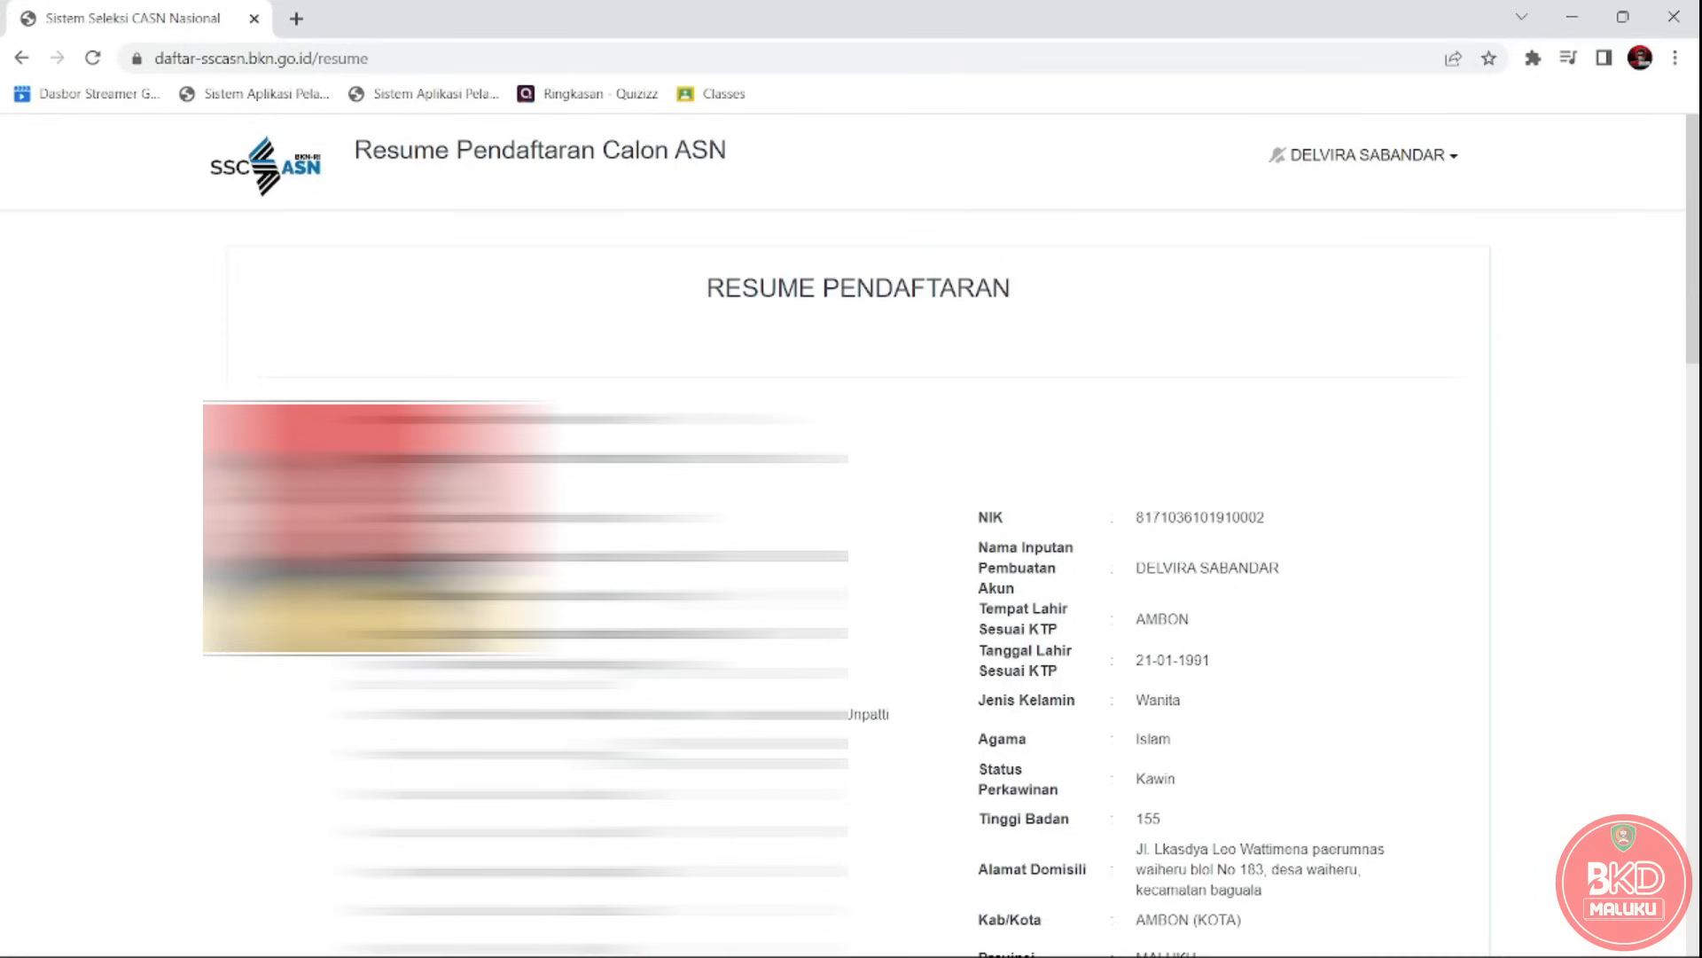
# Scroll down the registration resume and open the red 'Pengisian Daftar Riwayat Hidup' form.
pyautogui.moveTo(1698, 235); pyautogui.dragTo(1697, 696)
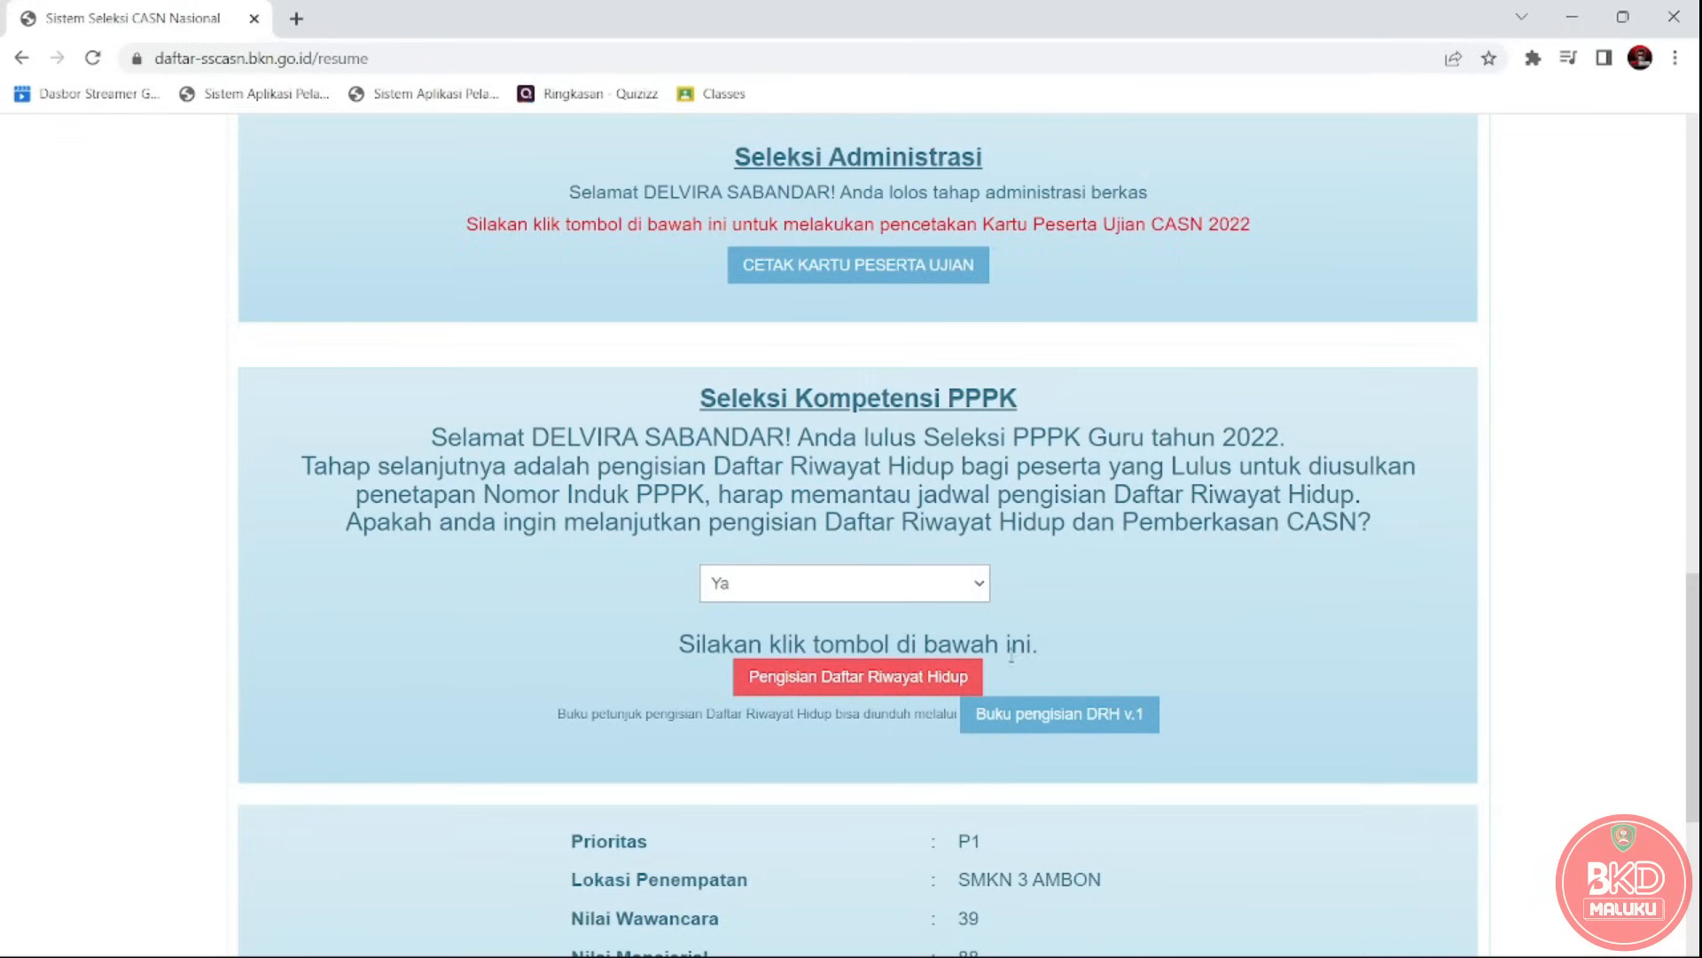
pyautogui.click(898, 678)
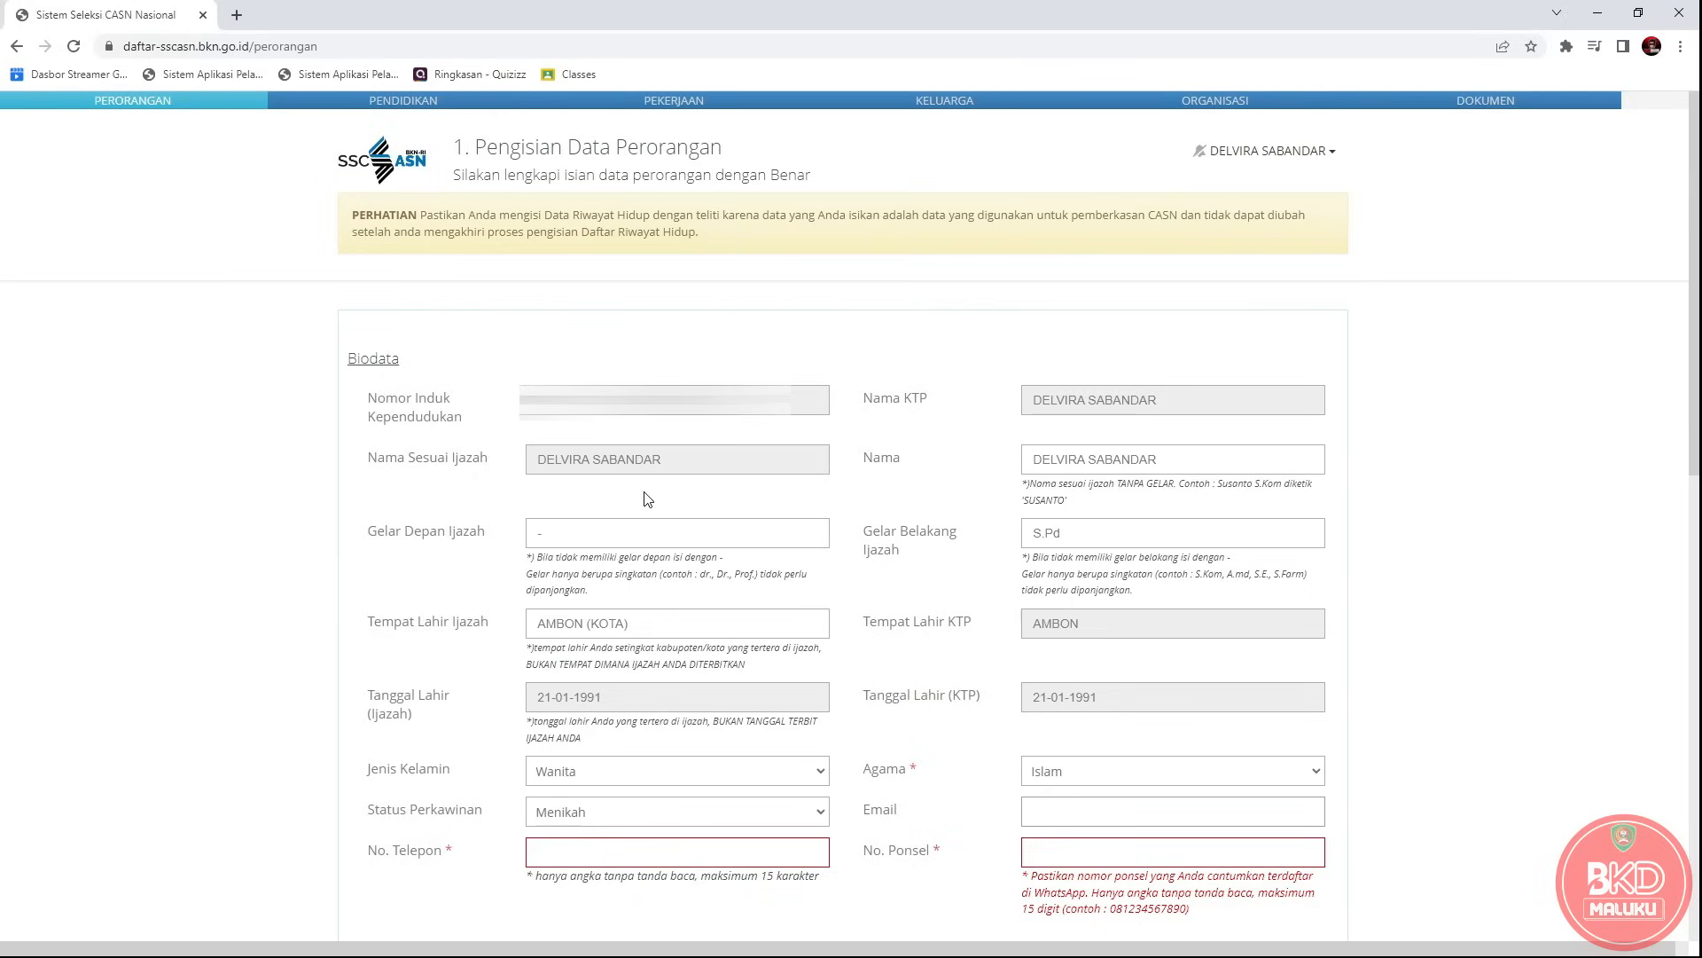
pyautogui.moveTo(368, 541); pyautogui.dragTo(569, 535)
pyautogui.doubleClick(569, 536)
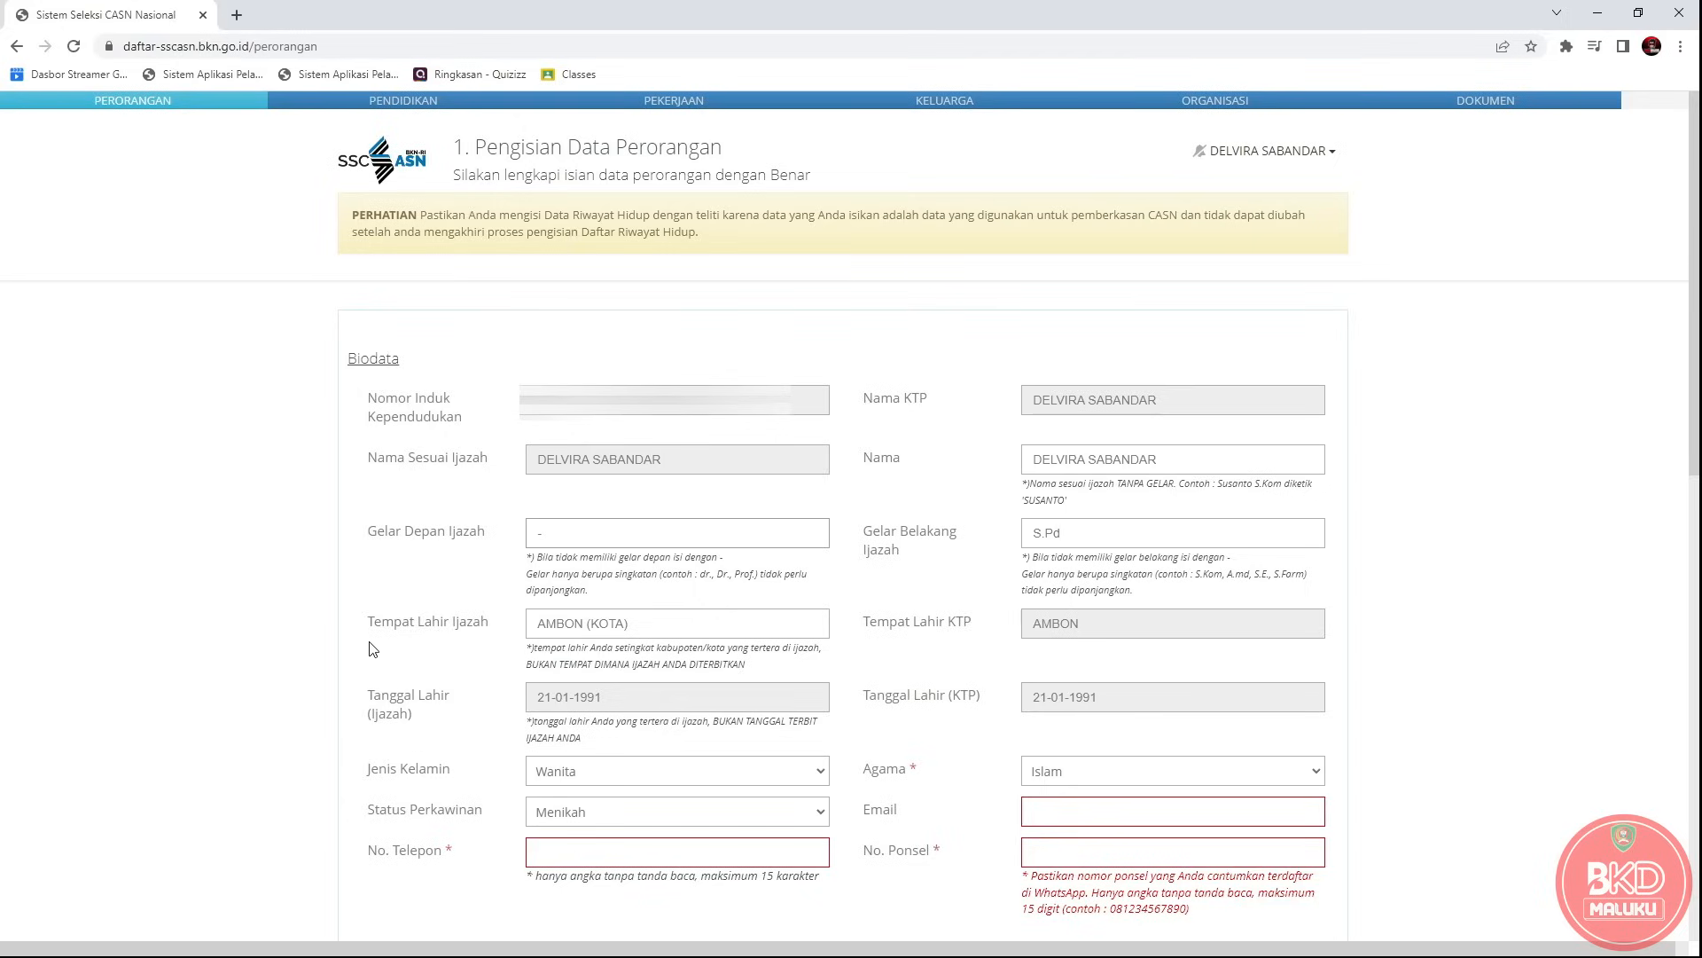
pyautogui.moveTo(369, 631); pyautogui.dragTo(489, 633)
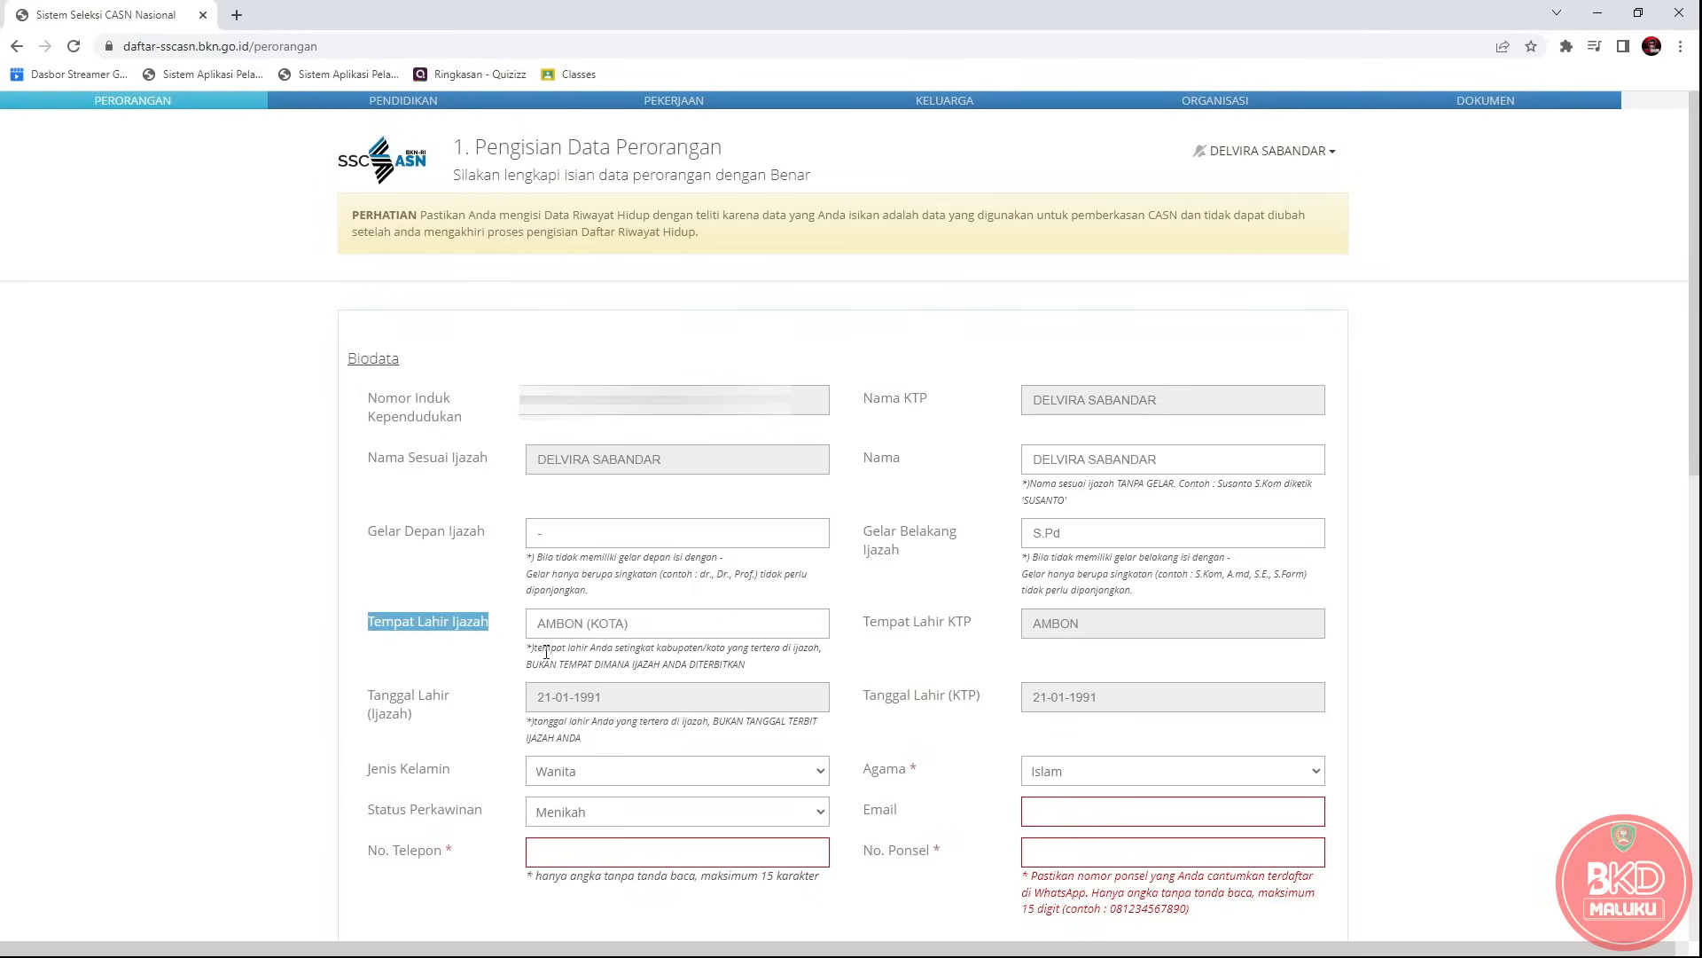
pyautogui.moveTo(534, 647); pyautogui.dragTo(820, 649)
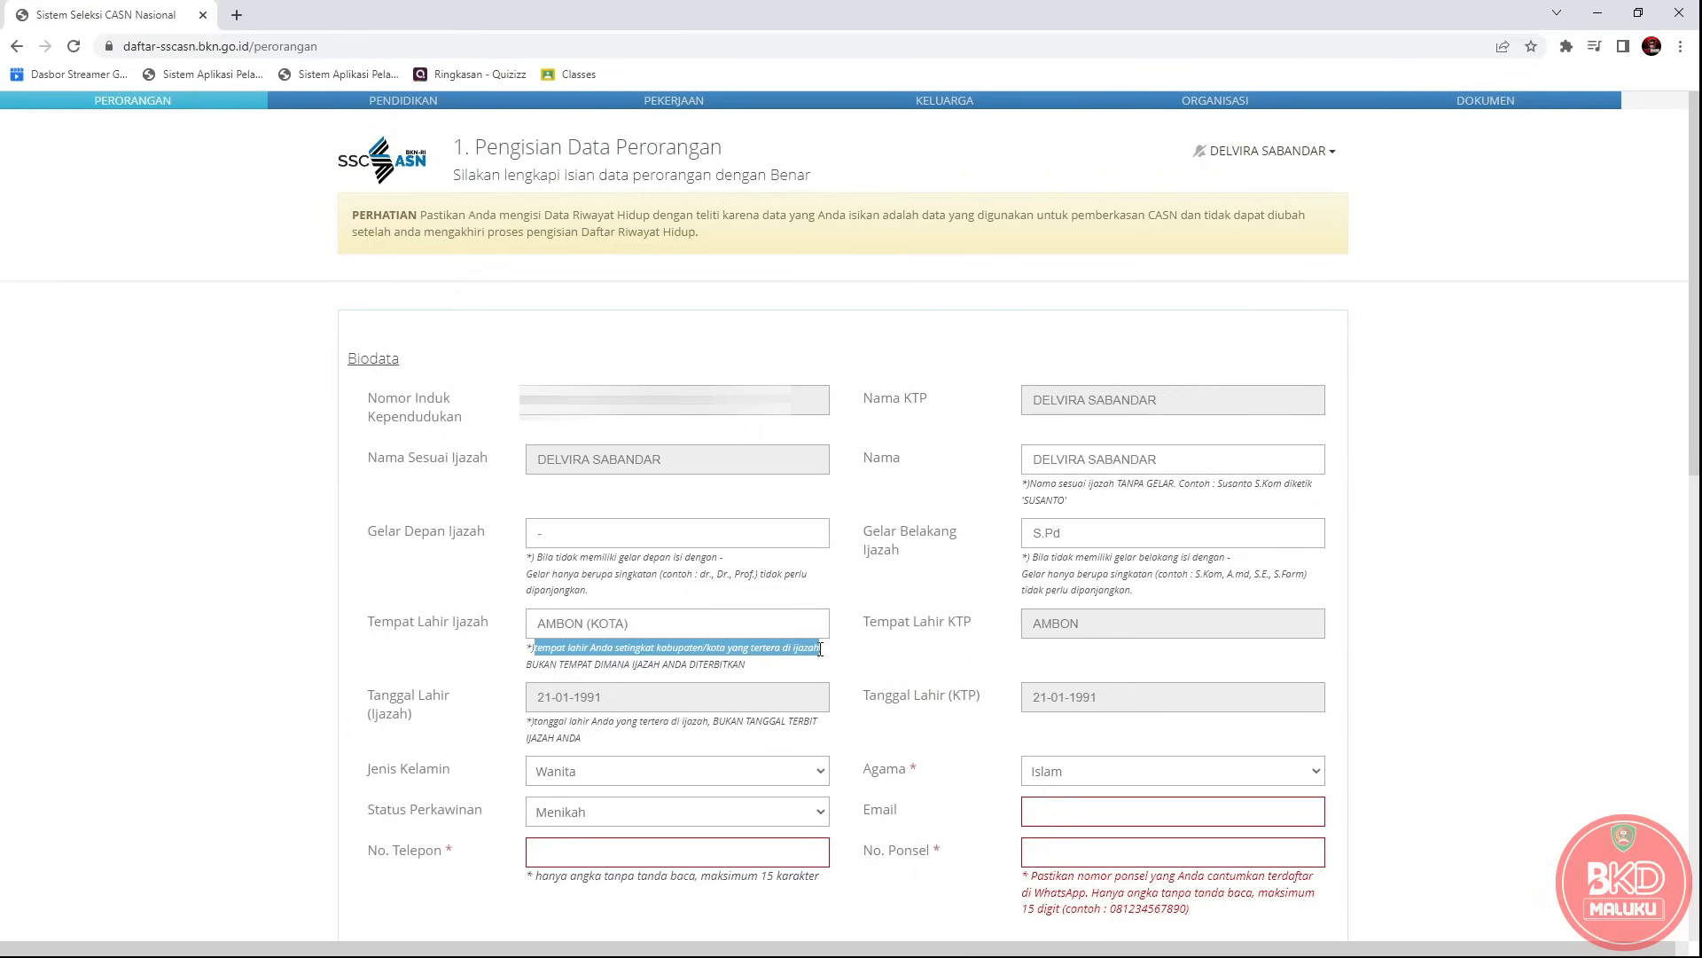
pyautogui.click(676, 618)
pyautogui.press('BackSpace')
pyautogui.press('BackSpace')
pyautogui.press('BackSpace')
pyautogui.press('BackSpace')
pyautogui.press('BackSpace')
pyautogui.press('BackSpace')
pyautogui.press('BackSpace')
pyautogui.press('BackSpace')
pyautogui.press('BackSpace')
pyautogui.press('BackSpace')
pyautogui.press('BackSpace')
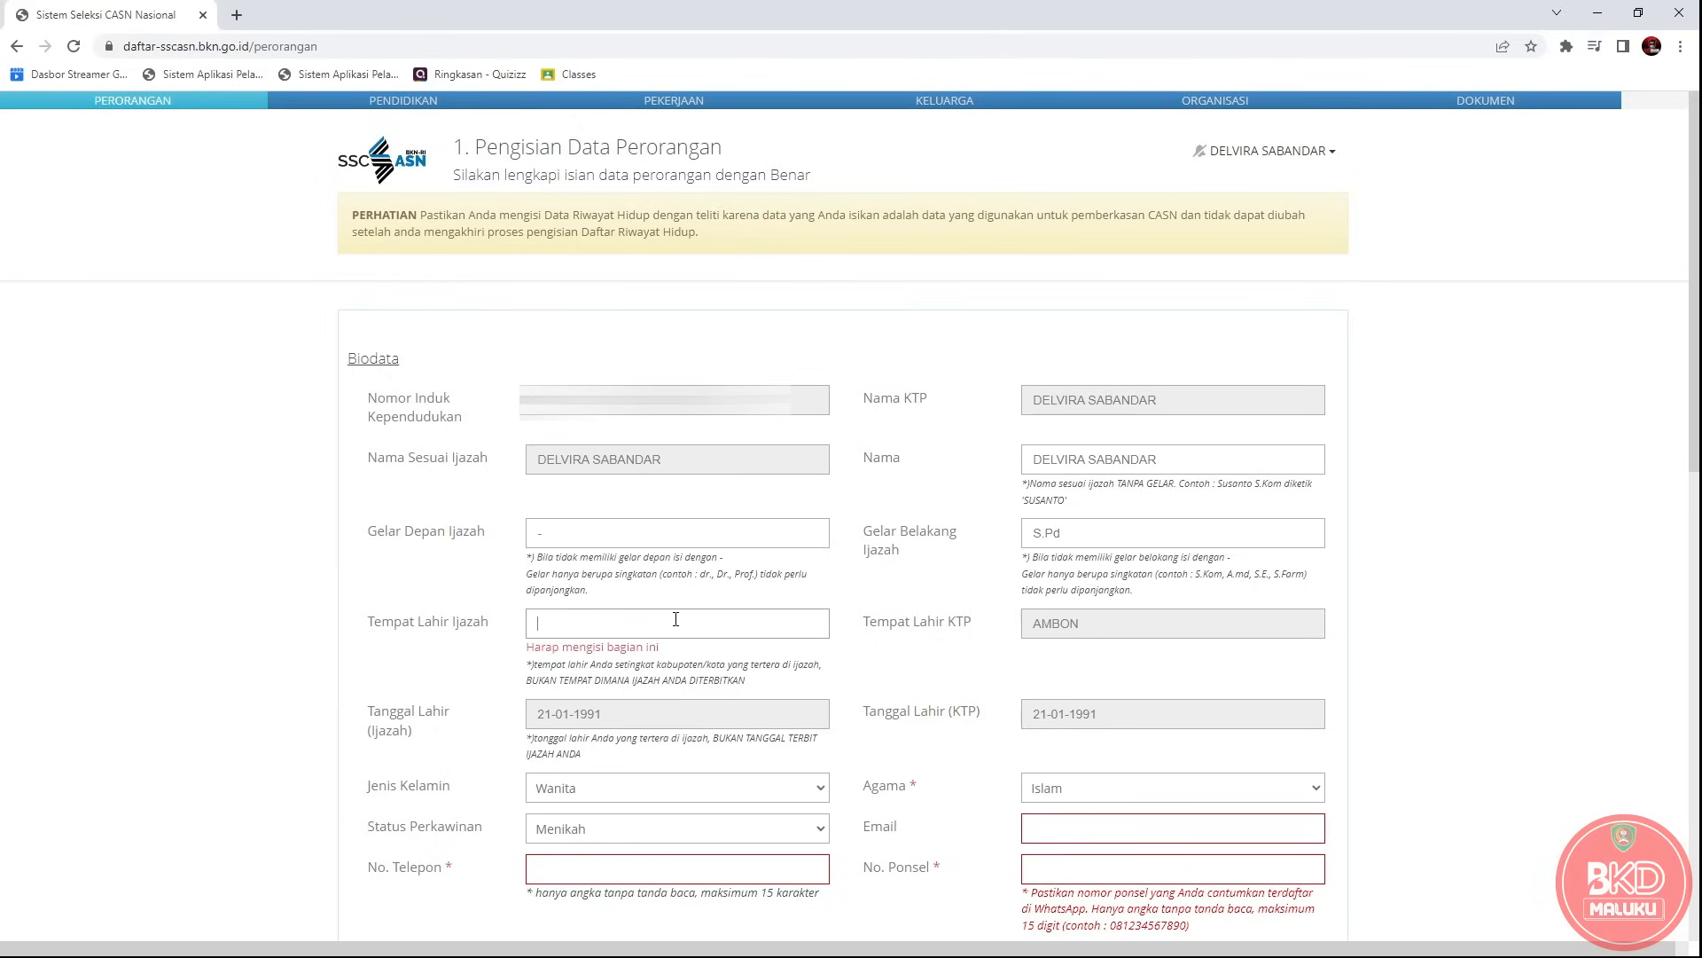
pyautogui.write('maluku tengah')
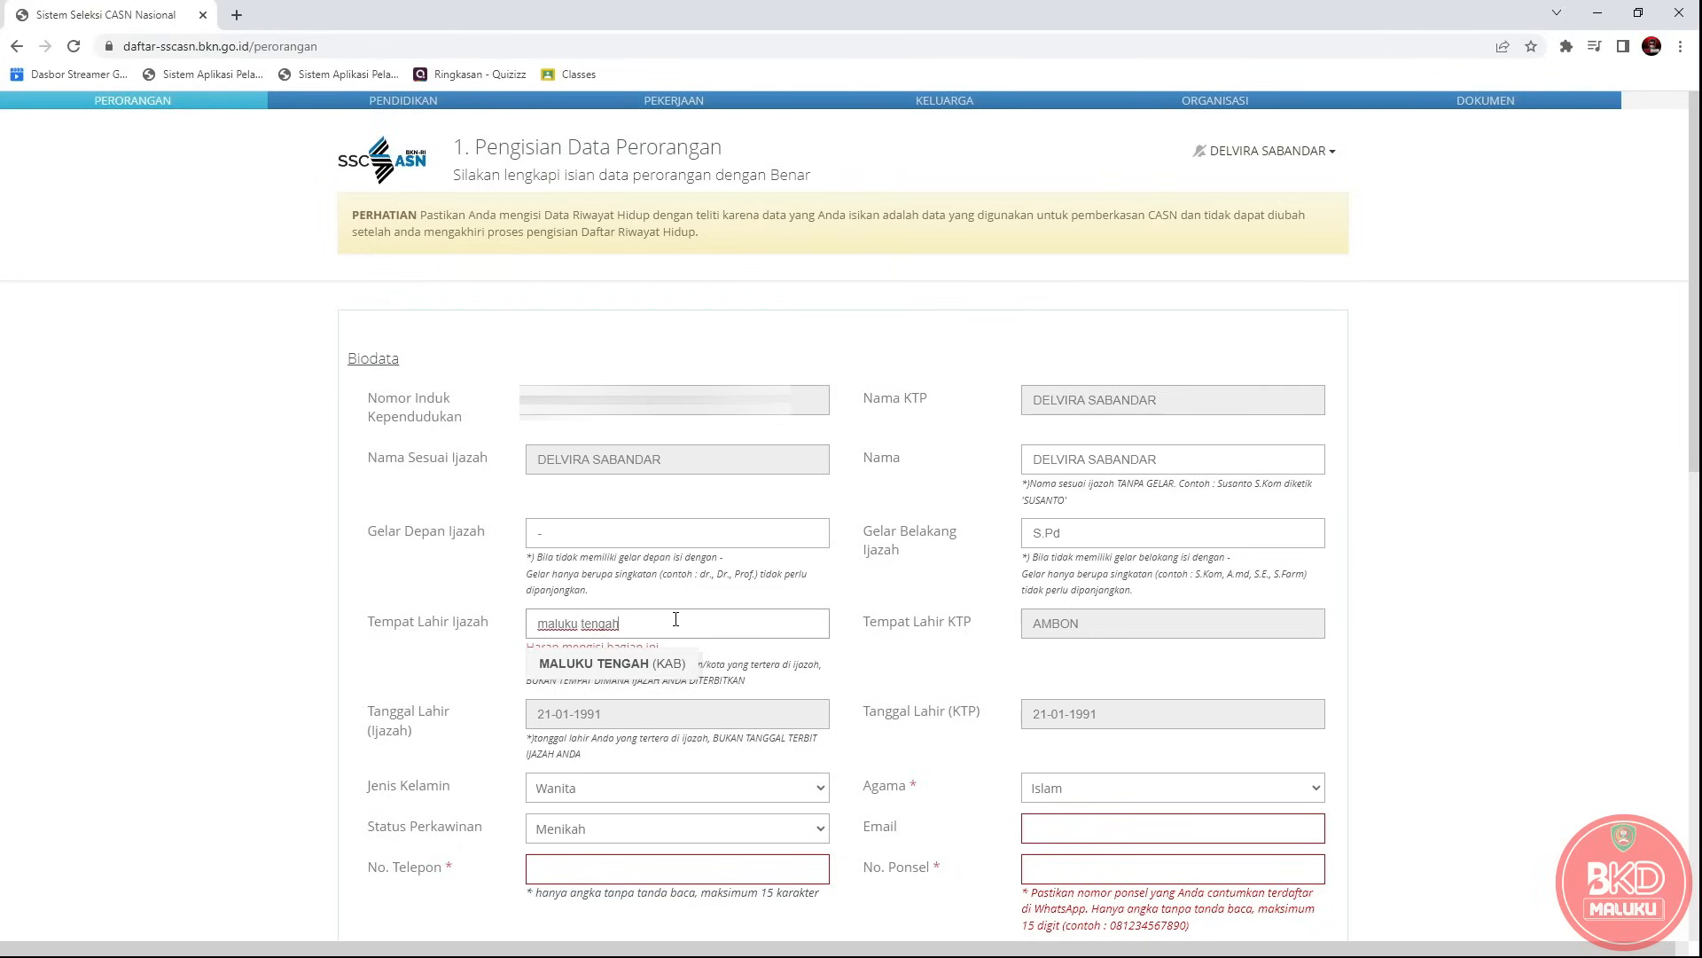
pyautogui.click(628, 671)
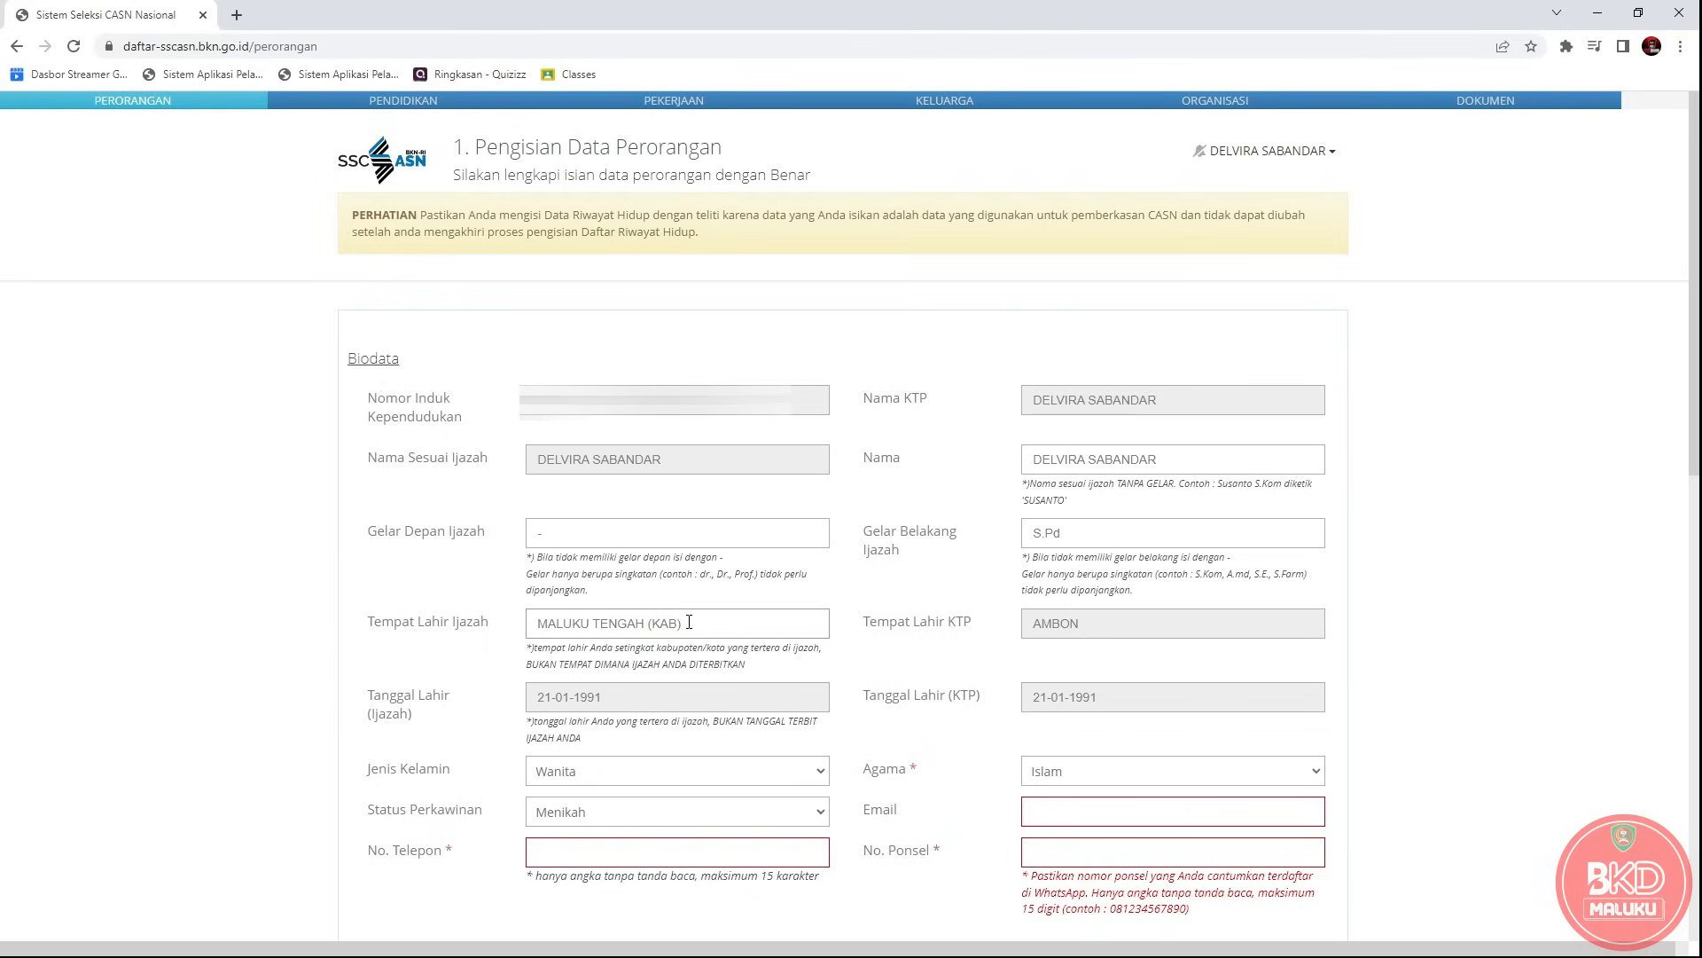
pyautogui.moveTo(691, 621); pyautogui.dragTo(541, 627)
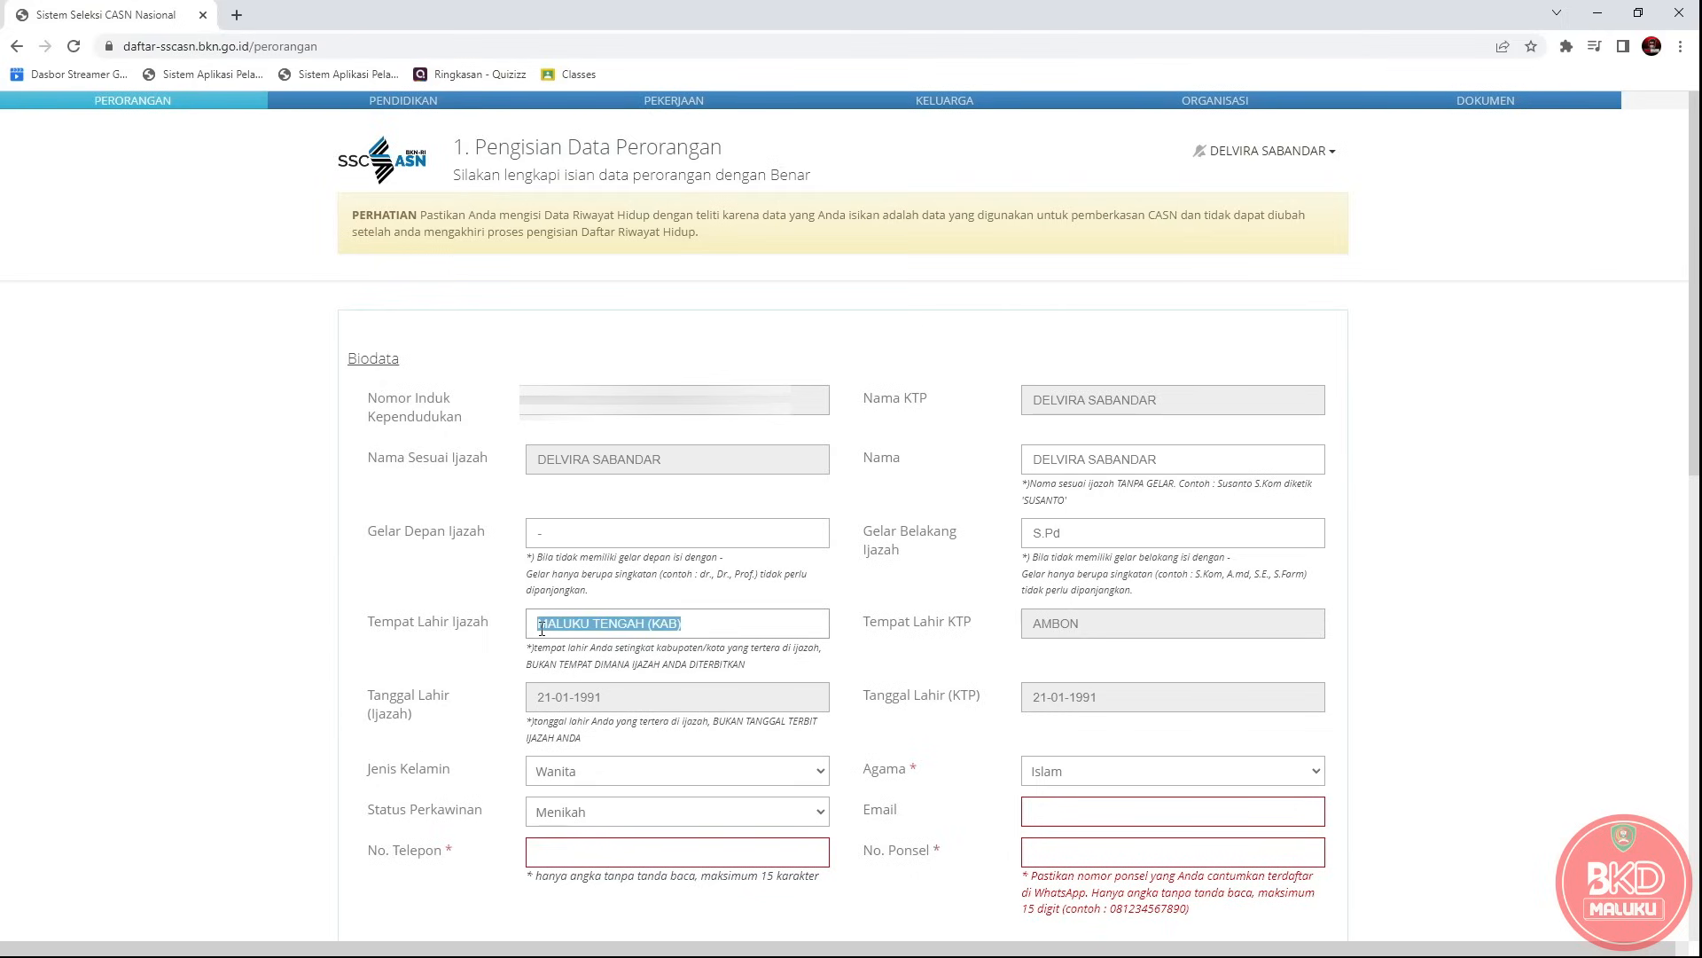
pyautogui.write('ambon')
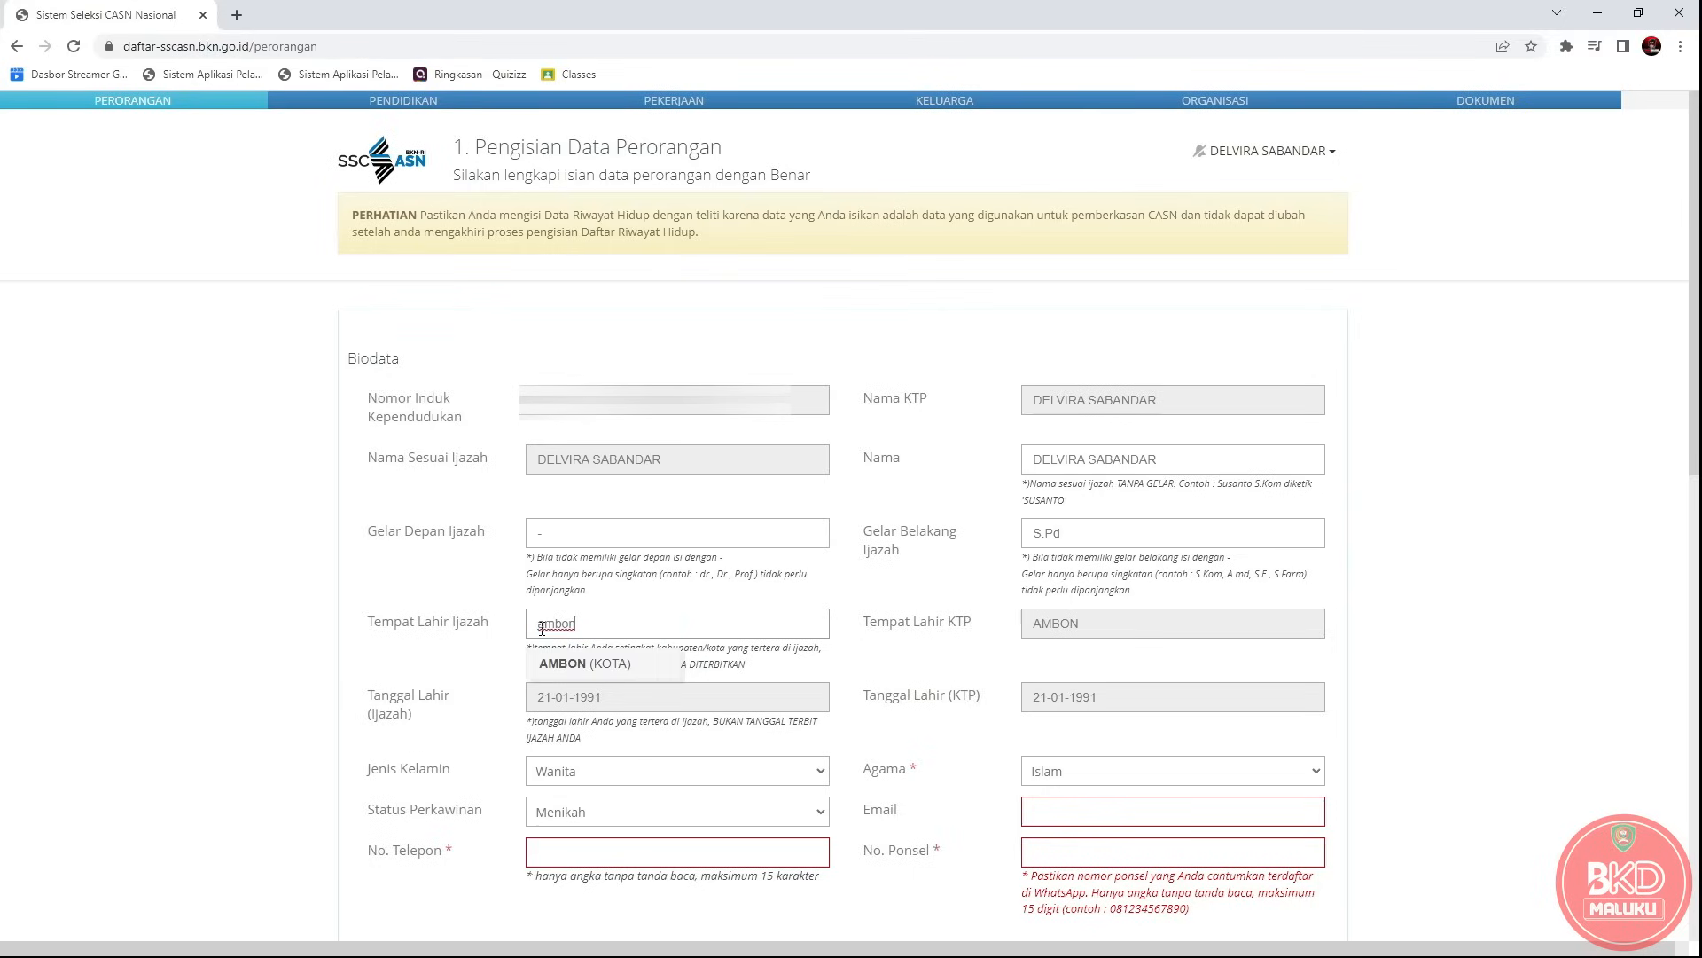
pyautogui.click(620, 665)
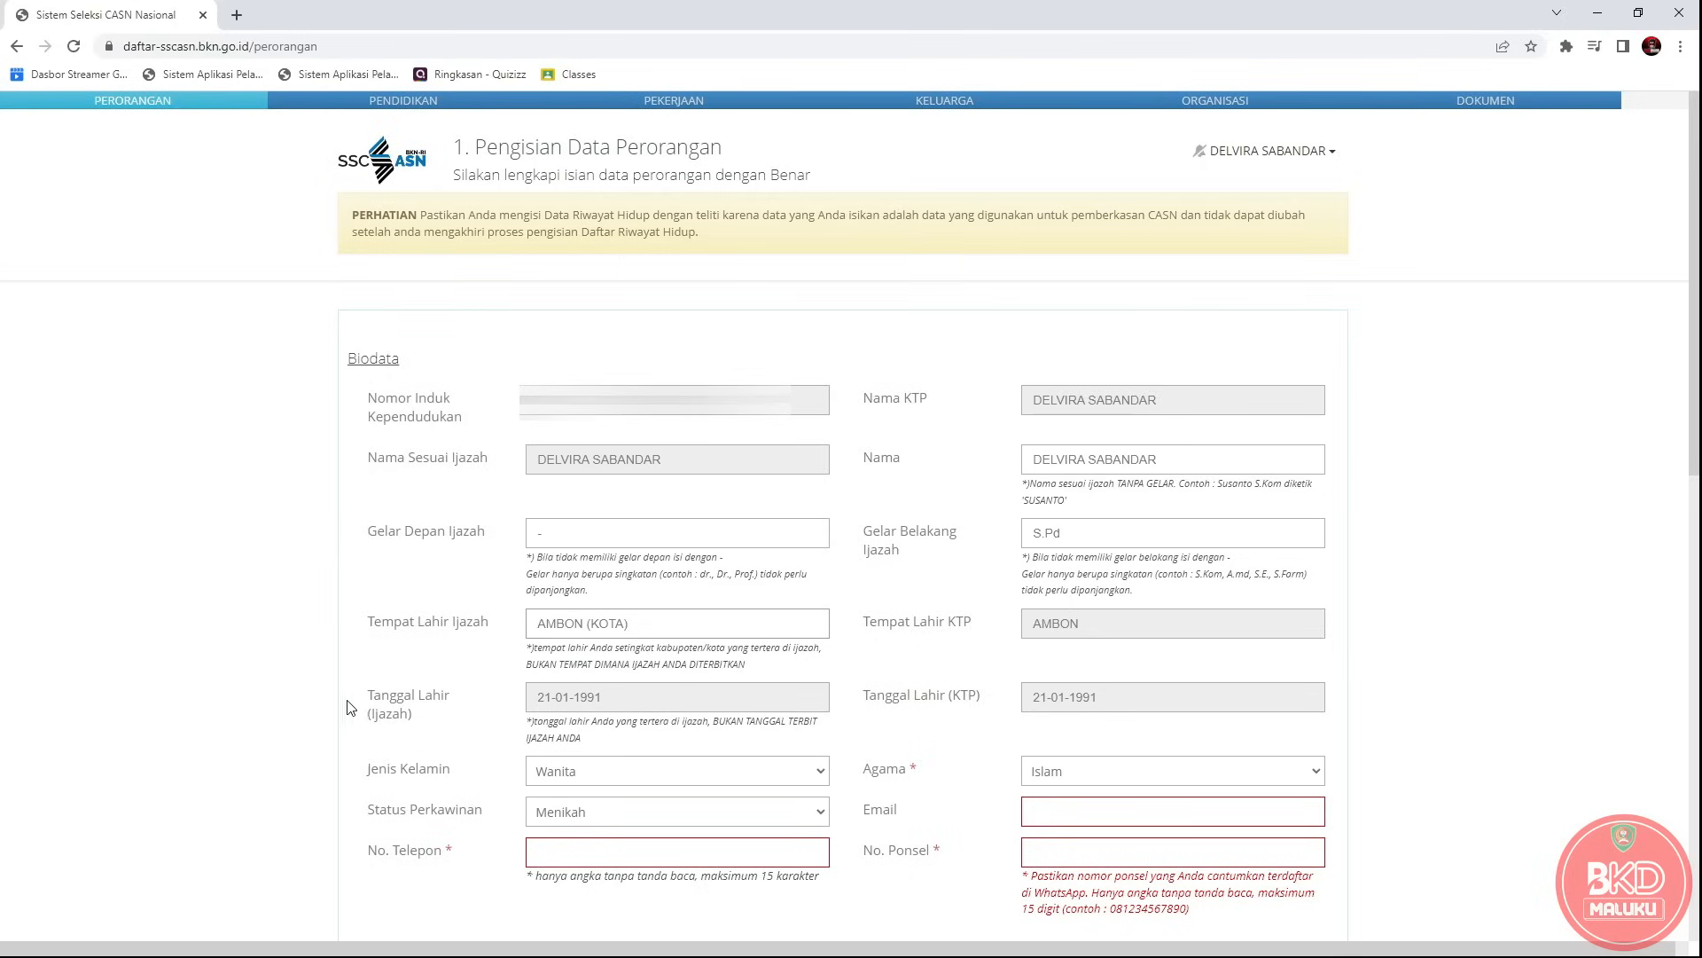
pyautogui.moveTo(373, 703); pyautogui.dragTo(368, 701)
# Enter the phone number in No. Telepon and retype the applicant's full name in Nama.
pyautogui.click(604, 852)
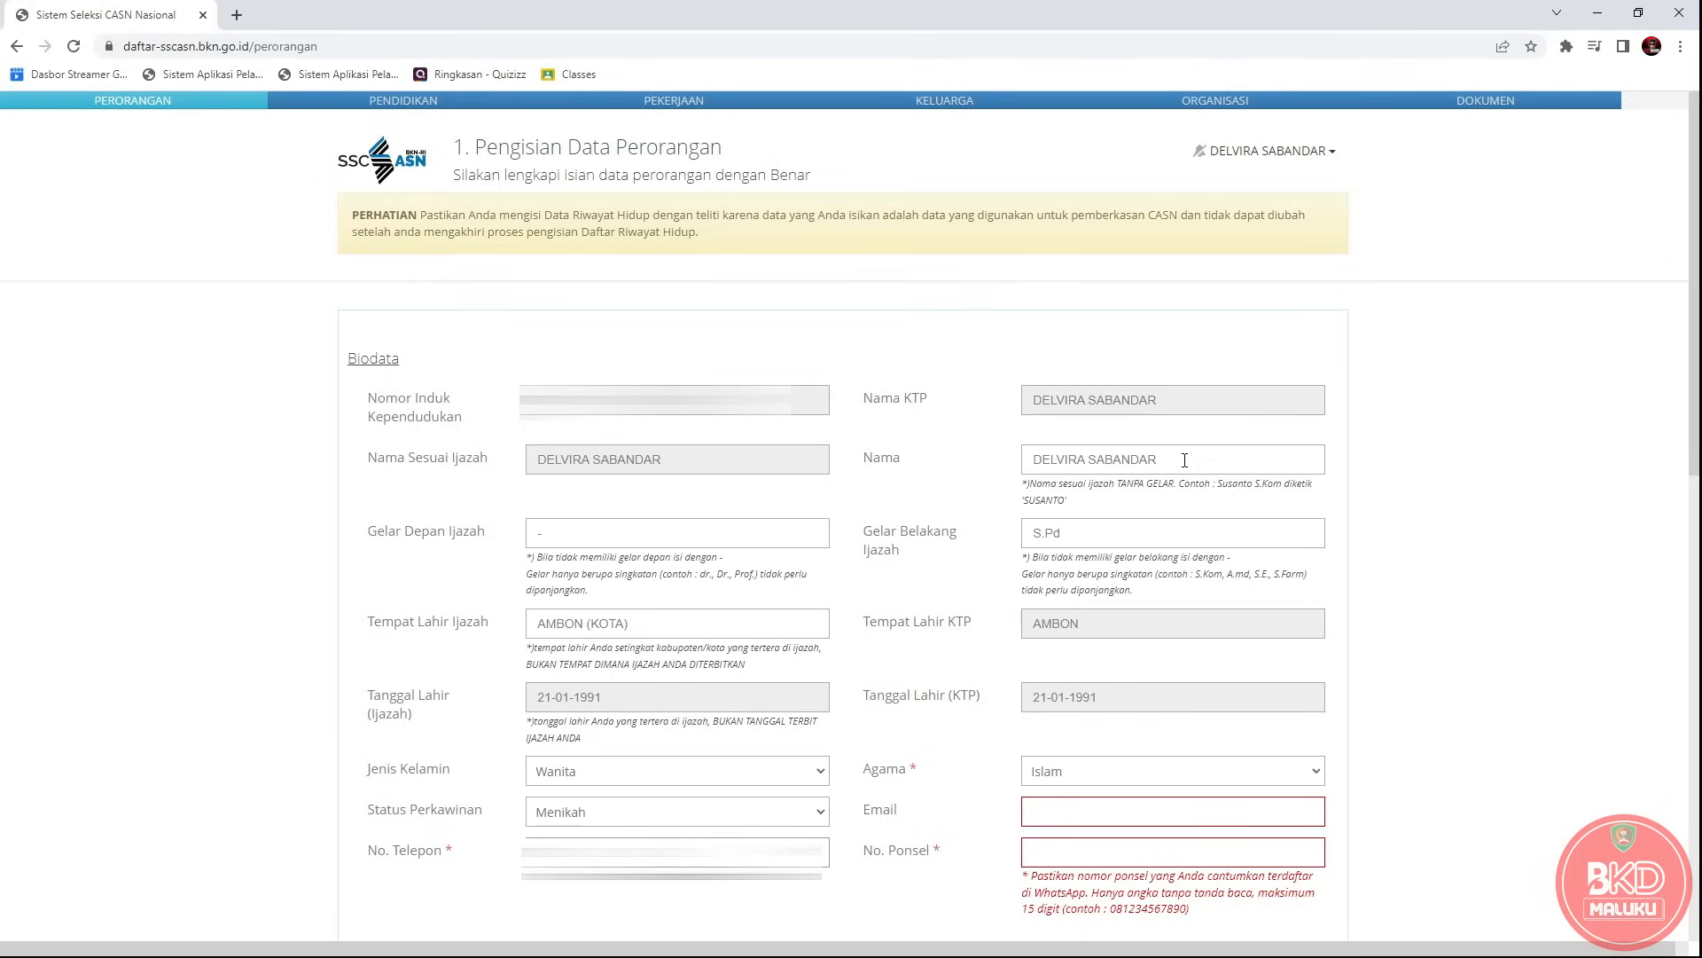
pyautogui.moveTo(1185, 460)
pyautogui.mouseDown()
pyautogui.moveTo(1030, 465)
pyautogui.moveTo(1168, 448)
pyautogui.mouseUp()
pyautogui.click(1039, 467)
pyautogui.click(1169, 448)
pyautogui.press('BackSpace')
pyautogui.moveTo(1031, 488); pyautogui.dragTo(1180, 487)
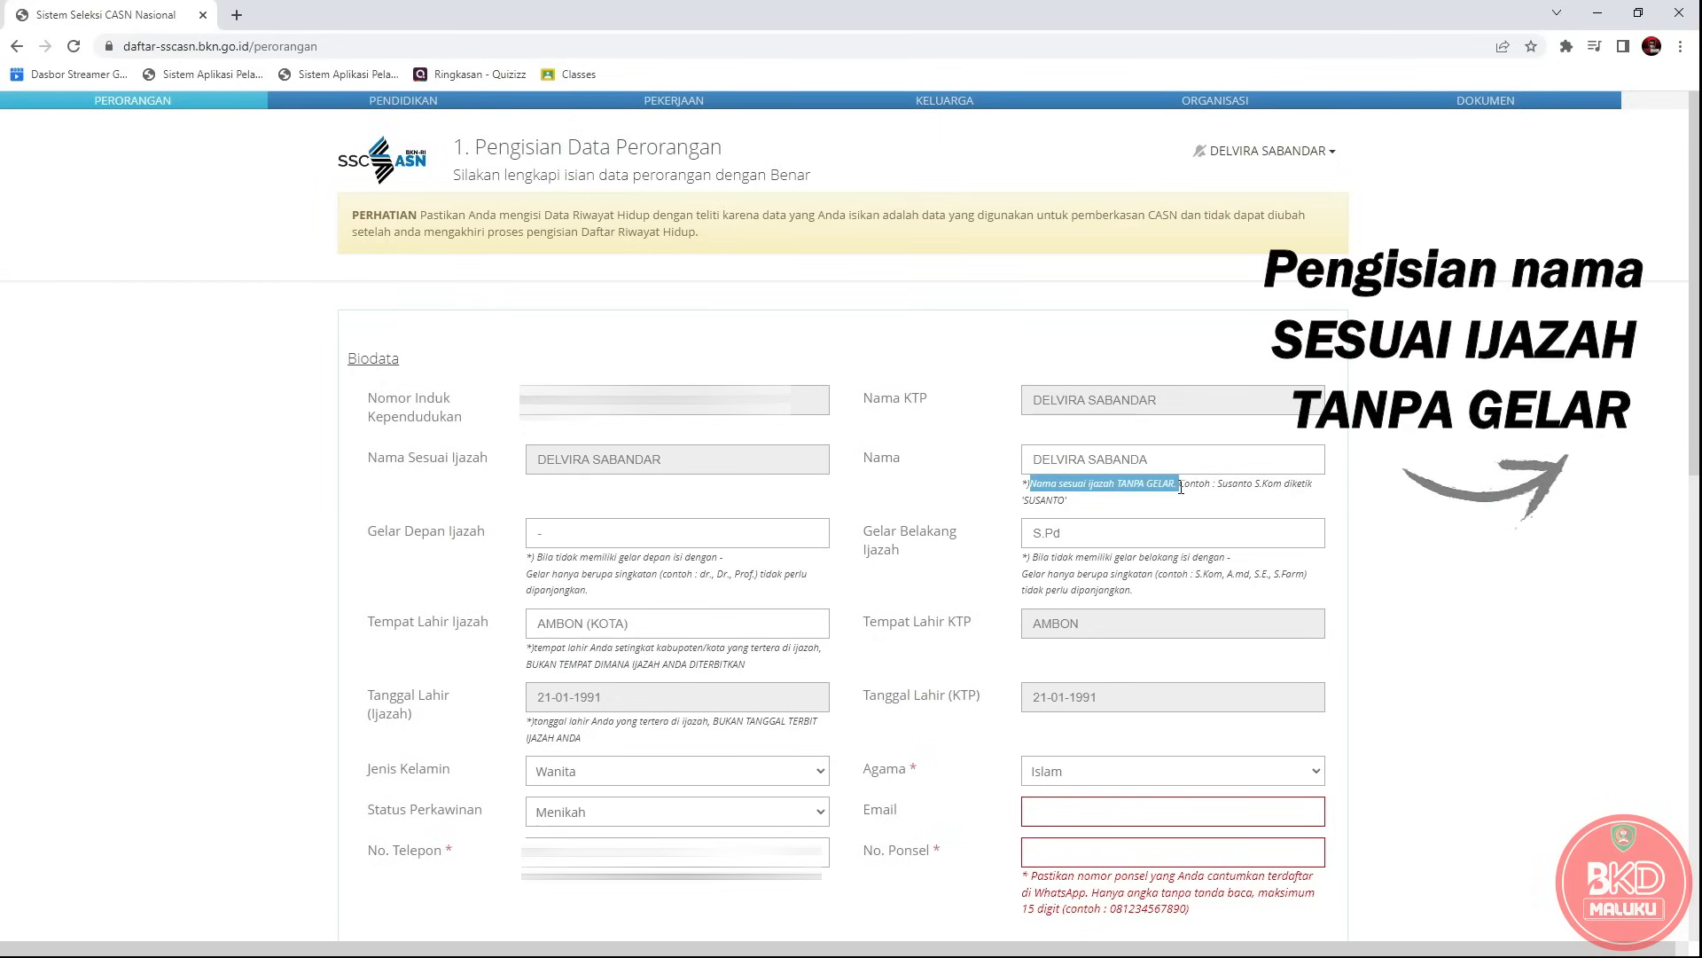
pyautogui.click(1157, 457)
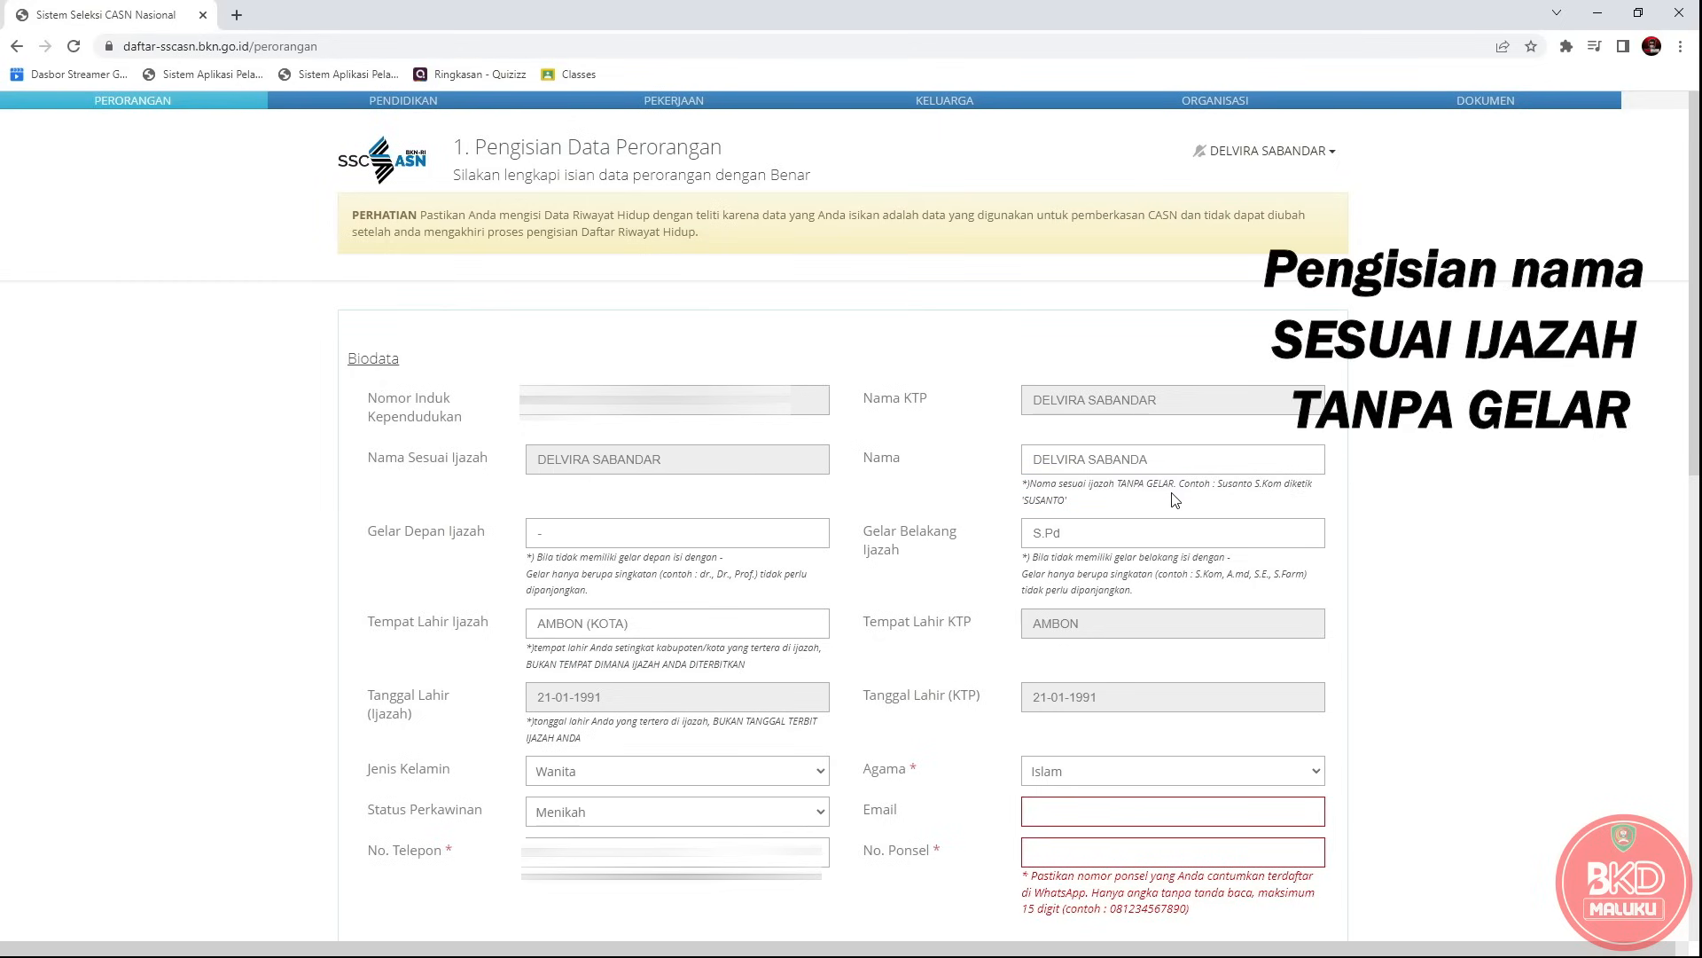
pyautogui.moveTo(1157, 457); pyautogui.dragTo(1030, 461)
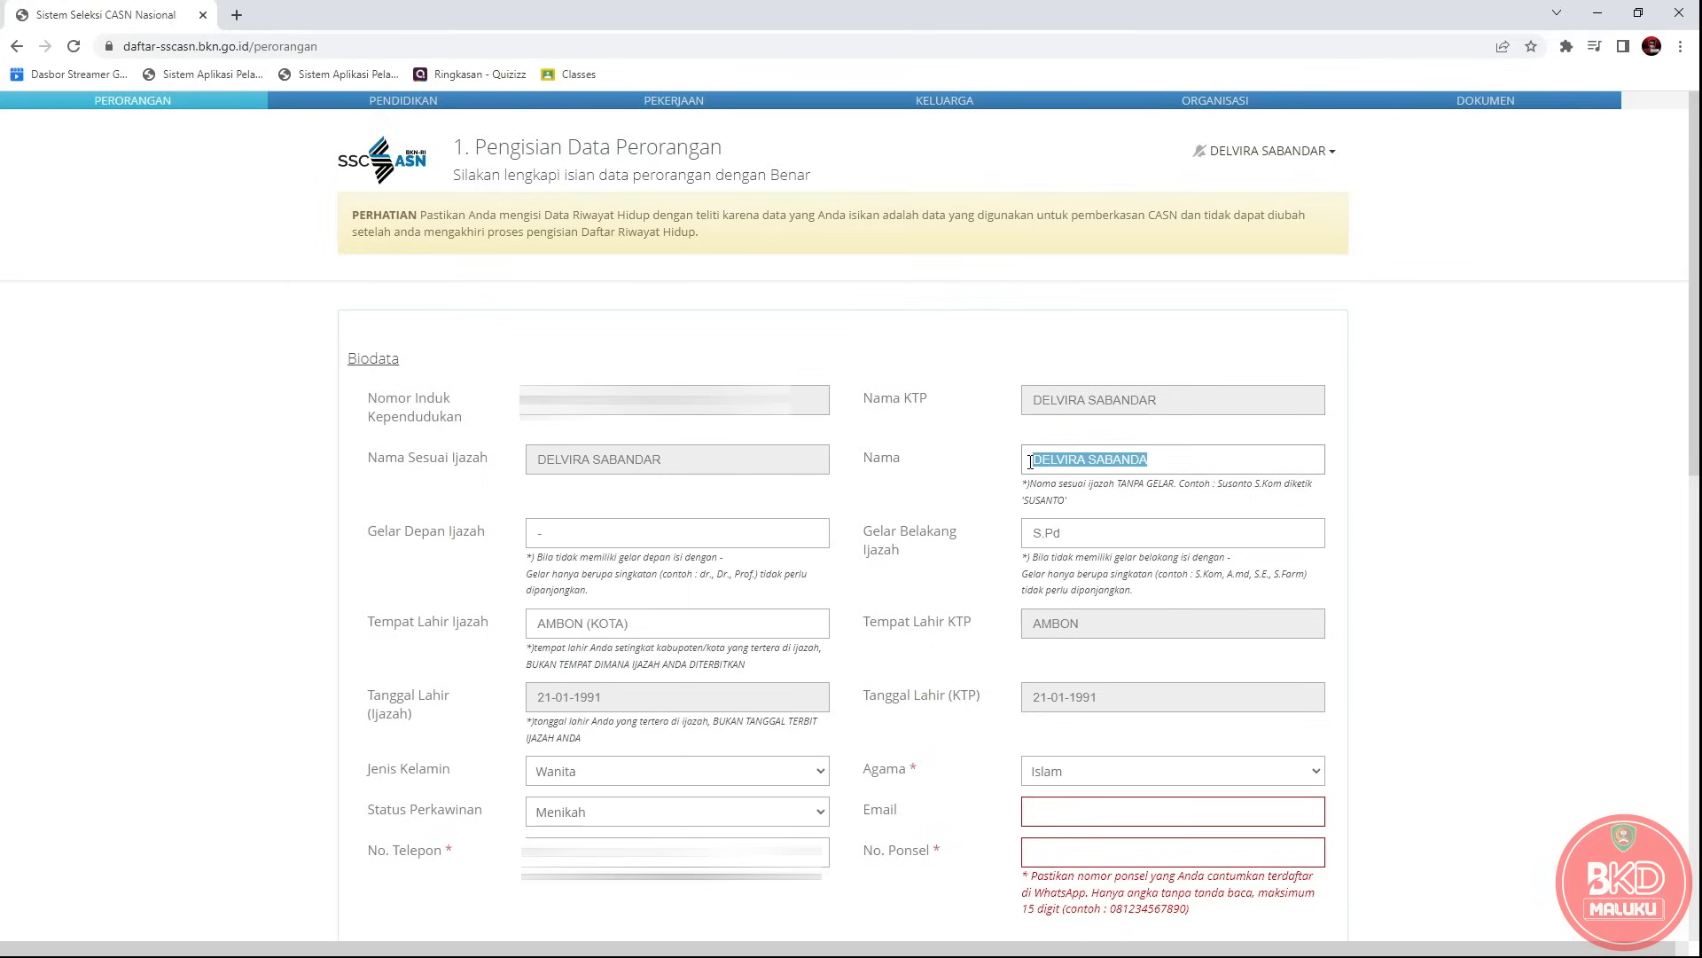
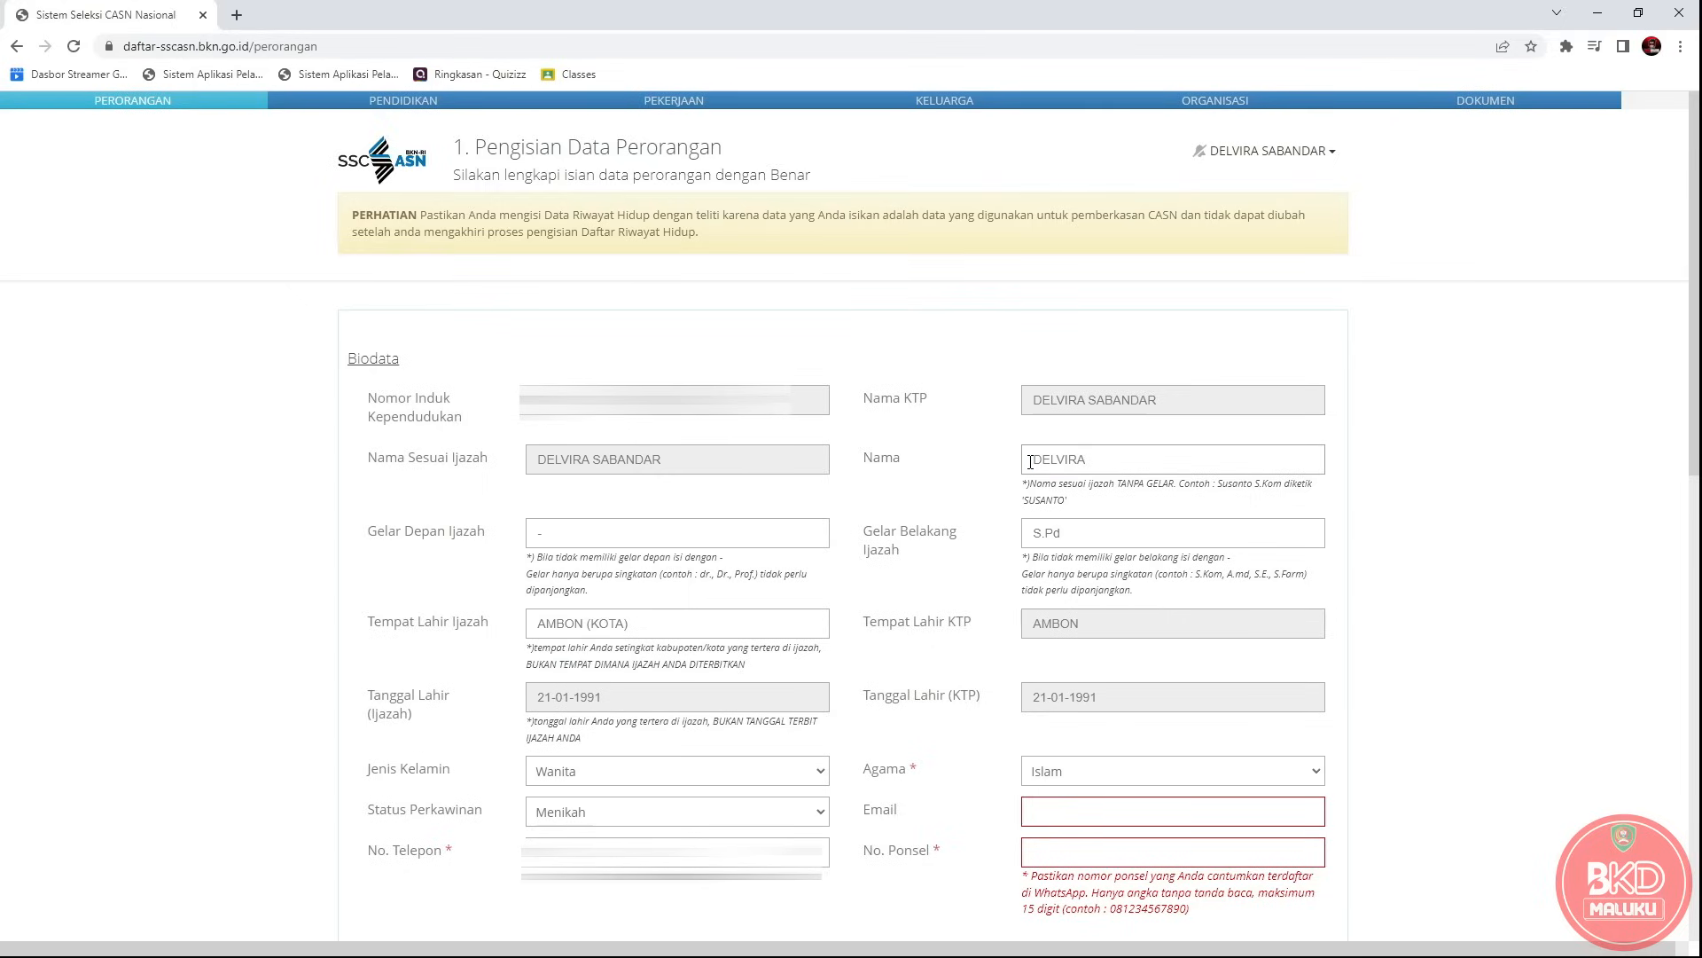
# Re-enter S.Pd as the Gelar Belakang Ijazah.
pyautogui.moveTo(863, 535); pyautogui.dragTo(908, 558)
pyautogui.click(1086, 538)
pyautogui.press('BackSpace')
pyautogui.press('BackSpace')
pyautogui.press('BackSpace')
pyautogui.press('BackSpace')
pyautogui.write('S.Pd')
# Fill in the active e-mail address and the WhatsApp-registered number in No. Ponsel.
pyautogui.scroll(-2, 1406, 808)
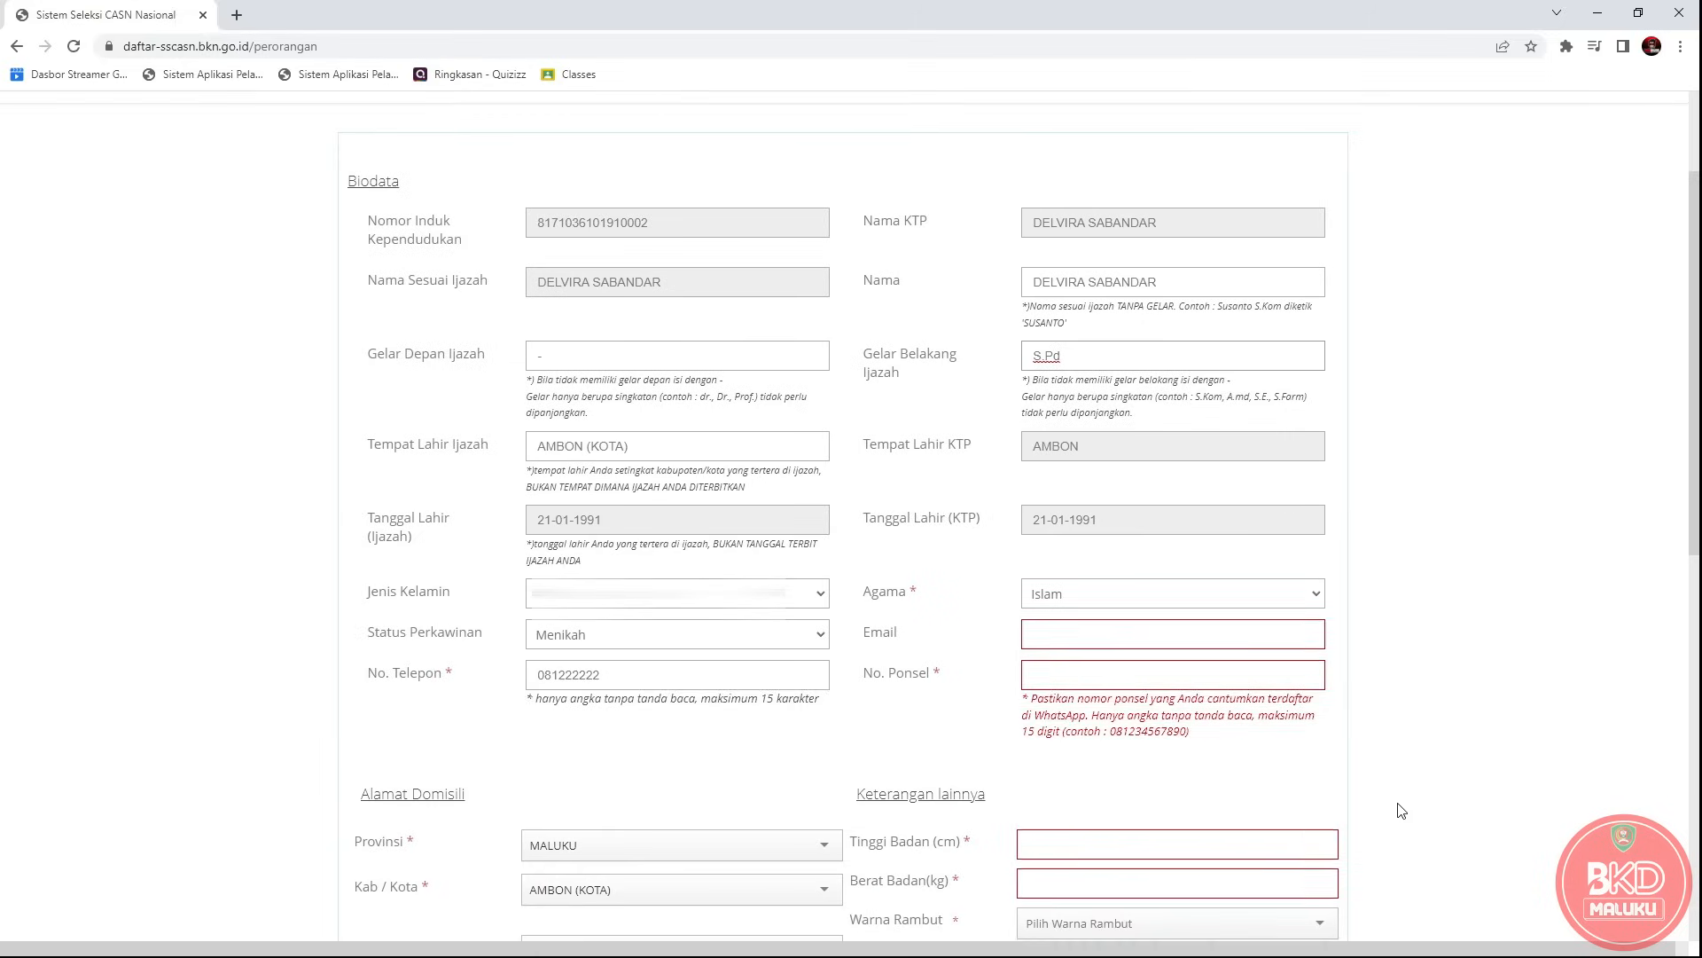
pyautogui.scroll(-1, 1398, 806)
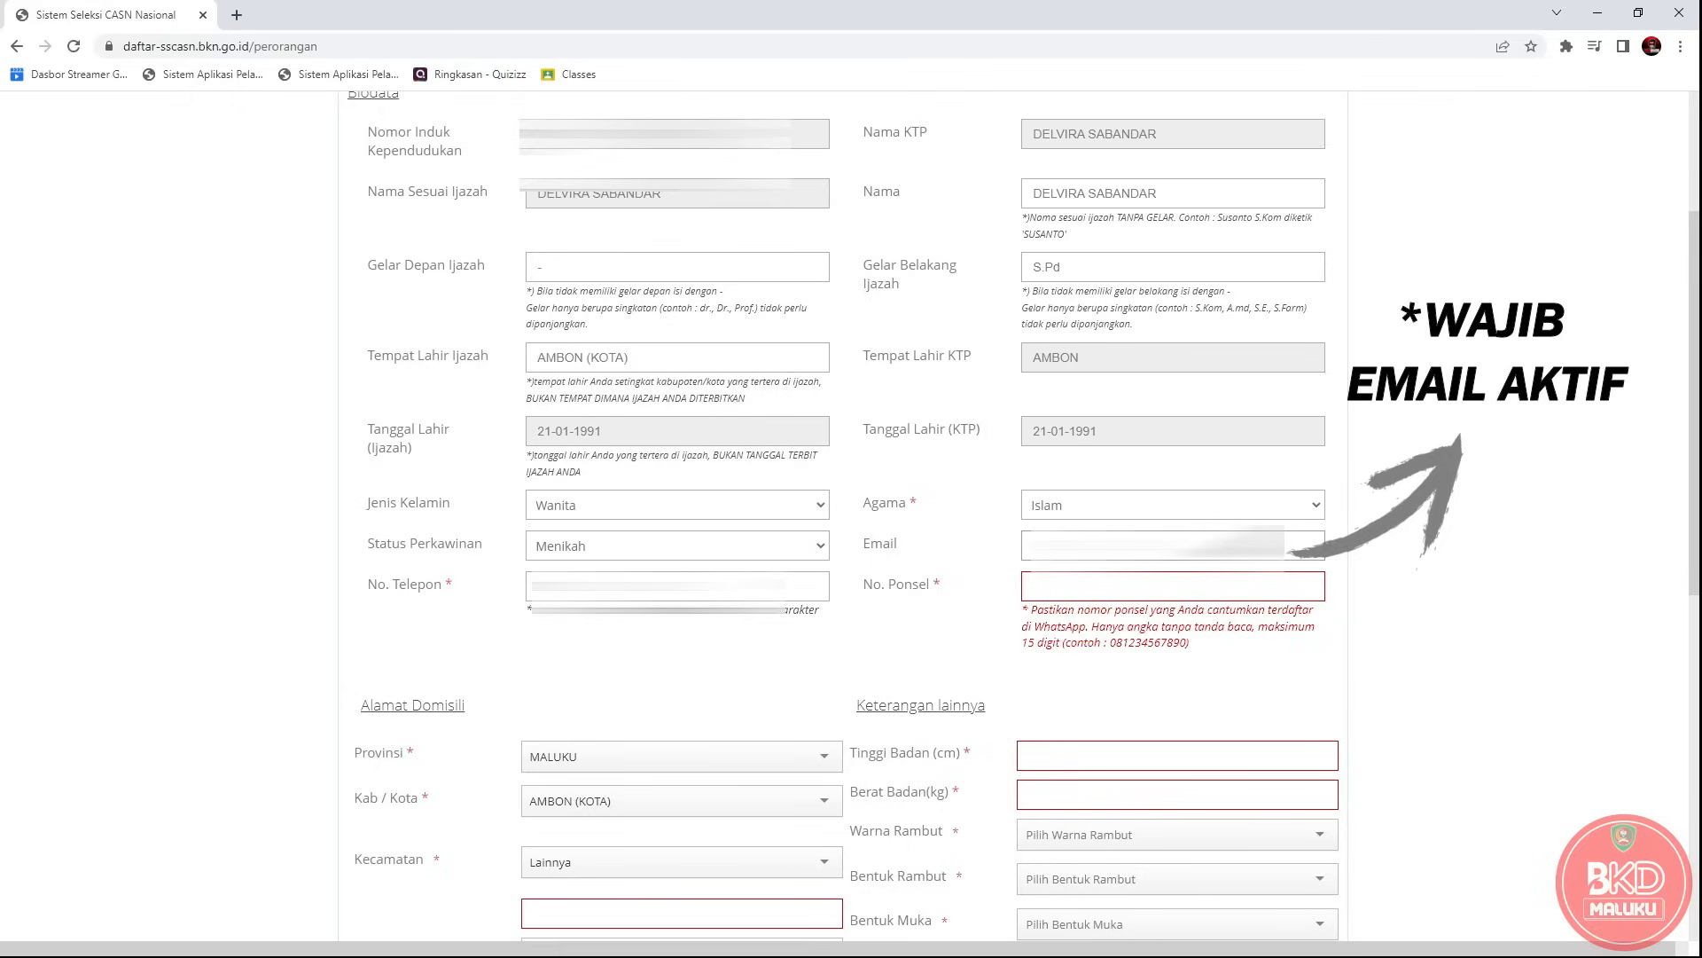
pyautogui.moveTo(1277, 546); pyautogui.dragTo(1009, 538)
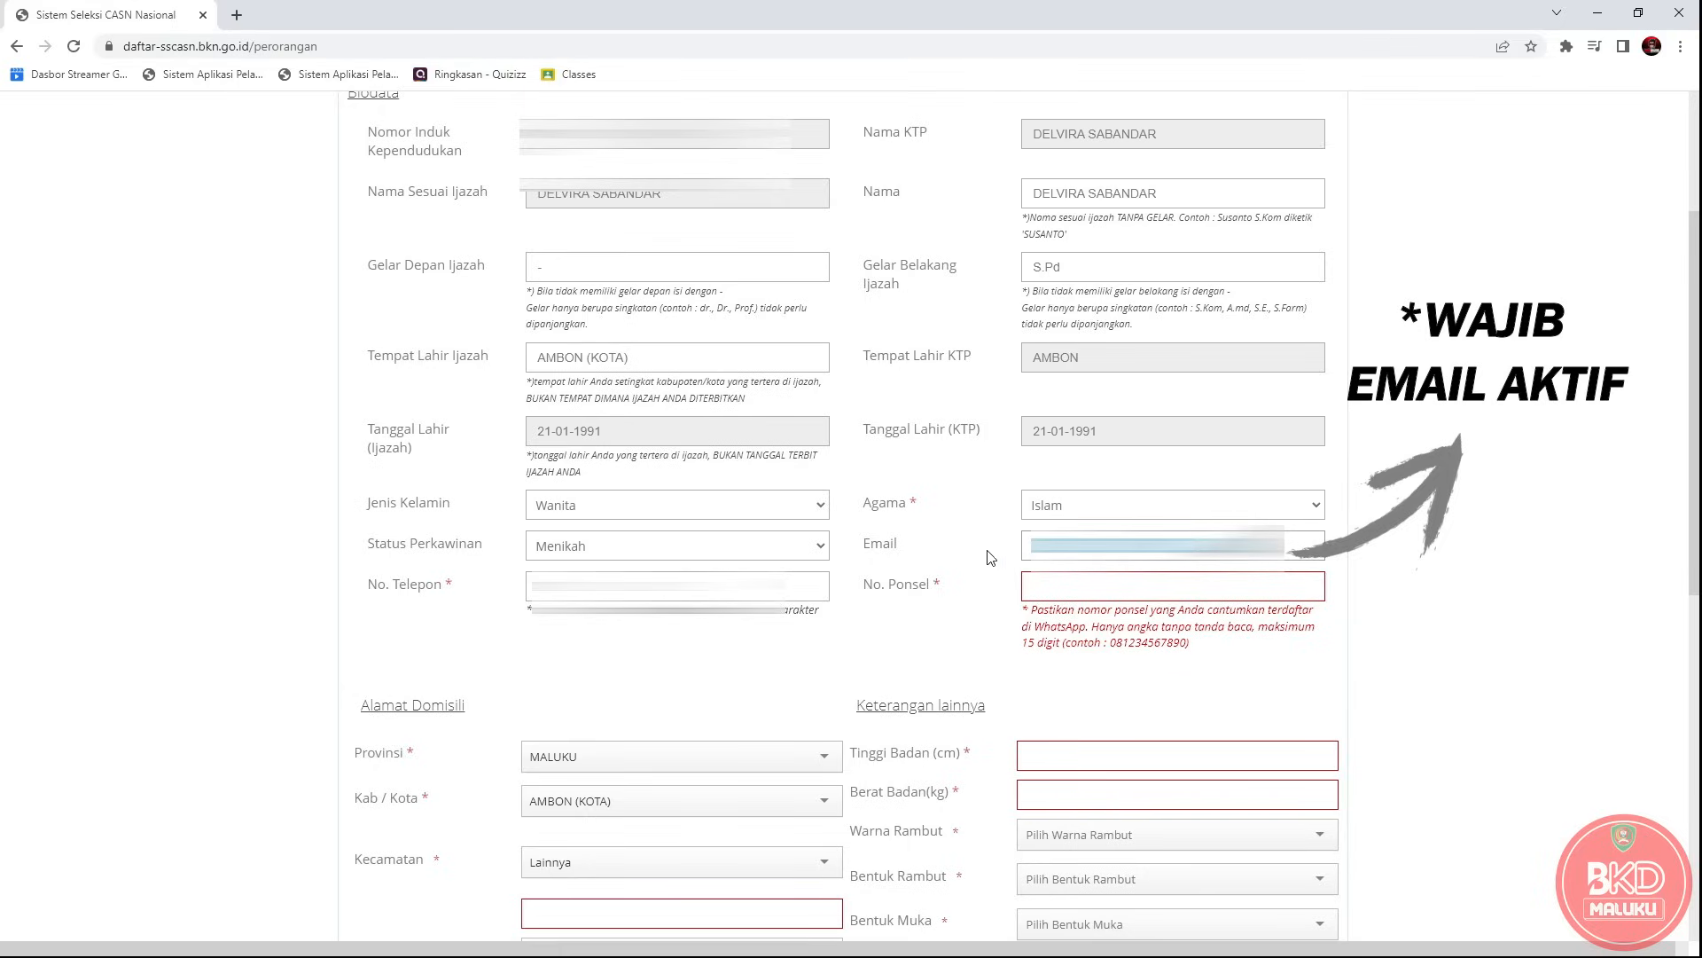
pyautogui.moveTo(863, 586); pyautogui.dragTo(933, 592)
pyautogui.moveTo(1034, 611); pyautogui.dragTo(1241, 633)
pyautogui.click(1197, 587)
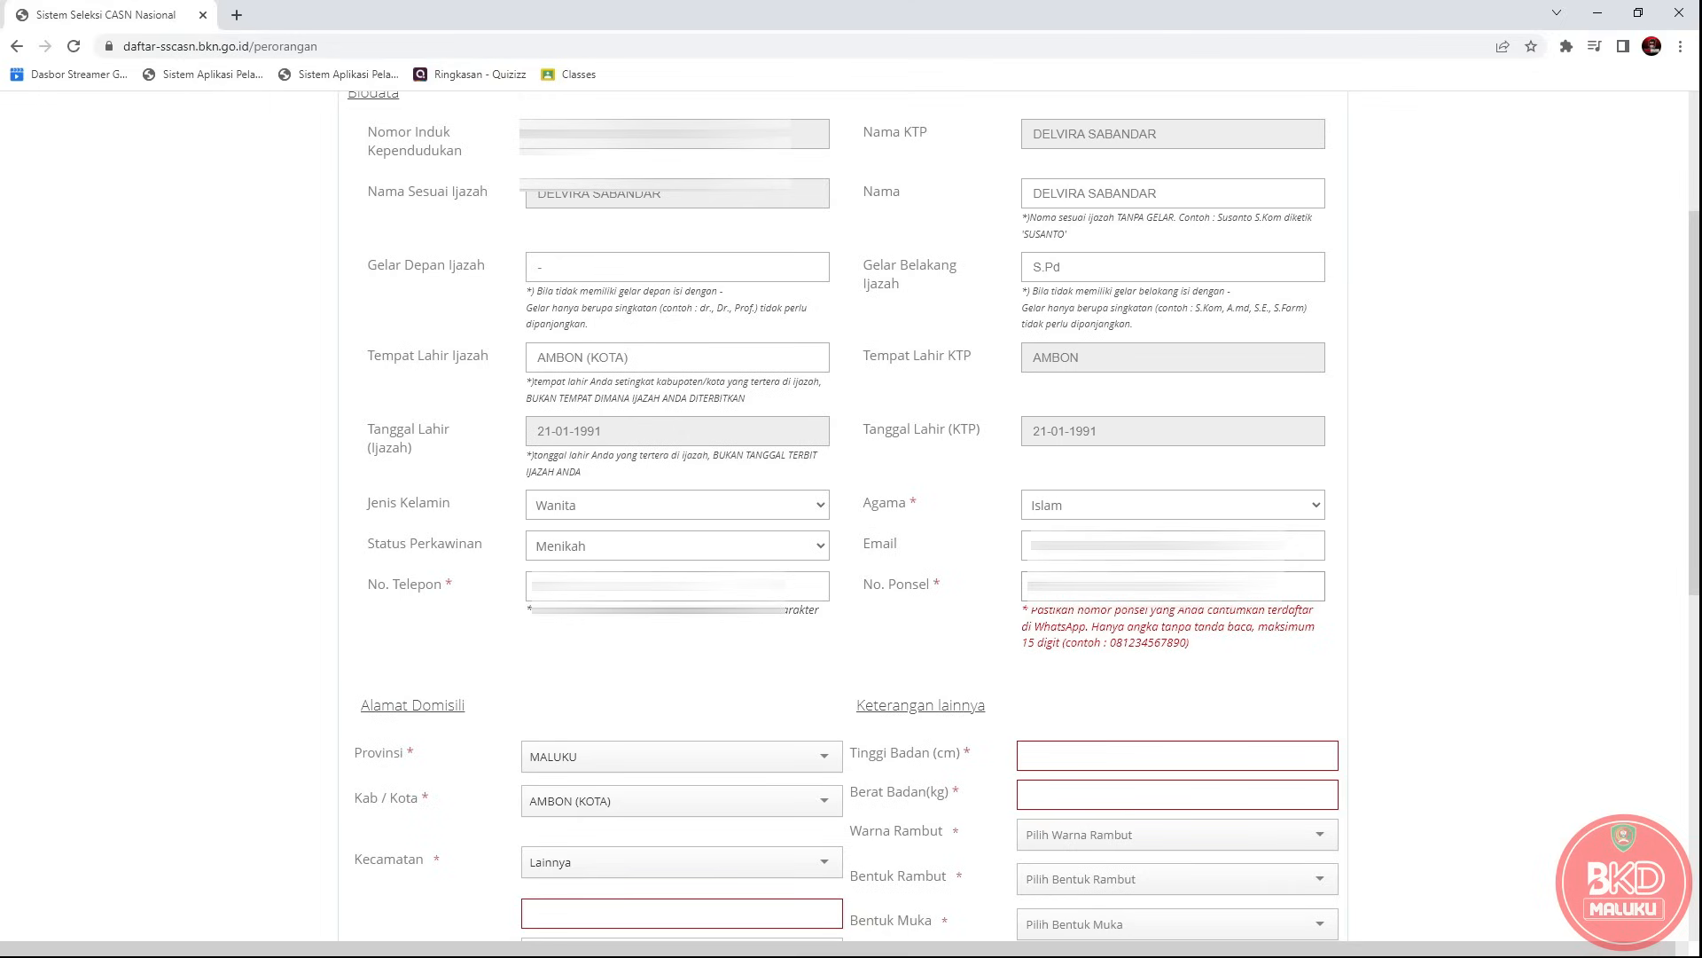
pyautogui.doubleClick(1144, 586)
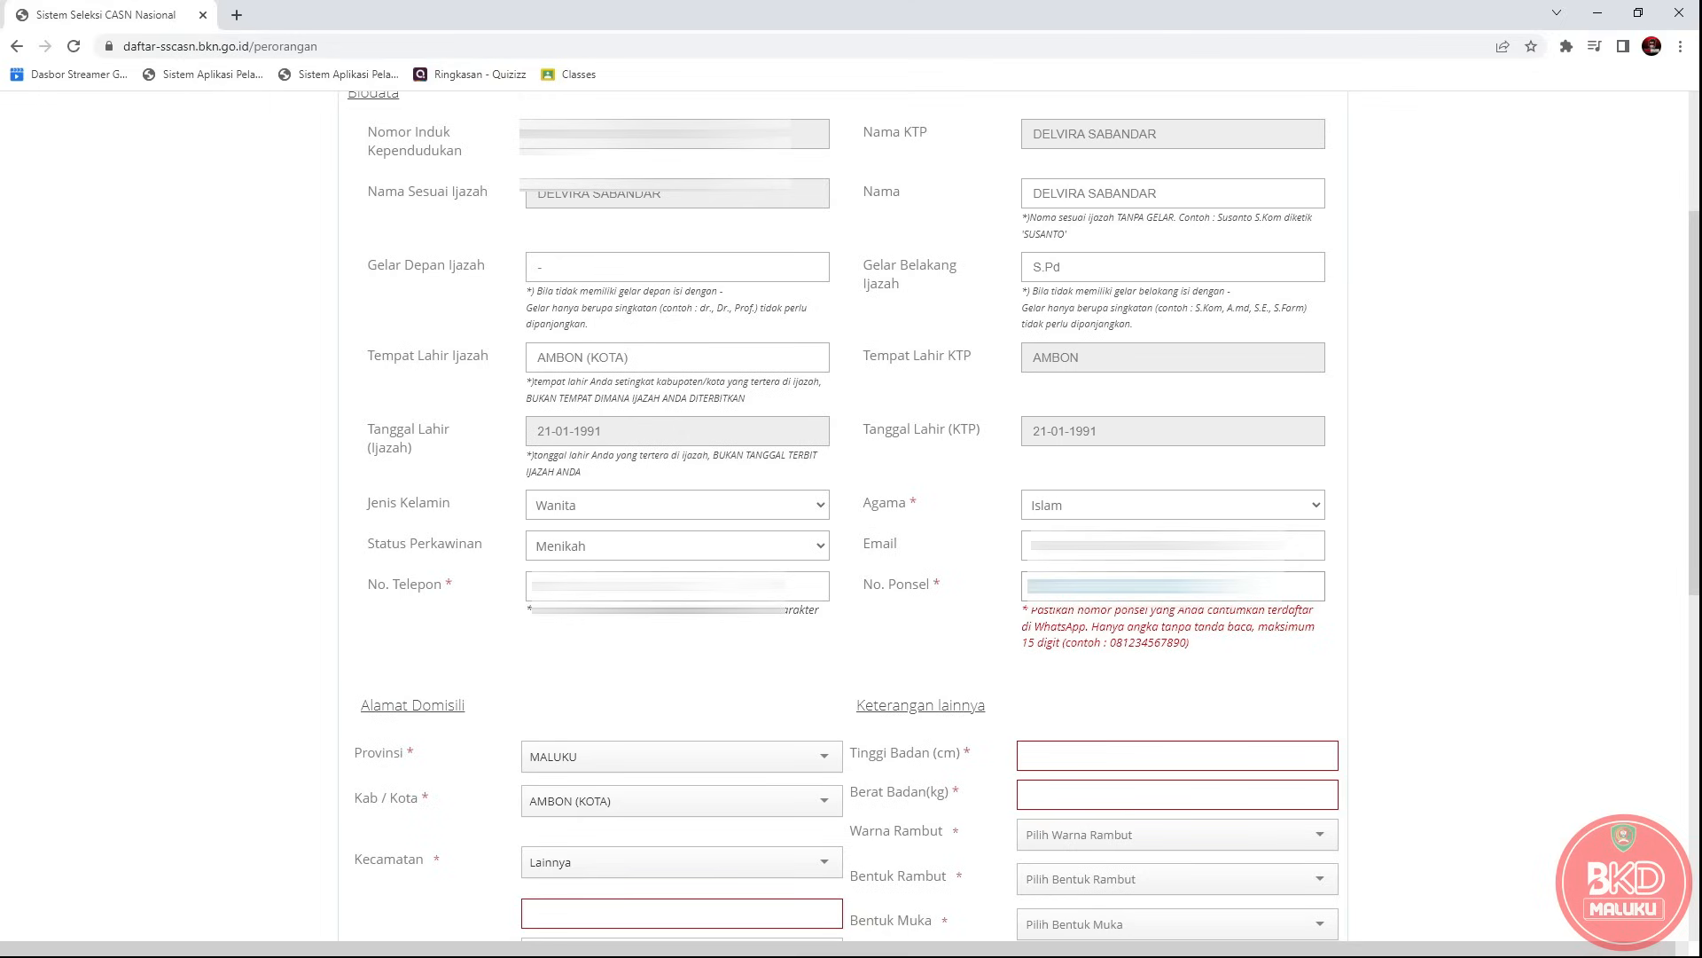
pyautogui.doubleClick(620, 586)
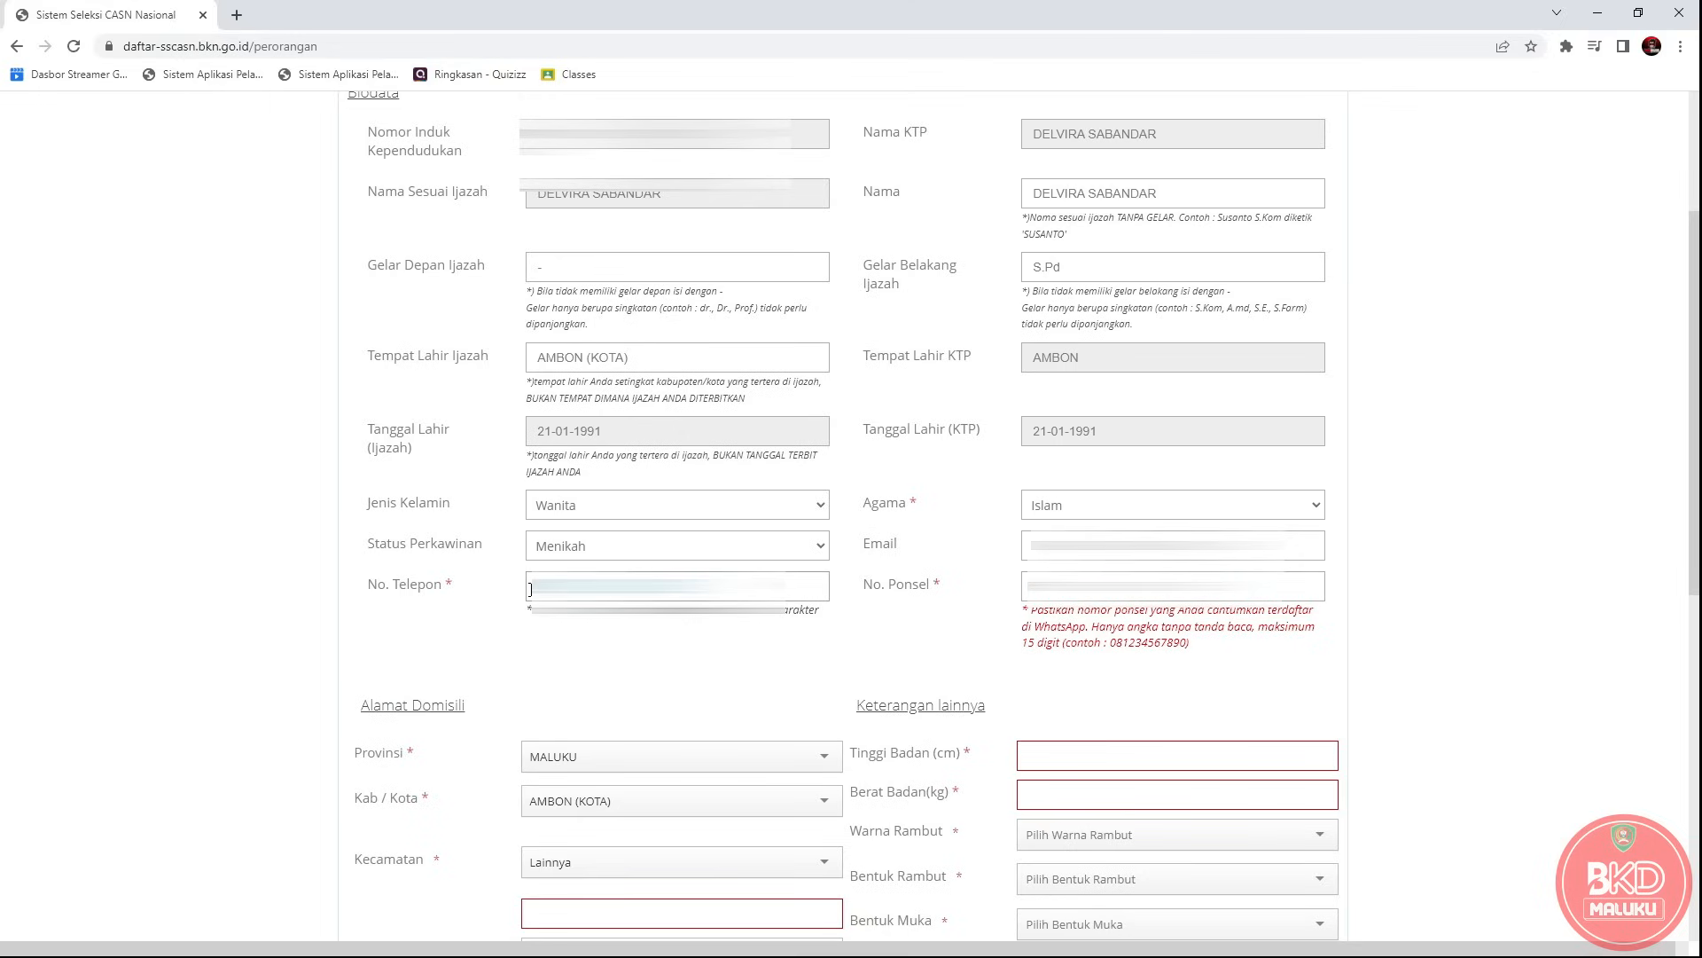
# Set the domicile province to MALUKU and the city to AMBON (KOTA).
pyautogui.scroll(-2, 1052, 665)
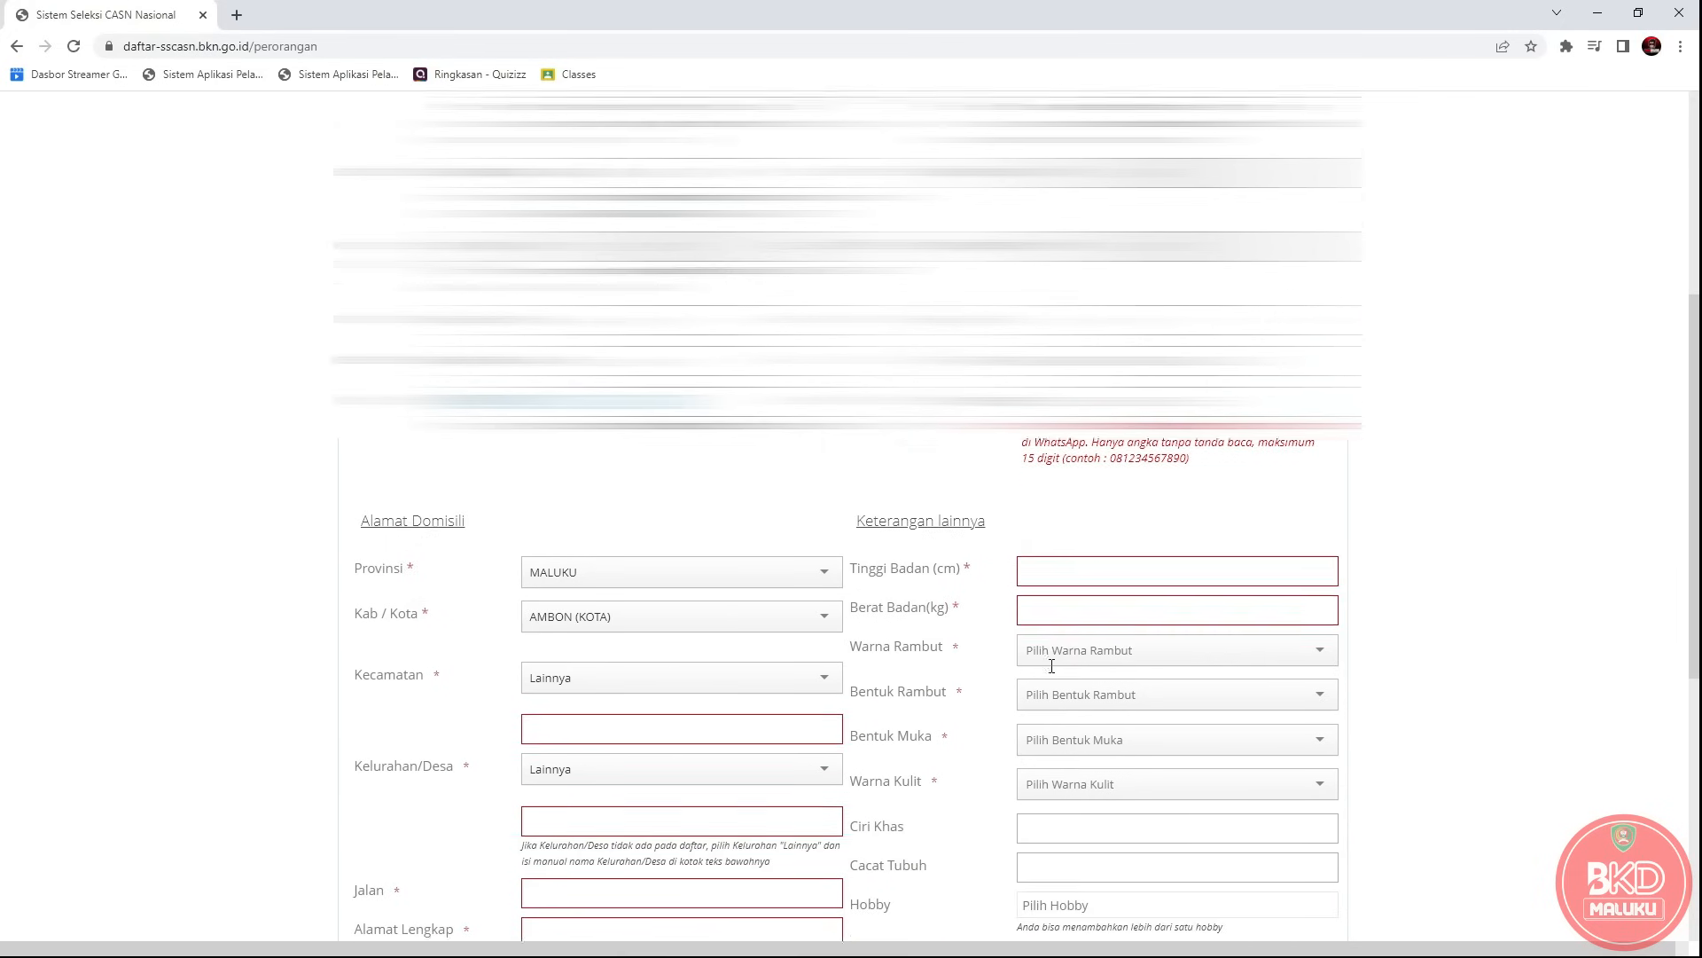
pyautogui.scroll(-4, 1052, 665)
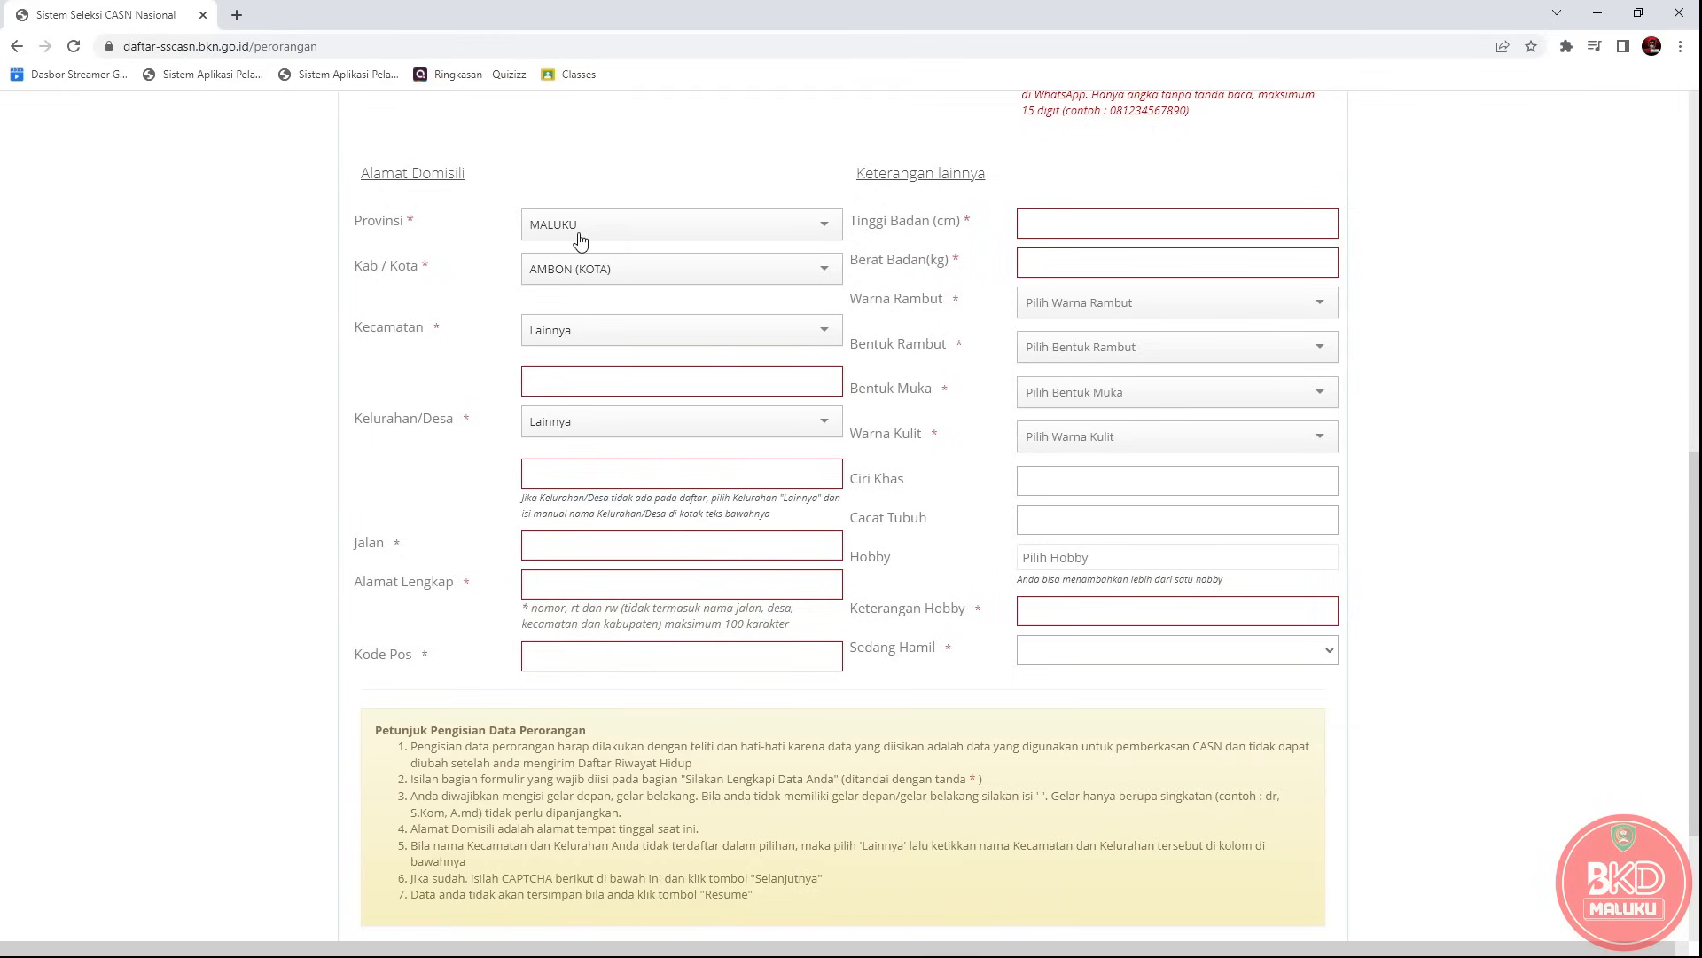
pyautogui.click(794, 237)
pyautogui.click(793, 238)
pyautogui.click(794, 237)
pyautogui.scroll(-2, 672, 359)
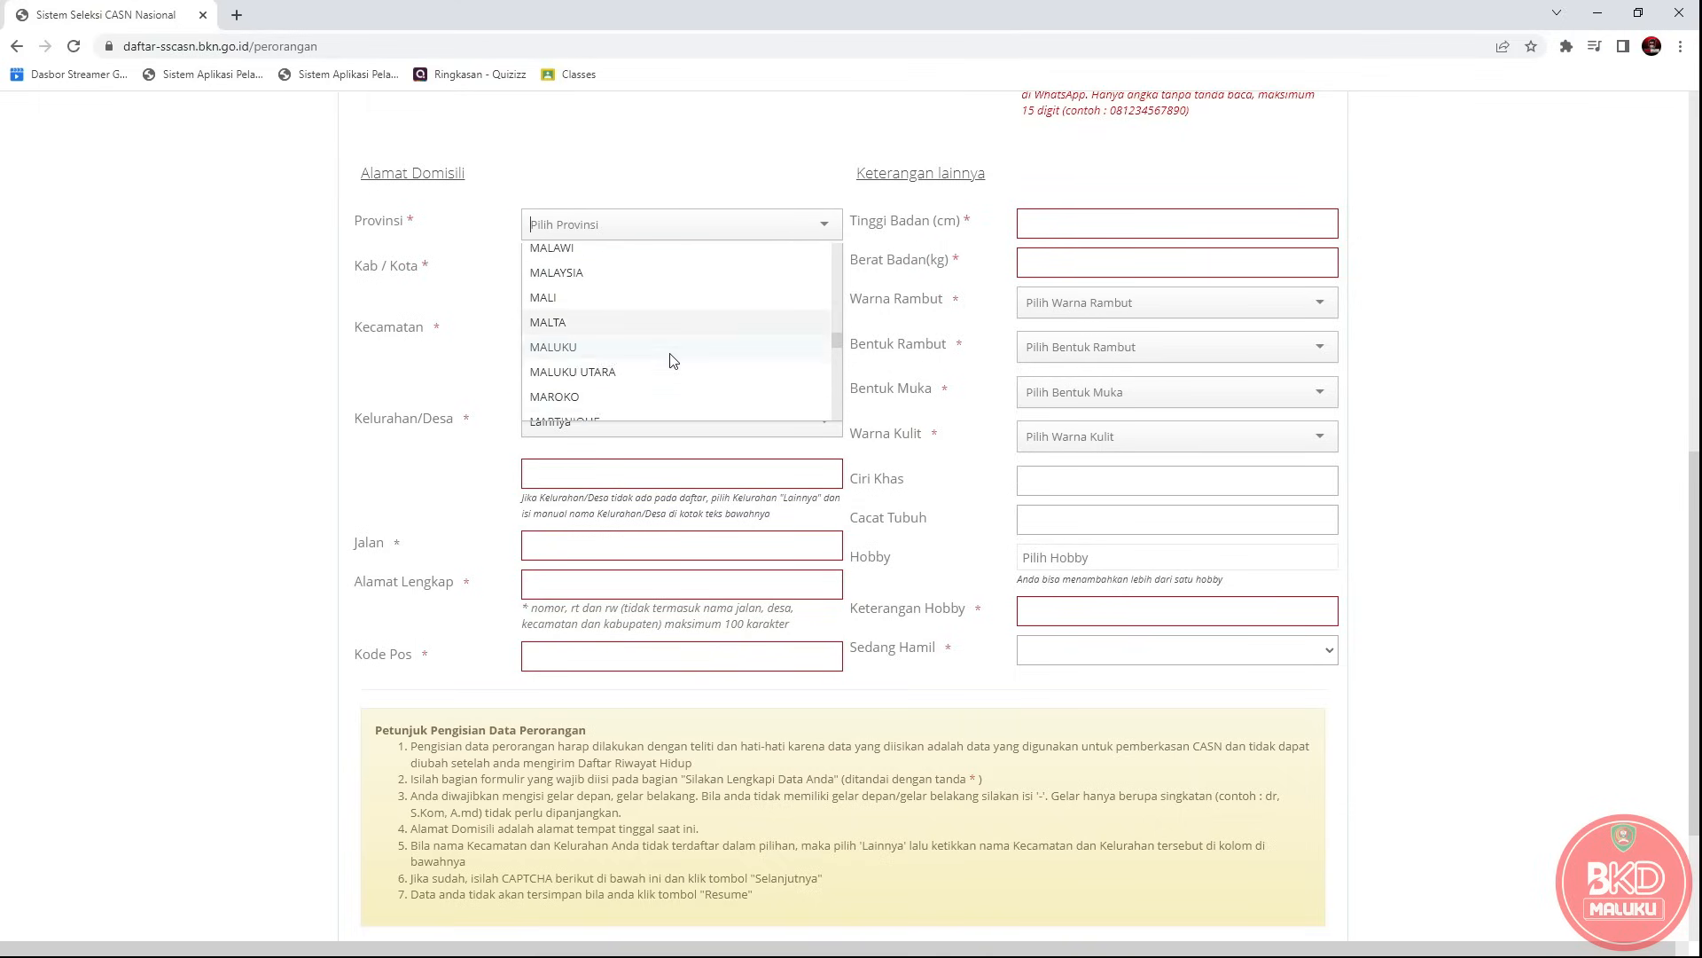
pyautogui.scroll(2, 672, 340)
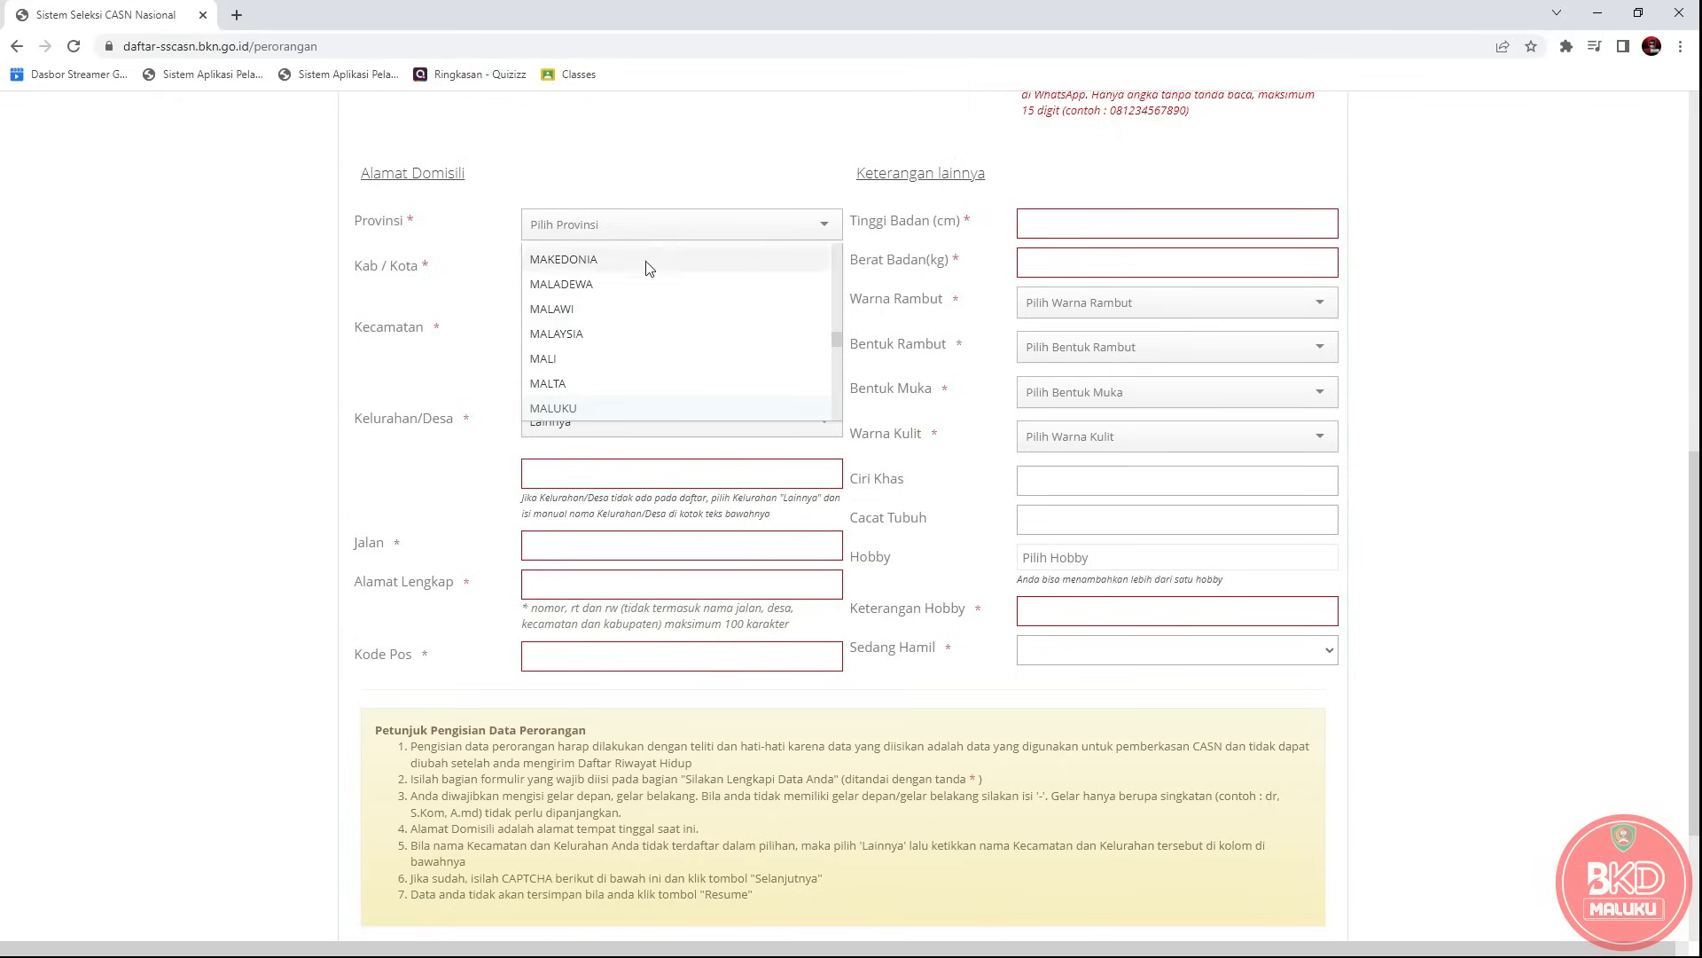
pyautogui.click(577, 409)
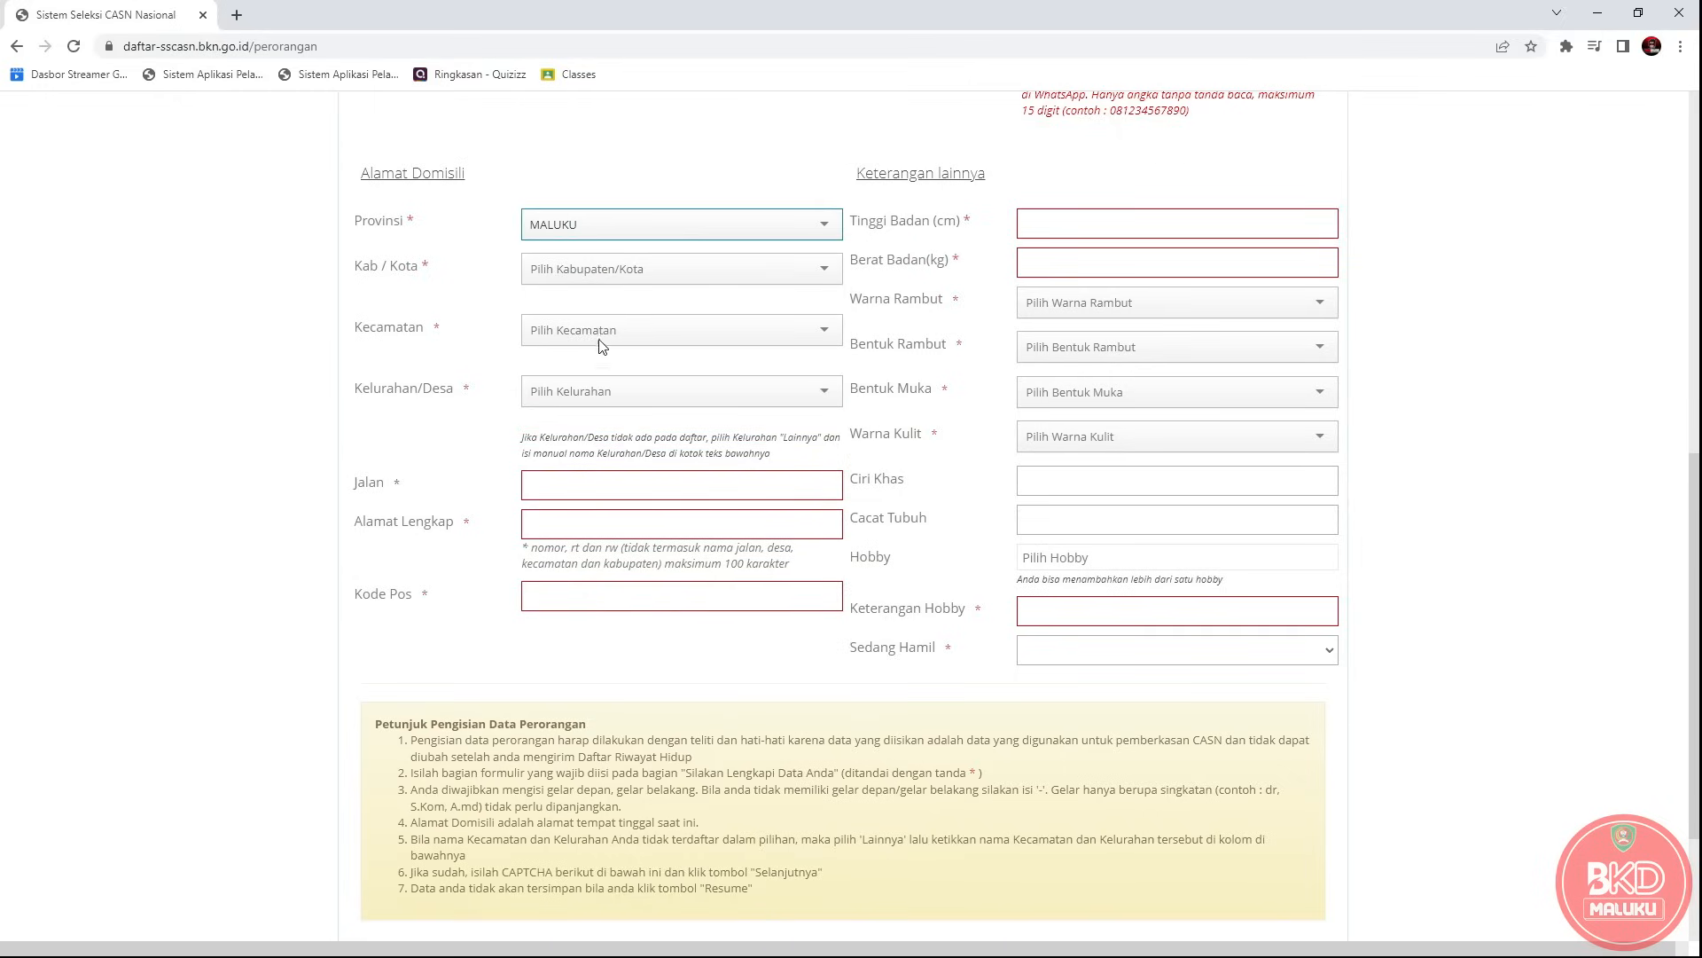
pyautogui.click(621, 272)
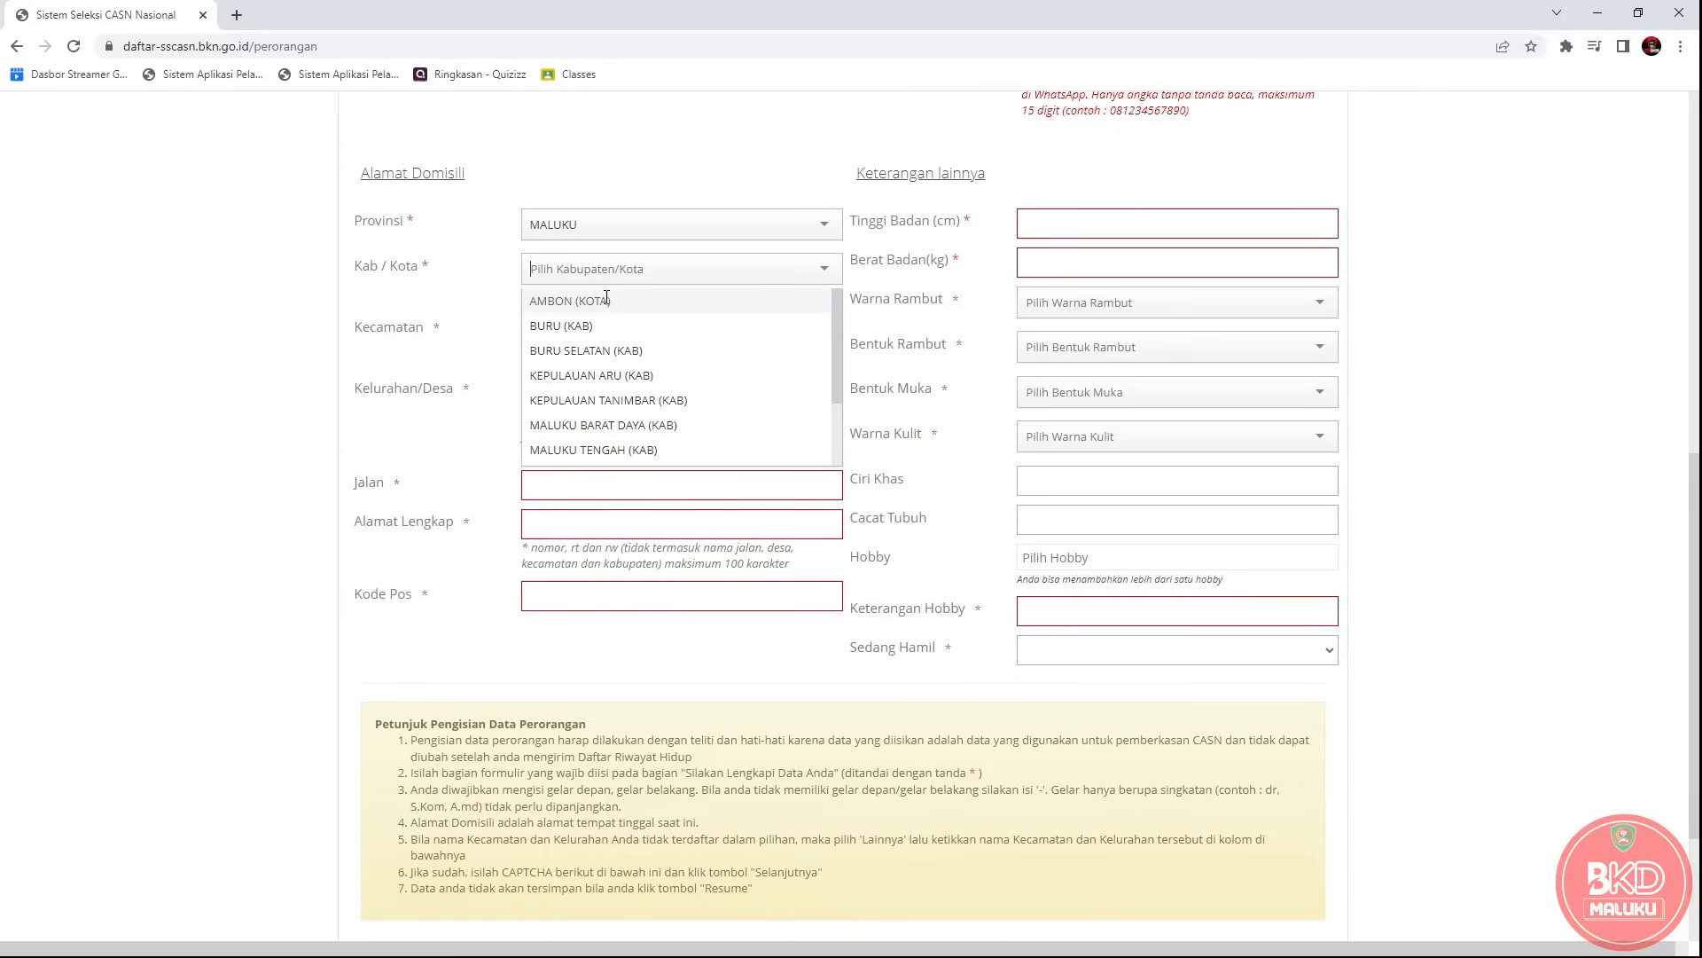
pyautogui.click(605, 300)
# Choose BAGUALA as the Kecamatan and WAIHERU as the Kelurahan/Desa.
pyautogui.click(552, 339)
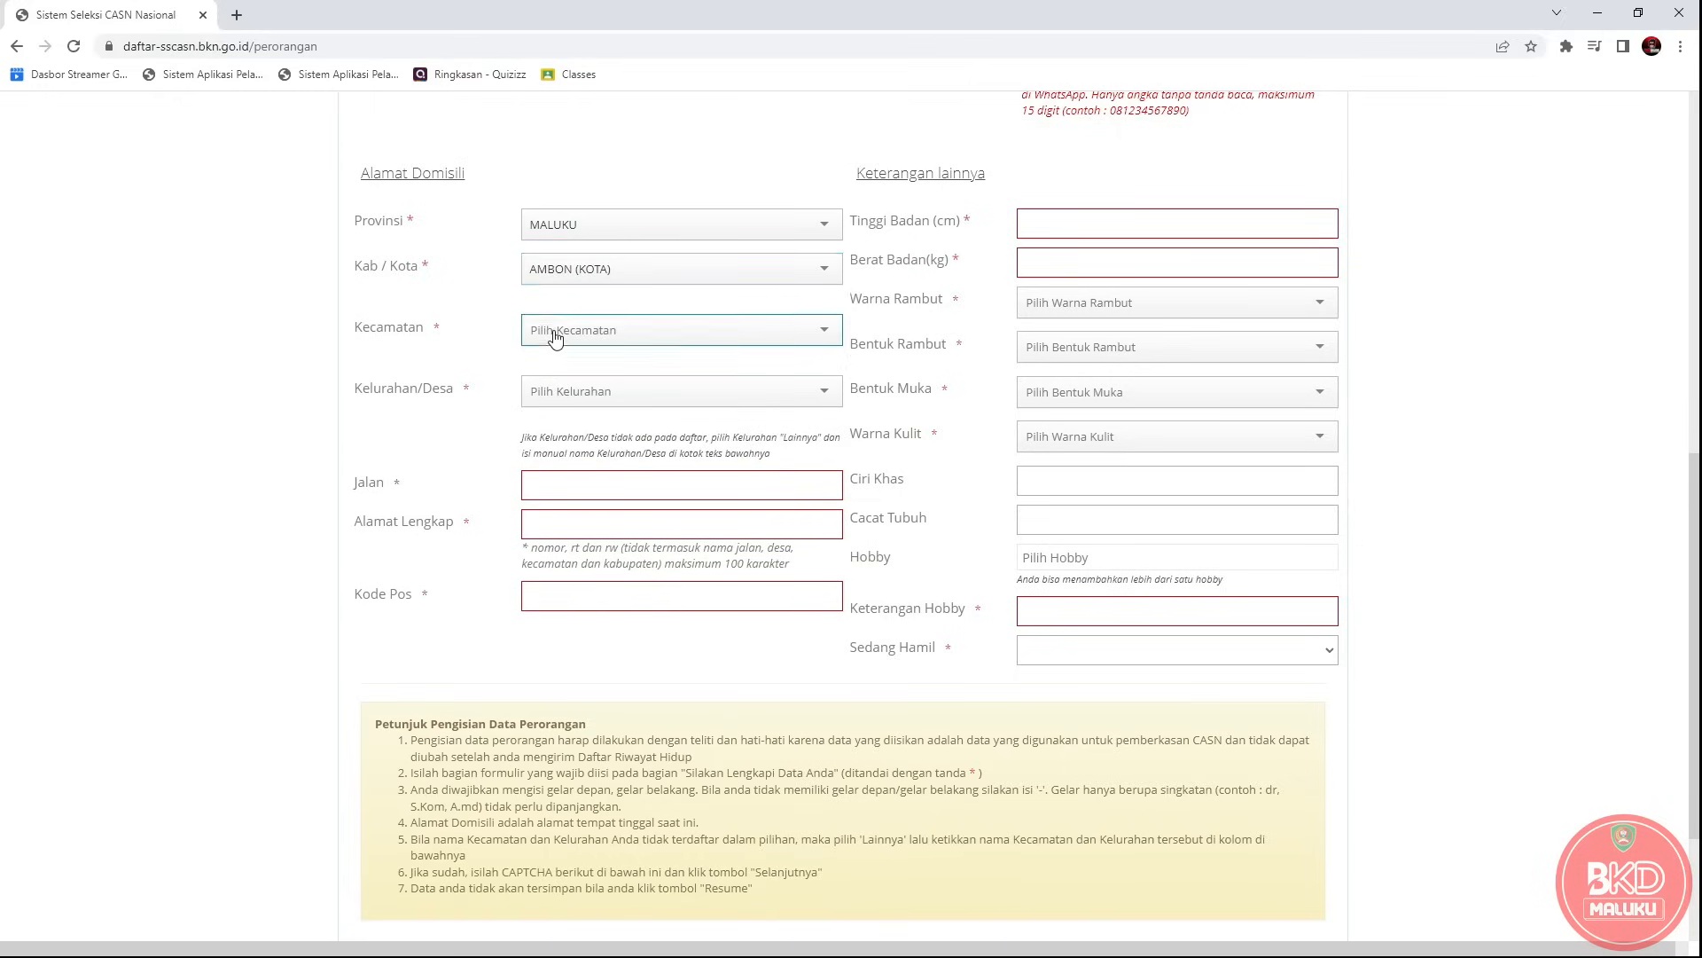
pyautogui.click(620, 329)
pyautogui.click(610, 367)
pyautogui.click(615, 396)
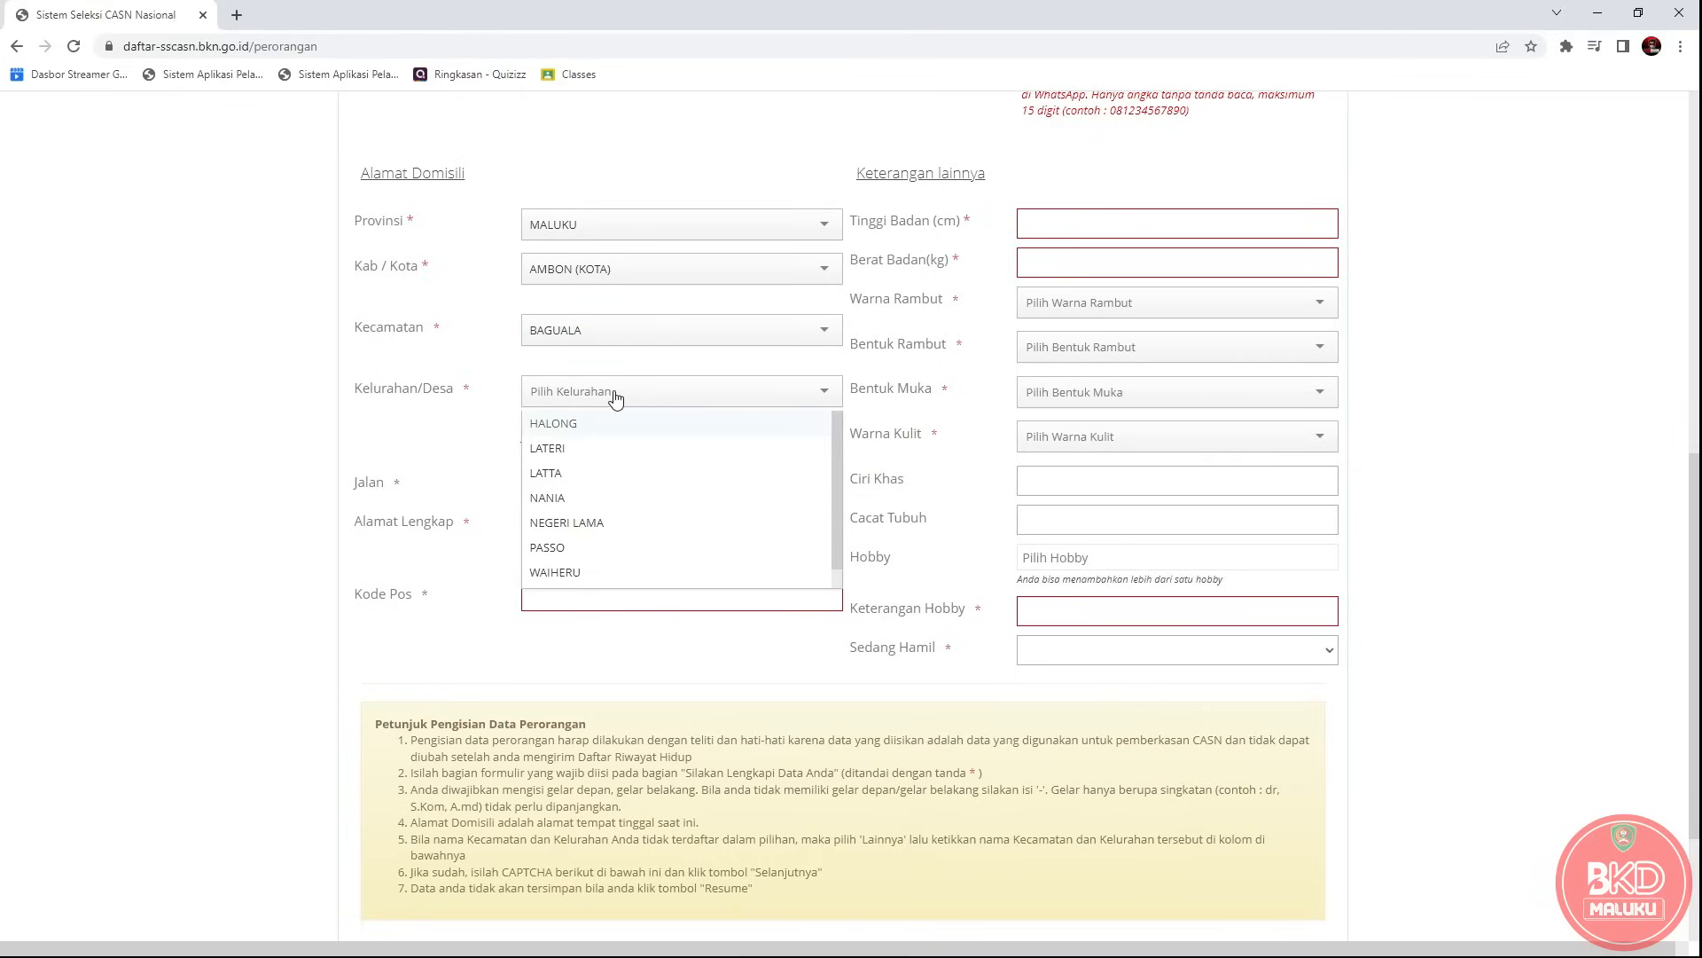
pyautogui.click(568, 572)
pyautogui.click(594, 479)
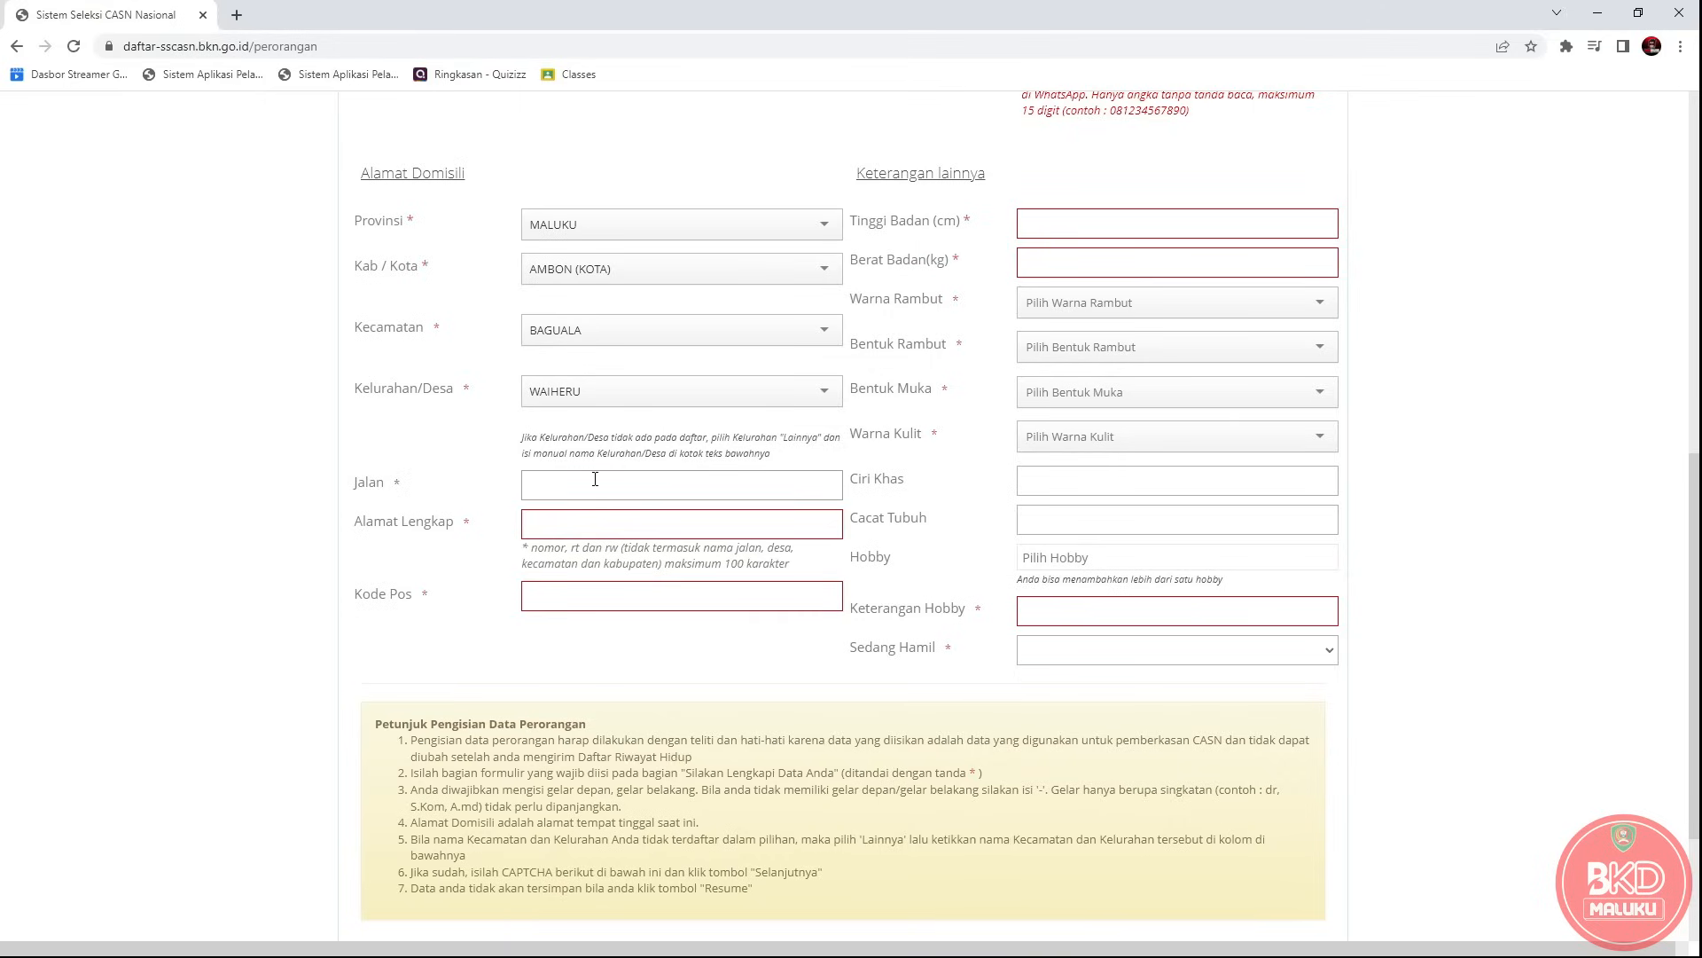
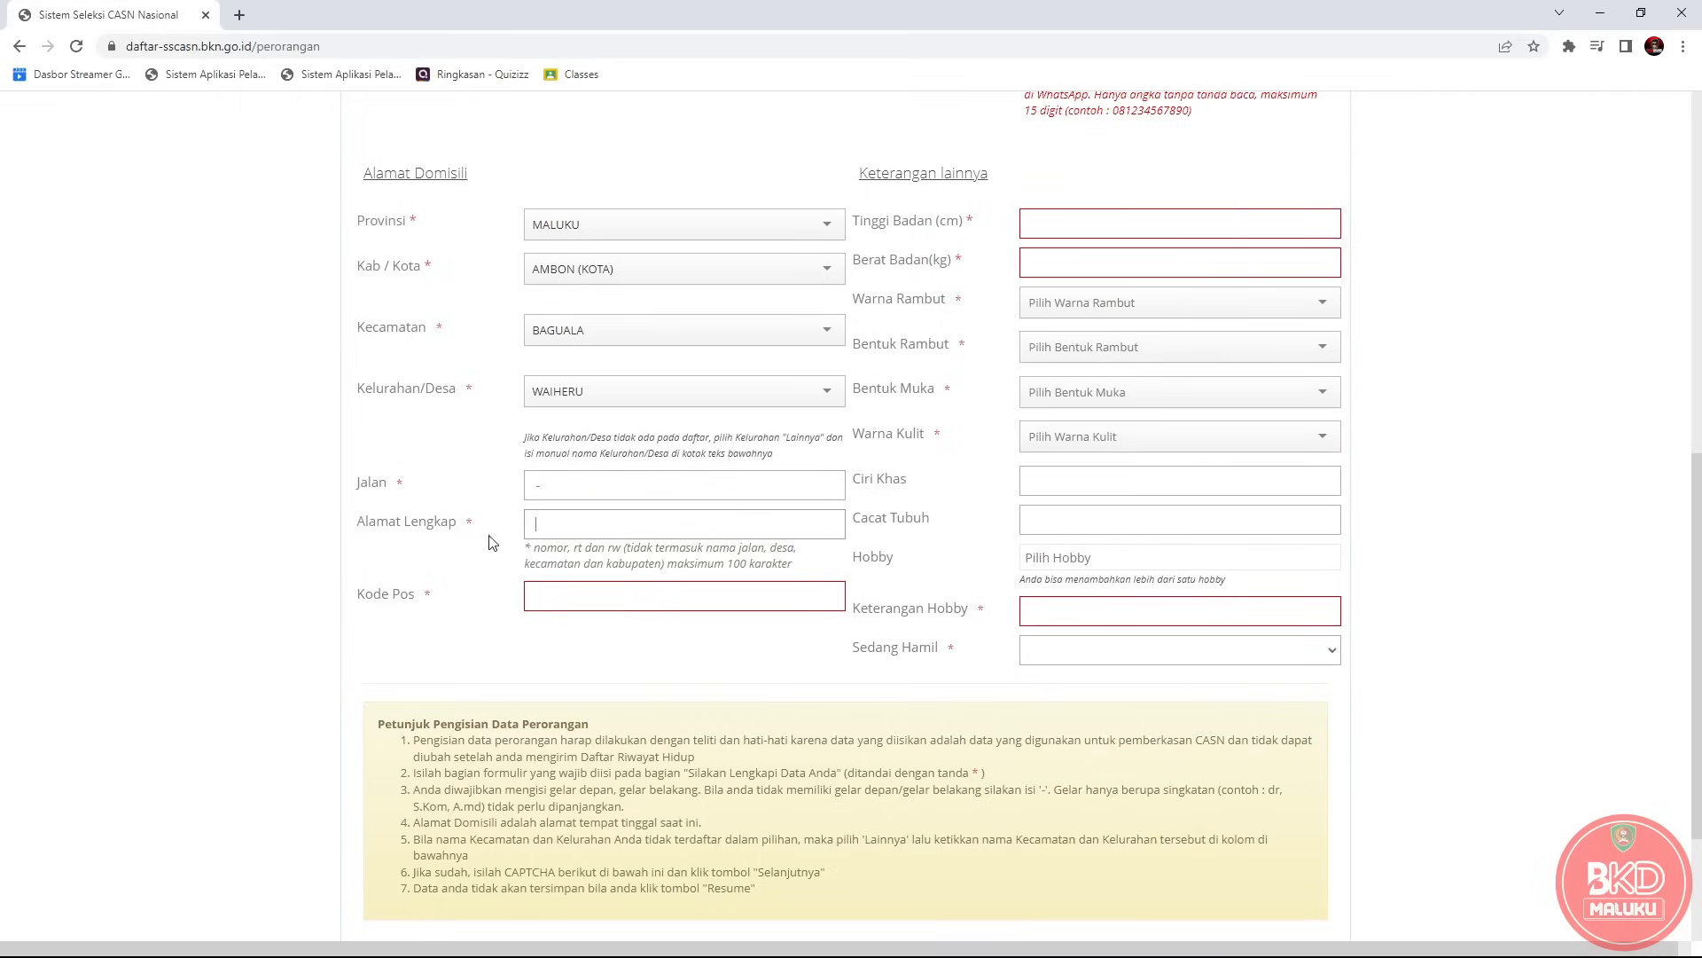
pyautogui.moveTo(357, 525); pyautogui.dragTo(547, 521)
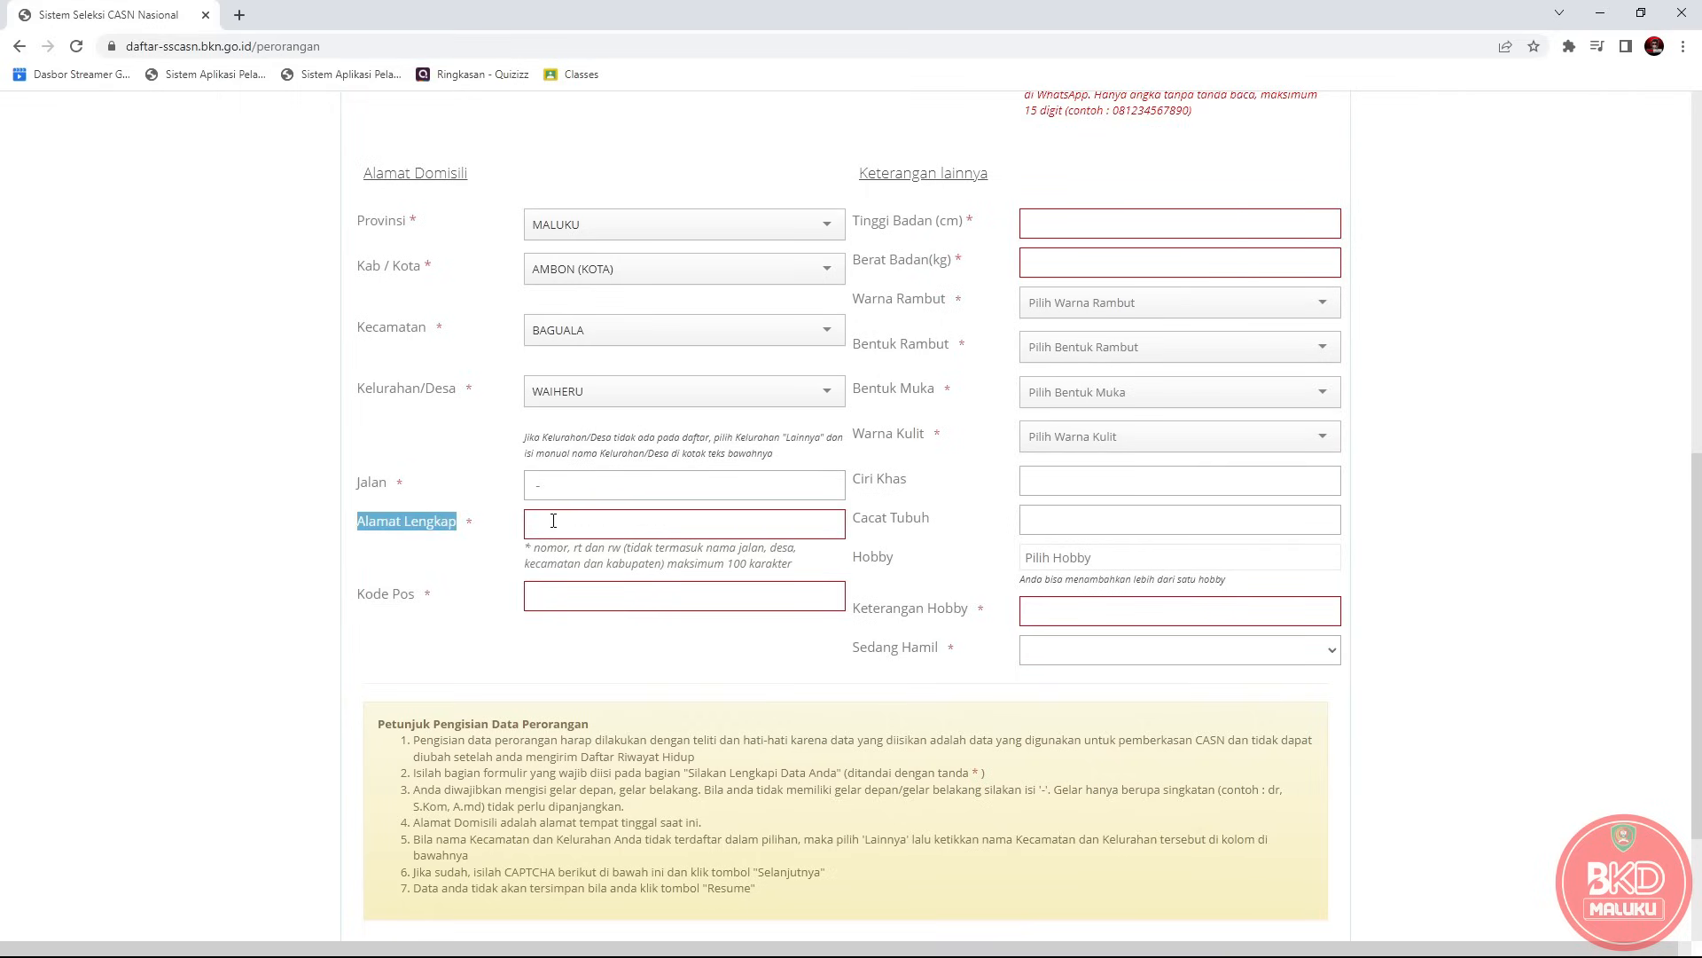
pyautogui.click(564, 522)
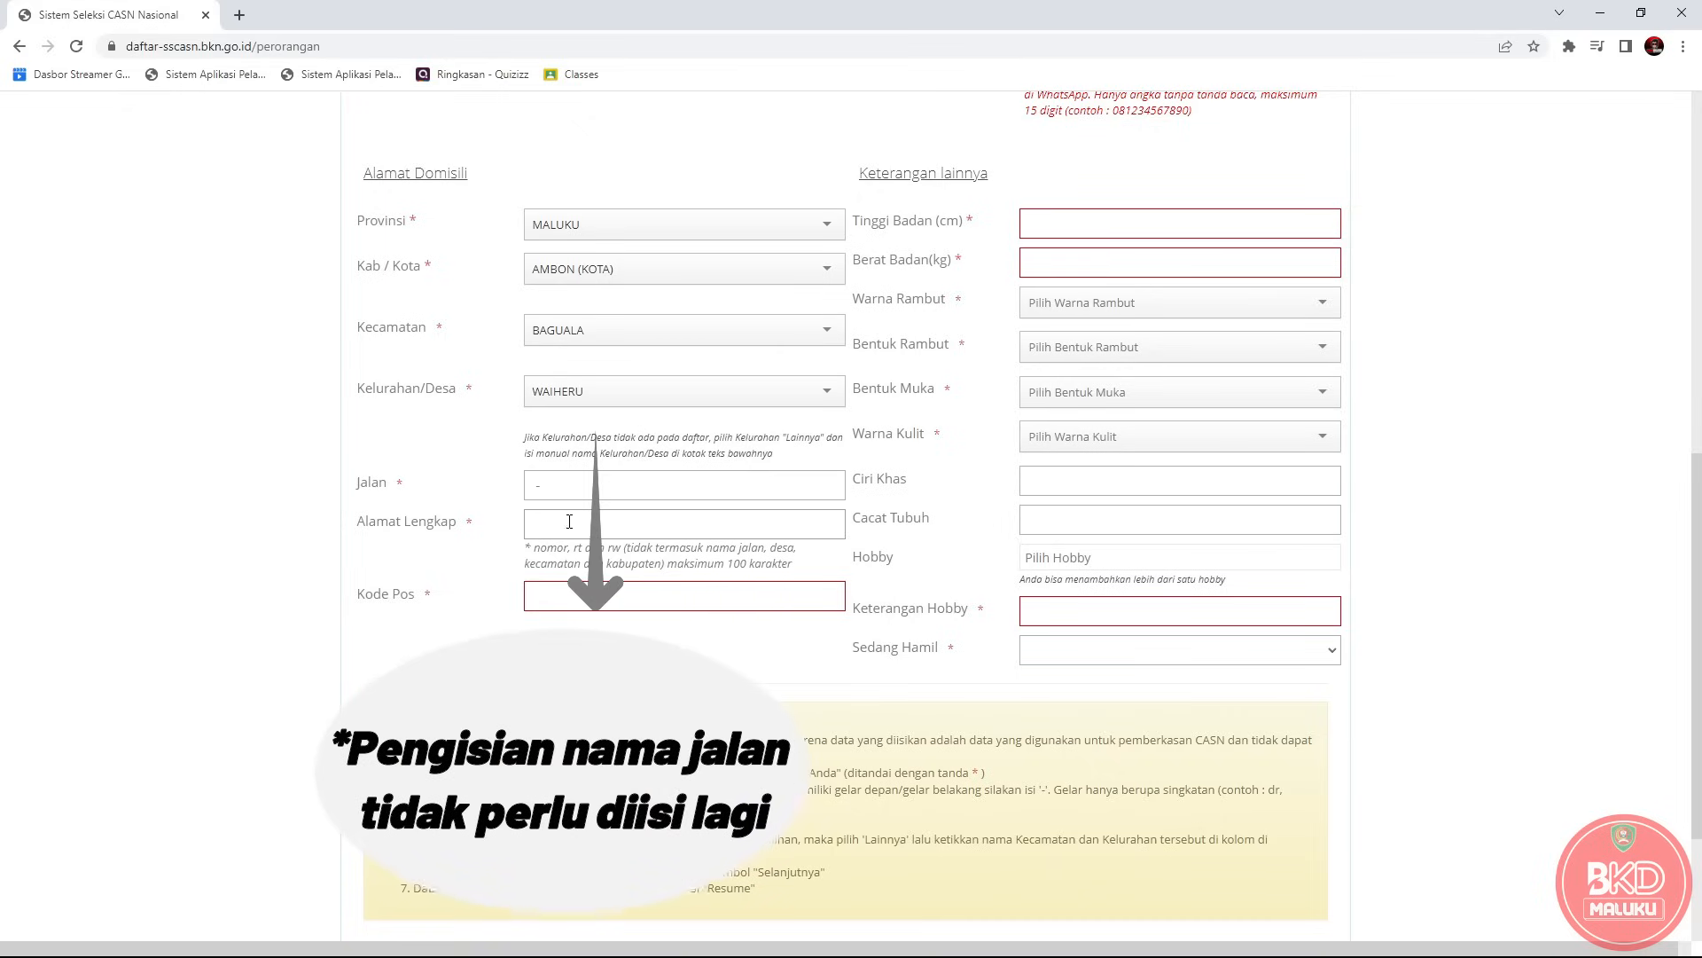
pyautogui.moveTo(653, 548); pyautogui.dragTo(769, 549)
pyautogui.moveTo(570, 486); pyautogui.dragTo(520, 495)
pyautogui.click(570, 526)
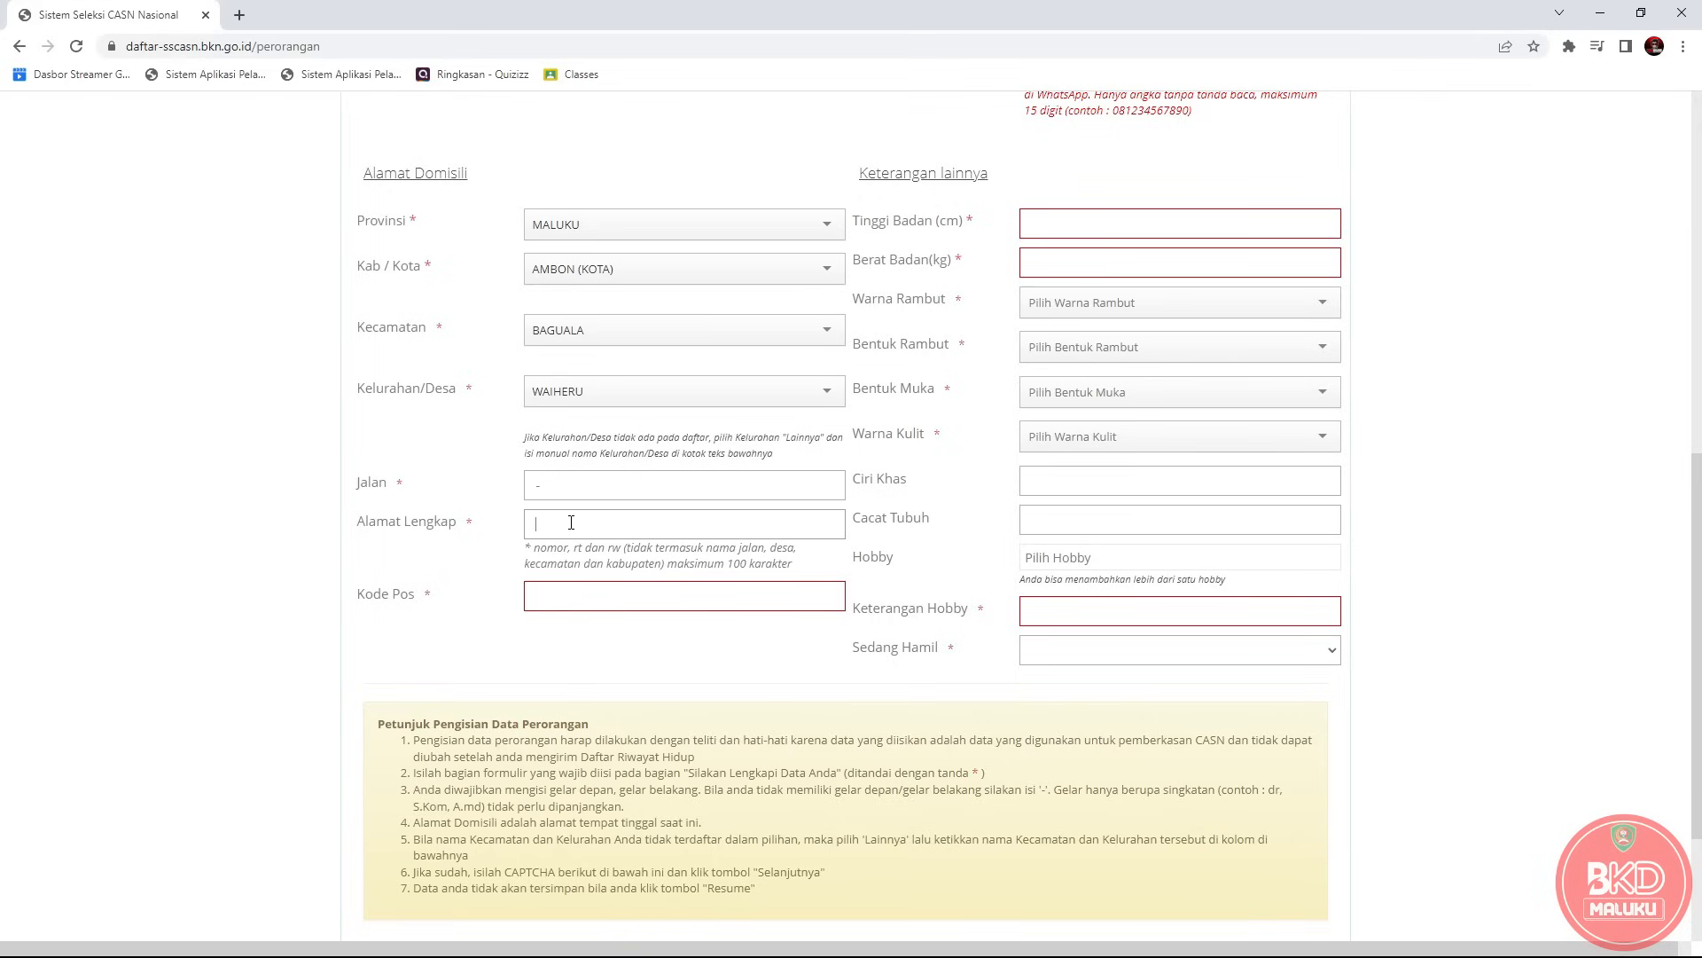
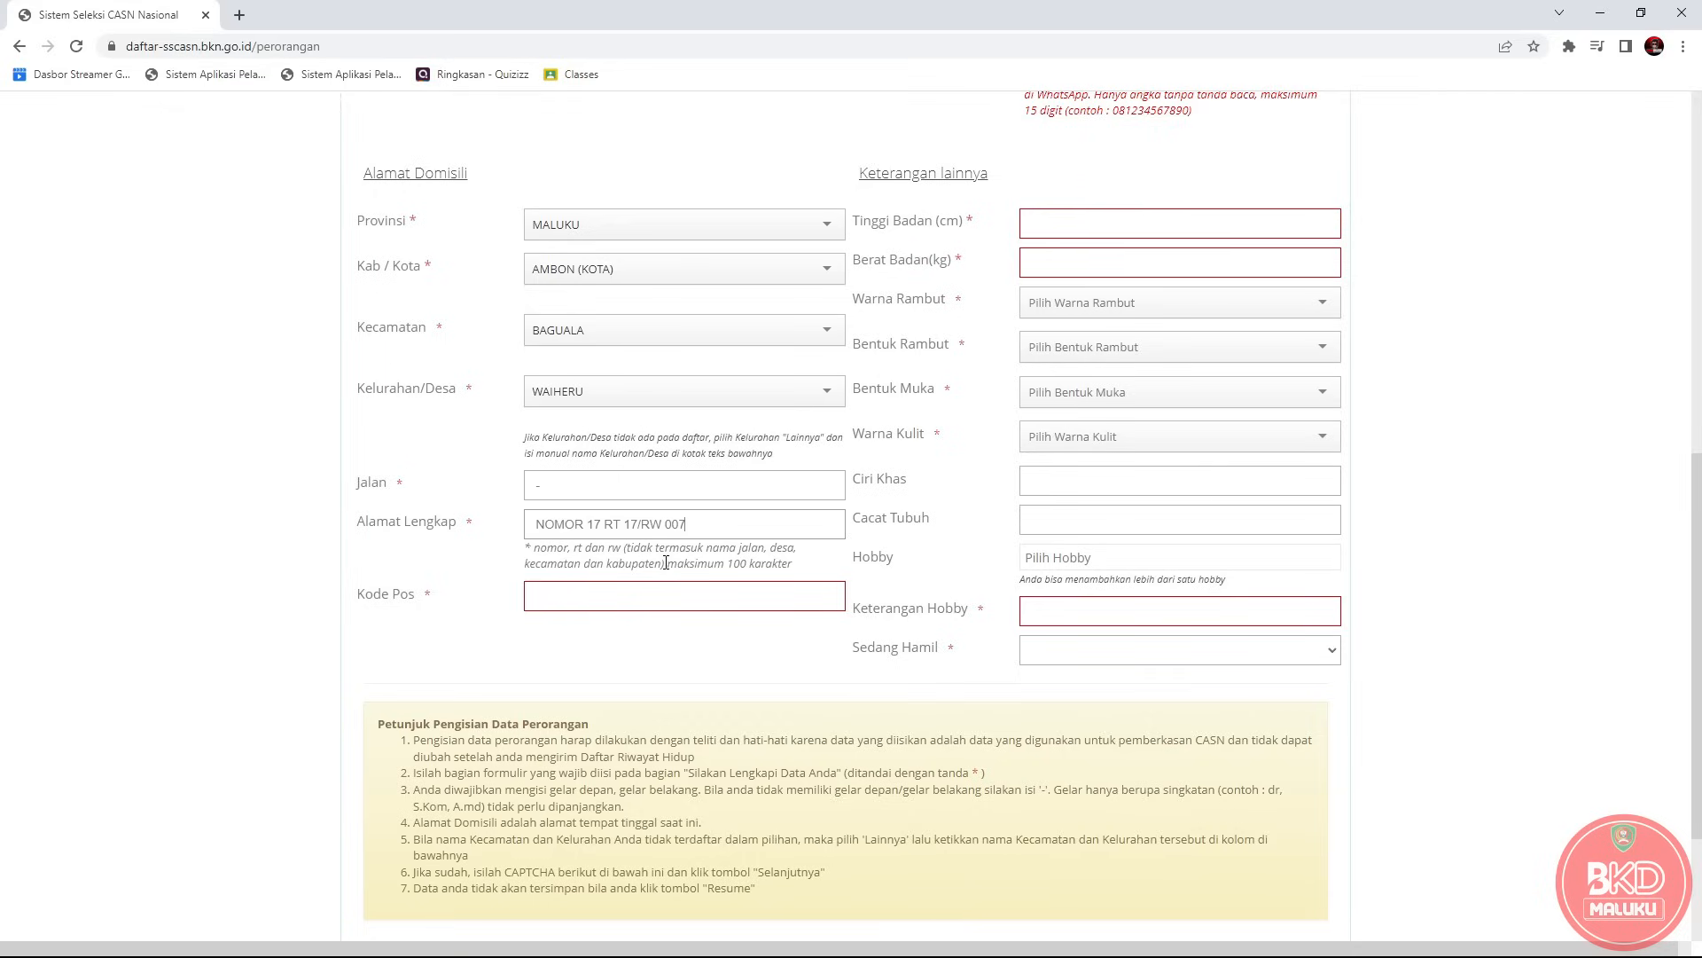
pyautogui.moveTo(770, 547); pyautogui.dragTo(663, 567)
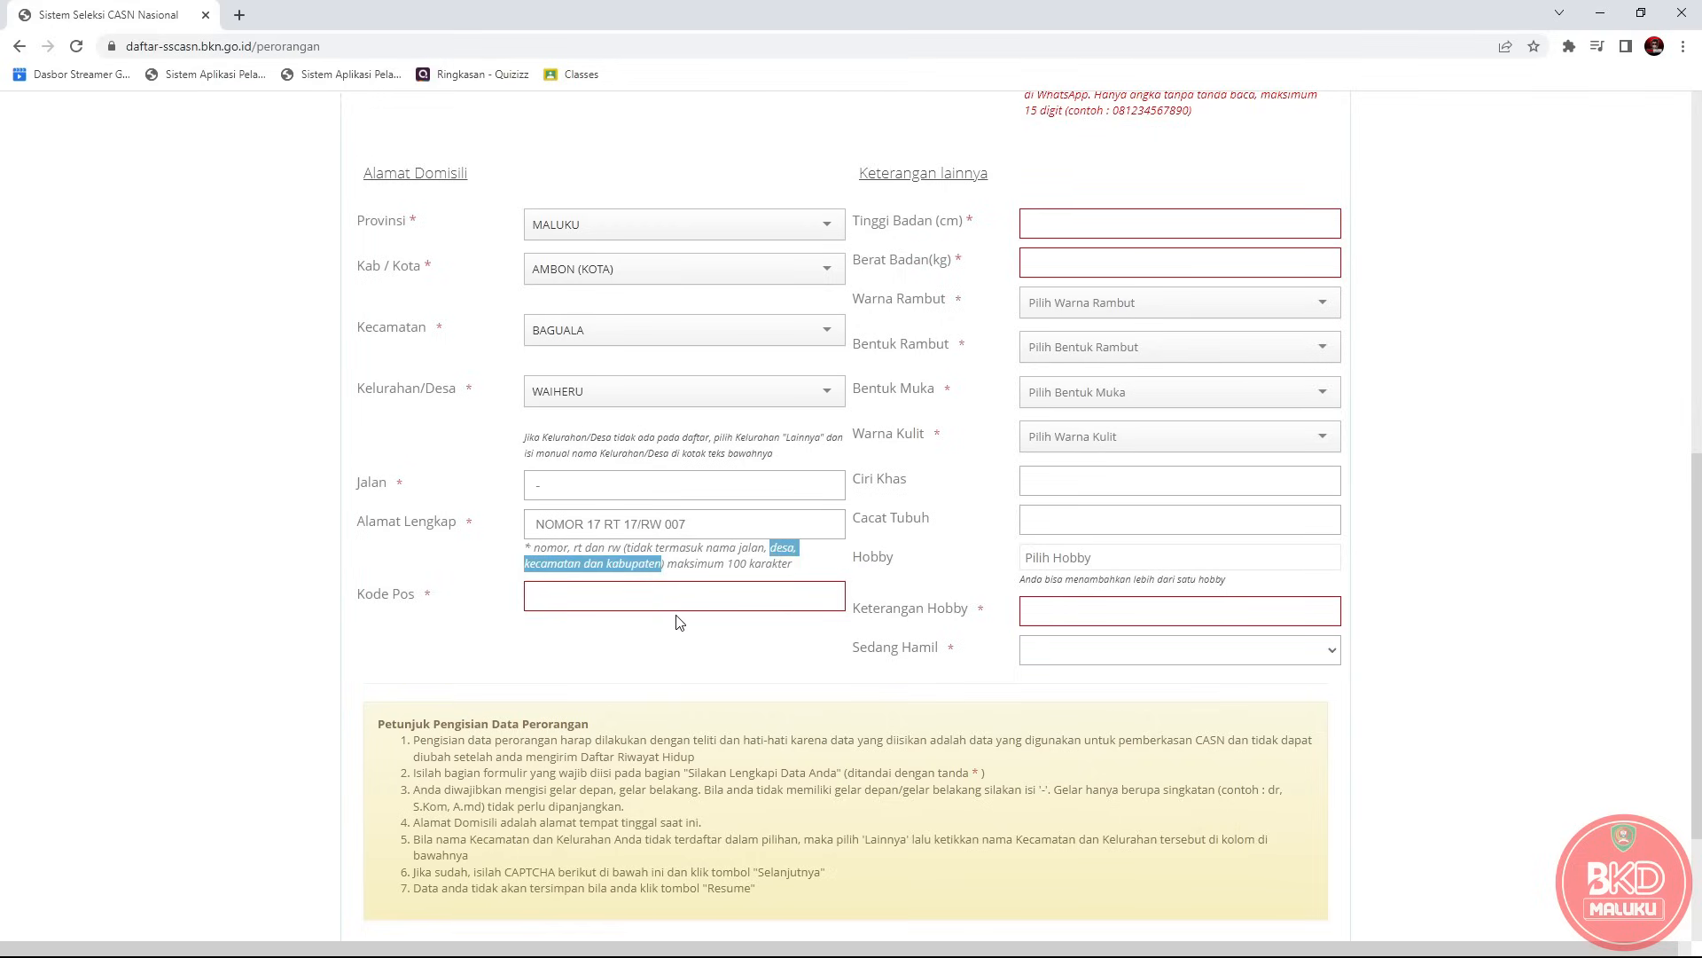
# Enter postal code 97233, height 181 and weight 60.
pyautogui.click(645, 601)
pyautogui.write('97233')
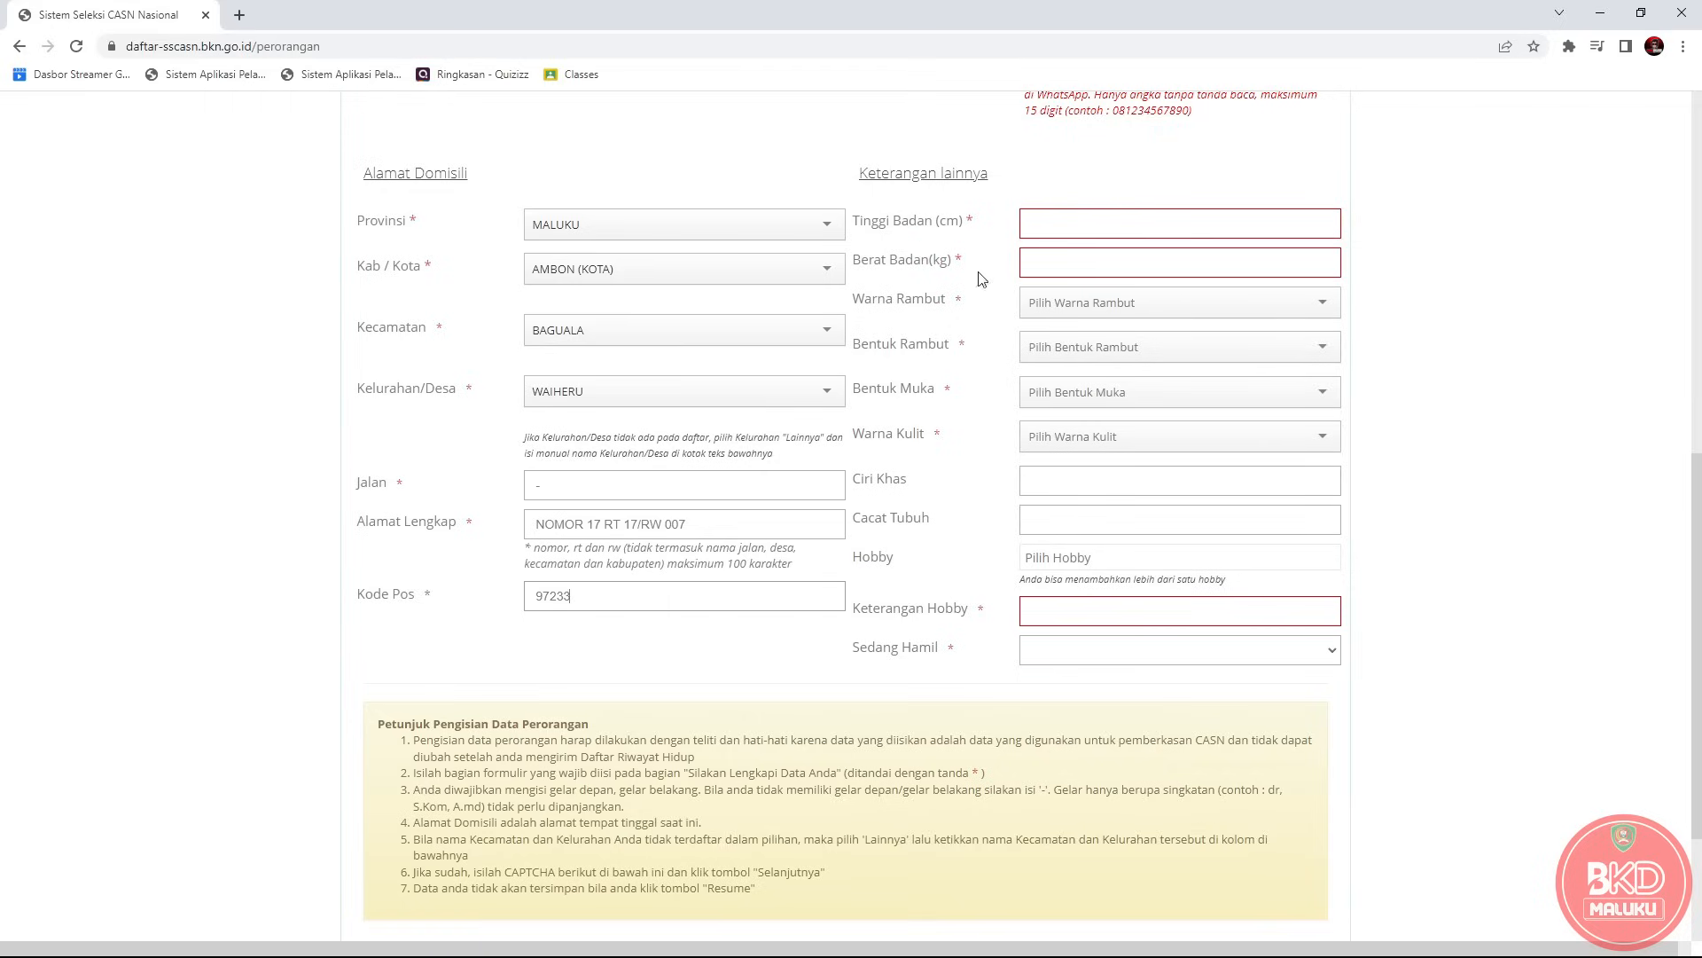
pyautogui.click(1078, 225)
pyautogui.write('181')
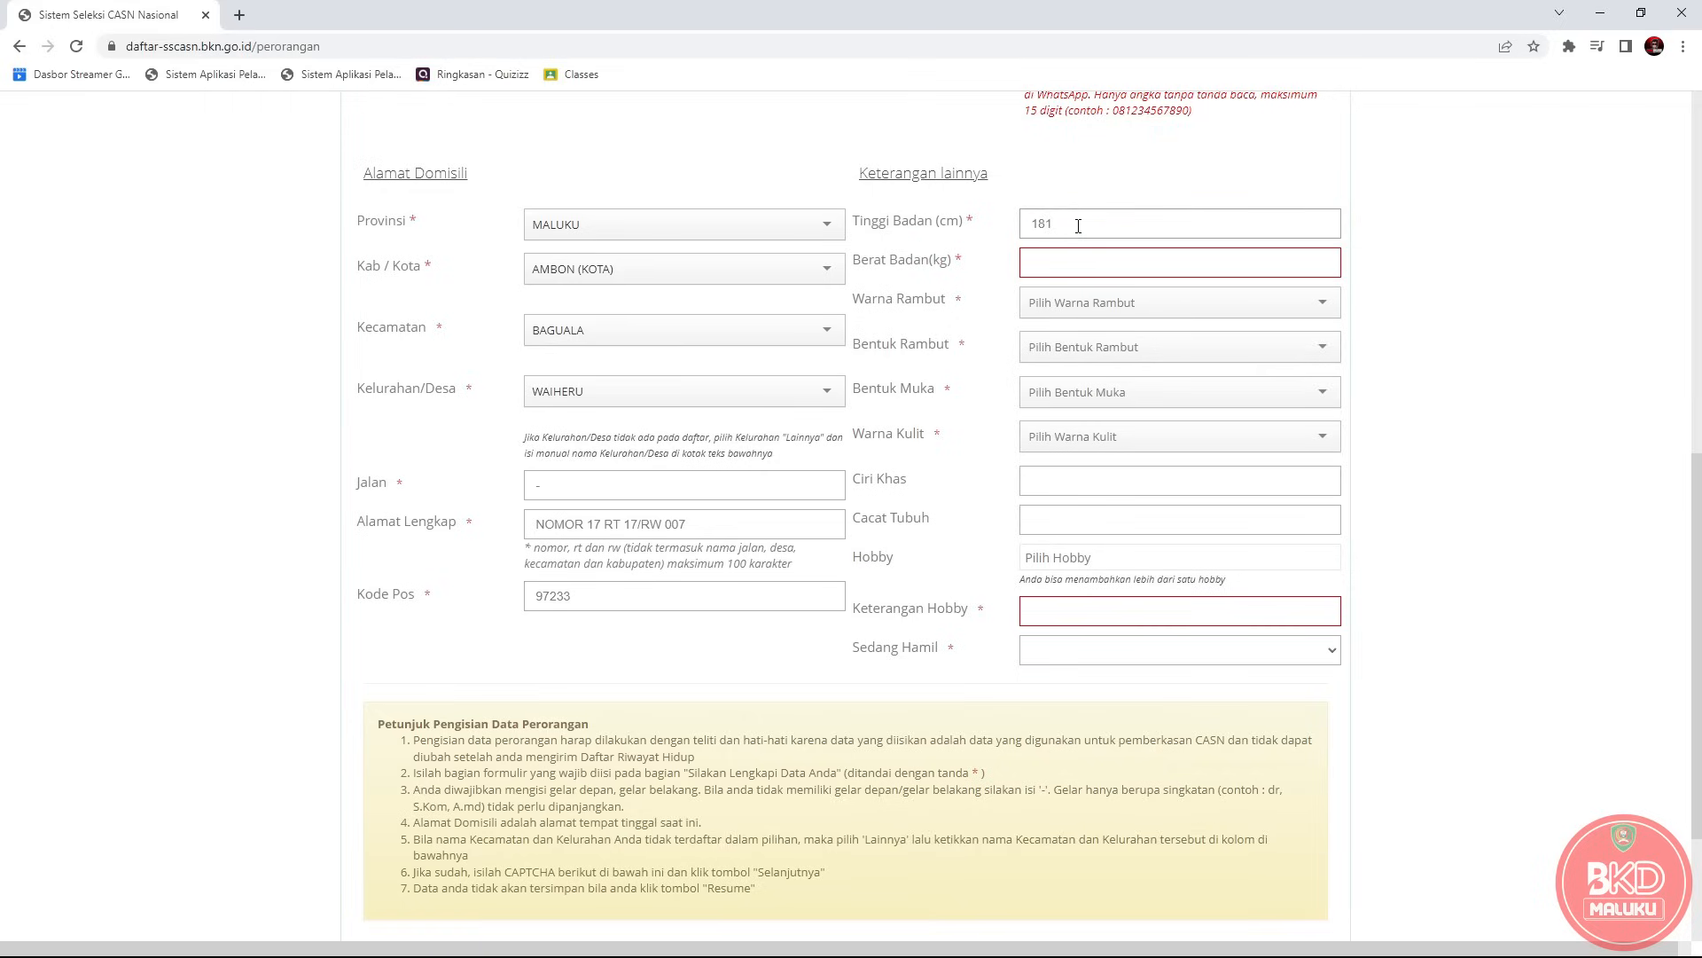
pyautogui.click(1081, 266)
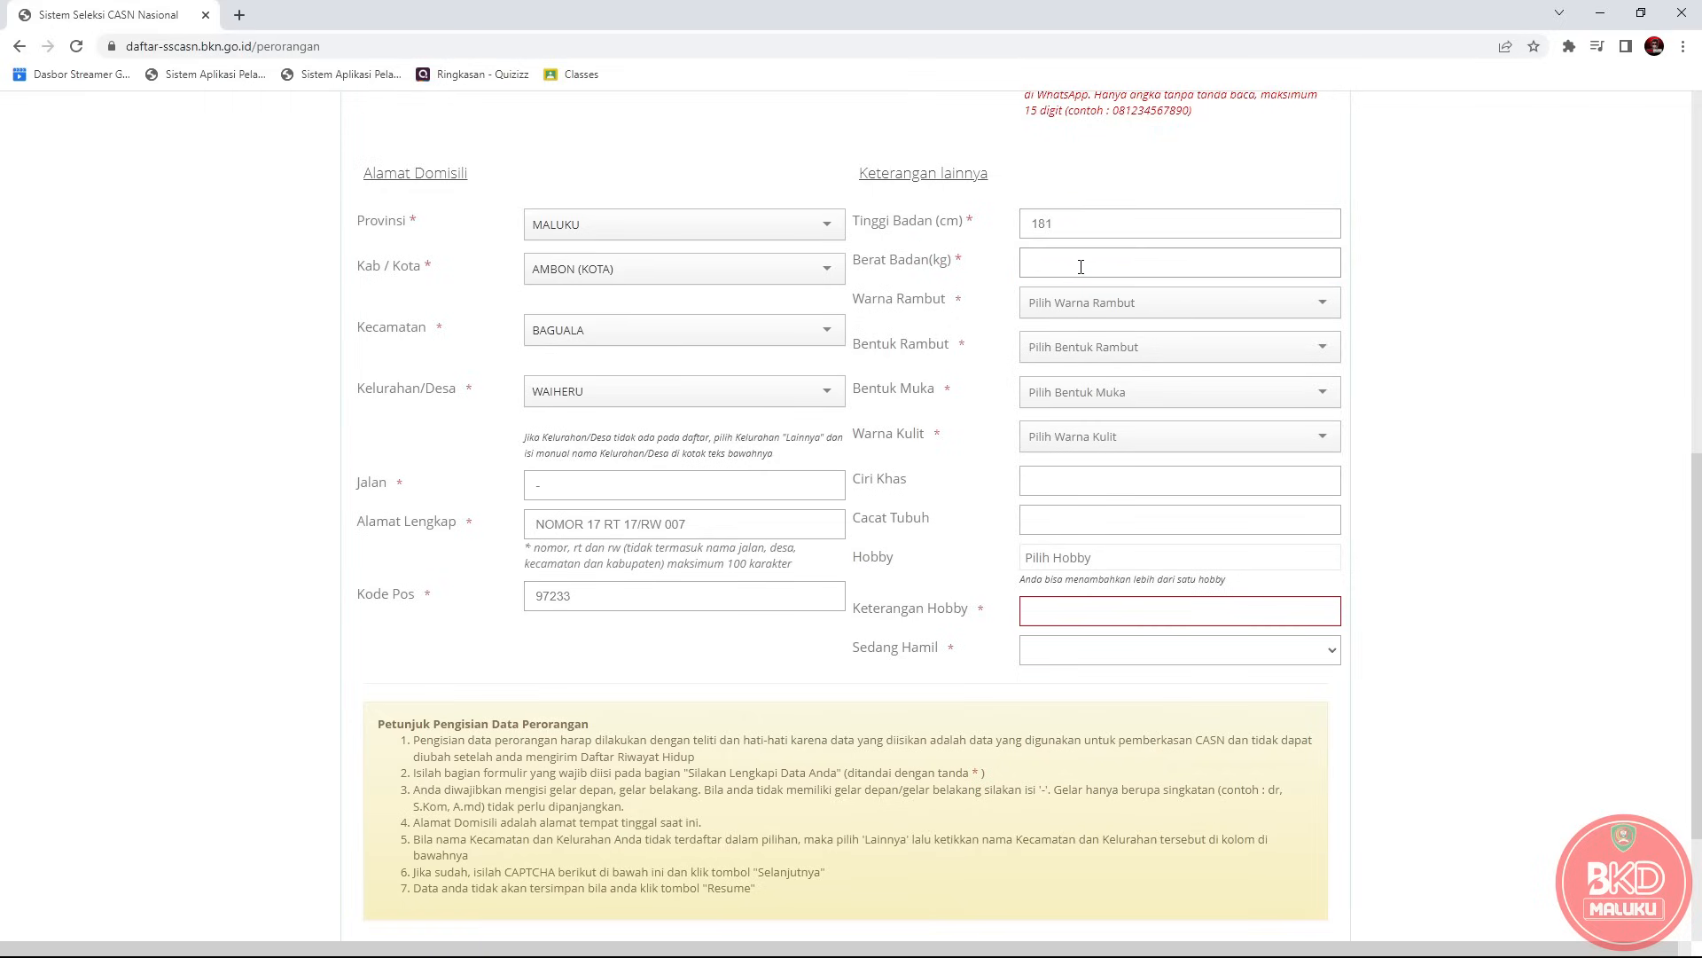
pyautogui.write('60')
# Check the hair, face and skin colour lists, then enter '-' for Ciri Khas and Cacat Tubuh.
pyautogui.click(1113, 306)
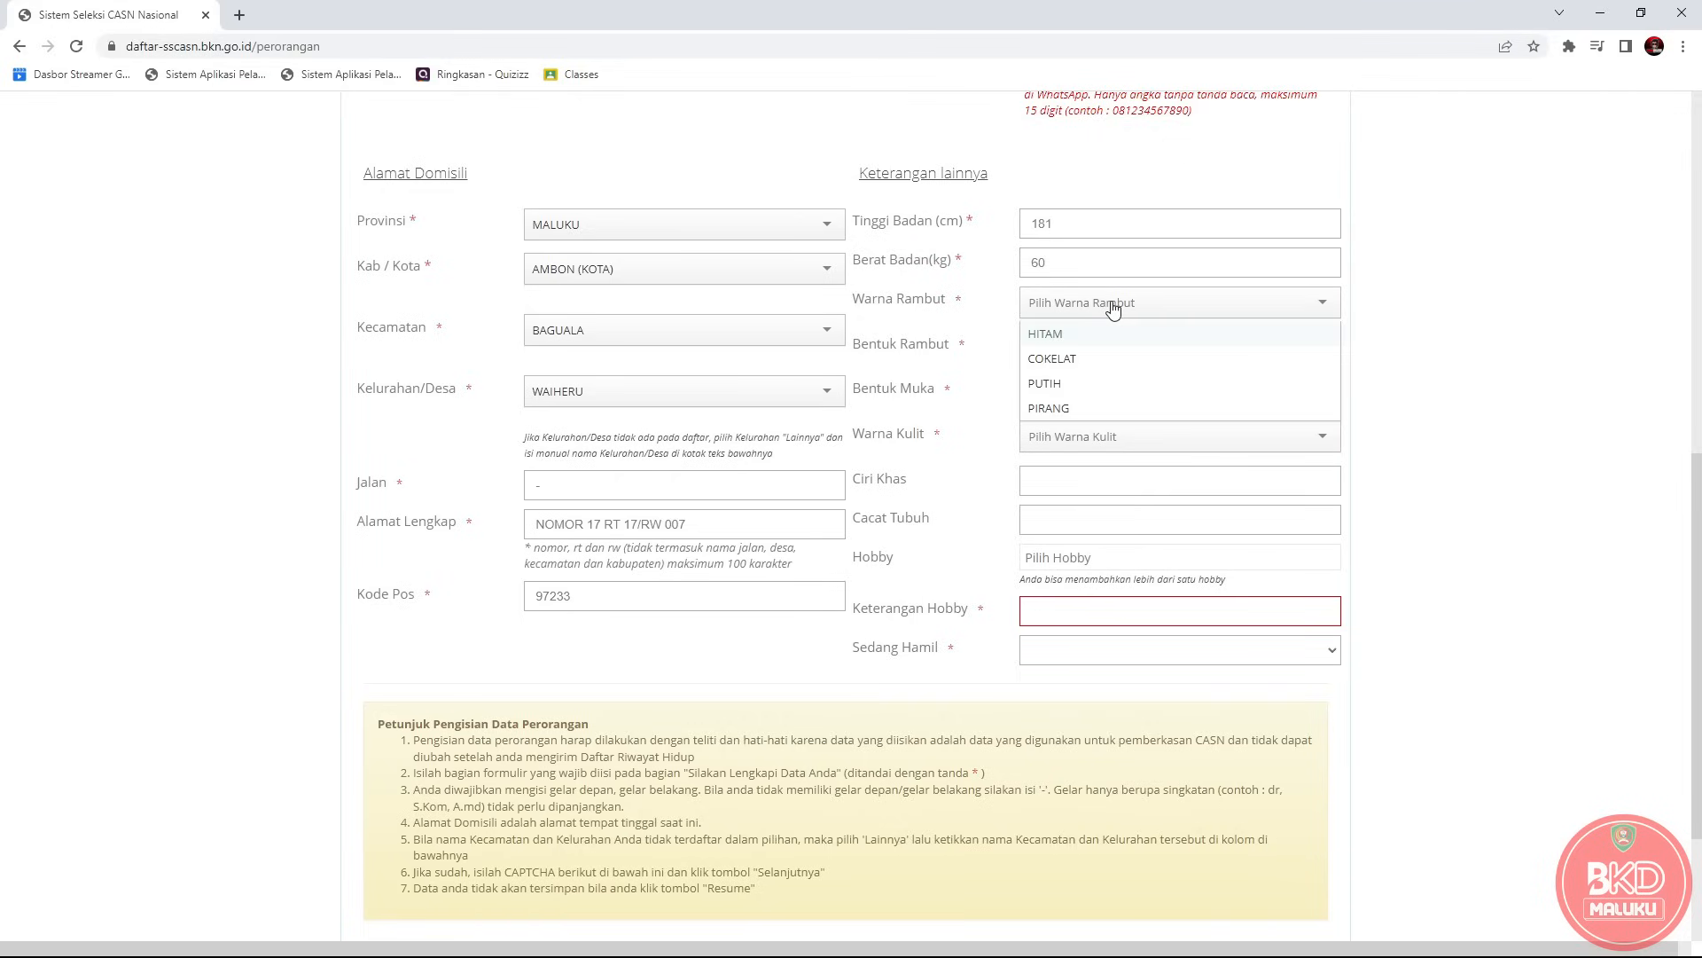
pyautogui.click(1113, 306)
pyautogui.click(1092, 350)
pyautogui.click(1093, 349)
pyautogui.click(1104, 394)
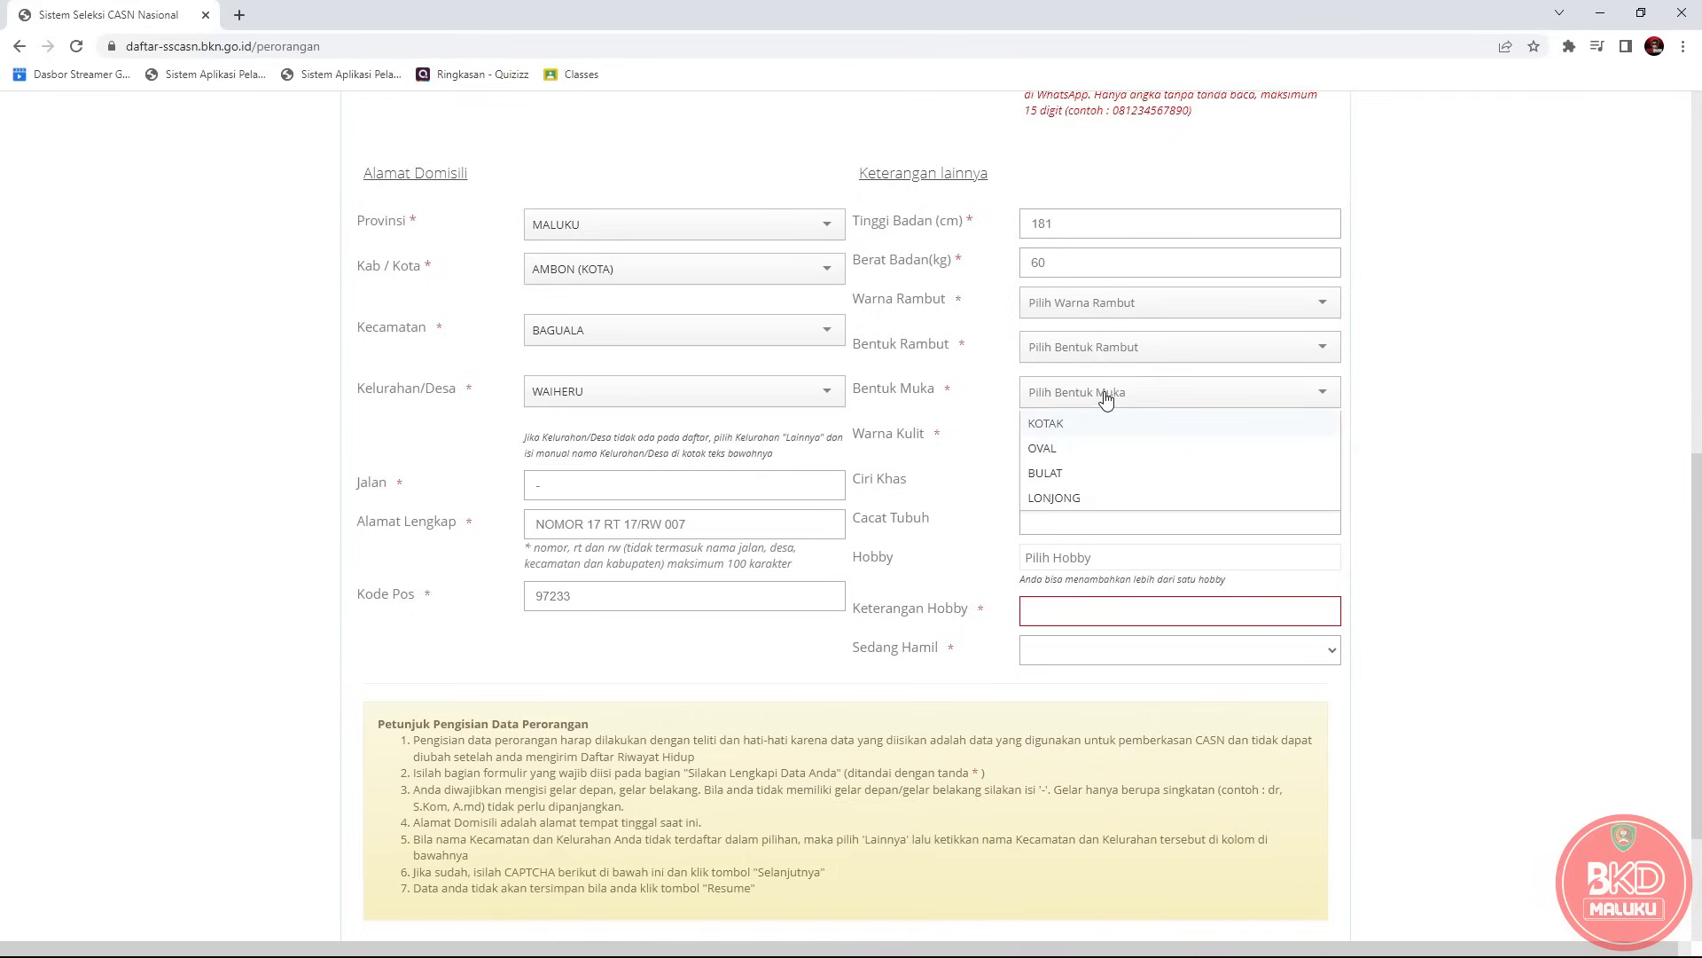
pyautogui.click(1105, 397)
pyautogui.click(1105, 443)
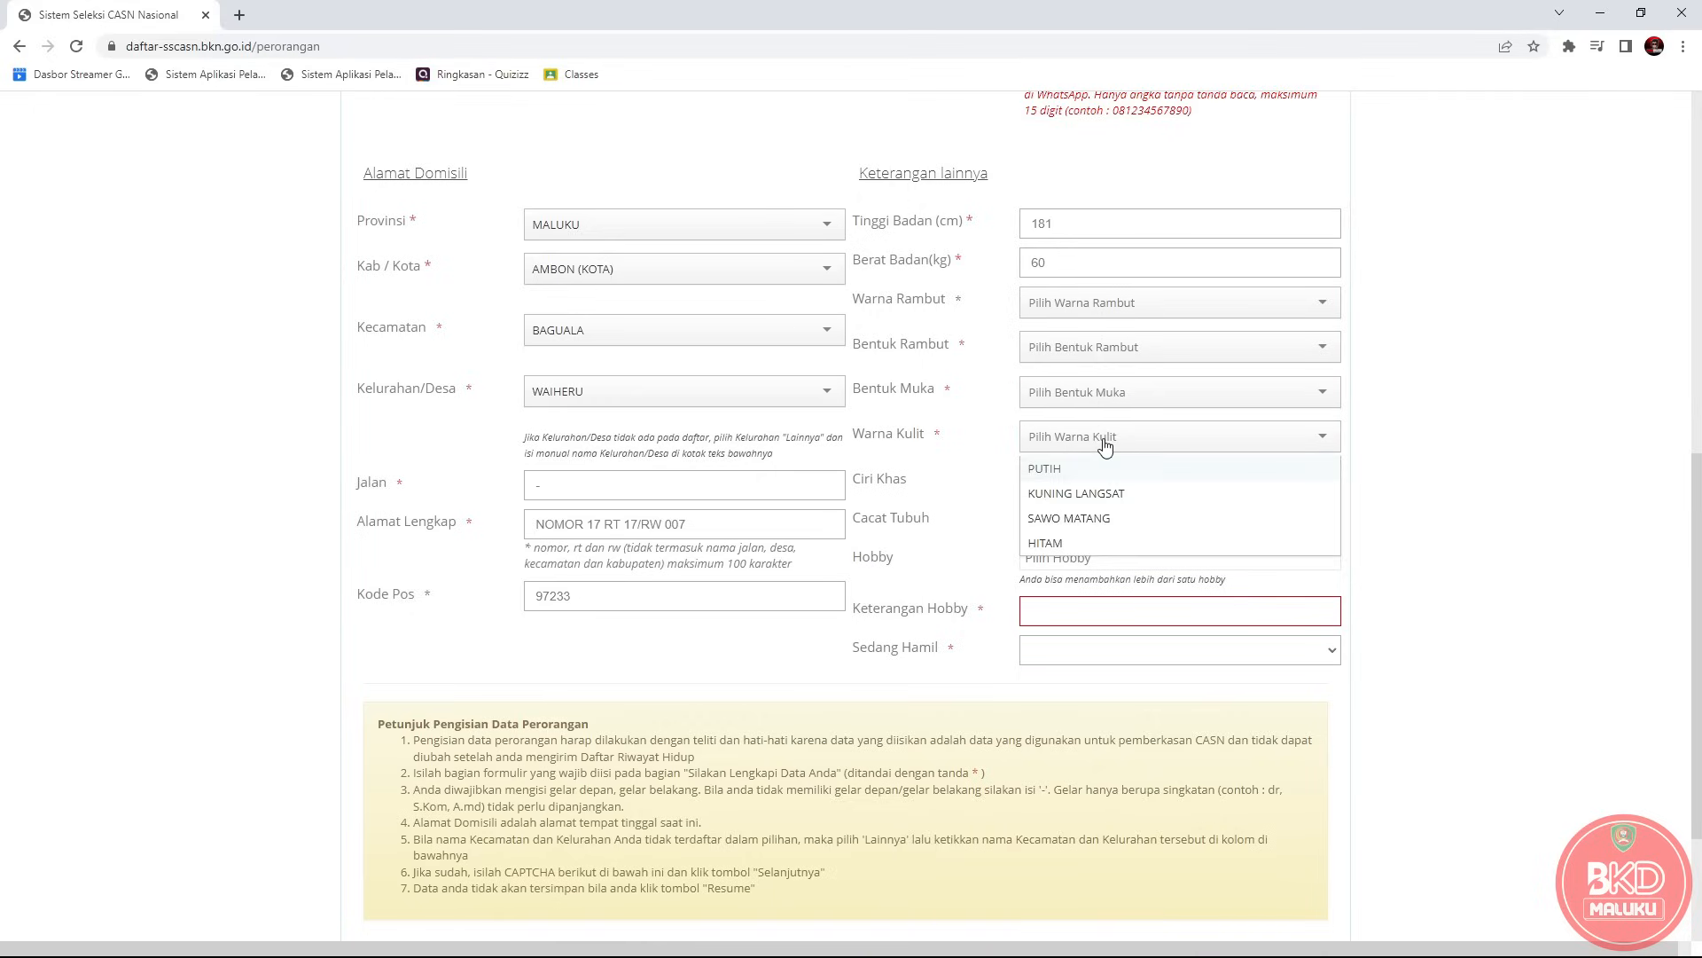
pyautogui.click(1106, 443)
pyautogui.click(1141, 488)
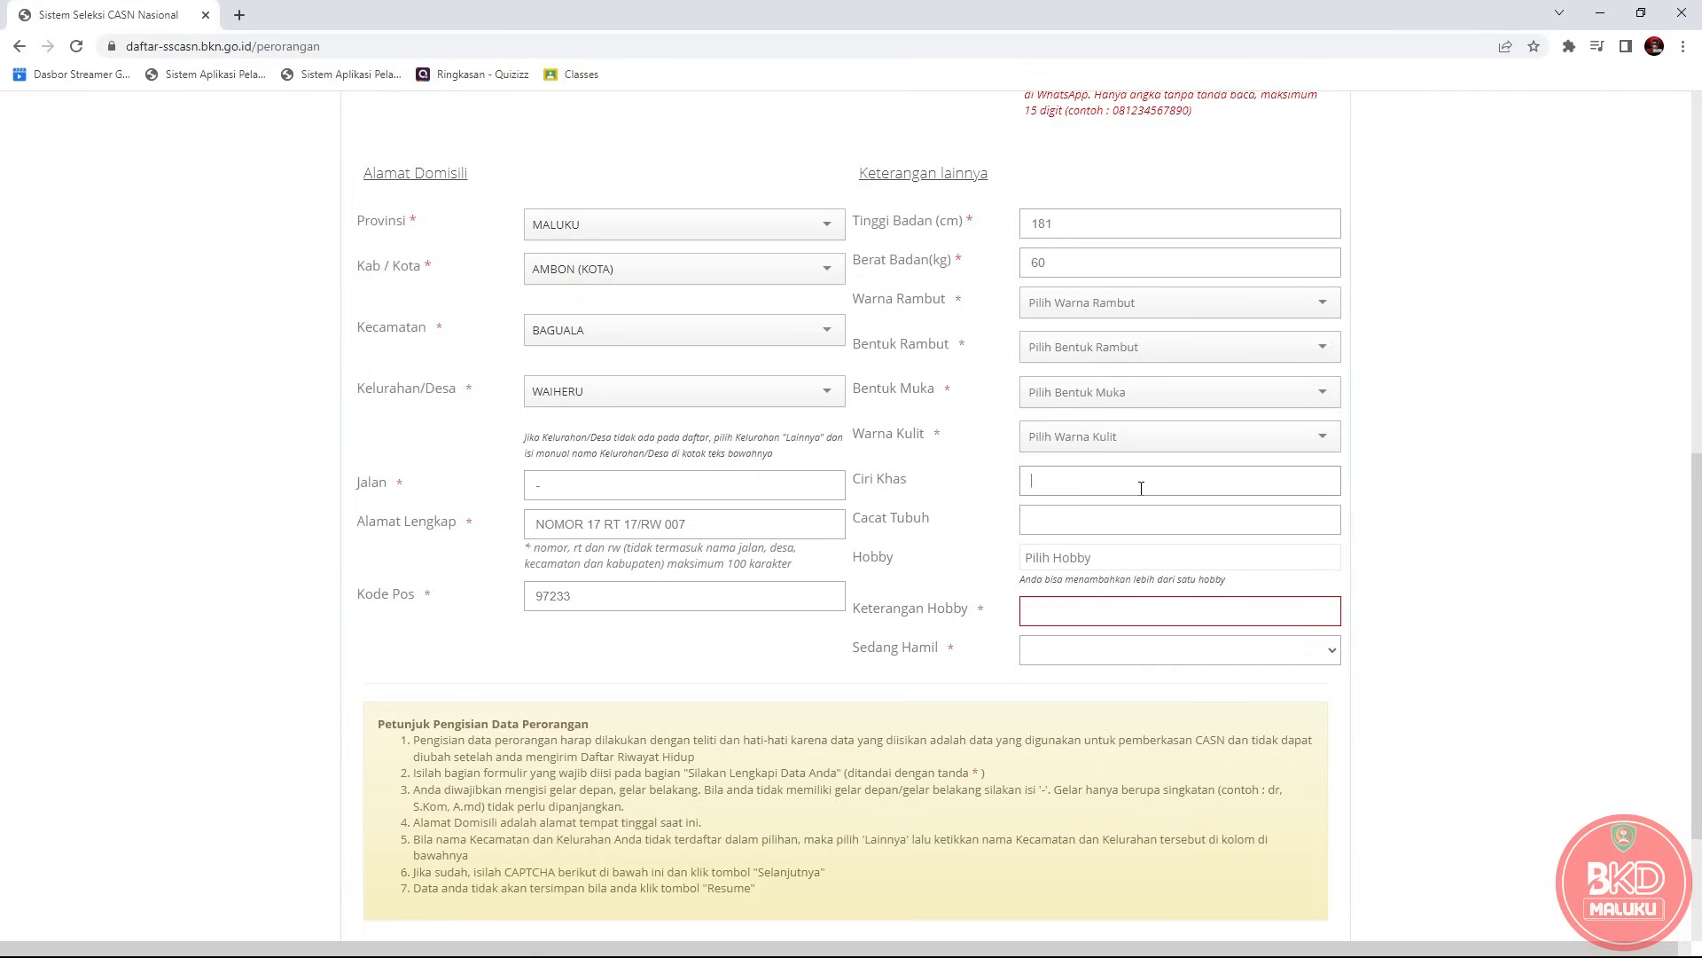
pyautogui.write('--')
# Choose OLAHRAGA as the hobby with Keterangan Hobby 'SEPAK BOLA'.
pyautogui.click(1111, 564)
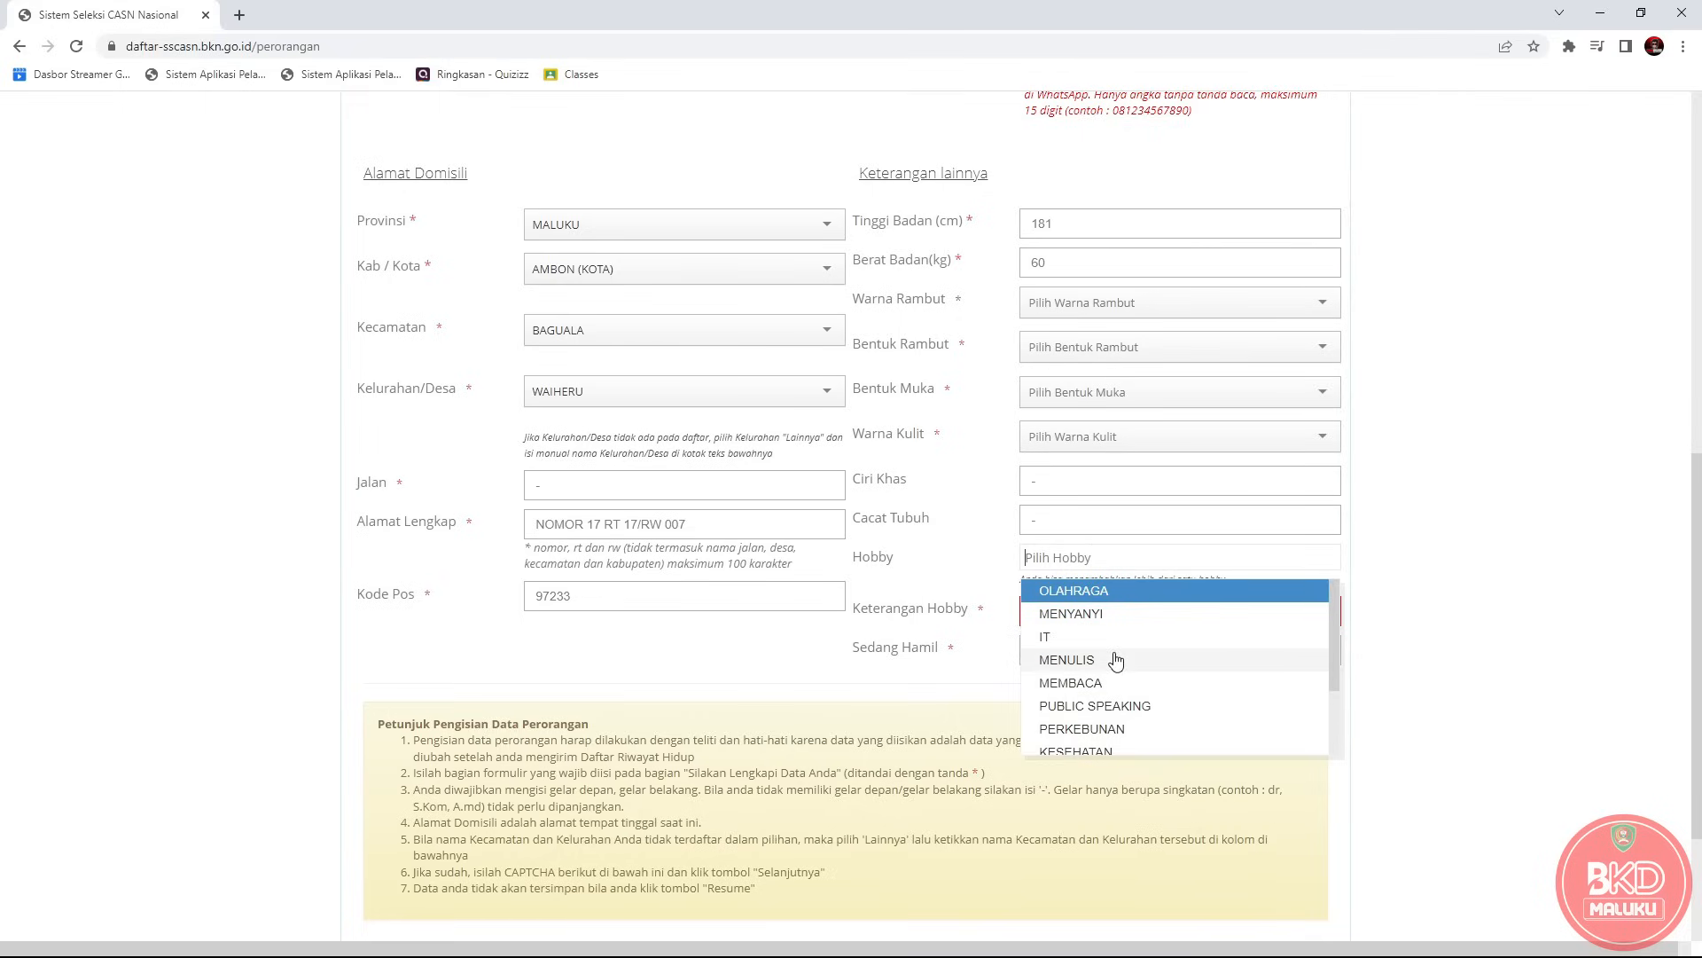
pyautogui.click(1458, 621)
pyautogui.click(1088, 617)
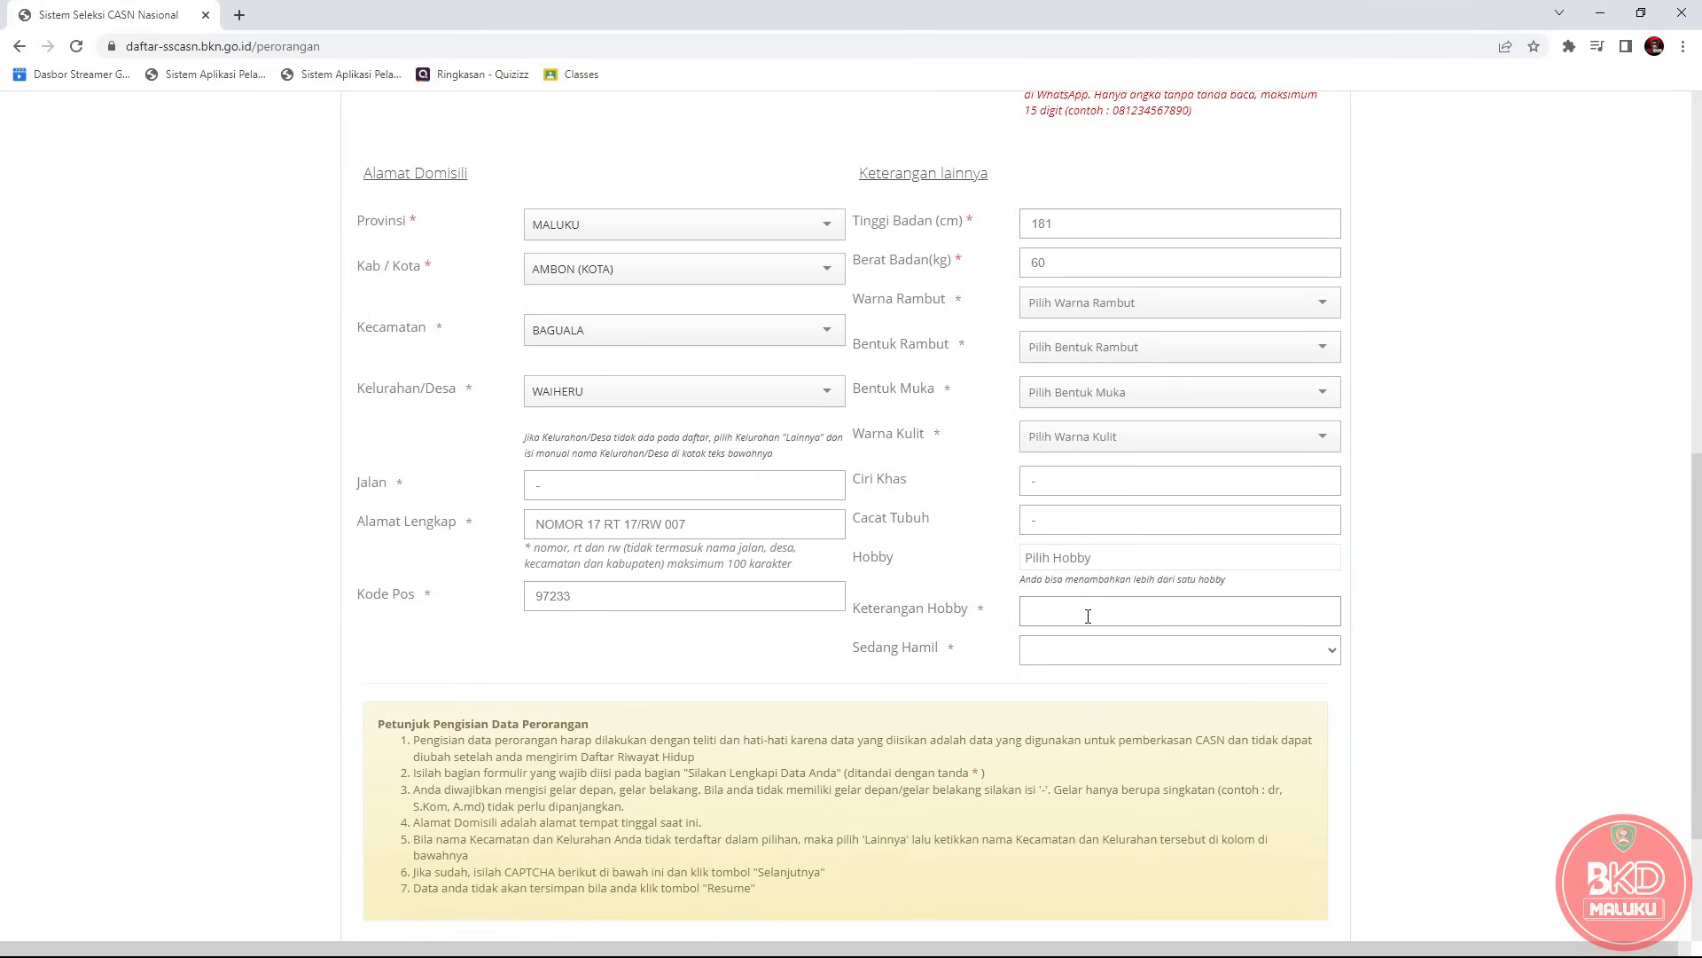
pyautogui.click(1100, 556)
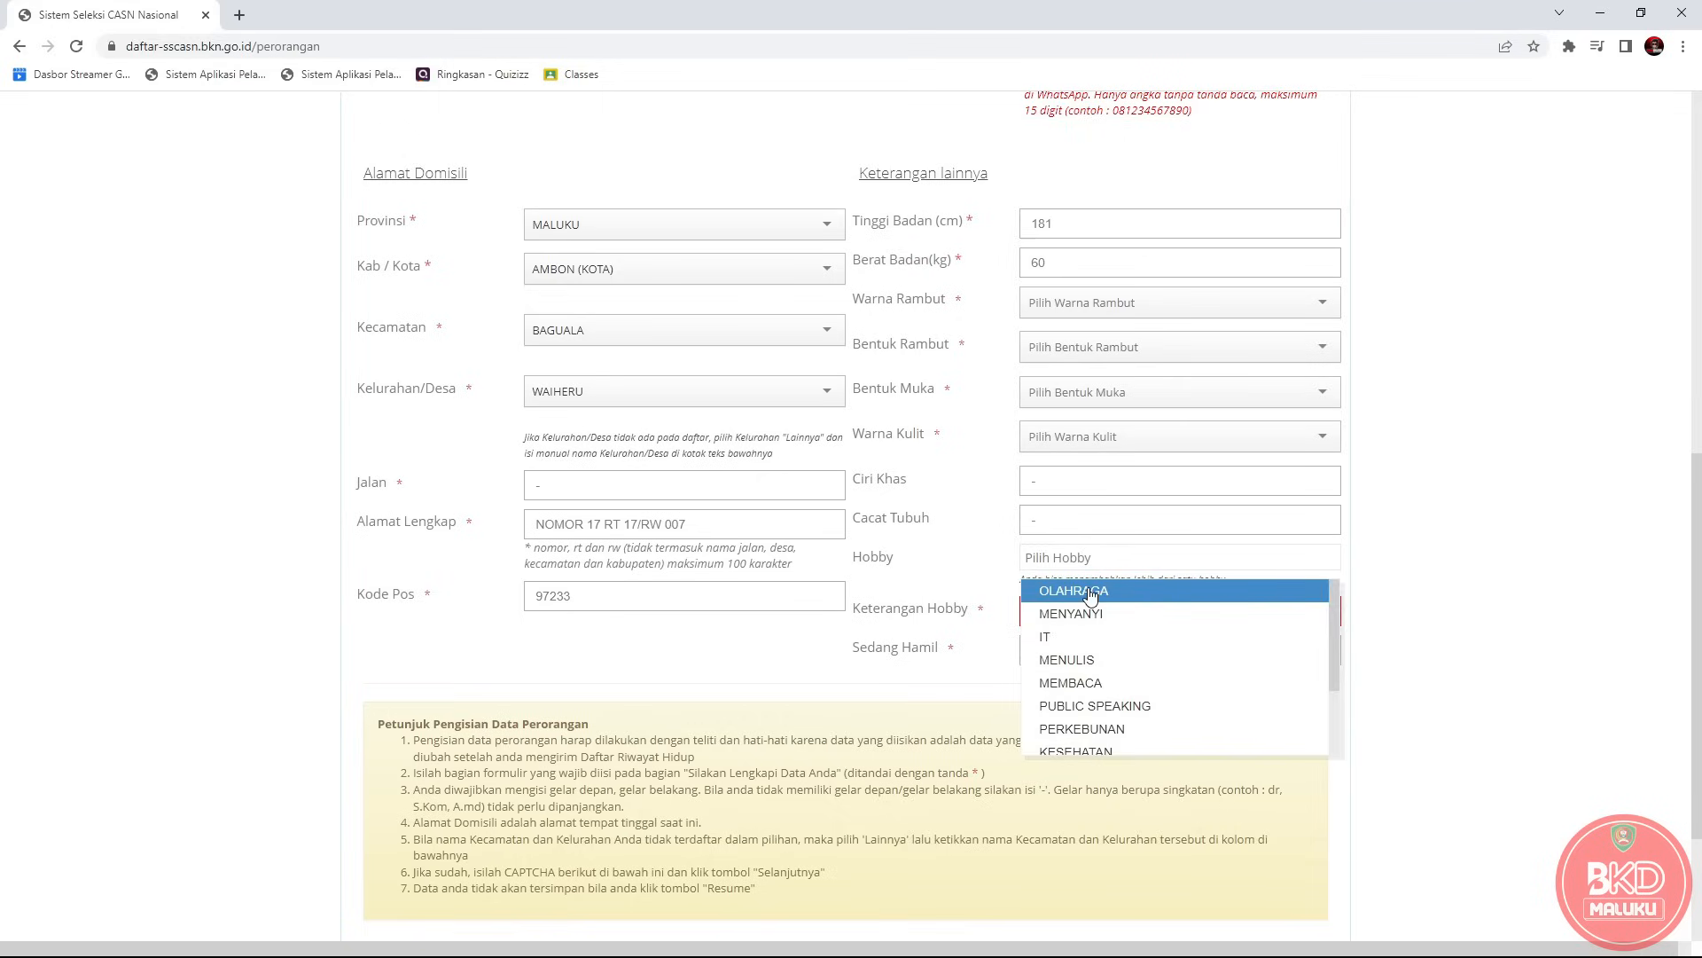
pyautogui.click(1089, 589)
pyautogui.click(1074, 621)
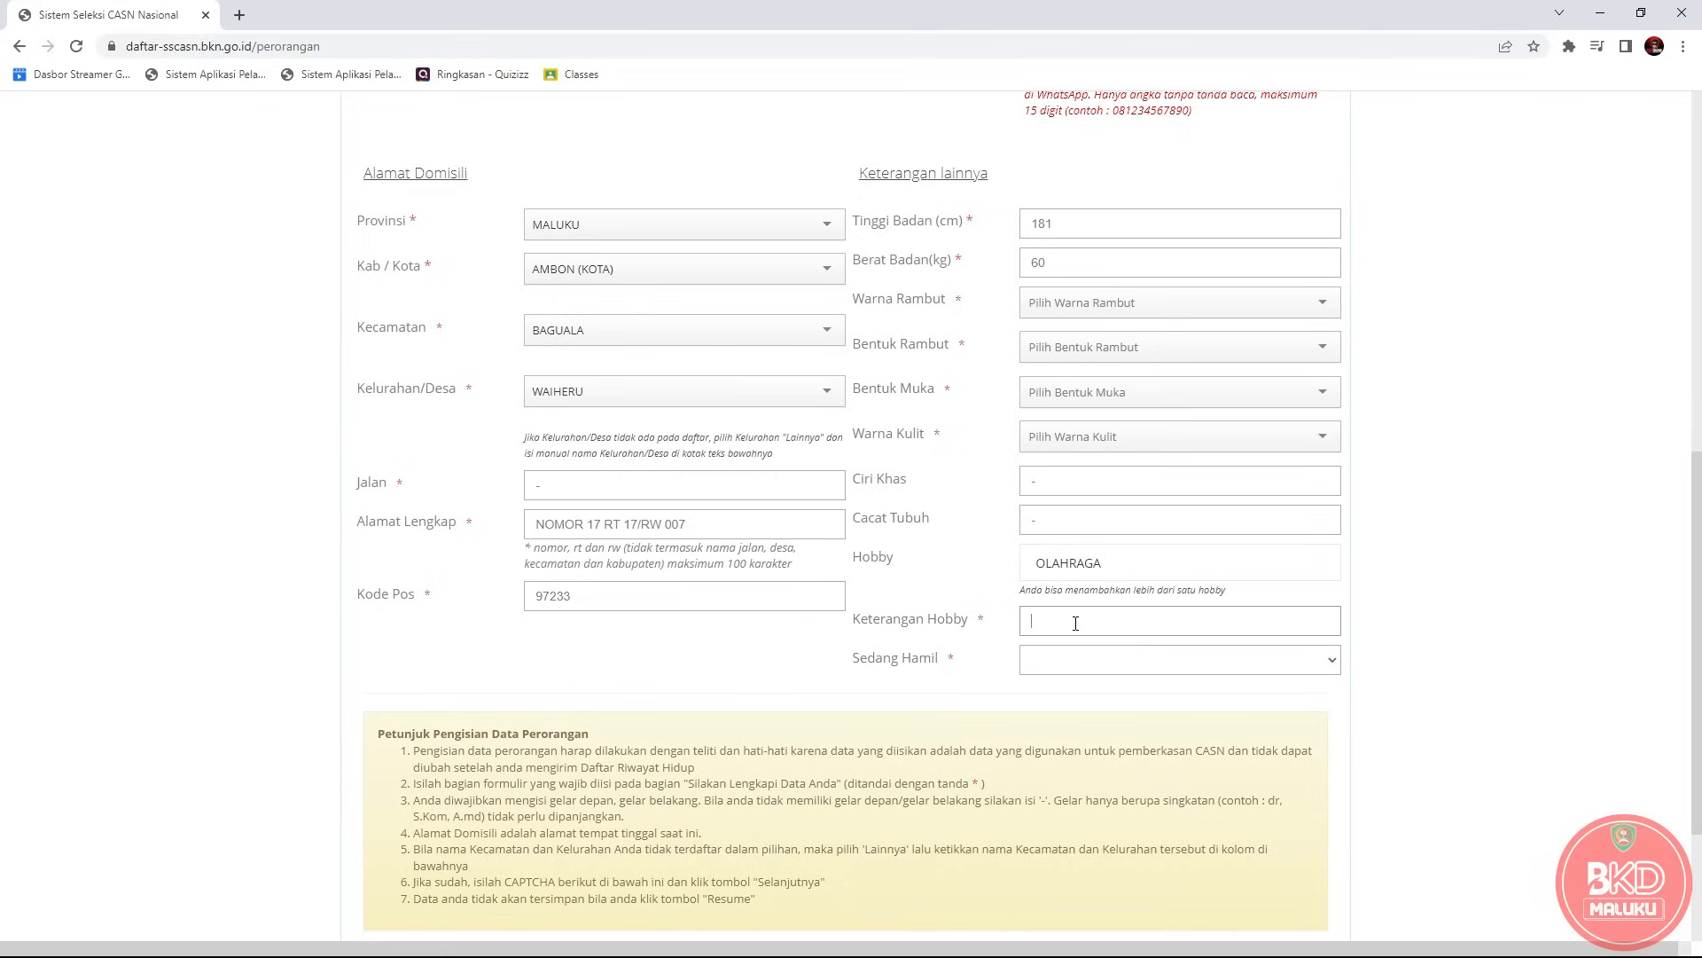
pyautogui.write('SEPAK BOLA')
# Enter the displayed CAPTCHA code and submit the personal data with Selanjutnya.
pyautogui.scroll(-3, 1133, 609)
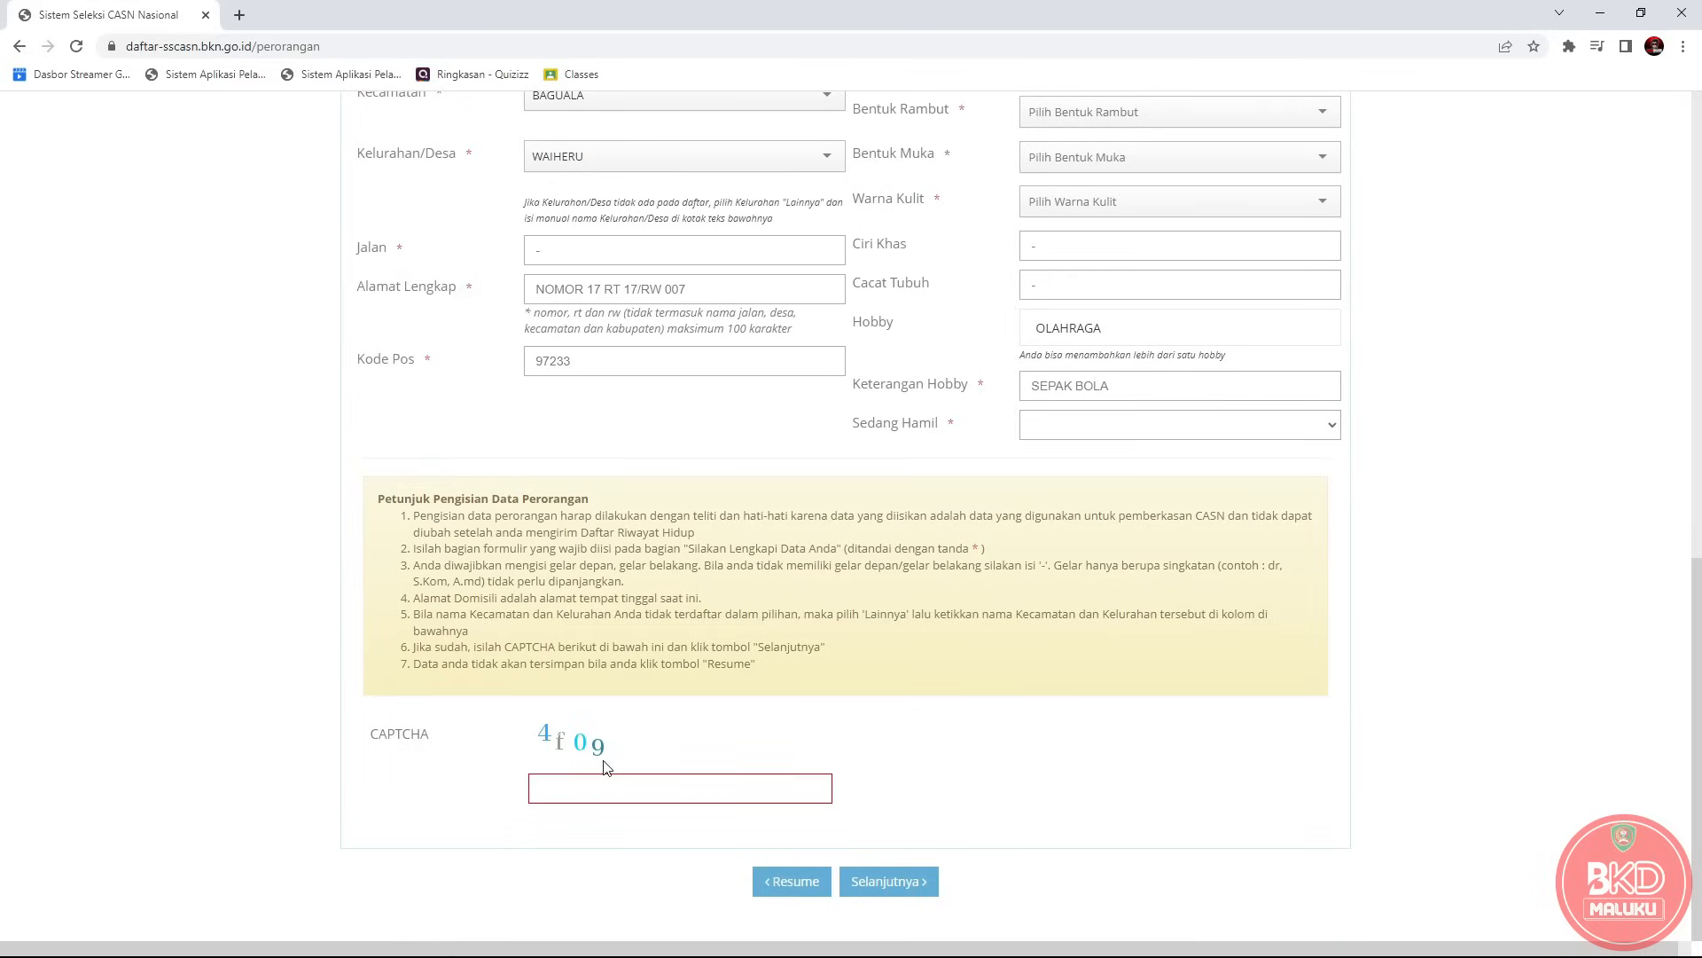
pyautogui.click(583, 792)
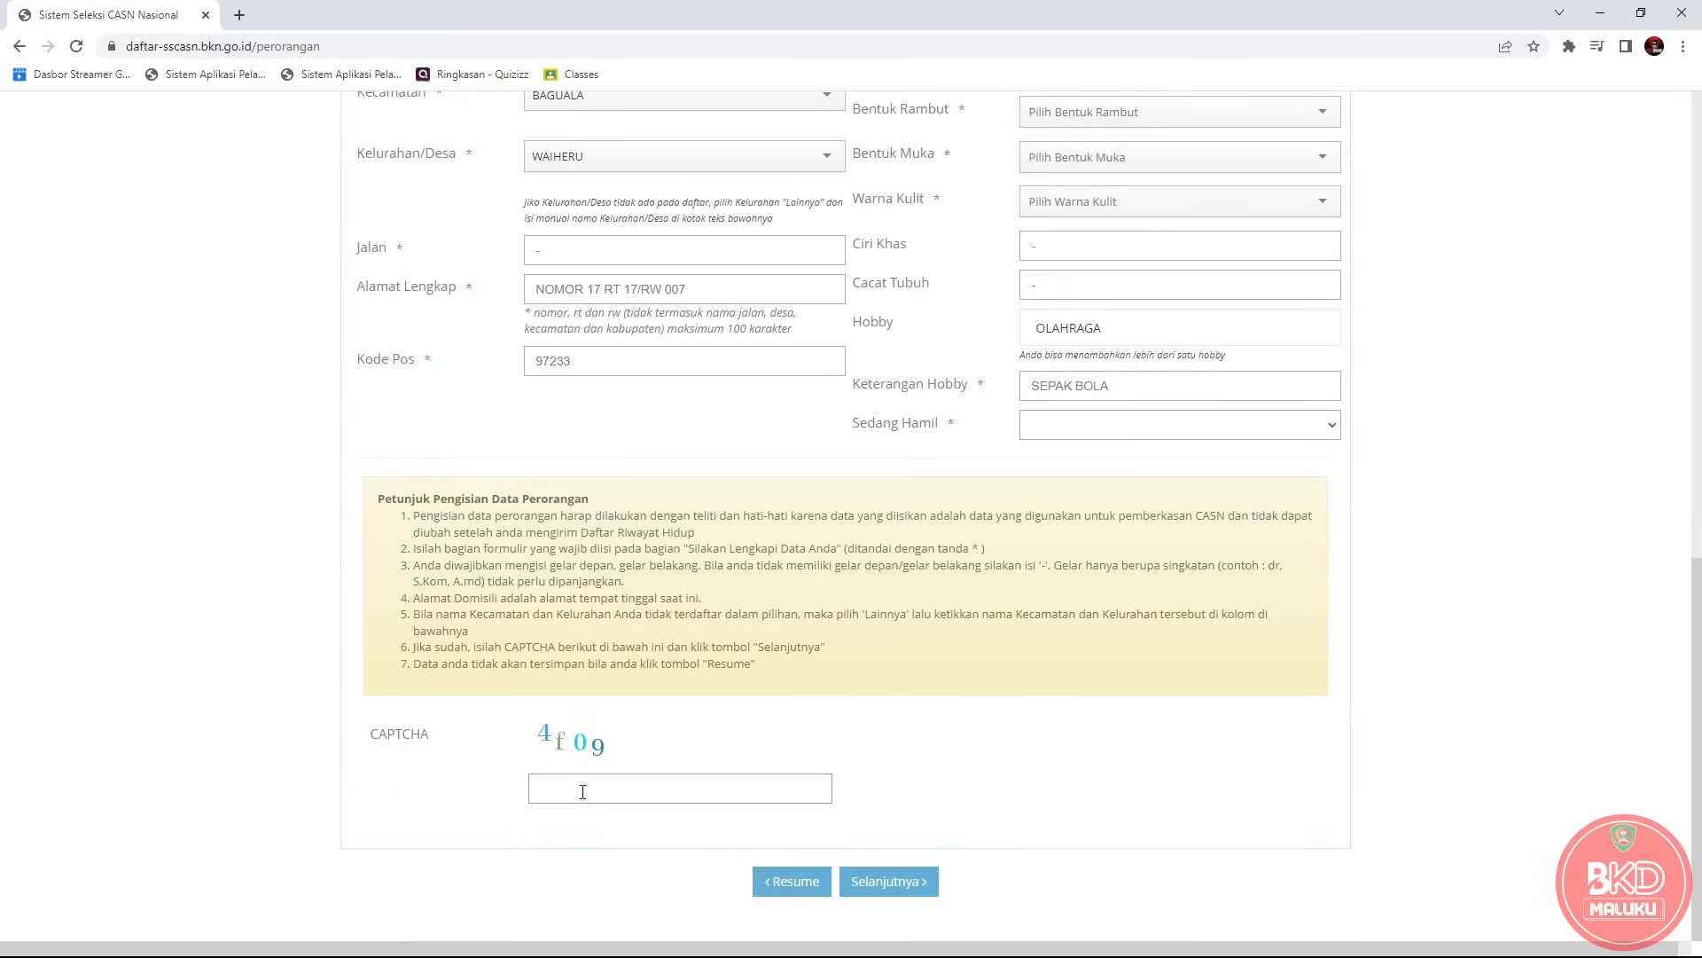
pyautogui.write('4F09')
pyautogui.click(875, 882)
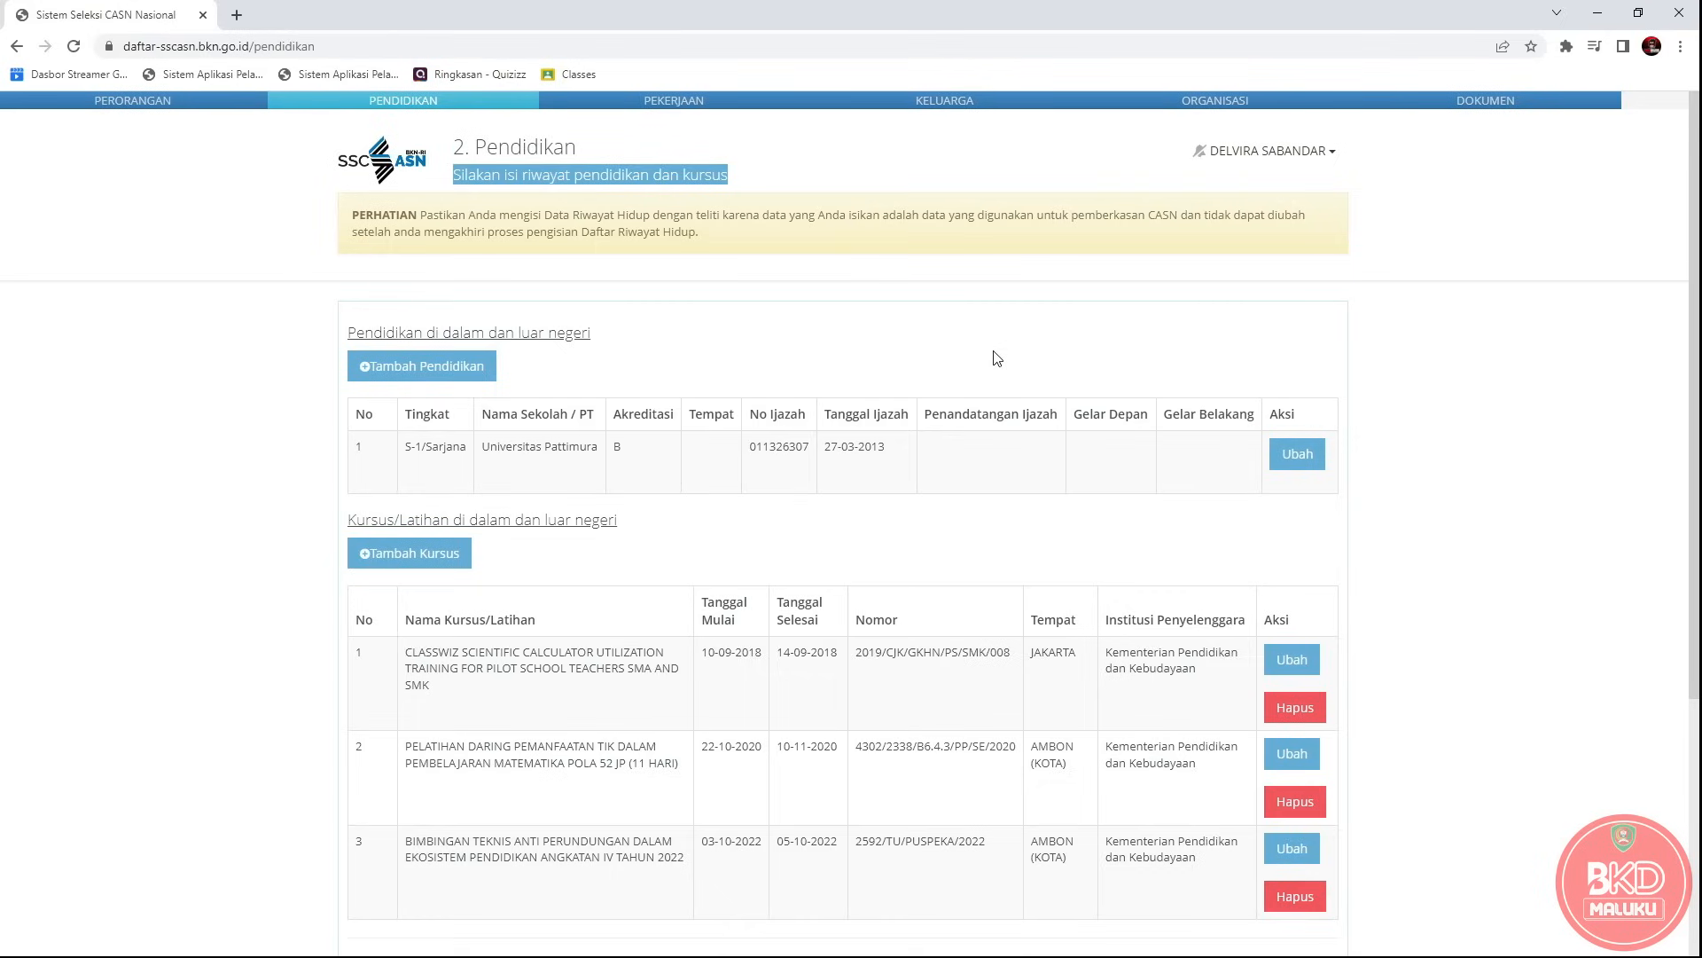
# Review the education table and open Ubah on the S-1/Sarjana Universitas Pattimura row.
pyautogui.moveTo(478, 148); pyautogui.dragTo(577, 149)
pyautogui.click(458, 179)
pyautogui.moveTo(458, 179); pyautogui.dragTo(728, 191)
pyautogui.moveTo(353, 446); pyautogui.dragTo(893, 450)
pyautogui.click(1466, 458)
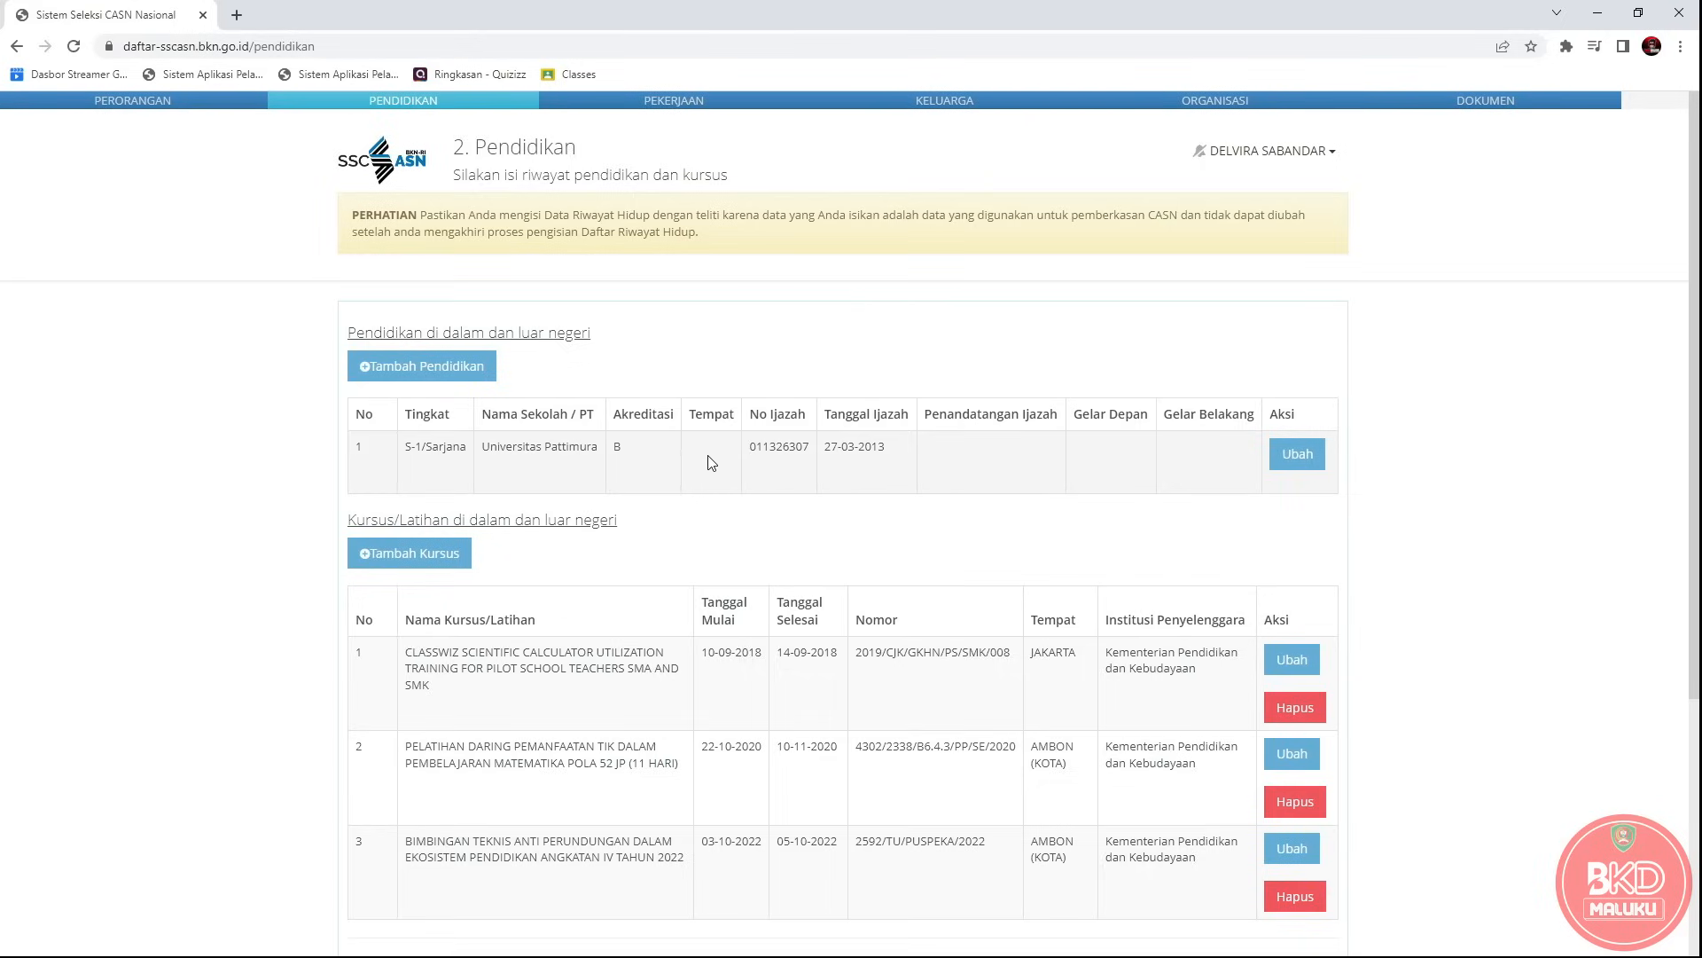
pyautogui.moveTo(407, 446); pyautogui.dragTo(718, 449)
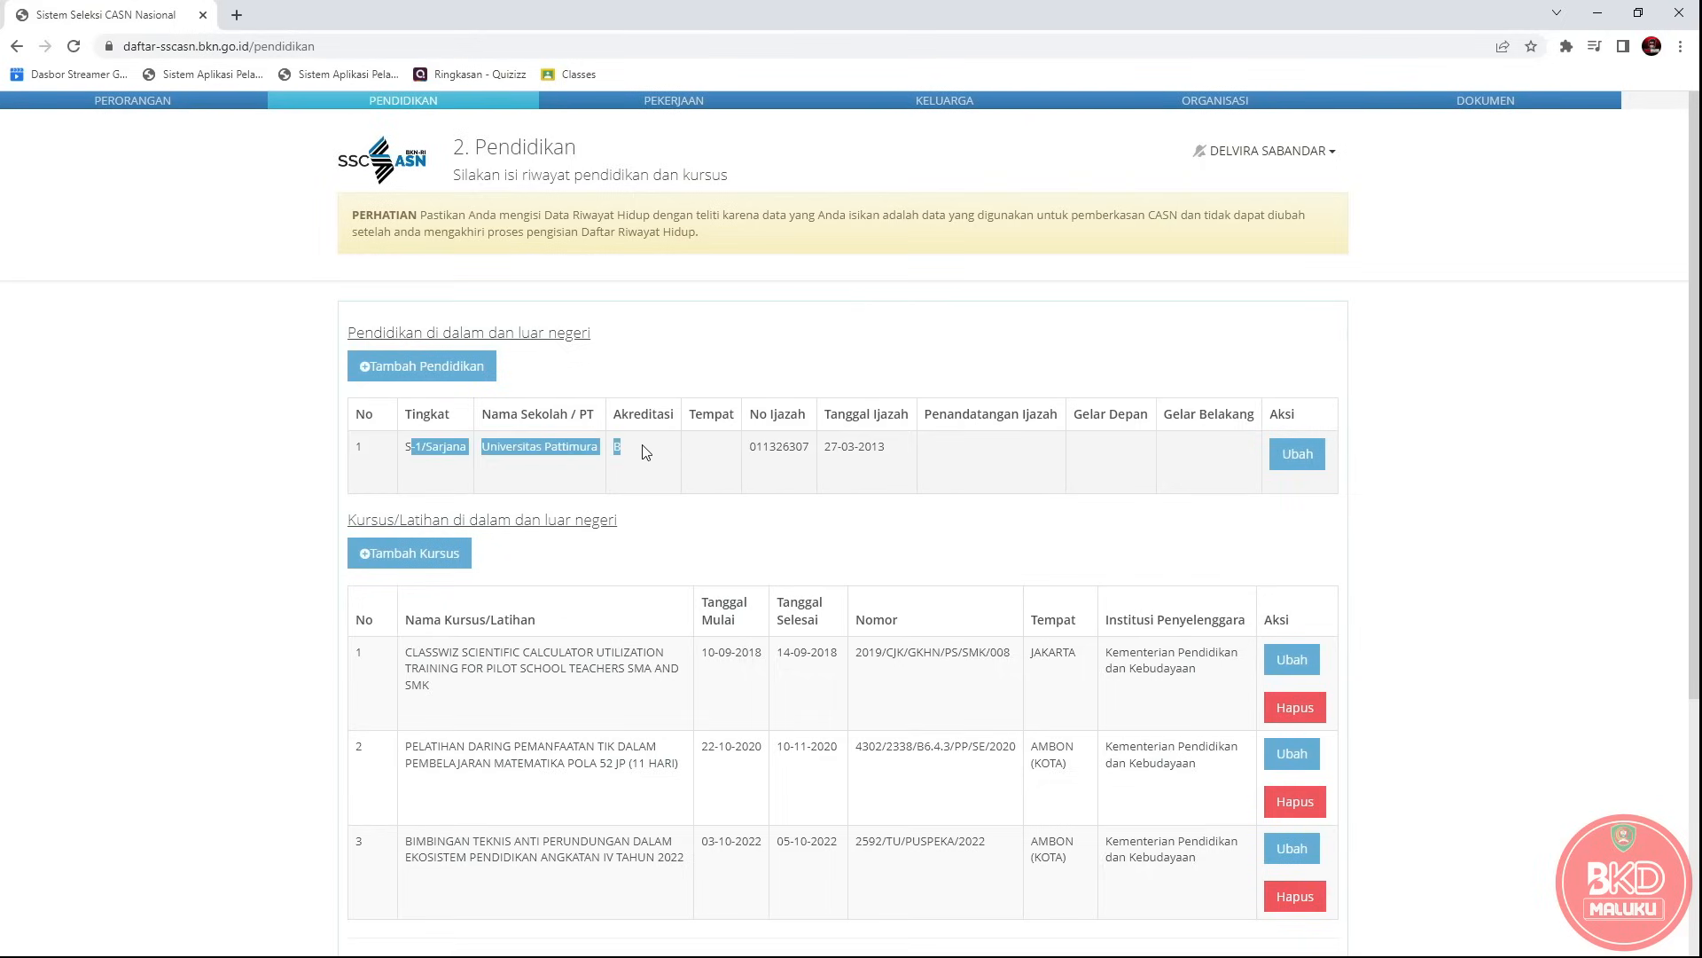
pyautogui.click(721, 450)
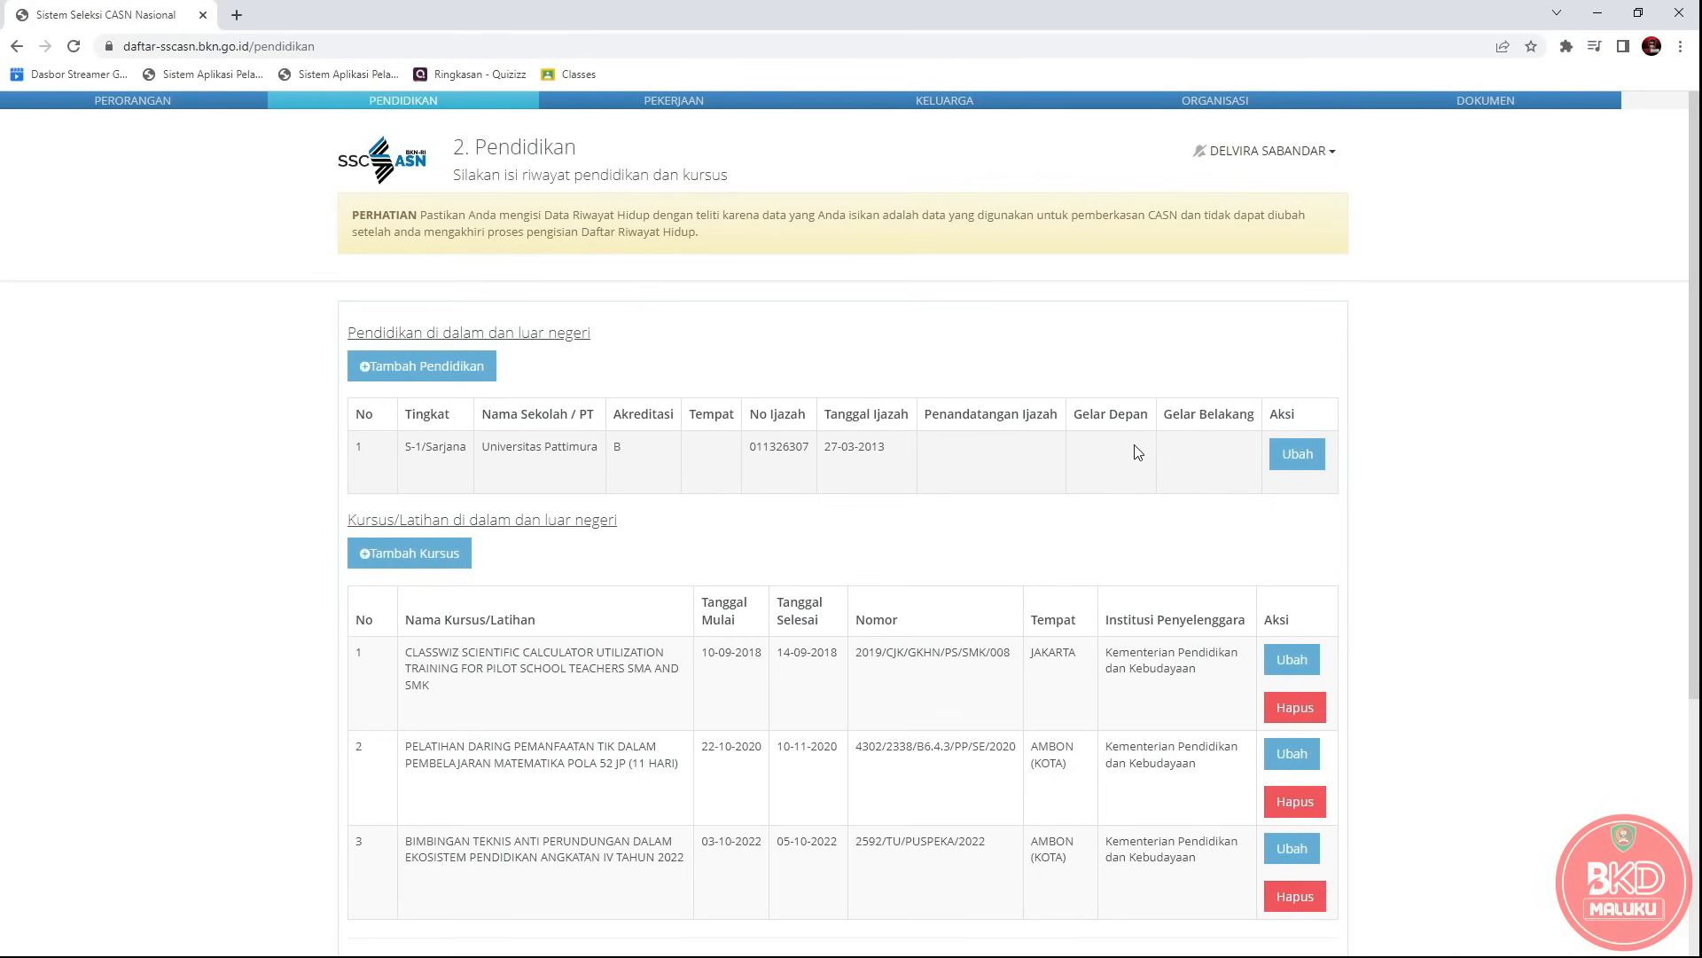
pyautogui.click(1298, 456)
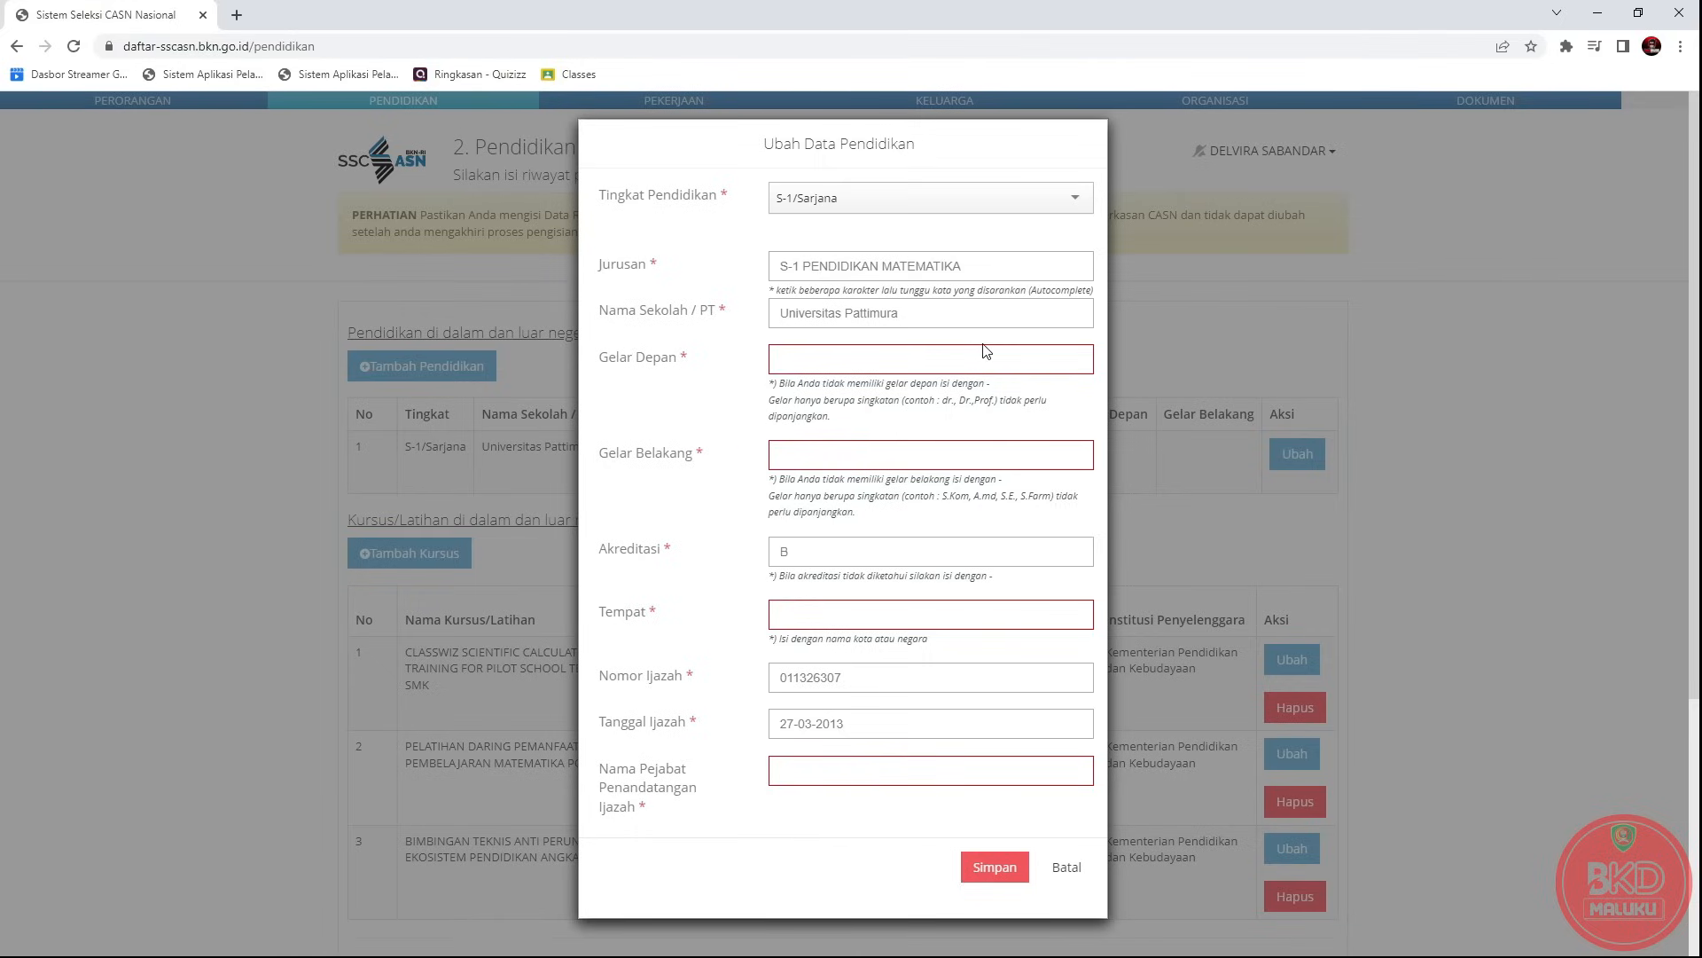
# Set Gelar Depan to '-' and Gelar Belakang to S.Pd.
pyautogui.click(824, 365)
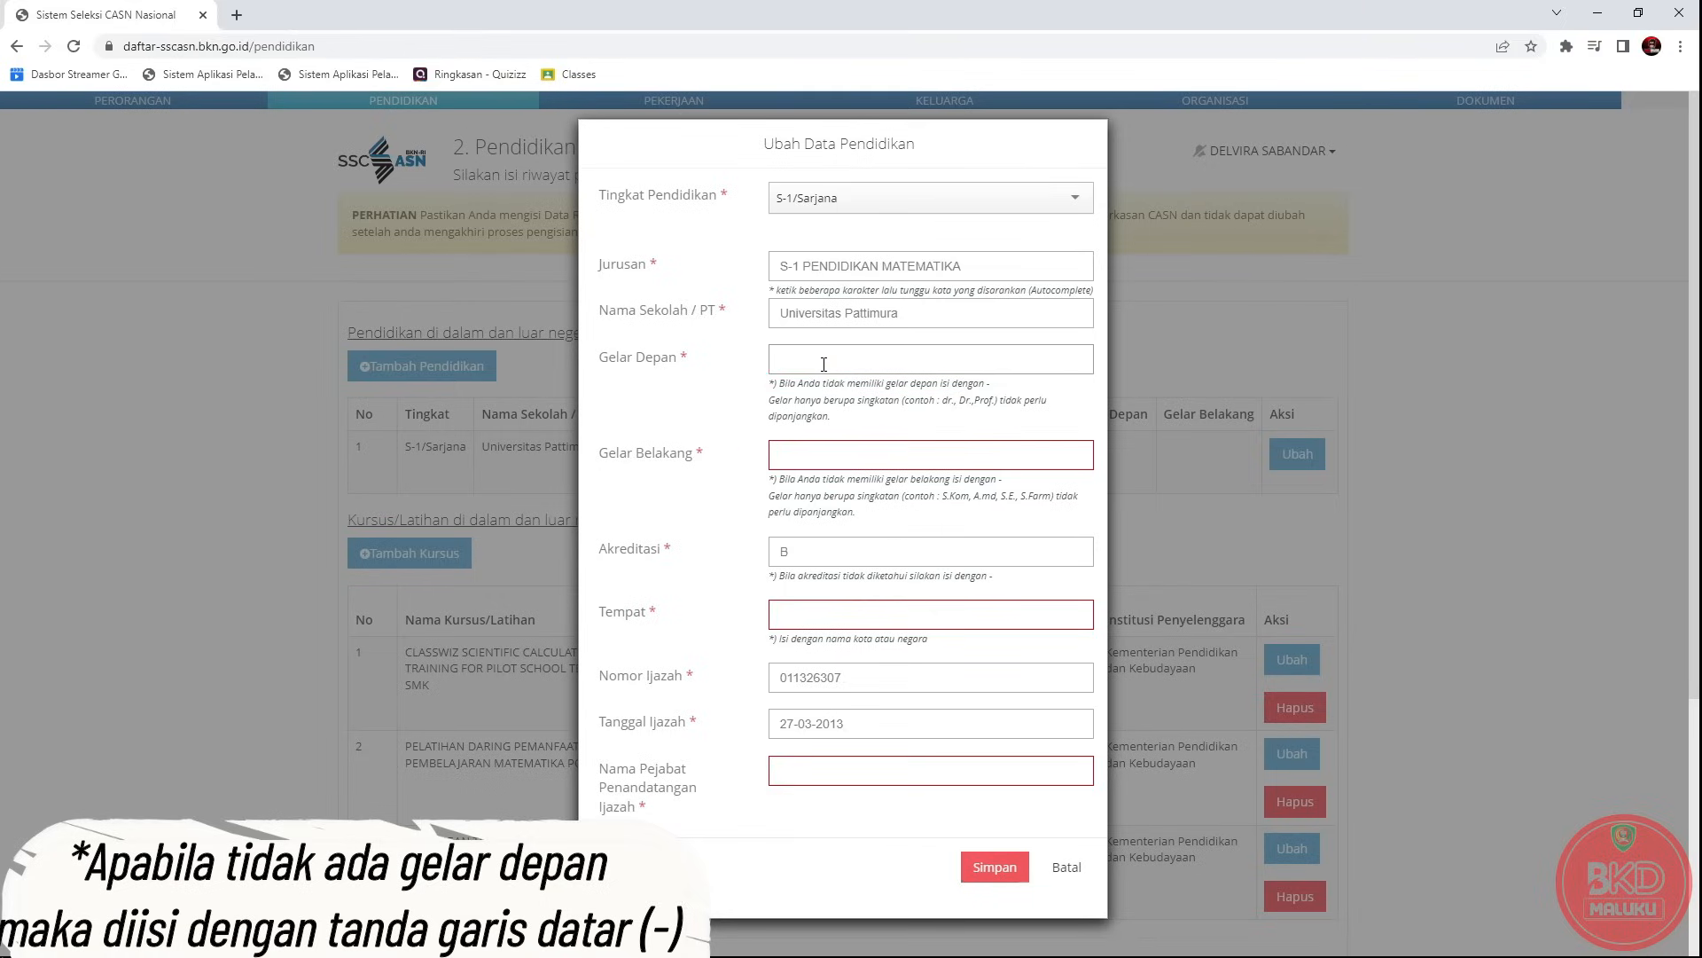
pyautogui.click(812, 460)
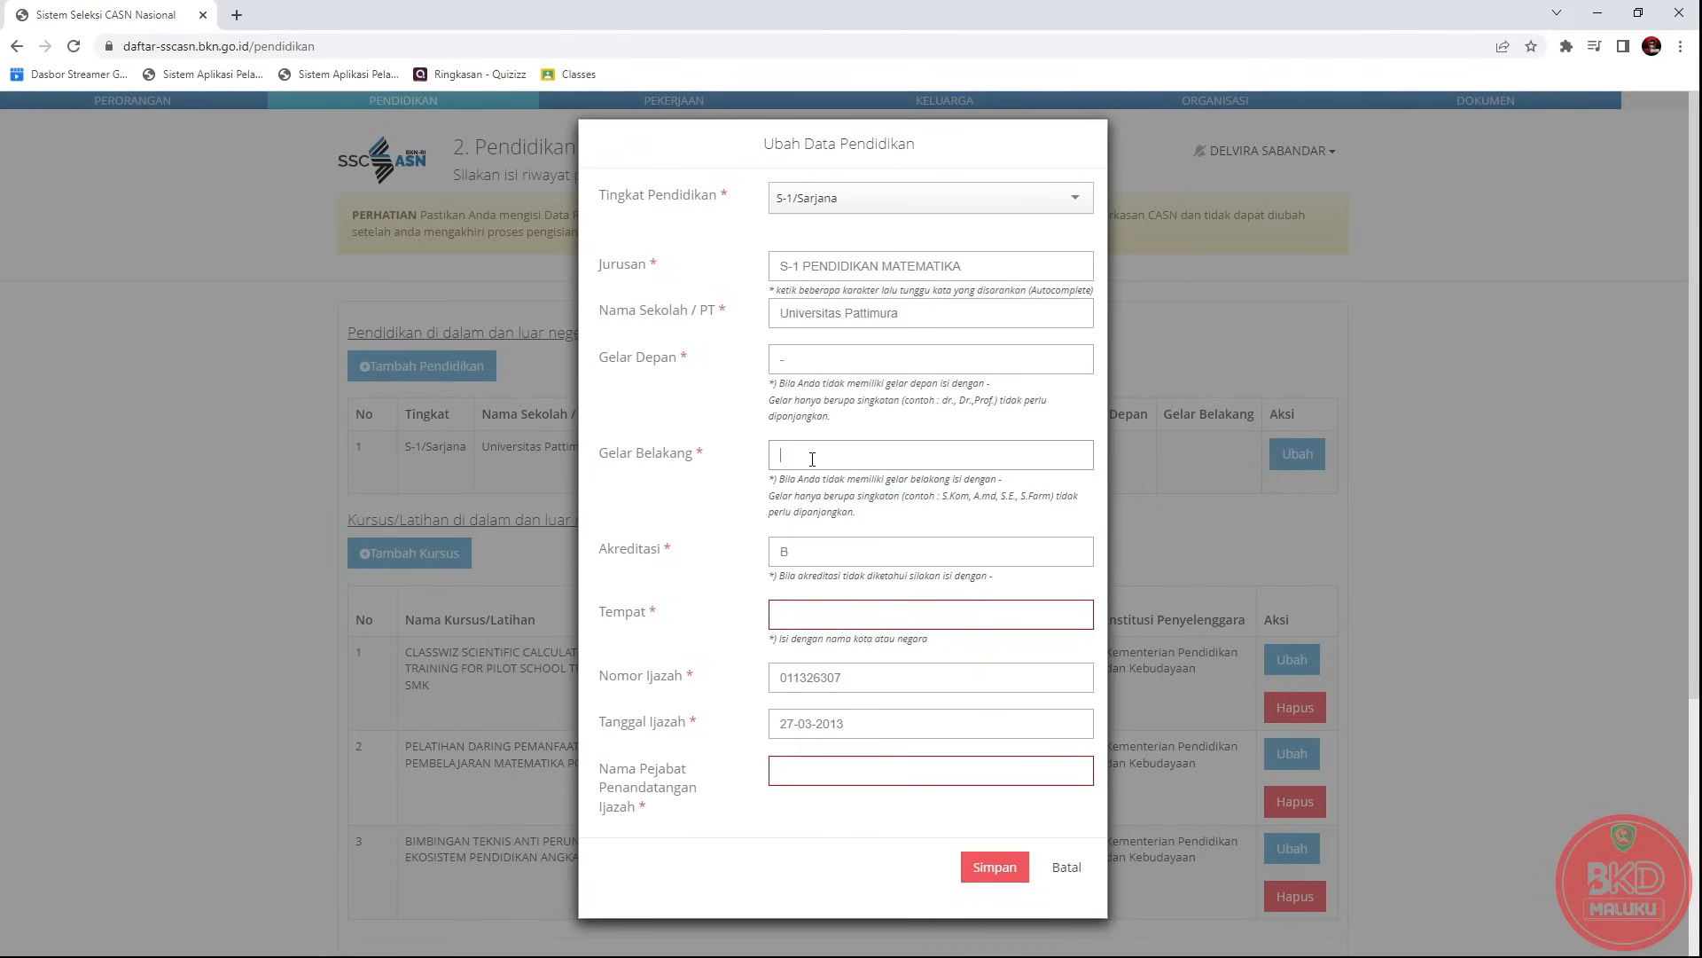
pyautogui.write('s.p')
pyautogui.press('BackSpace')
pyautogui.write('S.Pd')
# Choose AMBON (KOTA) as the Tempat of graduation.
pyautogui.moveTo(608, 550); pyautogui.dragTo(754, 574)
pyautogui.click(816, 555)
pyautogui.moveTo(600, 618); pyautogui.dragTo(652, 618)
pyautogui.click(787, 609)
pyautogui.write('ambon')
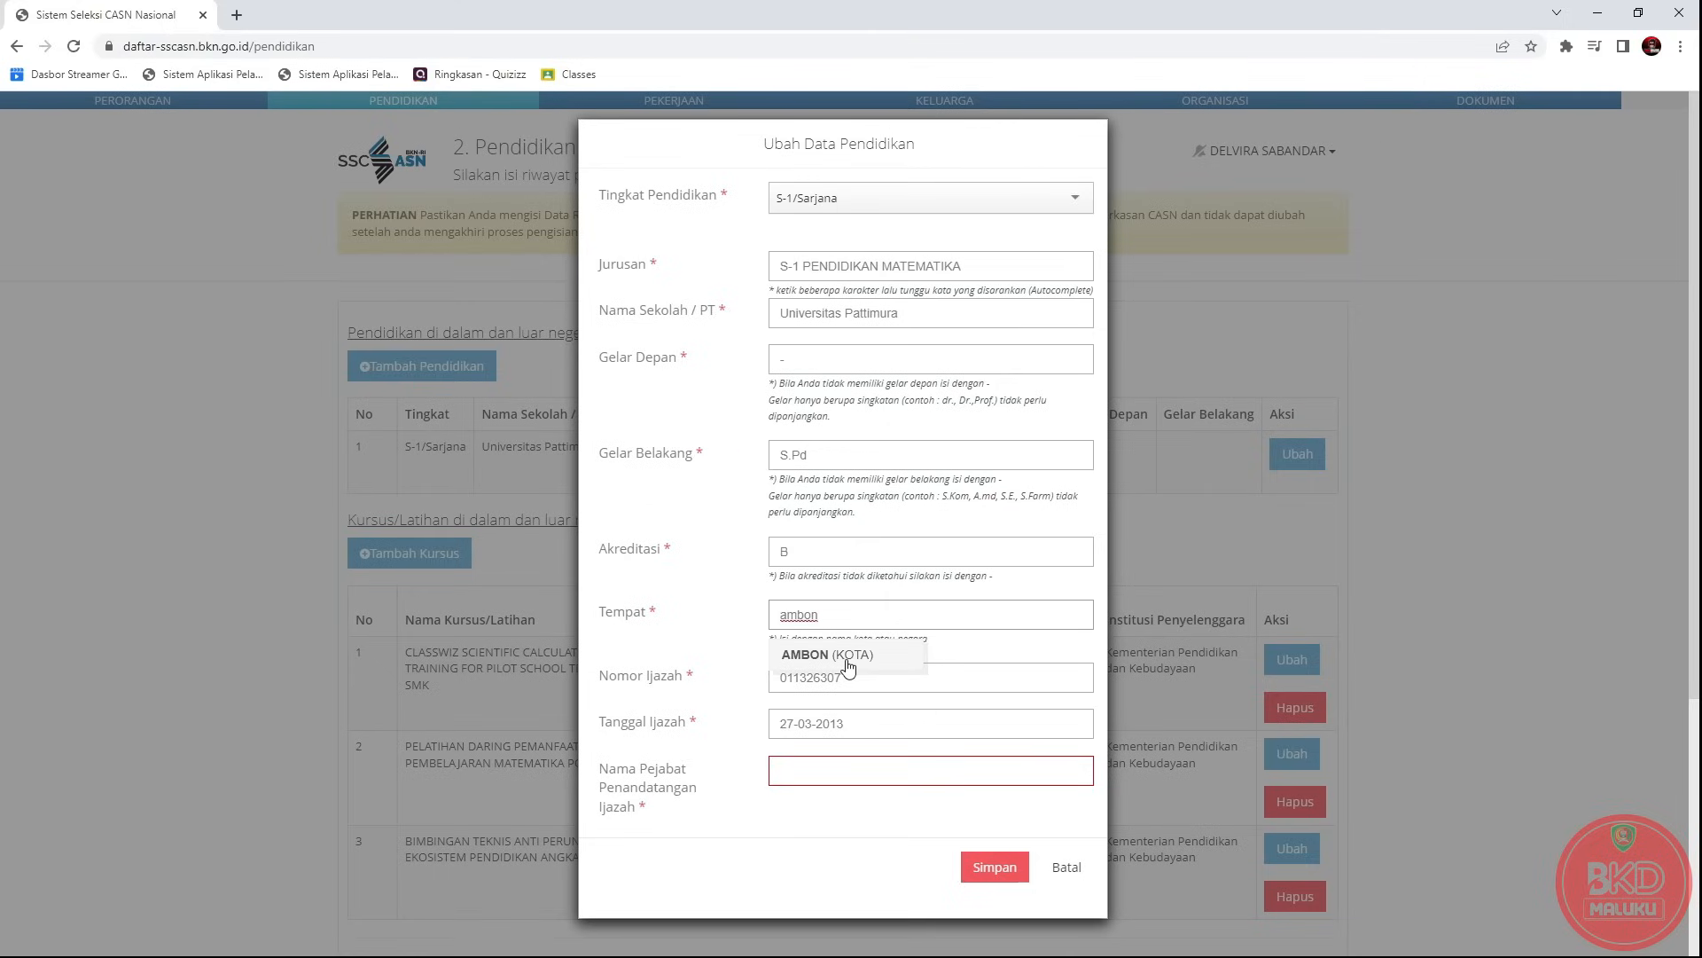
pyautogui.click(848, 656)
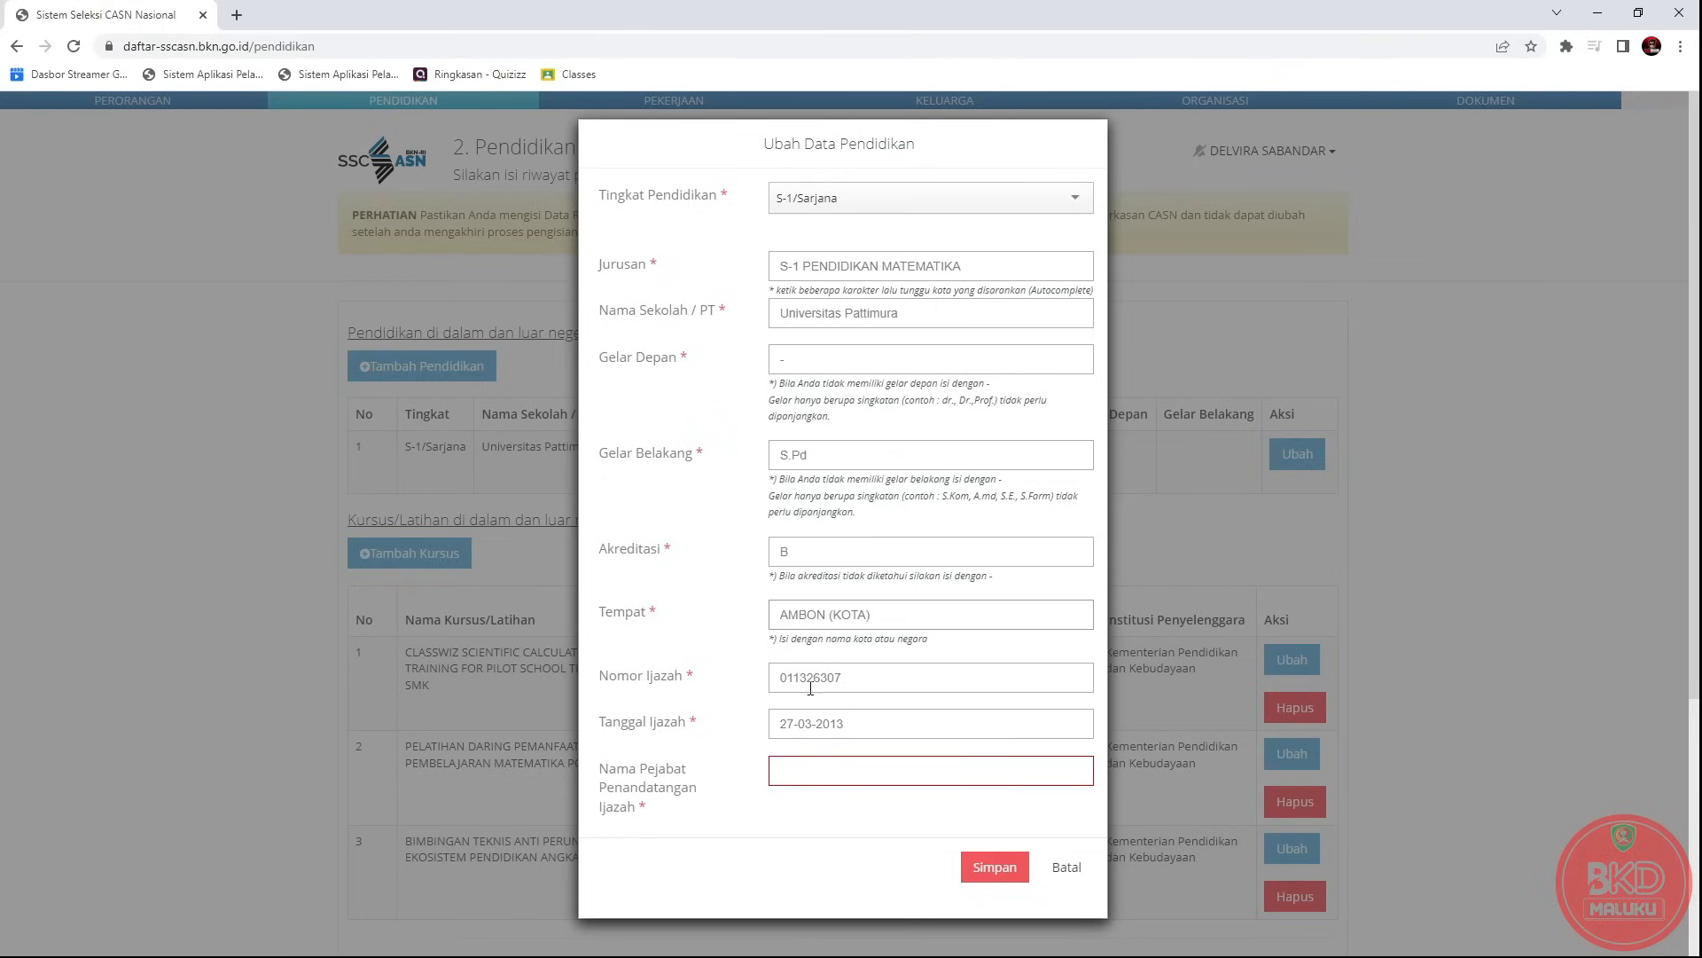
pyautogui.moveTo(602, 676); pyautogui.dragTo(811, 677)
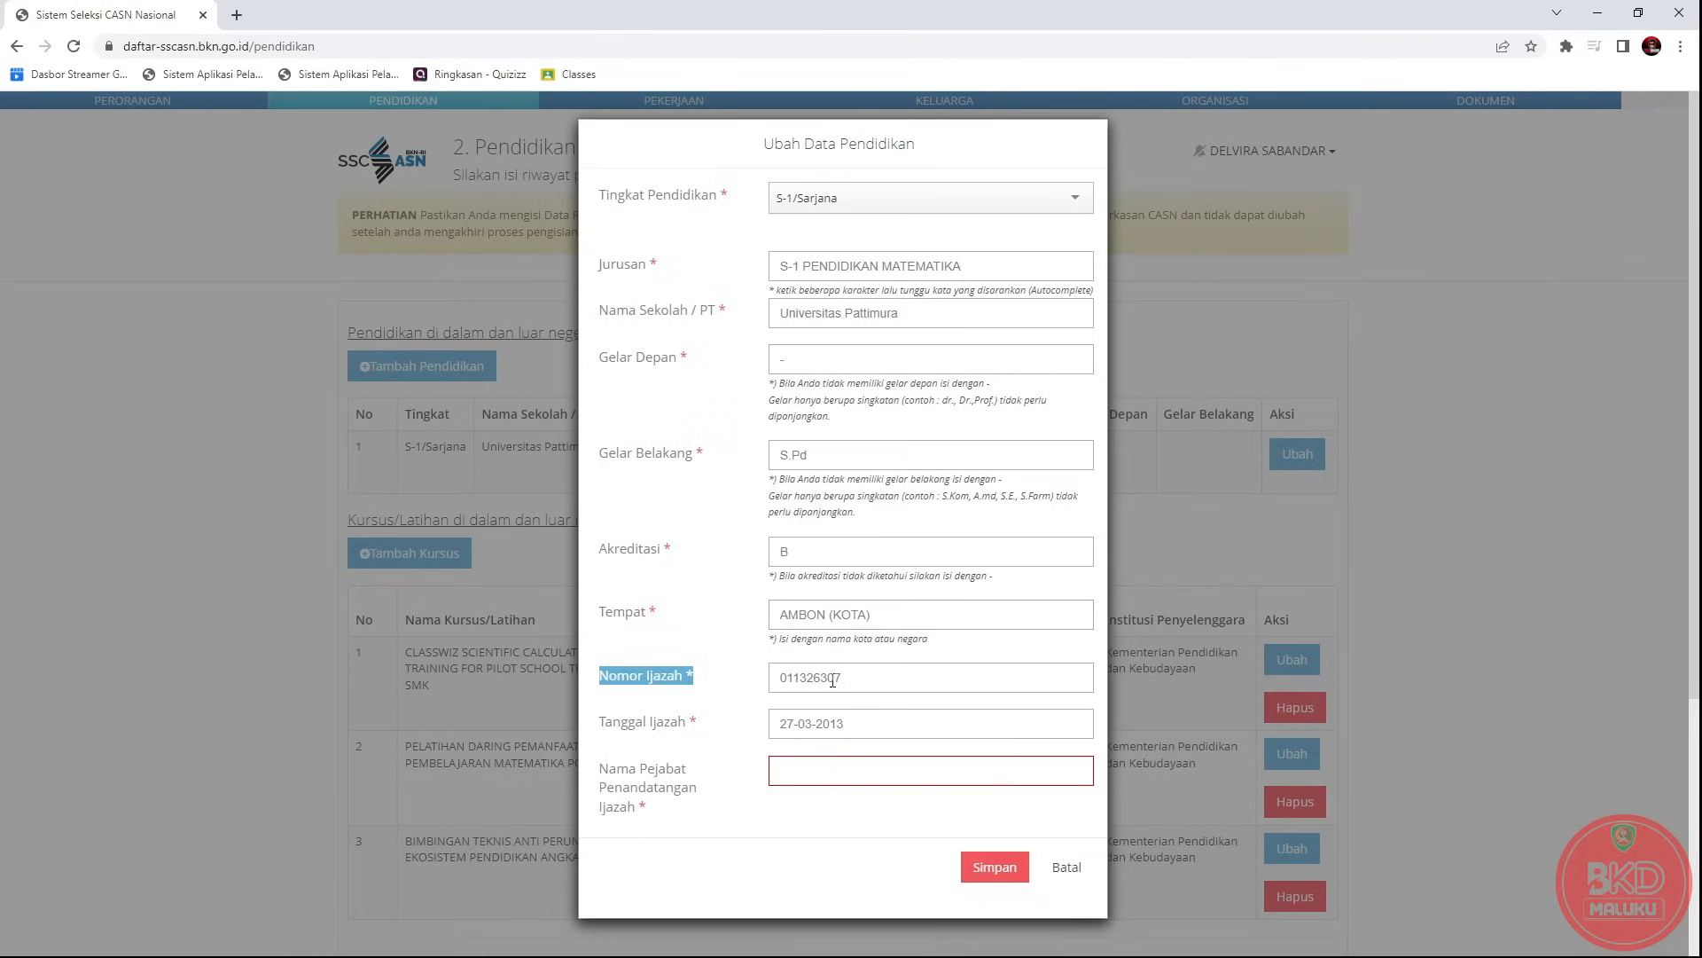
# Paste the signing official's name into the S-1 record and save it with Simpan.
pyautogui.click(860, 678)
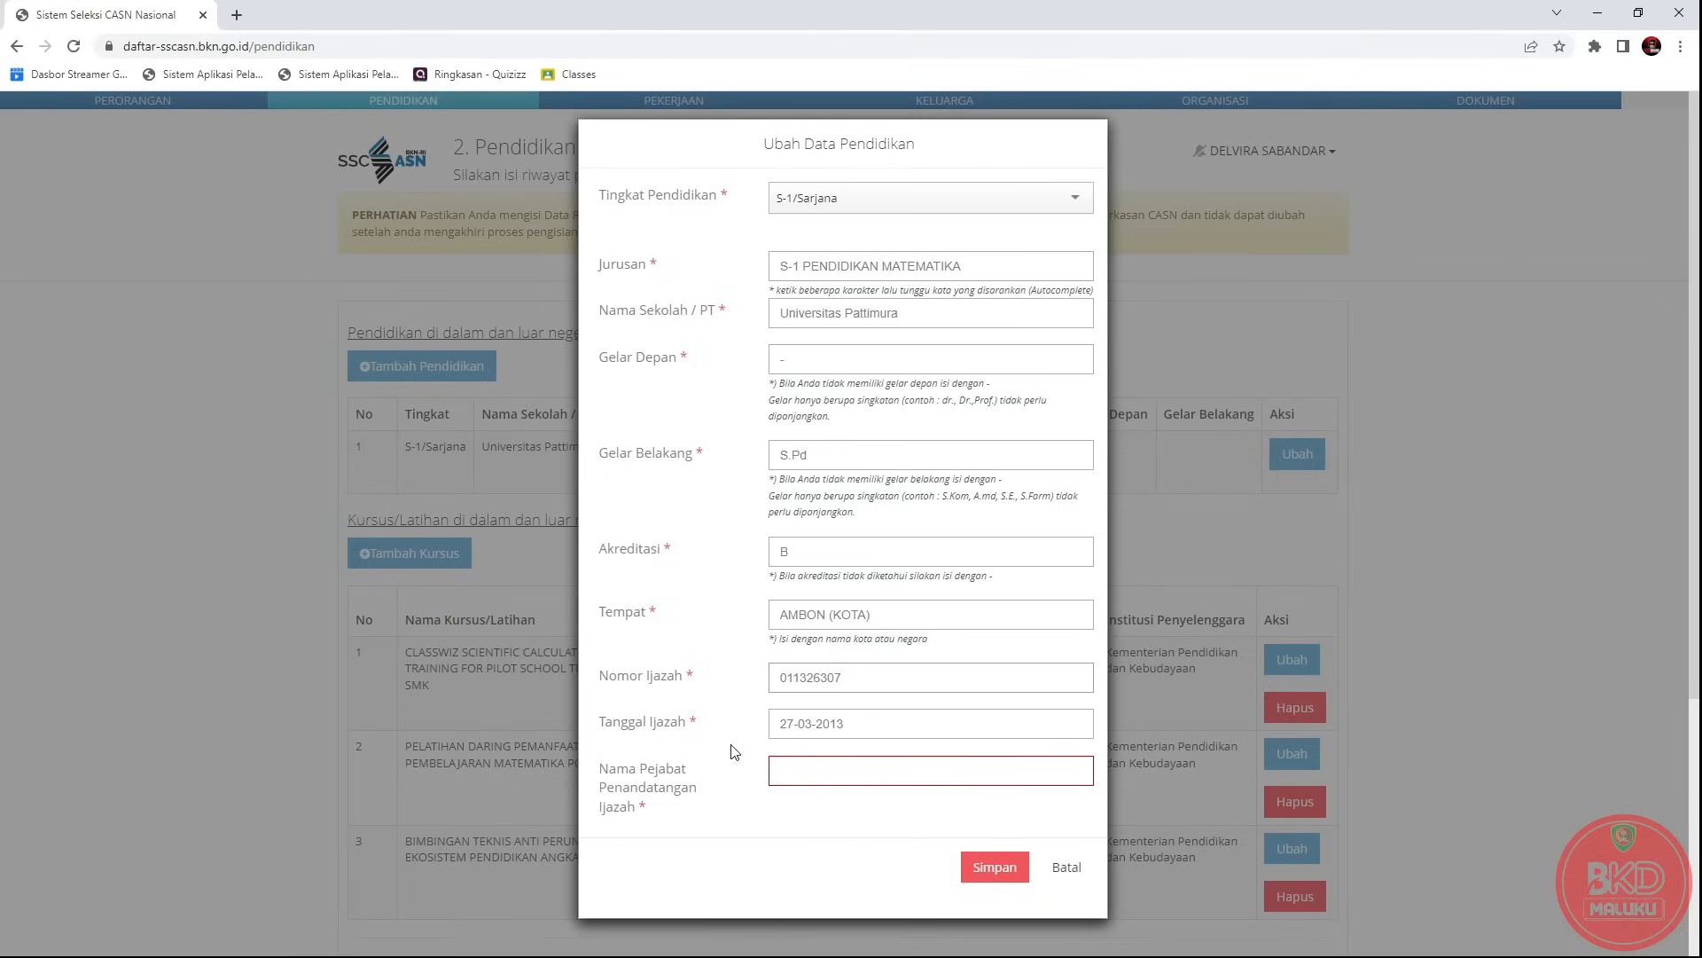
pyautogui.click(866, 732)
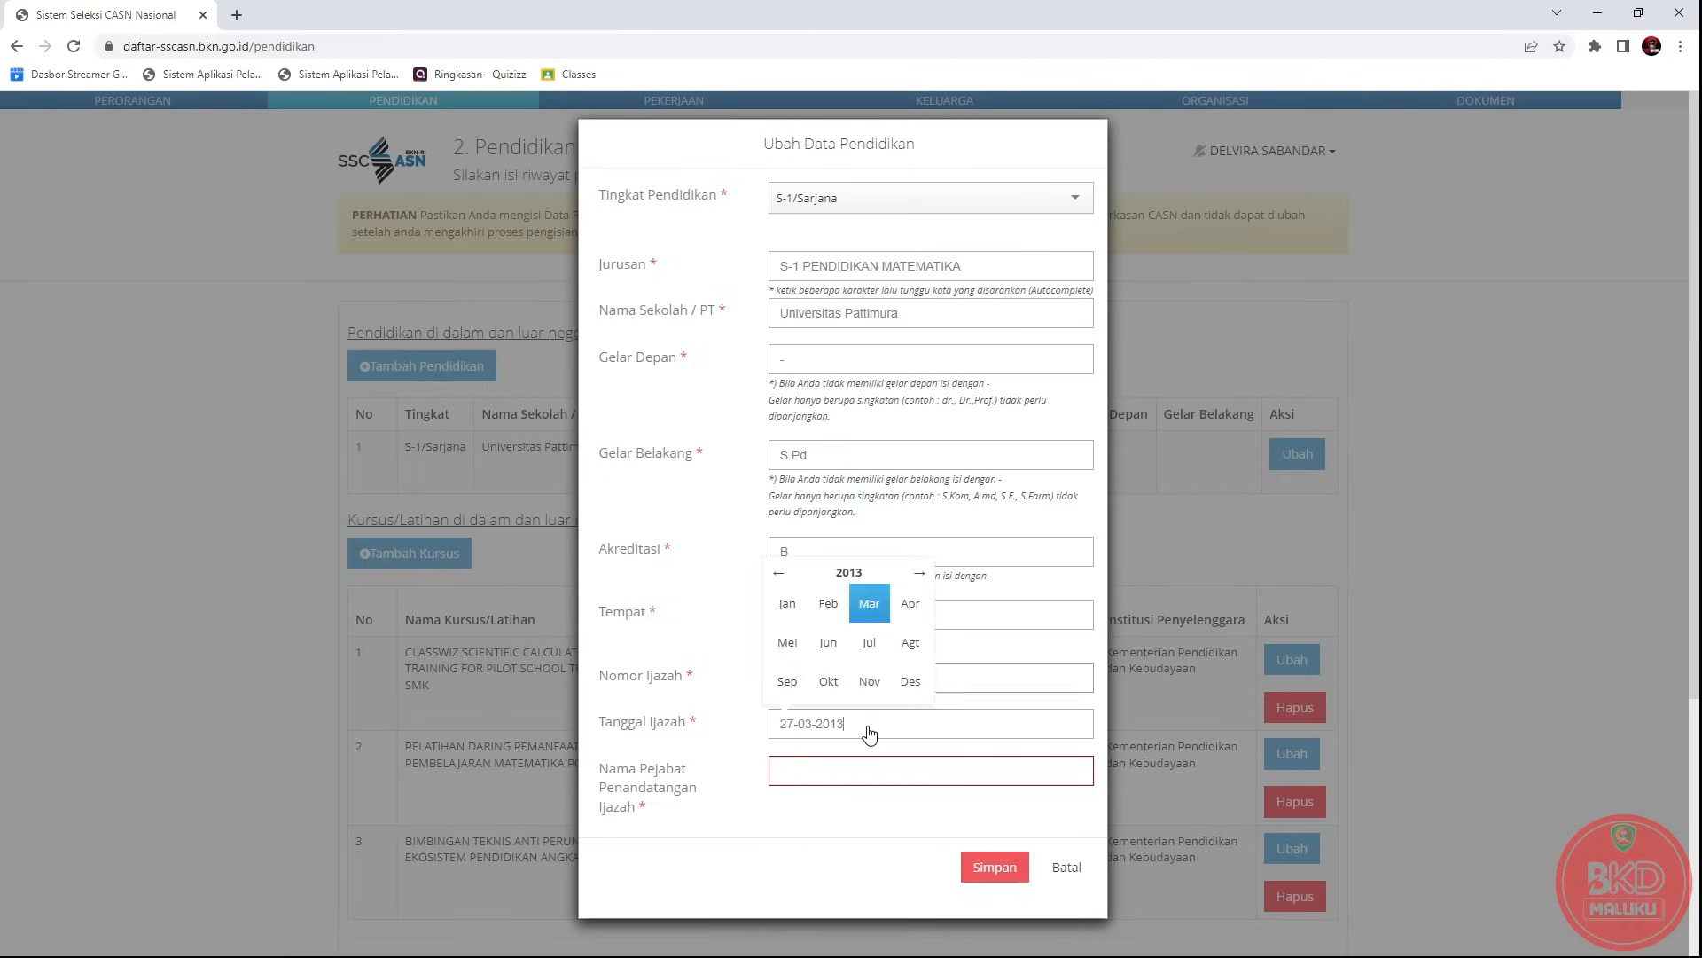
pyautogui.click(830, 776)
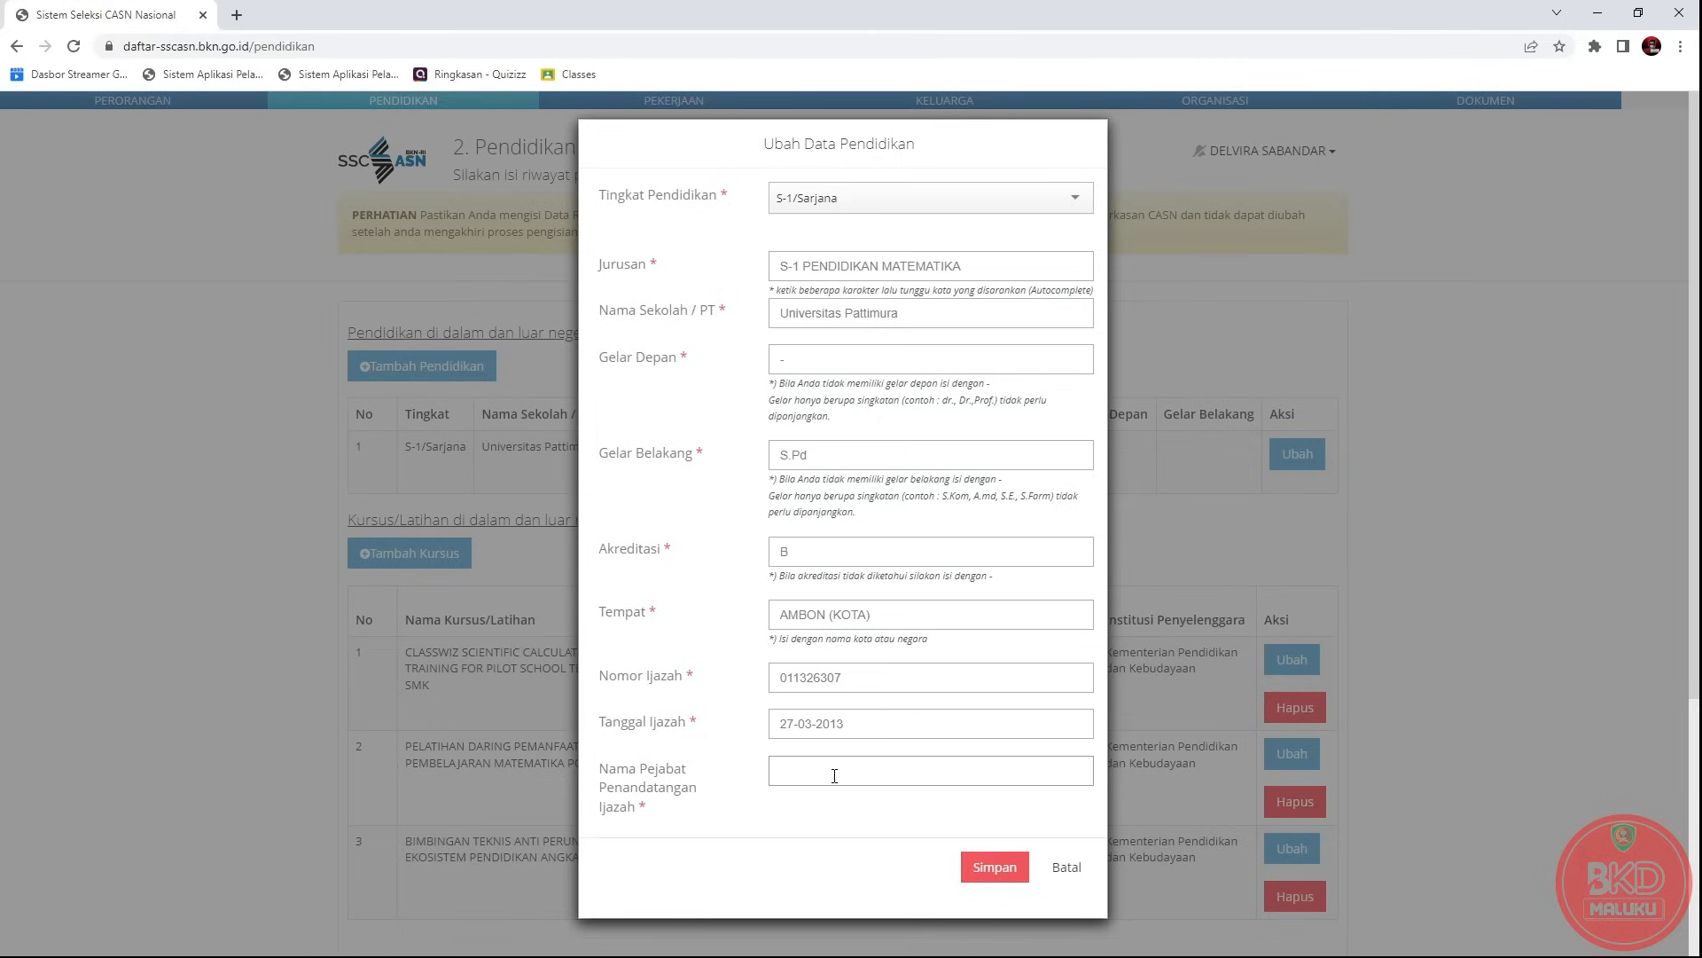
pyautogui.write('Prof Dr. Thomas Pentury, M.Si')
pyautogui.click(979, 874)
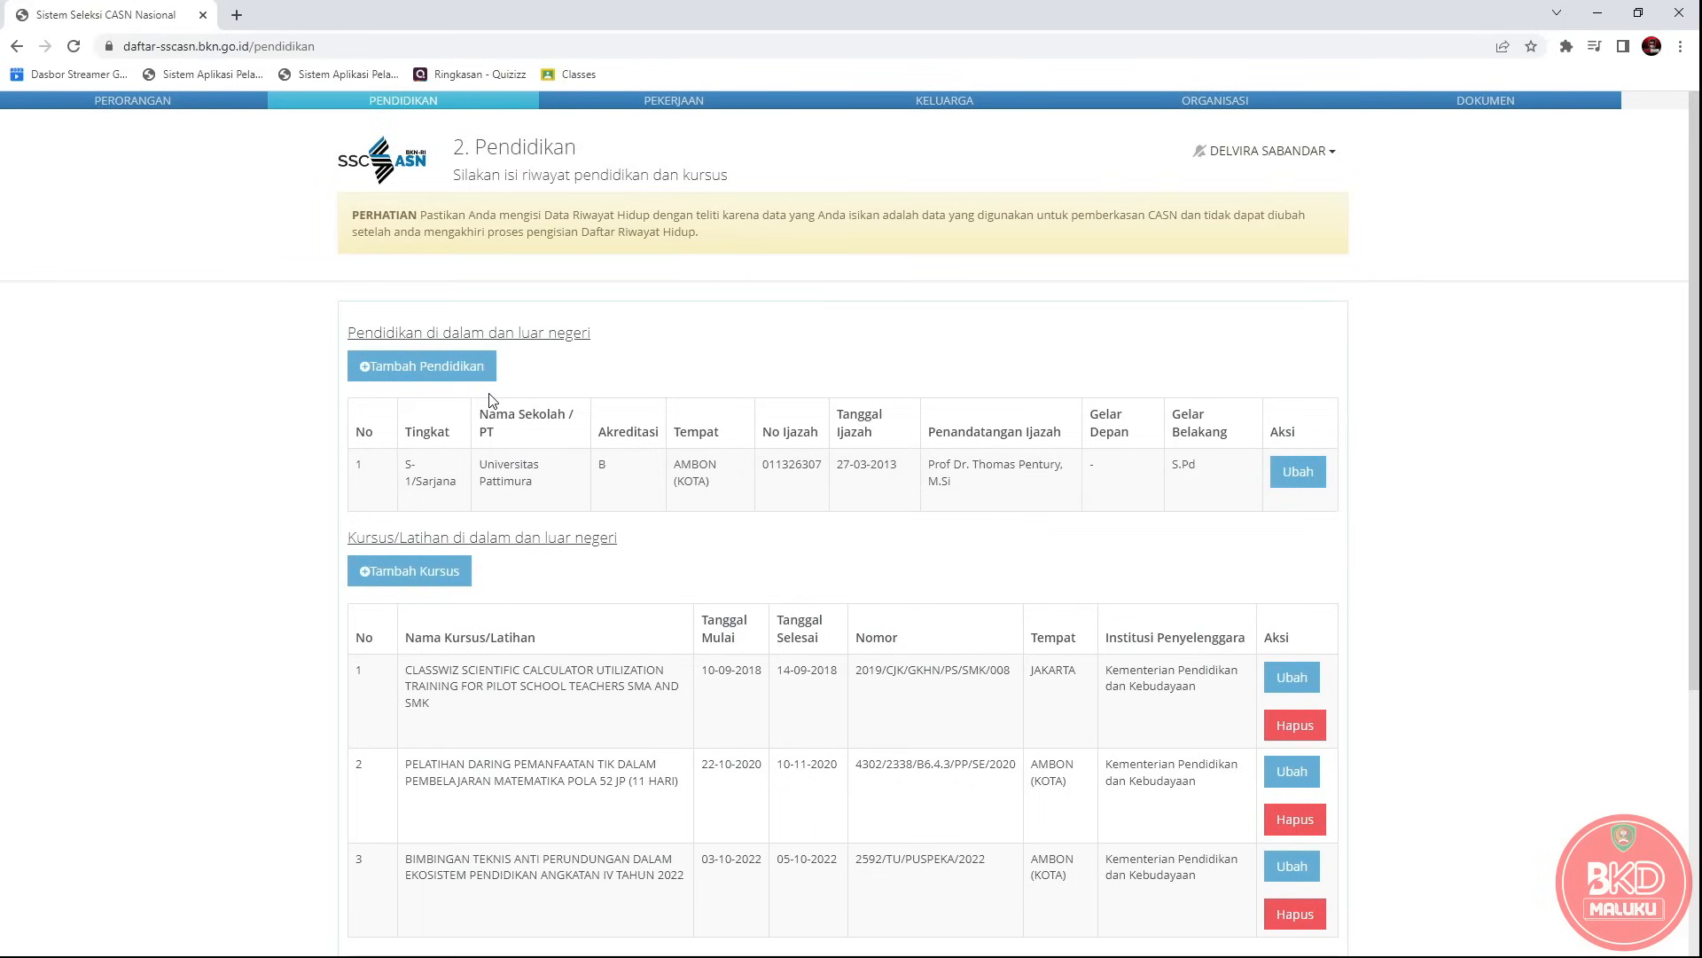
# Start a new education entry with level Sekolah Dasar.
pyautogui.click(419, 368)
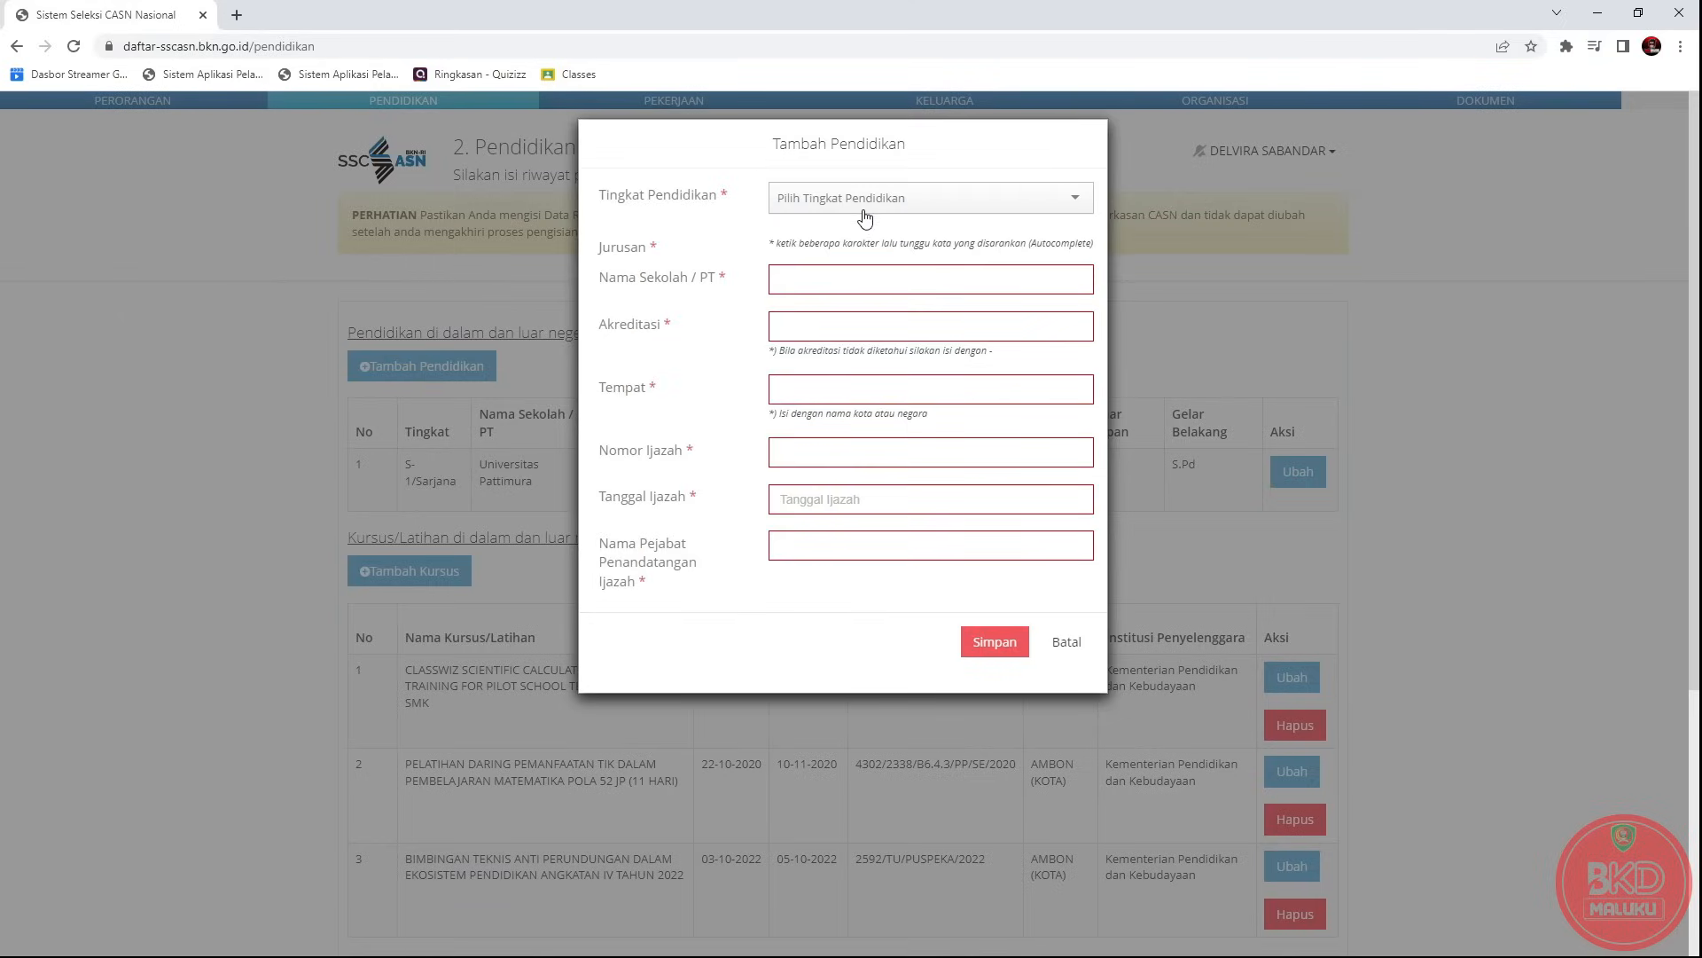
pyautogui.click(901, 206)
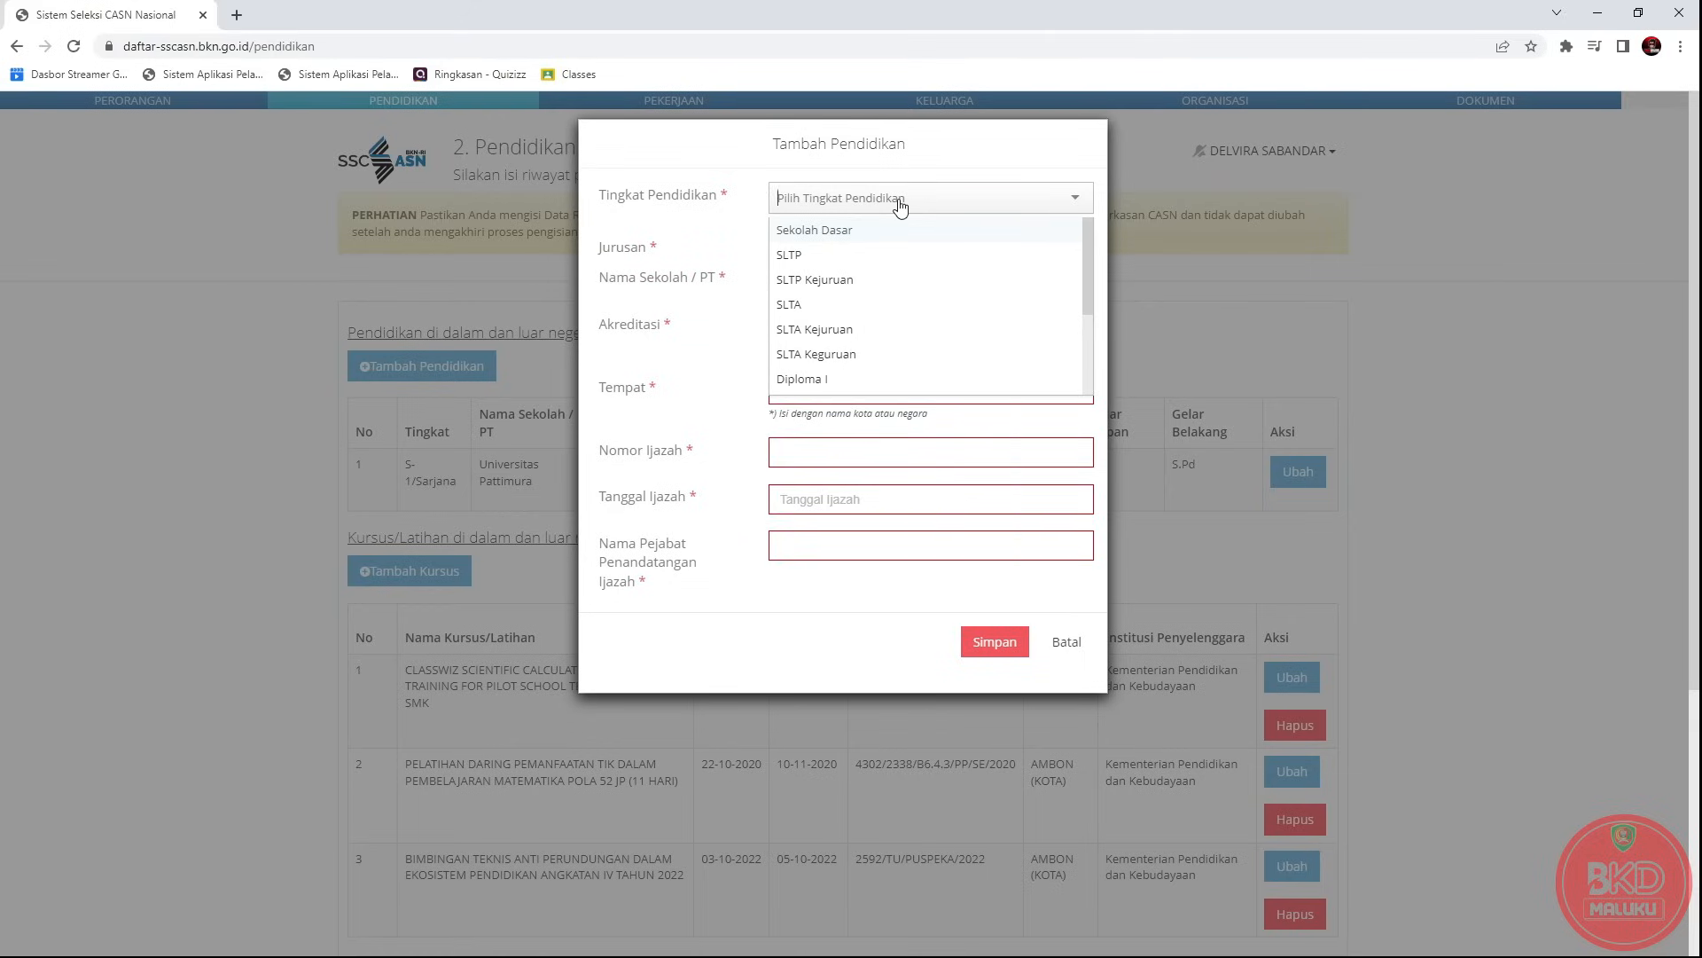
pyautogui.click(823, 230)
# Set Jurusan to SEKOLAH DASAR, briefly trying MADRASAH IBTIDAIYAH first.
pyautogui.click(829, 243)
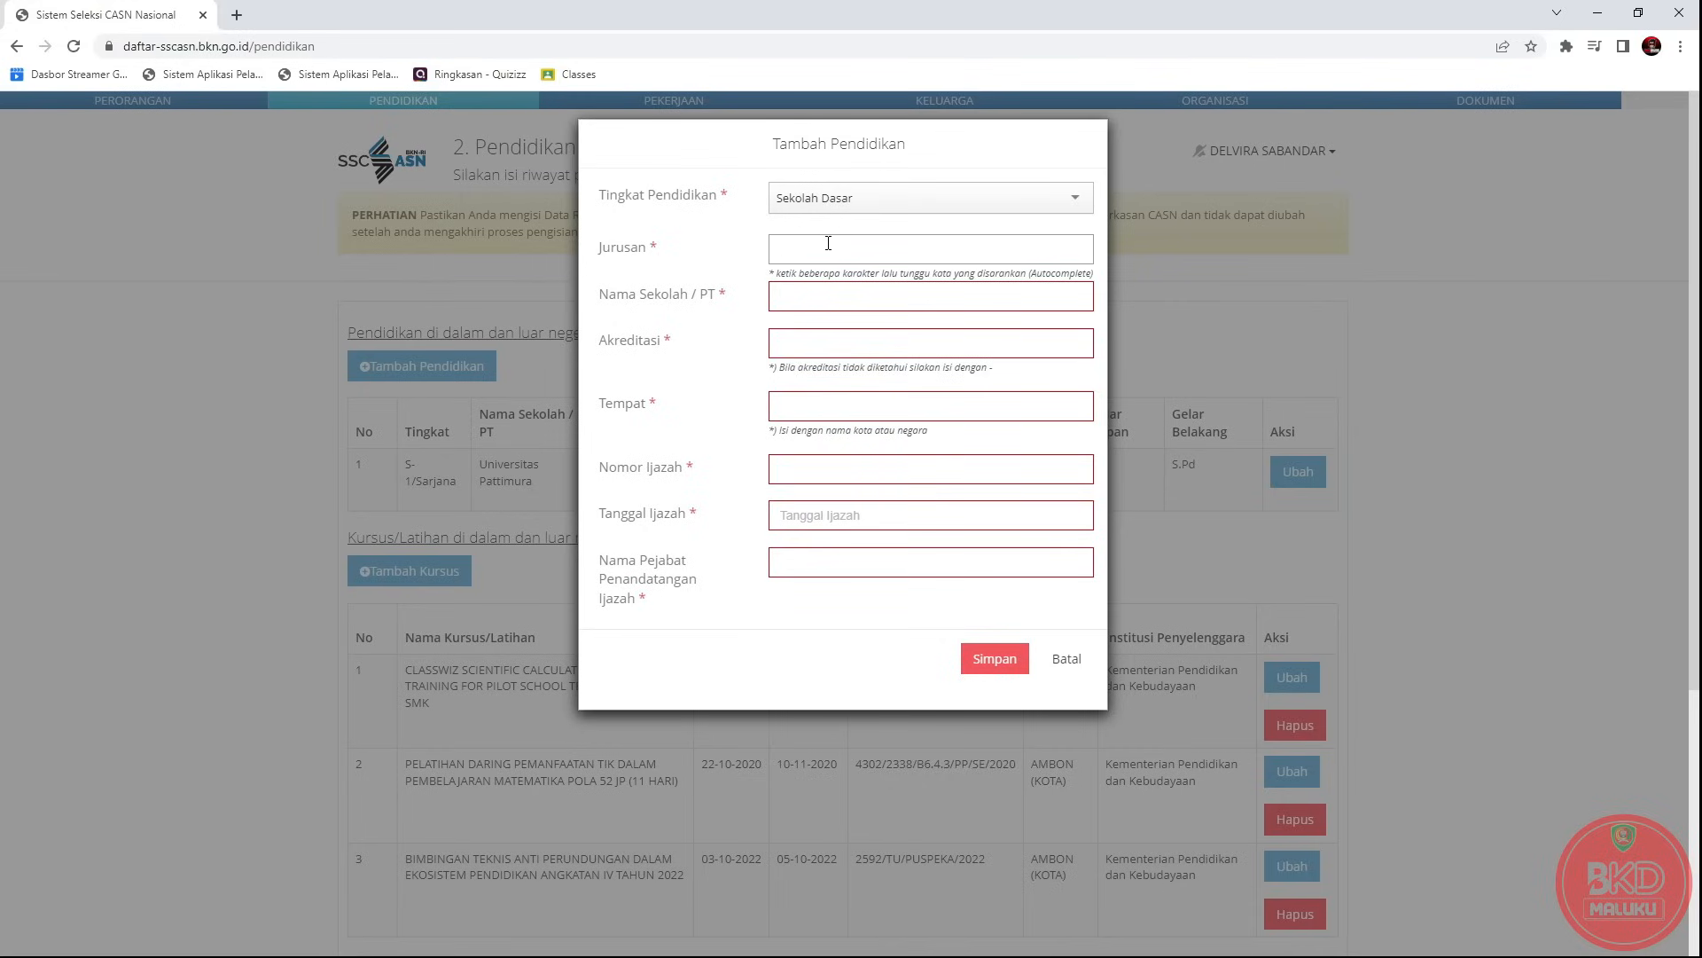
pyautogui.write('SEKOLA')
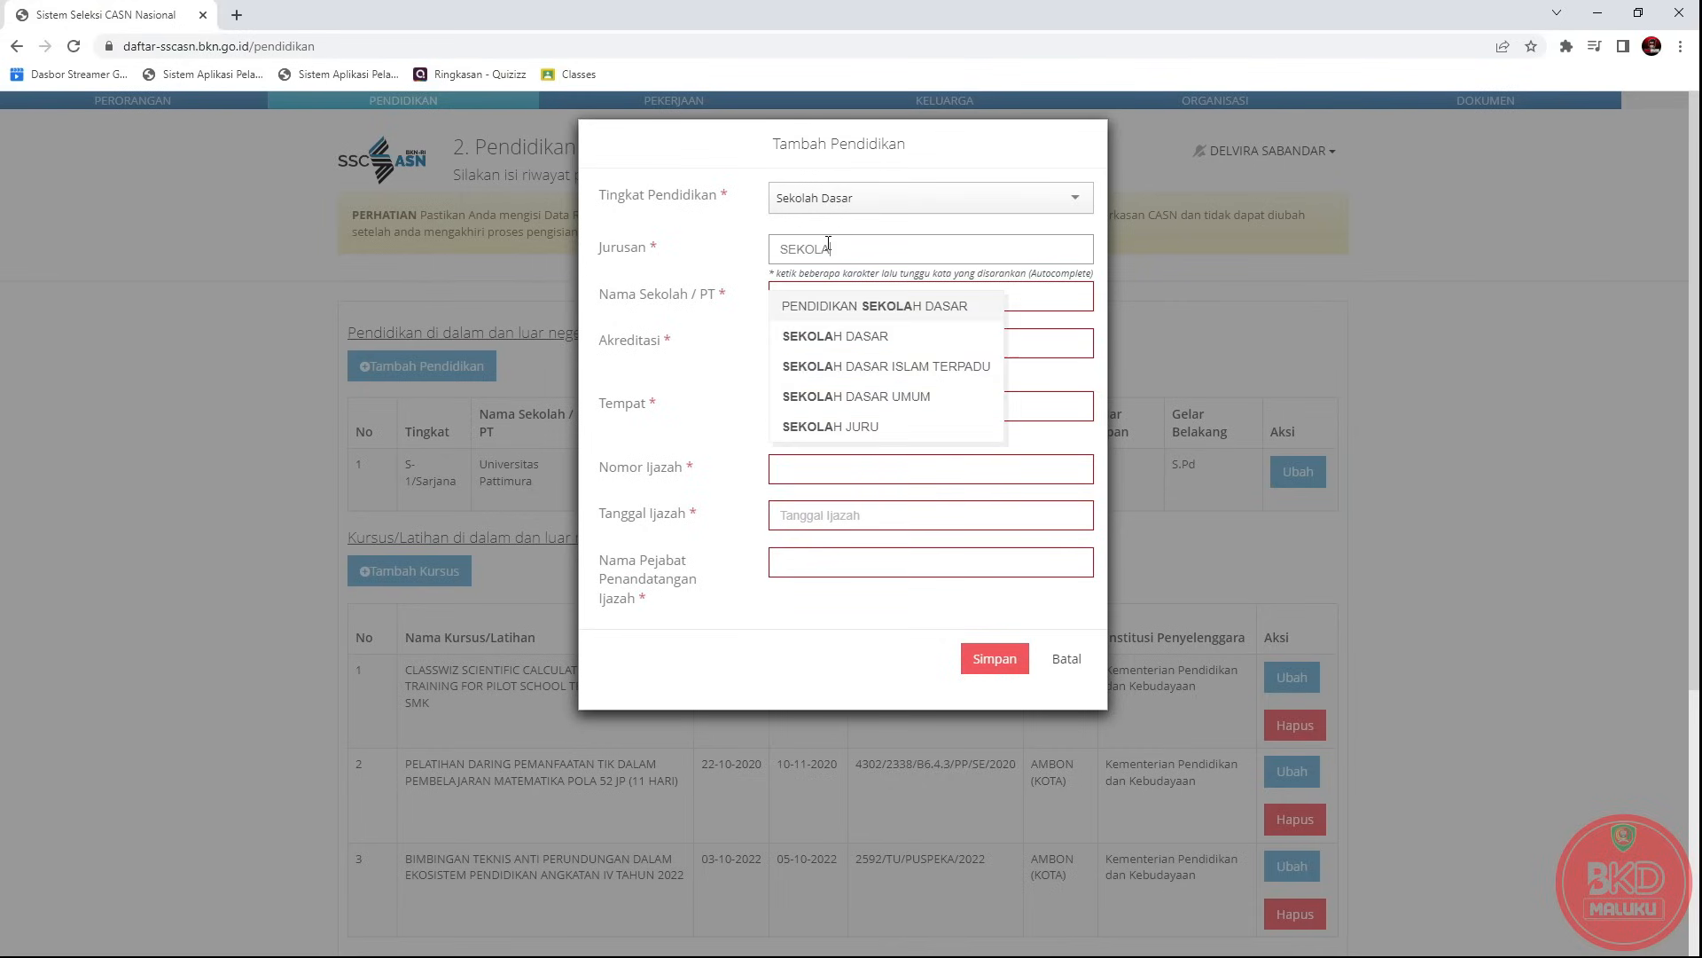
pyautogui.click(834, 336)
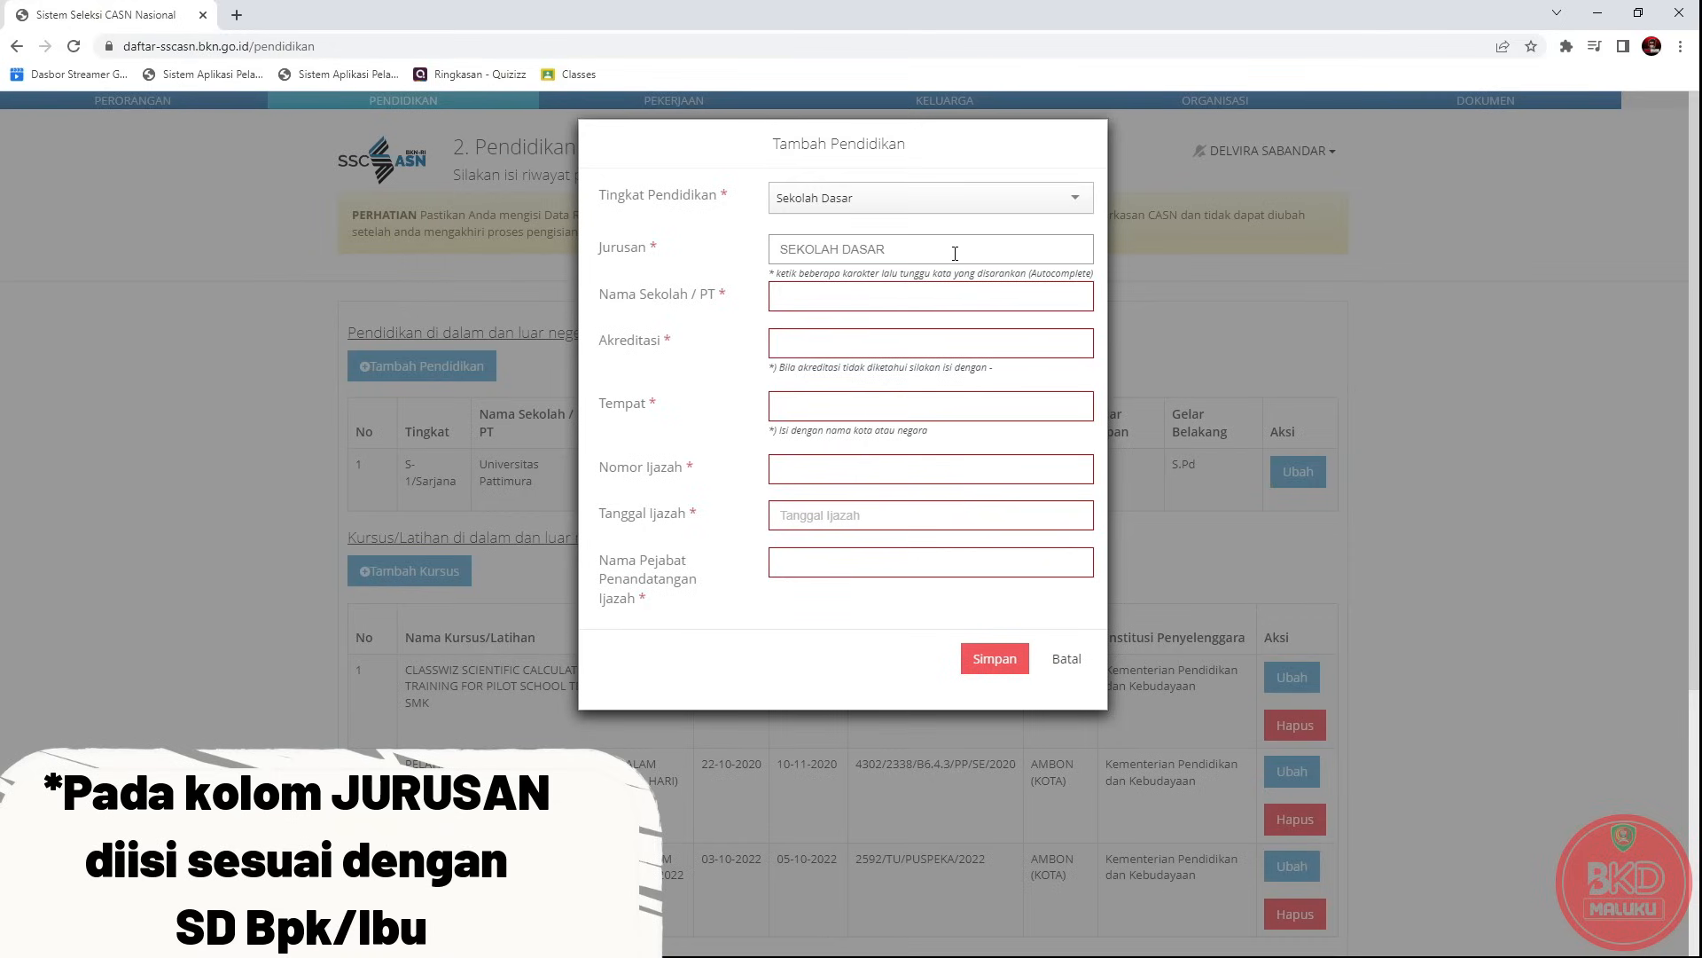
pyautogui.moveTo(942, 256); pyautogui.dragTo(784, 249)
pyautogui.write('MADRAS')
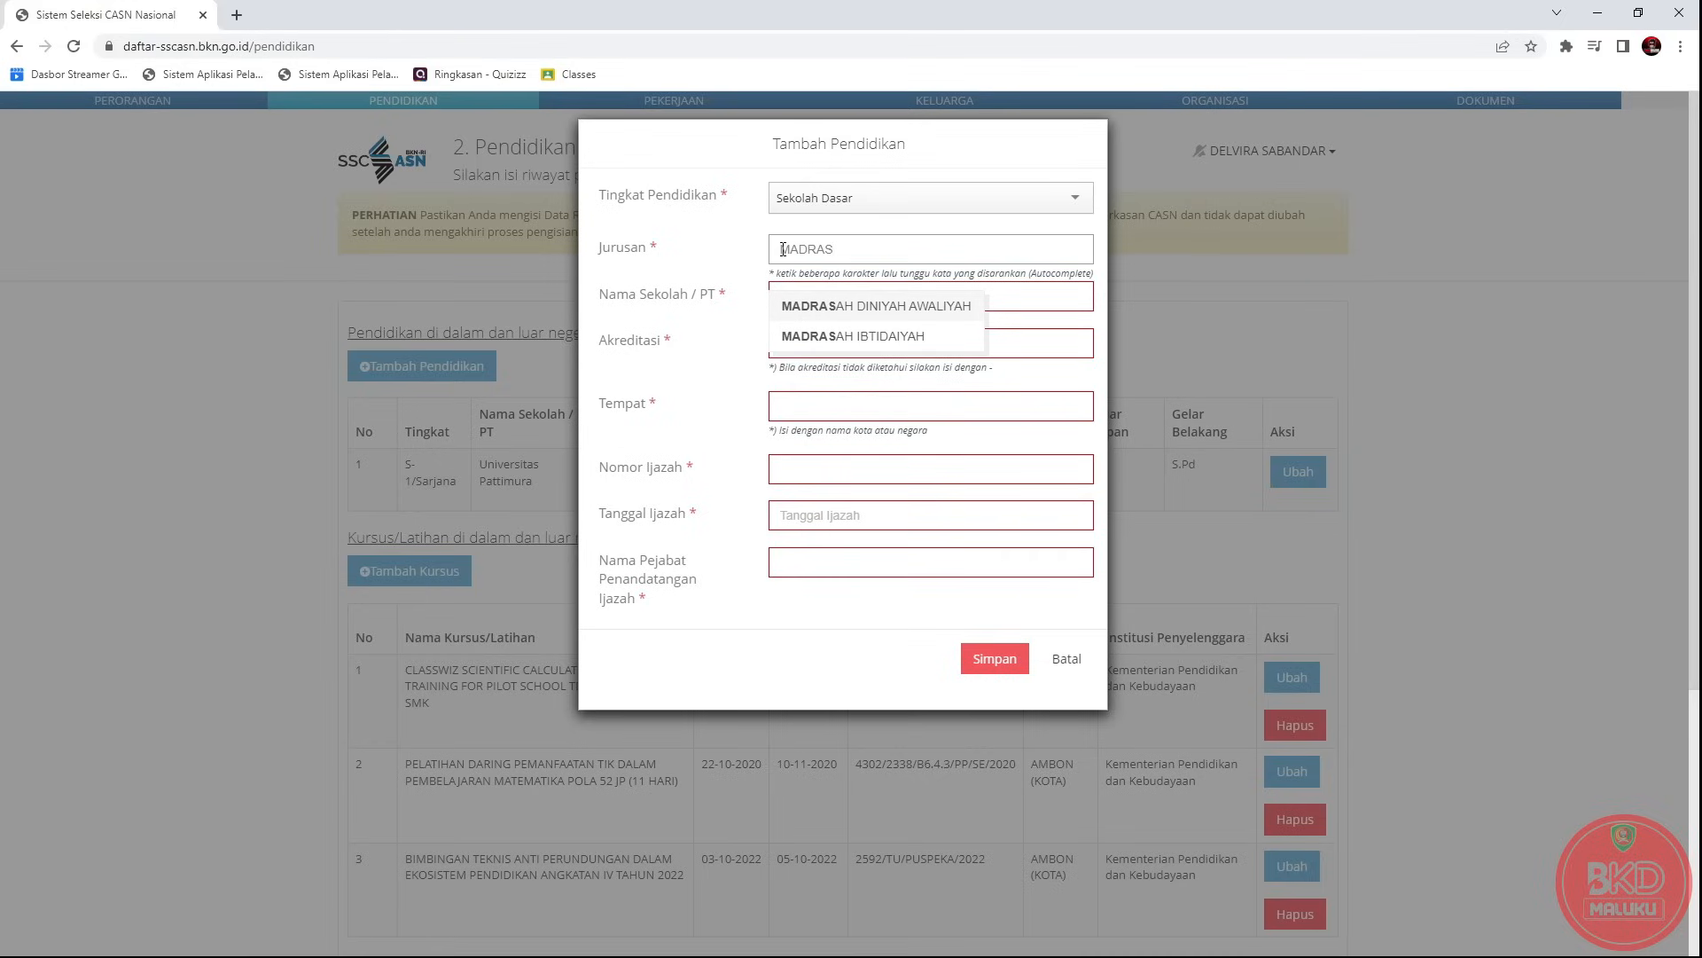
pyautogui.click(882, 335)
pyautogui.moveTo(930, 256); pyautogui.dragTo(760, 263)
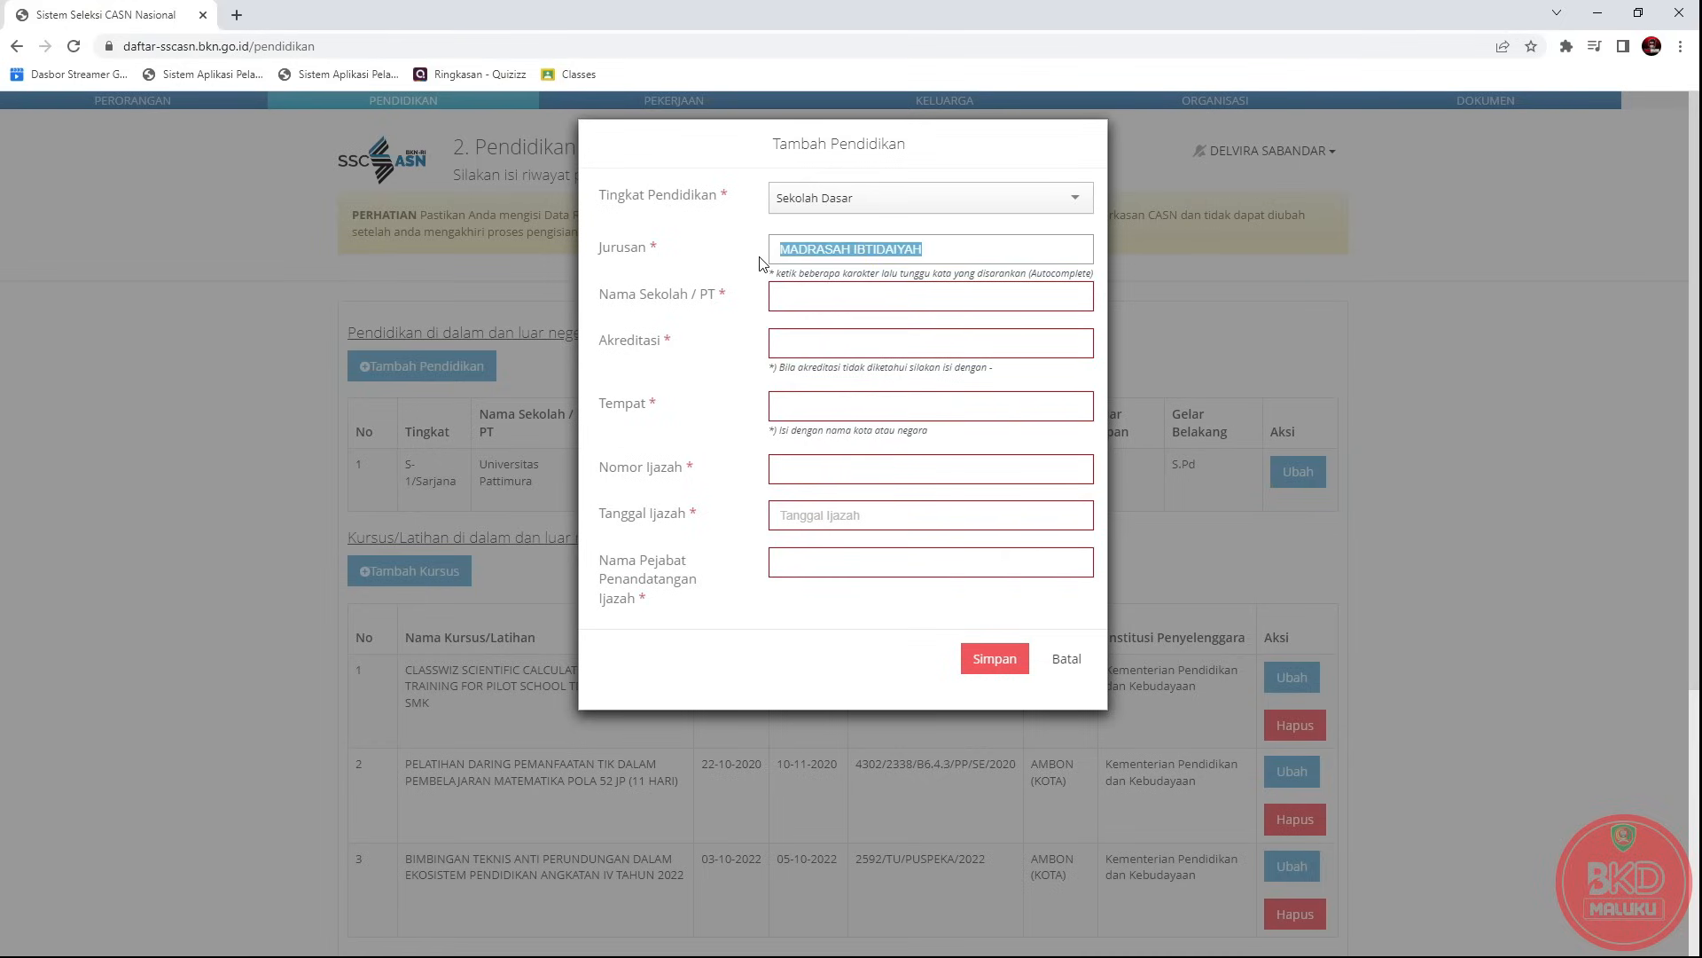
pyautogui.write('SEKOLA')
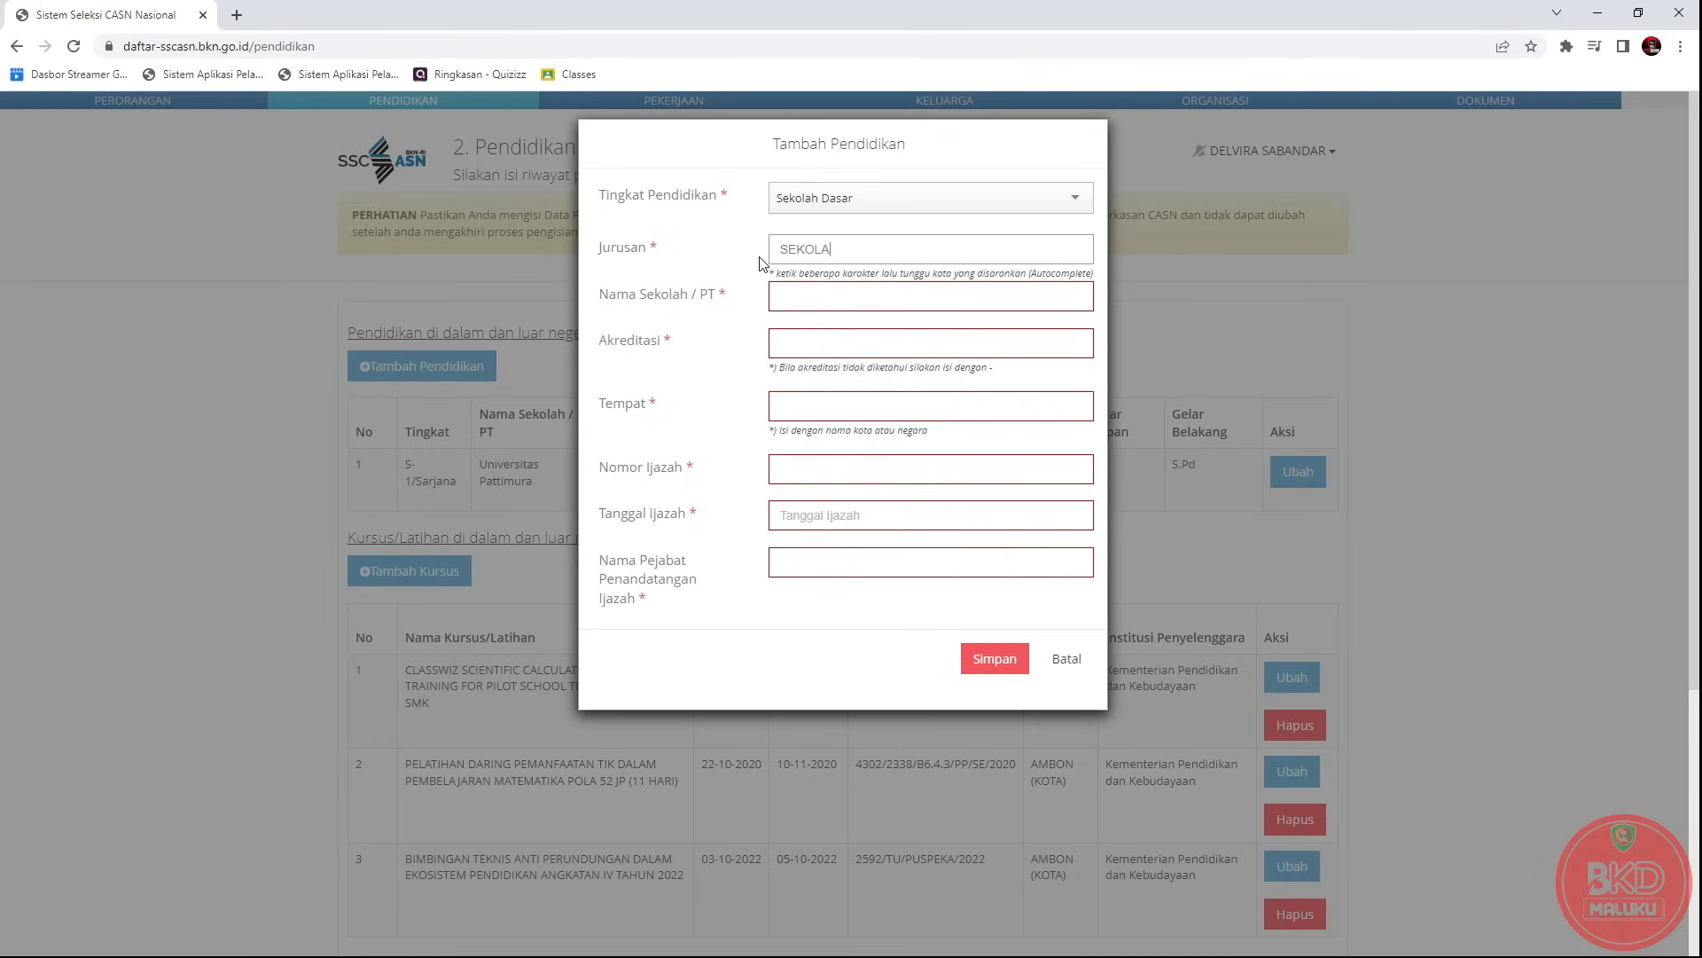
pyautogui.write('H D')
pyautogui.click(813, 335)
pyautogui.click(806, 302)
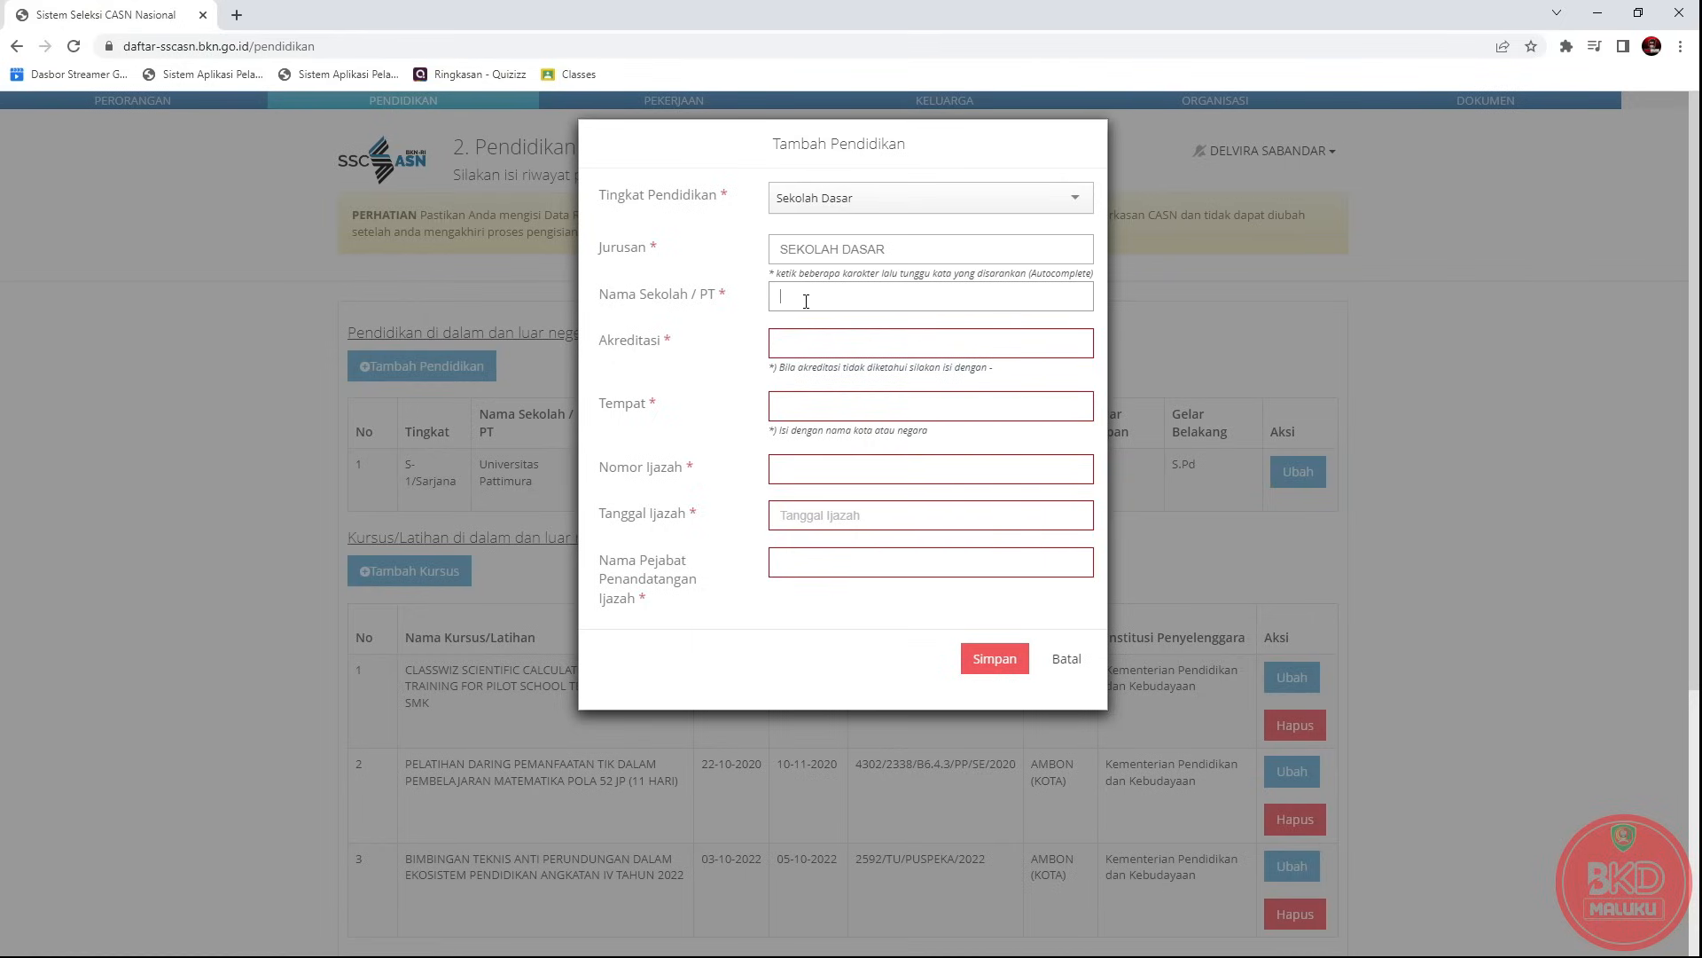
# Enter school SD NEGERI 4 AMBON, place AMBON (KOTA), and the certificate number.
pyautogui.write('SD NEGERI 4 AMBON')
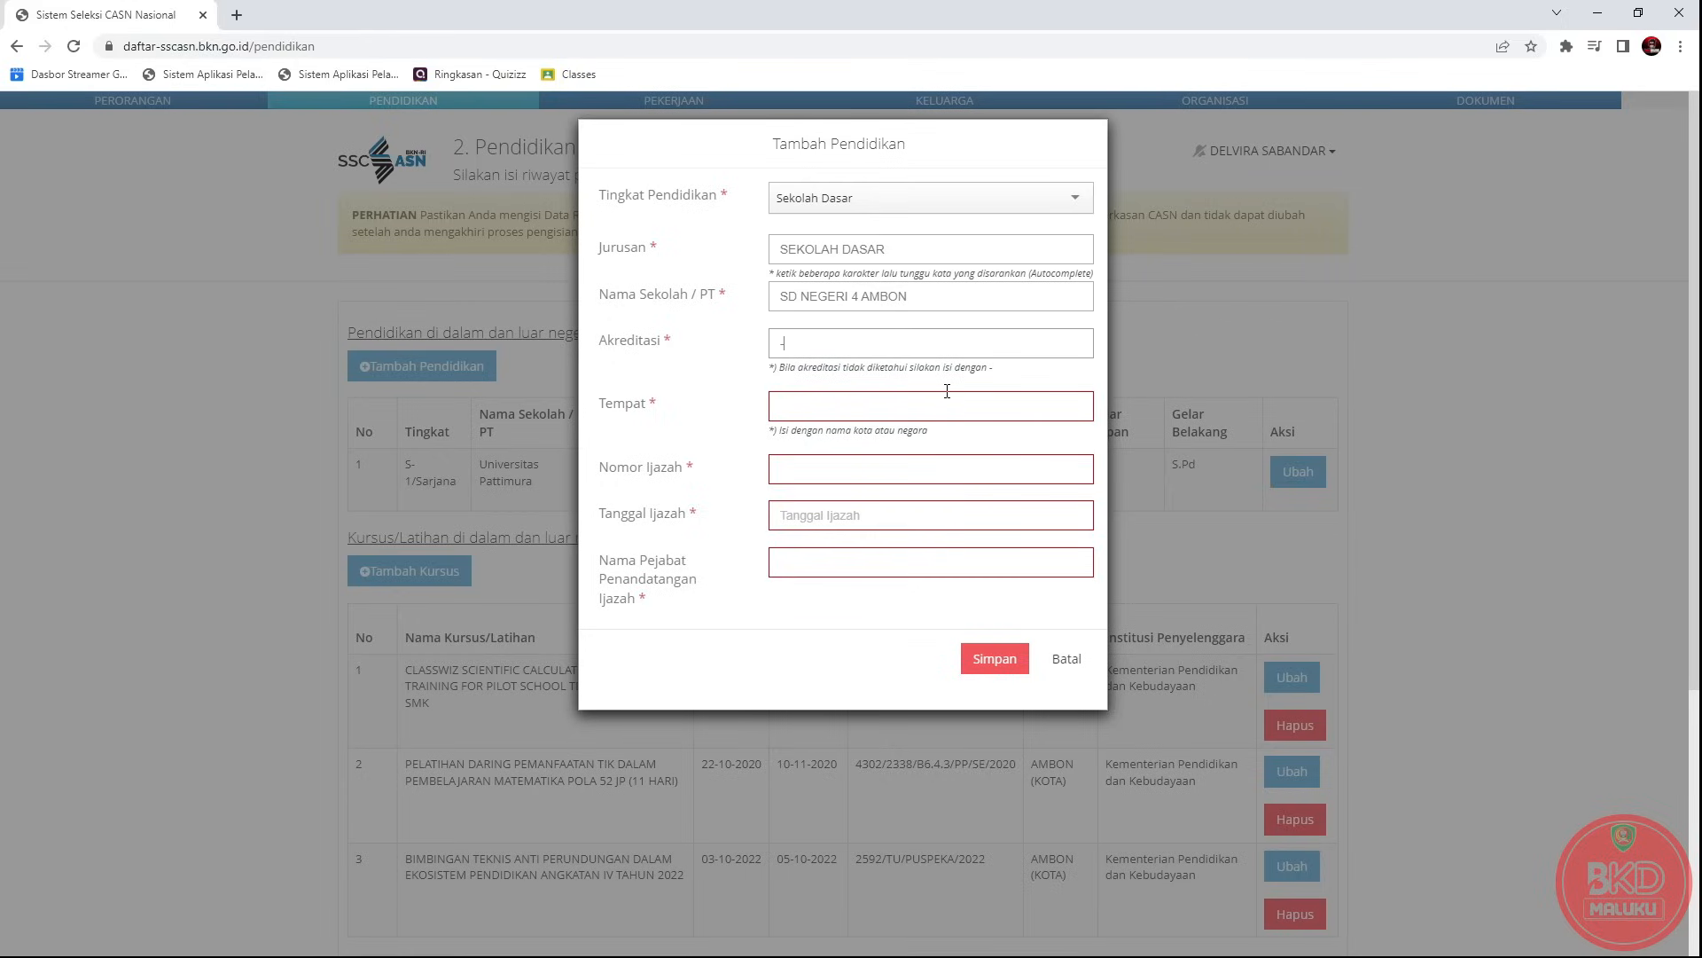
pyautogui.click(787, 401)
pyautogui.write('AMBON')
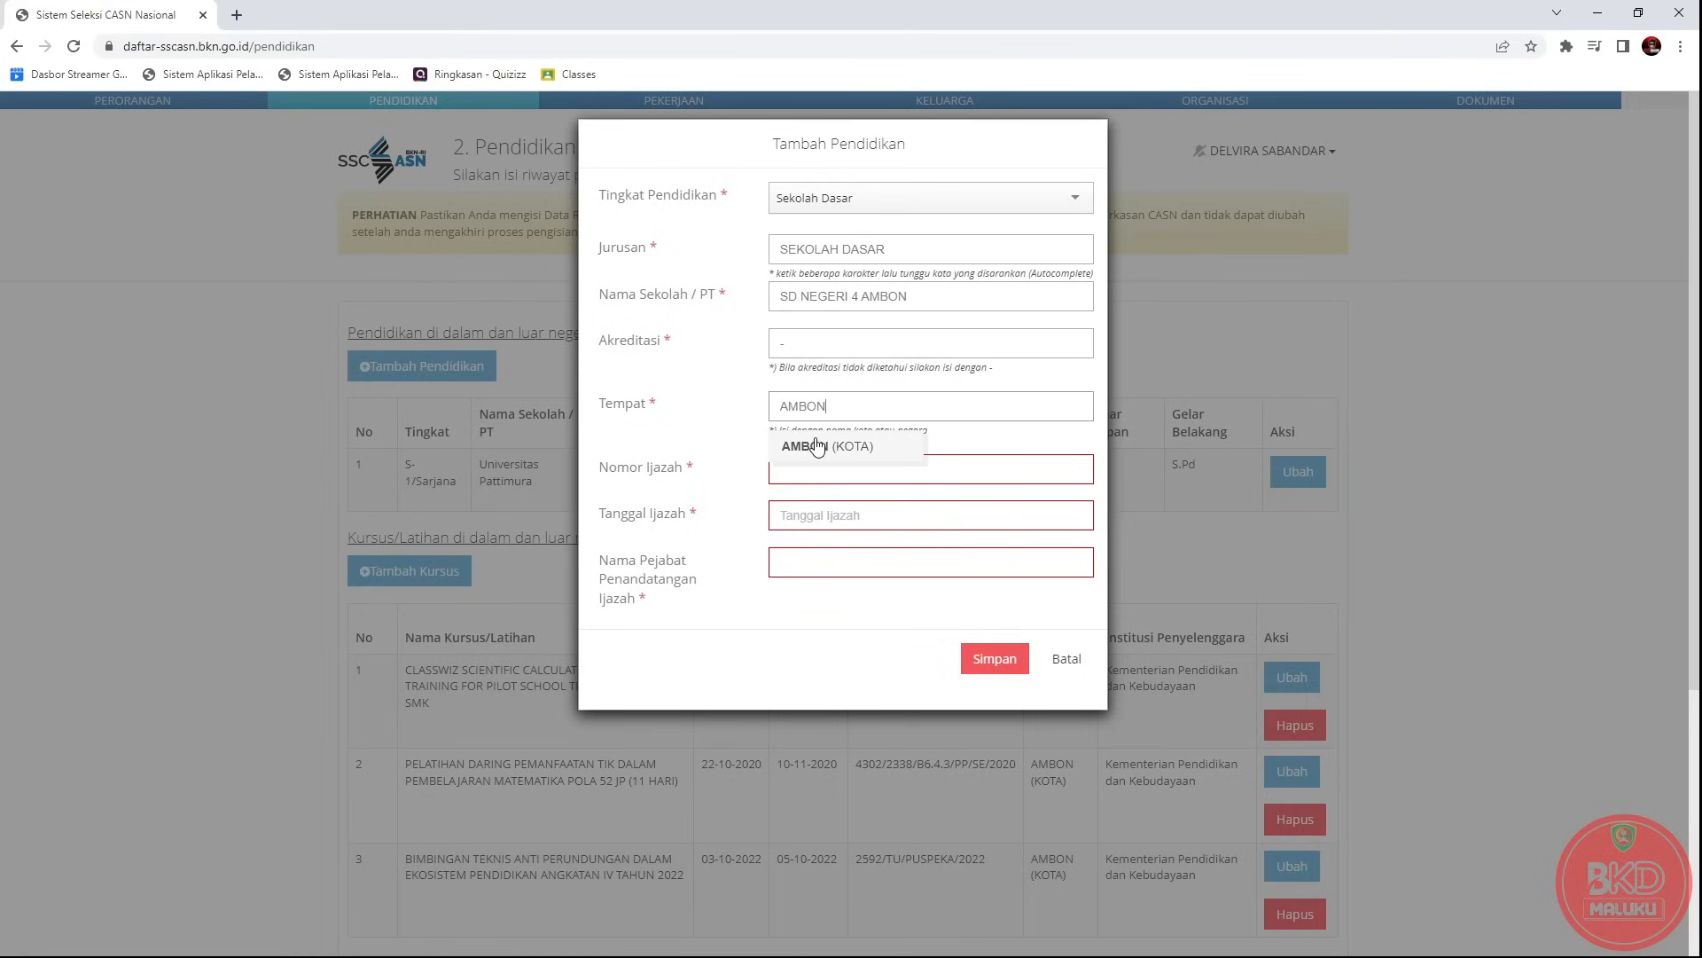
pyautogui.click(826, 452)
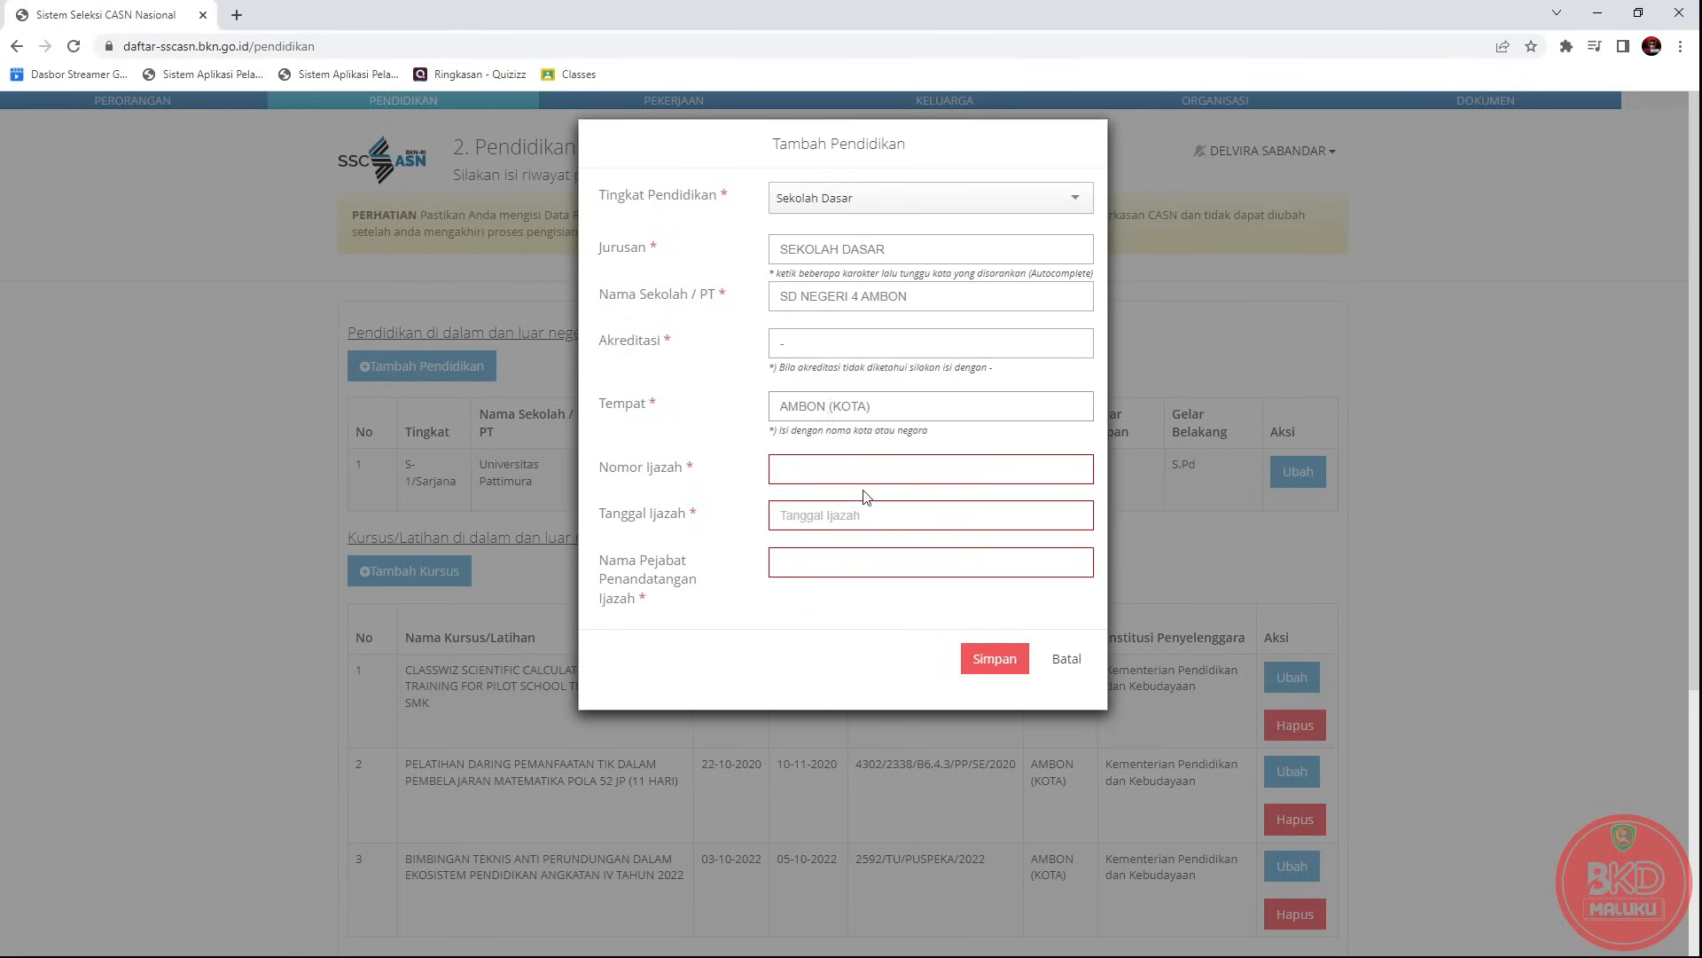
pyautogui.click(787, 469)
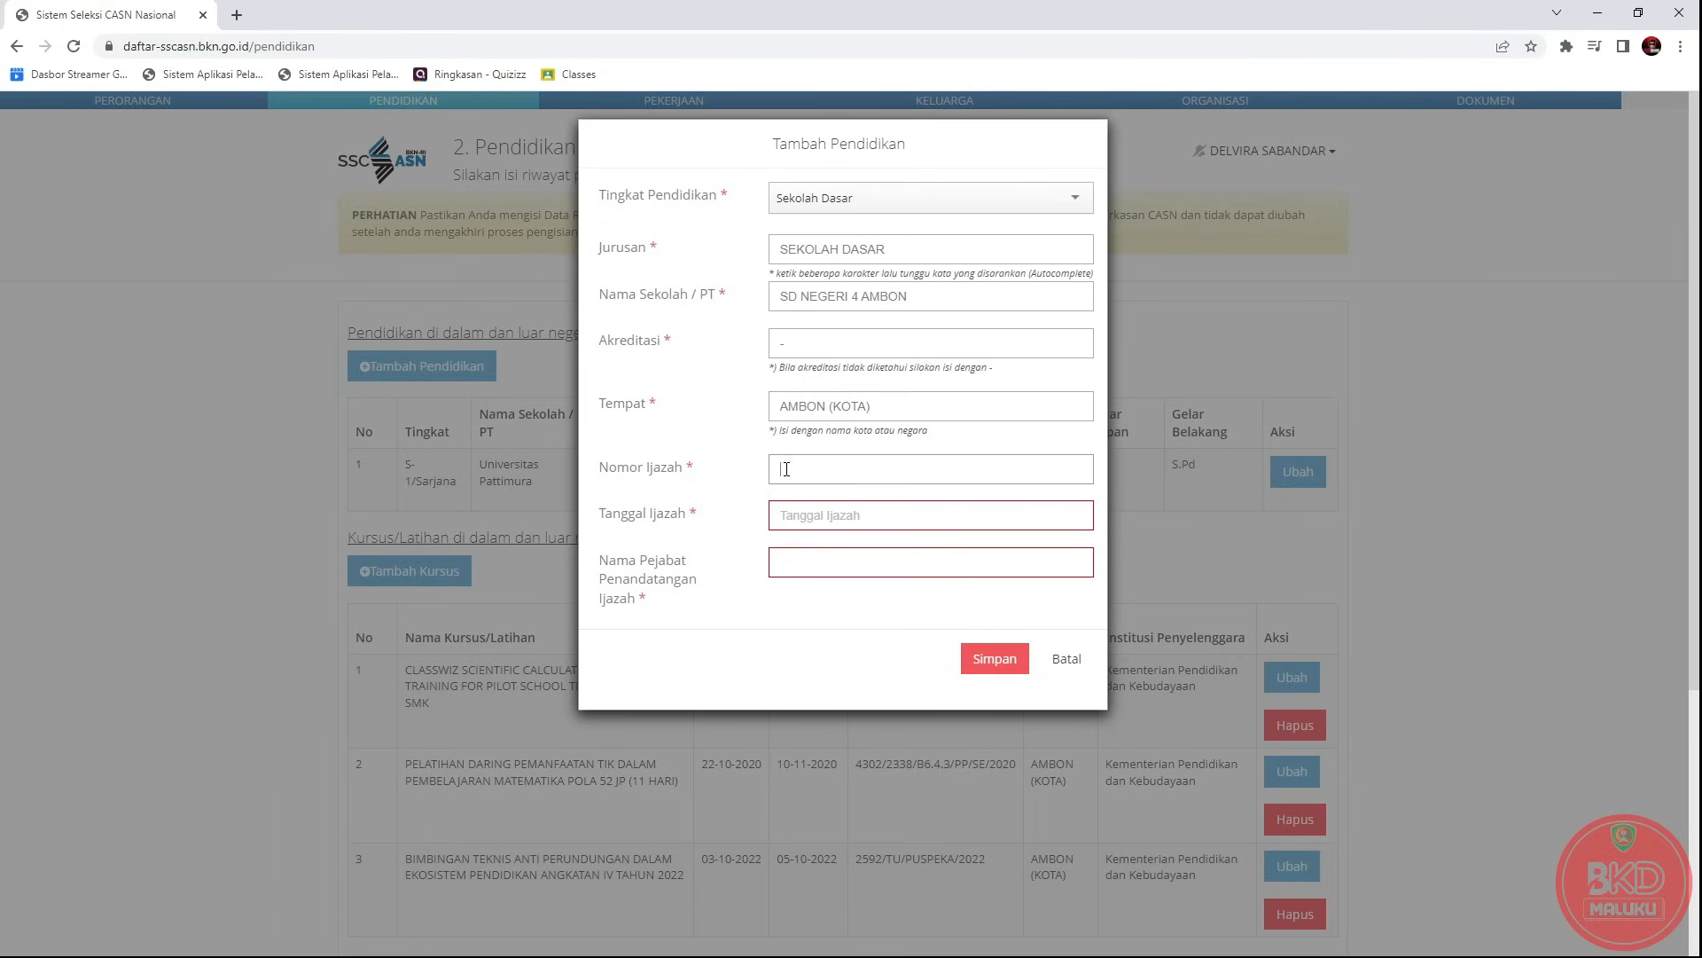
pyautogui.write('85983496')
# Set the certificate date to 04-02-2023, add the signing official's name, and save.
pyautogui.click(842, 526)
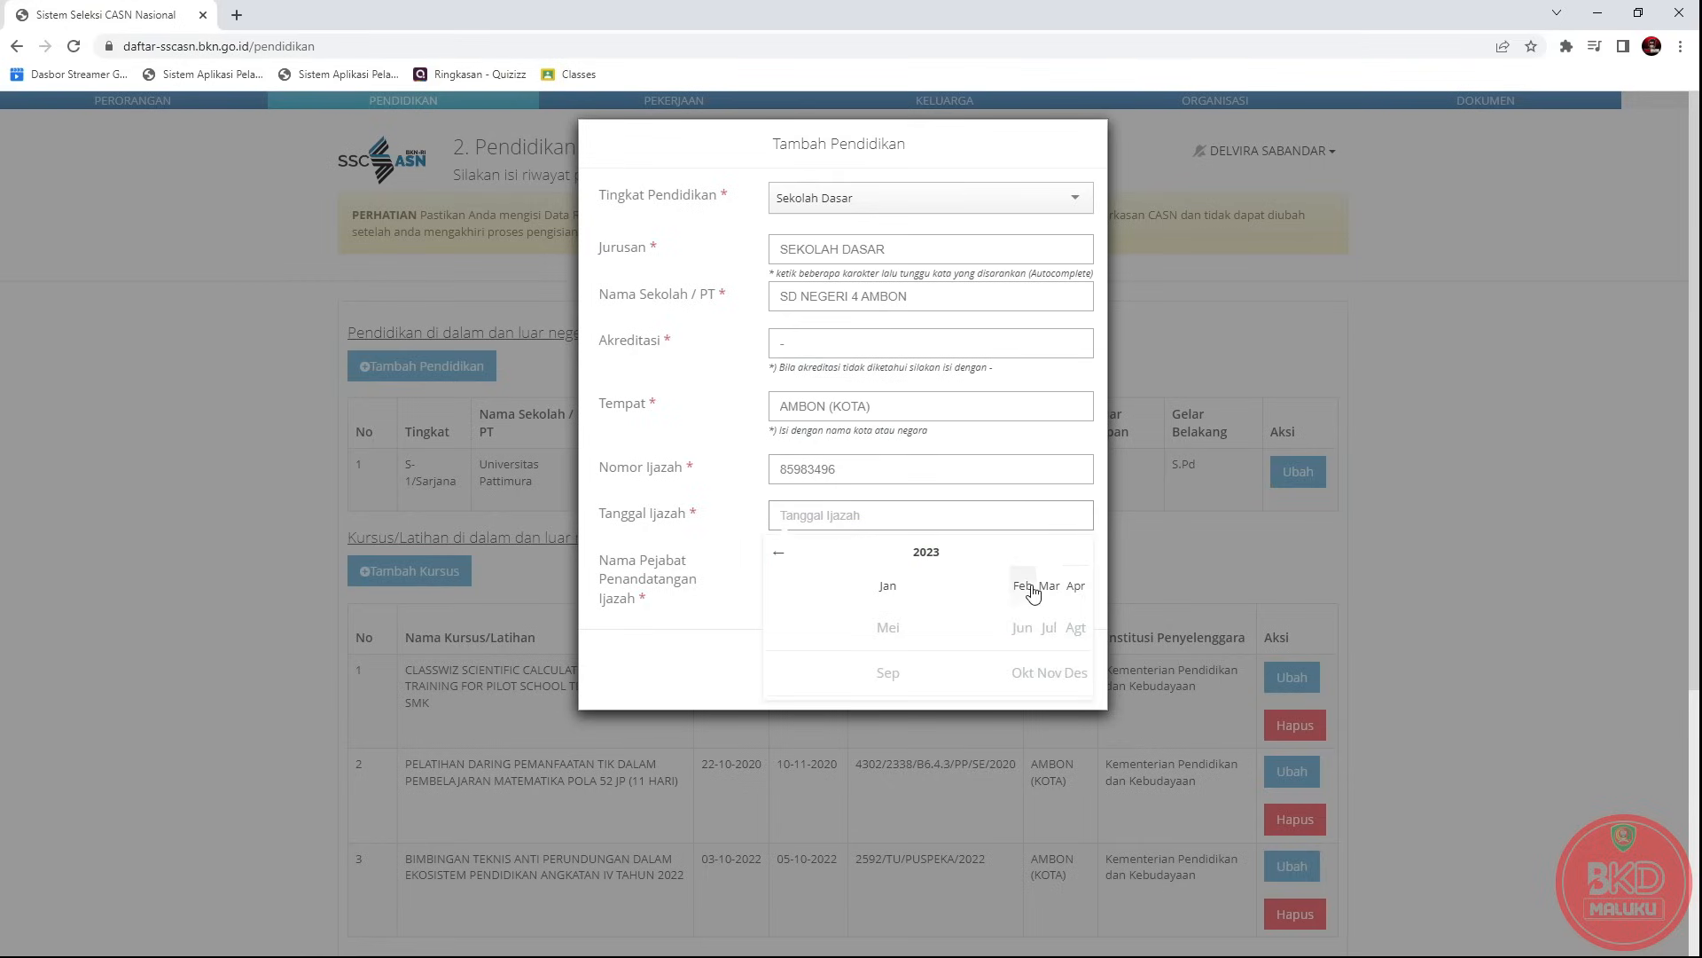
pyautogui.click(1032, 589)
pyautogui.click(914, 602)
pyautogui.click(827, 559)
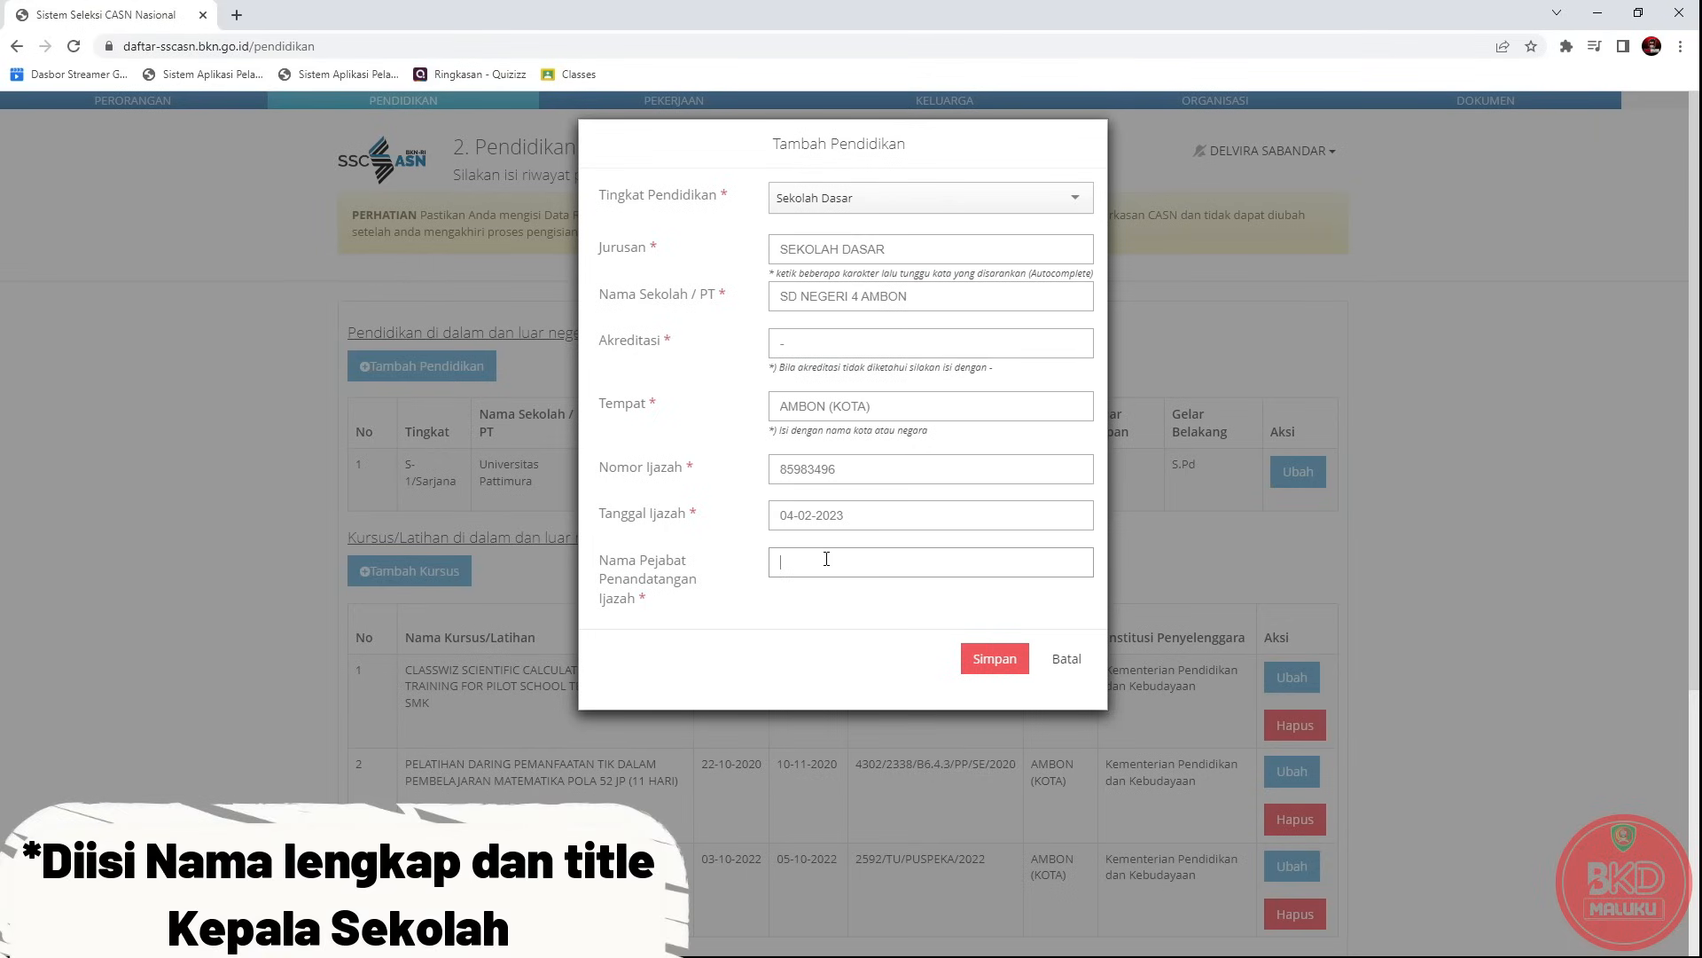
pyautogui.write('ABDUL')
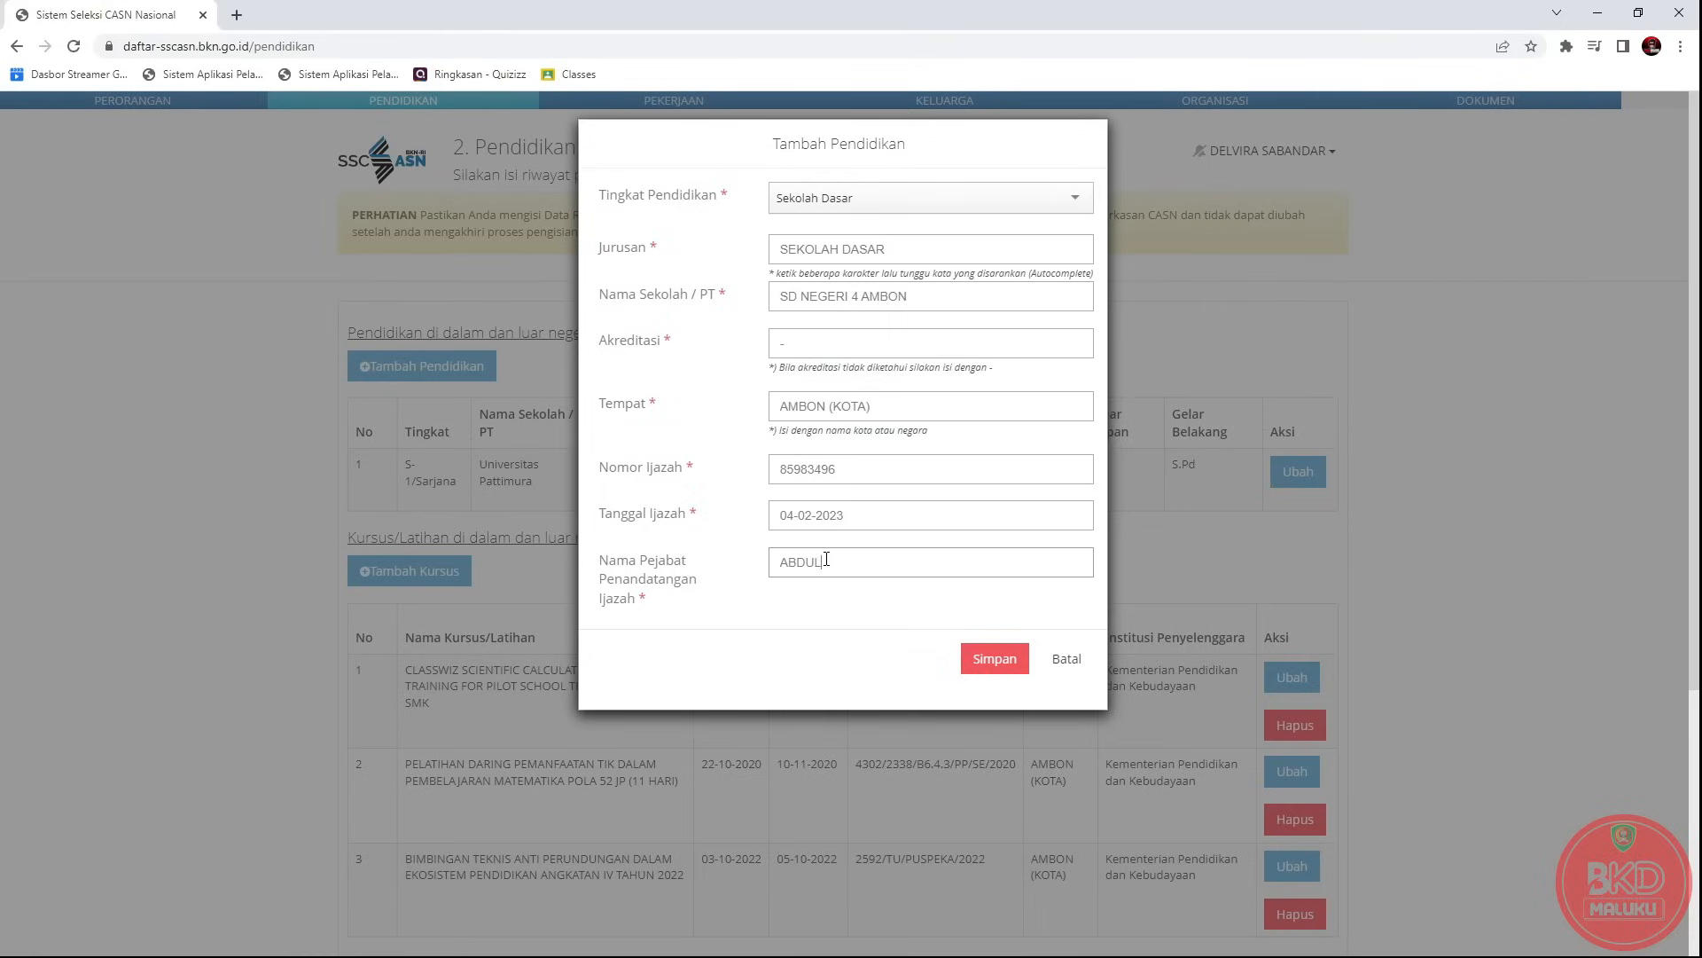
pyautogui.write(' S.Pd')
pyautogui.click(988, 667)
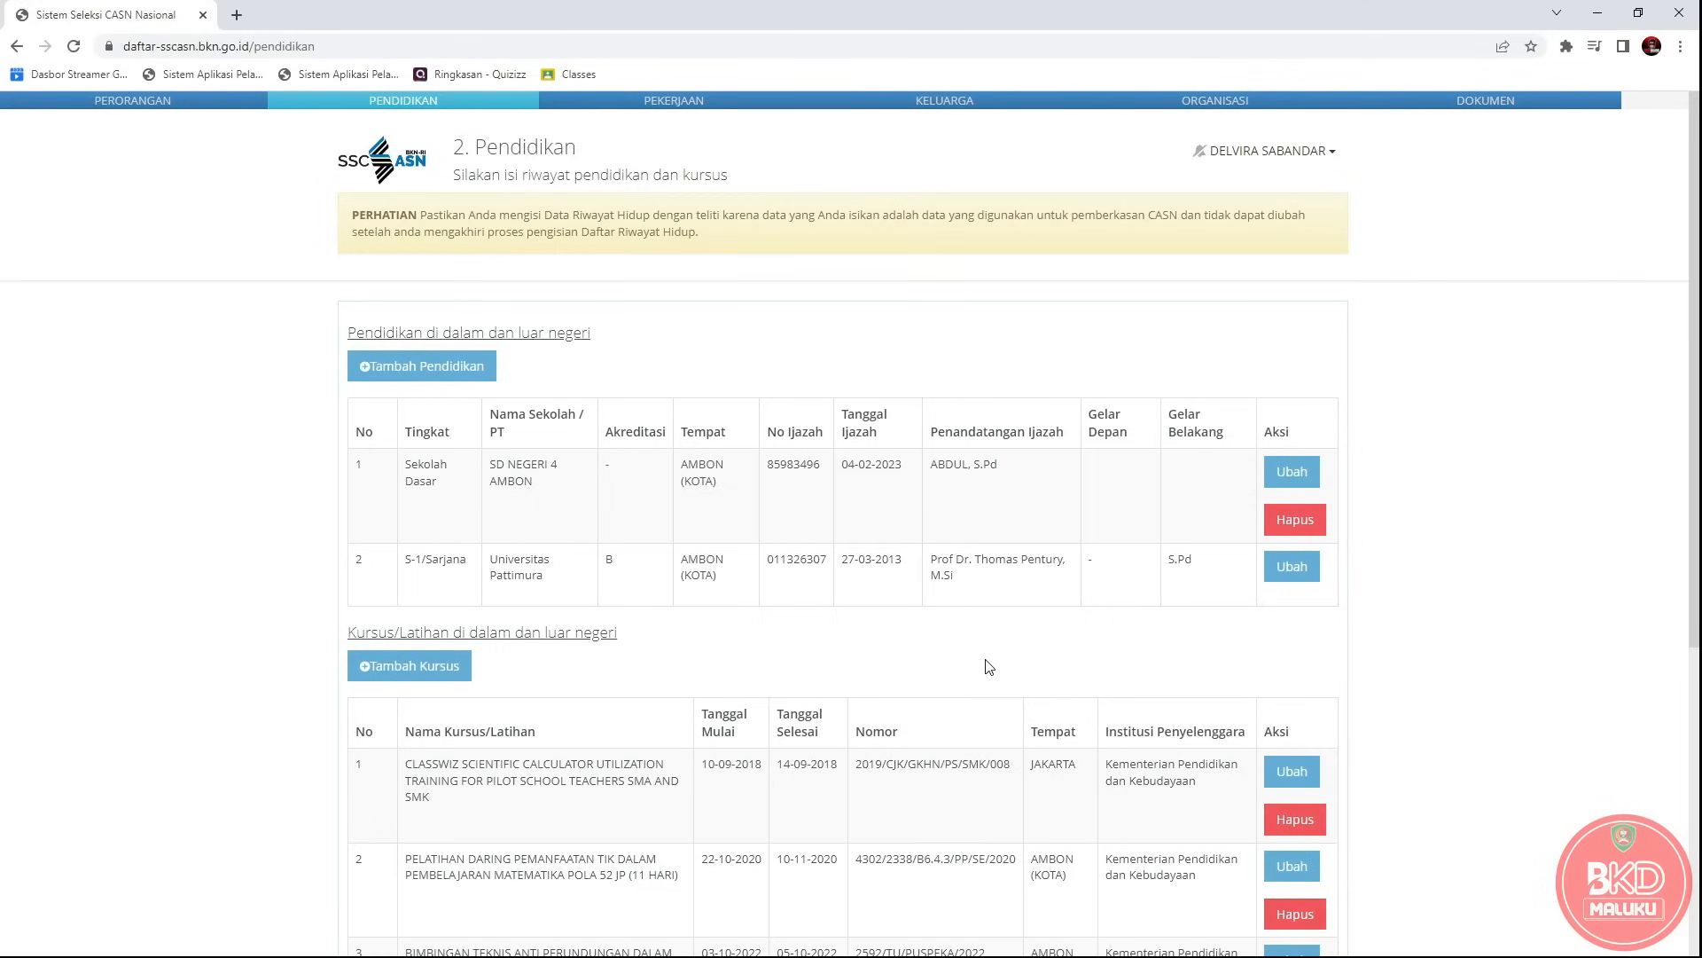
# Start another education entry with level SLTP and Jurusan SMP.
pyautogui.click(438, 378)
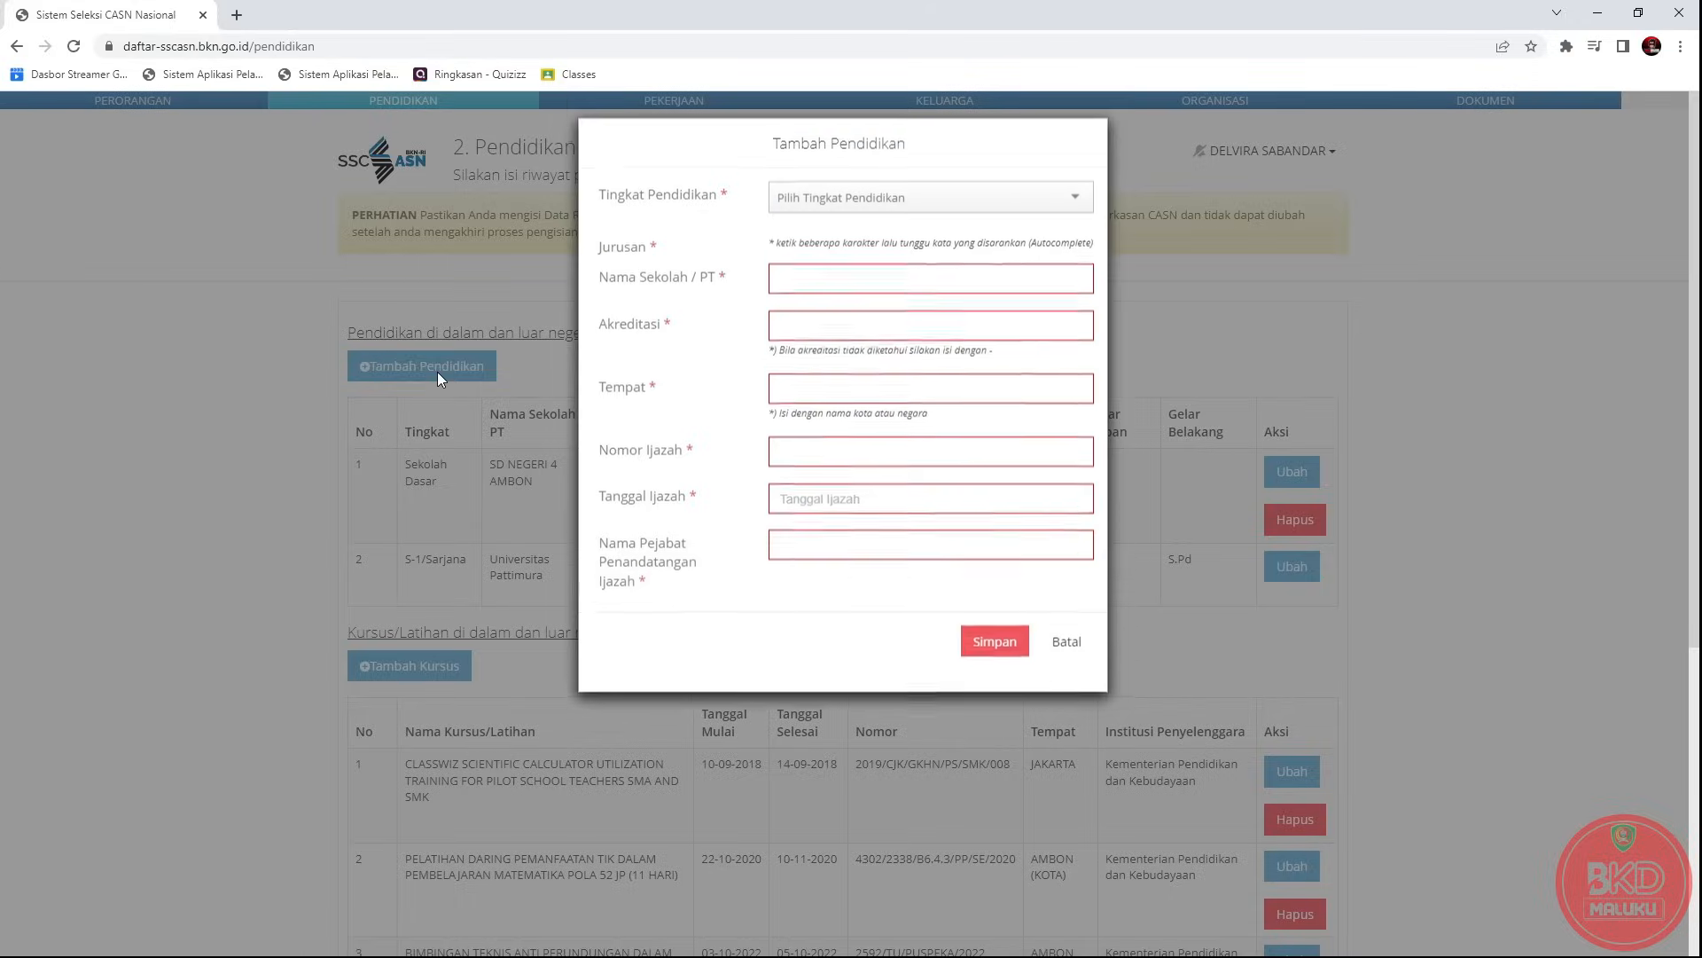
pyautogui.click(857, 205)
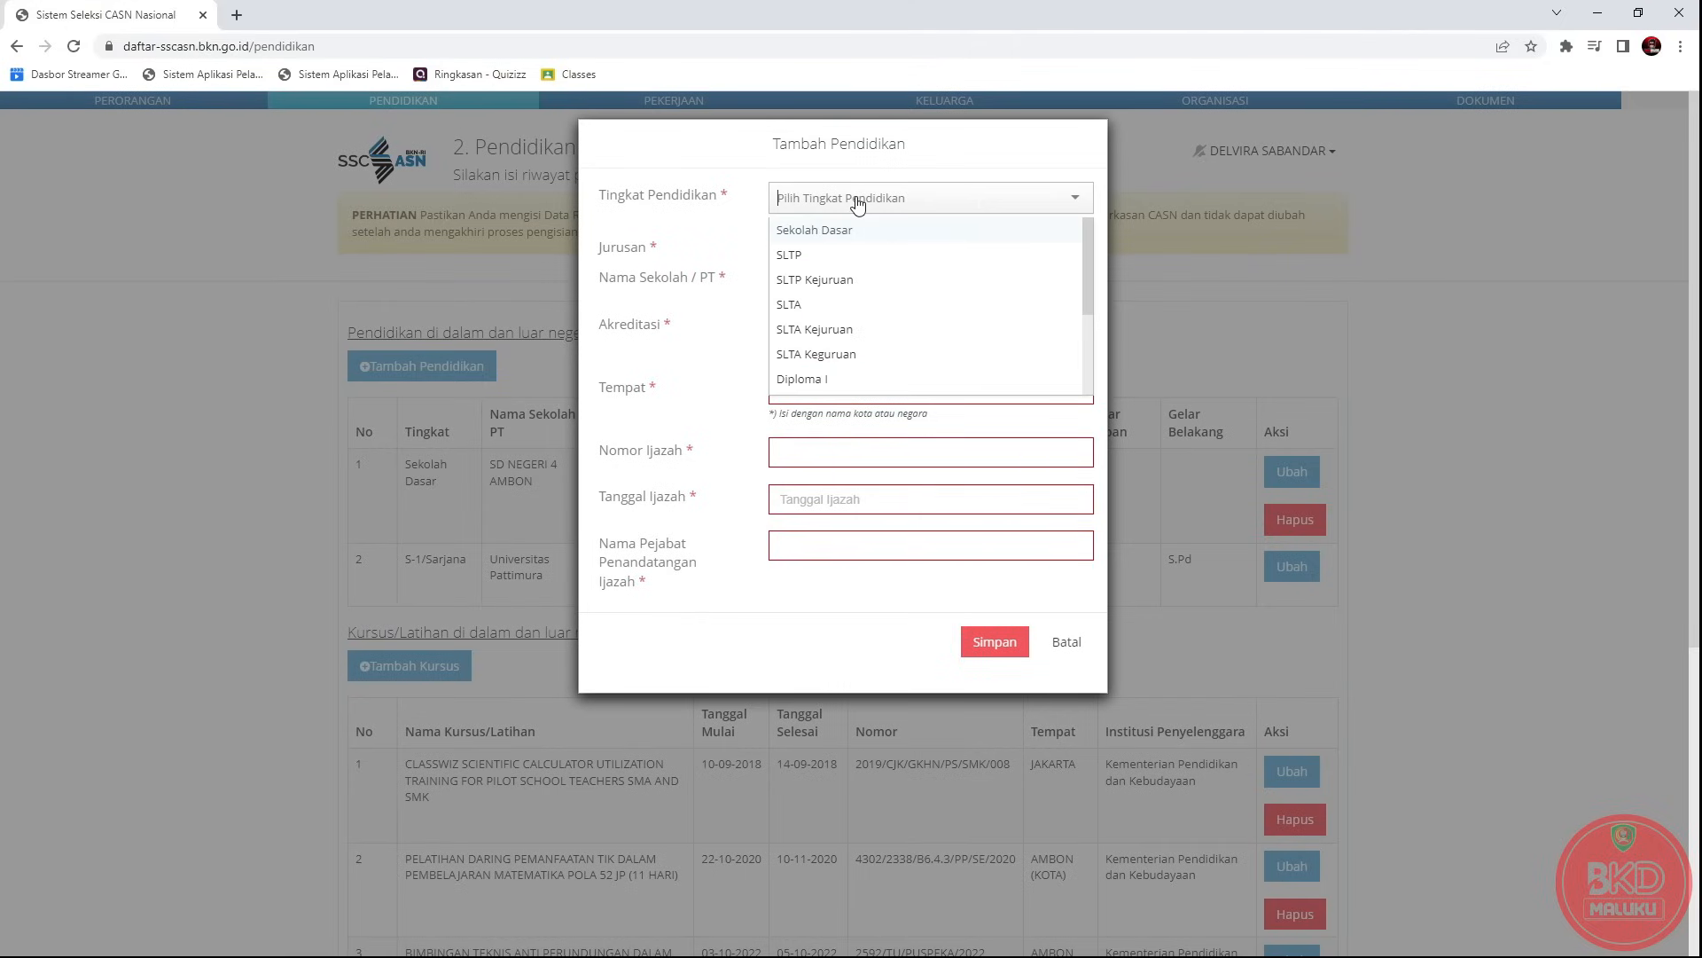
pyautogui.click(818, 257)
pyautogui.click(823, 204)
pyautogui.click(817, 280)
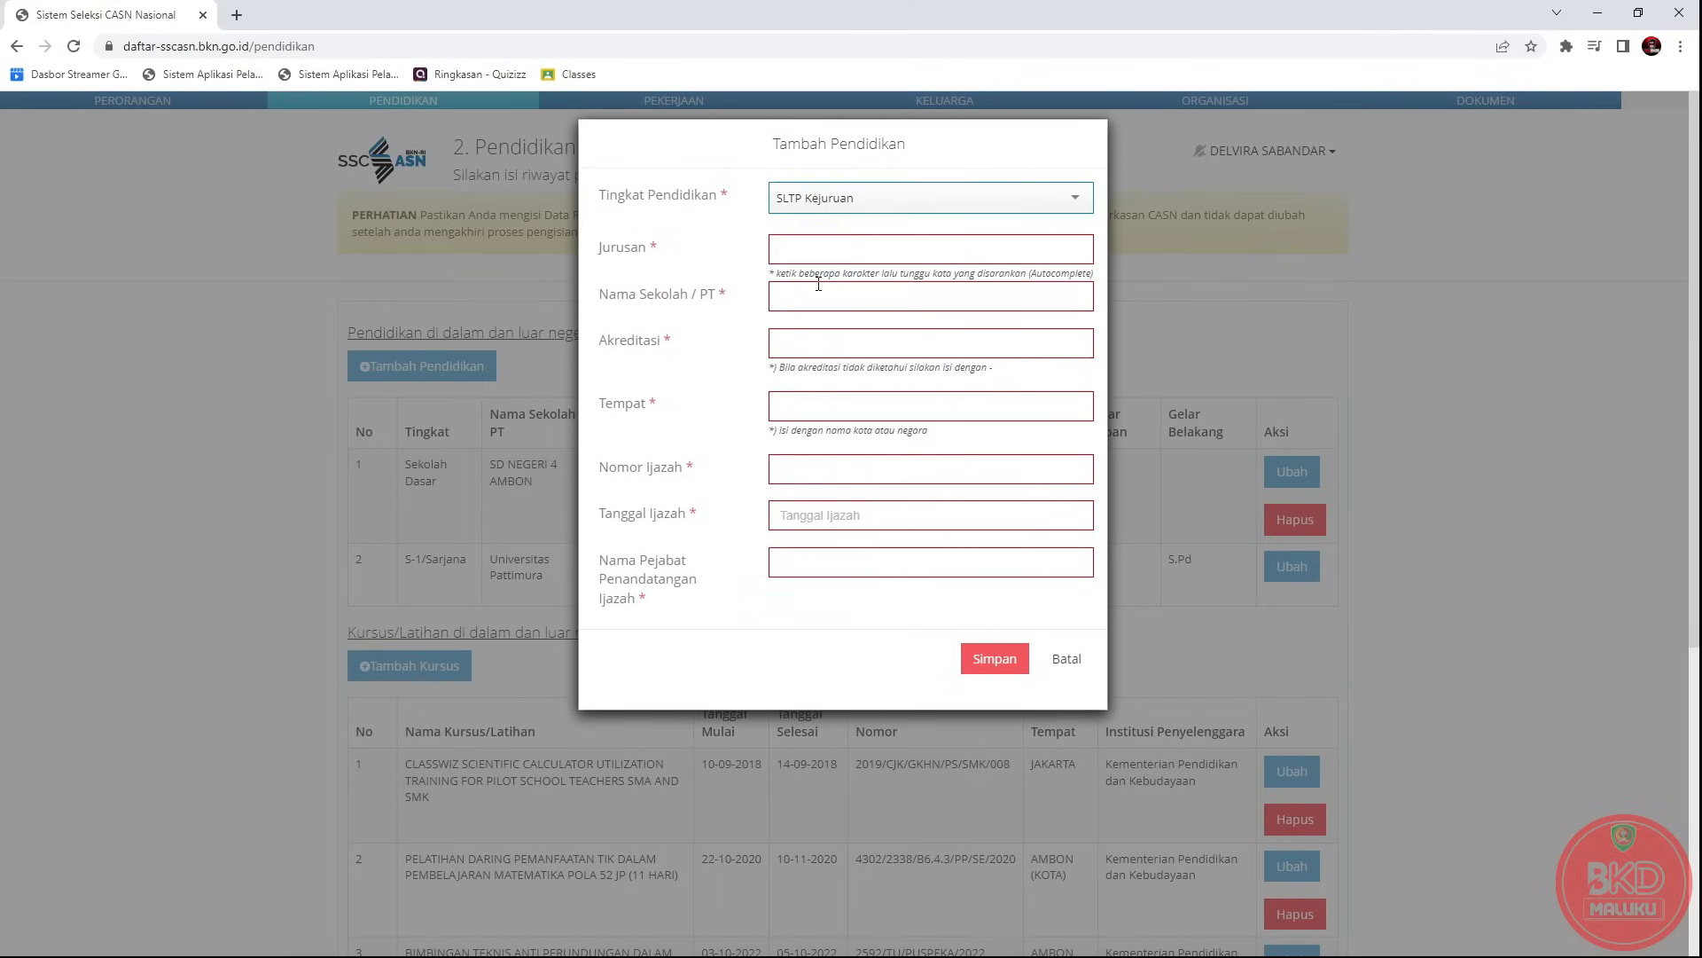
pyautogui.click(826, 199)
pyautogui.click(822, 257)
pyautogui.click(821, 249)
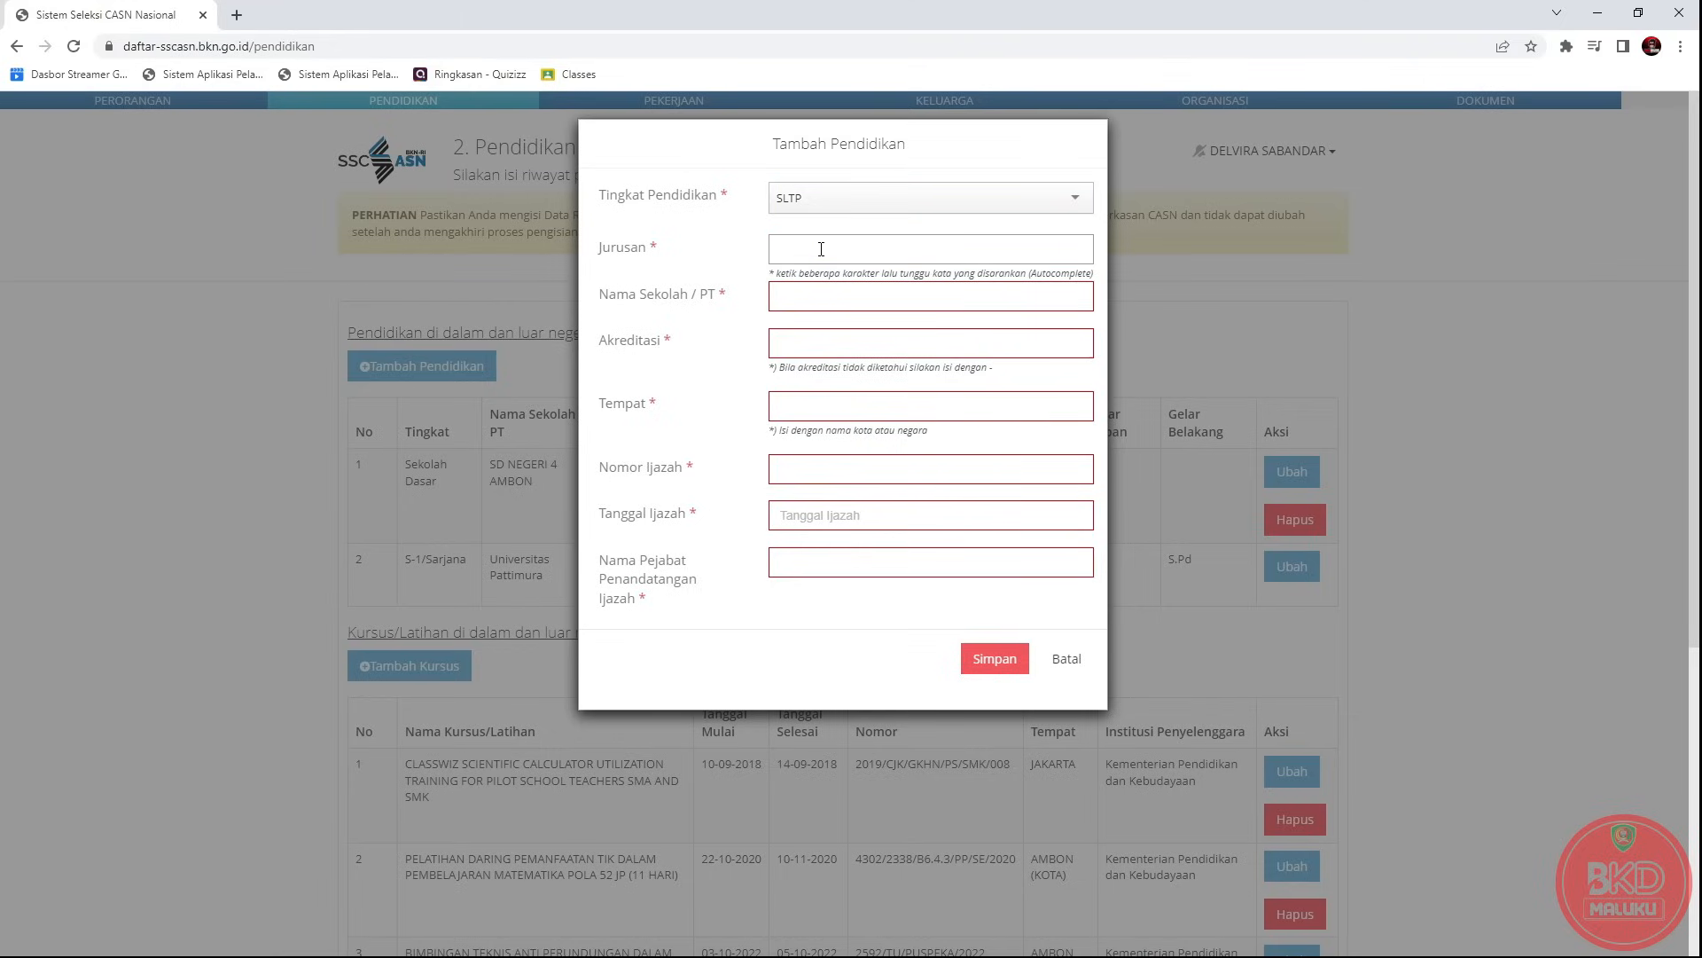
pyautogui.write('SLT')
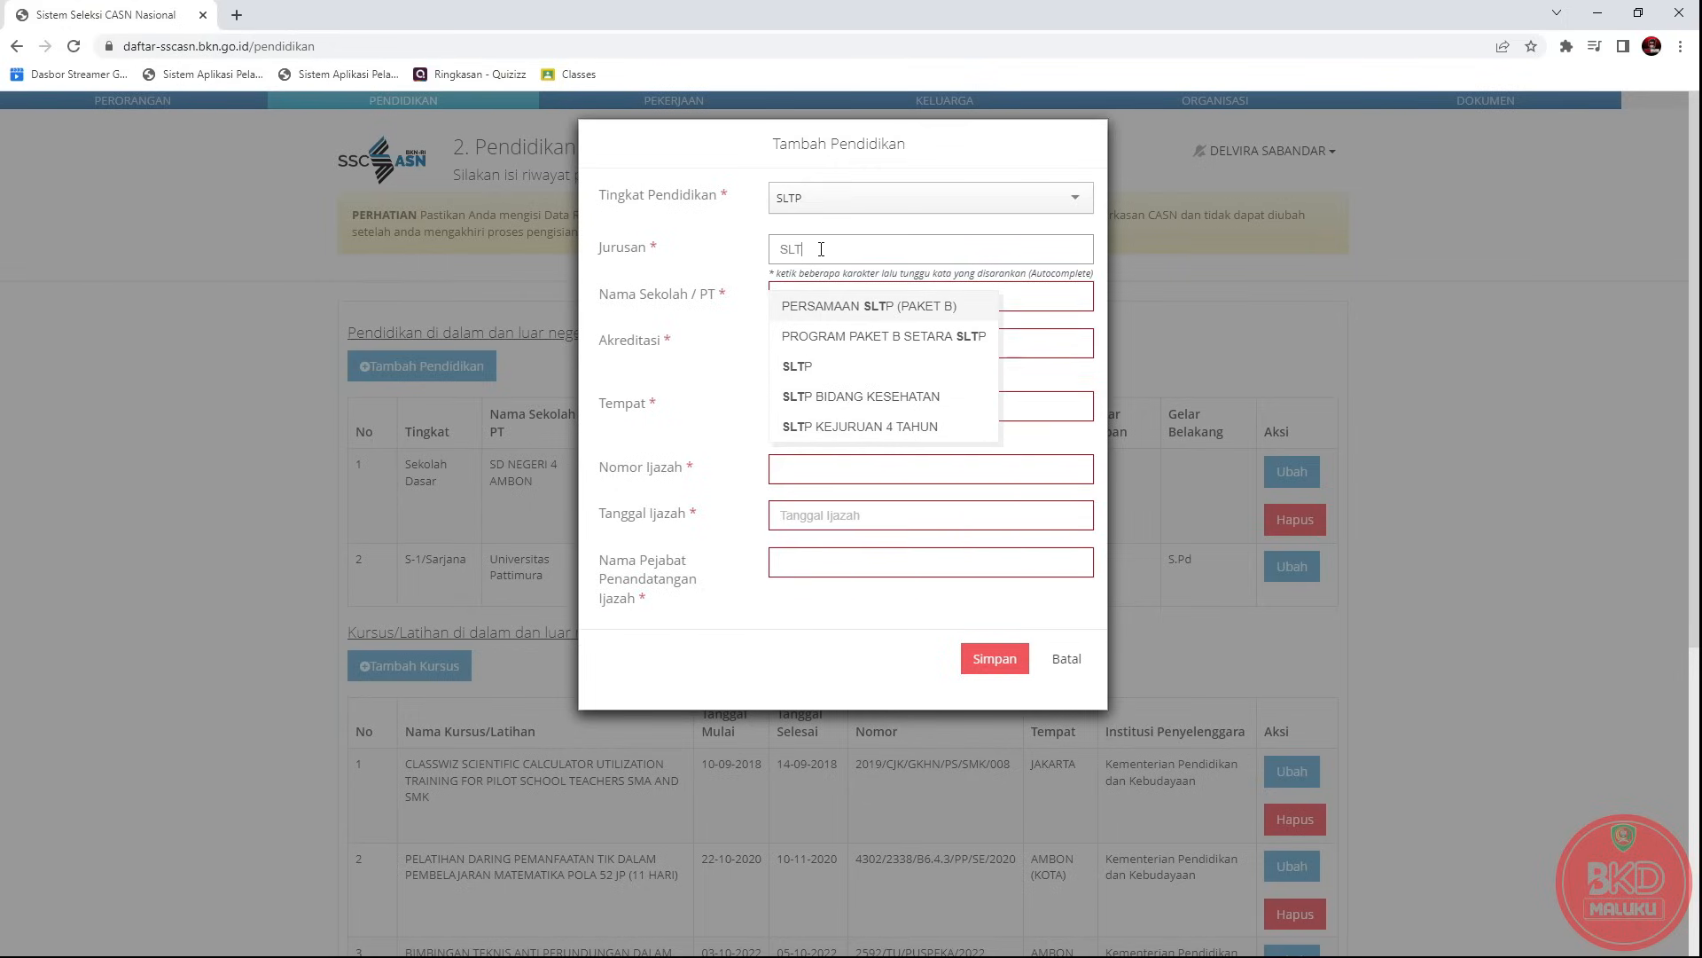
pyautogui.click(807, 380)
pyautogui.moveTo(825, 248); pyautogui.dragTo(741, 254)
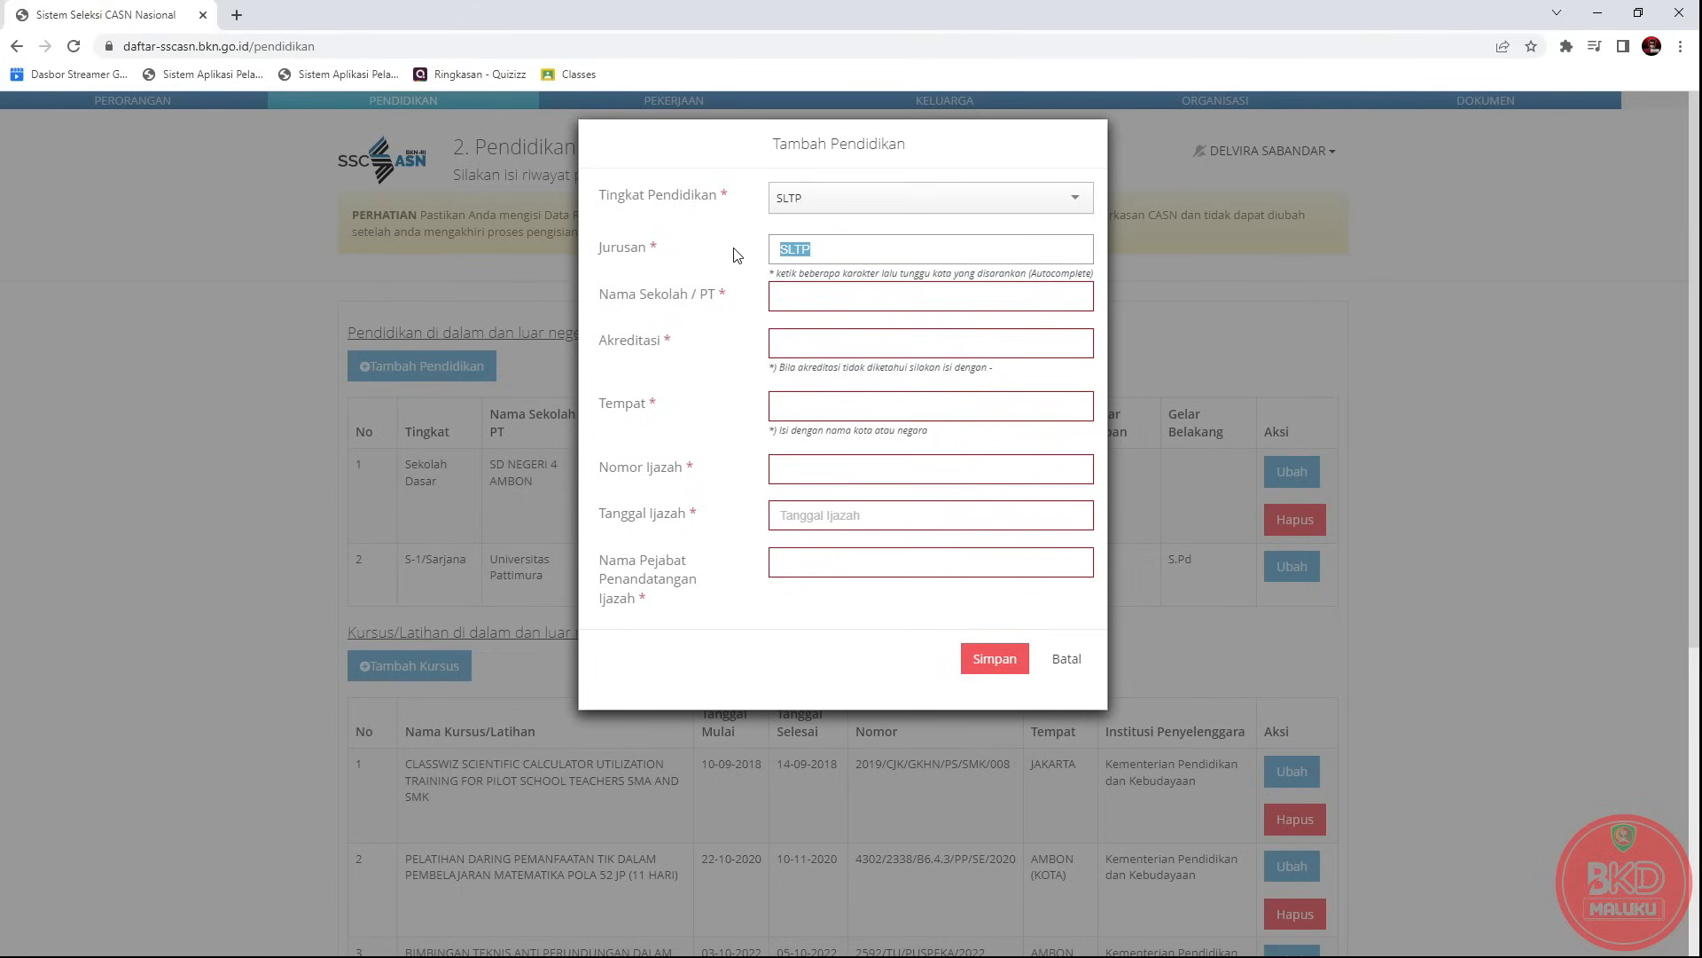
pyautogui.write('SMP')
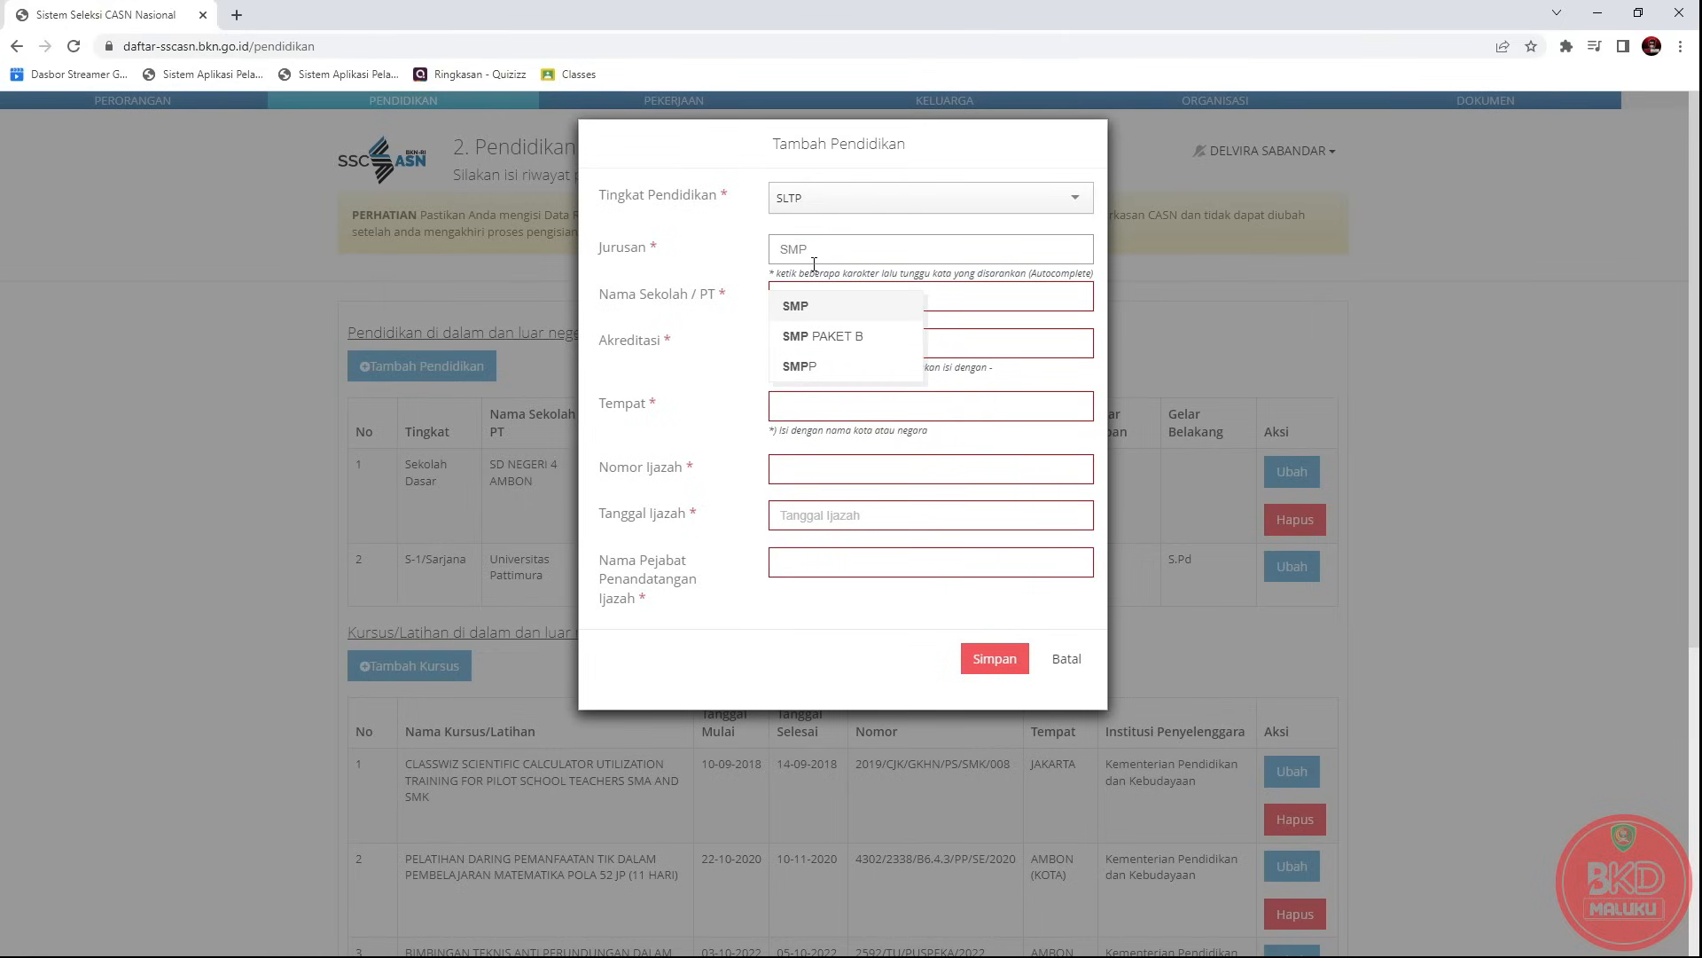
pyautogui.click(809, 305)
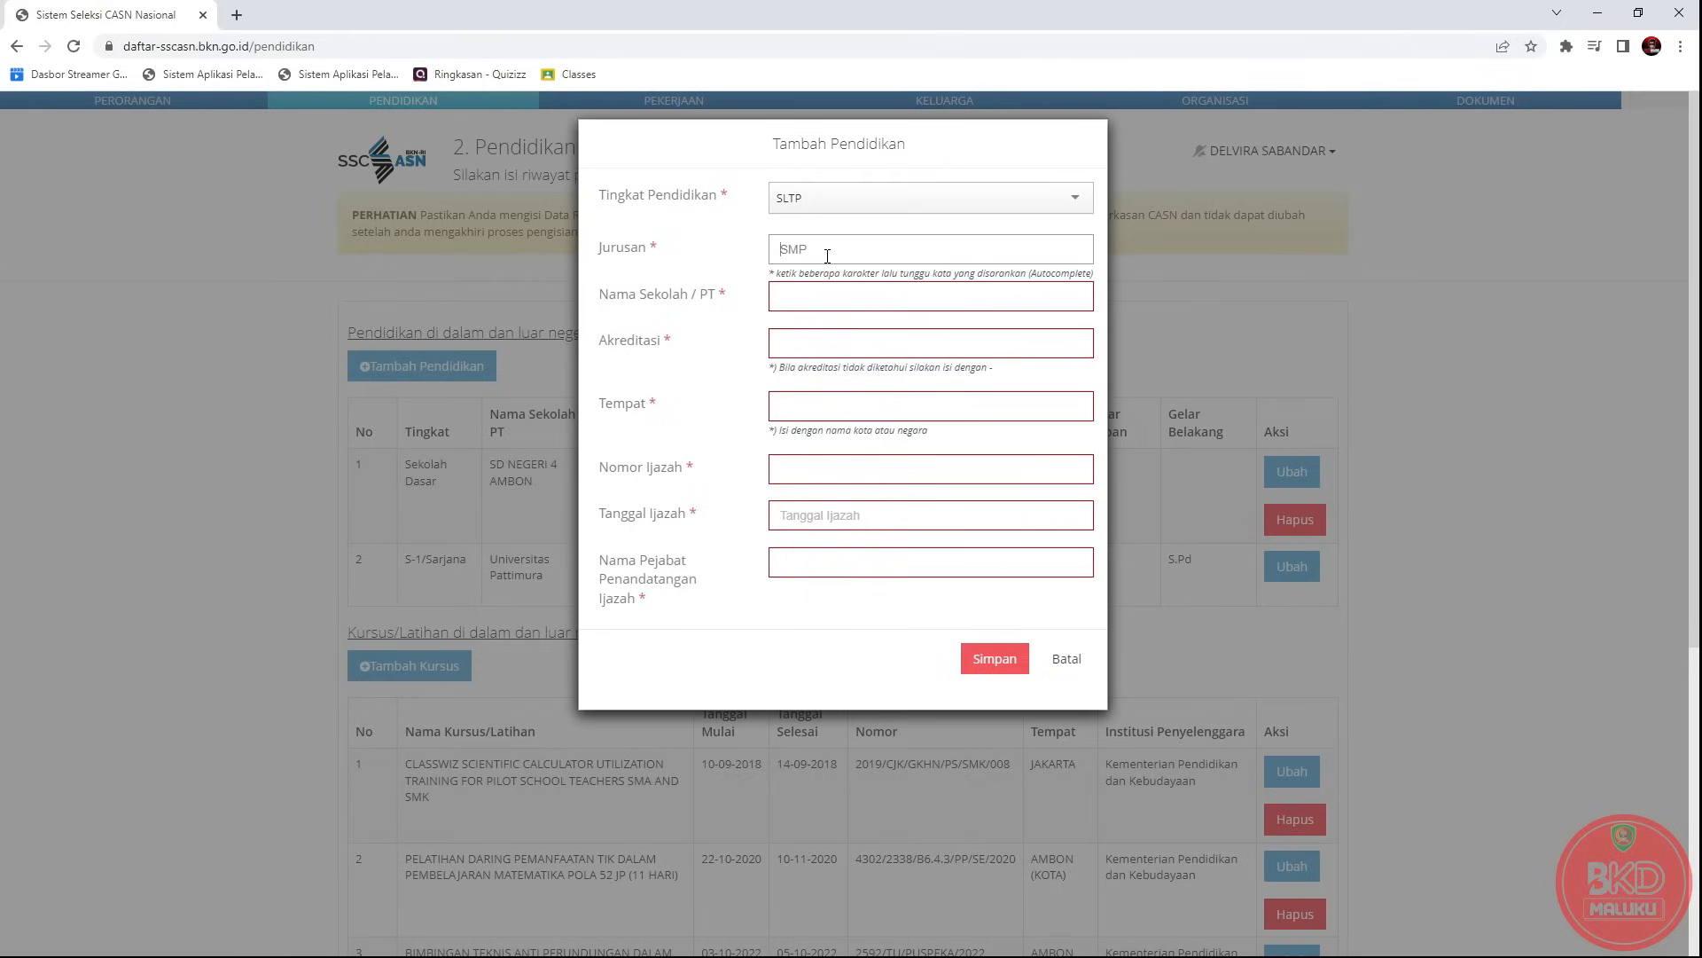
# Enter school SMP 3 AMBON, accreditation, place AMBON (KOTA) and the diploma number.
pyautogui.click(832, 301)
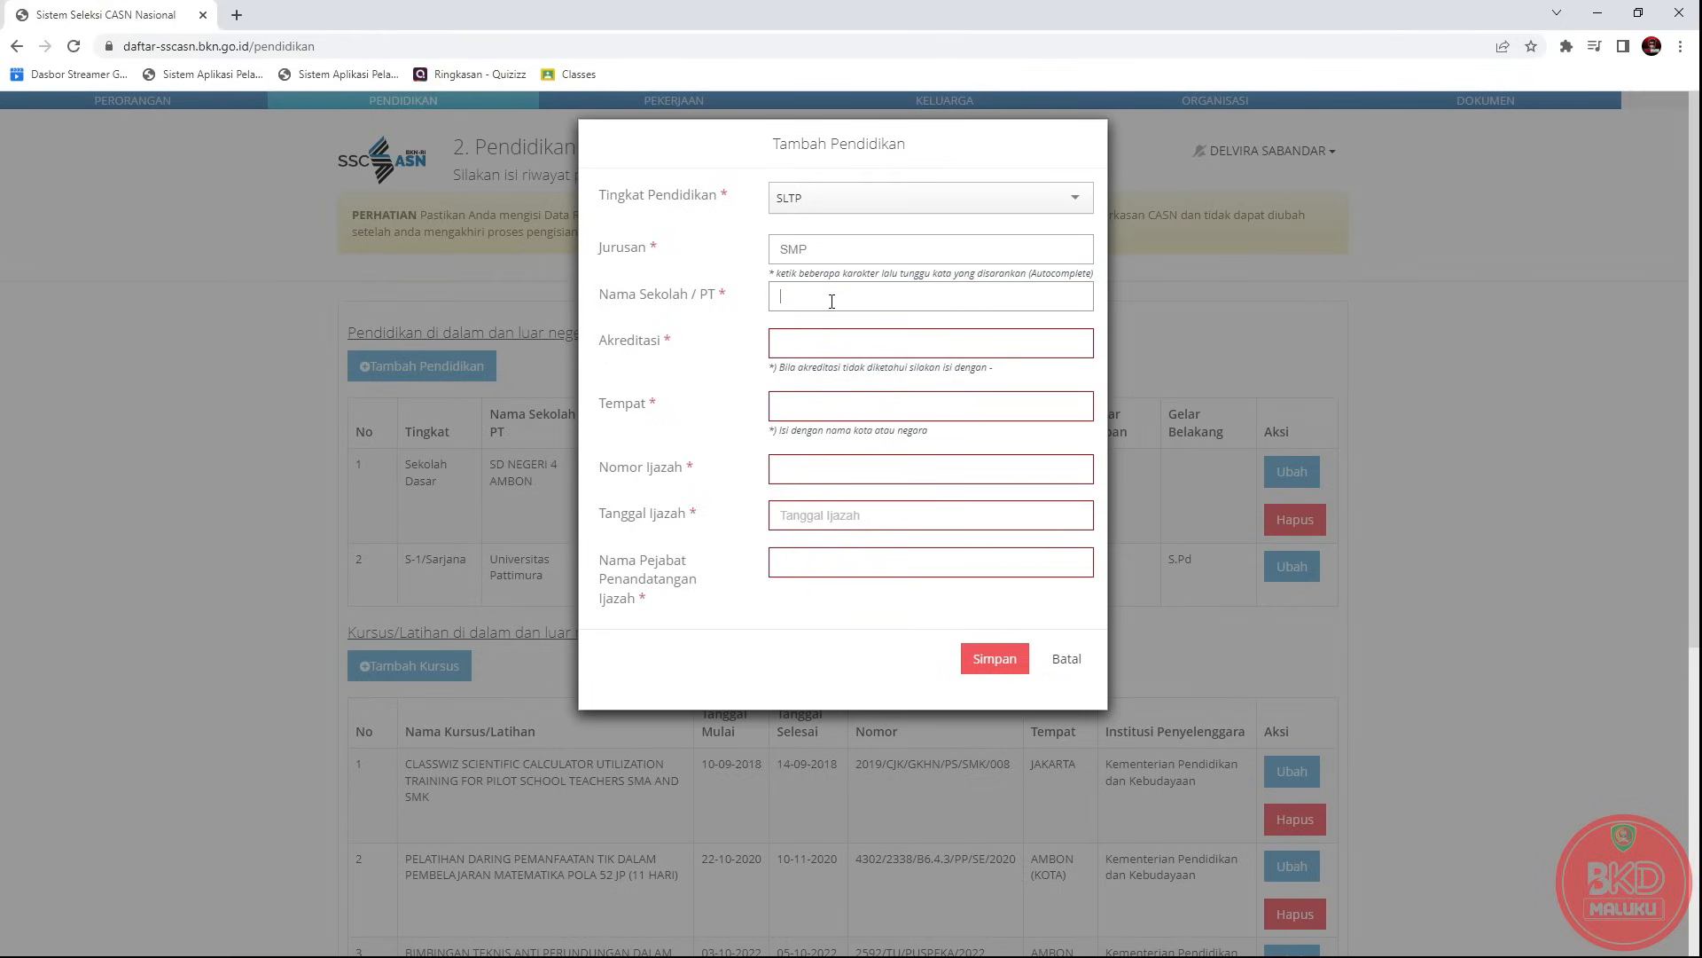
pyautogui.write('SMP 3 AMBON')
pyautogui.click(840, 341)
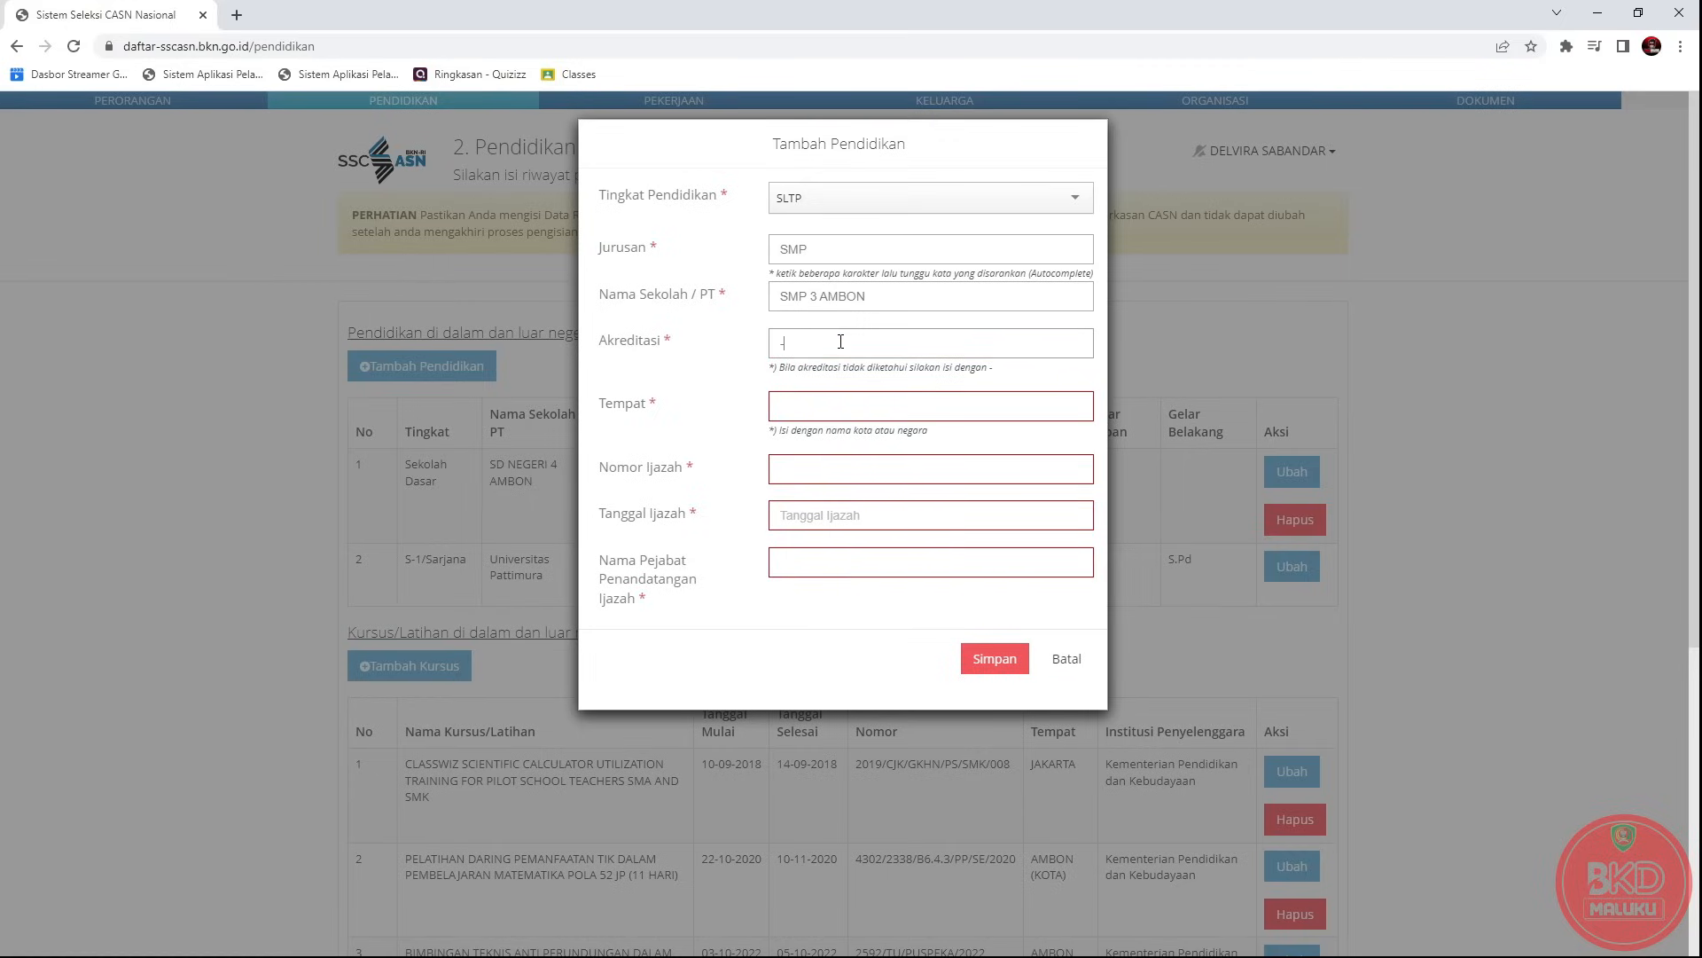
pyautogui.click(829, 404)
pyautogui.write('AMBON')
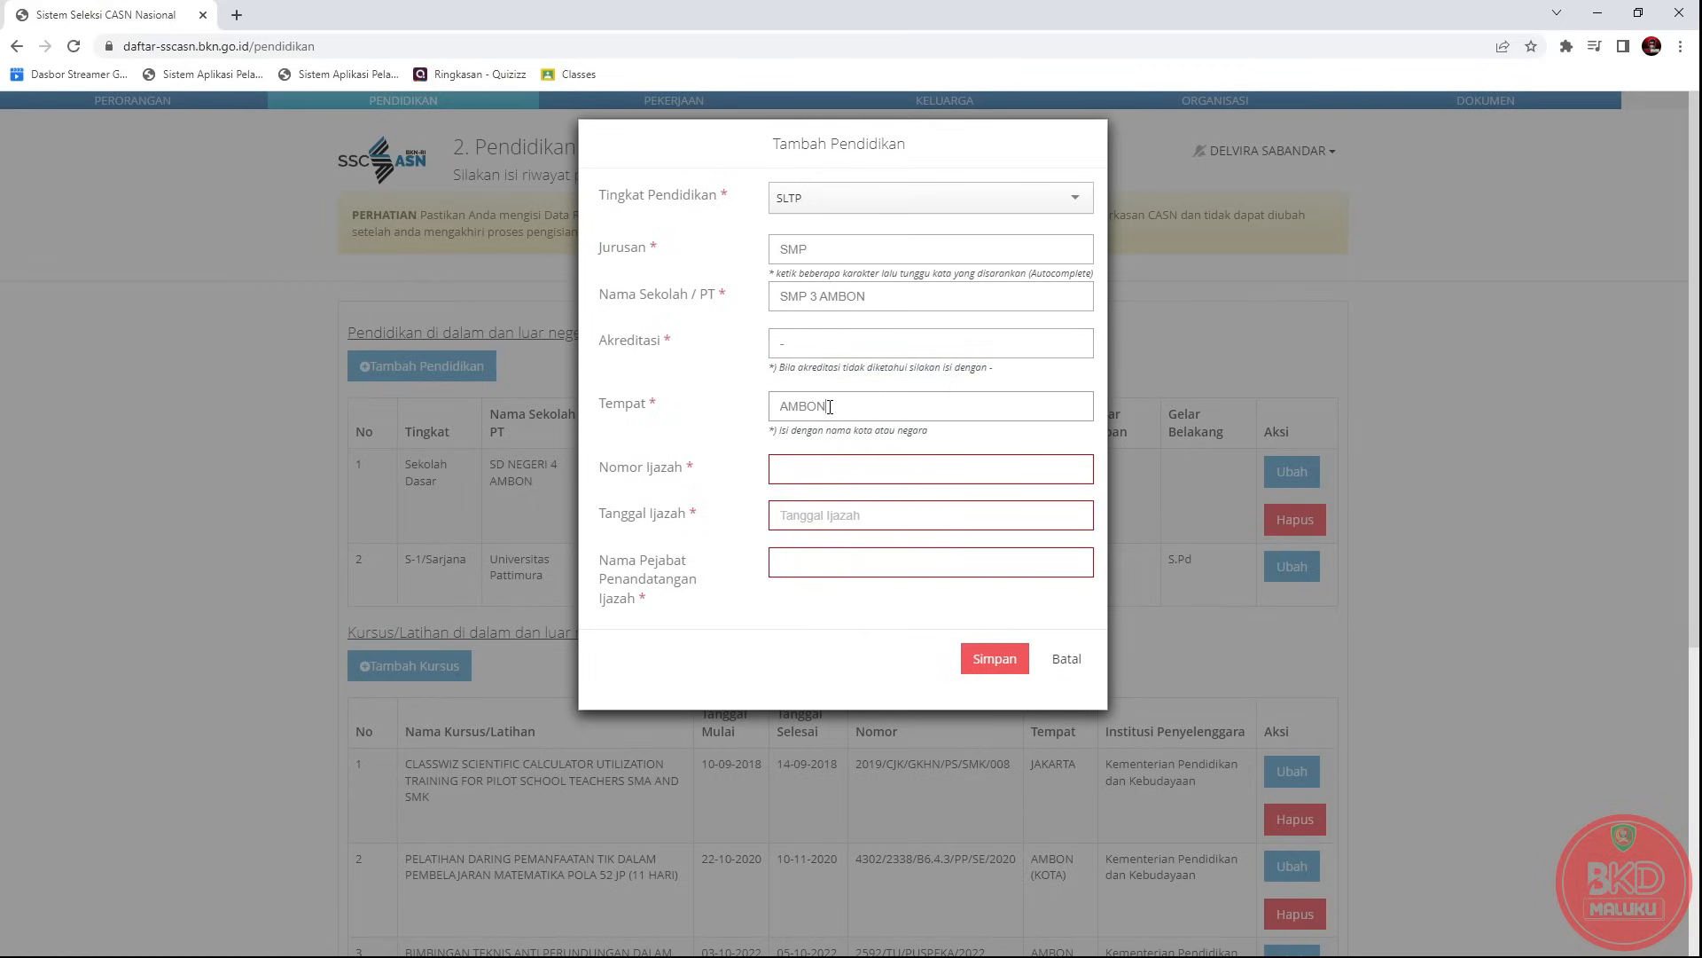
pyautogui.click(830, 448)
pyautogui.click(817, 470)
pyautogui.write('DFGHDF')
# Set the diploma date to 08-02-2023, add the signing official's name, and save.
pyautogui.click(830, 522)
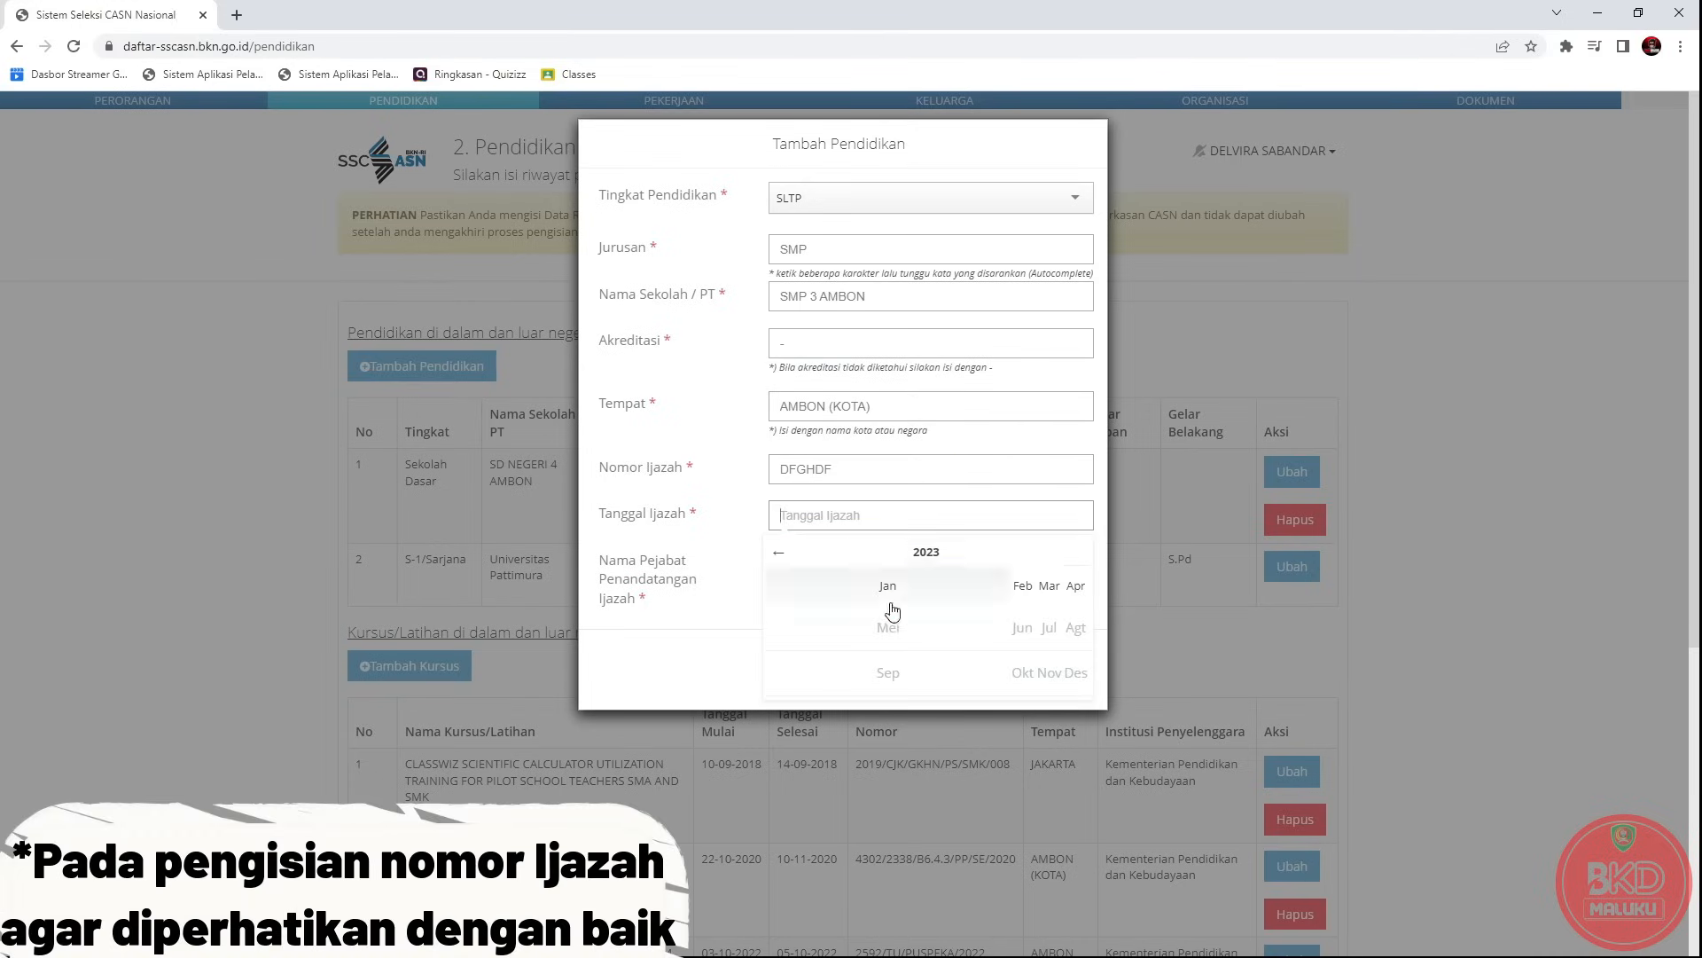
pyautogui.click(1017, 592)
pyautogui.click(833, 622)
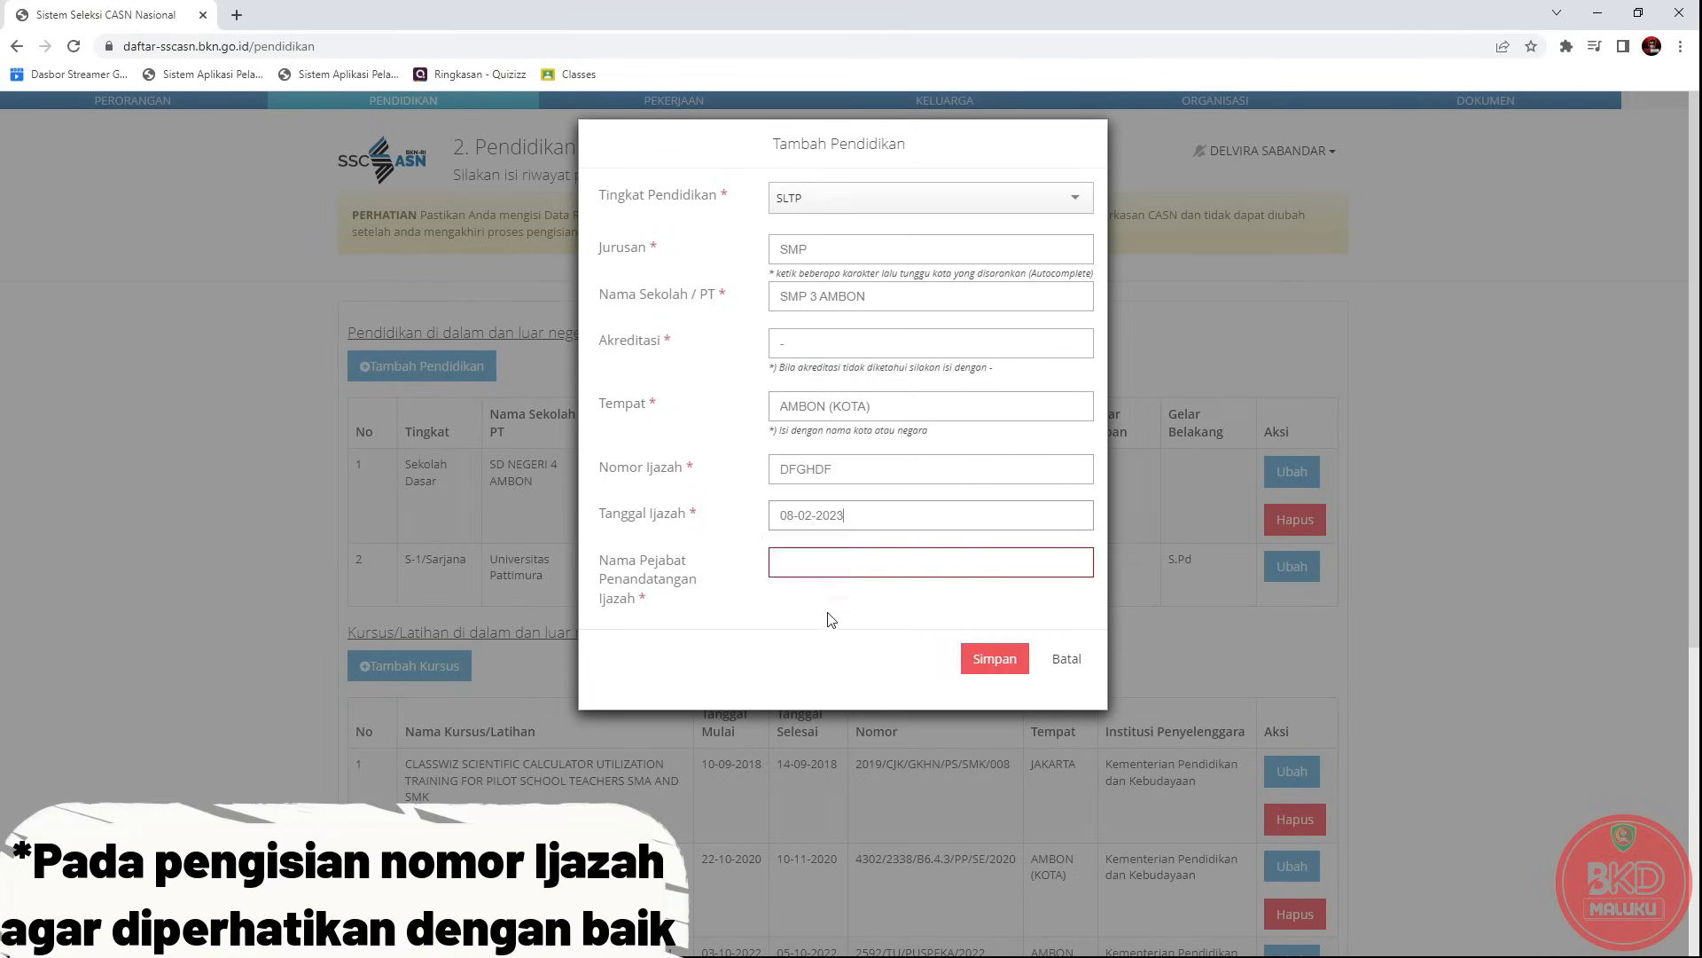
pyautogui.click(810, 564)
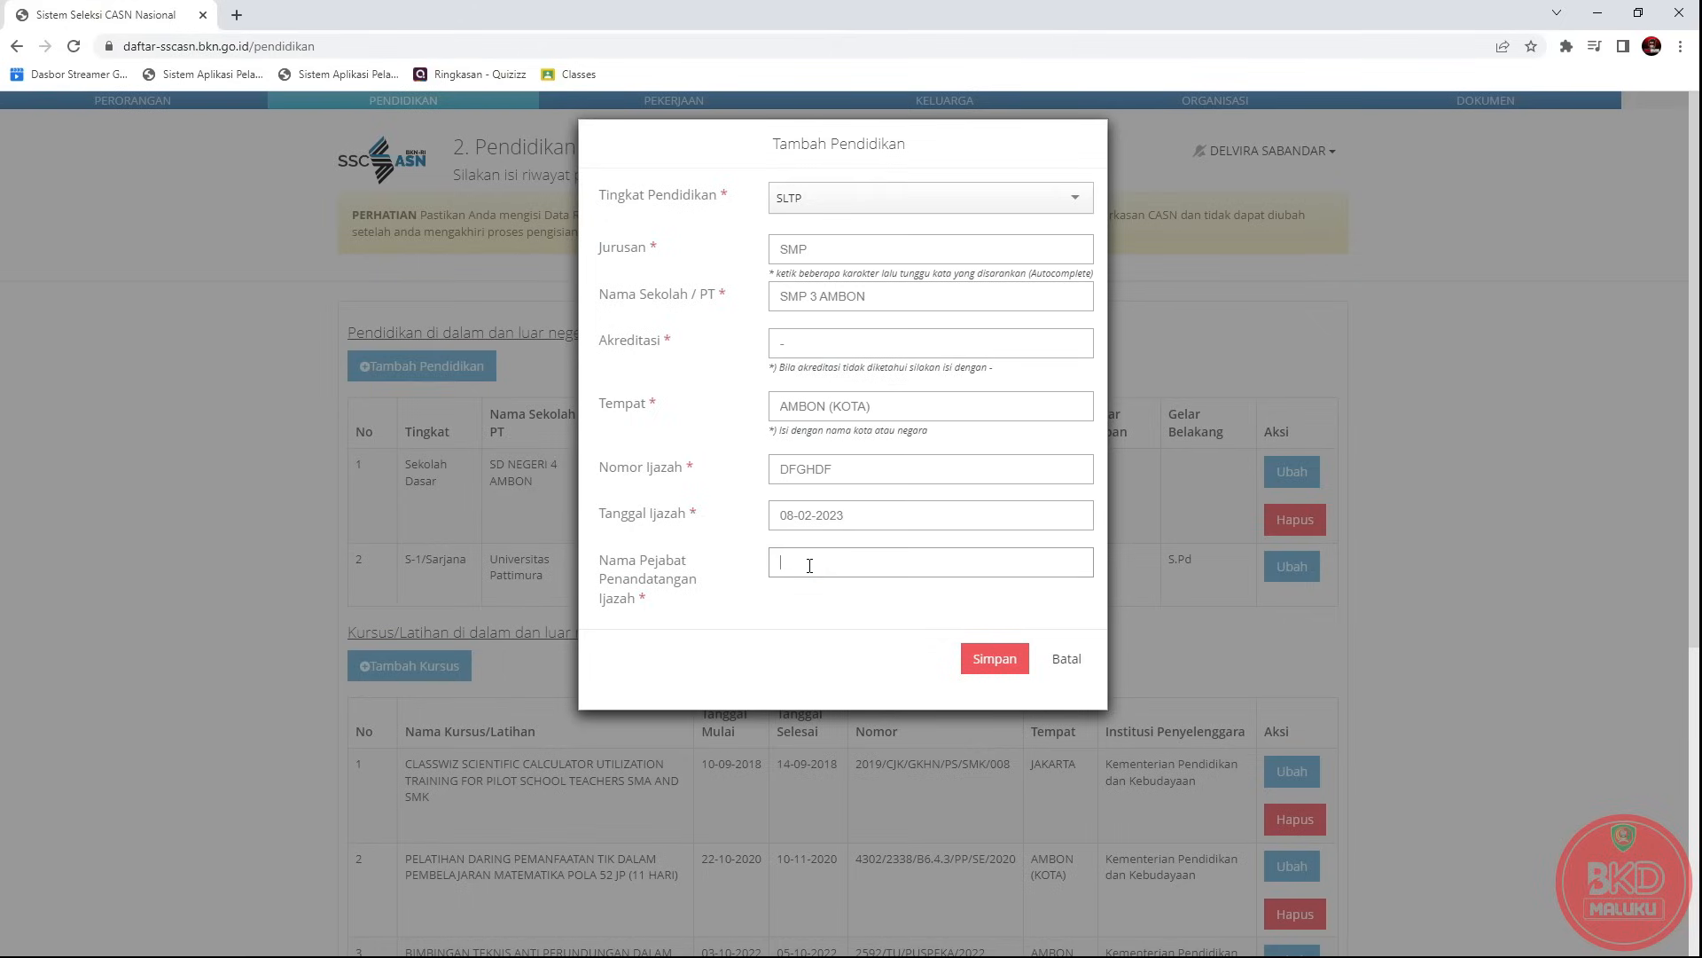
pyautogui.write('IQBAL, S.Pd')
pyautogui.click(993, 657)
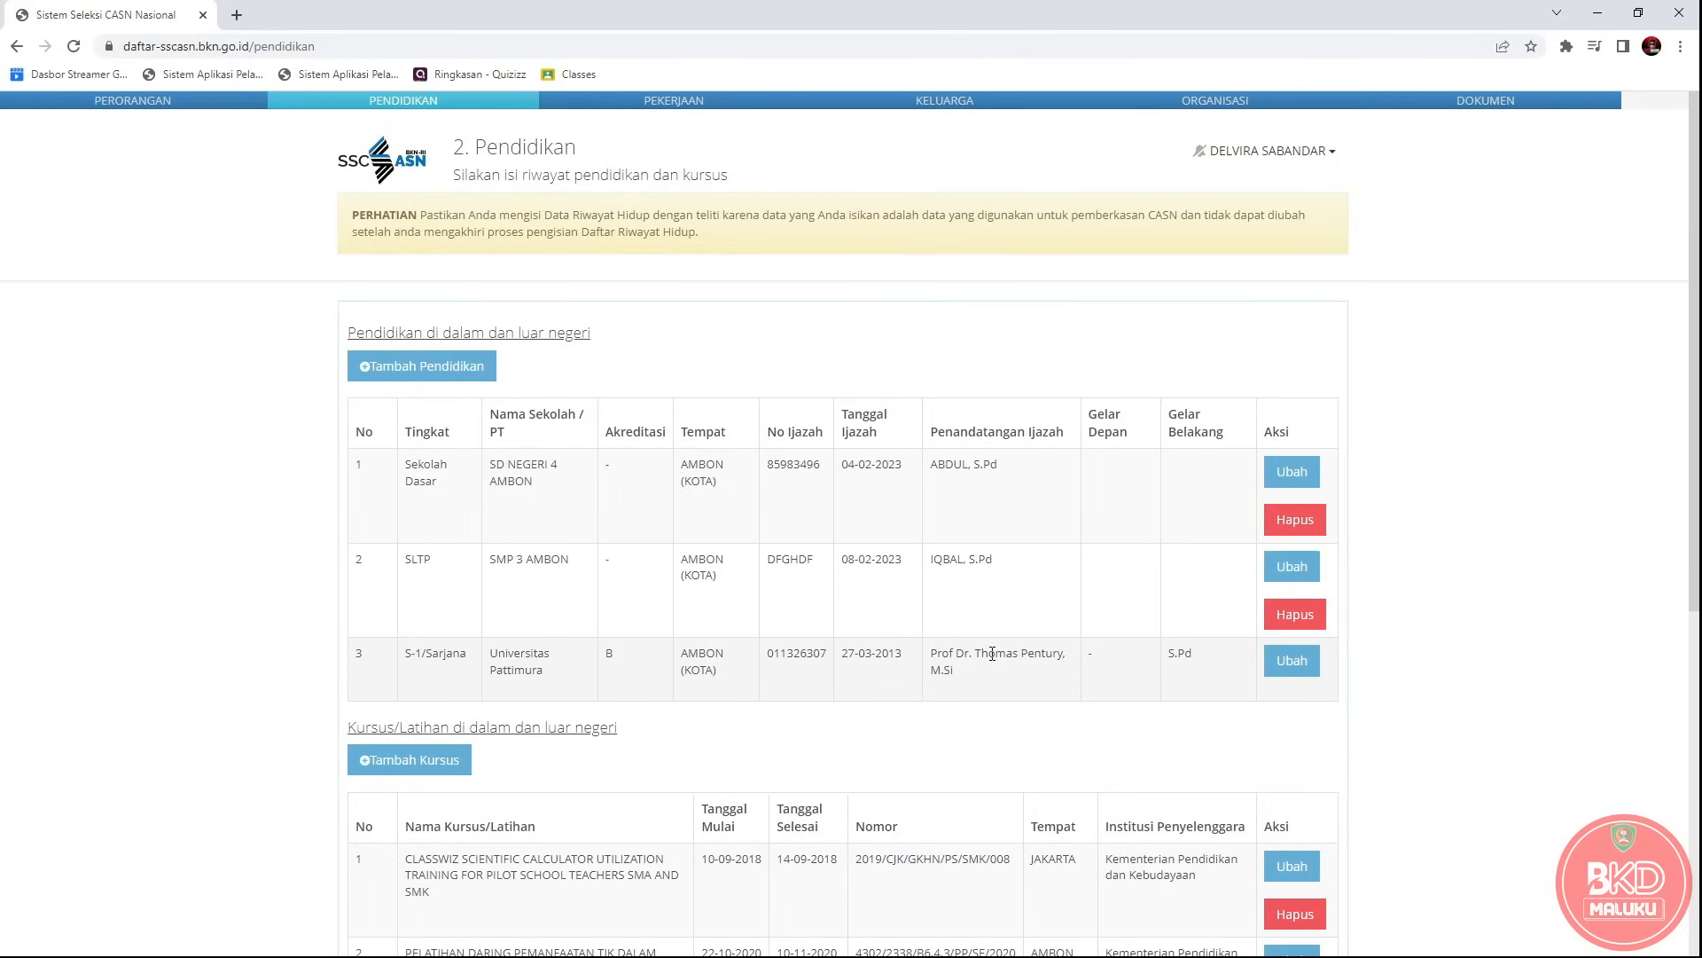
# Start a new education entry with level SLTA, after briefly trying SLTA Kejuruan.
pyautogui.click(436, 371)
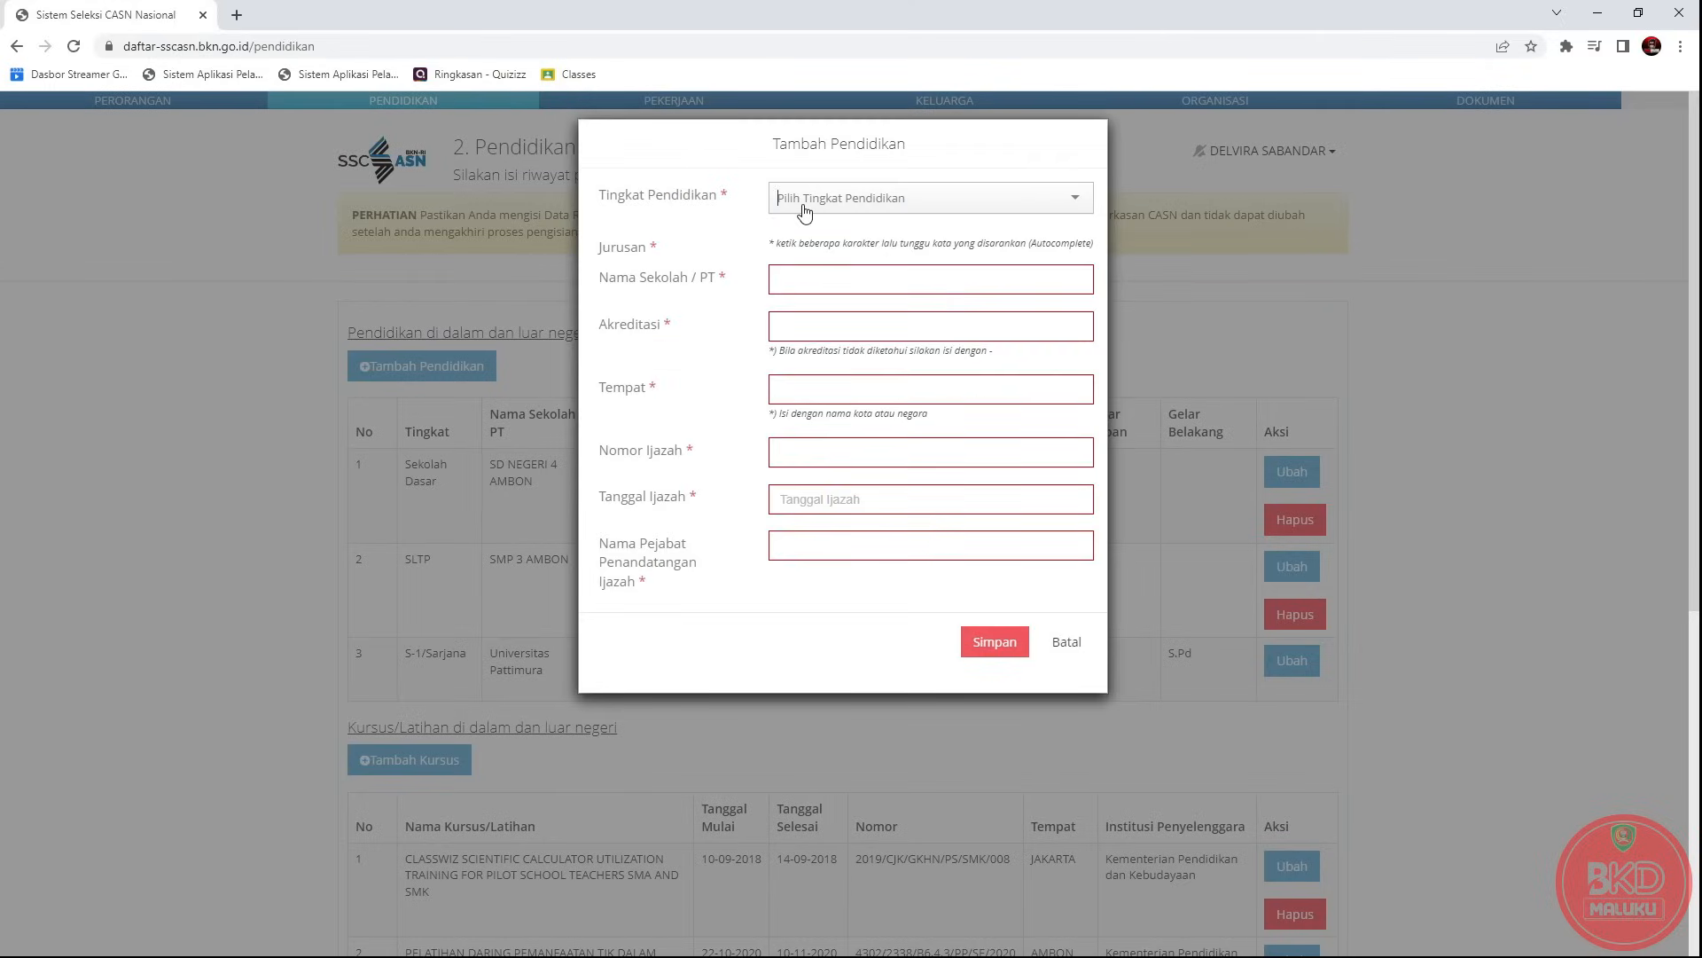
pyautogui.click(805, 209)
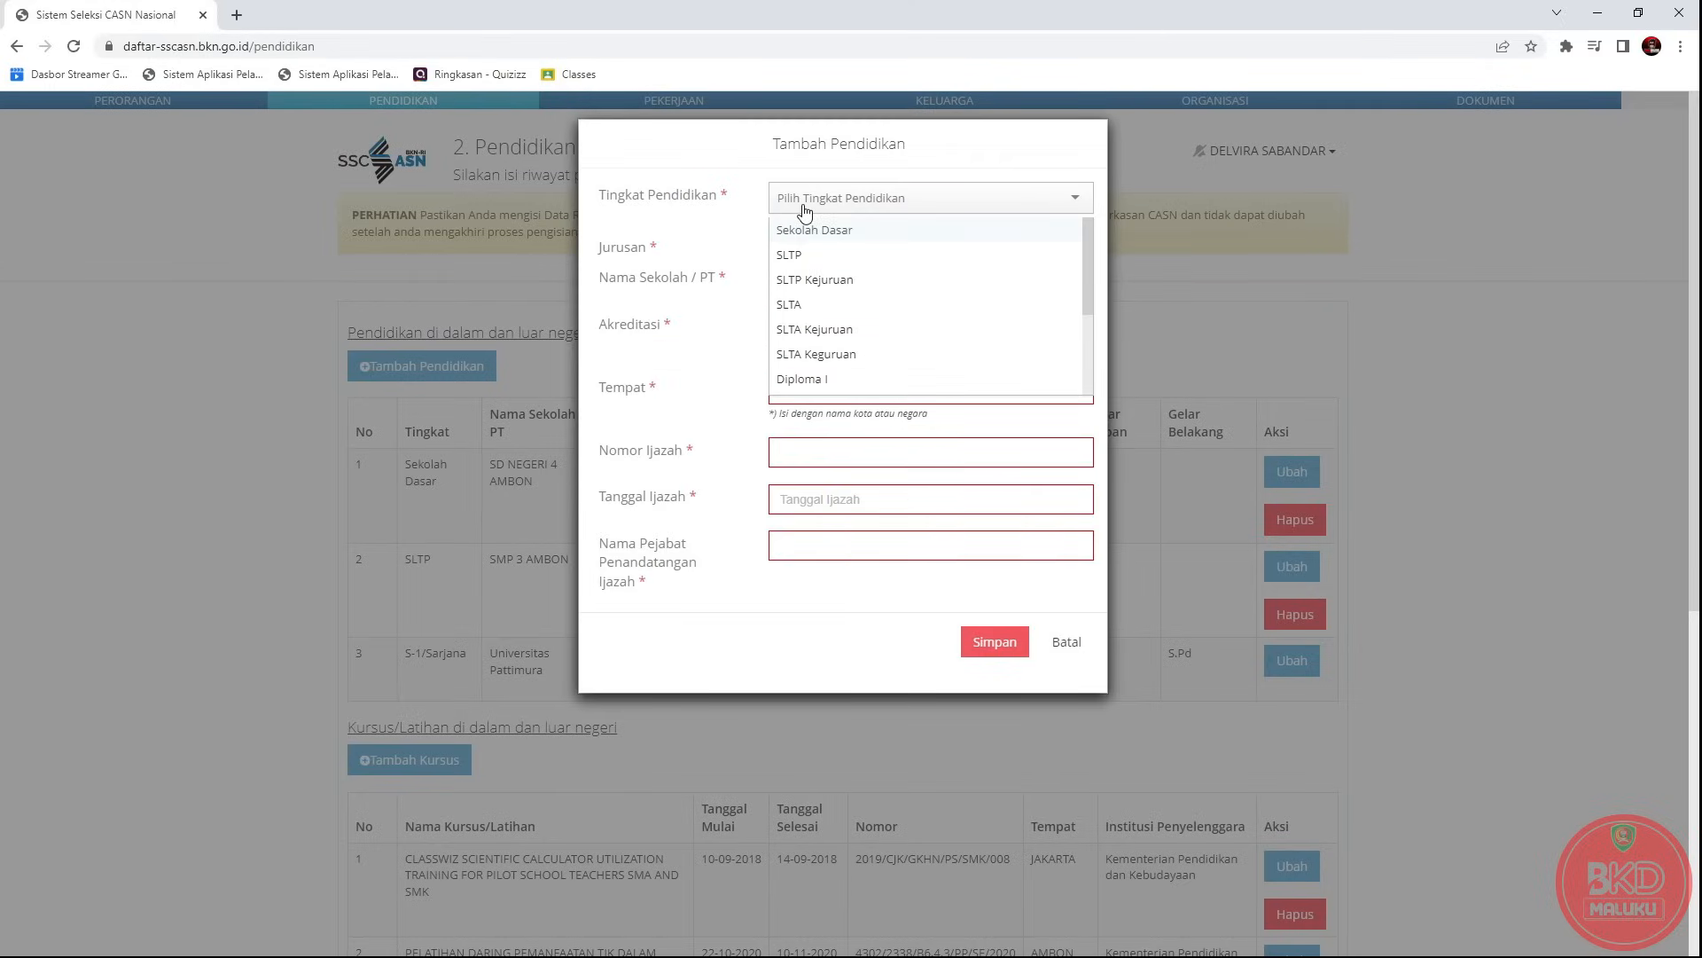
pyautogui.click(808, 306)
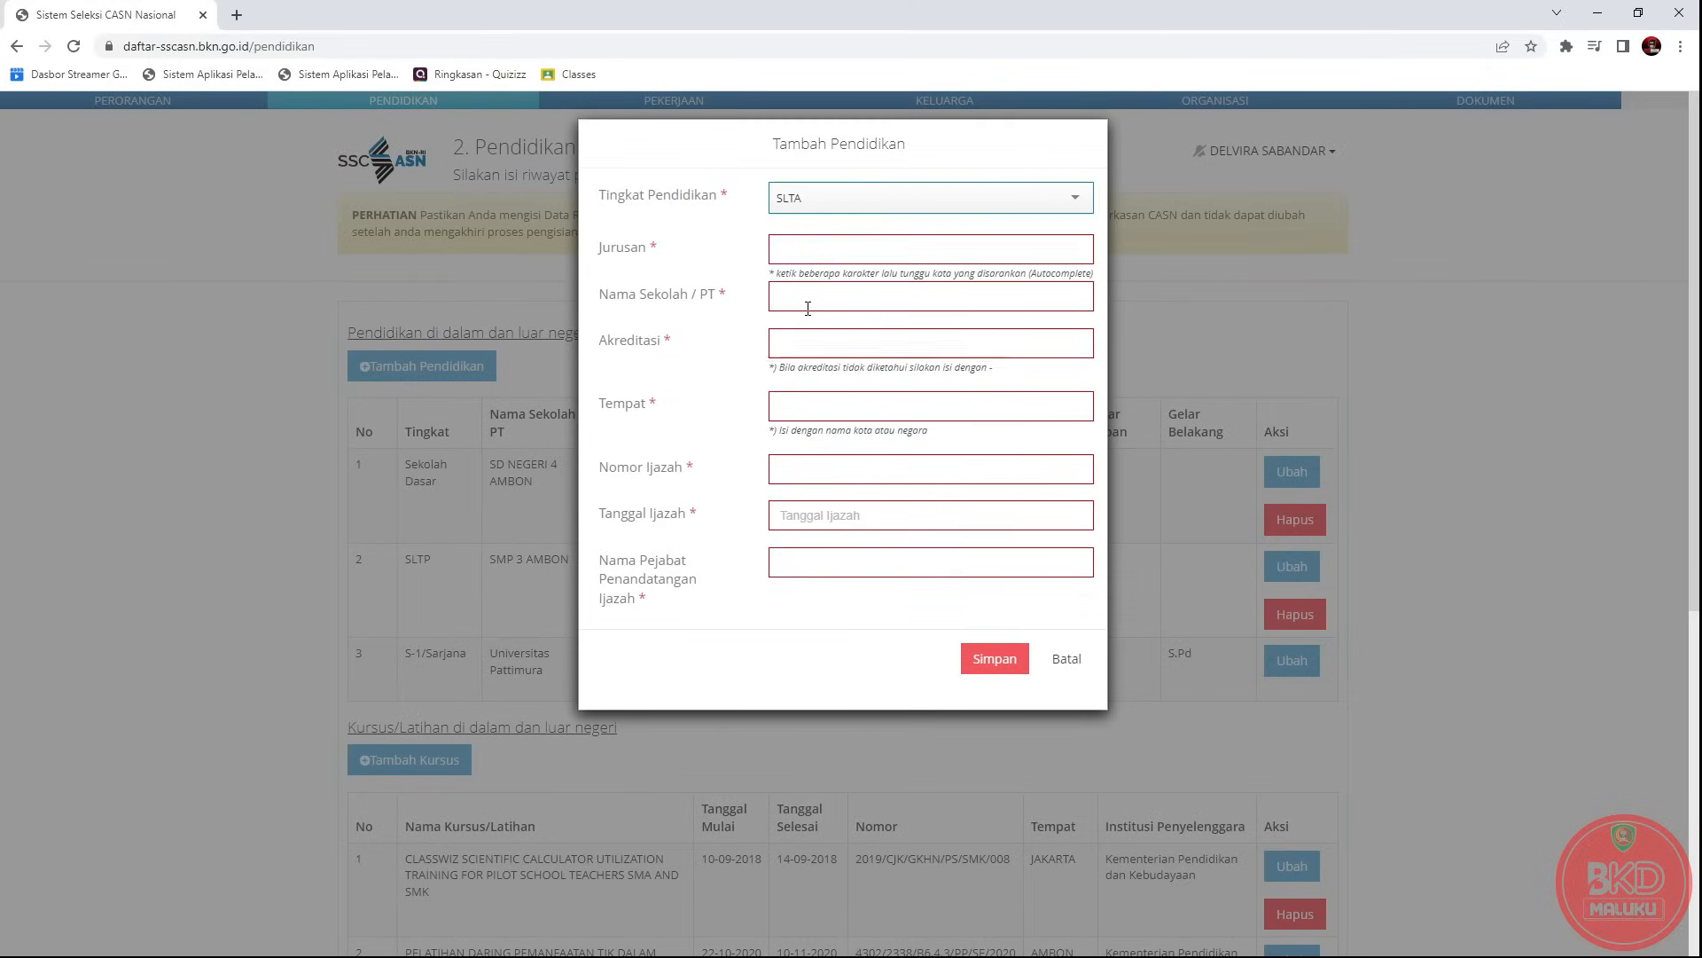
pyautogui.click(851, 202)
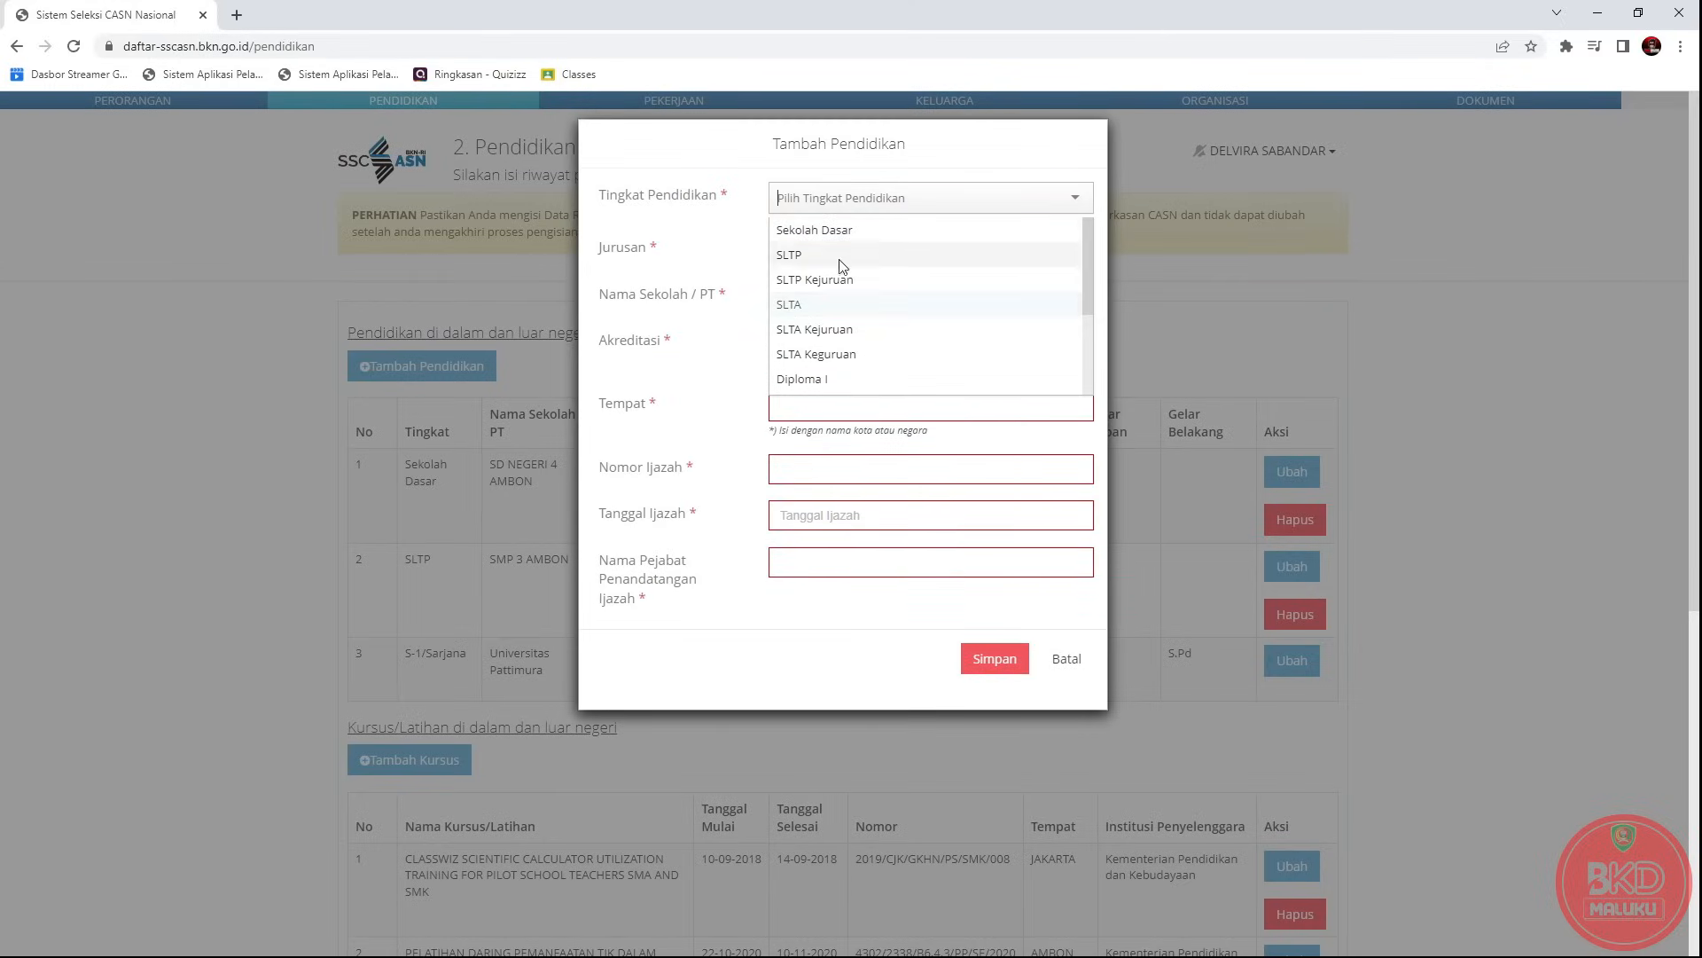
pyautogui.click(817, 330)
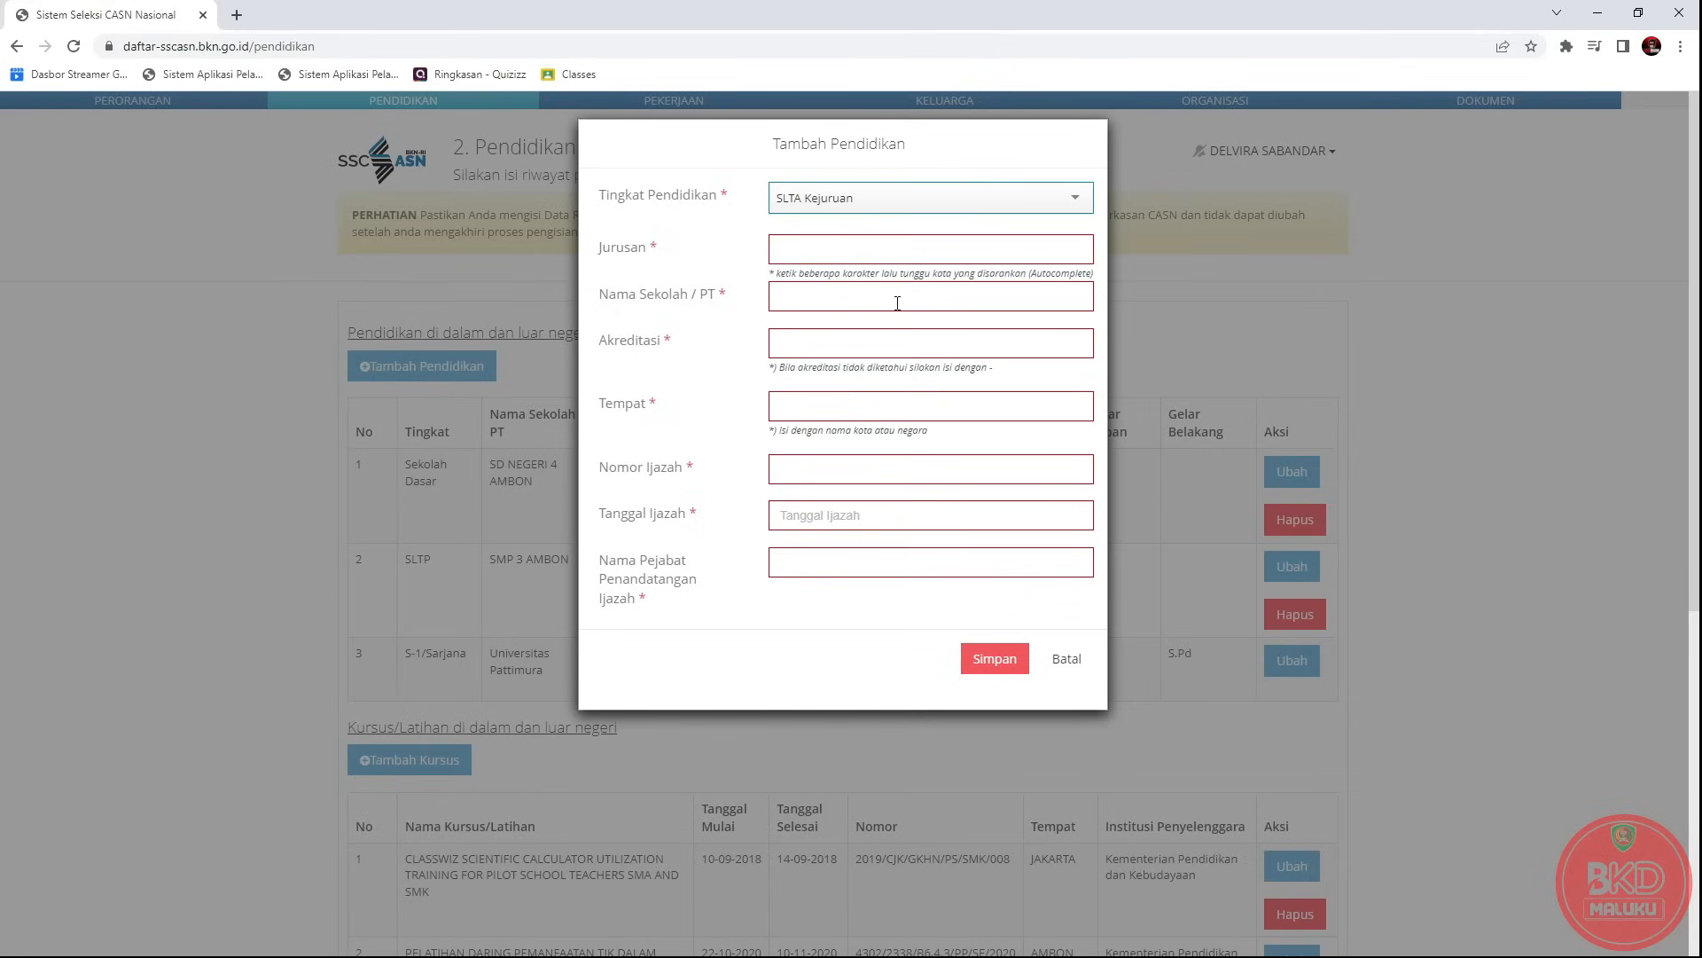
pyautogui.click(931, 198)
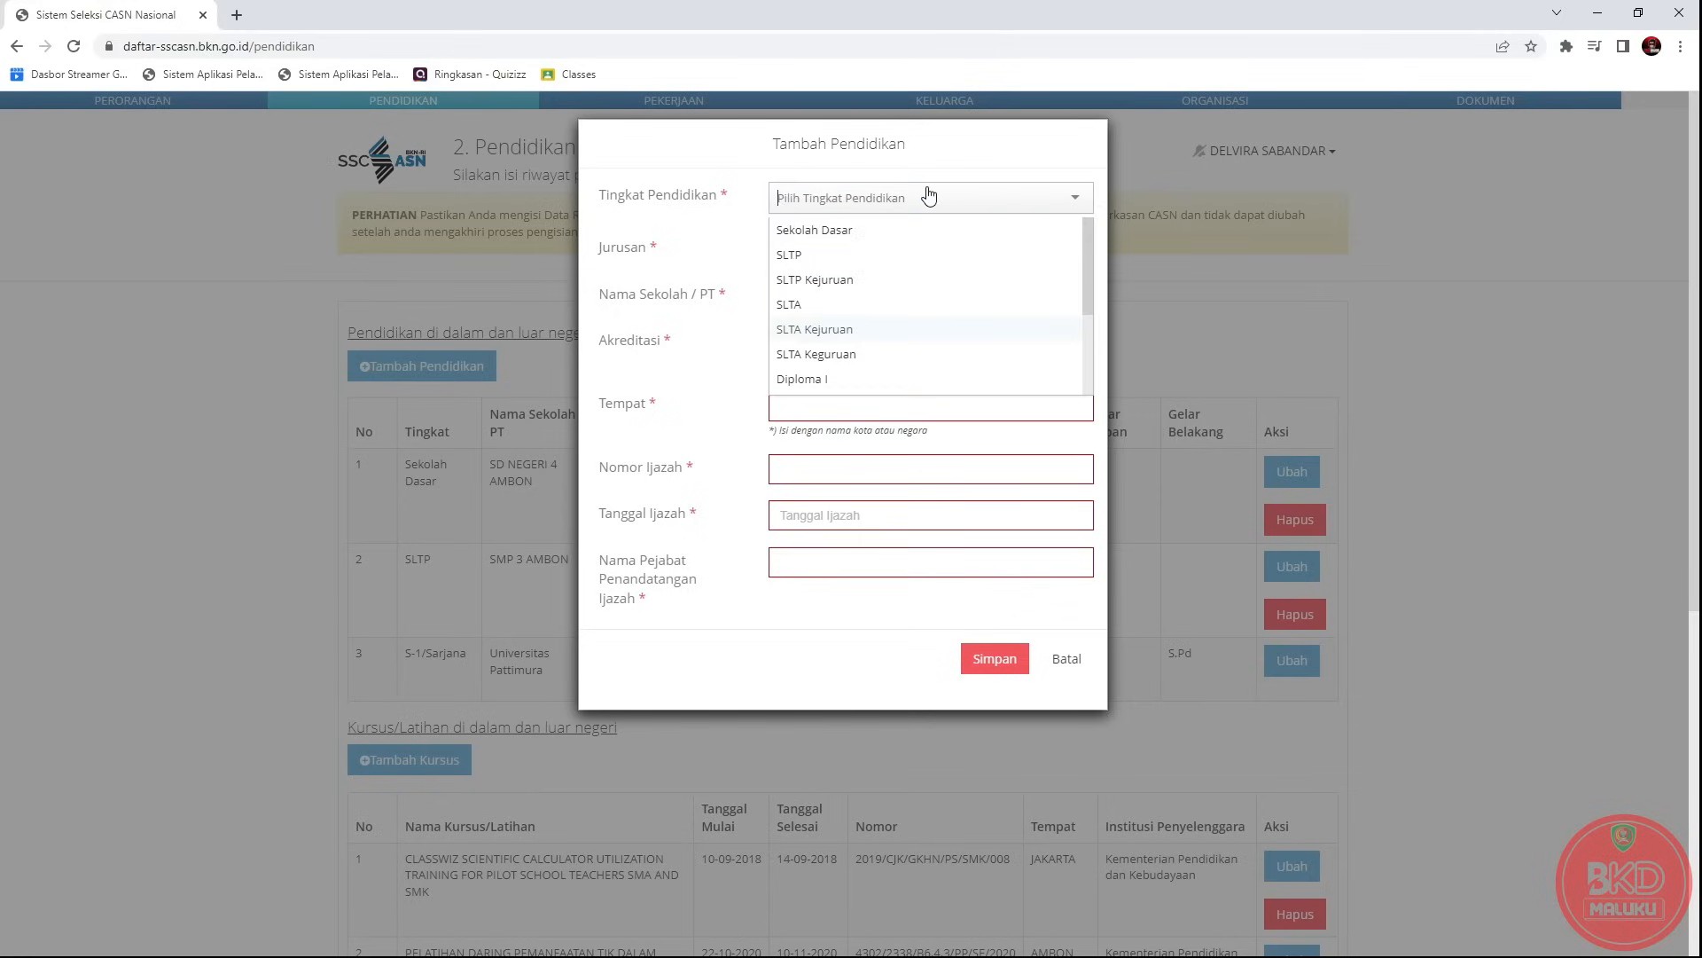
pyautogui.click(833, 313)
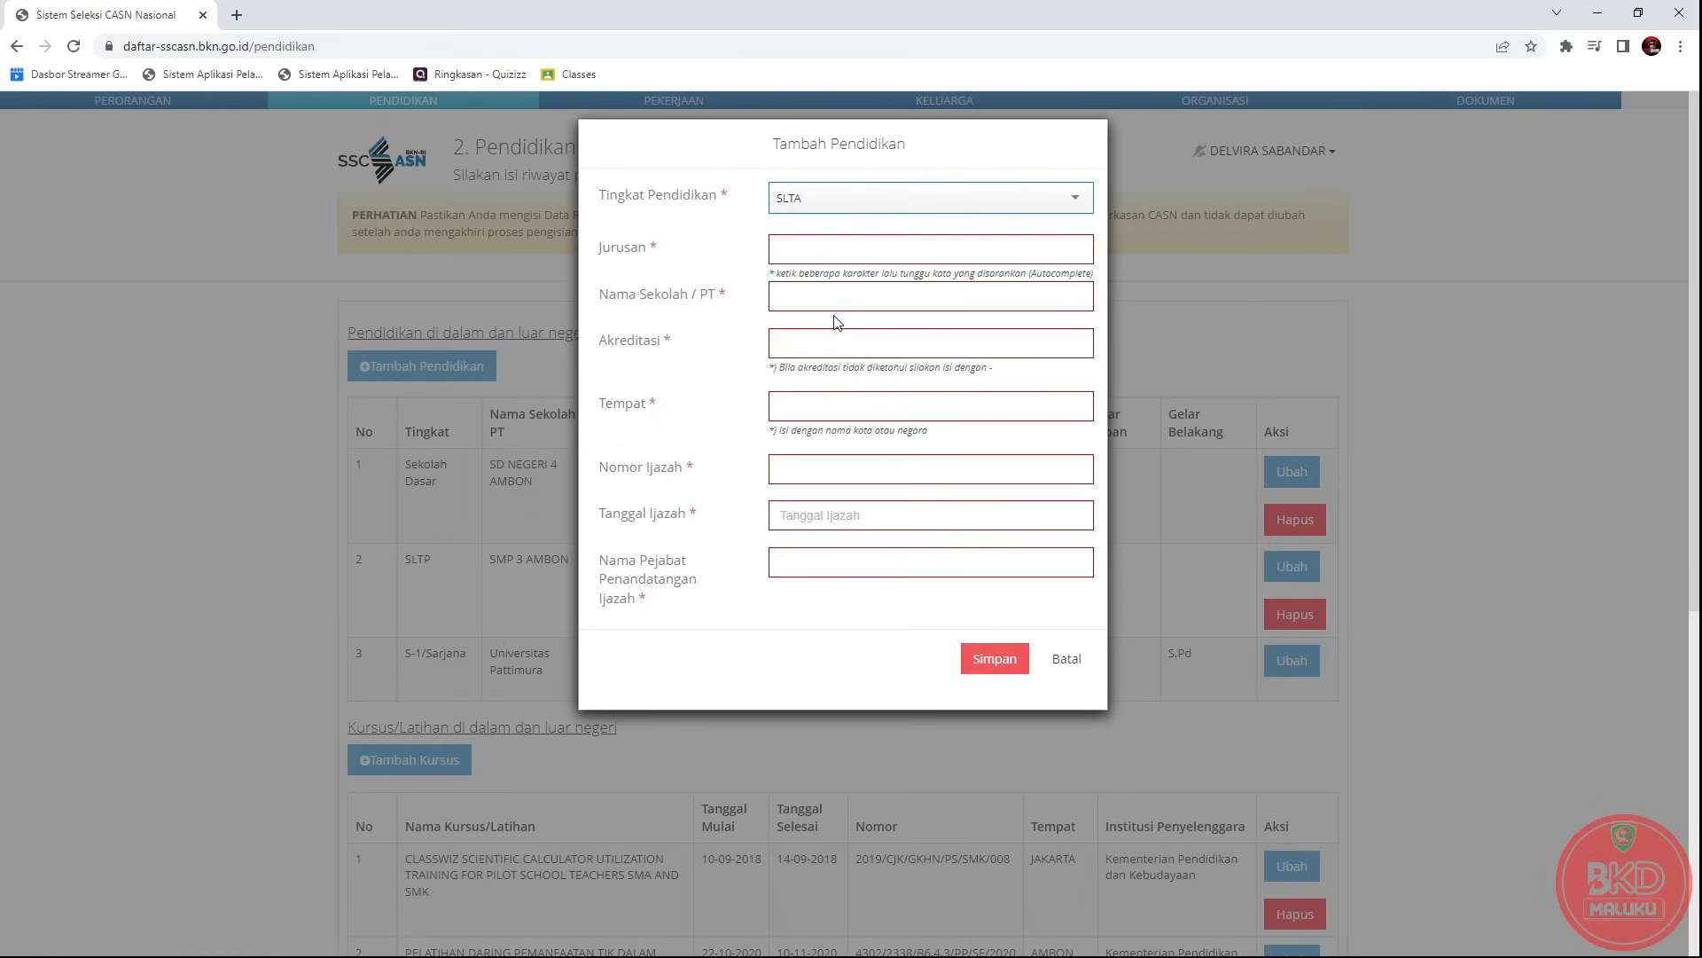
# Type SMA into Jurusan, after trying SLTA and PERSAMAAN SLTA (PAKET C).
pyautogui.click(803, 249)
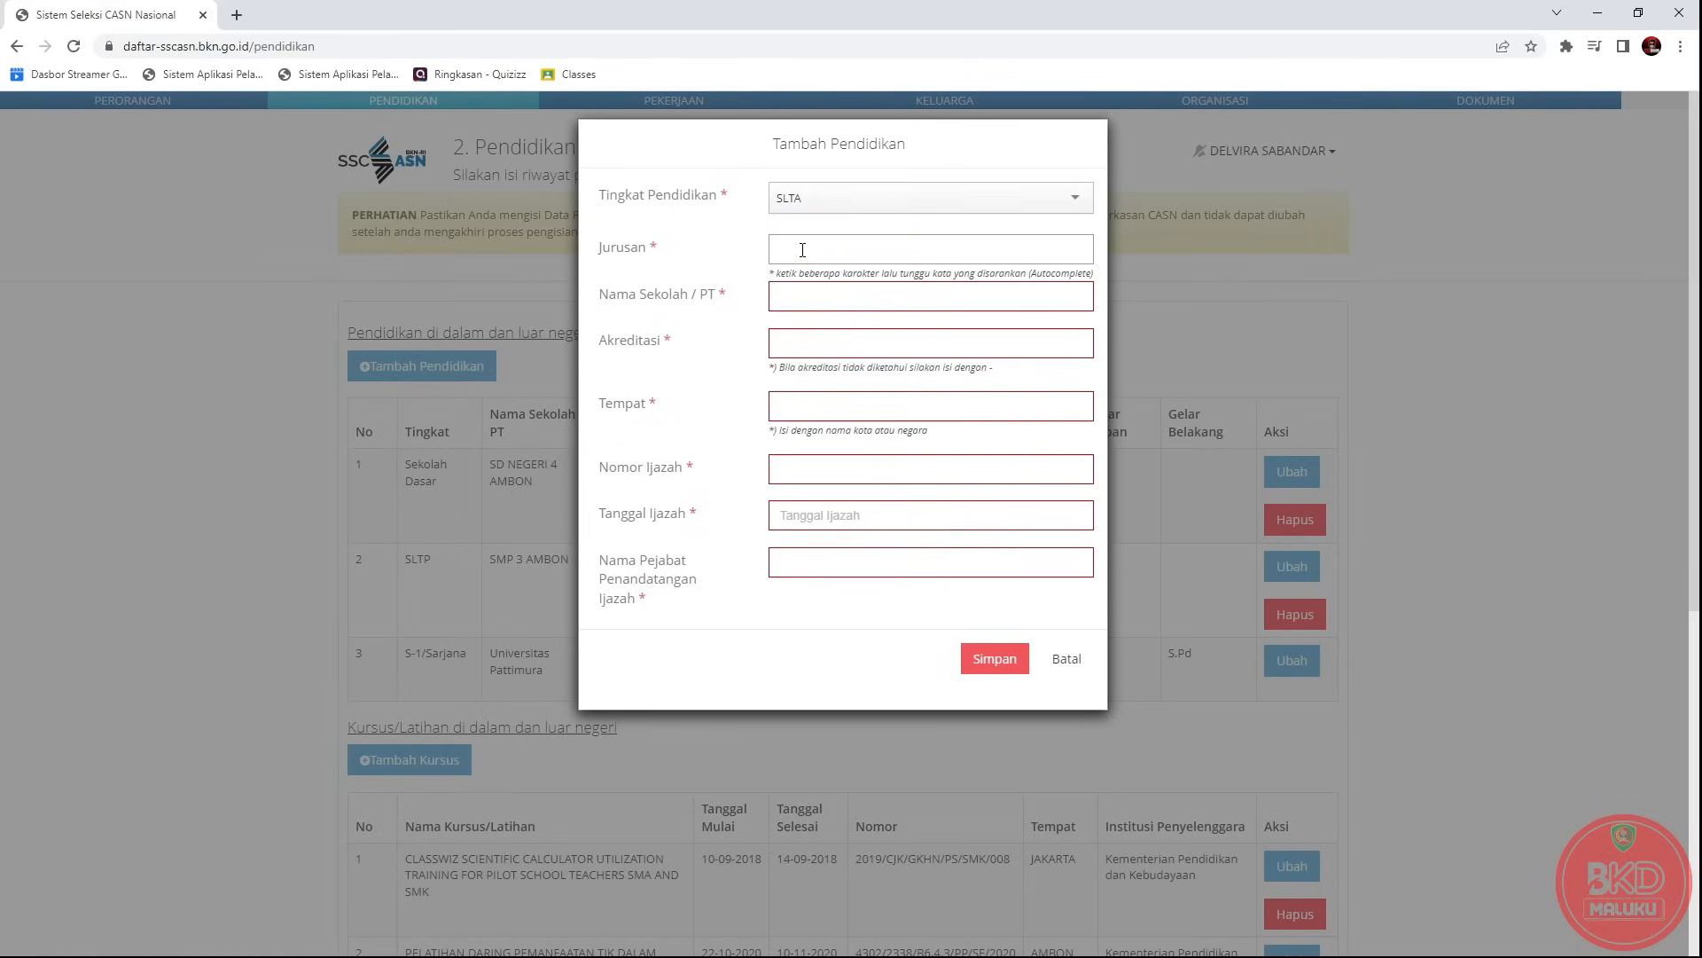
pyautogui.write('SMA')
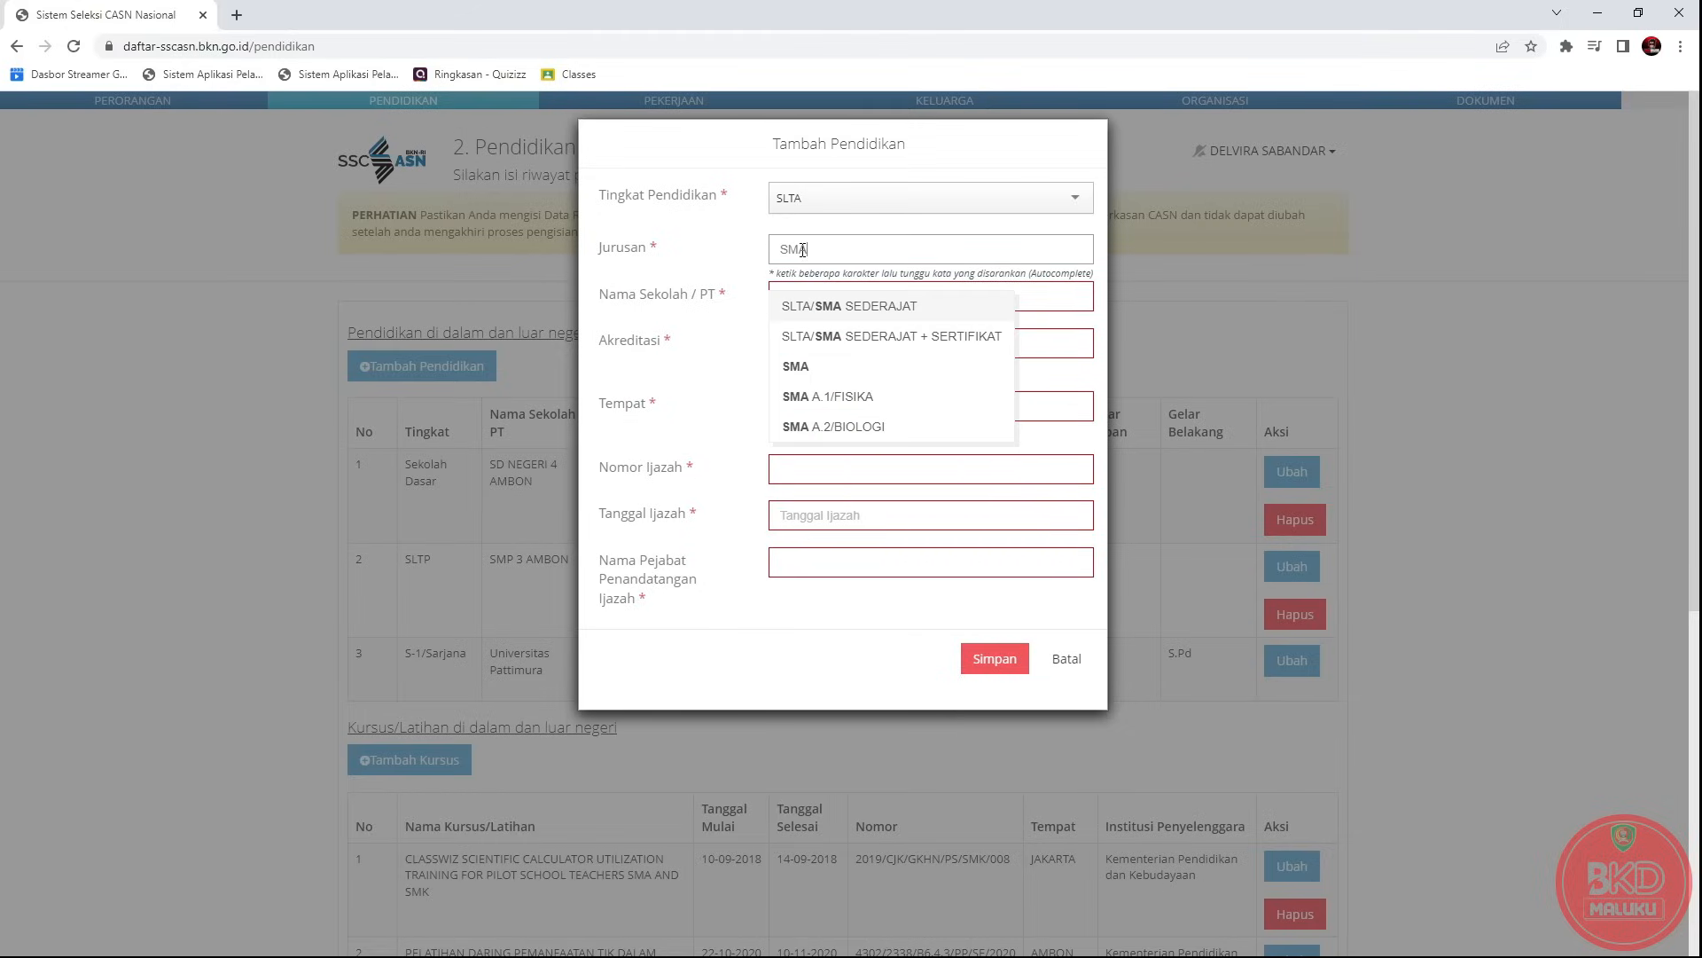
pyautogui.click(805, 366)
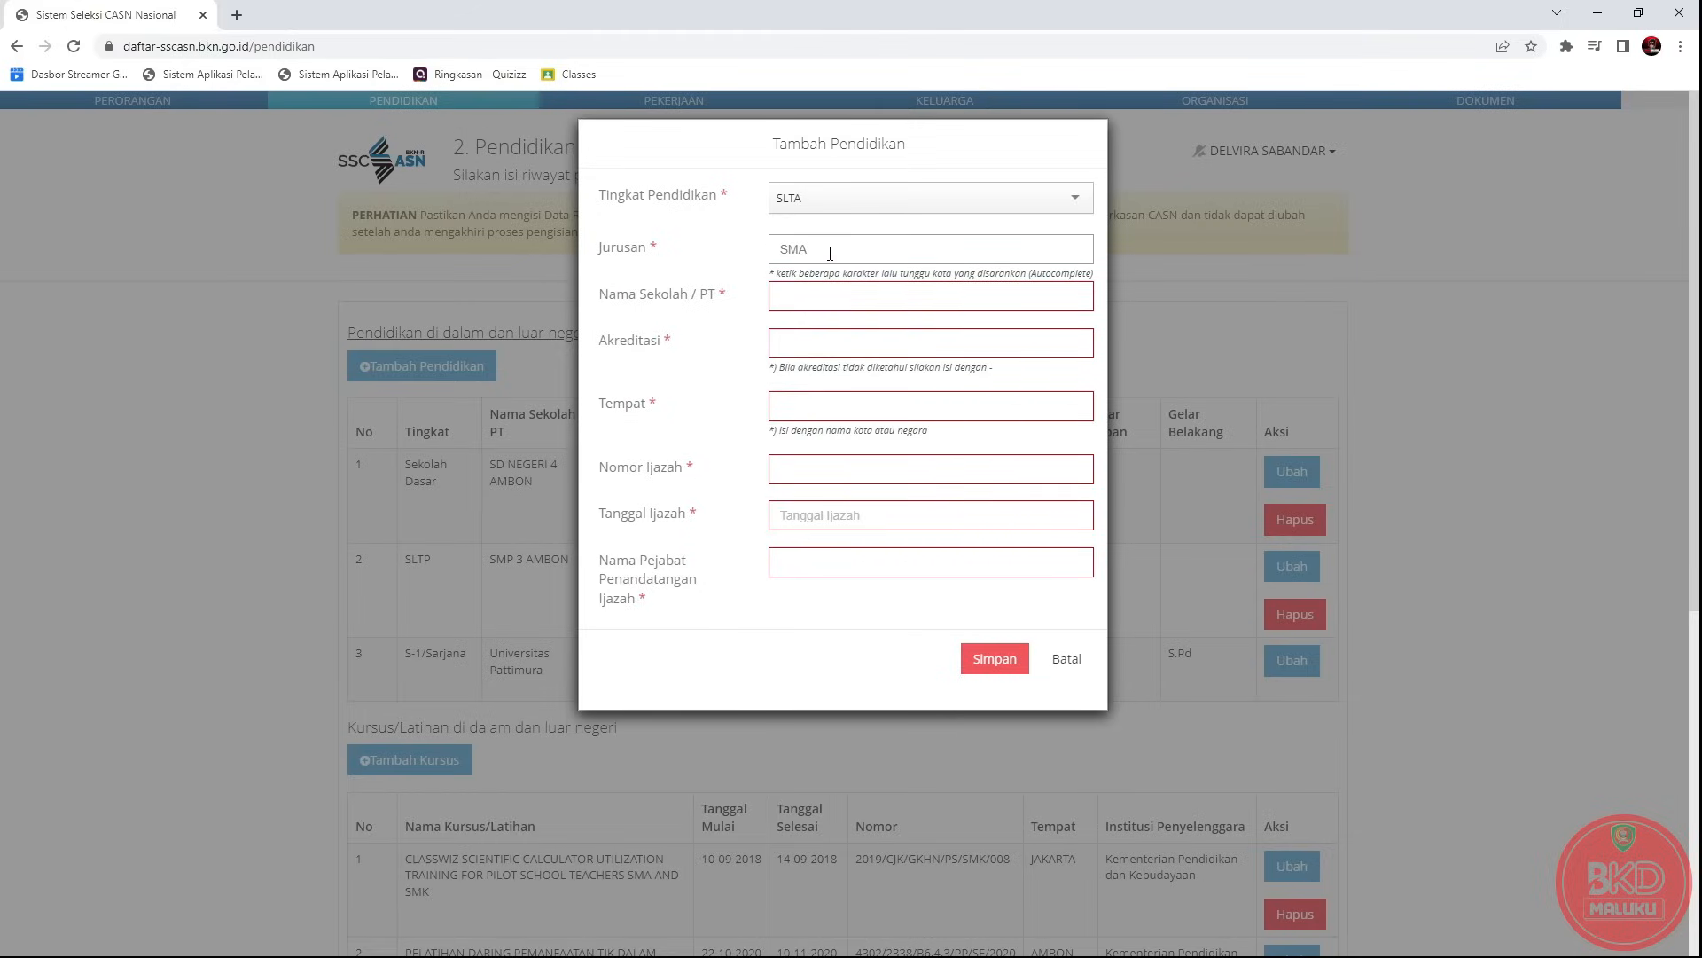
pyautogui.press('BackSpace')
pyautogui.press('BackSpace')
pyautogui.press('BackSpace')
pyautogui.write('SLTA')
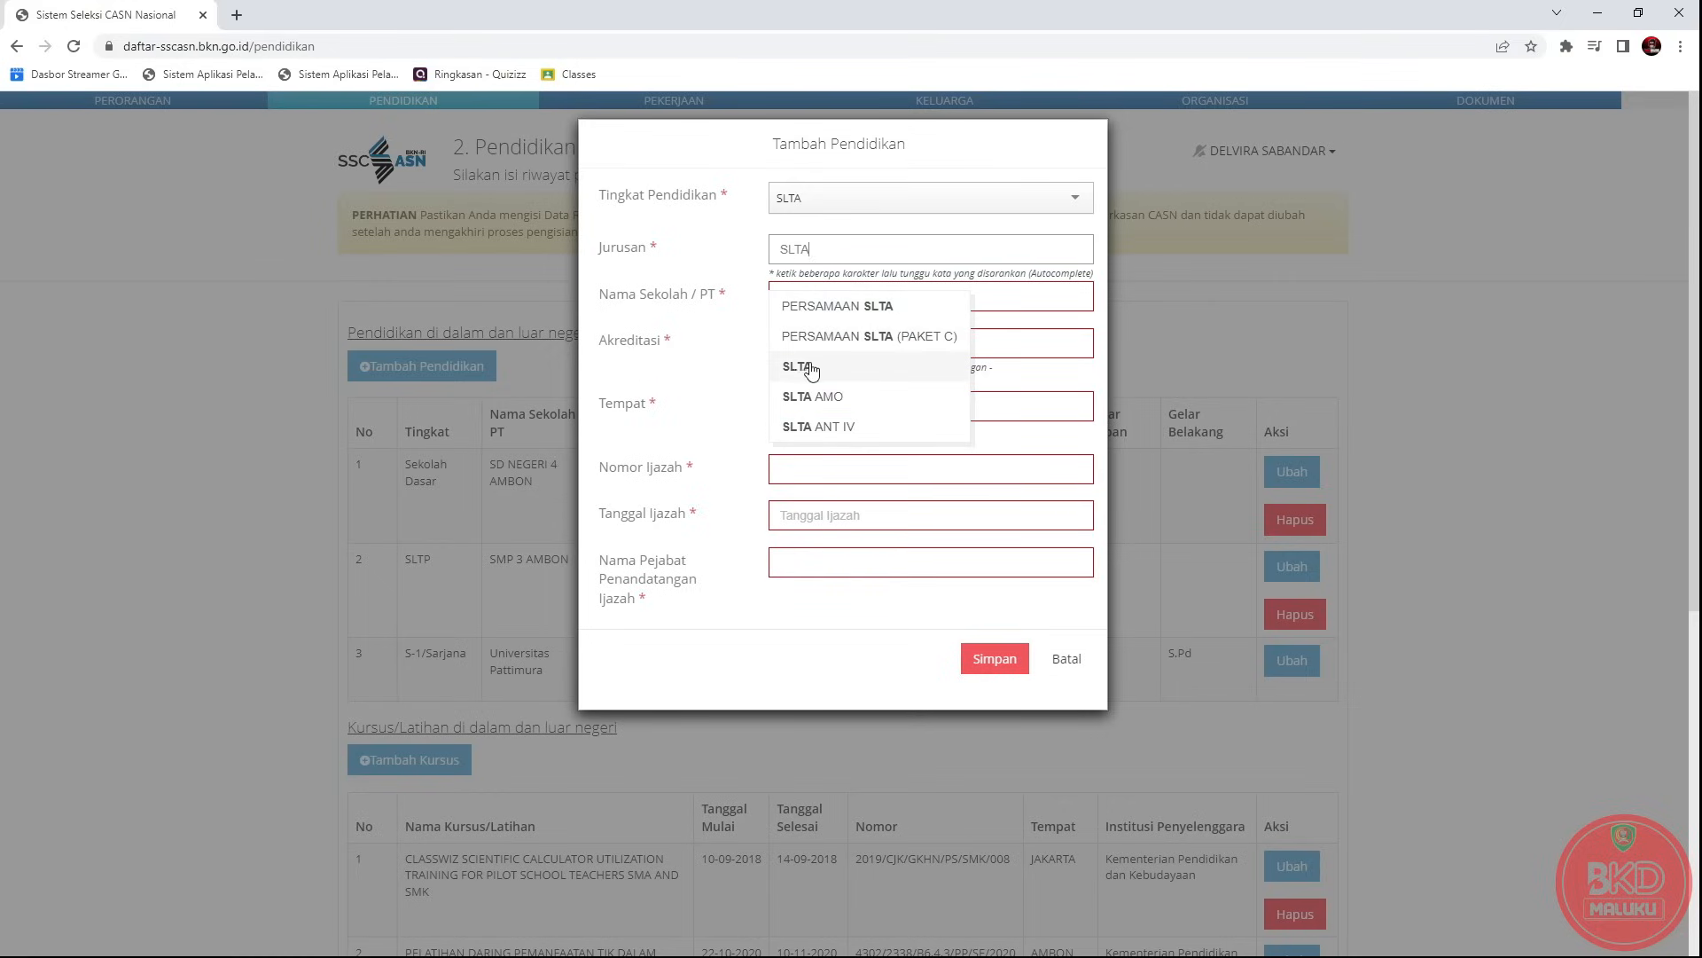
pyautogui.click(808, 365)
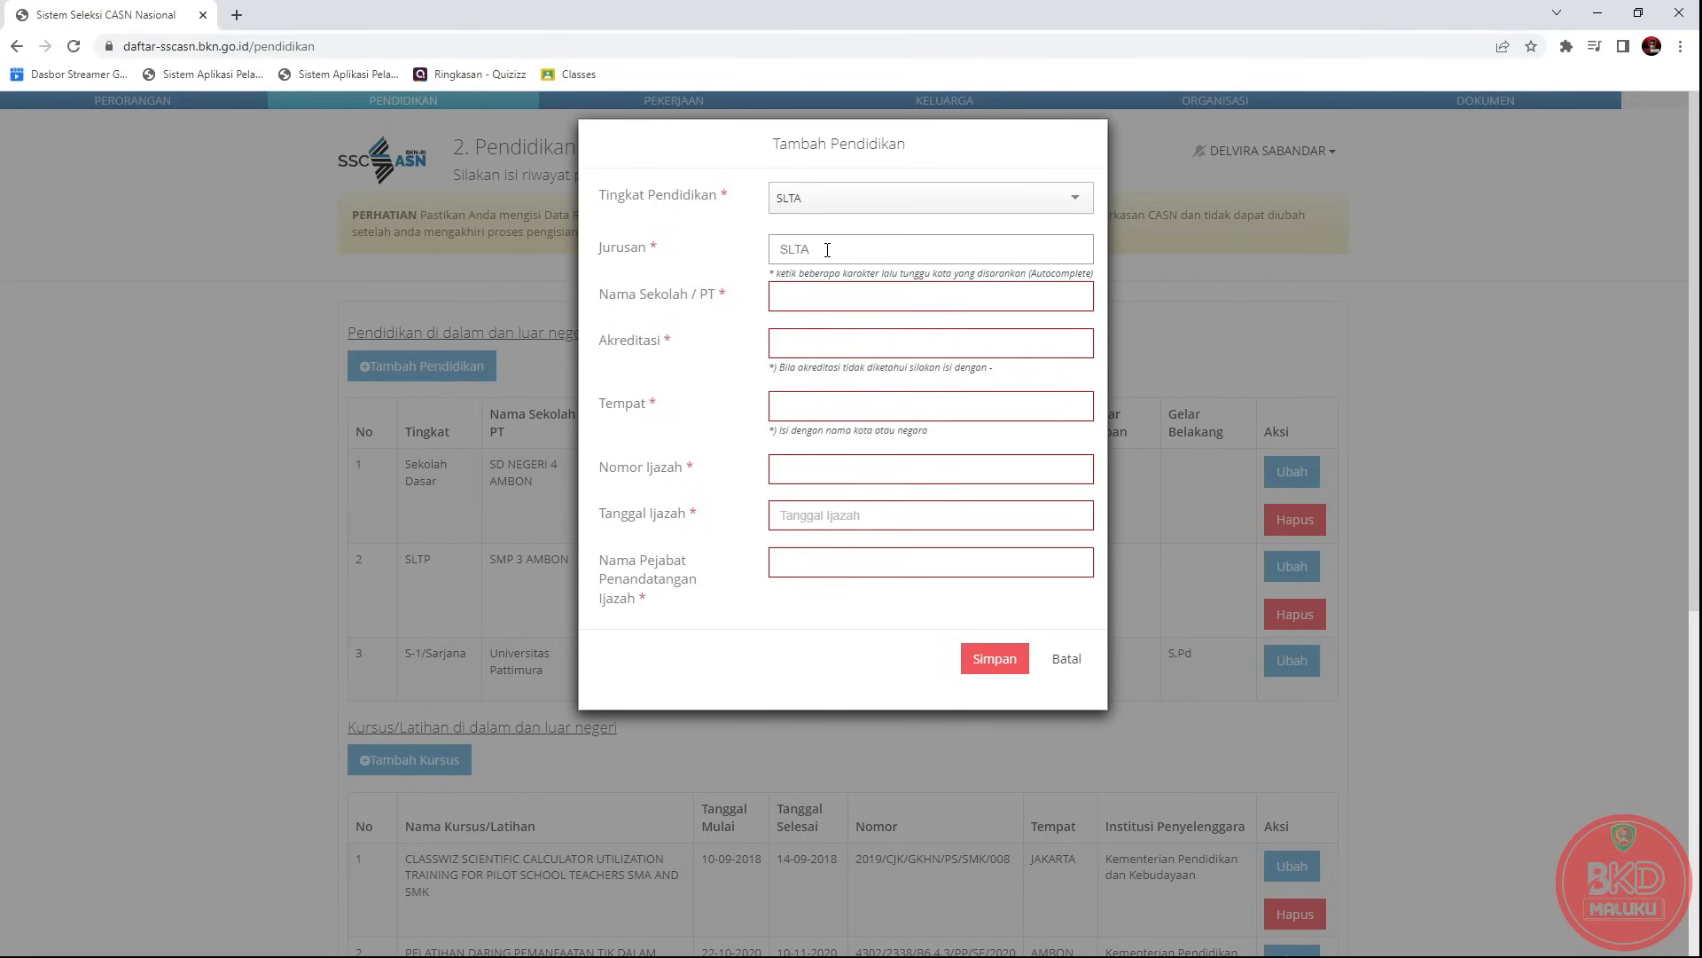
pyautogui.press('BackSpace')
pyautogui.press('BackSpace')
pyautogui.press('BackSpace')
pyautogui.press('BackSpace')
pyautogui.write('PERSAMA')
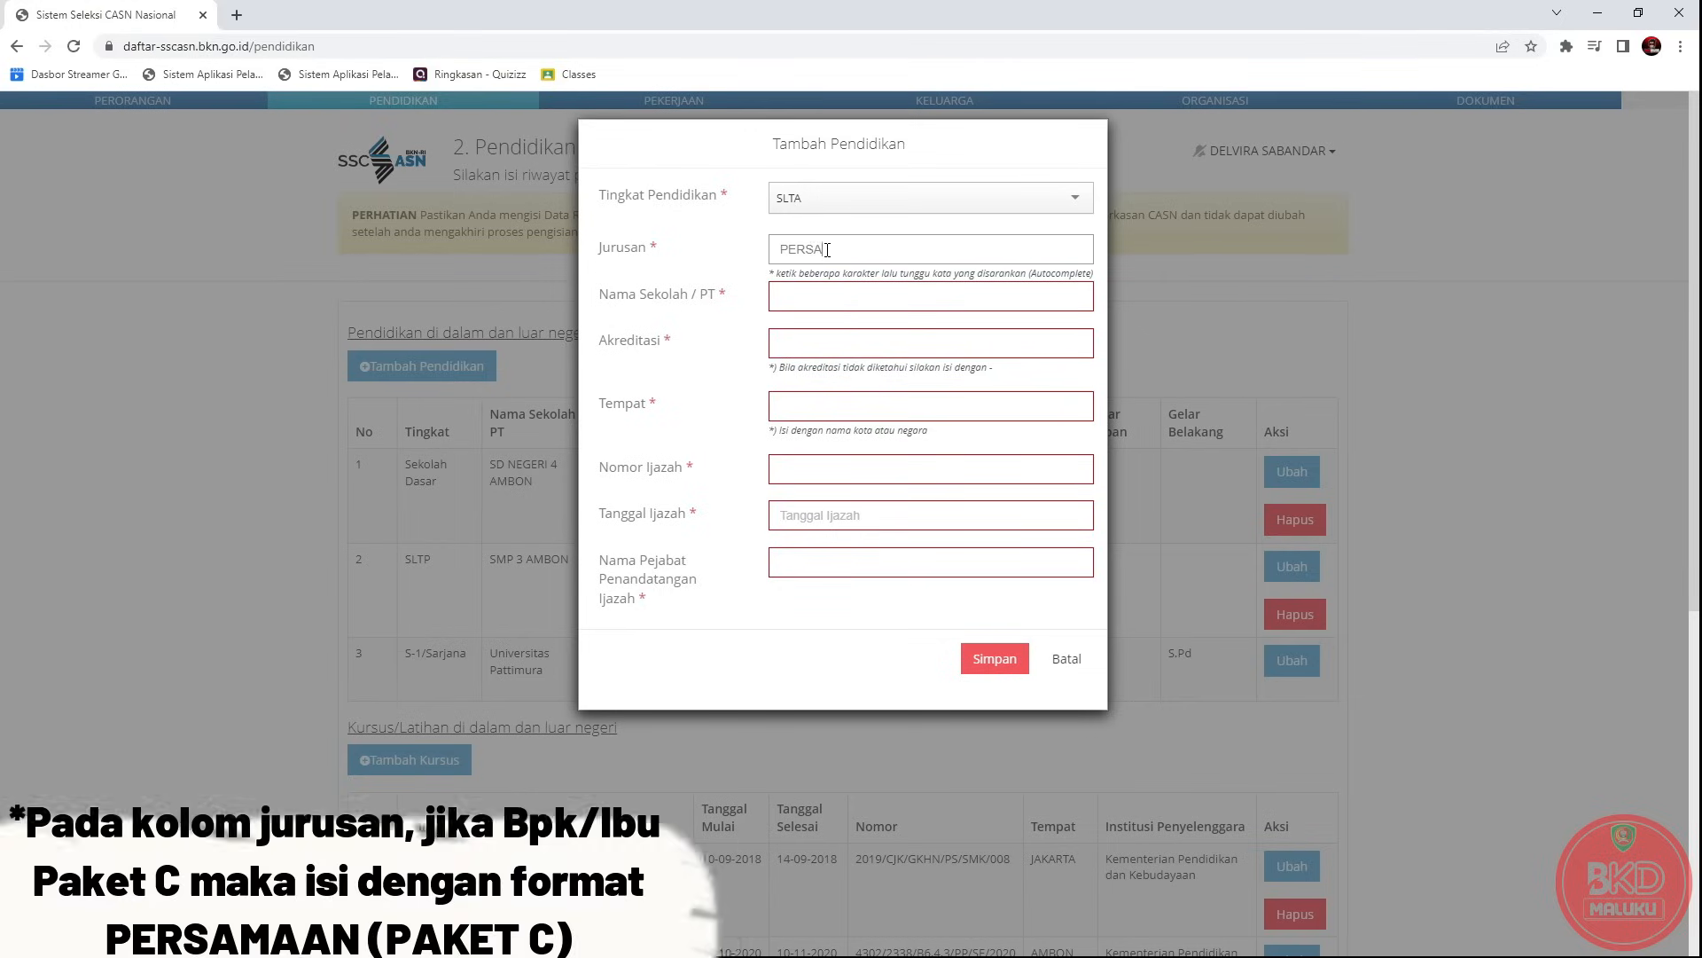
pyautogui.write('A')
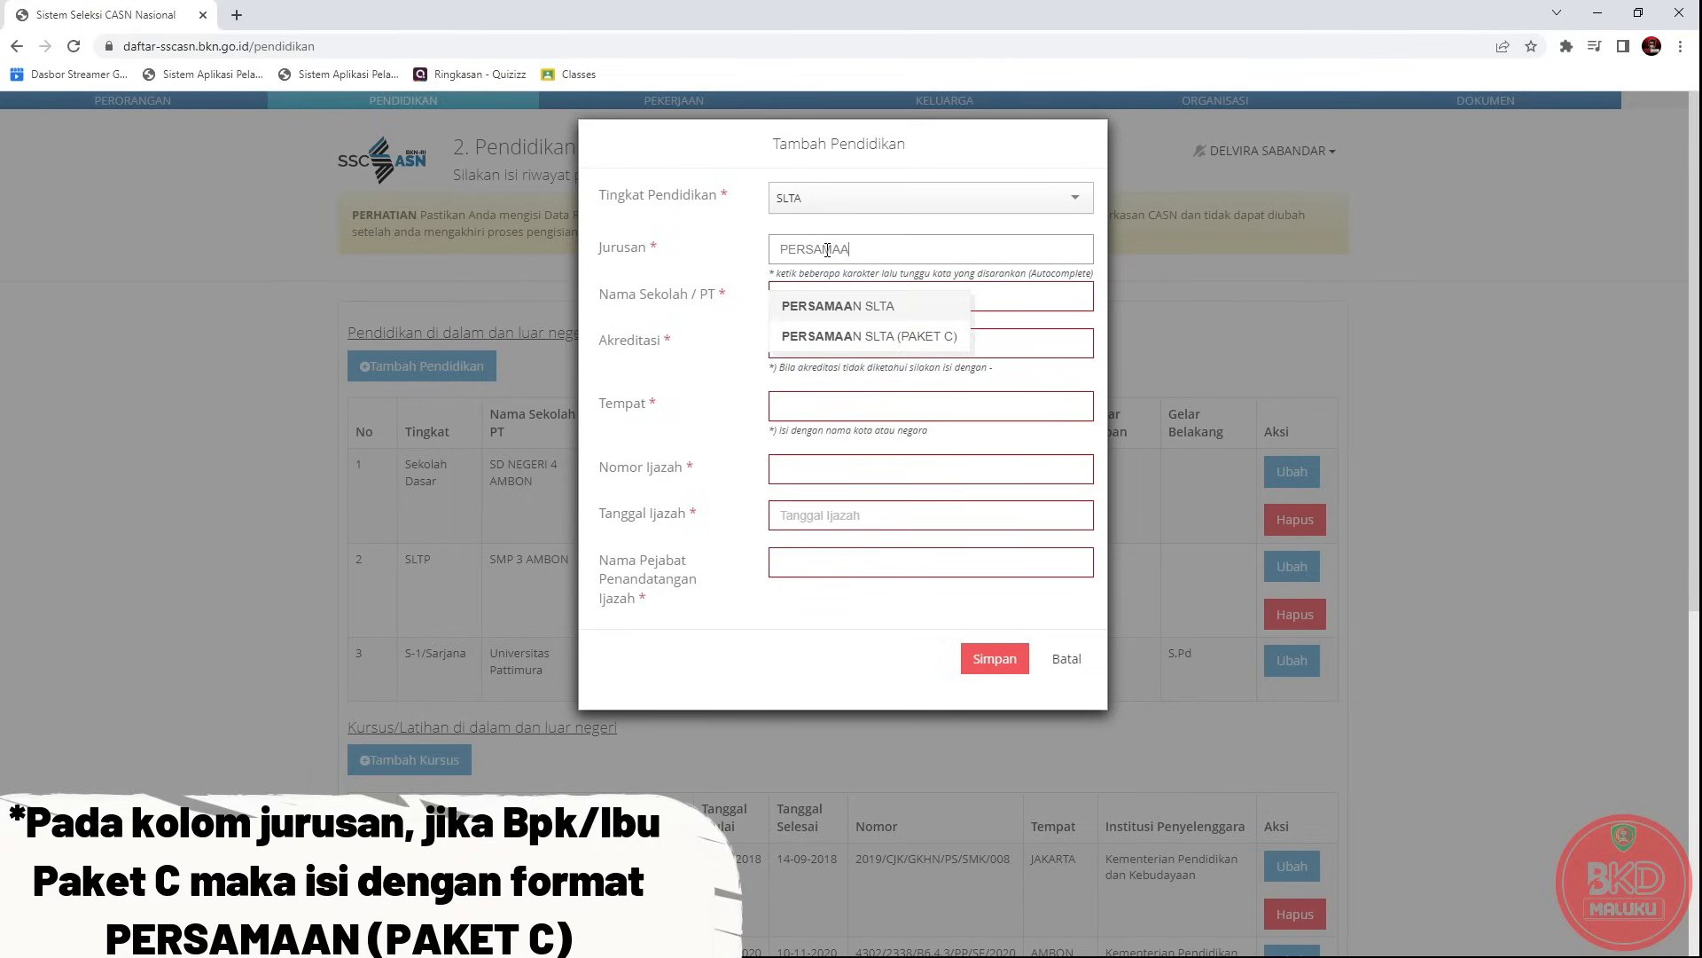
pyautogui.click(848, 336)
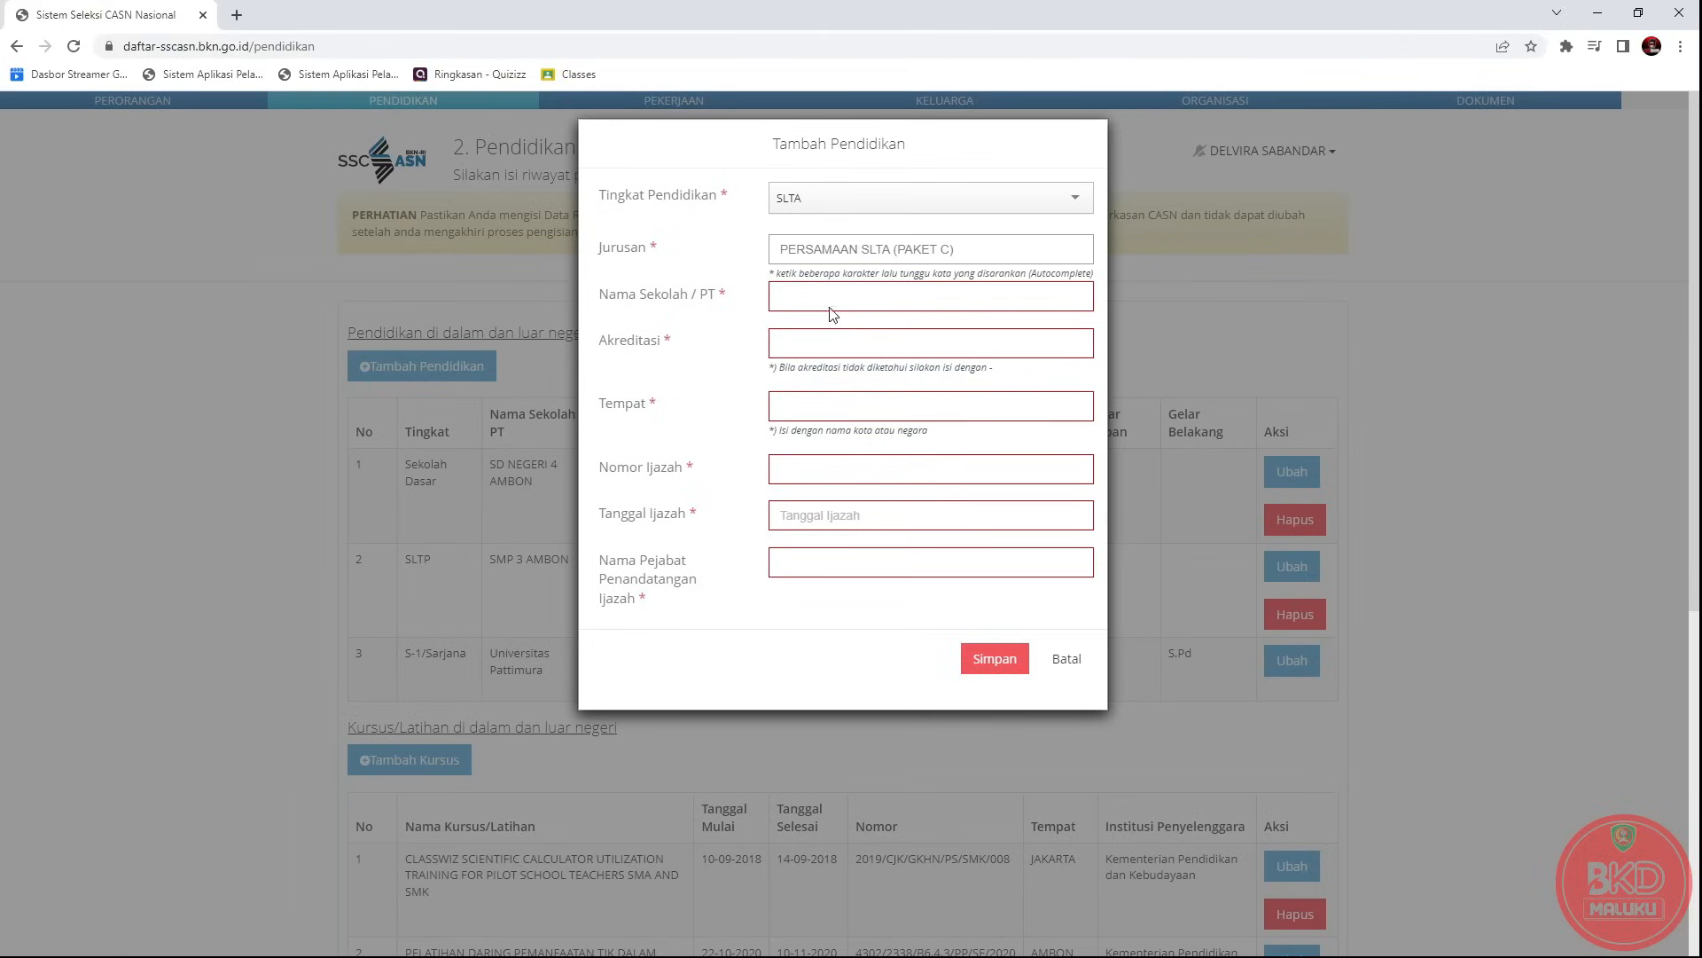
pyautogui.moveTo(965, 250); pyautogui.dragTo(783, 249)
pyautogui.write('SMA')
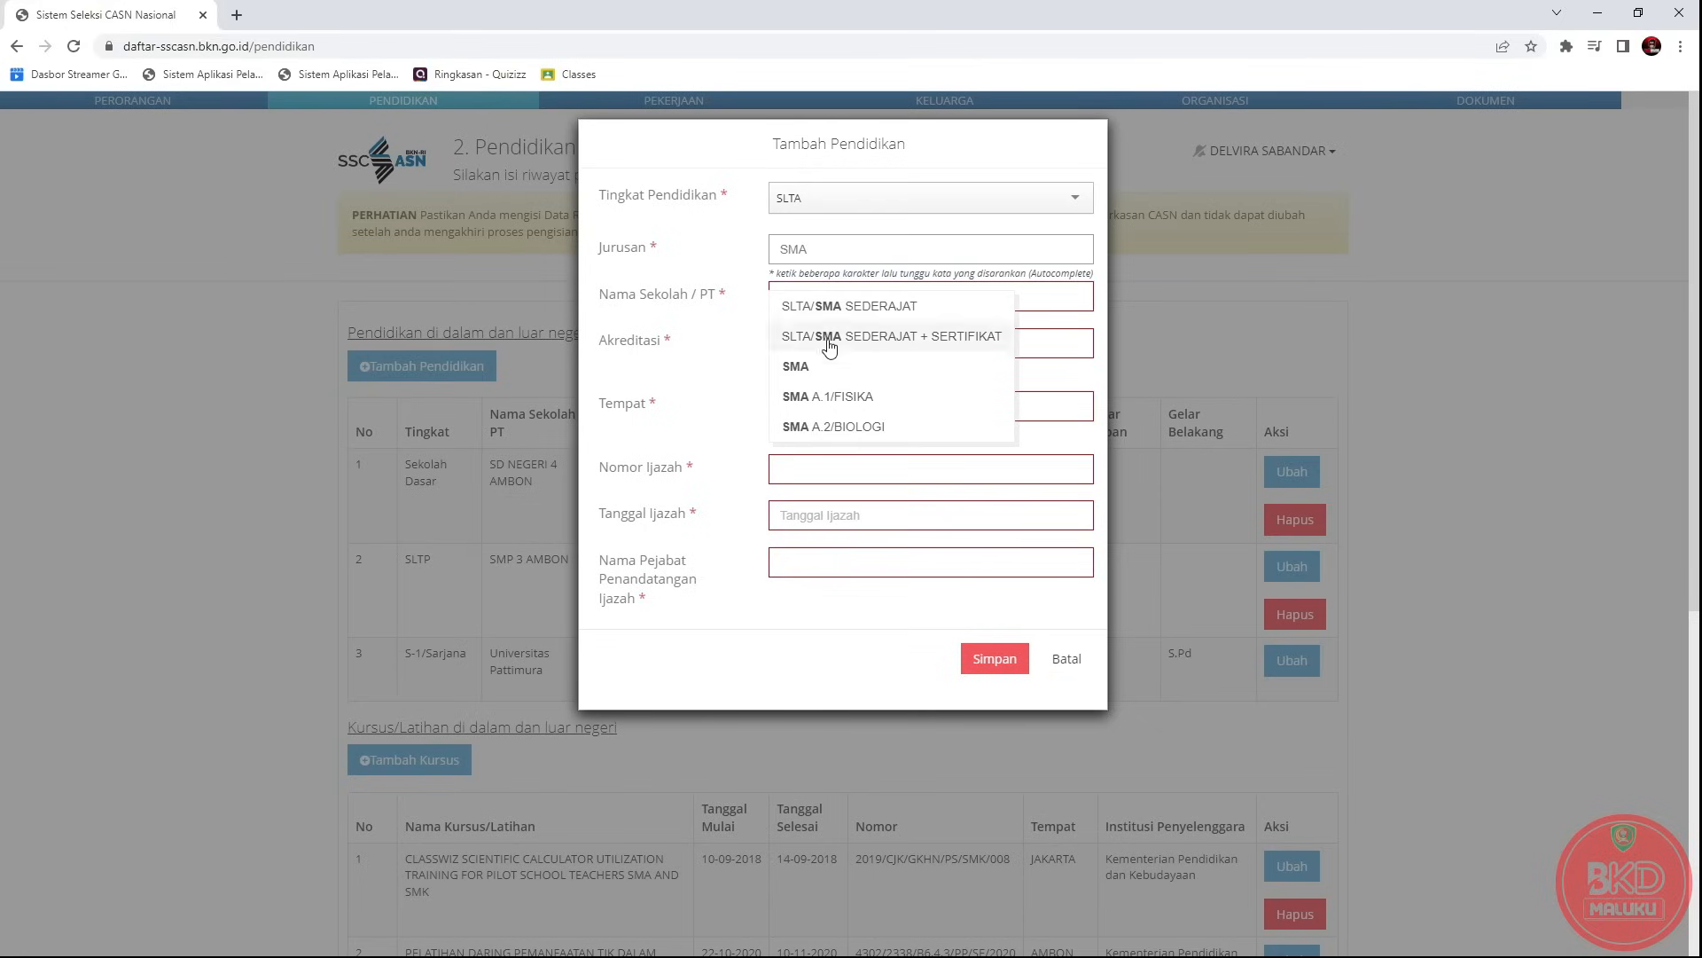
# Pick major SMA and enter school SMA NEGERI 3 AMBON, accreditation, AMBON (KOTA), diploma number.
pyautogui.click(827, 357)
pyautogui.click(837, 298)
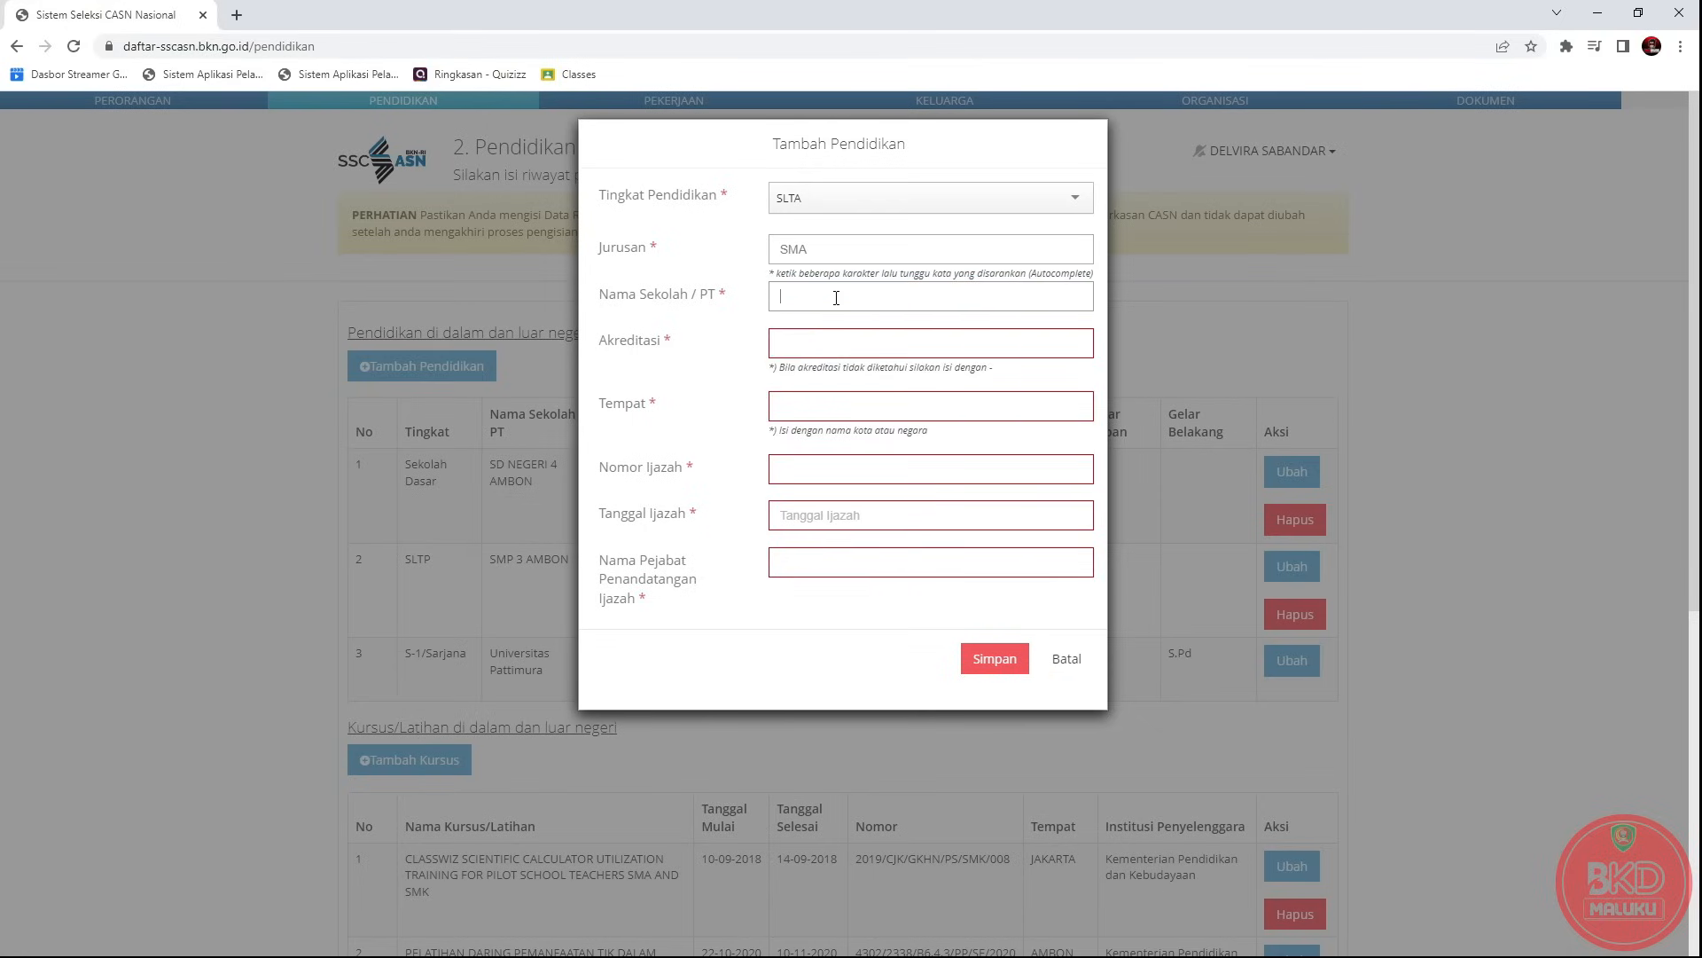
pyautogui.write('SMA NEGERI 3 AMBON')
pyautogui.click(792, 352)
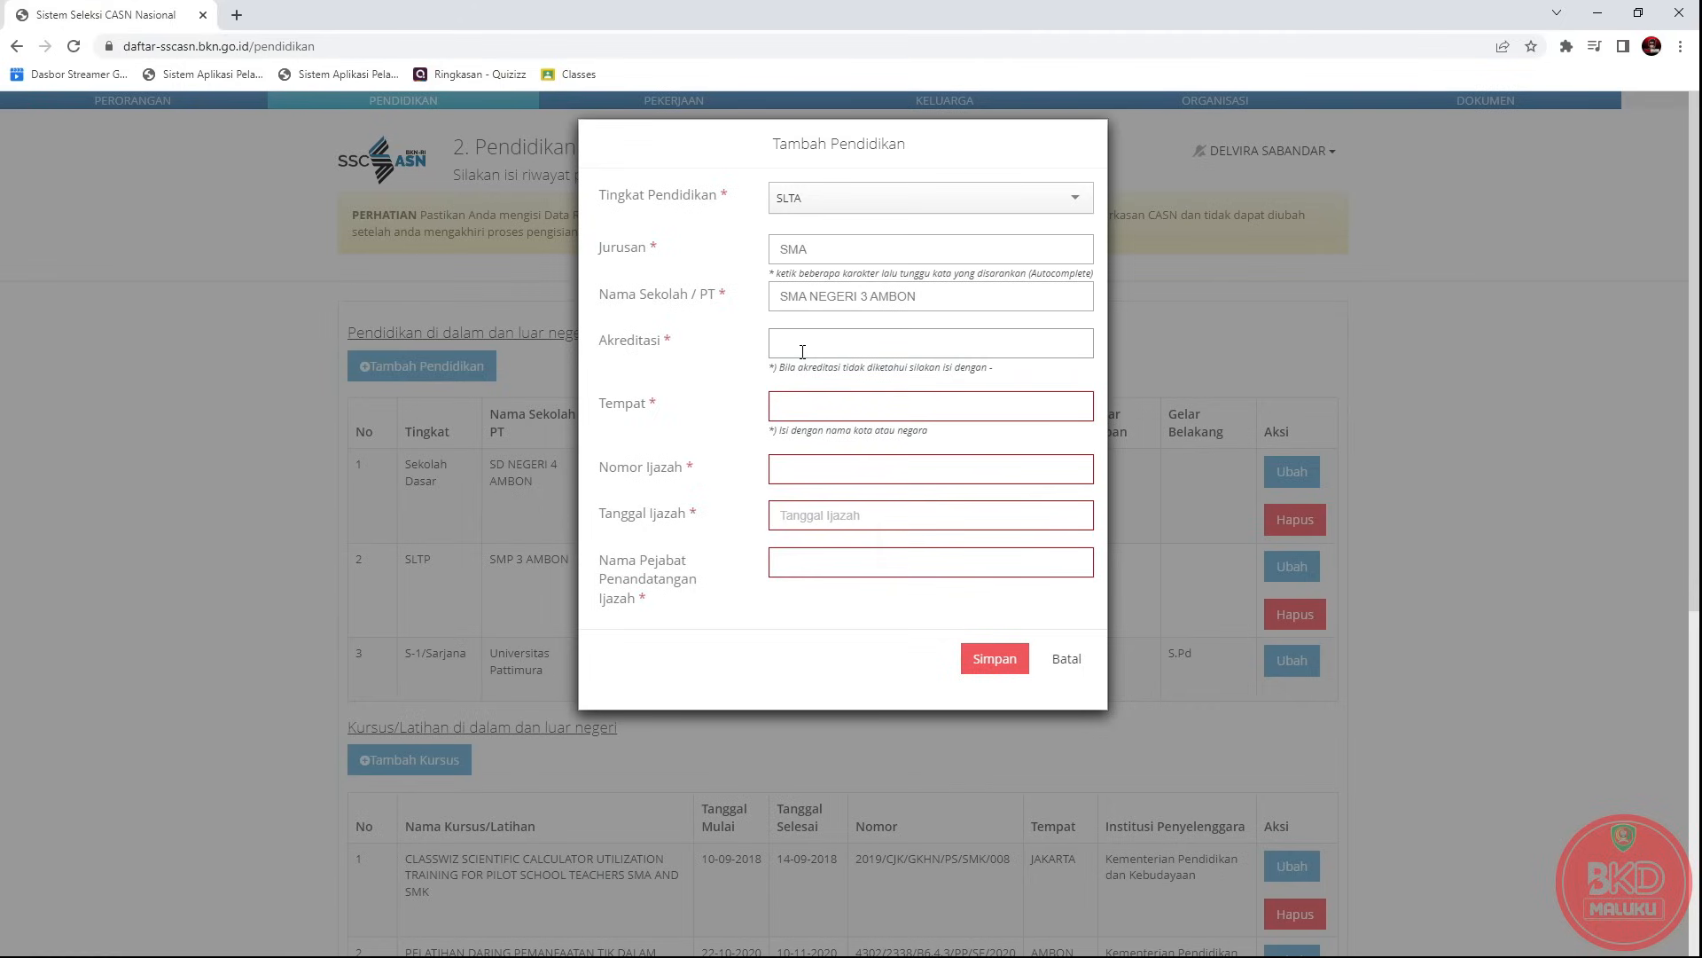
pyautogui.click(799, 413)
pyautogui.write('AMBON')
pyautogui.click(802, 447)
pyautogui.click(795, 476)
pyautogui.write('43644567')
# Set the diploma date to 09-02-2023, add the signing official's name, and save.
pyautogui.click(813, 526)
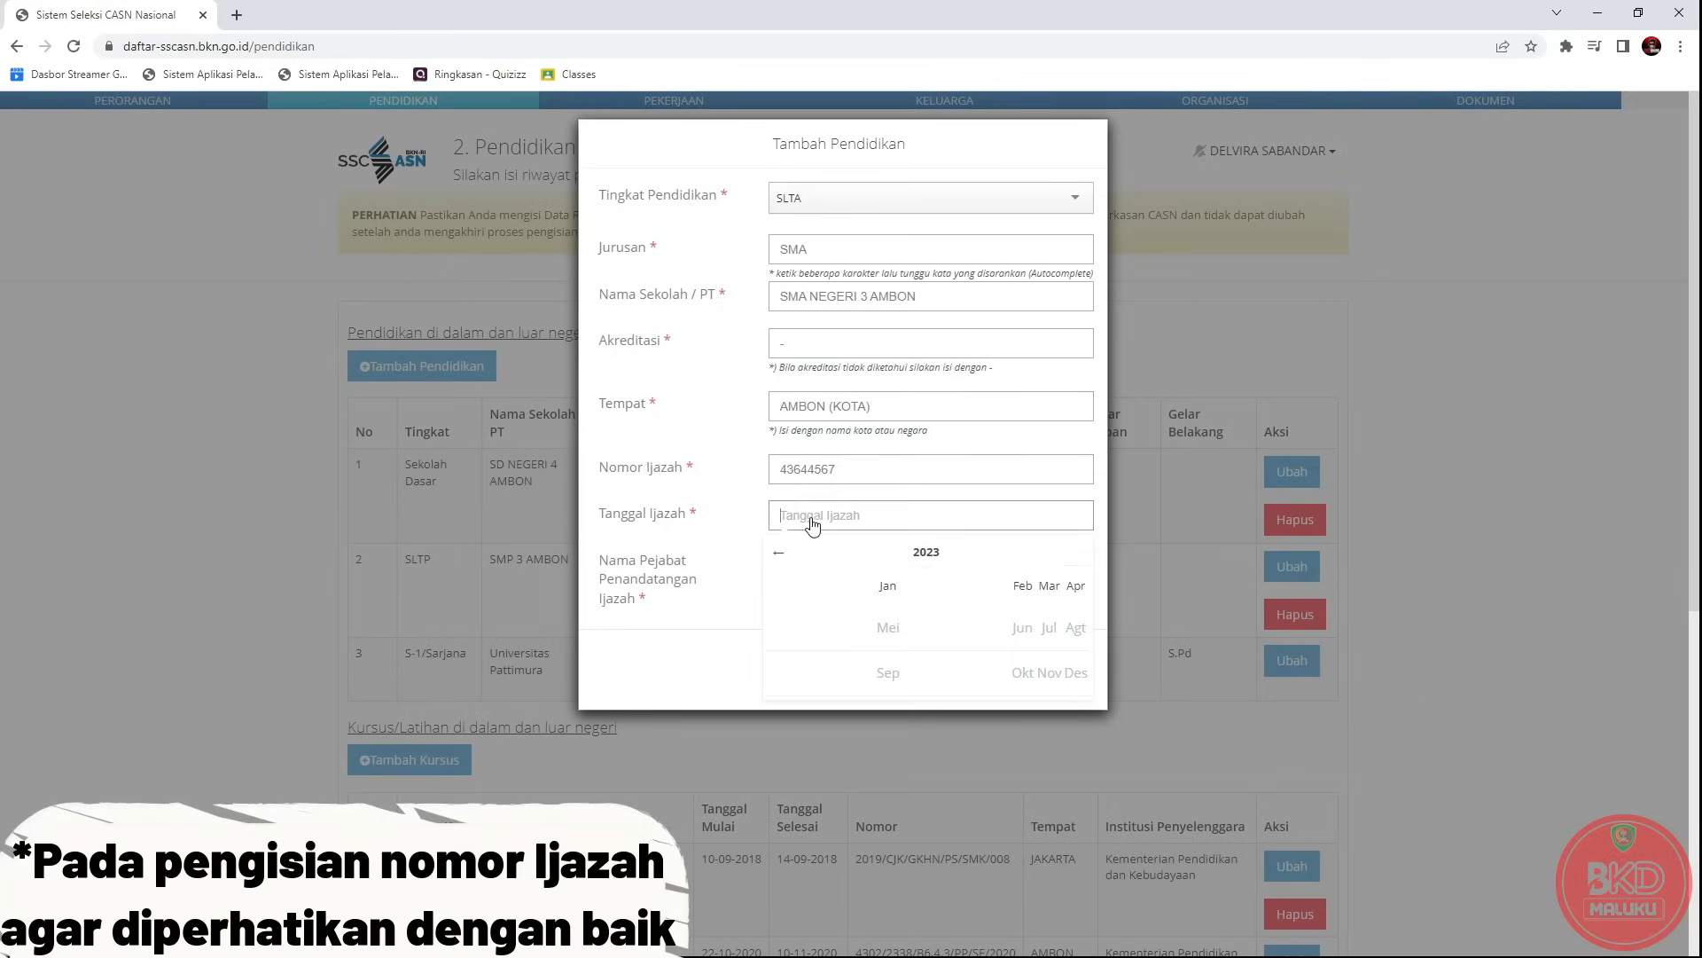
pyautogui.click(1021, 584)
pyautogui.click(849, 620)
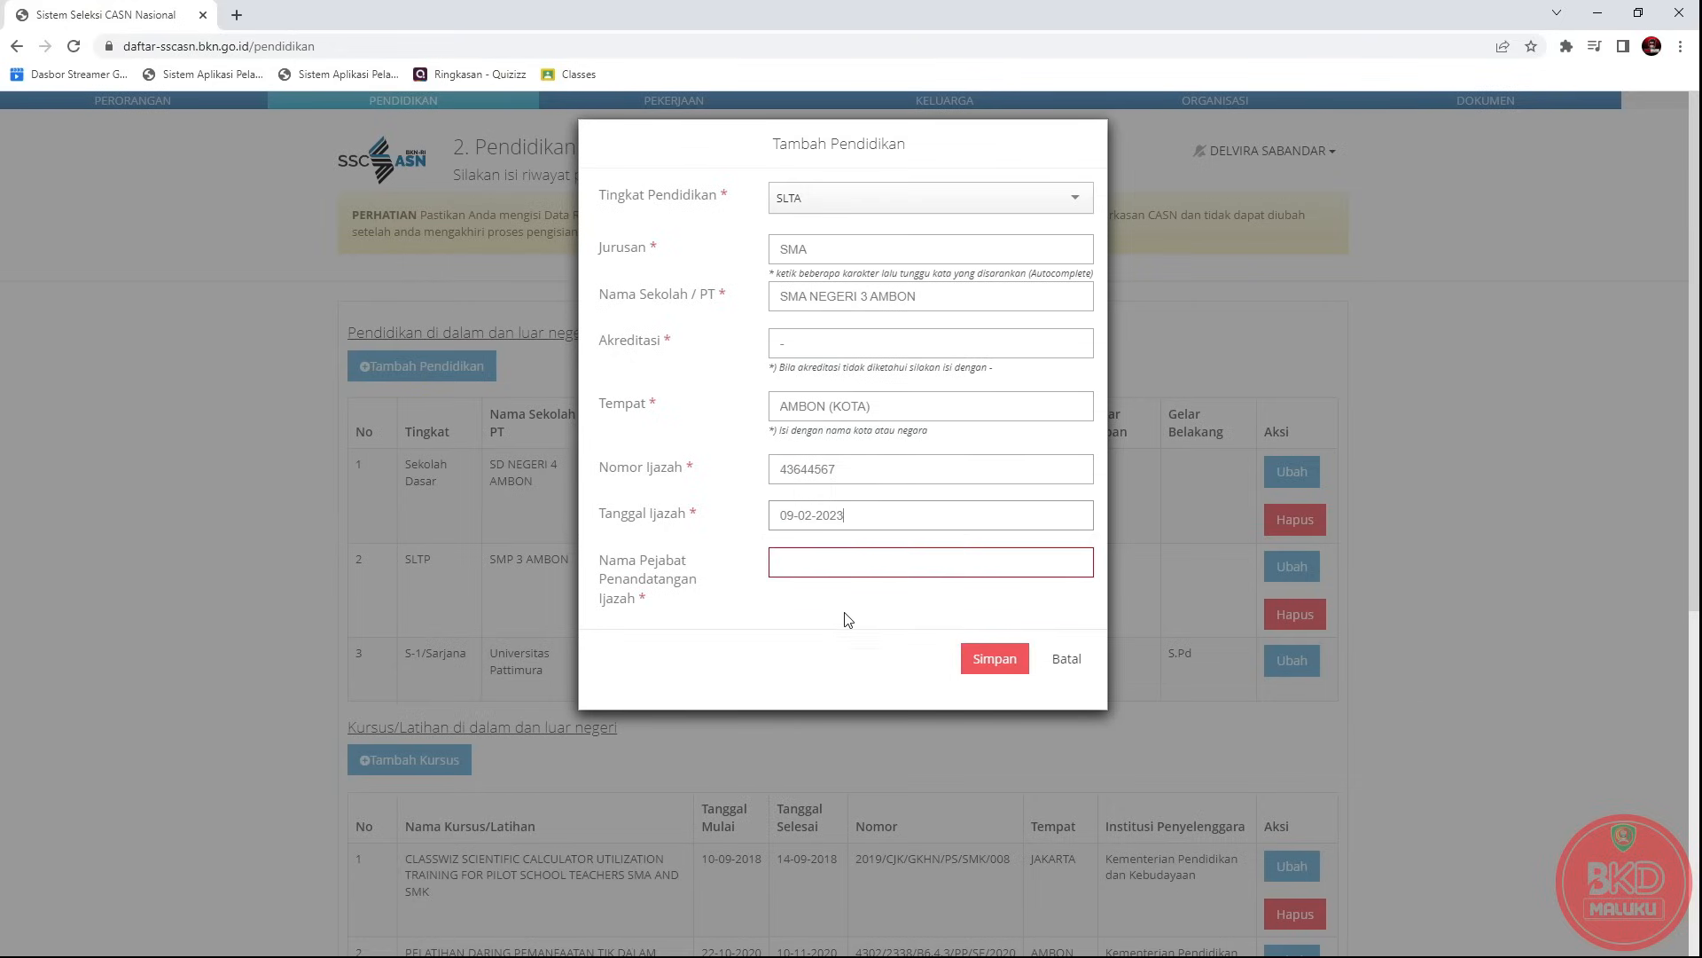
pyautogui.click(818, 566)
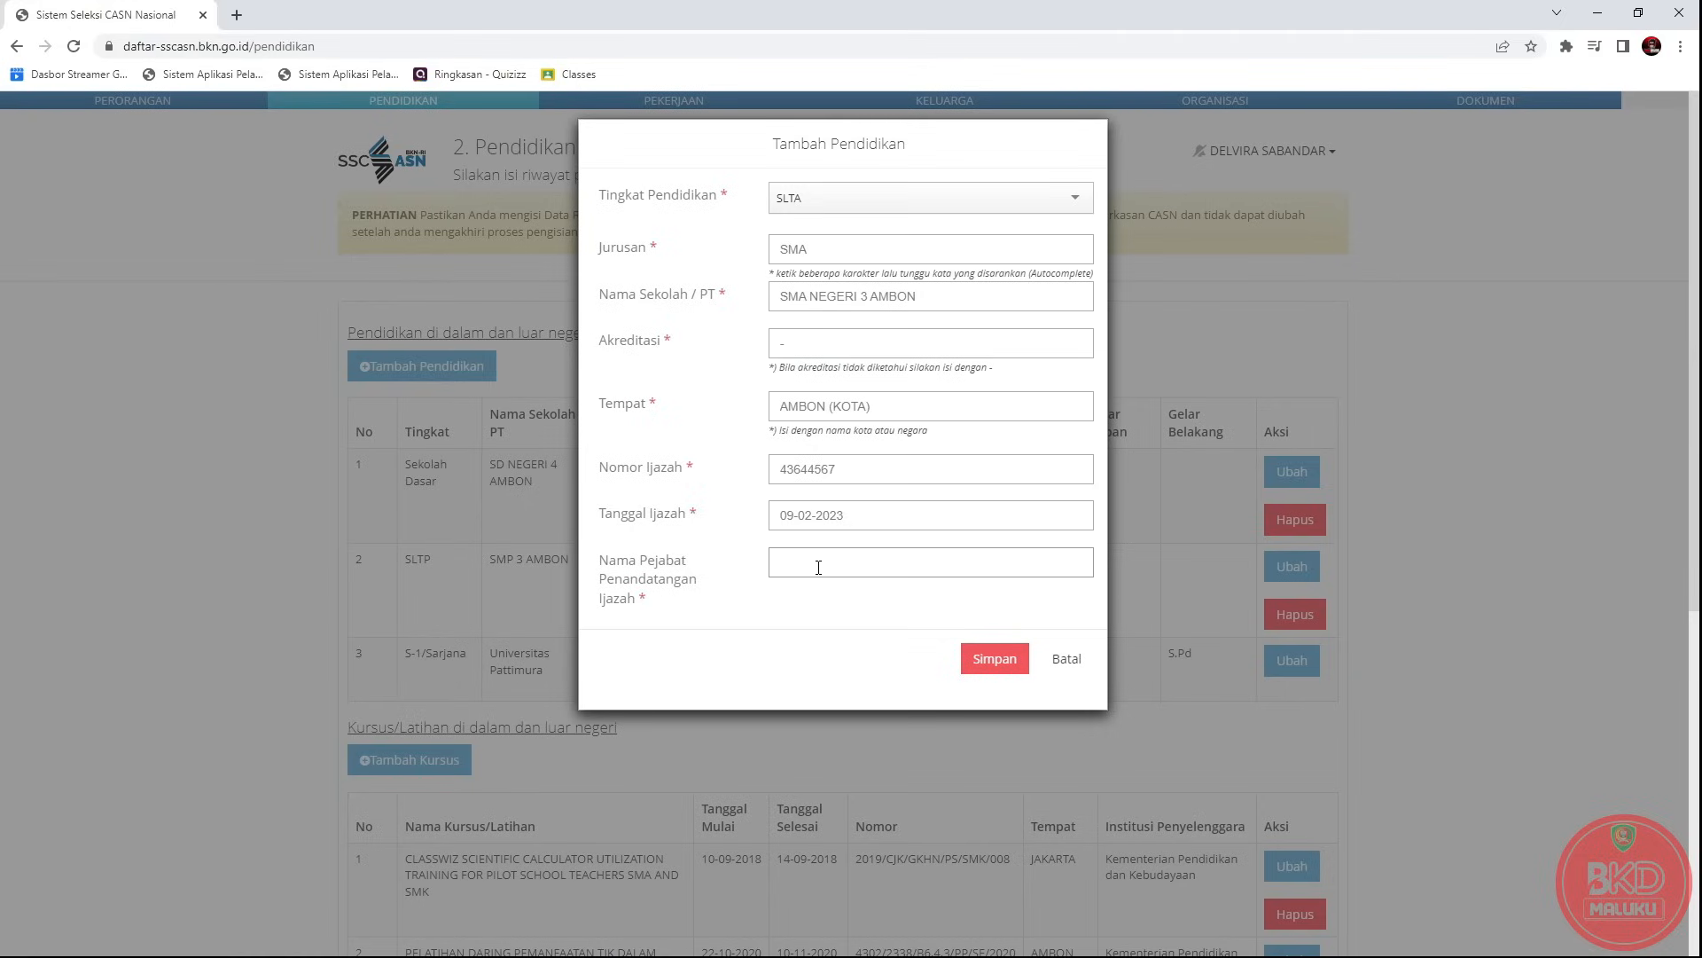
pyautogui.write('HALIJA, S.P')
pyautogui.click(1007, 665)
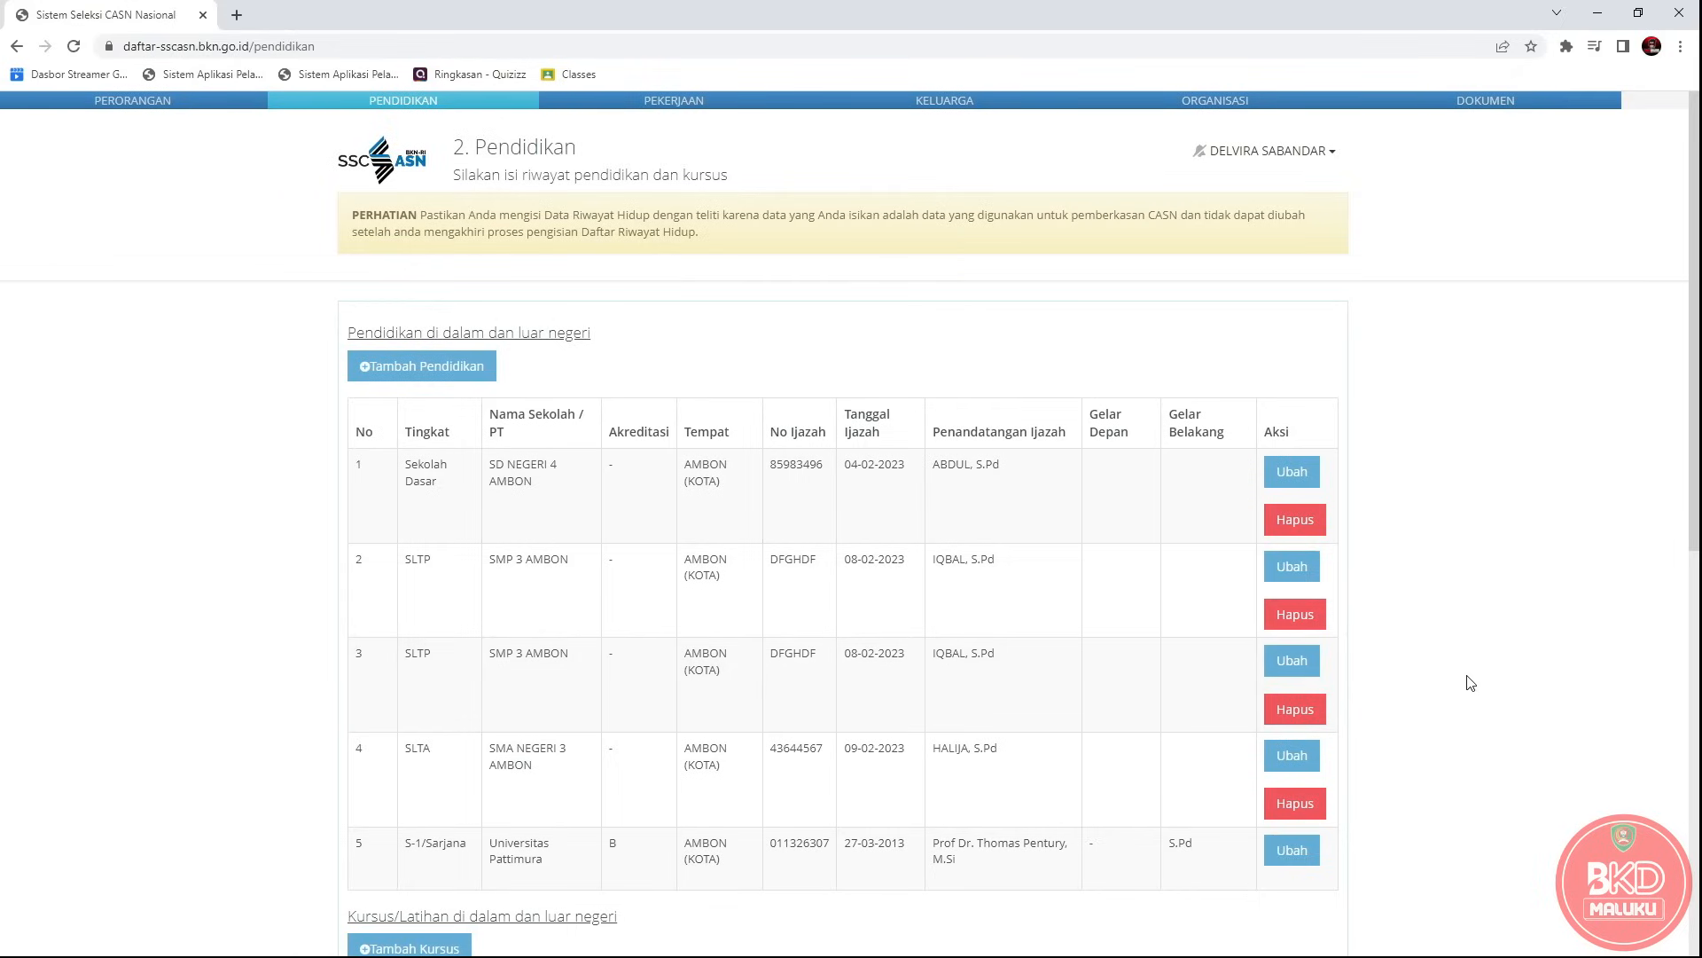
pyautogui.scroll(-1, 1472, 684)
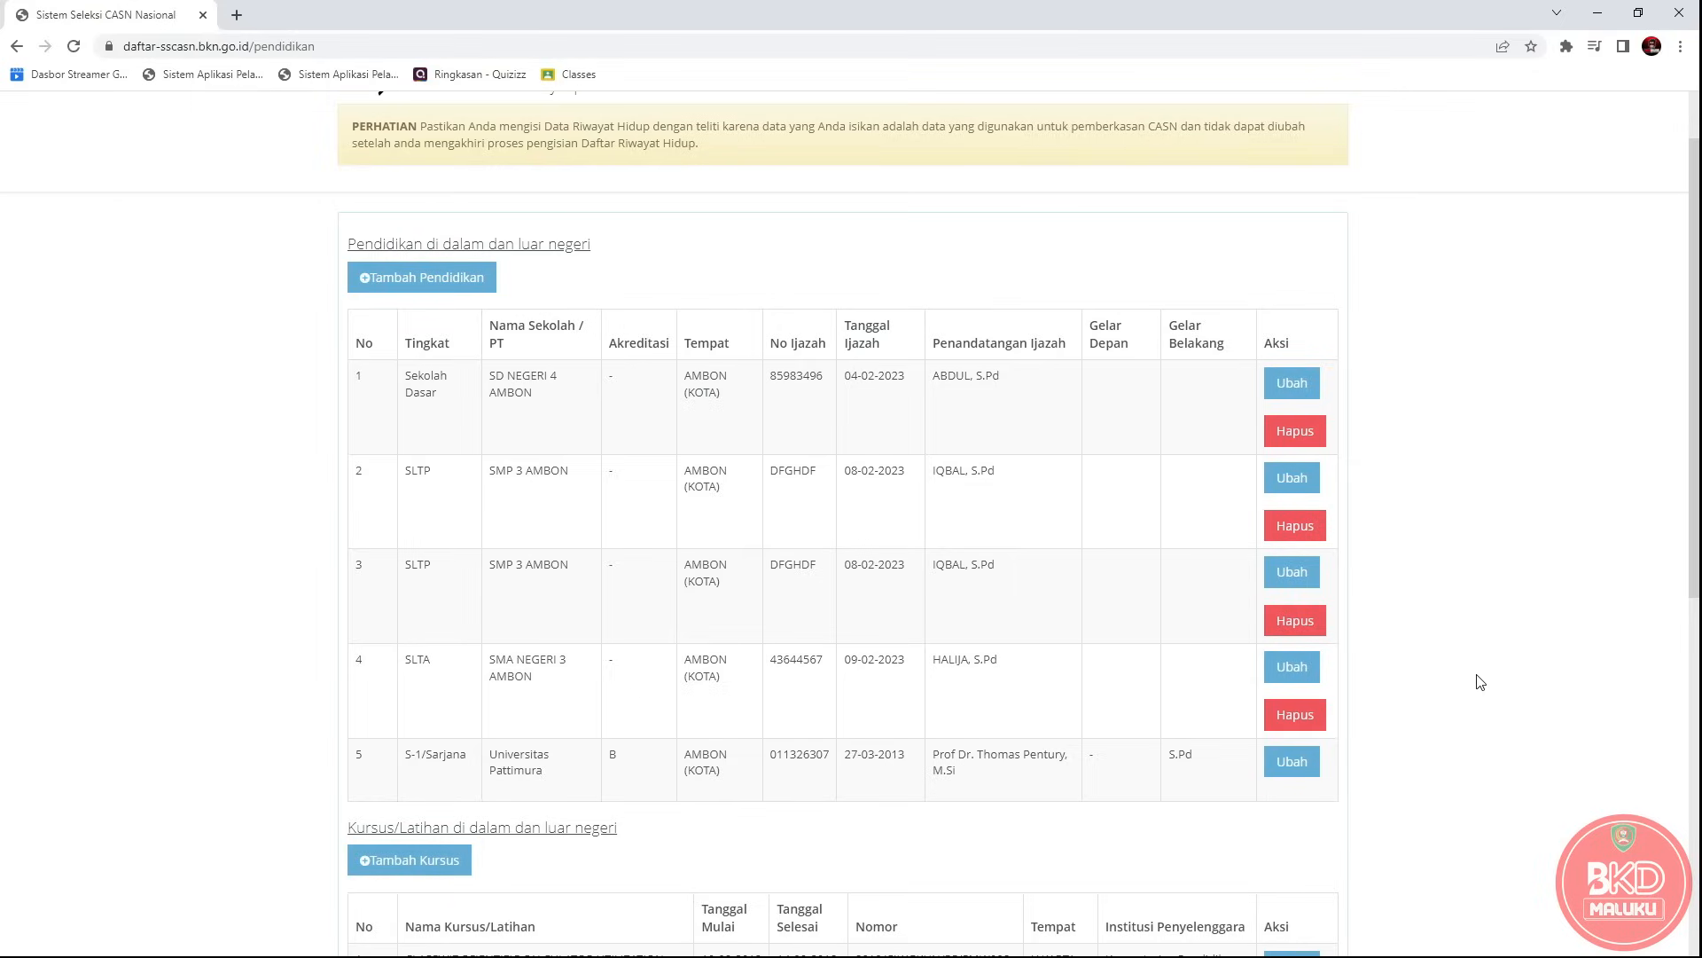
pyautogui.scroll(-2, 1467, 704)
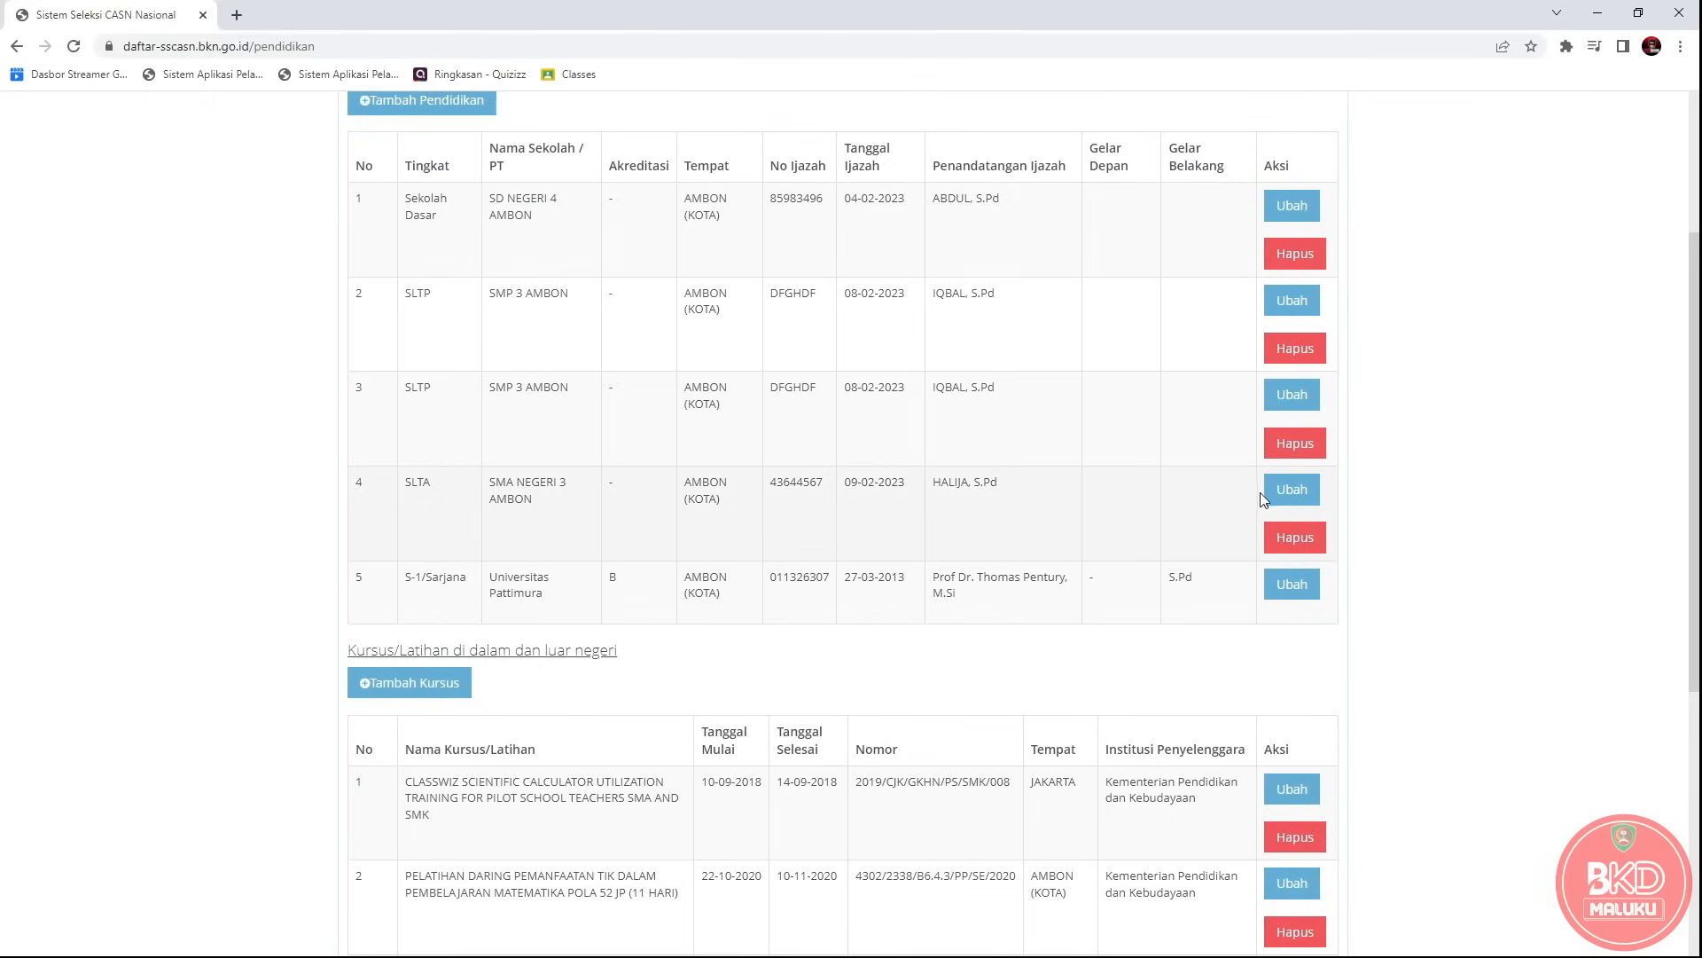
pyautogui.scroll(1, 1263, 497)
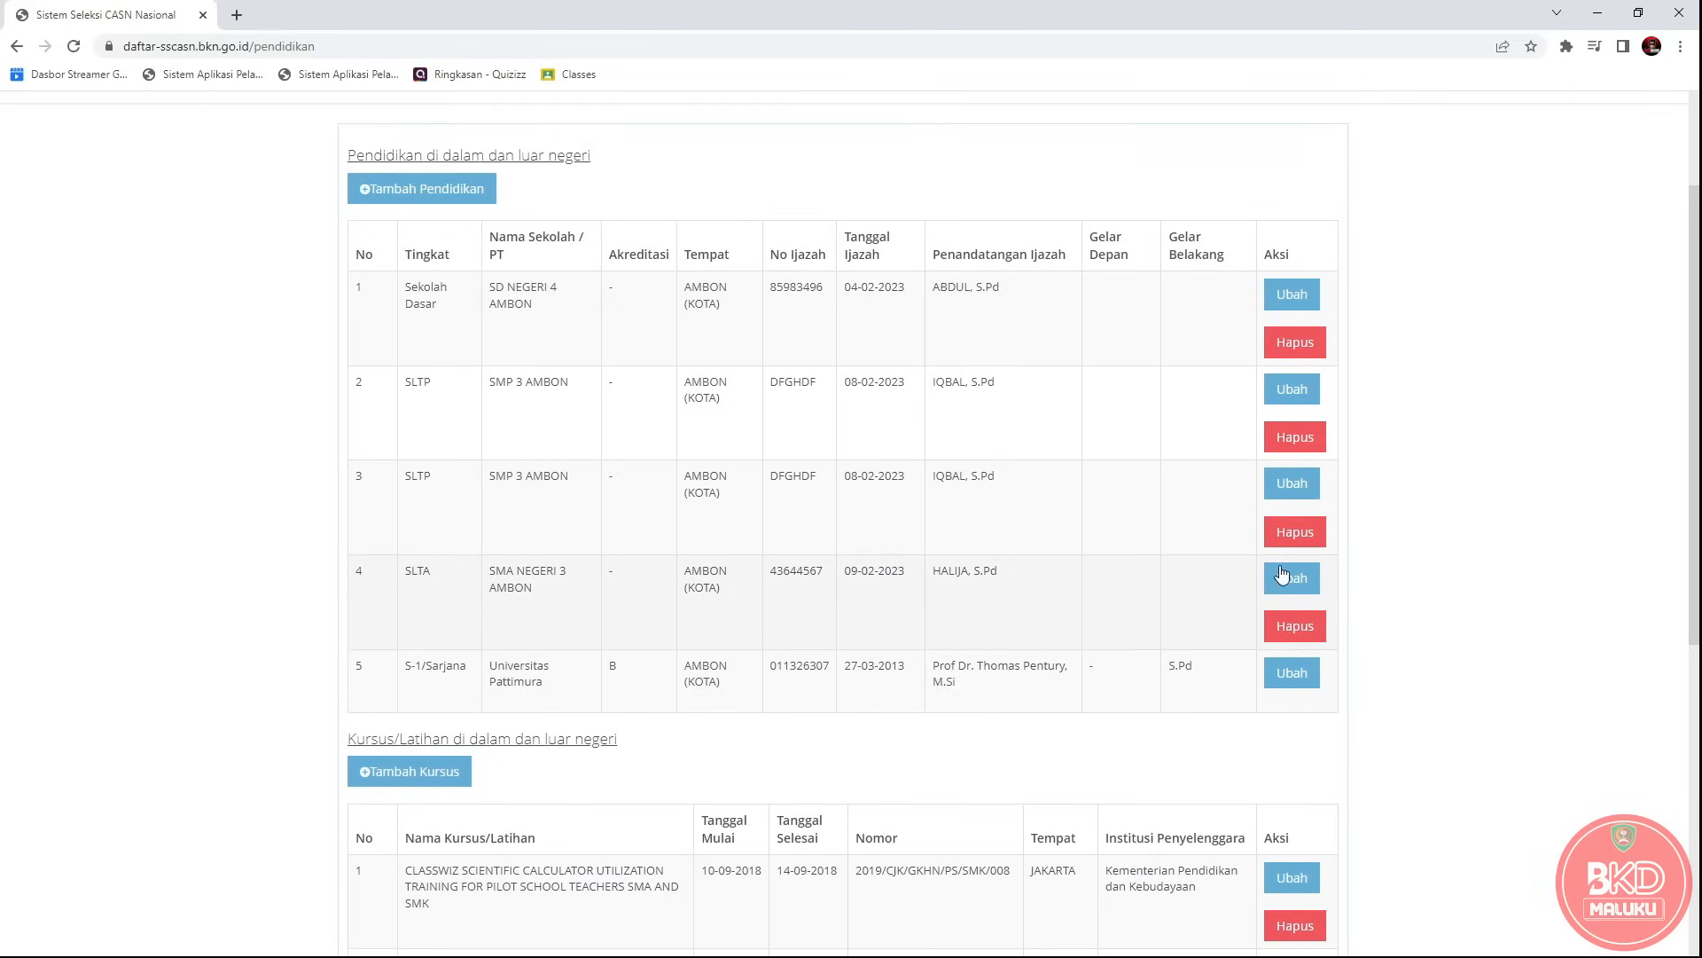
pyautogui.click(1290, 579)
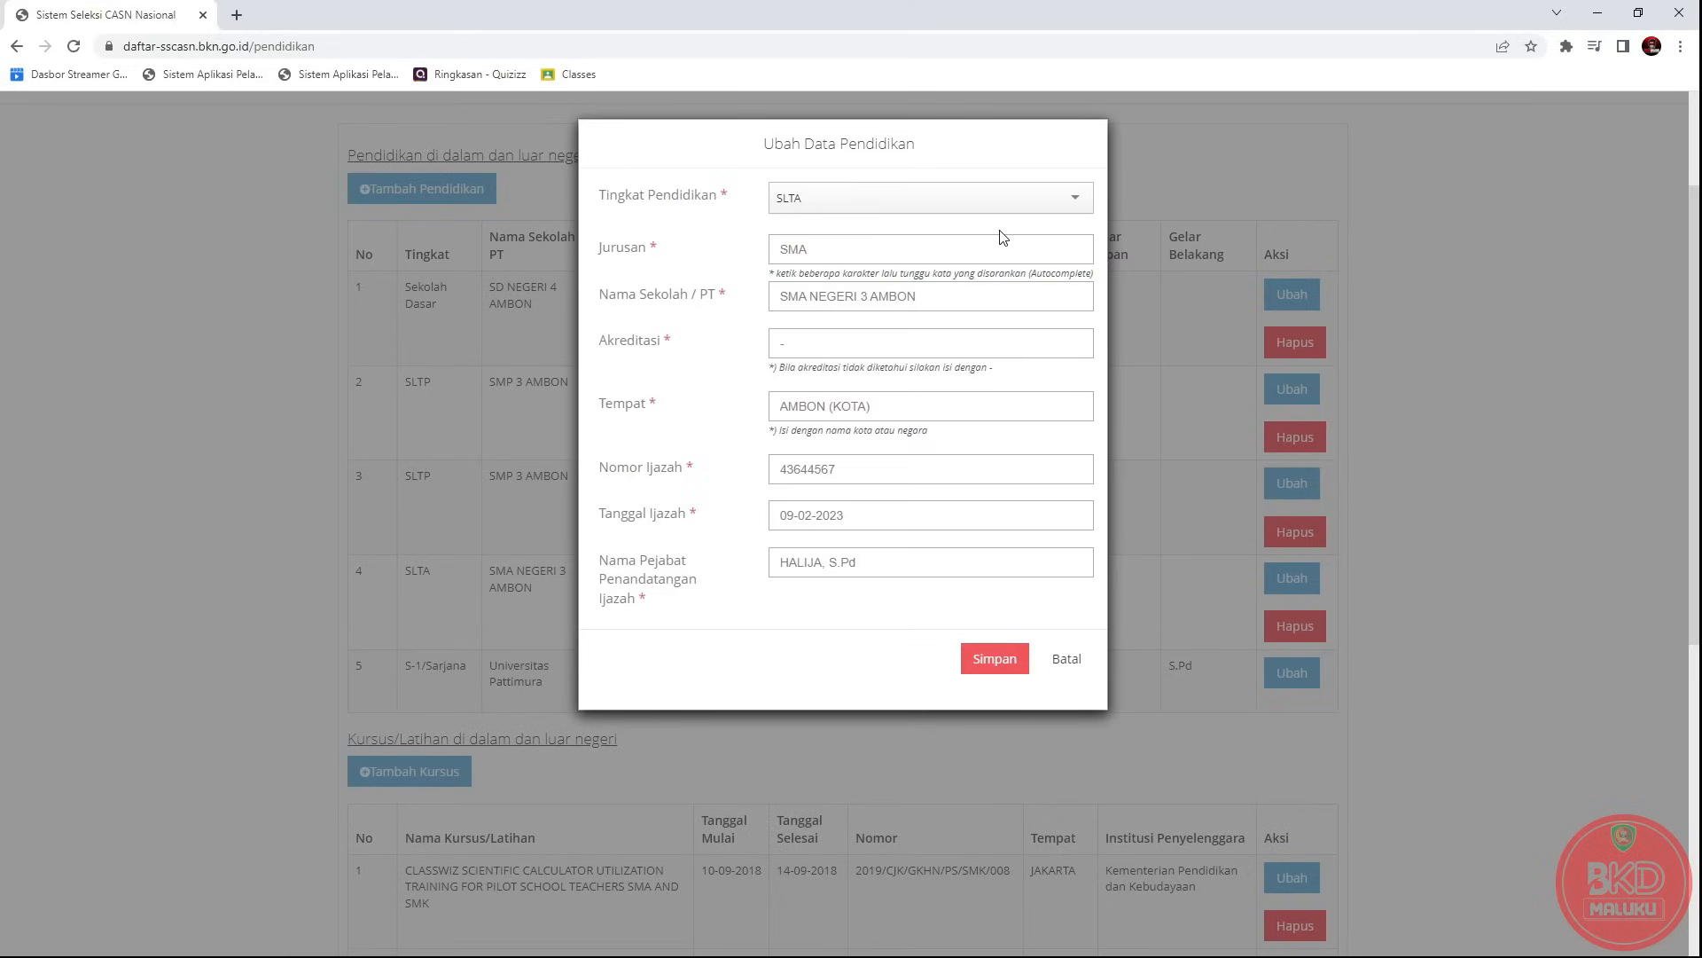
pyautogui.doubleClick(897, 251)
pyautogui.write('S')
pyautogui.press('BackSpace')
pyautogui.write('PERSSMAAN')
pyautogui.click(814, 250)
pyautogui.write('A')
pyautogui.click(891, 341)
pyautogui.moveTo(939, 293); pyautogui.dragTo(760, 299)
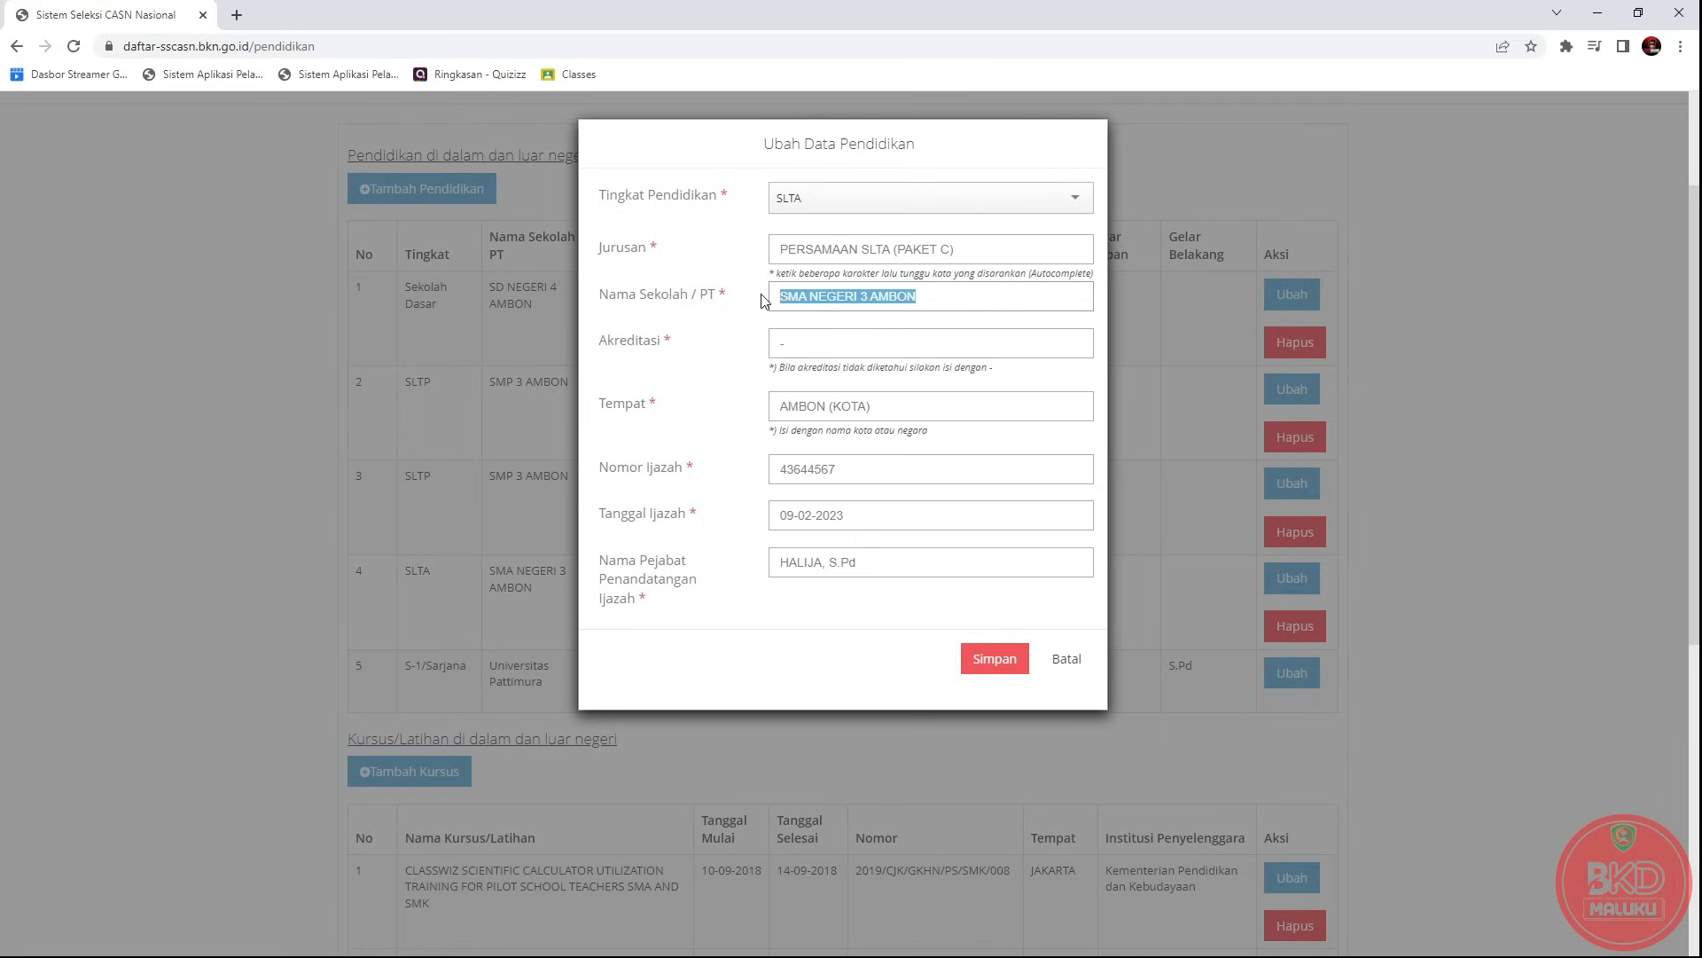
pyautogui.write('DINA')
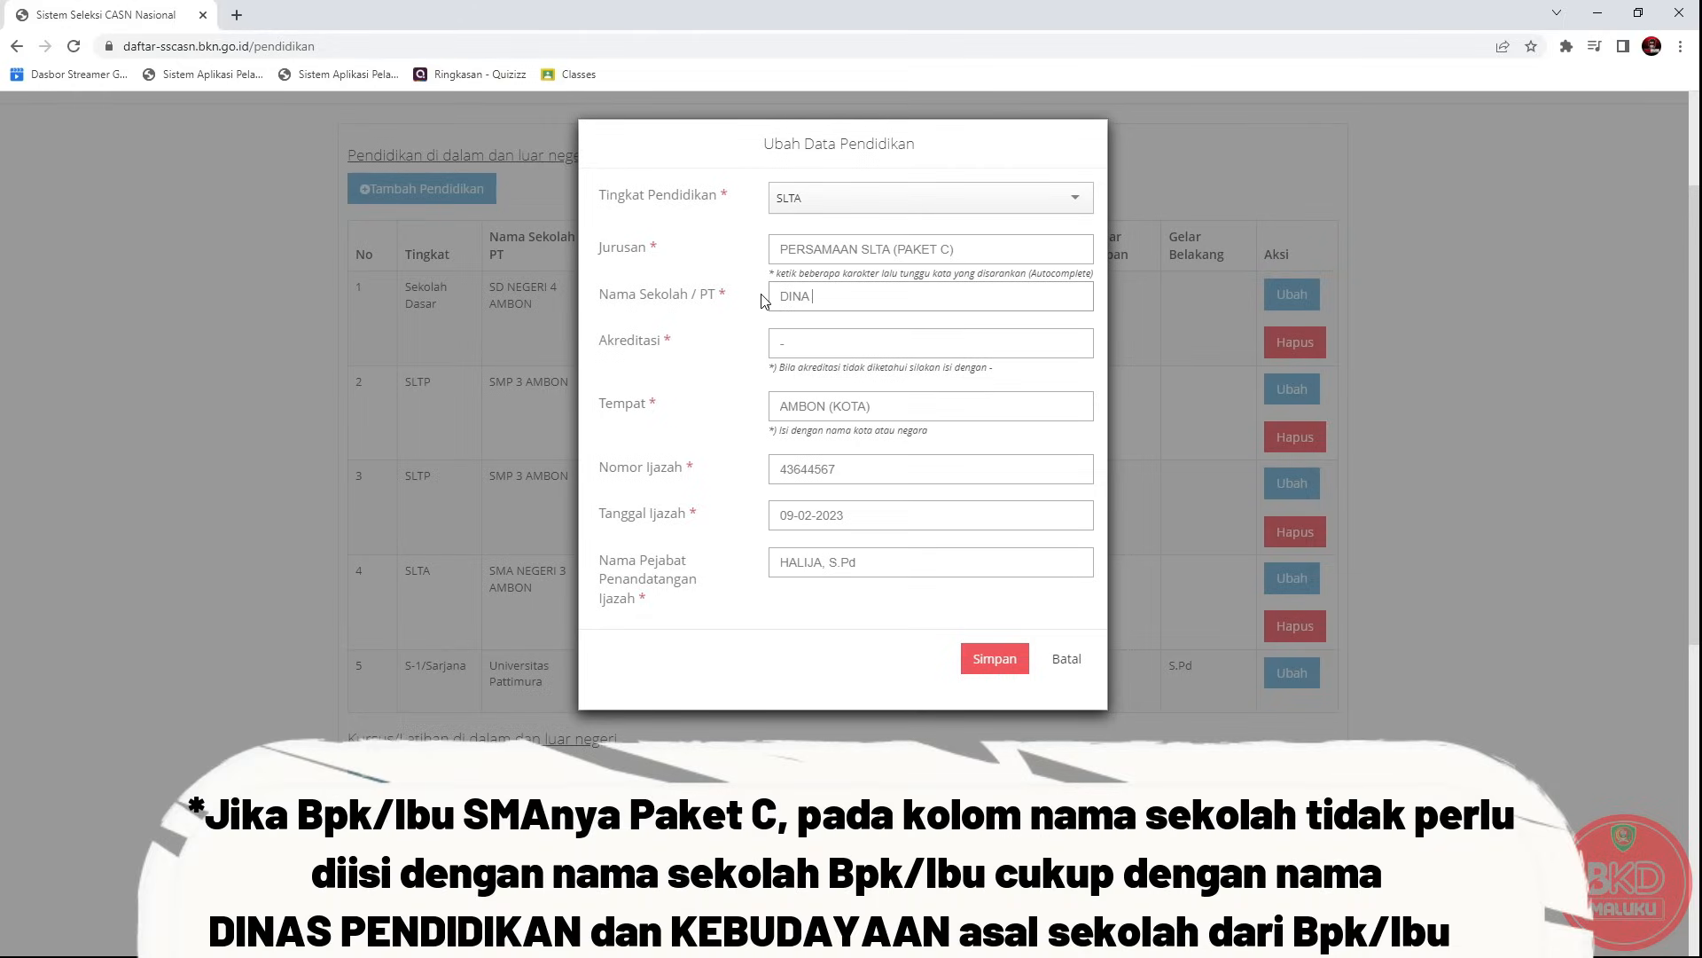
pyautogui.write('S PENDIDIKAN DAN KEBUDAYAAN ')
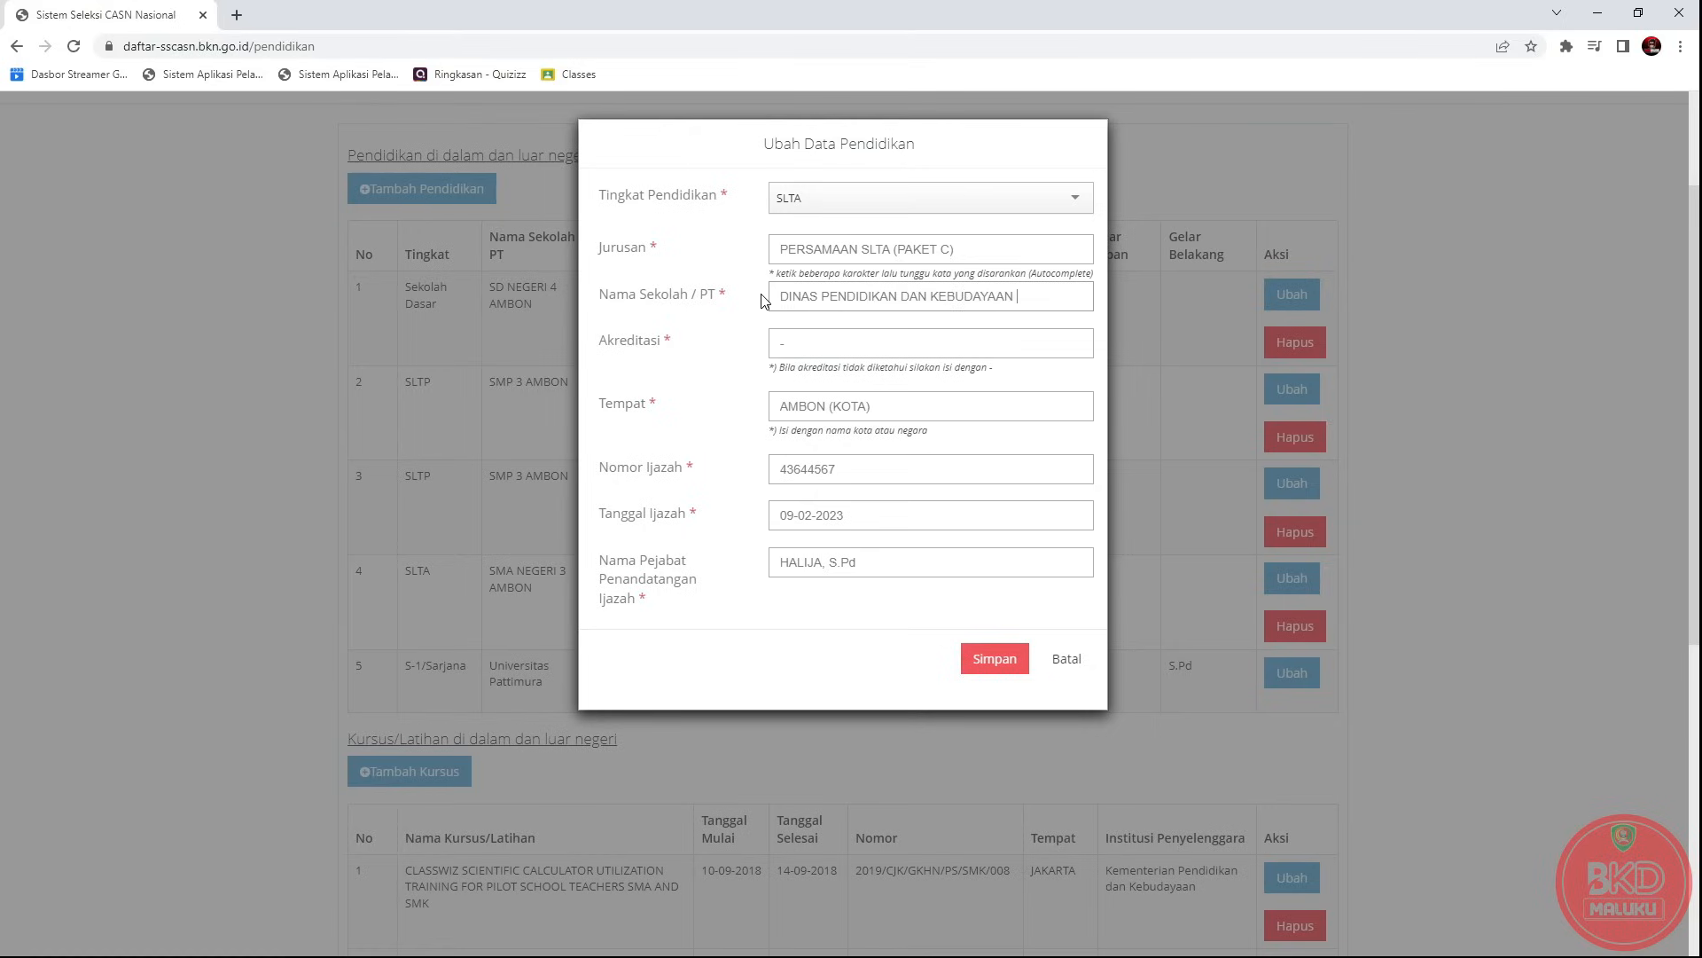
pyautogui.write('PROVINSI MALUKU')
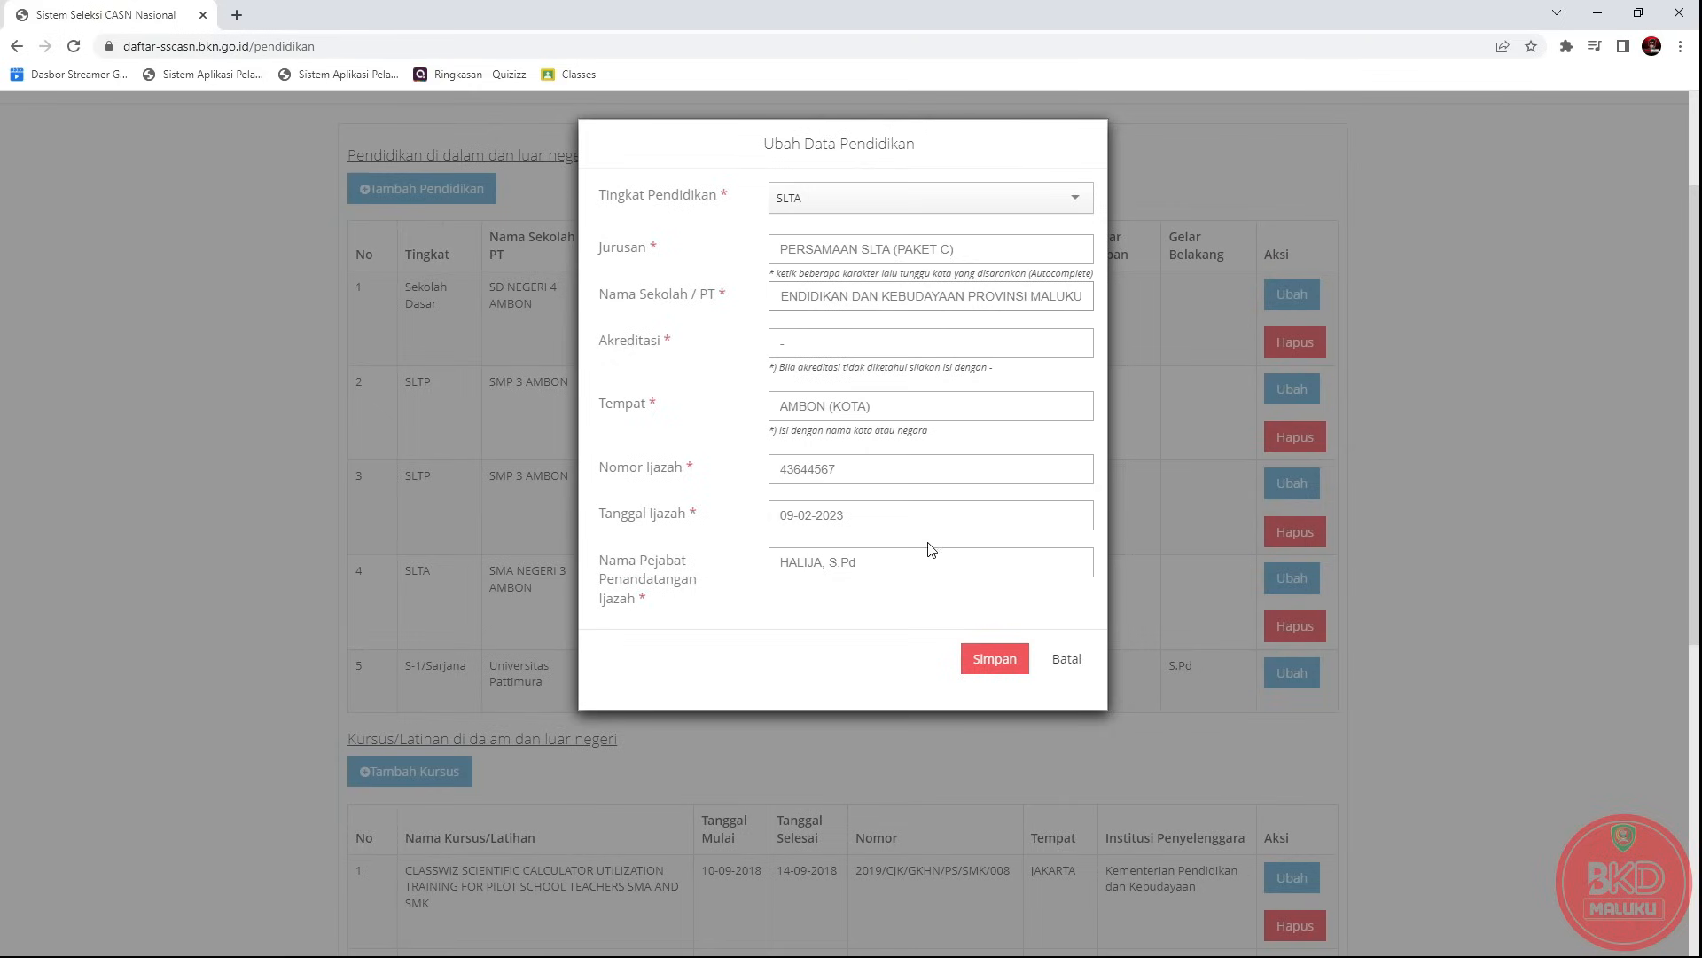
pyautogui.click(1068, 667)
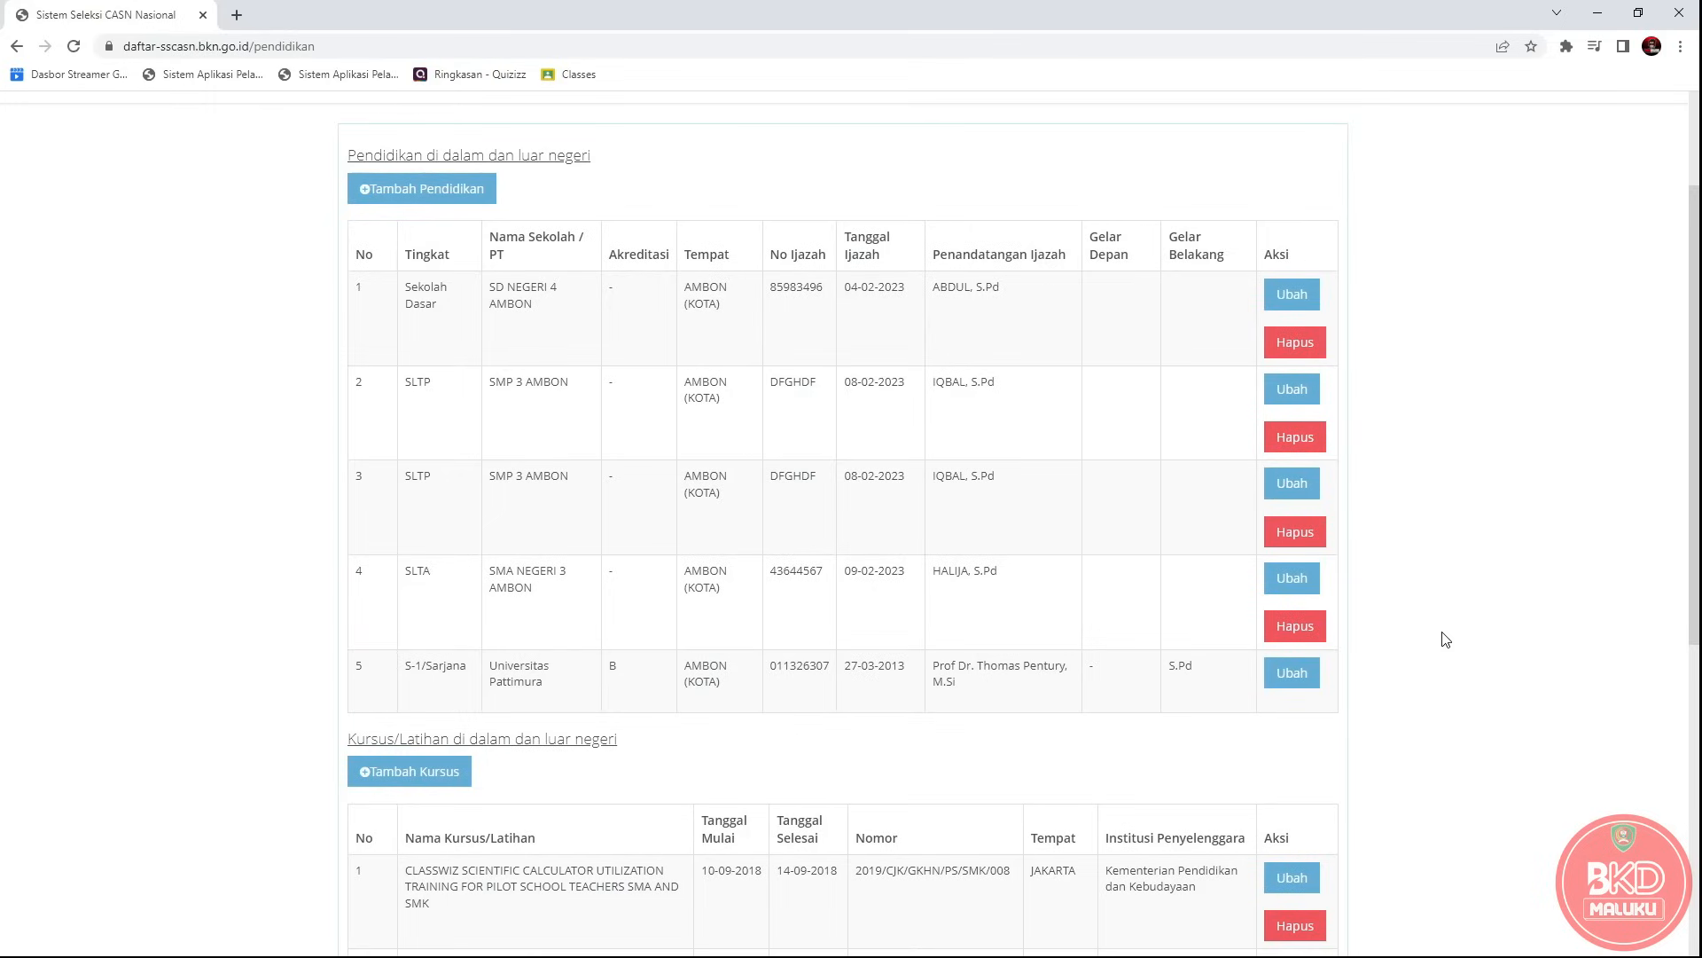
# Scroll down, open the Tambah Kursus form, and cancel it without adding a course.
pyautogui.scroll(-1, 1446, 643)
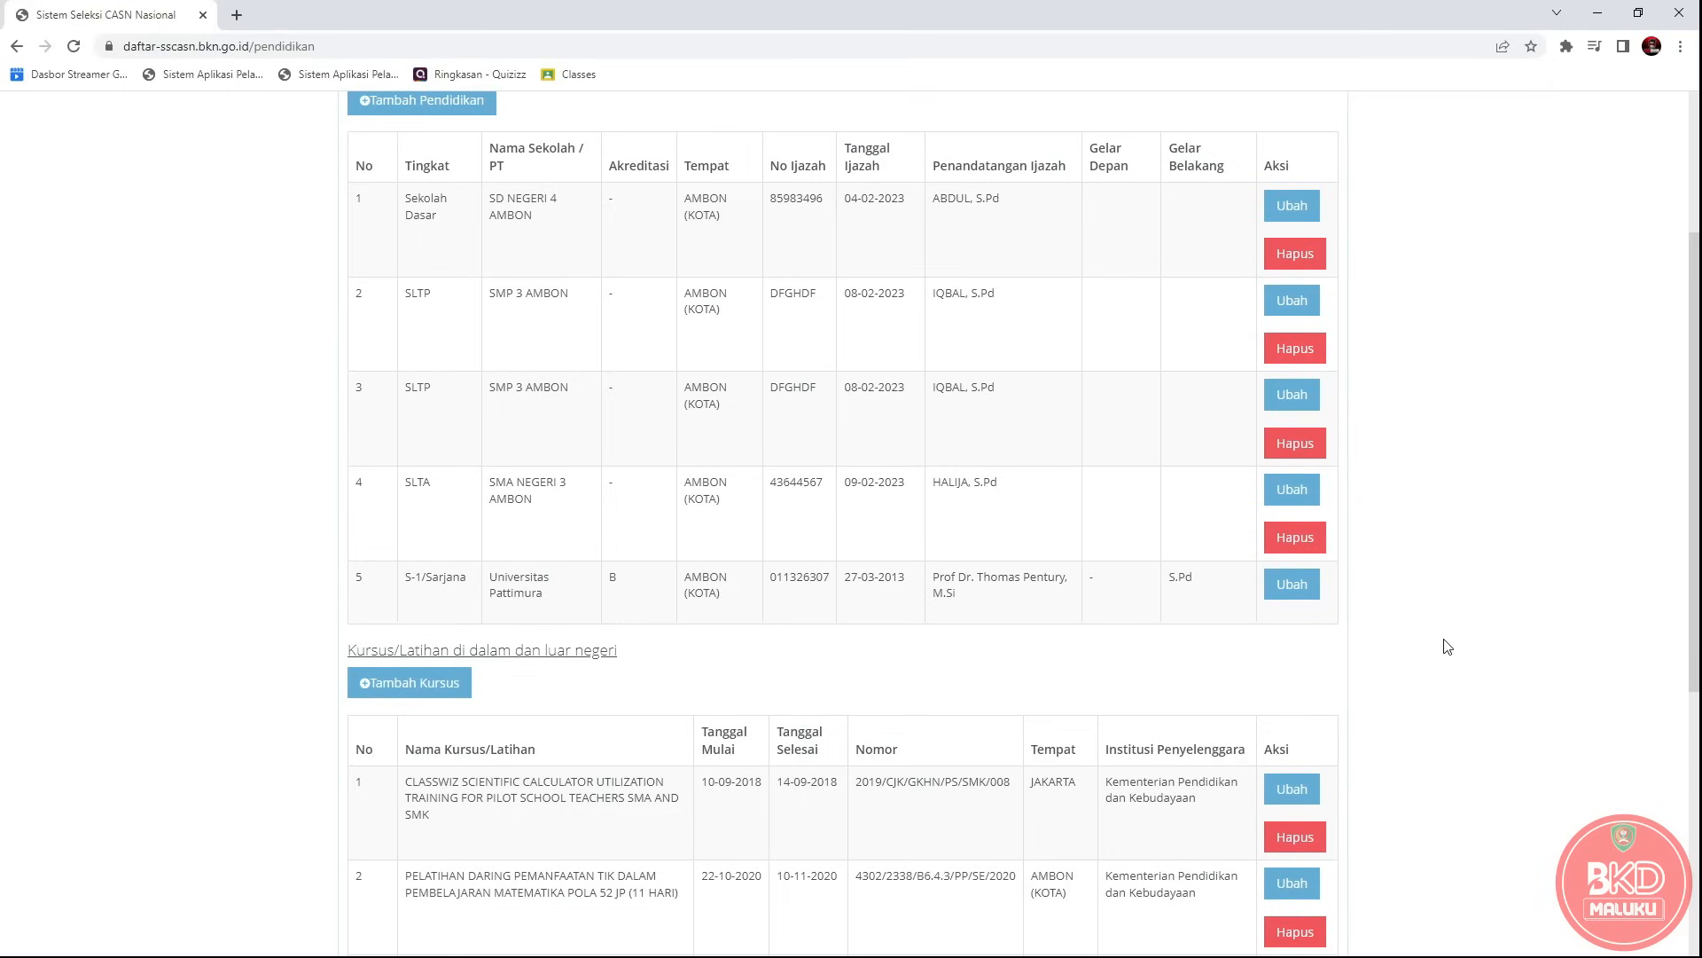
pyautogui.scroll(-4, 1447, 643)
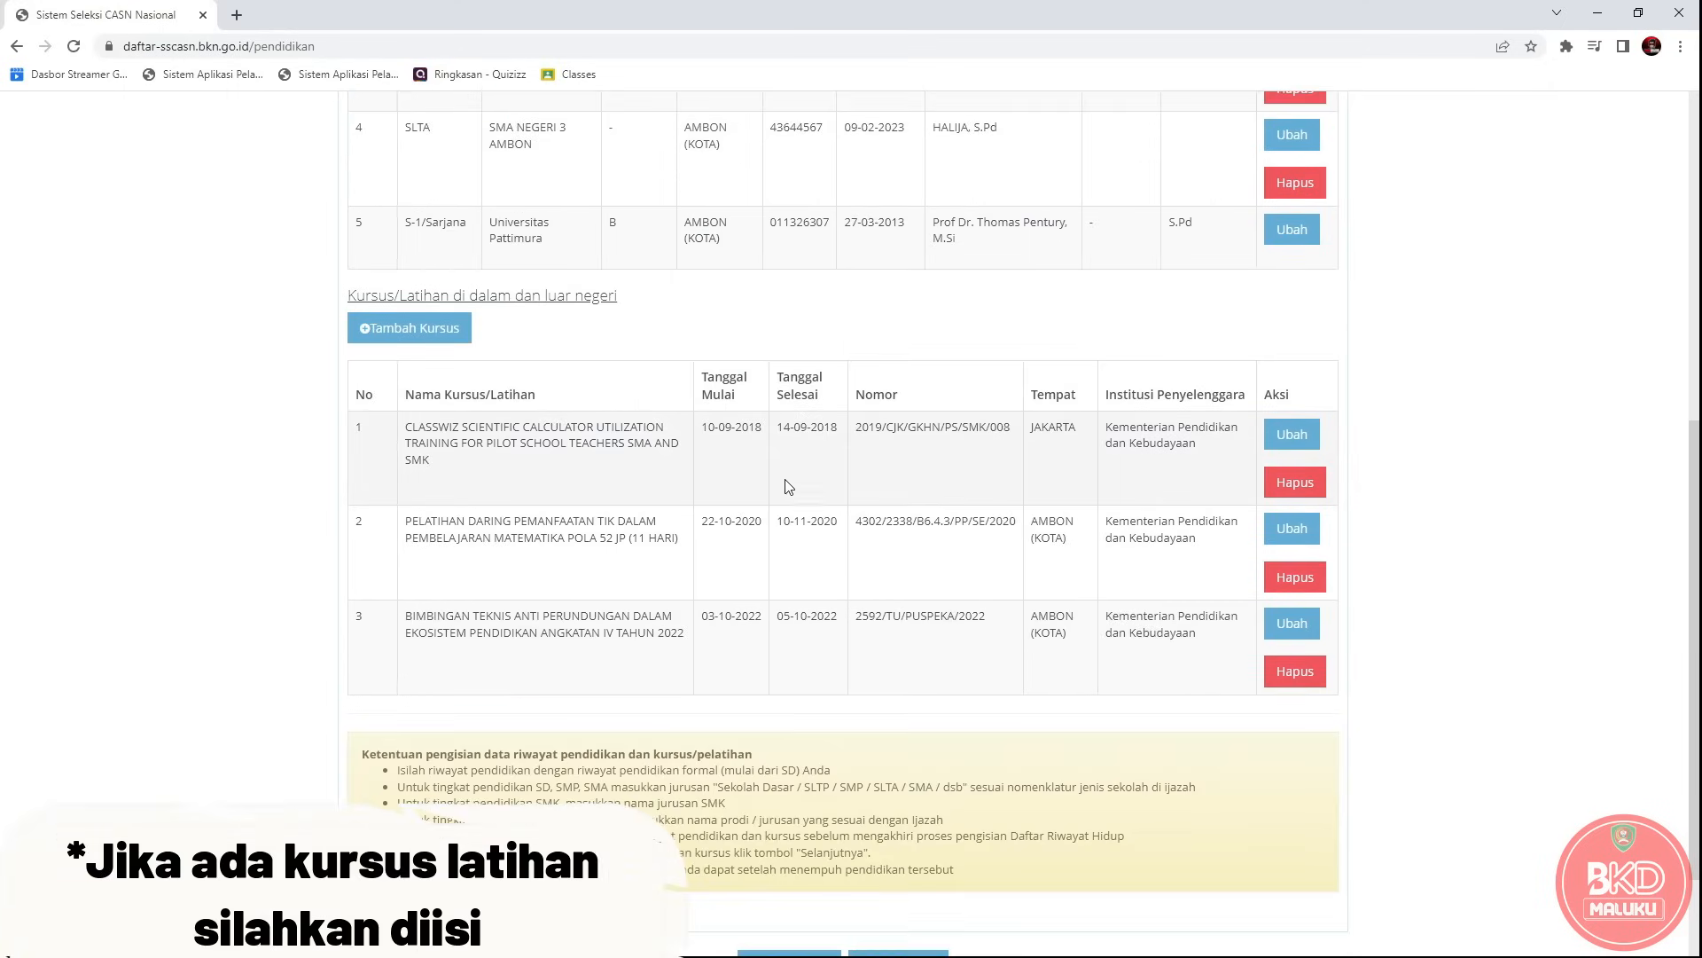
pyautogui.click(413, 338)
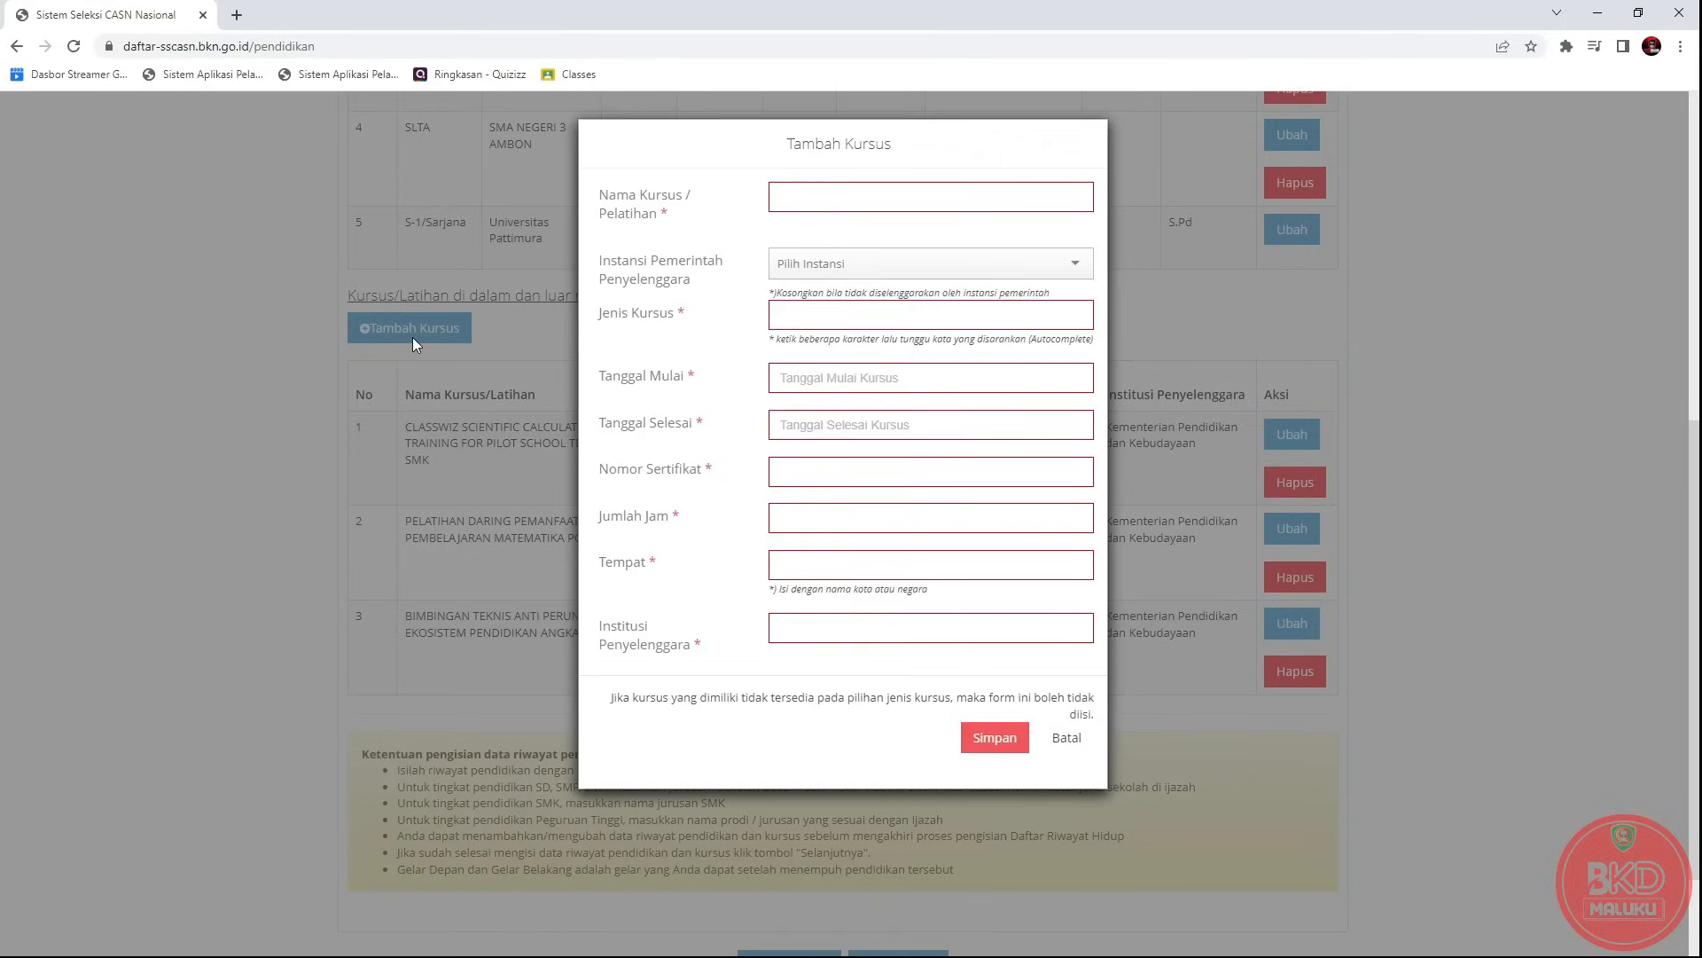
pyautogui.click(1064, 740)
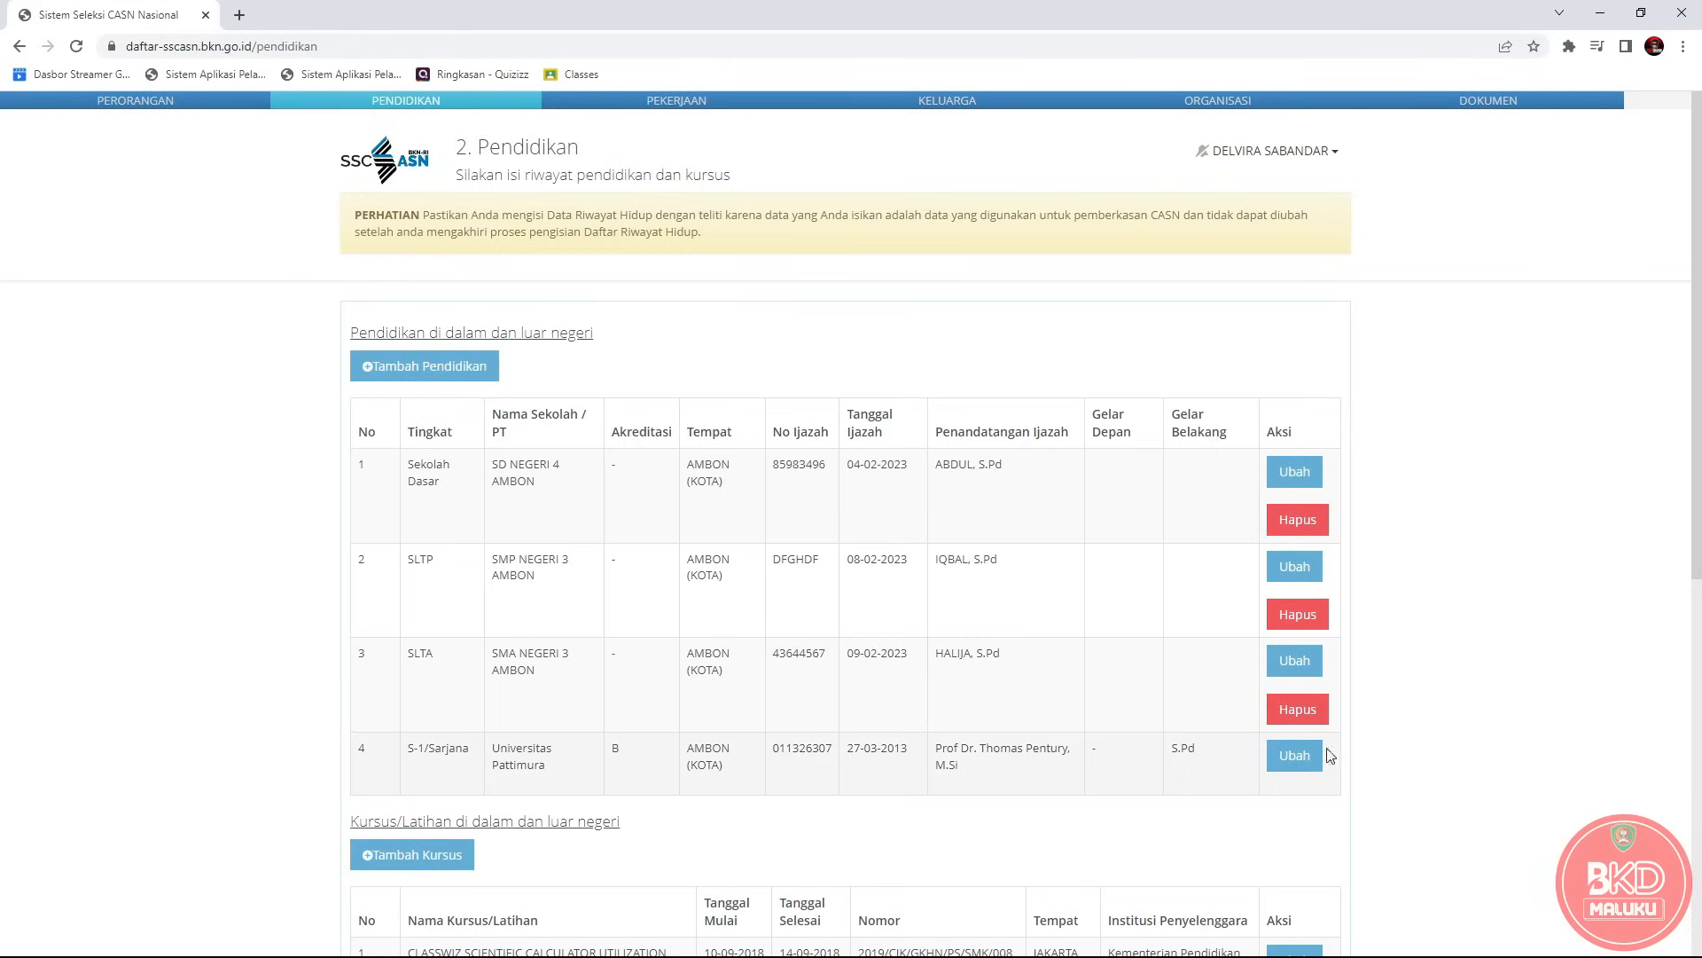
# Highlight the S-1/Sarjana row repeatedly, then switch to the Pekerjaan step.
pyautogui.moveTo(410, 758); pyautogui.dragTo(982, 761)
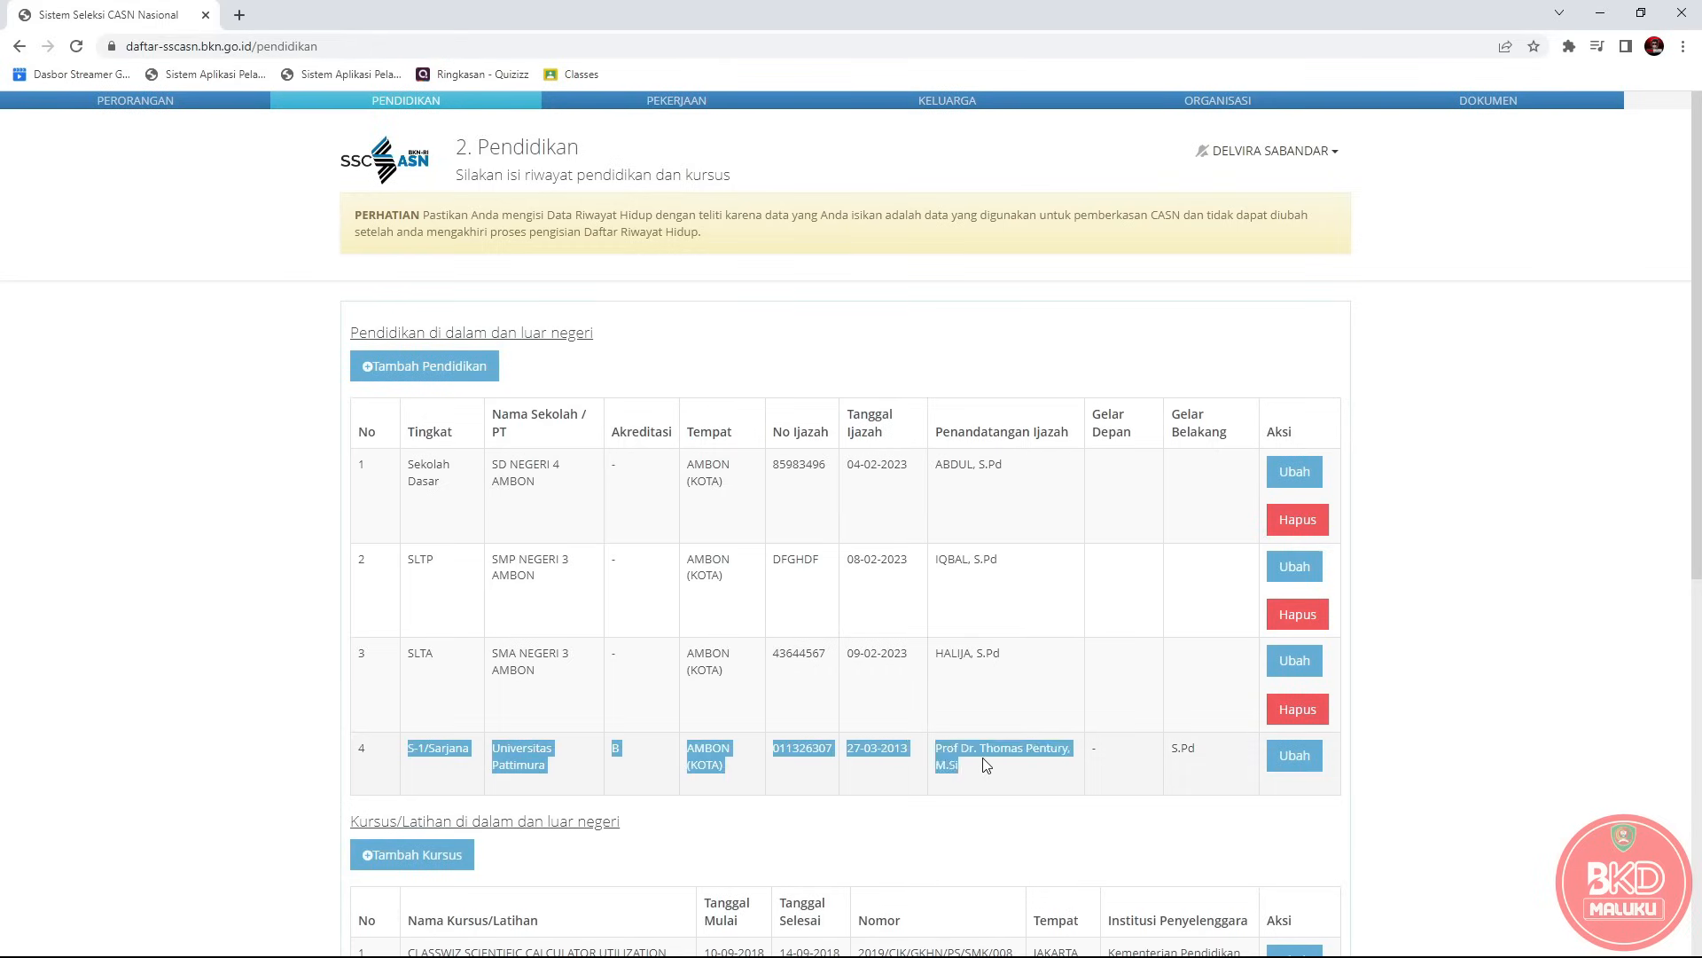
pyautogui.click(983, 761)
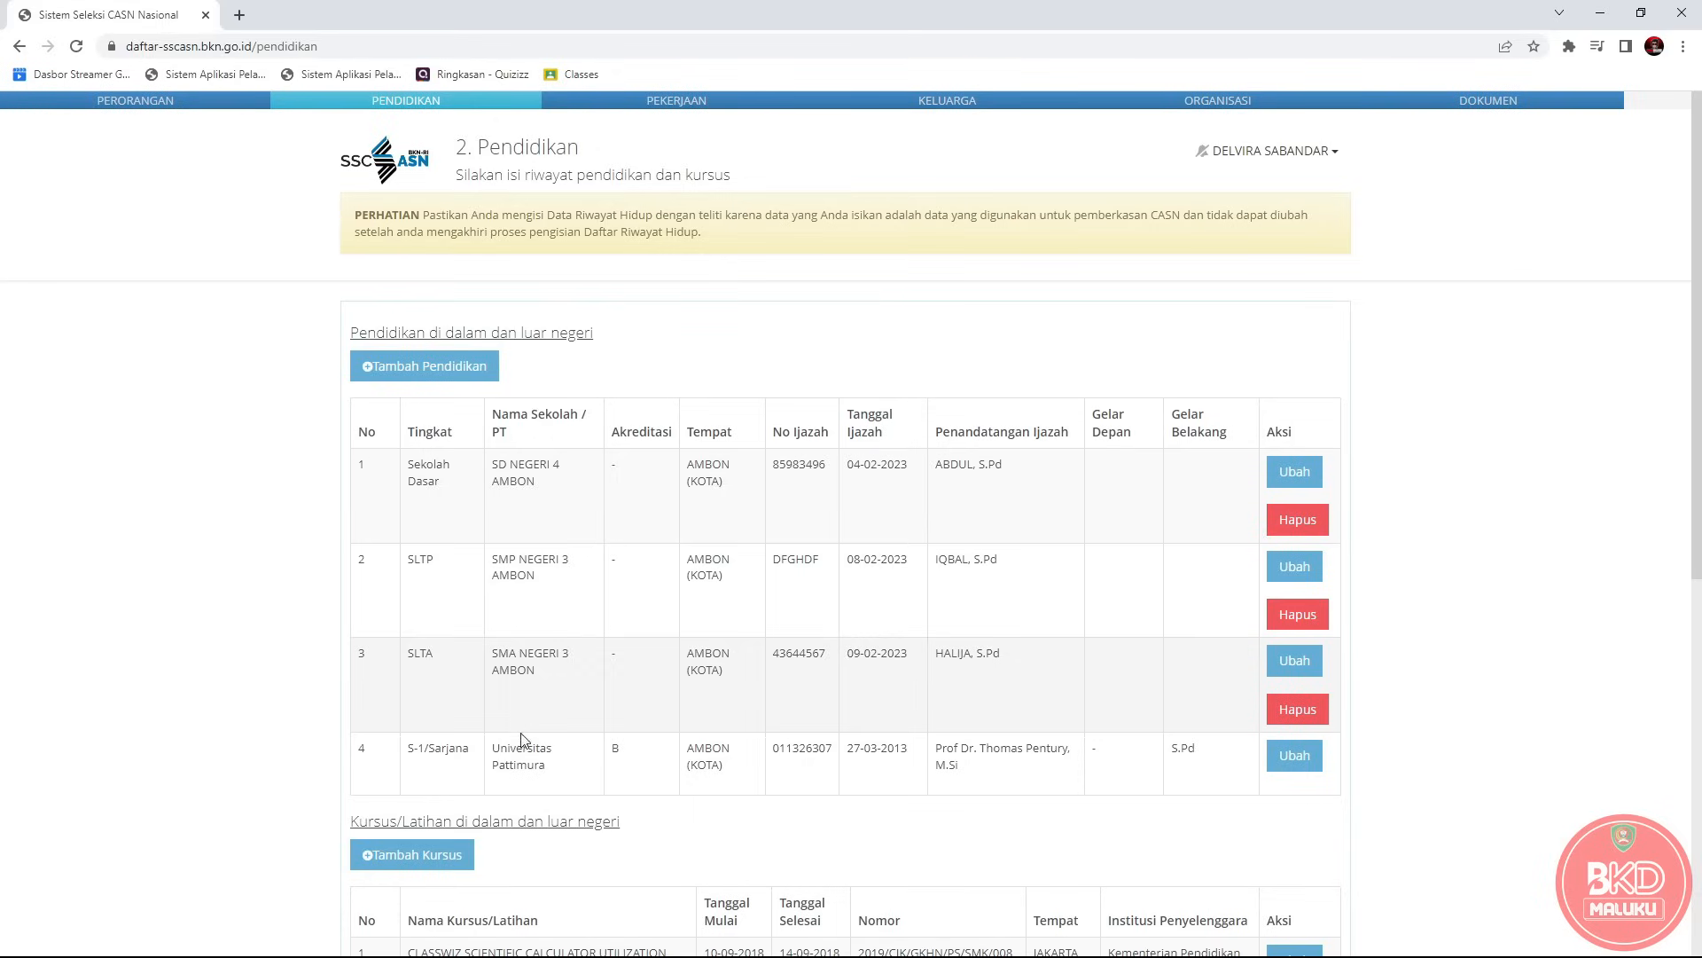
pyautogui.doubleClick(362, 753)
pyautogui.moveTo(381, 755); pyautogui.dragTo(975, 774)
pyautogui.click(975, 774)
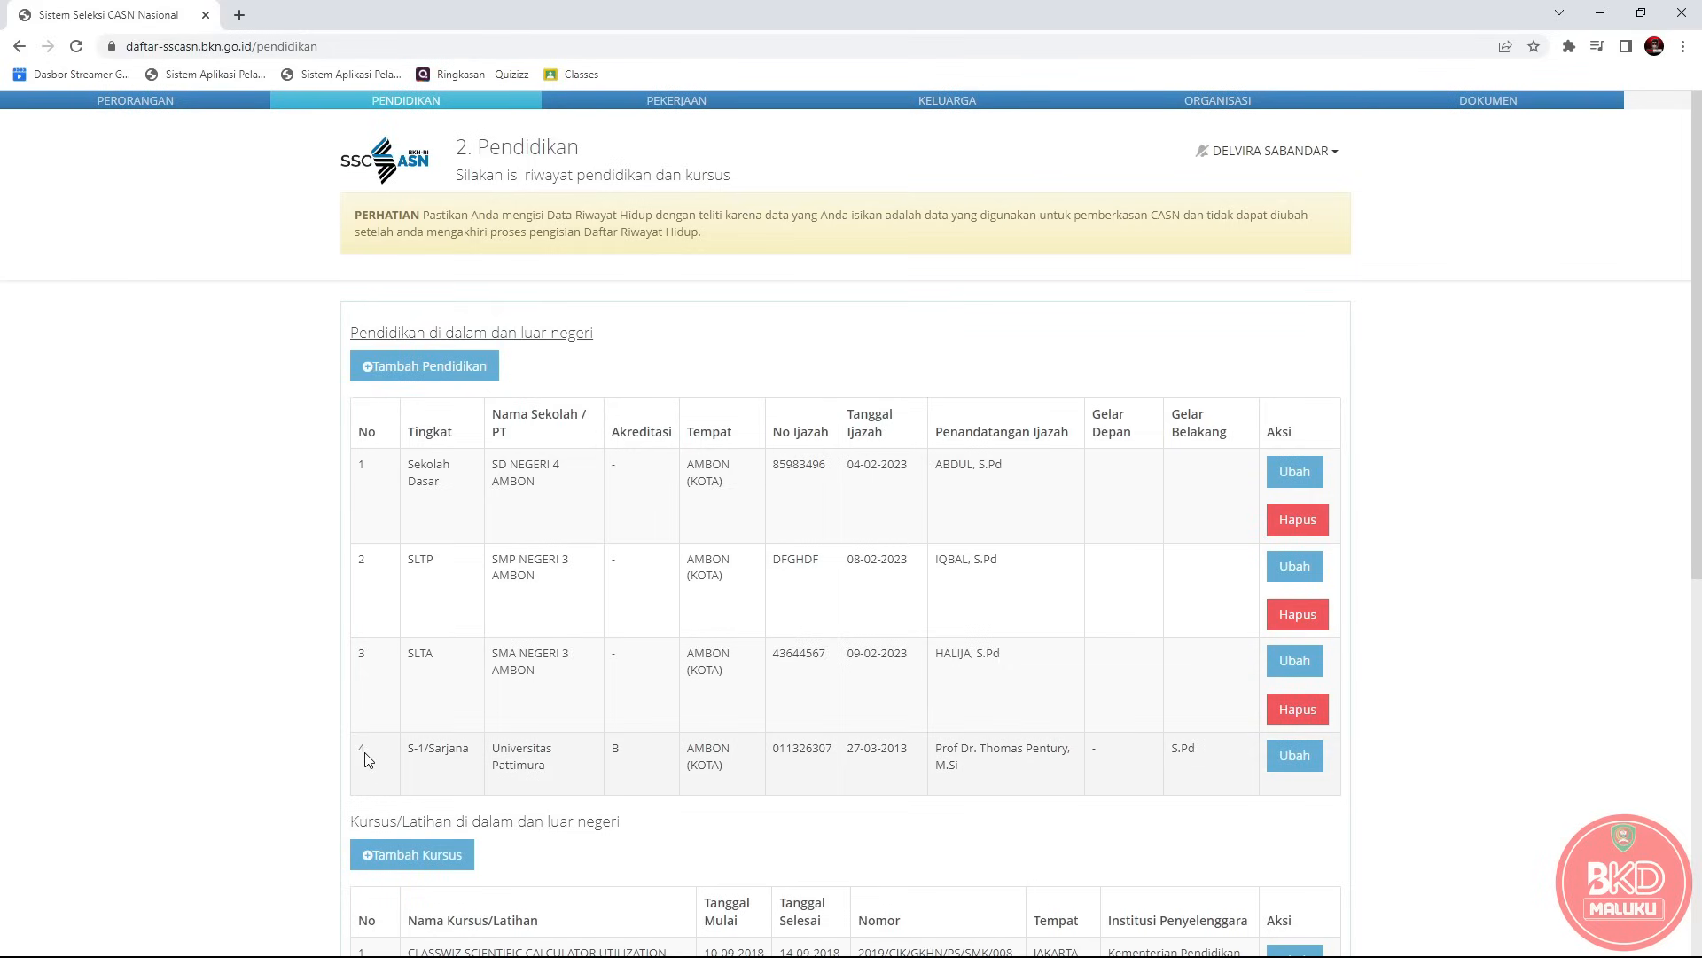
pyautogui.moveTo(368, 759); pyautogui.dragTo(983, 771)
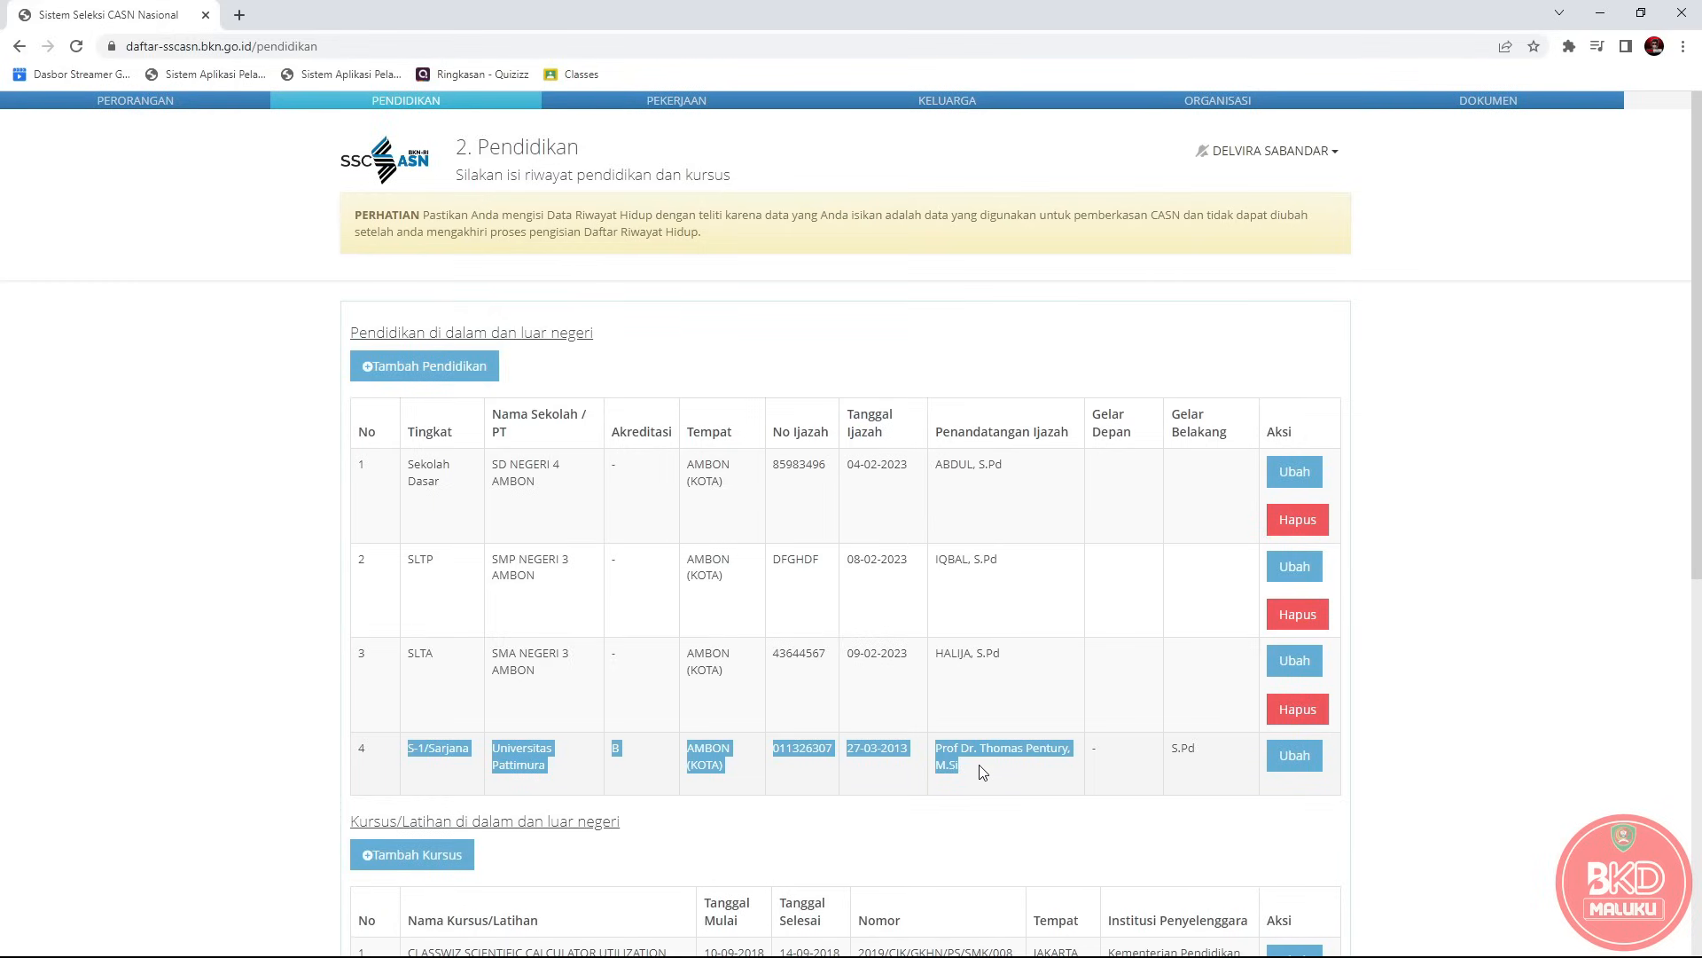
pyautogui.click(432, 770)
pyautogui.moveTo(410, 749); pyautogui.dragTo(973, 775)
pyautogui.click(974, 775)
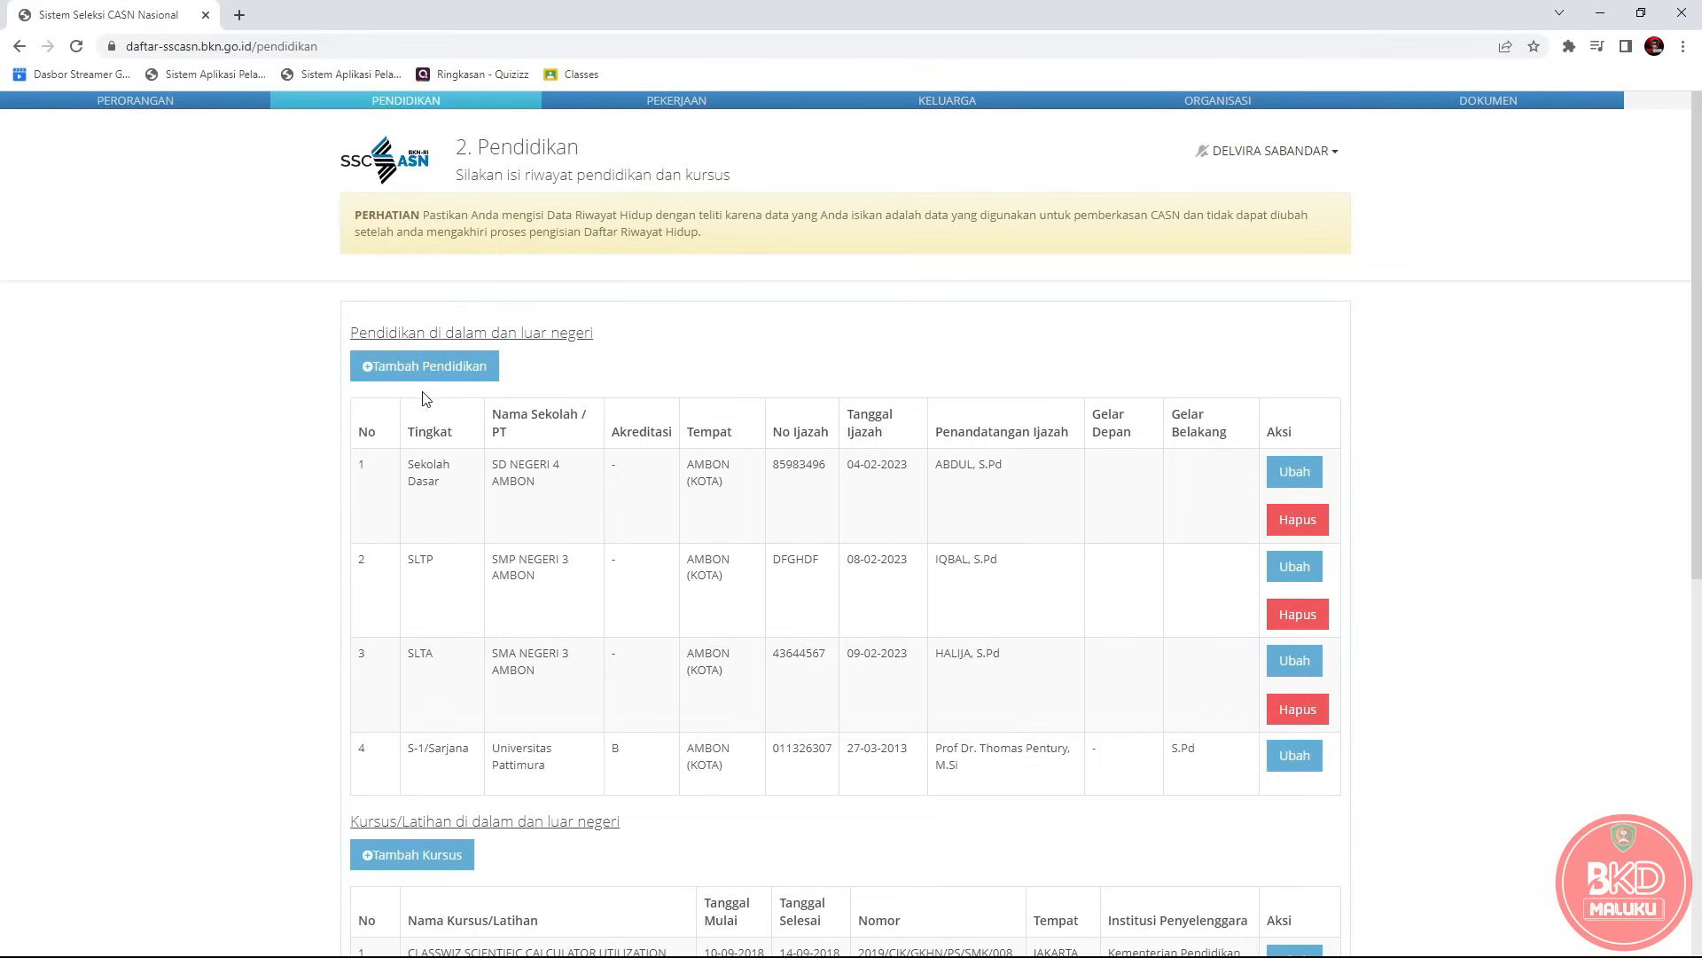
pyautogui.click(727, 949)
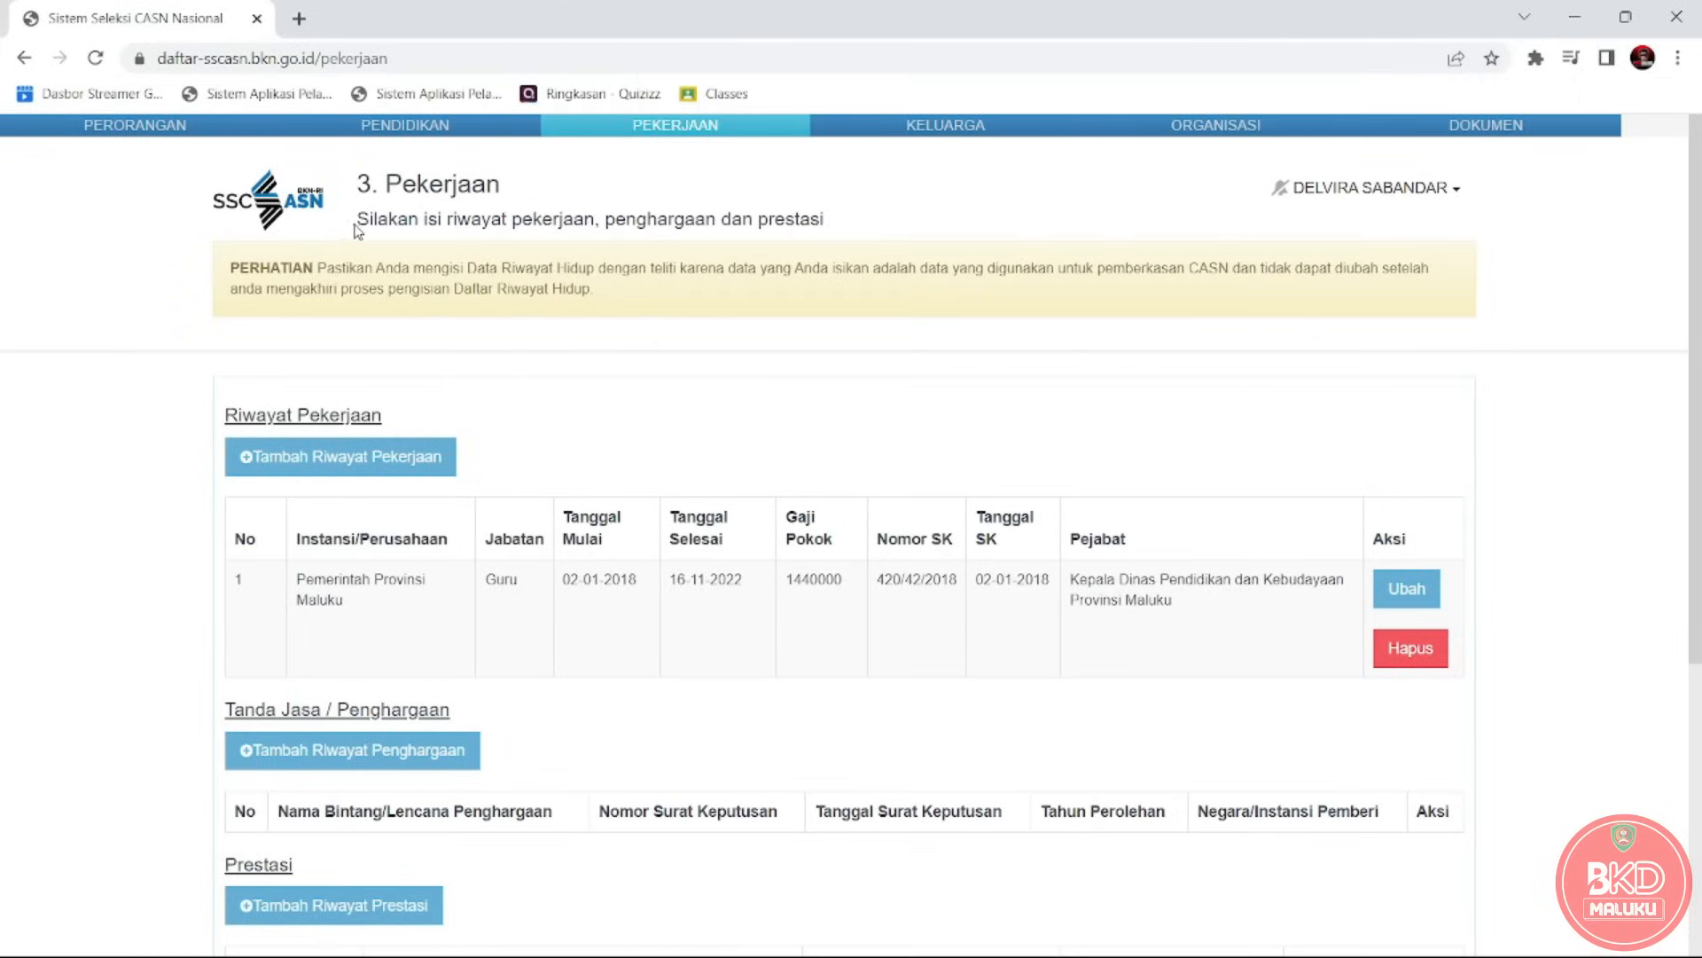
pyautogui.moveTo(358, 226); pyautogui.dragTo(829, 215)
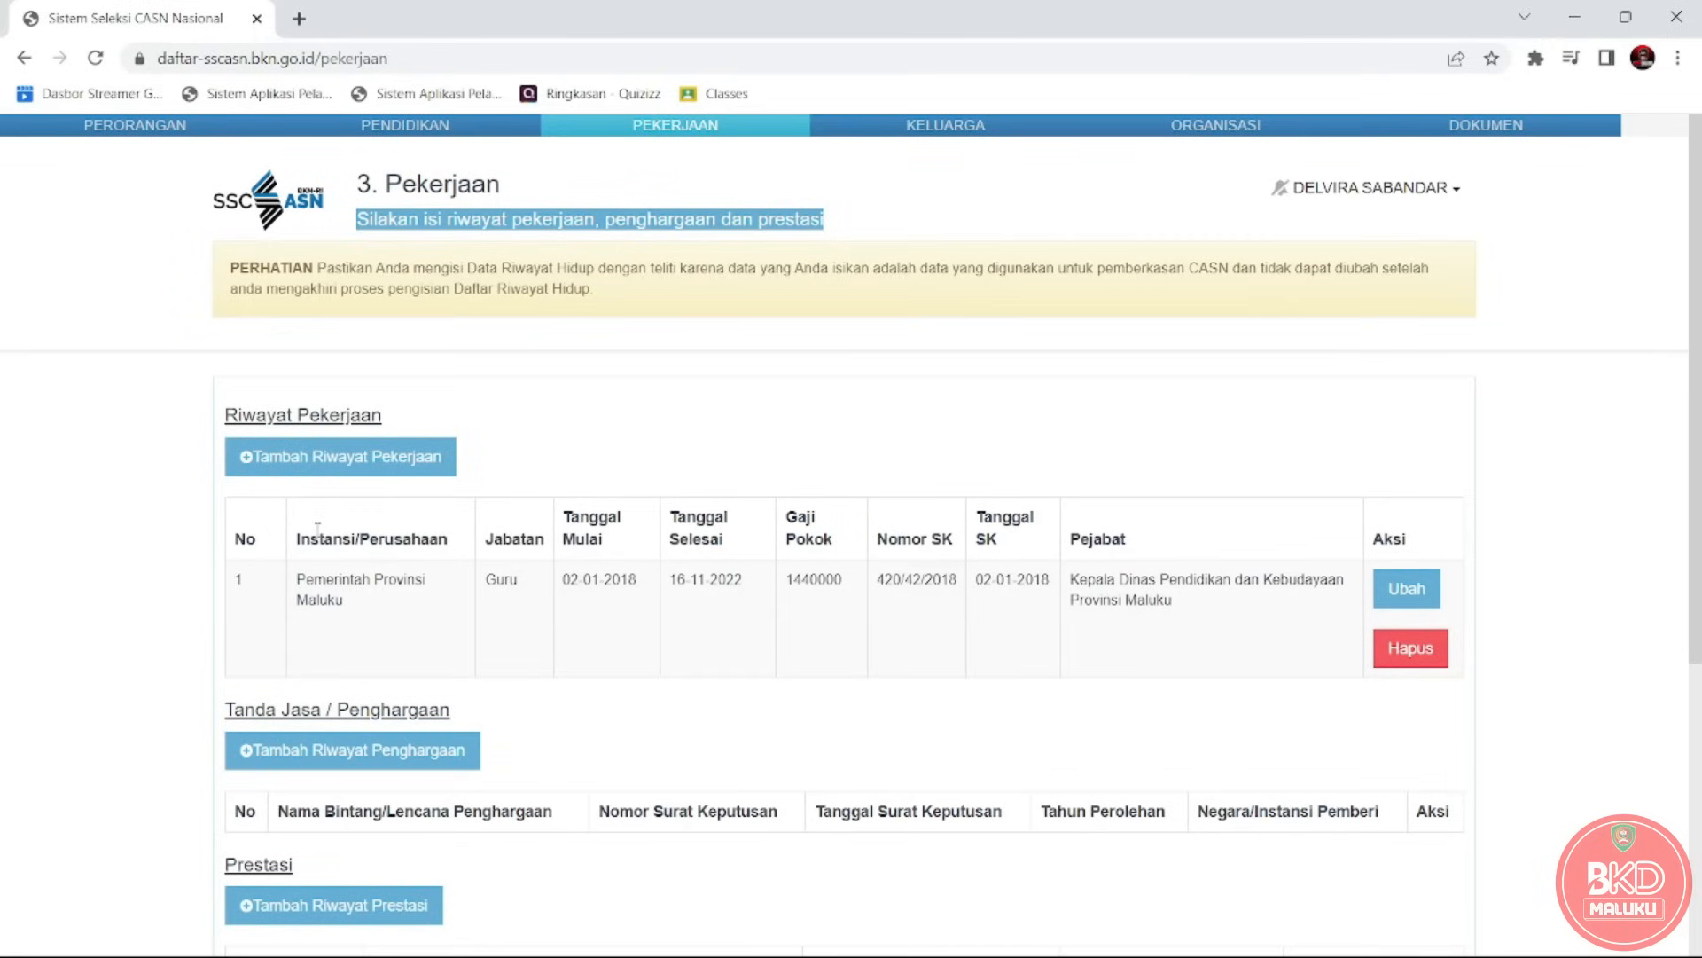
pyautogui.moveTo(258, 572); pyautogui.dragTo(962, 585)
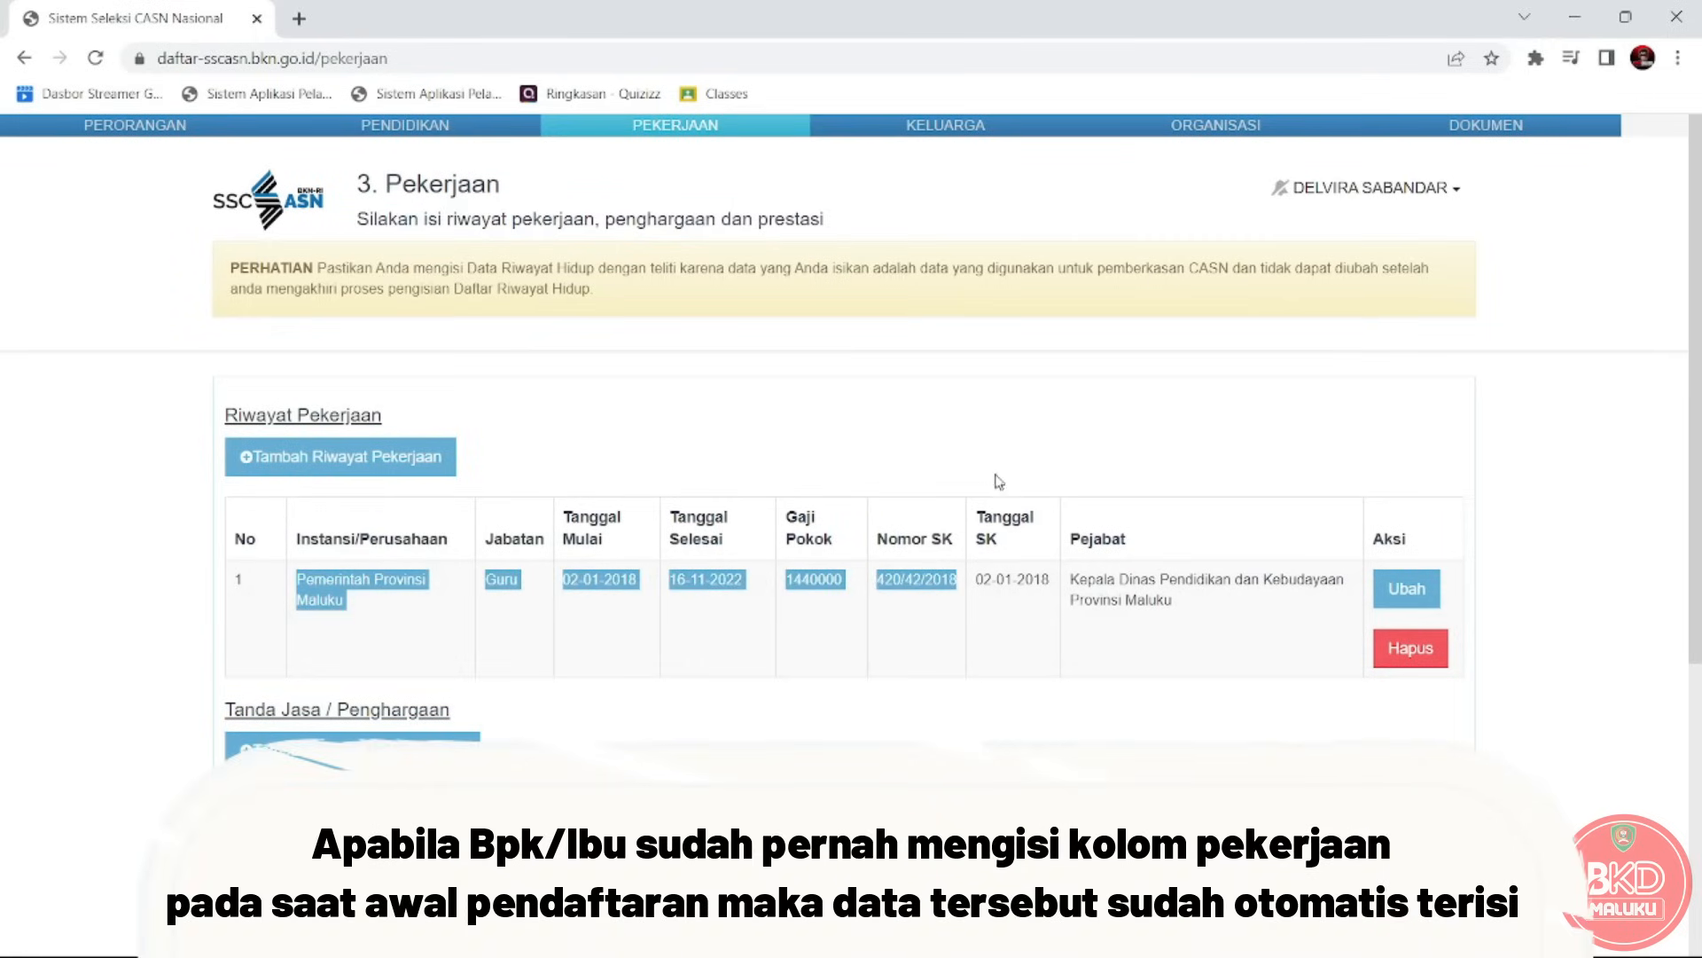
pyautogui.click(1008, 459)
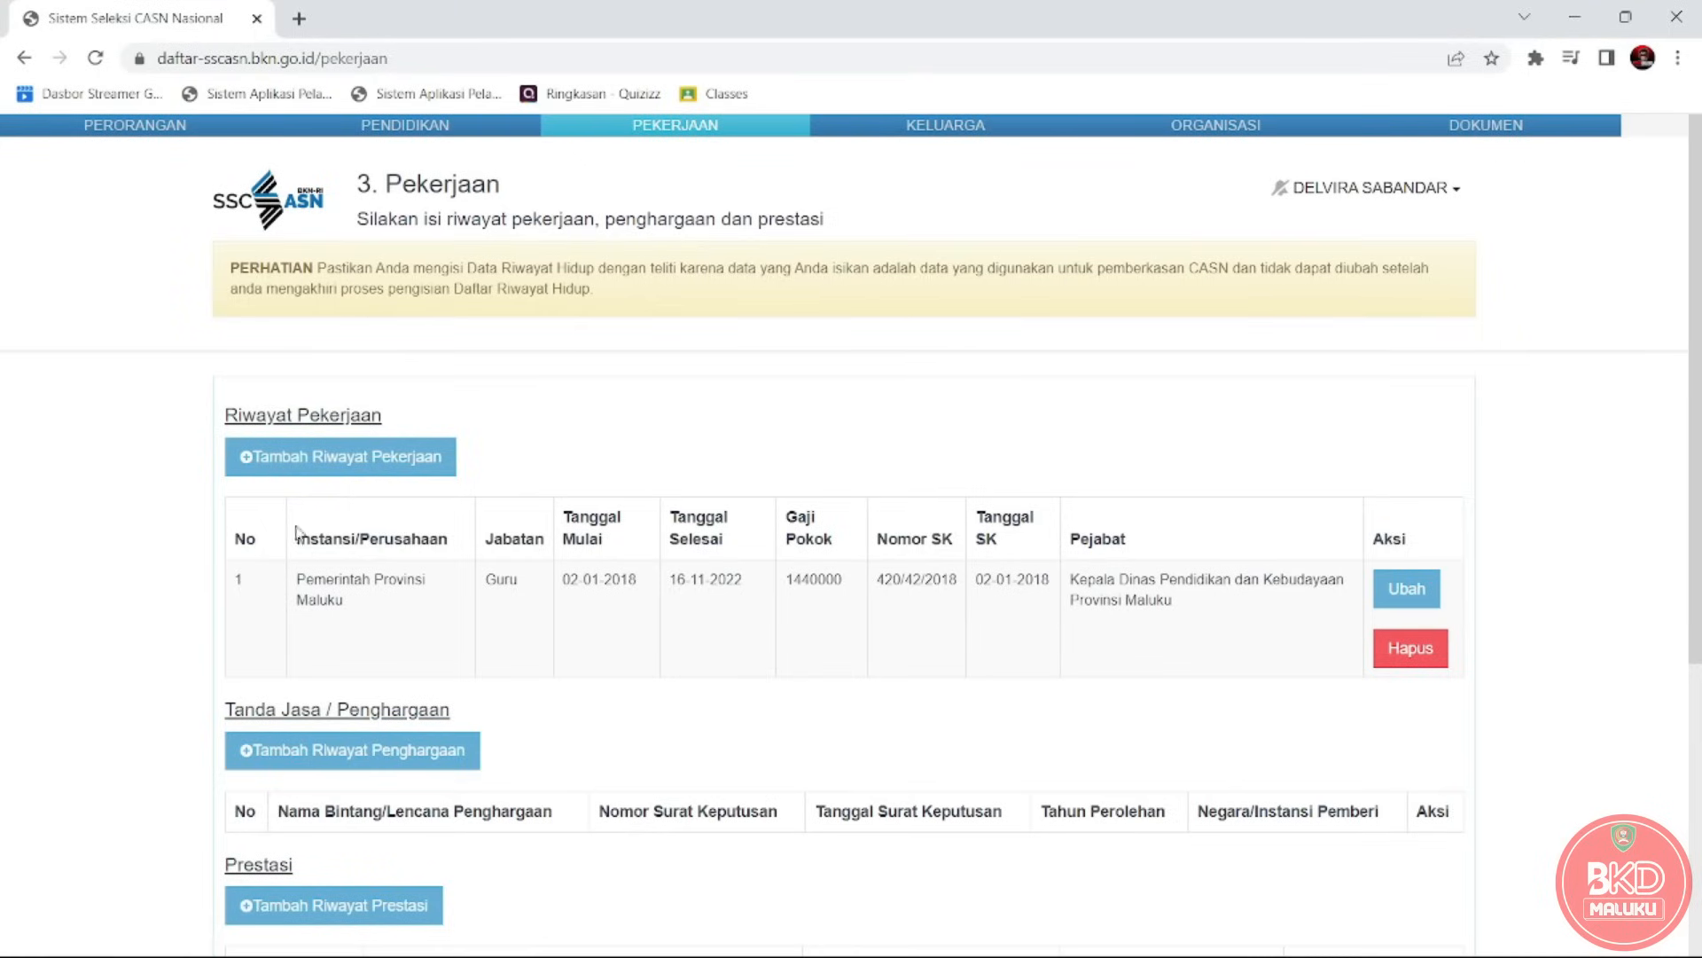
# Start a new work history entry and set the end date to 31-12-2022.
pyautogui.click(397, 459)
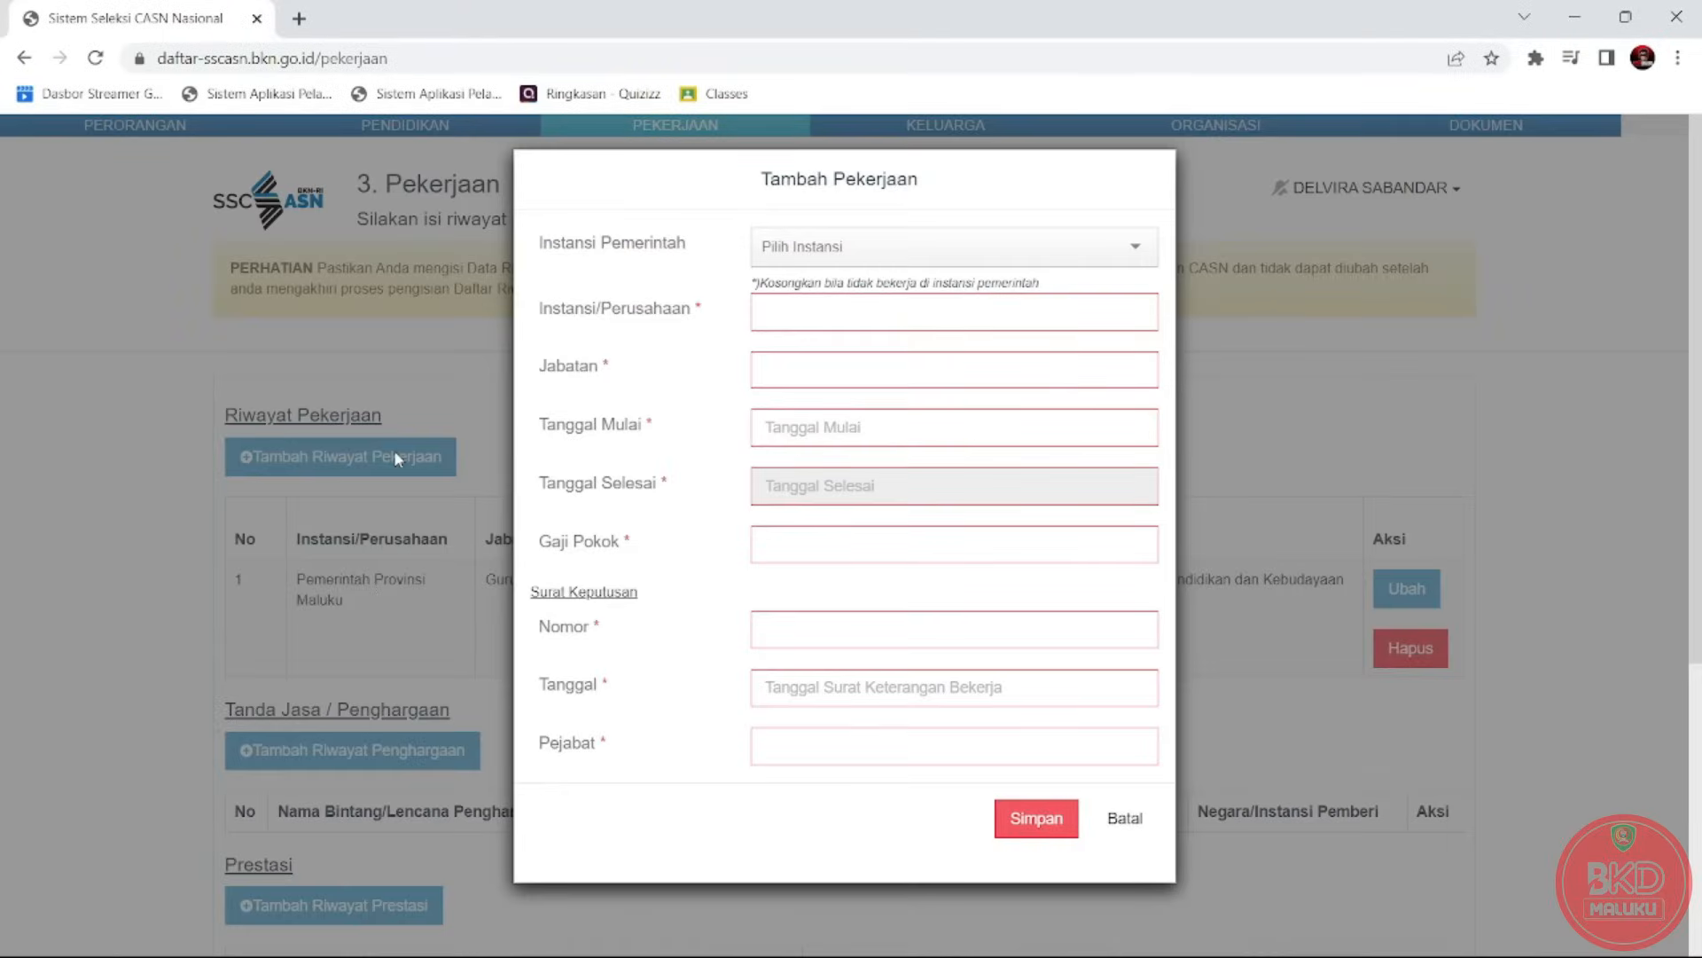
pyautogui.click(845, 258)
pyautogui.click(845, 258)
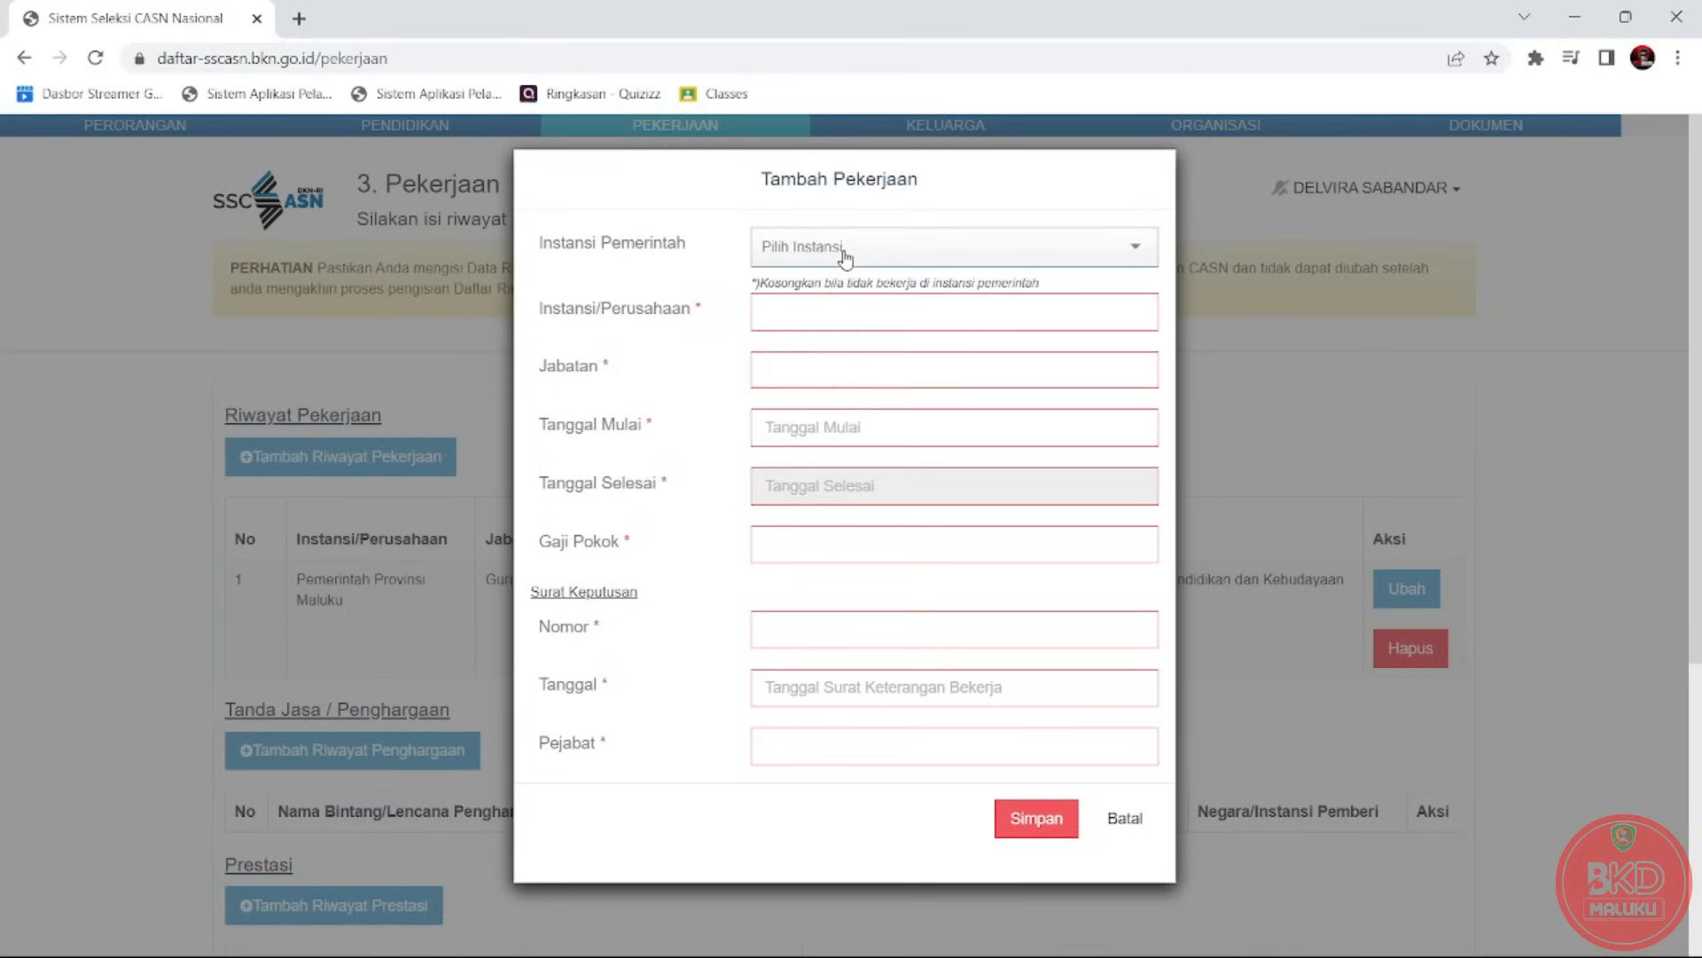
pyautogui.click(831, 304)
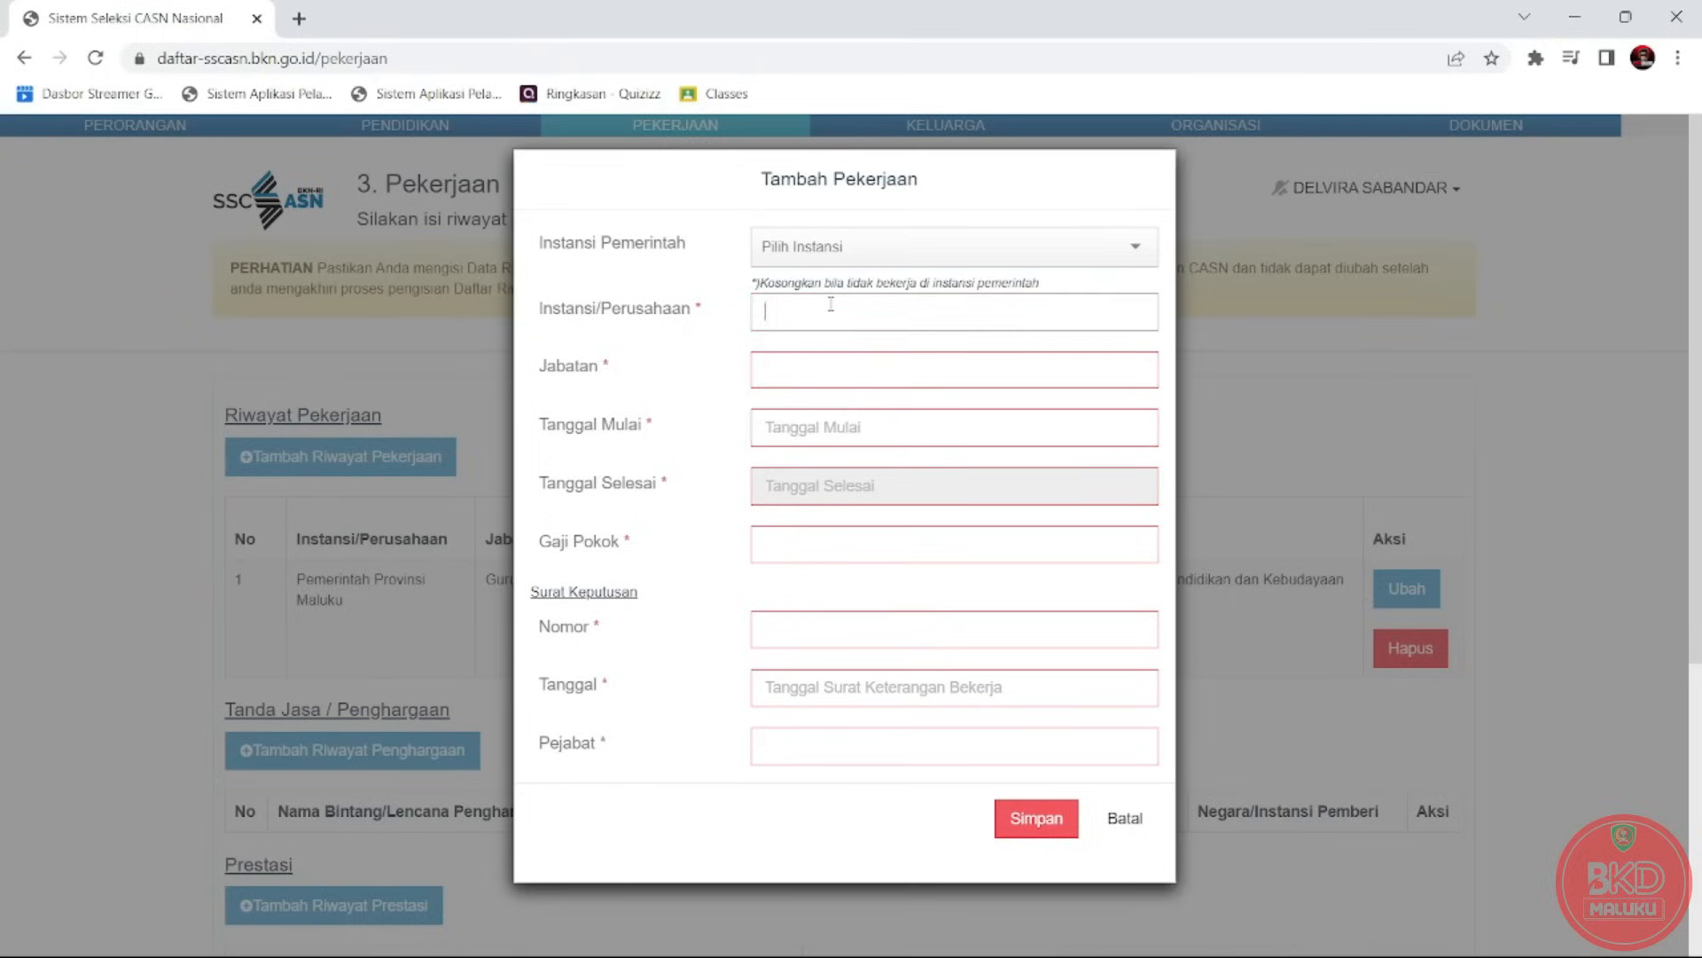
pyautogui.click(825, 367)
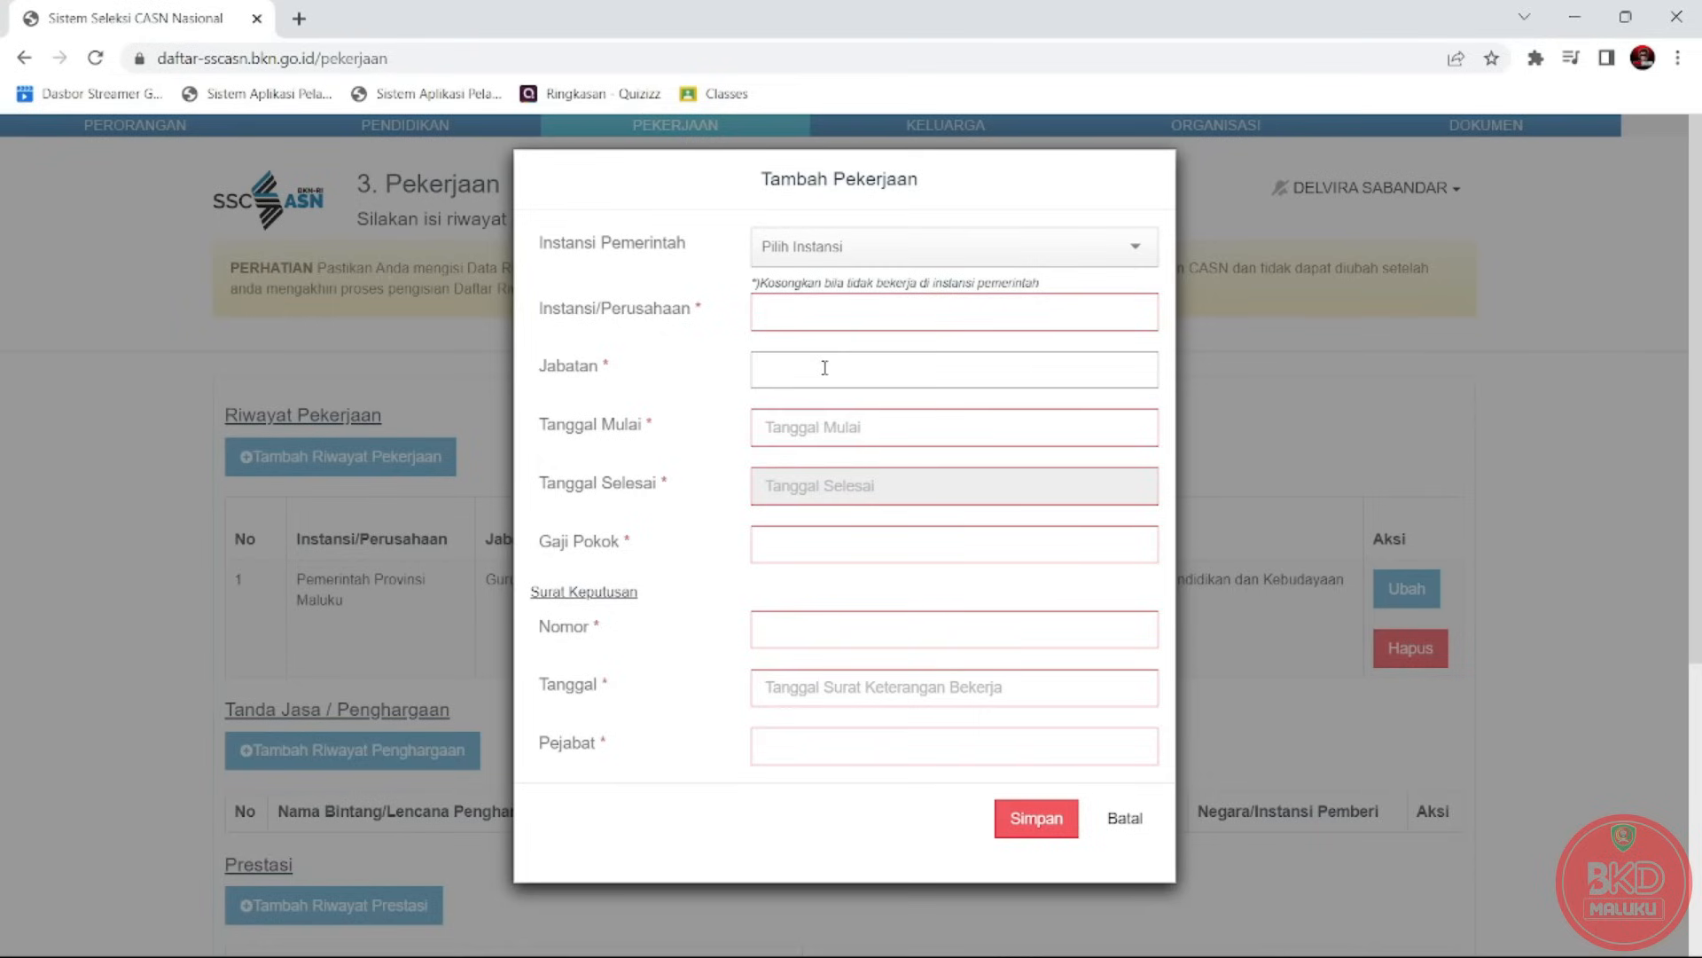
pyautogui.click(824, 439)
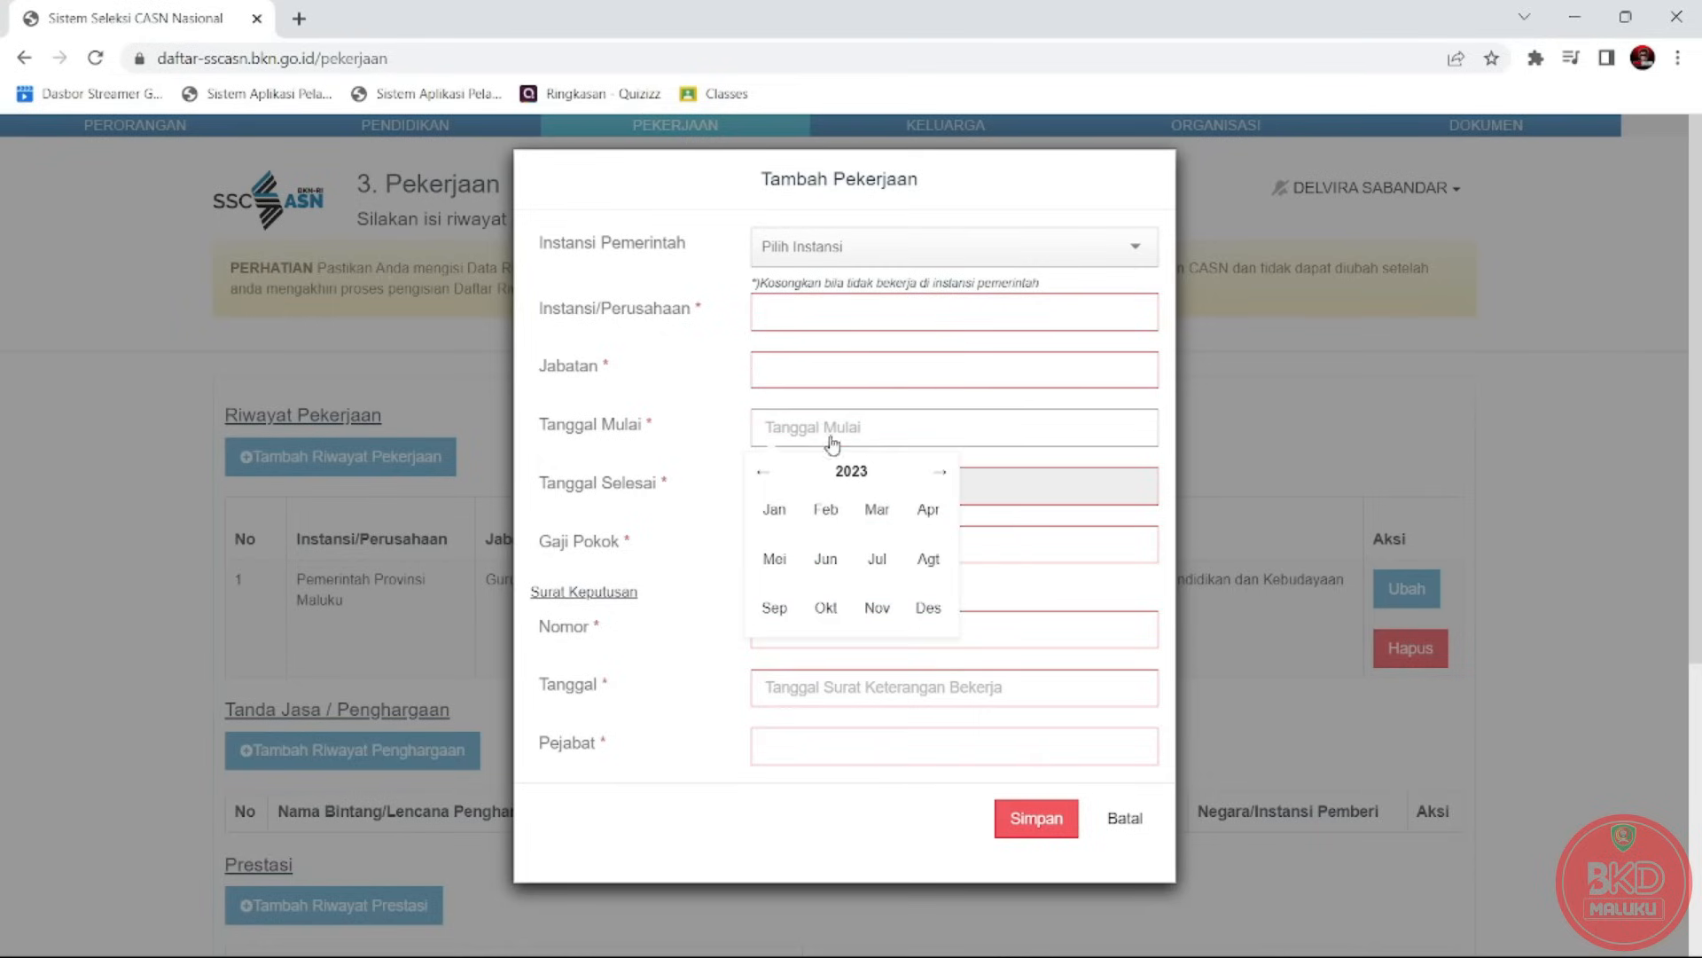
pyautogui.click(1000, 491)
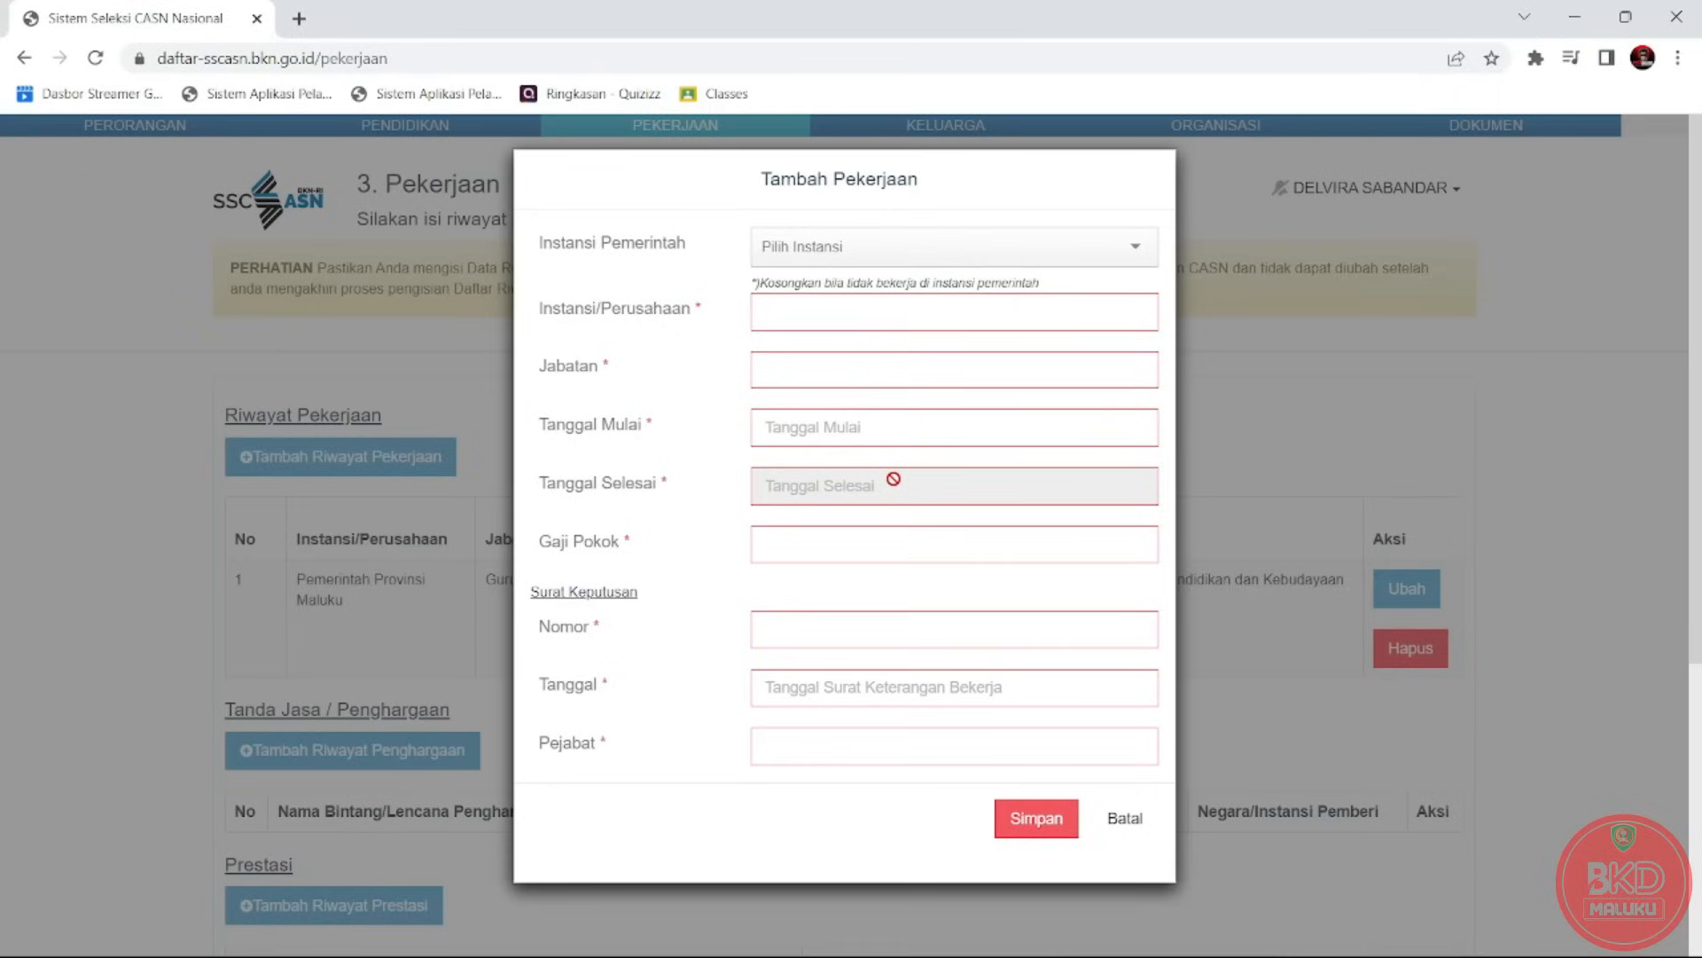
pyautogui.click(888, 443)
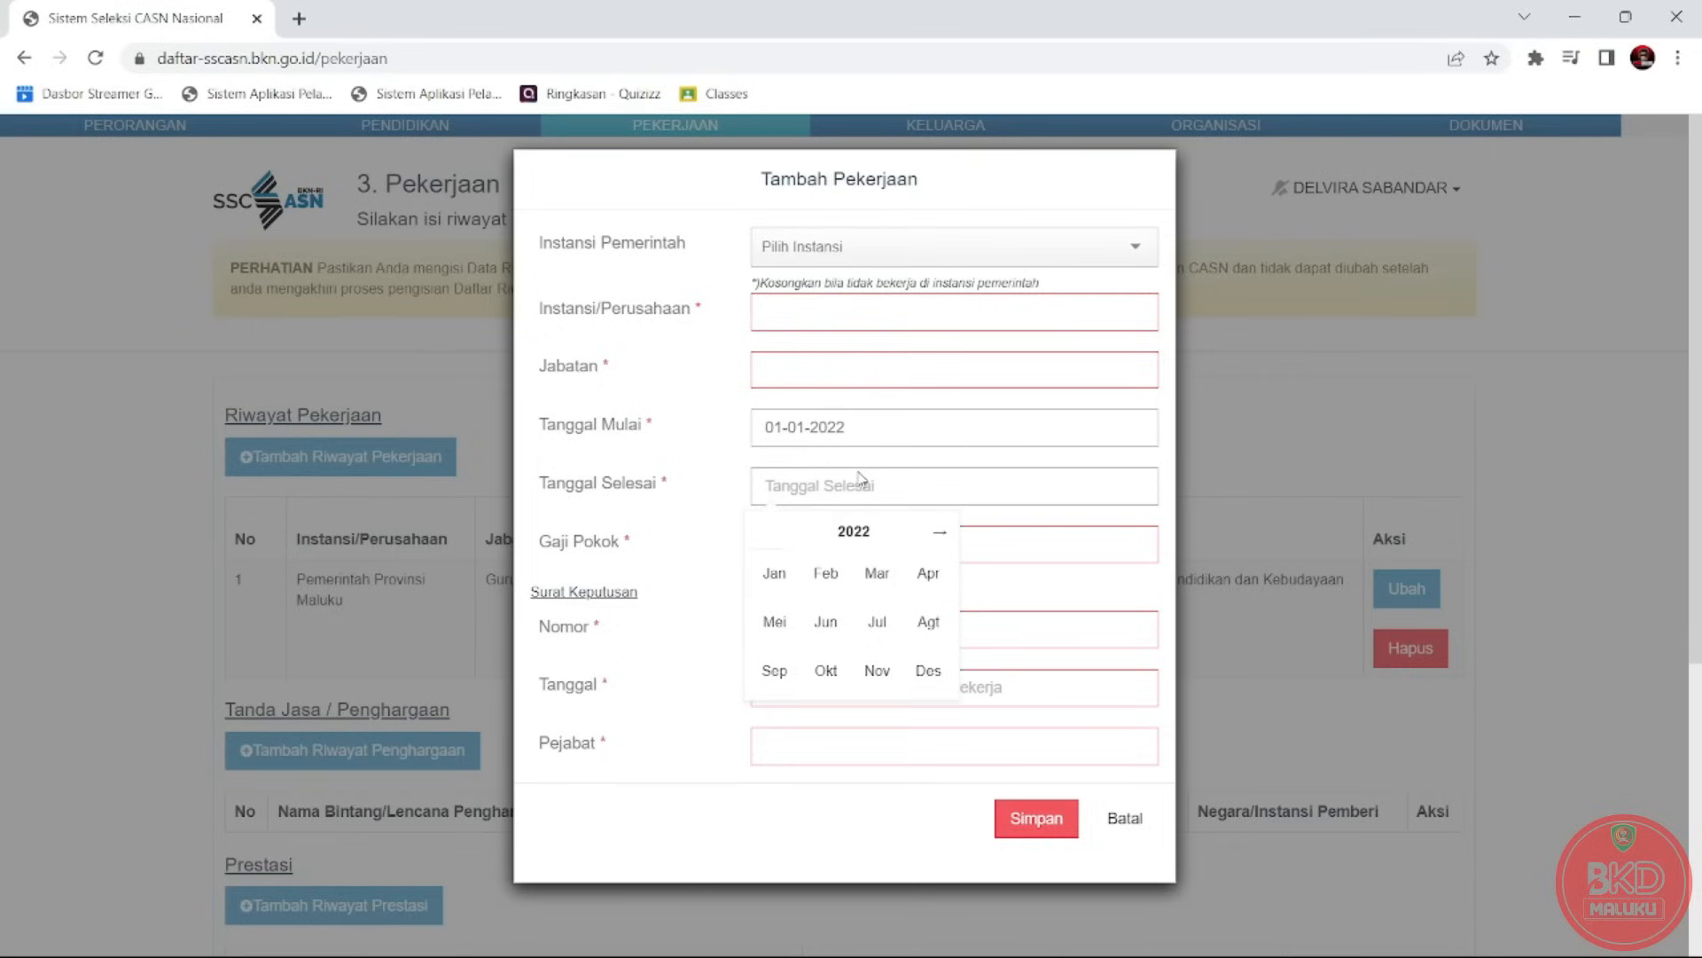
pyautogui.click(928, 670)
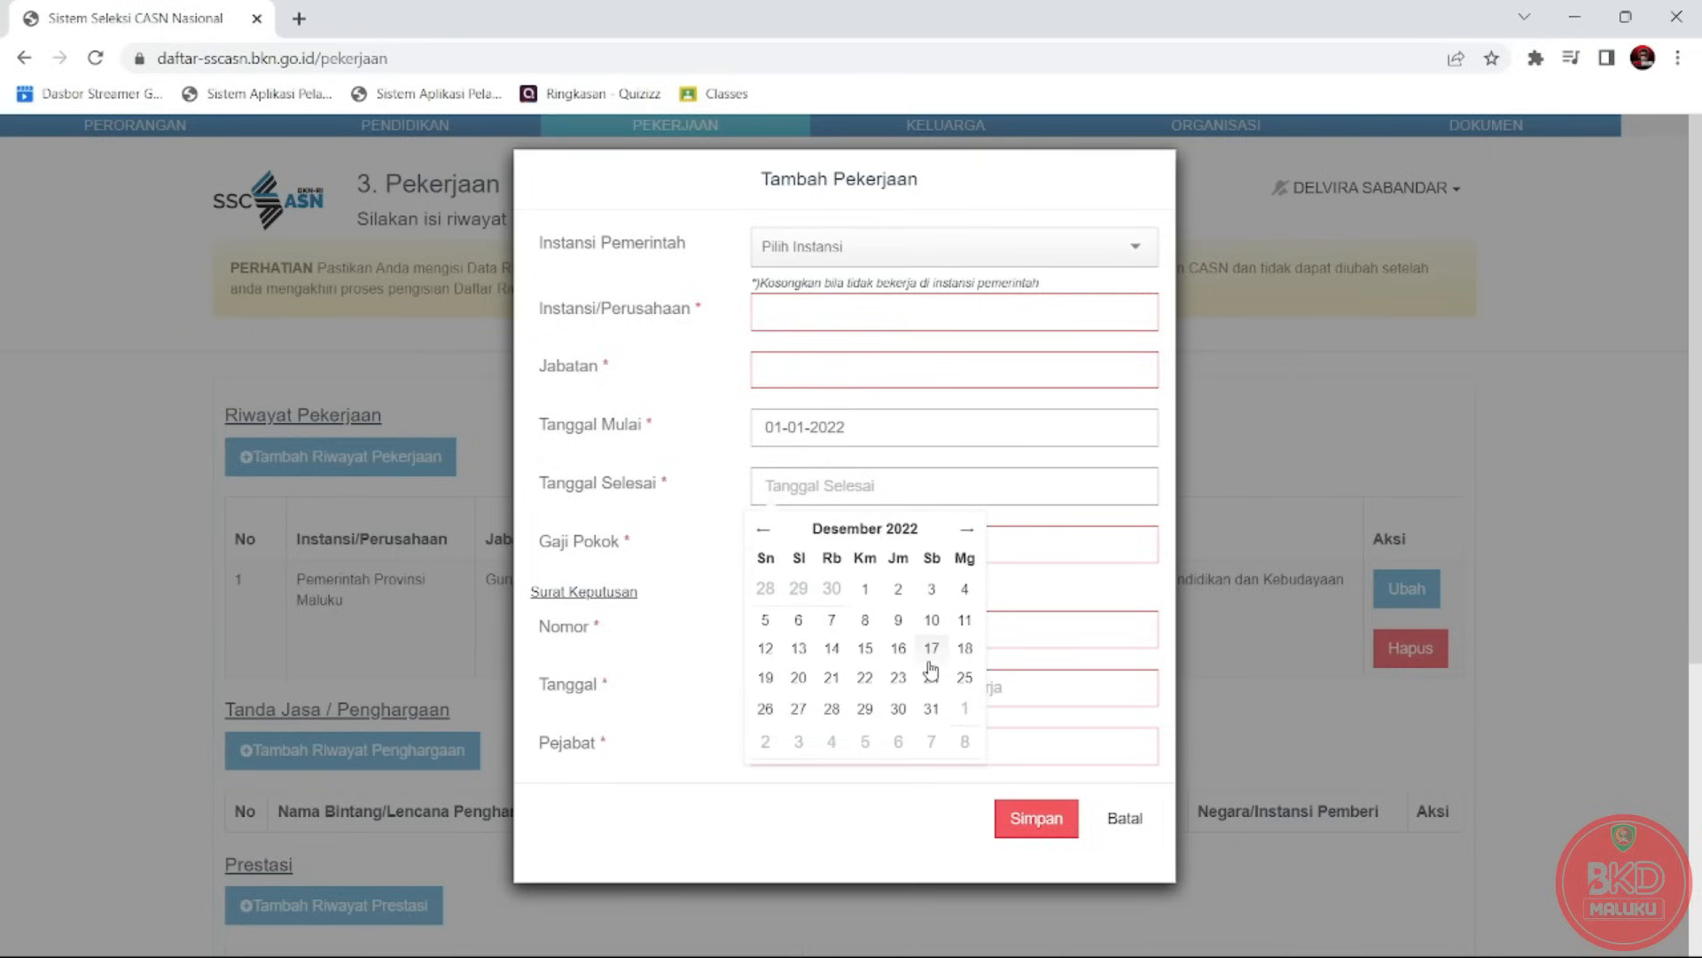
pyautogui.click(935, 710)
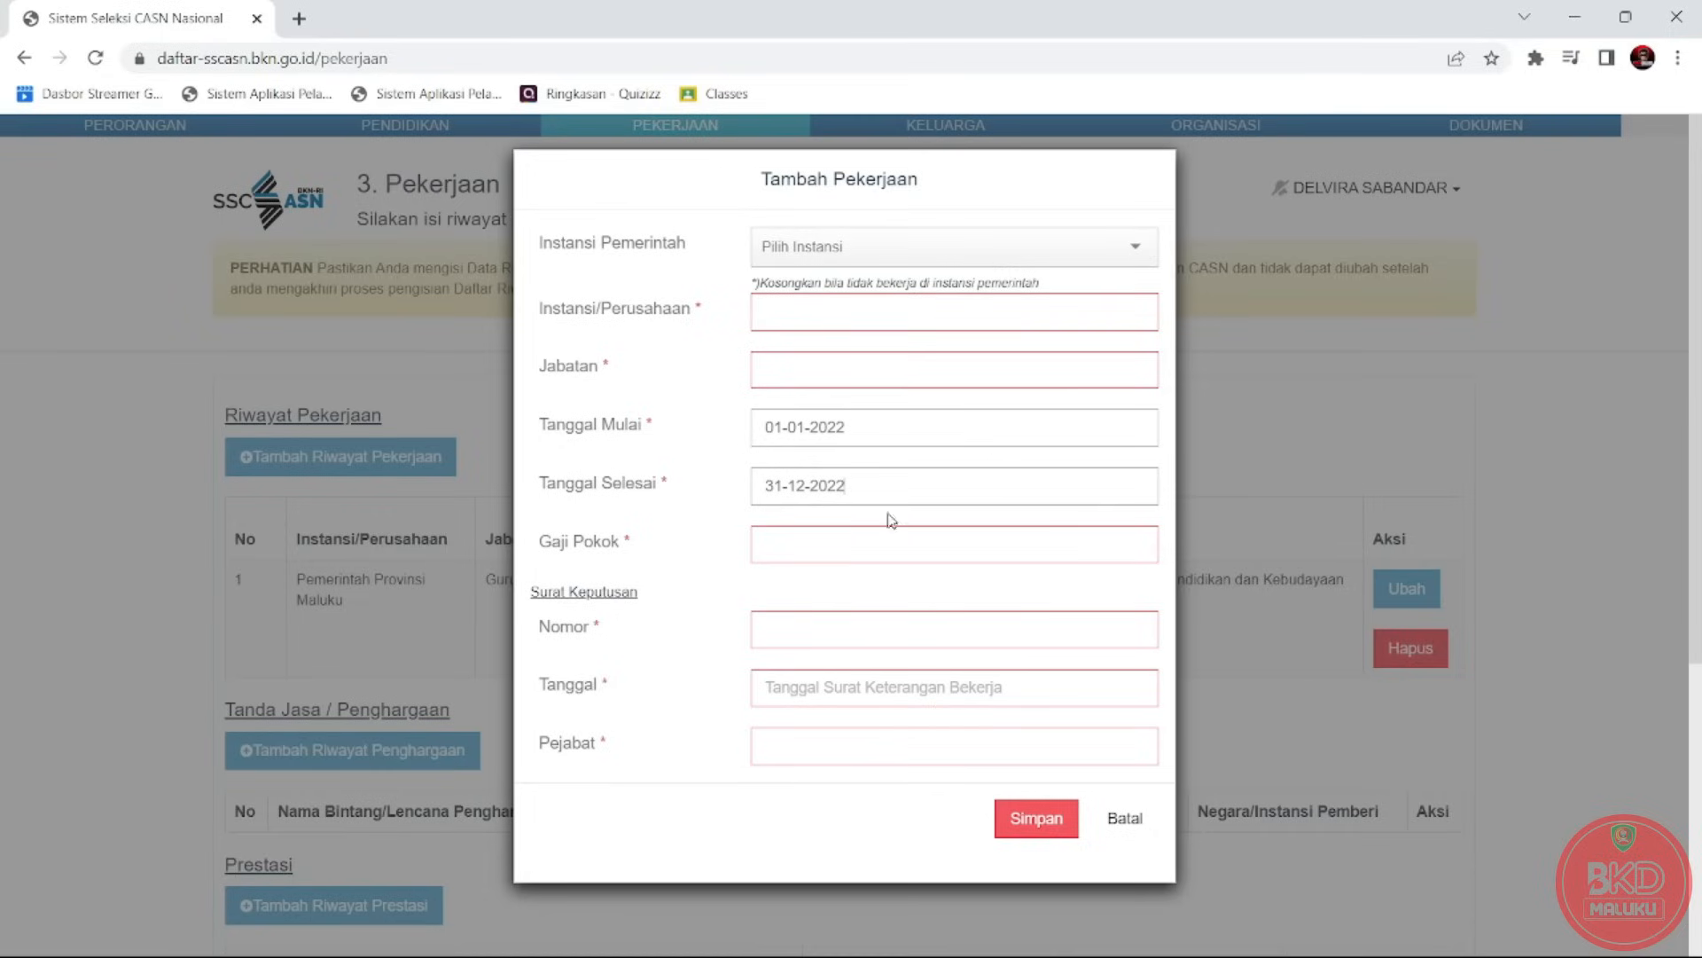
# Enter the decree number, open the decree date picker, then cancel the entry.
pyautogui.click(861, 544)
pyautogui.click(833, 632)
pyautogui.write('4566')
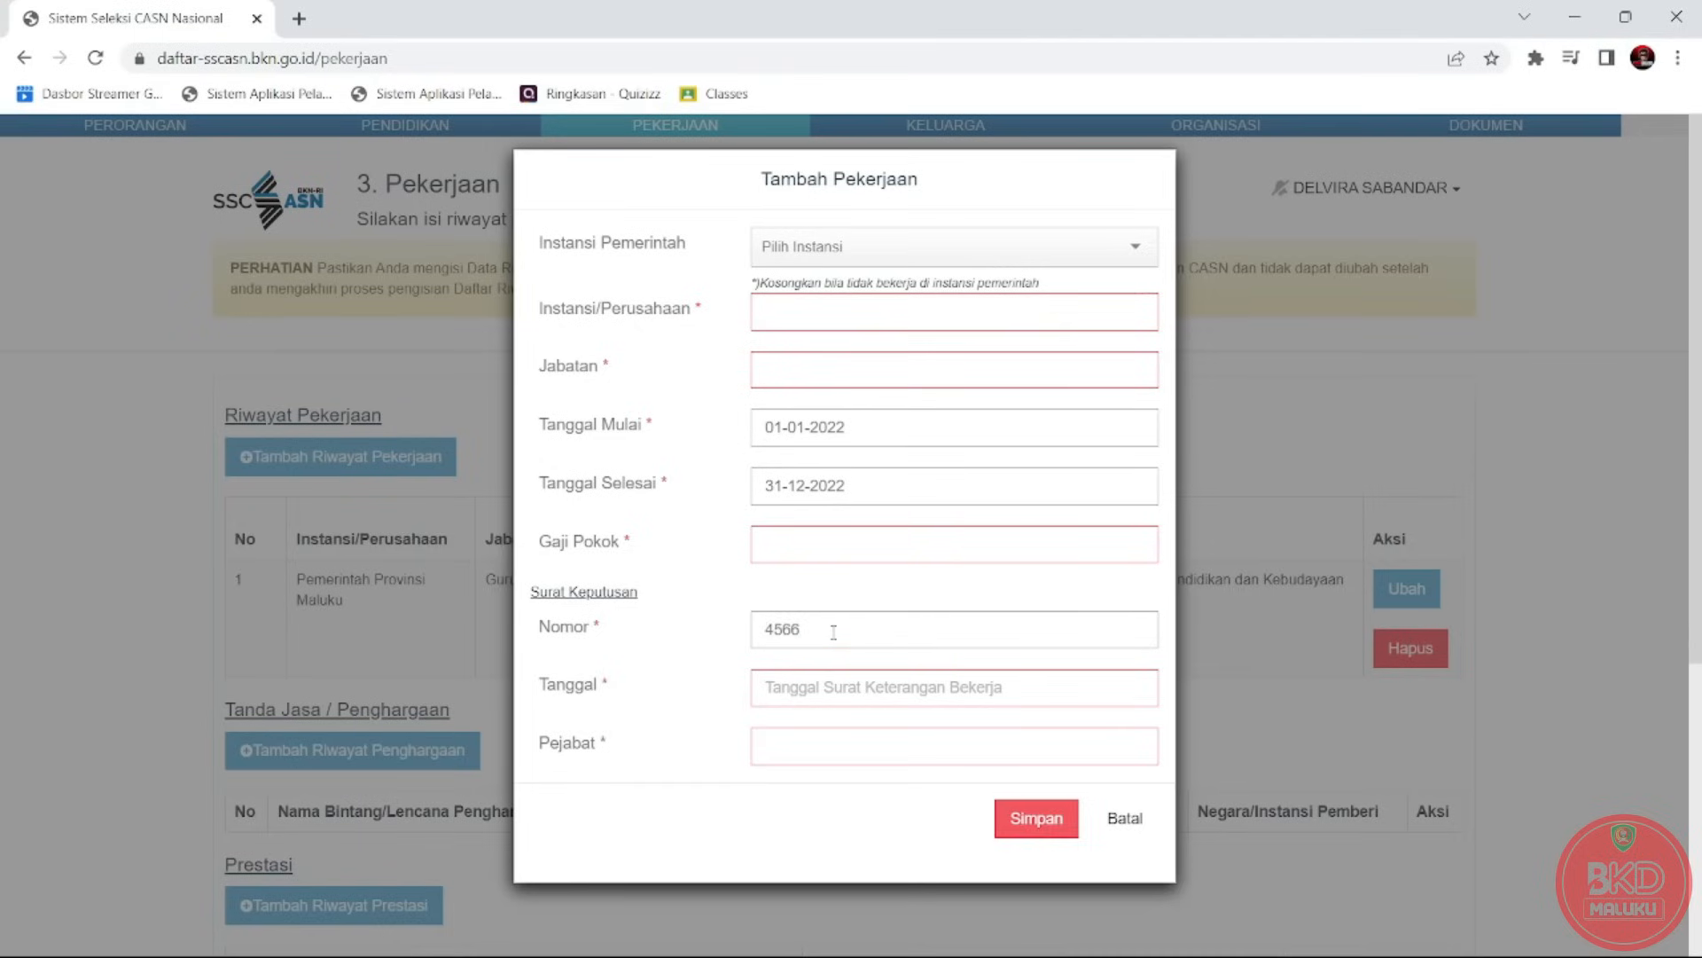
pyautogui.click(832, 690)
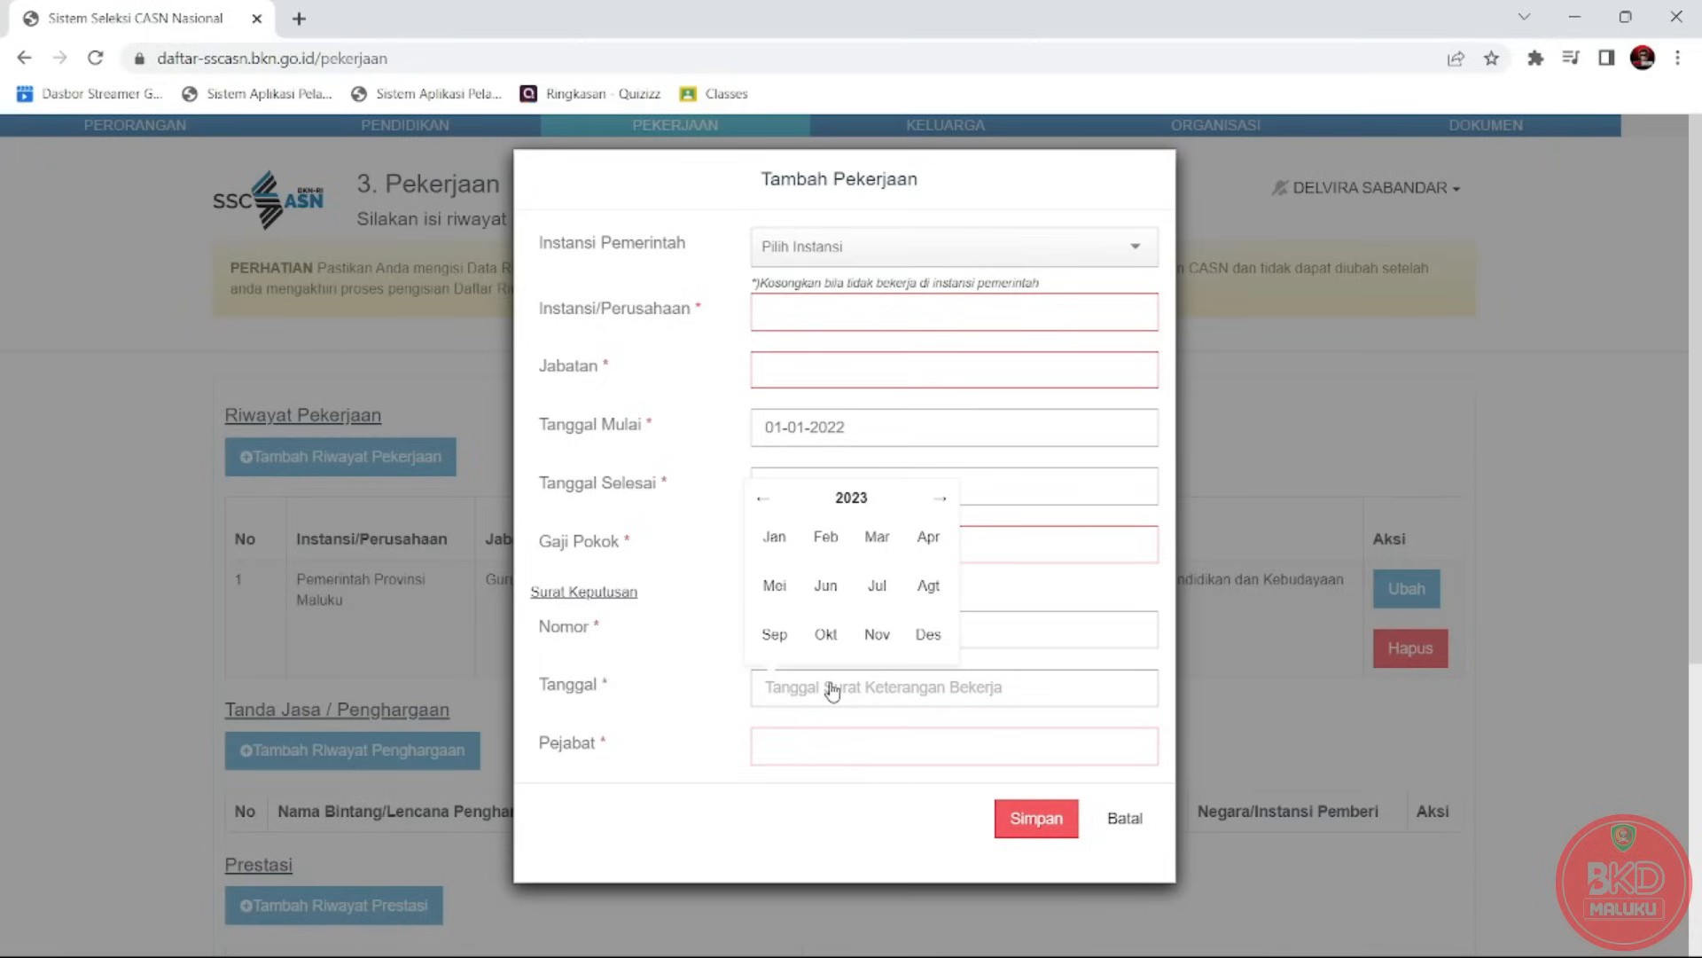
pyautogui.click(845, 765)
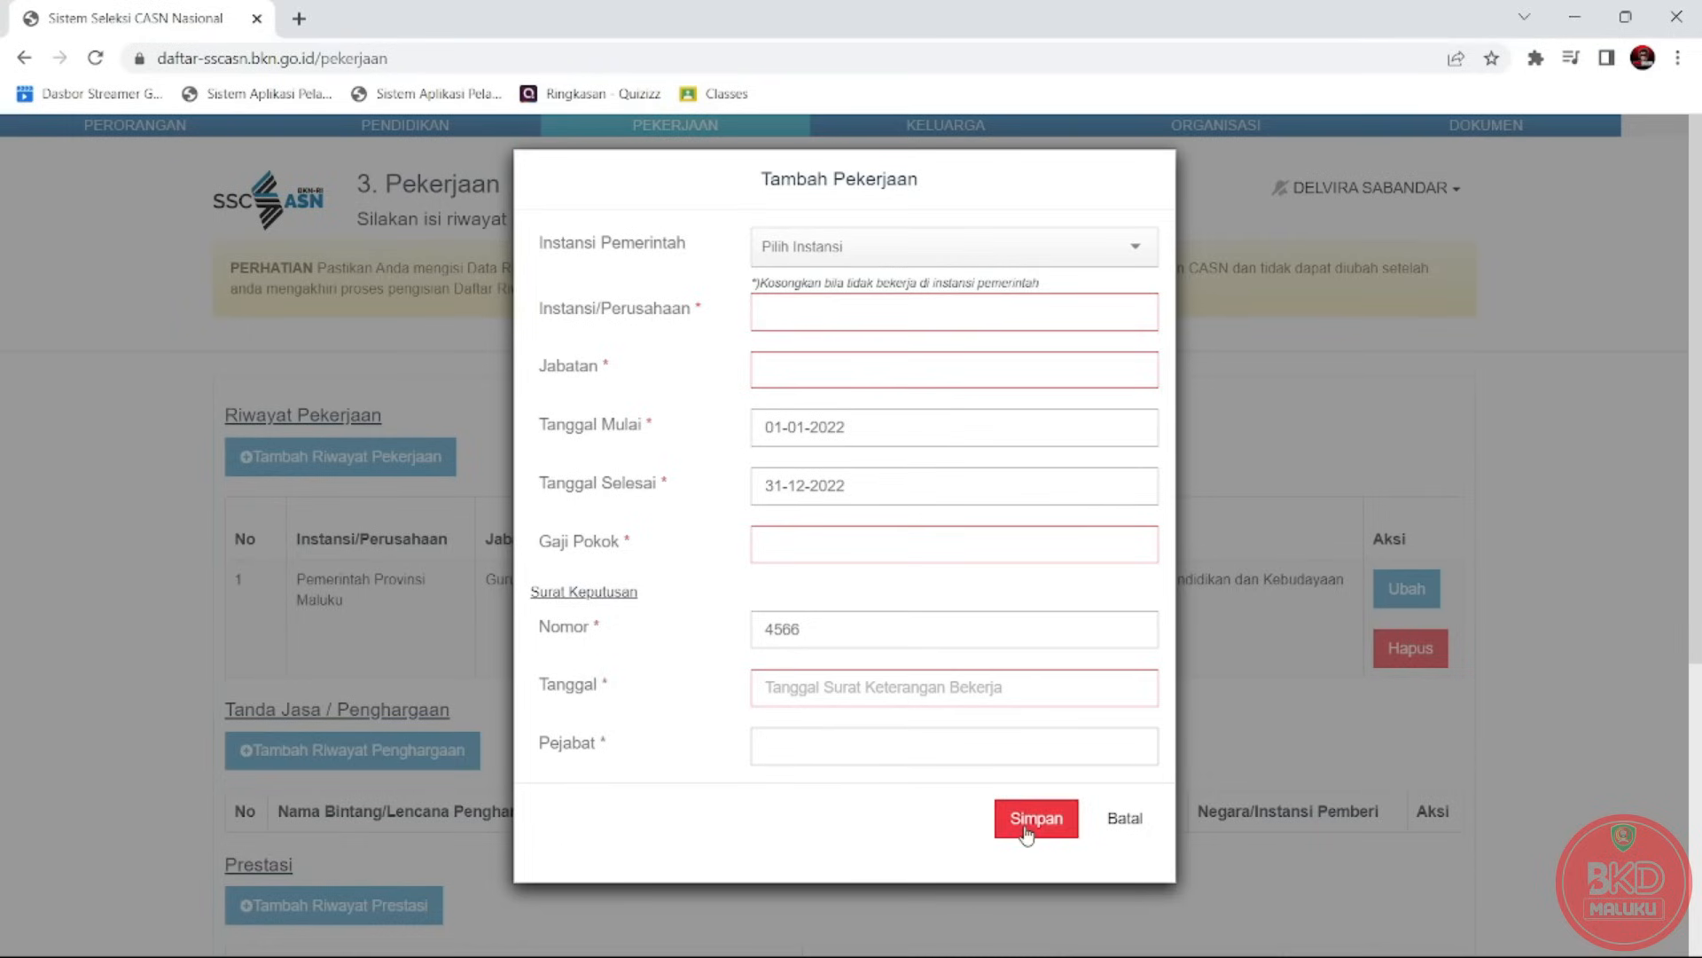
pyautogui.click(1104, 832)
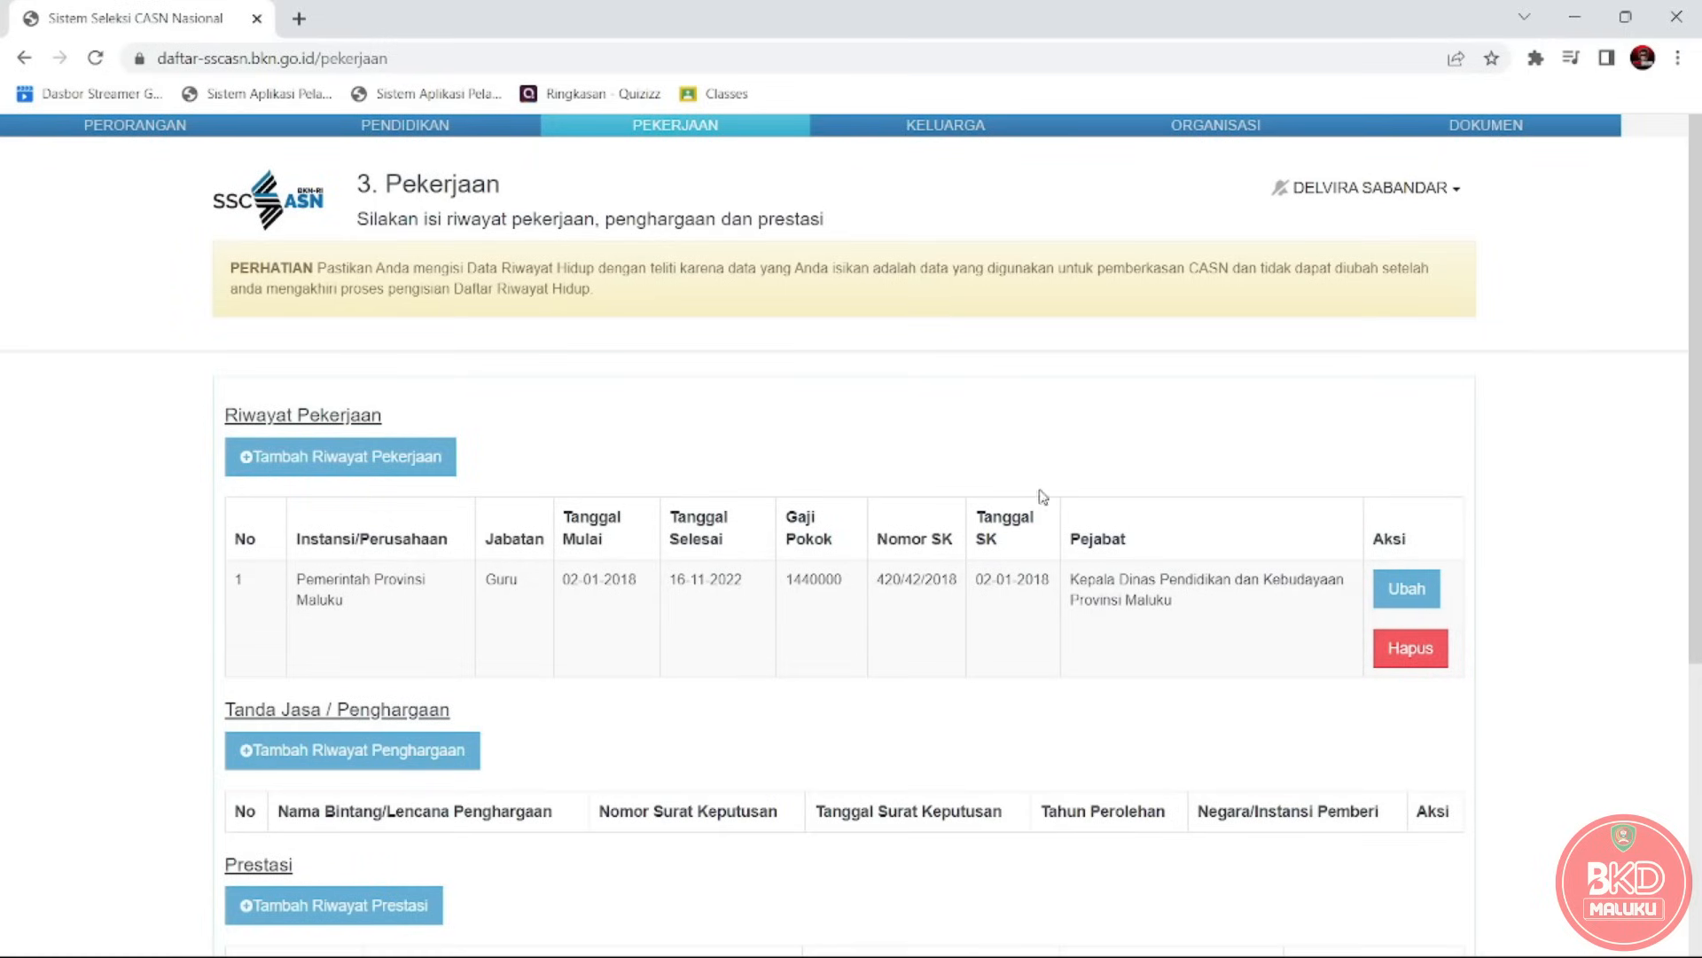
pyautogui.scroll(-2, 1697, 537)
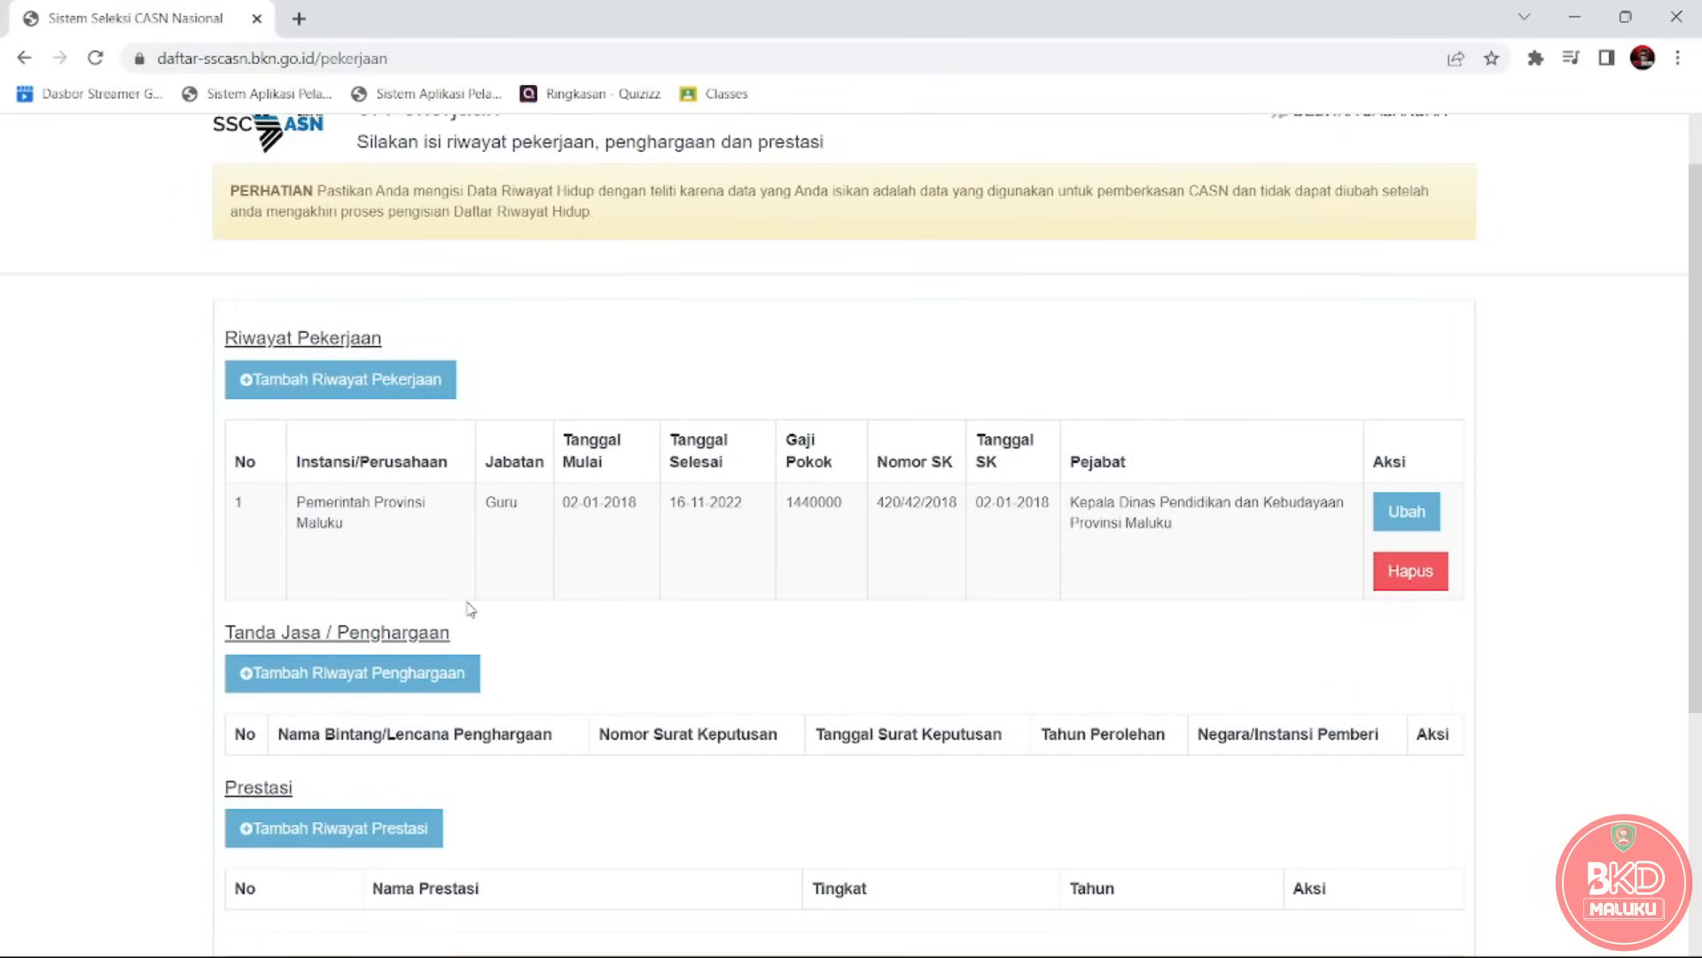
pyautogui.click(335, 680)
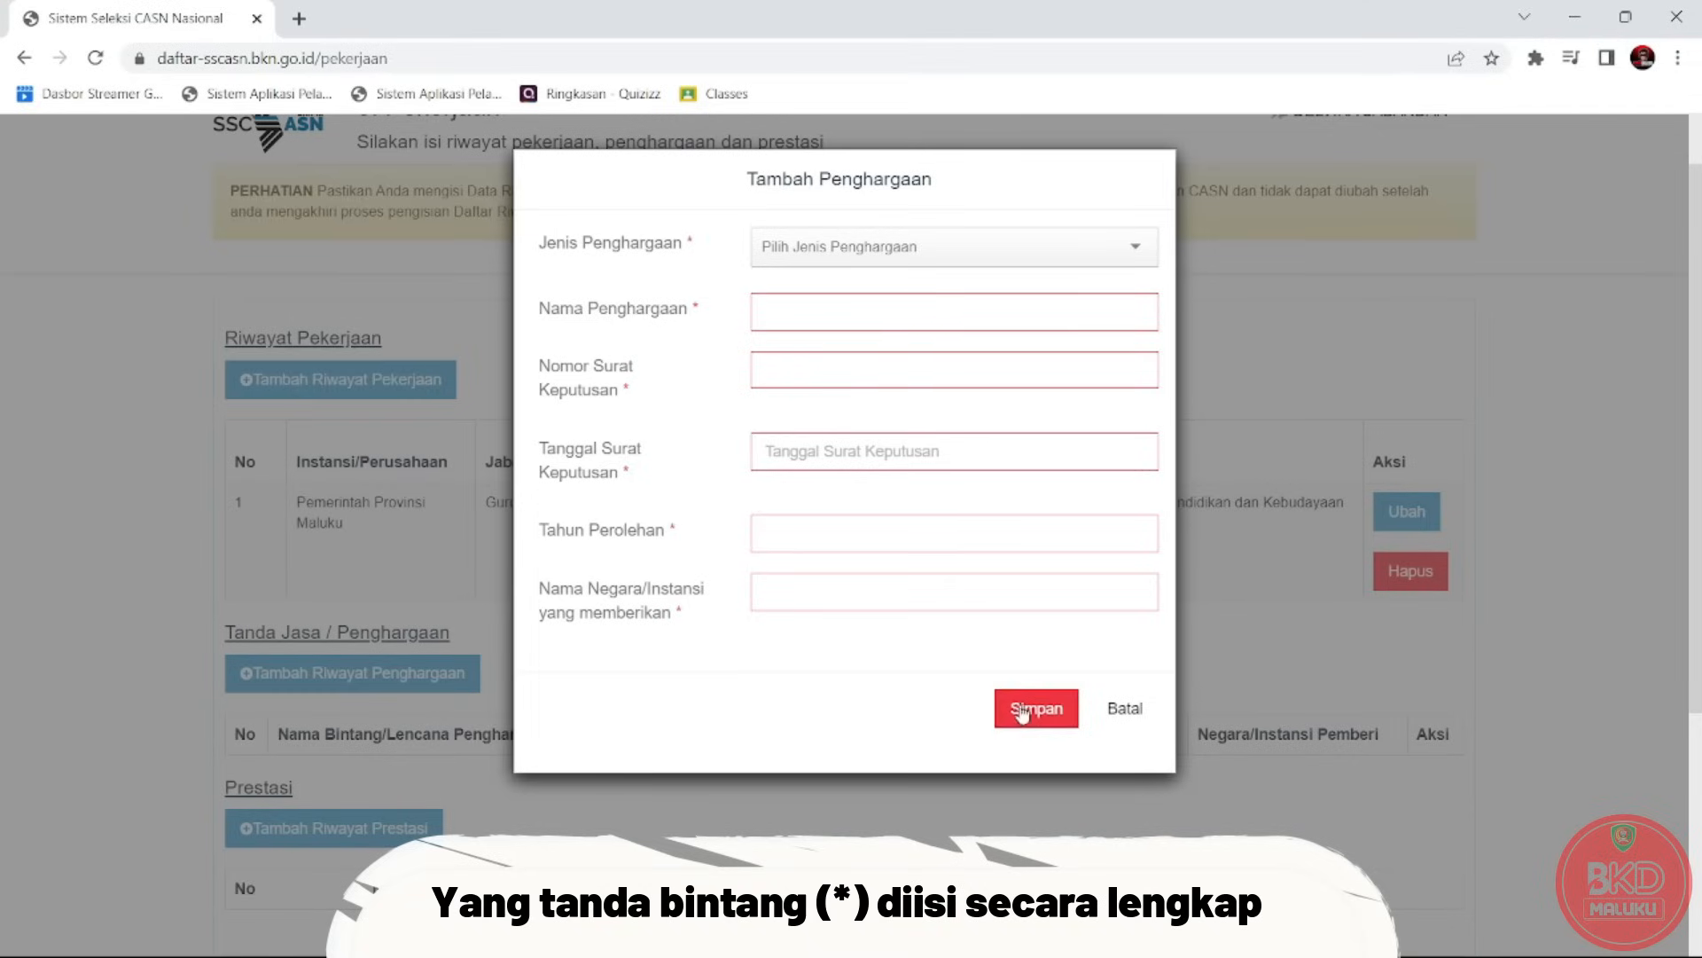
pyautogui.click(1112, 712)
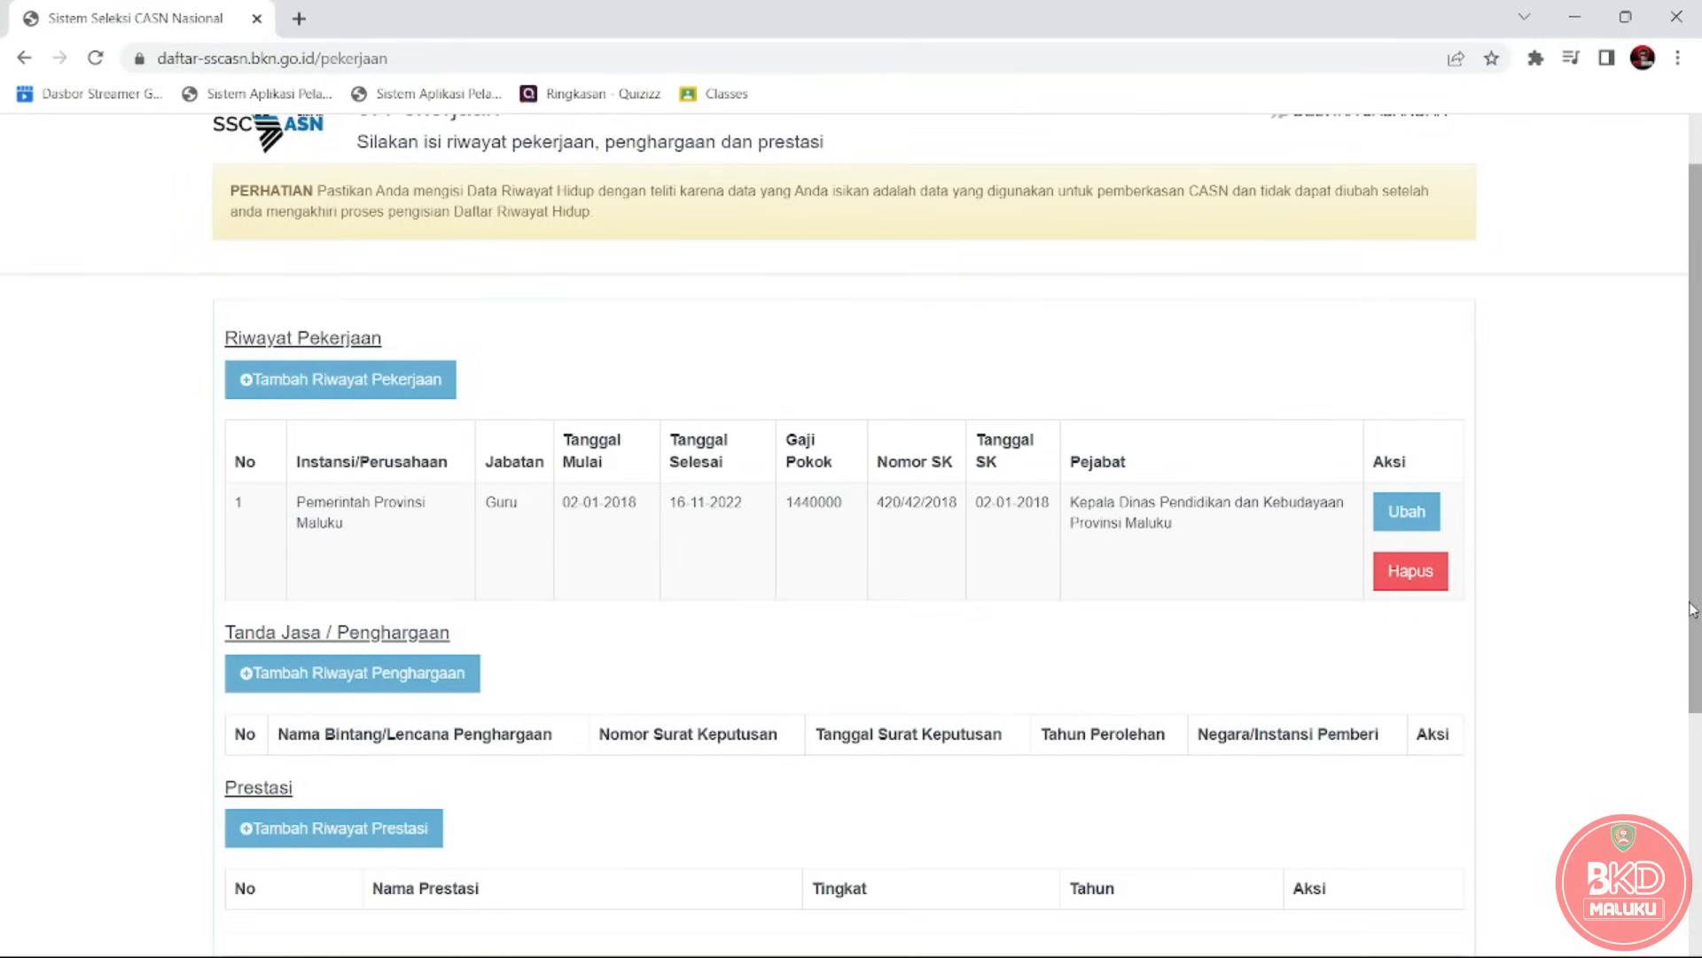
pyautogui.moveTo(1699, 608); pyautogui.dragTo(1698, 669)
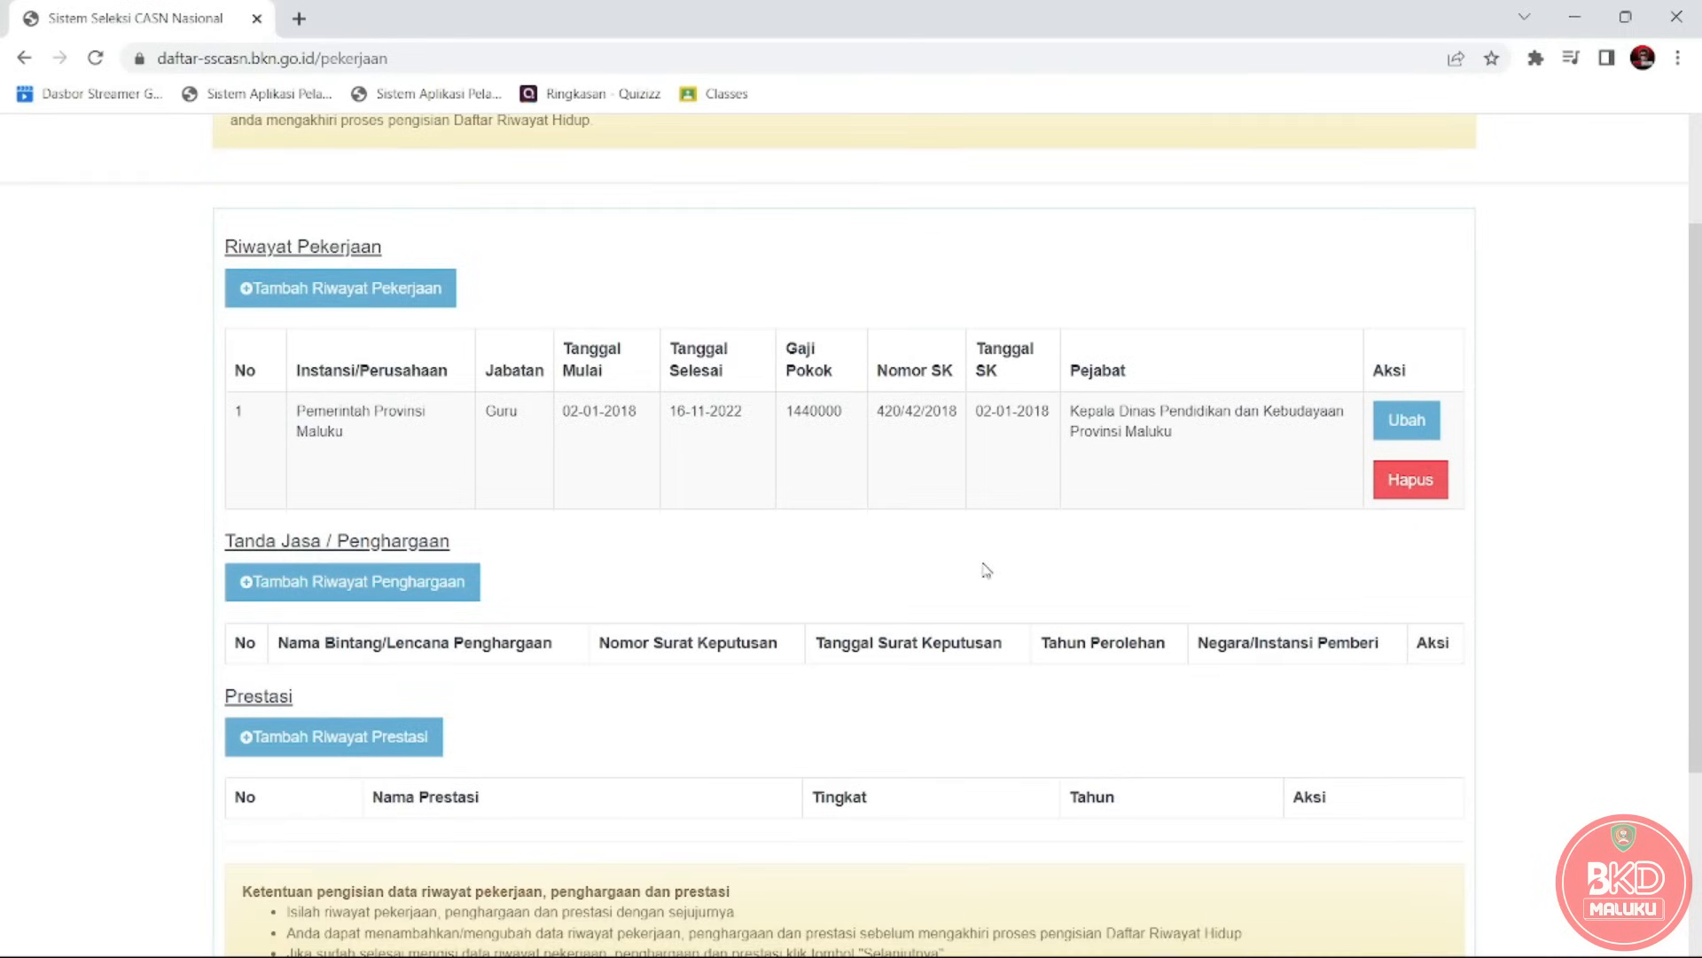
pyautogui.click(388, 752)
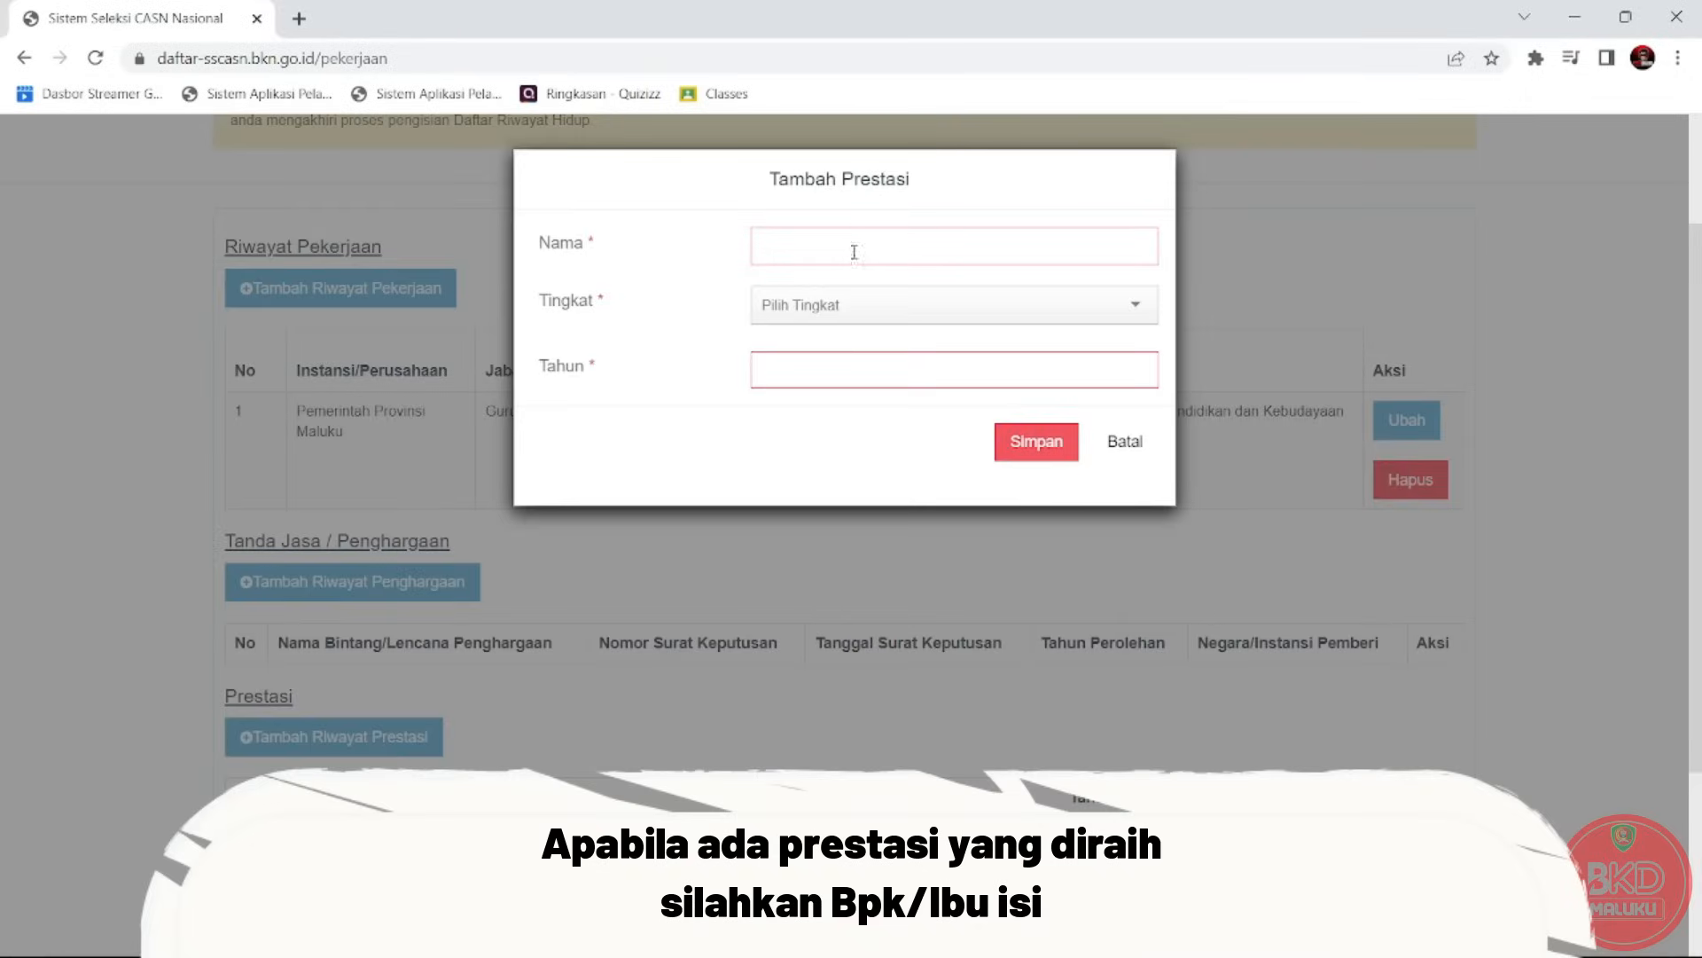
pyautogui.click(862, 312)
pyautogui.click(862, 312)
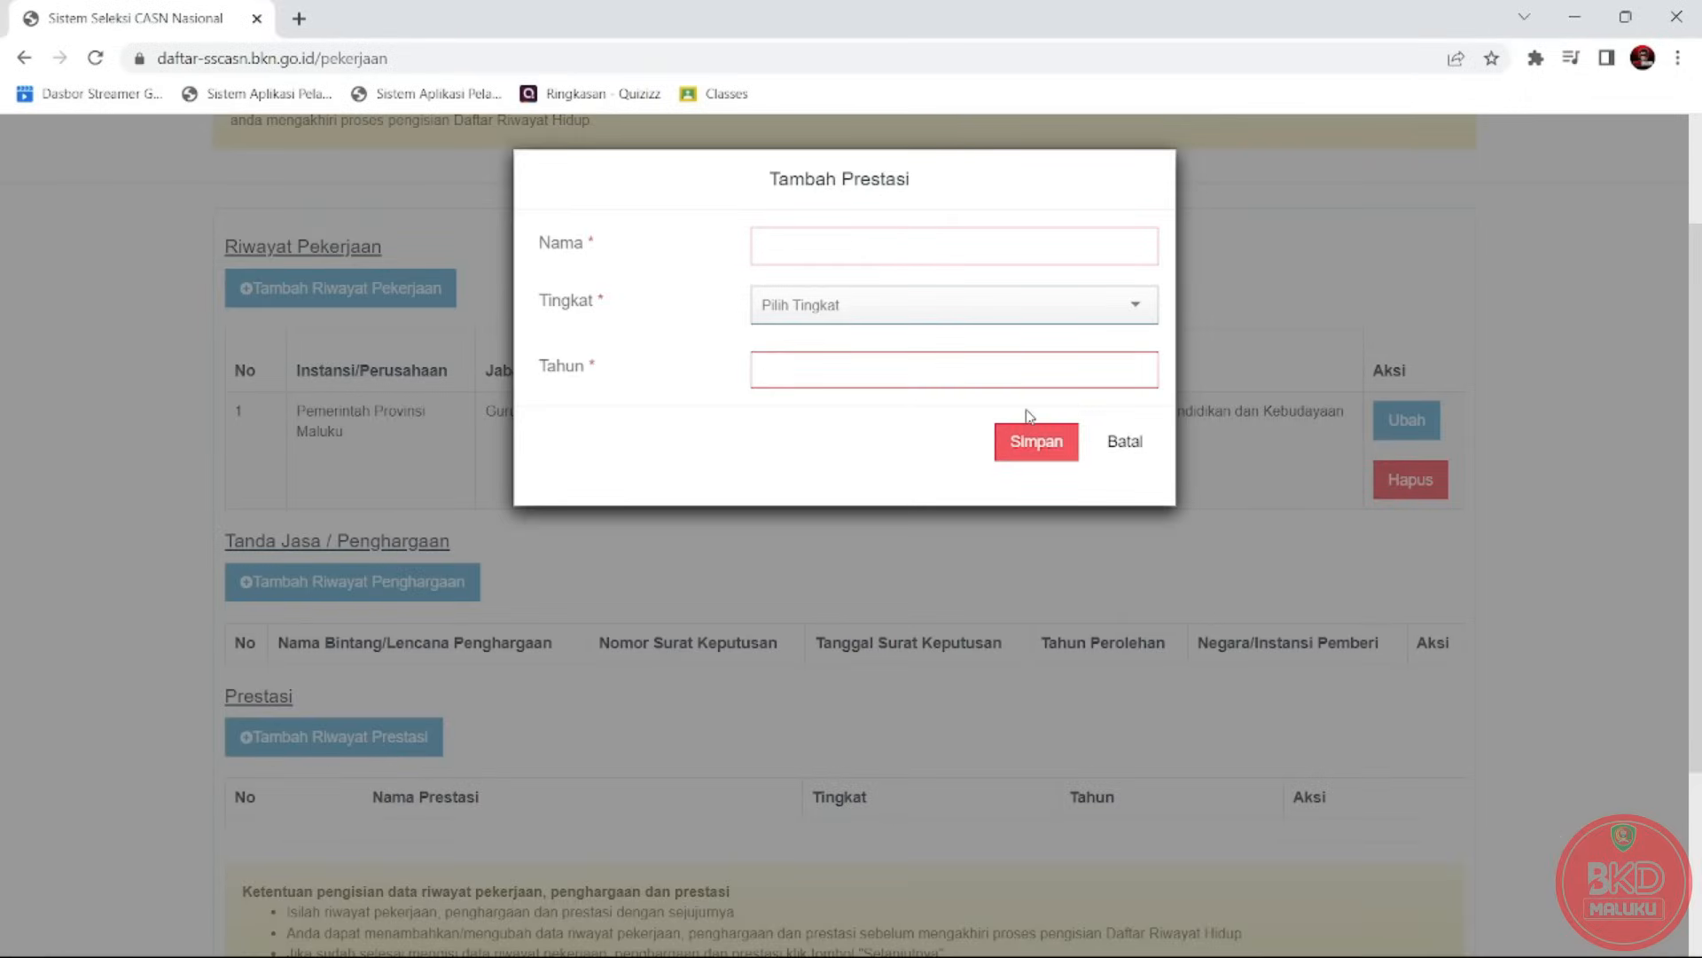
pyautogui.click(1126, 438)
pyautogui.scroll(-1, 1696, 518)
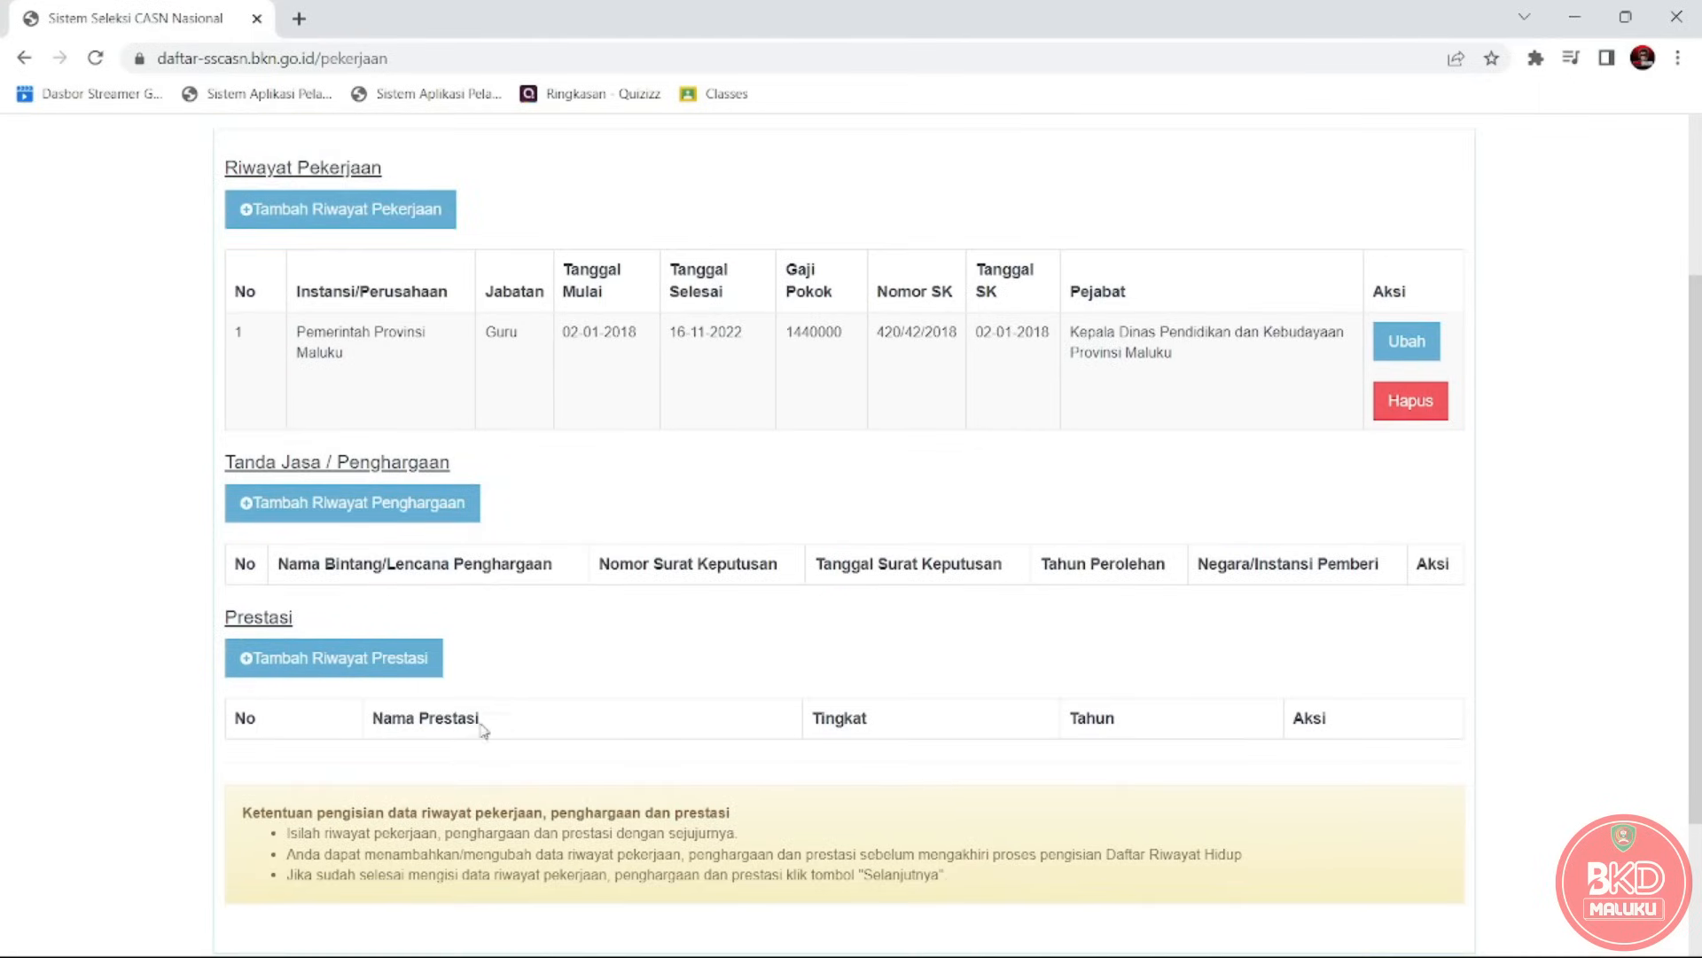
pyautogui.scroll(3, 1696, 444)
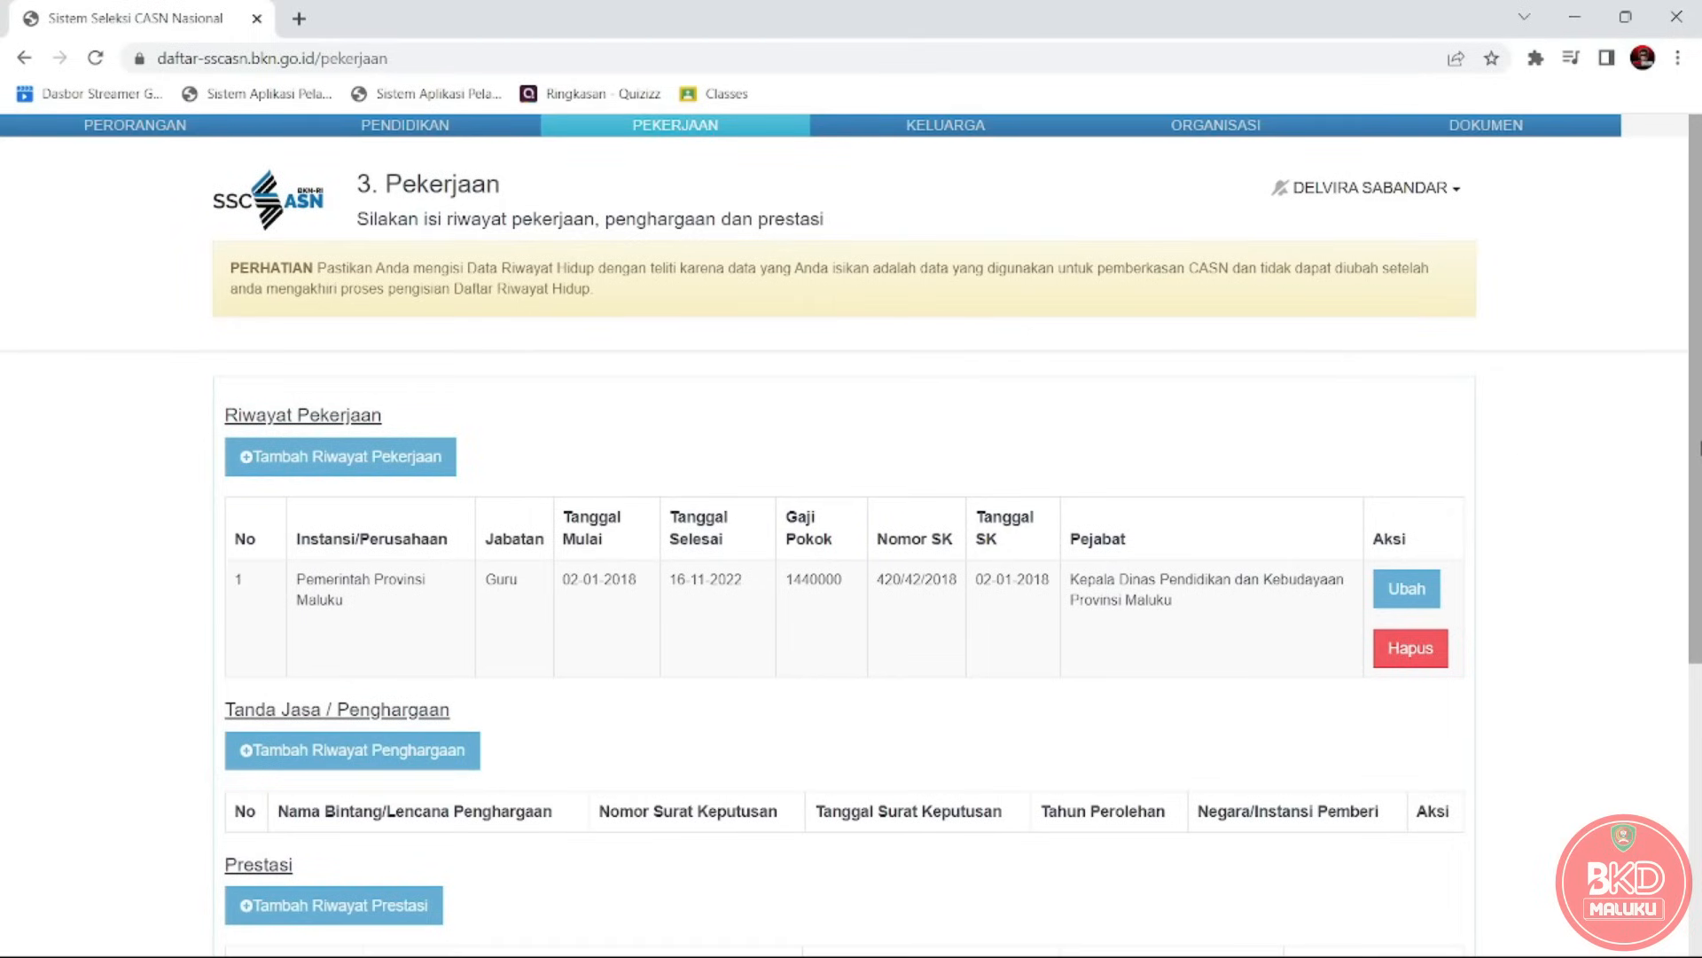
pyautogui.scroll(-2, 1698, 574)
pyautogui.scroll(-3, 1699, 575)
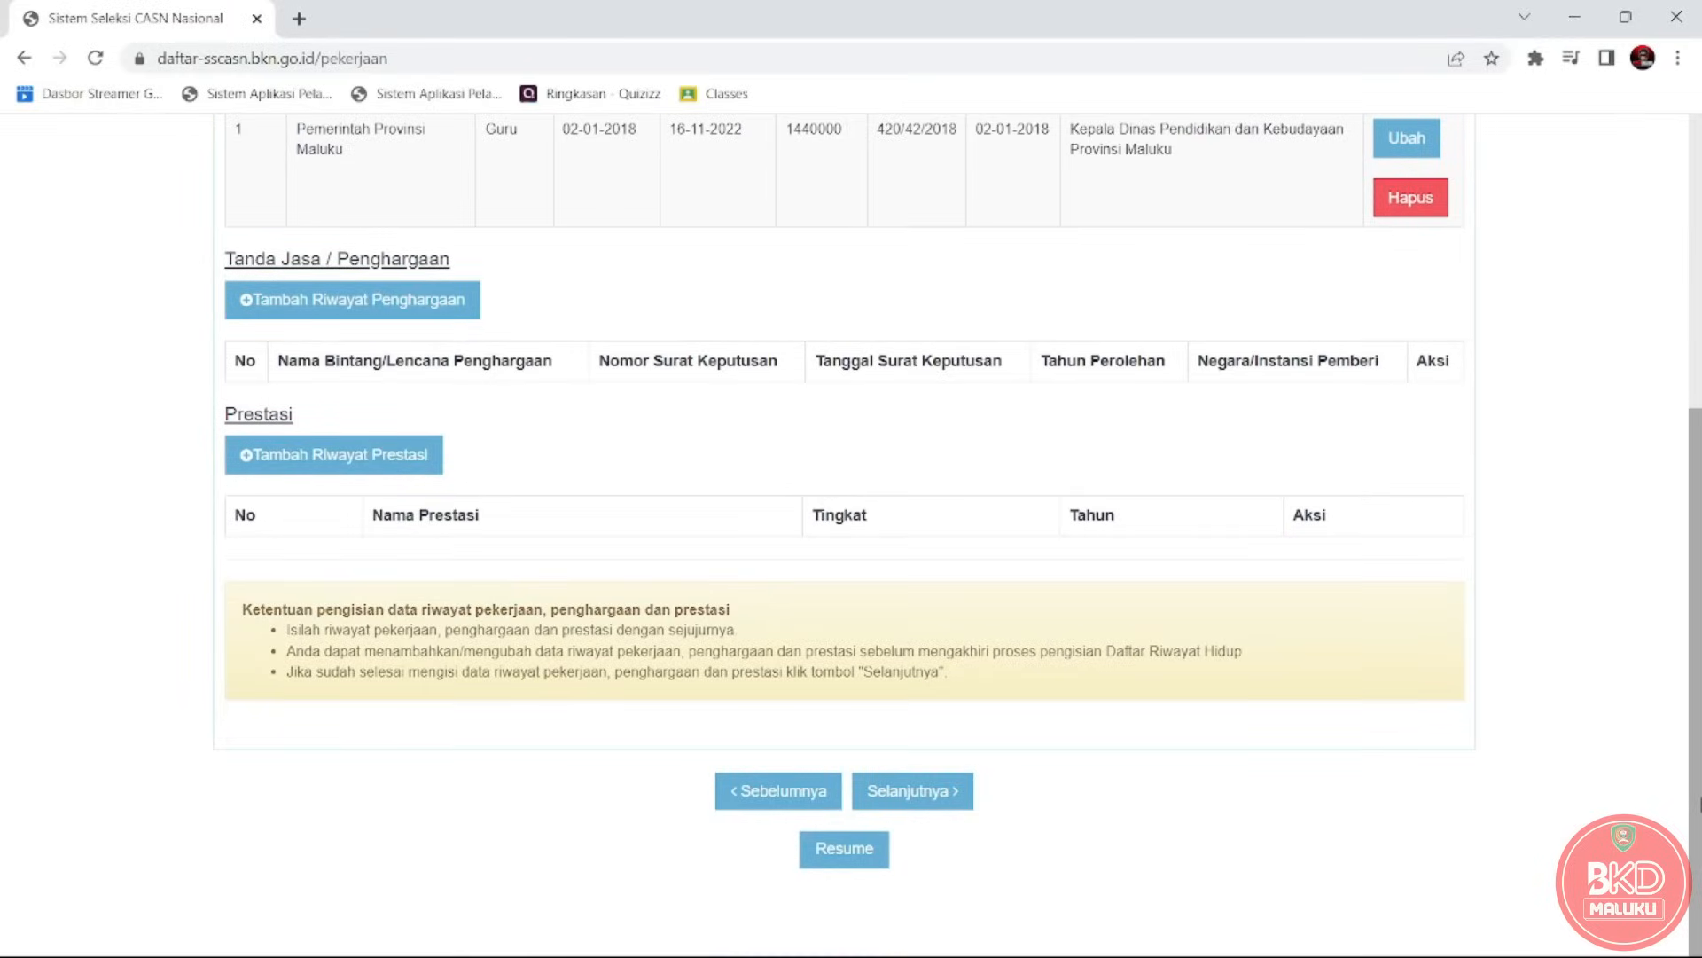
# Save the work history and highlight the Keluarga page subtitle and notice.
pyautogui.click(936, 800)
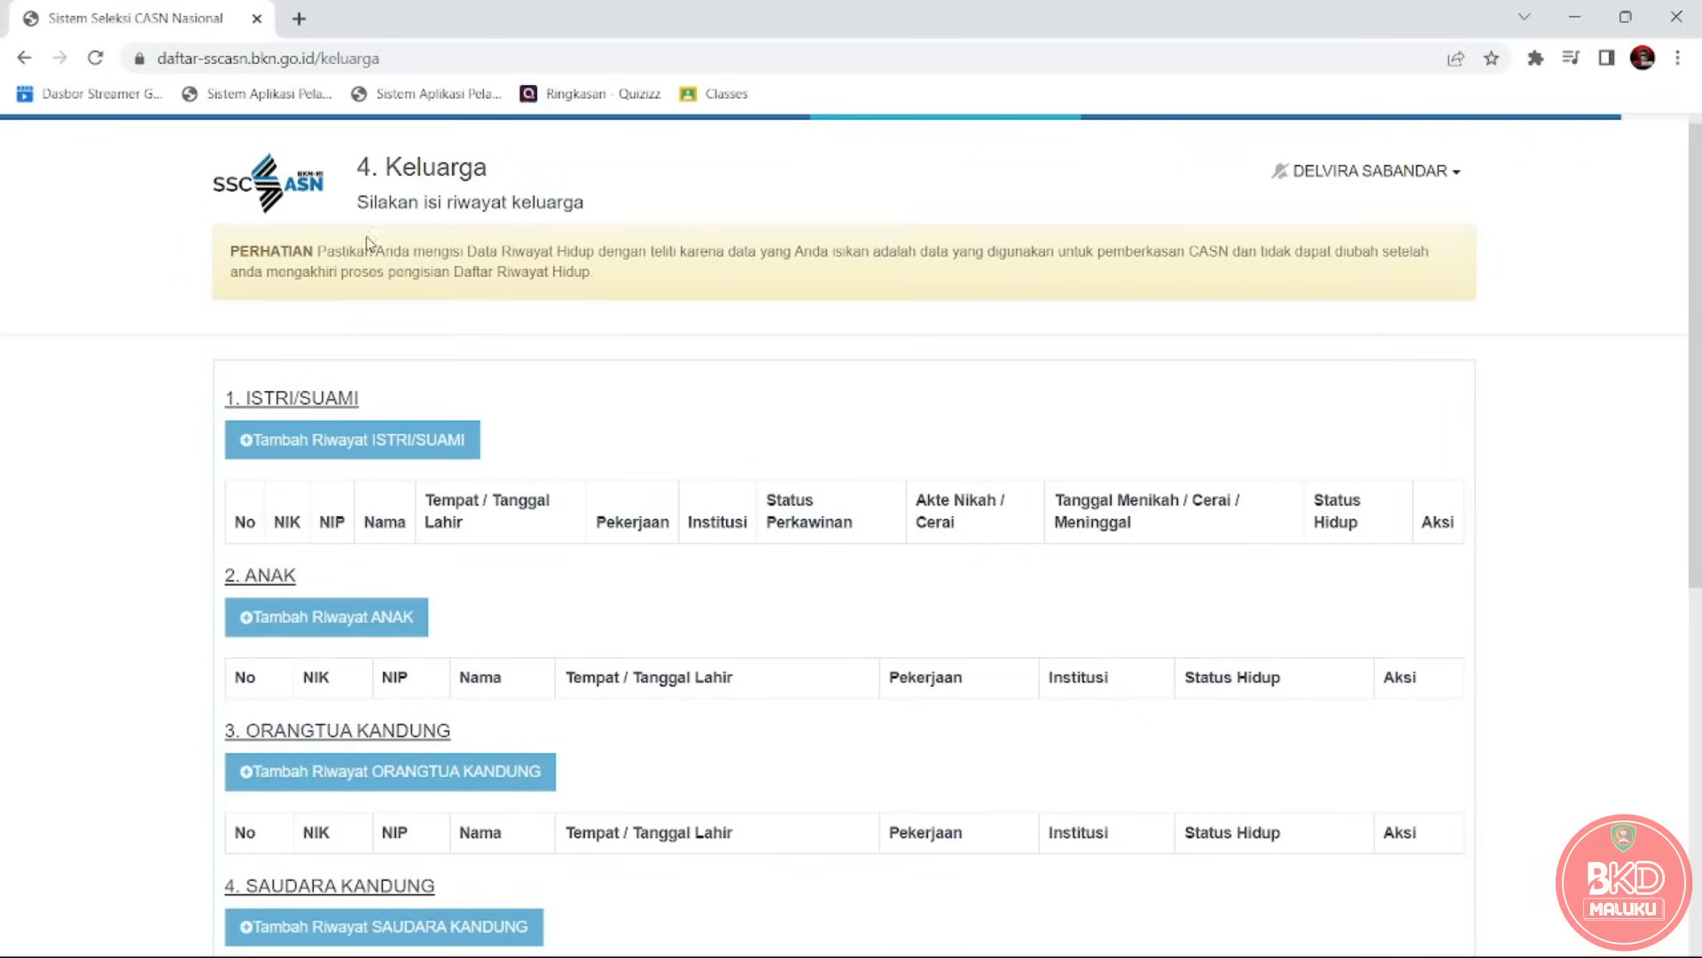
pyautogui.moveTo(362, 208); pyautogui.dragTo(585, 232)
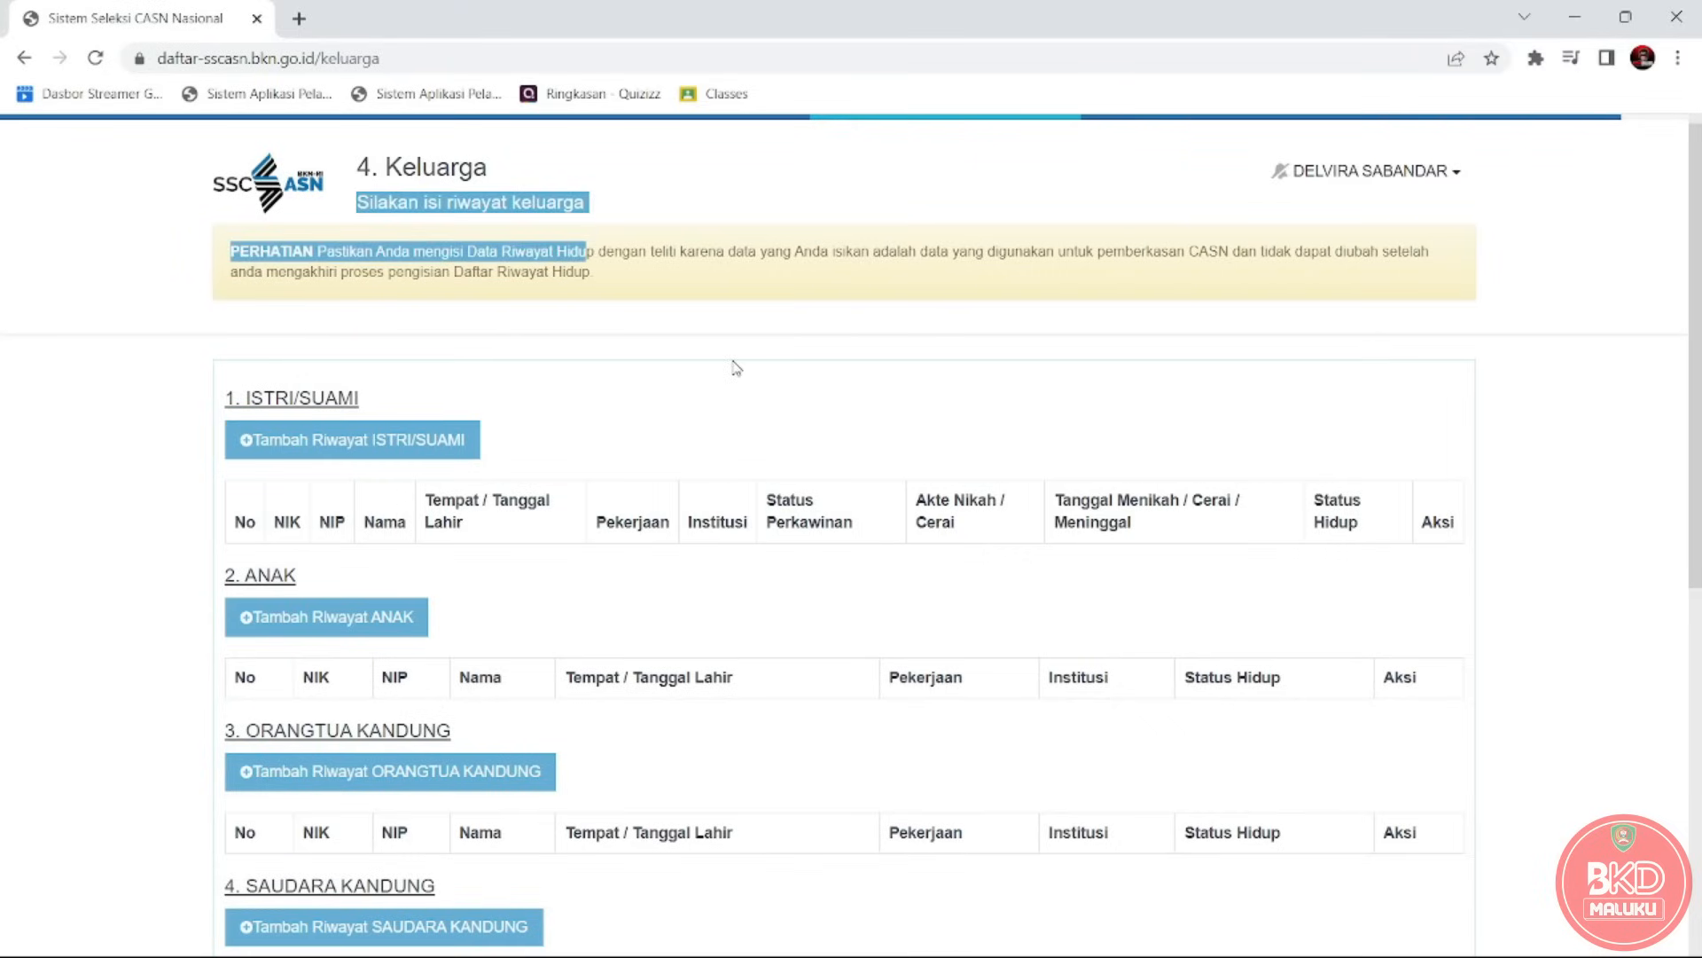
pyautogui.click(723, 412)
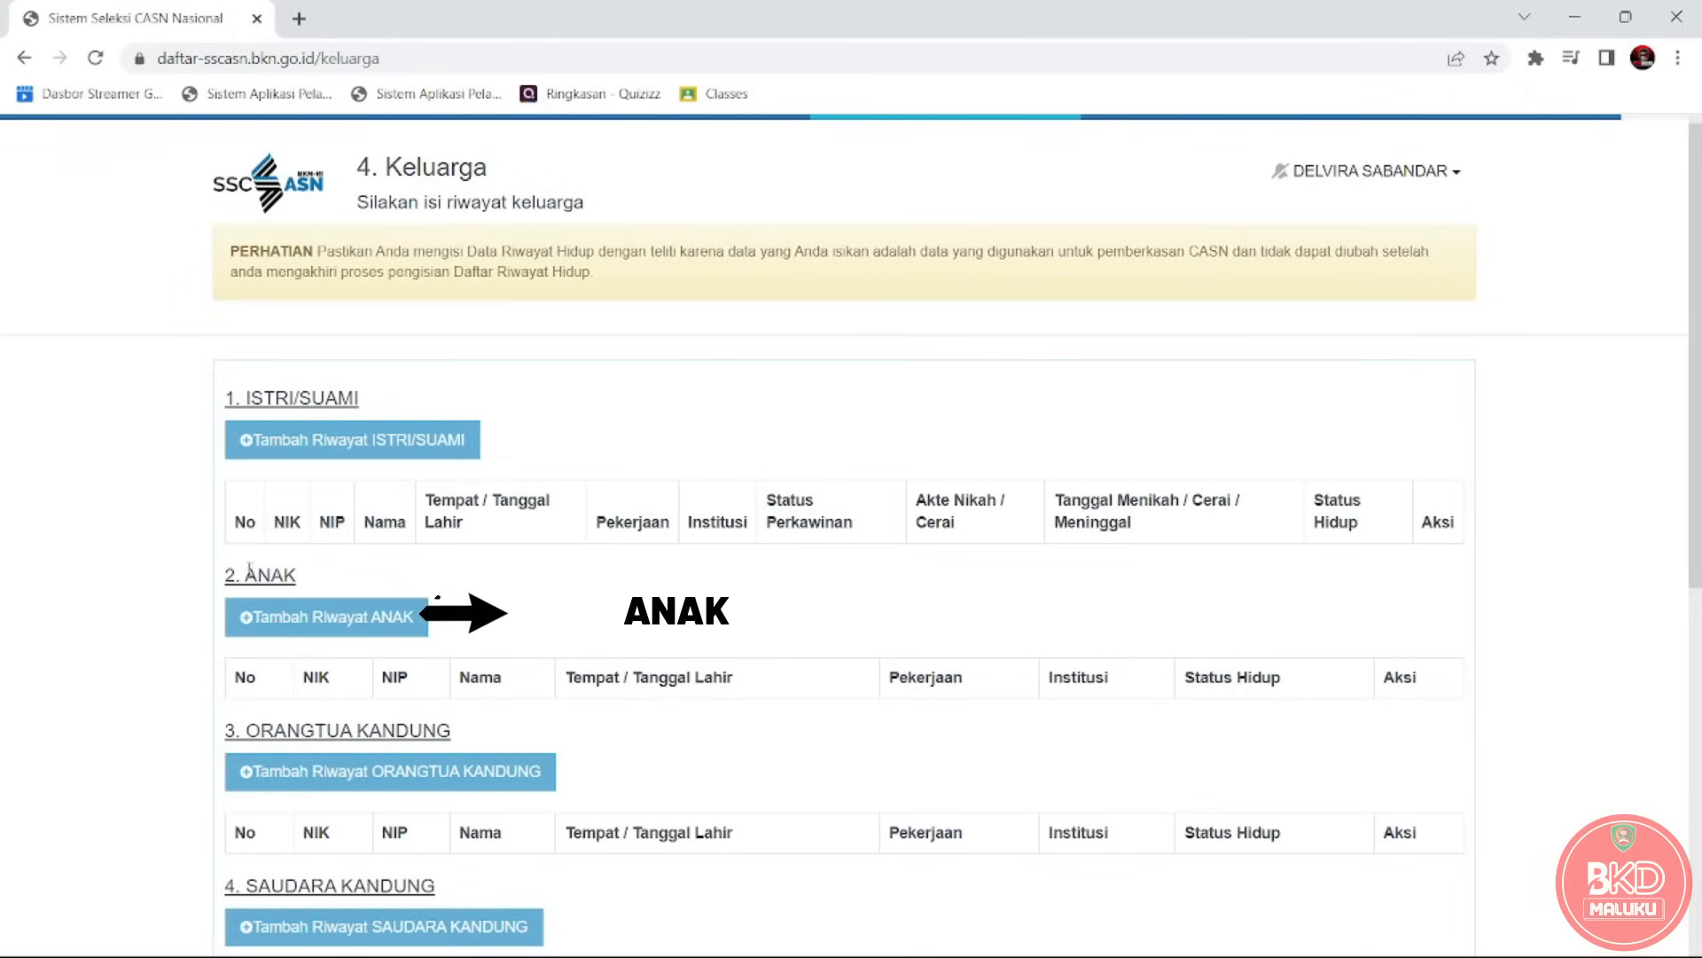
# Highlight the ANAK, ORANGTUA KANDUNG, SAUDARA KANDUNG and BAPAK/IBU MERTUA headings.
pyautogui.moveTo(246, 575); pyautogui.dragTo(307, 592)
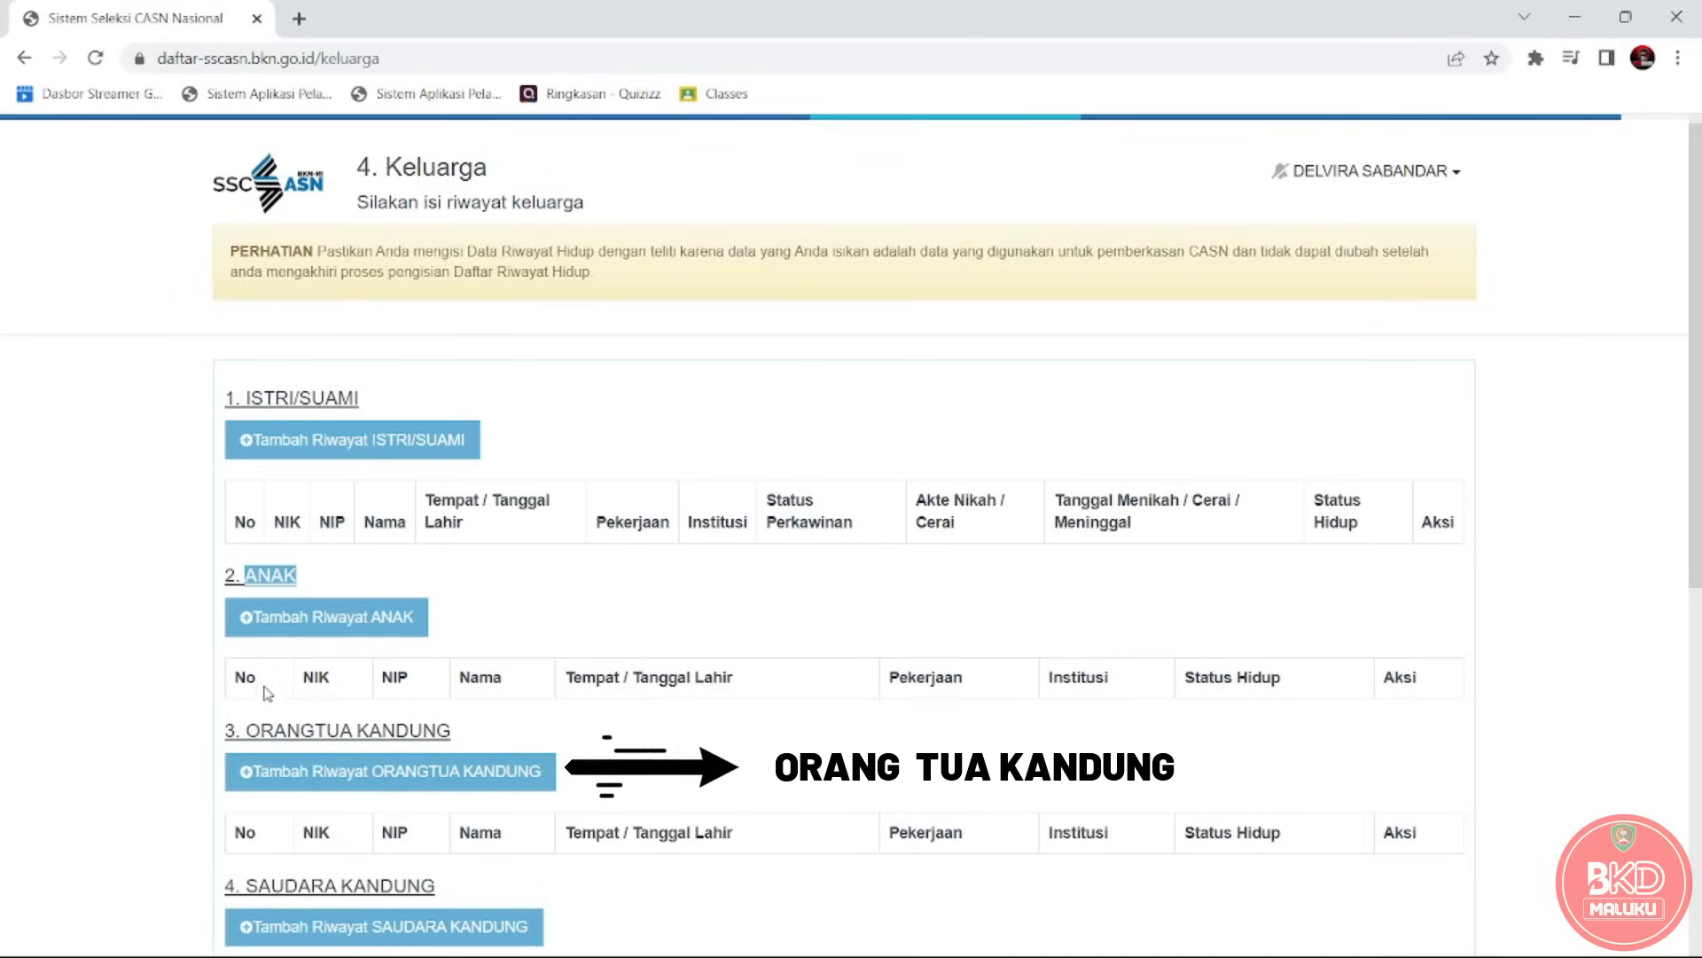
pyautogui.moveTo(247, 728); pyautogui.dragTo(454, 728)
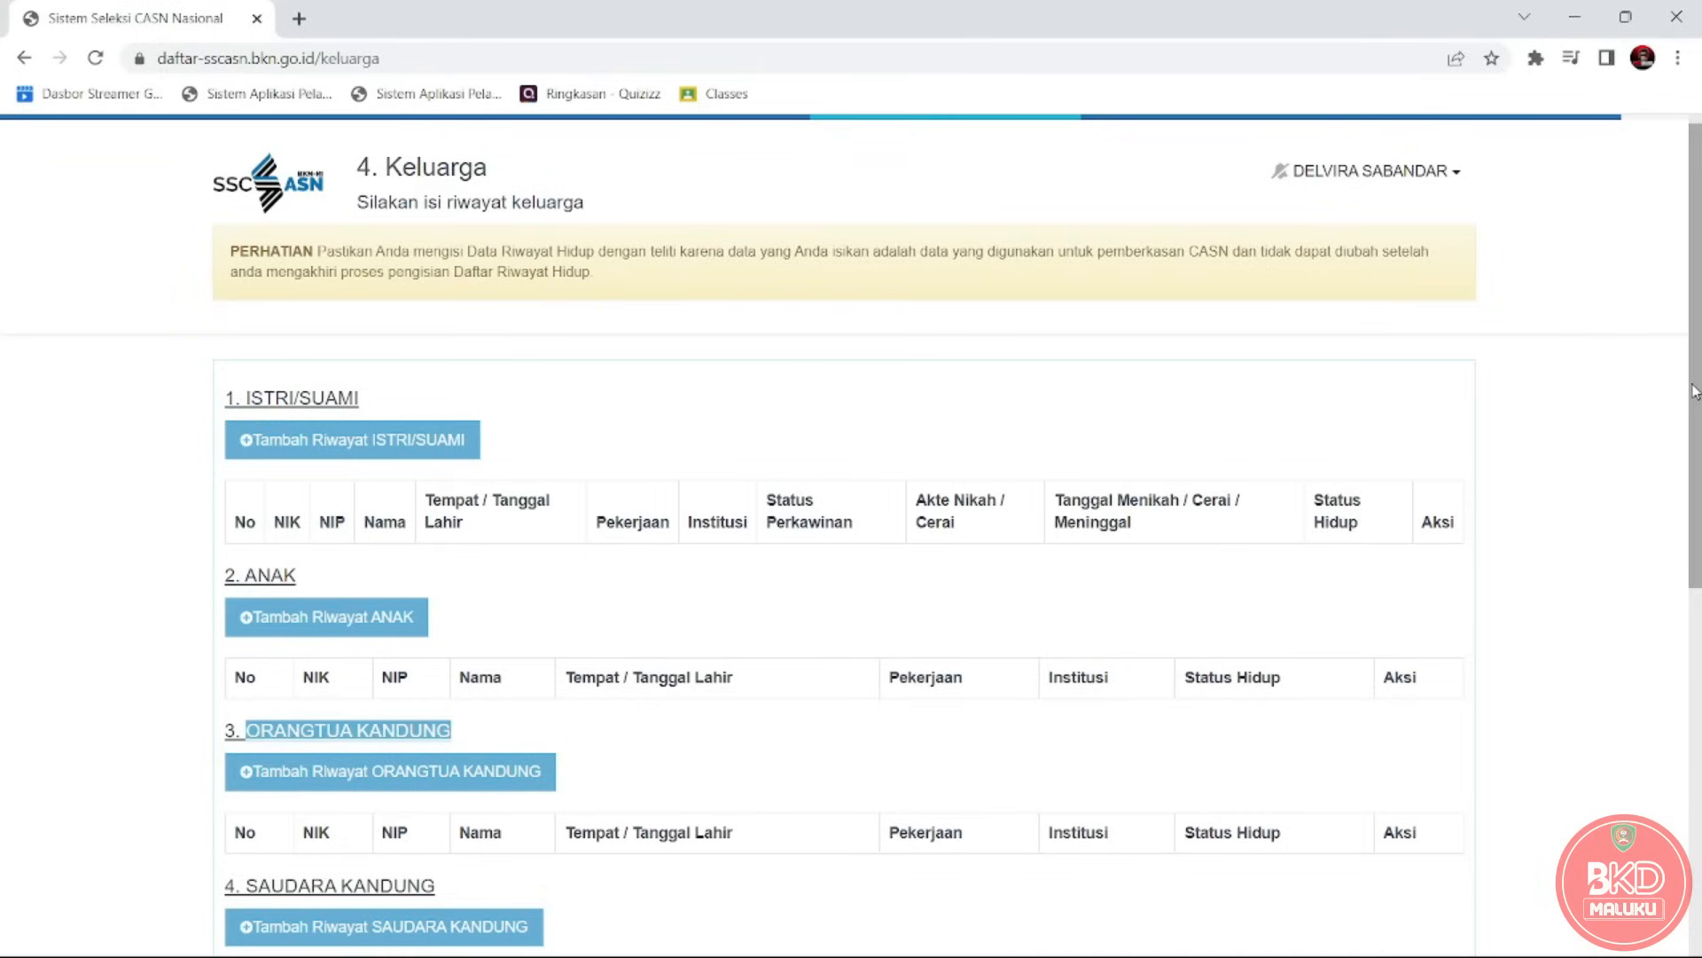
pyautogui.moveTo(1693, 391); pyautogui.dragTo(1693, 617)
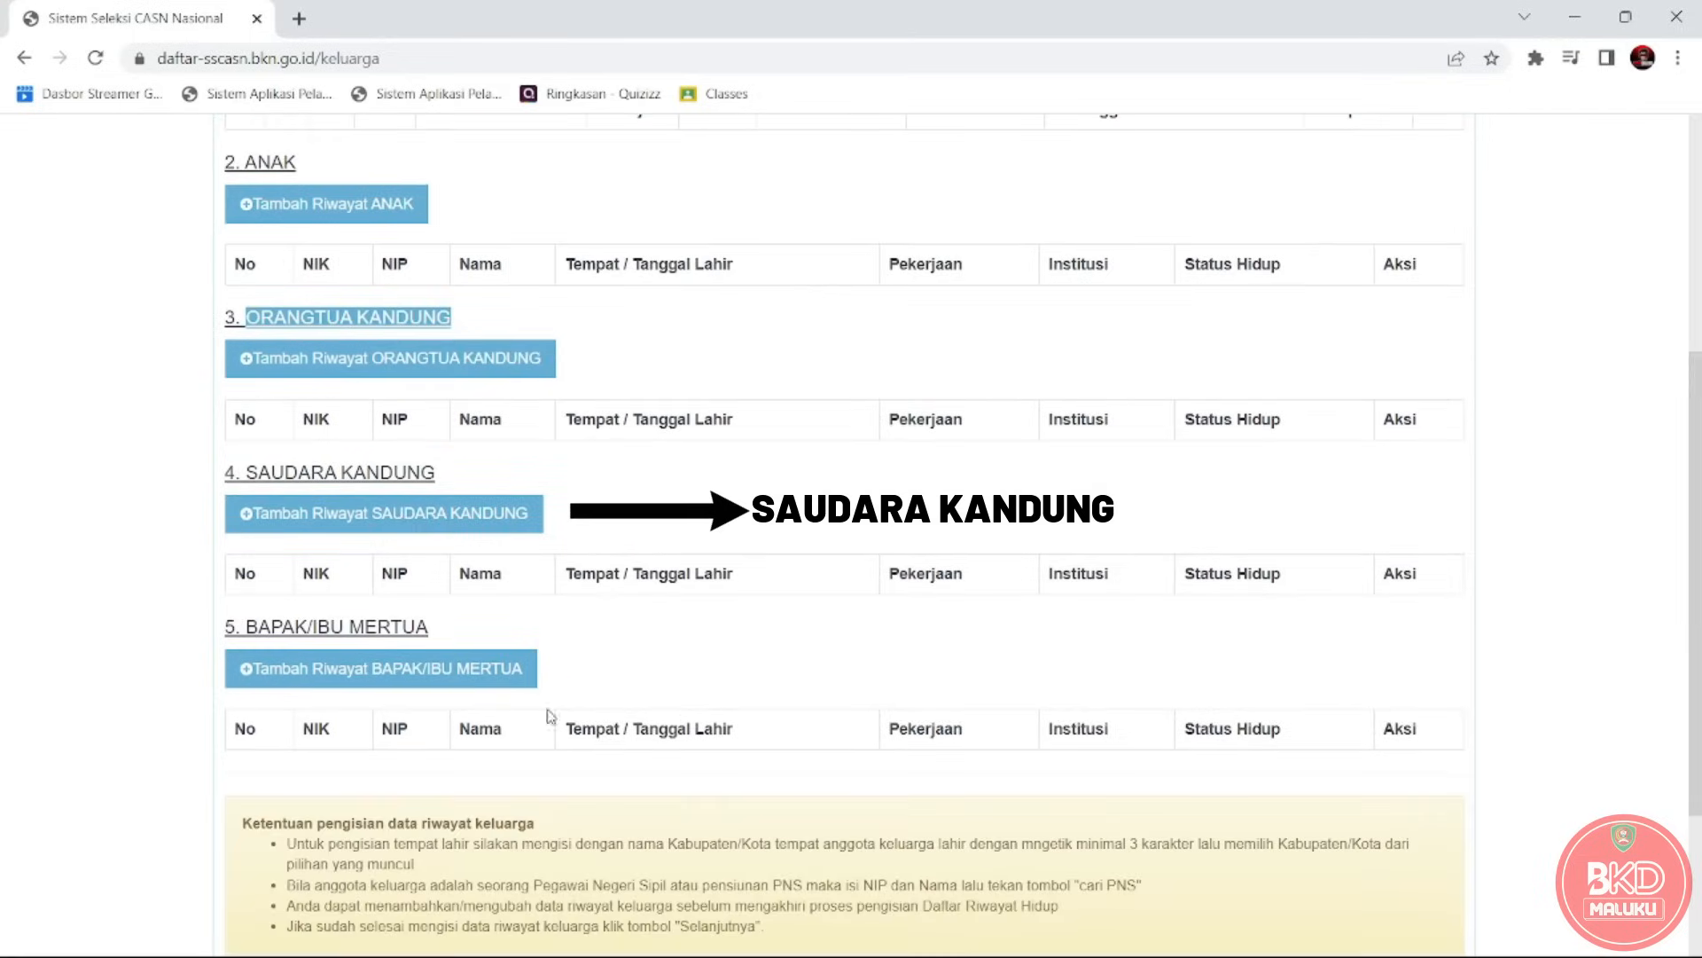
pyautogui.moveTo(435, 474); pyautogui.dragTo(240, 473)
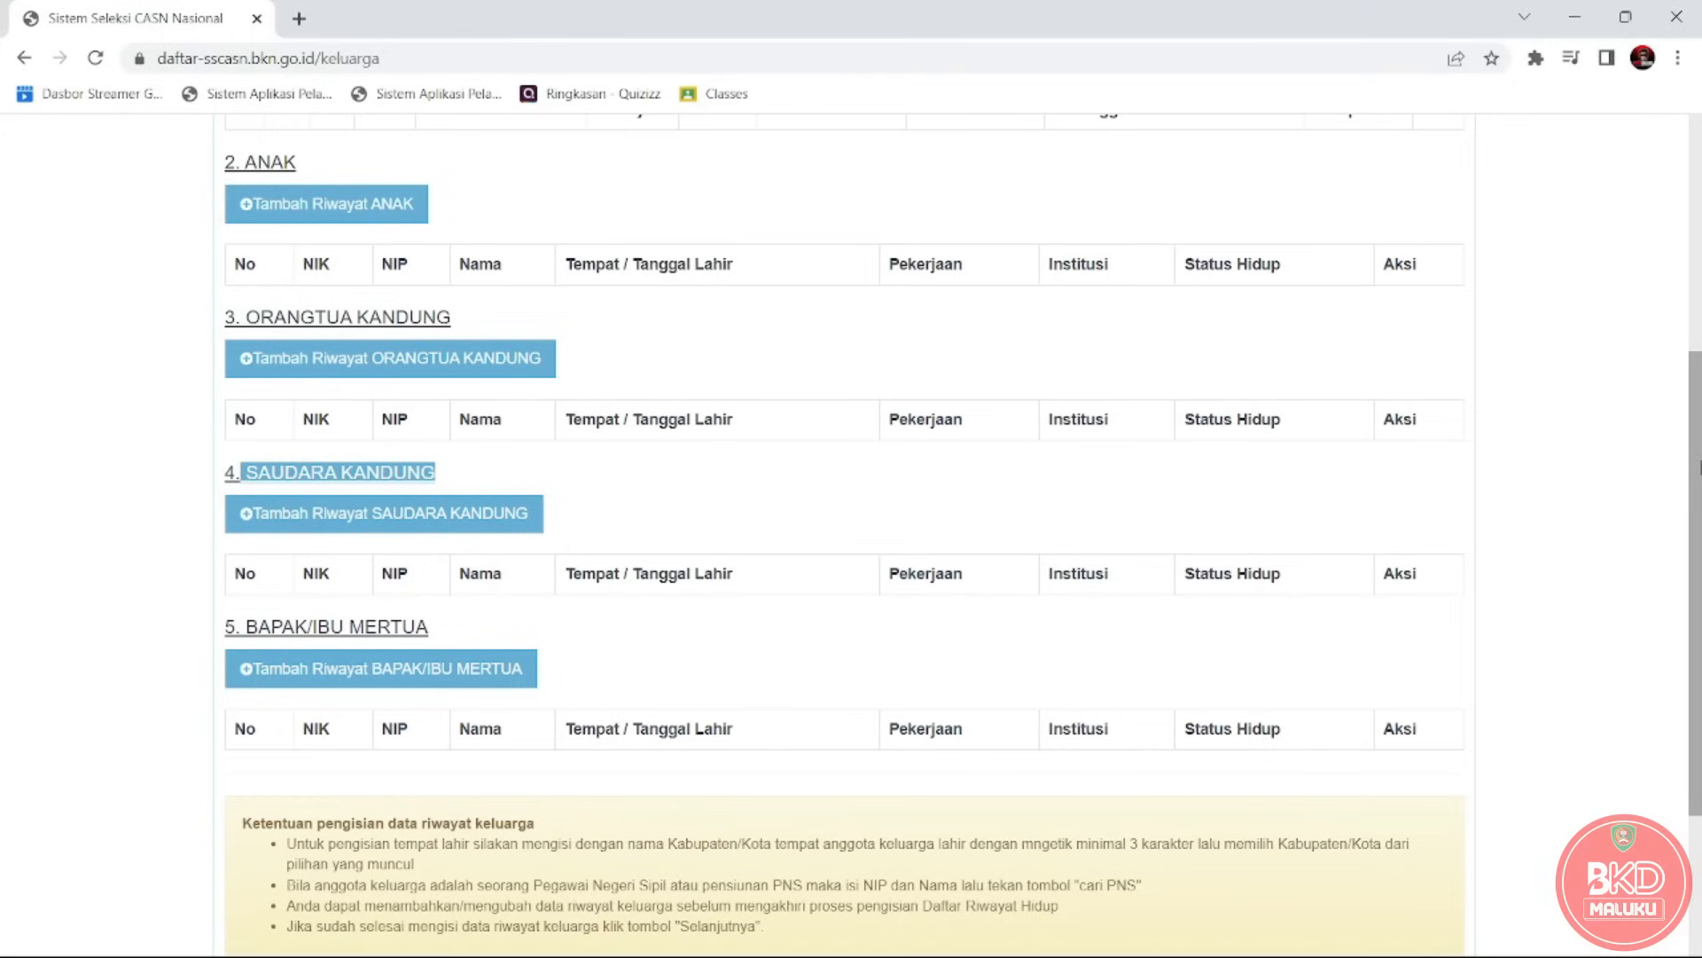
pyautogui.scroll(-1, 1698, 467)
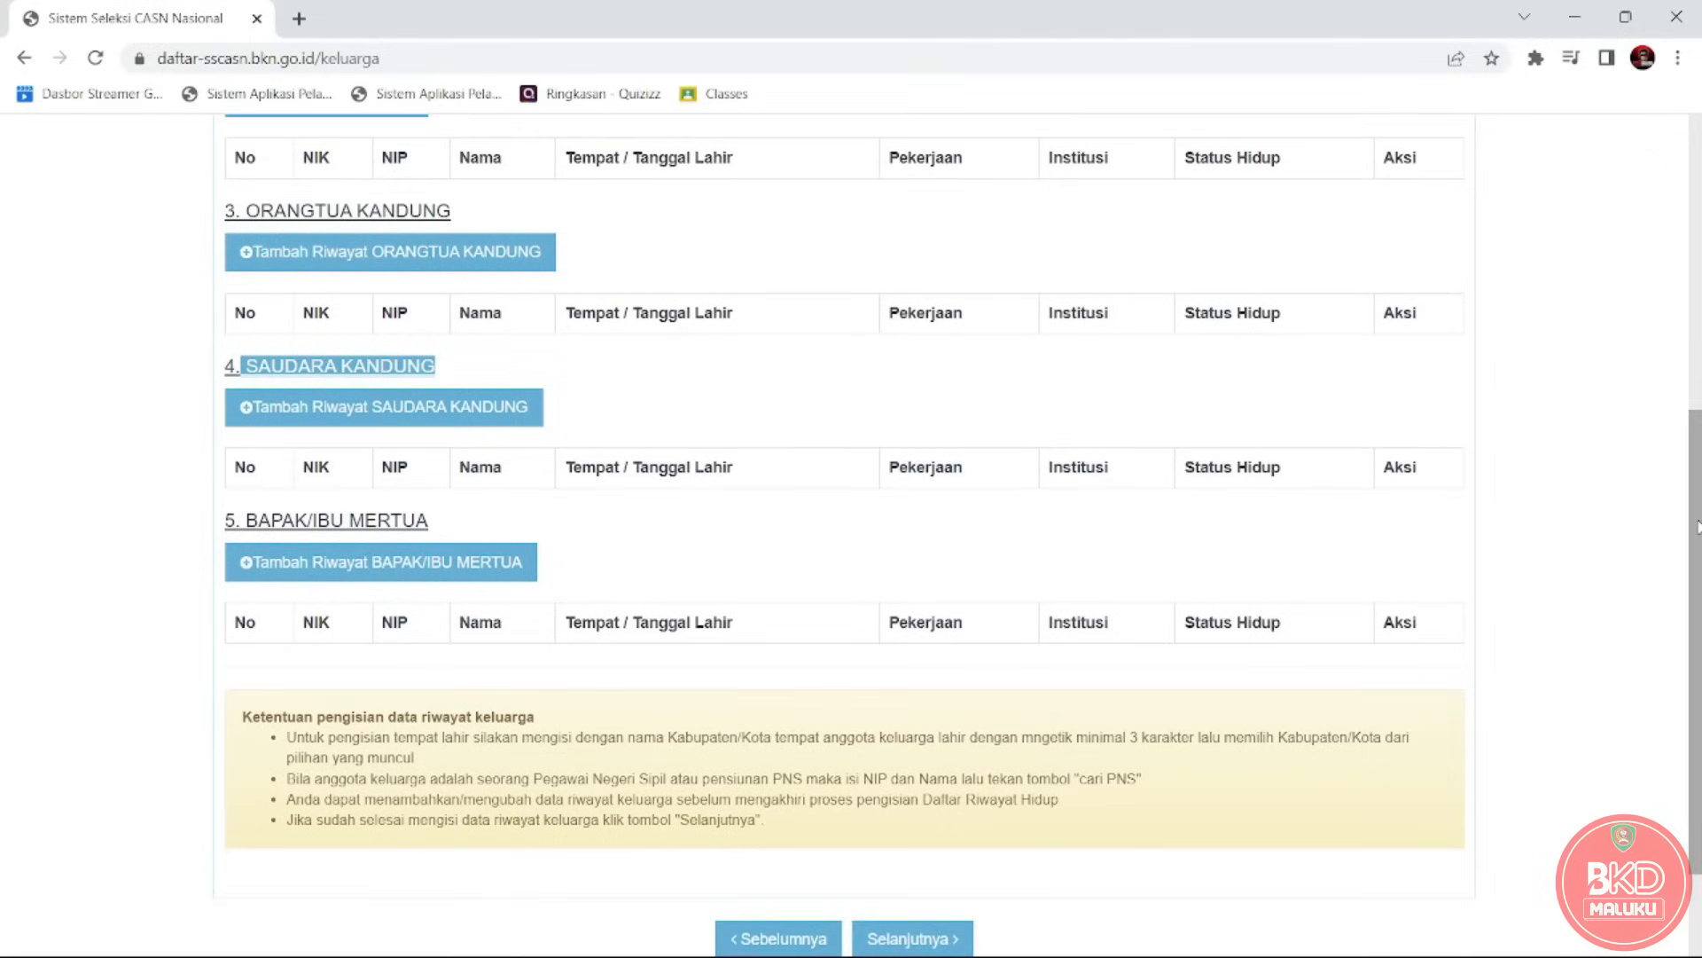
pyautogui.moveTo(430, 520); pyautogui.dragTo(223, 521)
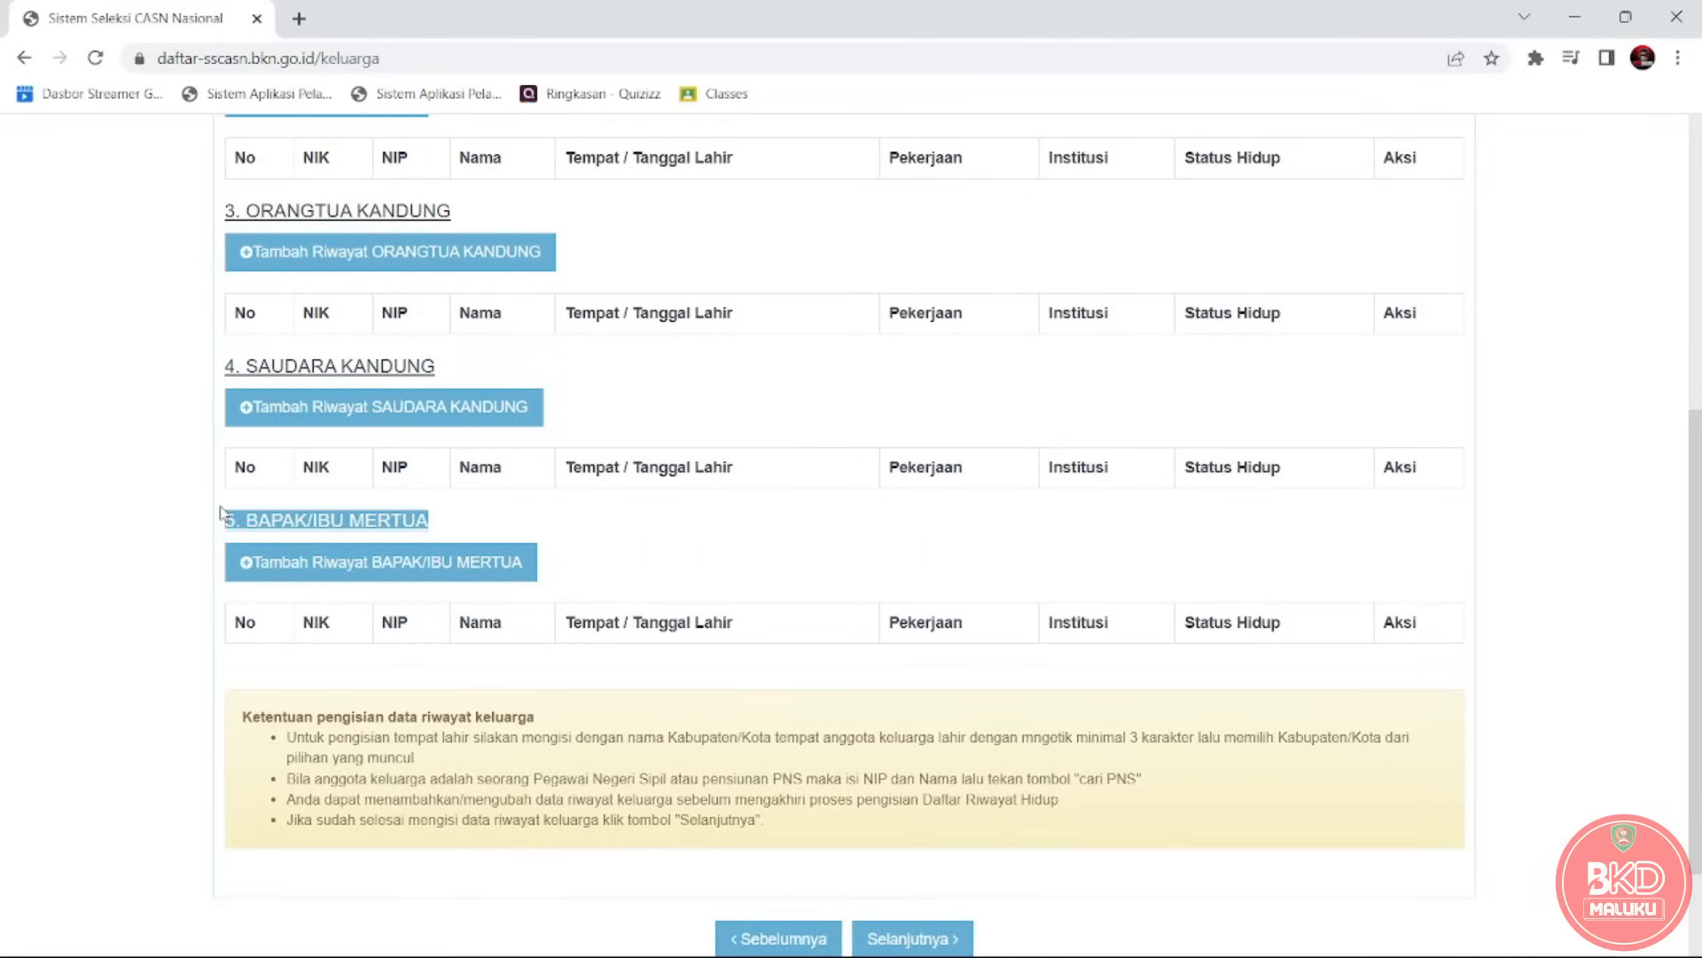
pyautogui.moveTo(1695, 691); pyautogui.dragTo(1699, 483)
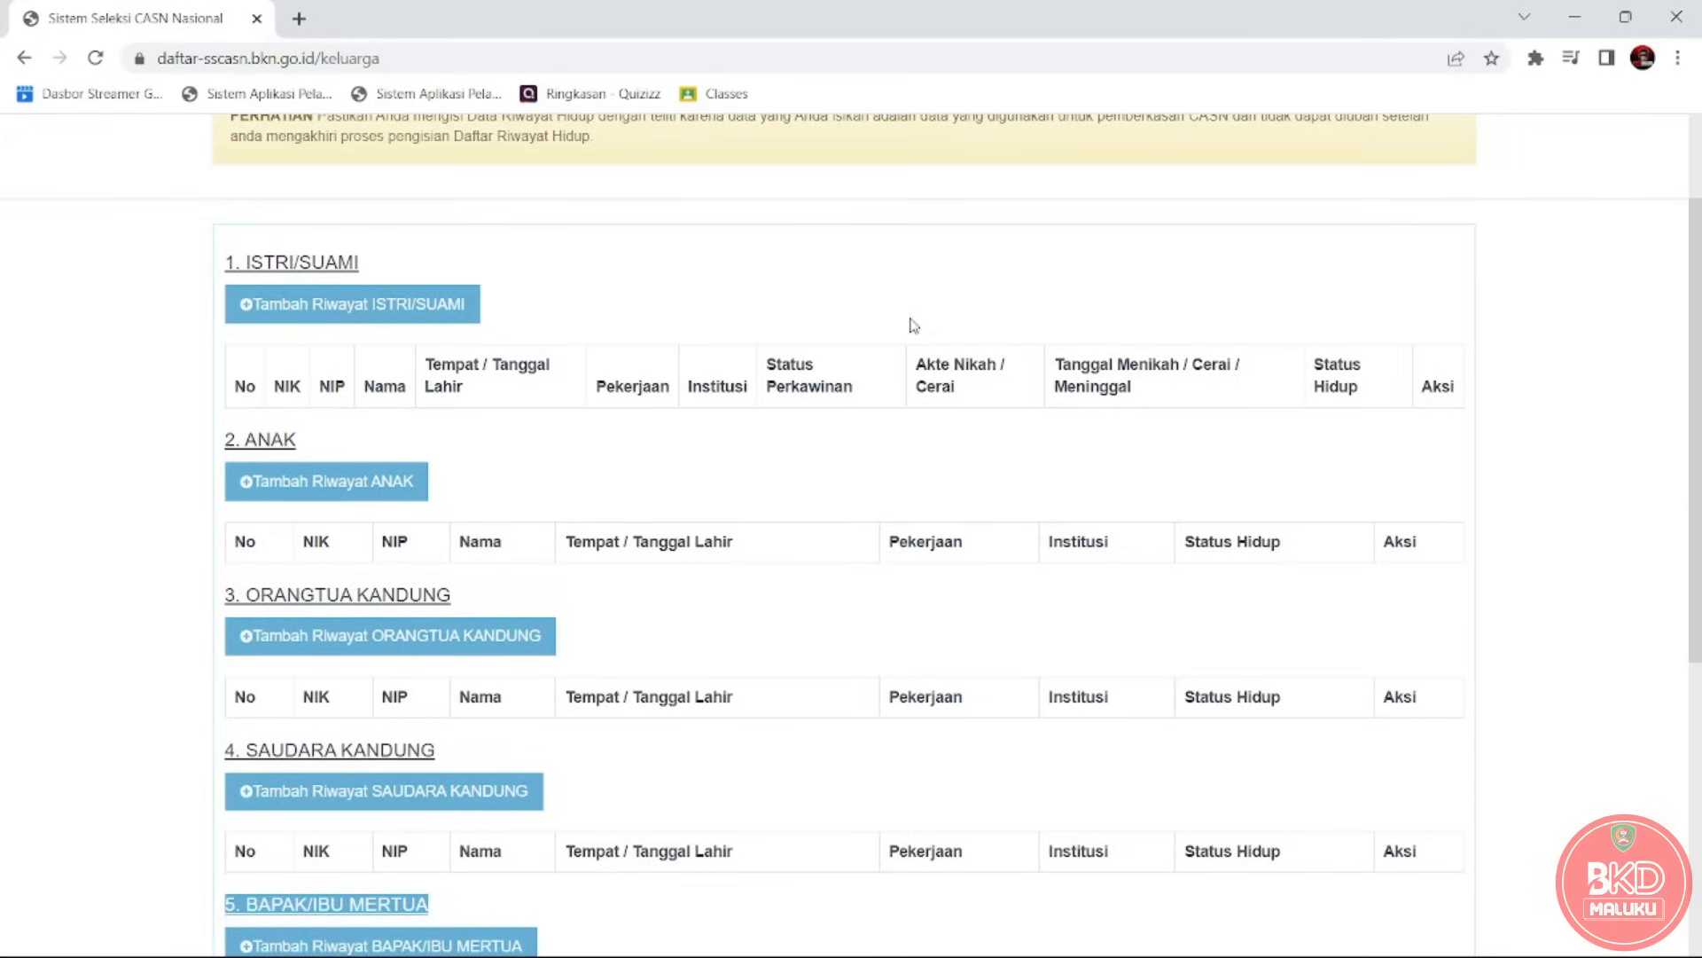
# Open the spouse form, zoom out, and enter the NIK and family card number.
pyautogui.click(381, 306)
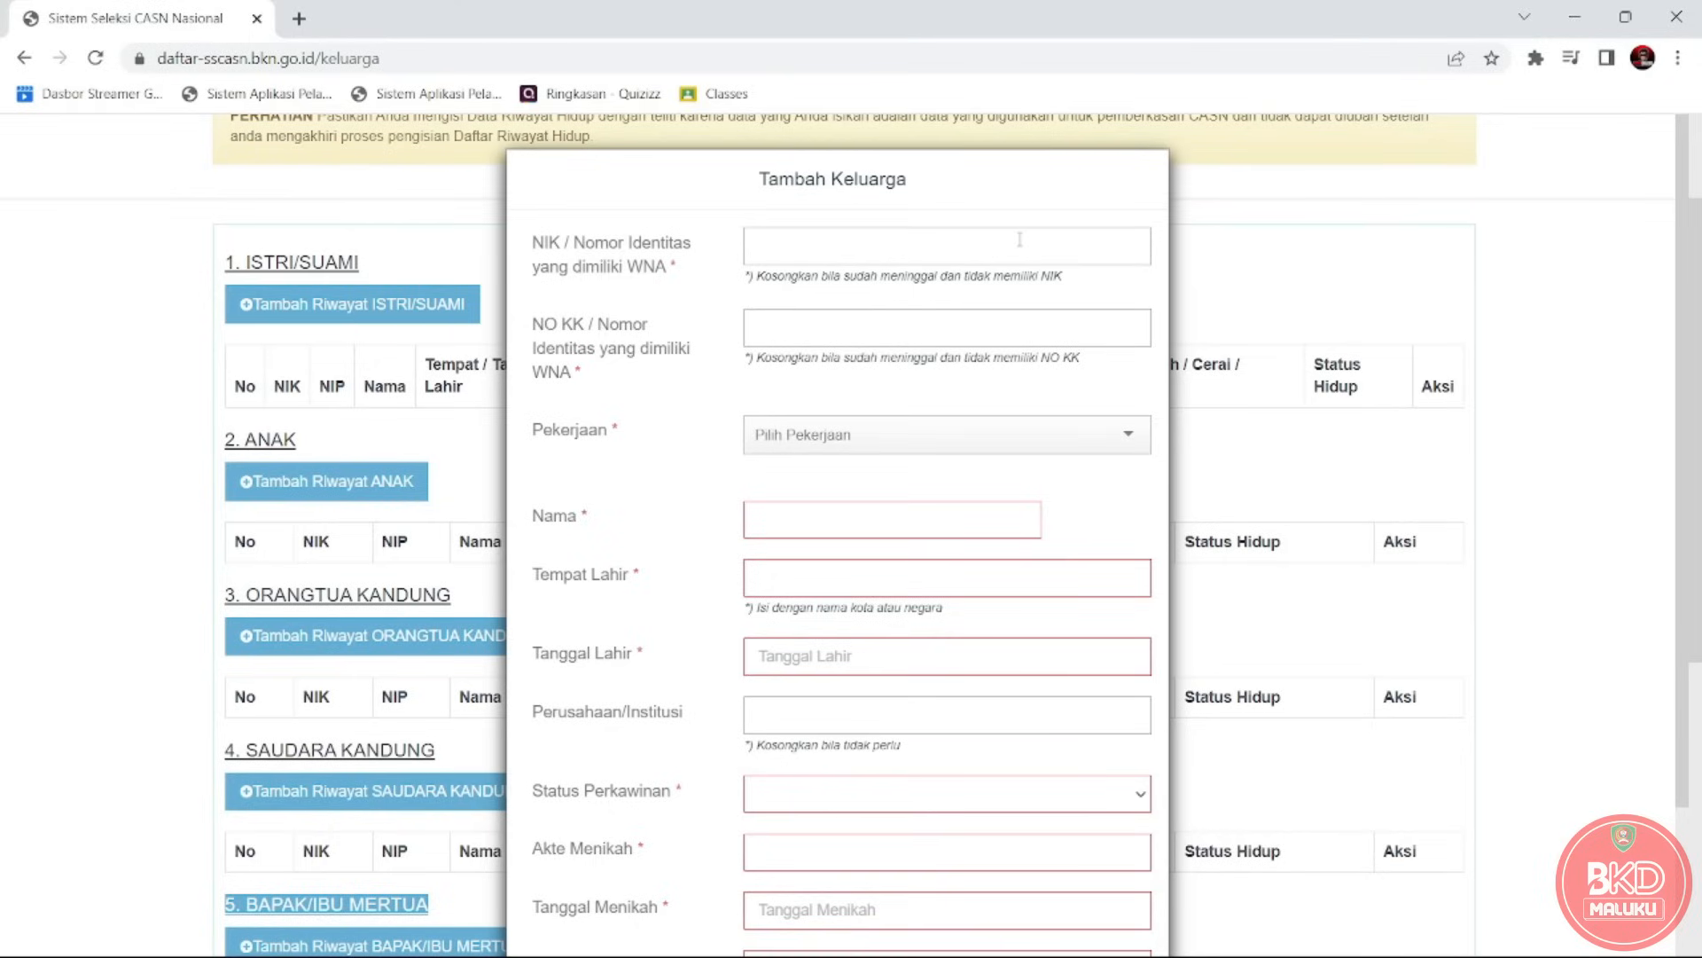
pyautogui.hotkey('ctrl', '-')
pyautogui.hotkey('ctrl', '-')
pyautogui.hotkey('ctrl', '-')
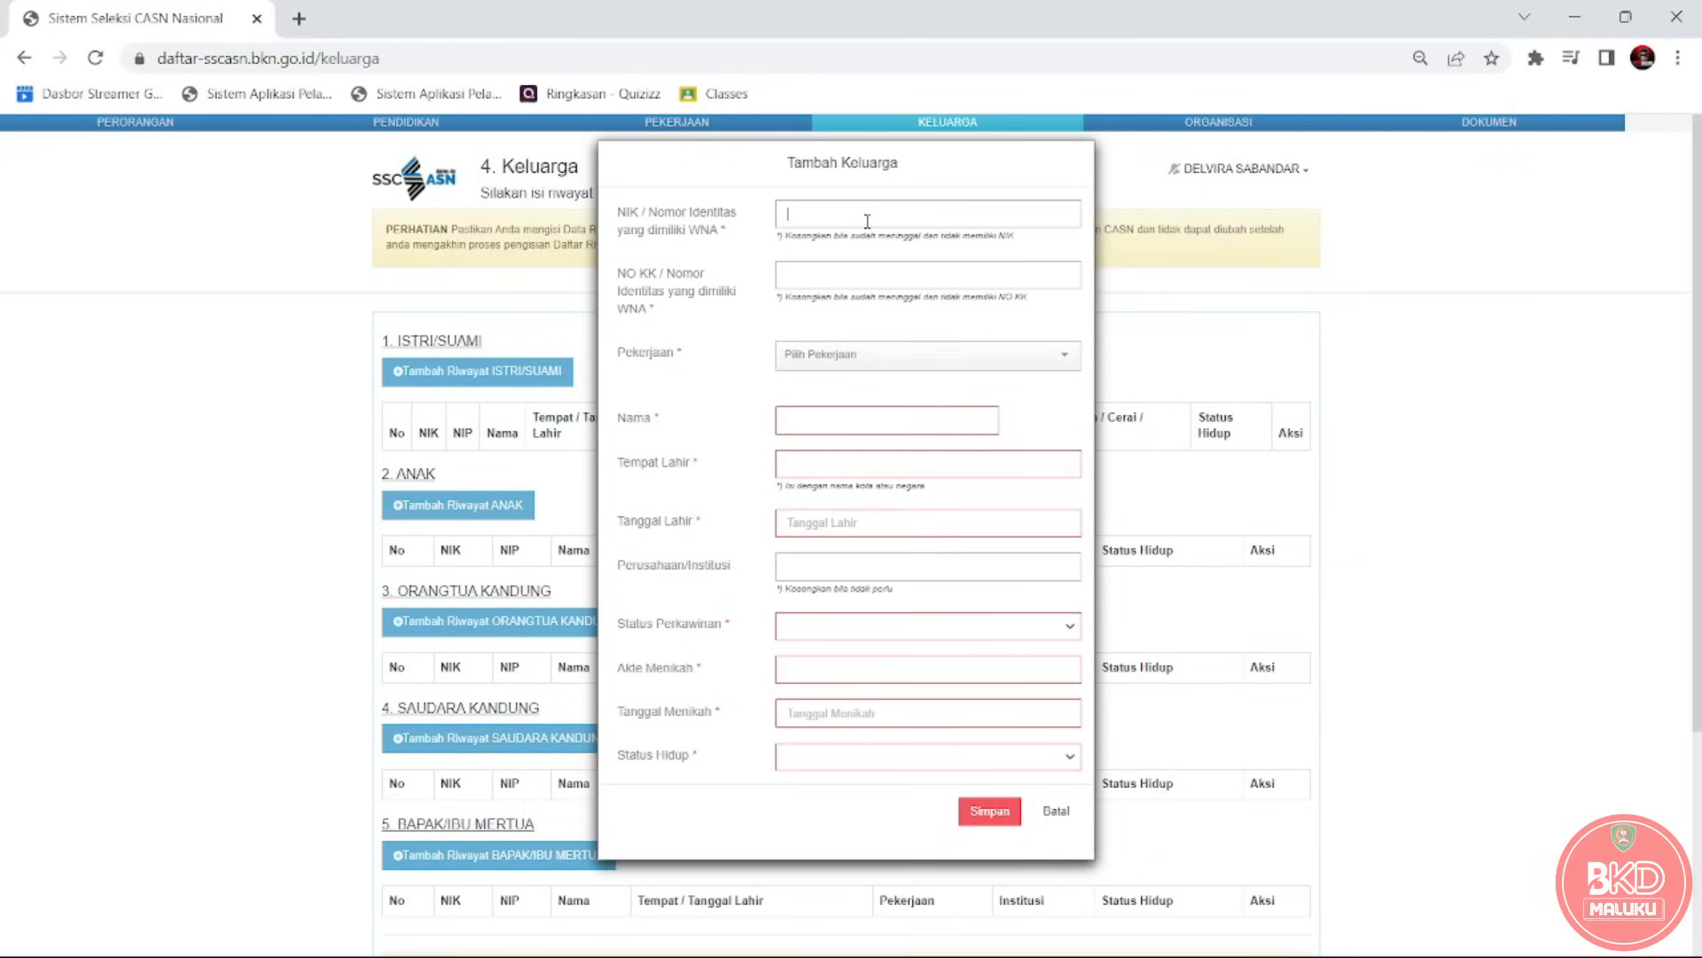
pyautogui.write('71111111')
pyautogui.click(857, 272)
pyautogui.write('8171133344')
# Change the occupation from Mengurus Rumah Tangga to Pegawai Negeri Sipil via a 'PEGAW' search.
pyautogui.click(880, 364)
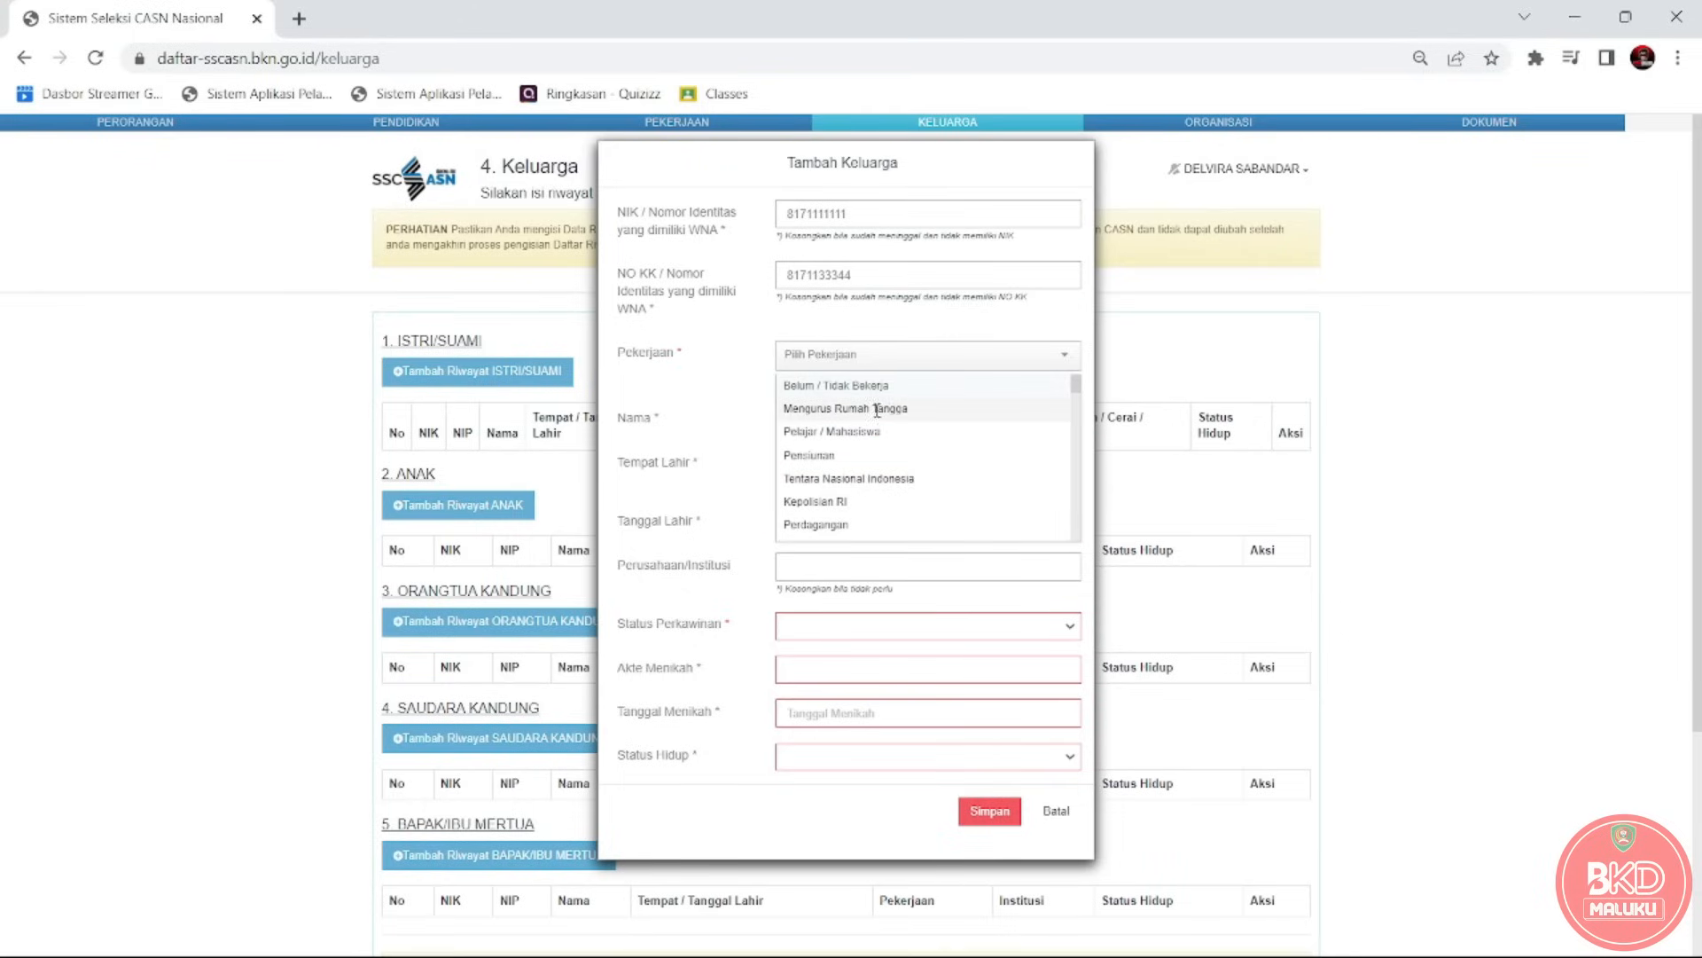
pyautogui.click(876, 409)
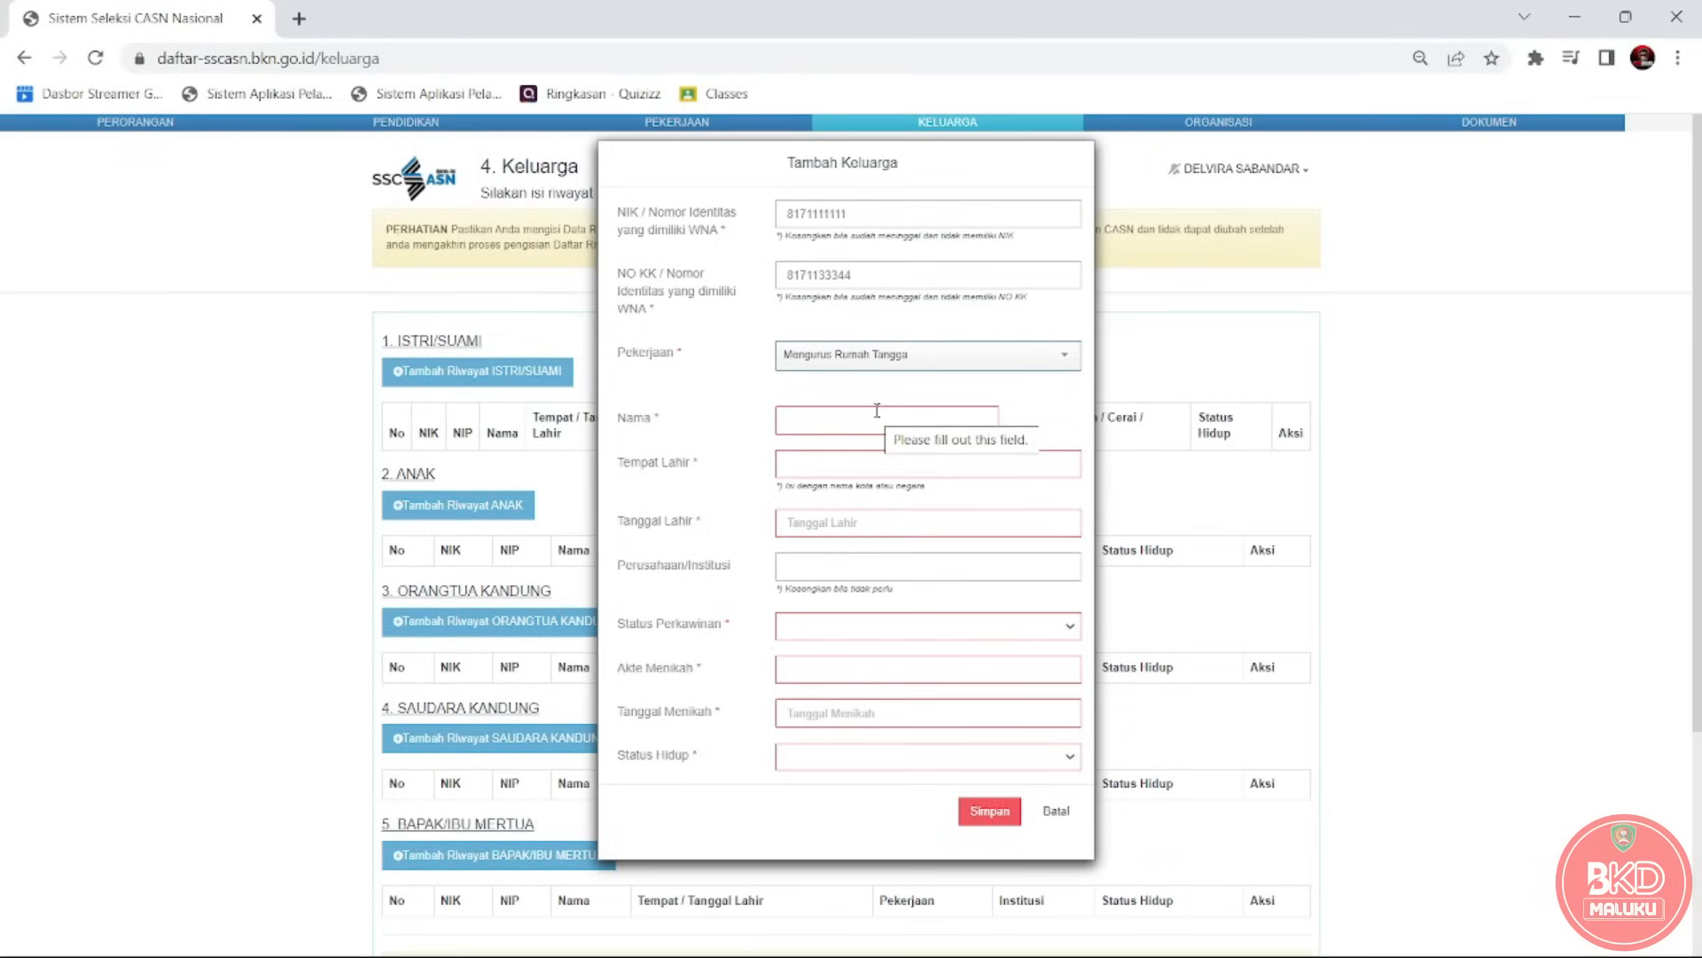
pyautogui.click(940, 359)
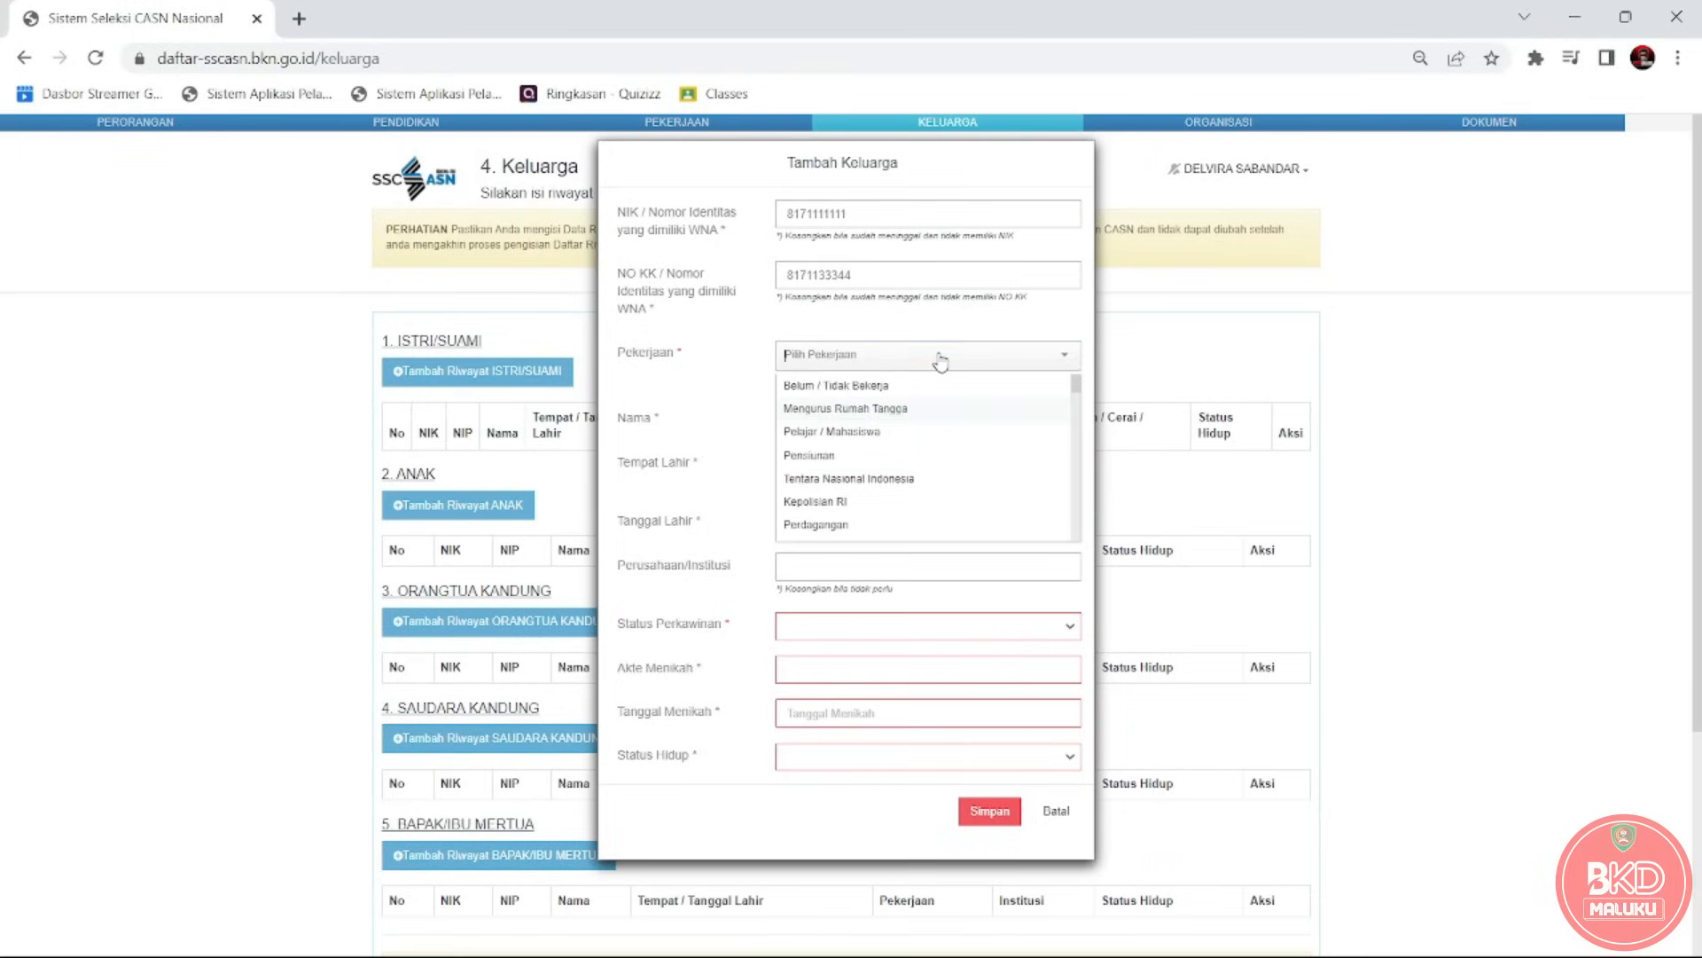
pyautogui.write('PE')
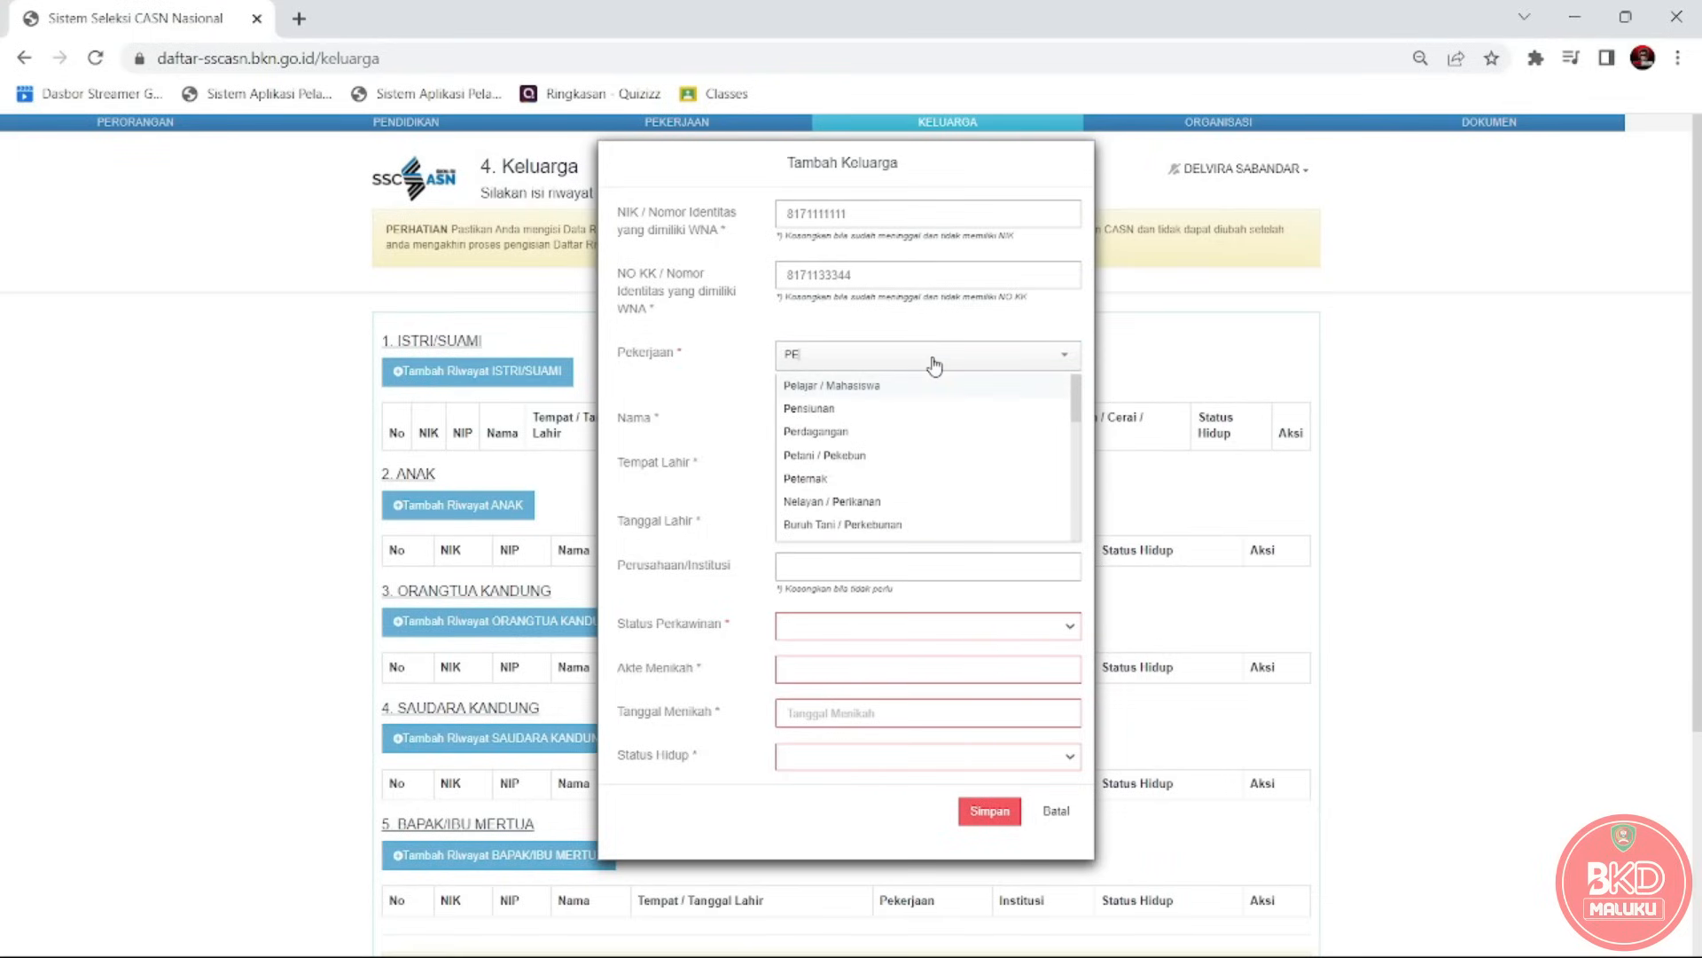
pyautogui.write('GAW')
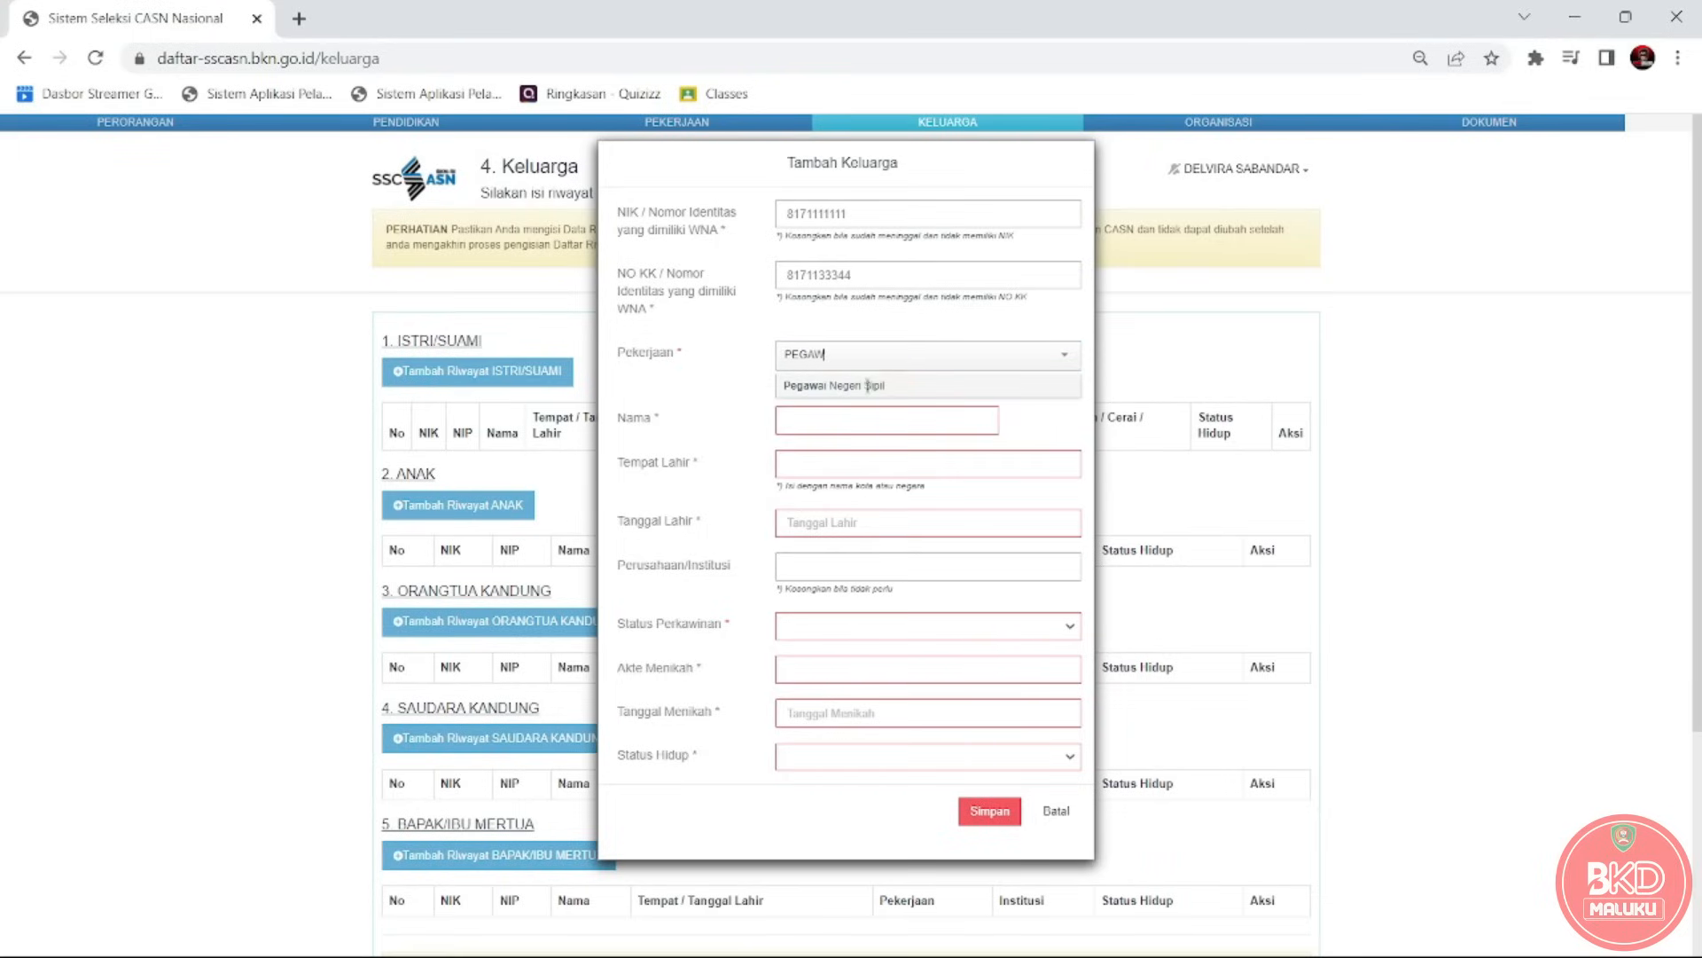
pyautogui.click(869, 386)
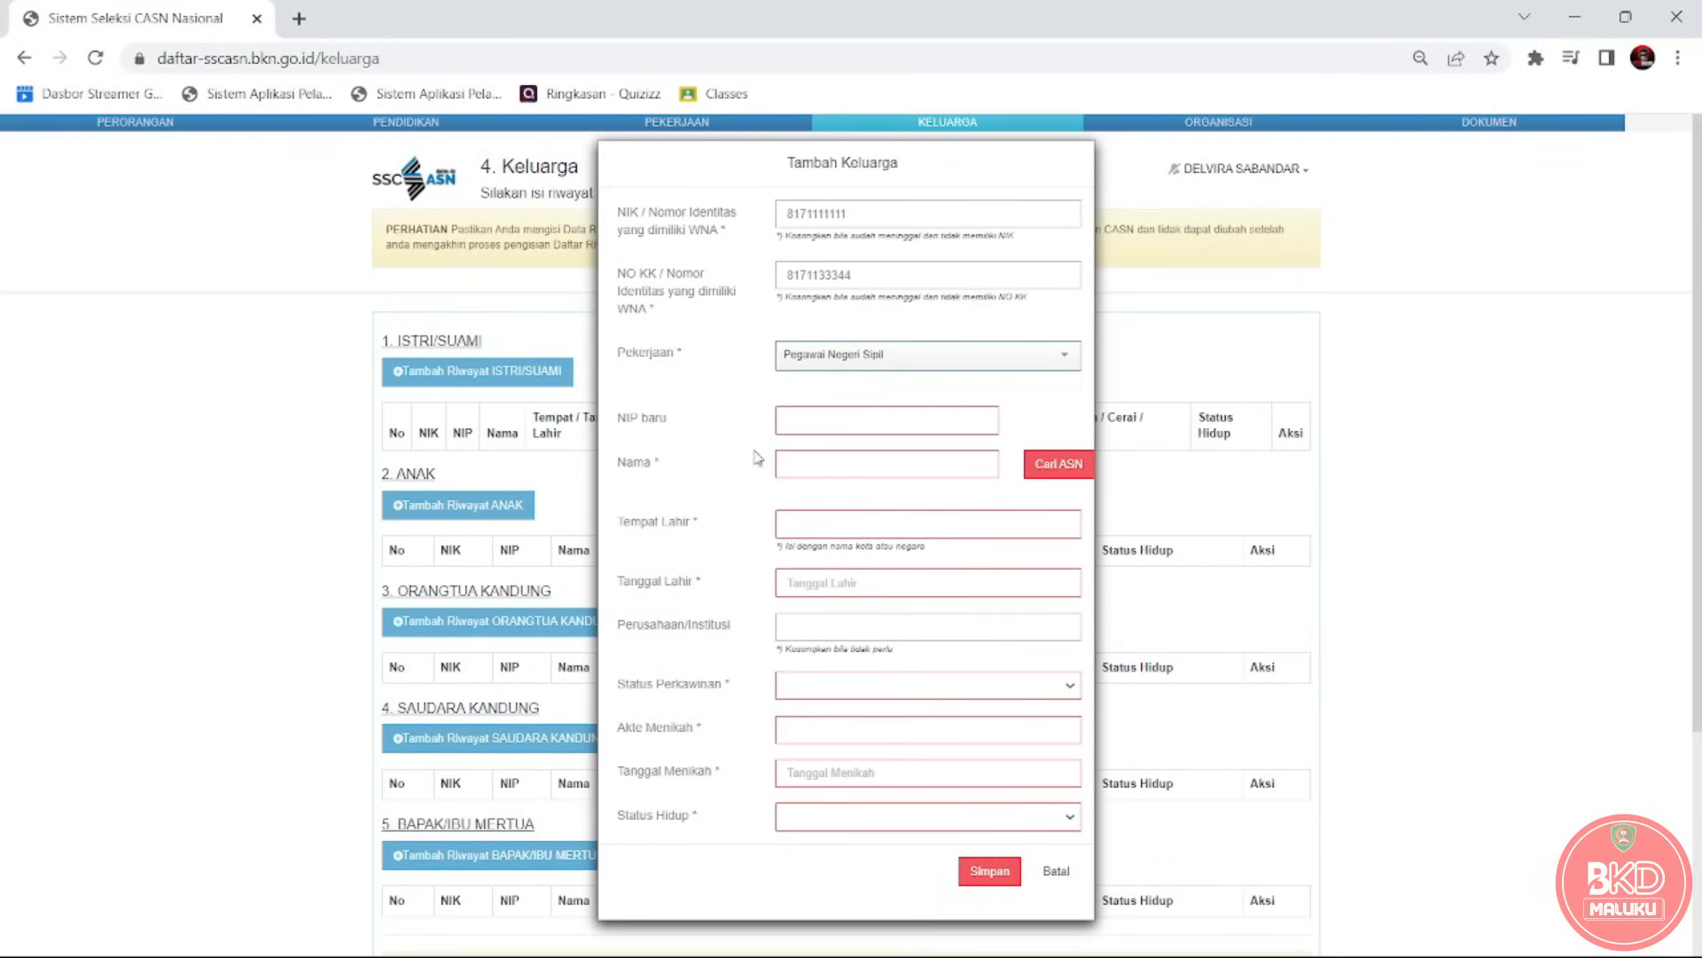
# Enter the new NIP number and a first version of the spouse's name.
pyautogui.click(831, 423)
pyautogui.click(828, 457)
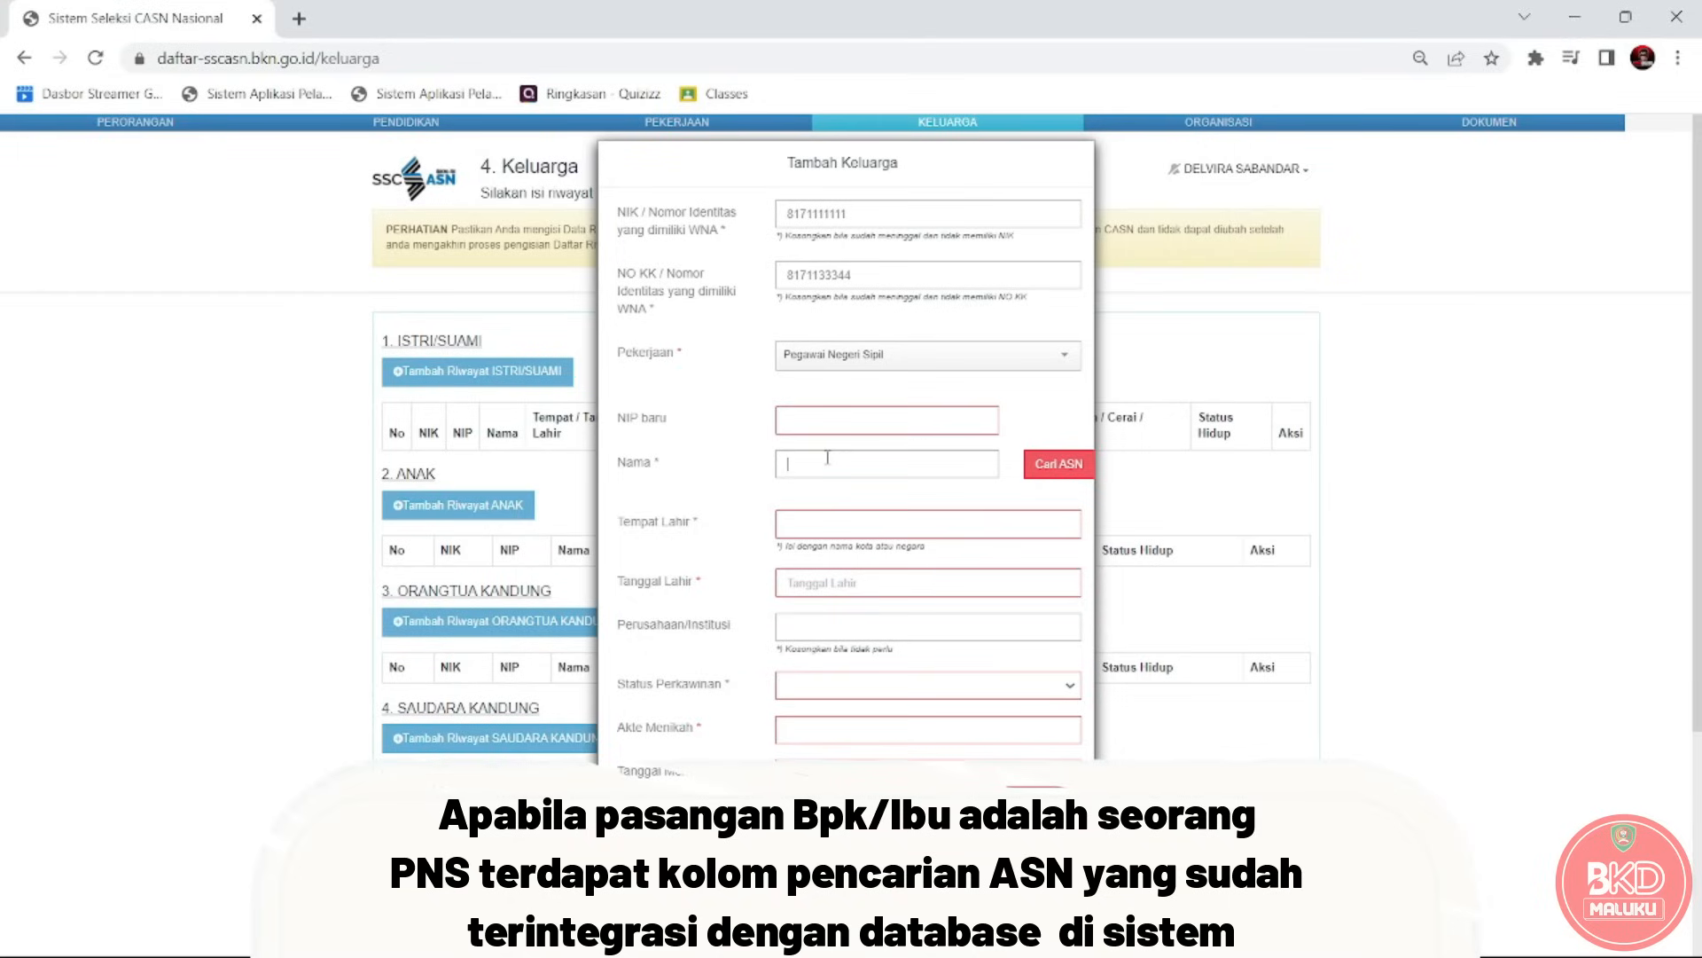
pyautogui.click(826, 415)
pyautogui.write('199828')
pyautogui.click(851, 474)
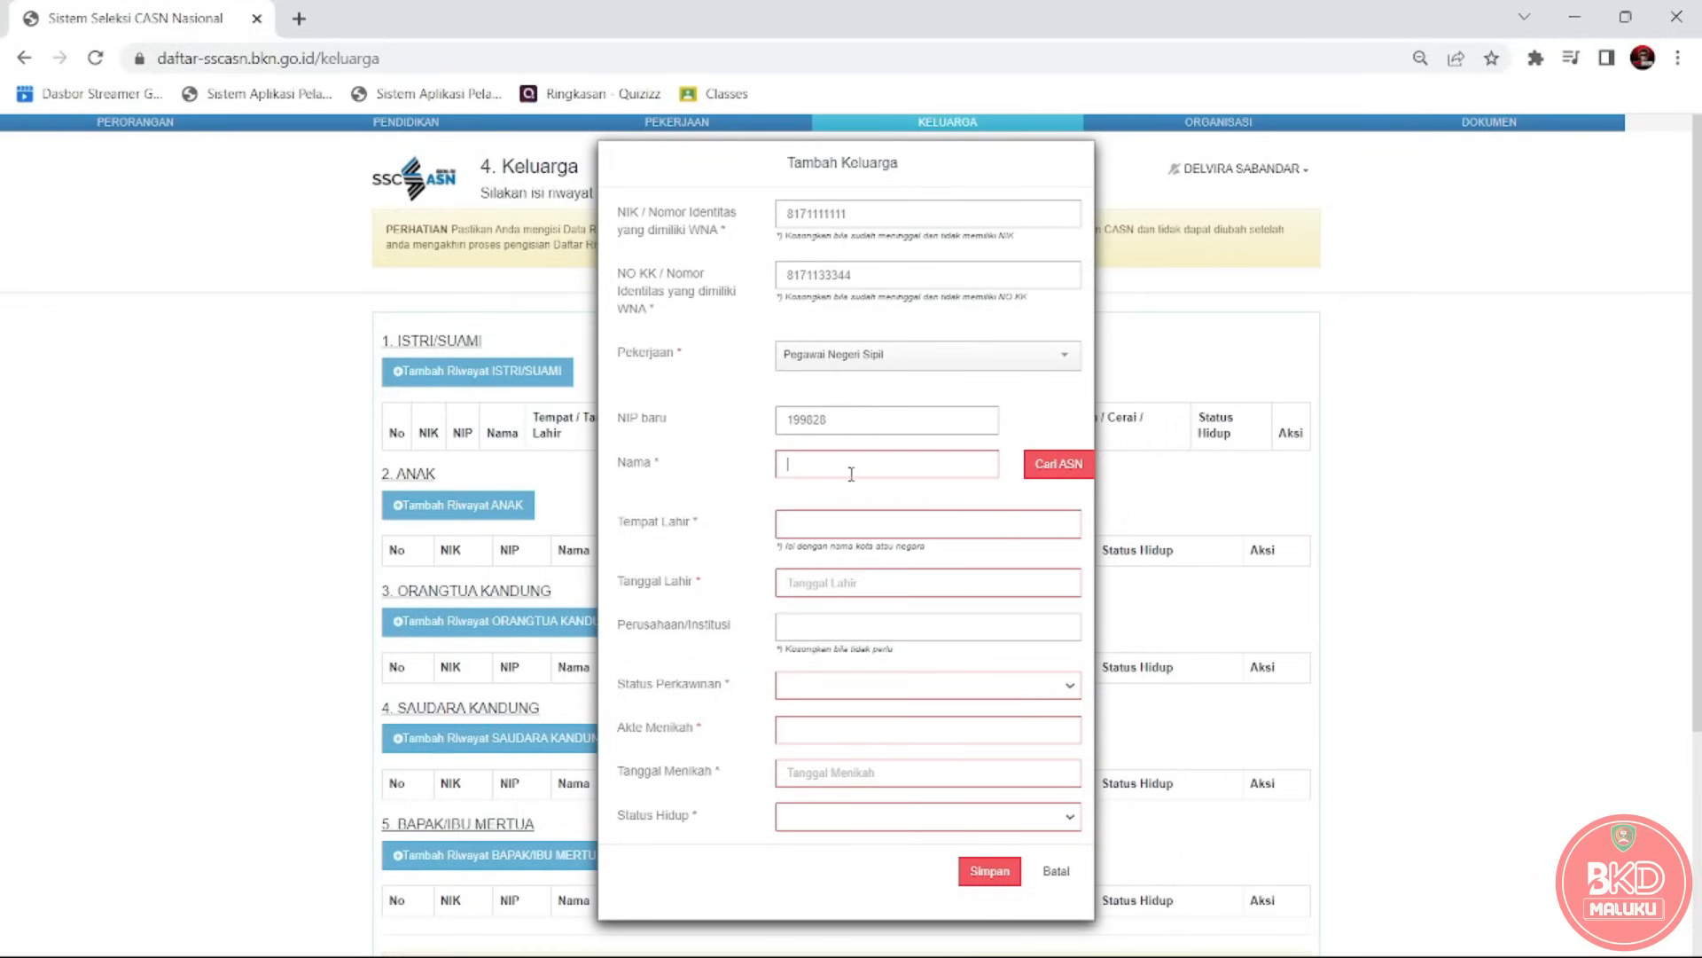
pyautogui.write('ABUN')
pyautogui.press('BackSpace')
pyautogui.write('DAUD')
pyautogui.moveTo(877, 471); pyautogui.dragTo(779, 487)
# Switch the spouse's occupation to Kepolisian RI and retype the spouse's name.
pyautogui.click(929, 359)
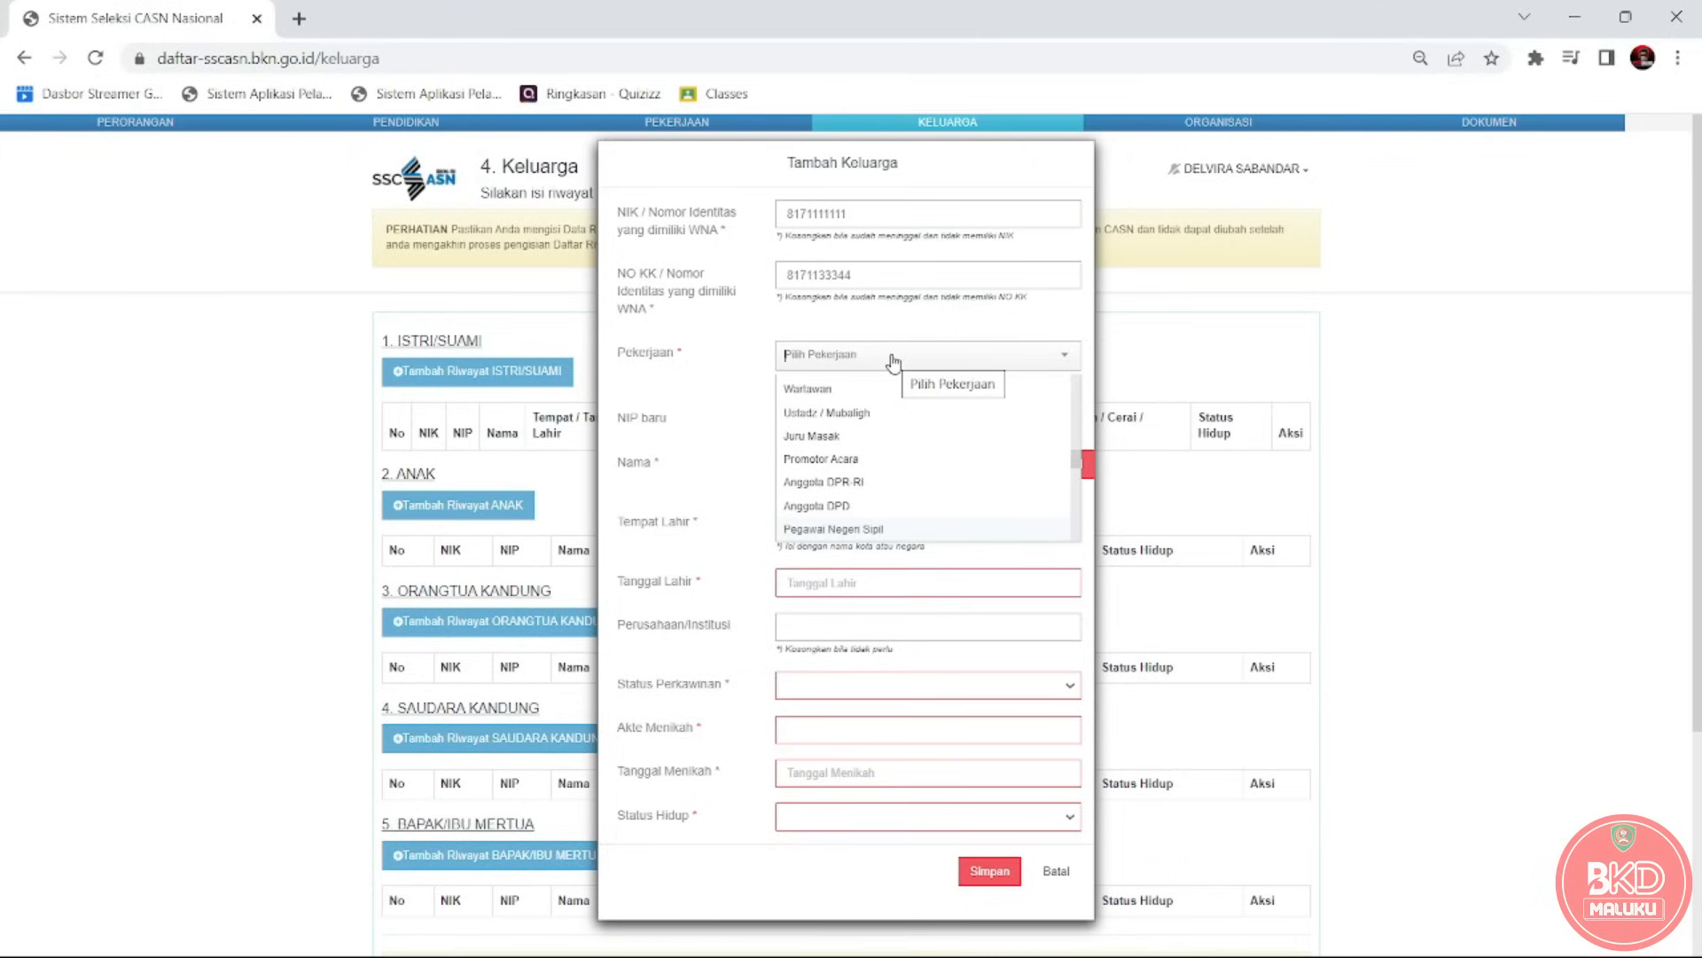
pyautogui.write('POL')
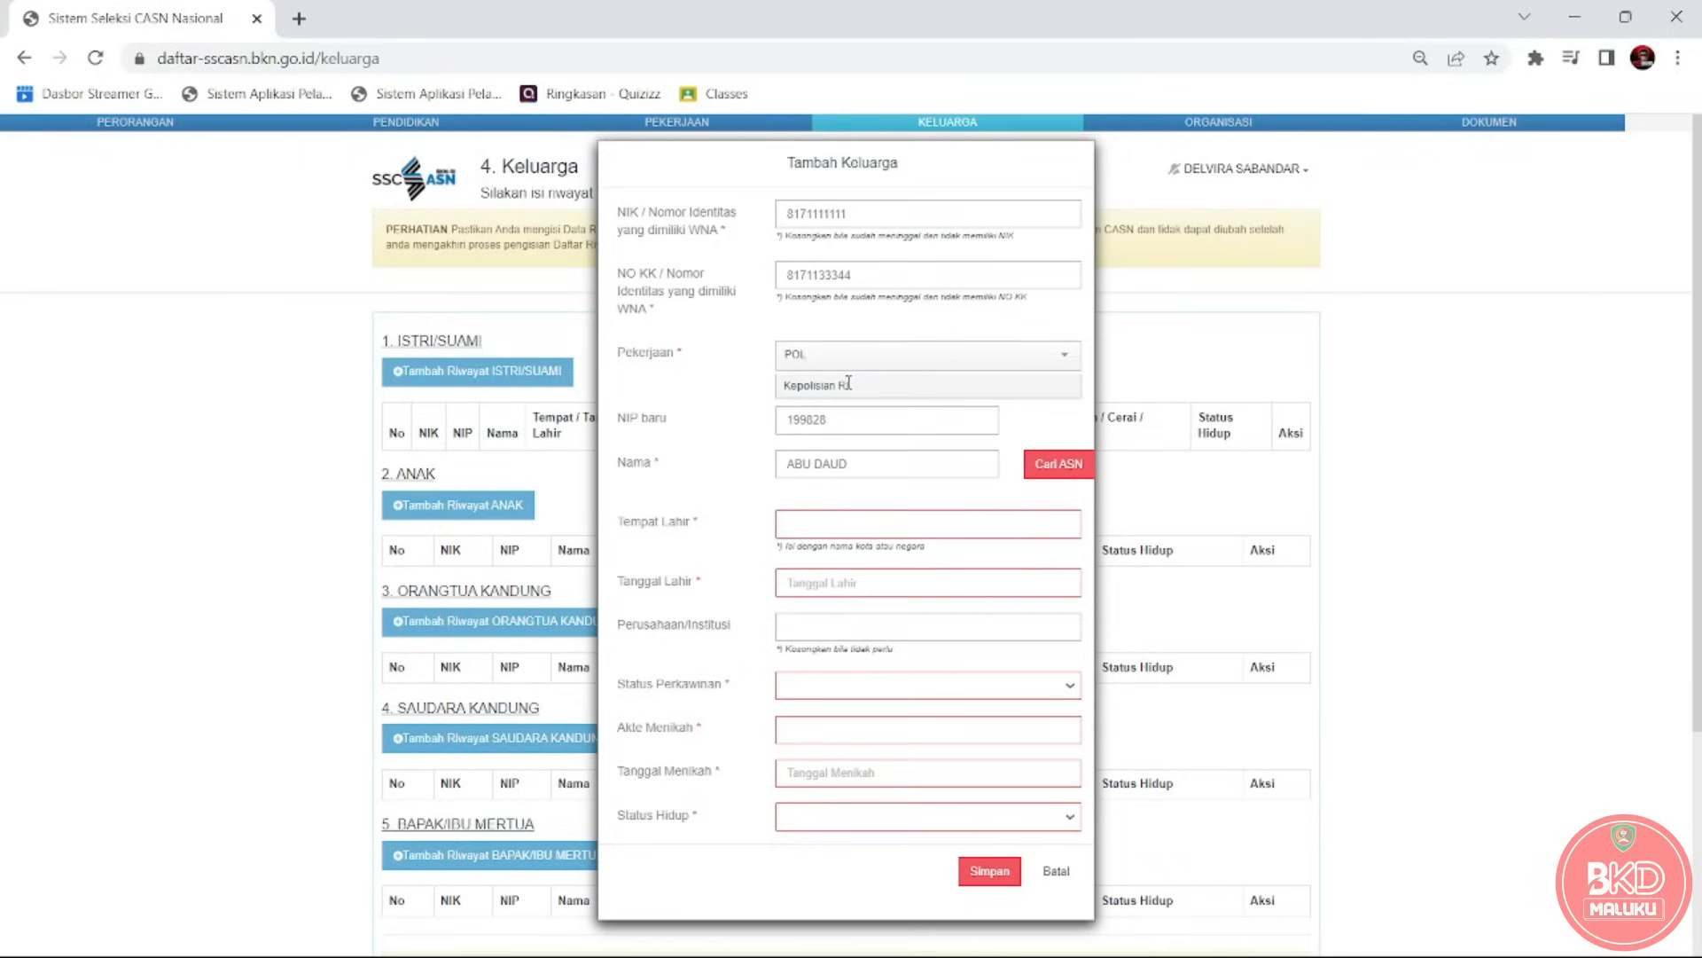
pyautogui.click(847, 384)
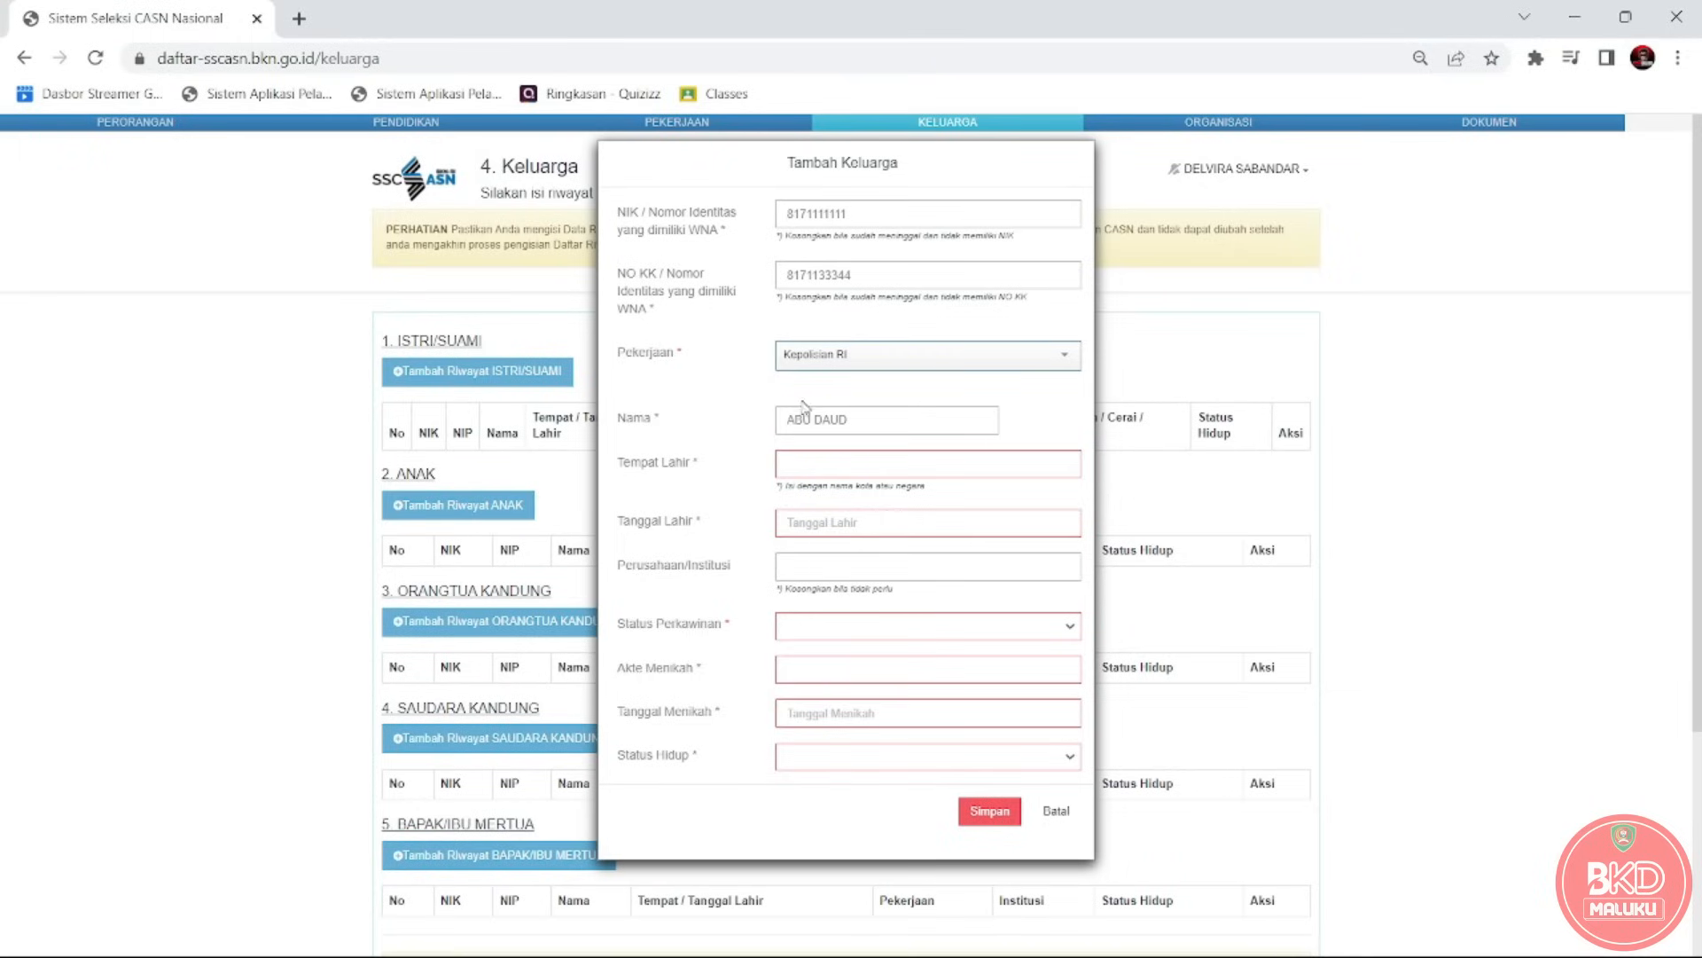
pyautogui.press('BackSpace')
pyautogui.press('BackSpace')
pyautogui.press('BackSpace')
pyautogui.press('BackSpace')
pyautogui.press('BackSpace')
pyautogui.press('BackSpace')
pyautogui.press('BackSpace')
pyautogui.press('BackSpace')
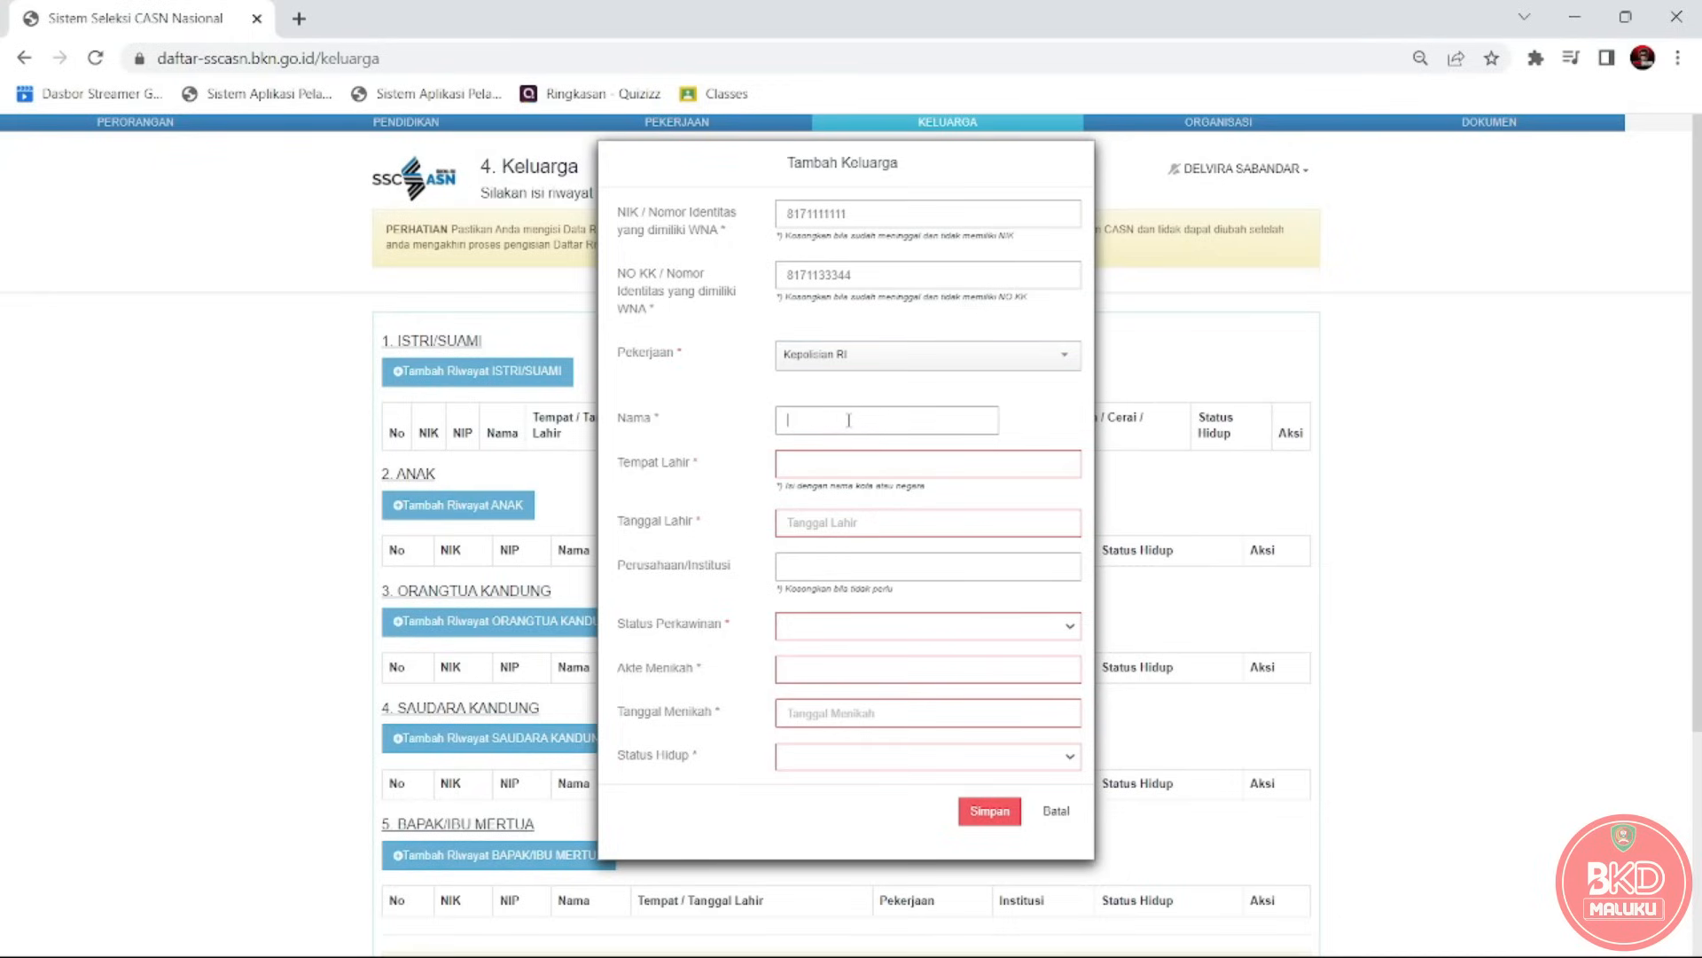
pyautogui.write('WAHYUDI')
# Set the spouse's birthplace to AMBON (KOTA).
pyautogui.press('Tab')
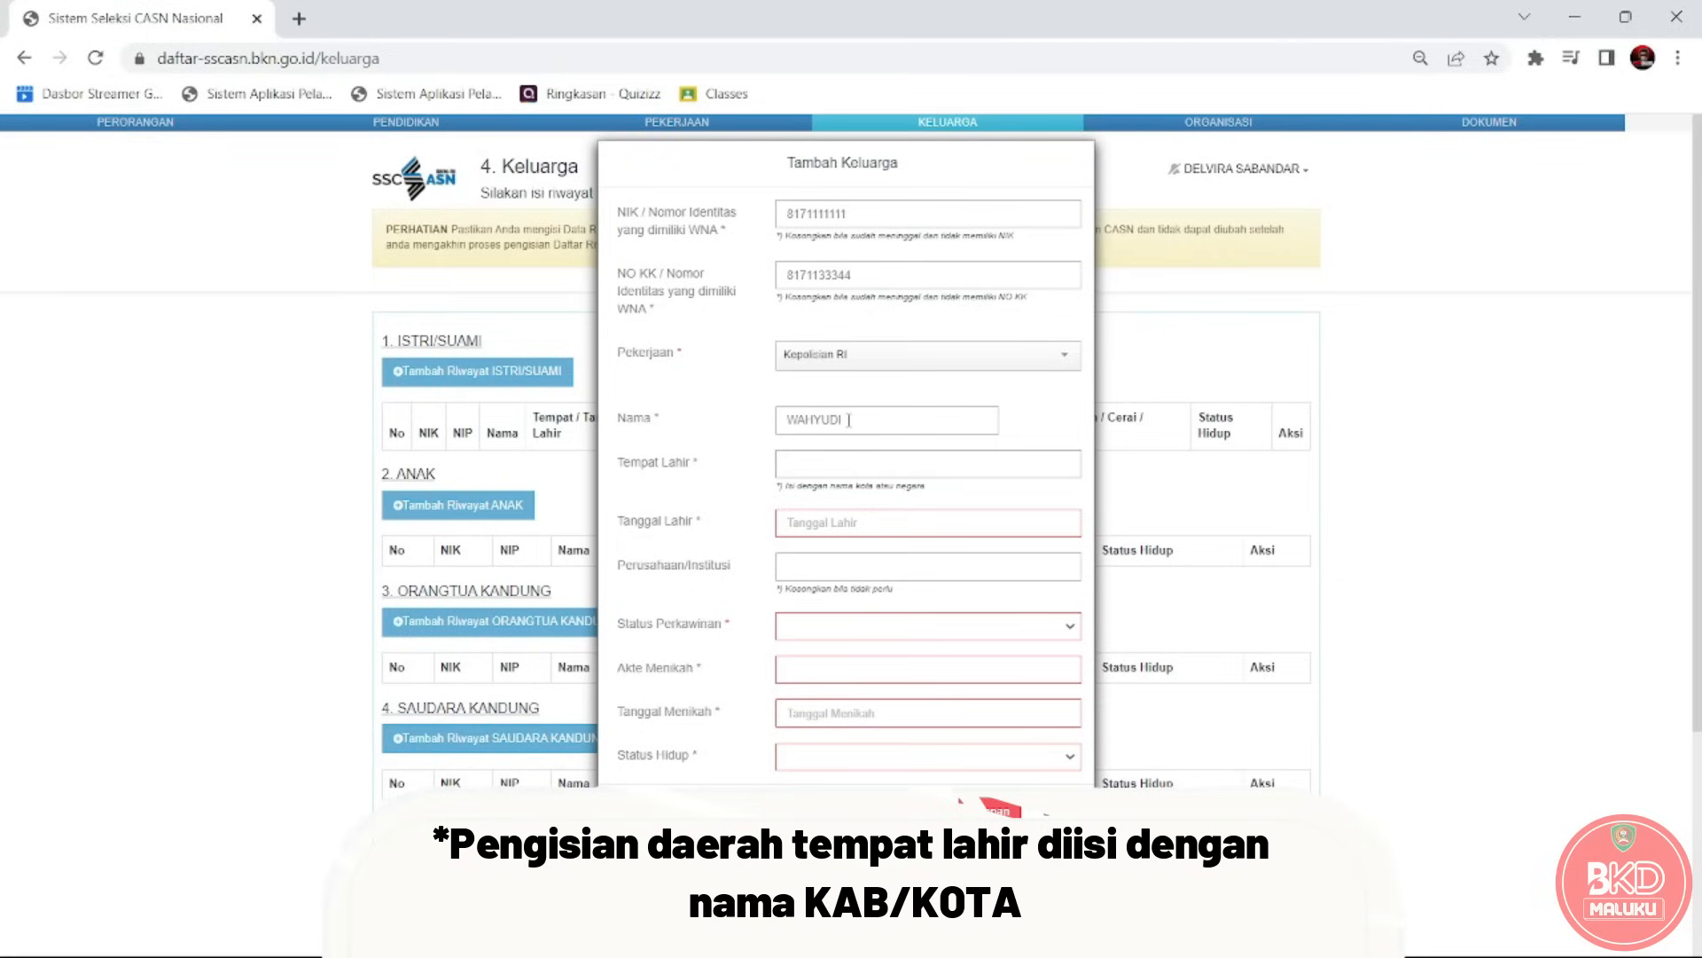
pyautogui.write('AMBON')
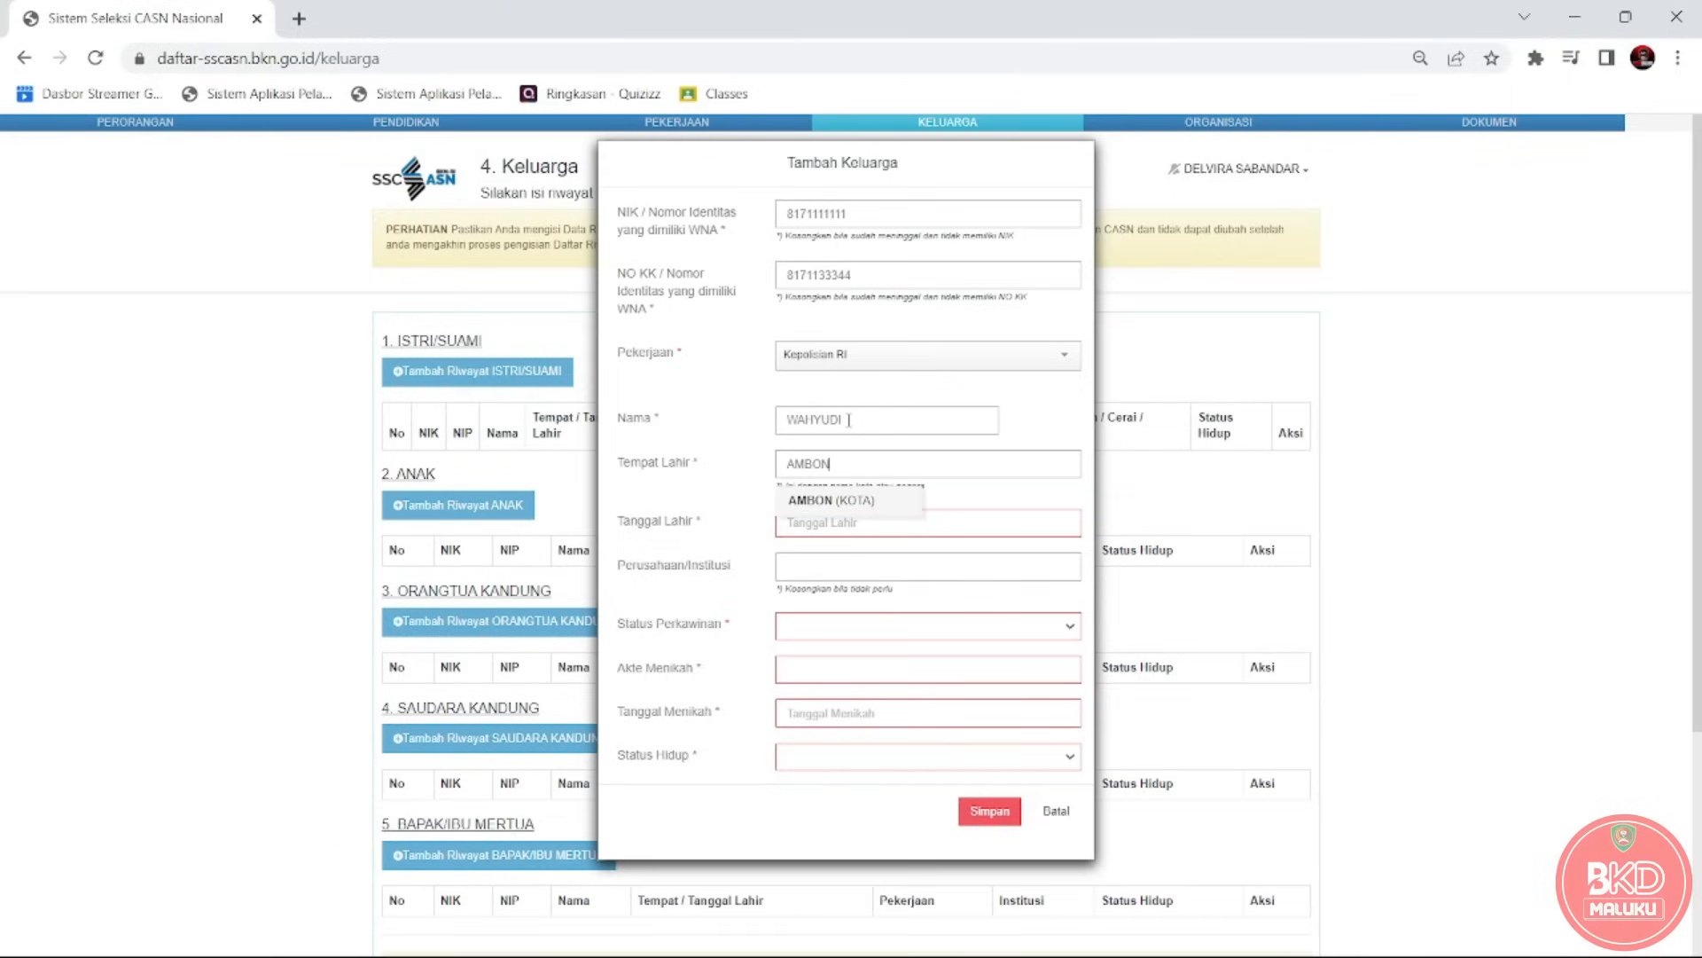
pyautogui.click(834, 501)
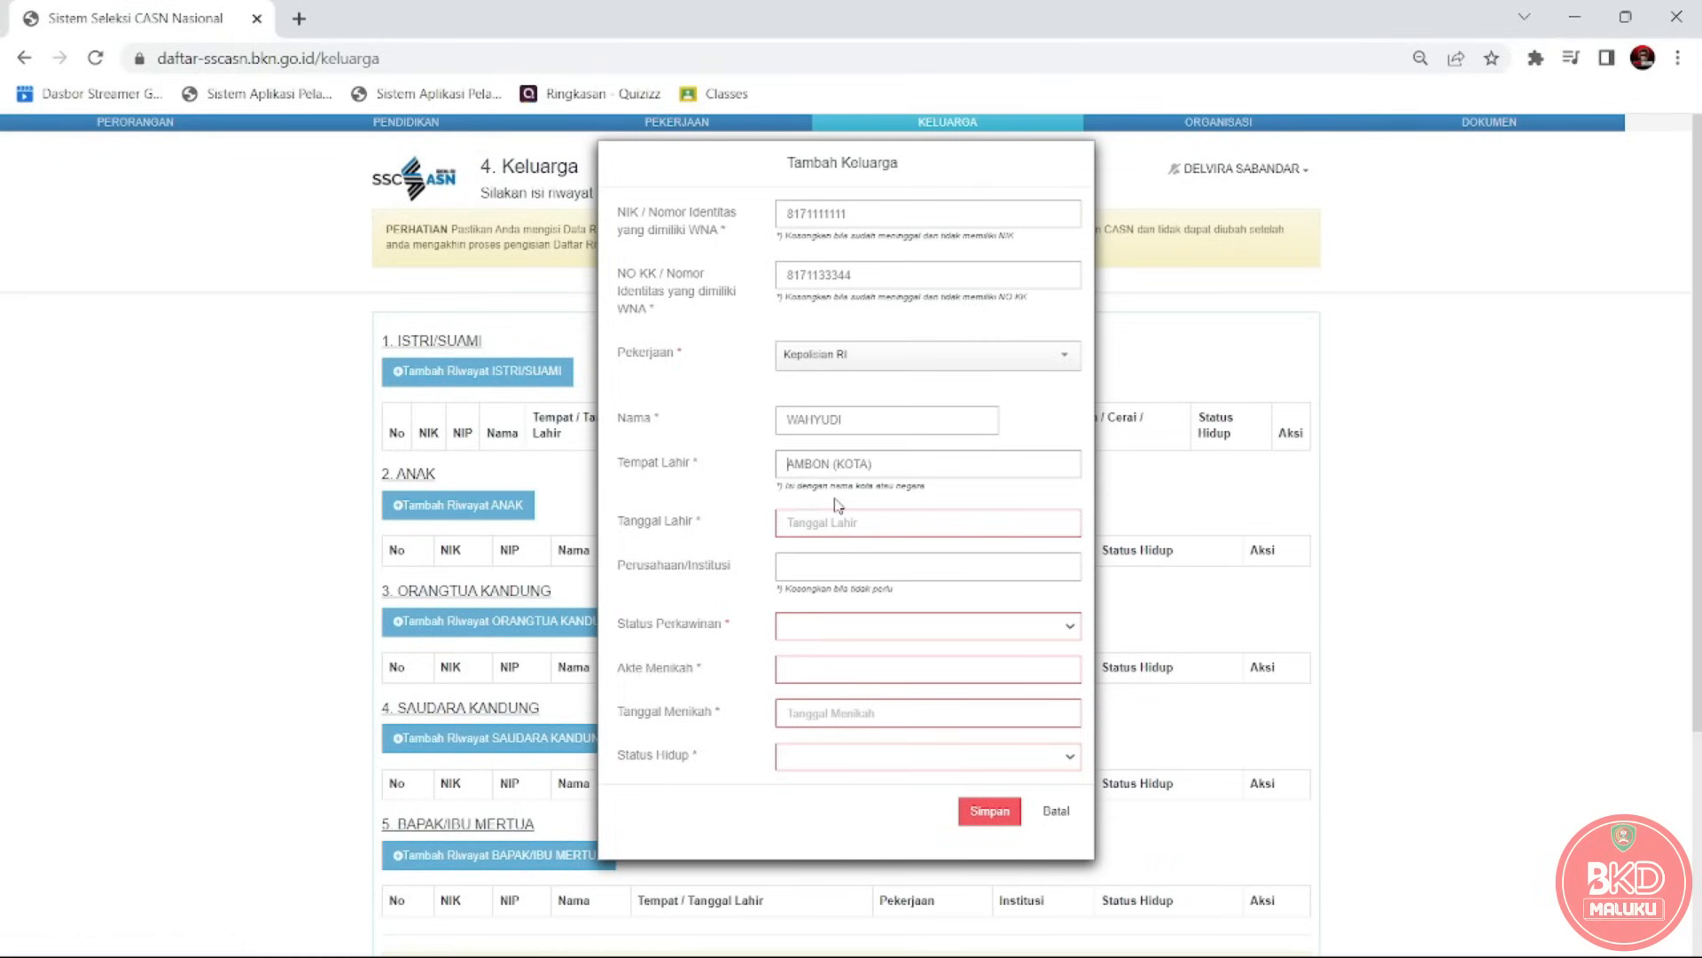
# Try typing the birth date and adjusting the year in the date picker.
pyautogui.click(831, 530)
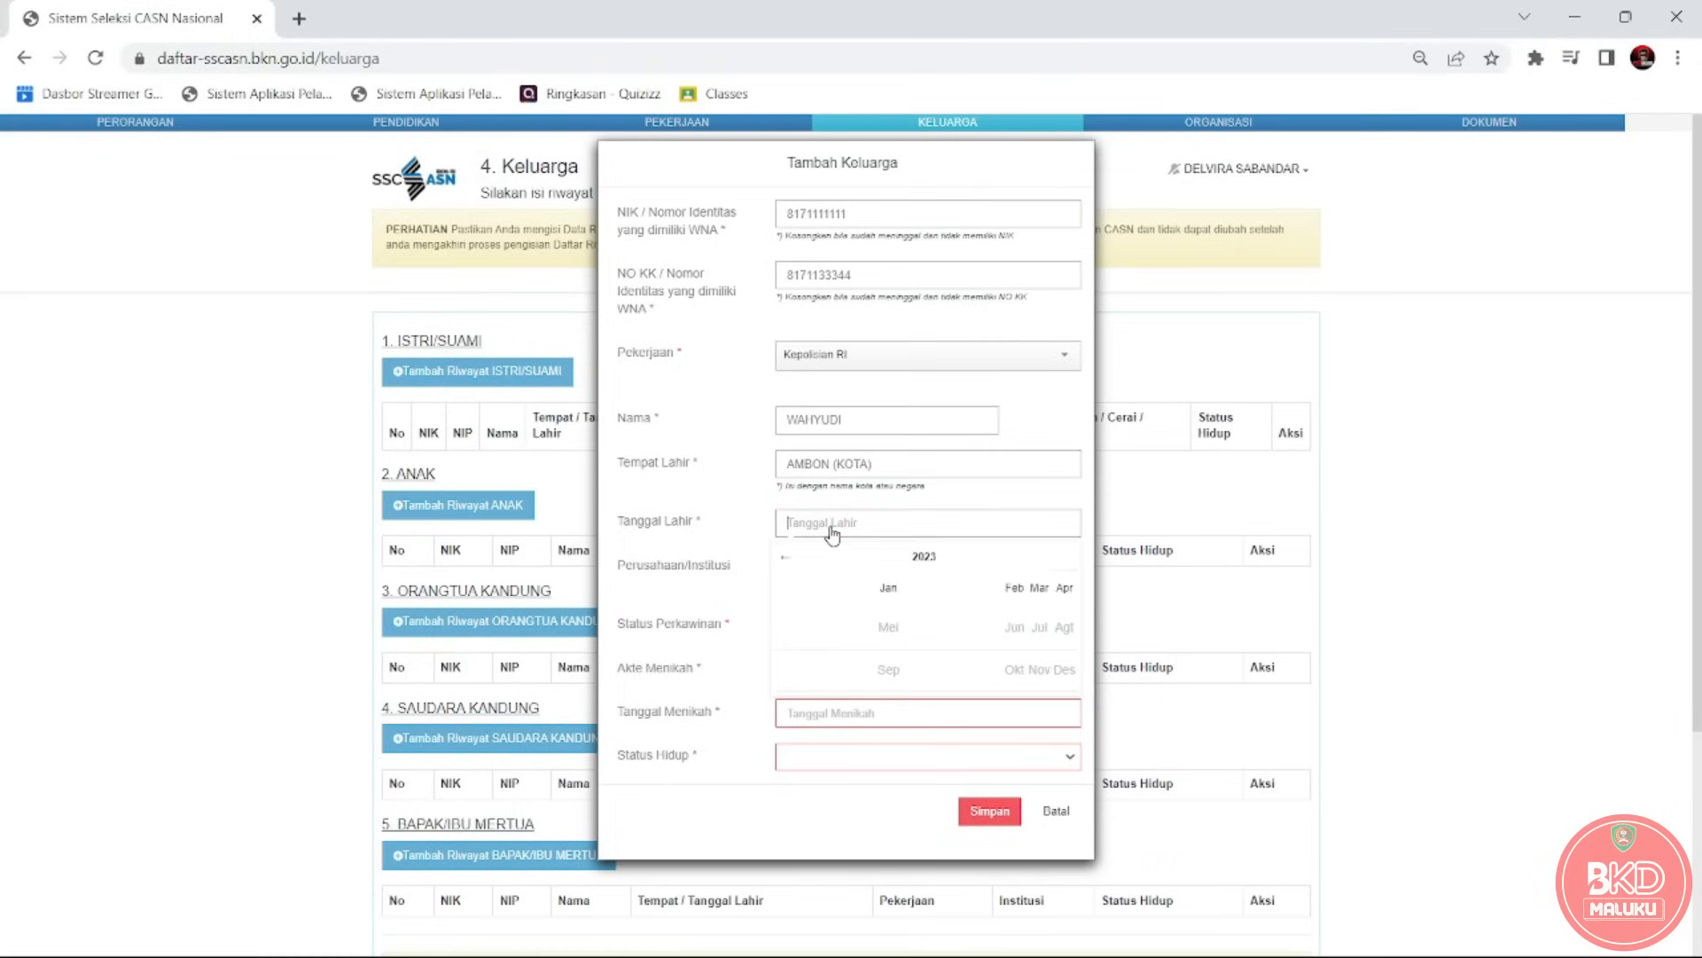
pyautogui.write('02-04-0200')
pyautogui.press('BackSpace')
pyautogui.write('2')
pyautogui.click(867, 588)
pyautogui.click(880, 603)
pyautogui.click(856, 529)
pyautogui.click(785, 555)
pyautogui.click(786, 555)
pyautogui.click(785, 555)
pyautogui.click(786, 555)
pyautogui.click(787, 555)
pyautogui.click(874, 557)
pyautogui.click(850, 532)
pyautogui.press('BackSpace')
pyautogui.press('BackSpace')
pyautogui.press('BackSpace')
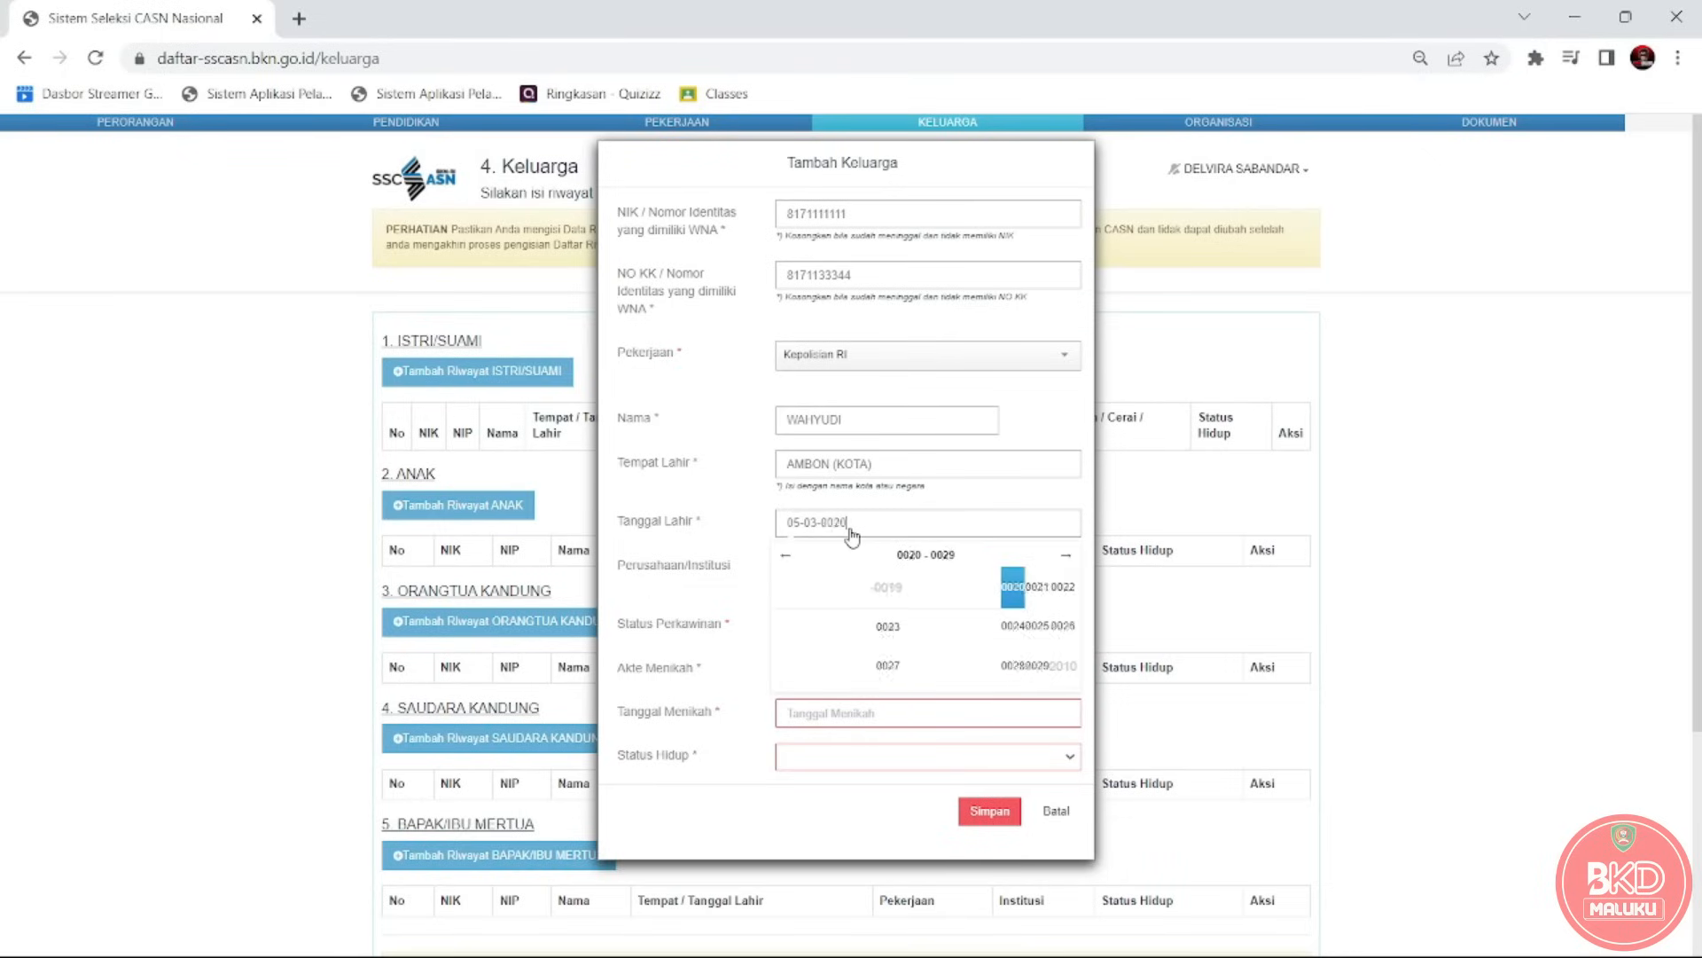
pyautogui.press('BackSpace')
pyautogui.press('BackSpace')
pyautogui.press('BackSpace')
pyautogui.press('BackSpace')
pyautogui.click(1068, 556)
pyautogui.click(947, 556)
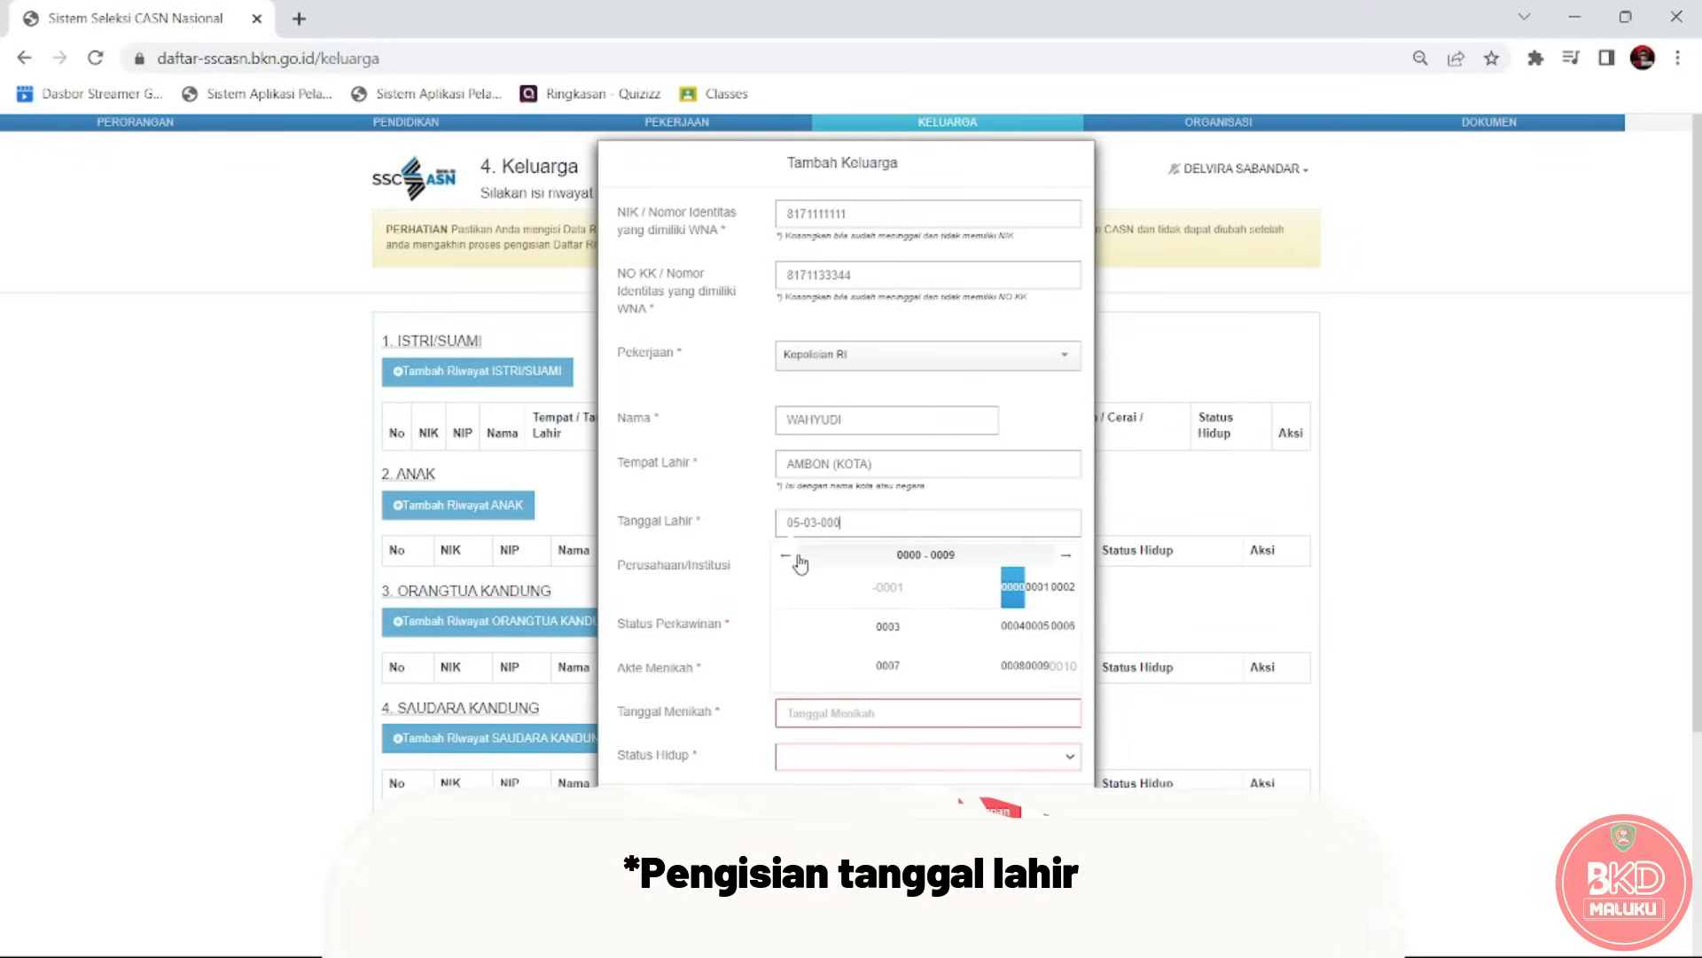
pyautogui.write('200')
pyautogui.write('2')
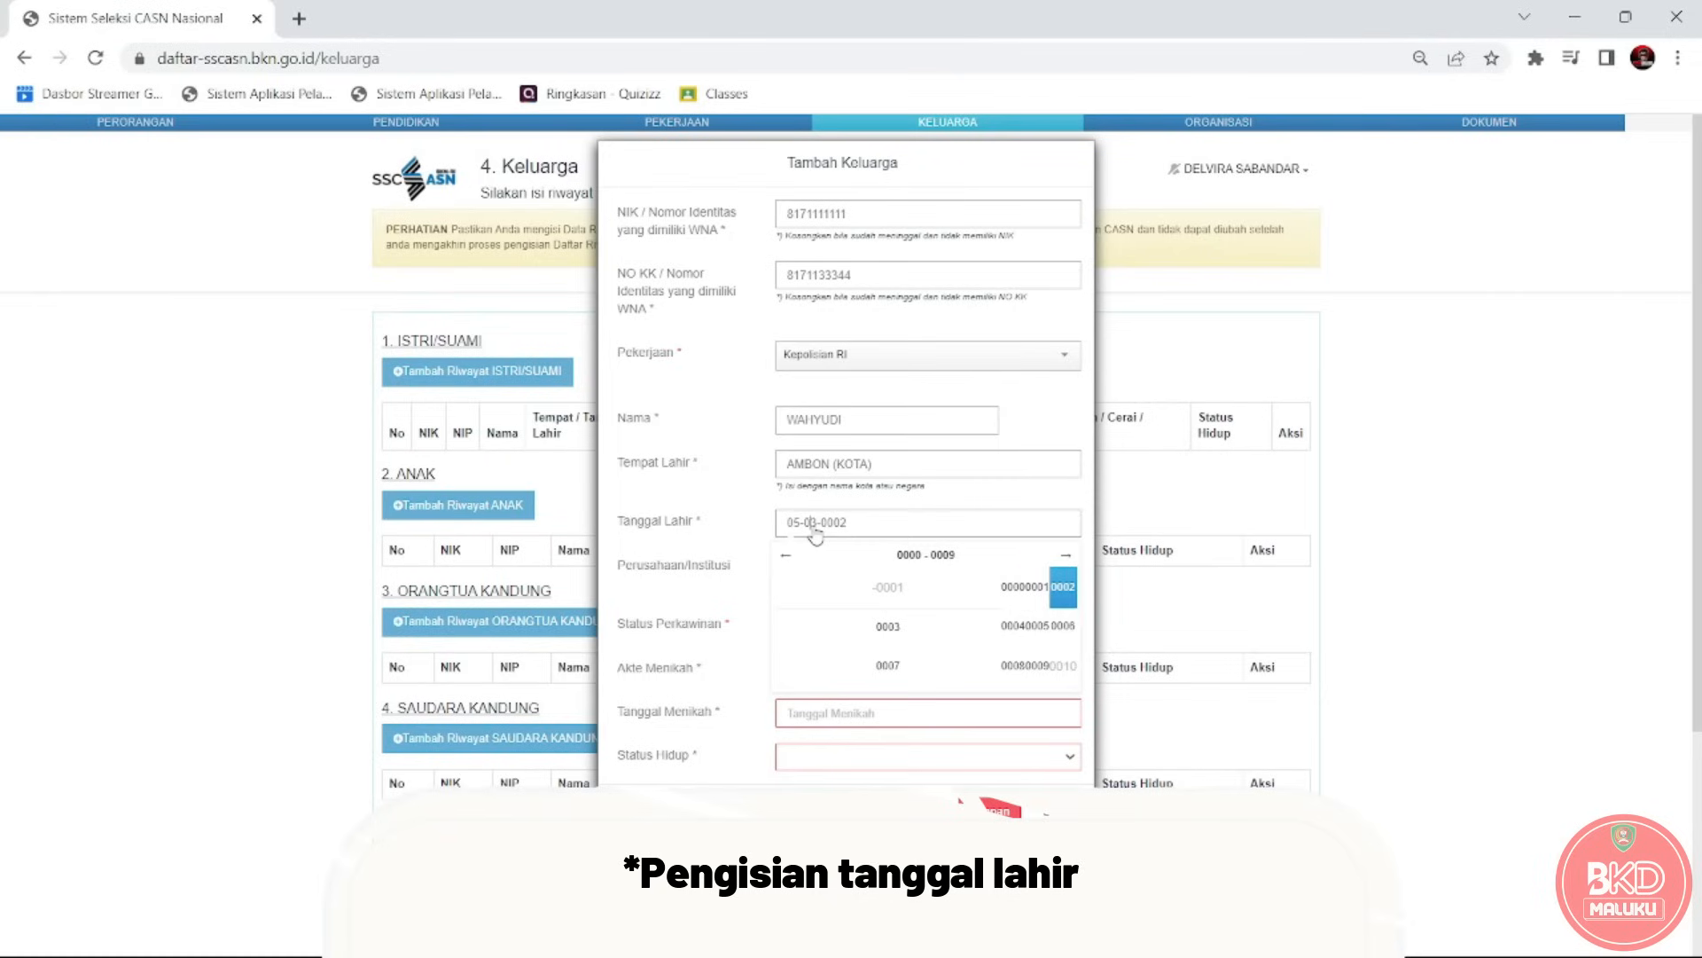
pyautogui.click(876, 501)
# Step the date picker back to 1986 and choose 25 November 1986.
pyautogui.click(861, 525)
pyautogui.click(786, 556)
pyautogui.click(786, 557)
pyautogui.click(785, 557)
pyautogui.click(786, 557)
pyautogui.click(785, 556)
pyautogui.click(785, 557)
pyautogui.click(785, 557)
pyautogui.click(873, 657)
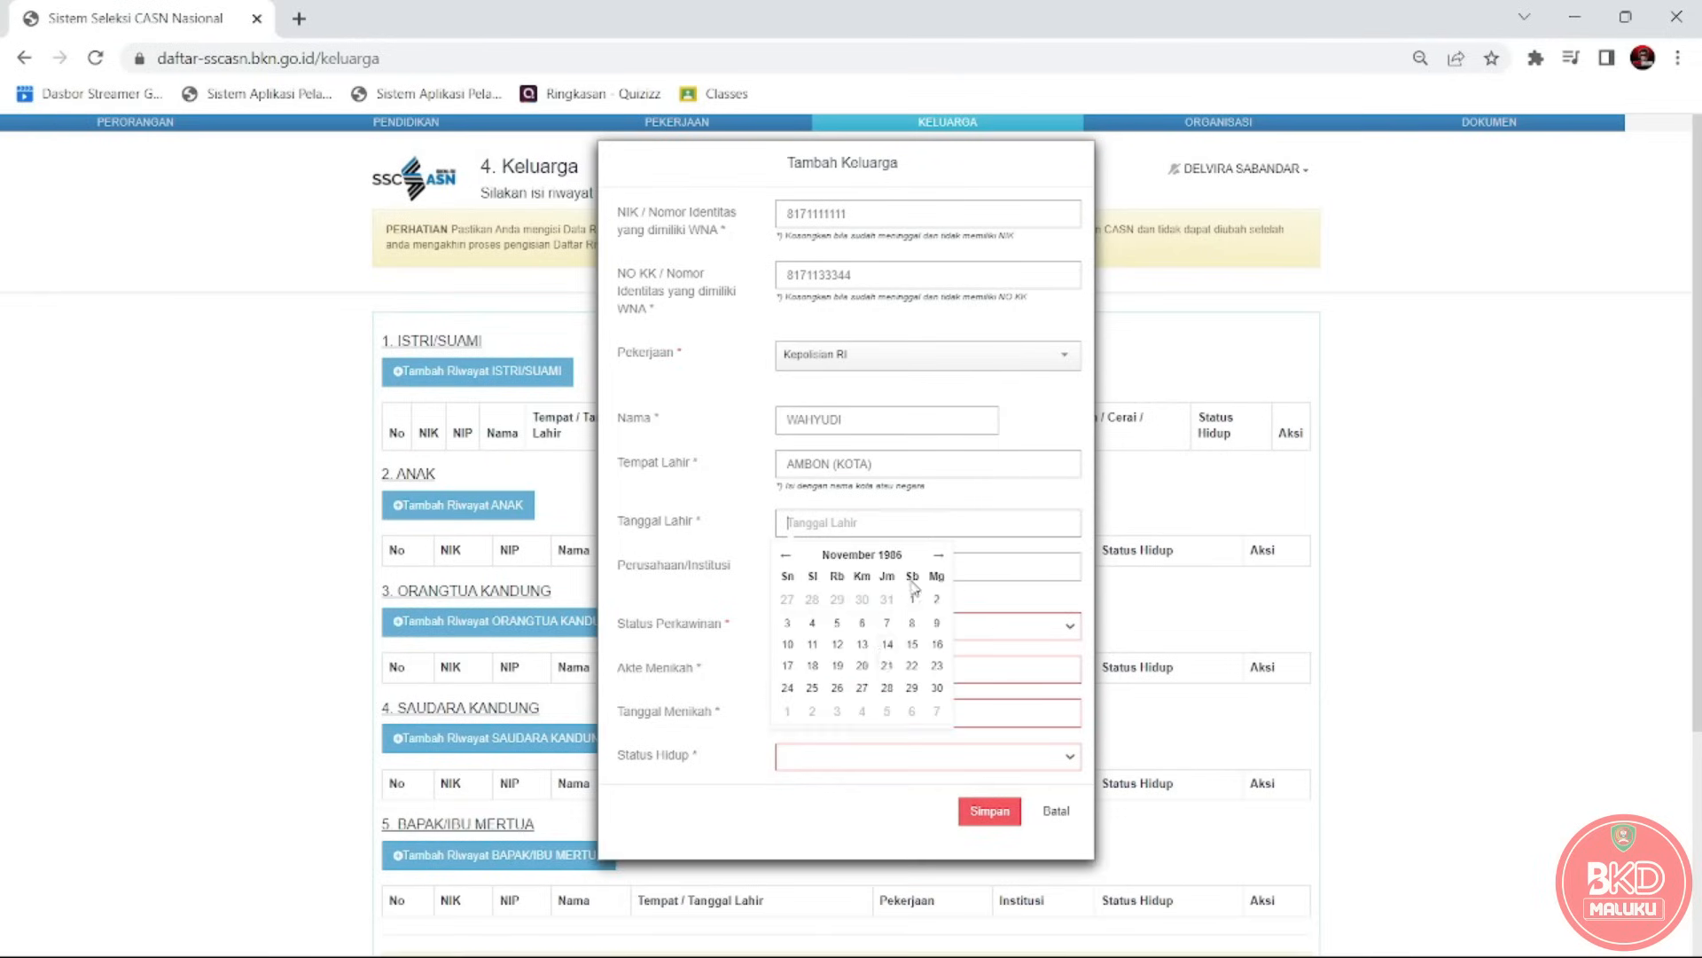
pyautogui.click(818, 697)
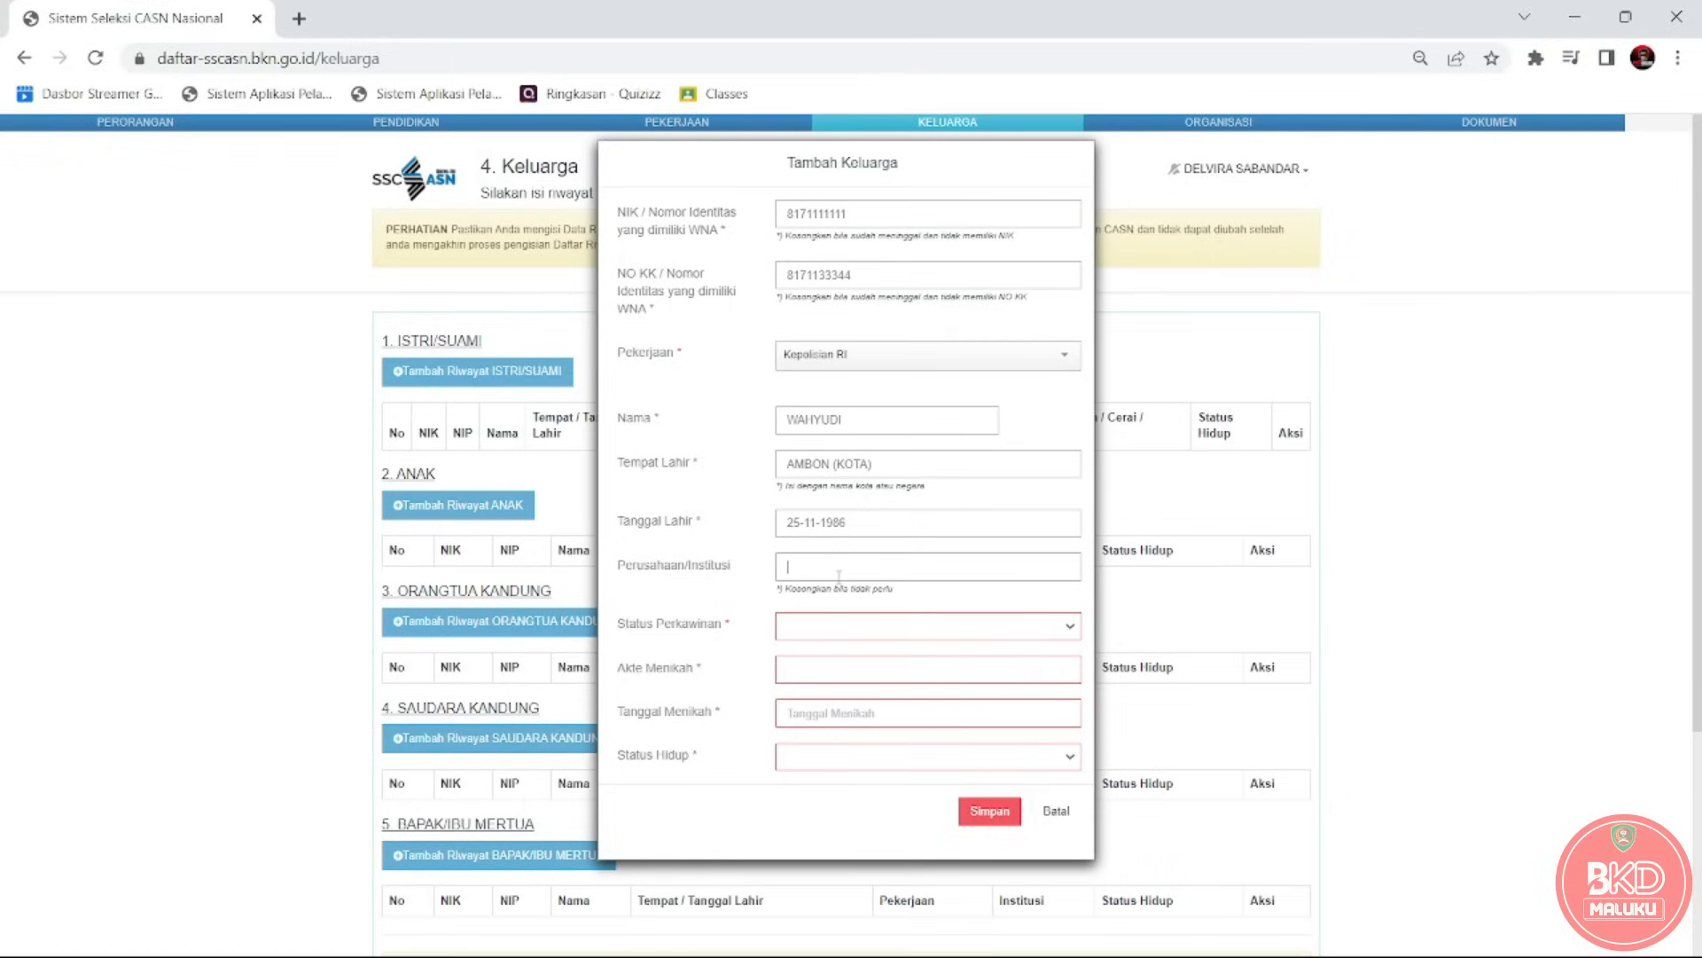
# Enter institution POLSEK TULEHU, choose status Menikah, and fill in the marriage certificate number.
pyautogui.write('KK')
pyautogui.write('POLSEK')
pyautogui.write(' TULEHU')
pyautogui.click(829, 634)
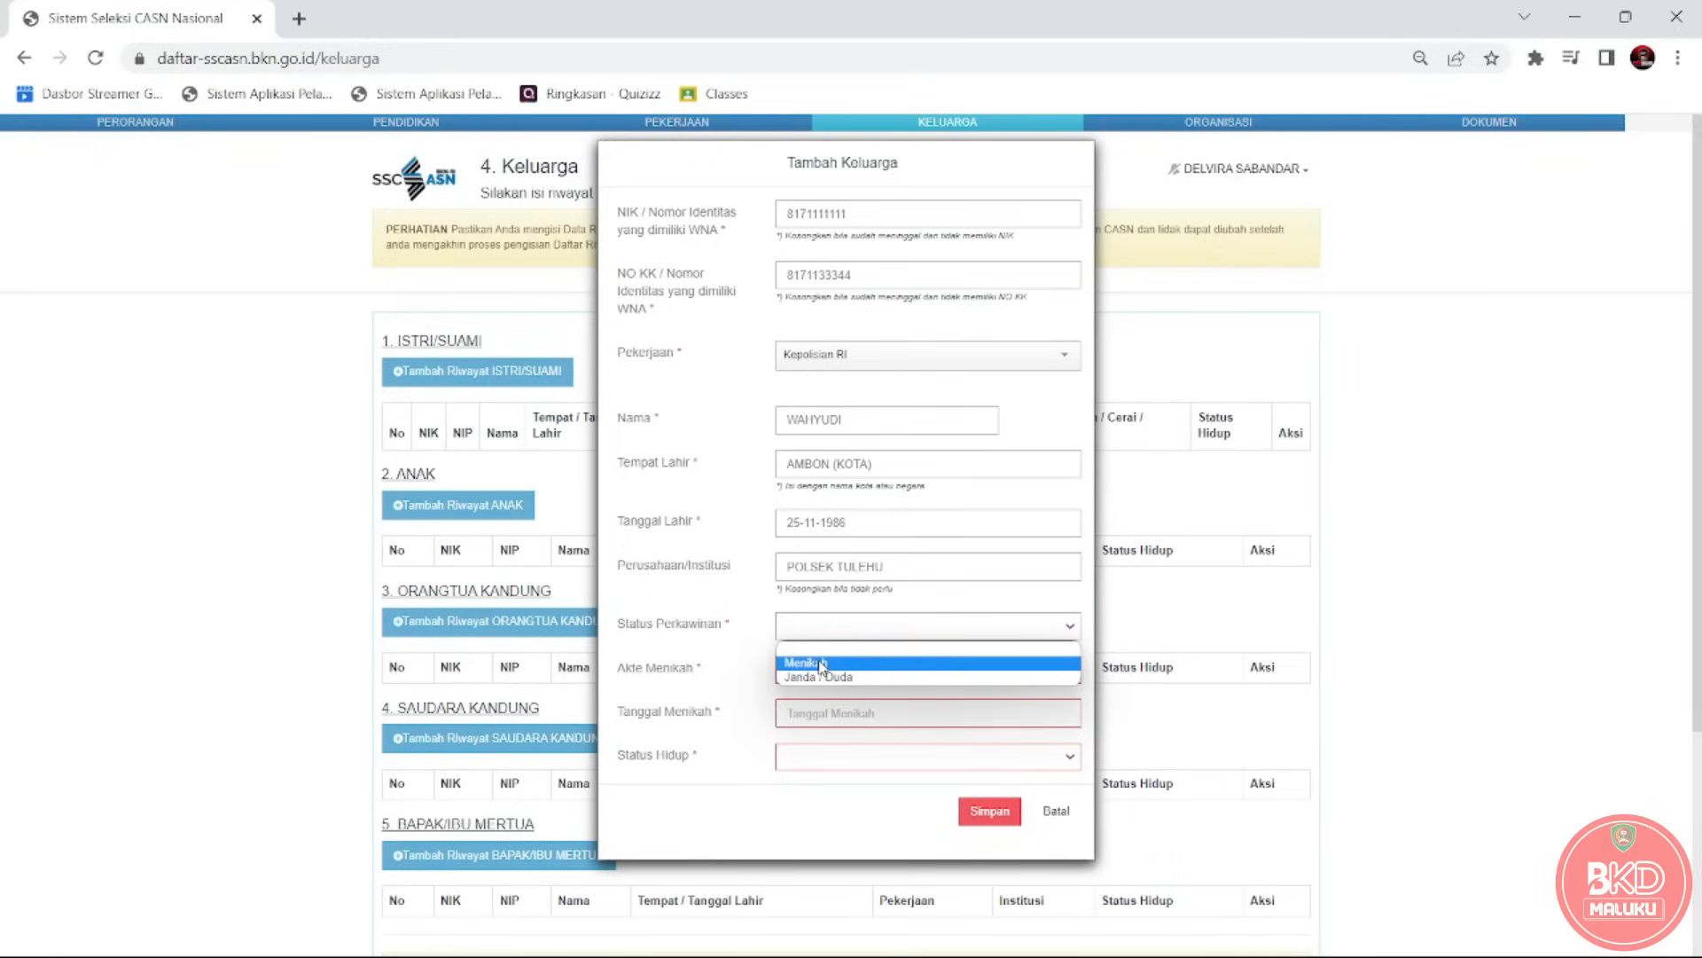
pyautogui.click(821, 664)
pyautogui.click(821, 662)
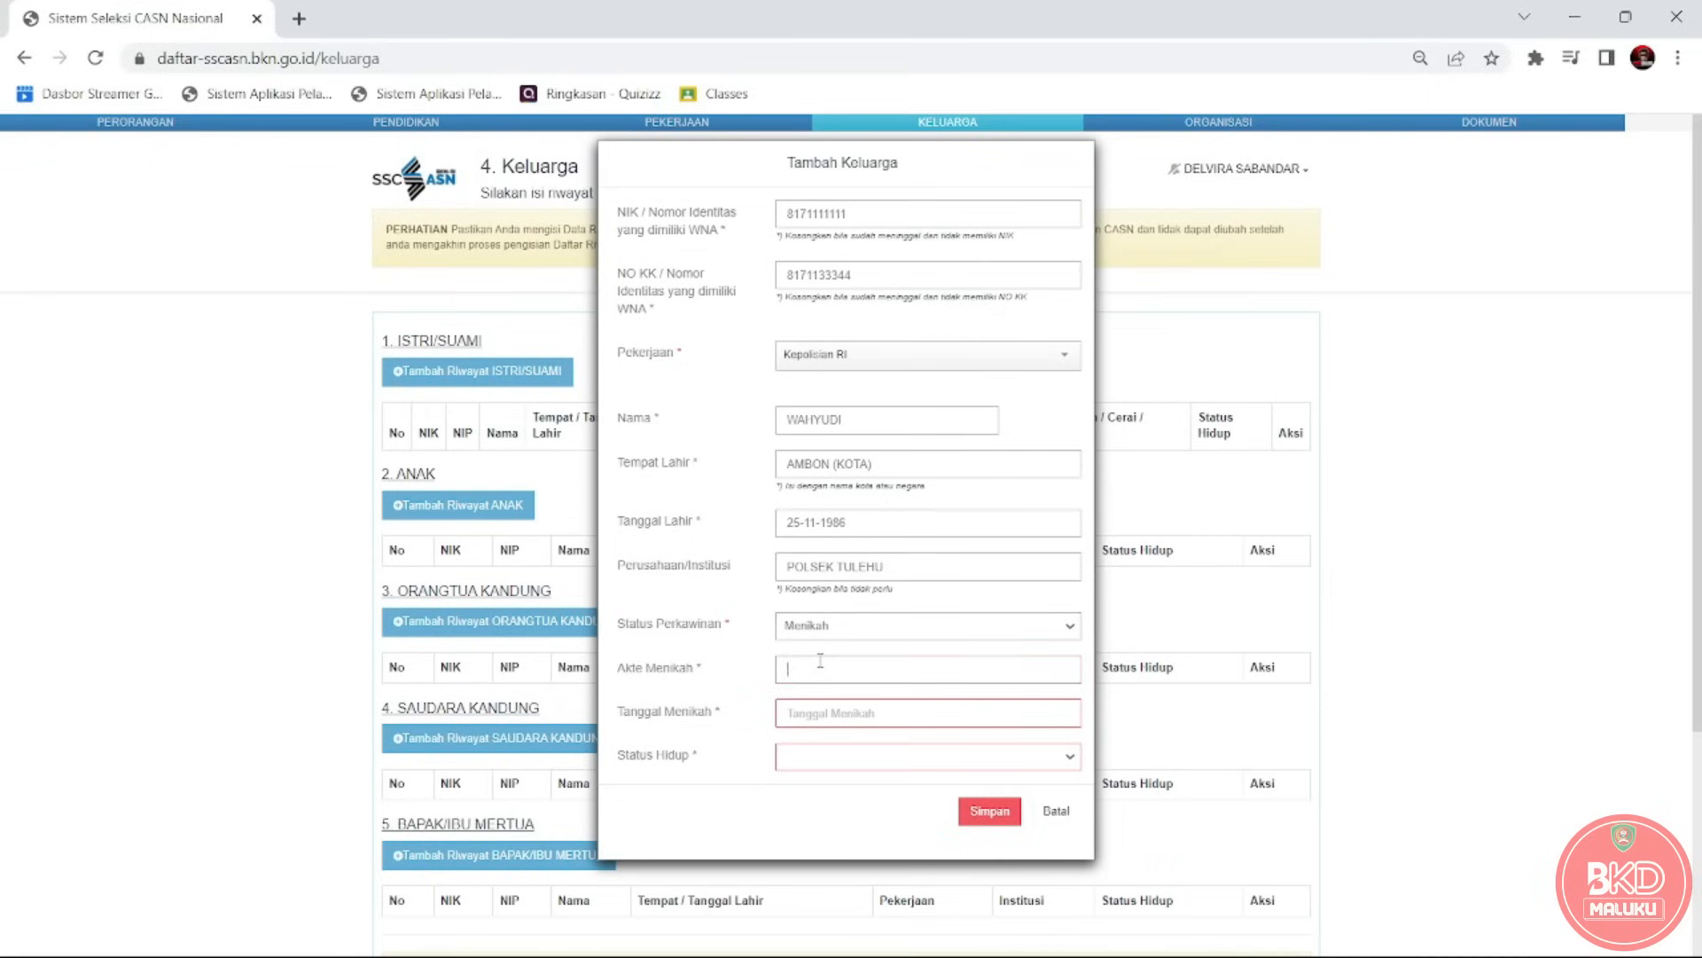
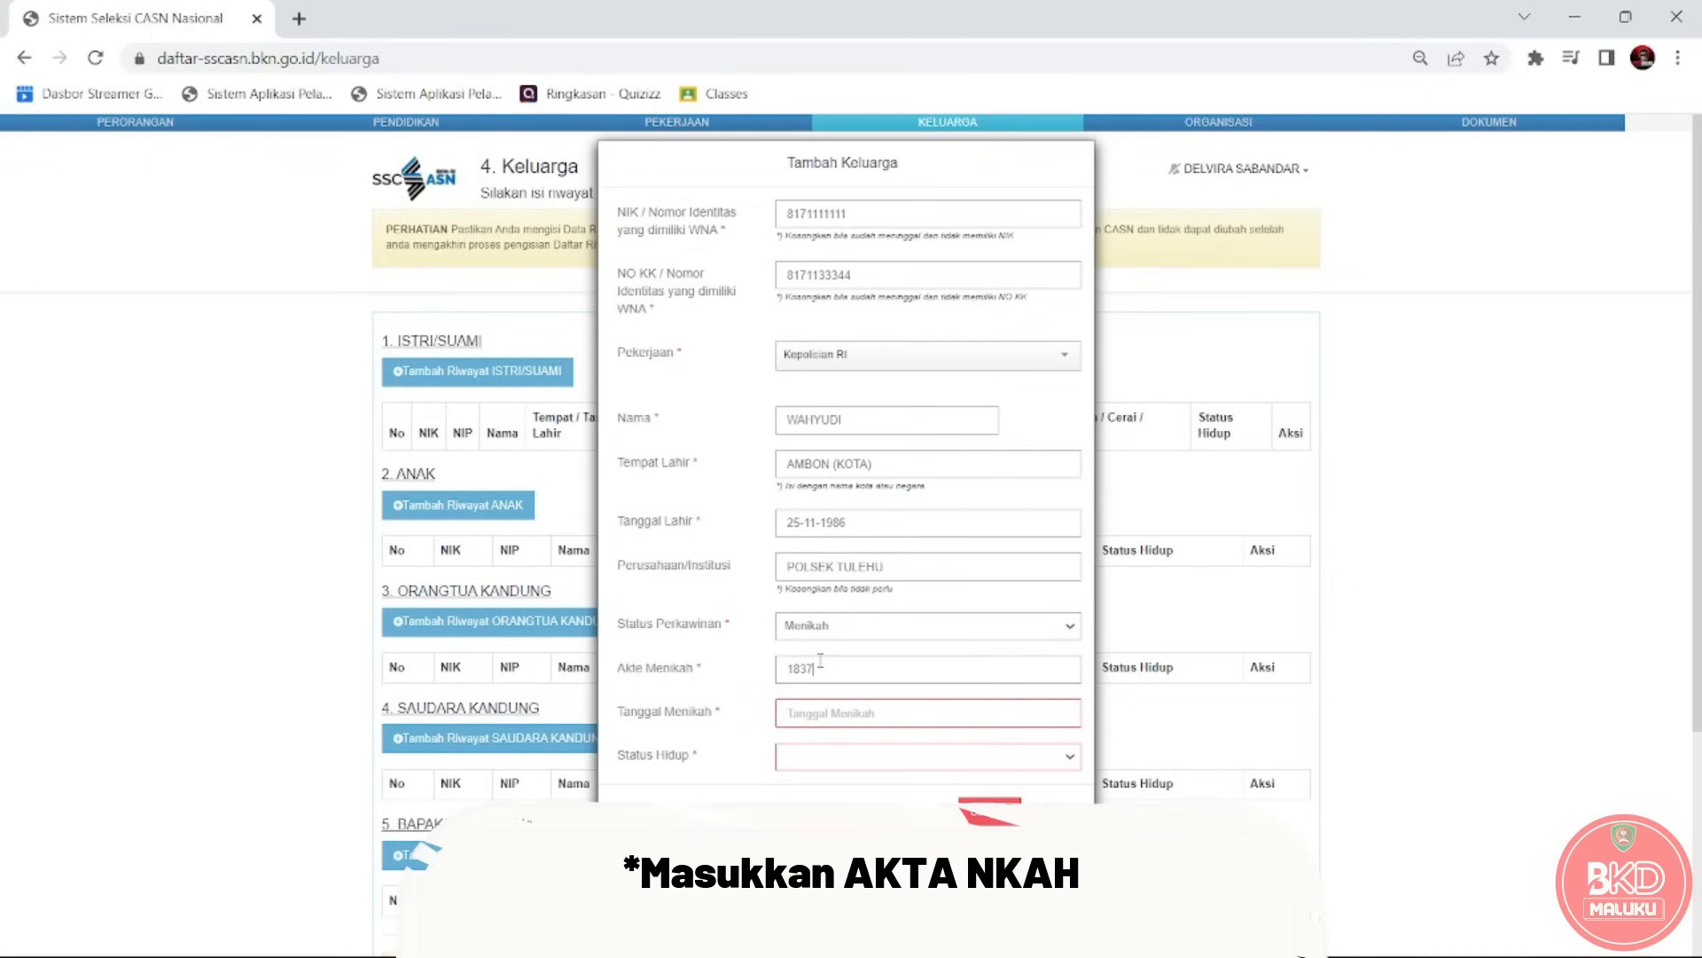
# Set the marriage date to 14-01-2014 and the living status to Hidup.
pyautogui.click(851, 718)
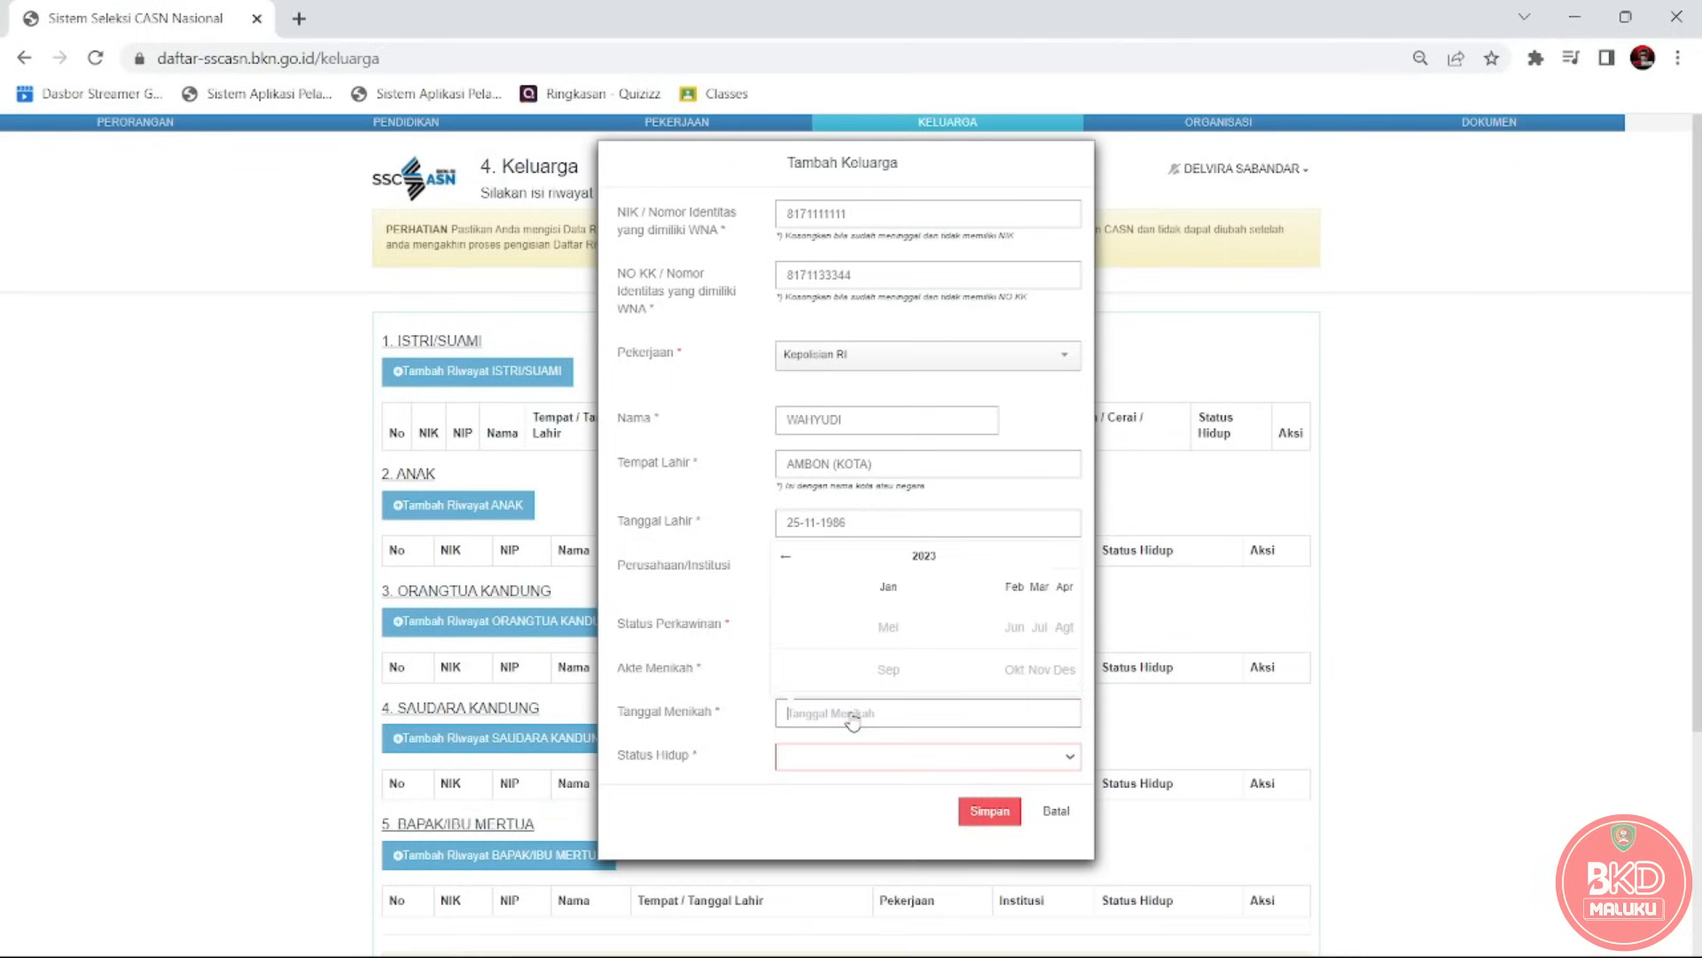
pyautogui.click(788, 558)
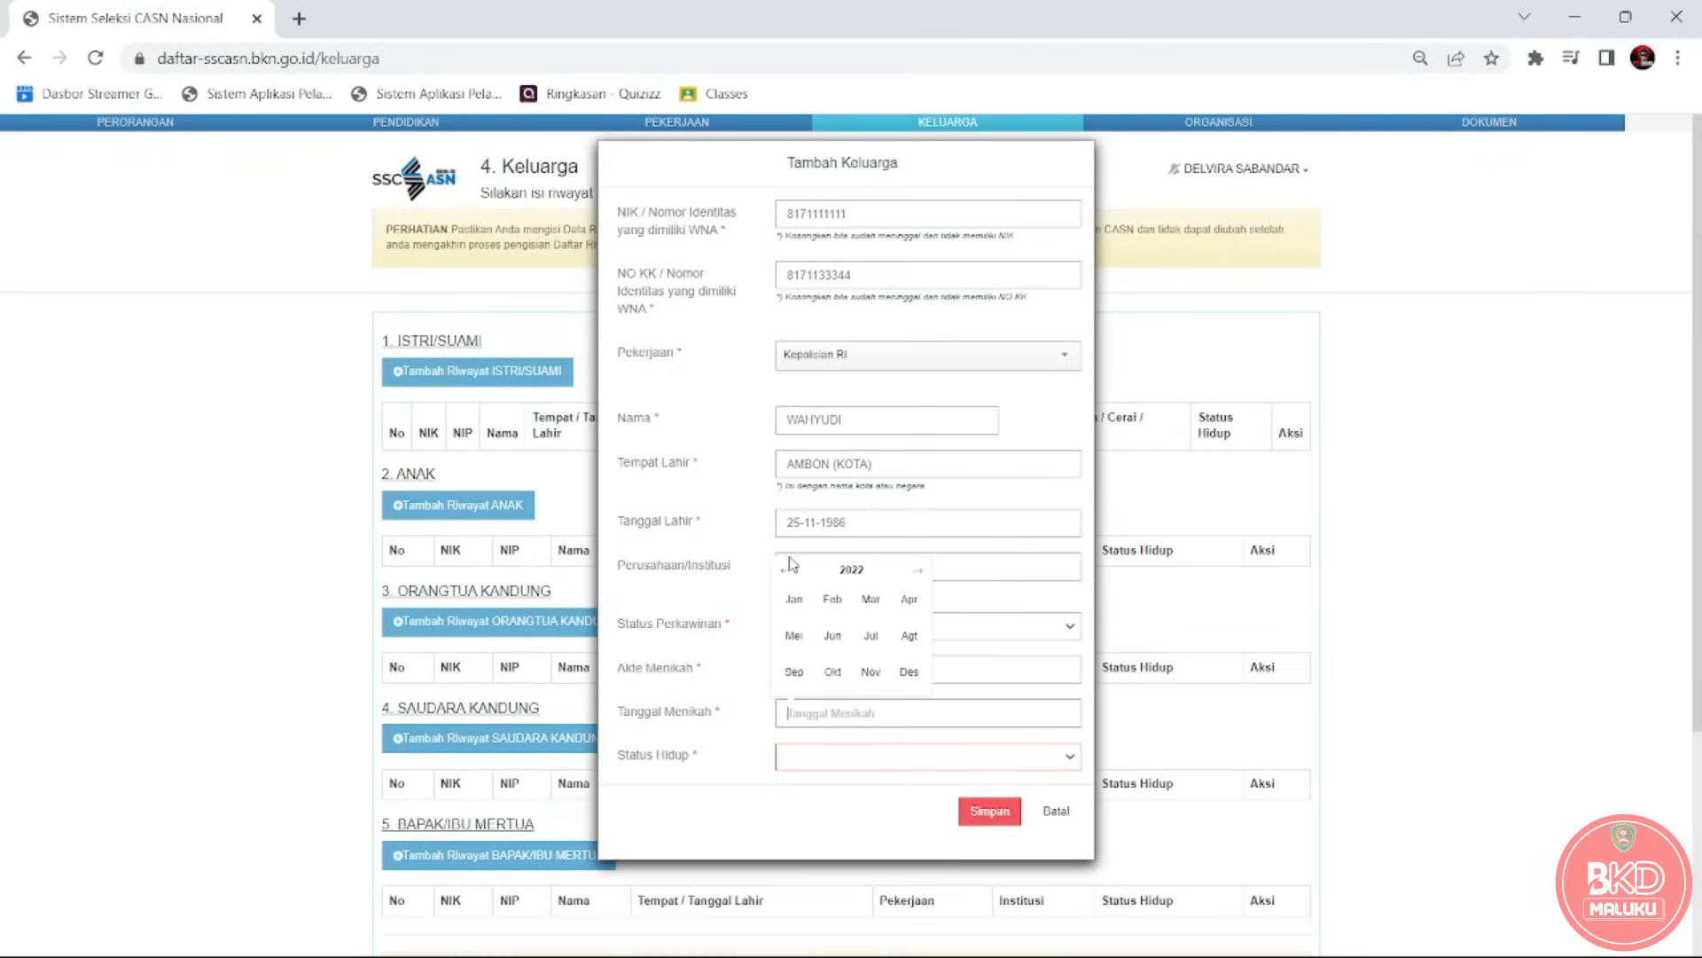
pyautogui.click(784, 571)
pyautogui.click(784, 571)
pyautogui.click(783, 572)
pyautogui.click(794, 599)
pyautogui.click(804, 605)
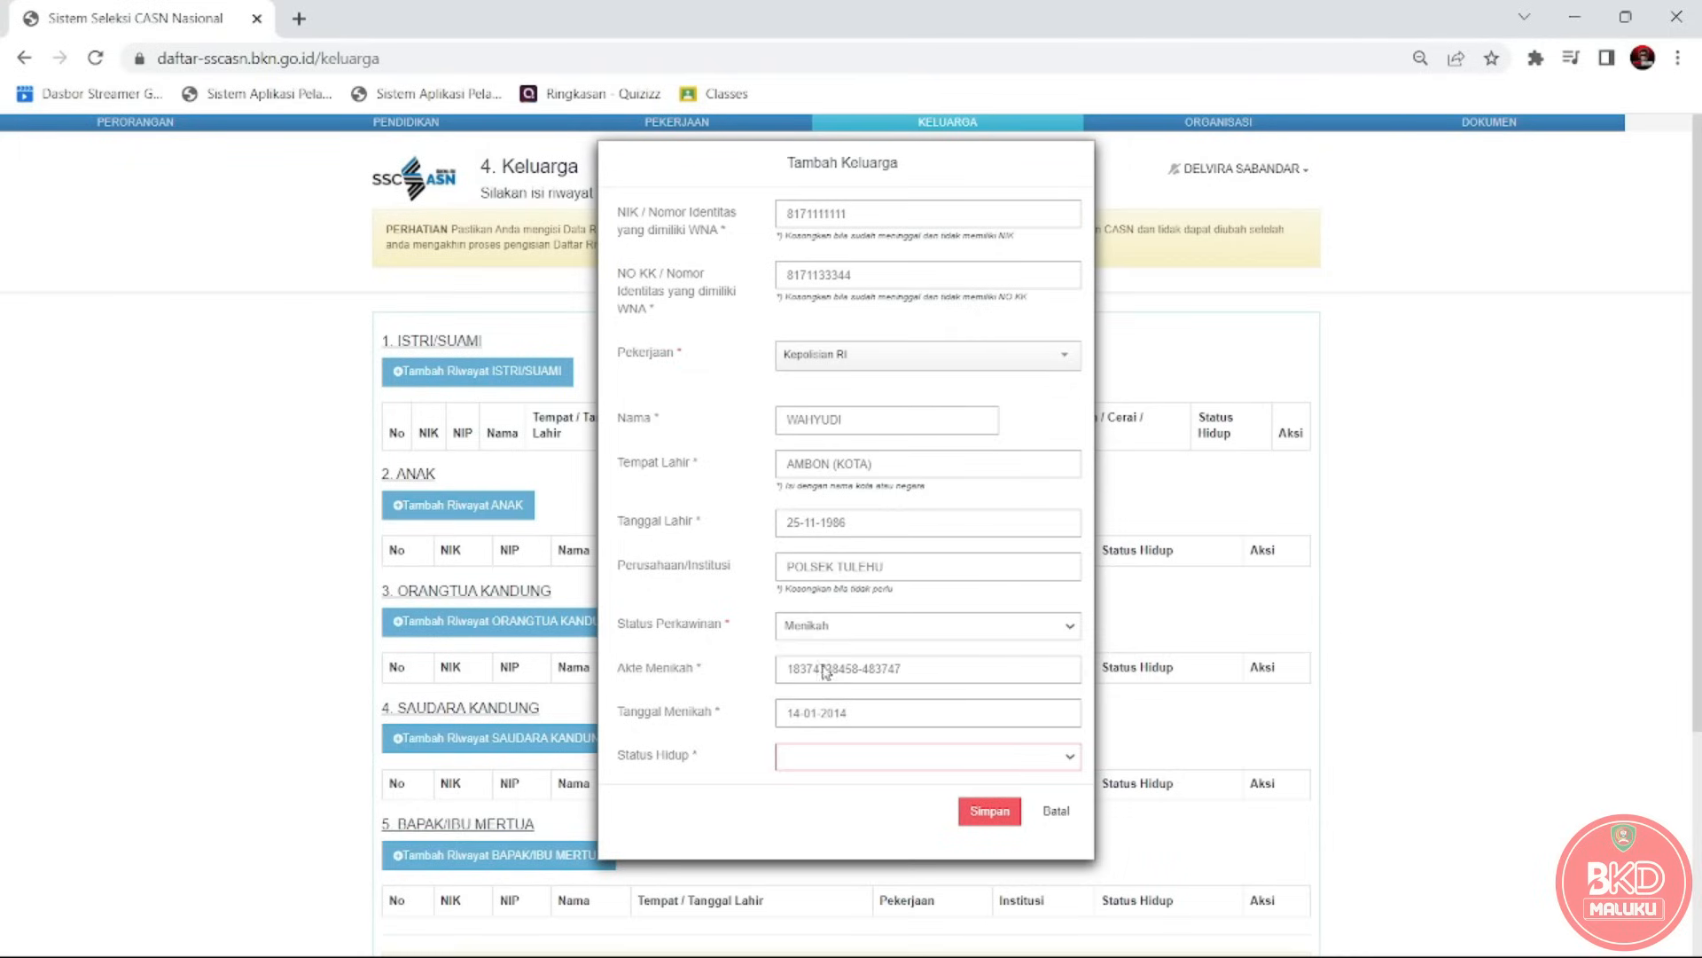
pyautogui.click(834, 767)
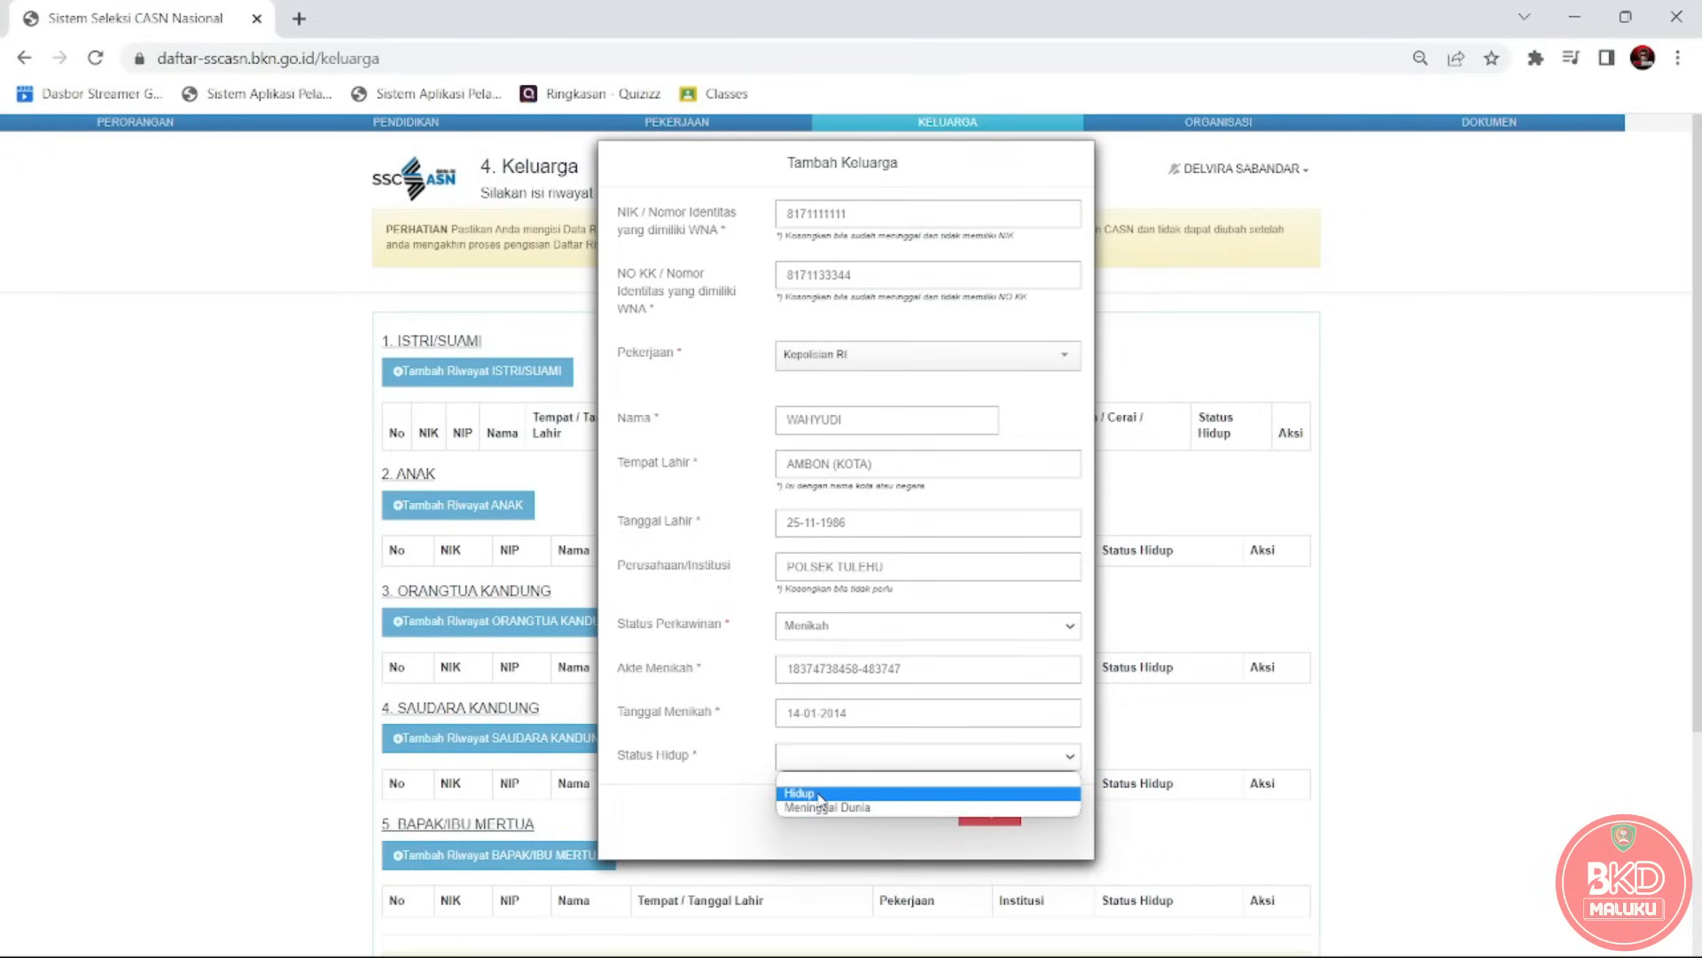
pyautogui.click(820, 794)
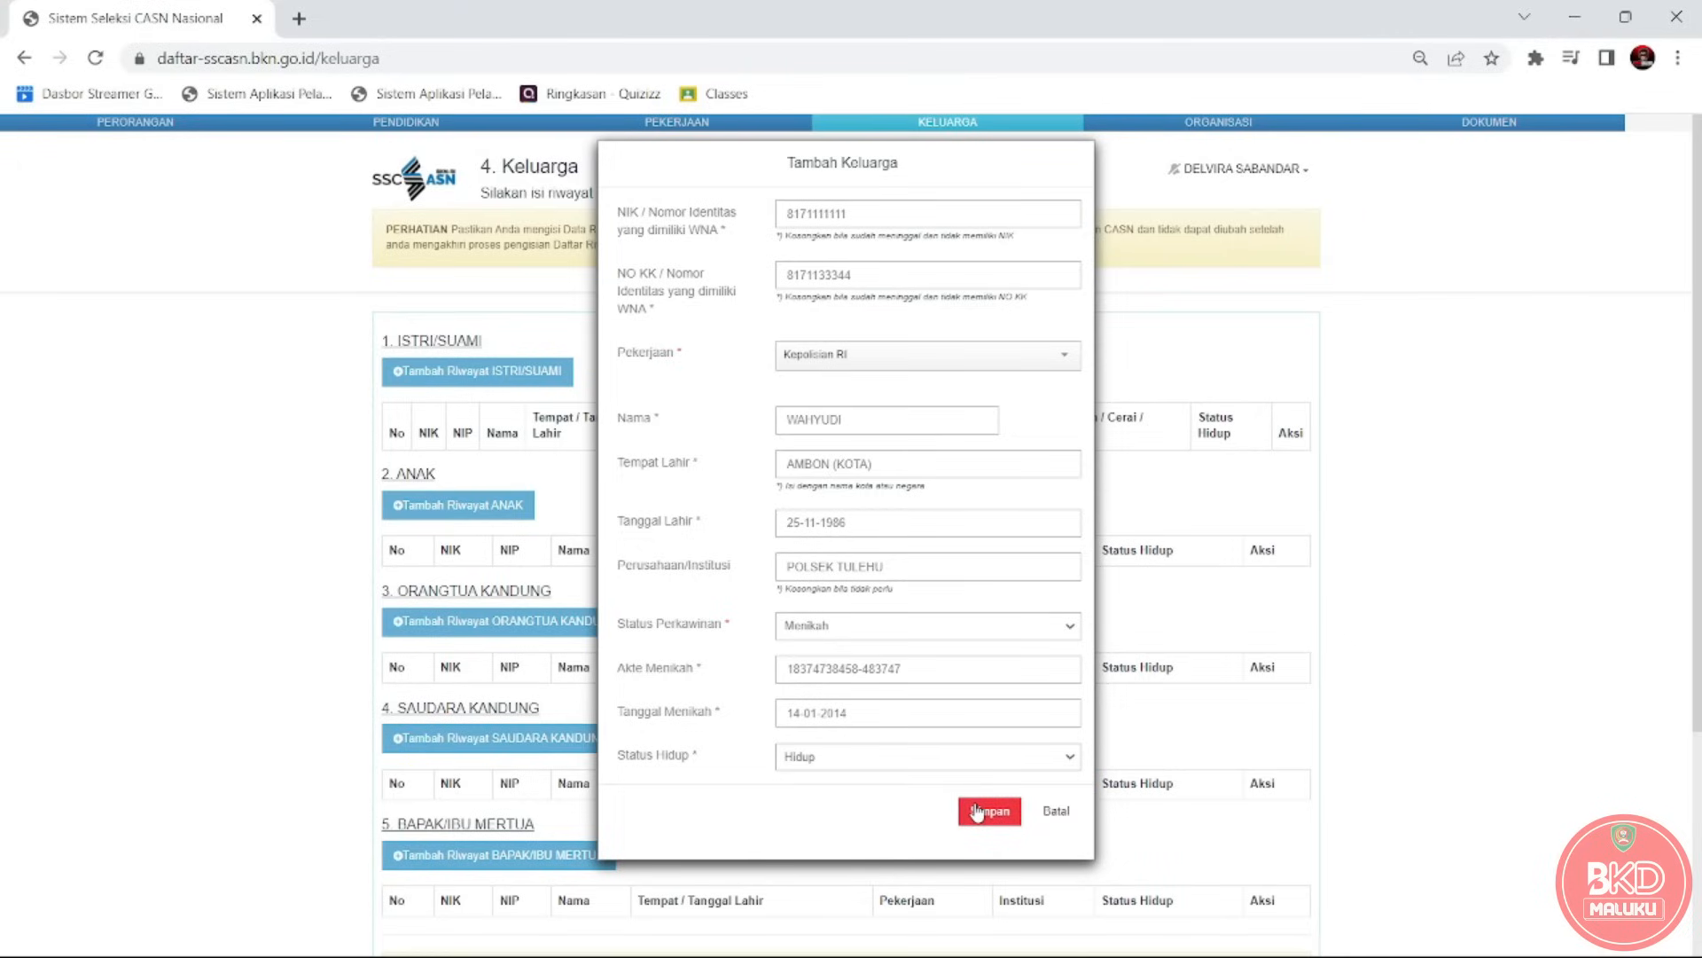
# Try Janda / Duda with a divorce certificate and 18-02-2023 divorce date, then revert to Menikah.
pyautogui.click(862, 631)
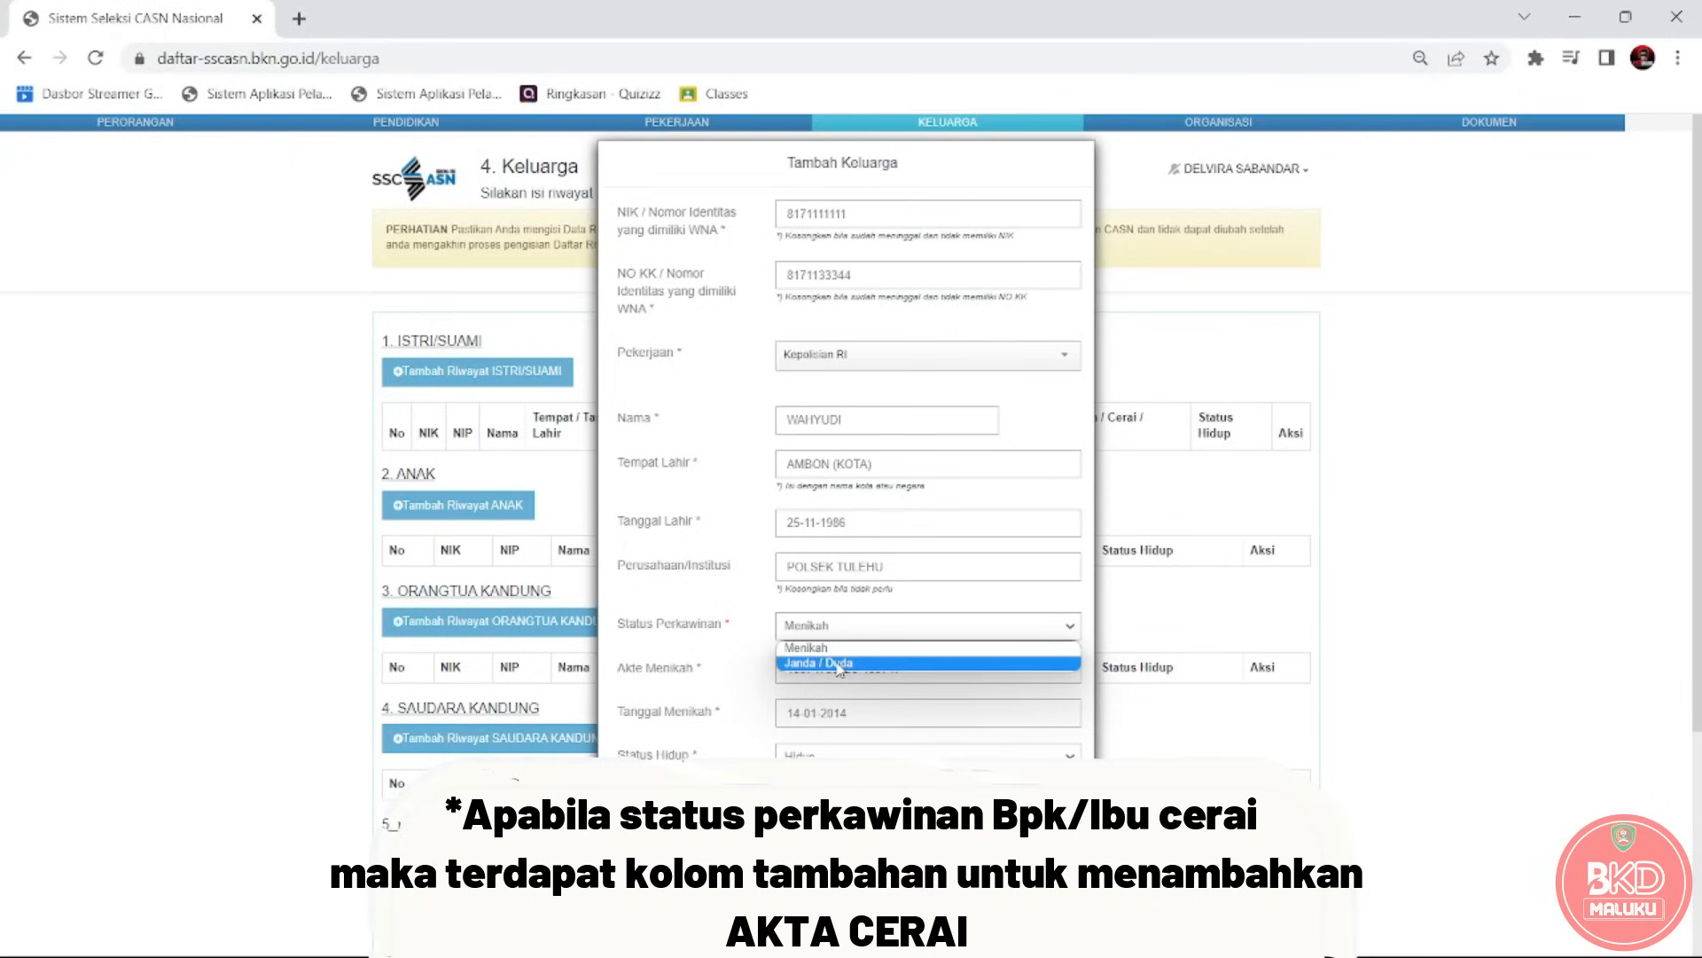
pyautogui.click(838, 664)
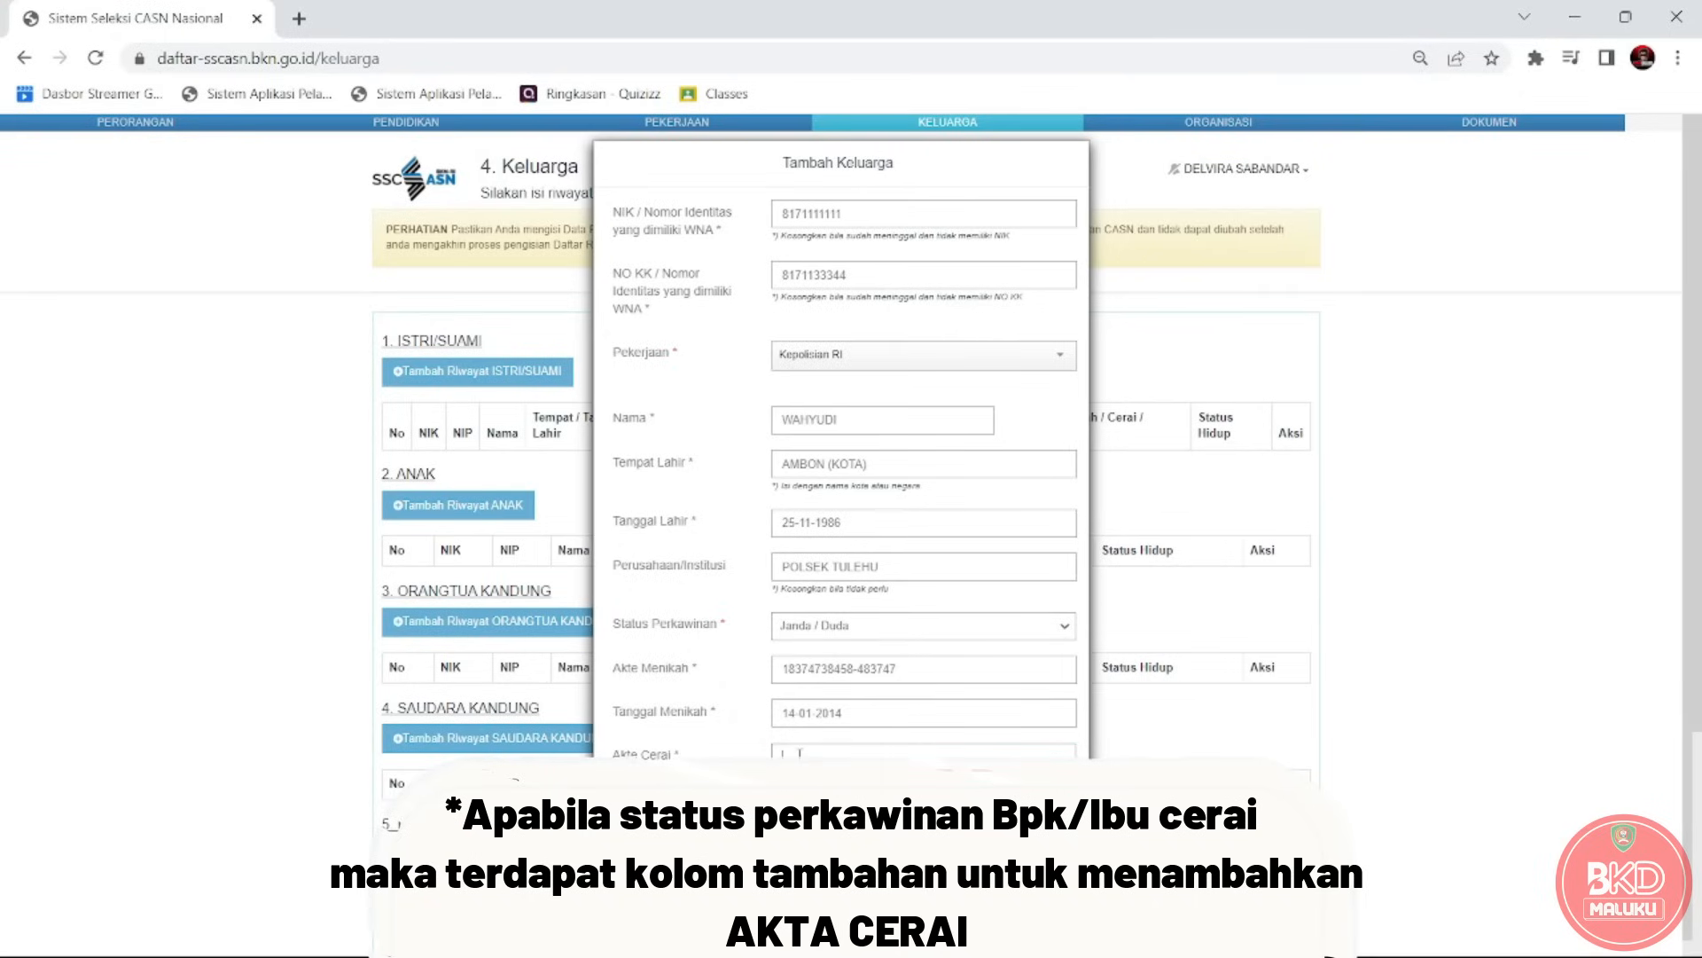
pyautogui.write('1818484393448')
pyautogui.click(843, 801)
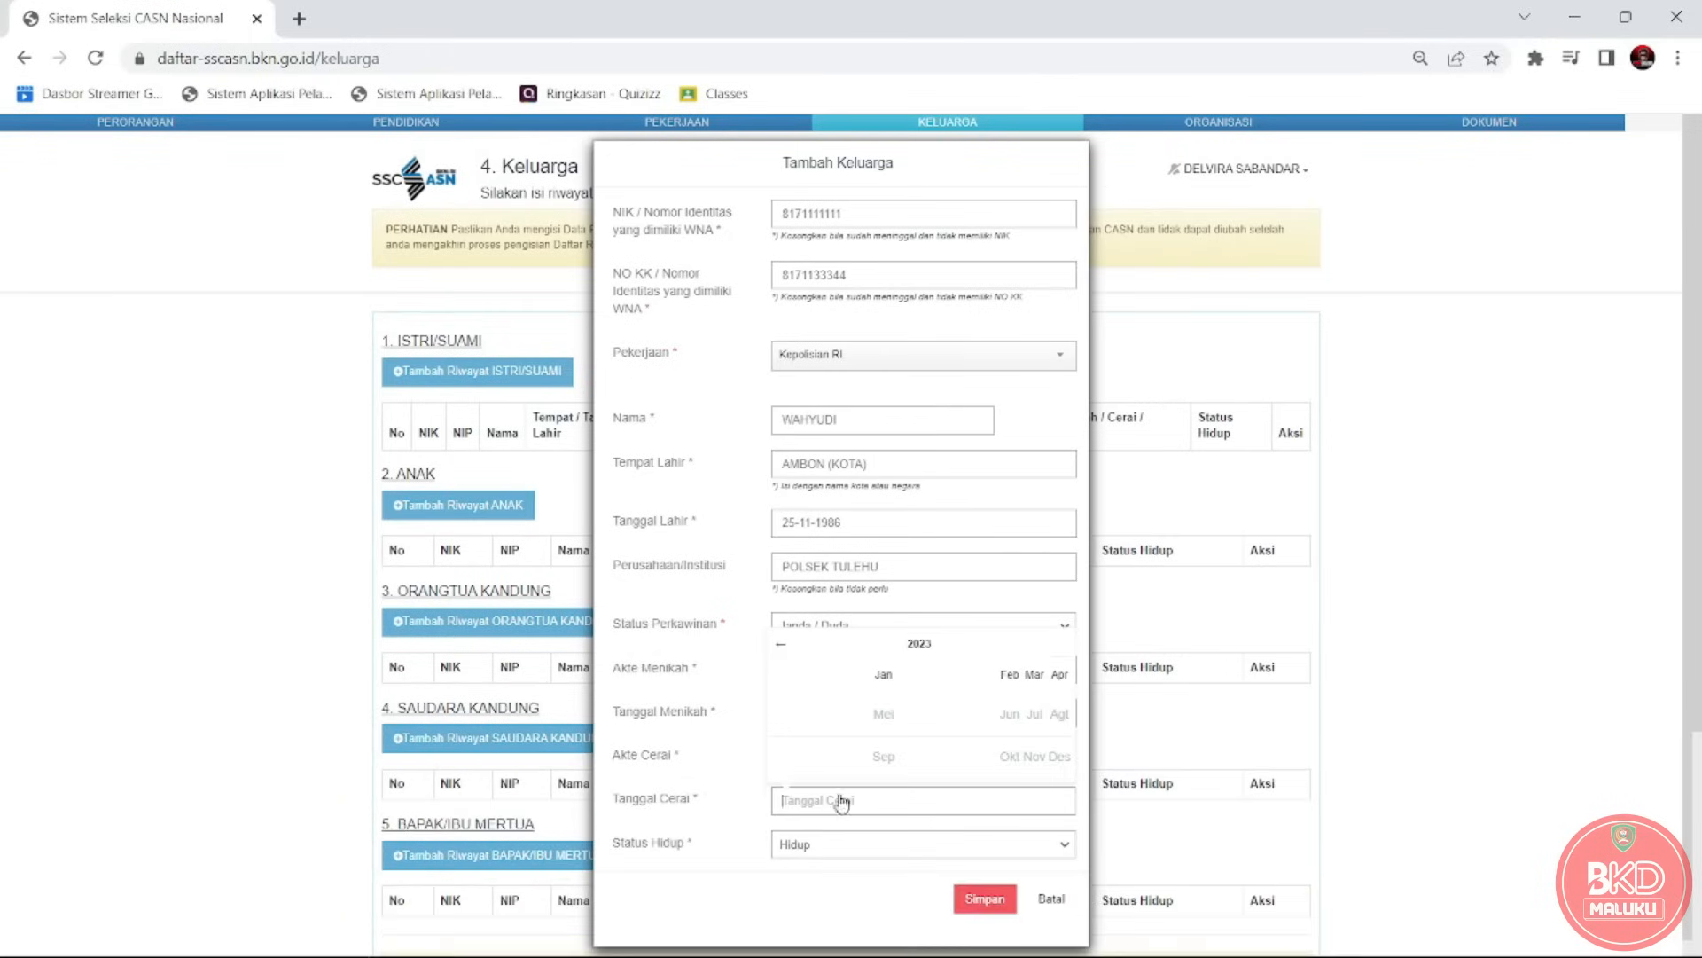
pyautogui.click(1019, 680)
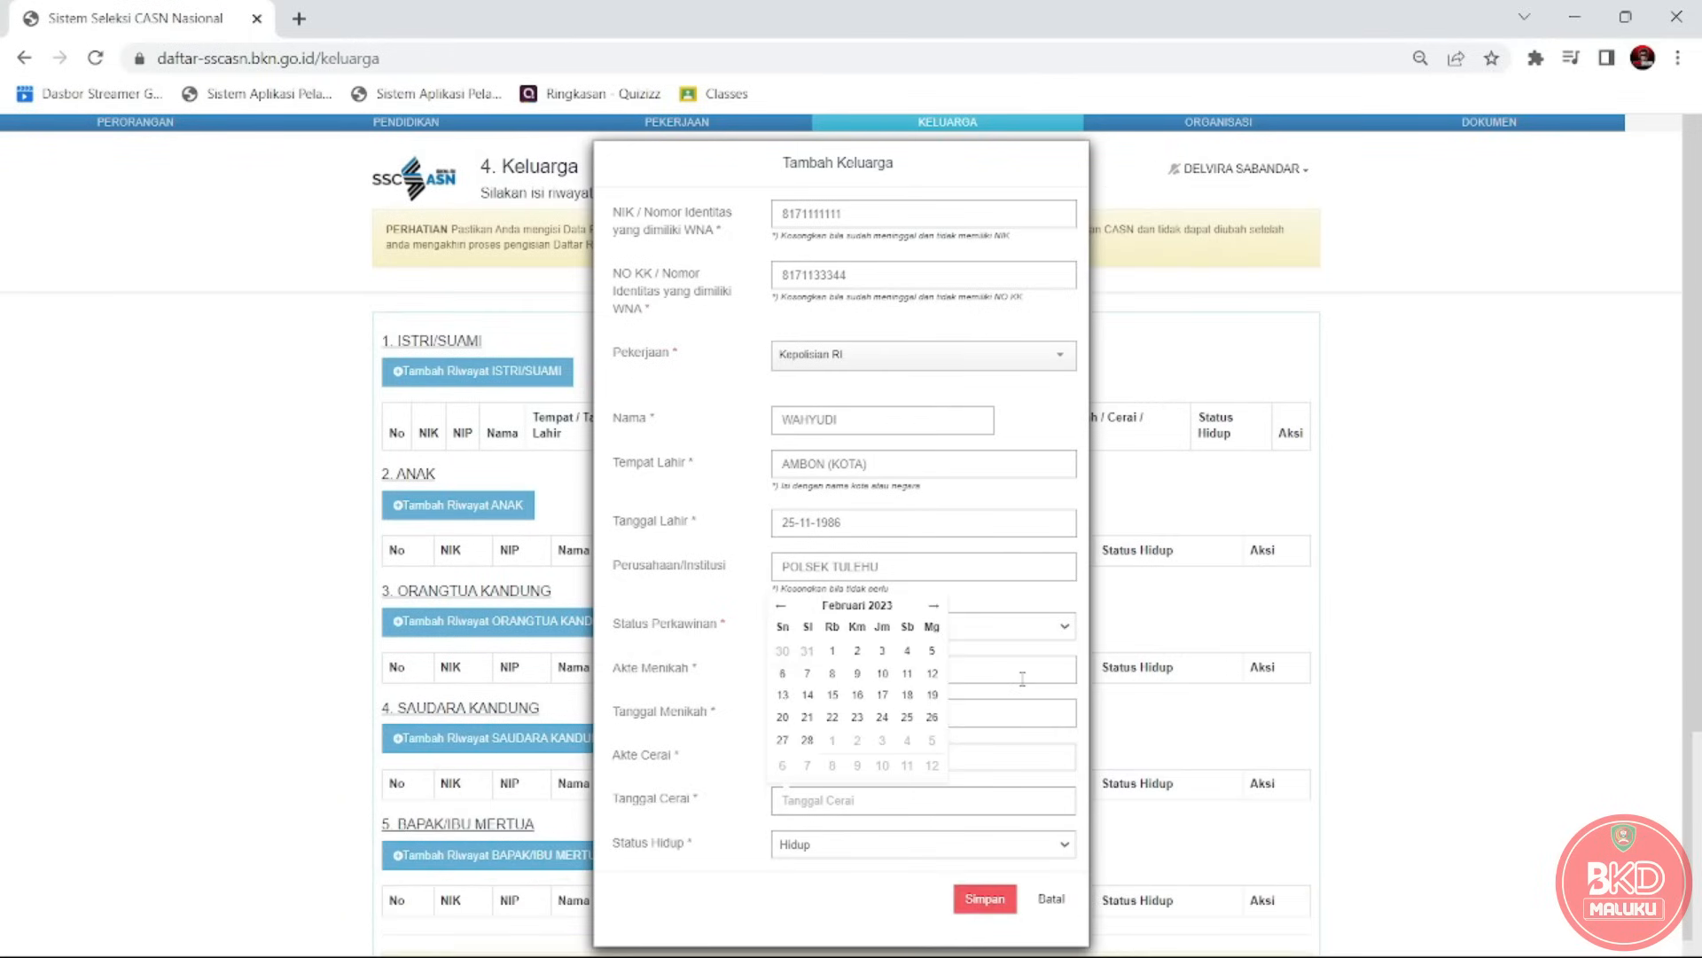
pyautogui.click(906, 700)
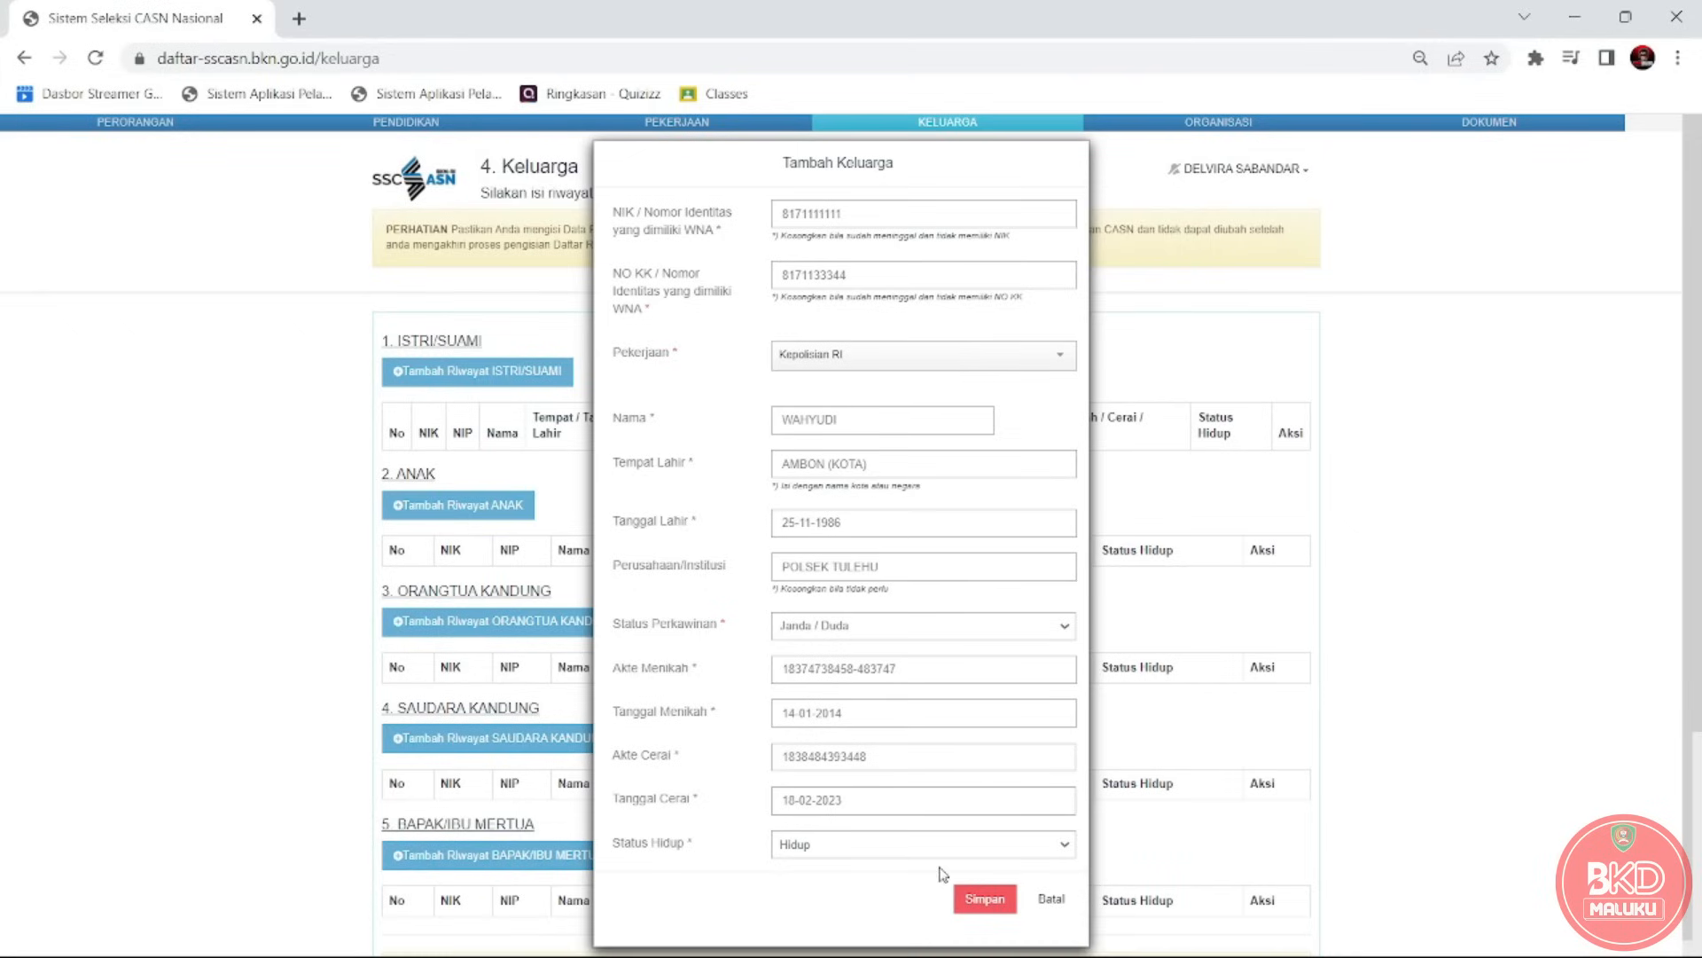
pyautogui.click(866, 627)
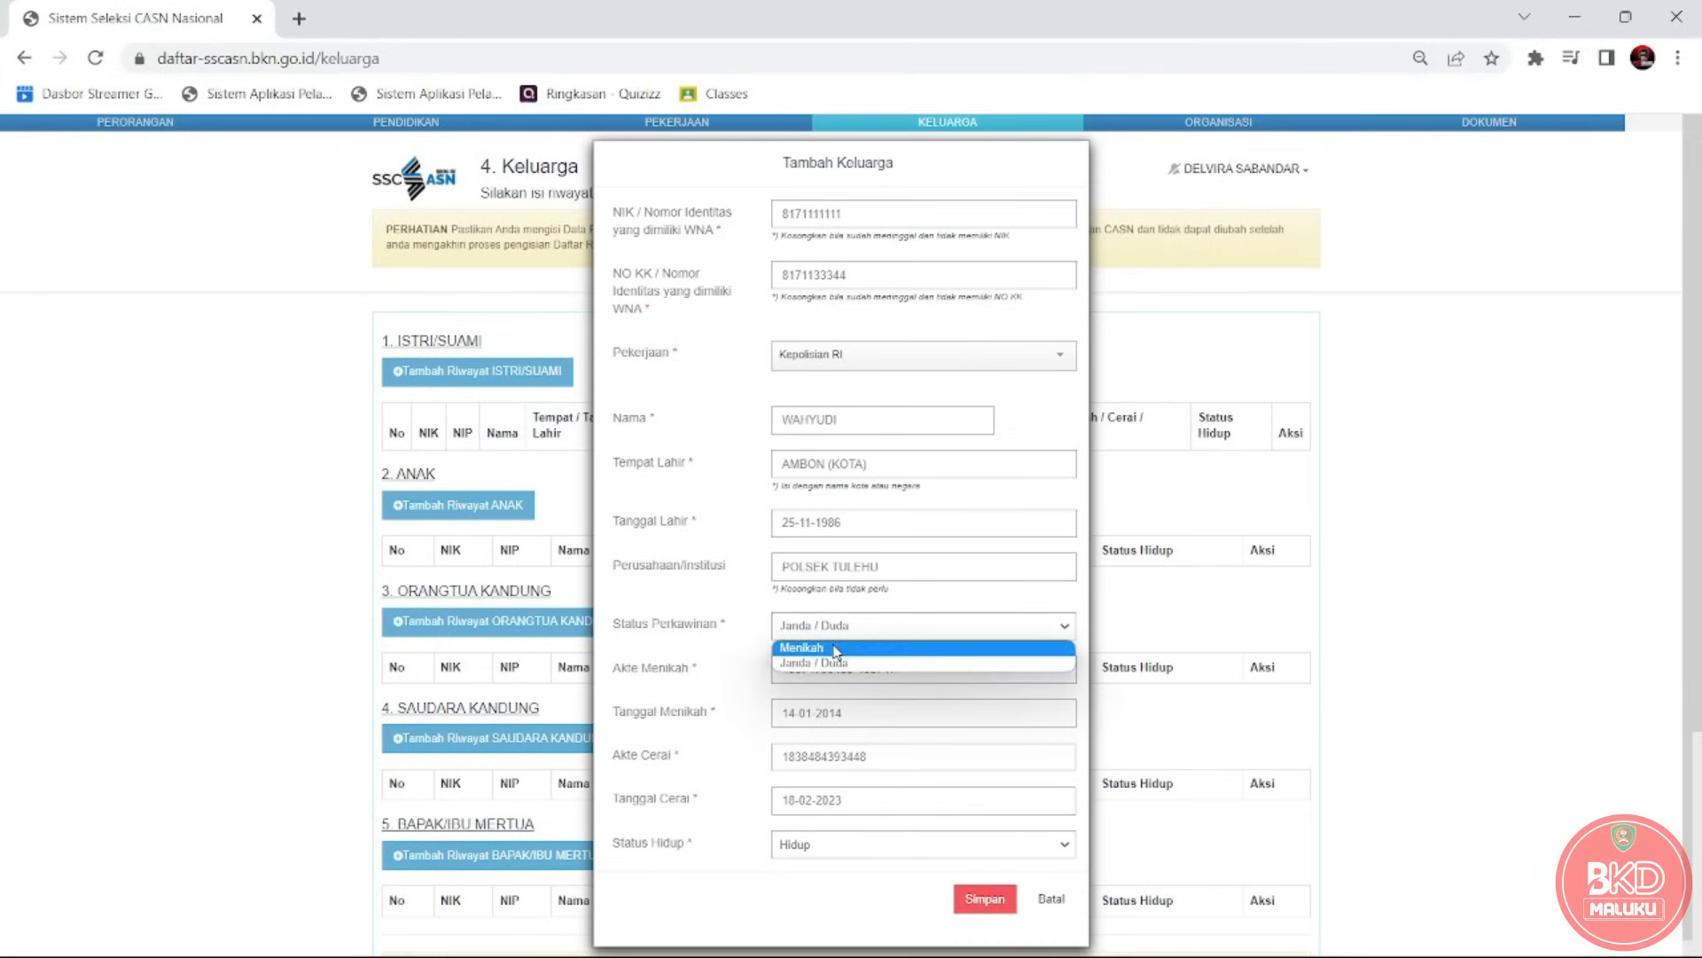
pyautogui.click(838, 648)
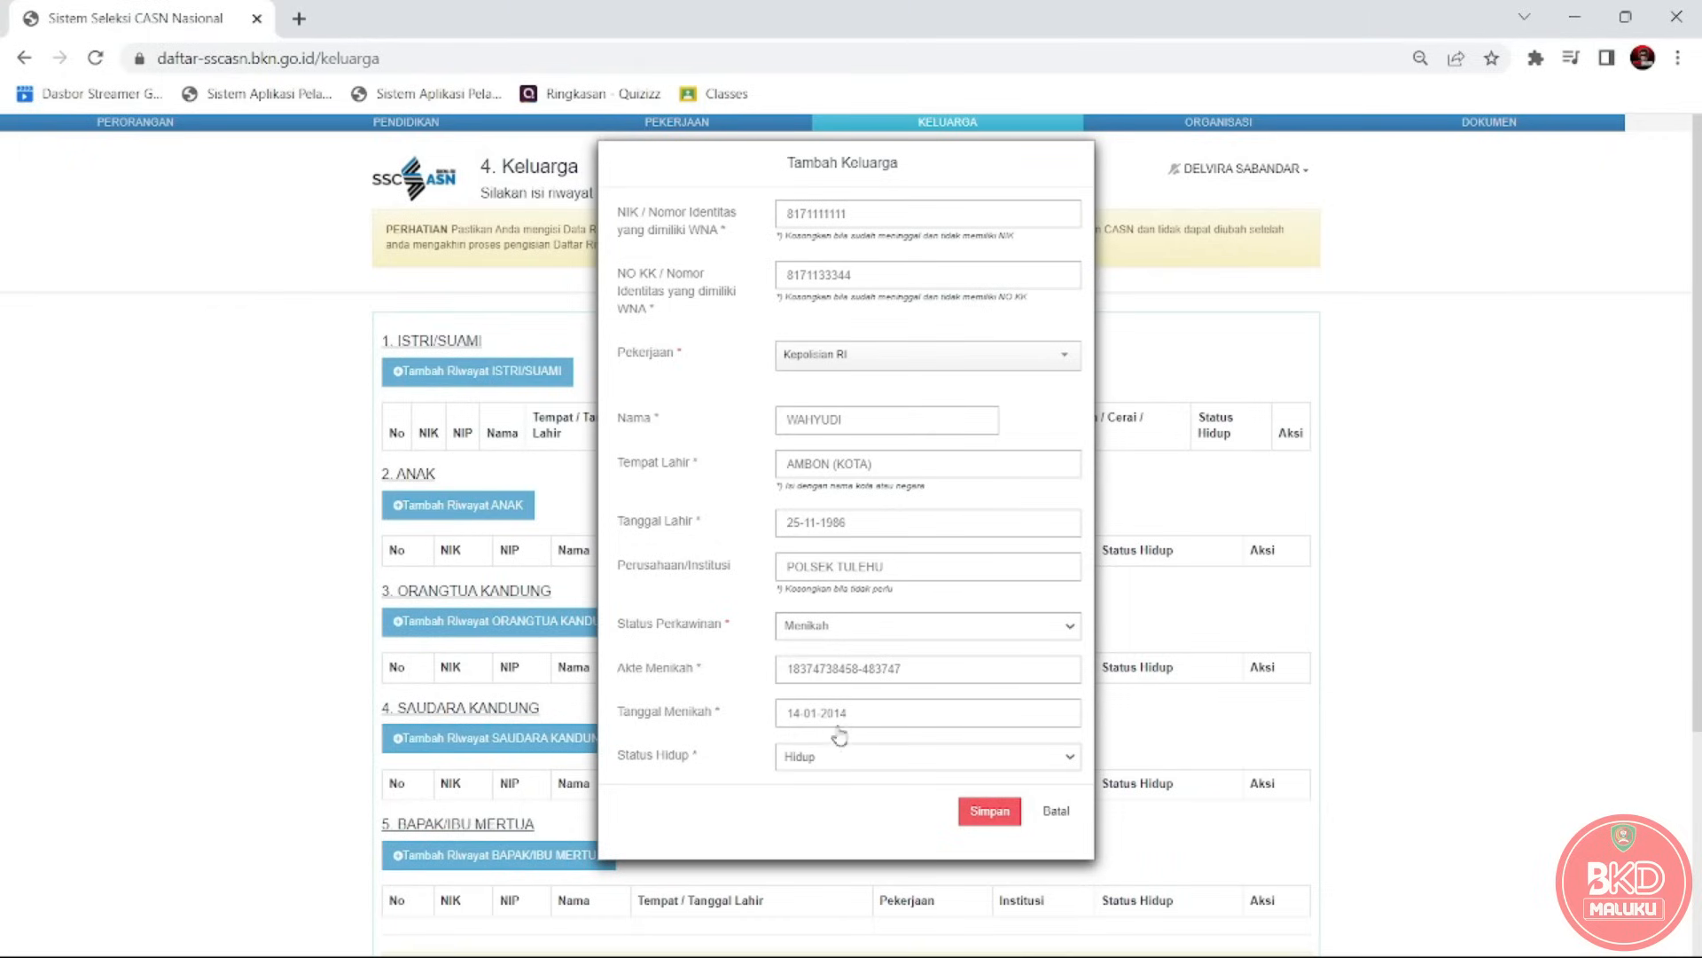
# Save the spouse, delete duplicate row 2, and re-save row 1 unchanged.
pyautogui.click(991, 820)
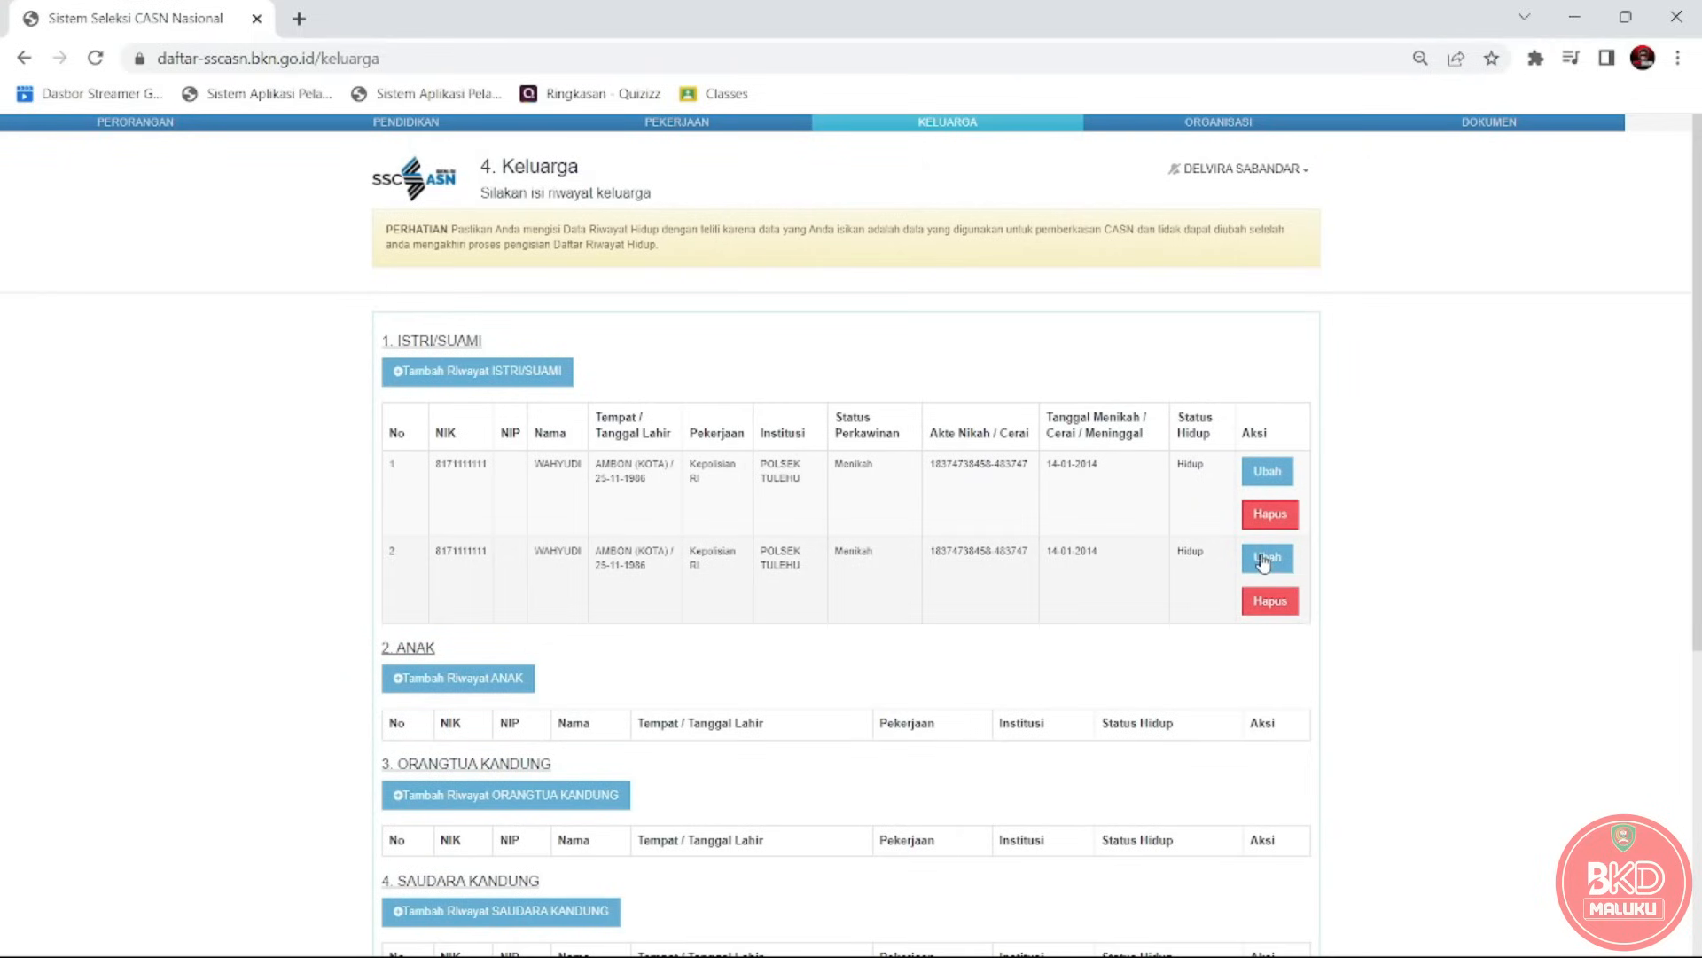
pyautogui.click(1268, 598)
pyautogui.click(1063, 253)
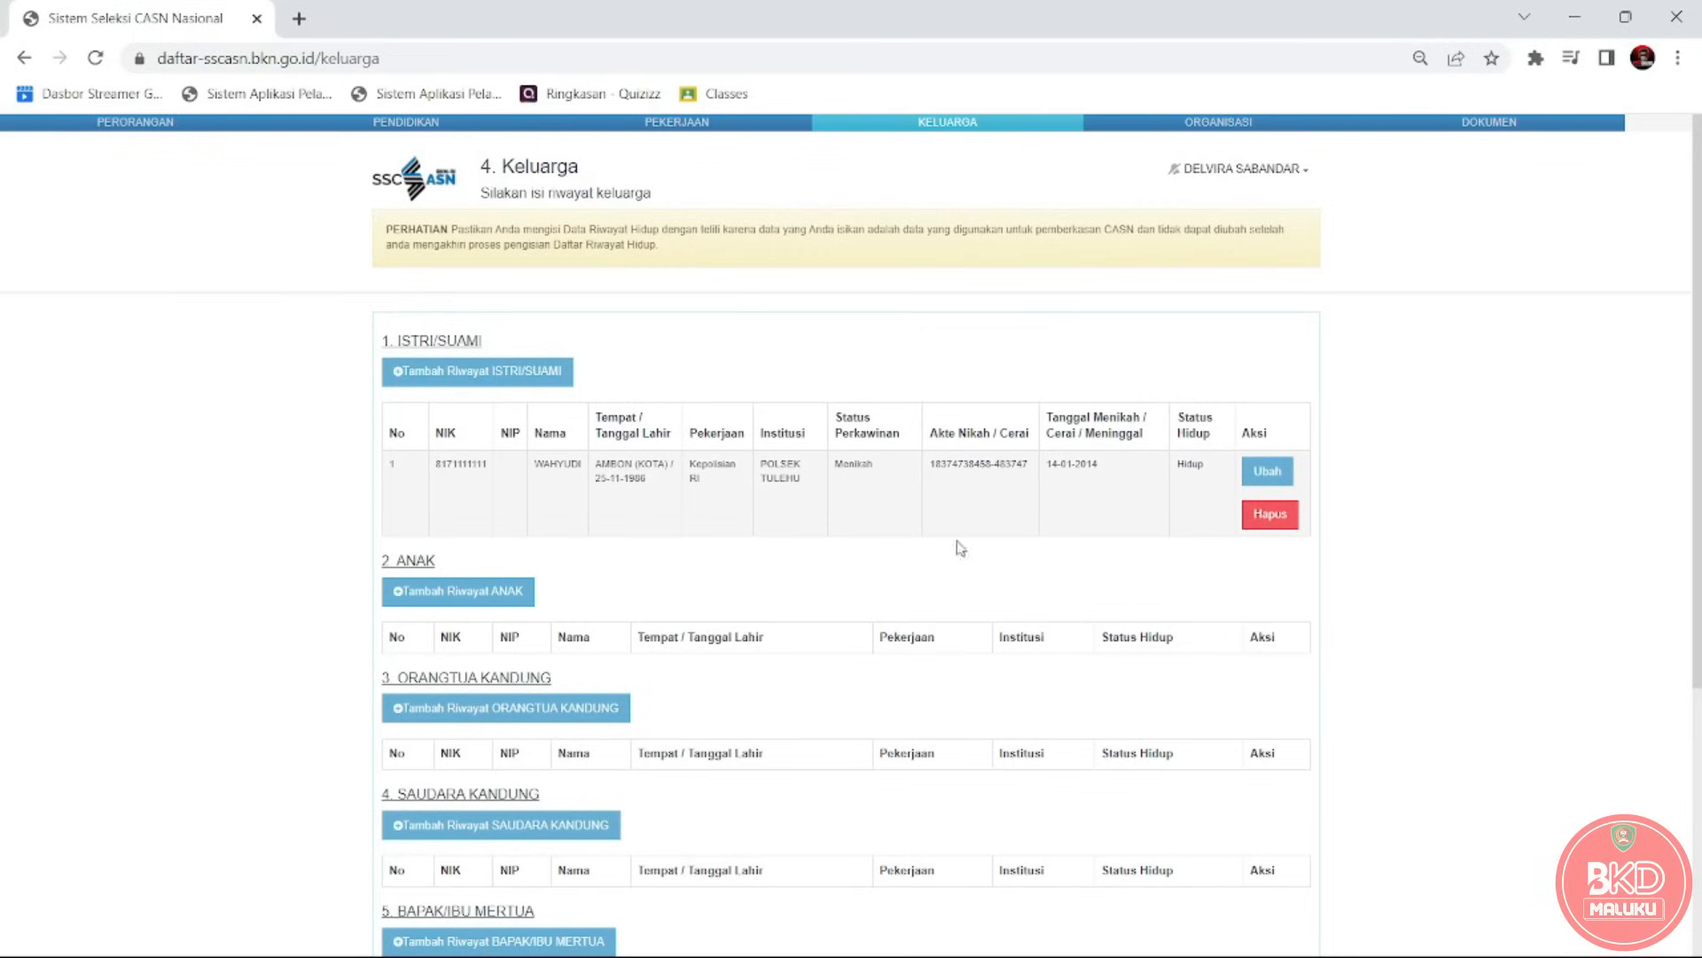
pyautogui.click(1266, 474)
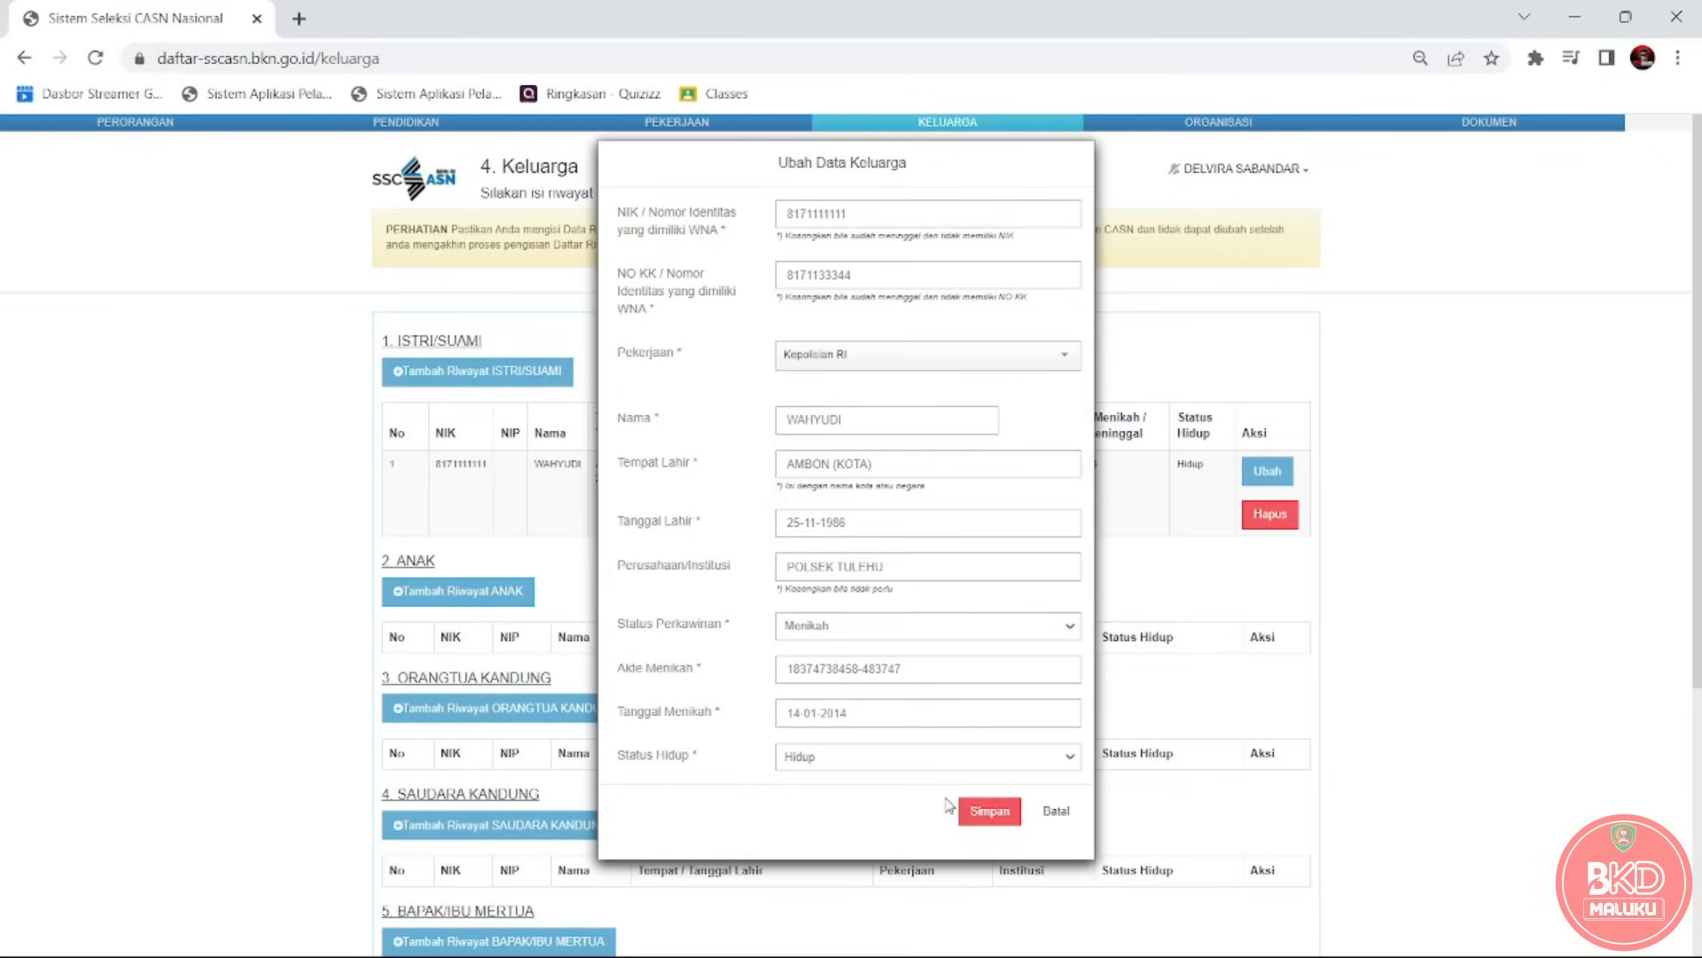
pyautogui.click(975, 812)
pyautogui.scroll(-1, 1559, 511)
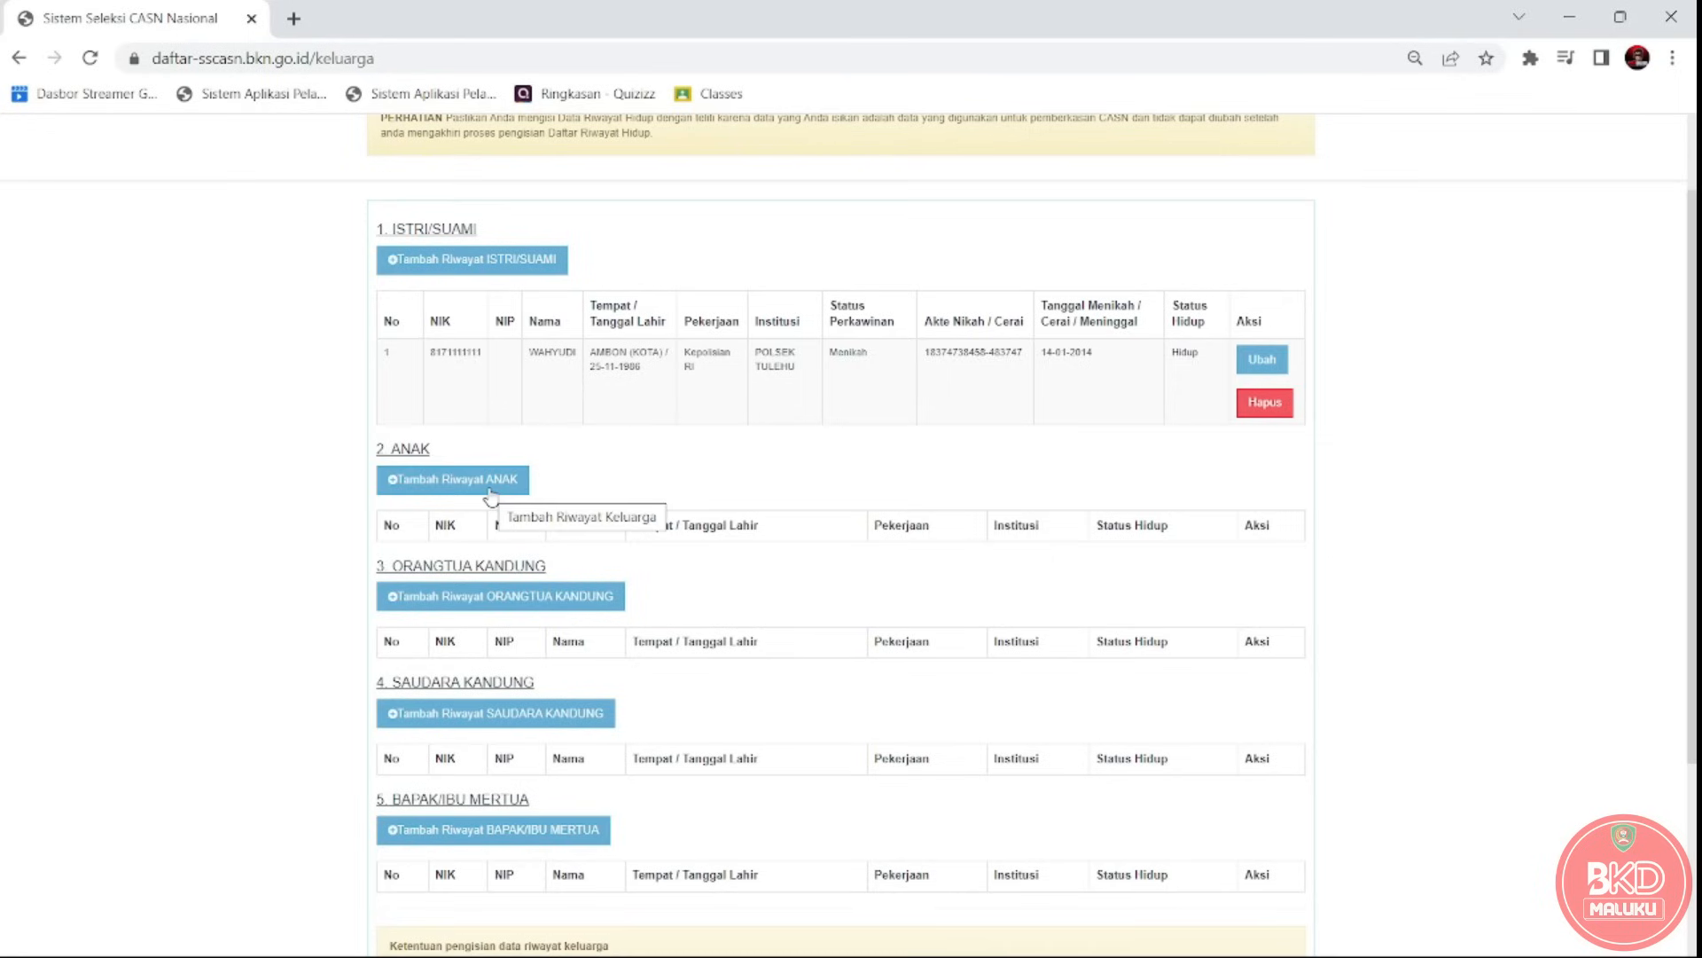
# Start a new child entry with its NIK, family card number and occupation Pelajar / Mahasiswa.
pyautogui.click(460, 483)
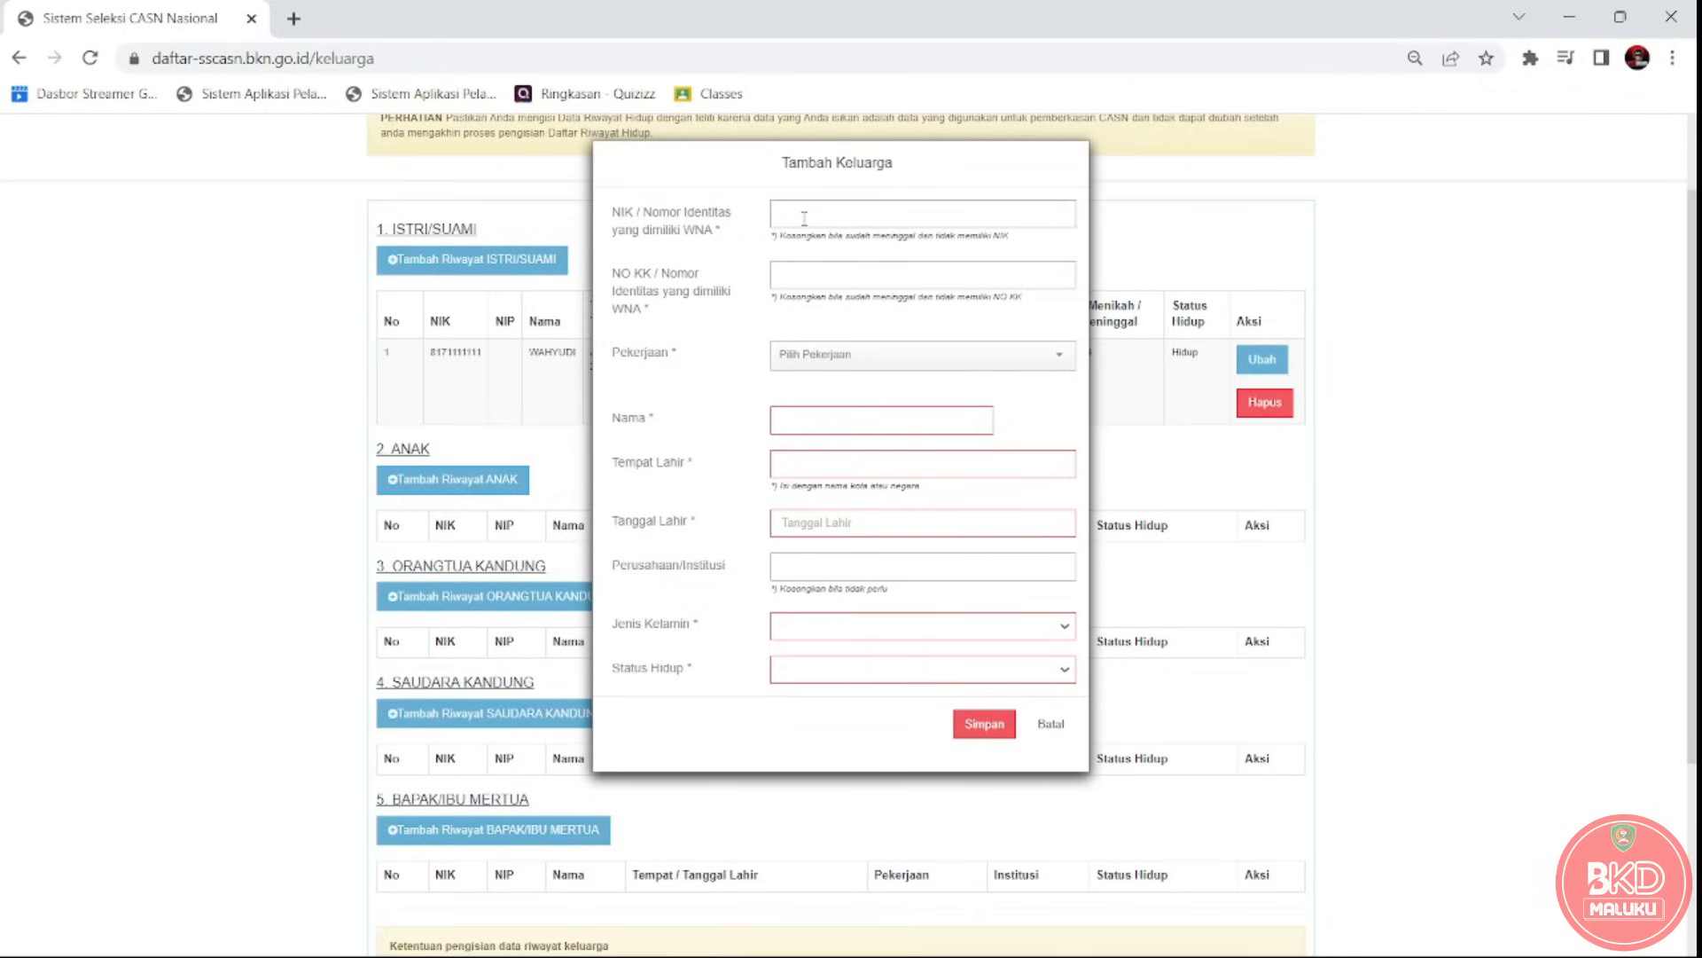
pyautogui.write('8171111')
pyautogui.click(821, 268)
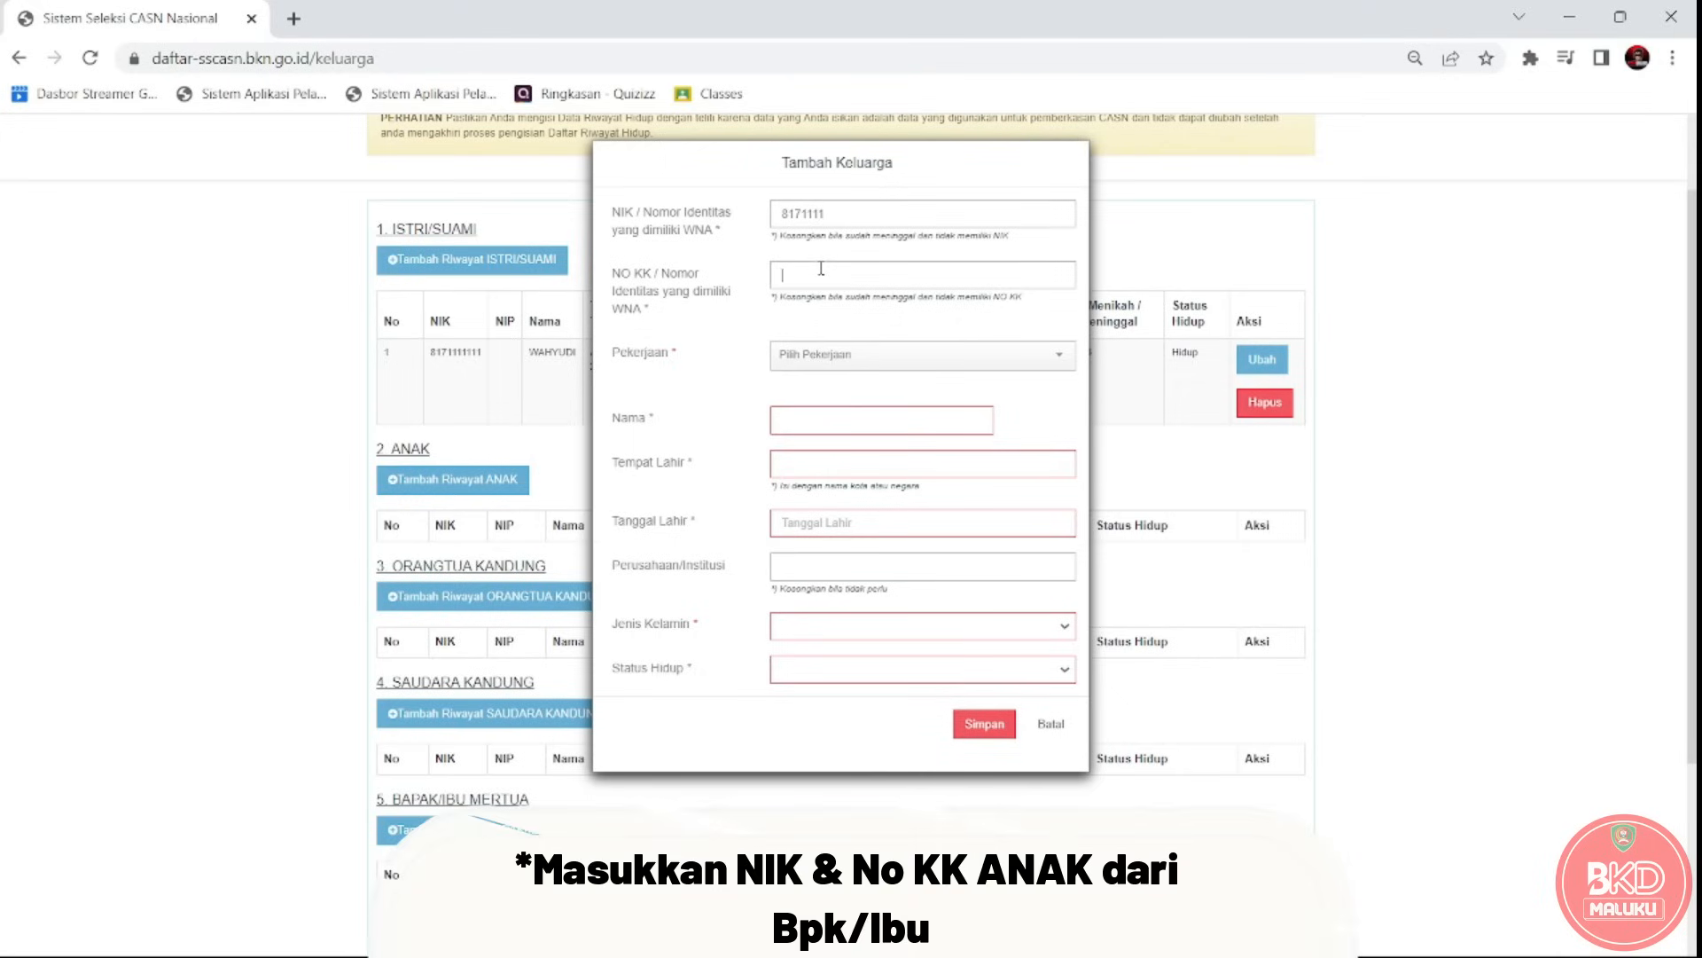
pyautogui.write('472772737247')
pyautogui.click(866, 359)
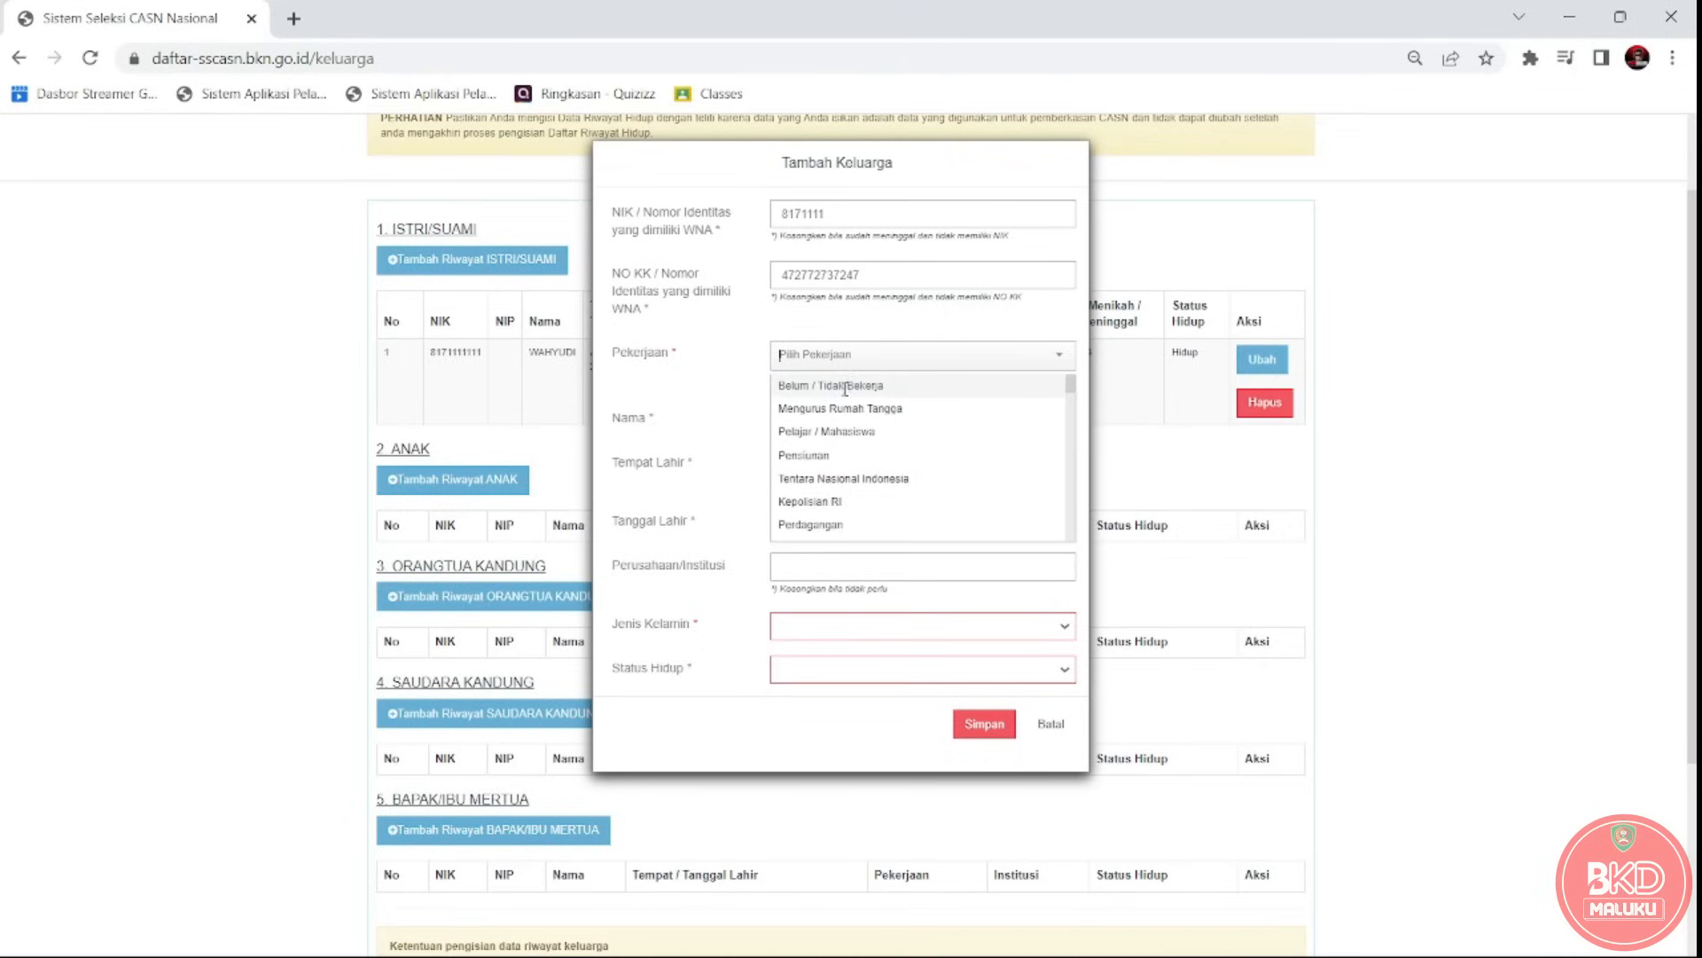
pyautogui.click(845, 388)
pyautogui.click(928, 363)
pyautogui.write('PE')
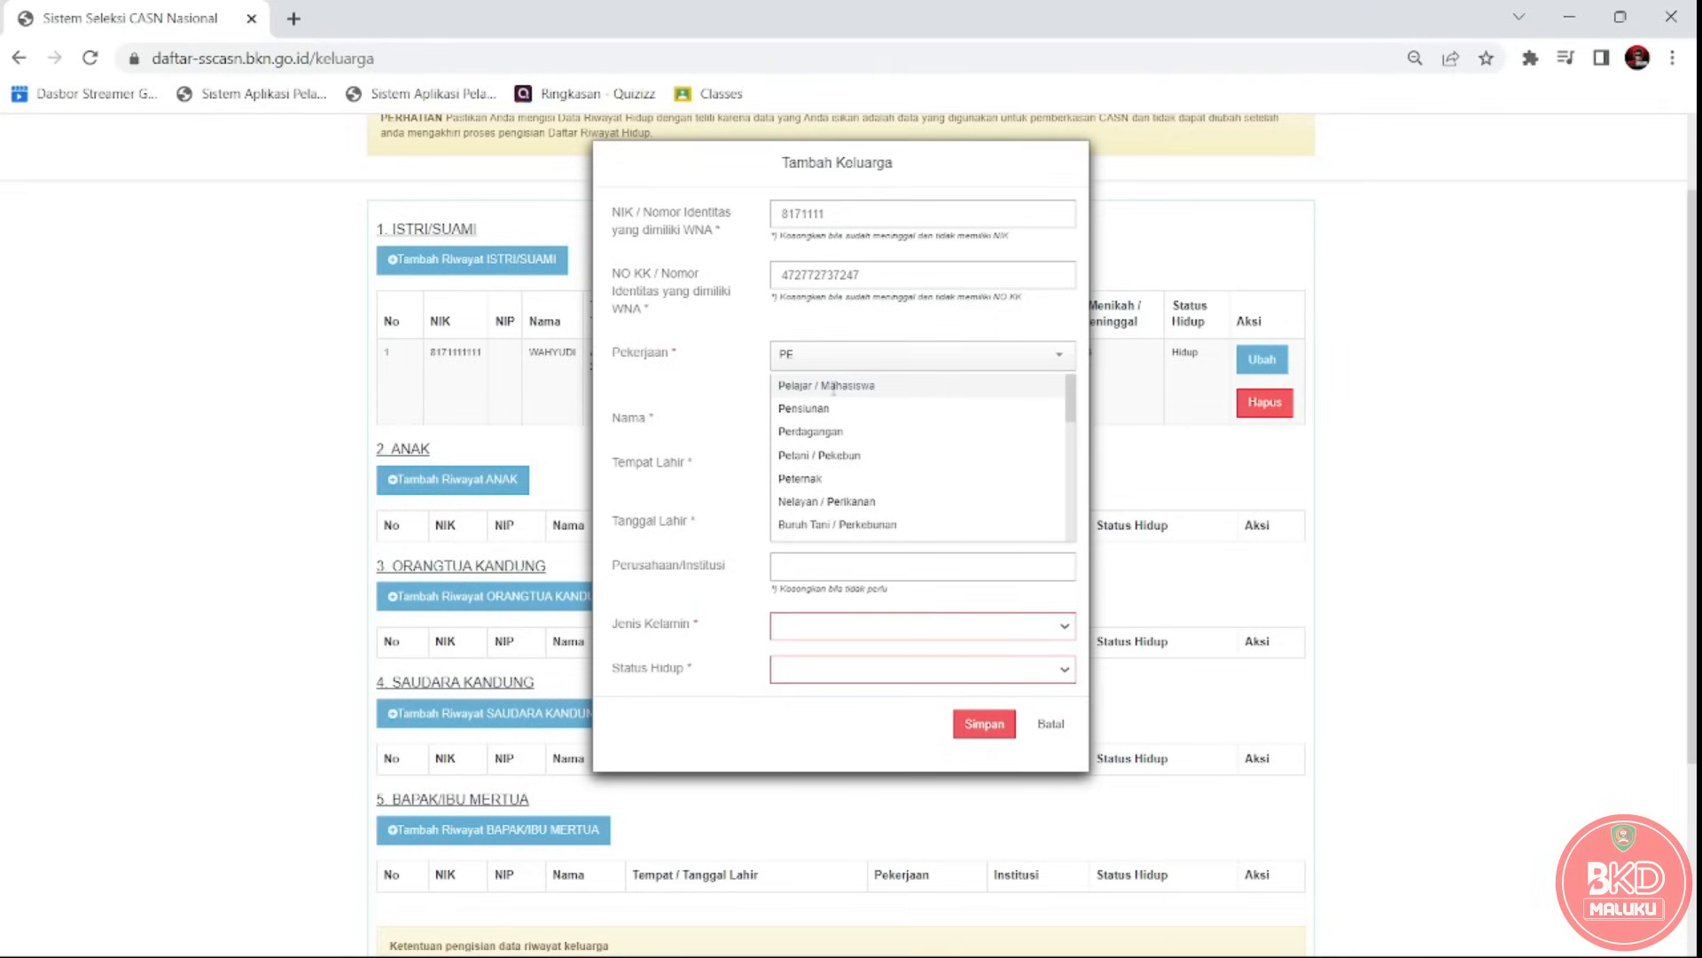
pyautogui.click(834, 387)
pyautogui.click(813, 424)
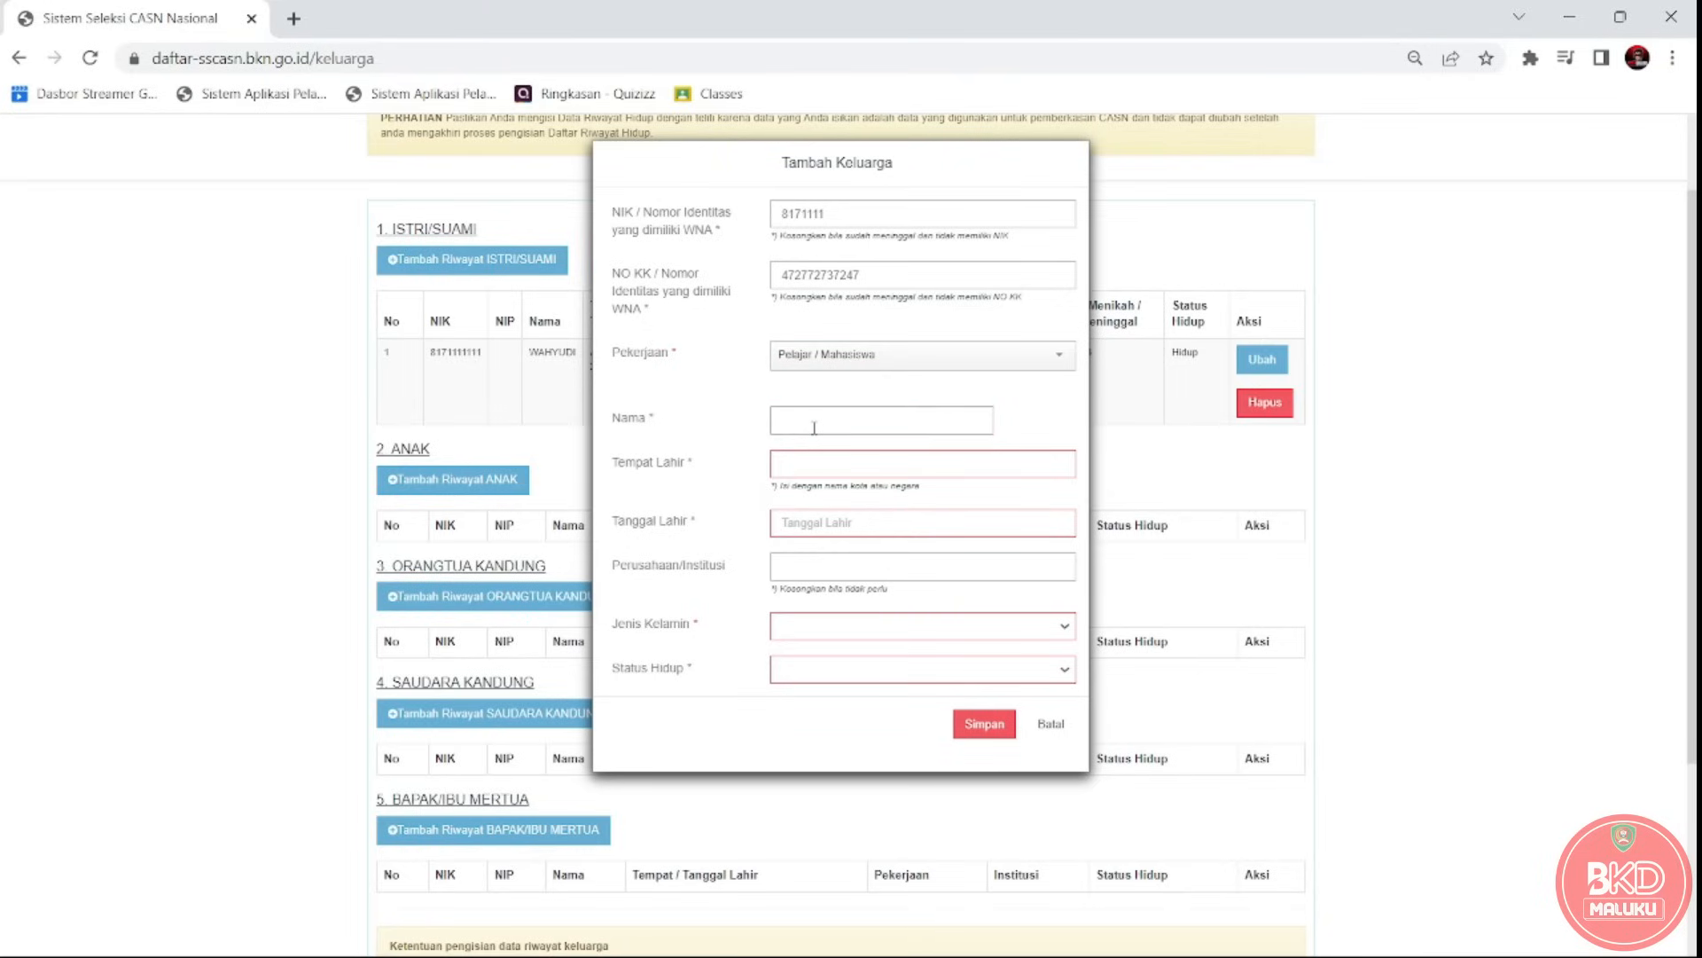
pyautogui.click(838, 474)
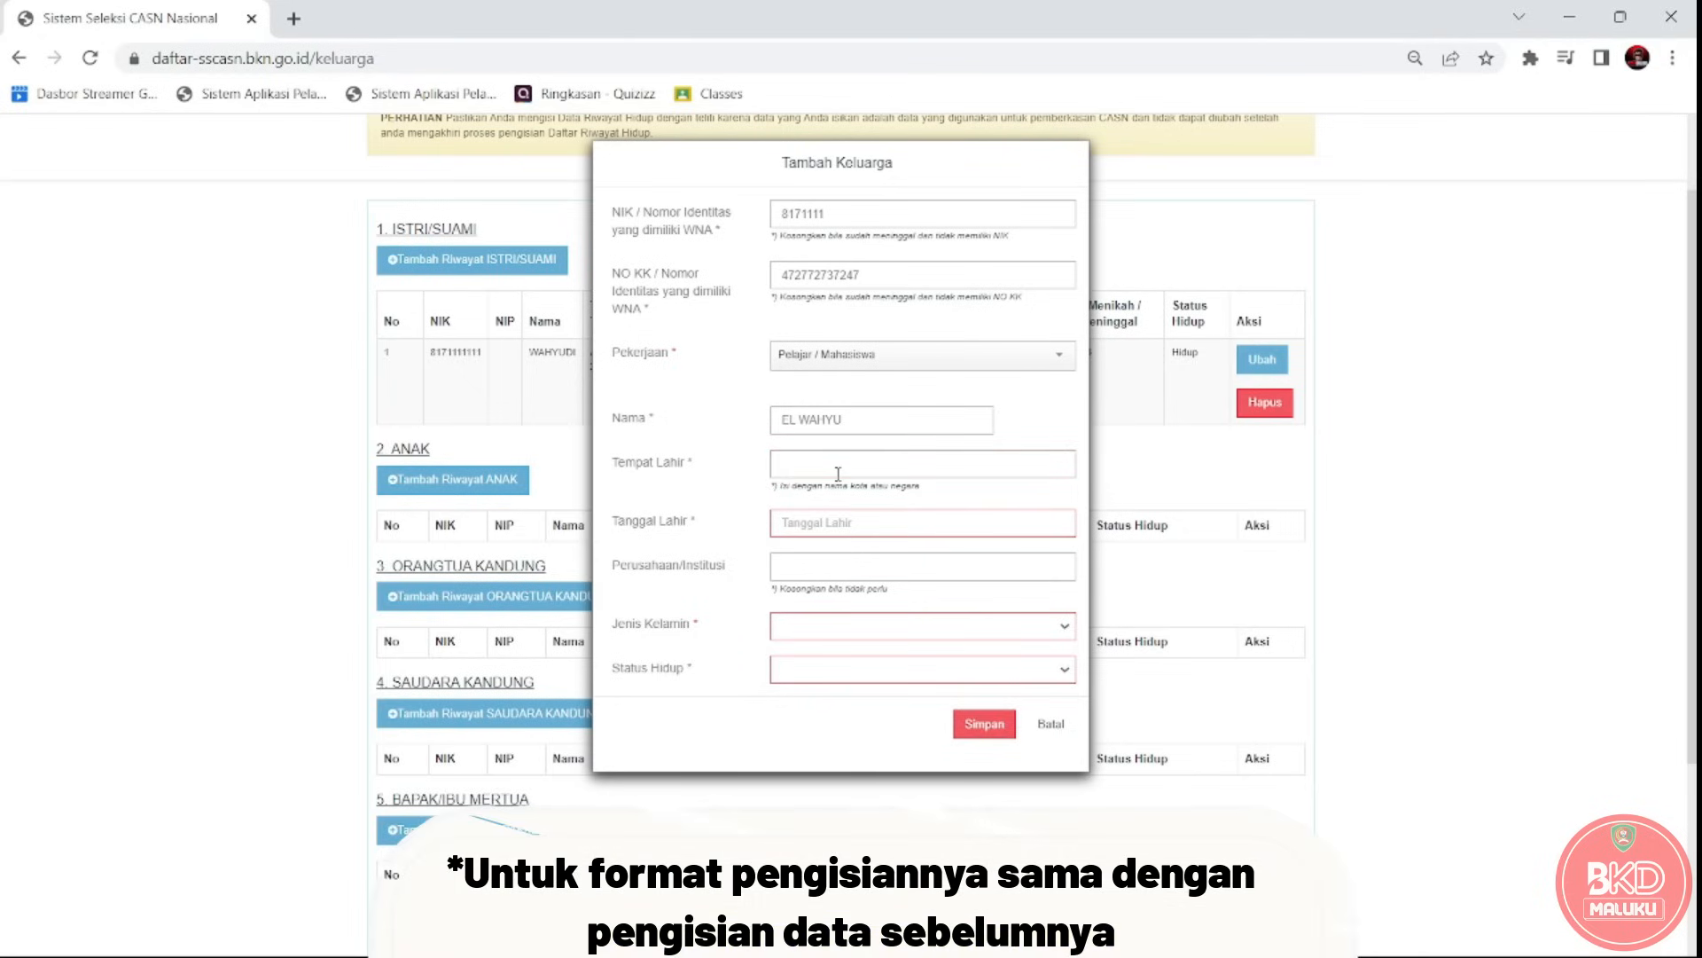
pyautogui.write('AMBON')
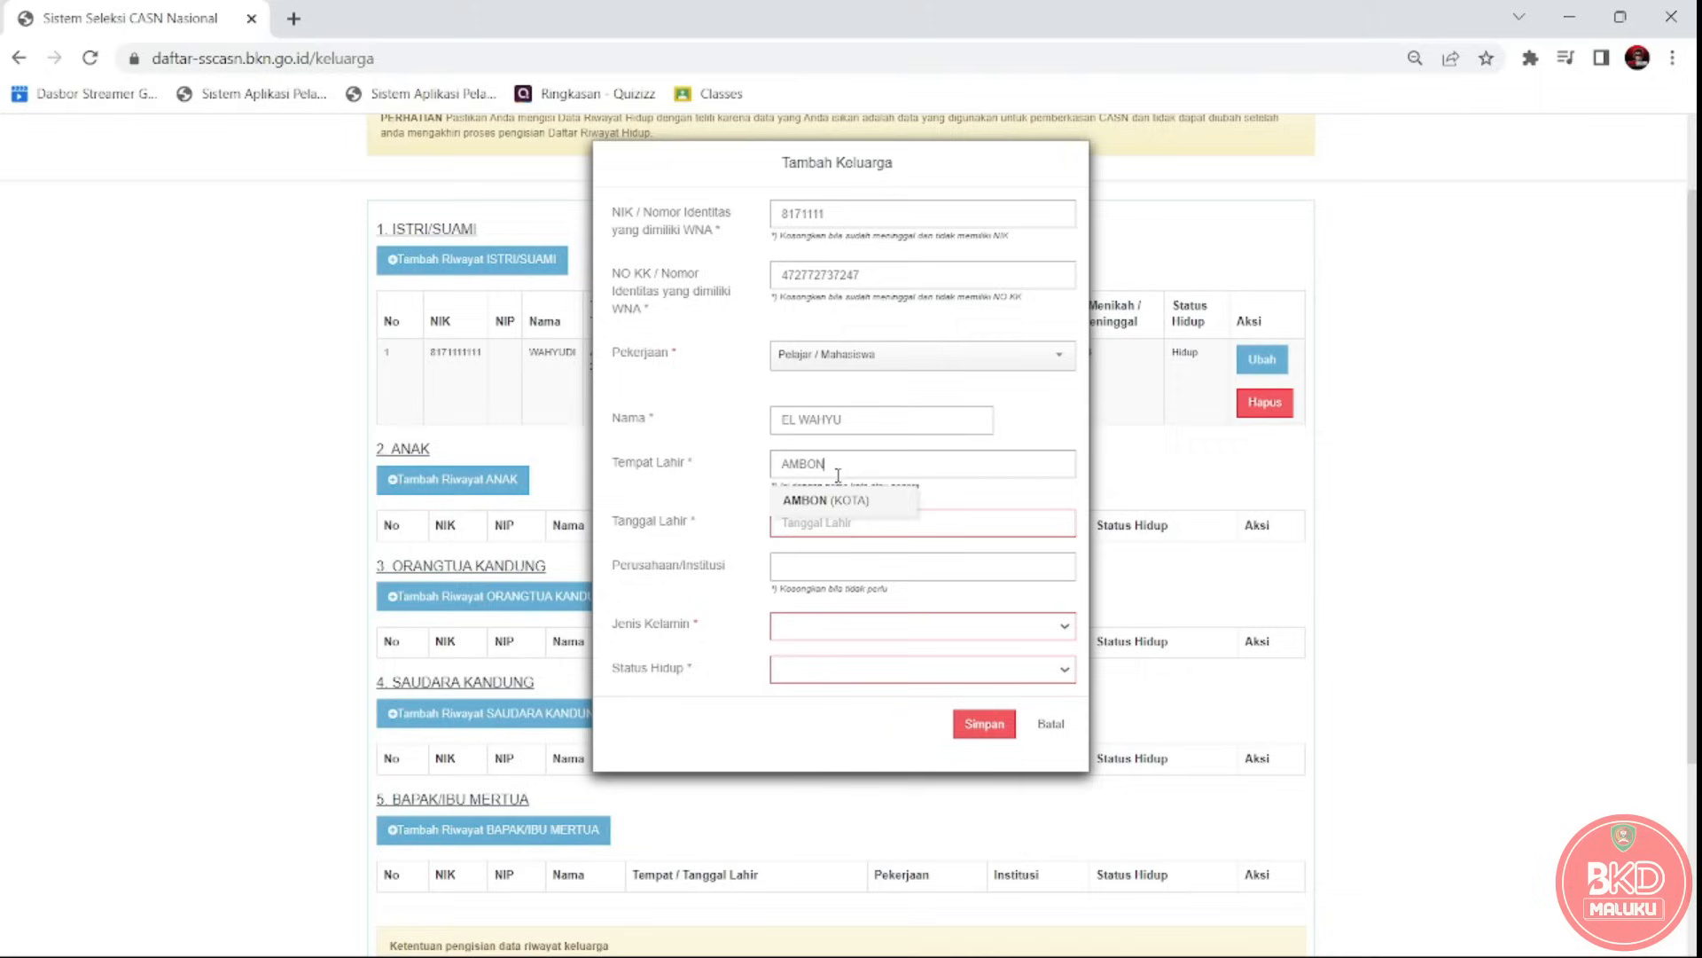
pyautogui.click(833, 501)
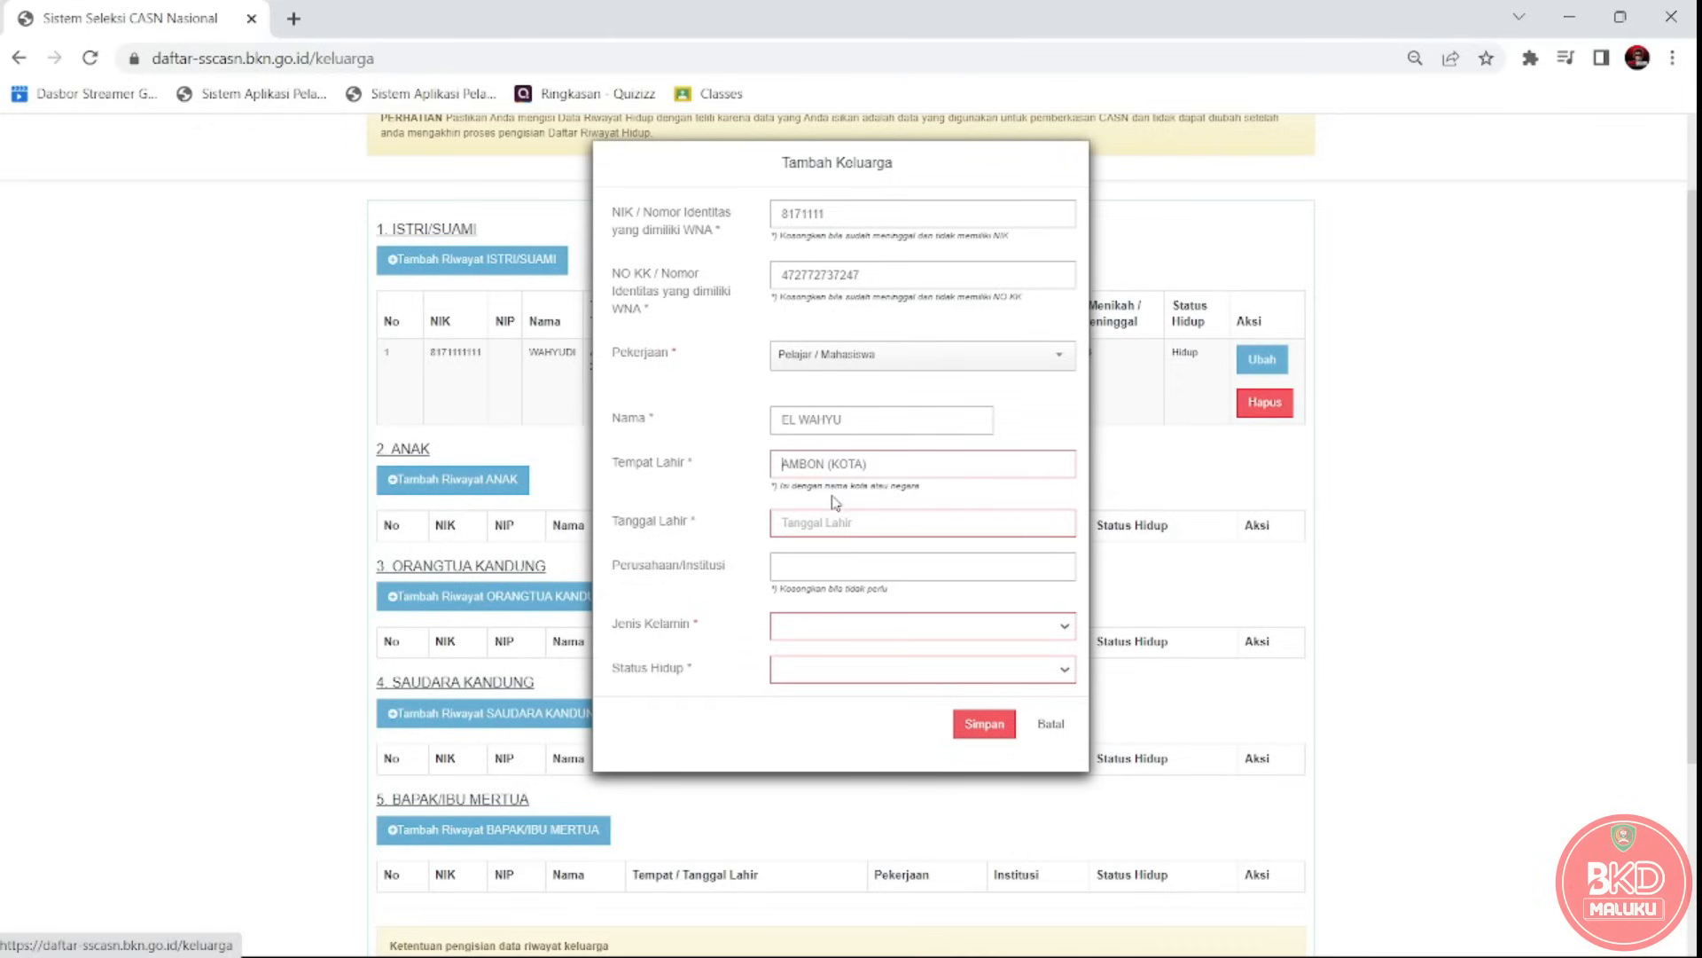
pyautogui.click(834, 536)
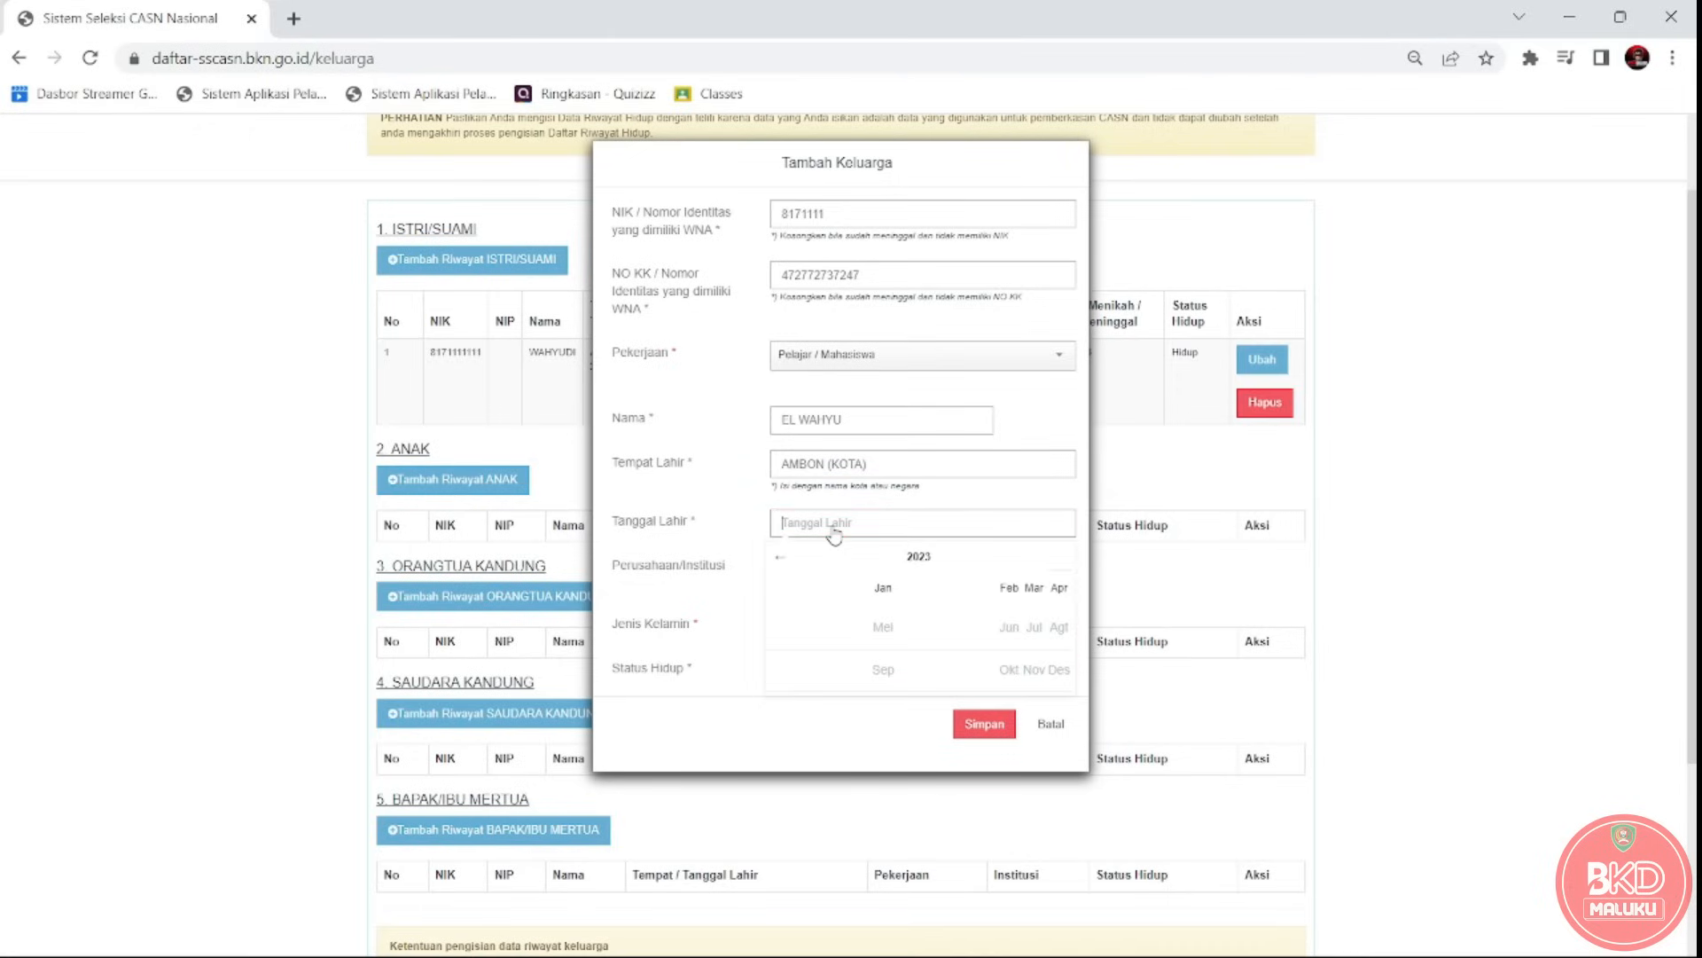
pyautogui.click(781, 557)
pyautogui.click(781, 557)
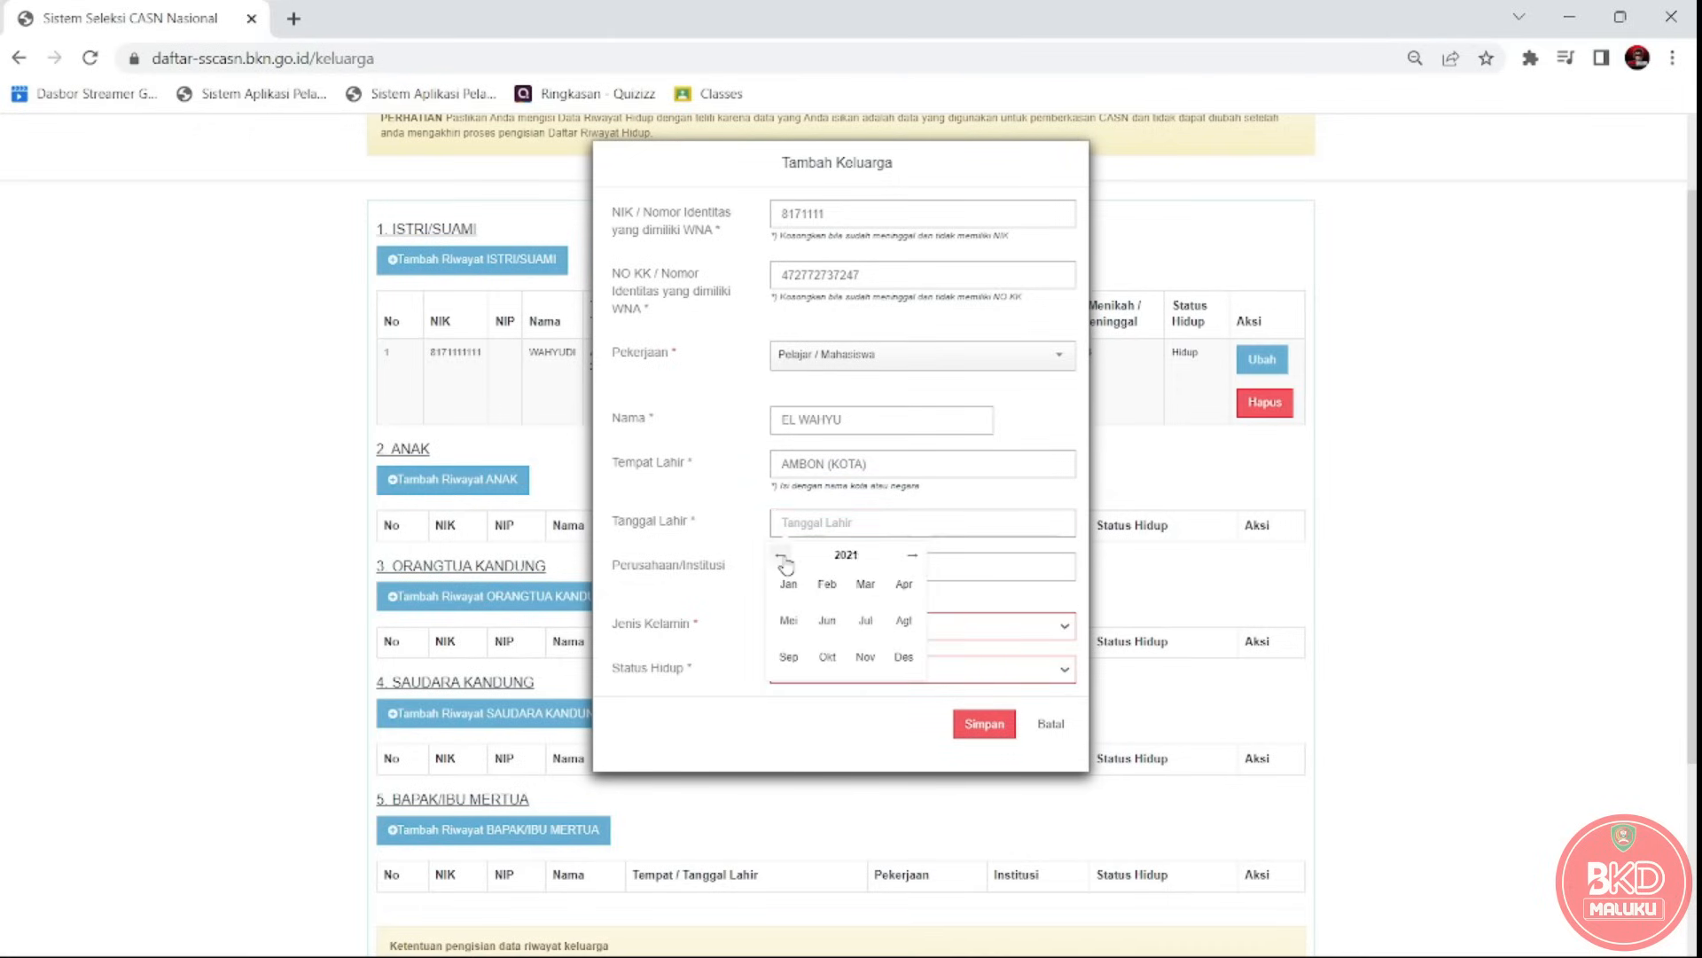
pyautogui.click(827, 584)
pyautogui.click(827, 596)
pyautogui.click(847, 564)
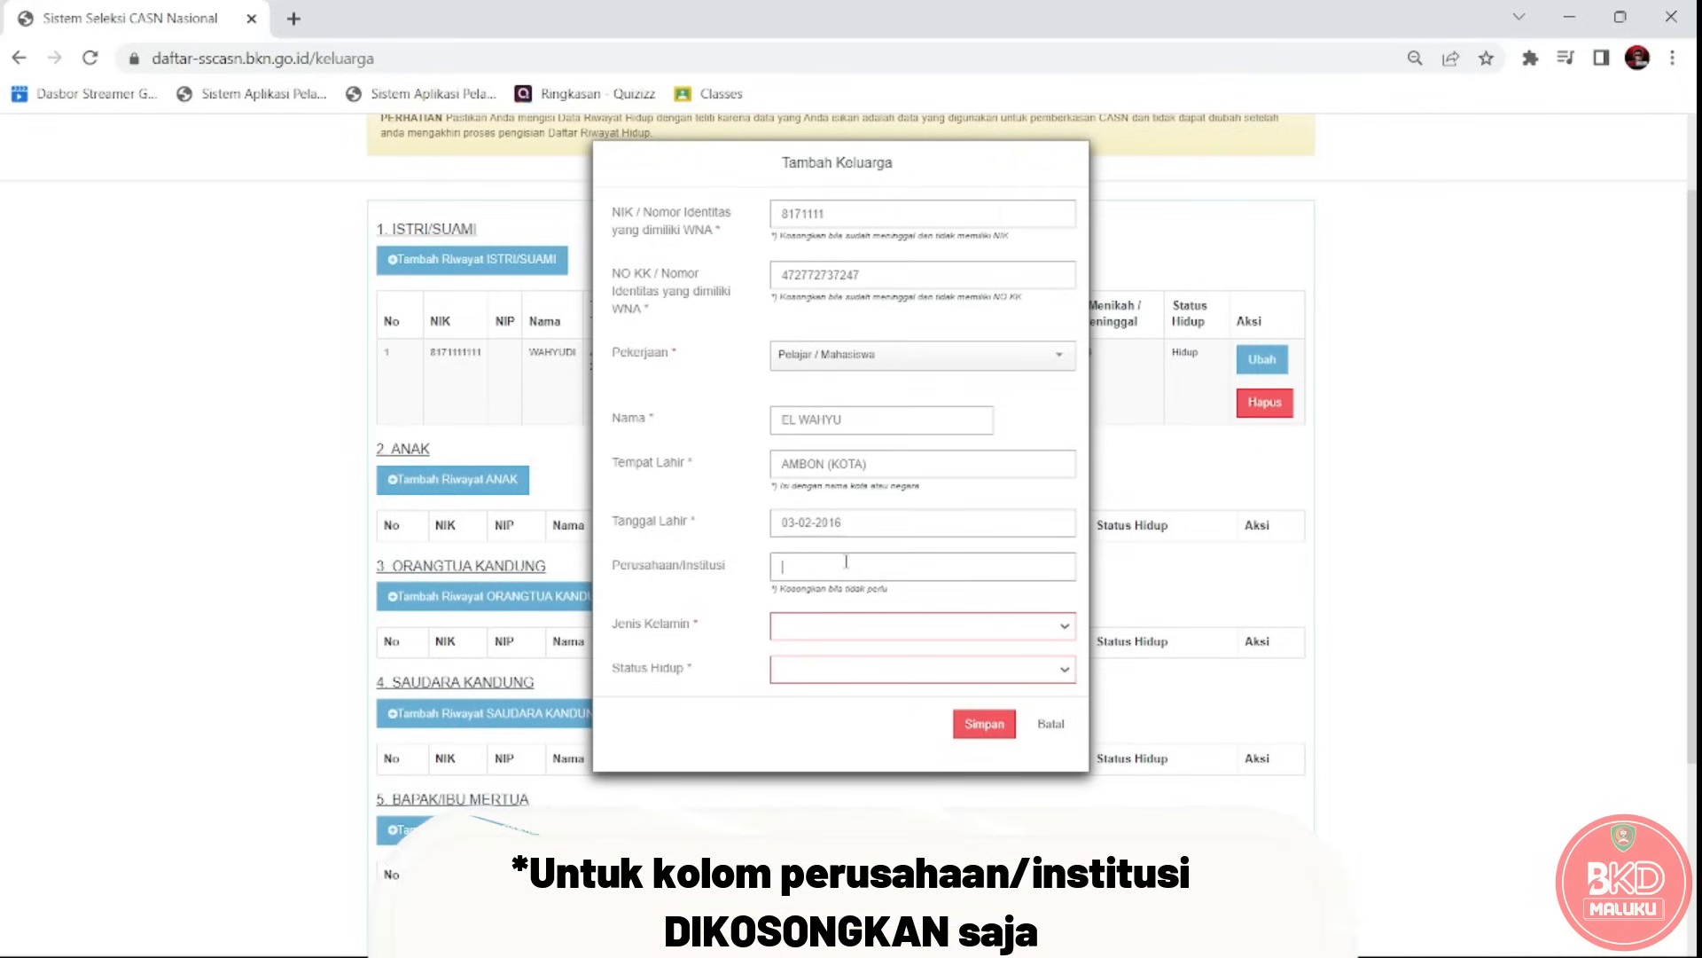
# Set gender Pria and living status Hidup, then save the child entry.
pyautogui.click(853, 625)
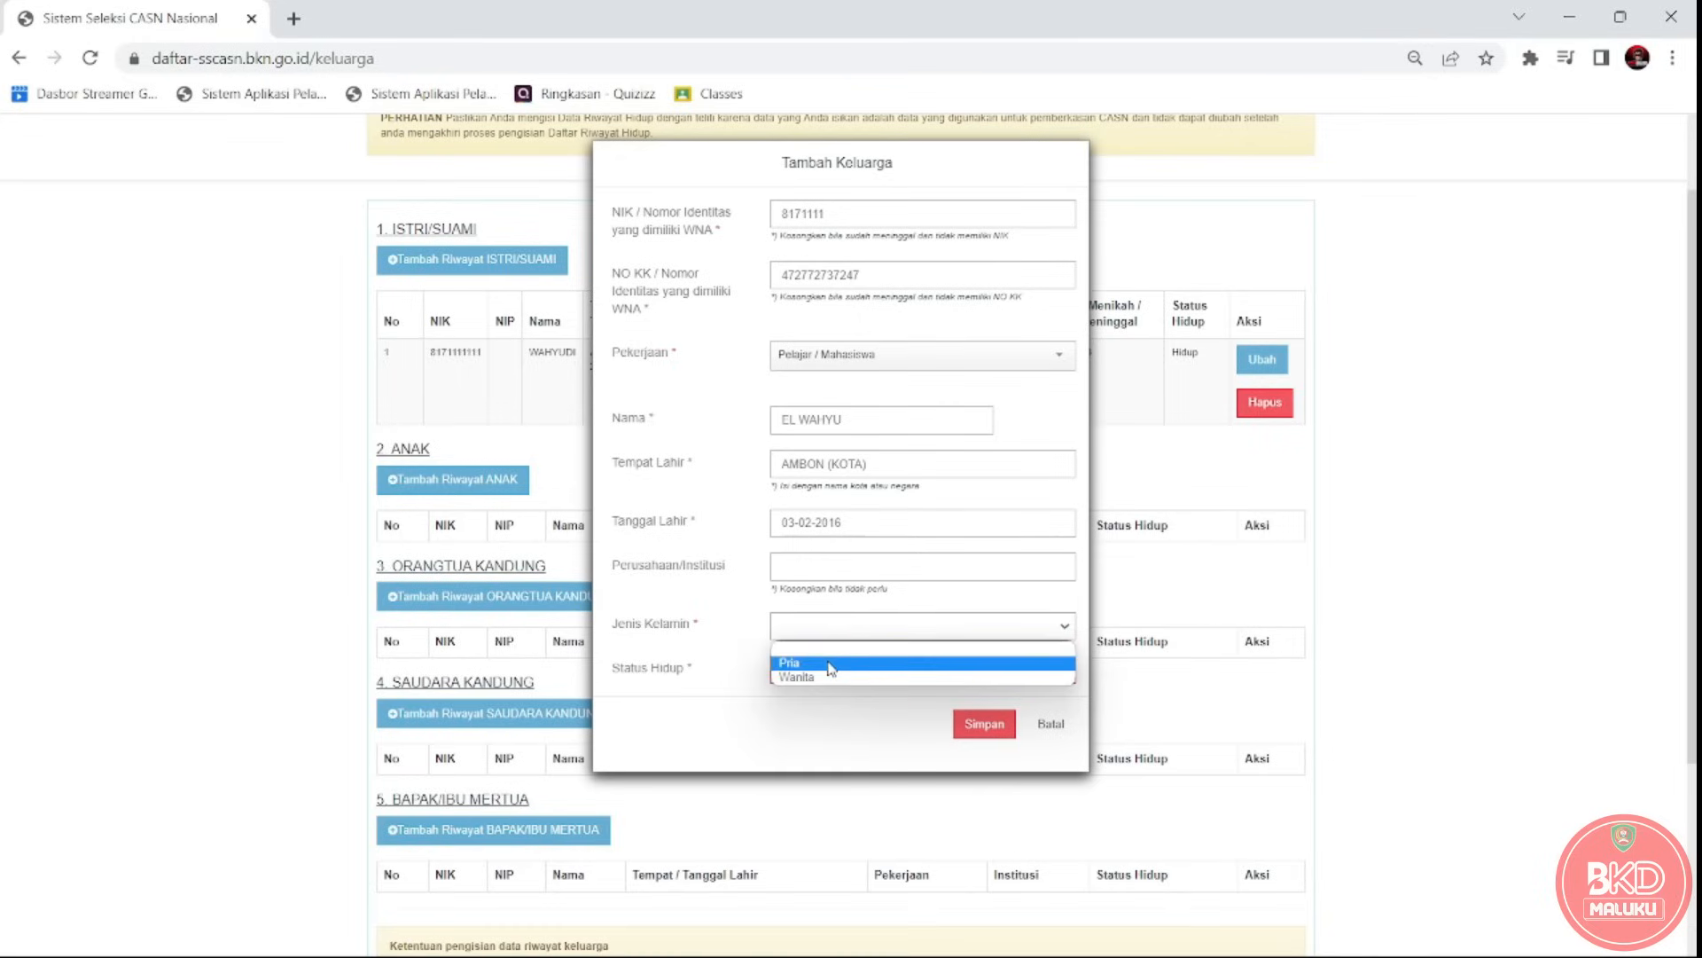
pyautogui.click(831, 664)
pyautogui.click(831, 668)
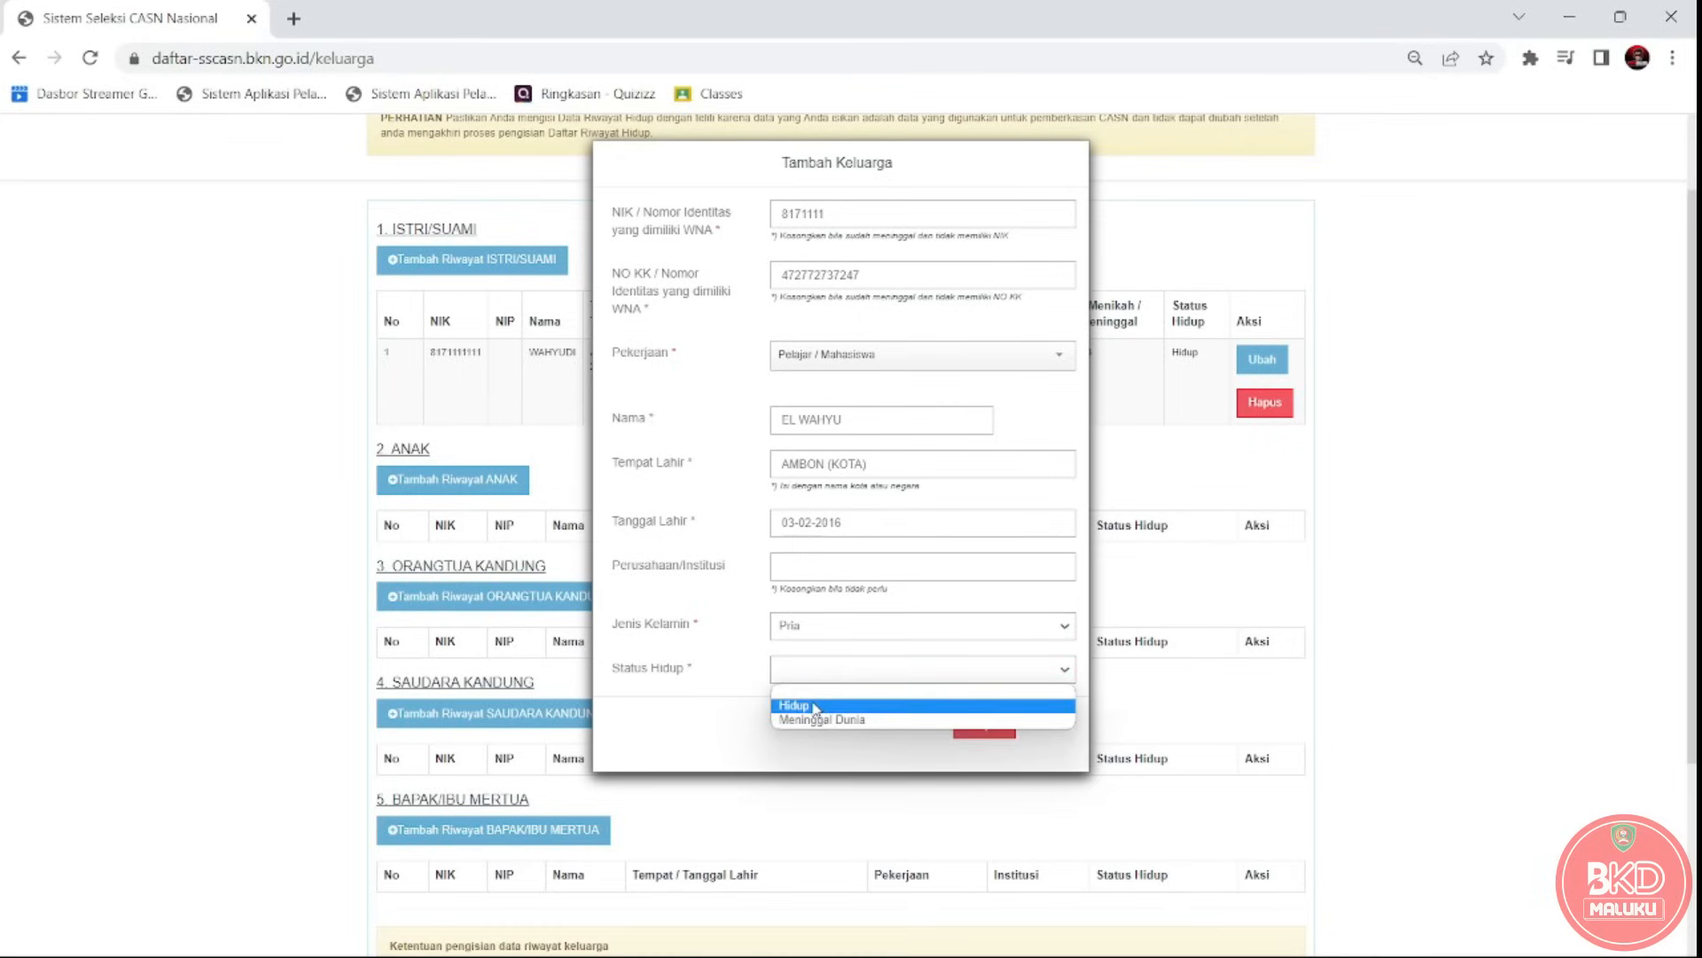
pyautogui.click(815, 707)
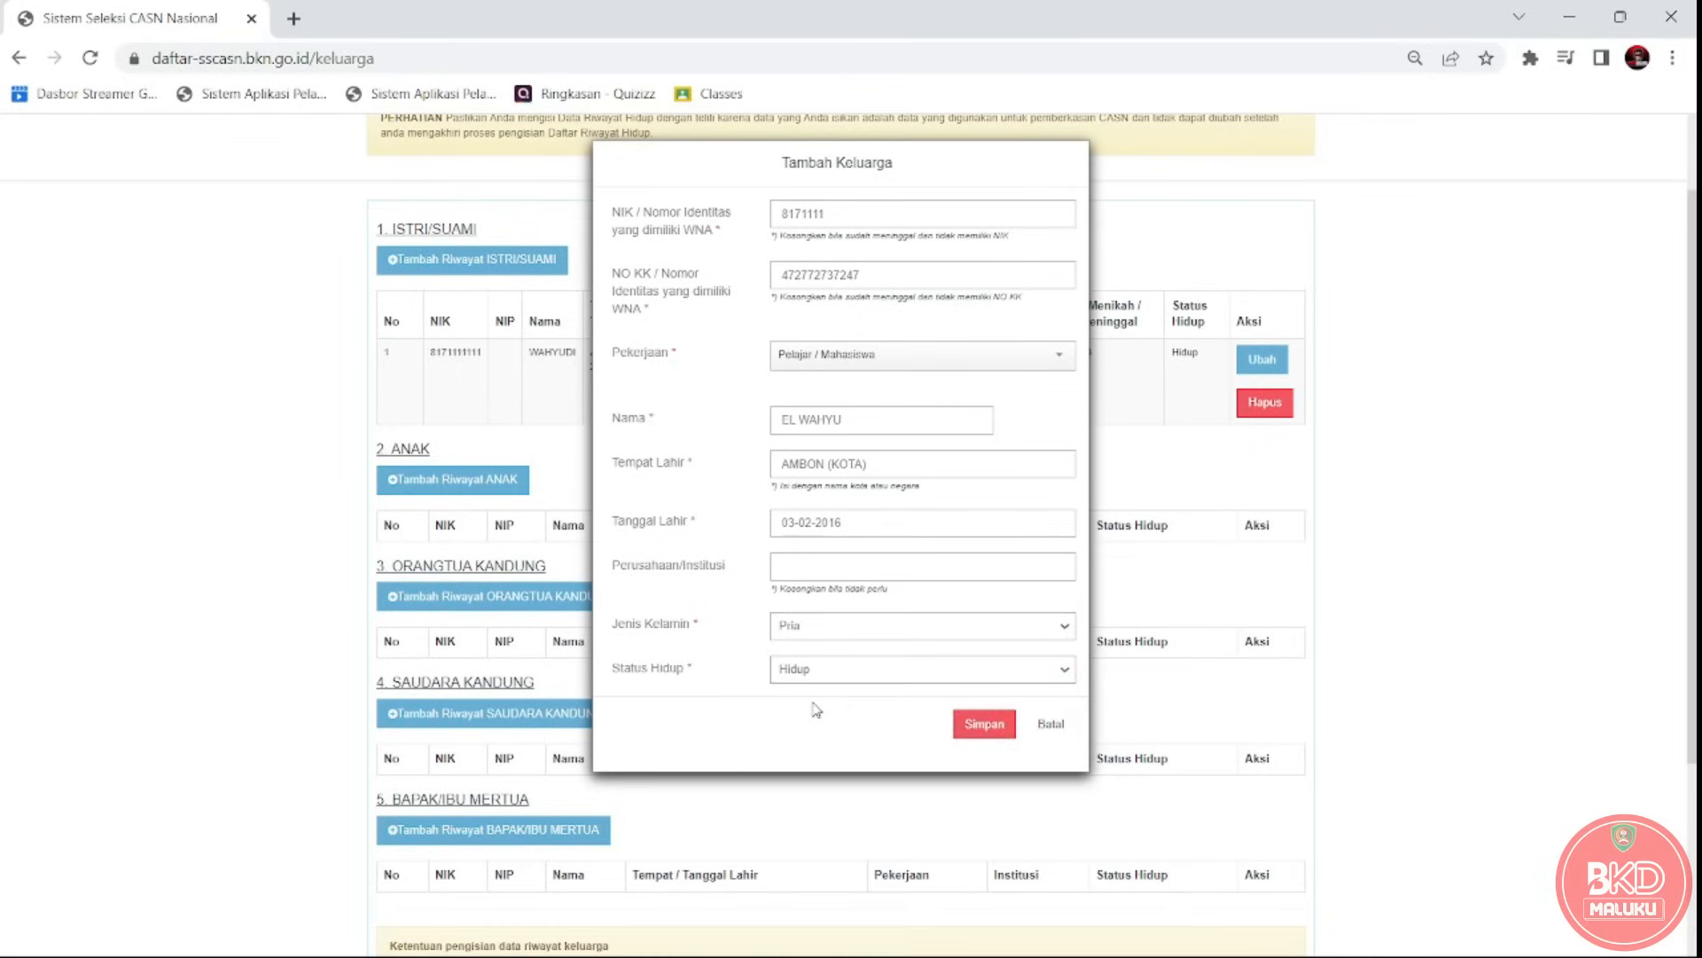
pyautogui.click(960, 736)
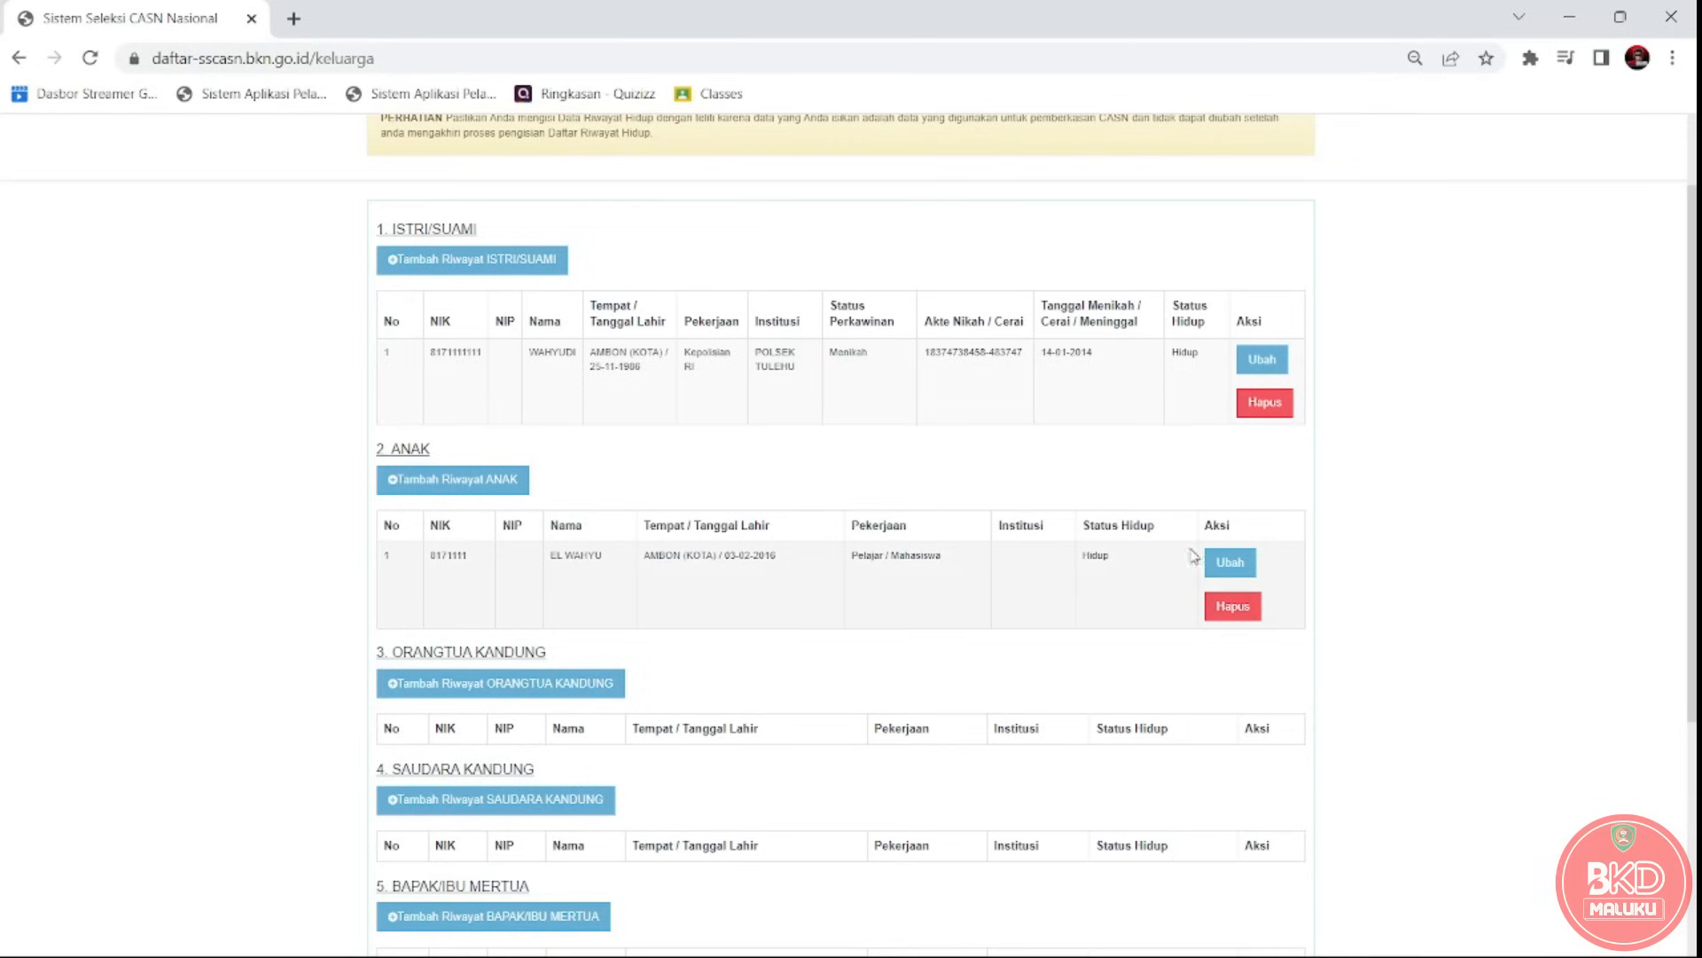
pyautogui.click(1225, 570)
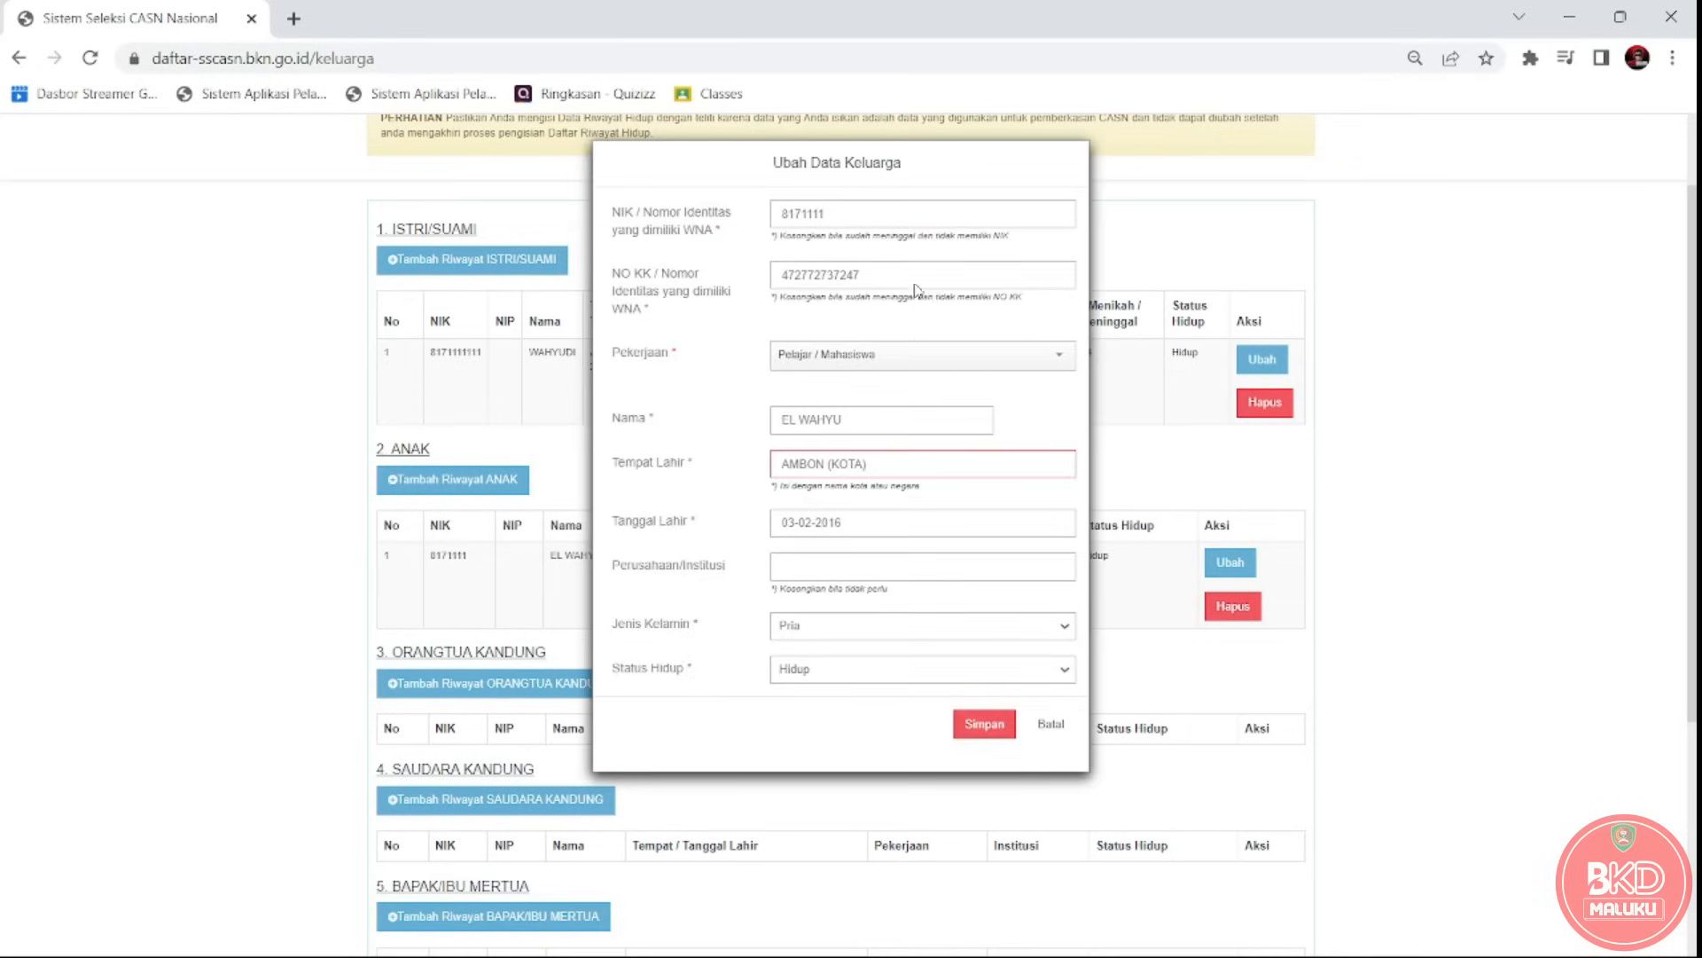
pyautogui.click(971, 727)
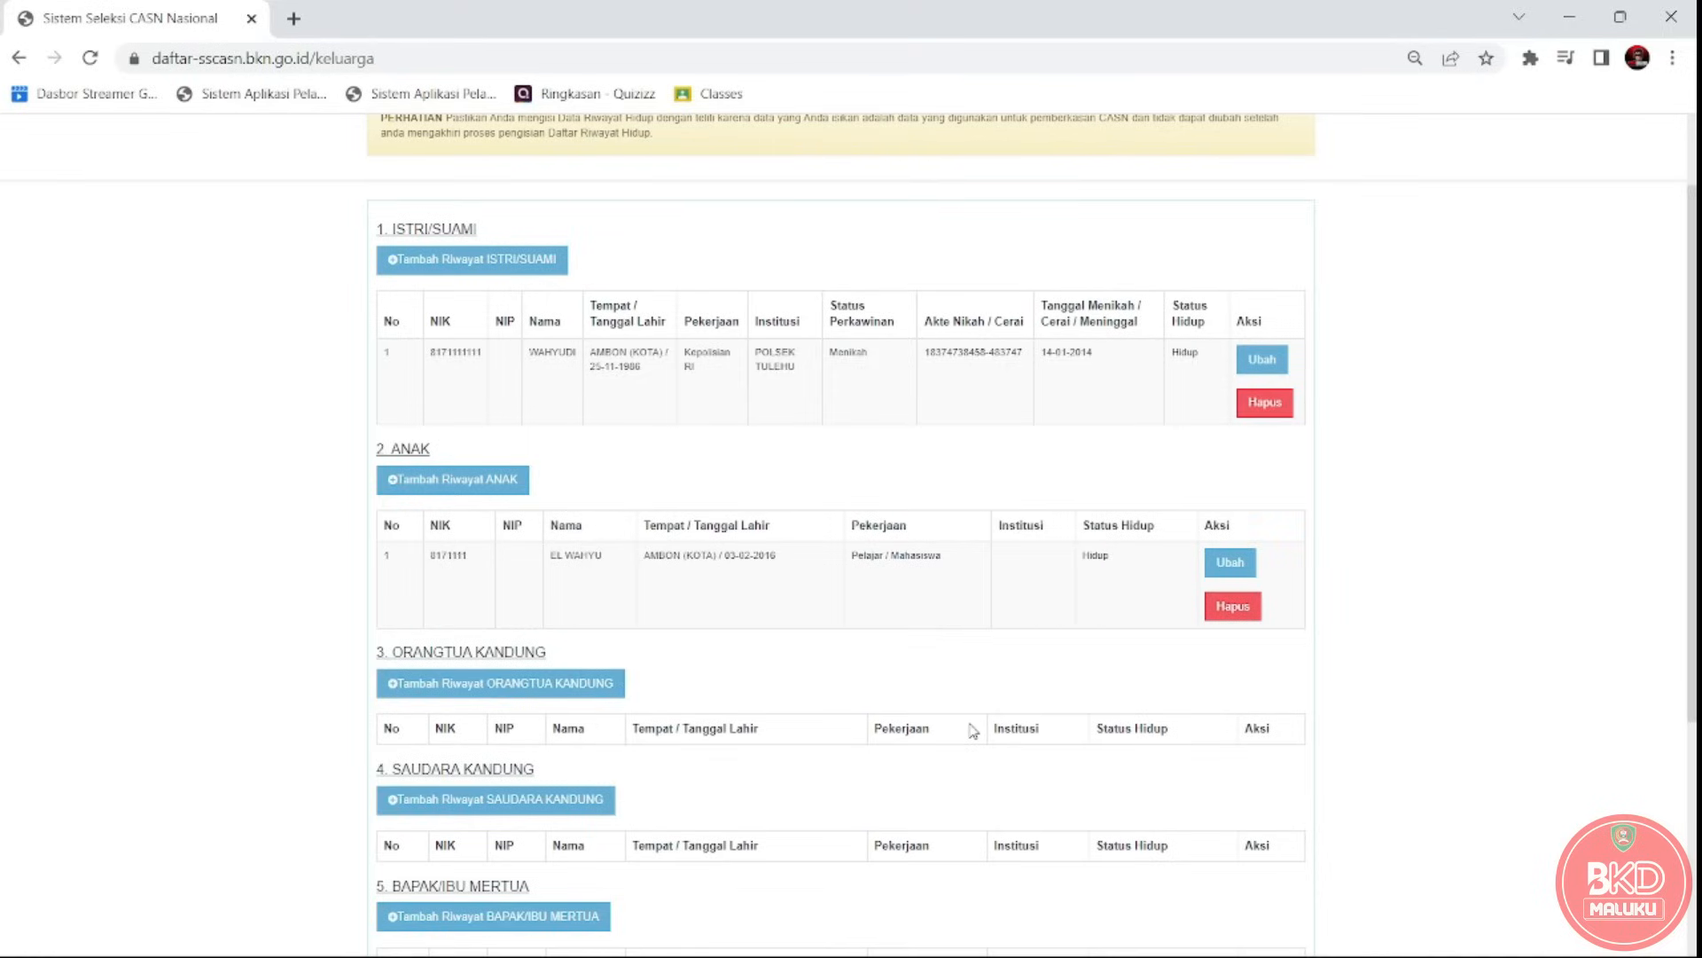
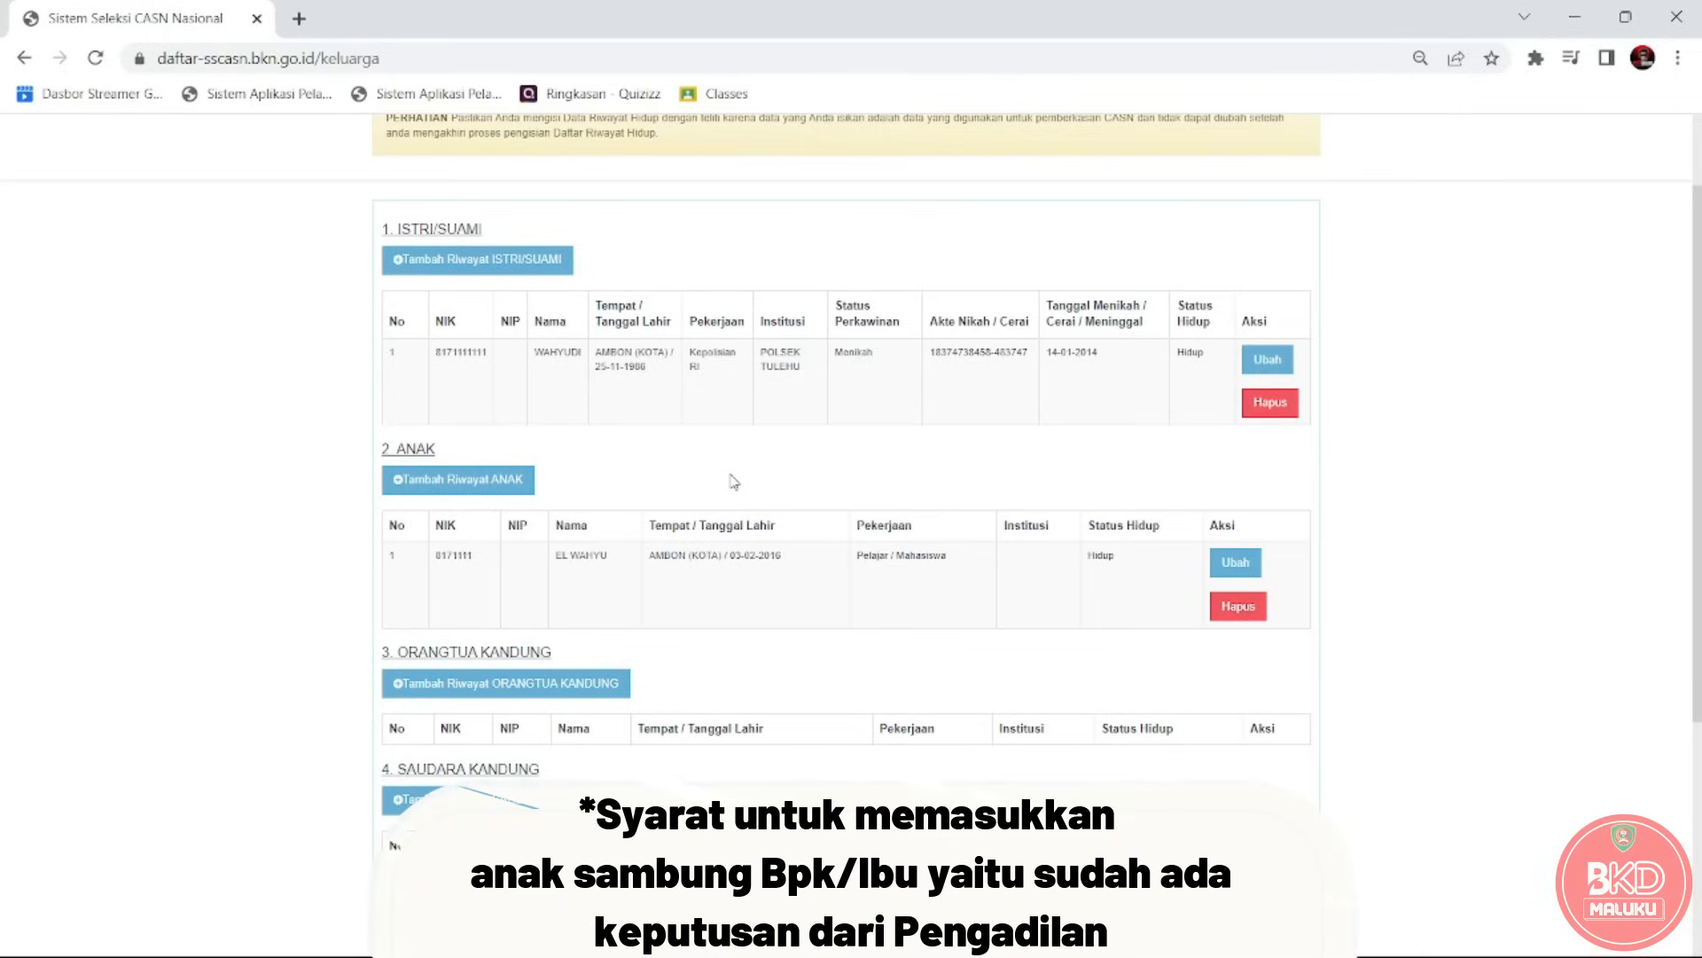
# Open the add-child form twice and close it each time without saving.
pyautogui.click(459, 488)
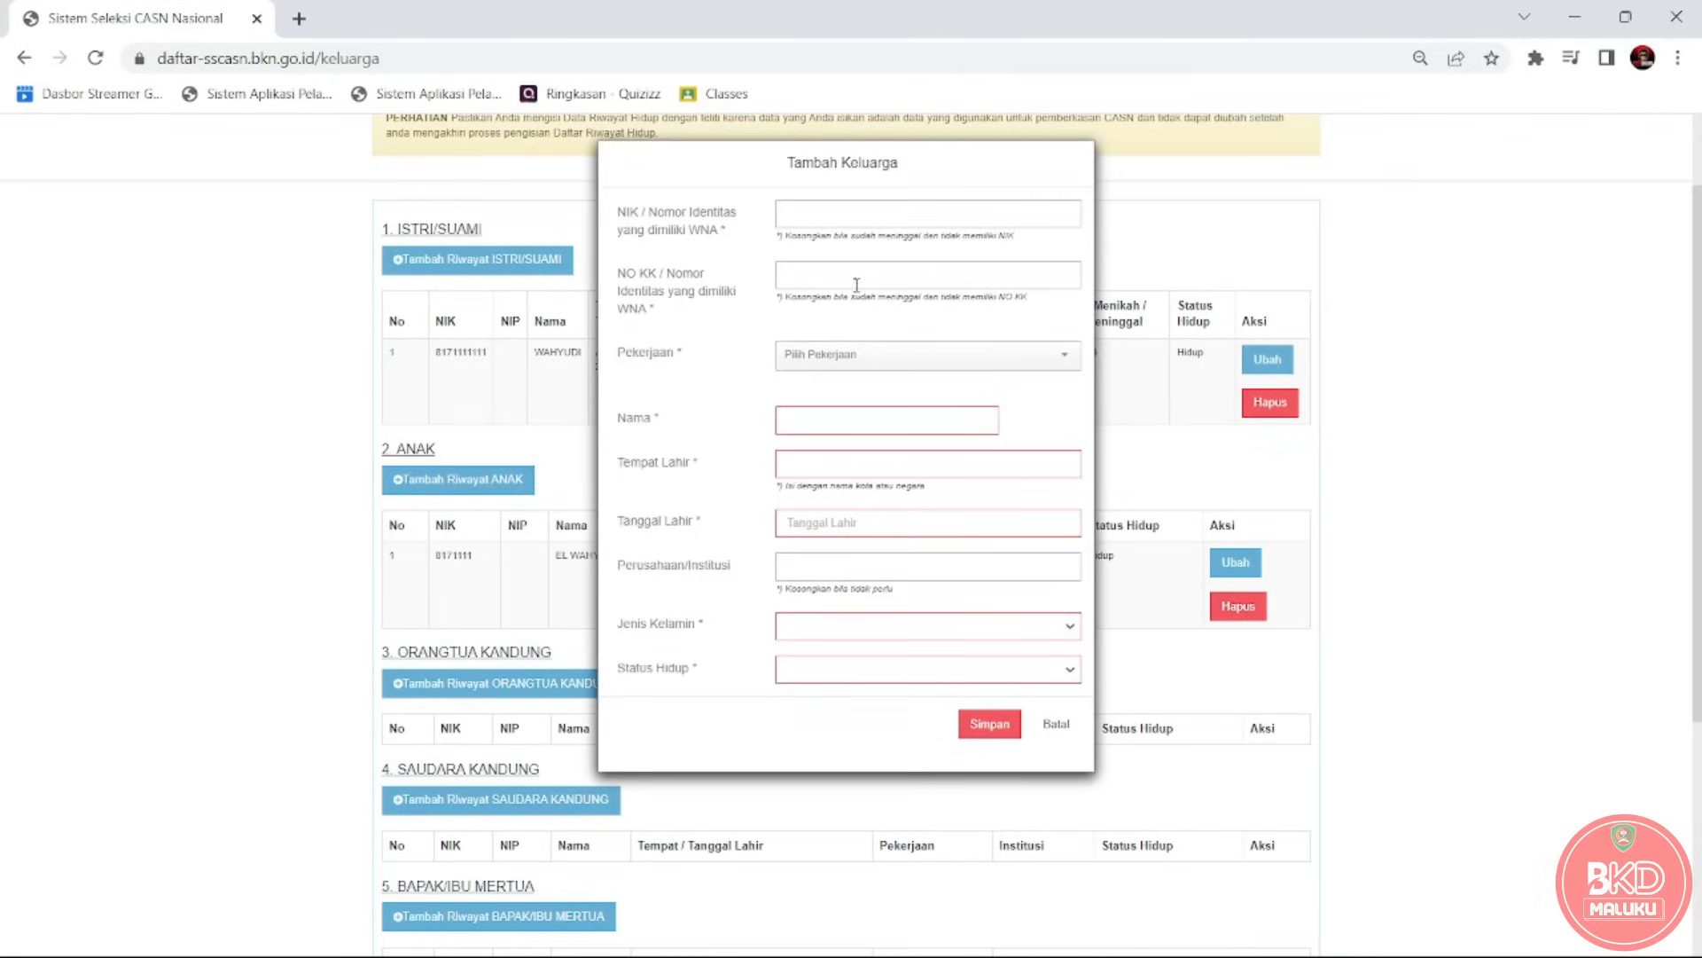
pyautogui.click(1044, 726)
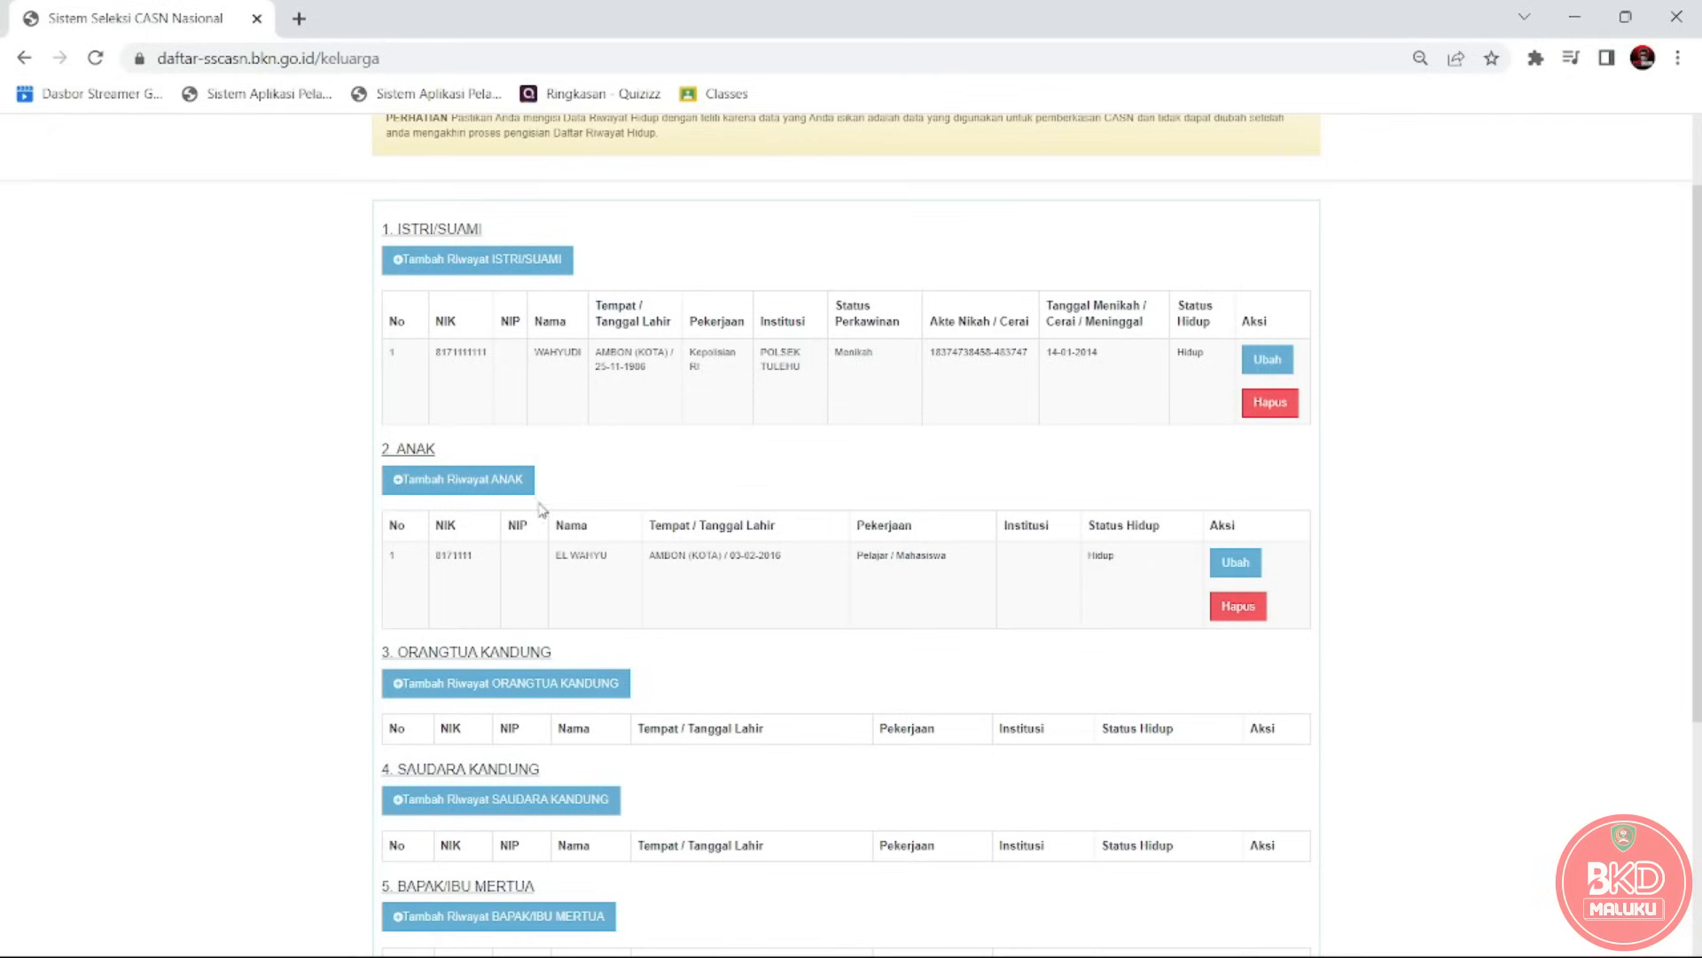
pyautogui.click(514, 490)
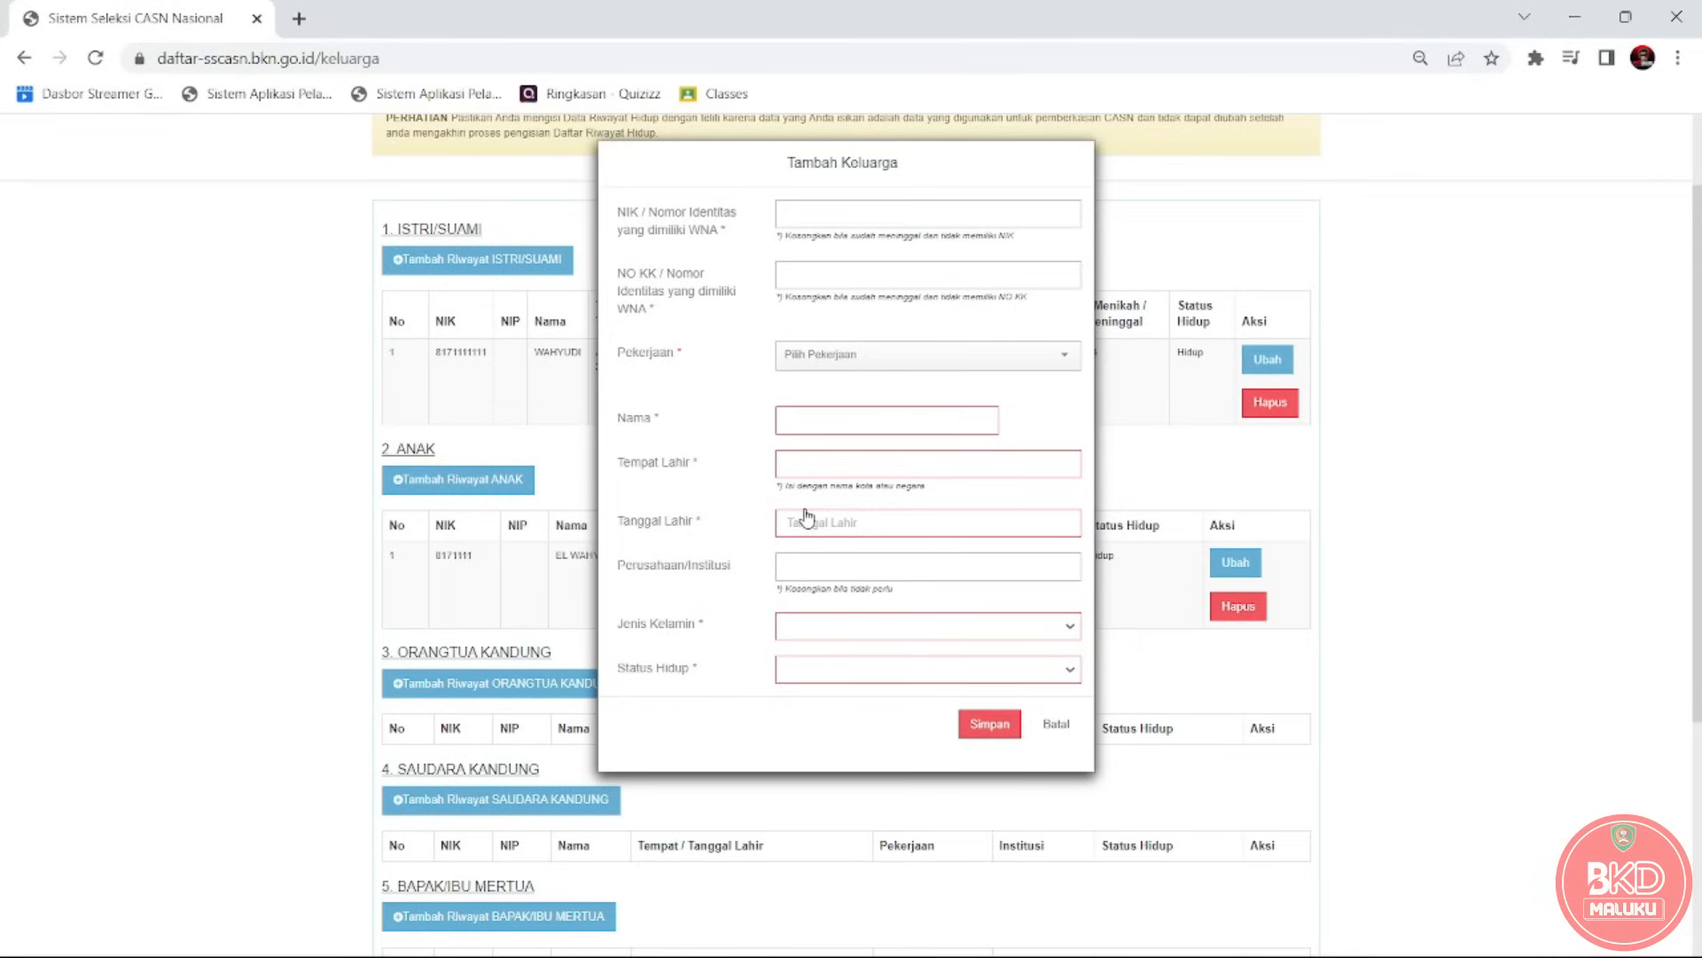
pyautogui.click(1050, 725)
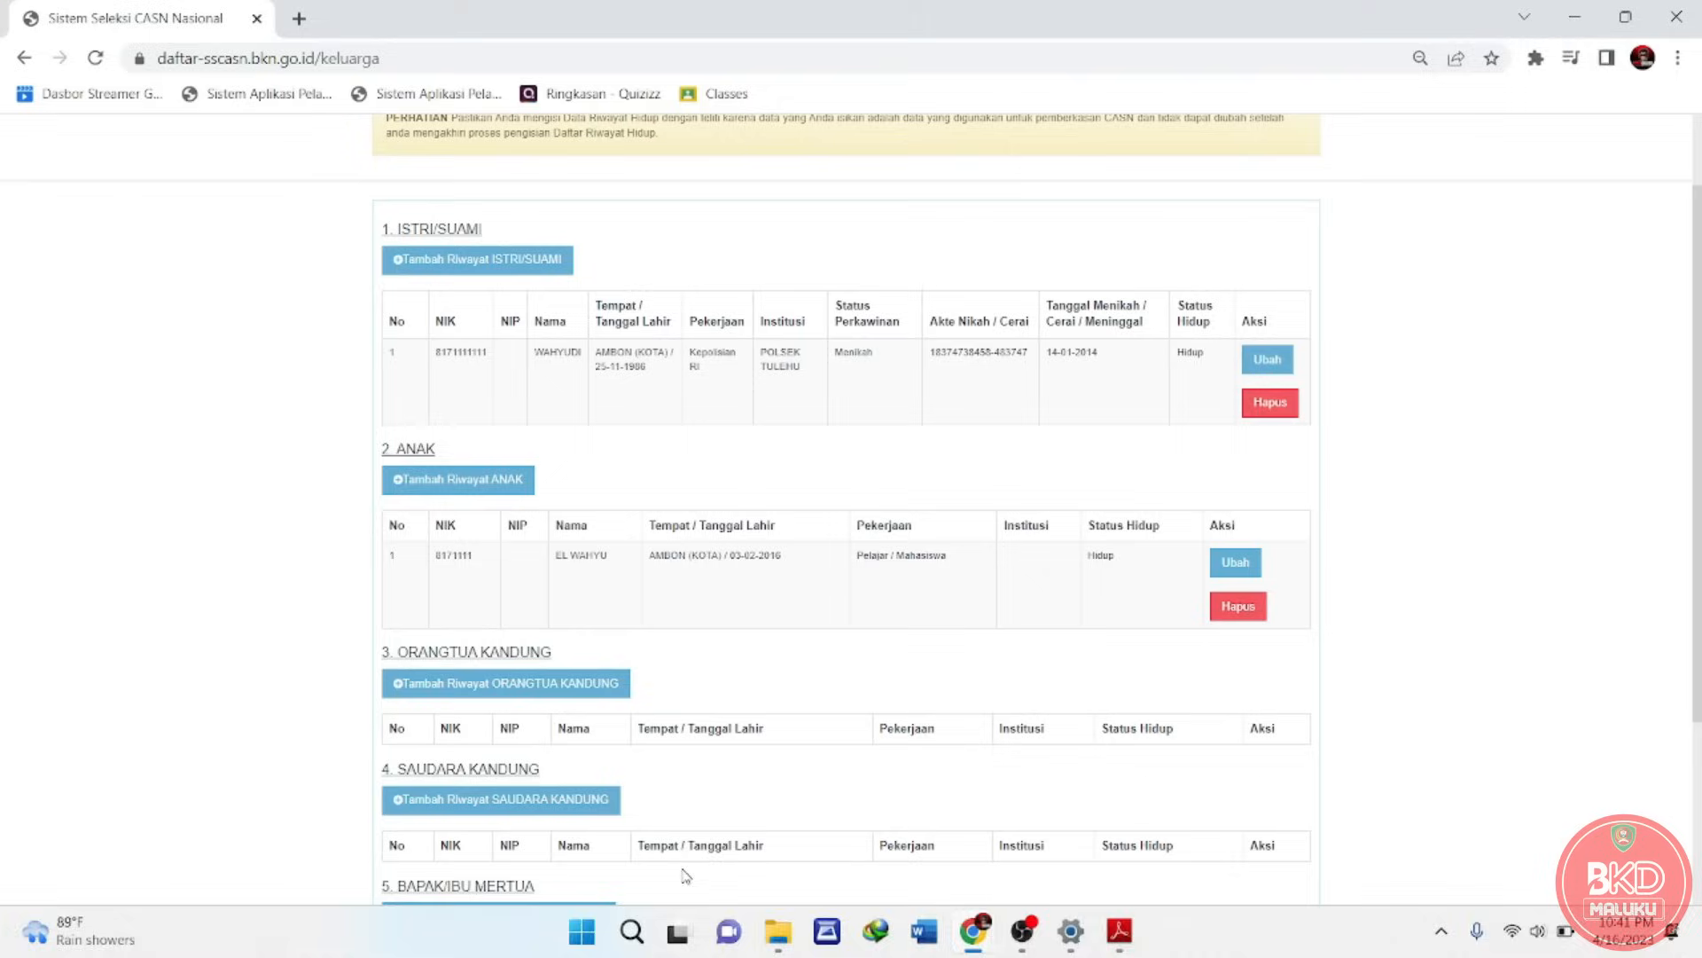
# Start a birth-parent entry with the father's NIK, family card number and occupation Pensiunan.
pyautogui.click(451, 692)
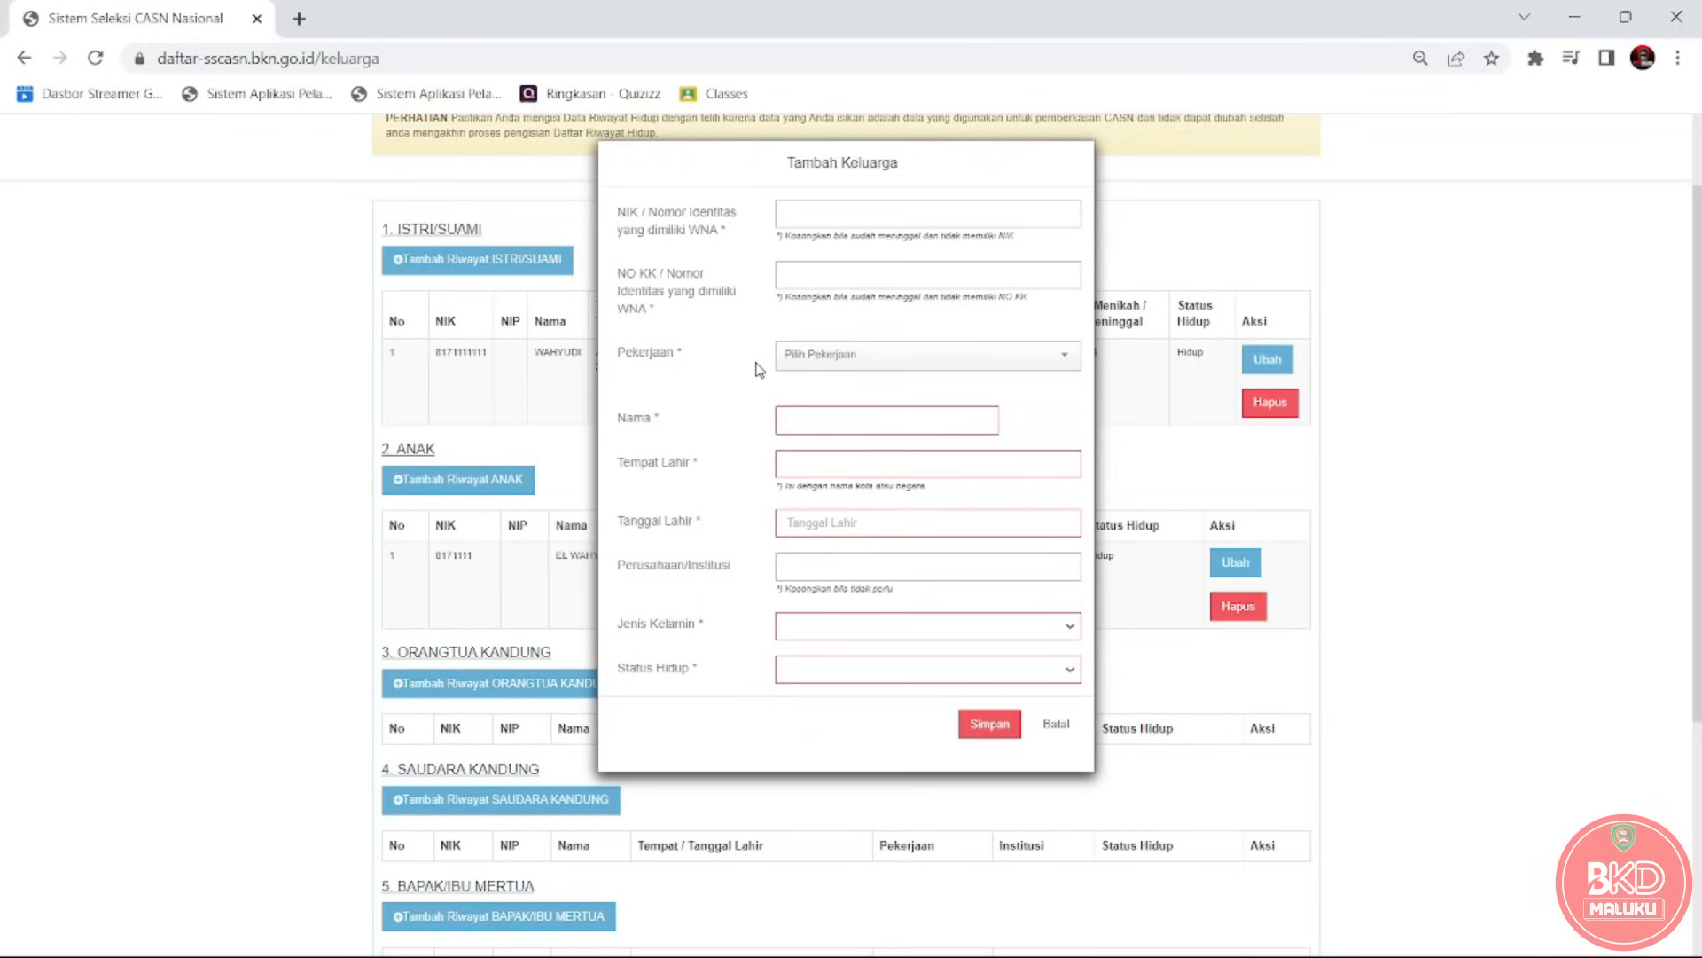
pyautogui.click(795, 223)
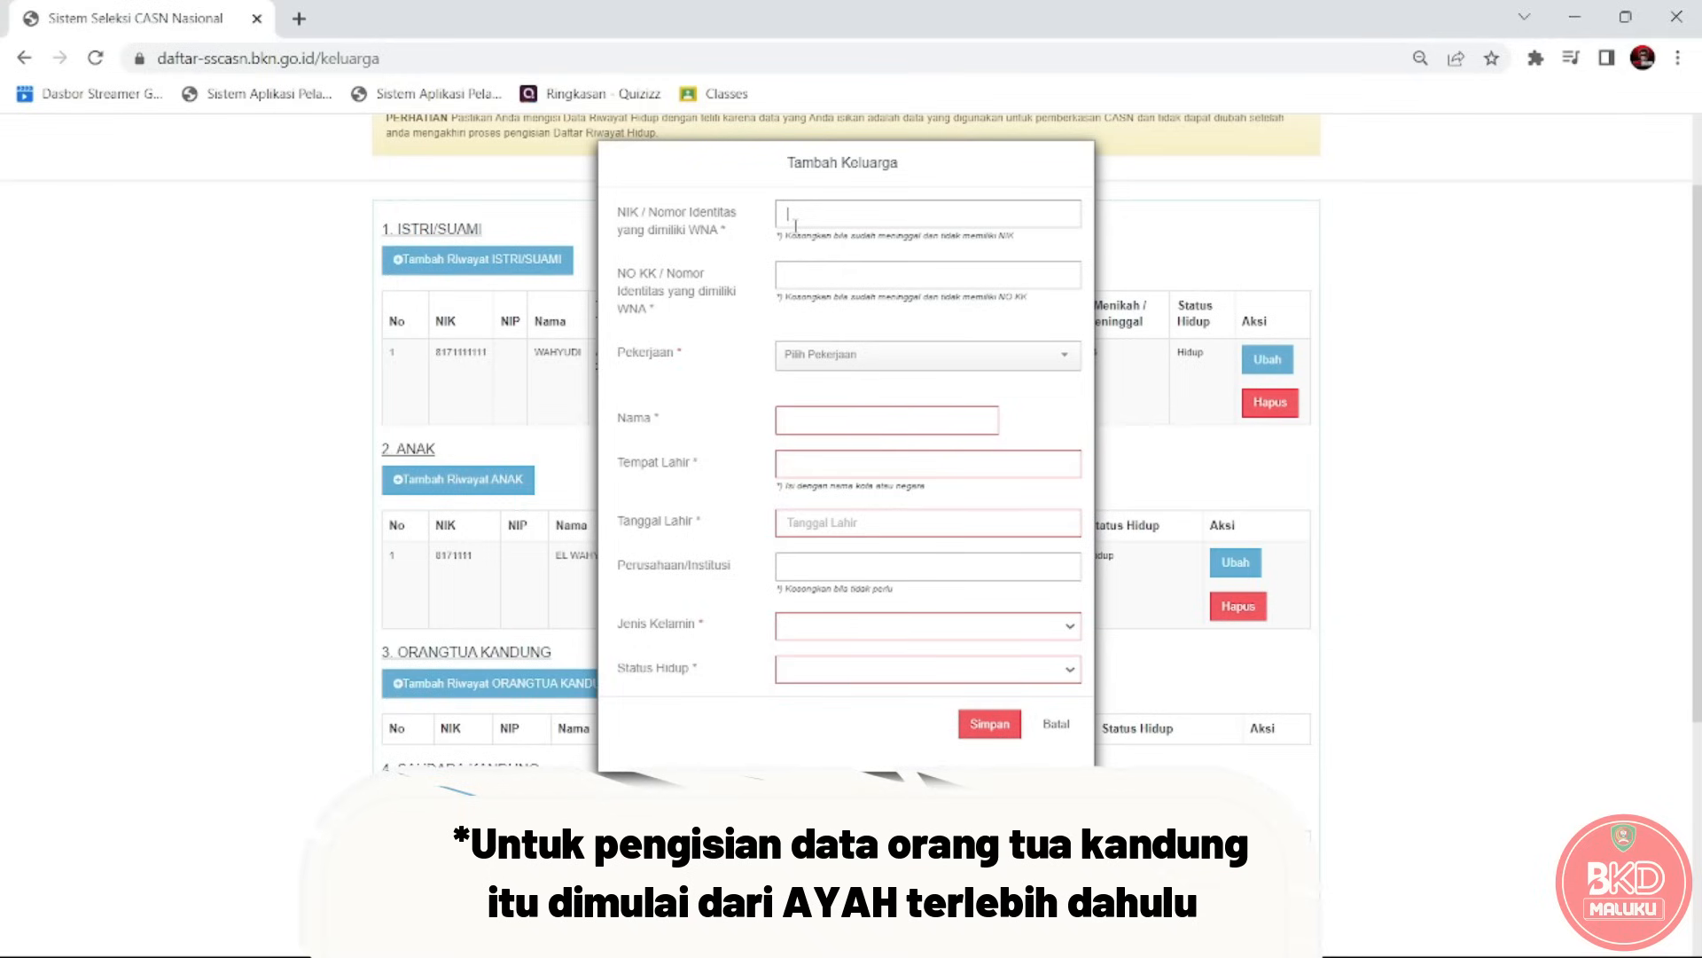
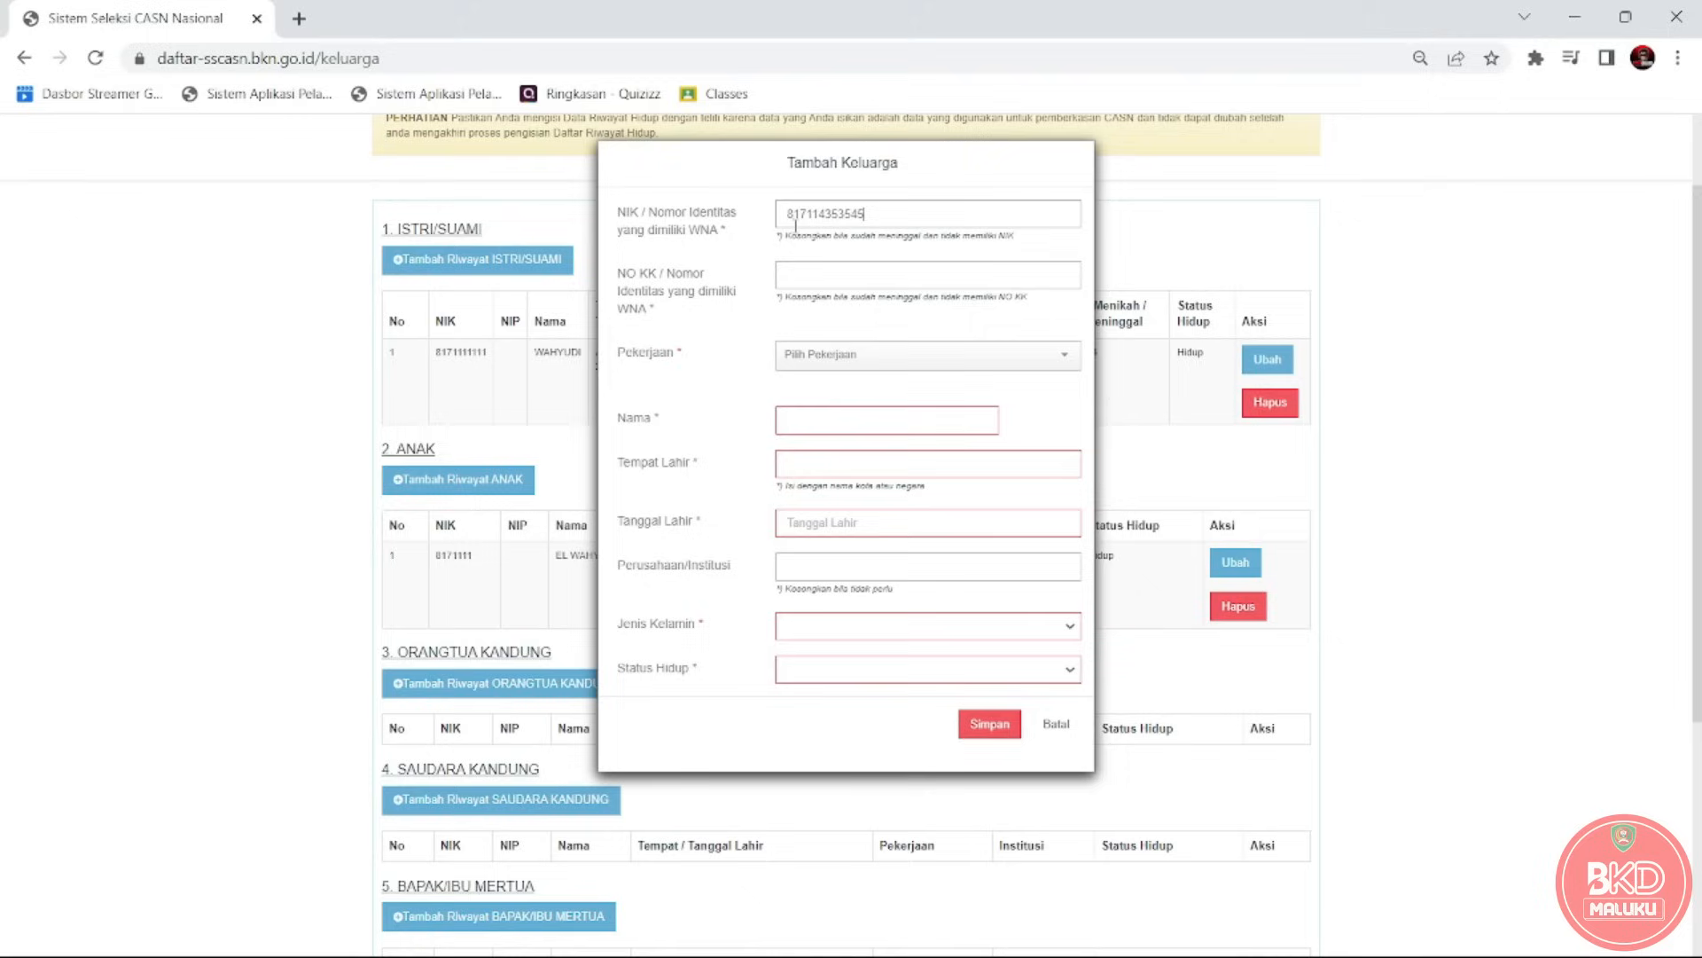
pyautogui.press('Tab')
pyautogui.click(865, 360)
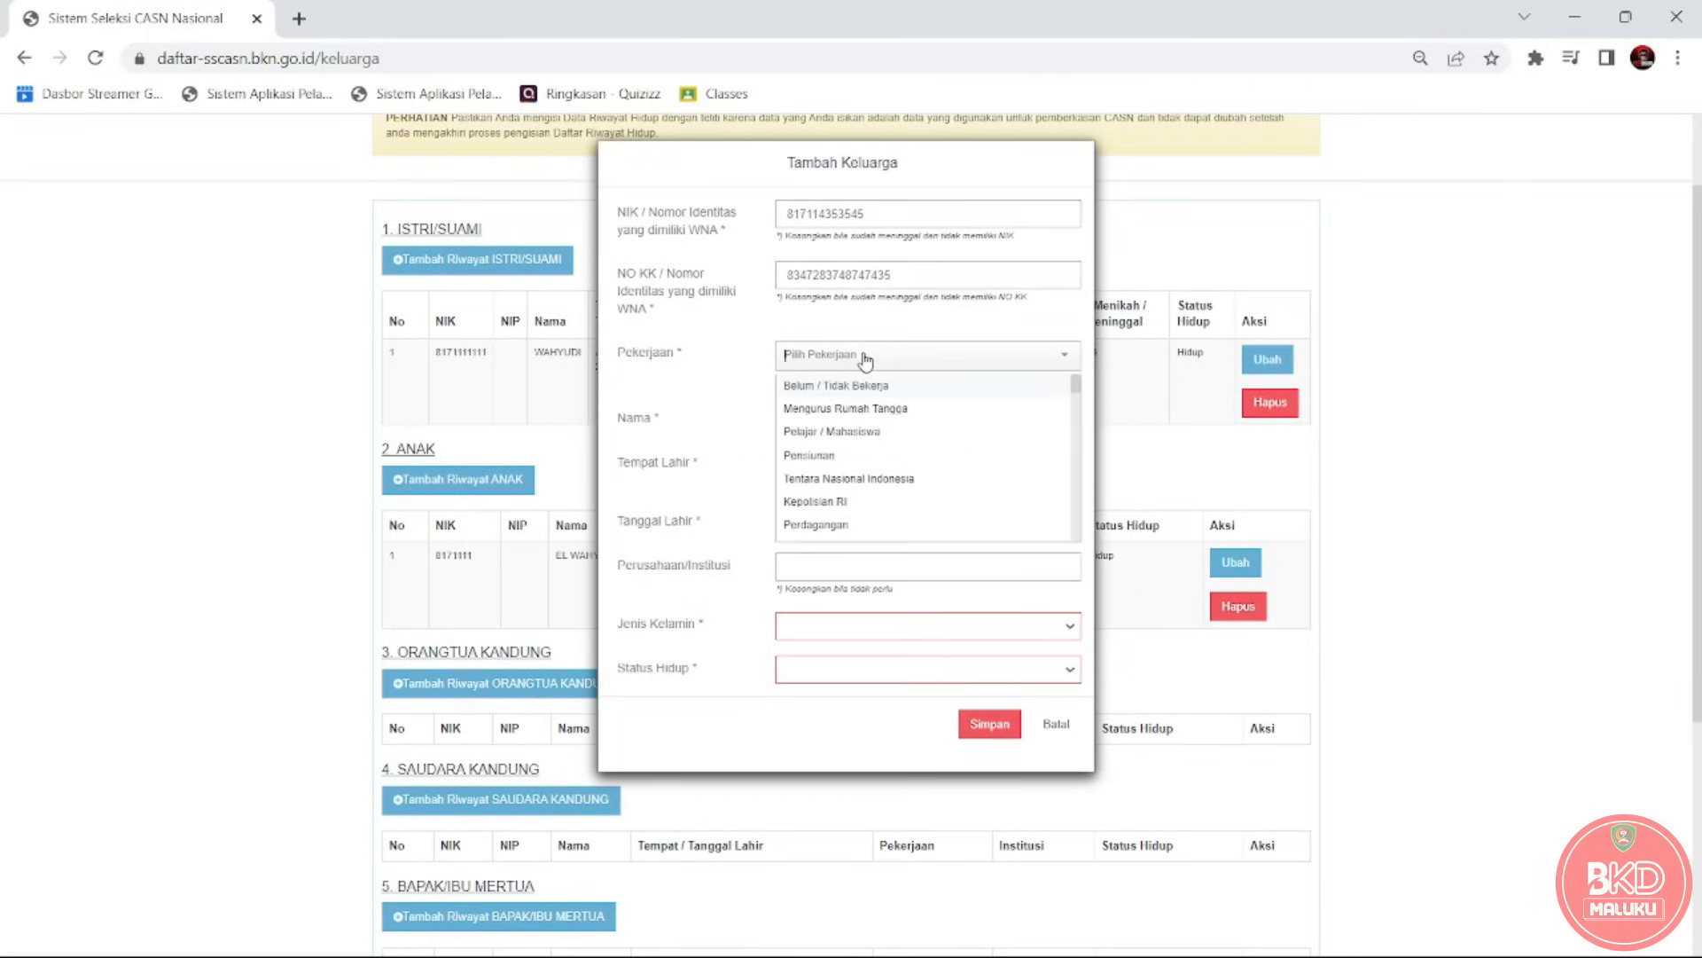
pyautogui.click(824, 454)
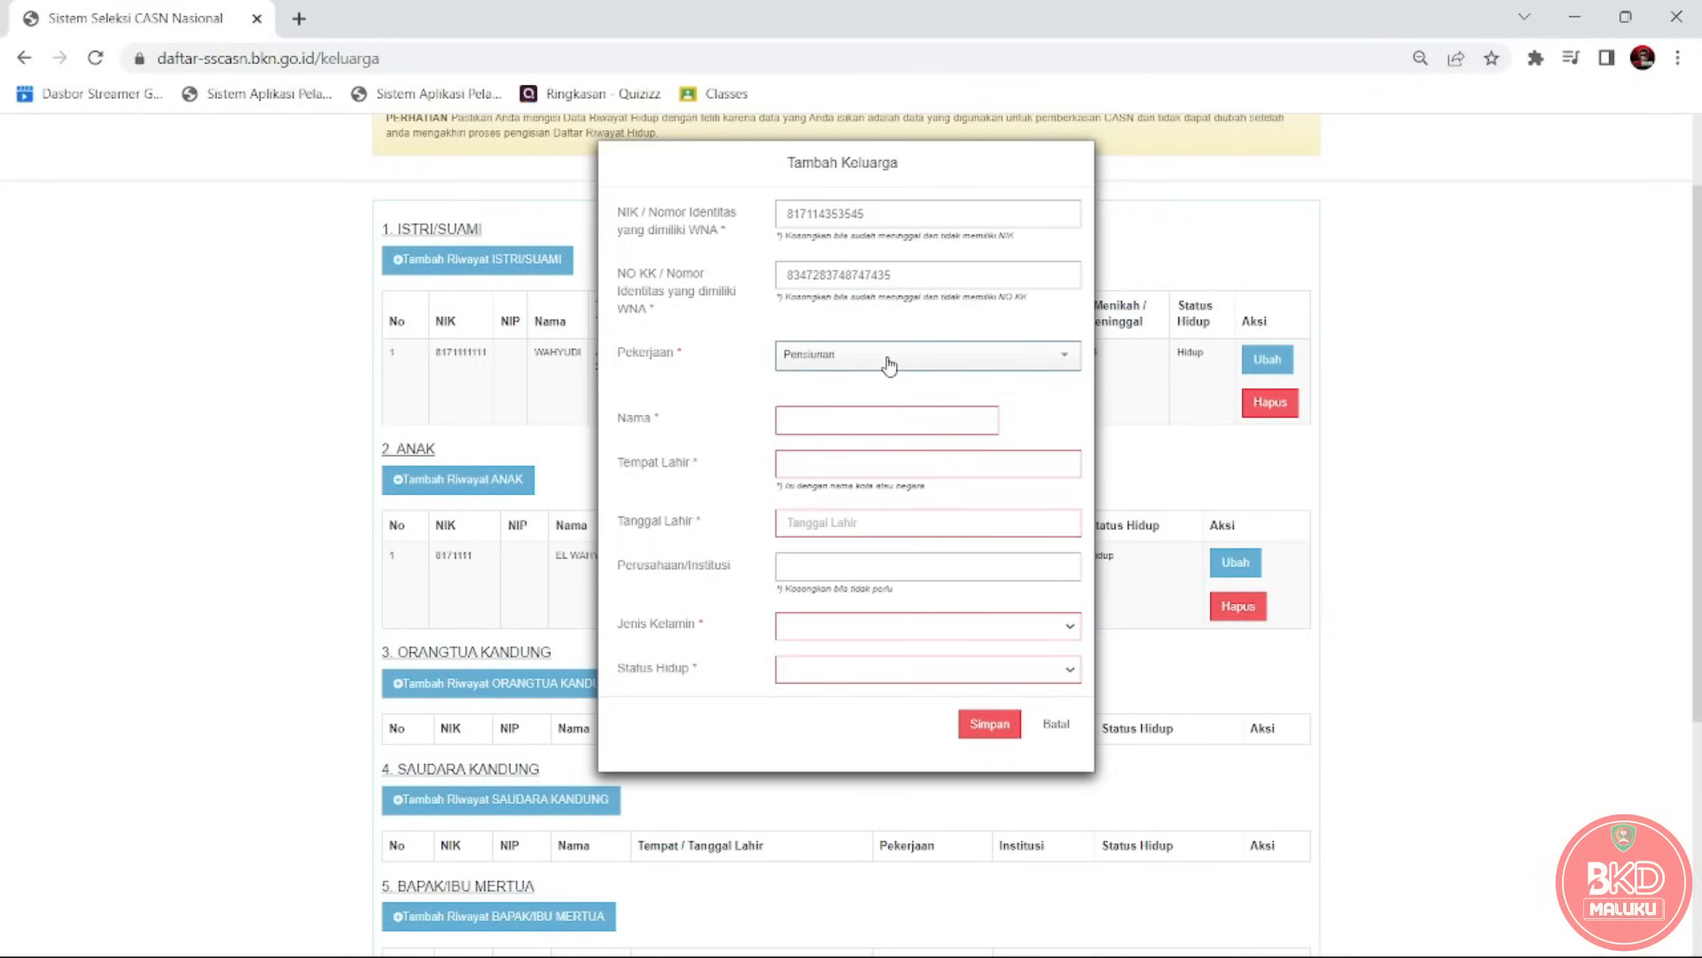
# Enter the father's name and birthplace MAKASSAR (KOTA).
pyautogui.click(862, 433)
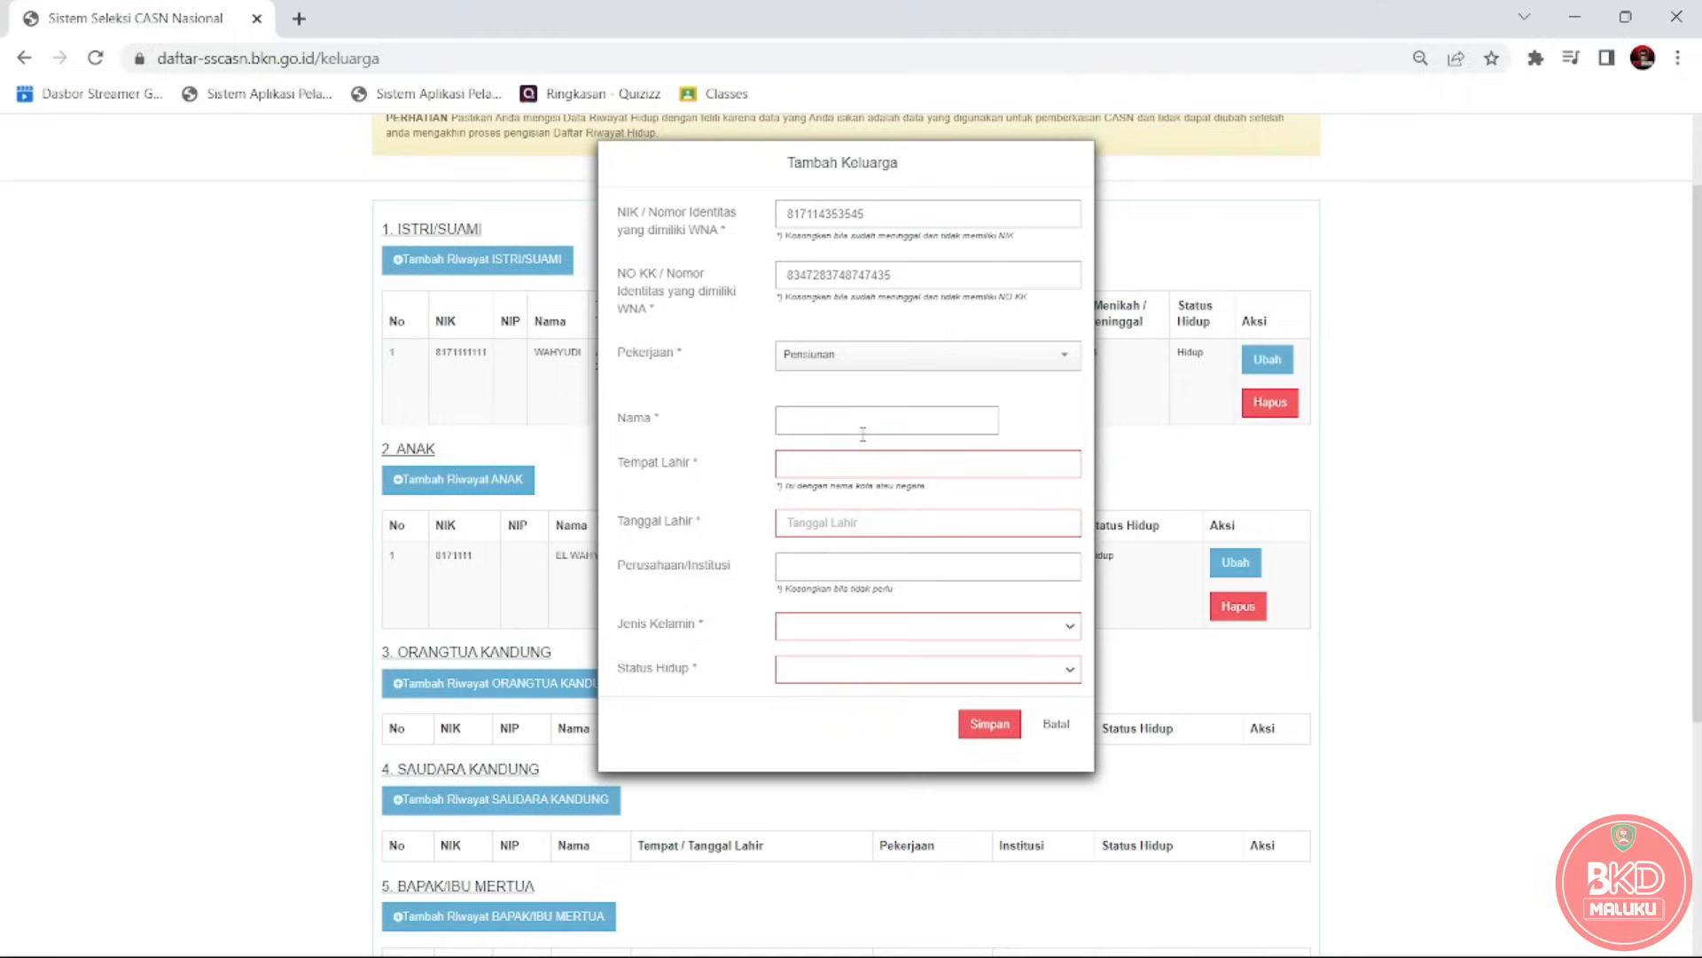
pyautogui.click(849, 472)
pyautogui.write('MAK')
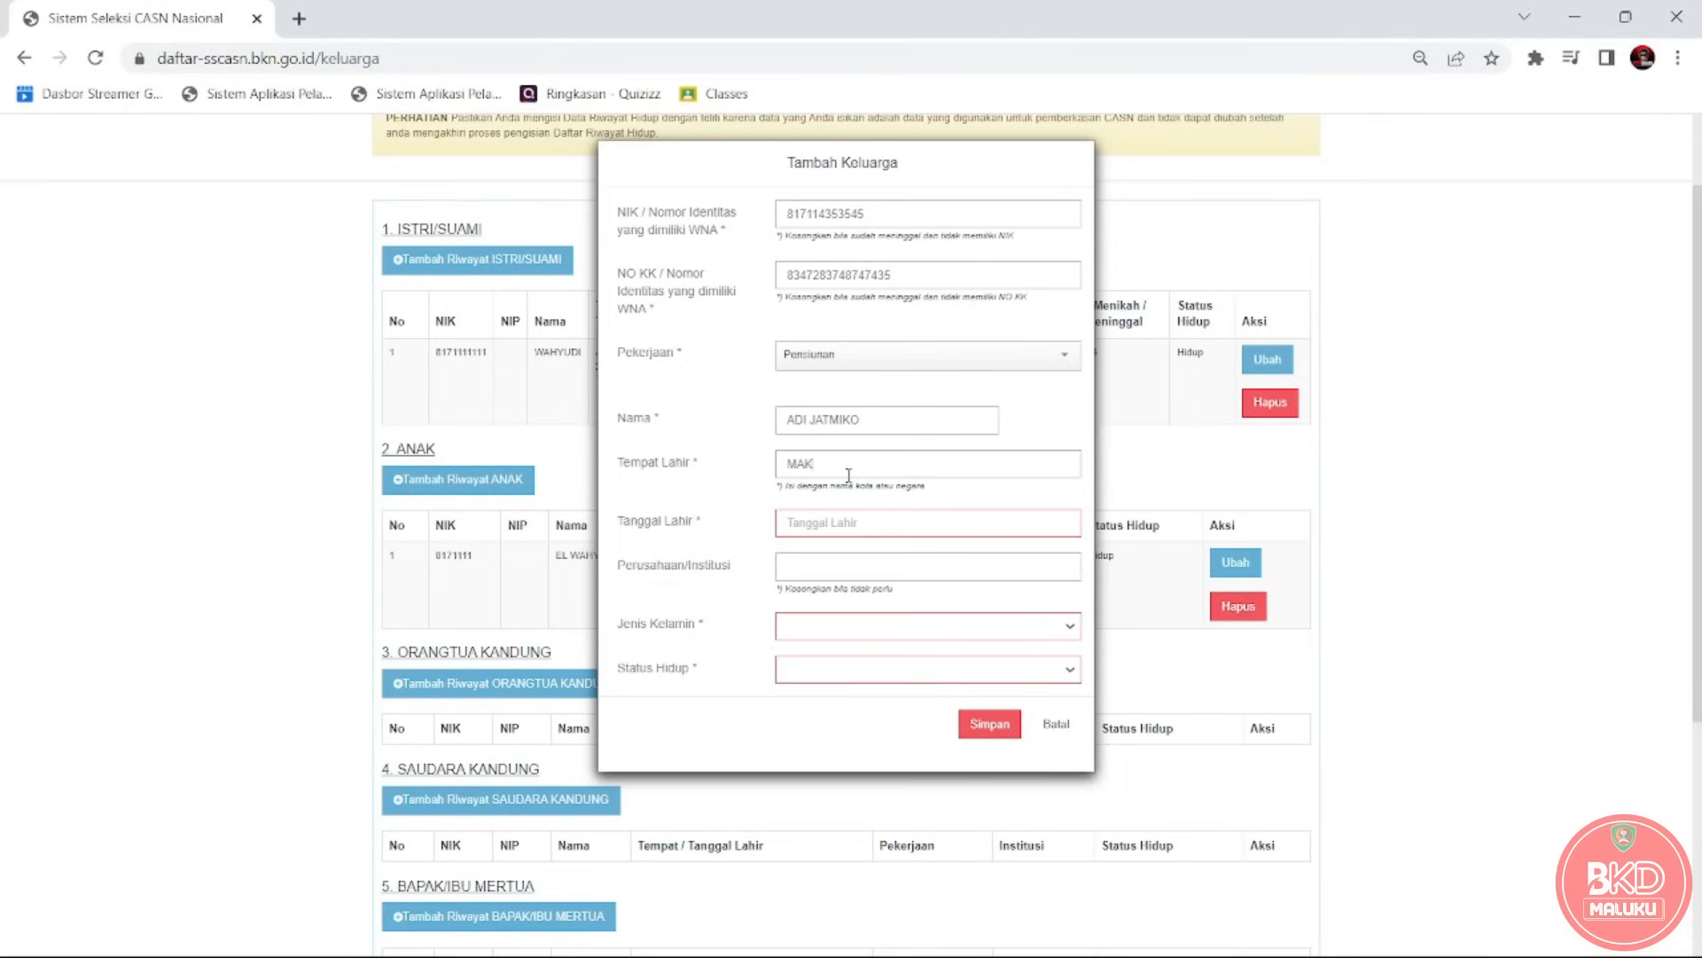
pyautogui.write('ASS')
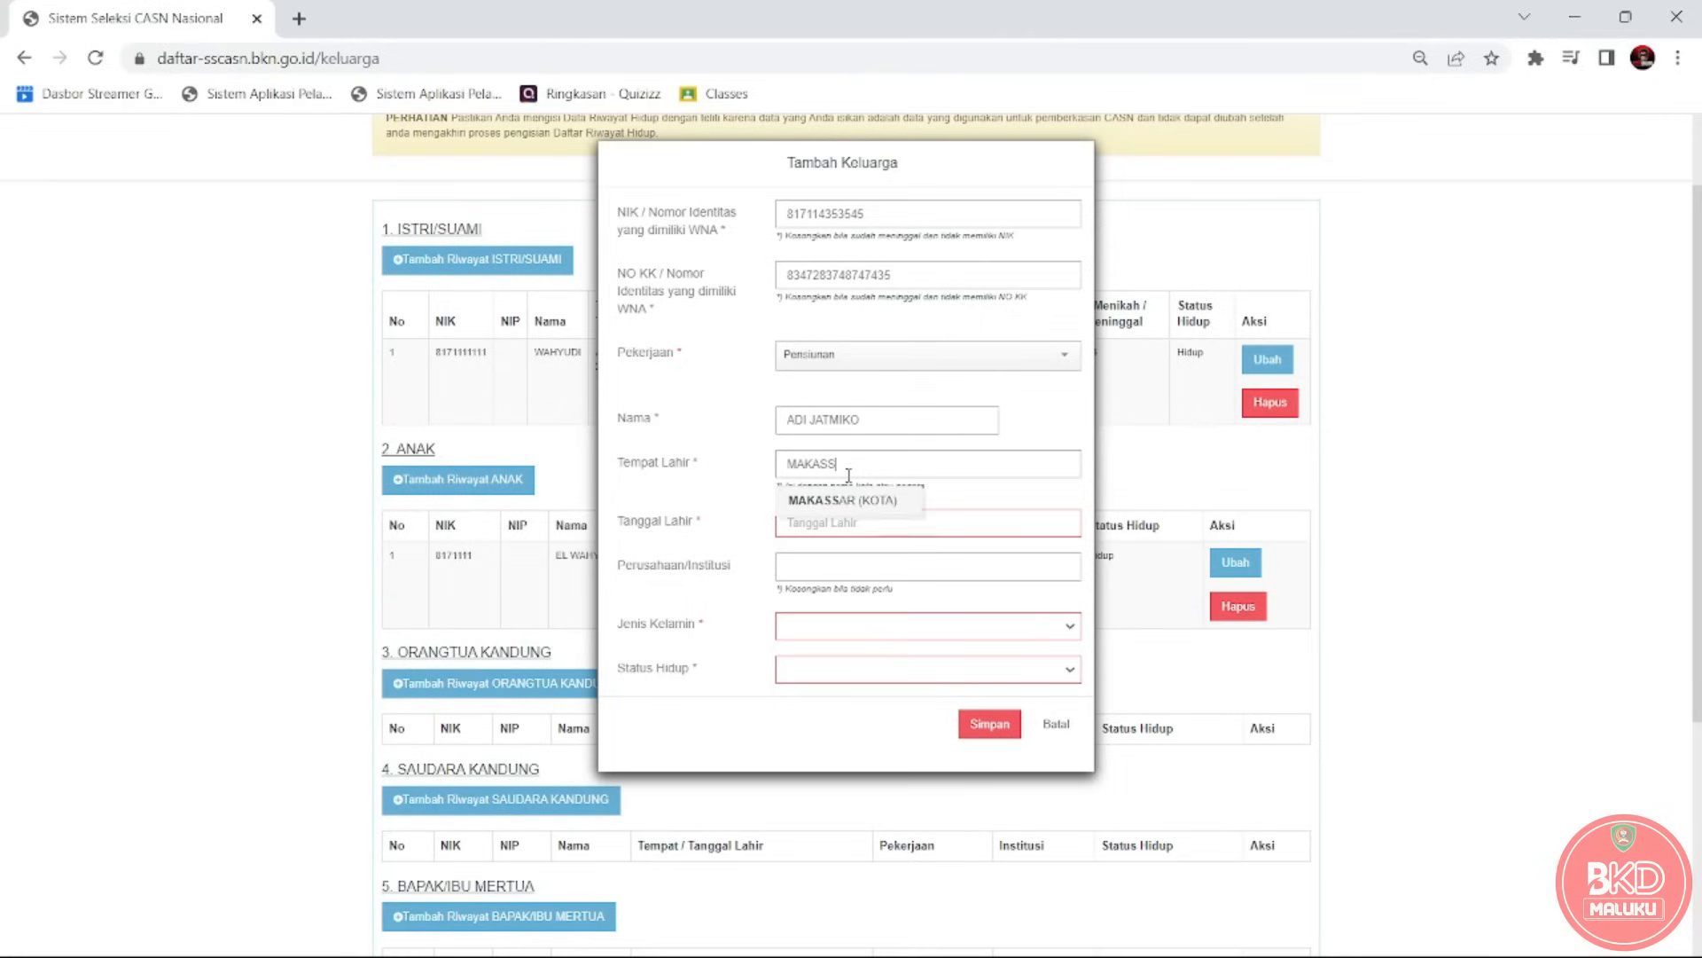
pyautogui.click(847, 500)
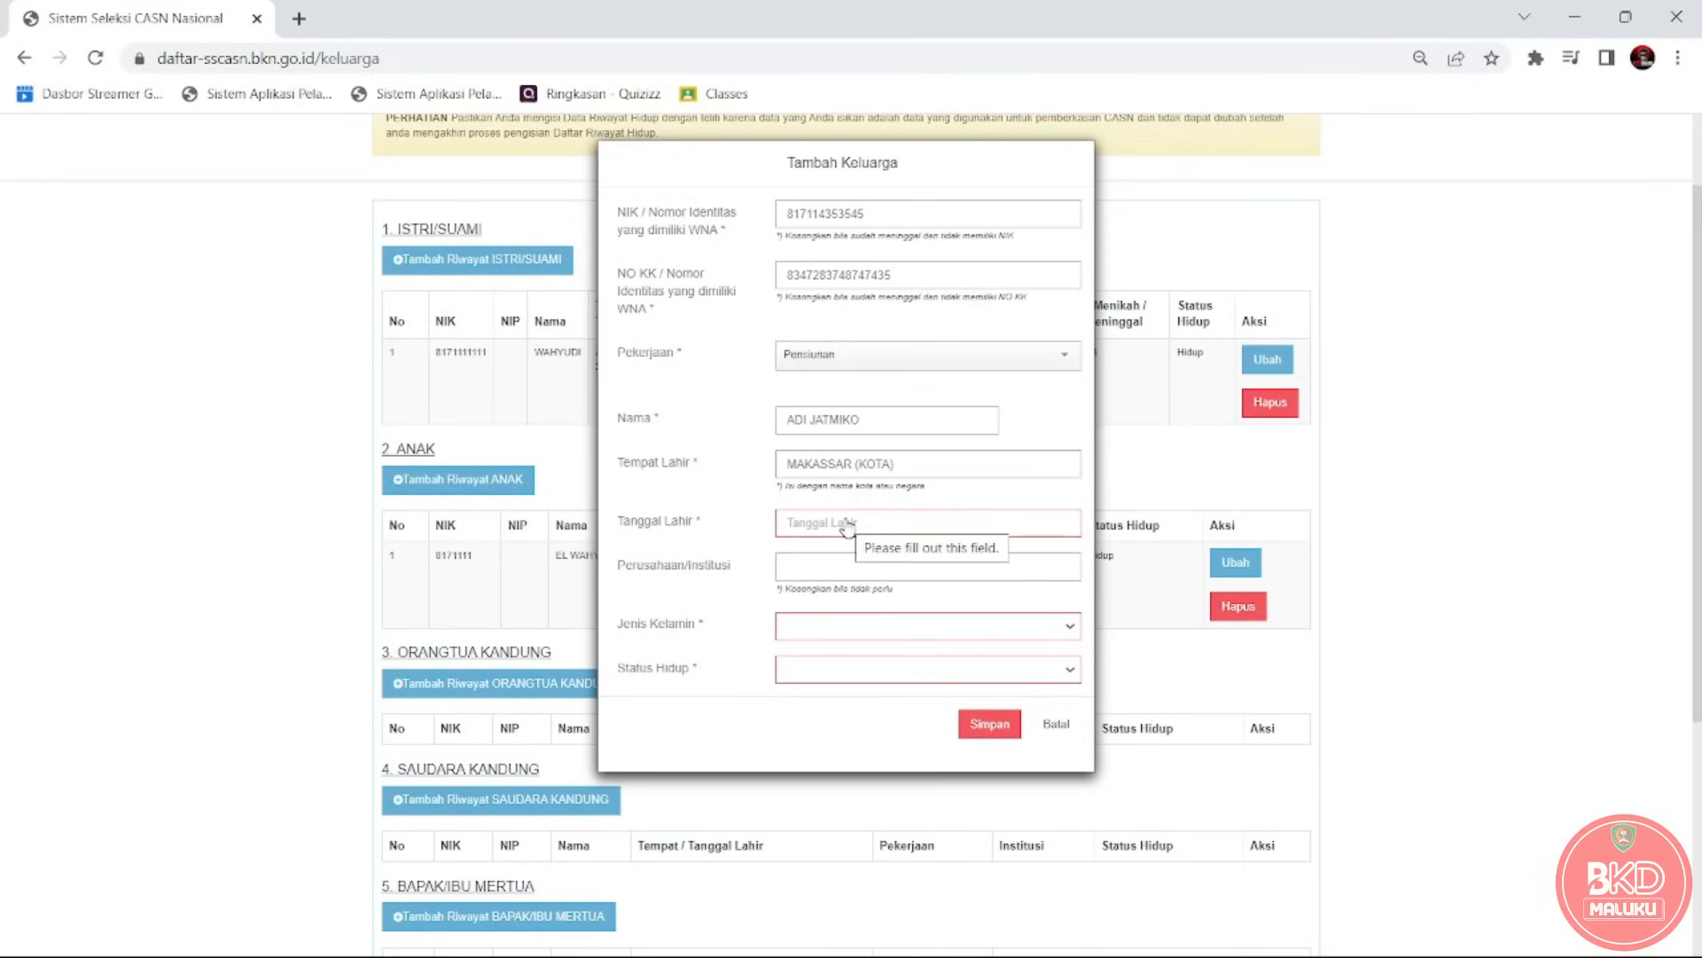
pyautogui.click(849, 526)
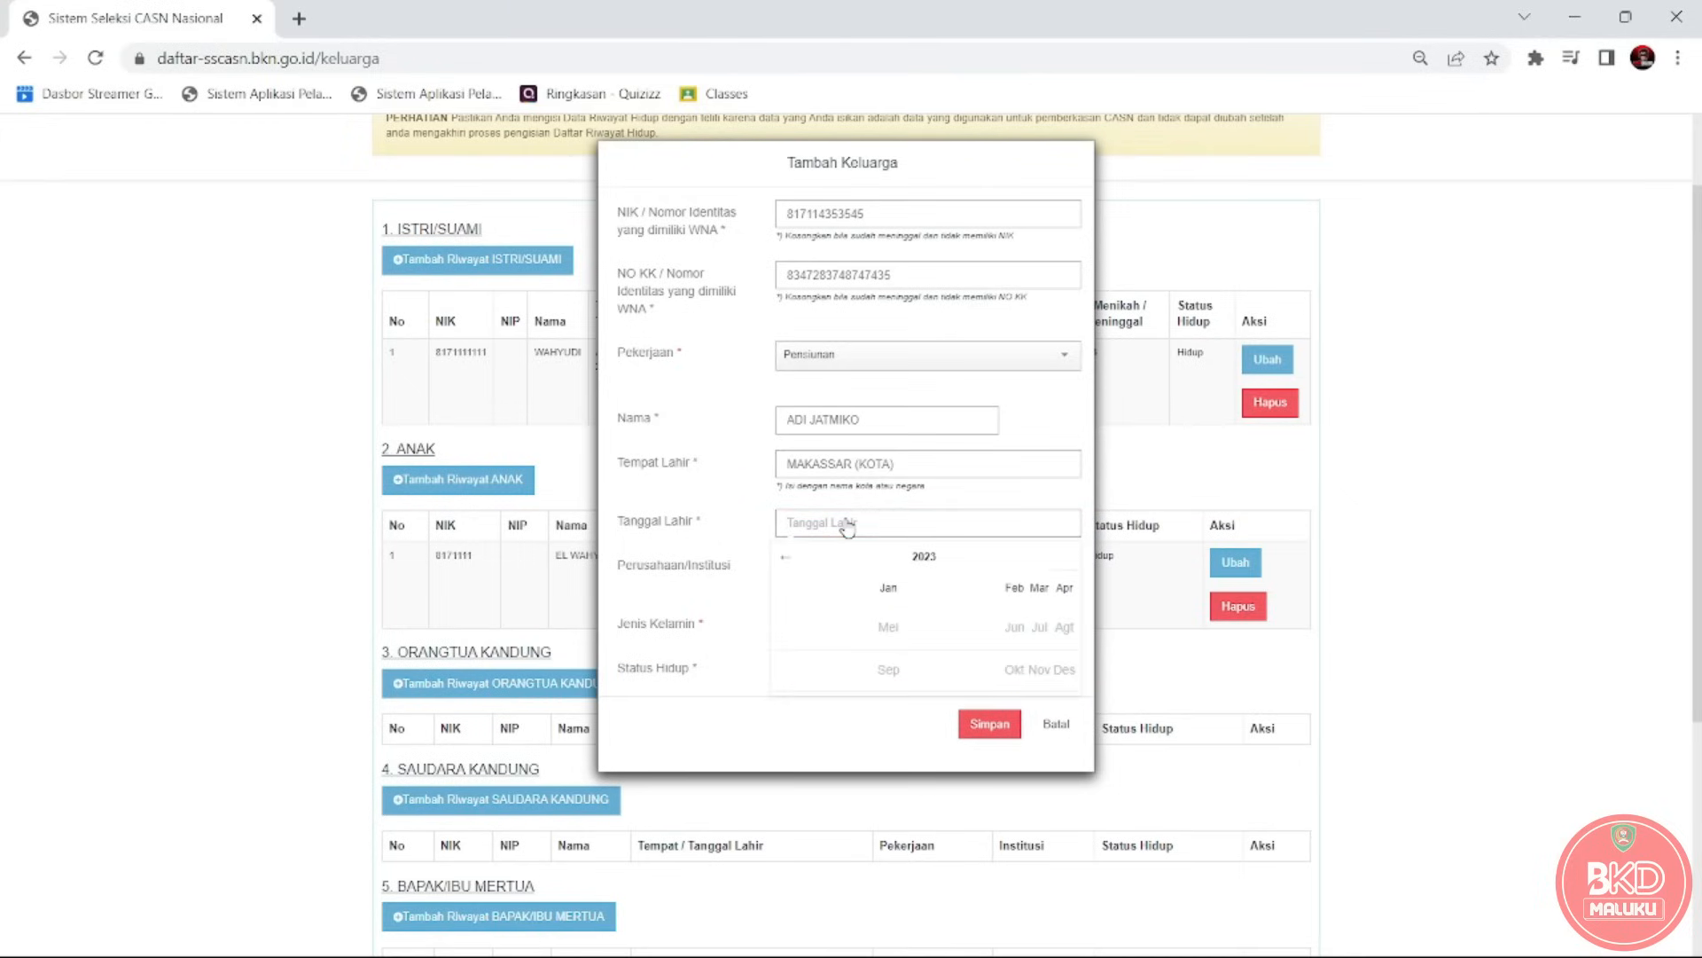
pyautogui.click(787, 556)
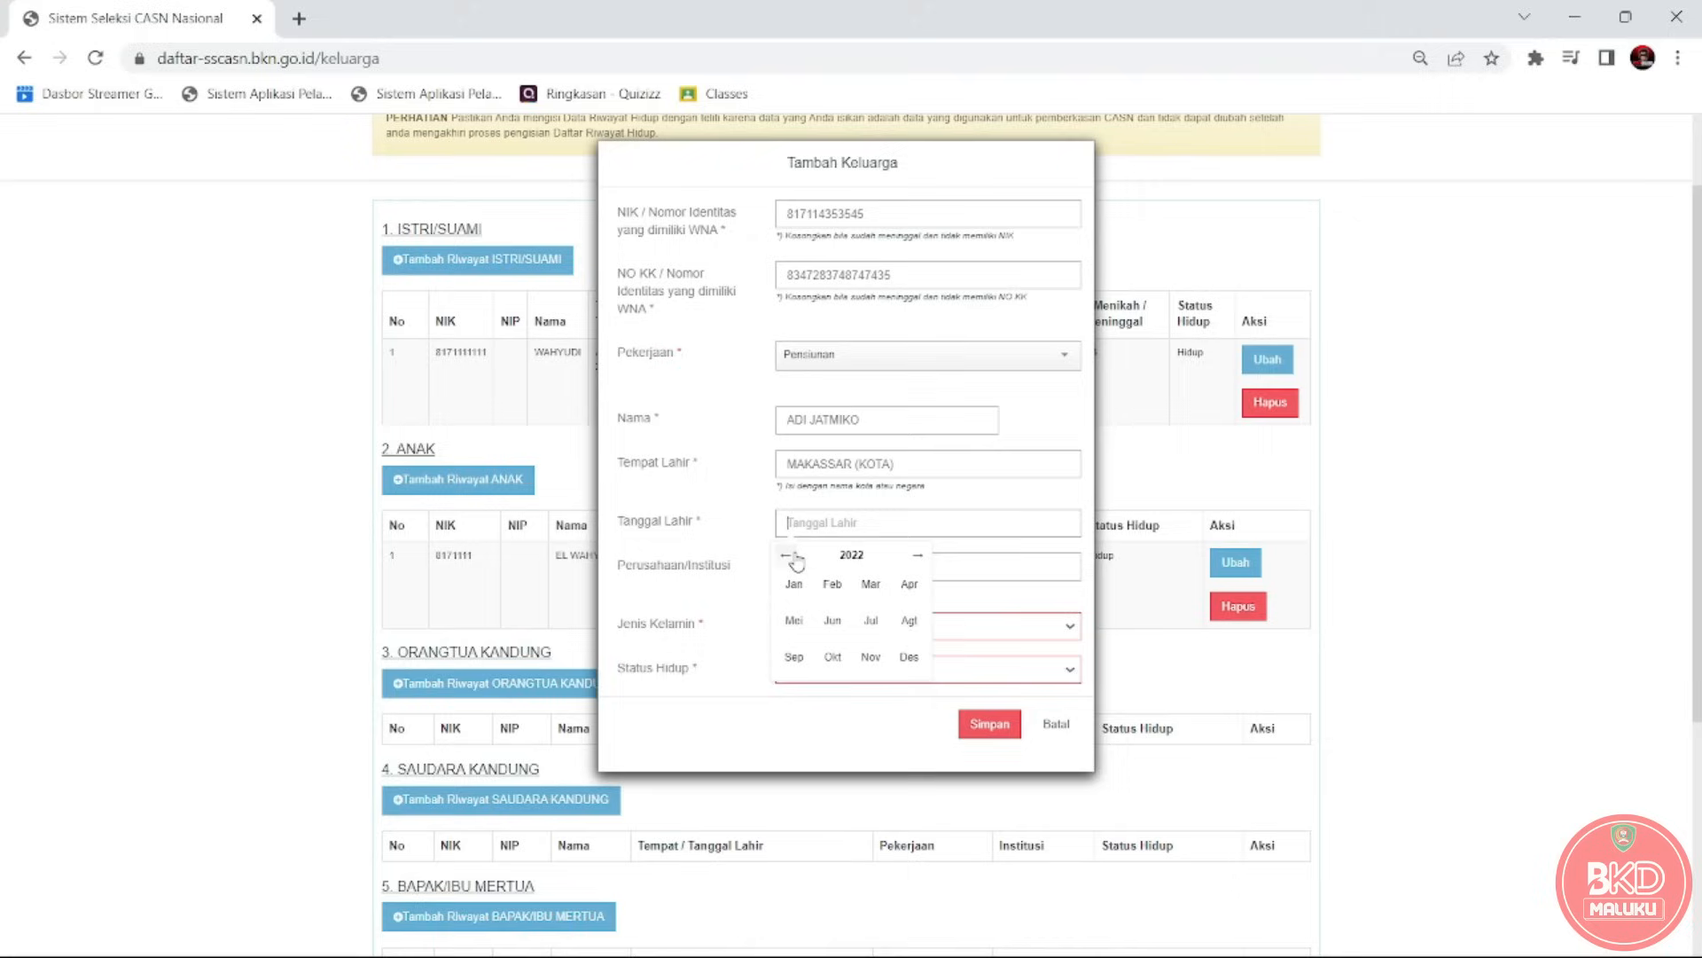
pyautogui.click(792, 557)
pyautogui.click(790, 556)
pyautogui.click(872, 584)
pyautogui.click(893, 633)
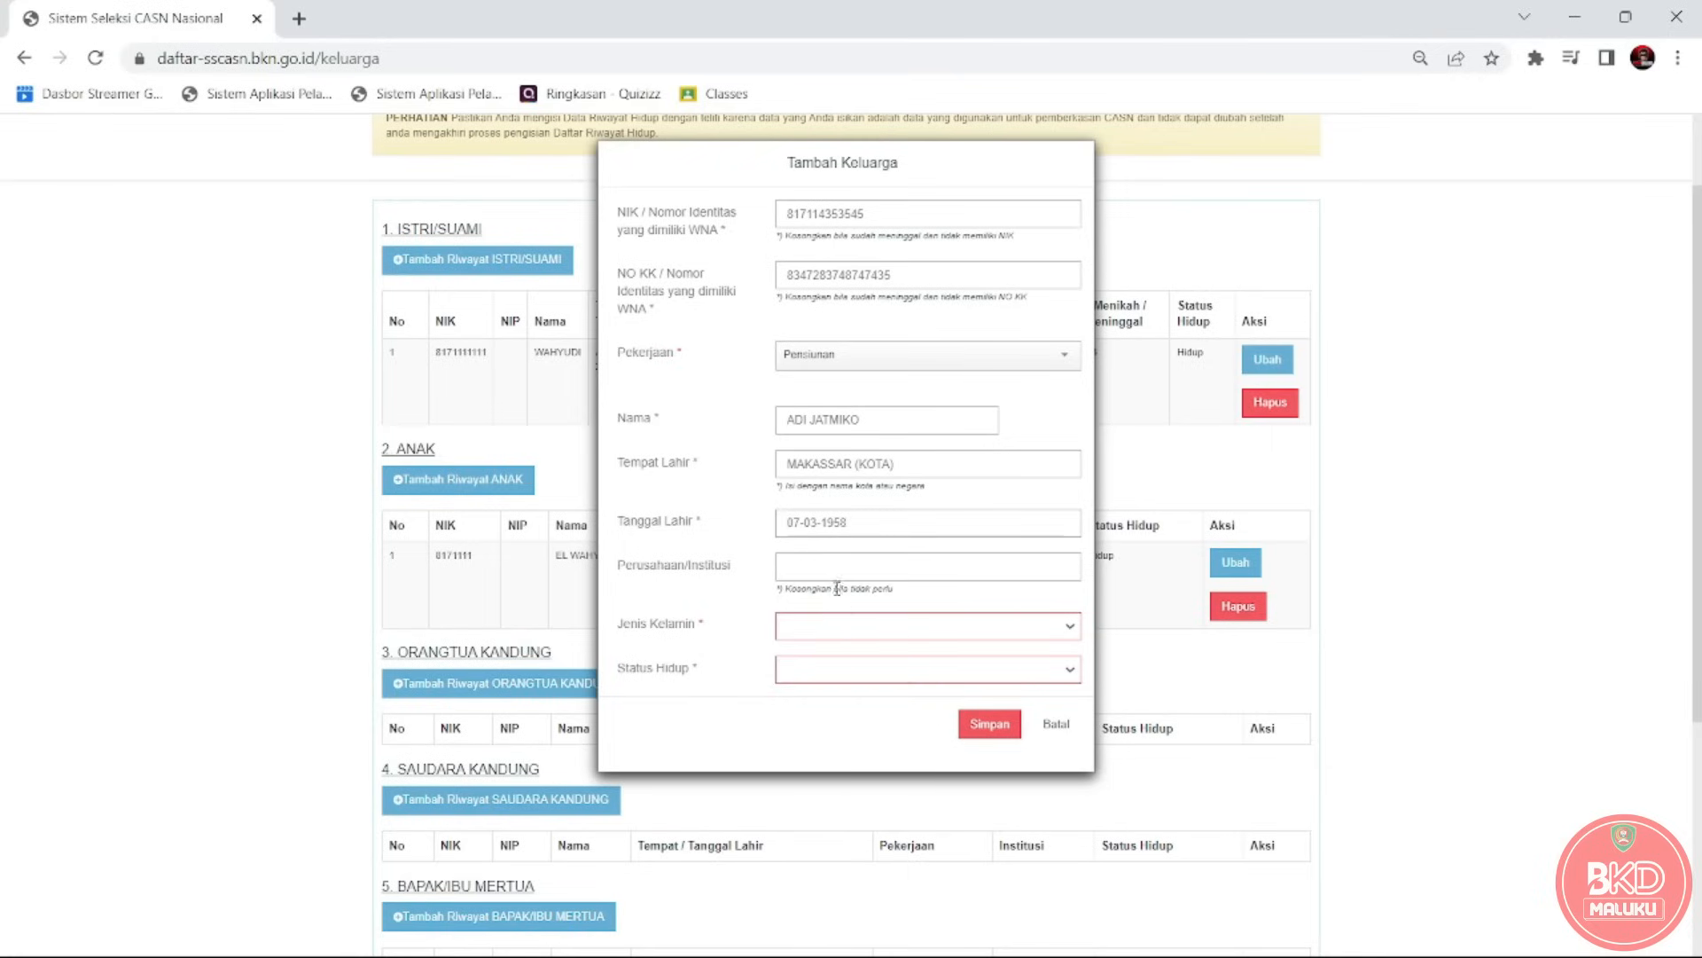
pyautogui.click(834, 577)
# Set gender Pria and living status Hidup, then save the father's record.
pyautogui.click(840, 630)
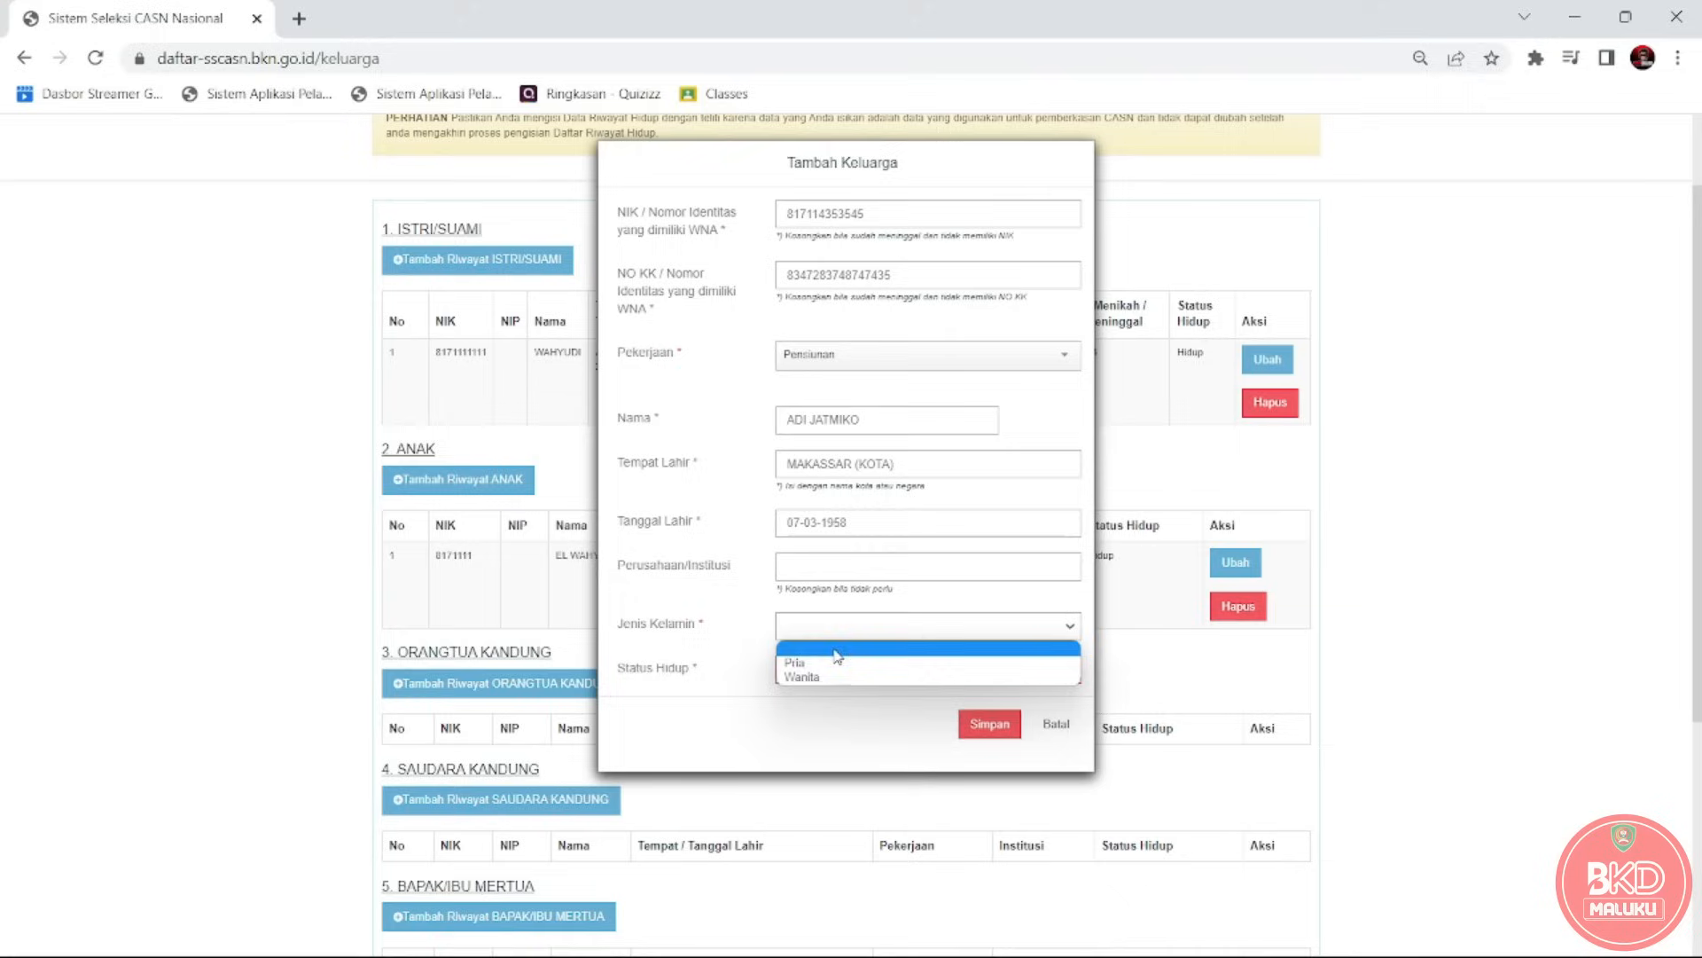
pyautogui.click(827, 665)
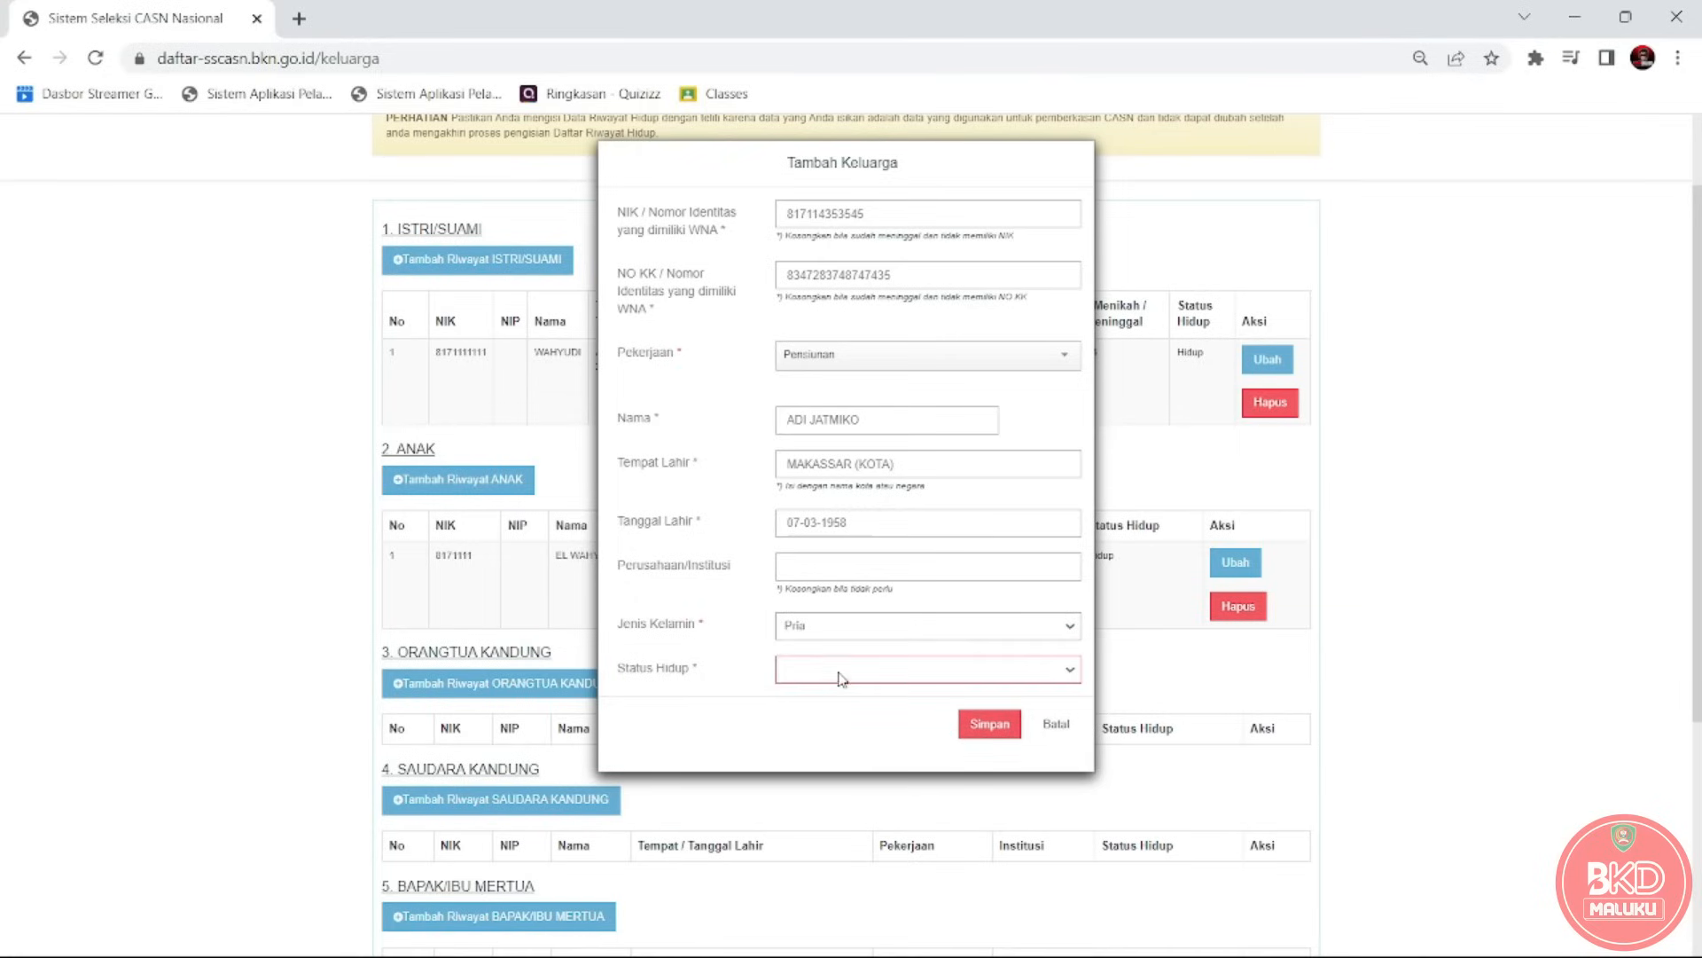
pyautogui.click(838, 672)
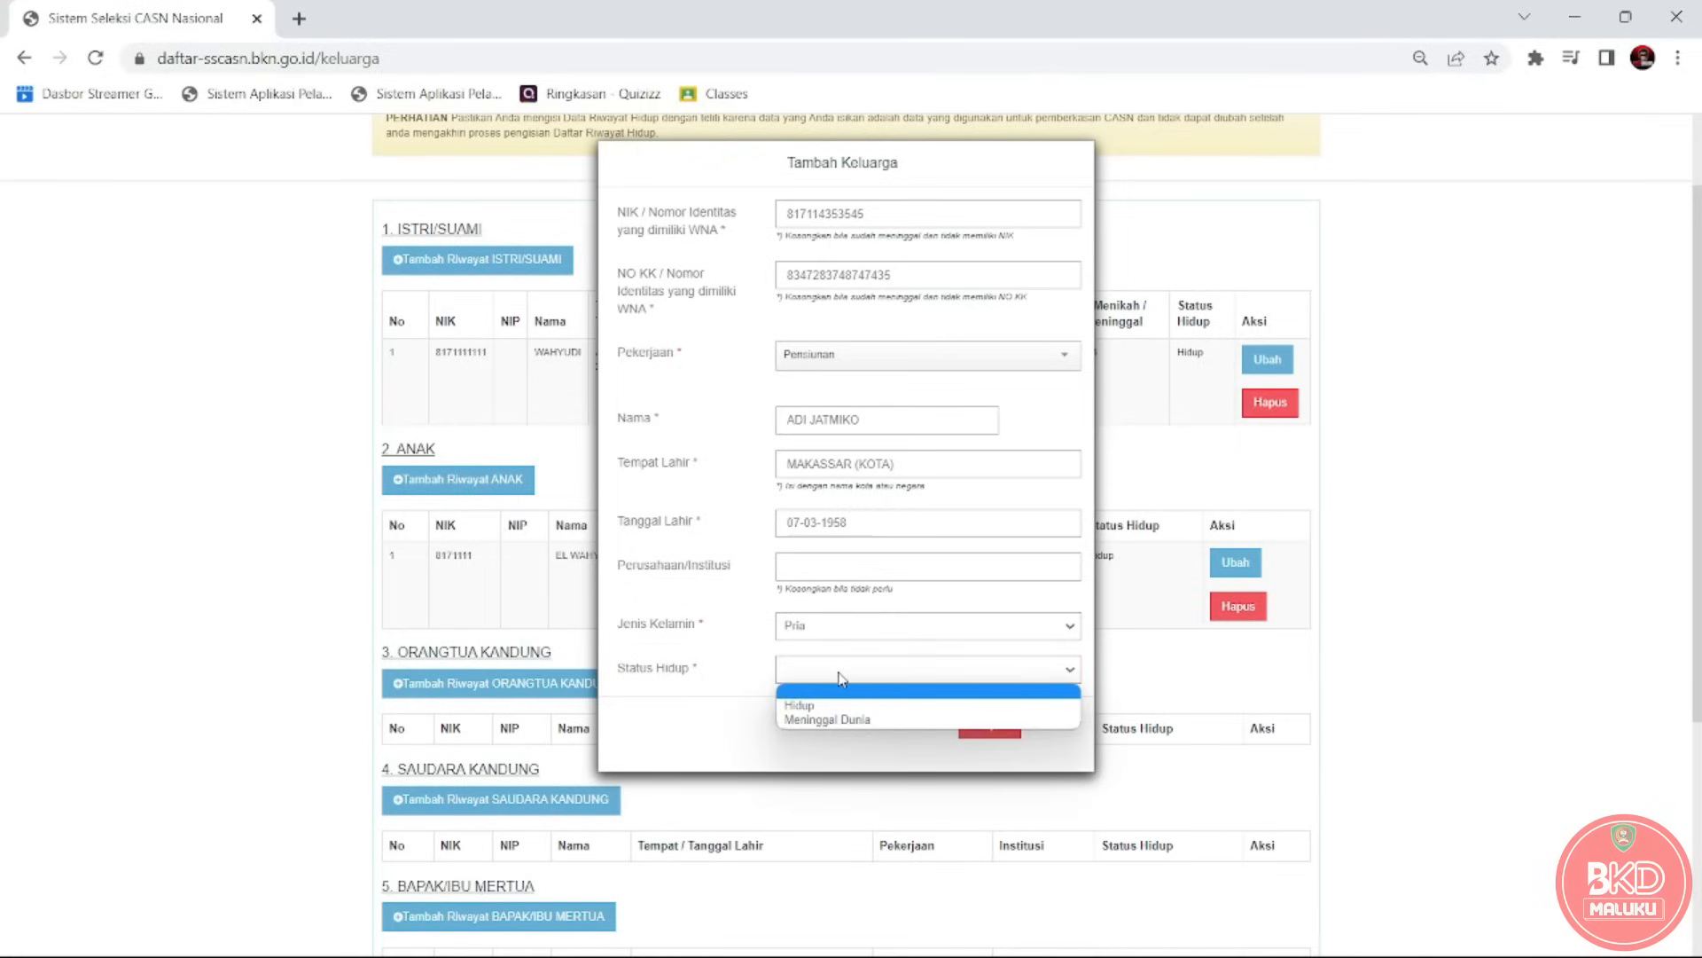
pyautogui.click(827, 706)
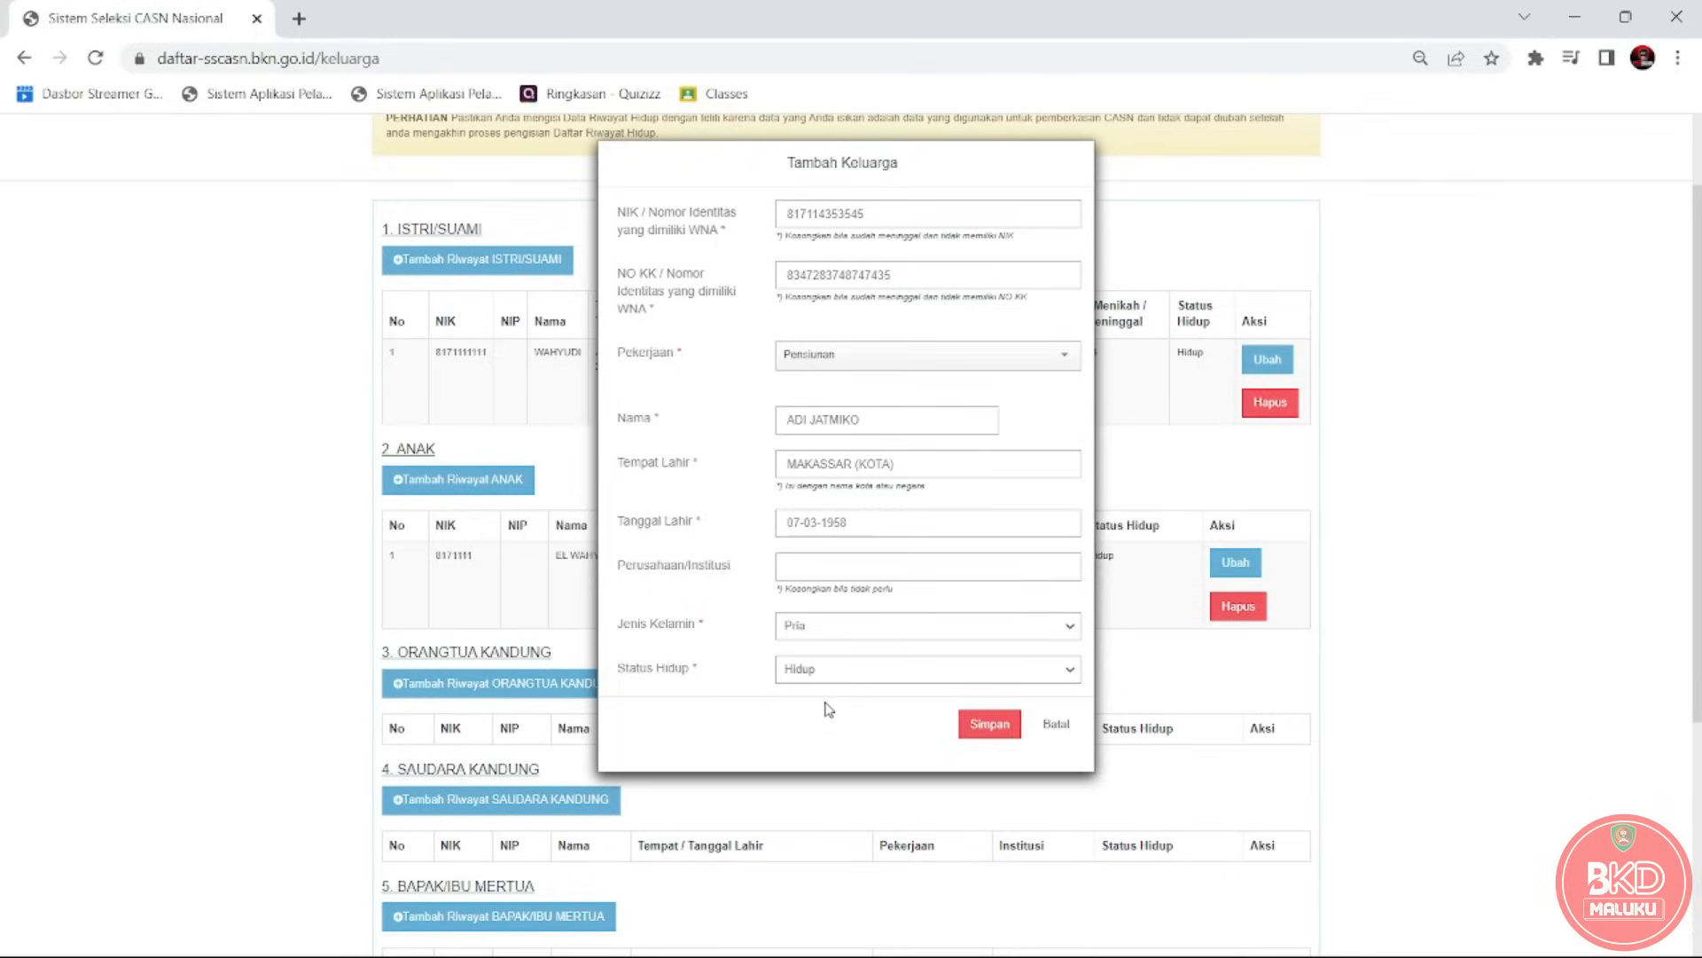
pyautogui.click(973, 725)
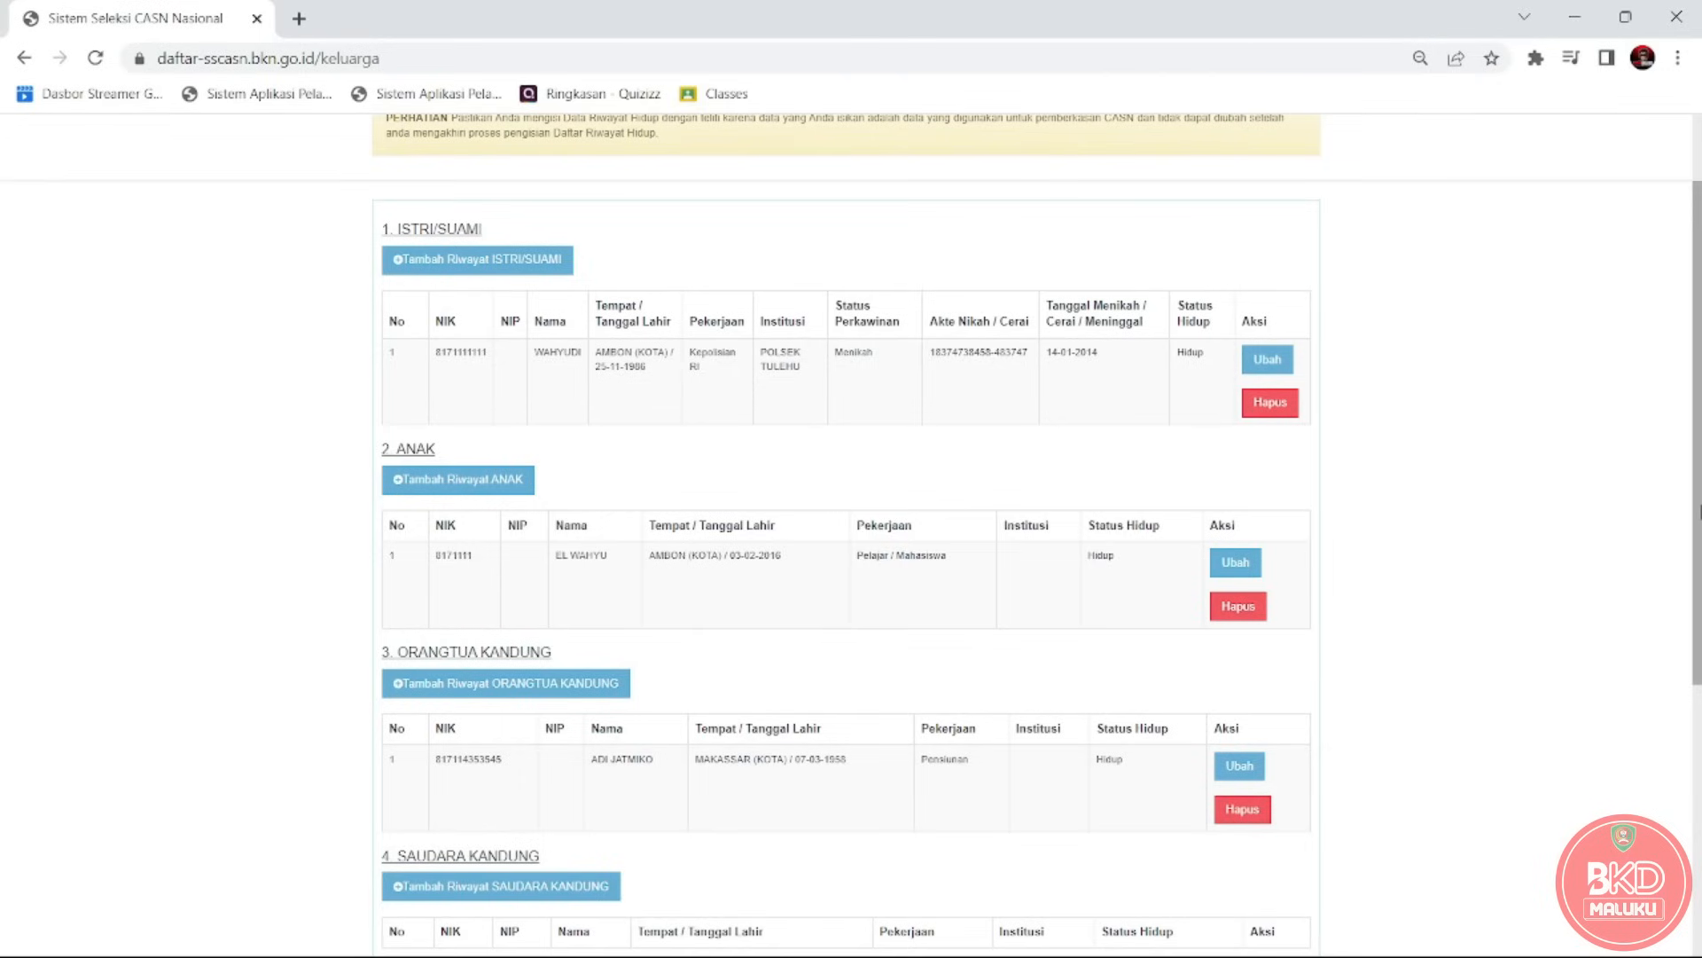
# Start the mother's entry with her ID numbers and occupation Mengurus Rumah Tangga.
pyautogui.scroll(-2, 1699, 512)
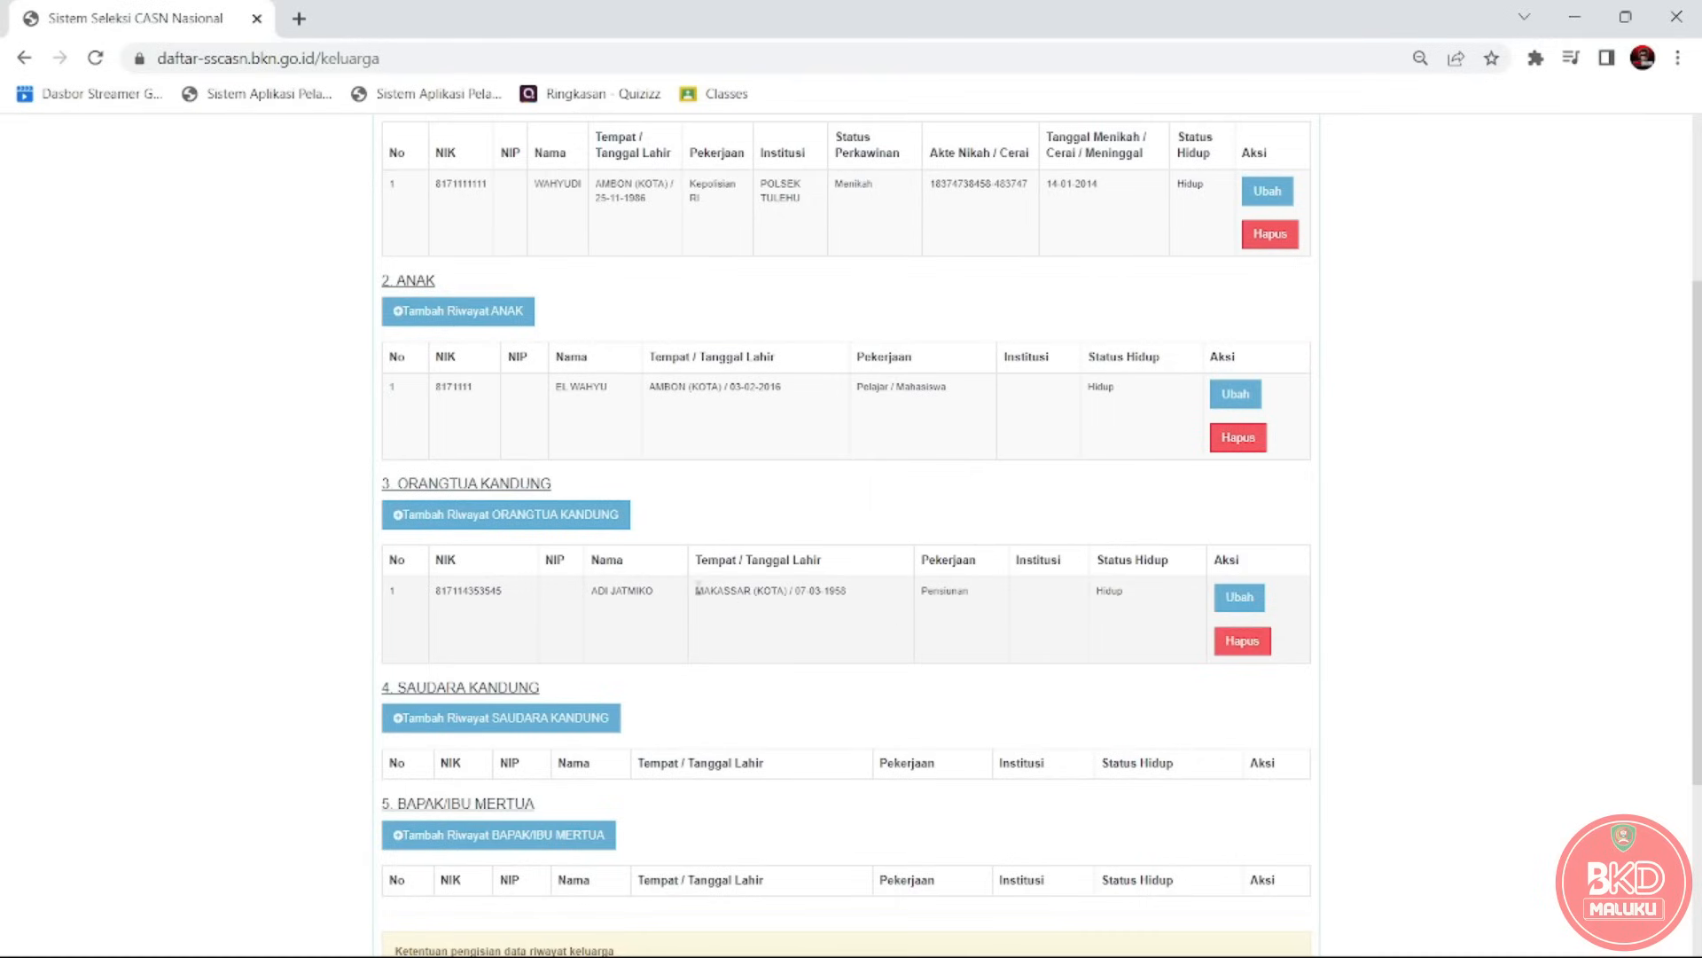
pyautogui.click(554, 526)
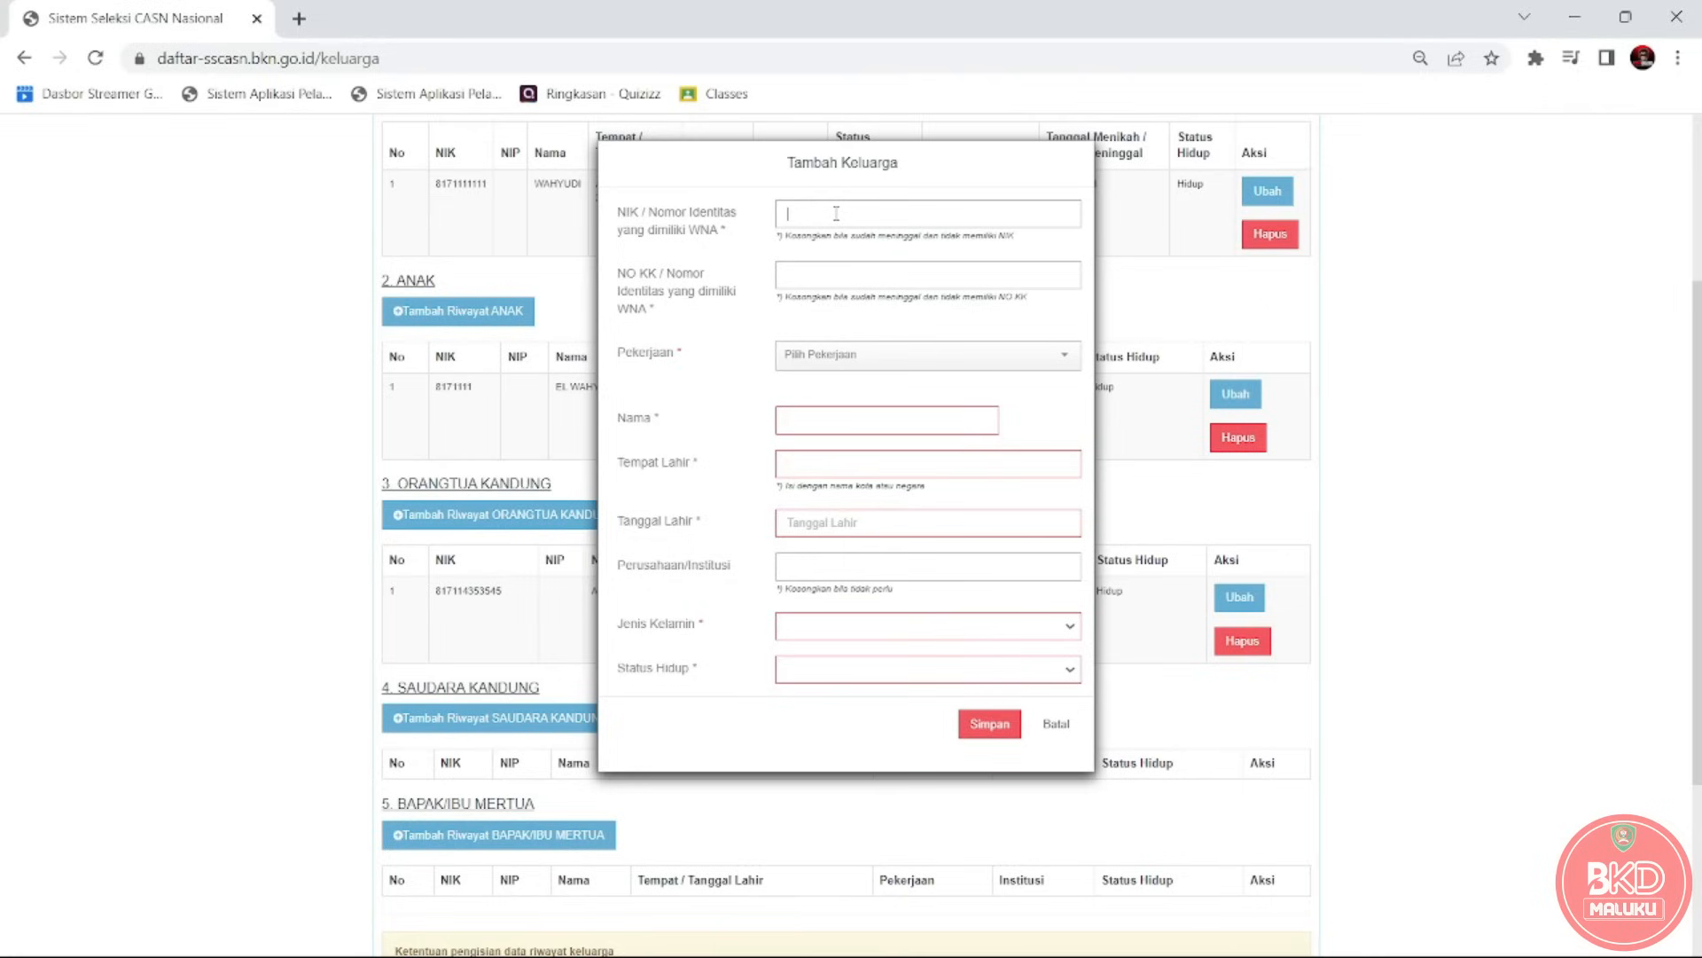
pyautogui.write('81734454')
pyautogui.write('872347237474474')
pyautogui.click(914, 364)
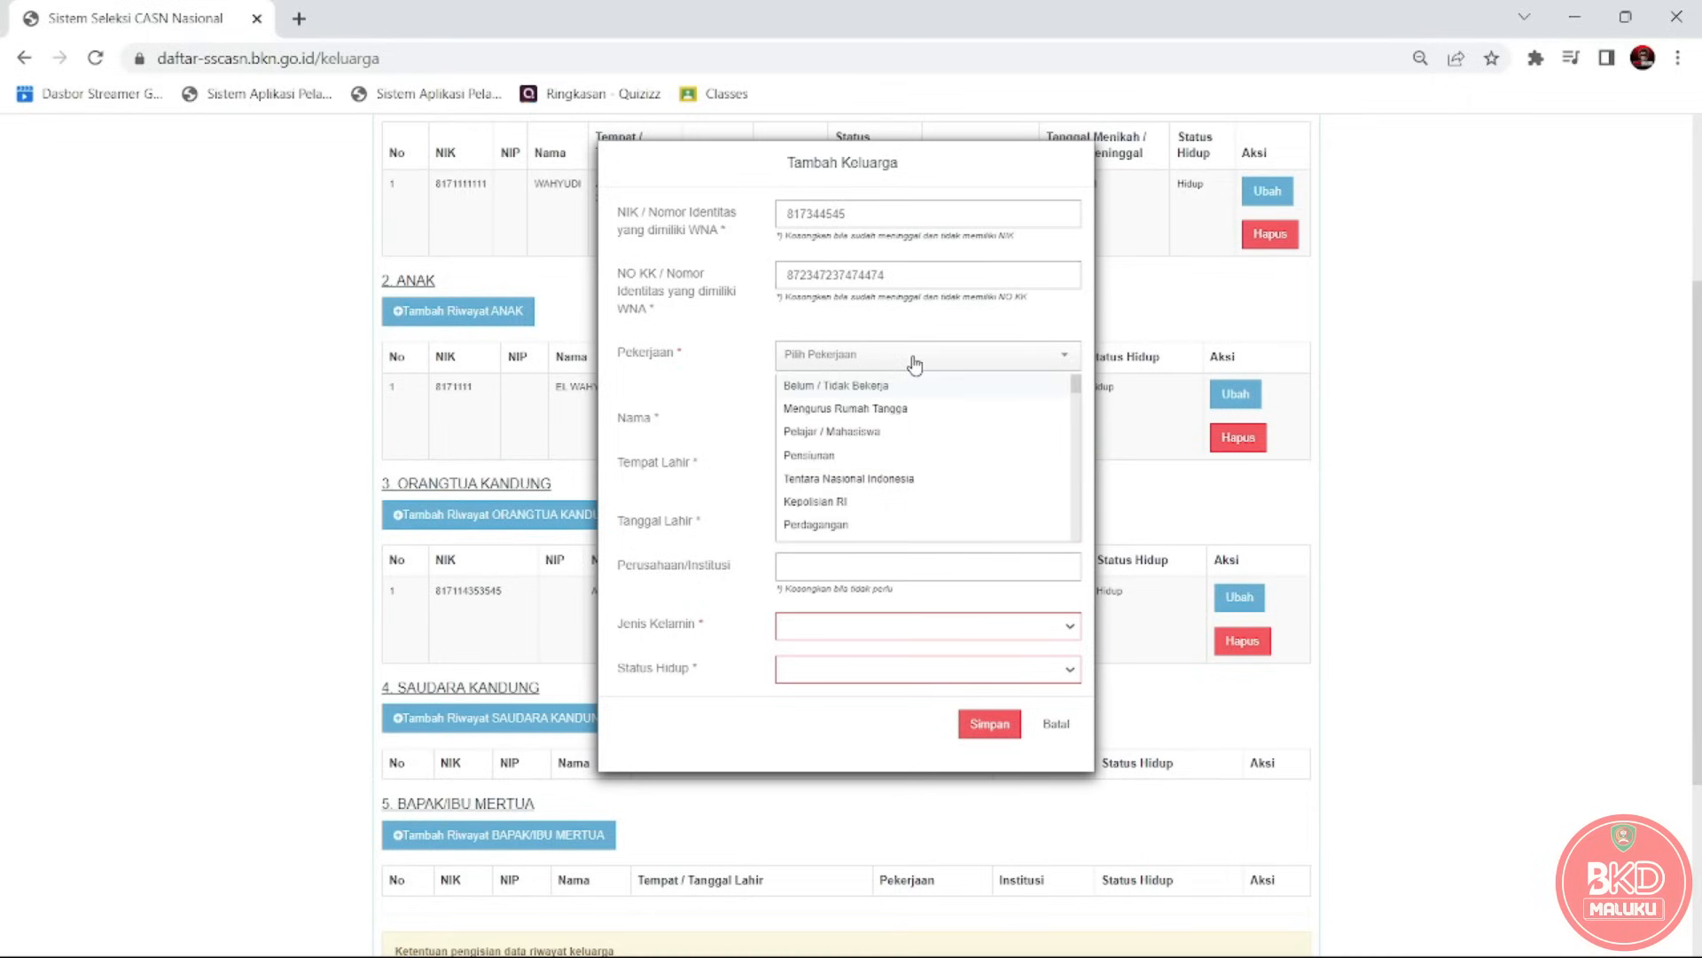
pyautogui.click(864, 406)
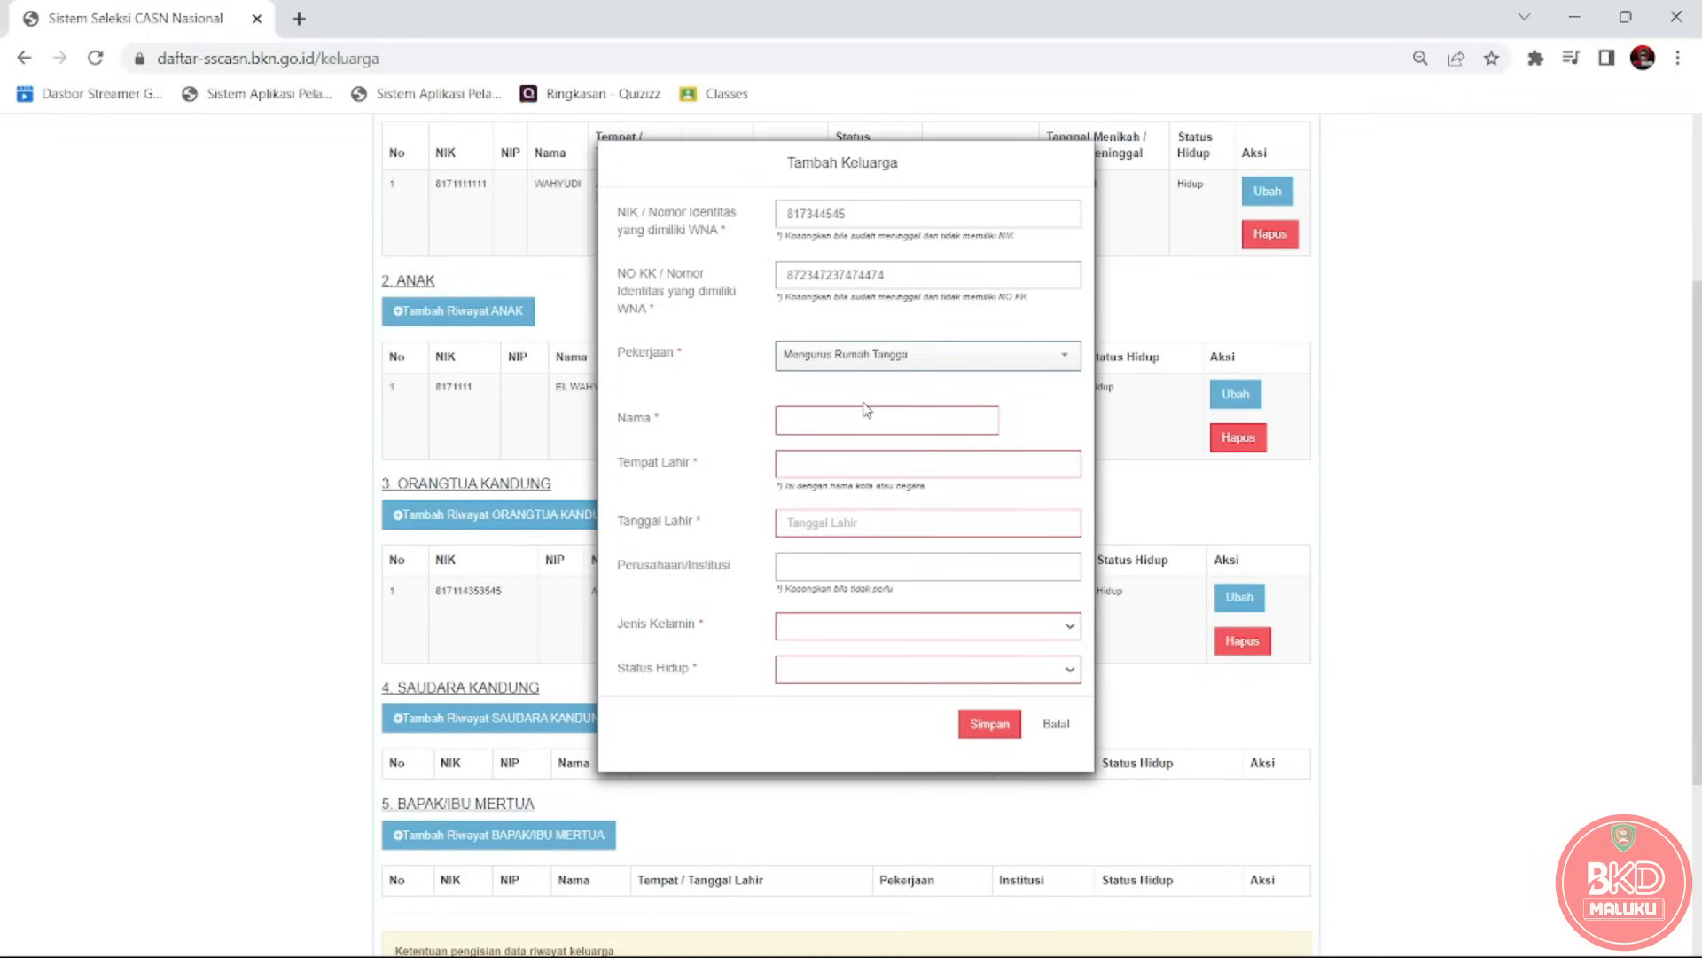
# Enter the mother's name and birthplace SURABAYA (KOTA).
pyautogui.click(852, 419)
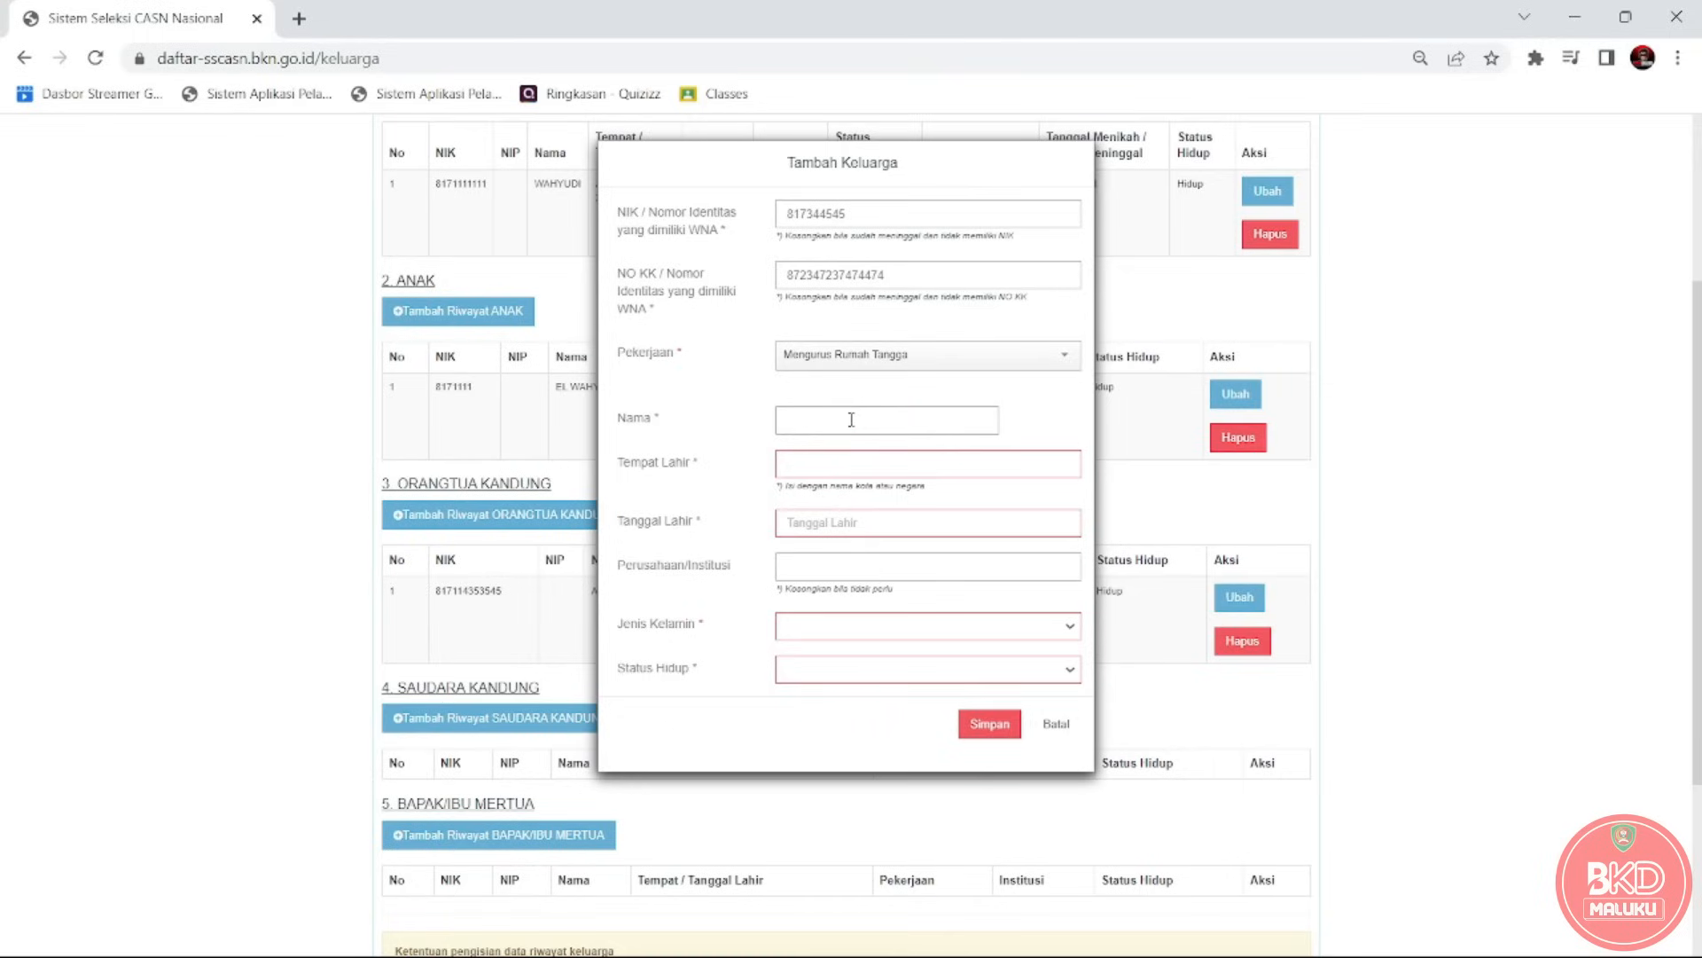
pyautogui.write('AMINAH')
pyautogui.click(849, 471)
pyautogui.write('SURABAYA')
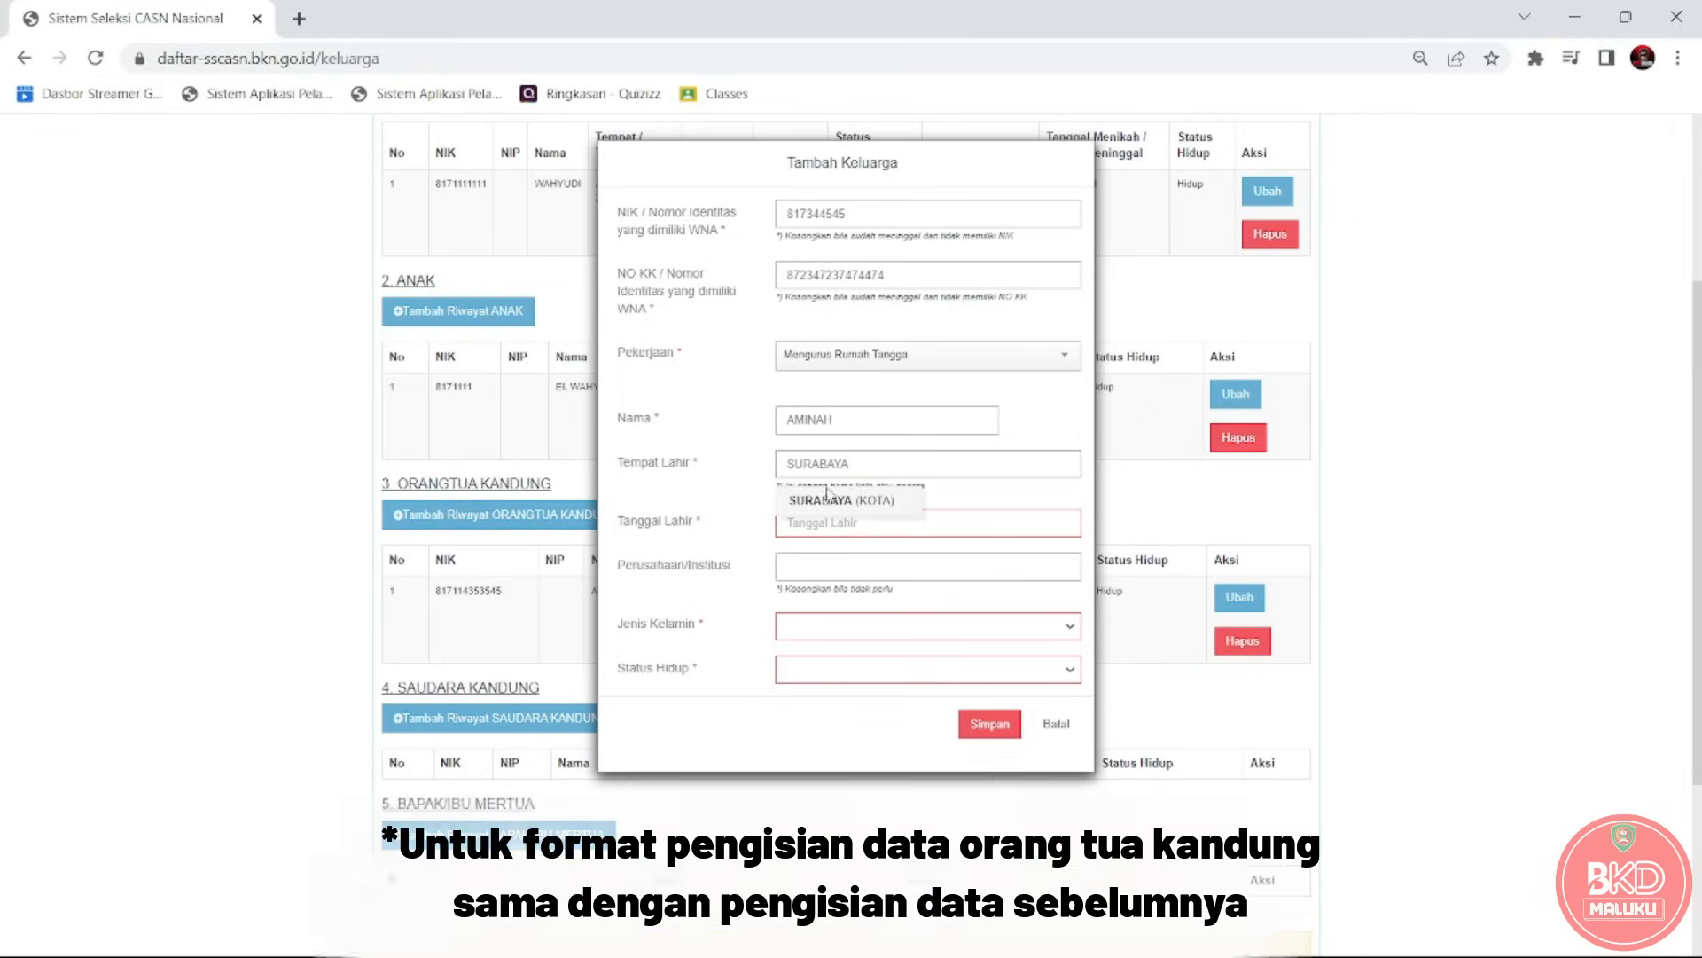
pyautogui.click(820, 502)
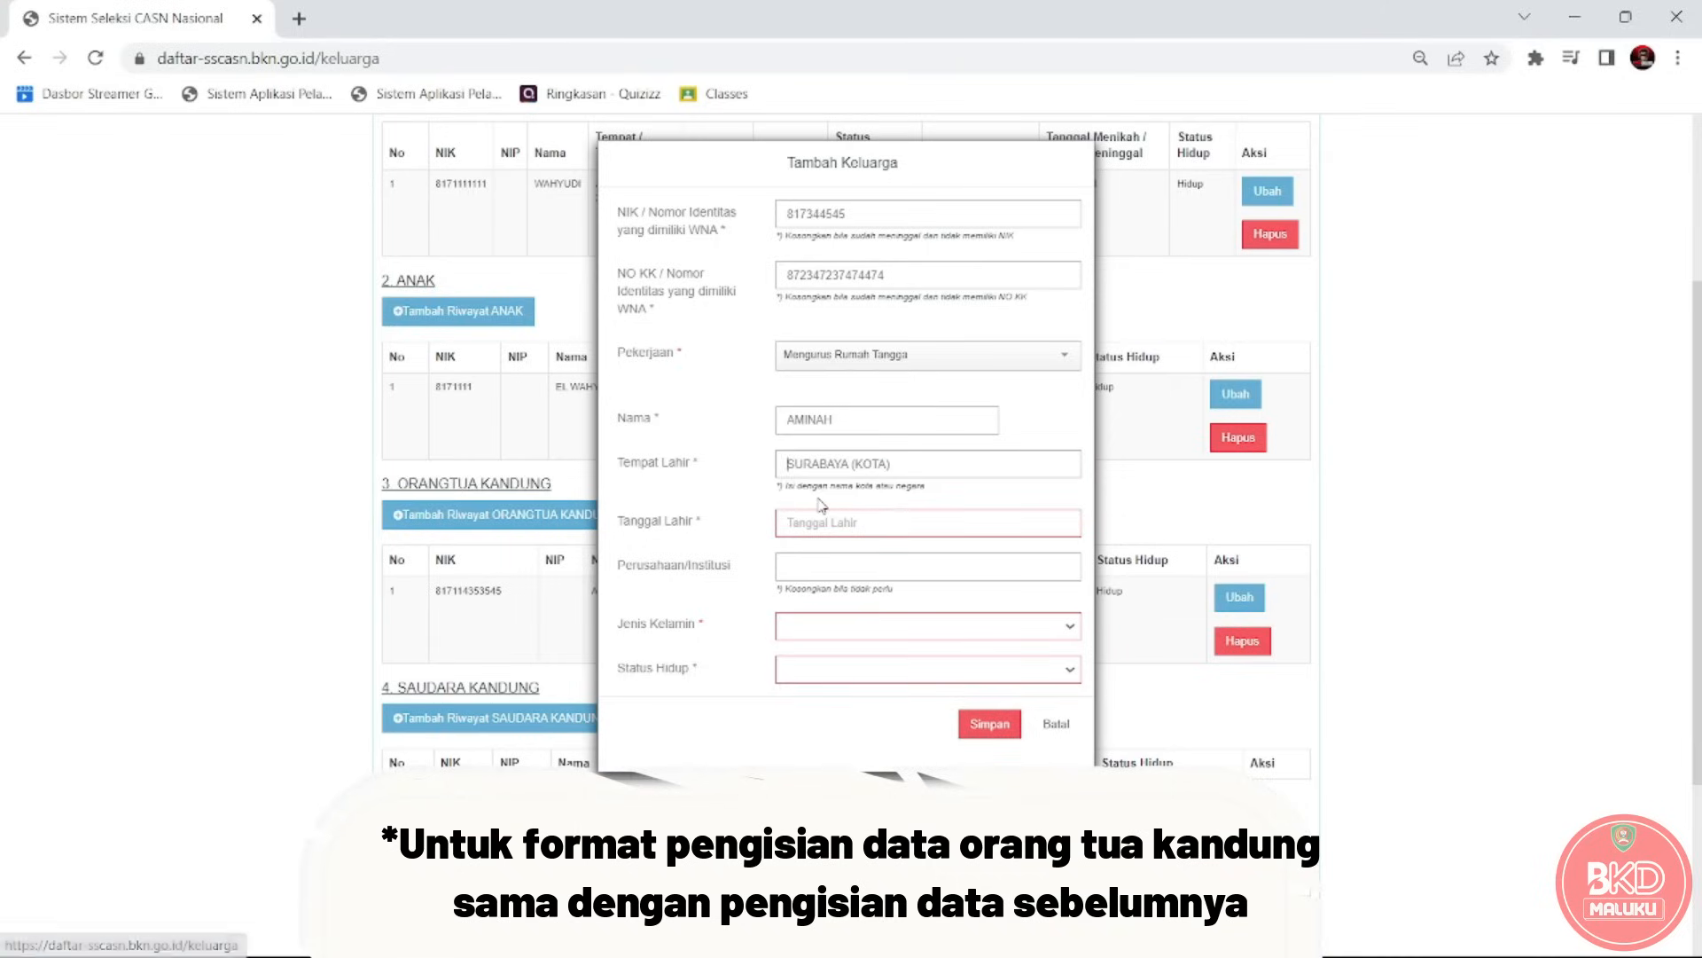
pyautogui.click(823, 529)
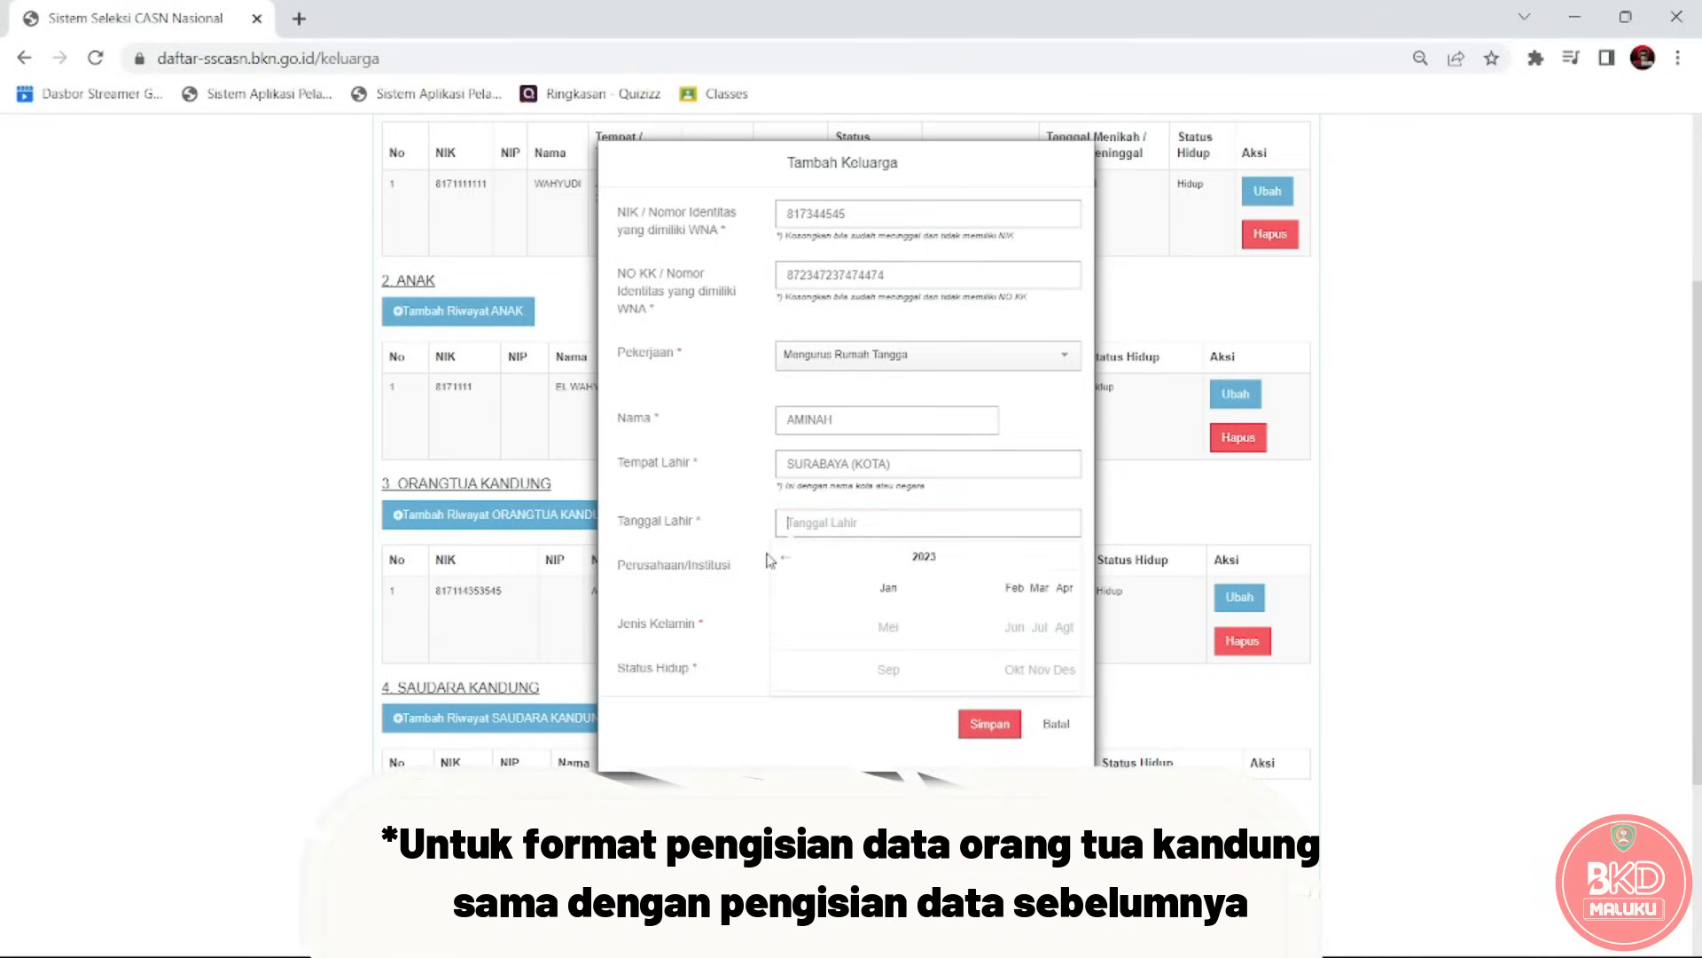
pyautogui.click(784, 559)
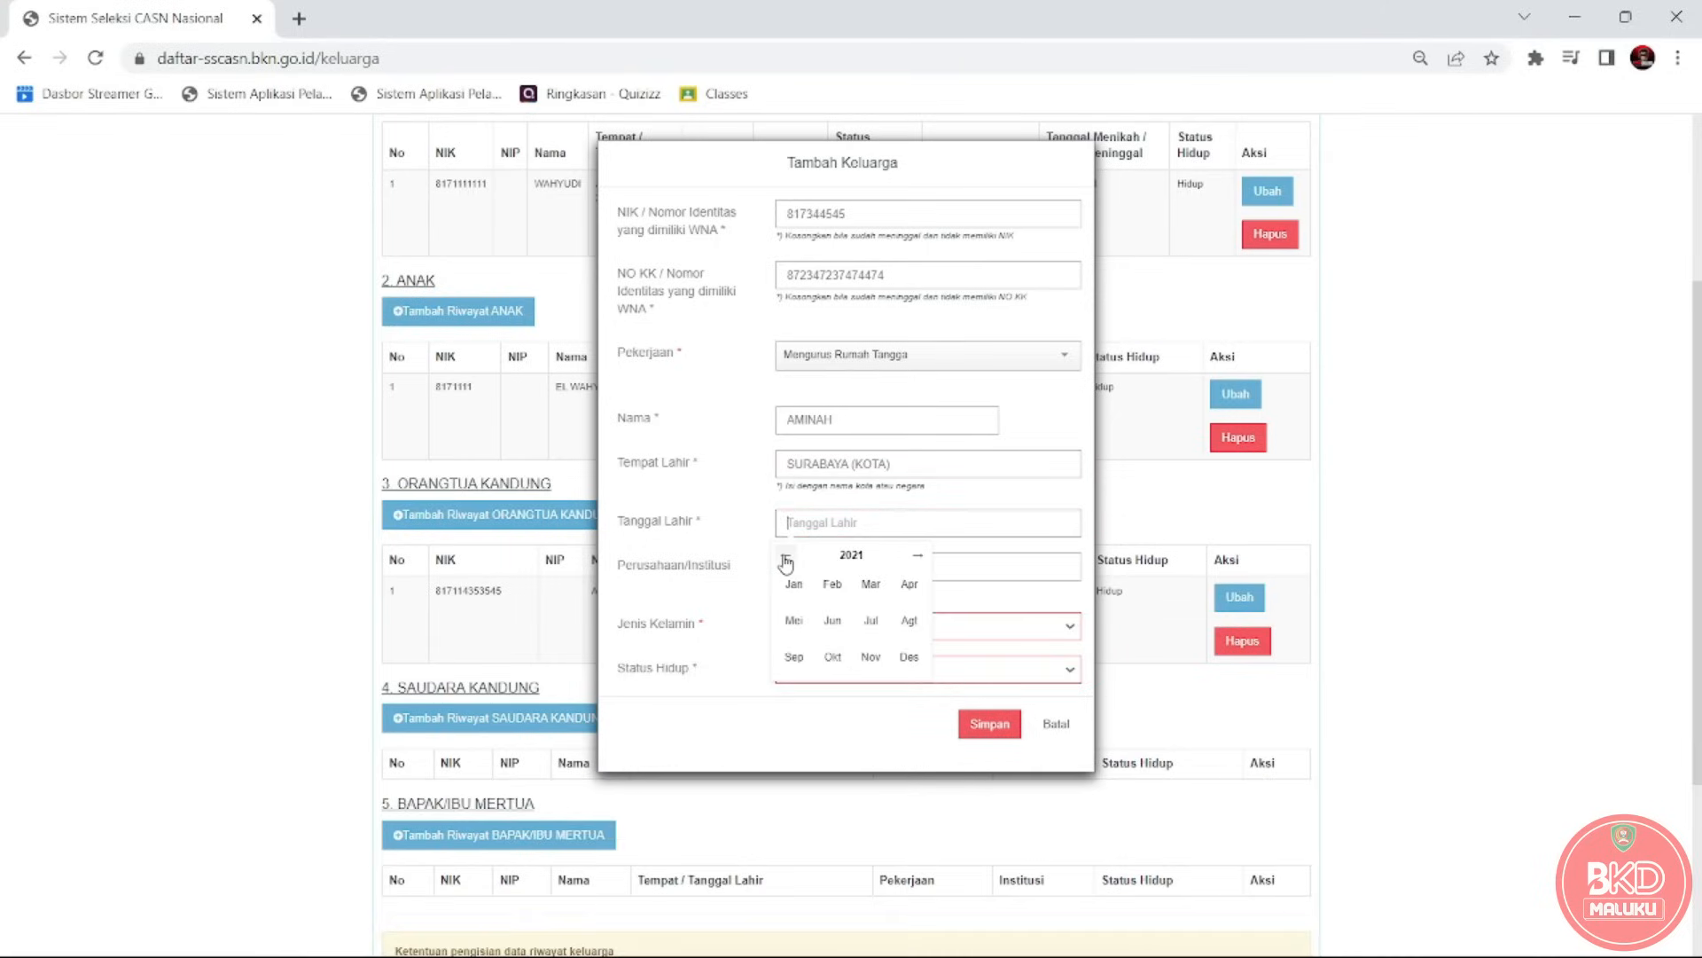
pyautogui.click(784, 559)
pyautogui.click(785, 559)
pyautogui.click(784, 558)
pyautogui.click(784, 559)
pyautogui.click(784, 559)
pyautogui.click(784, 559)
pyautogui.click(784, 558)
pyautogui.click(784, 559)
pyautogui.click(784, 558)
pyautogui.click(794, 583)
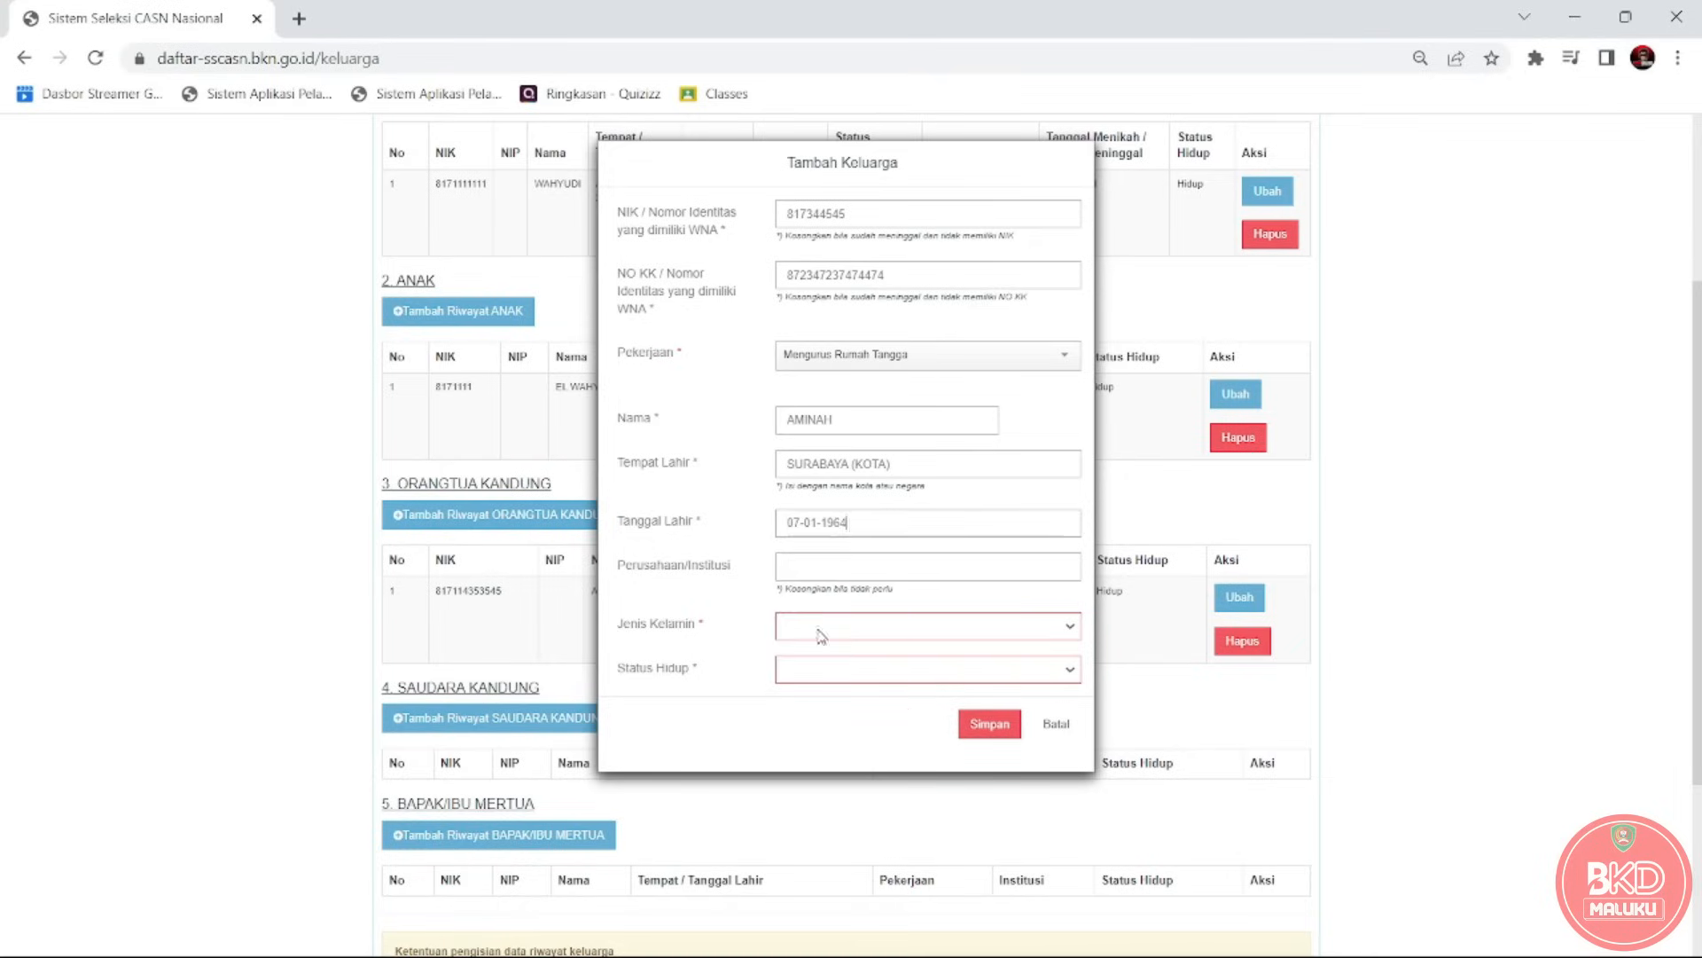
pyautogui.click(837, 555)
# Set gender Wanita and status Hidup, then save the mother's record.
pyautogui.click(867, 628)
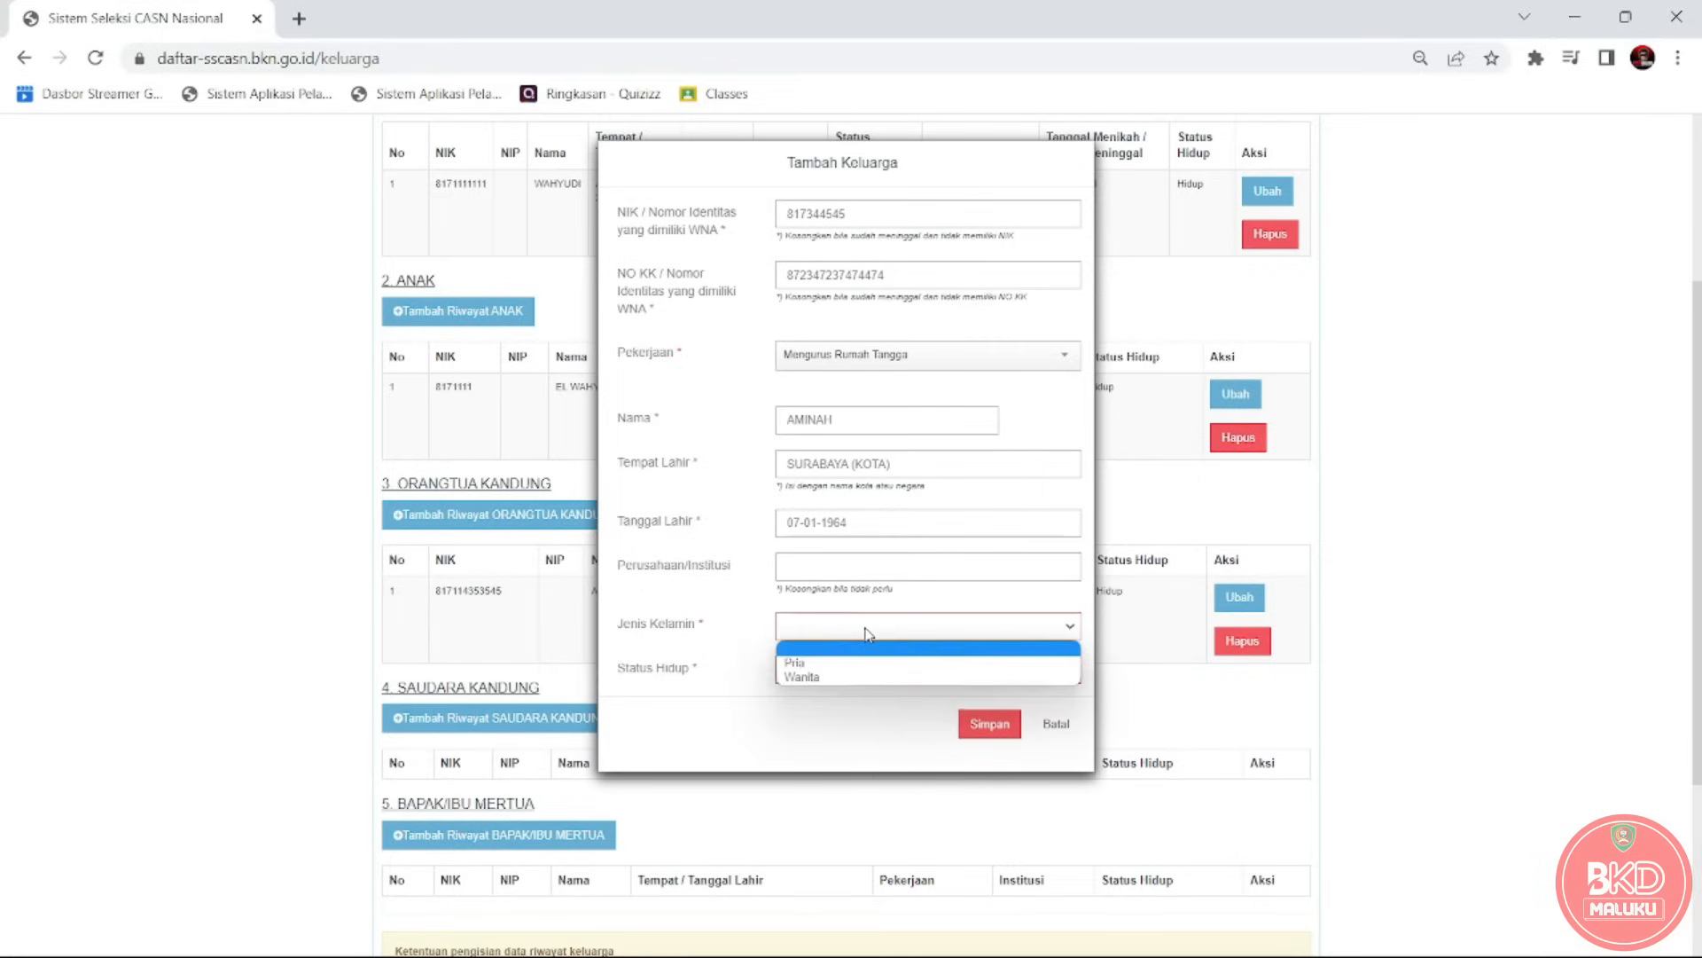
pyautogui.click(860, 674)
pyautogui.click(887, 678)
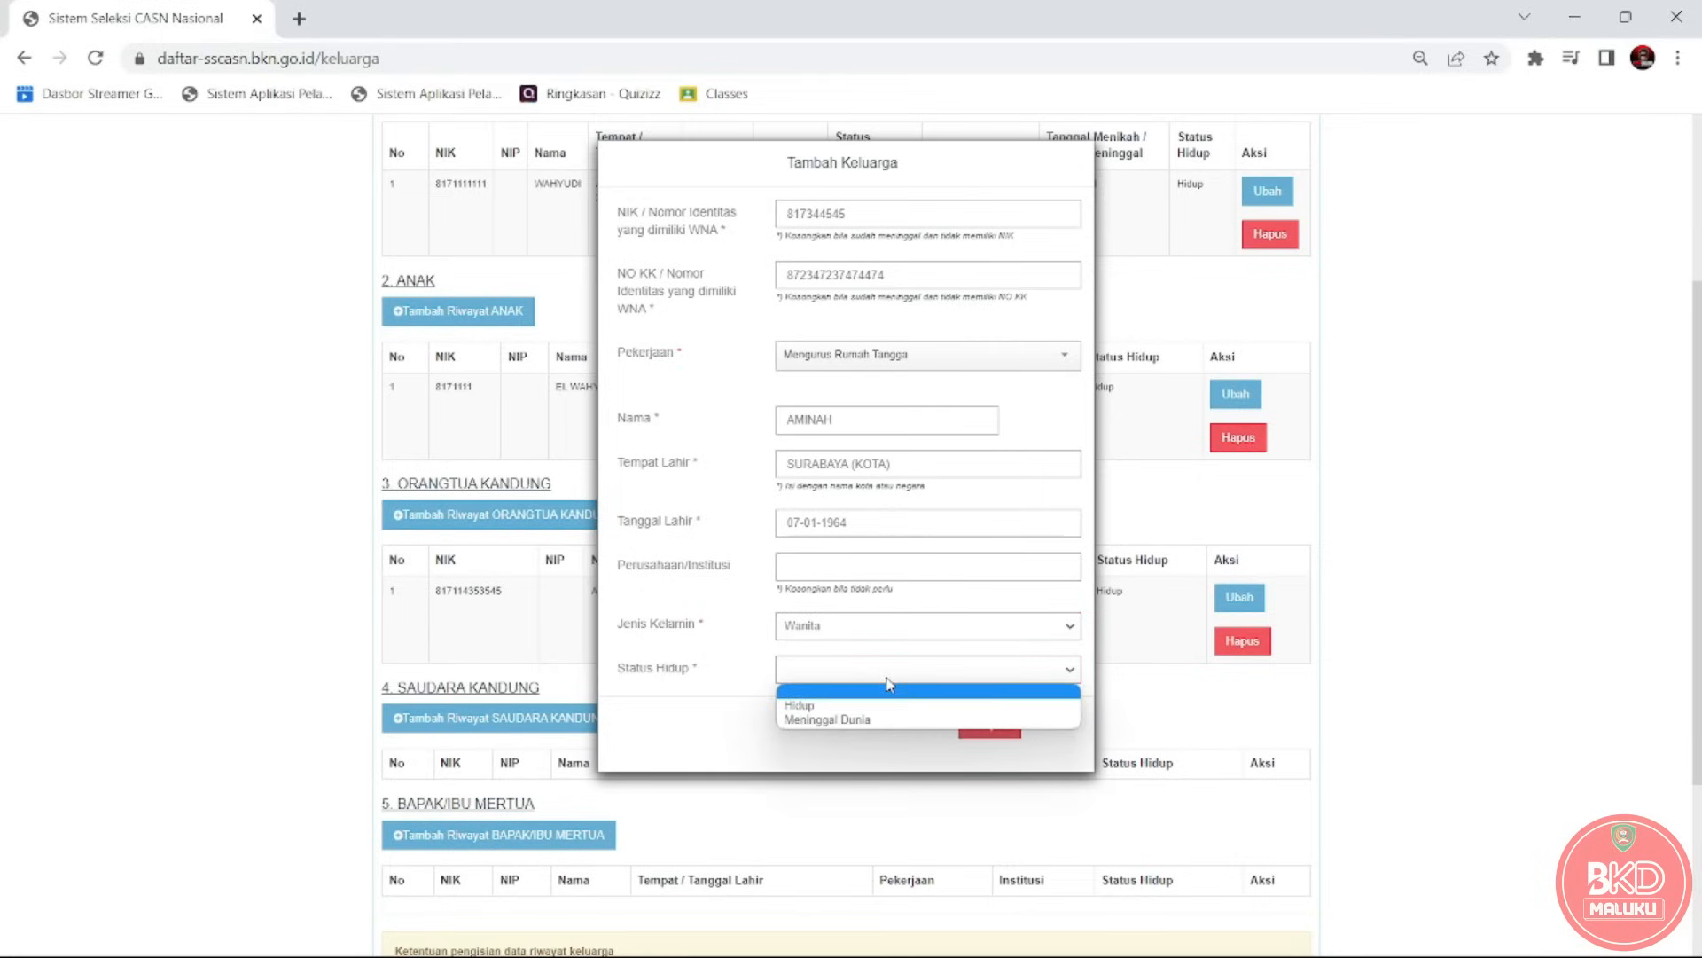
pyautogui.click(866, 706)
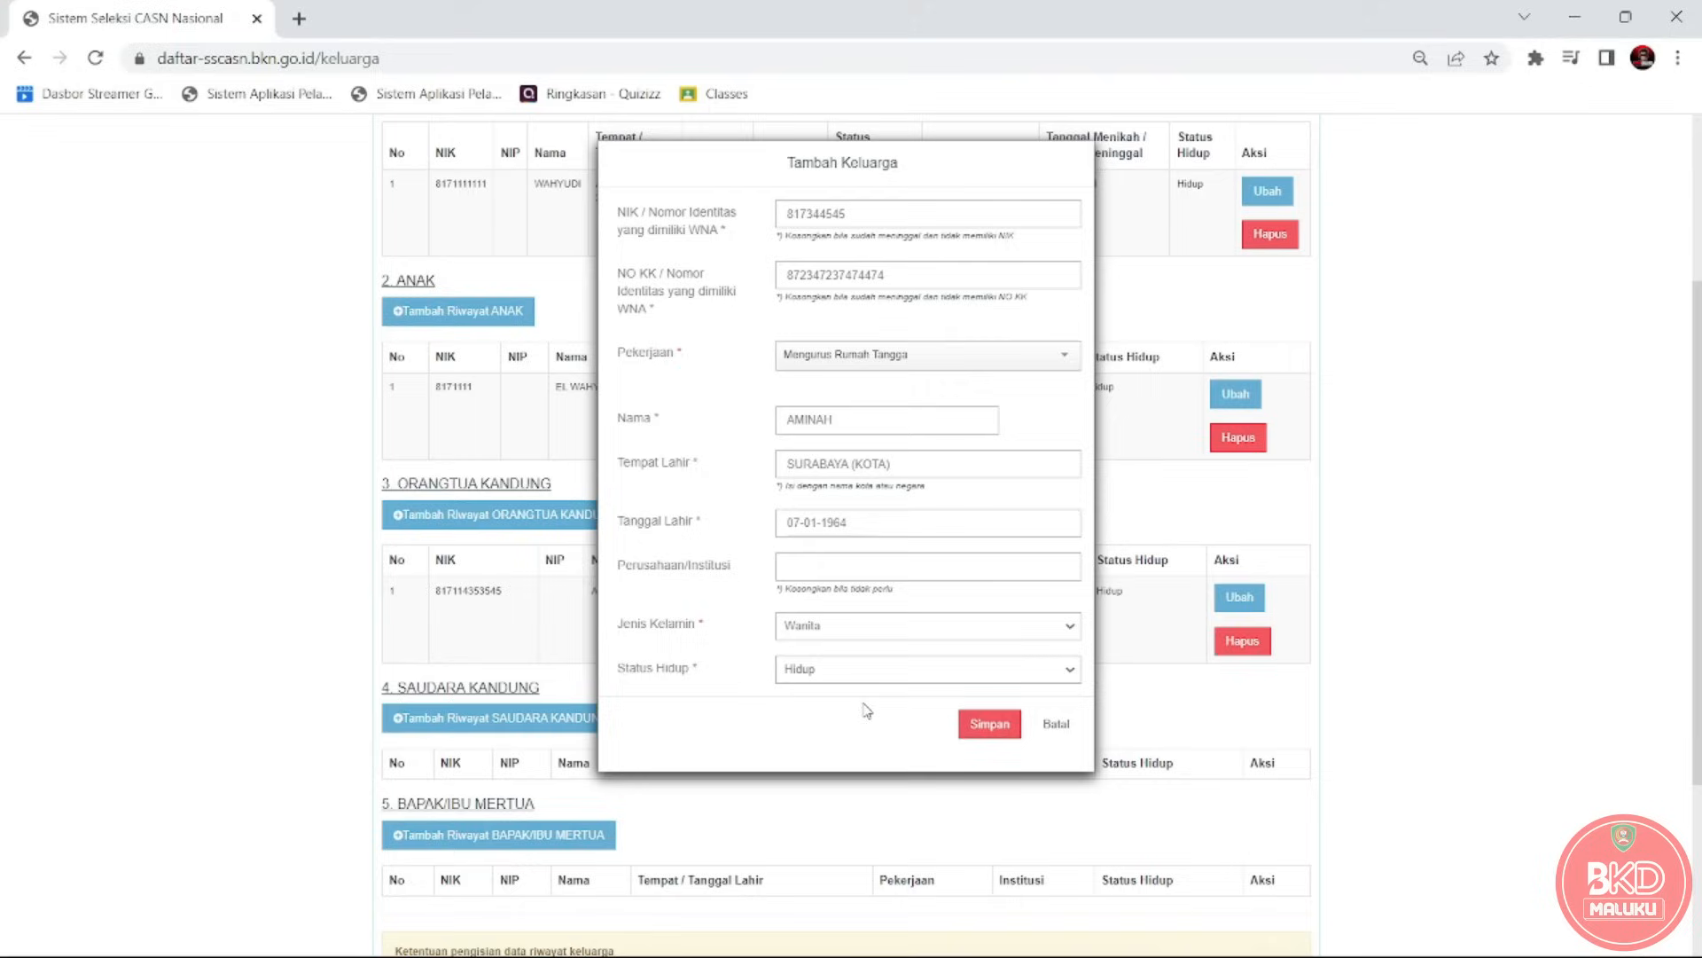
pyautogui.click(980, 724)
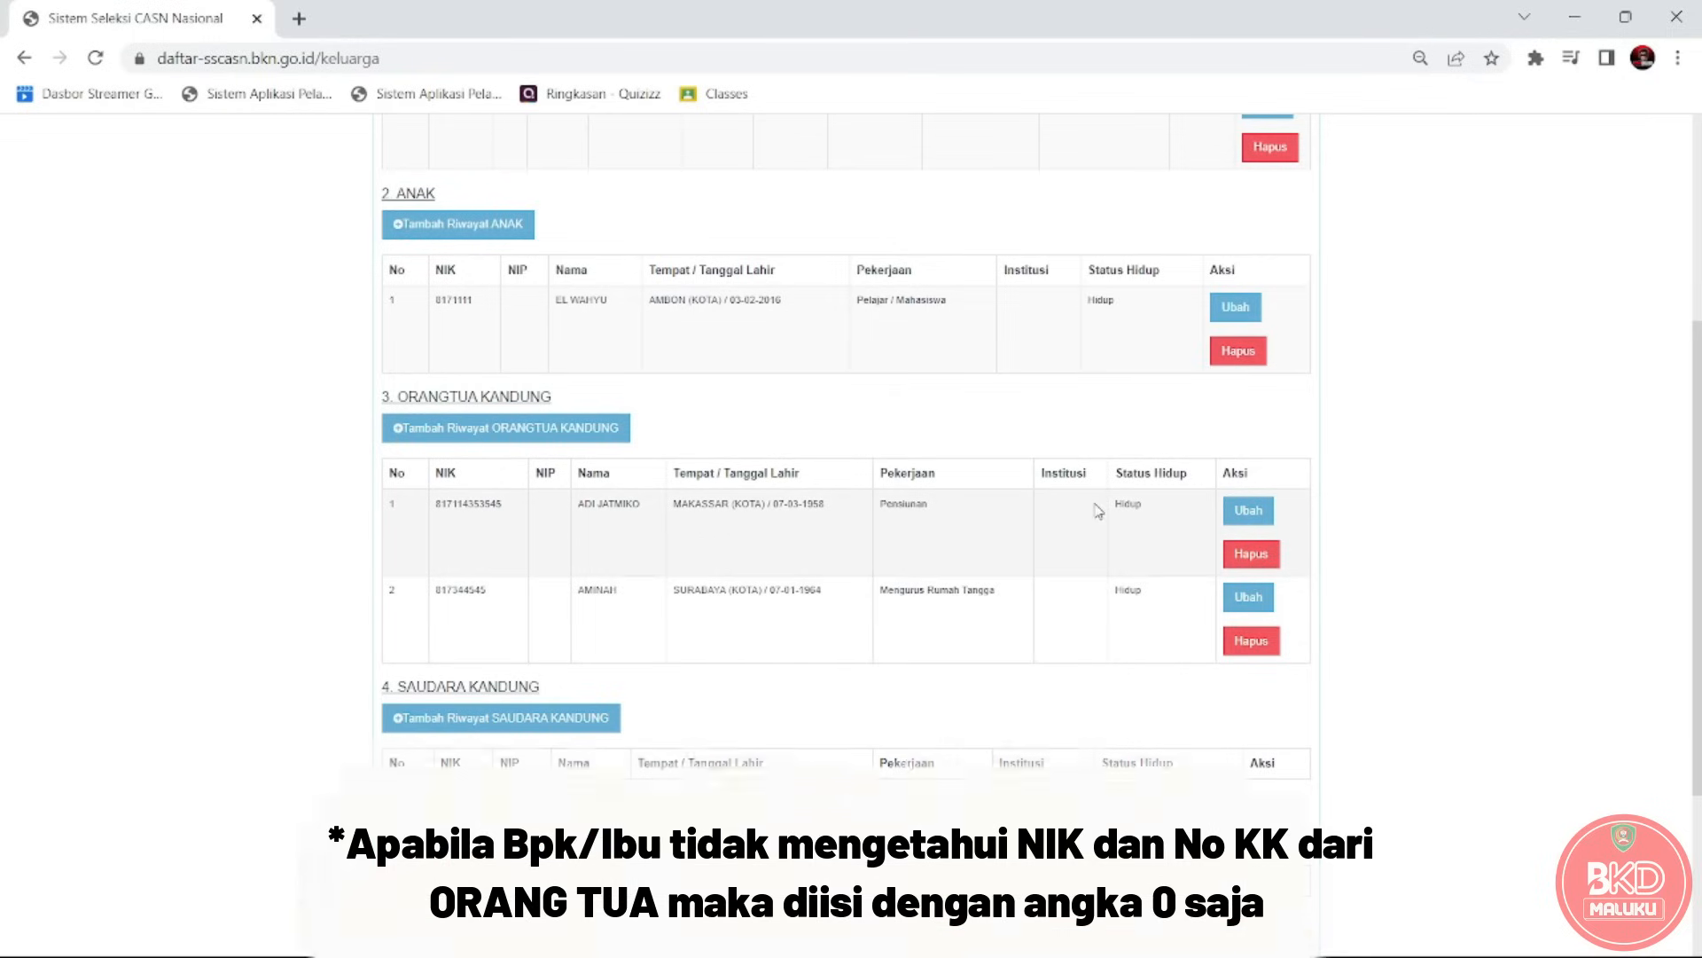
# Edit the father's row, replacing NIK and family card number with 0, and save.
pyautogui.click(1231, 514)
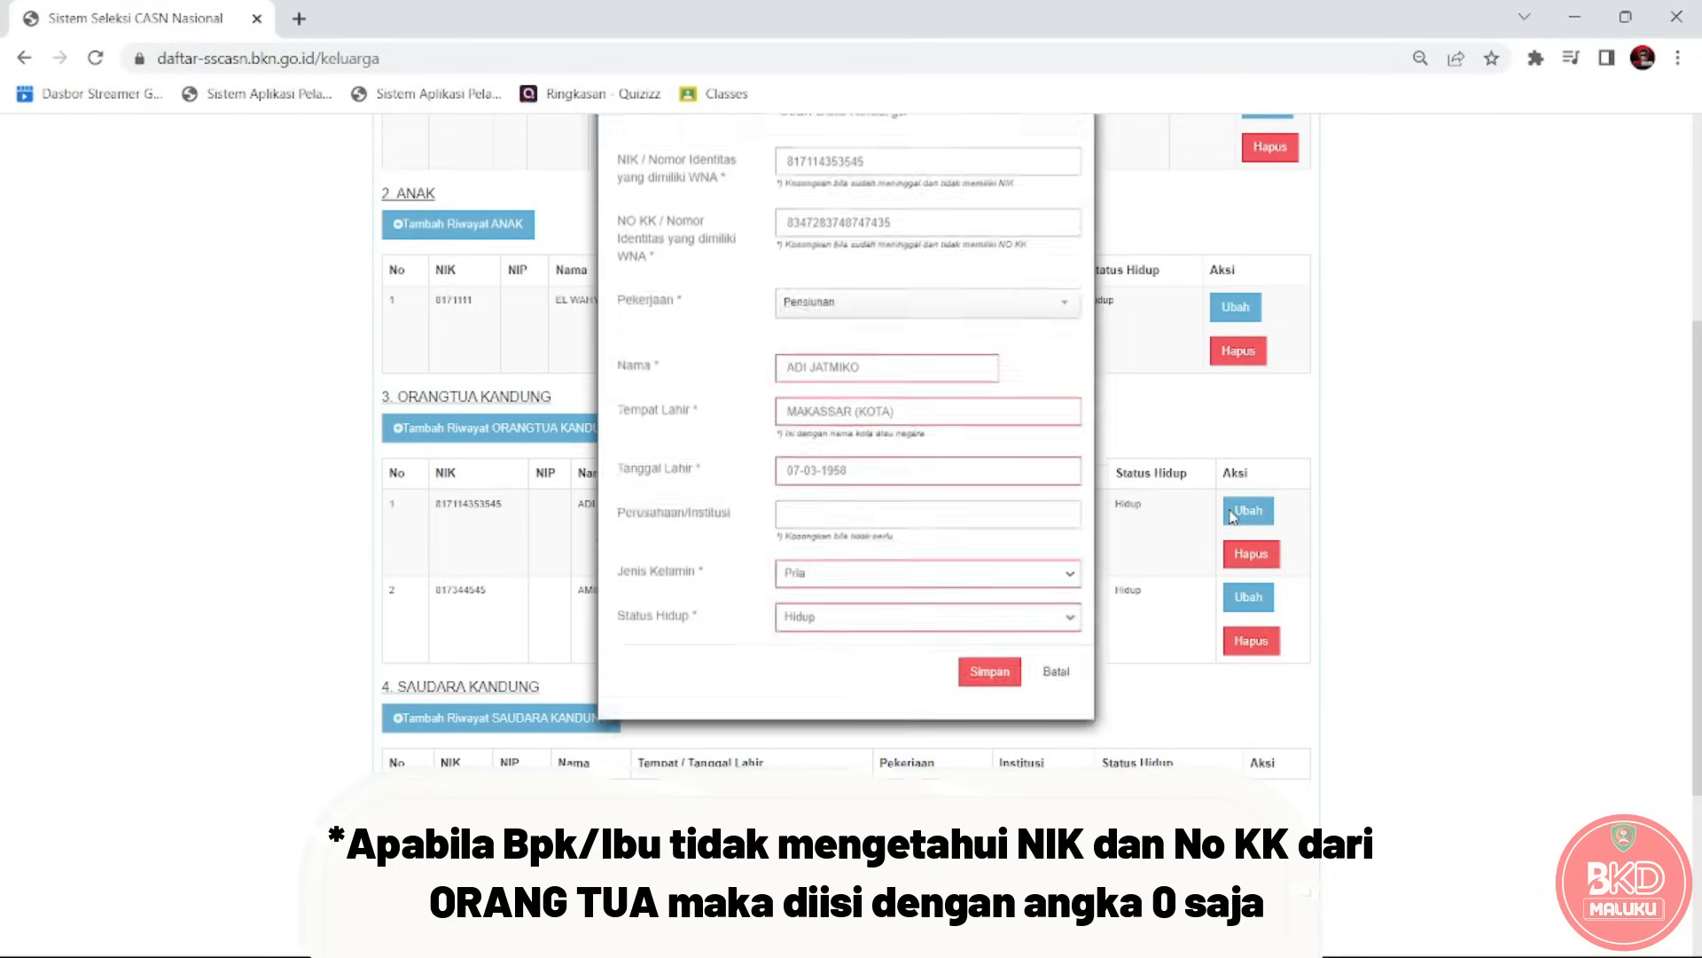
pyautogui.click(935, 215)
pyautogui.press('BackSpace')
pyautogui.press('BackSpace')
pyautogui.press('BackSpace')
pyautogui.press('BackSpace')
pyautogui.press('BackSpace')
pyautogui.press('BackSpace')
pyautogui.press('BackSpace')
pyautogui.press('BackSpace')
pyautogui.press('BackSpace')
pyautogui.press('BackSpace')
pyautogui.press('BackSpace')
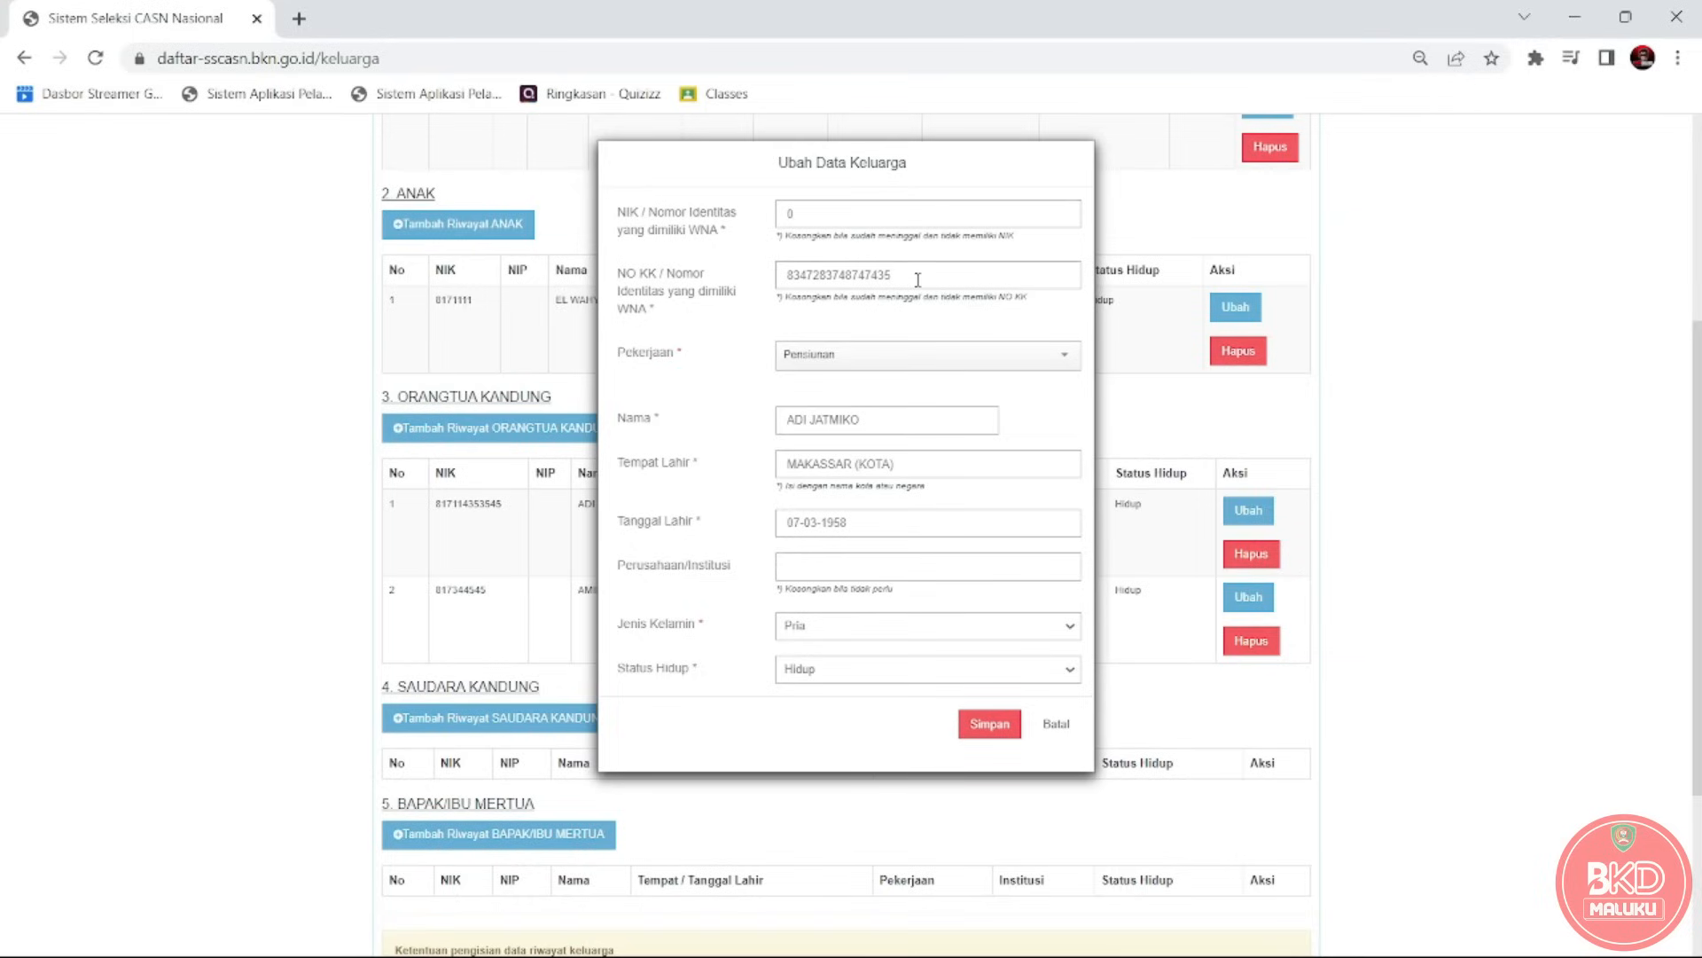
pyautogui.press('BackSpace')
pyautogui.press('BackSpace')
pyautogui.press('BackSpace')
pyautogui.press('BackSpace')
pyautogui.press('BackSpace')
pyautogui.press('BackSpace')
pyautogui.press('BackSpace')
pyautogui.press('BackSpace')
pyautogui.press('BackSpace')
pyautogui.press('BackSpace')
pyautogui.press('BackSpace')
pyautogui.press('BackSpace')
pyautogui.press('BackSpace')
pyautogui.press('BackSpace')
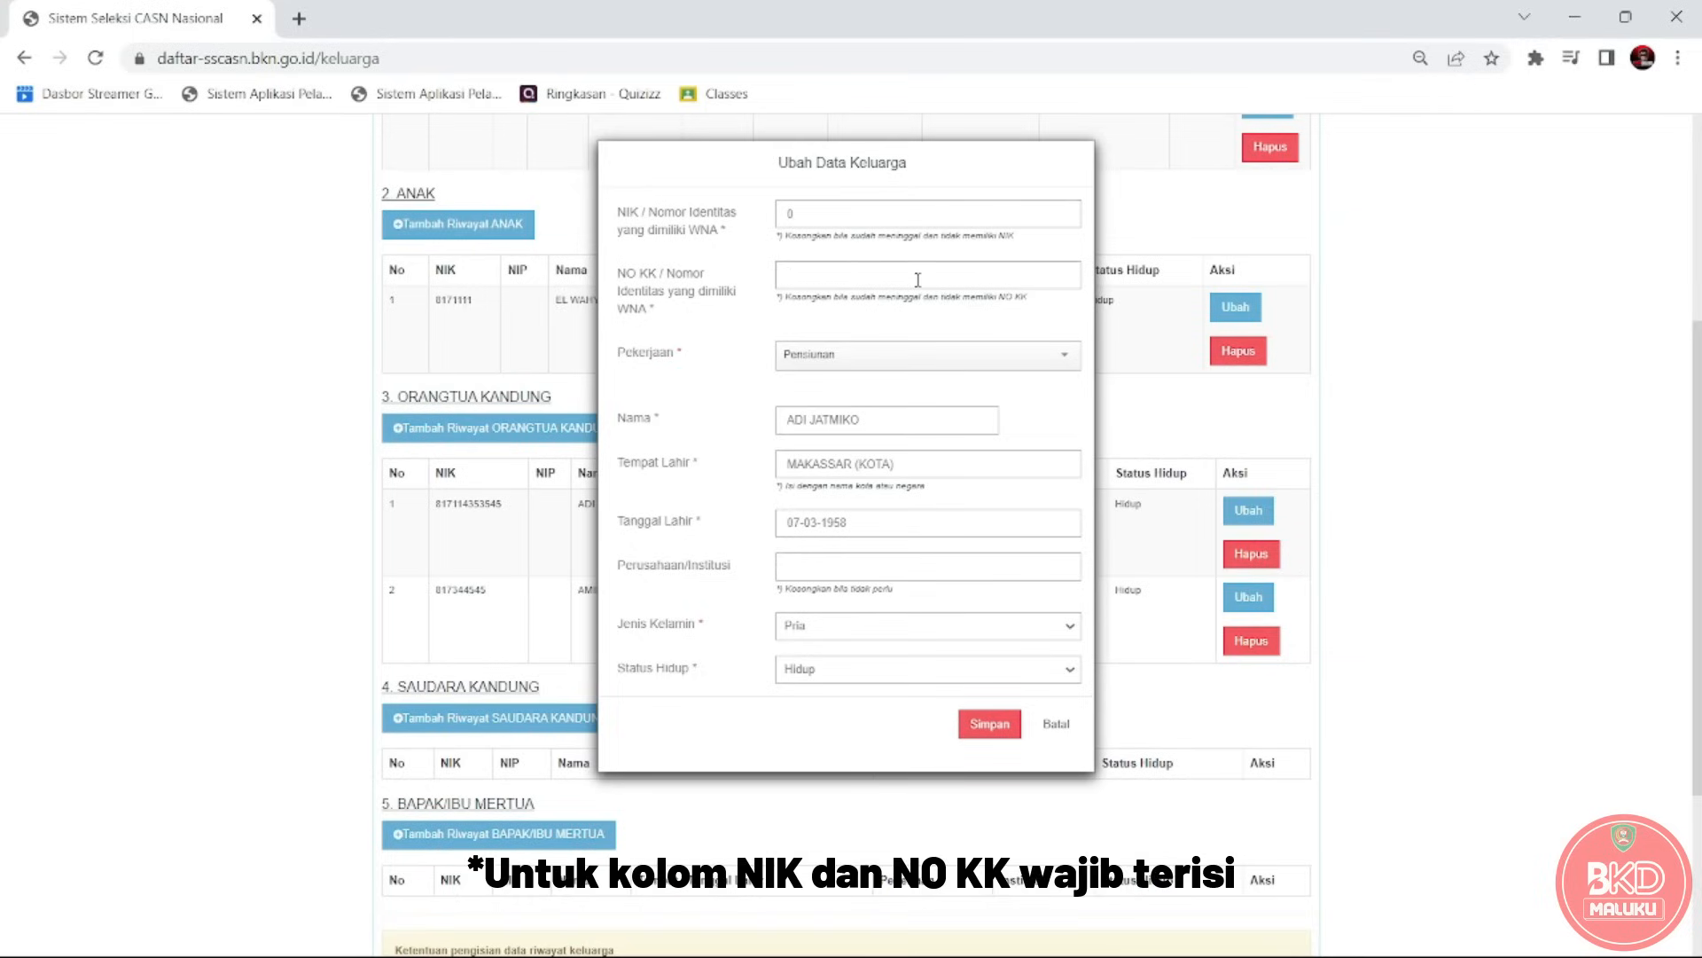
pyautogui.write('0')
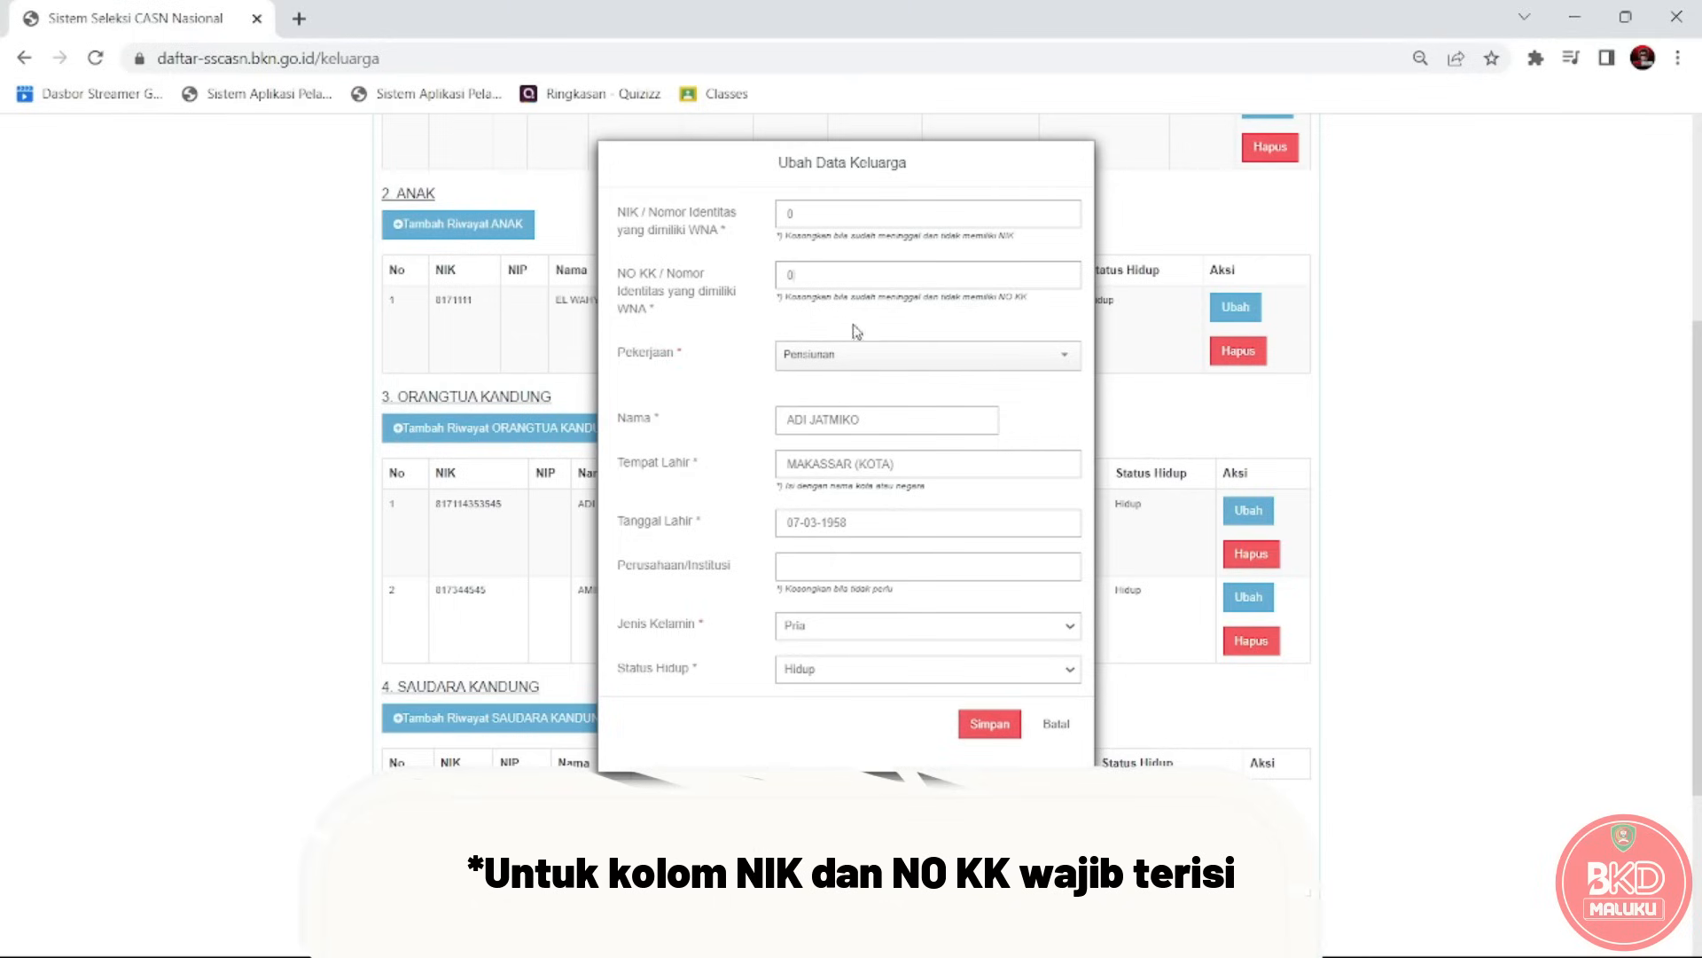
pyautogui.click(987, 722)
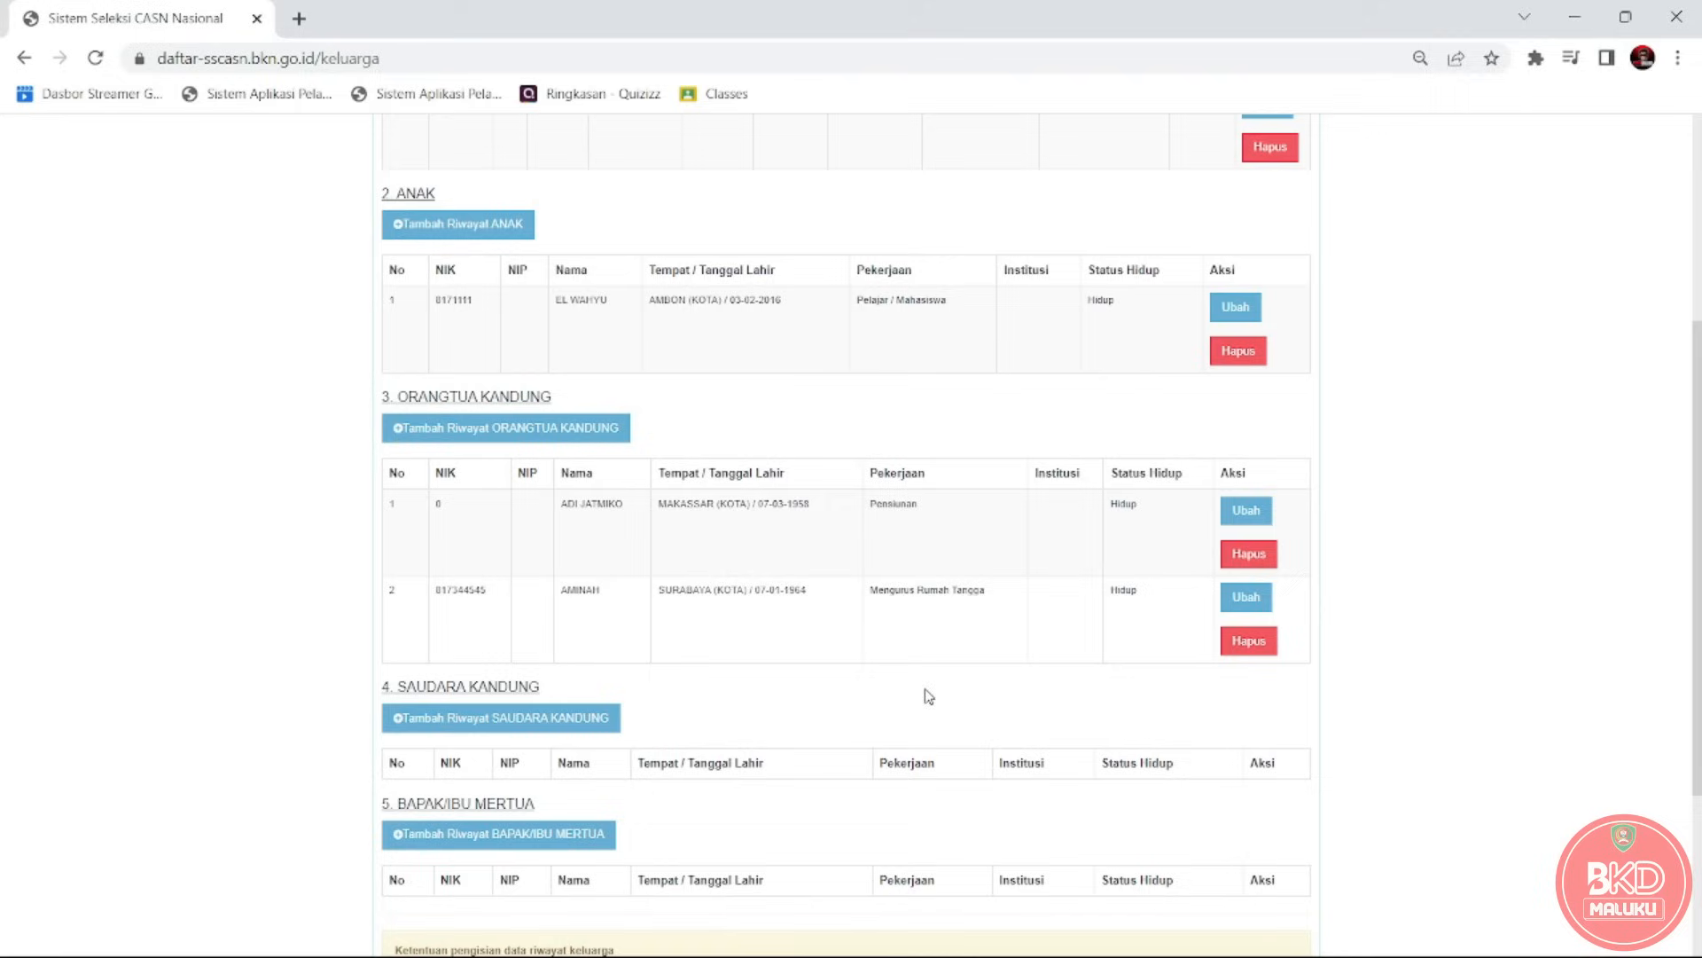
# Edit the mother's row so NIK and family card number become 0, and resave.
pyautogui.click(1257, 592)
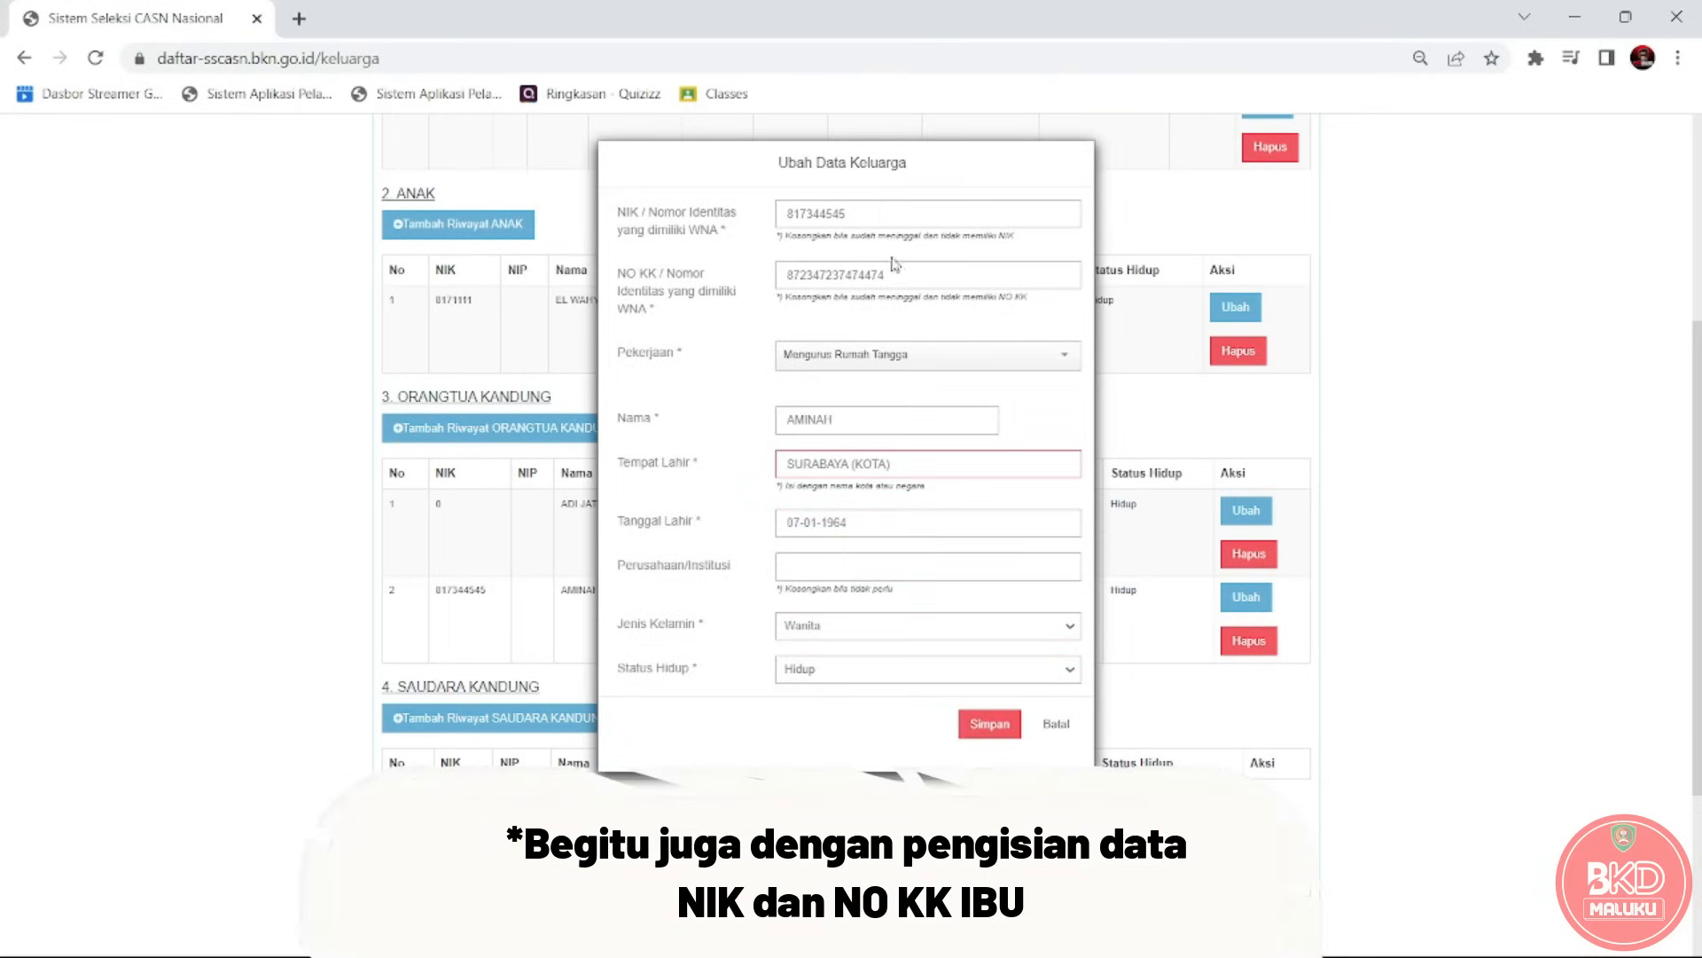
pyautogui.press('BackSpace')
pyautogui.press('BackSpace')
pyautogui.press('BackSpace')
pyautogui.press('BackSpace')
pyautogui.press('BackSpace')
pyautogui.press('BackSpace')
pyautogui.press('BackSpace')
pyautogui.press('BackSpace')
pyautogui.press('BackSpace')
pyautogui.press('BackSpace')
pyautogui.press('BackSpace')
pyautogui.press('BackSpace')
pyautogui.press('BackSpace')
pyautogui.press('BackSpace')
pyautogui.press('BackSpace')
pyautogui.press('BackSpace')
pyautogui.press('BackSpace')
pyautogui.press('BackSpace')
pyautogui.press('BackSpace')
pyautogui.press('BackSpace')
pyautogui.press('BackSpace')
pyautogui.press('BackSpace')
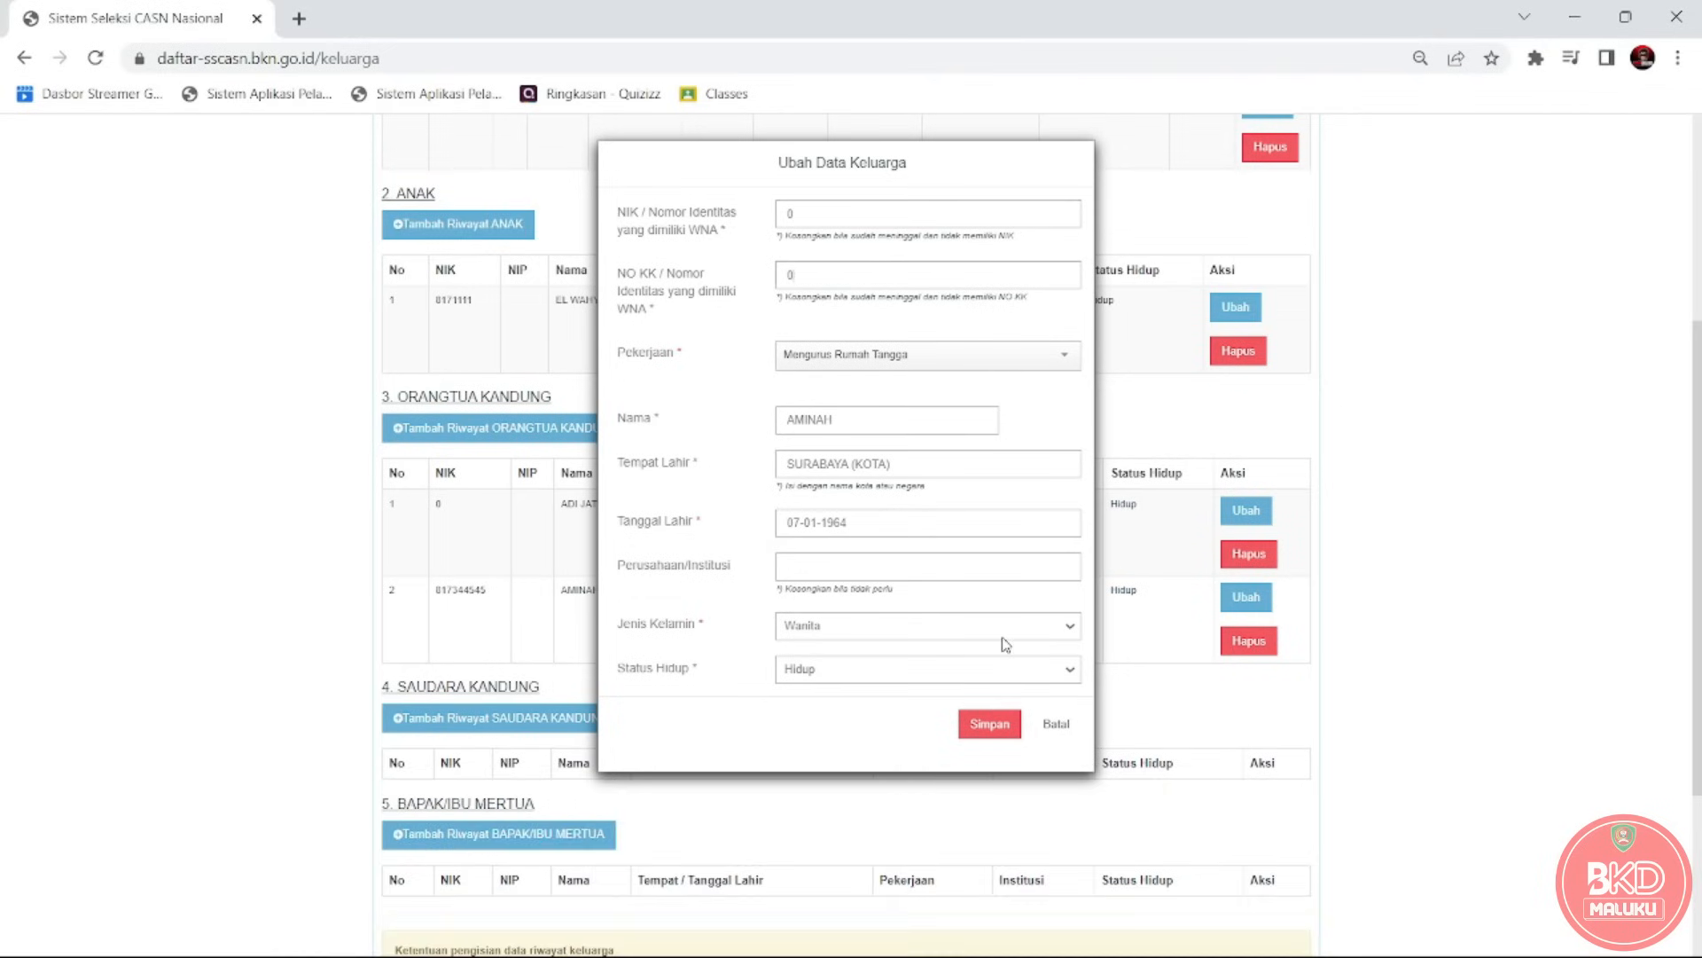
pyautogui.click(997, 720)
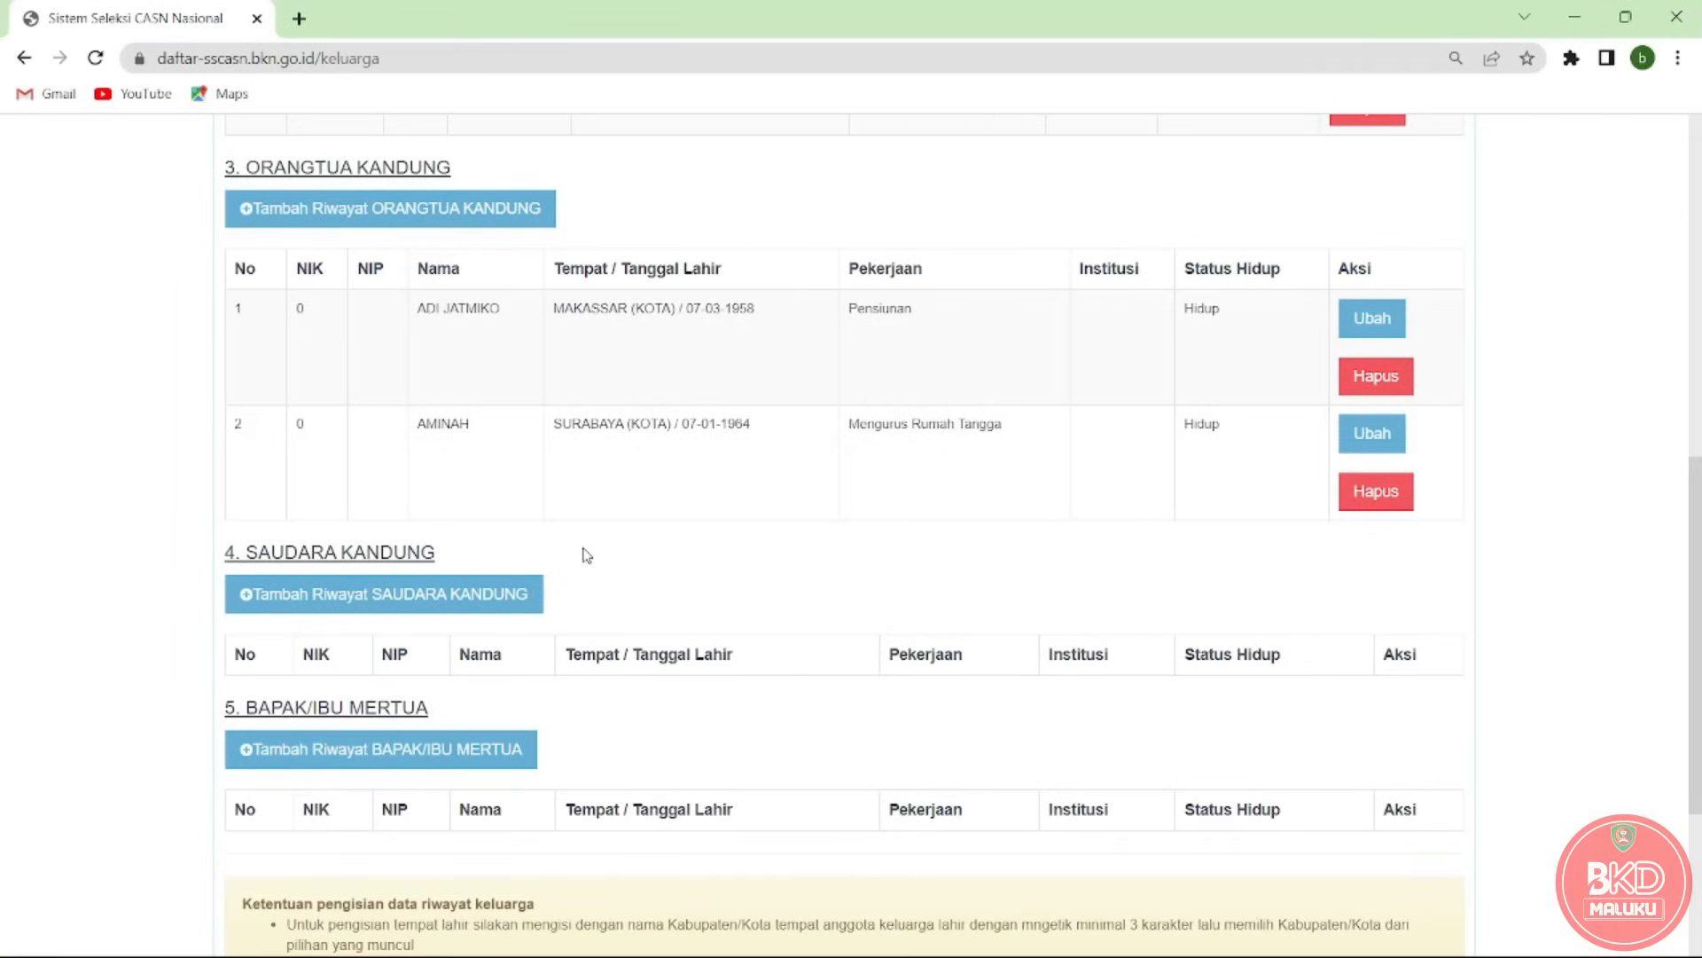
# Start a sibling entry and fill in the NIK and family card numbers.
pyautogui.click(401, 596)
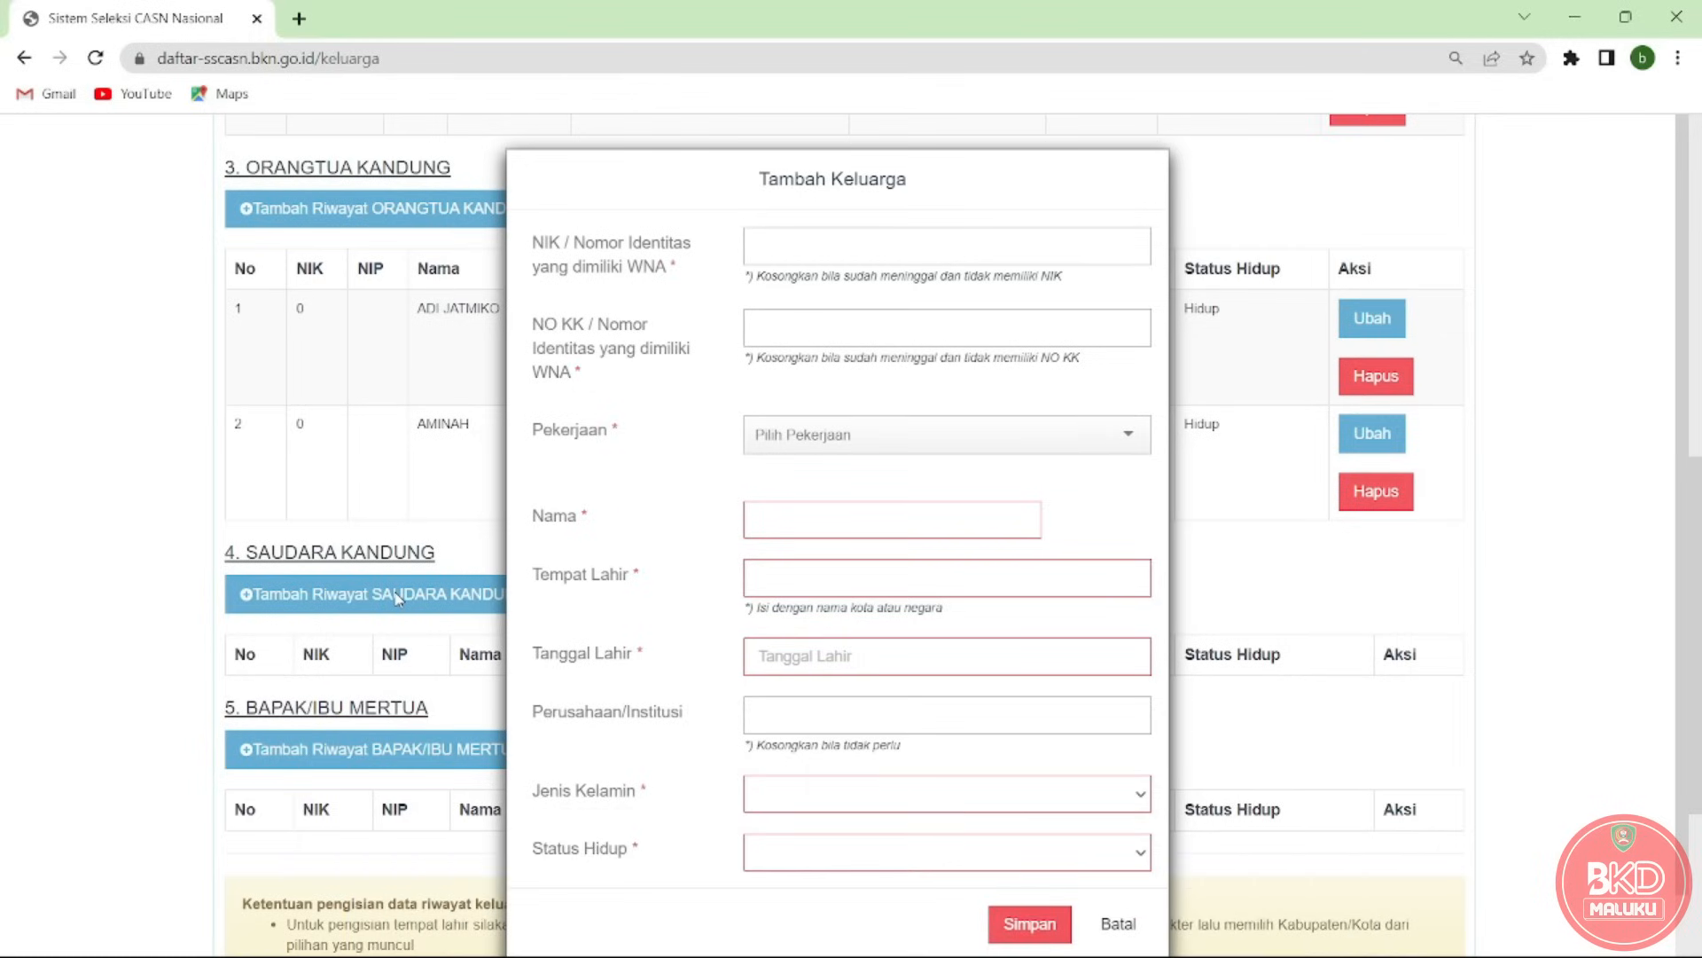
pyautogui.click(819, 257)
pyautogui.write('00')
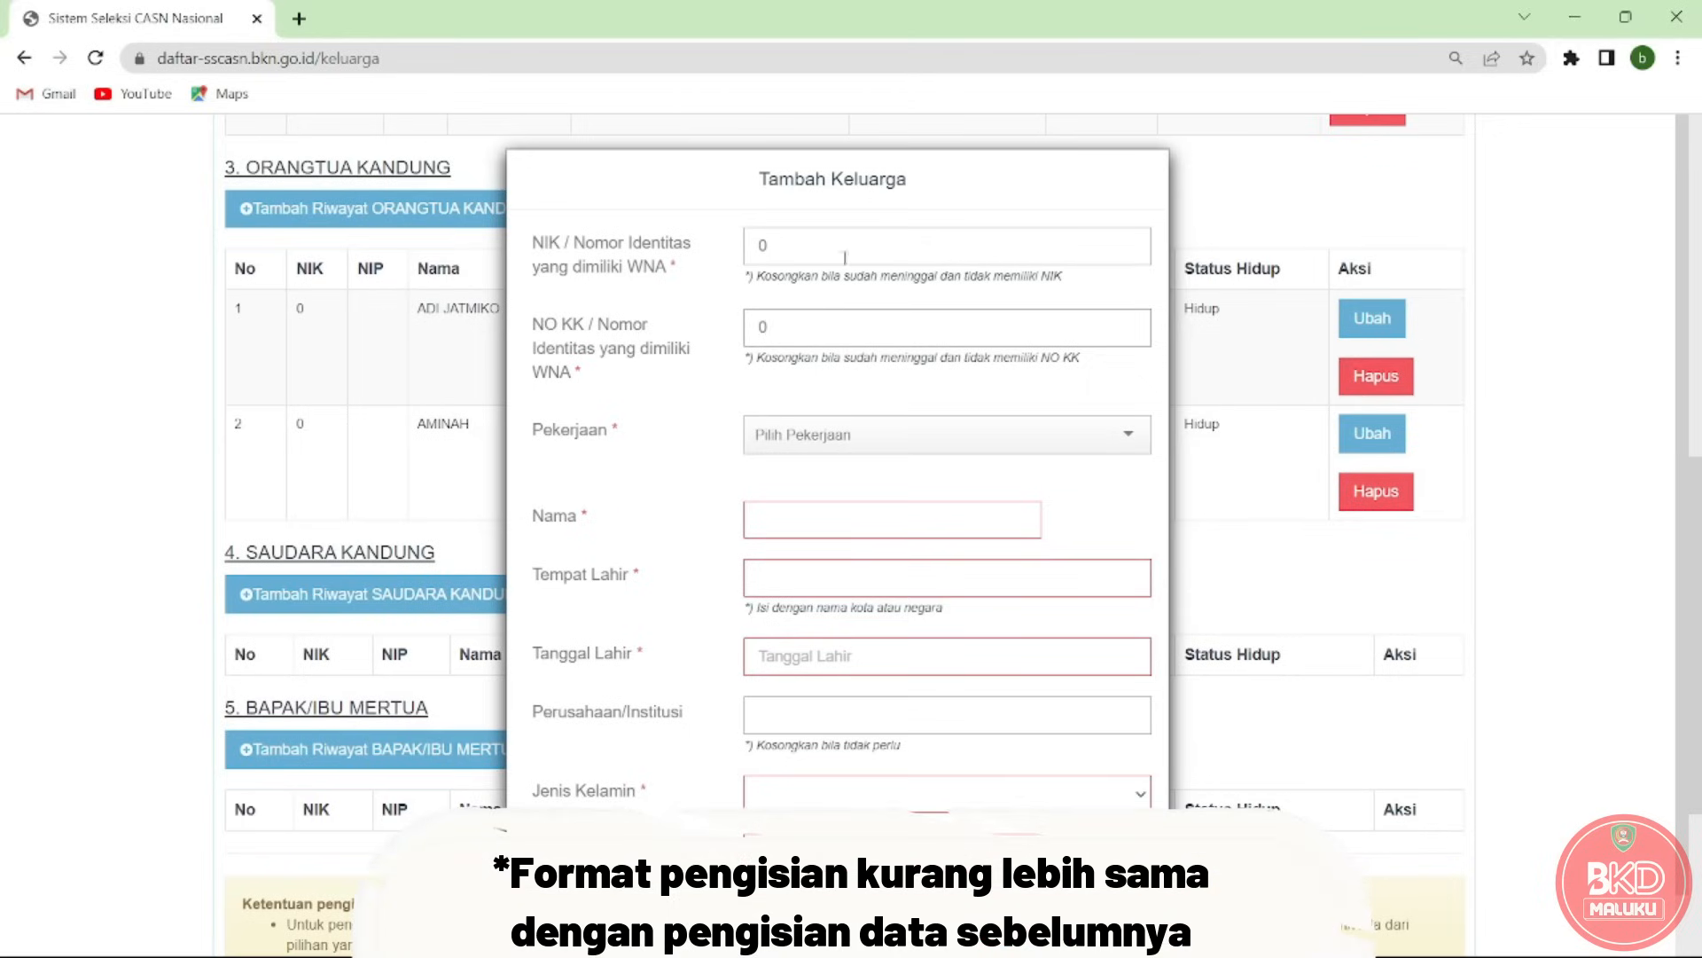
pyautogui.click(799, 244)
pyautogui.press('BackSpace')
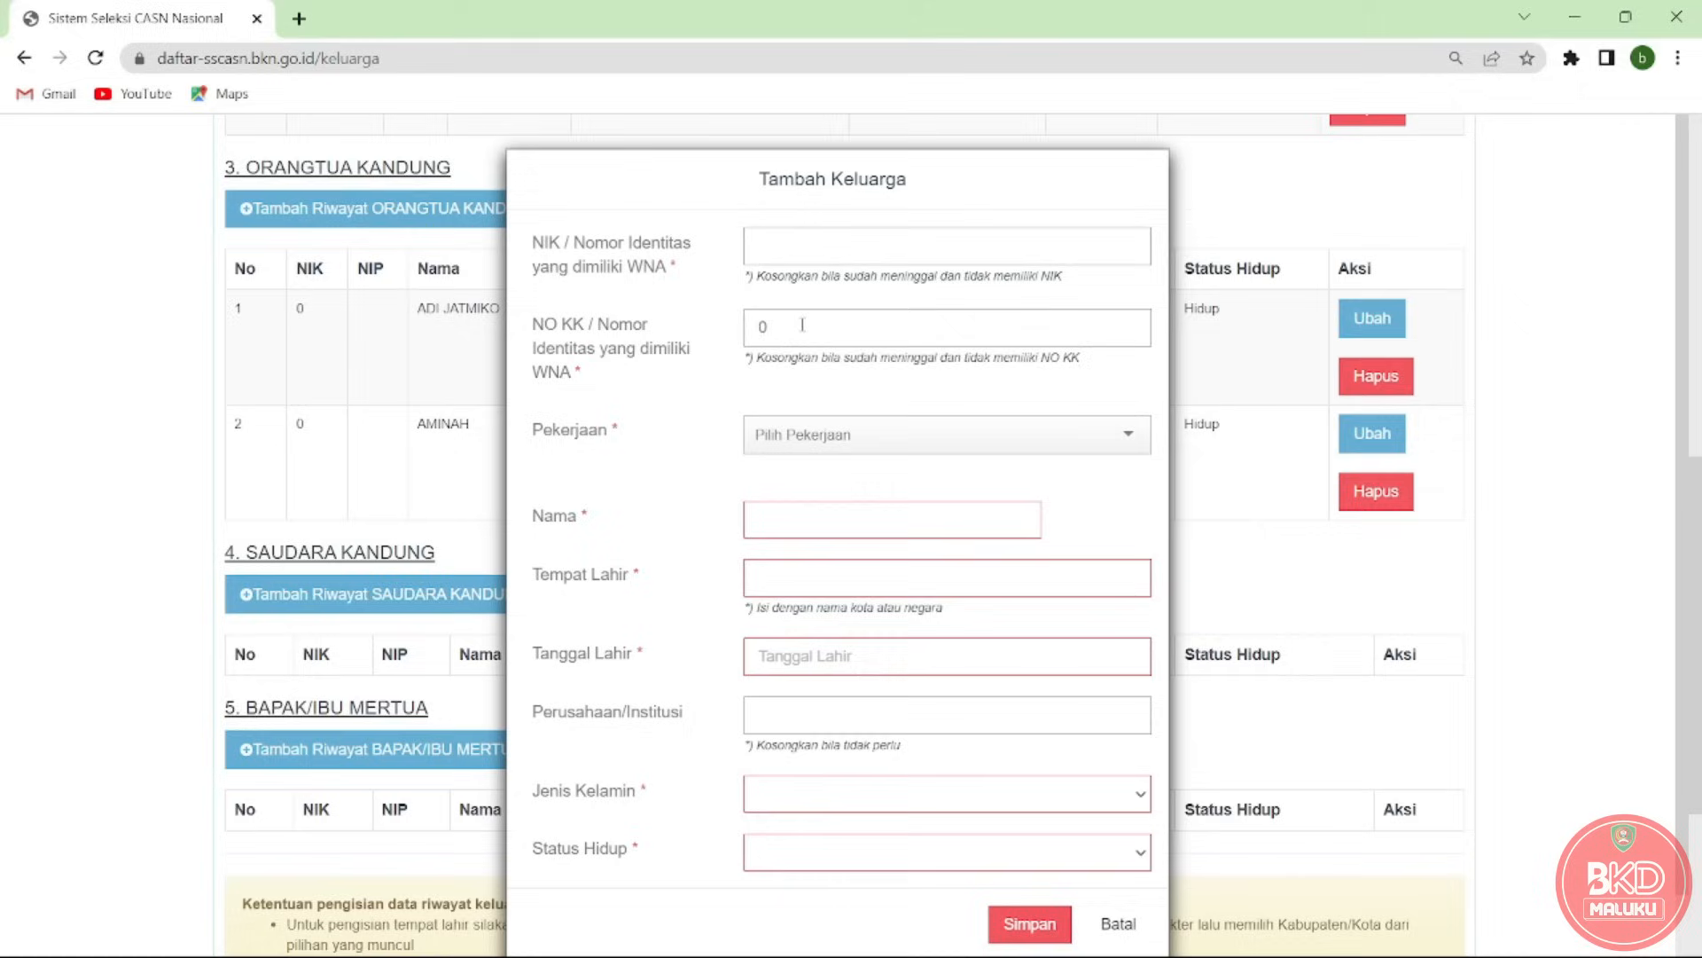
pyautogui.press('BackSpace')
pyautogui.click(791, 245)
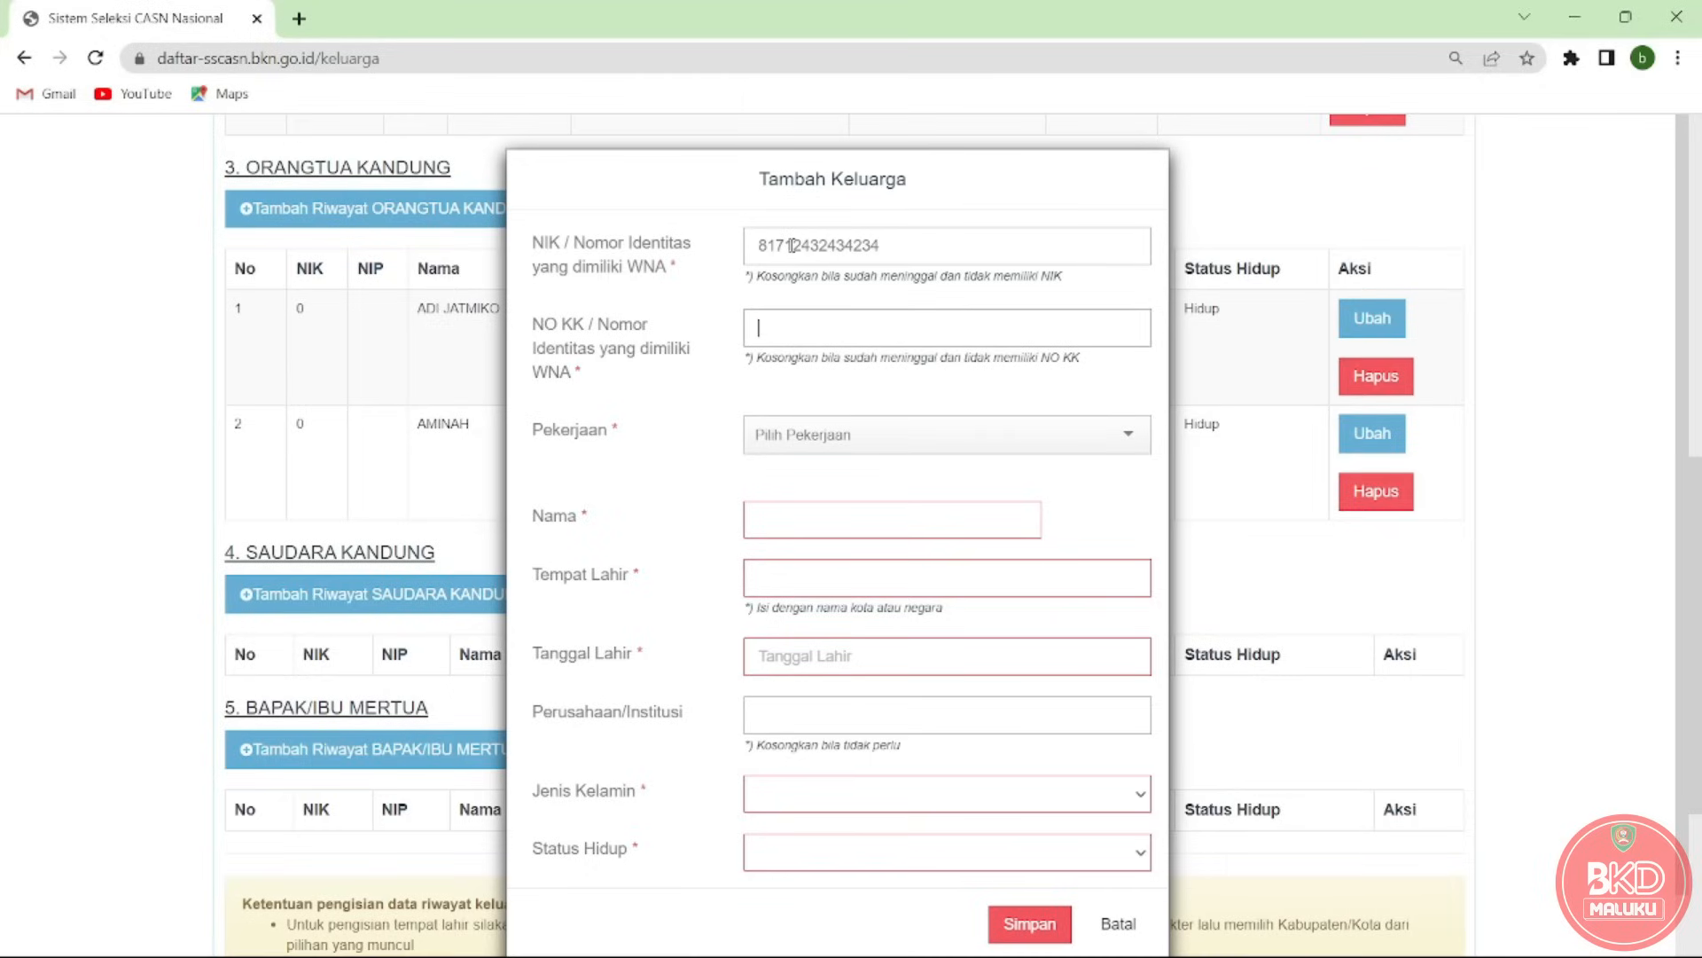
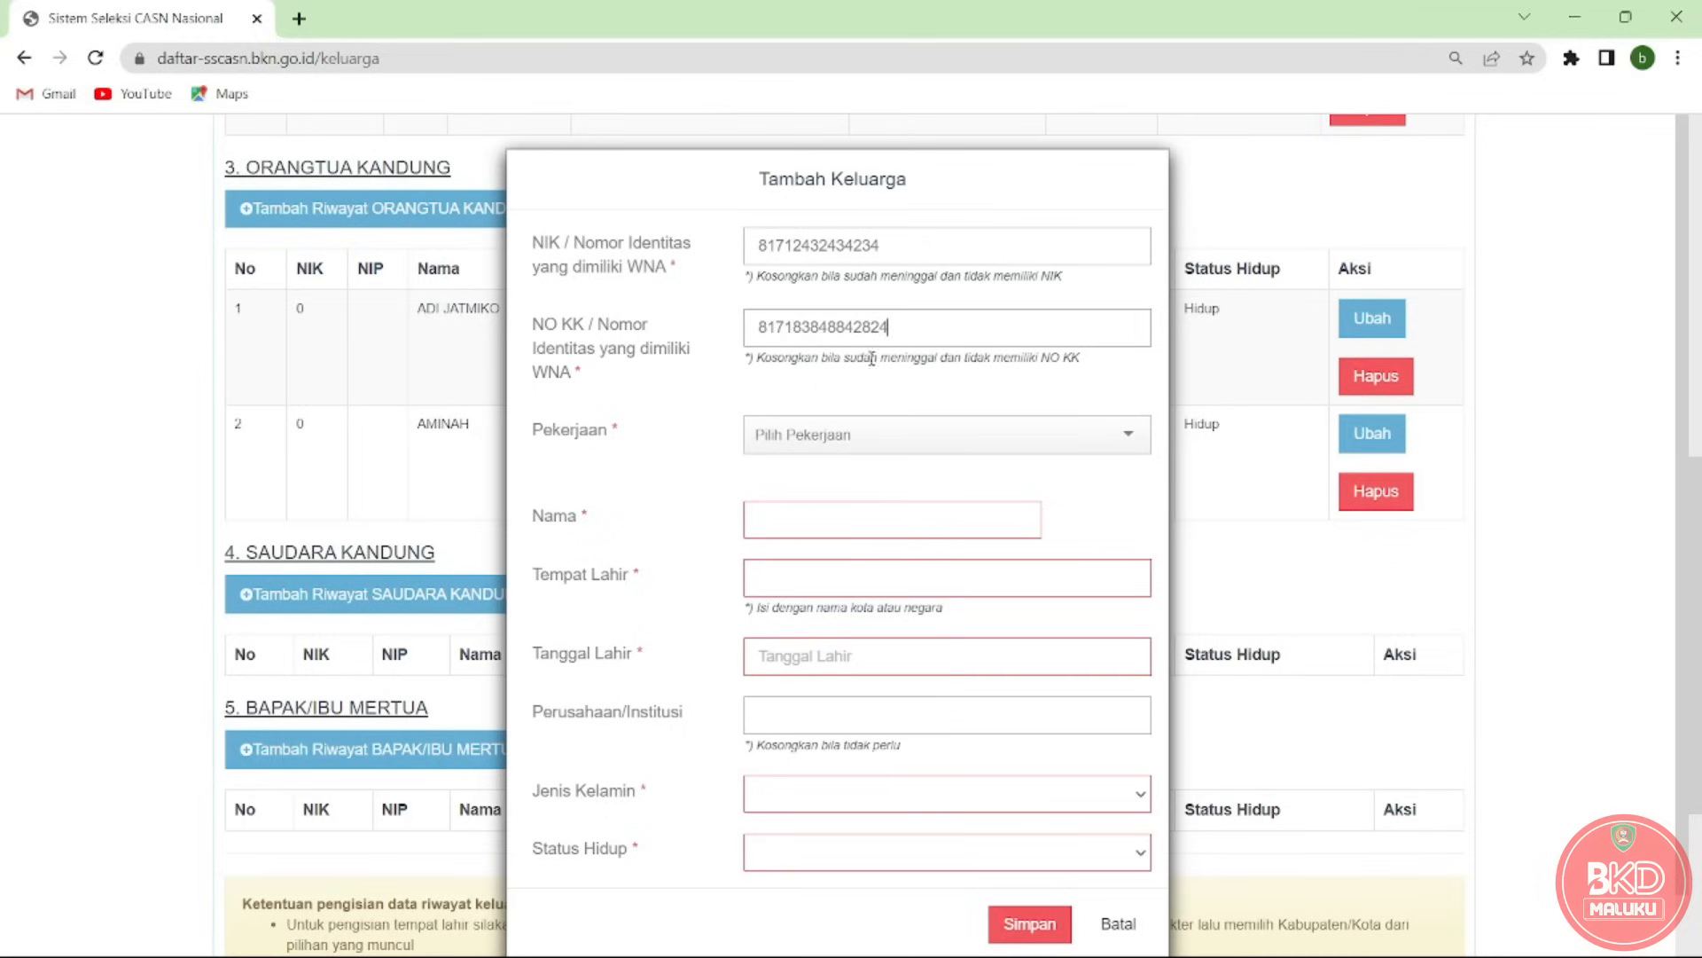
# Set the sibling's occupation to Pelajar / Mahasiswa.
pyautogui.click(904, 436)
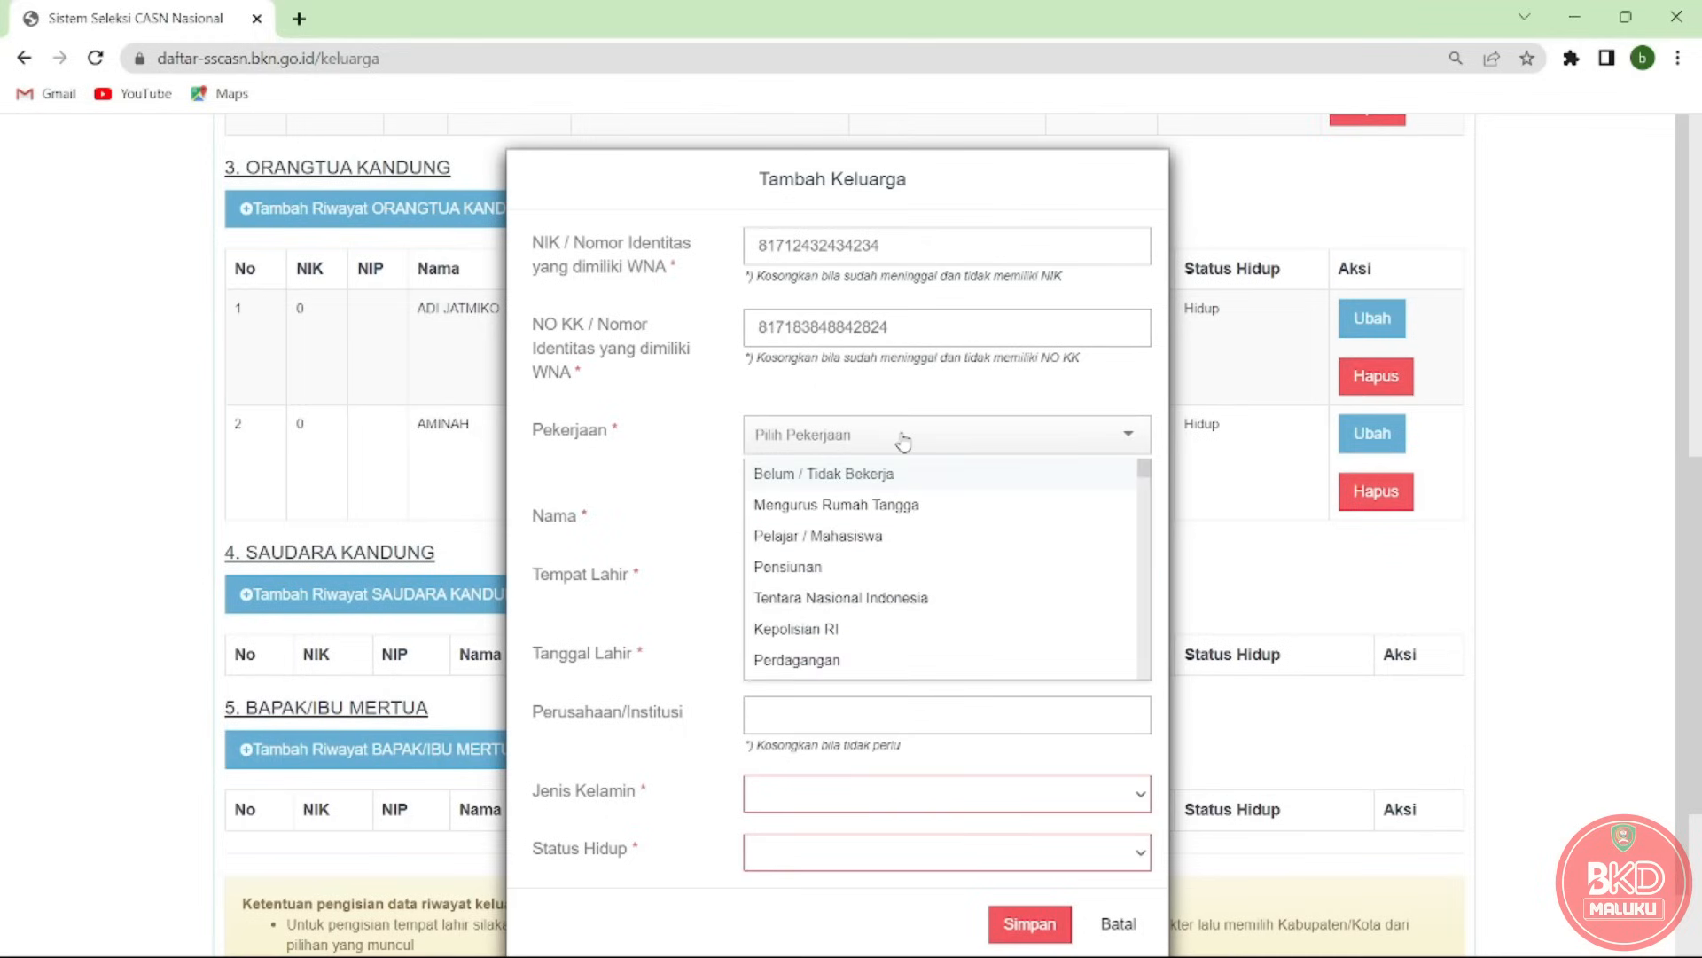
pyautogui.click(843, 538)
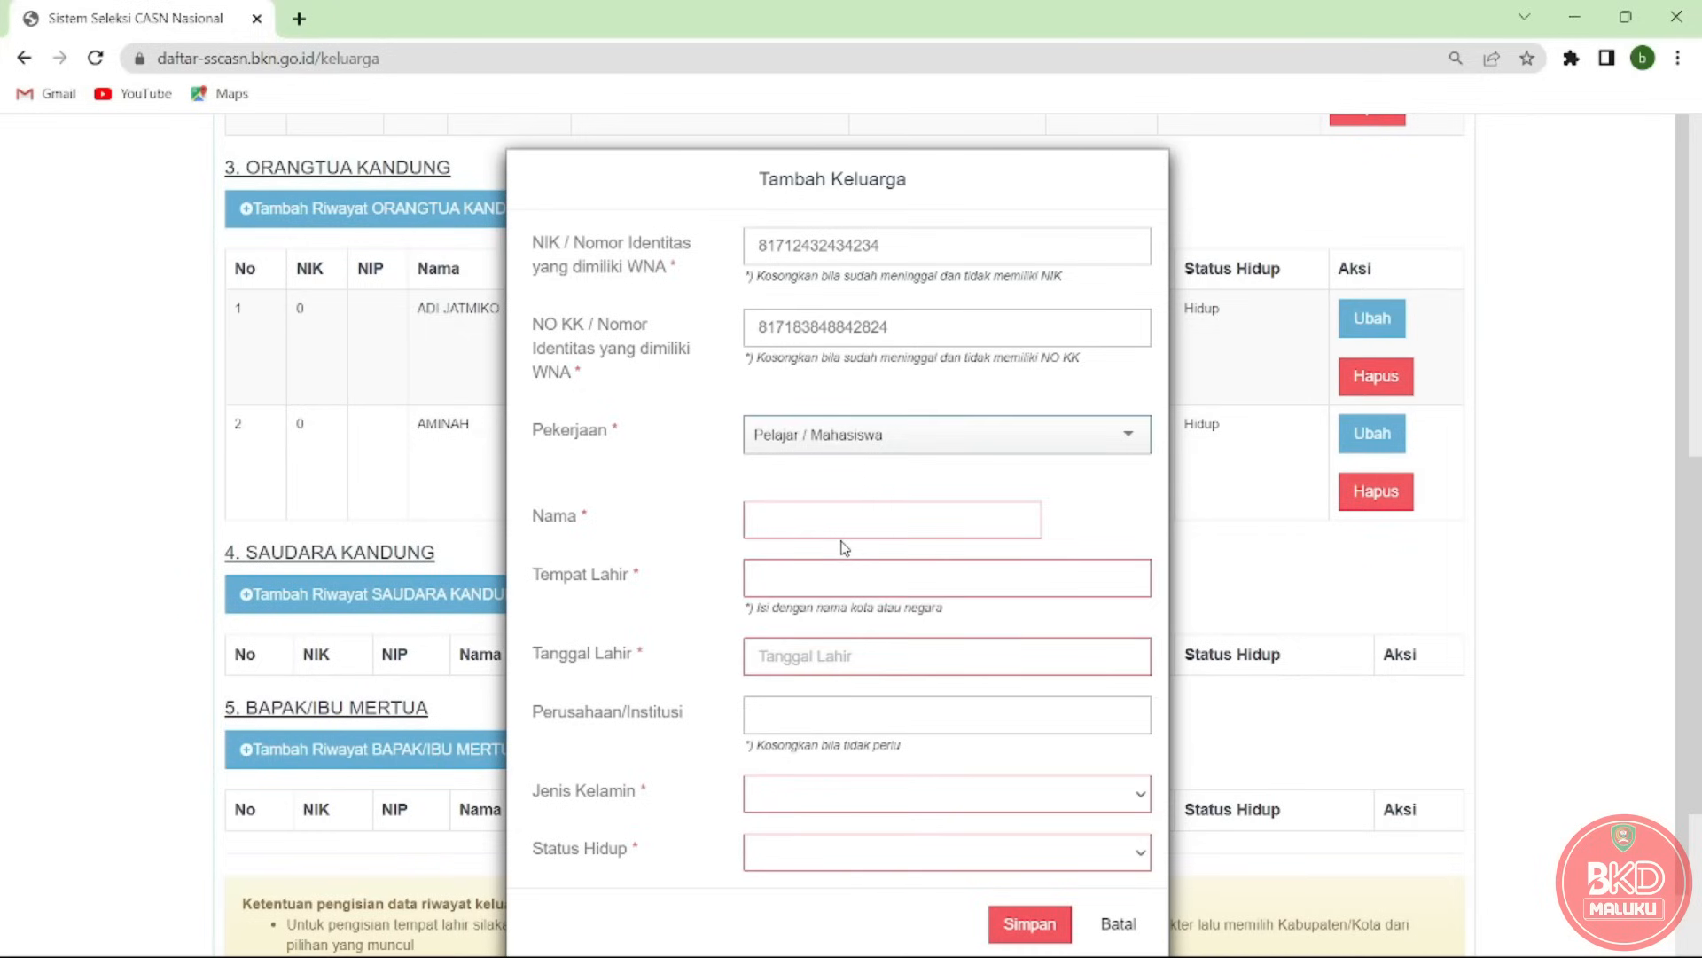
pyautogui.click(928, 441)
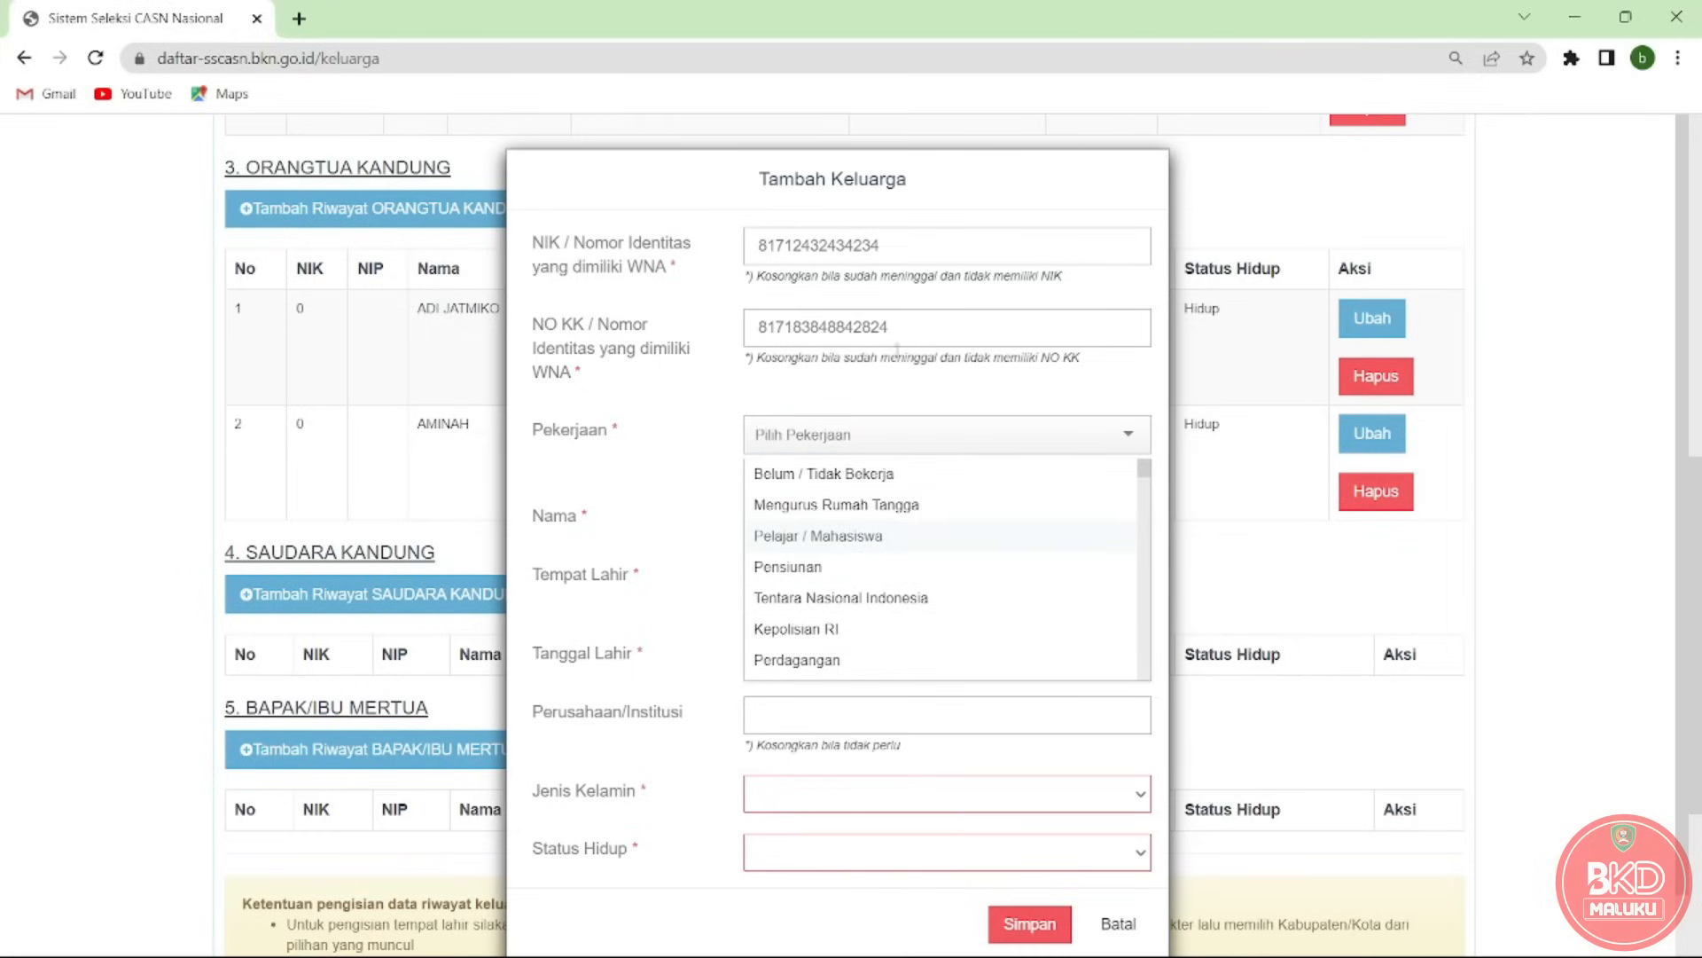
pyautogui.click(827, 538)
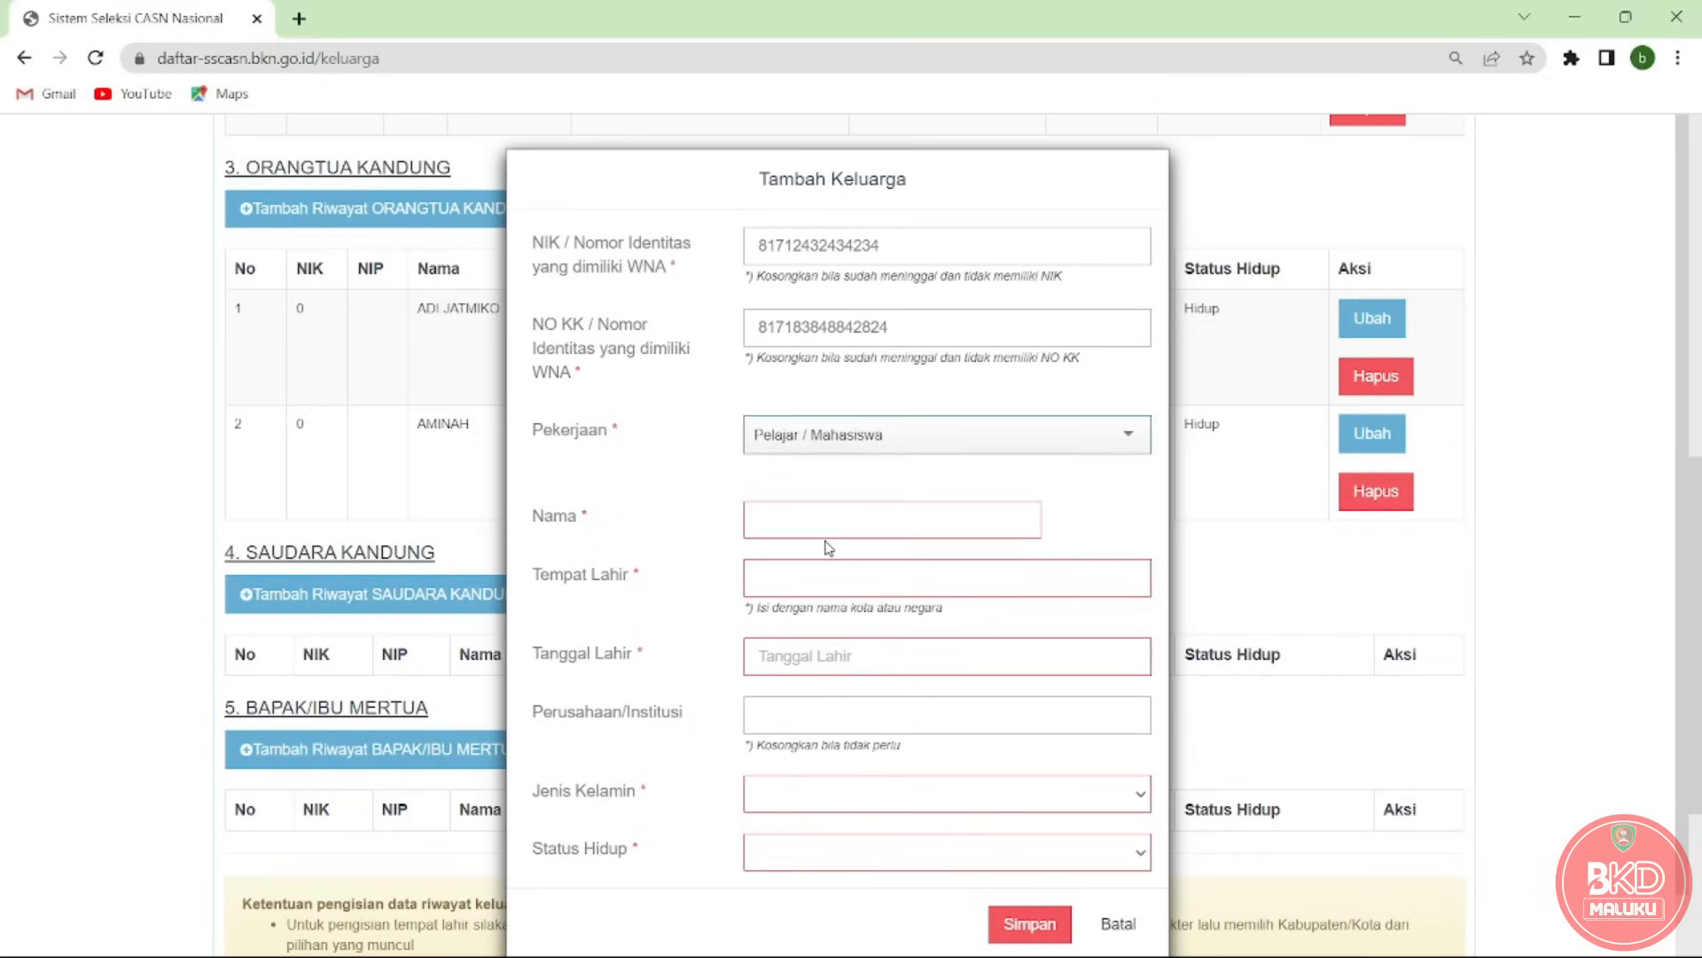
pyautogui.click(832, 529)
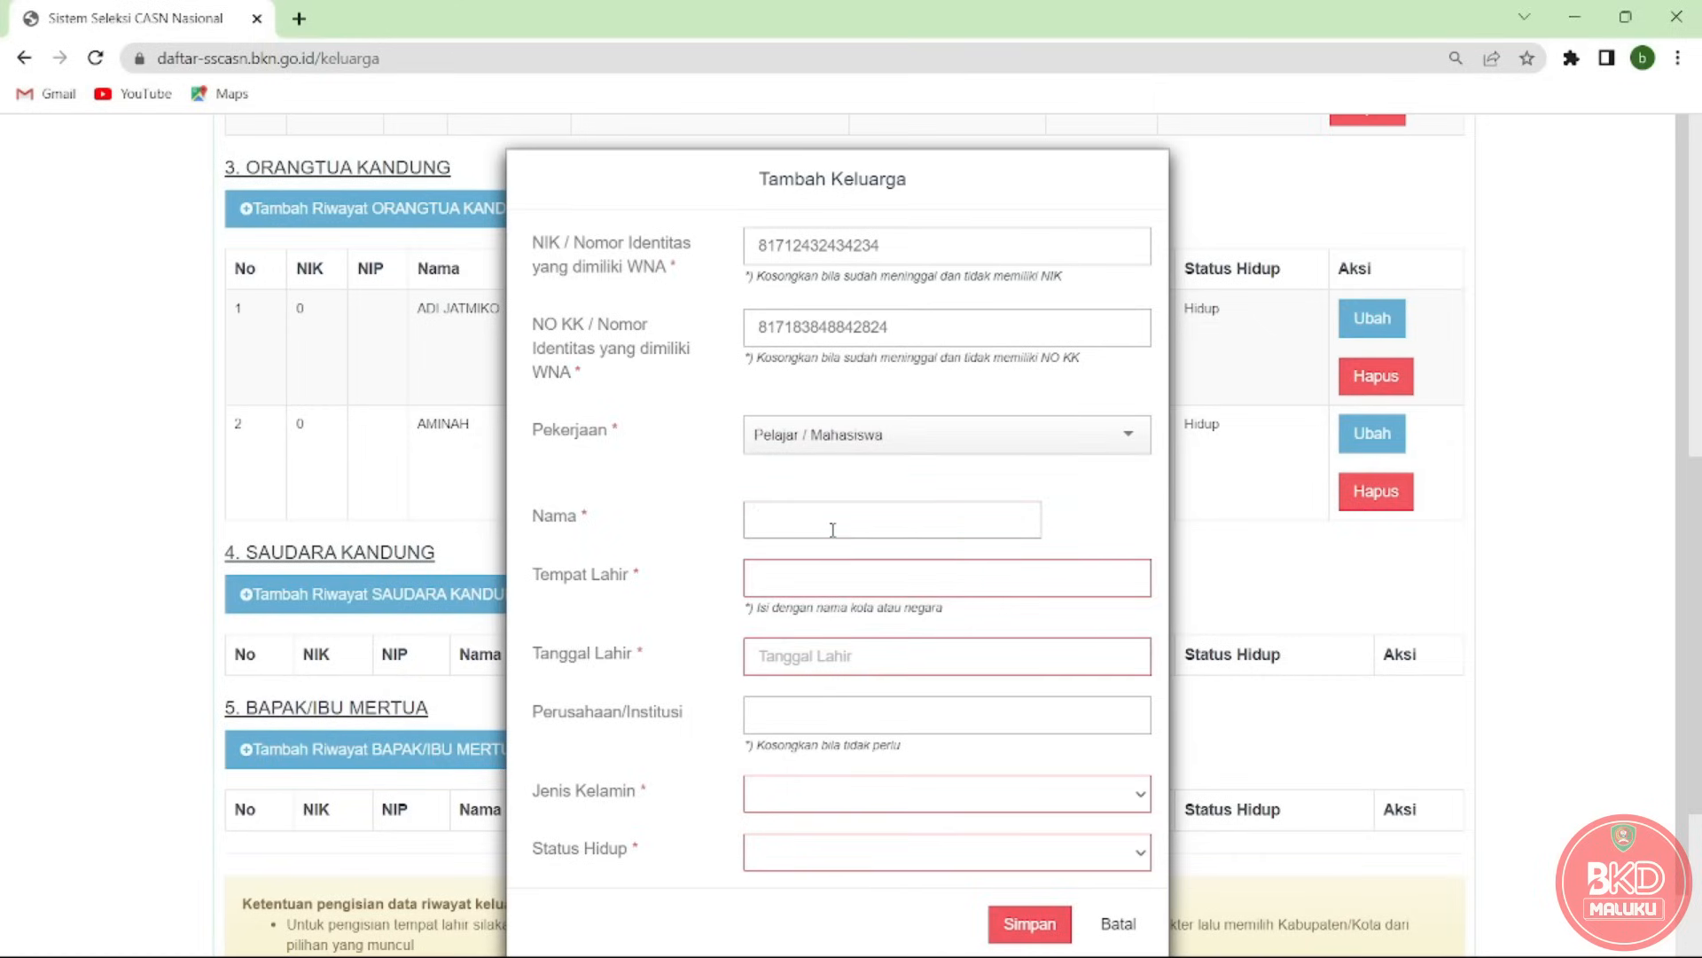
# Enter the sibling's name and birthplace BANDAR LAMPUNG (KOTA).
pyautogui.click(805, 575)
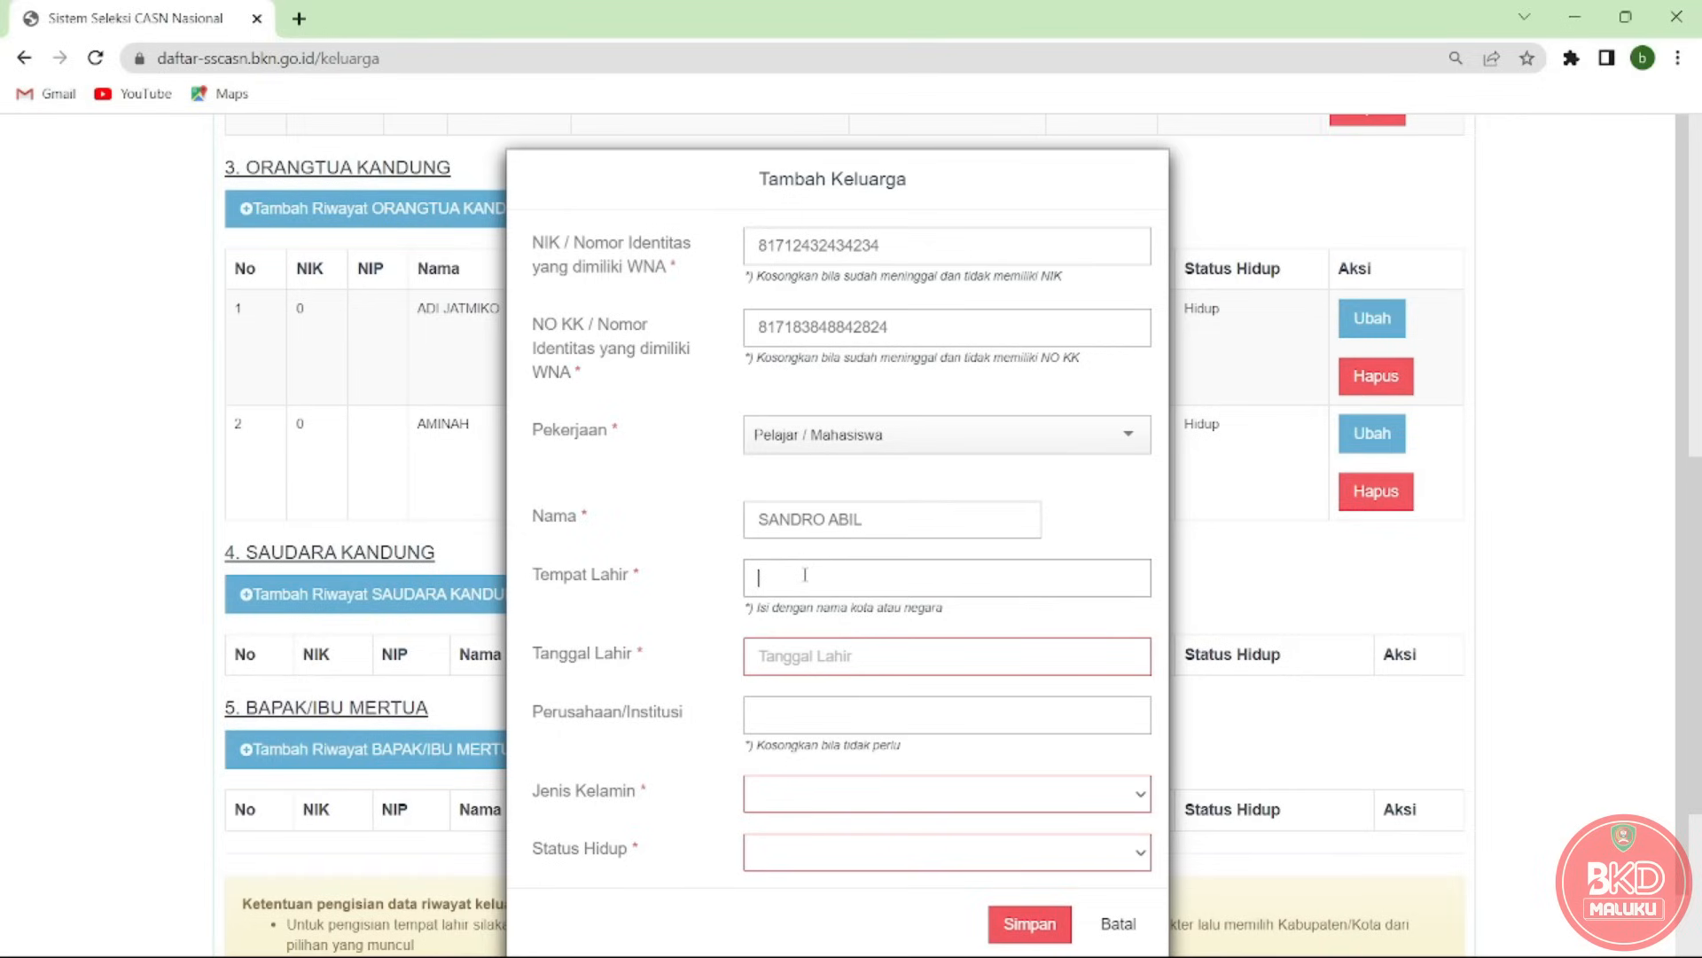
pyautogui.write('L')
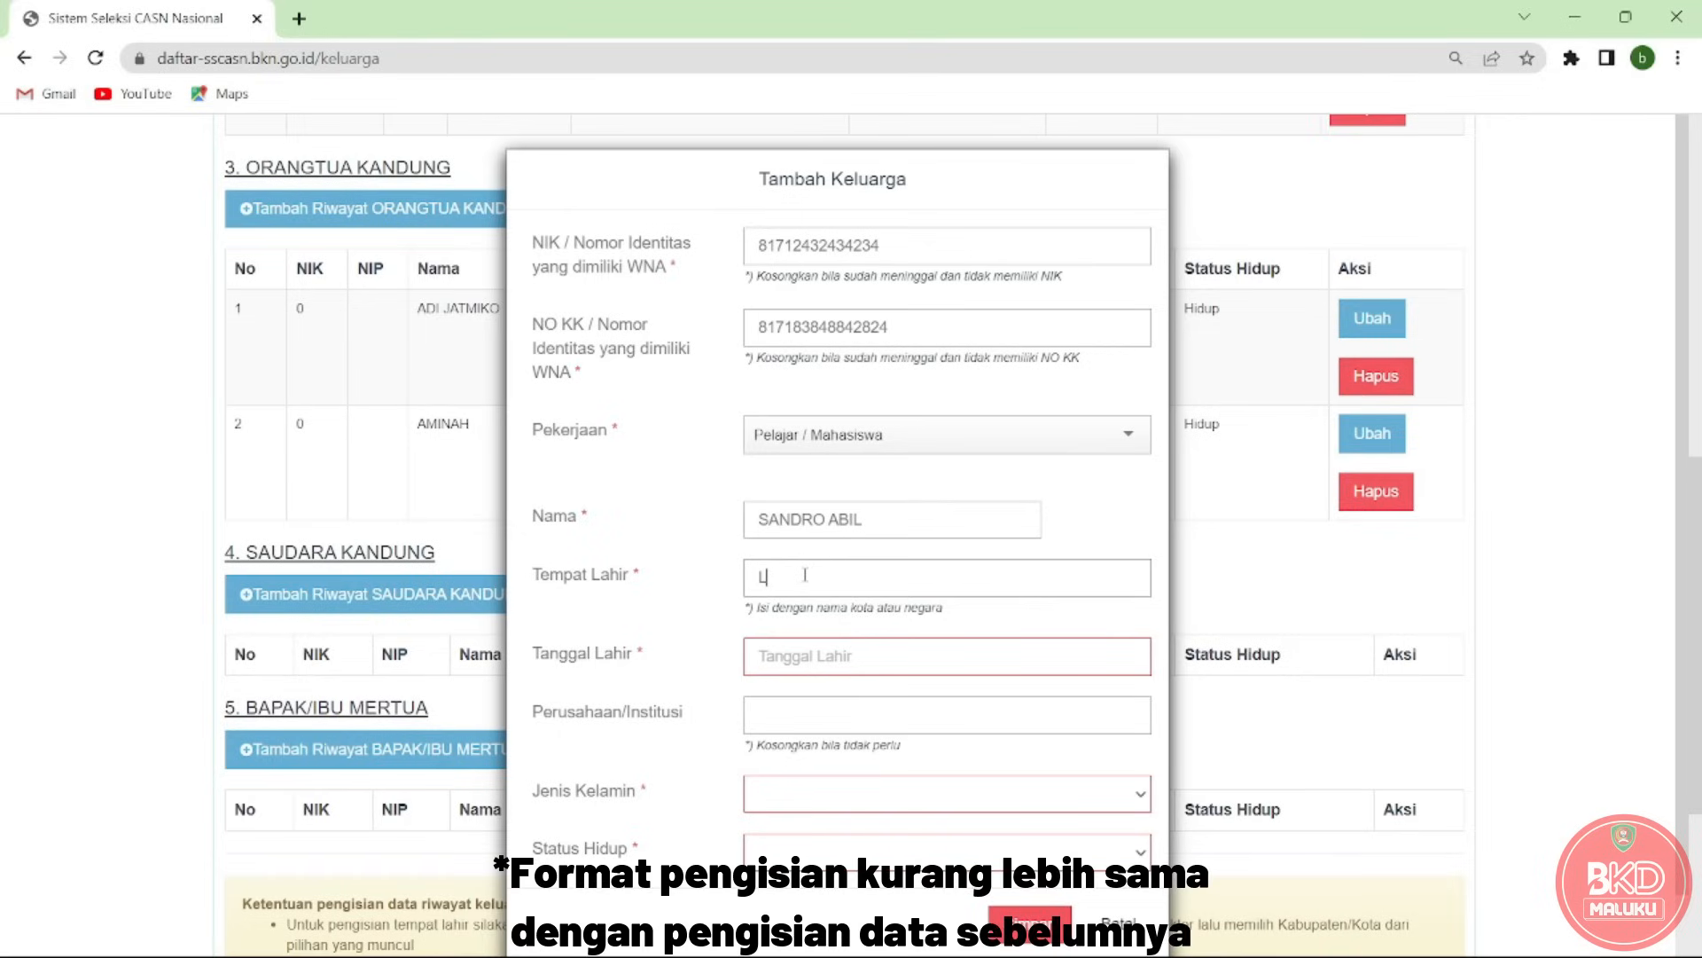
pyautogui.write('AMPUNG')
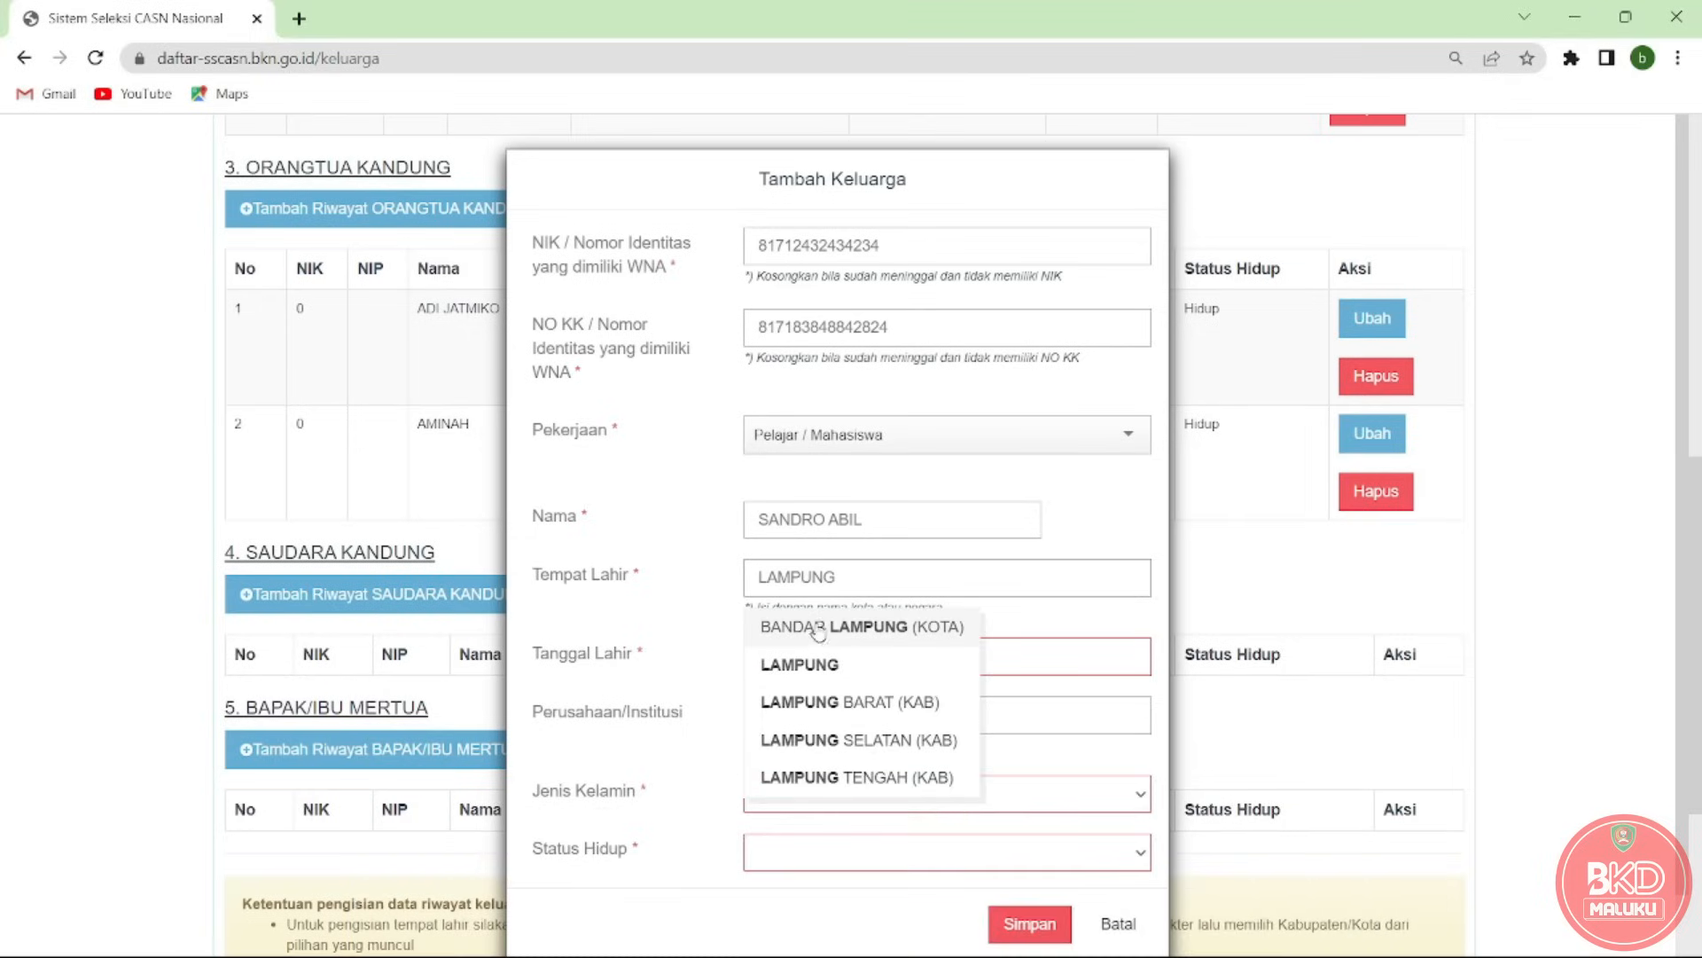
pyautogui.click(818, 631)
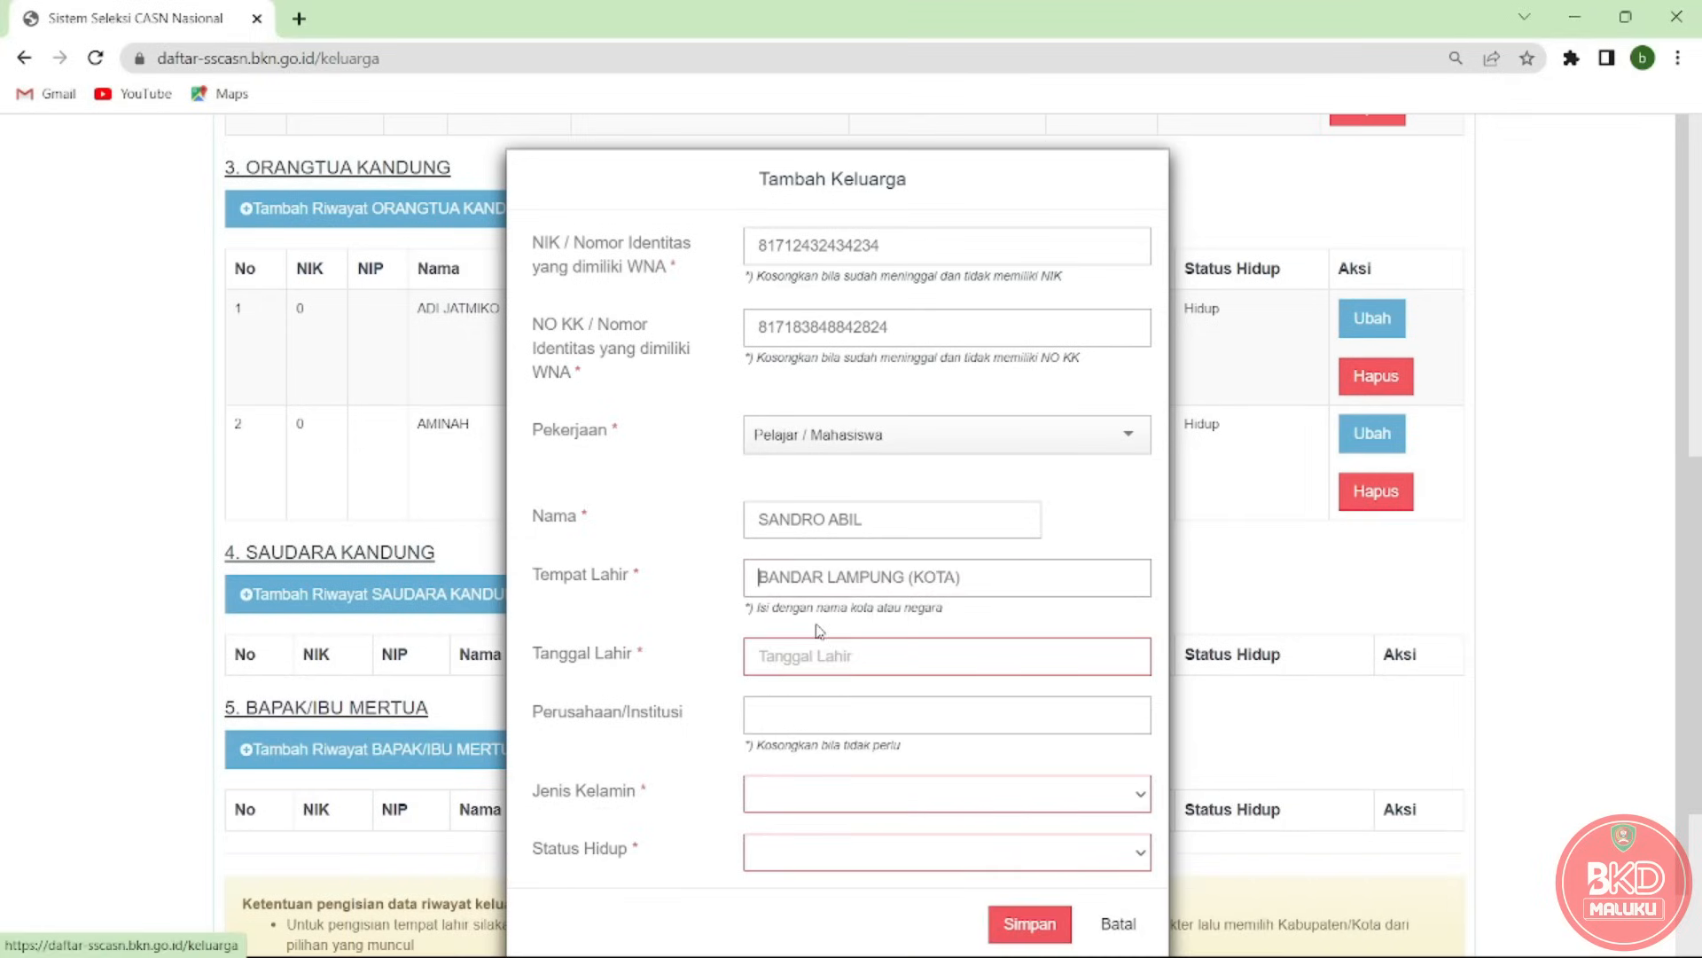
# Set the sibling's birth date to 14-01-2020.
pyautogui.click(815, 654)
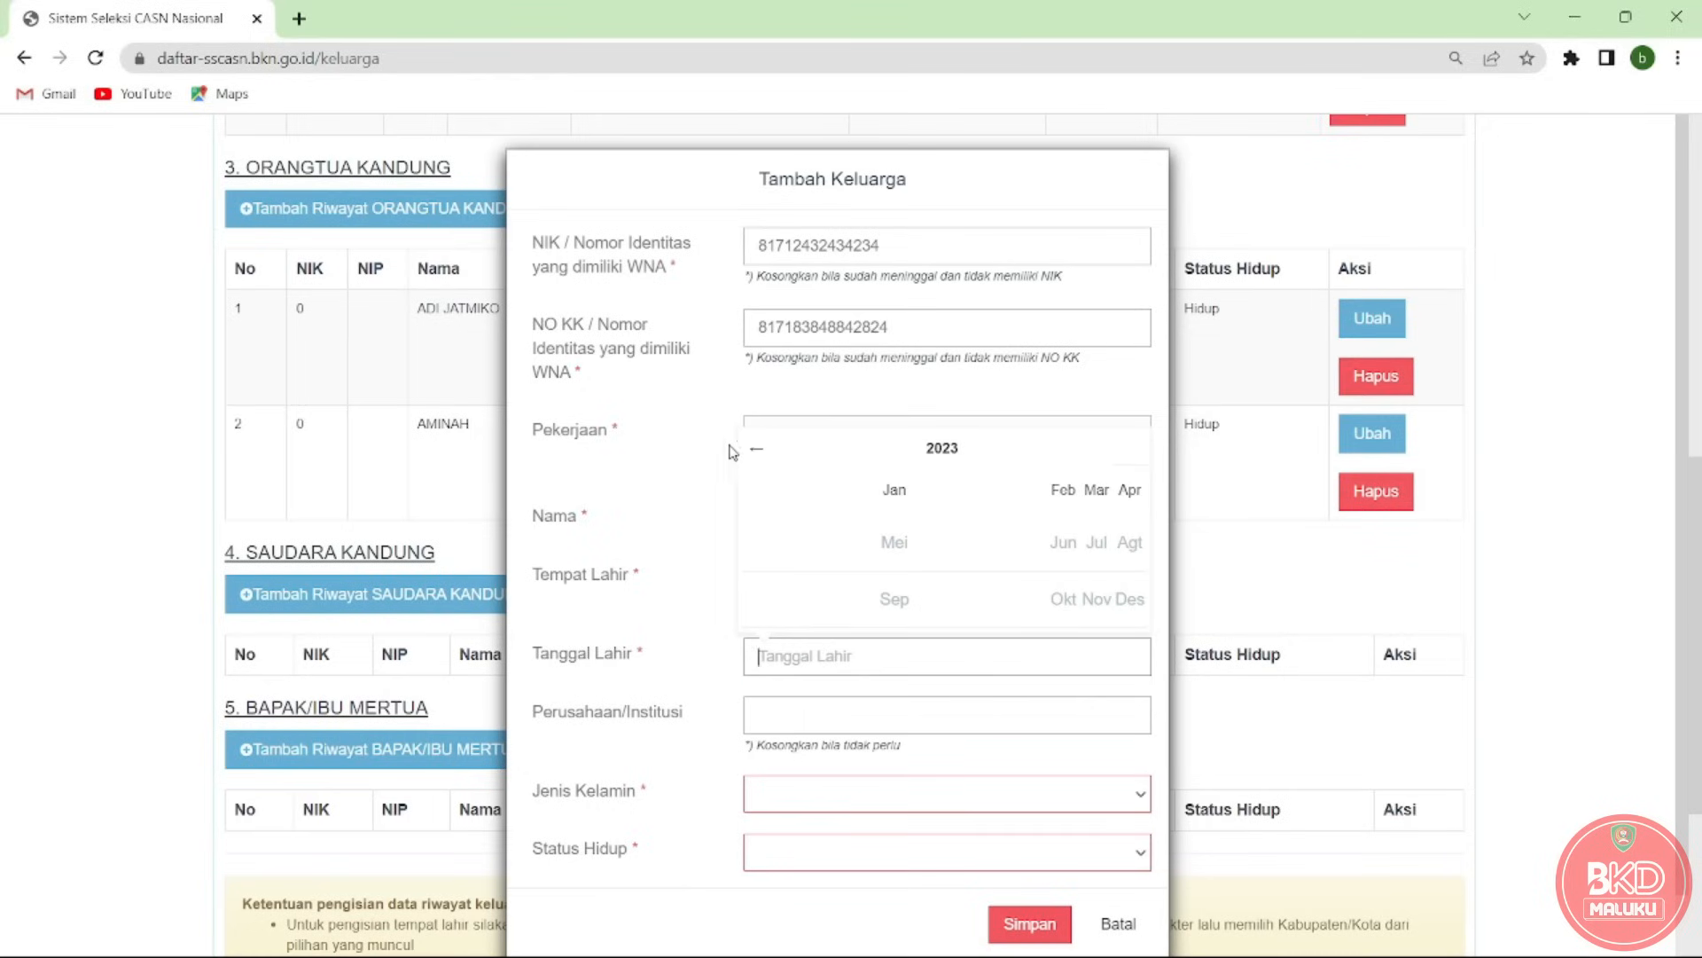
pyautogui.click(755, 462)
pyautogui.click(757, 461)
pyautogui.click(756, 462)
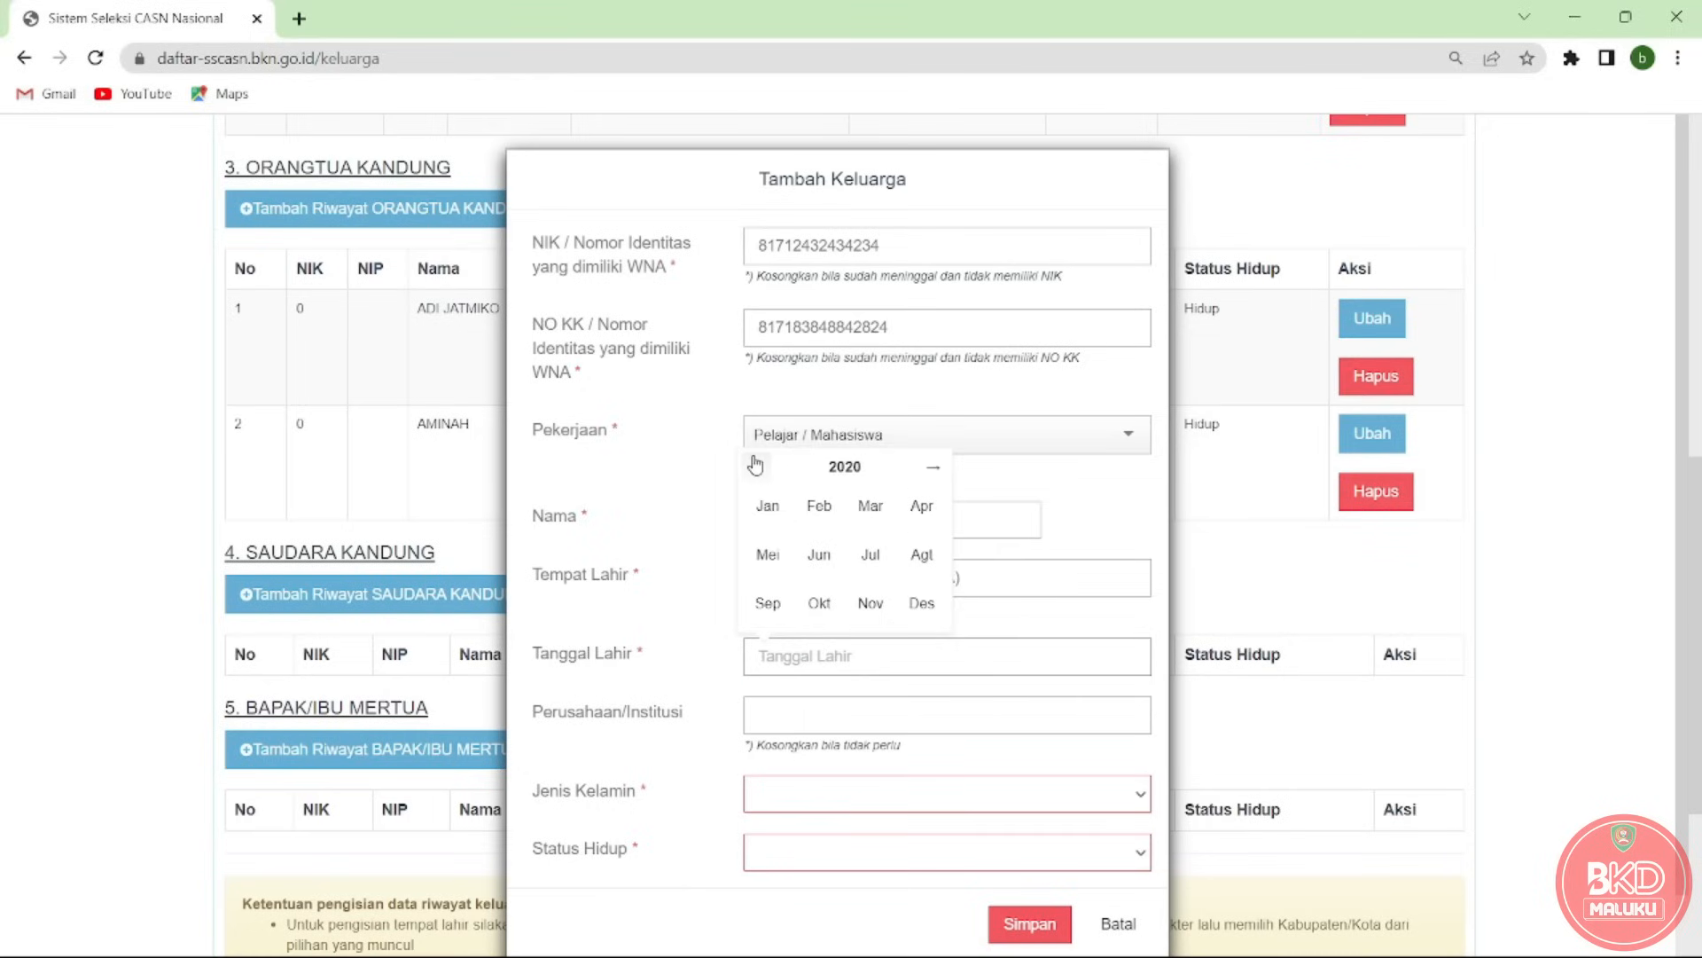
pyautogui.click(771, 502)
pyautogui.click(795, 523)
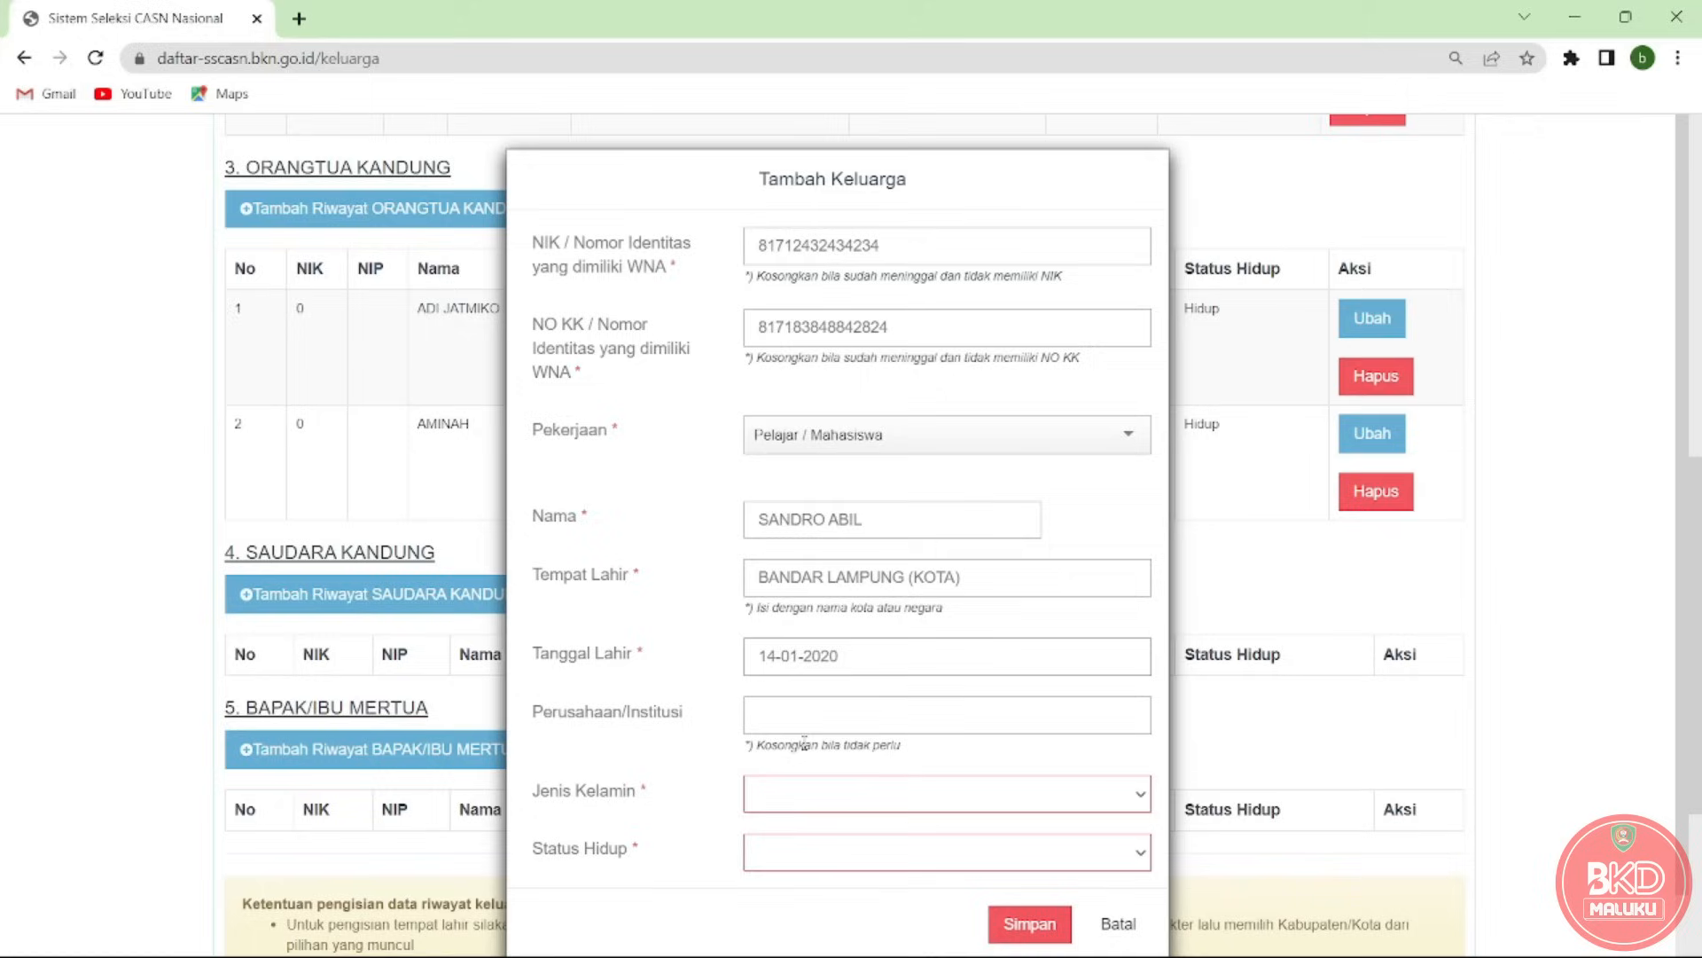
pyautogui.click(804, 726)
# Set gender Pria and status Hidup, then save the sibling record.
pyautogui.click(837, 792)
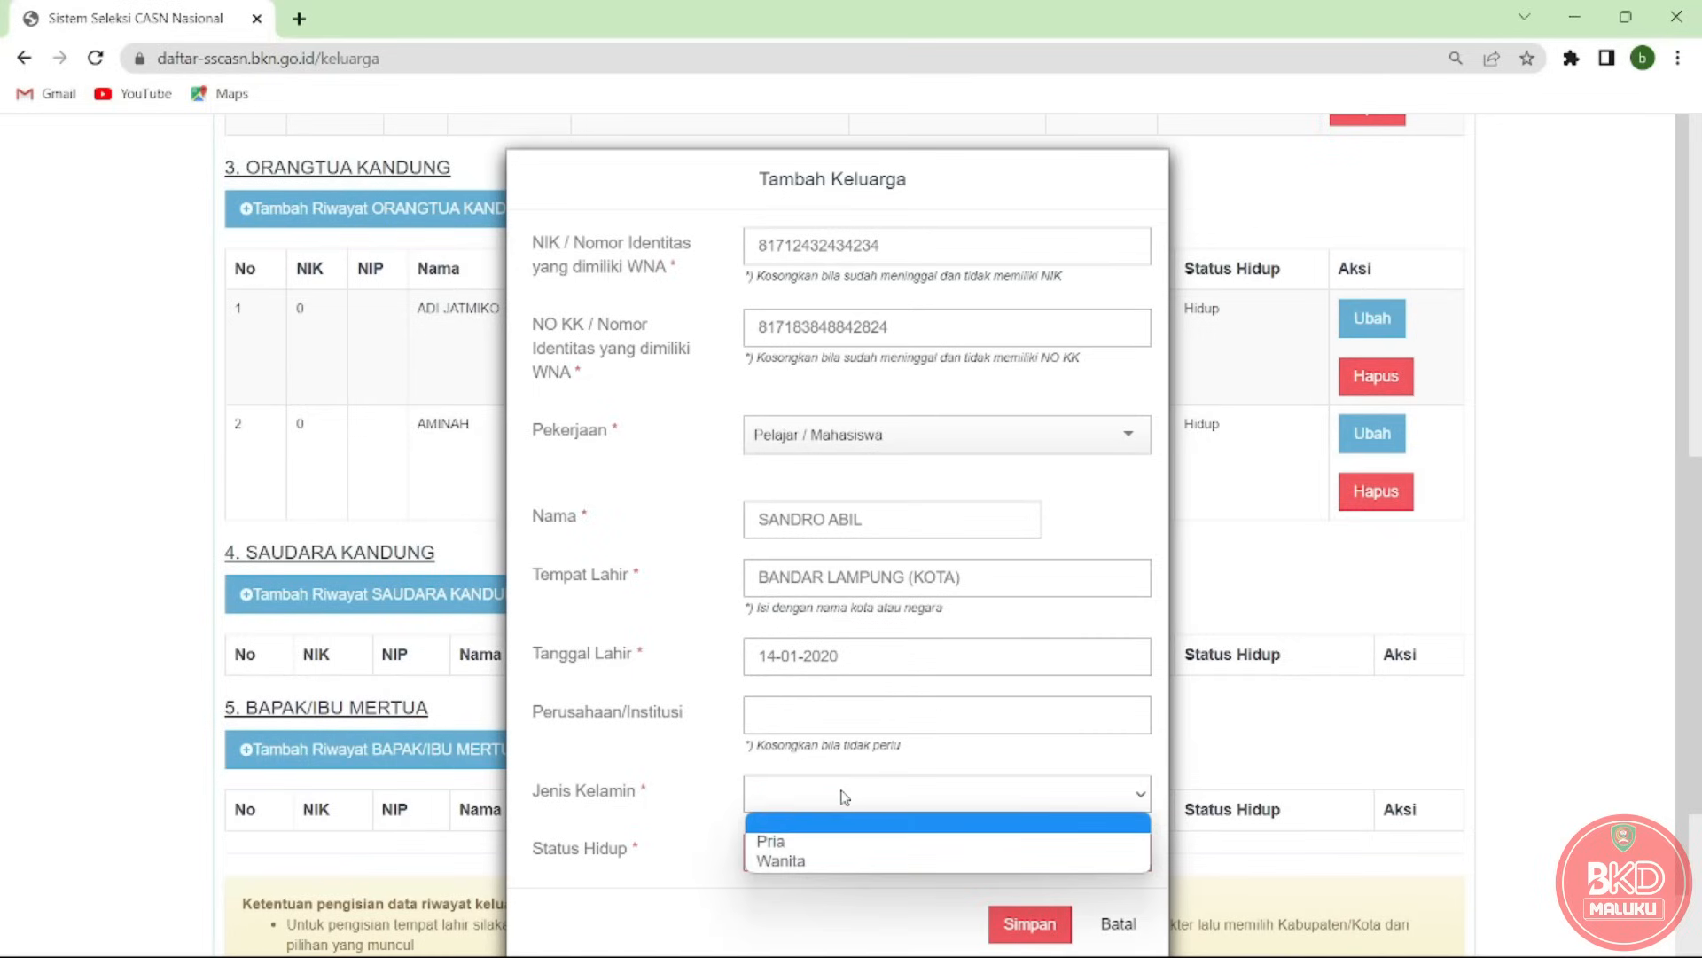
pyautogui.click(833, 842)
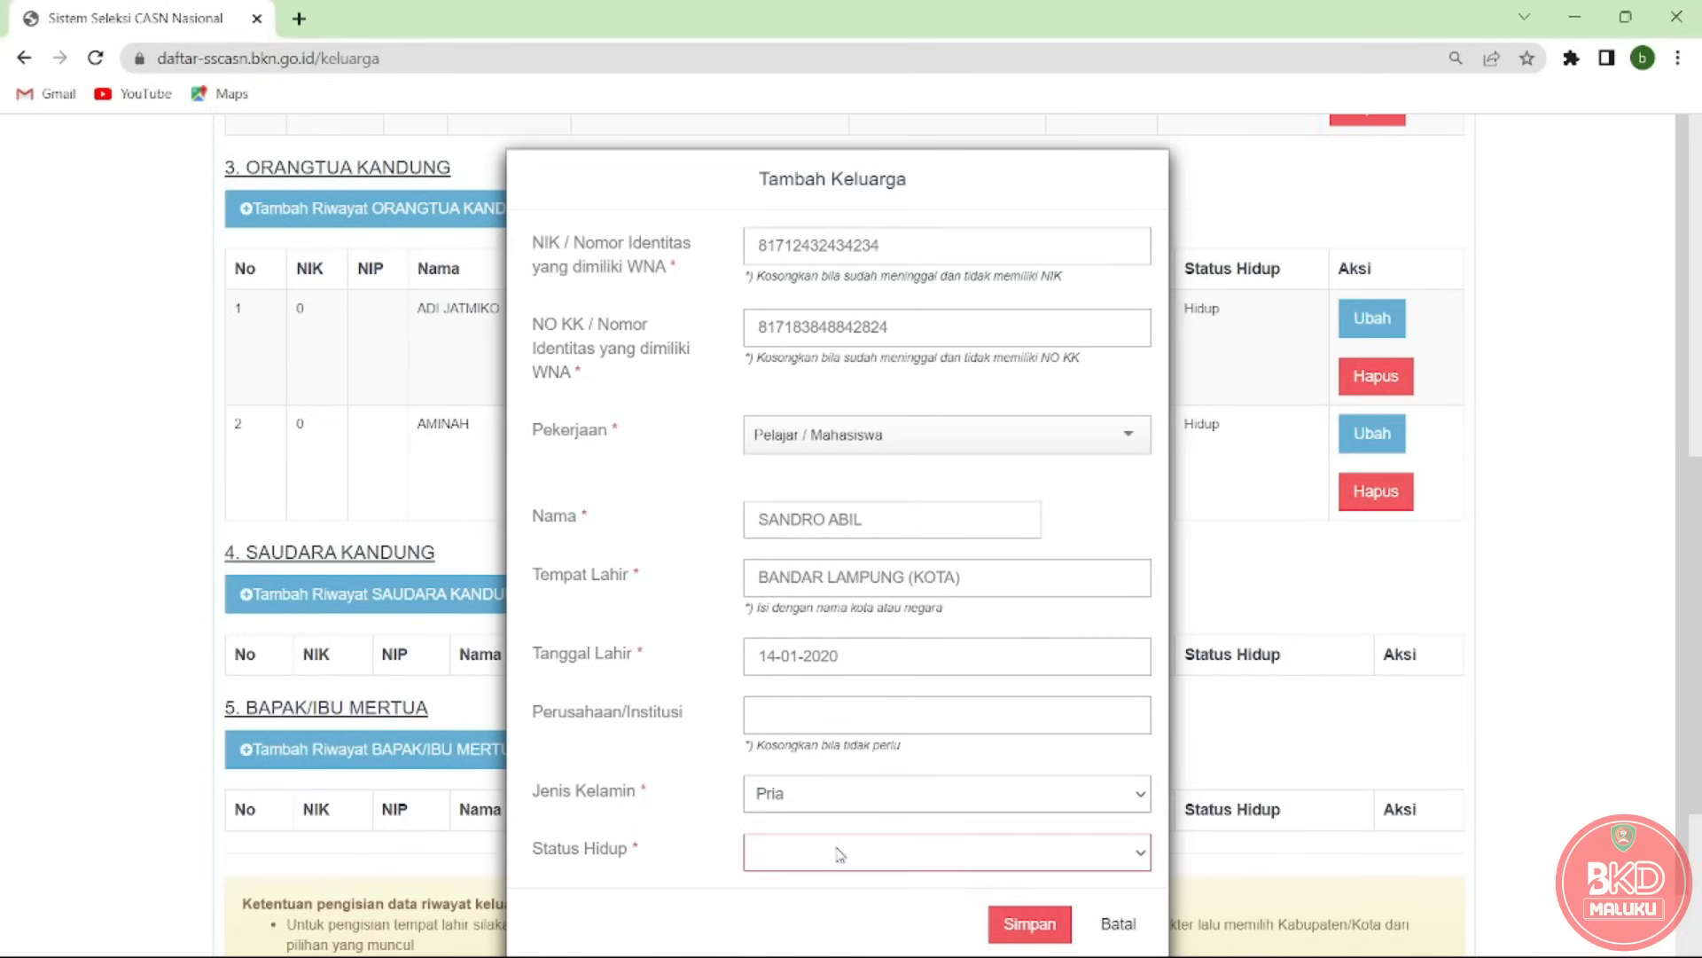
pyautogui.click(839, 852)
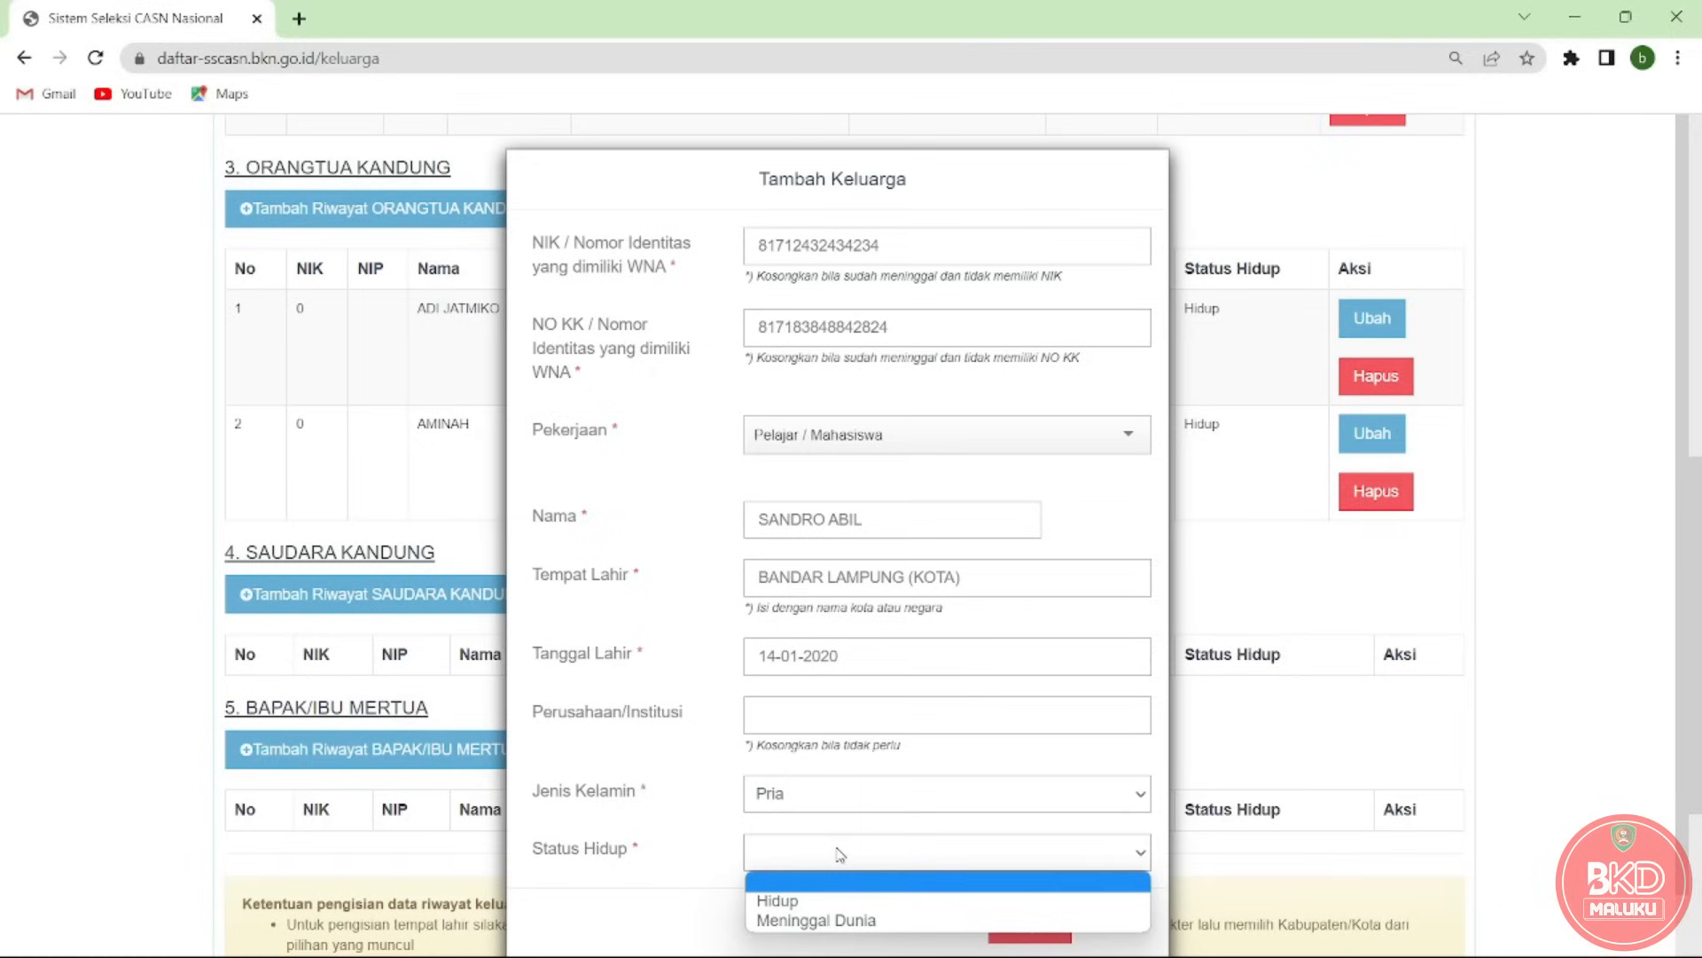
pyautogui.click(820, 901)
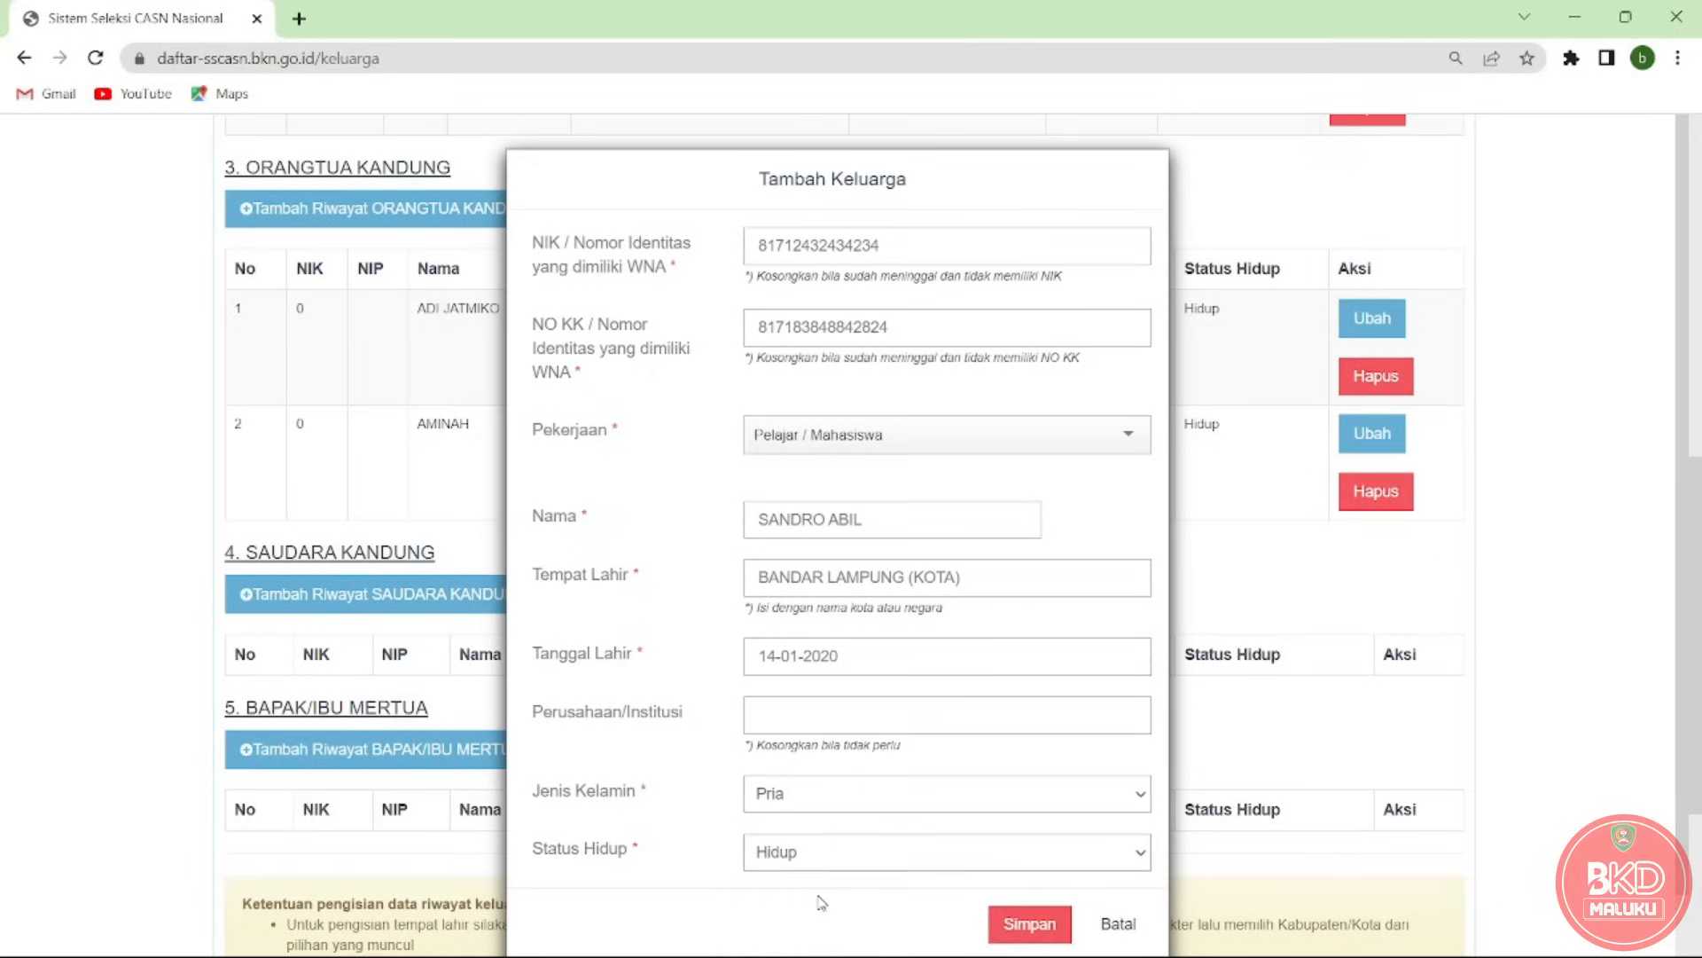
pyautogui.click(1003, 923)
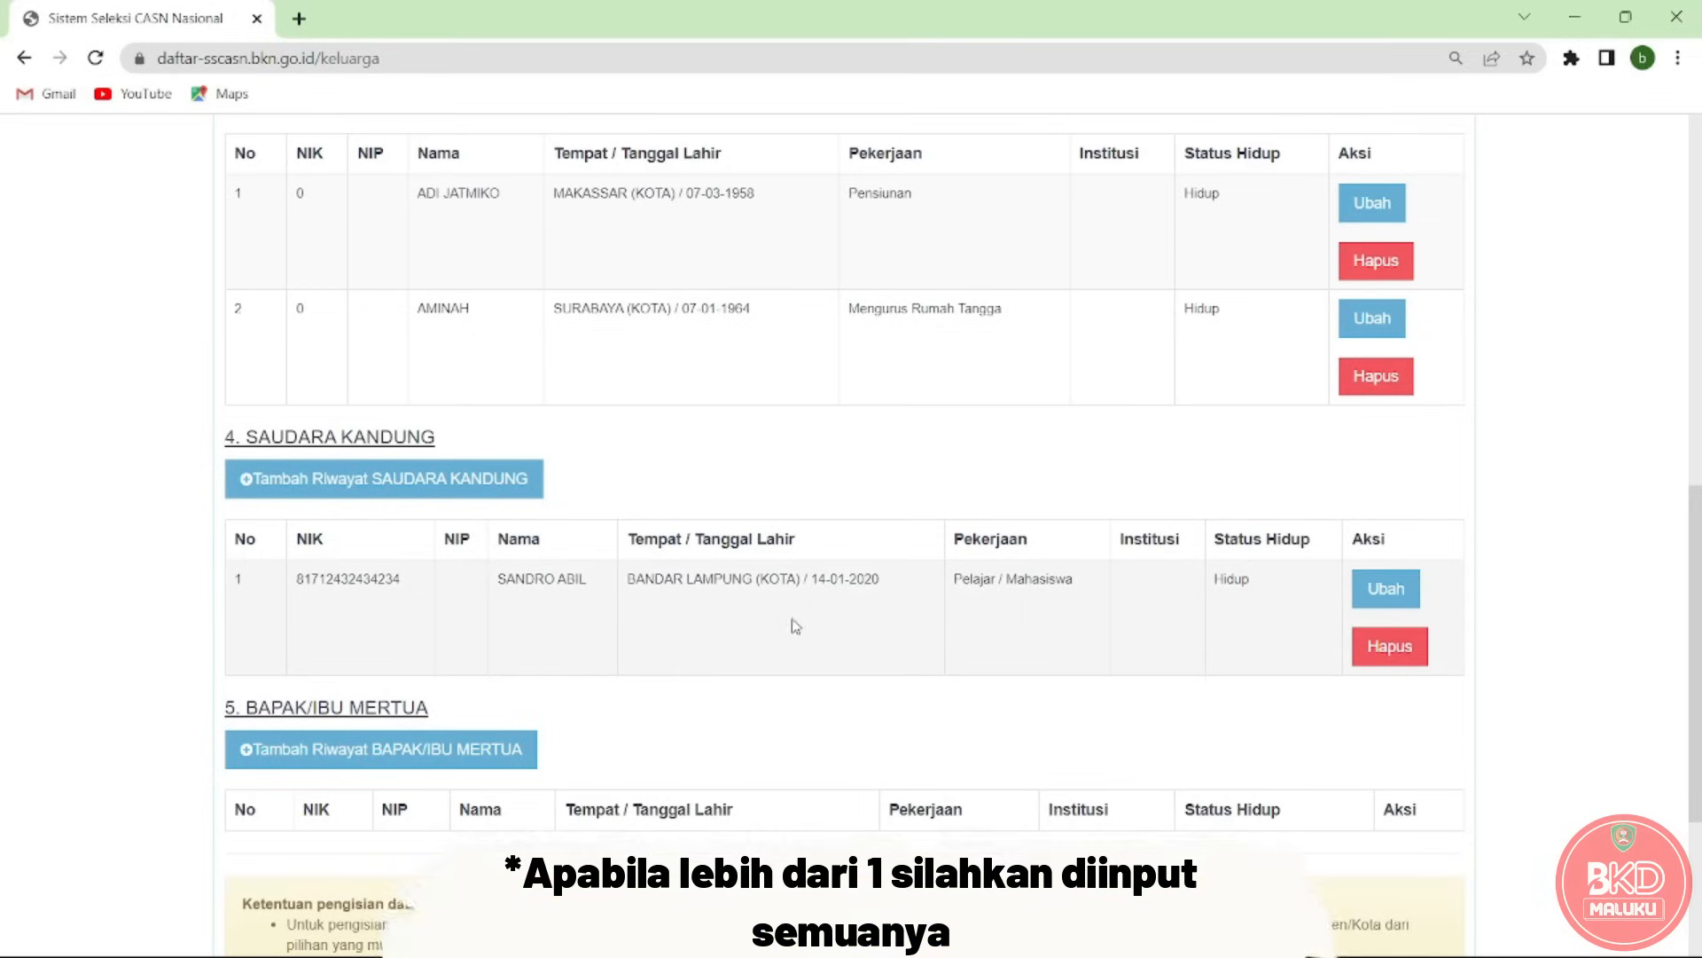
pyautogui.click(470, 488)
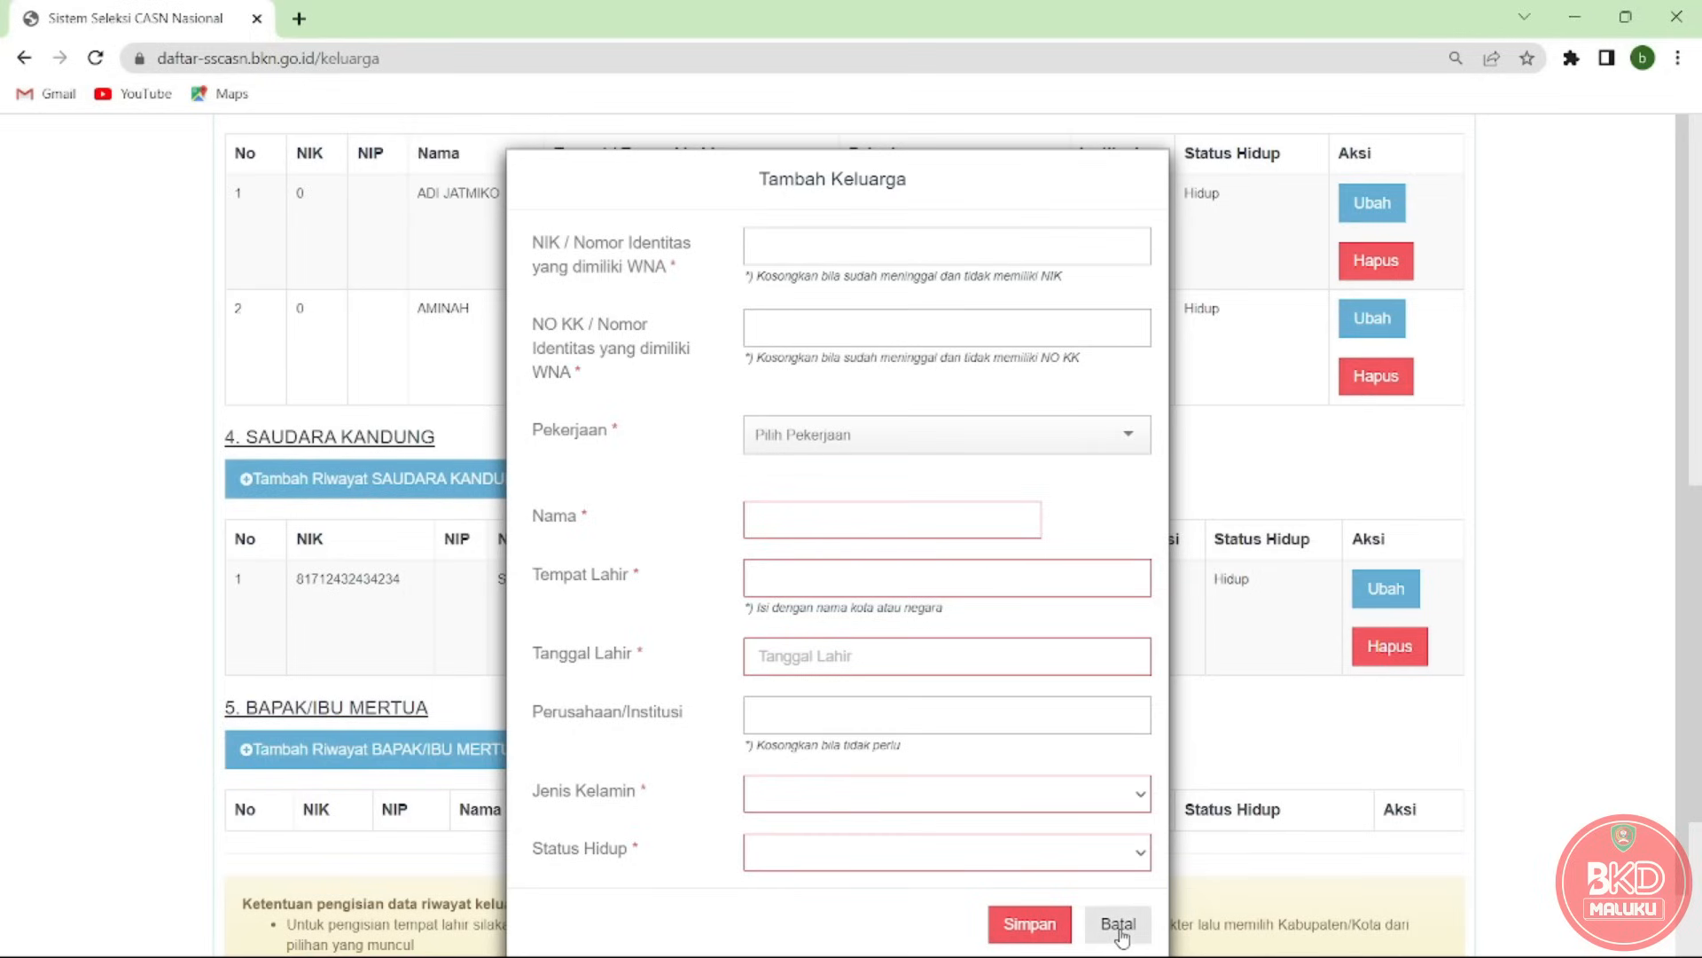
pyautogui.click(1118, 926)
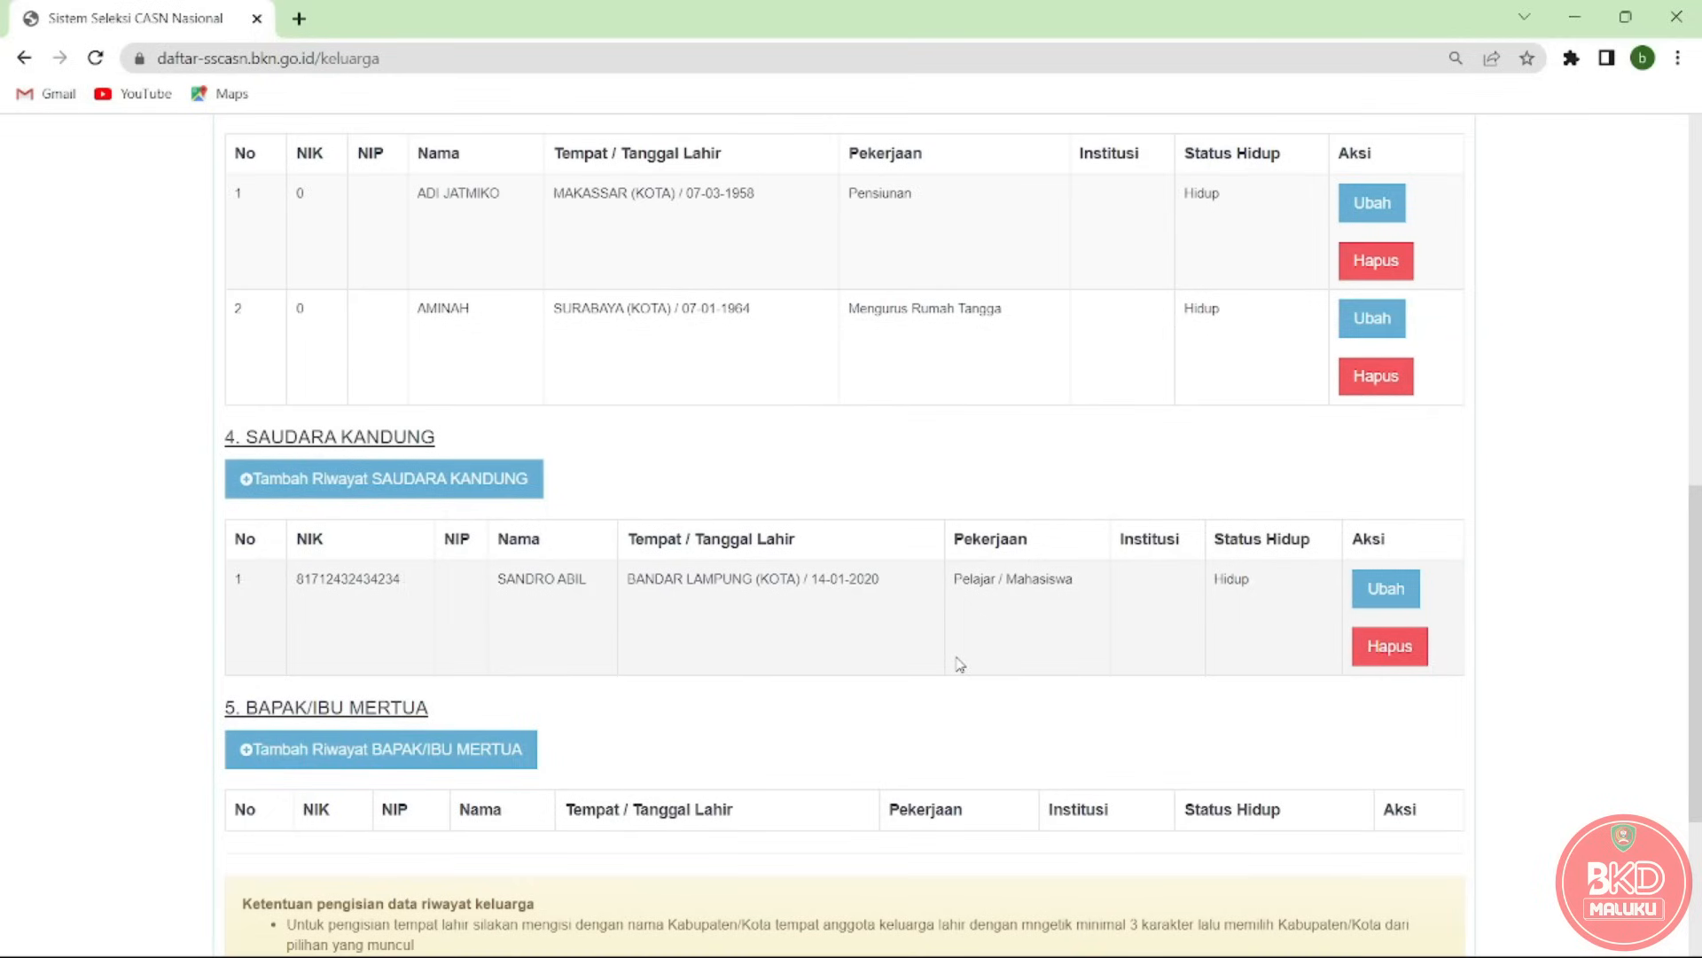
pyautogui.click(1376, 589)
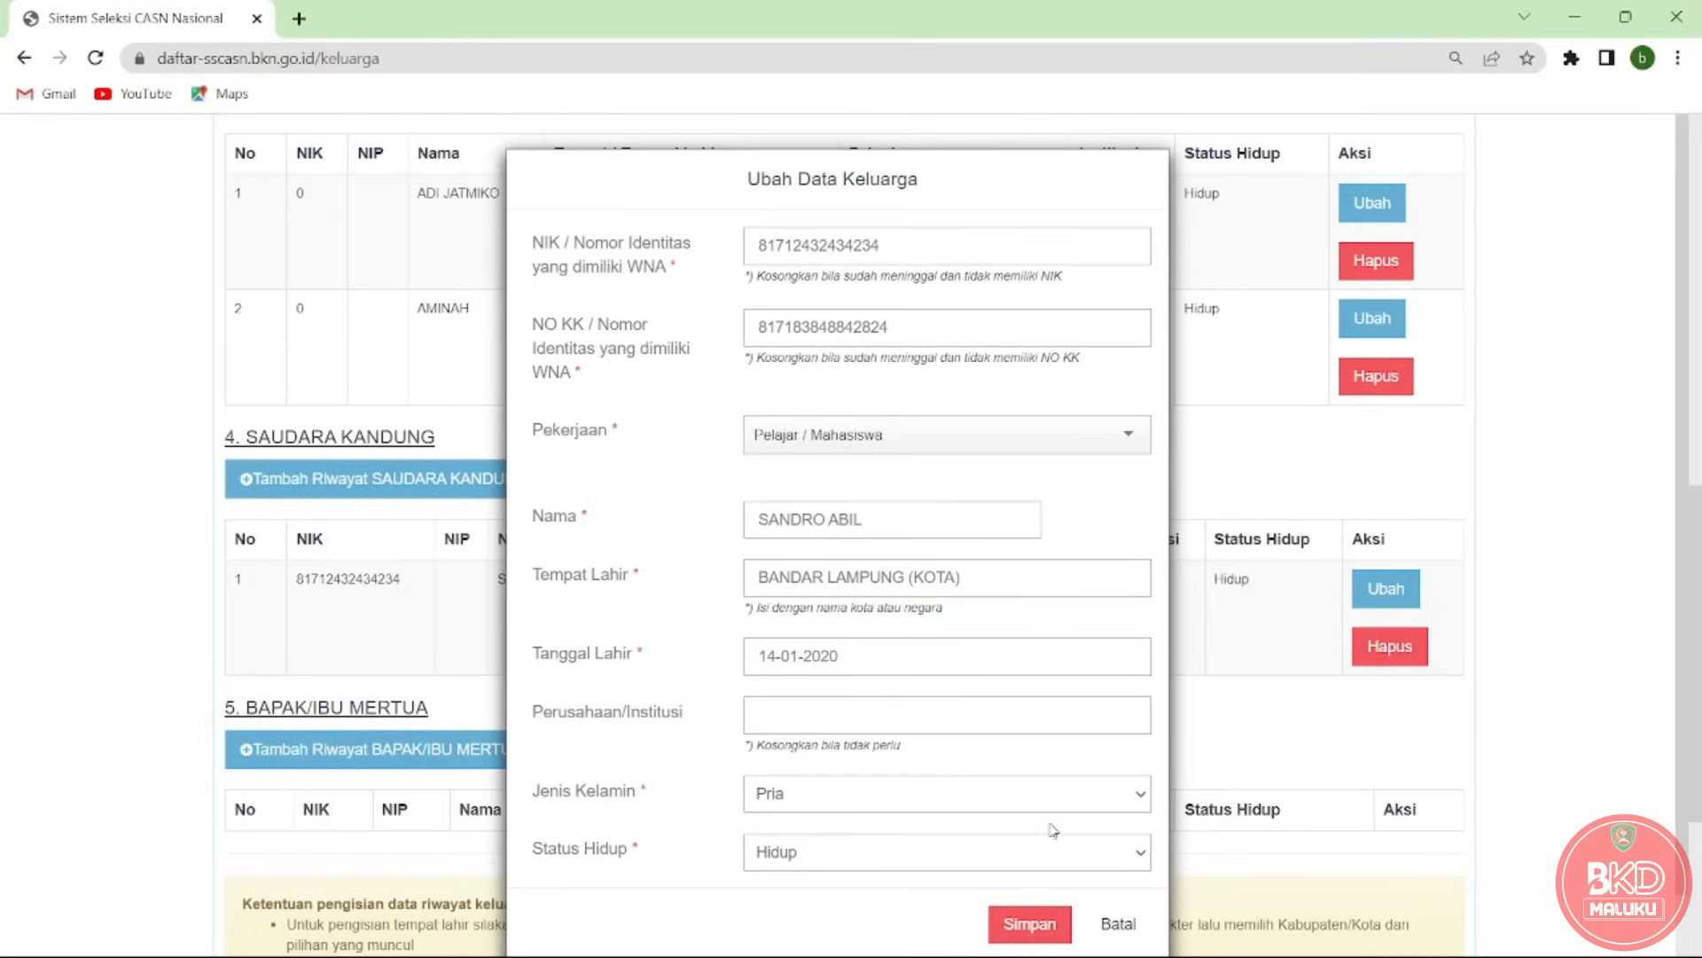
pyautogui.click(1033, 922)
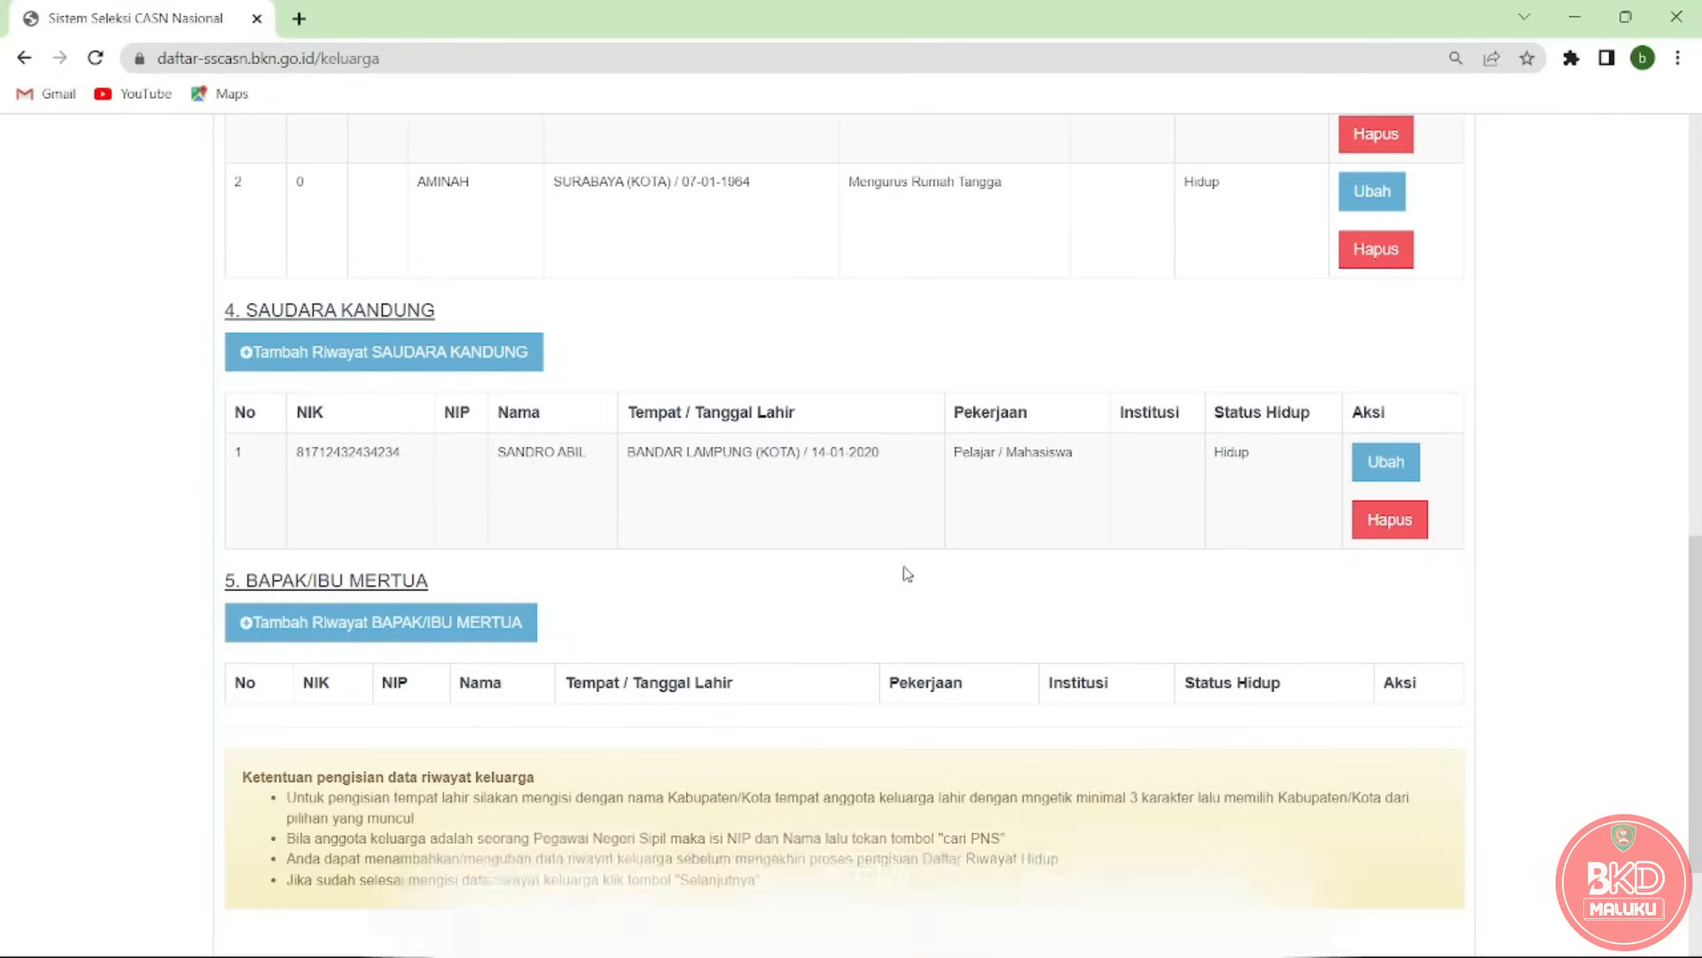
# Start a Bapak/Ibu Mertua entry and enter the father-in-law's NIK and family card number.
pyautogui.click(437, 628)
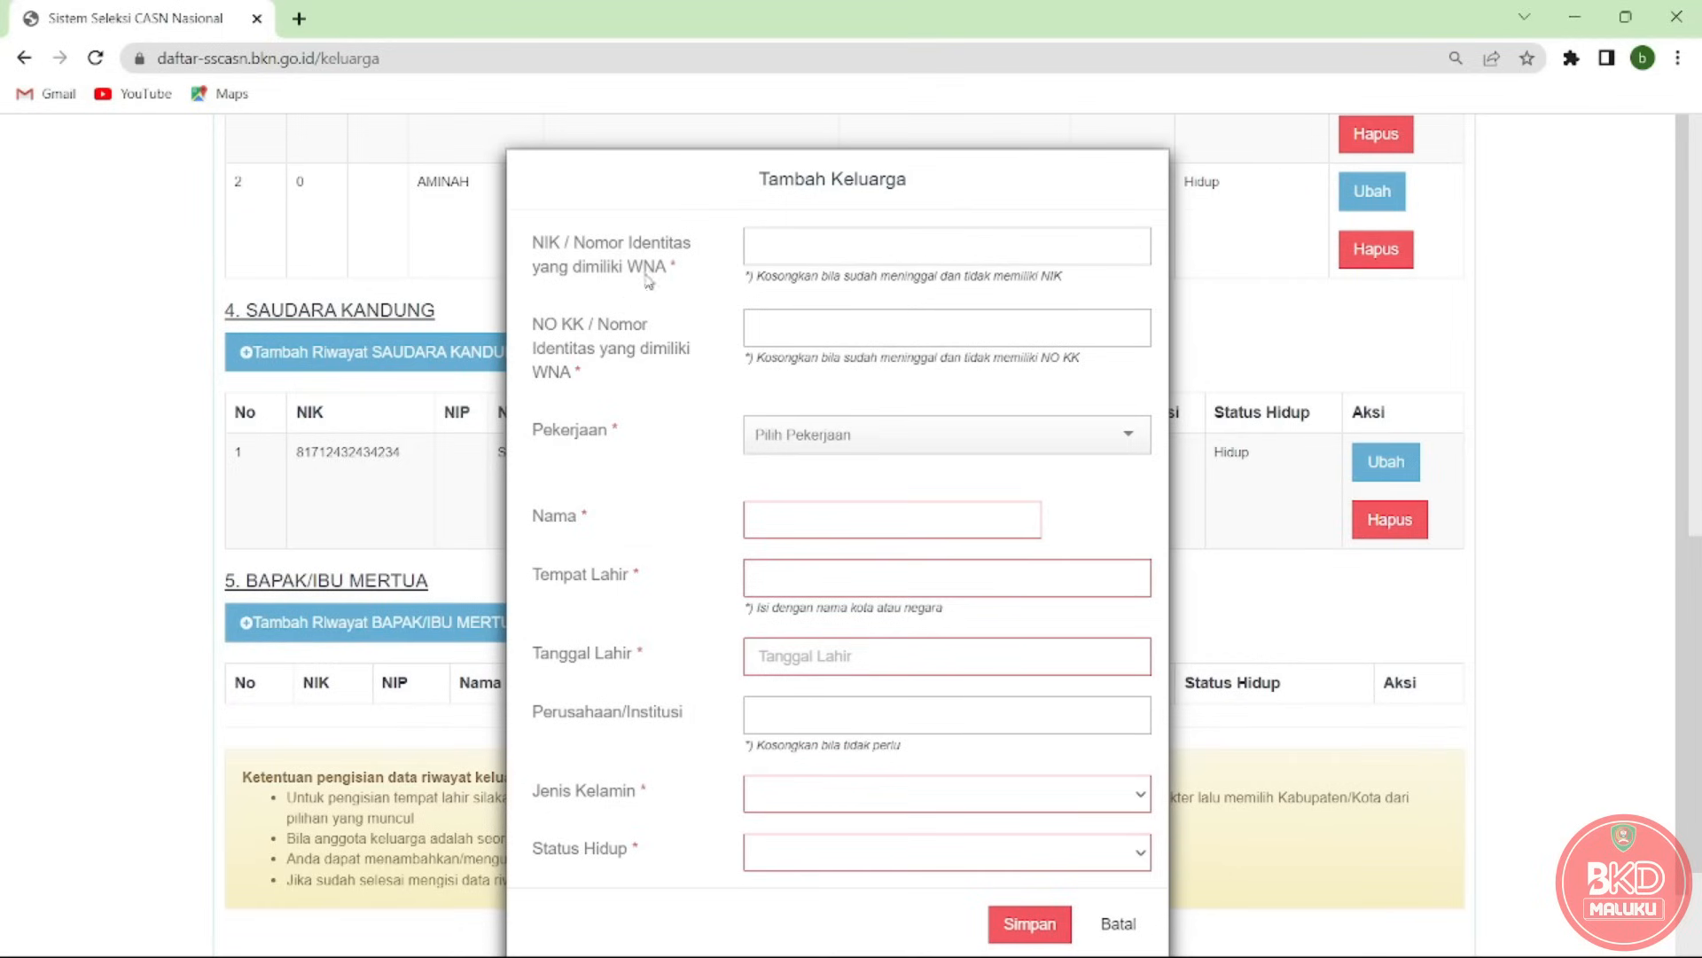
pyautogui.click(773, 246)
pyautogui.click(781, 317)
pyautogui.click(789, 257)
pyautogui.write('00')
pyautogui.press('BackSpace')
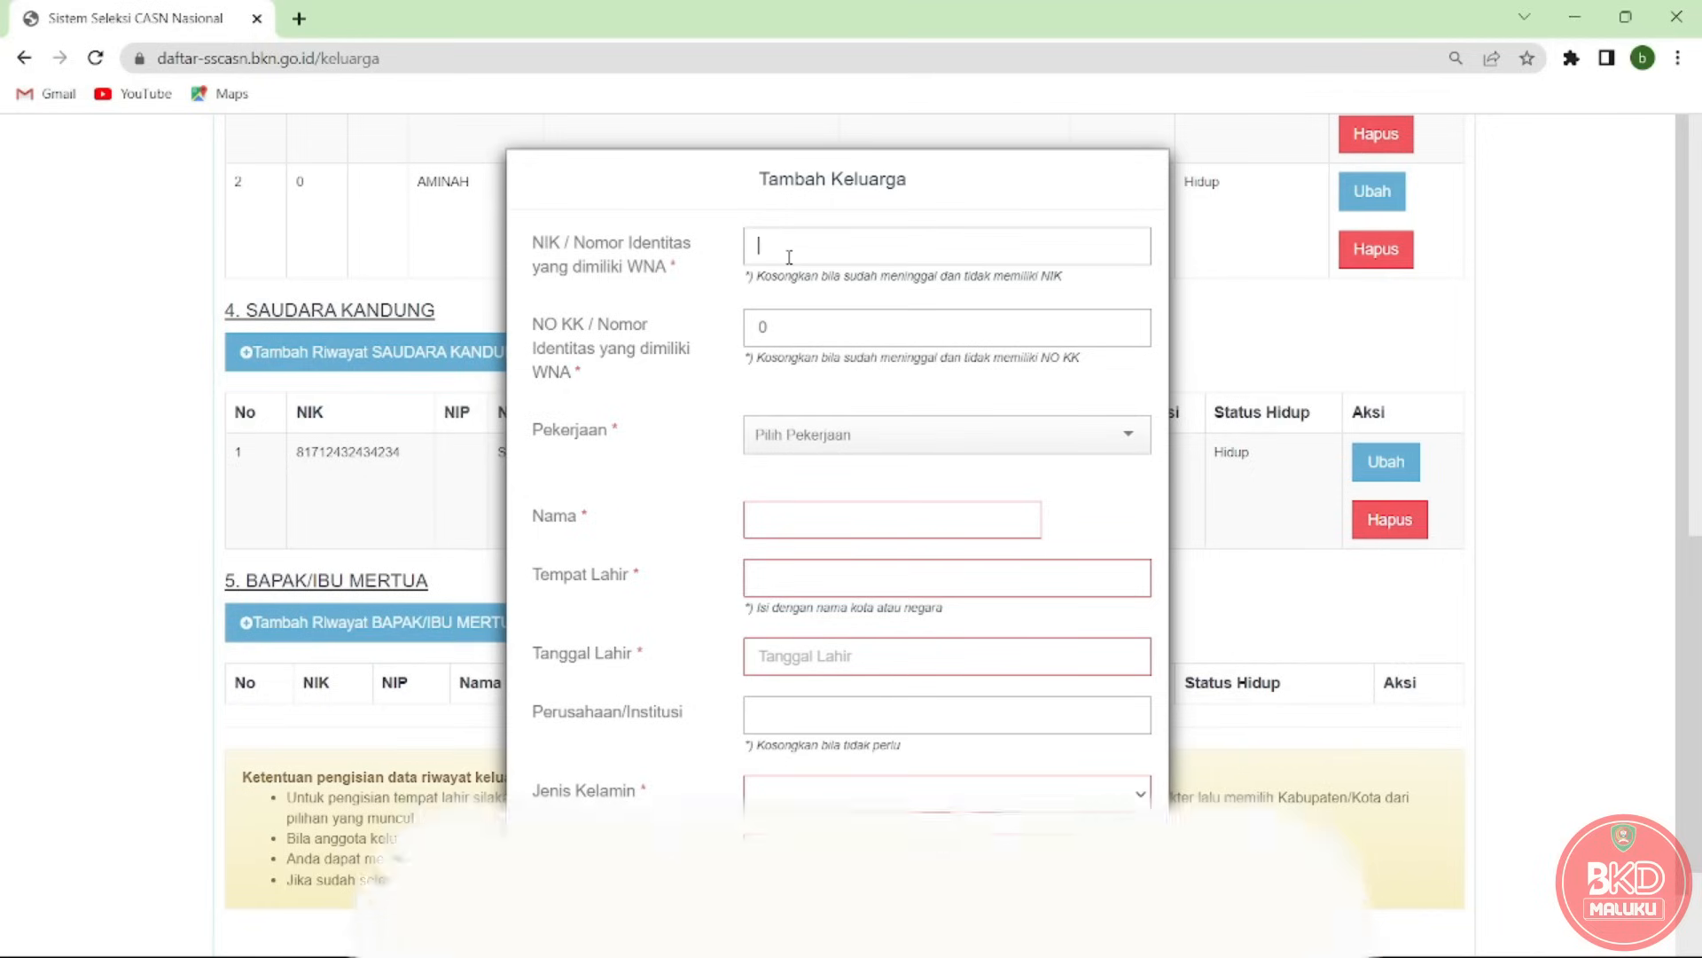
pyautogui.write('817137772273')
pyautogui.press('Tab')
pyautogui.write('81372733828834')
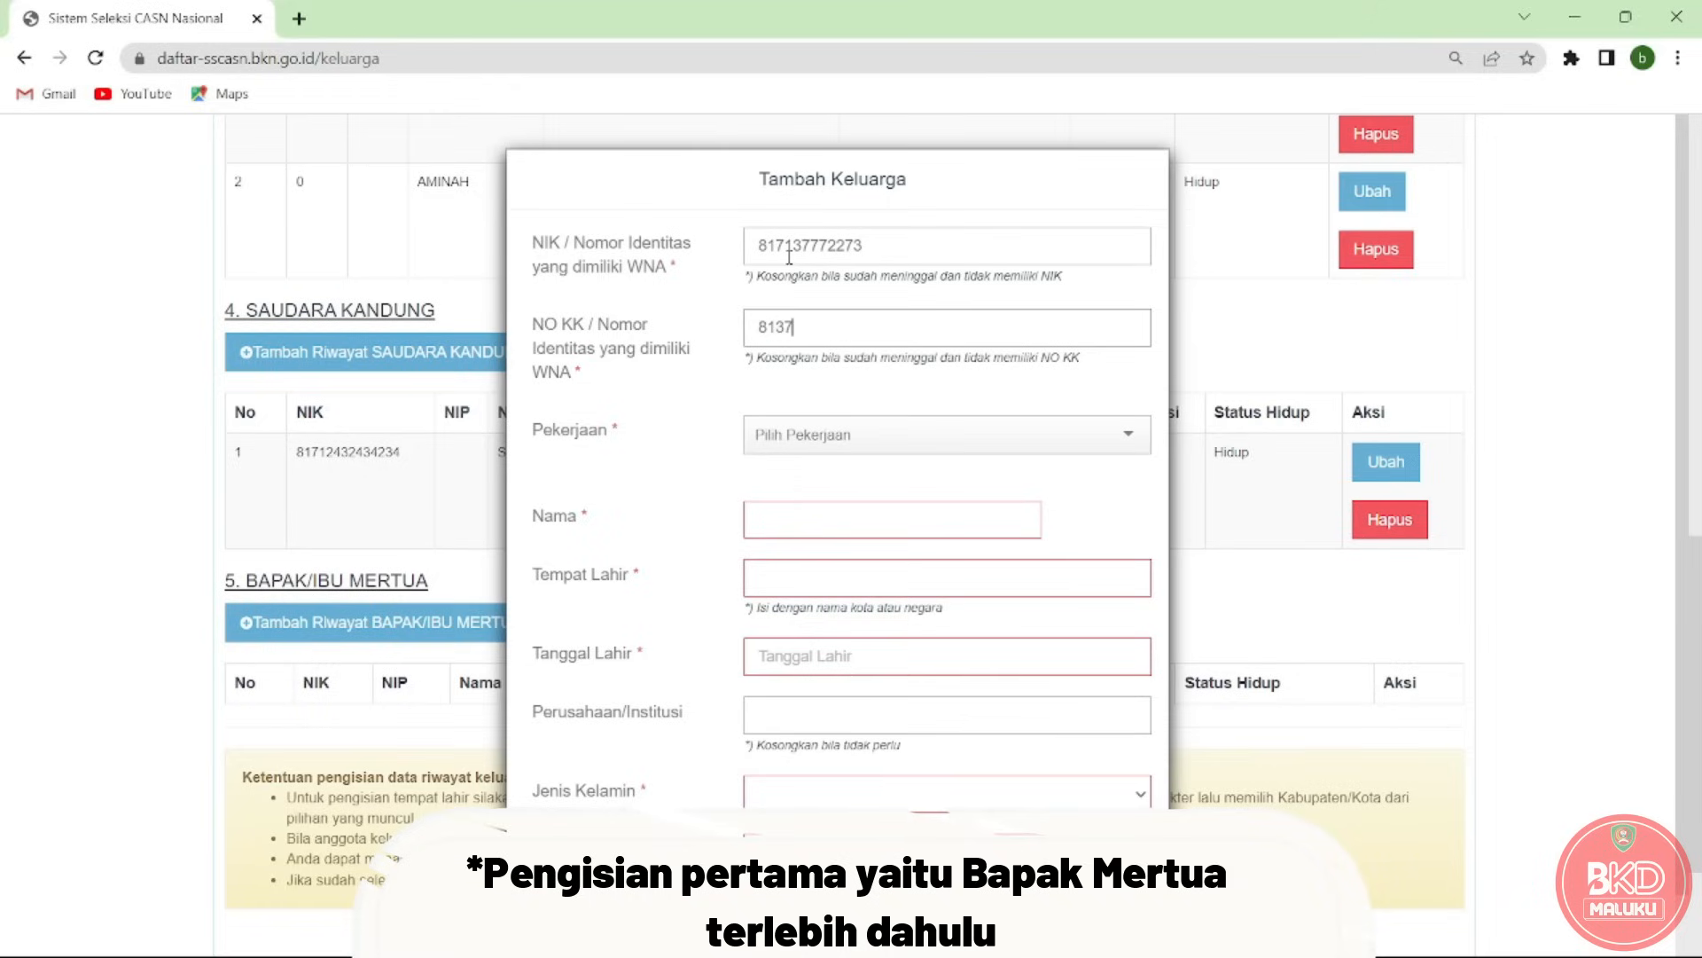
pyautogui.click(813, 435)
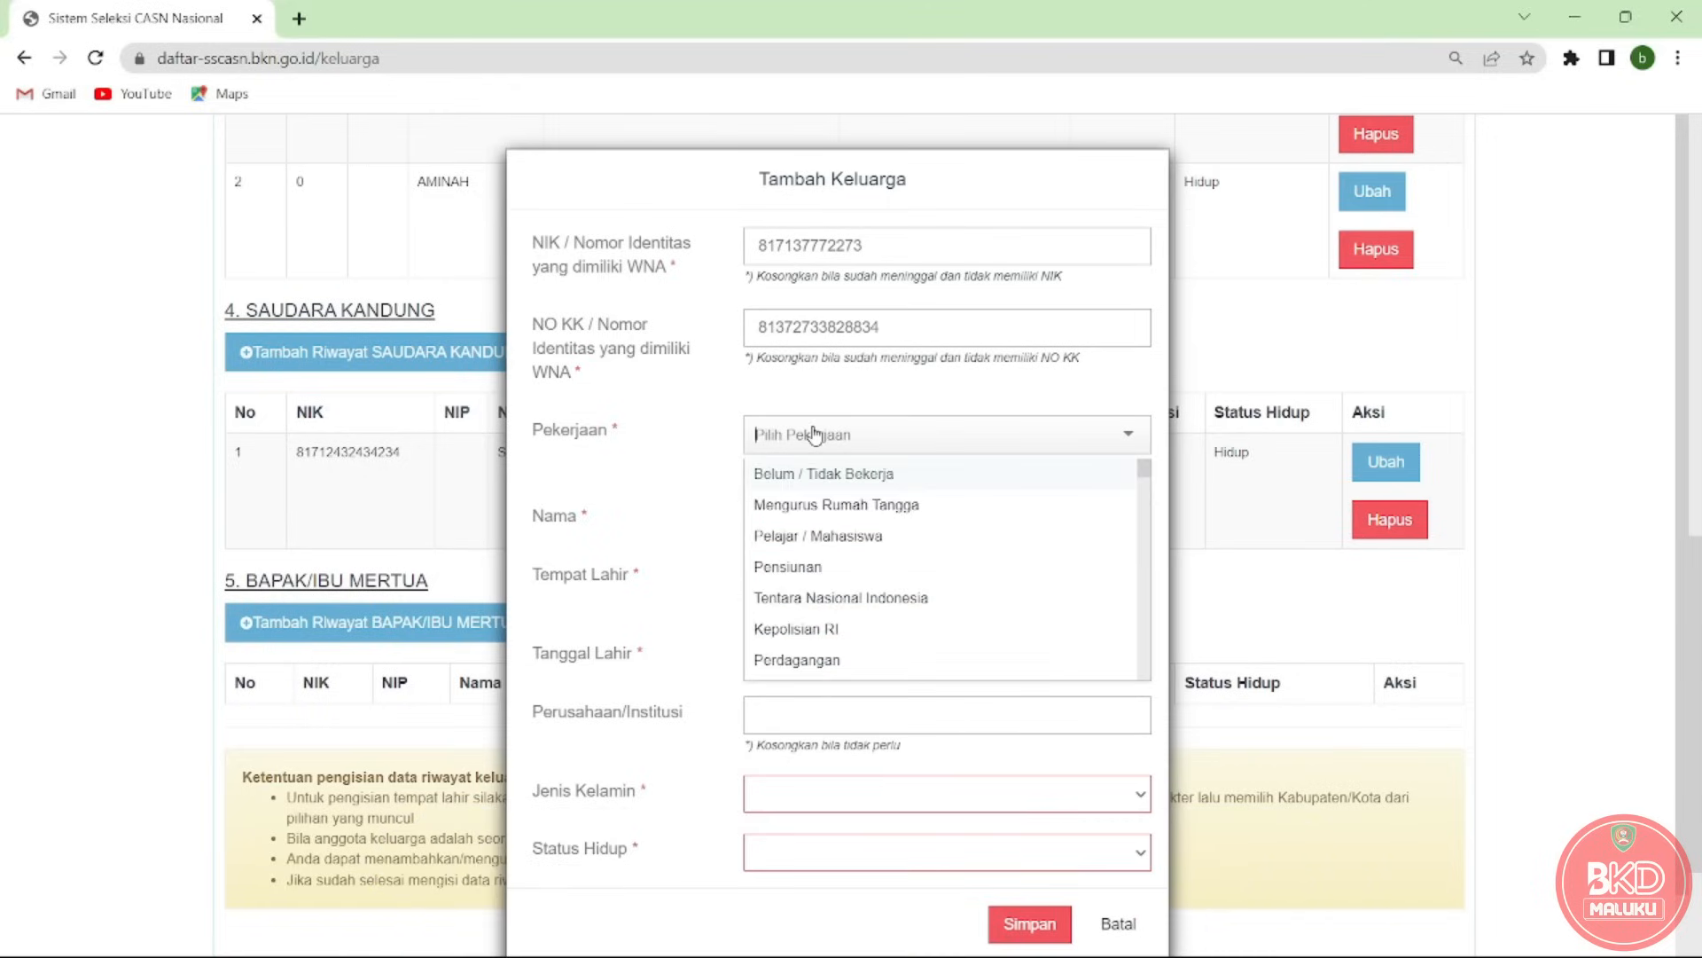
# Set occupation Pensiunan, enter the father-in-law's name, and choose birthplace MANADO (KOTA).
pyautogui.click(811, 564)
pyautogui.click(813, 521)
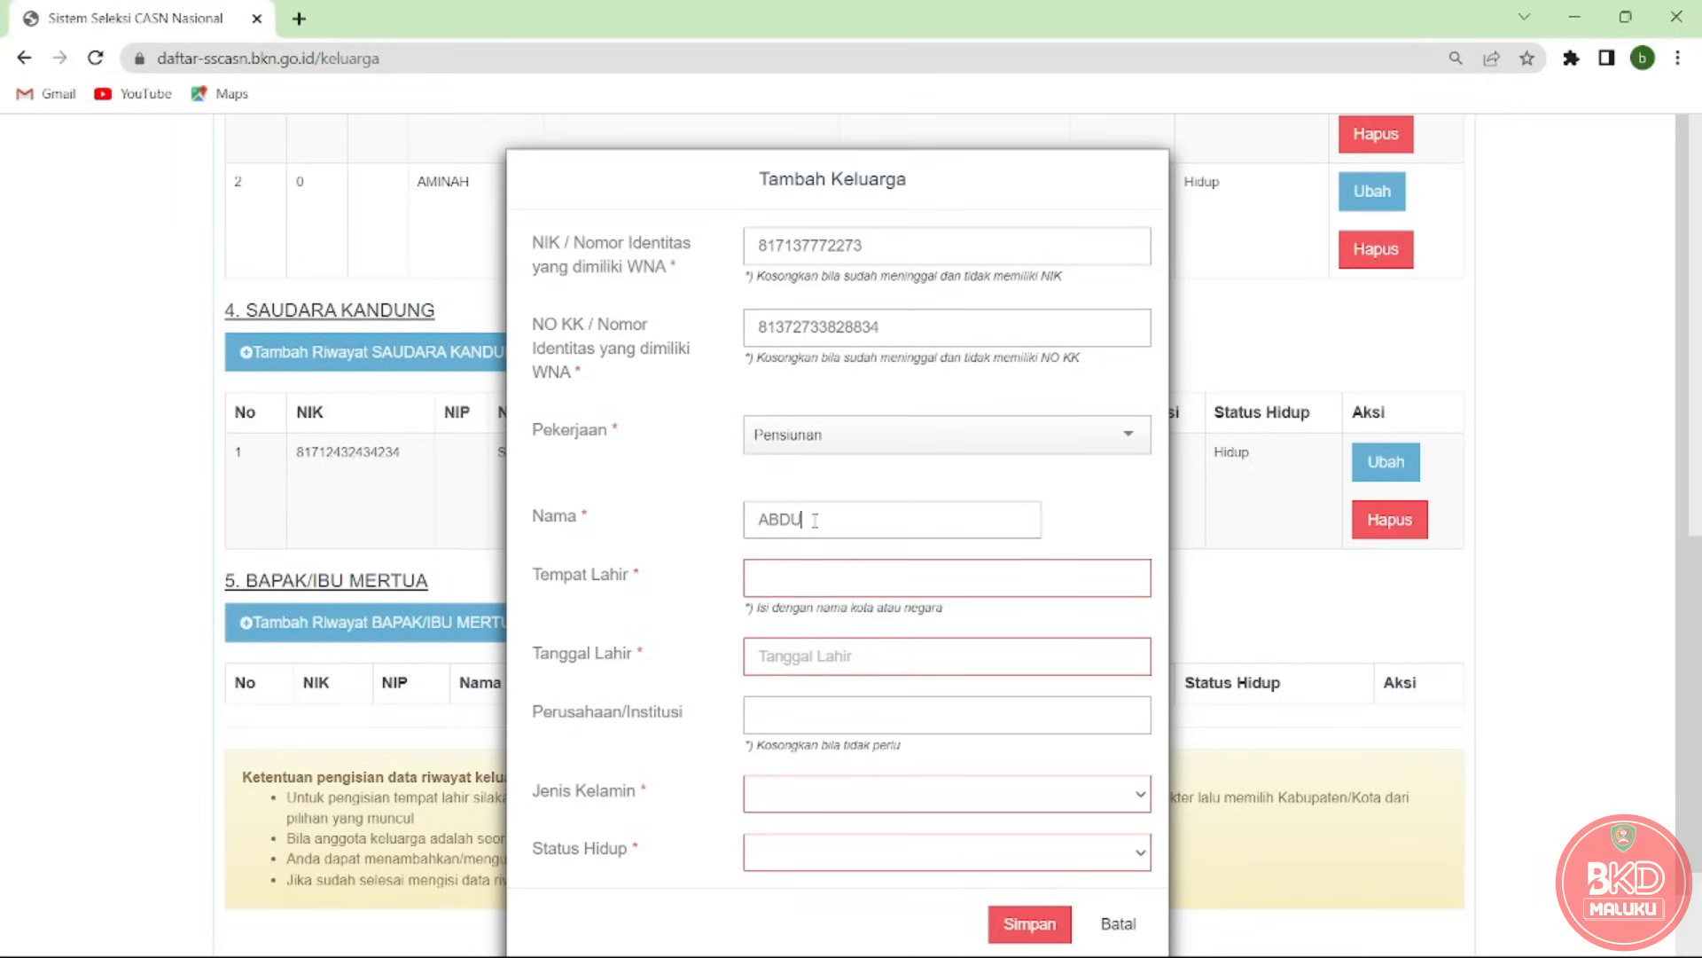
pyautogui.click(816, 582)
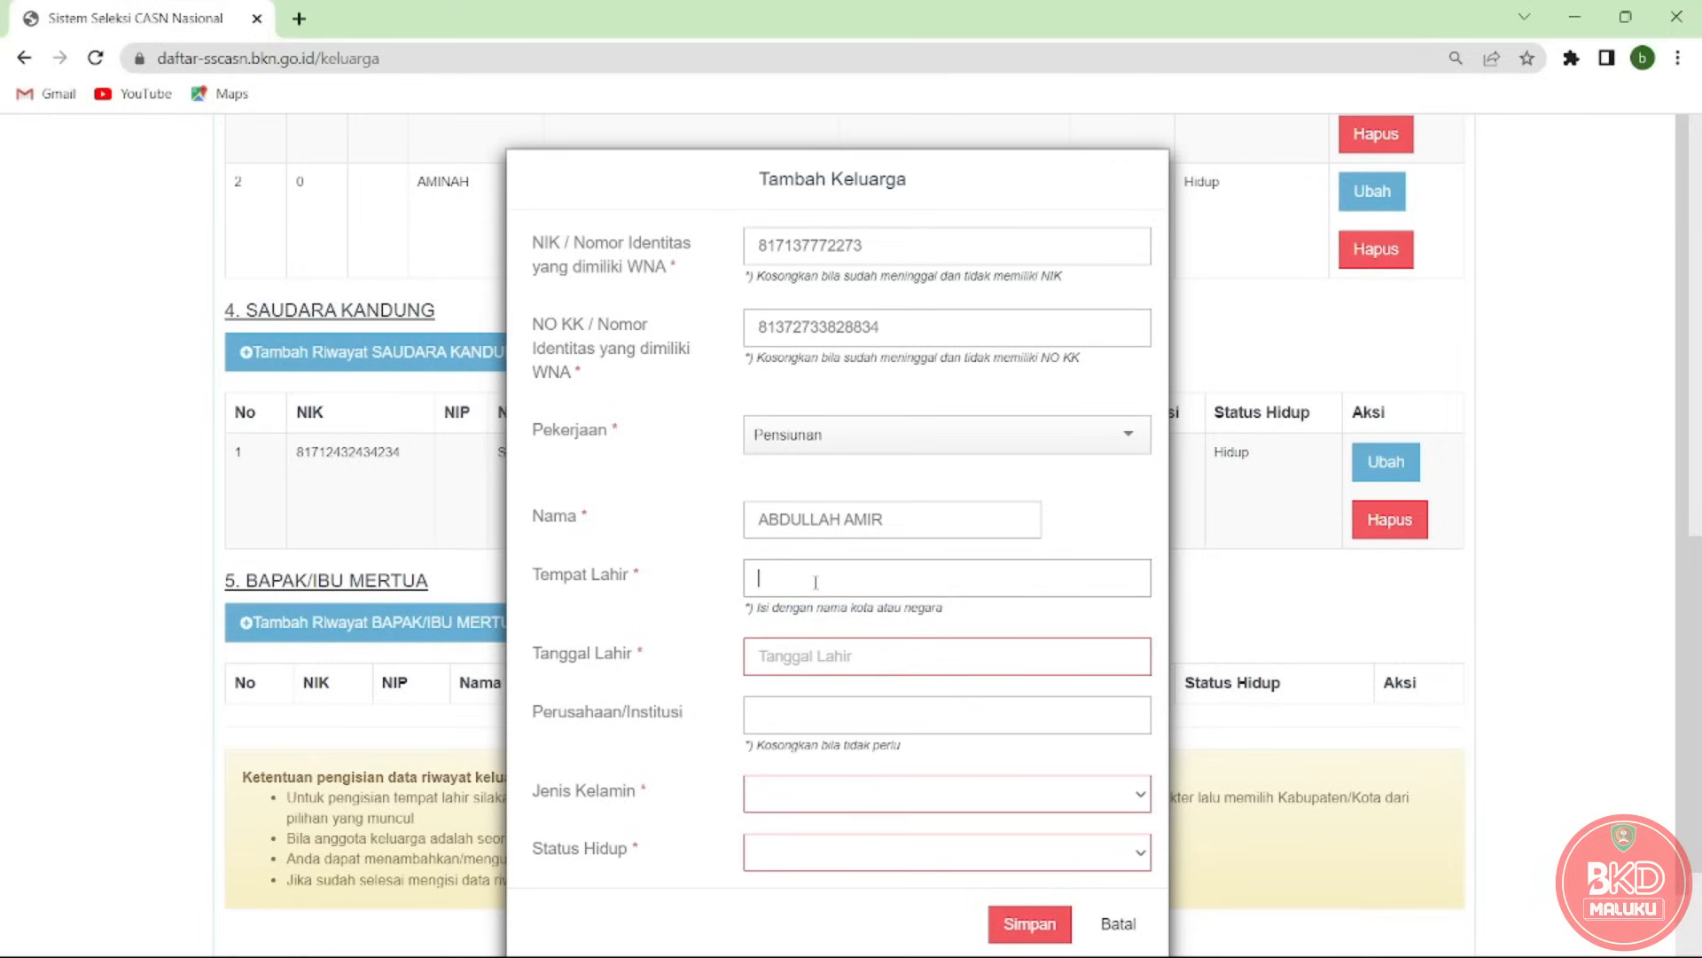
pyautogui.write('MANA')
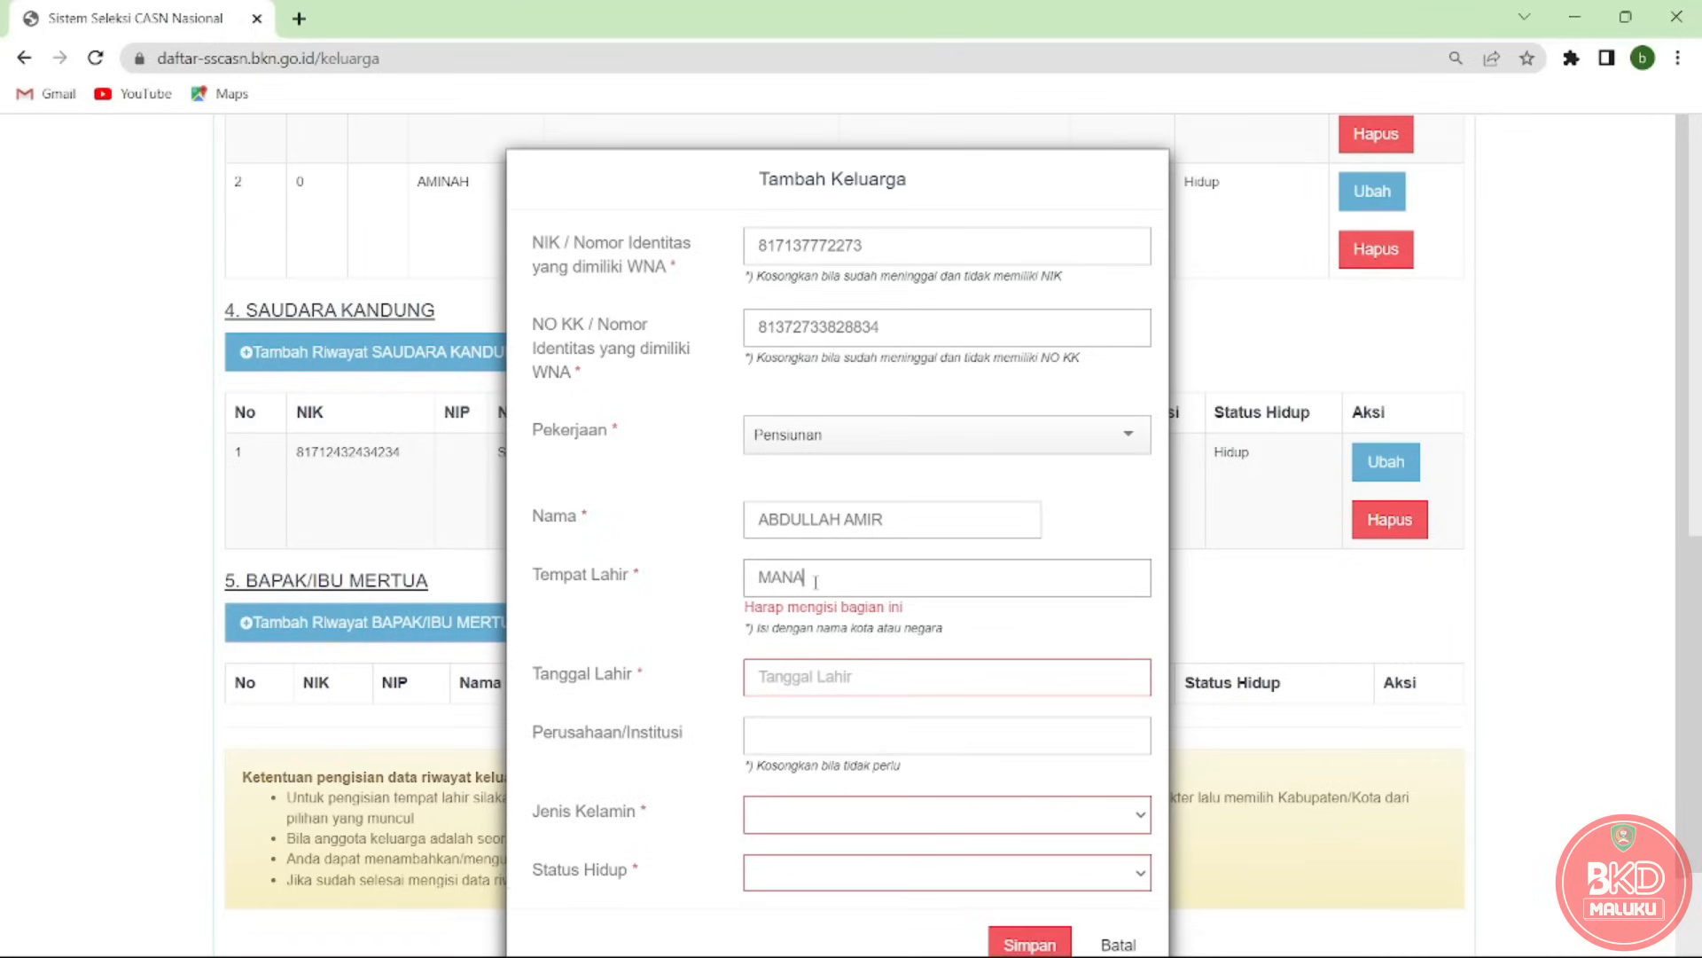
pyautogui.write('DO')
pyautogui.click(841, 630)
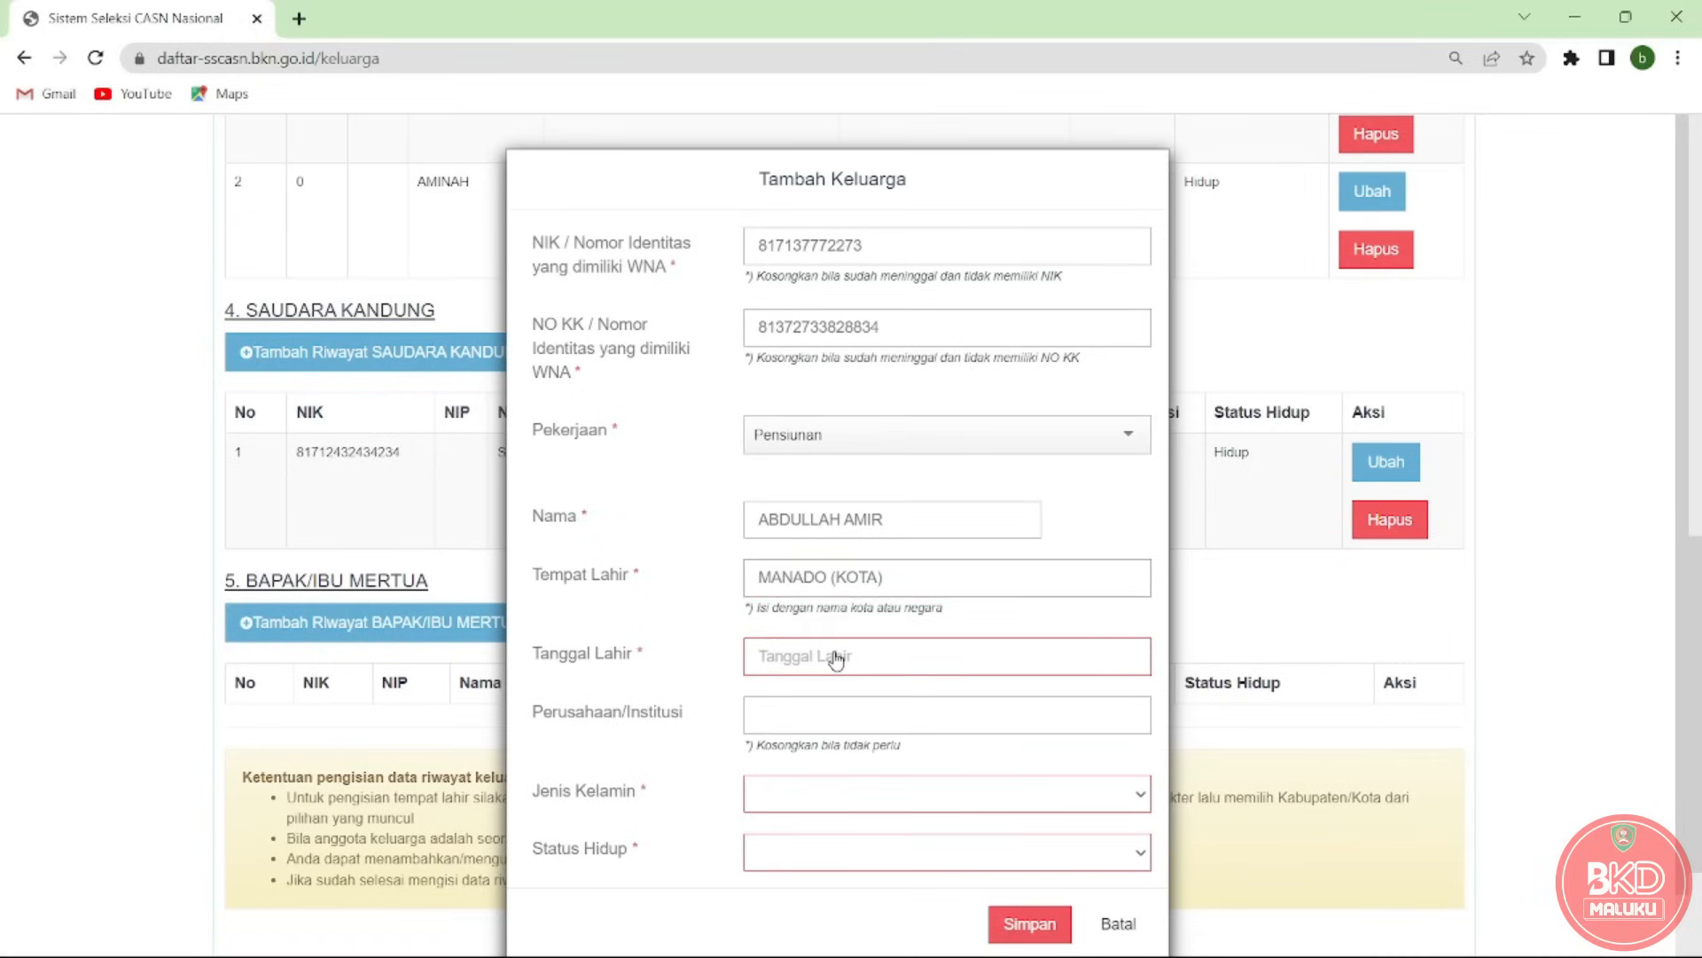
# Set the father-in-law's birth date to 13-01-2023.
pyautogui.click(834, 660)
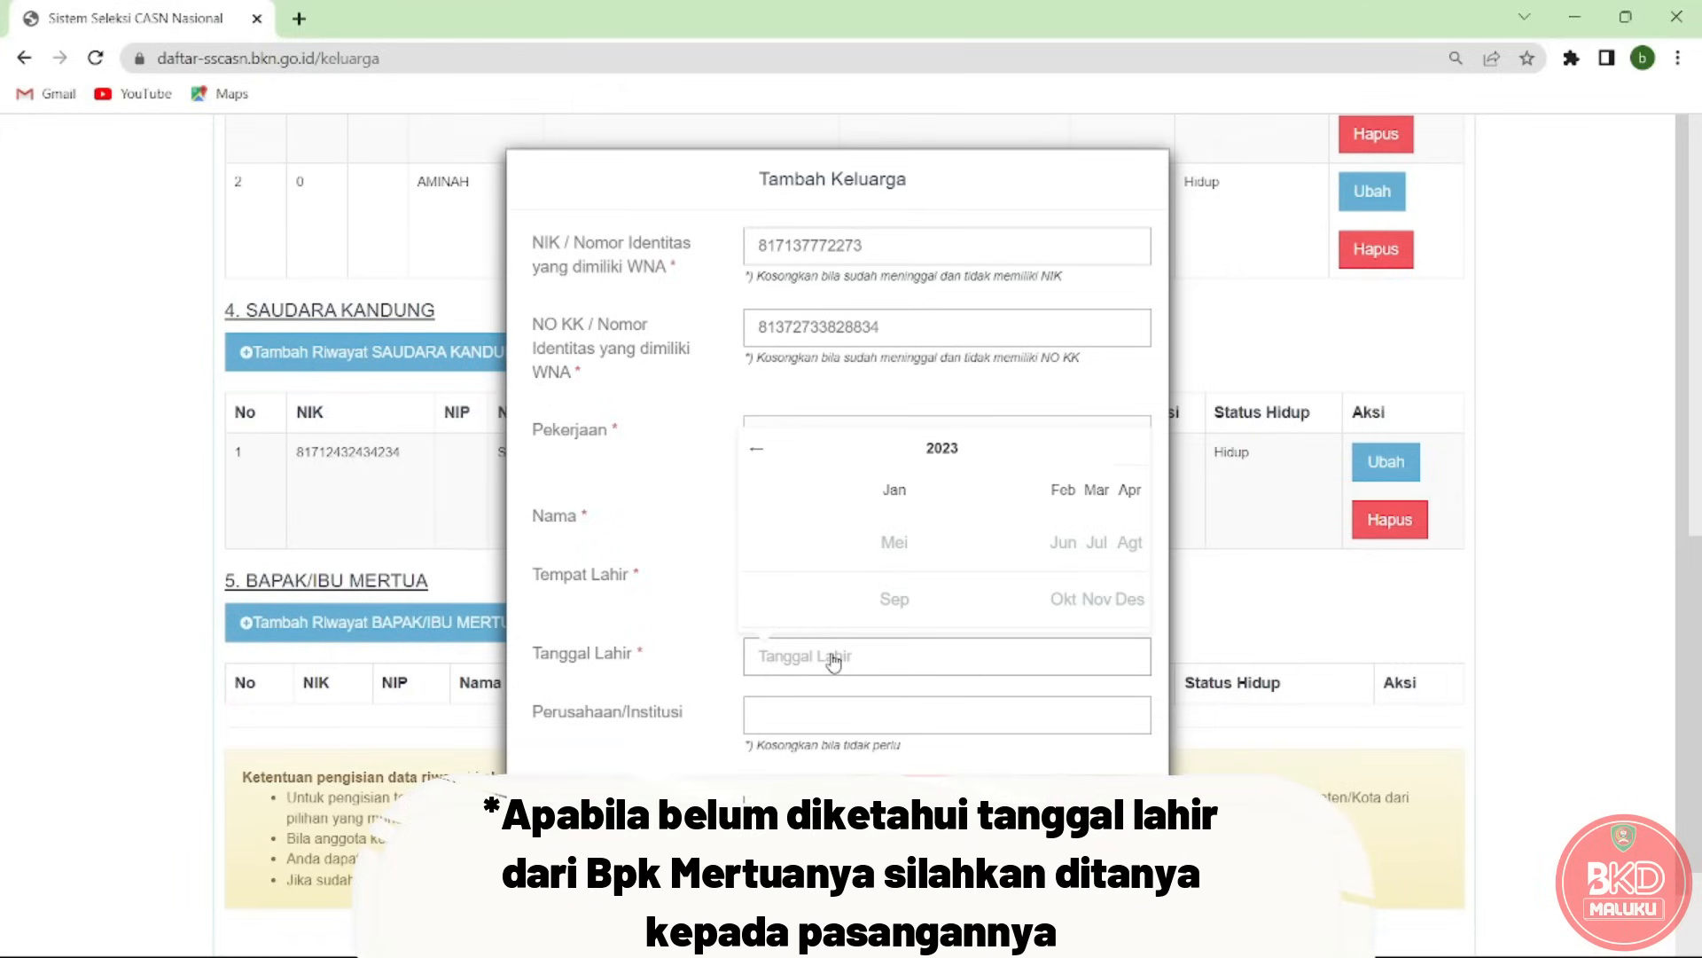
pyautogui.click(897, 491)
pyautogui.click(899, 528)
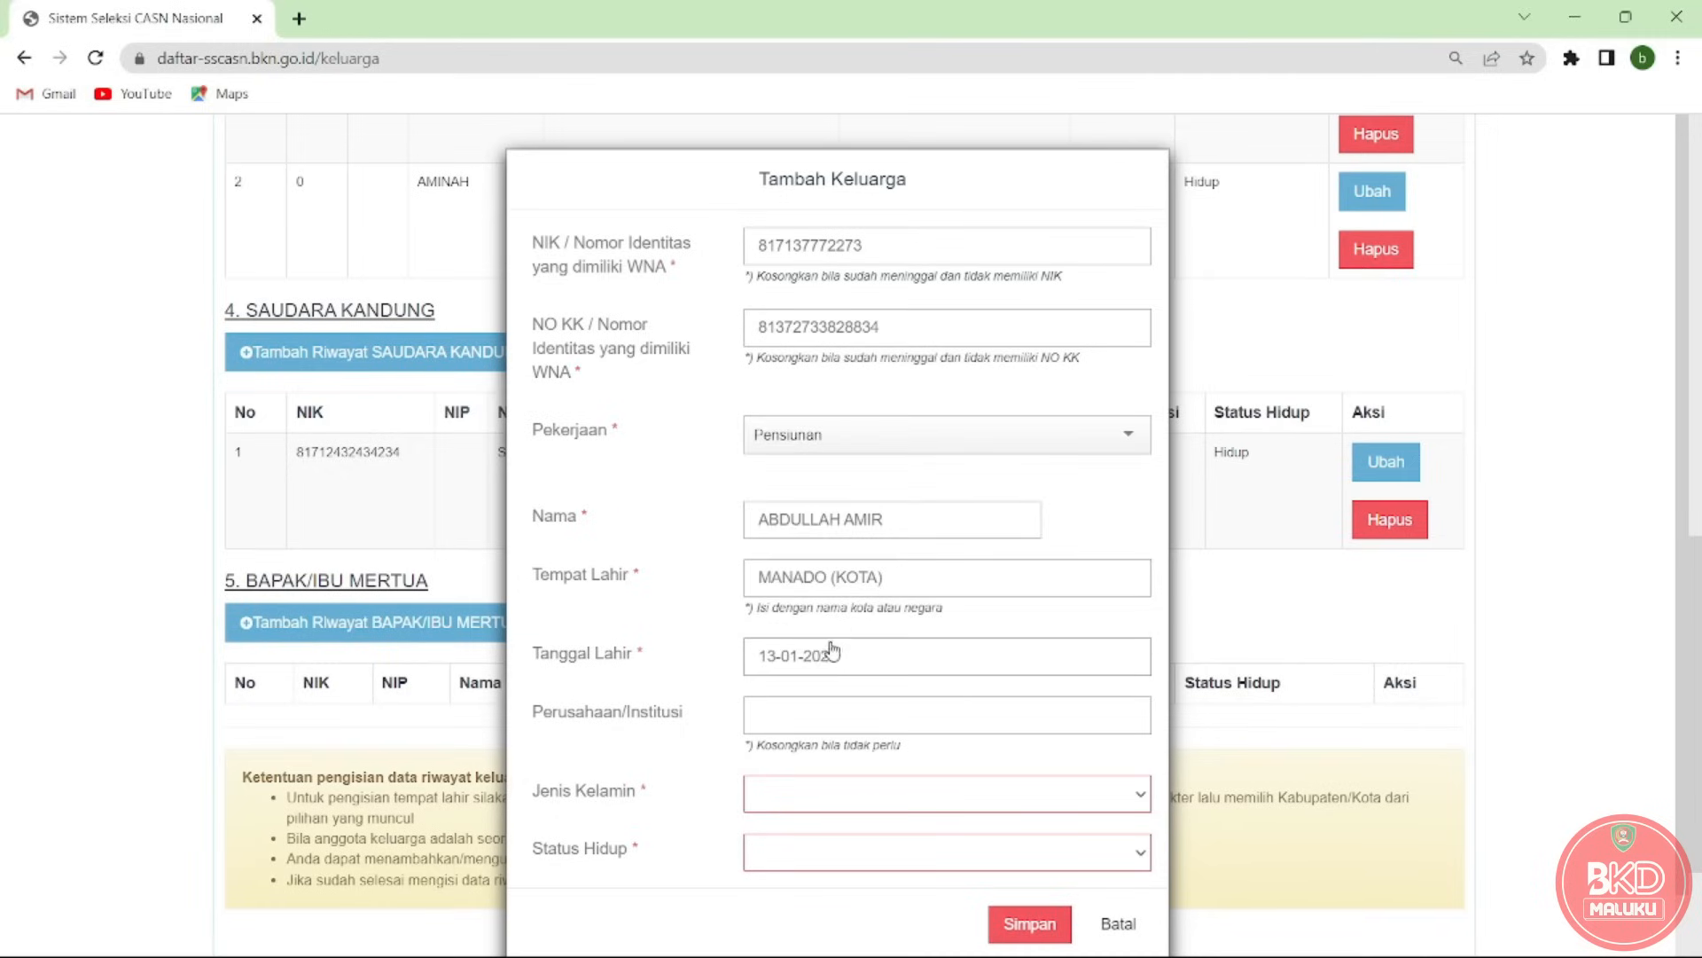
pyautogui.click(776, 720)
# Set gender Pria and status Meninggal Dunia, then save the record.
pyautogui.click(805, 802)
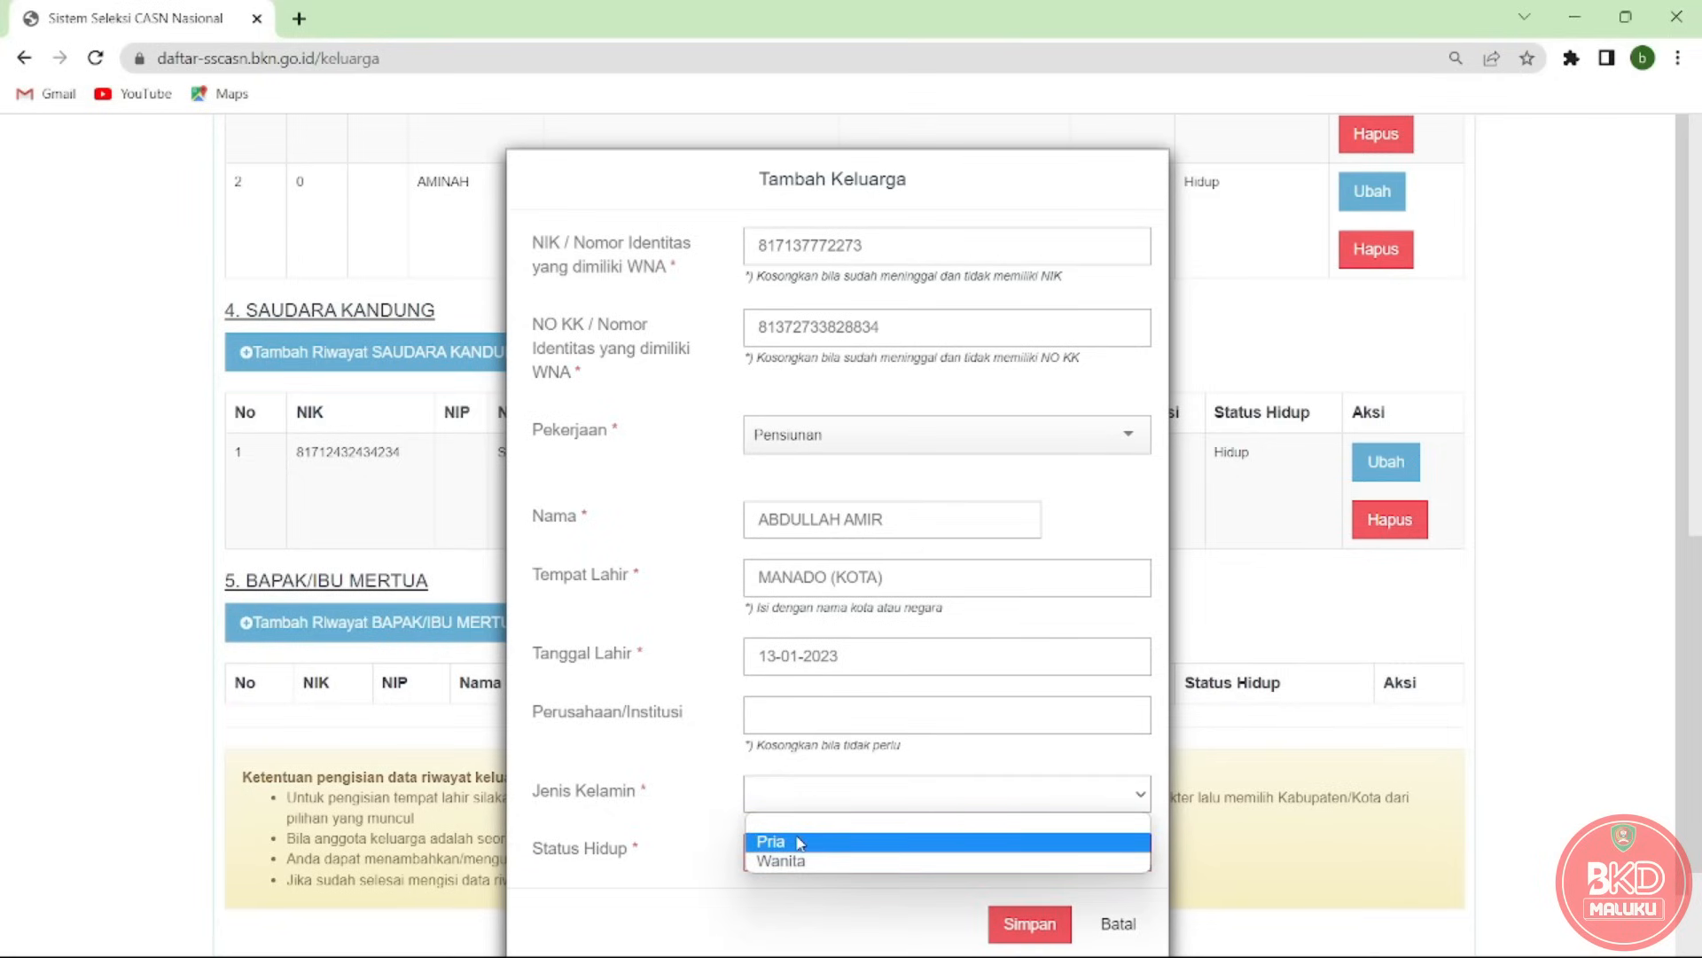
pyautogui.click(801, 842)
pyautogui.click(802, 856)
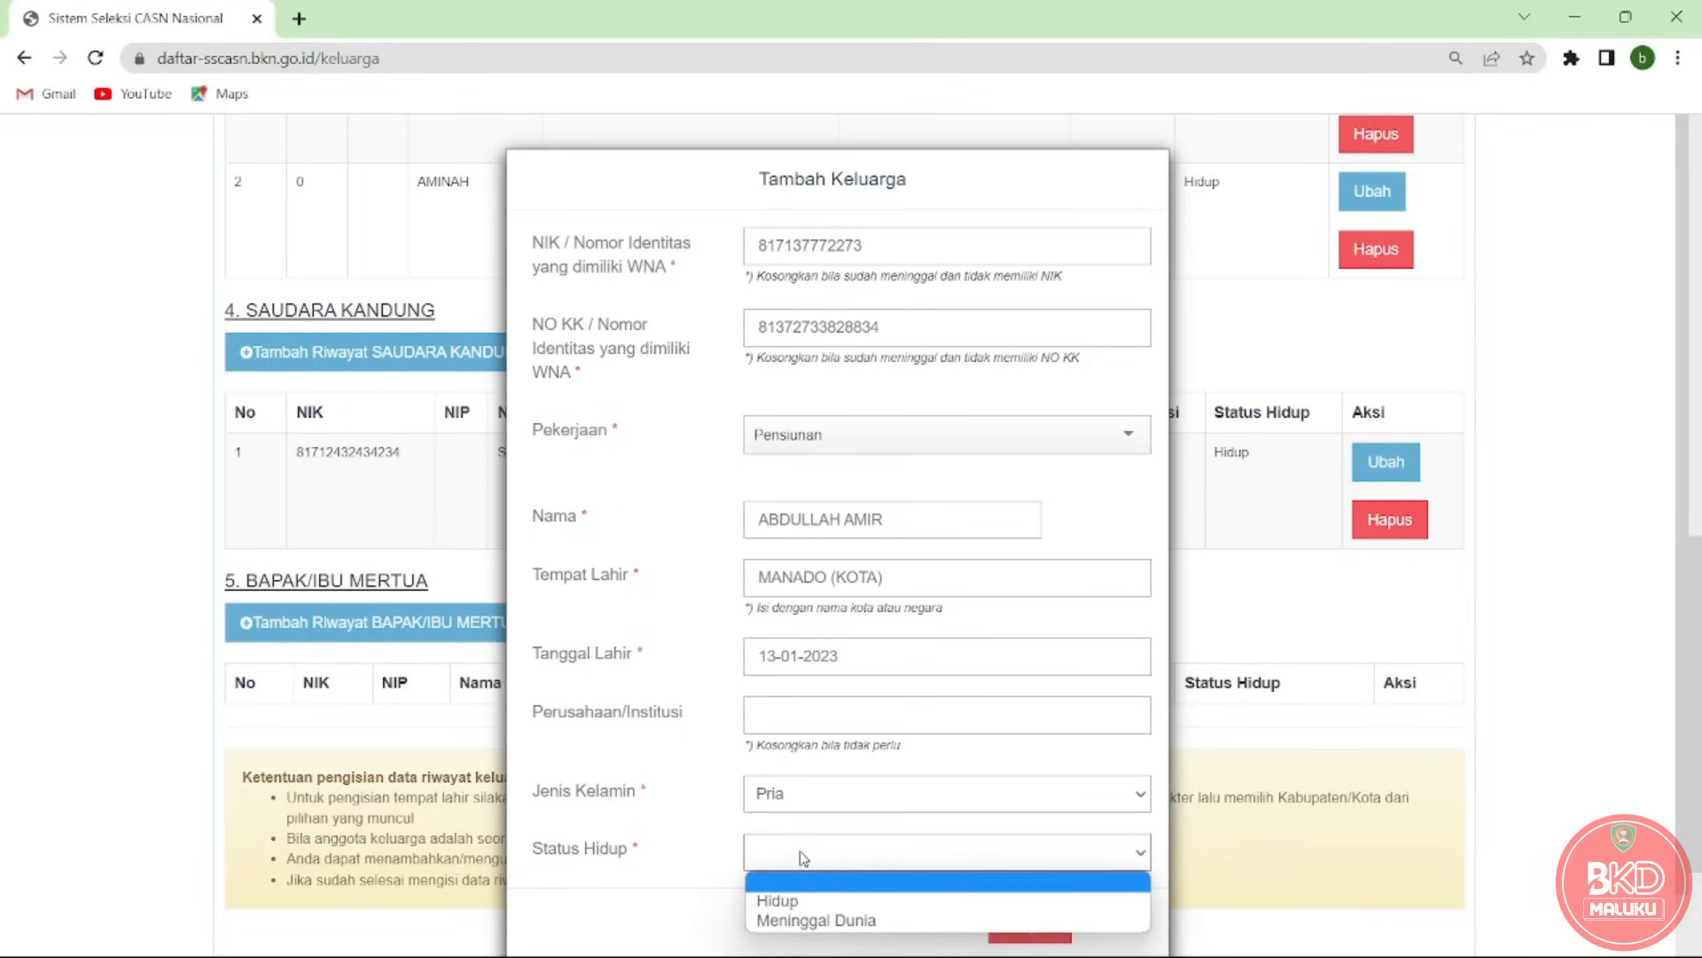
pyautogui.click(815, 922)
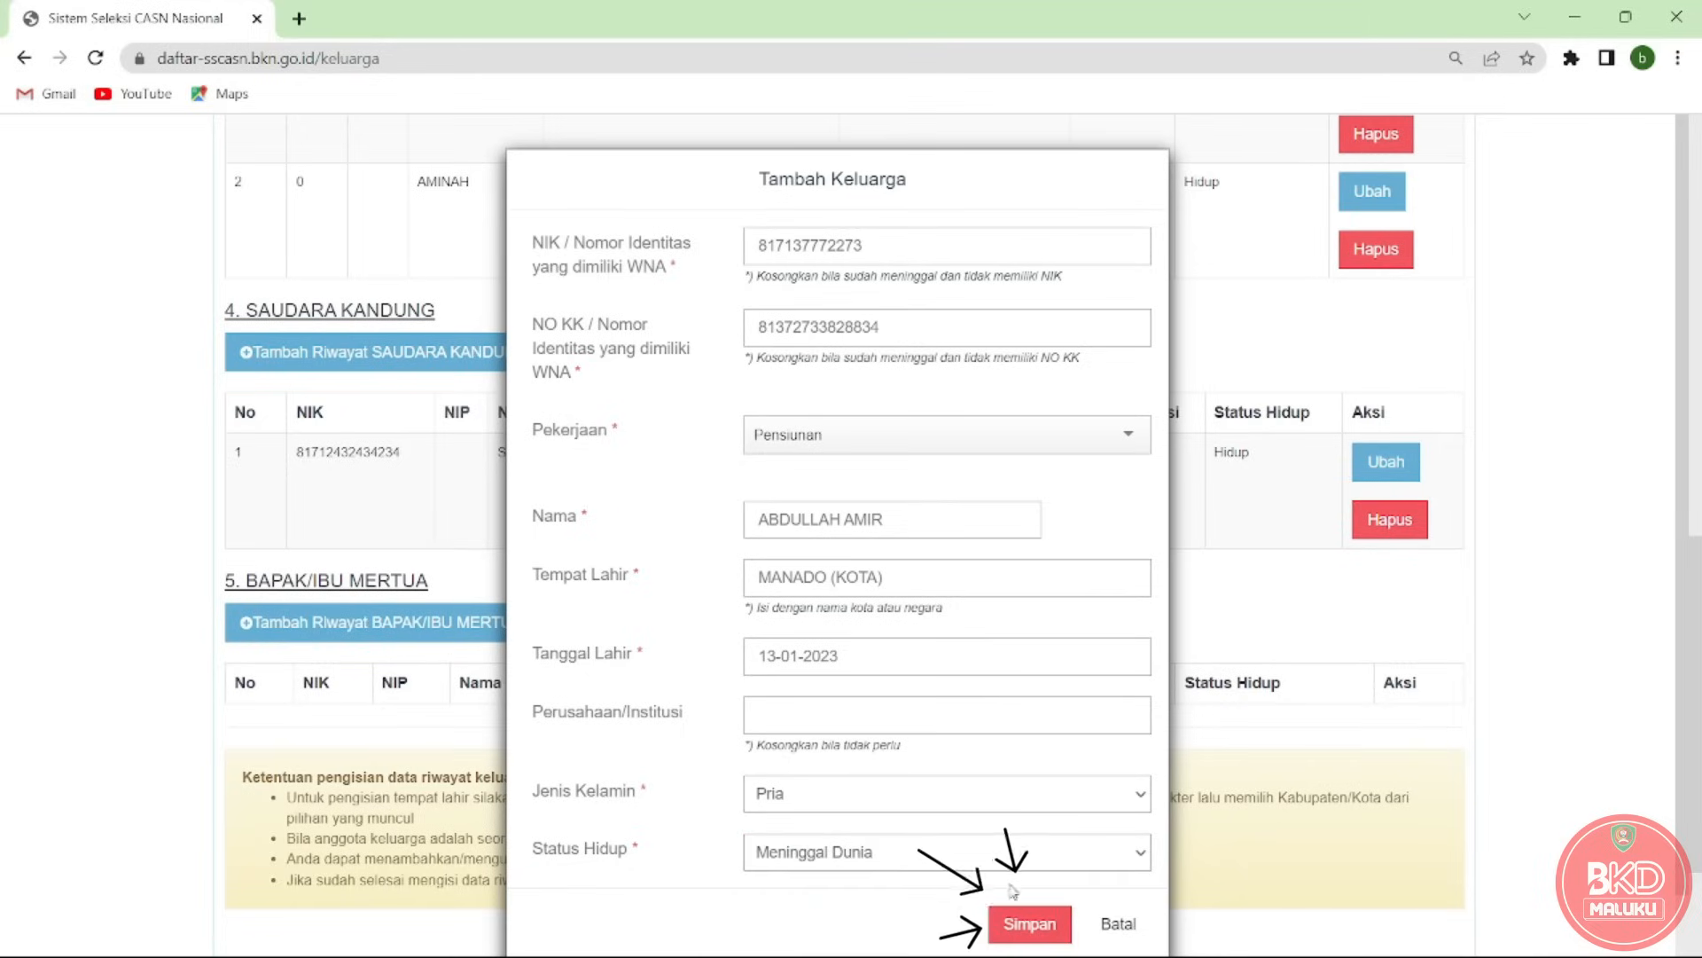
pyautogui.click(1028, 923)
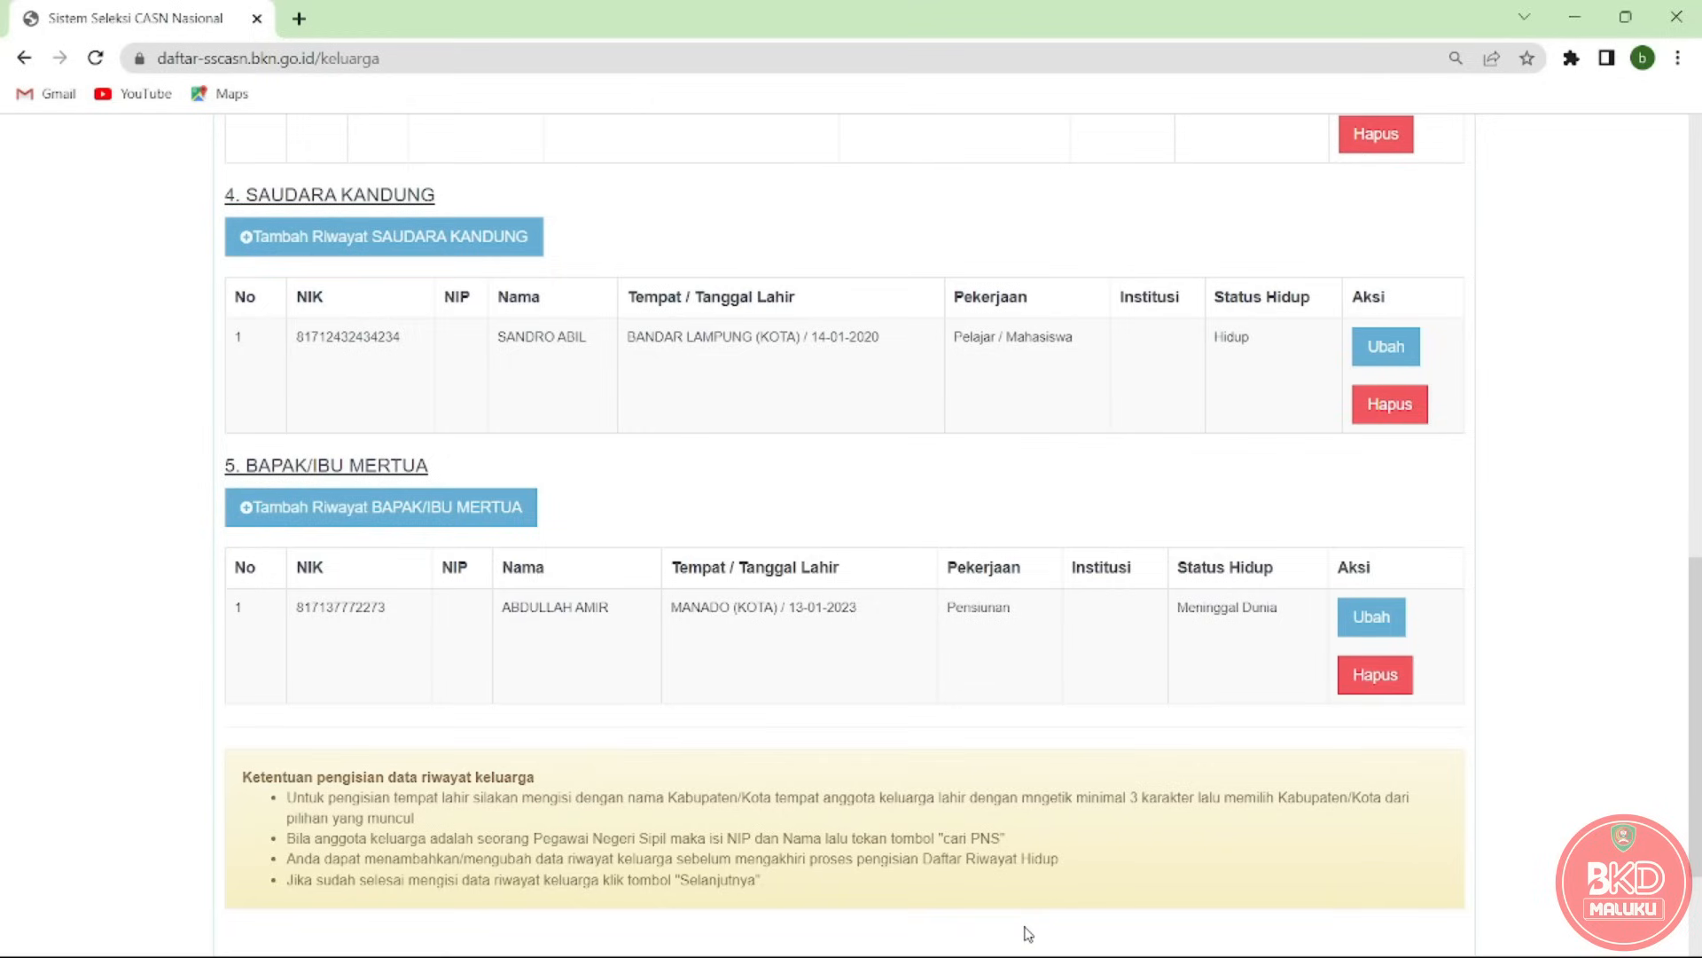
# Start a new parent-in-law entry with NIK and NO KK 0, Mengurus Rumah Tangga, and her full name.
pyautogui.click(401, 518)
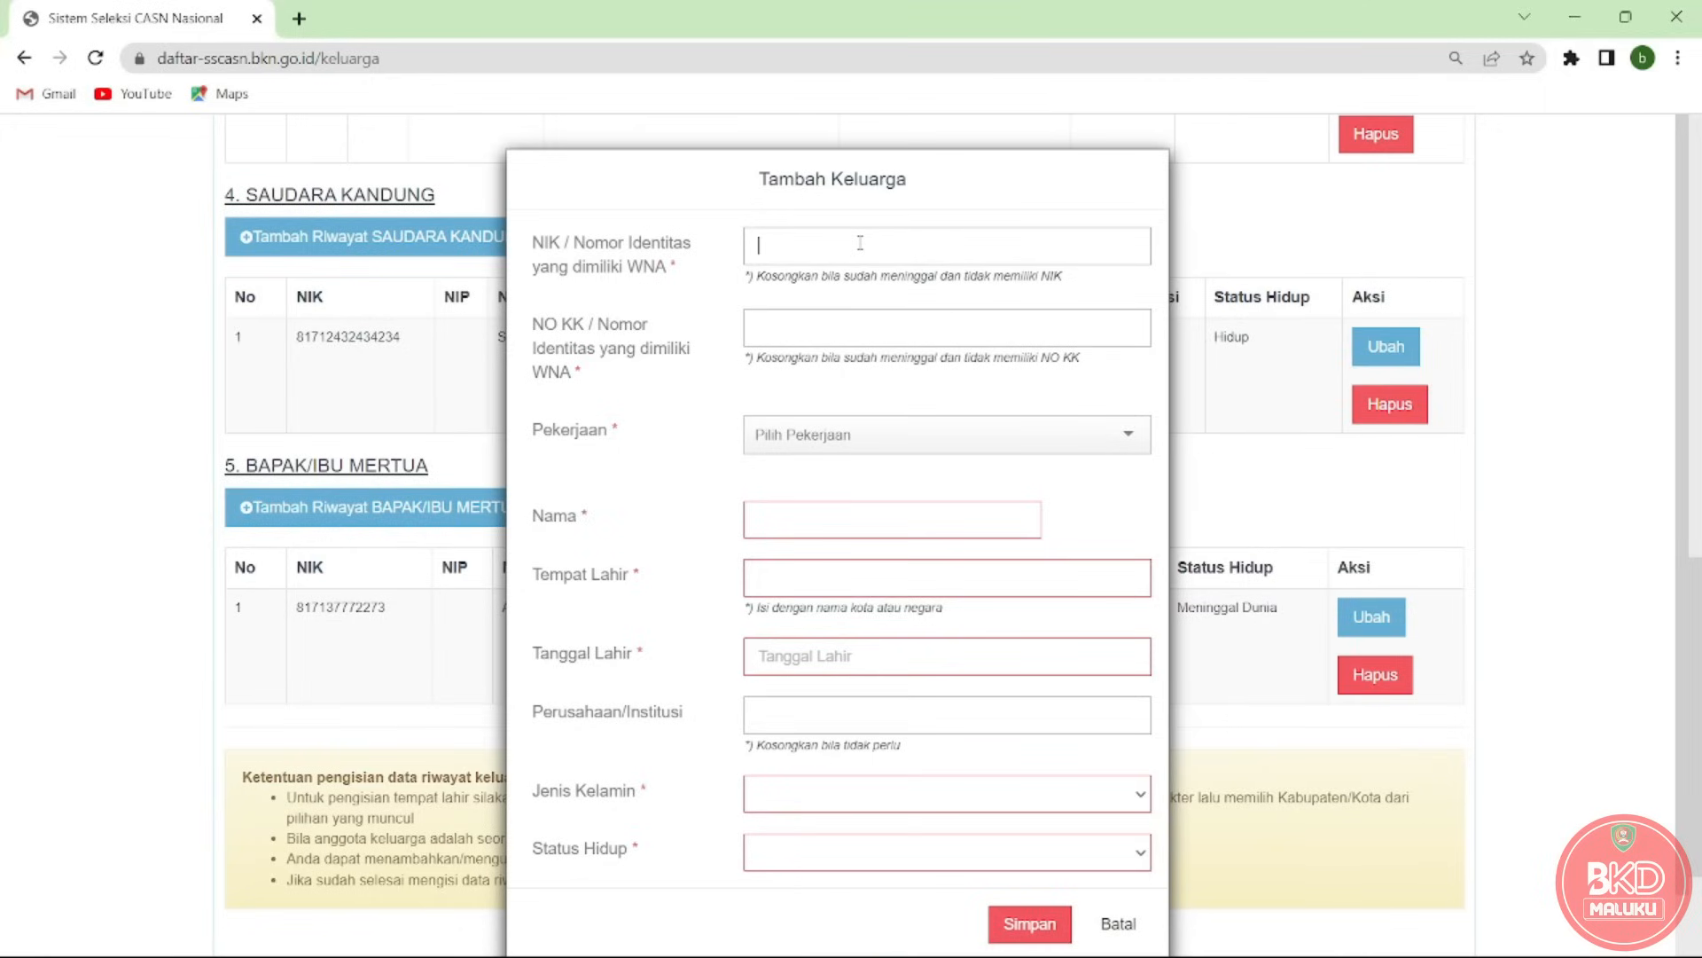
pyautogui.click(860, 242)
pyautogui.write('0')
pyautogui.press('Tab')
pyautogui.write('0')
pyautogui.click(876, 432)
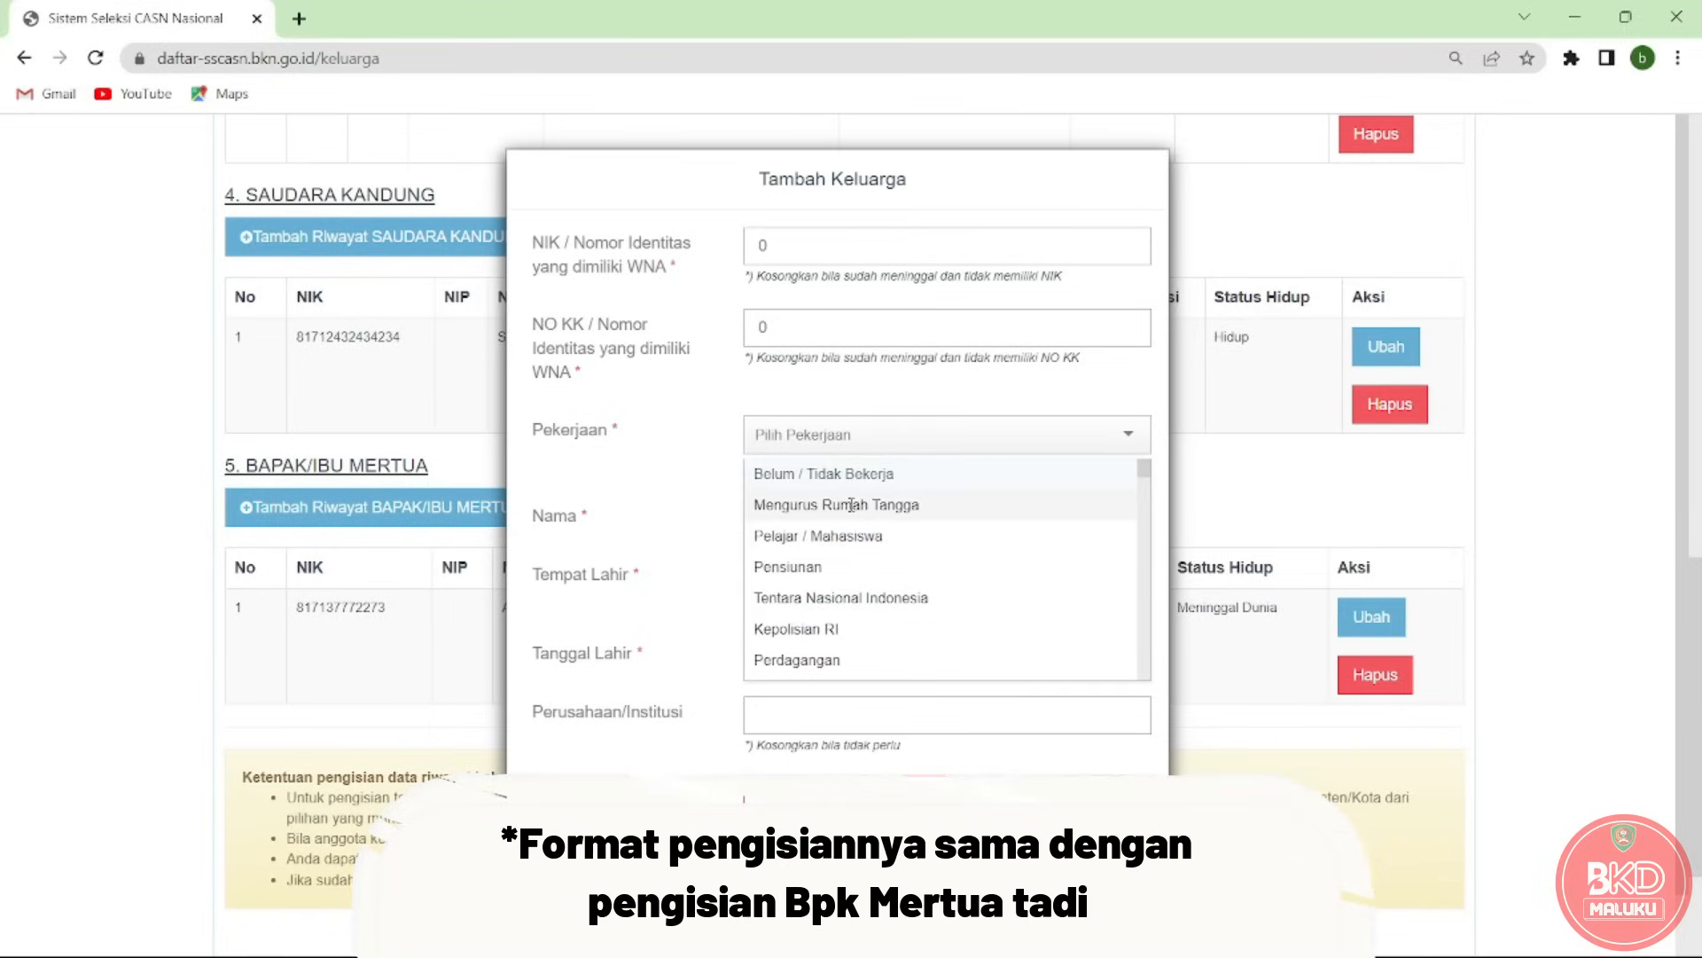
pyautogui.click(851, 504)
pyautogui.click(849, 527)
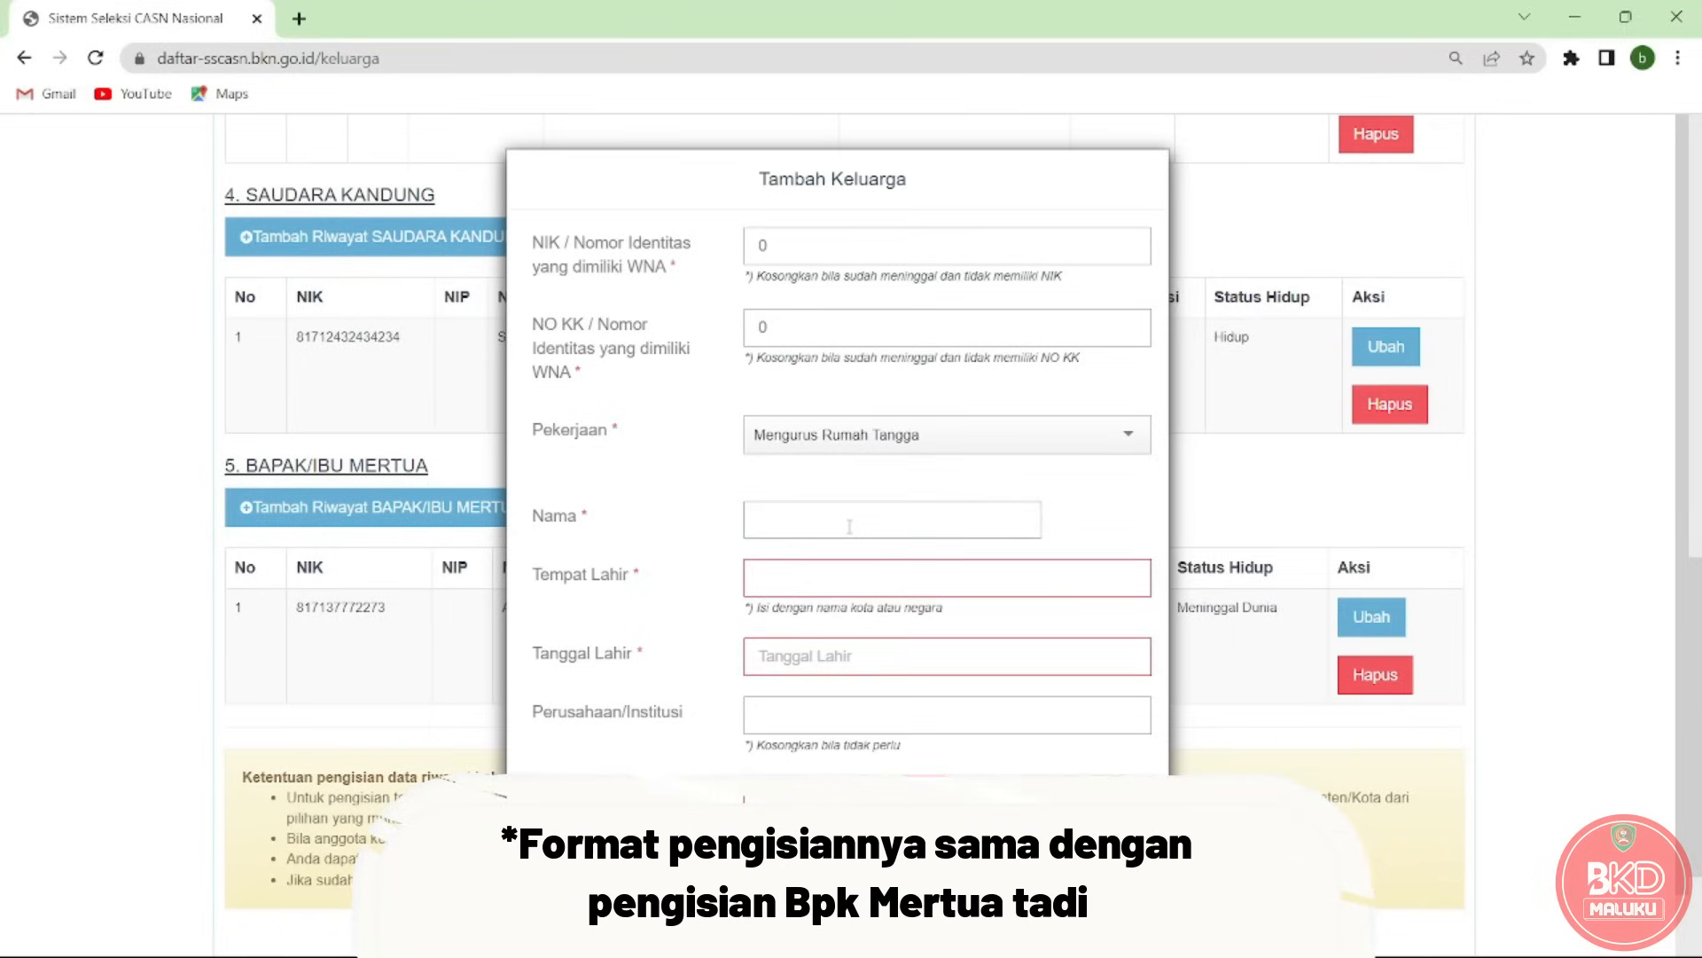
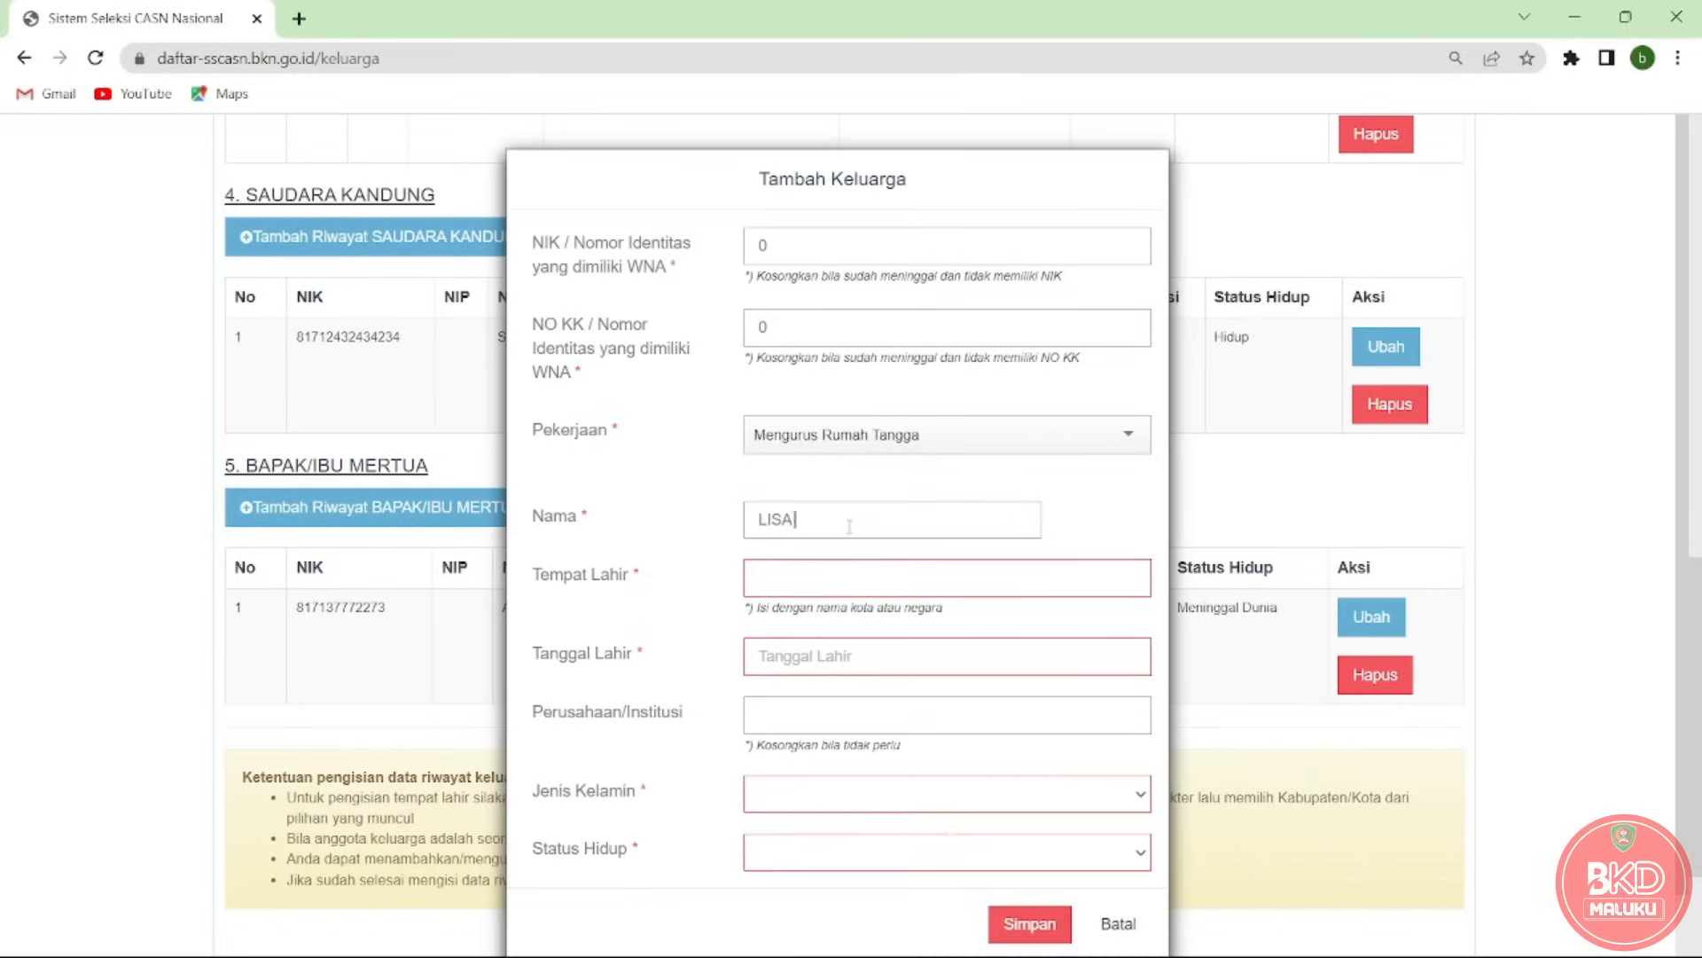
pyautogui.click(832, 575)
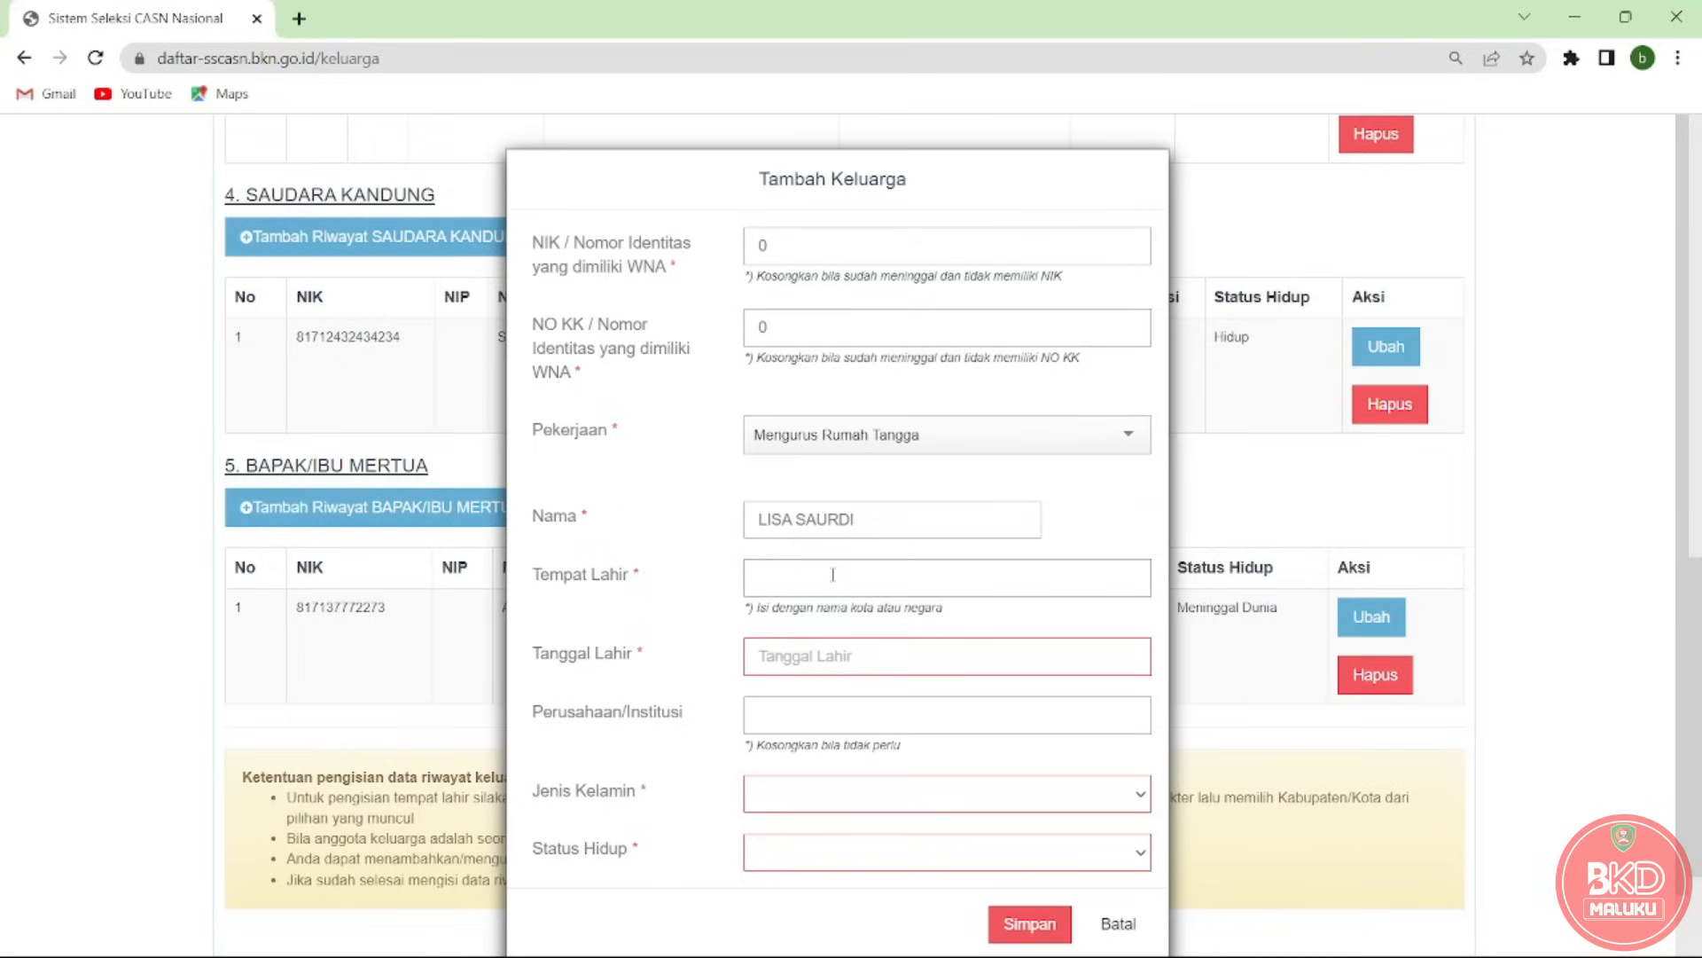
pyautogui.write('AMBON')
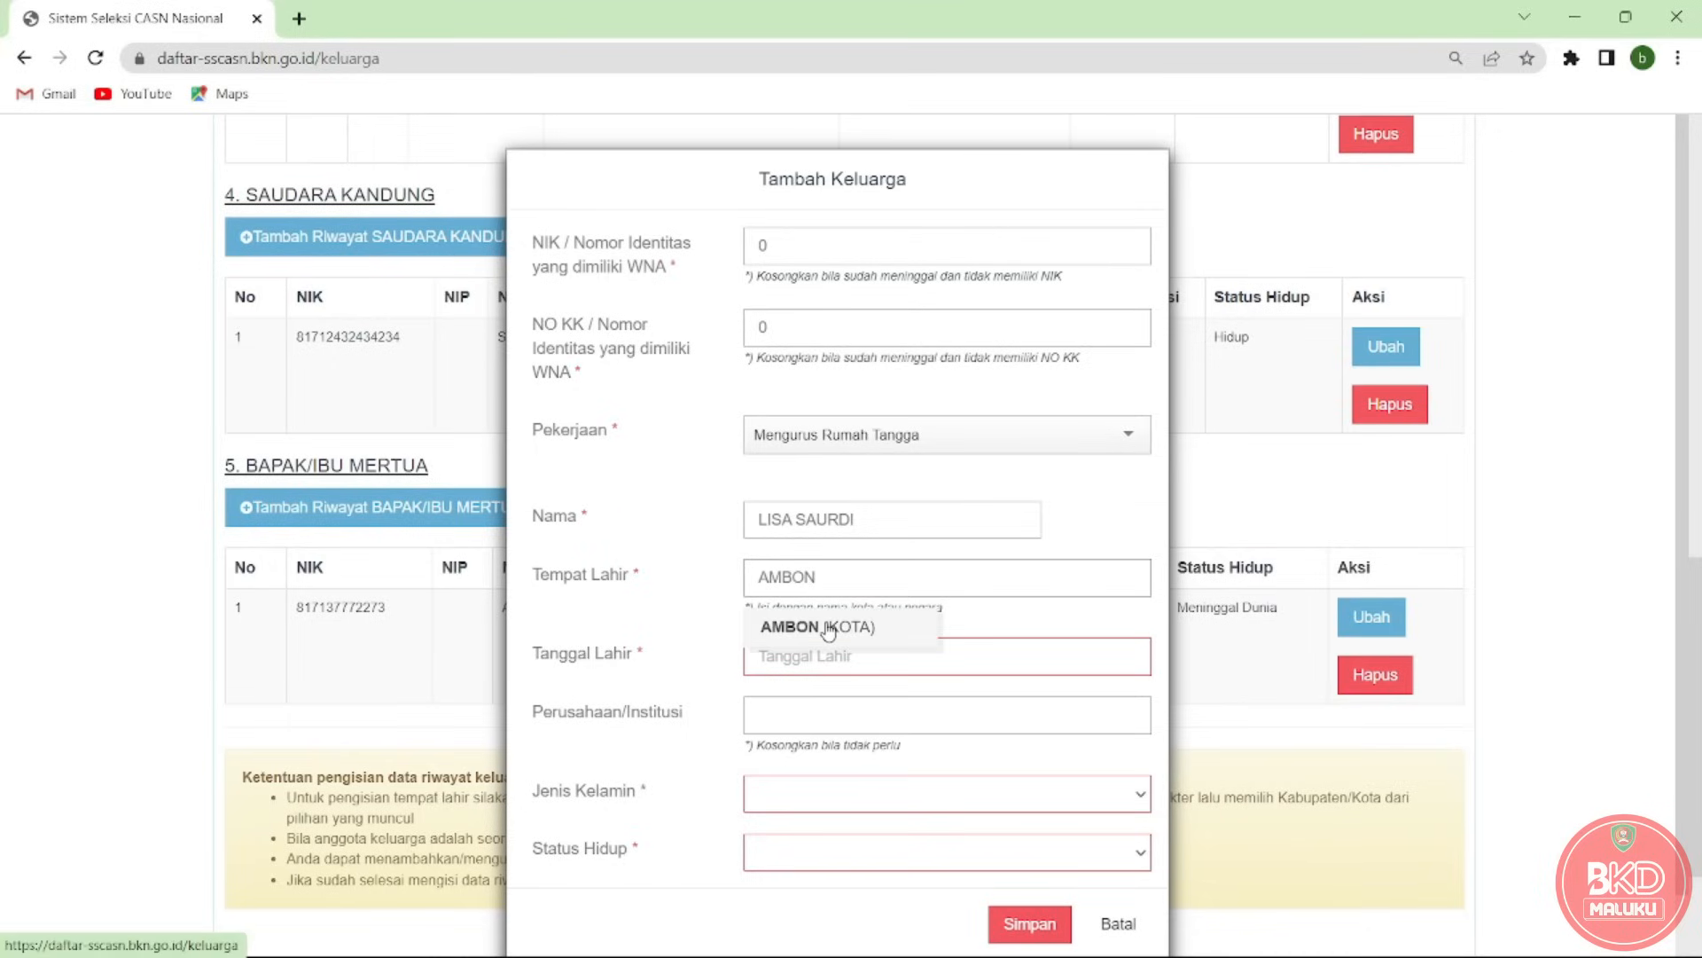
pyautogui.click(829, 626)
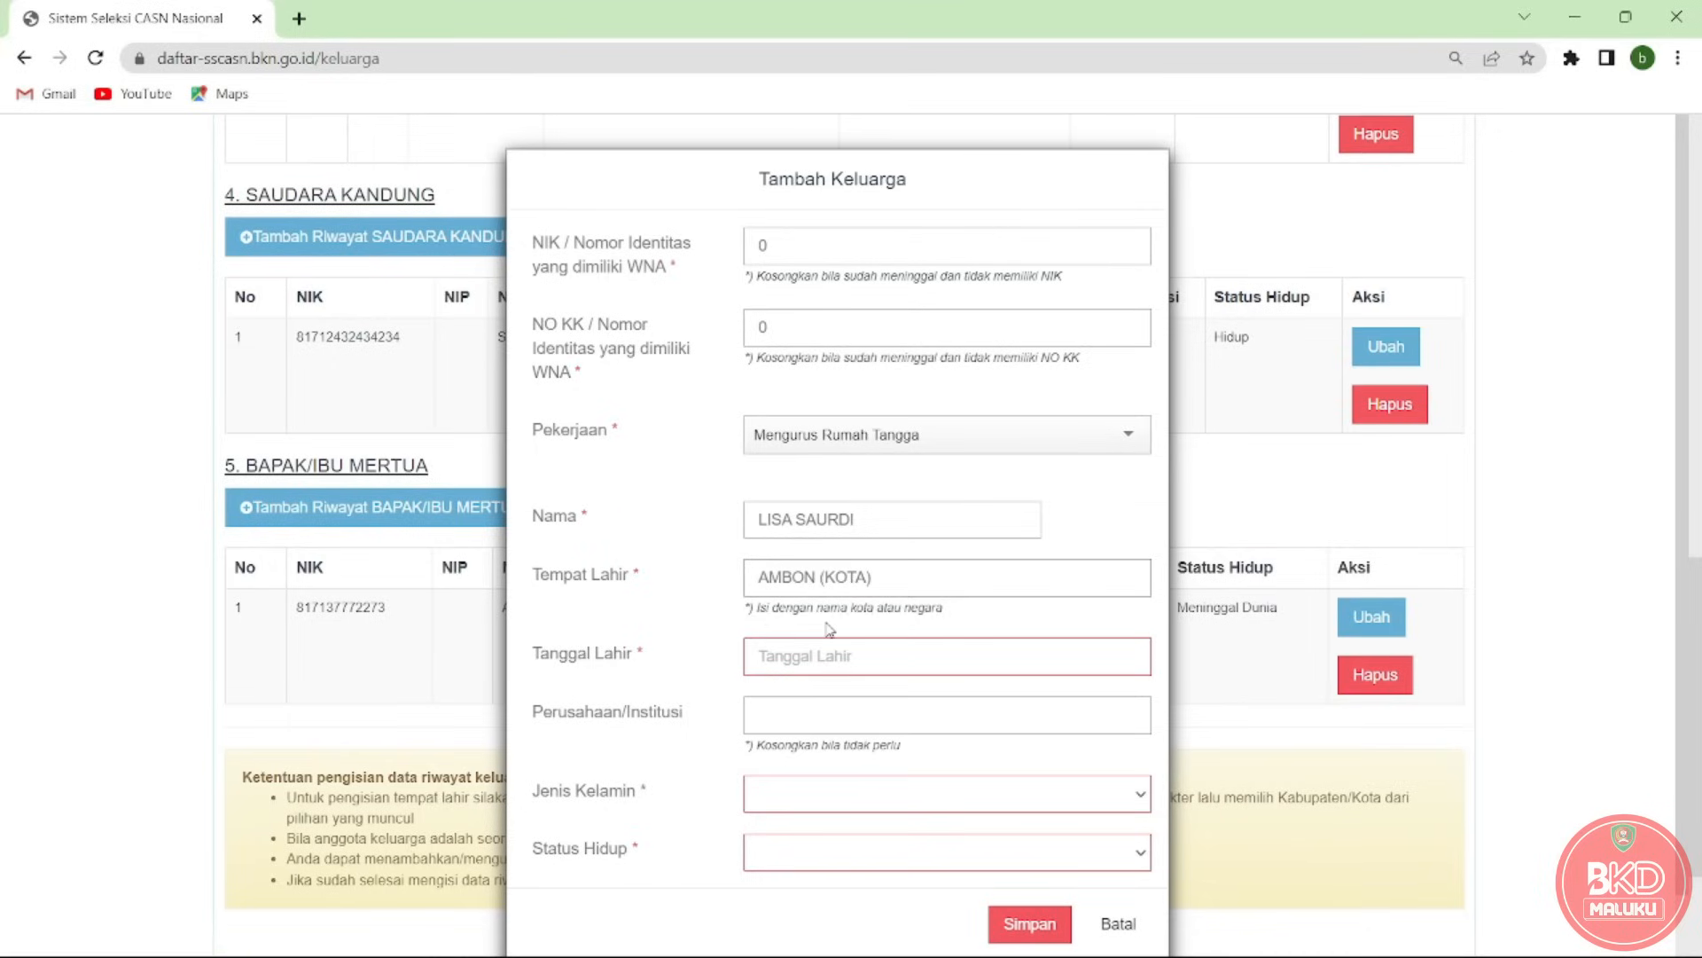
pyautogui.click(814, 660)
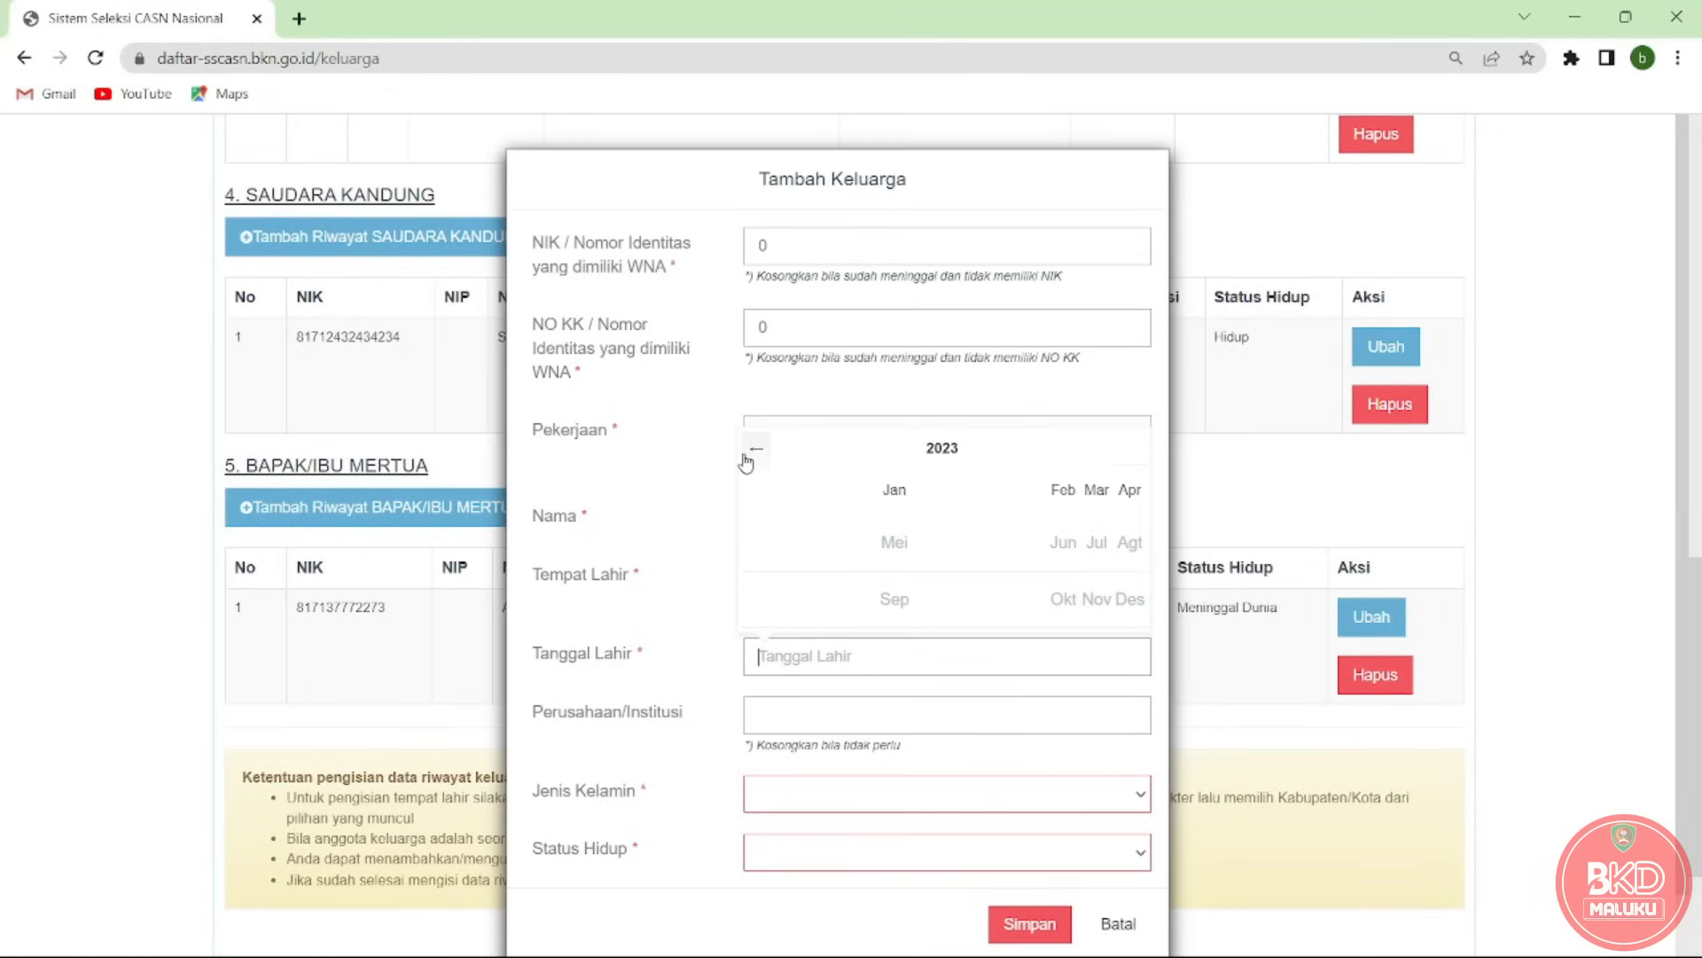
pyautogui.click(752, 454)
pyautogui.click(752, 454)
pyautogui.click(759, 470)
pyautogui.click(759, 470)
pyautogui.click(759, 468)
pyautogui.click(768, 554)
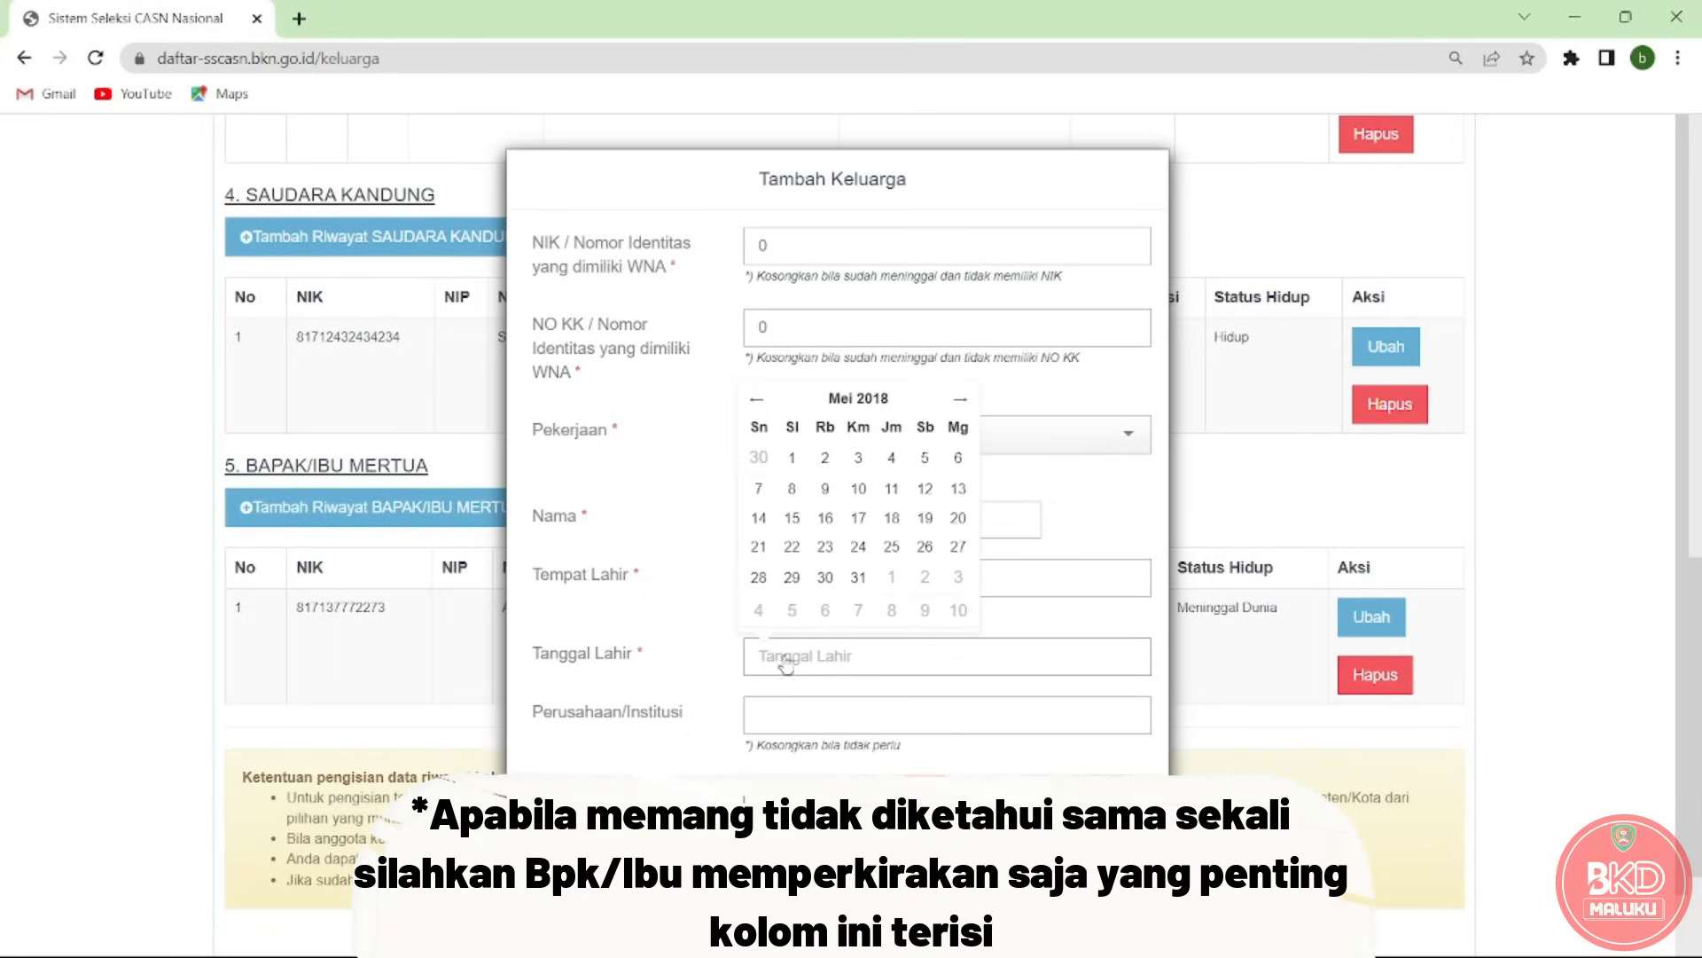
pyautogui.click(805, 576)
# Set gender to Wanita and living status to Hidup.
pyautogui.click(801, 721)
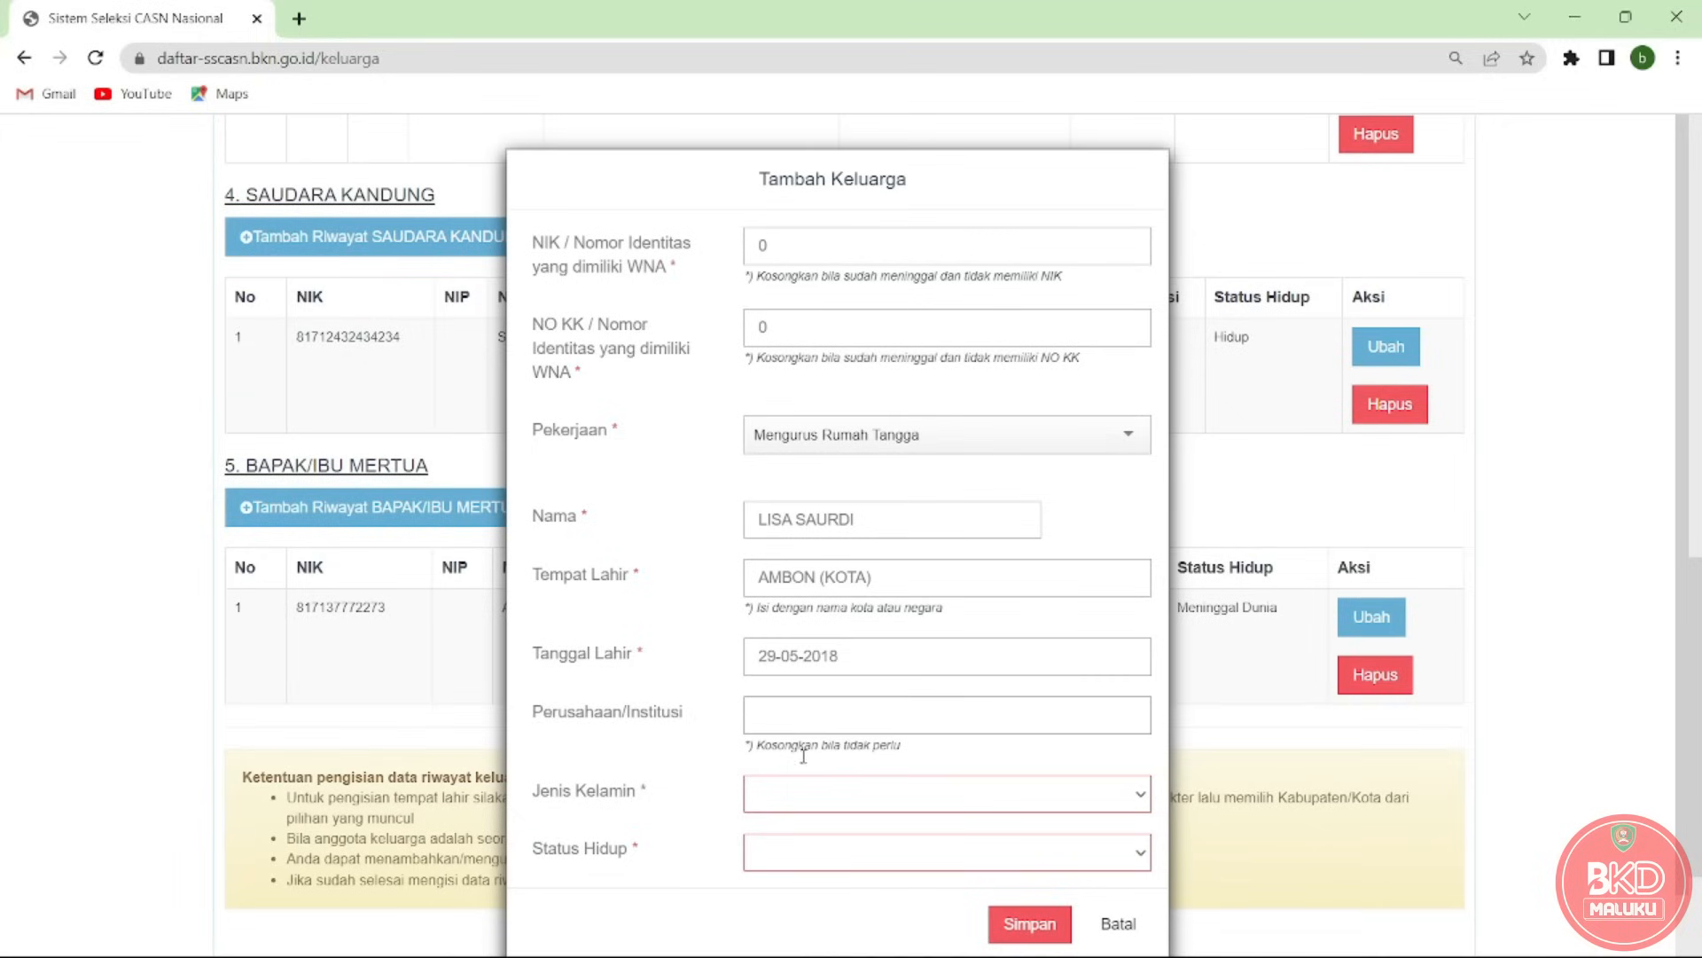
pyautogui.click(807, 802)
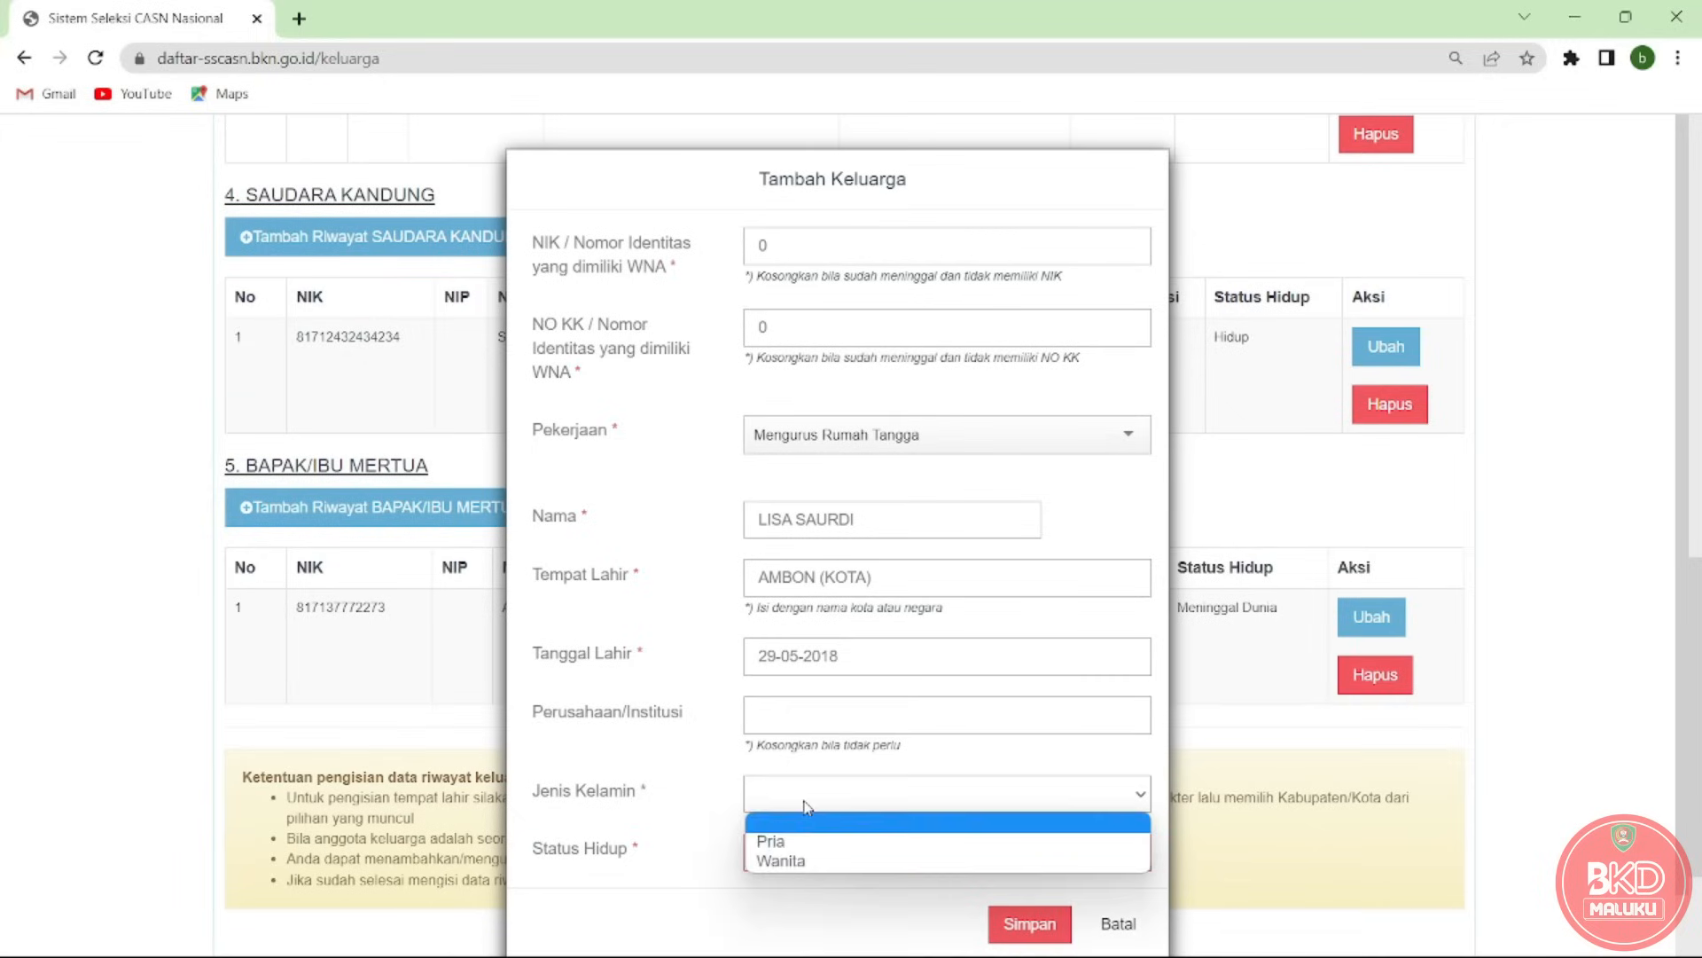
pyautogui.click(805, 860)
pyautogui.click(816, 862)
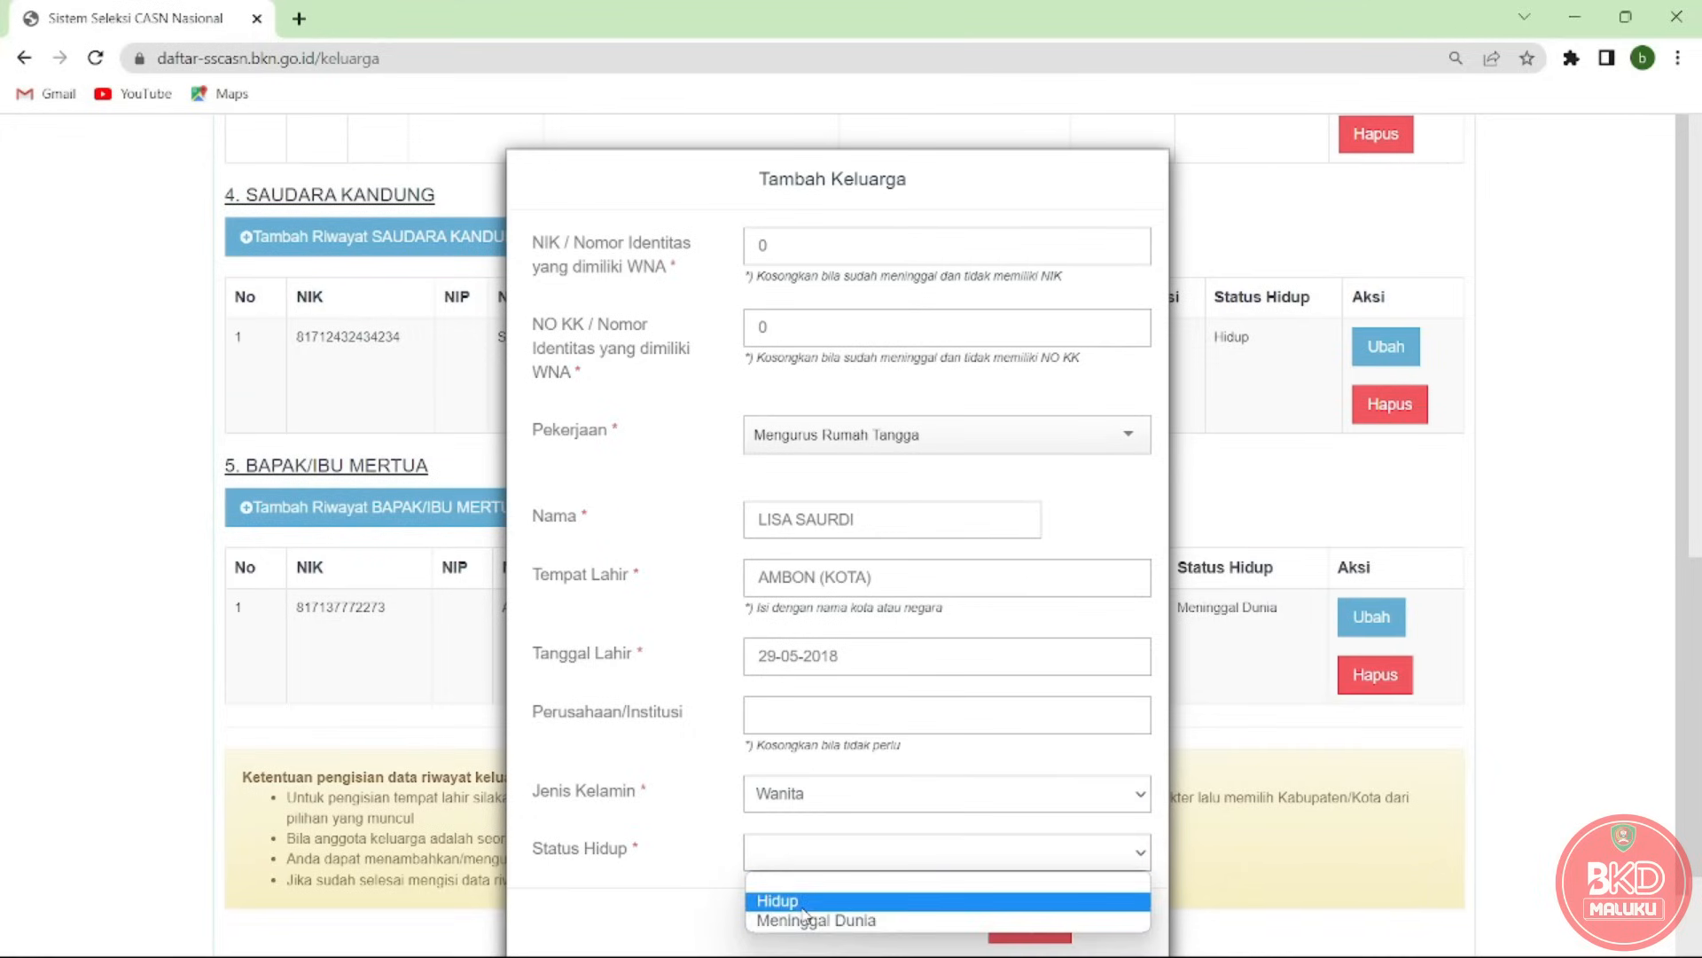
pyautogui.click(802, 904)
# Save the mother-in-law record, then reopen it via Ubah and save it again unchanged.
pyautogui.click(1029, 923)
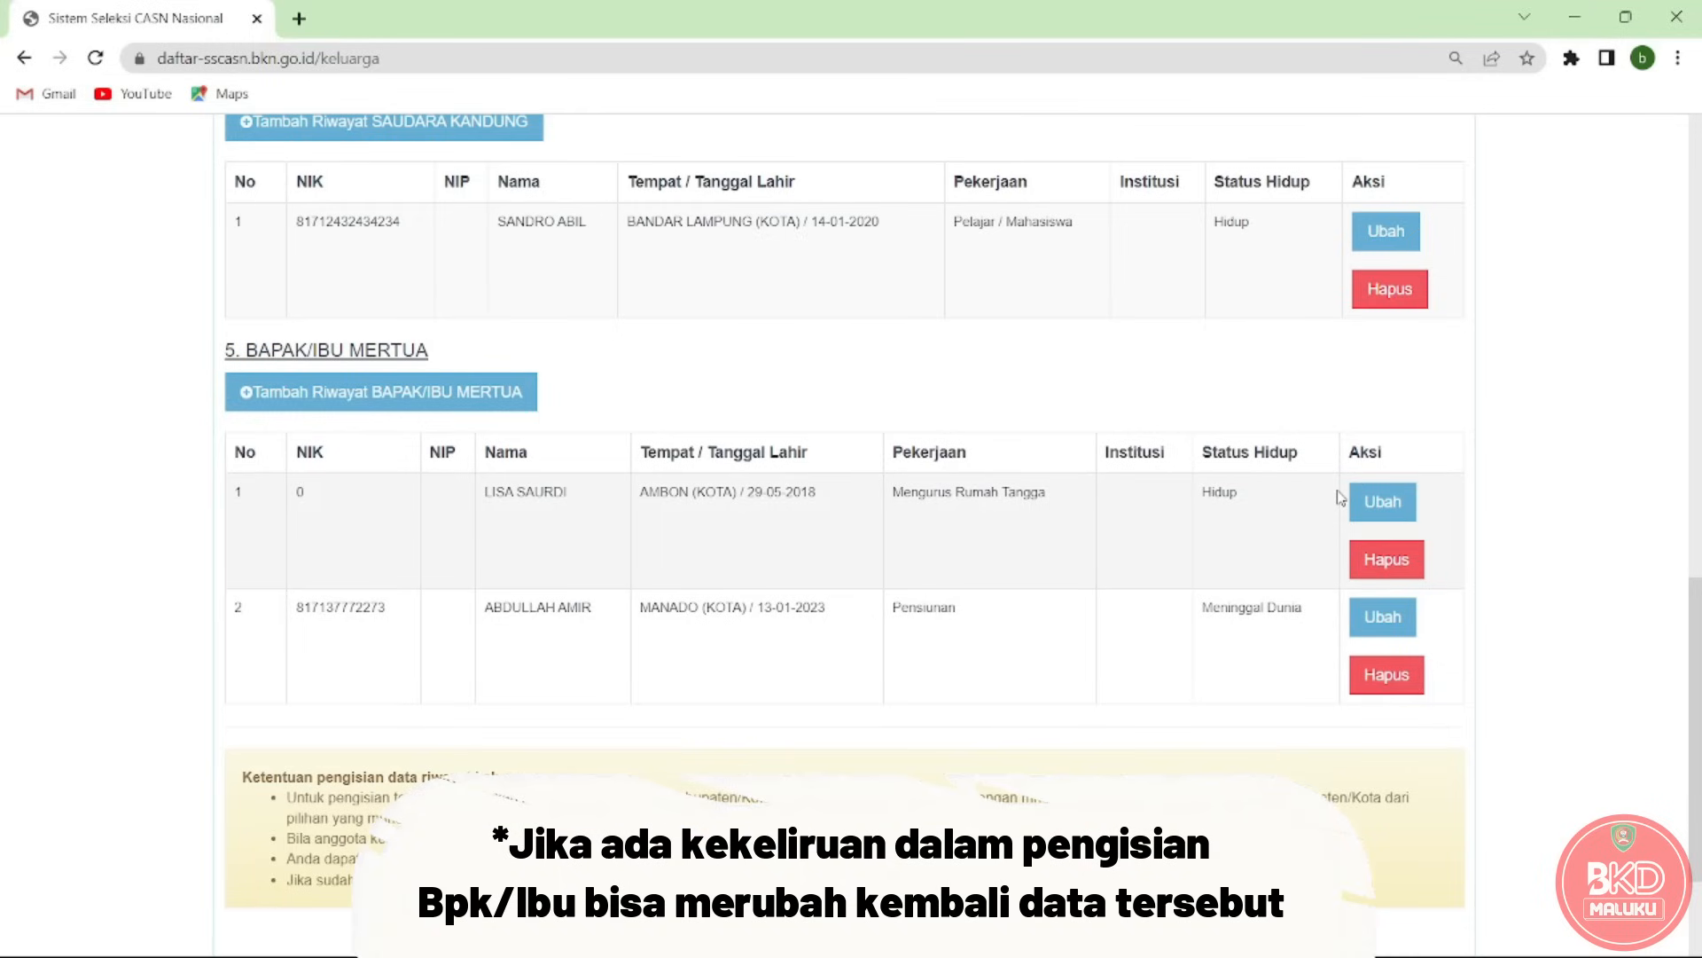
pyautogui.click(1392, 504)
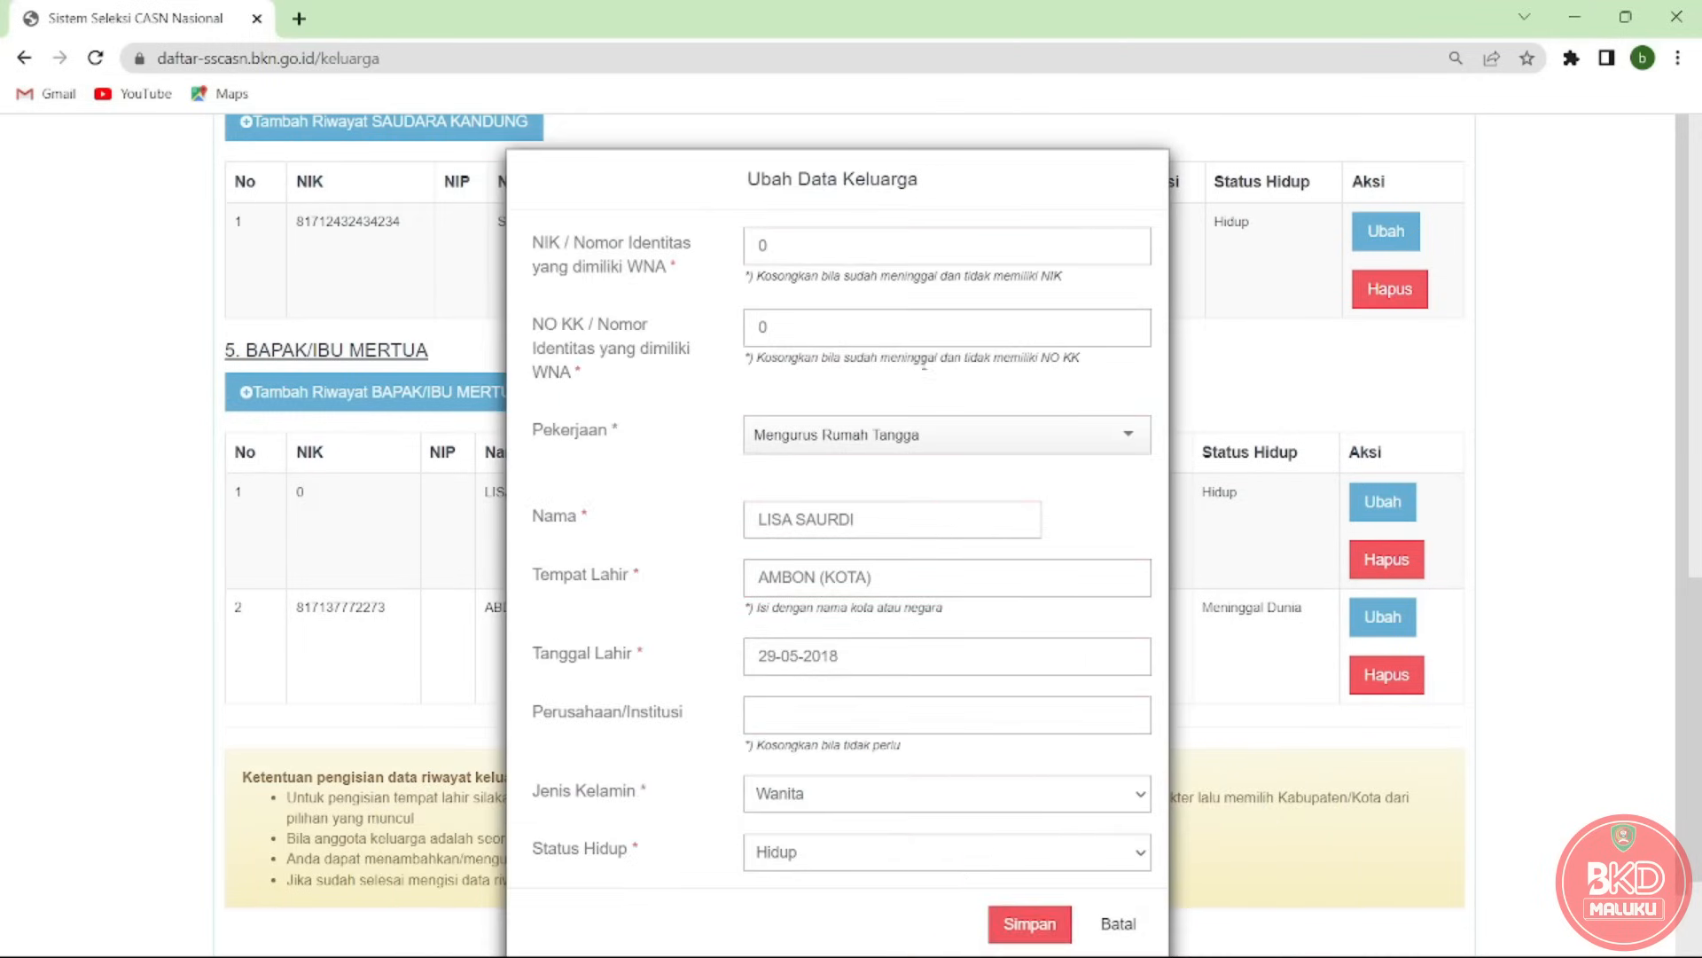
pyautogui.click(1029, 923)
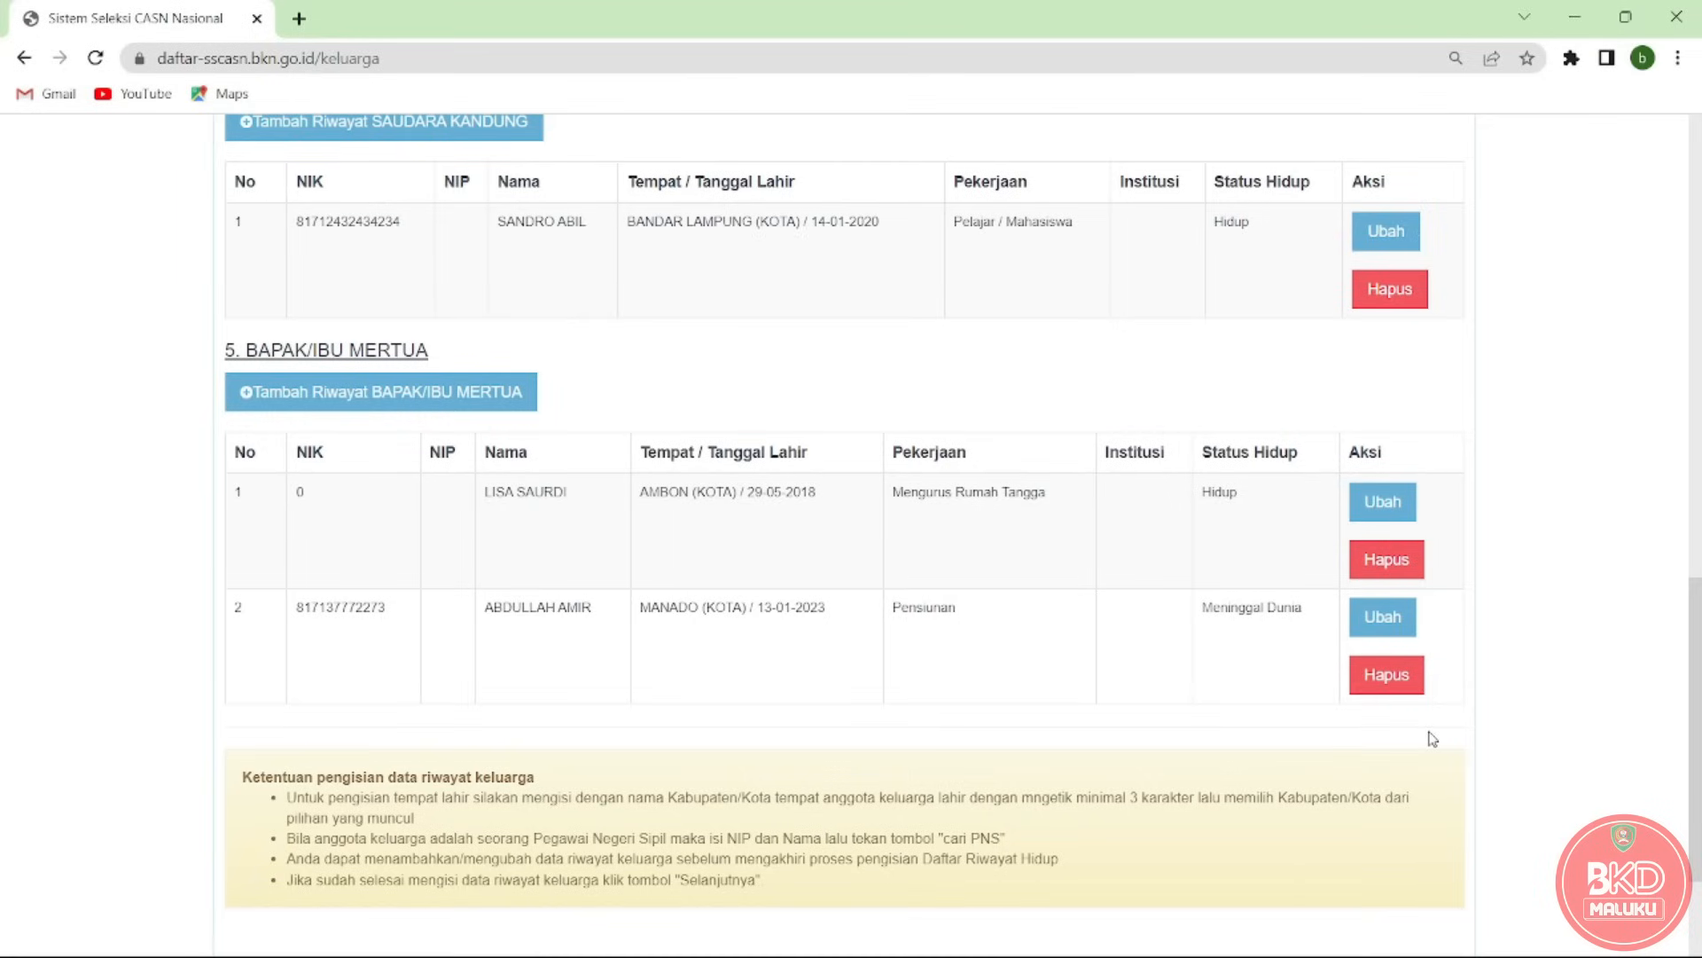
# Scroll to the top of the Keluarga page to continue to the Organisasi step.
pyautogui.moveTo(1696, 693); pyautogui.dragTo(1699, 229)
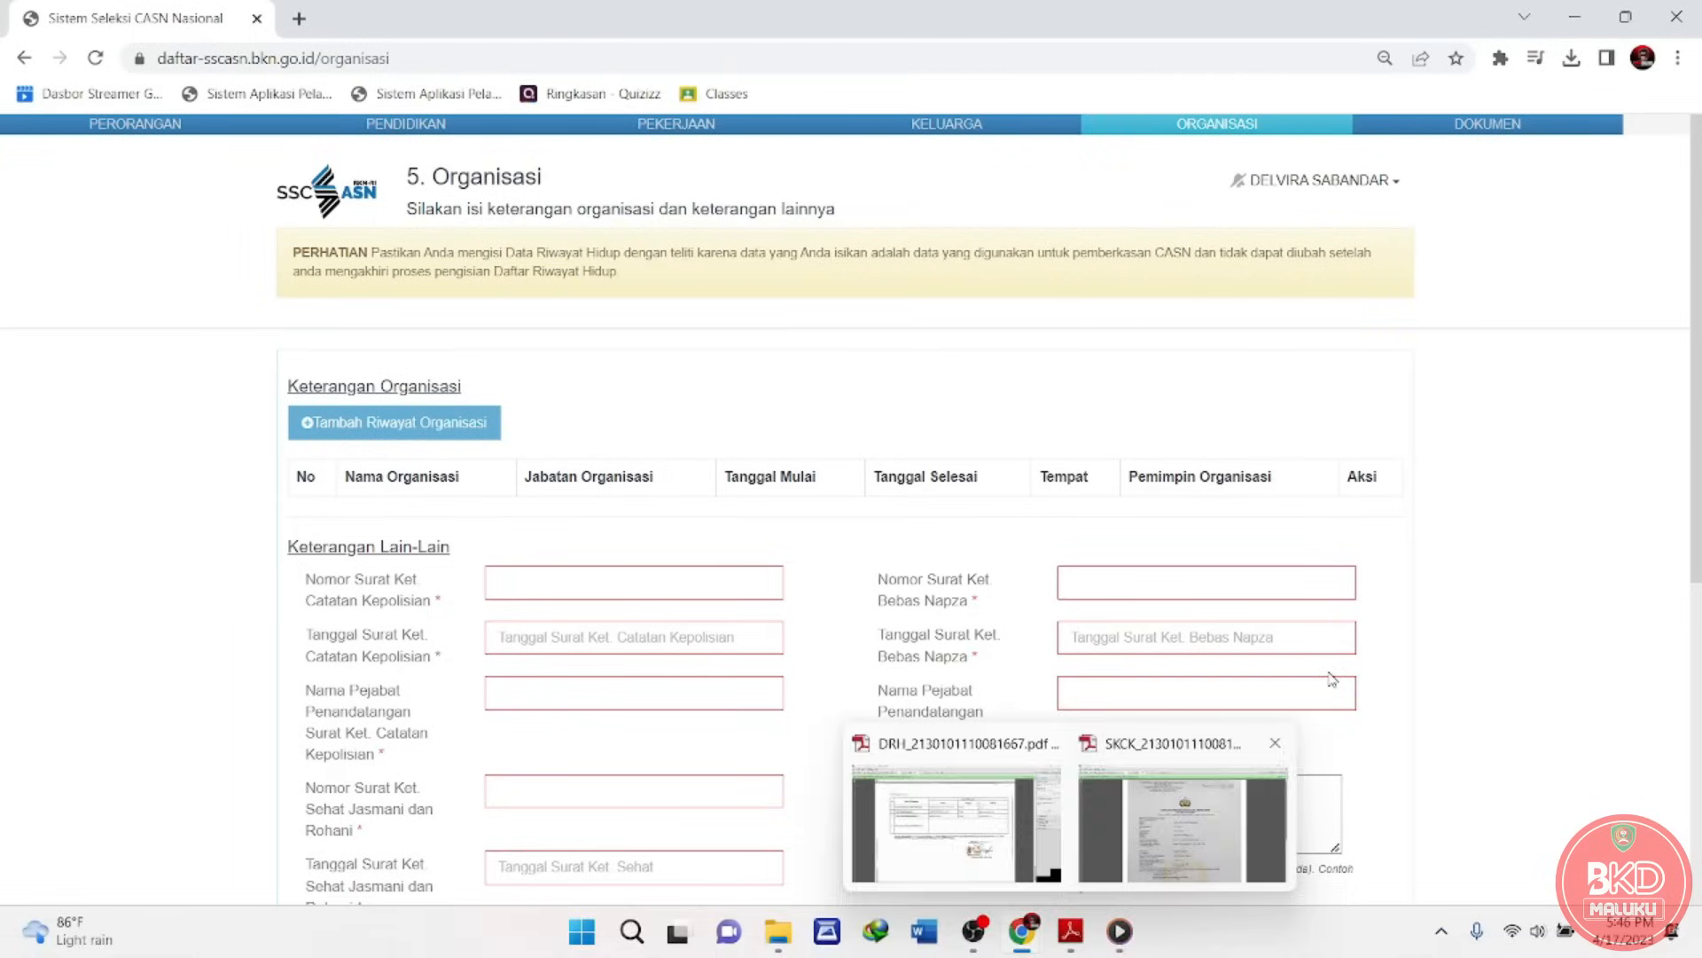
# Add a PGRI organisation entry: type Pendidikan, position Wakil Ketua, starting 03-01-2023.
pyautogui.click(379, 442)
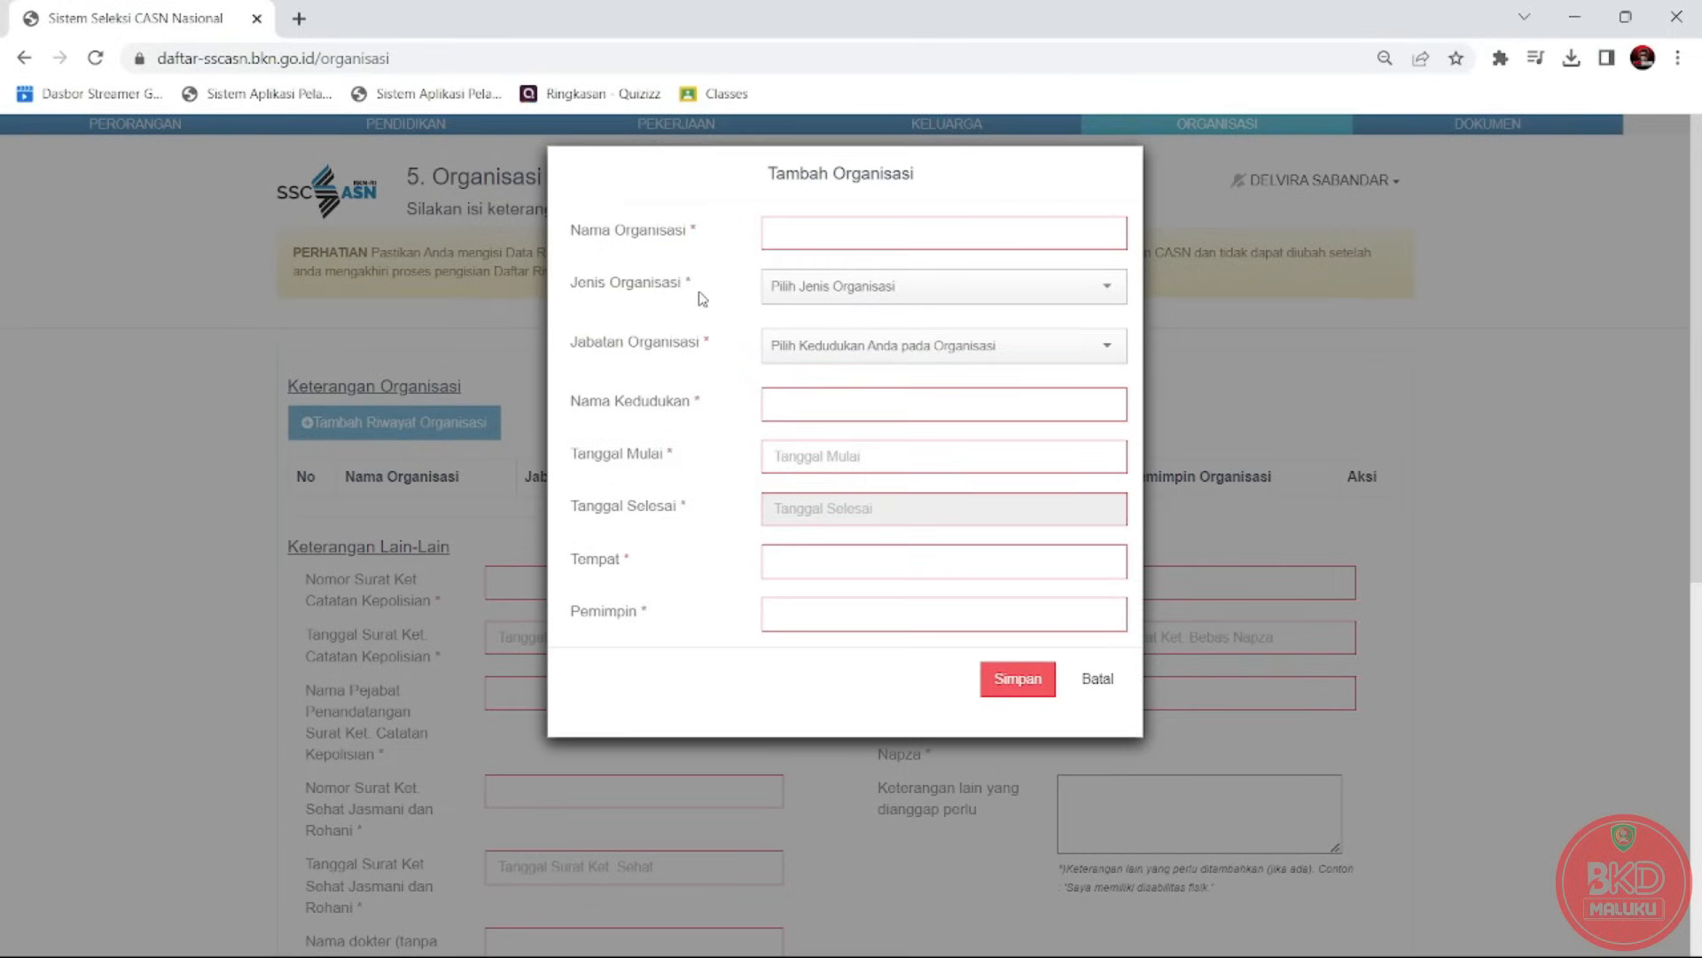
pyautogui.click(809, 234)
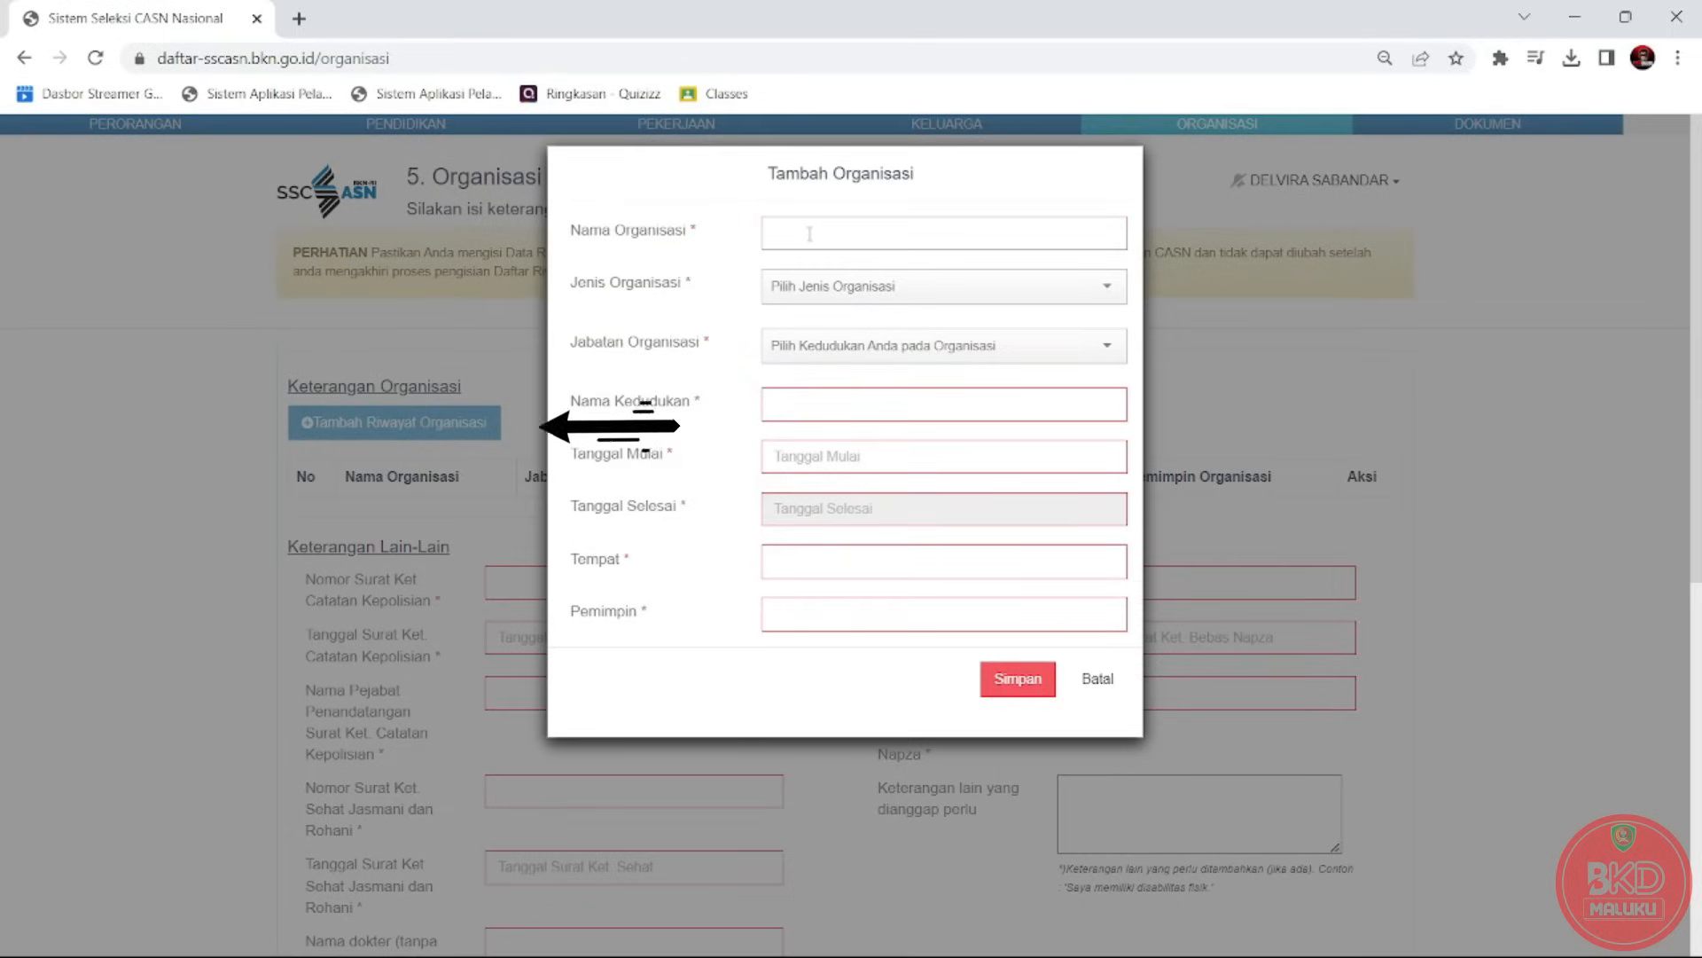
pyautogui.write('PGRI')
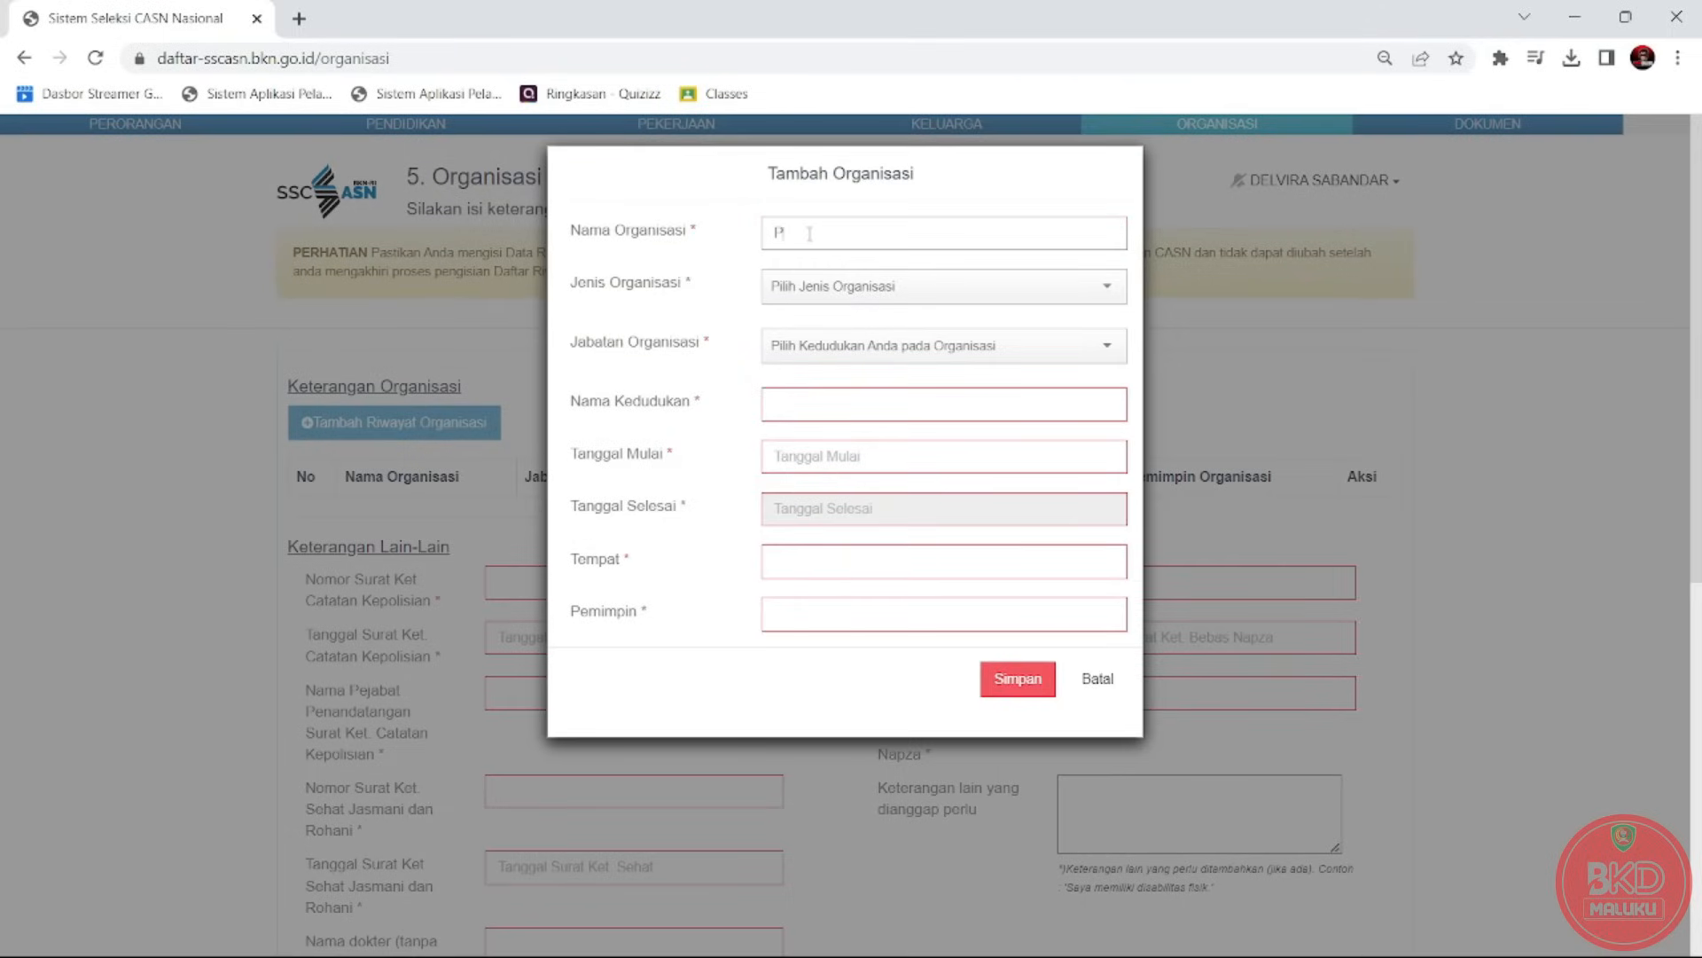
pyautogui.click(949, 291)
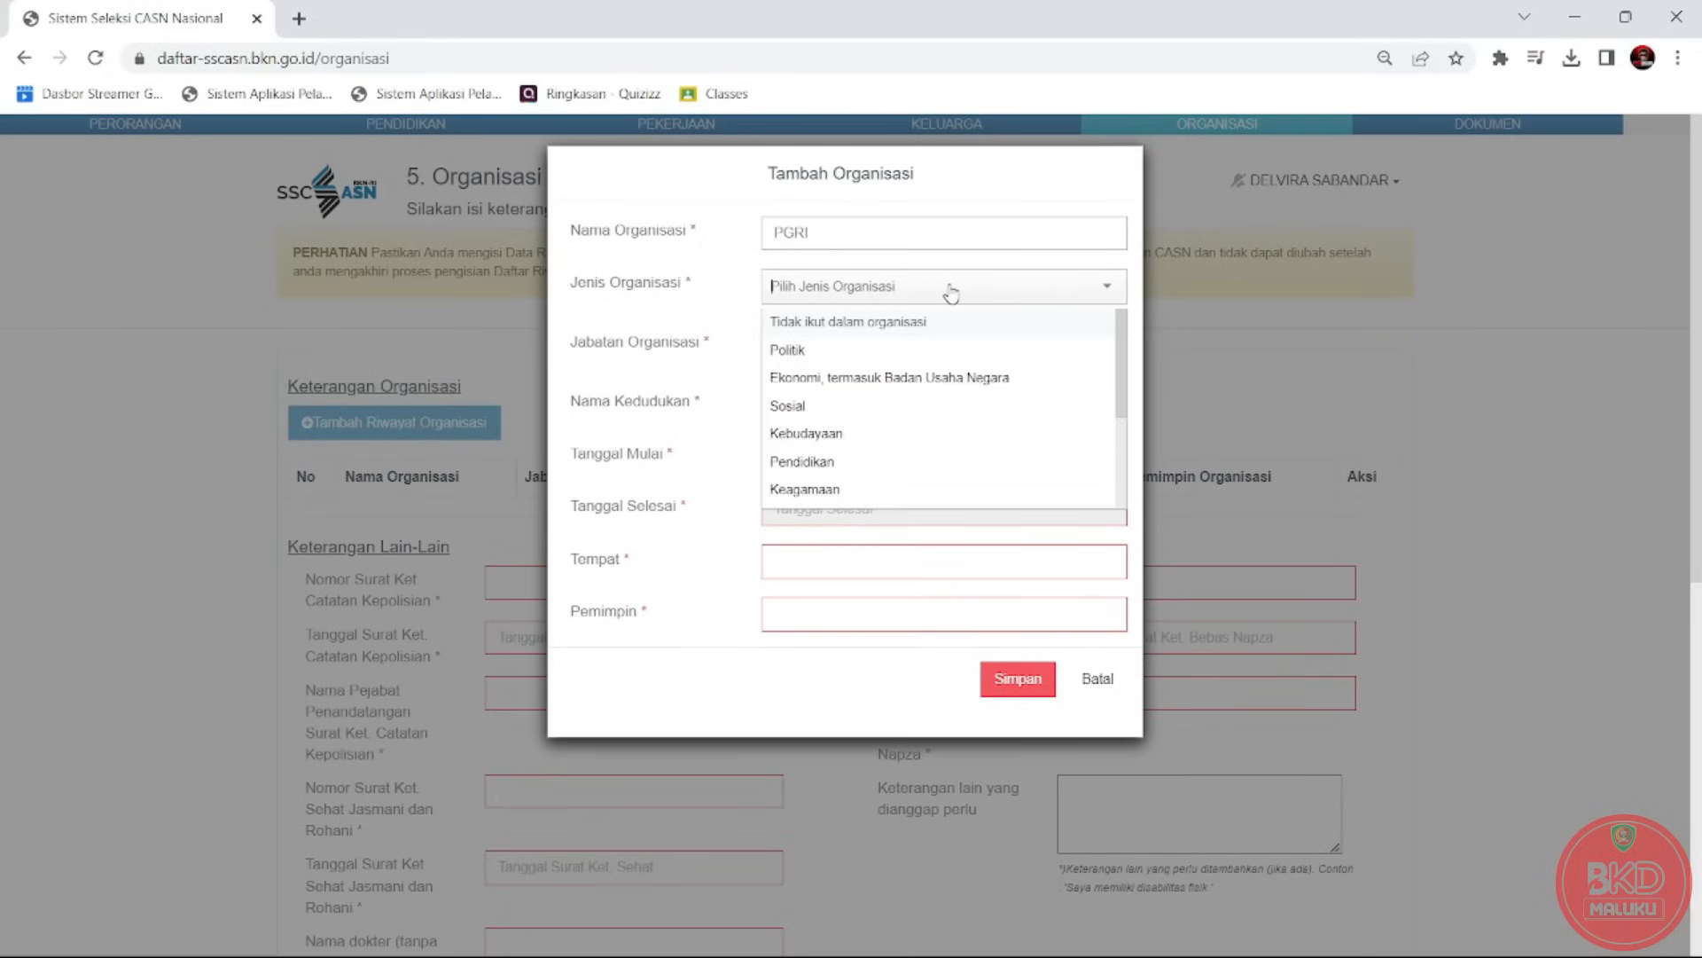
pyautogui.click(900, 461)
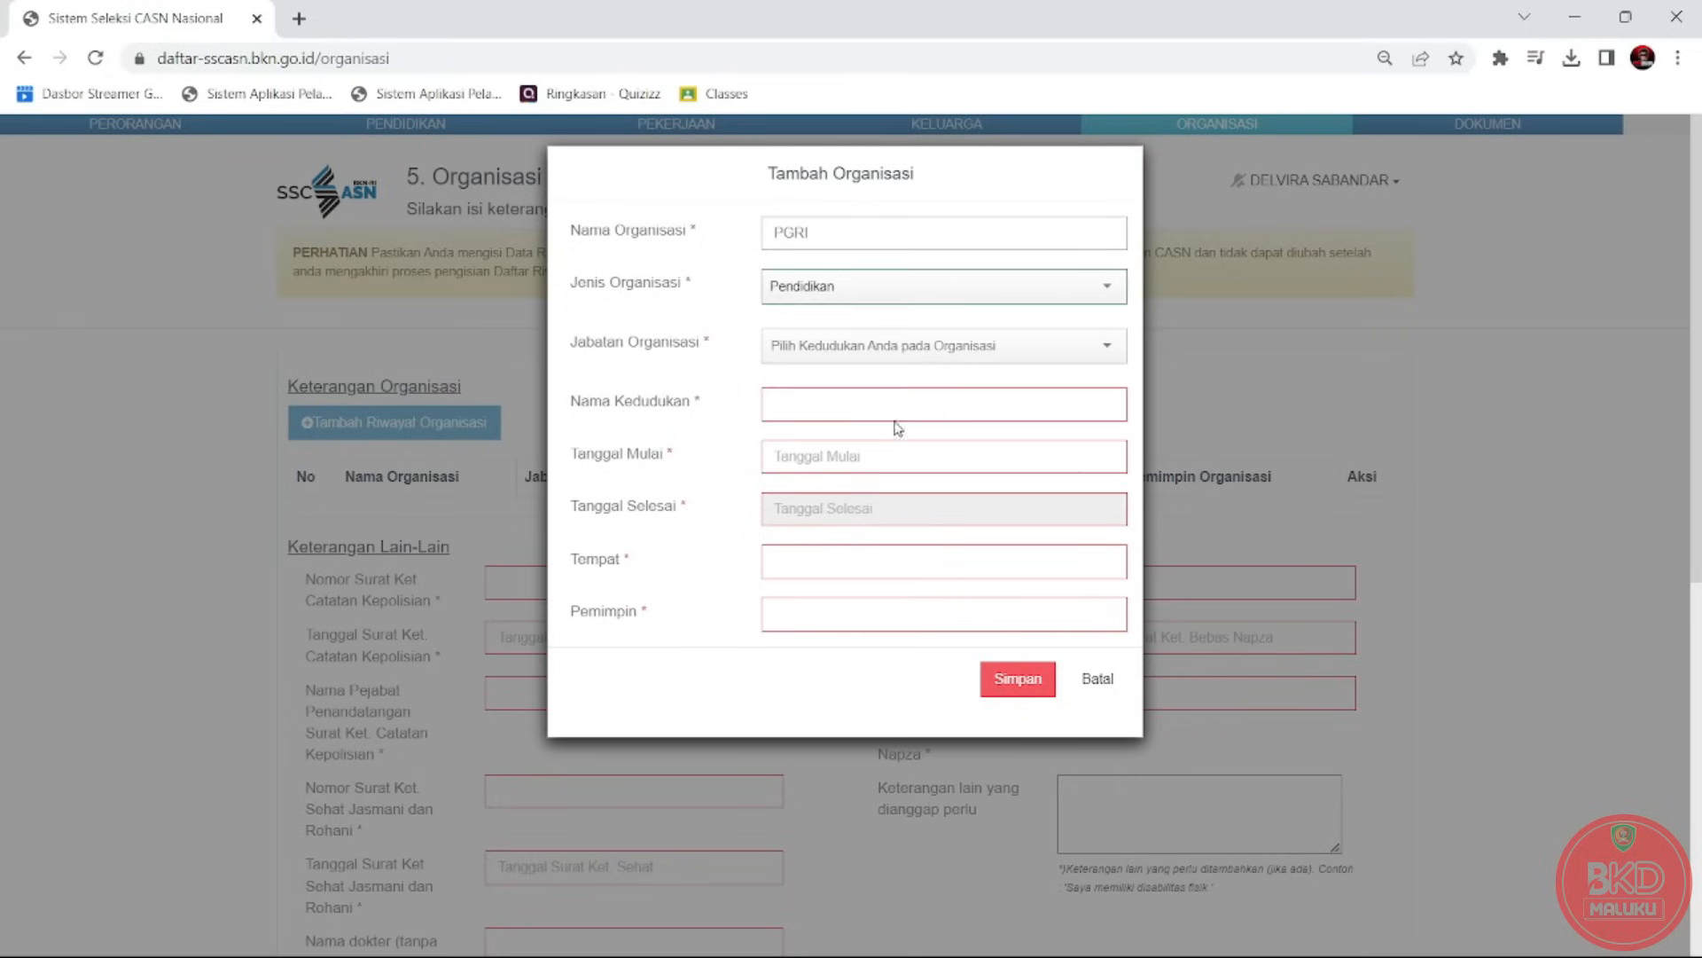
pyautogui.click(896, 349)
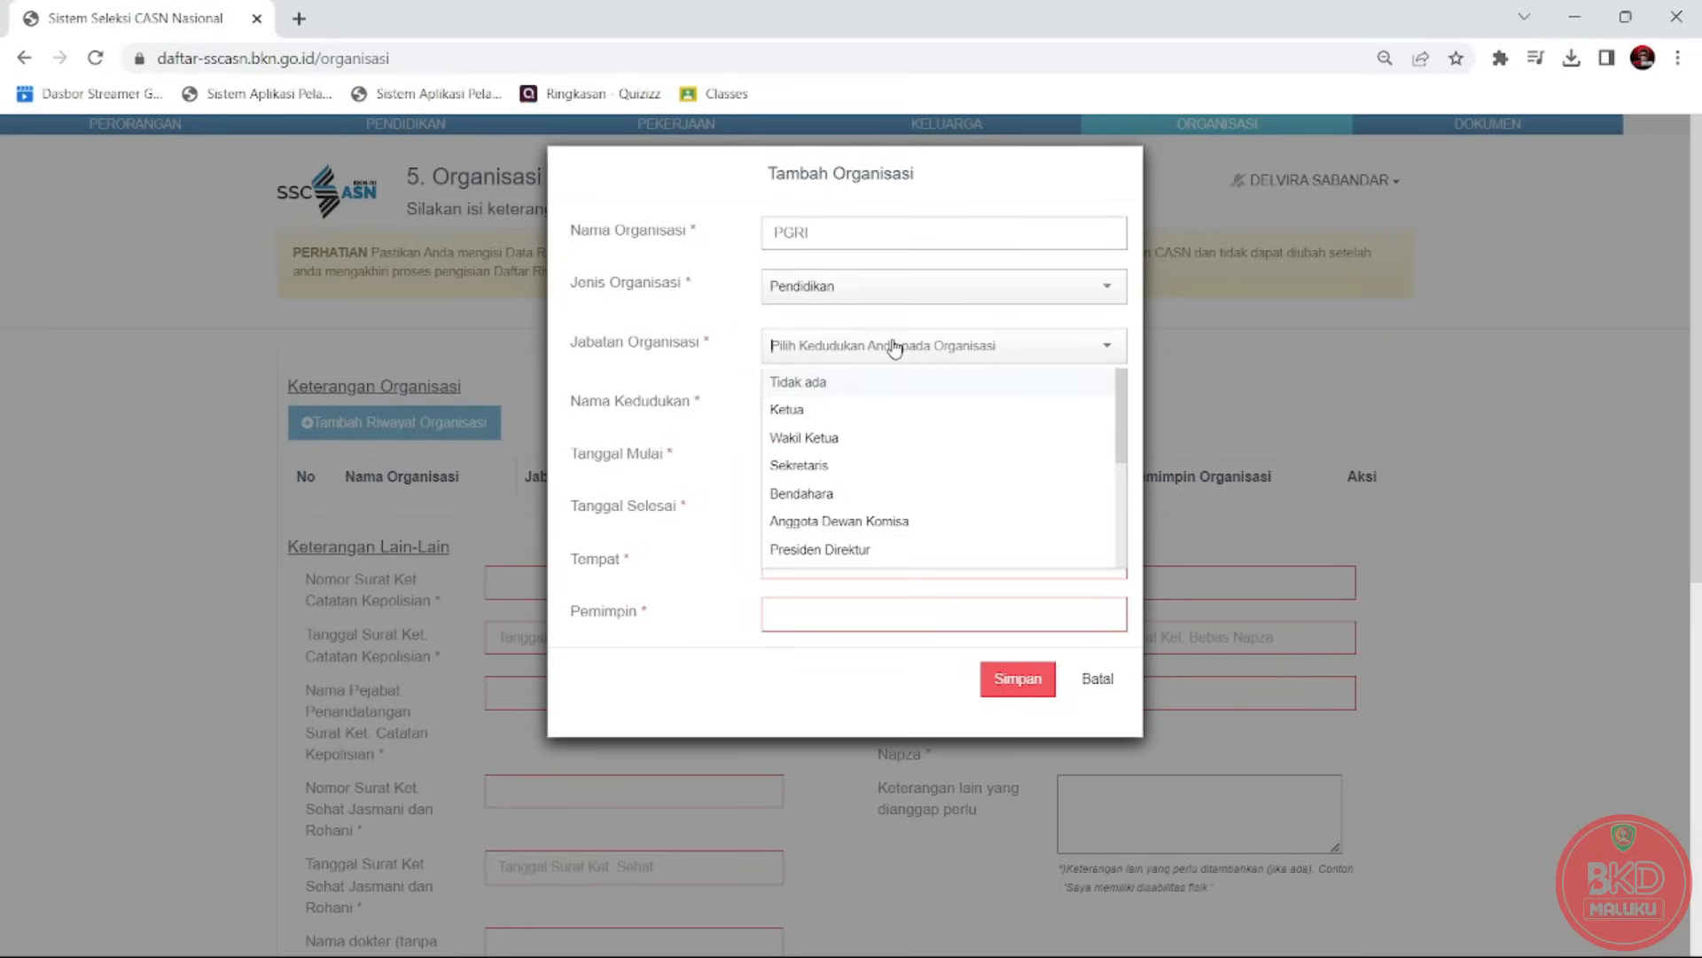
pyautogui.click(854, 452)
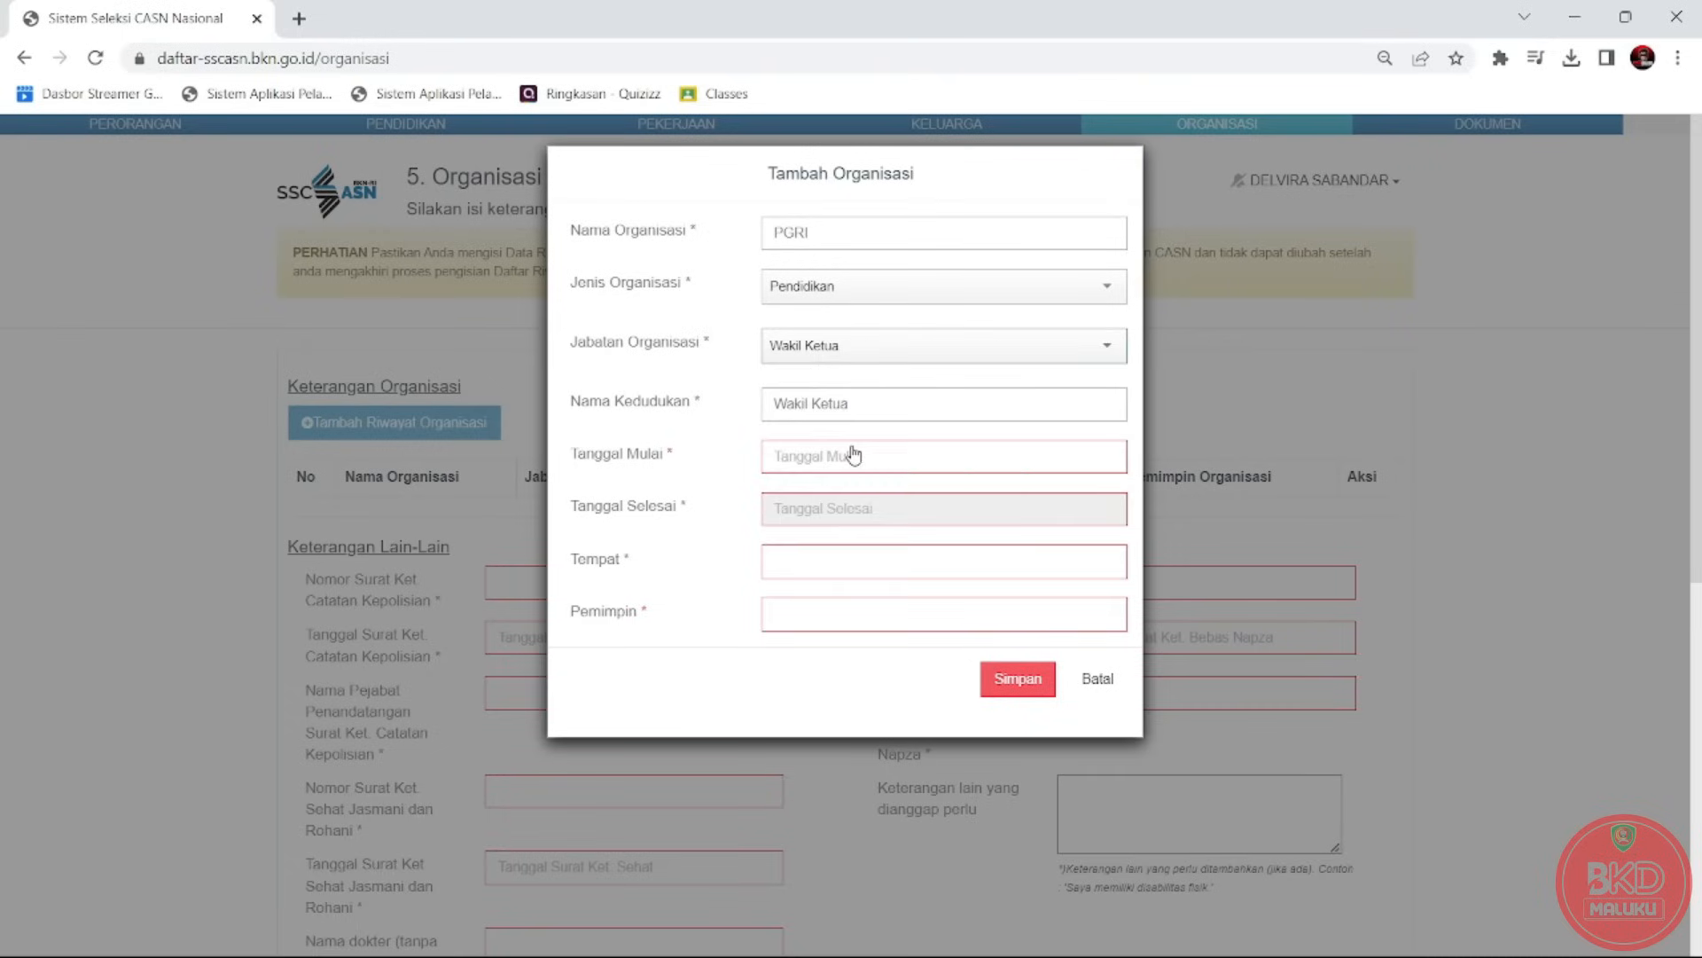
pyautogui.click(881, 455)
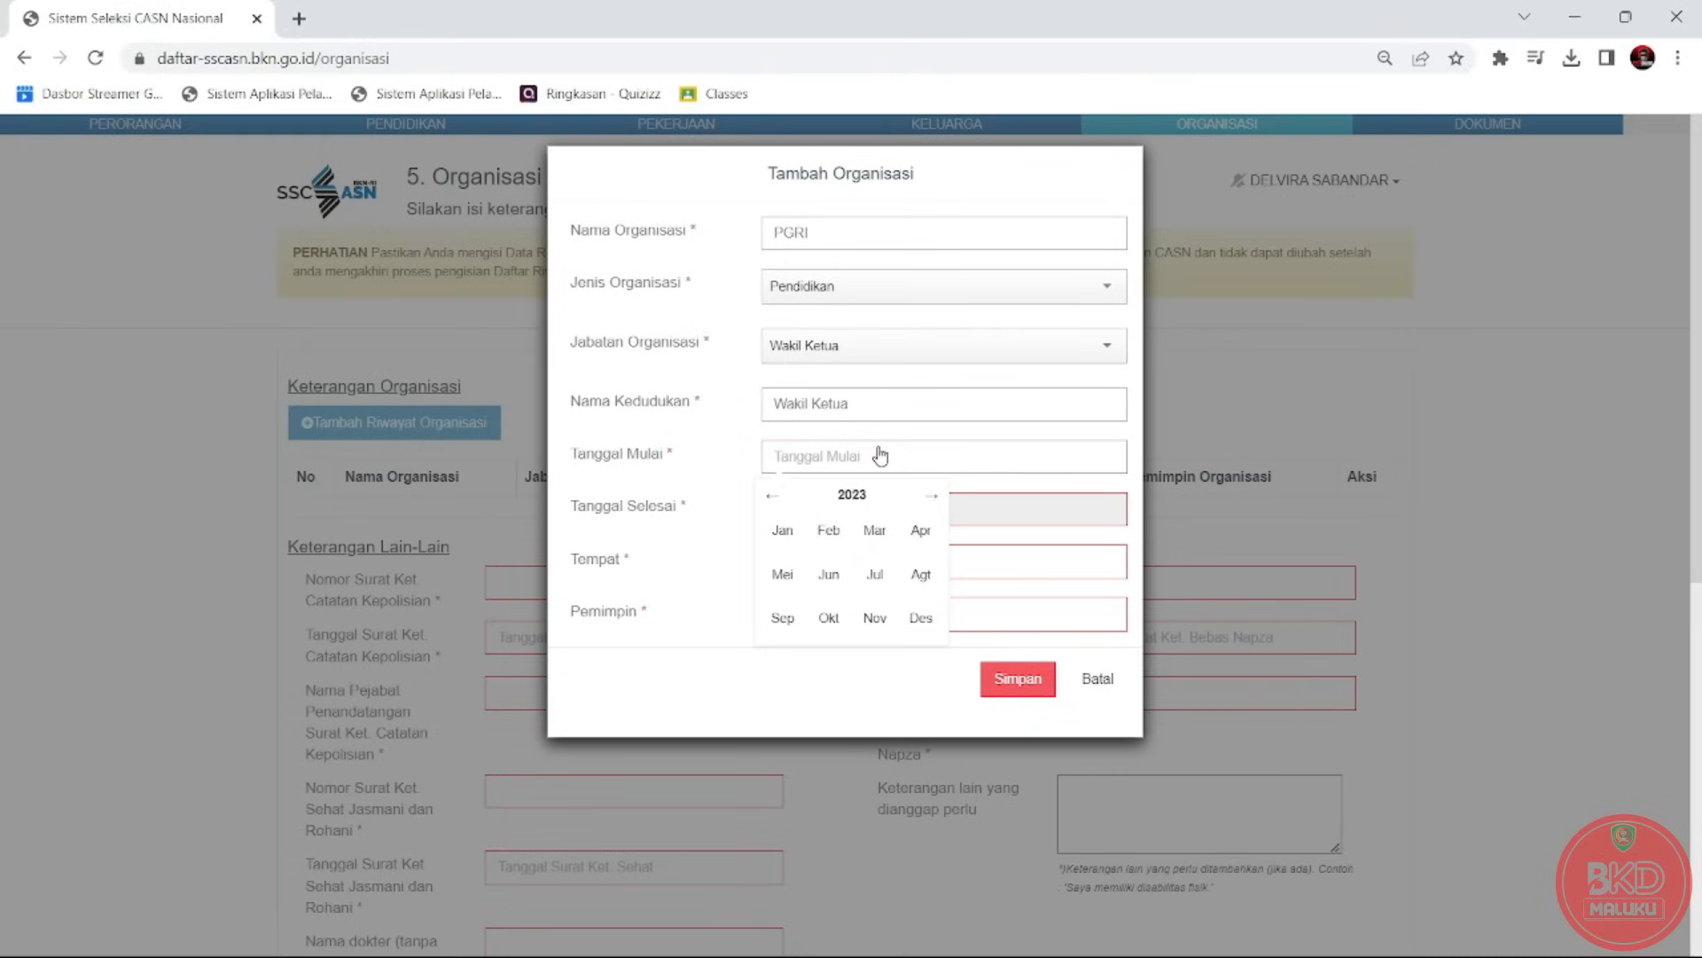
pyautogui.click(782, 530)
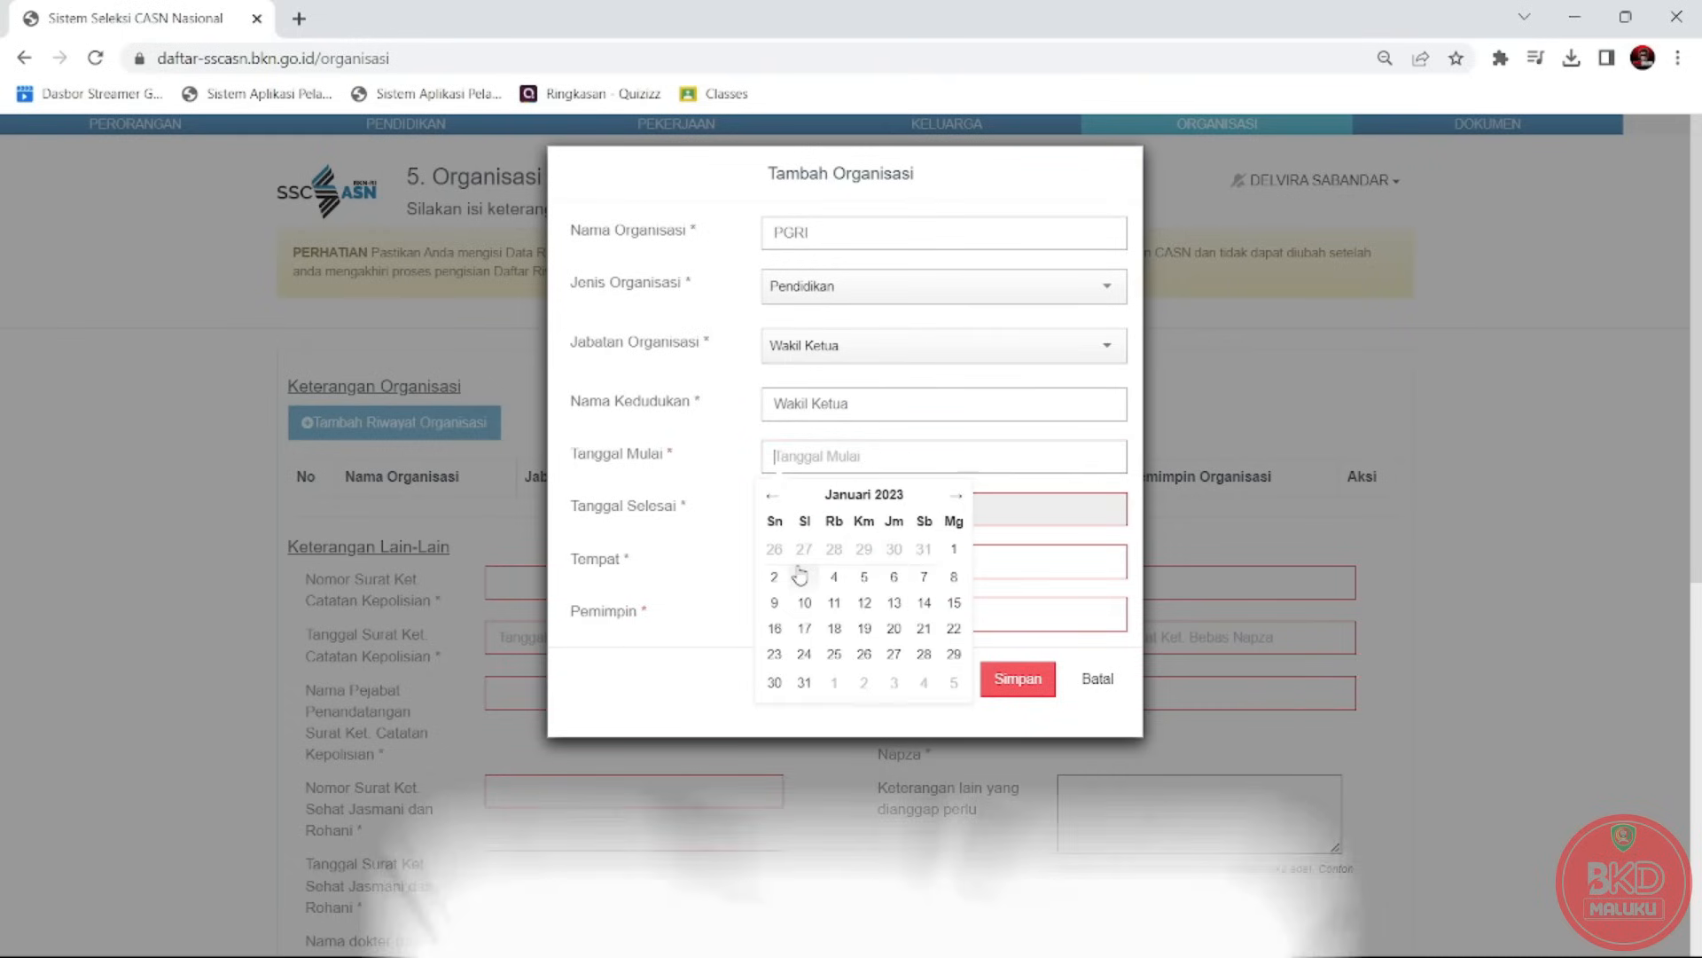
pyautogui.click(803, 577)
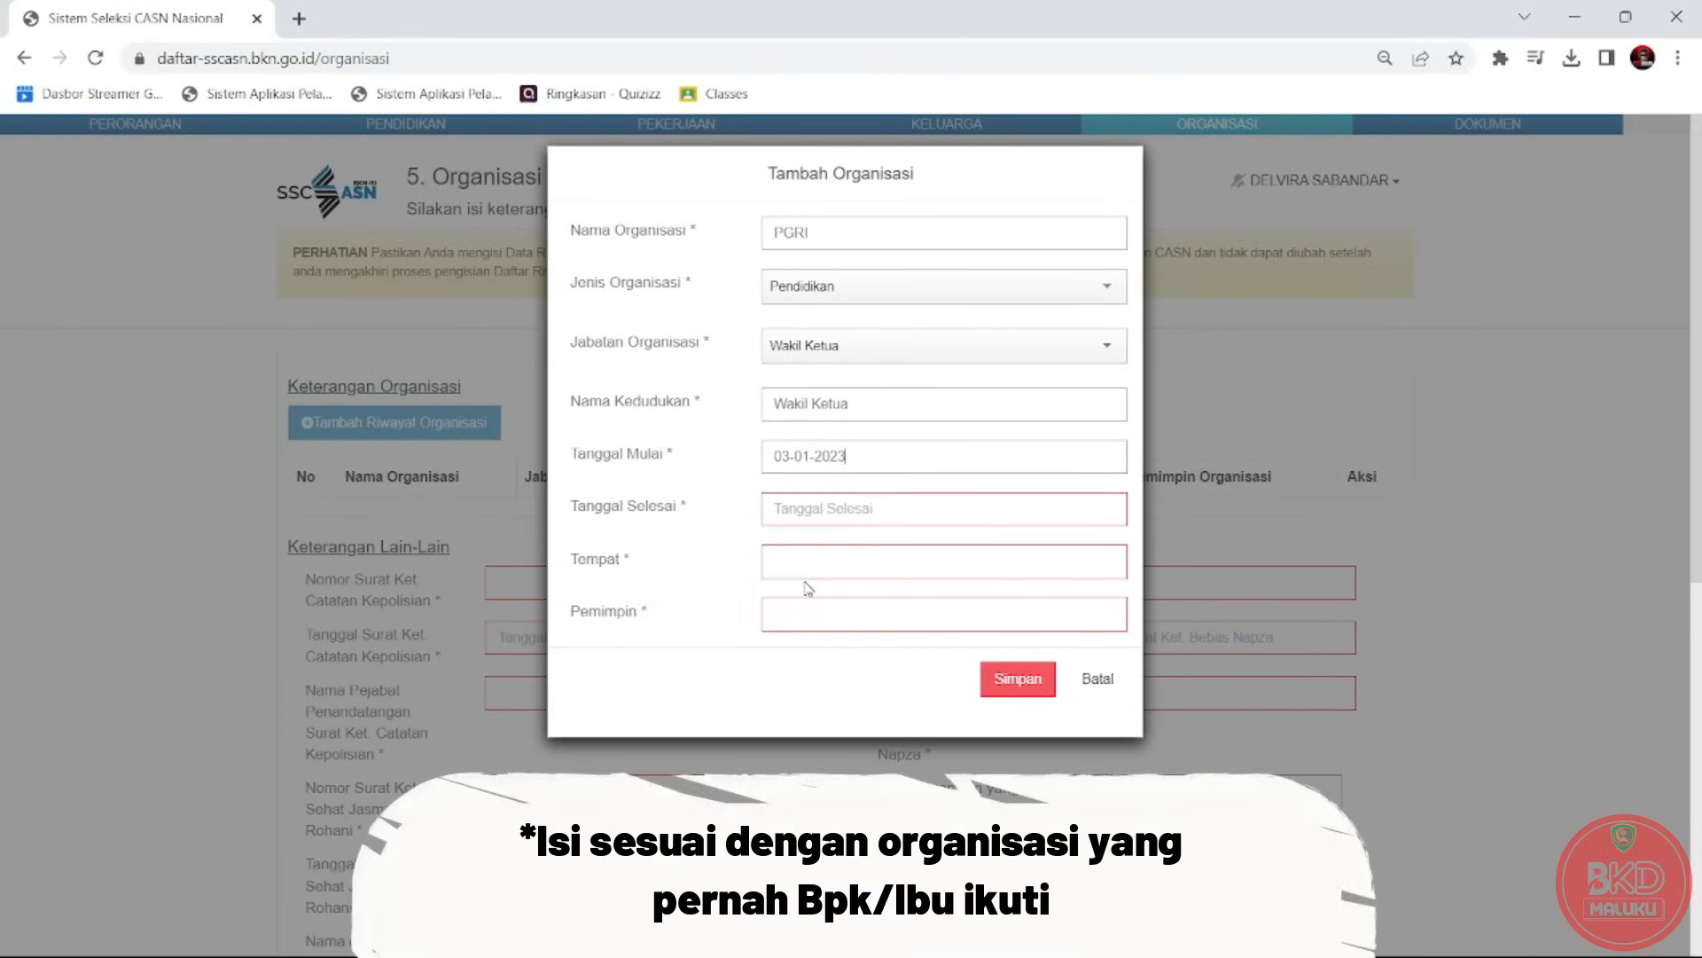
# Set end date 31-12-2023, location AMBON (KOTA) and the leader's name, then save the entry.
pyautogui.click(845, 520)
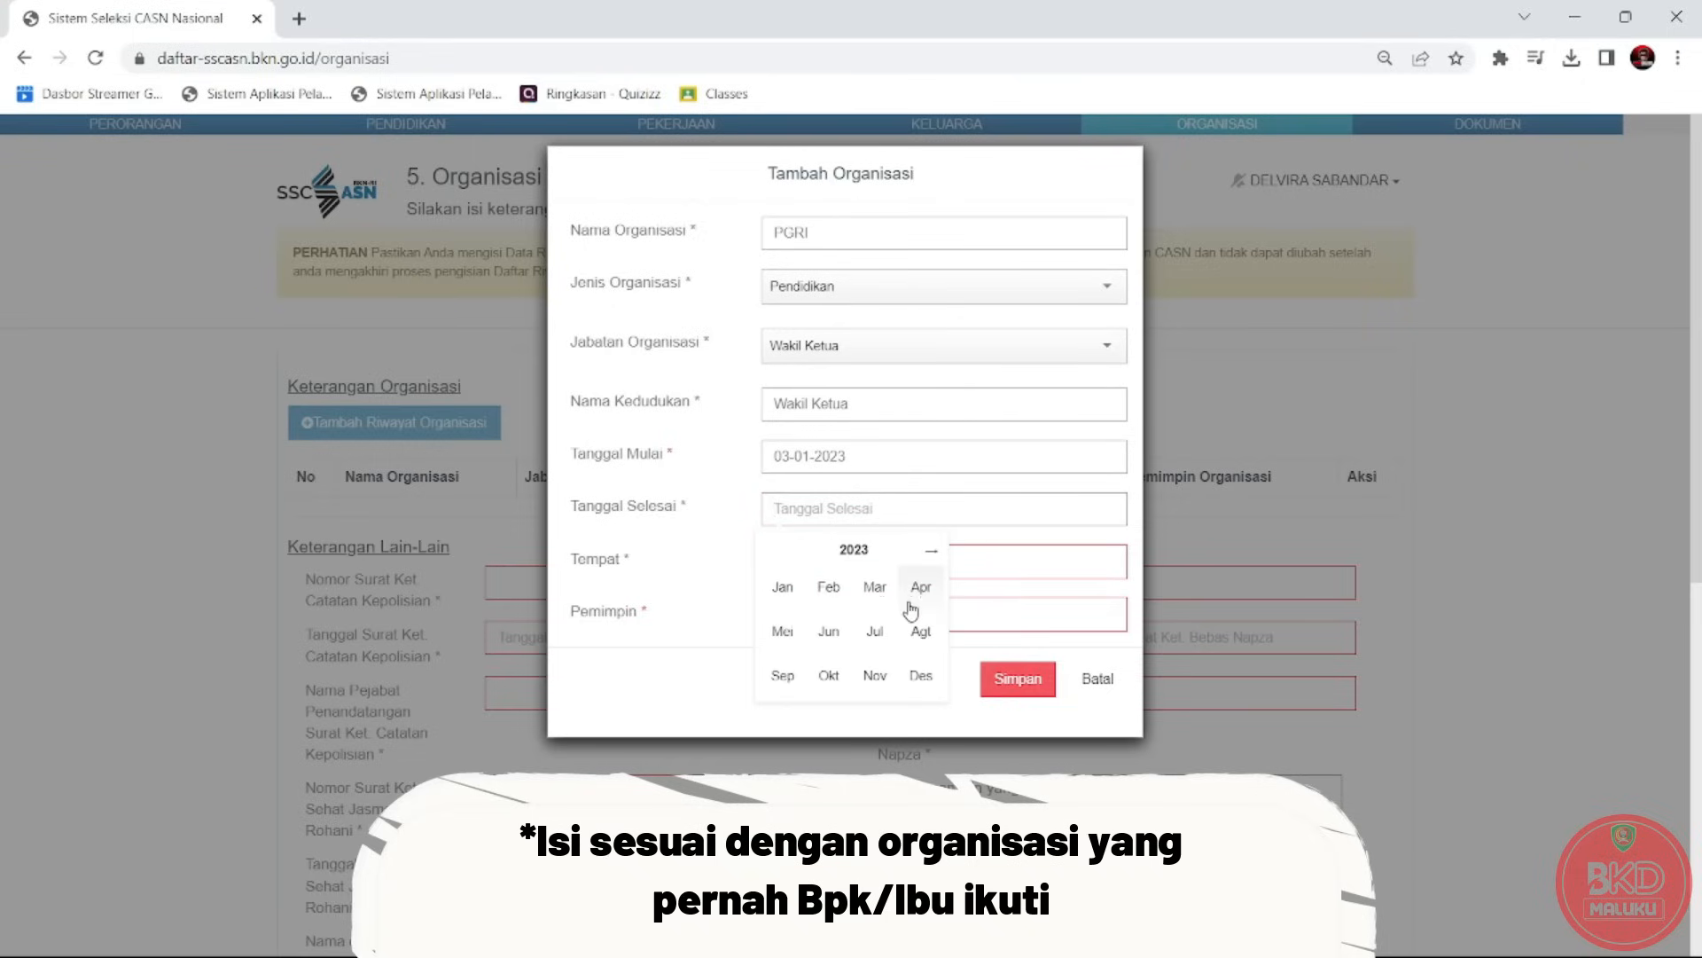
pyautogui.click(918, 673)
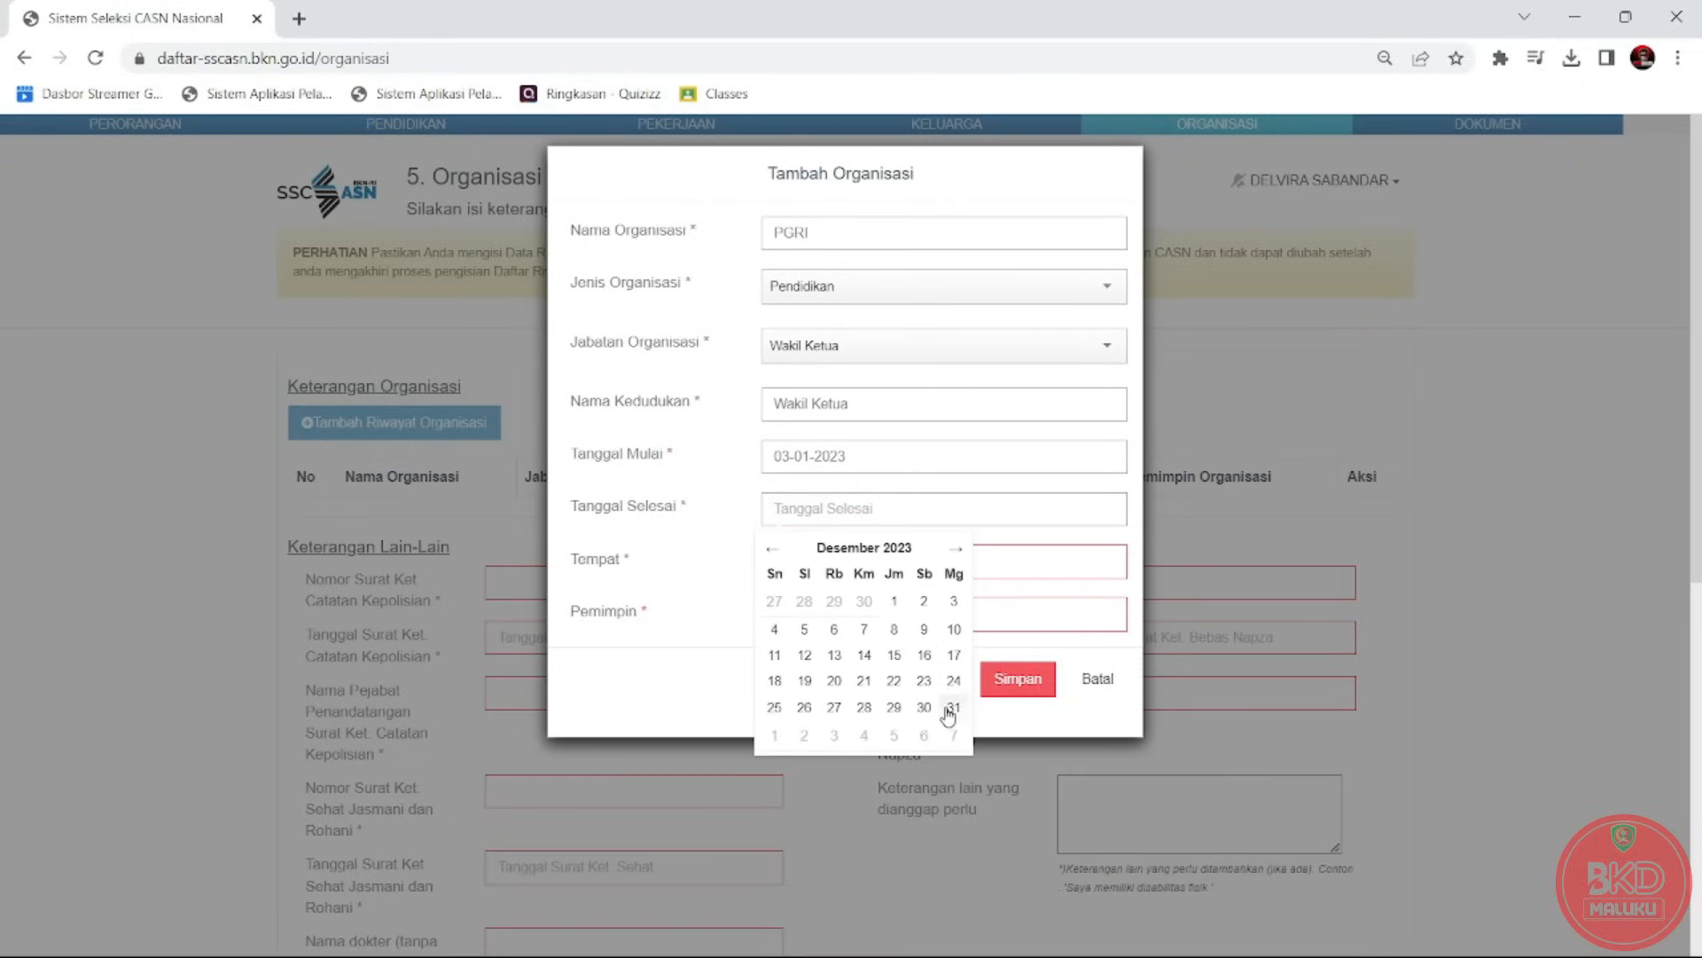
pyautogui.click(950, 710)
pyautogui.click(963, 550)
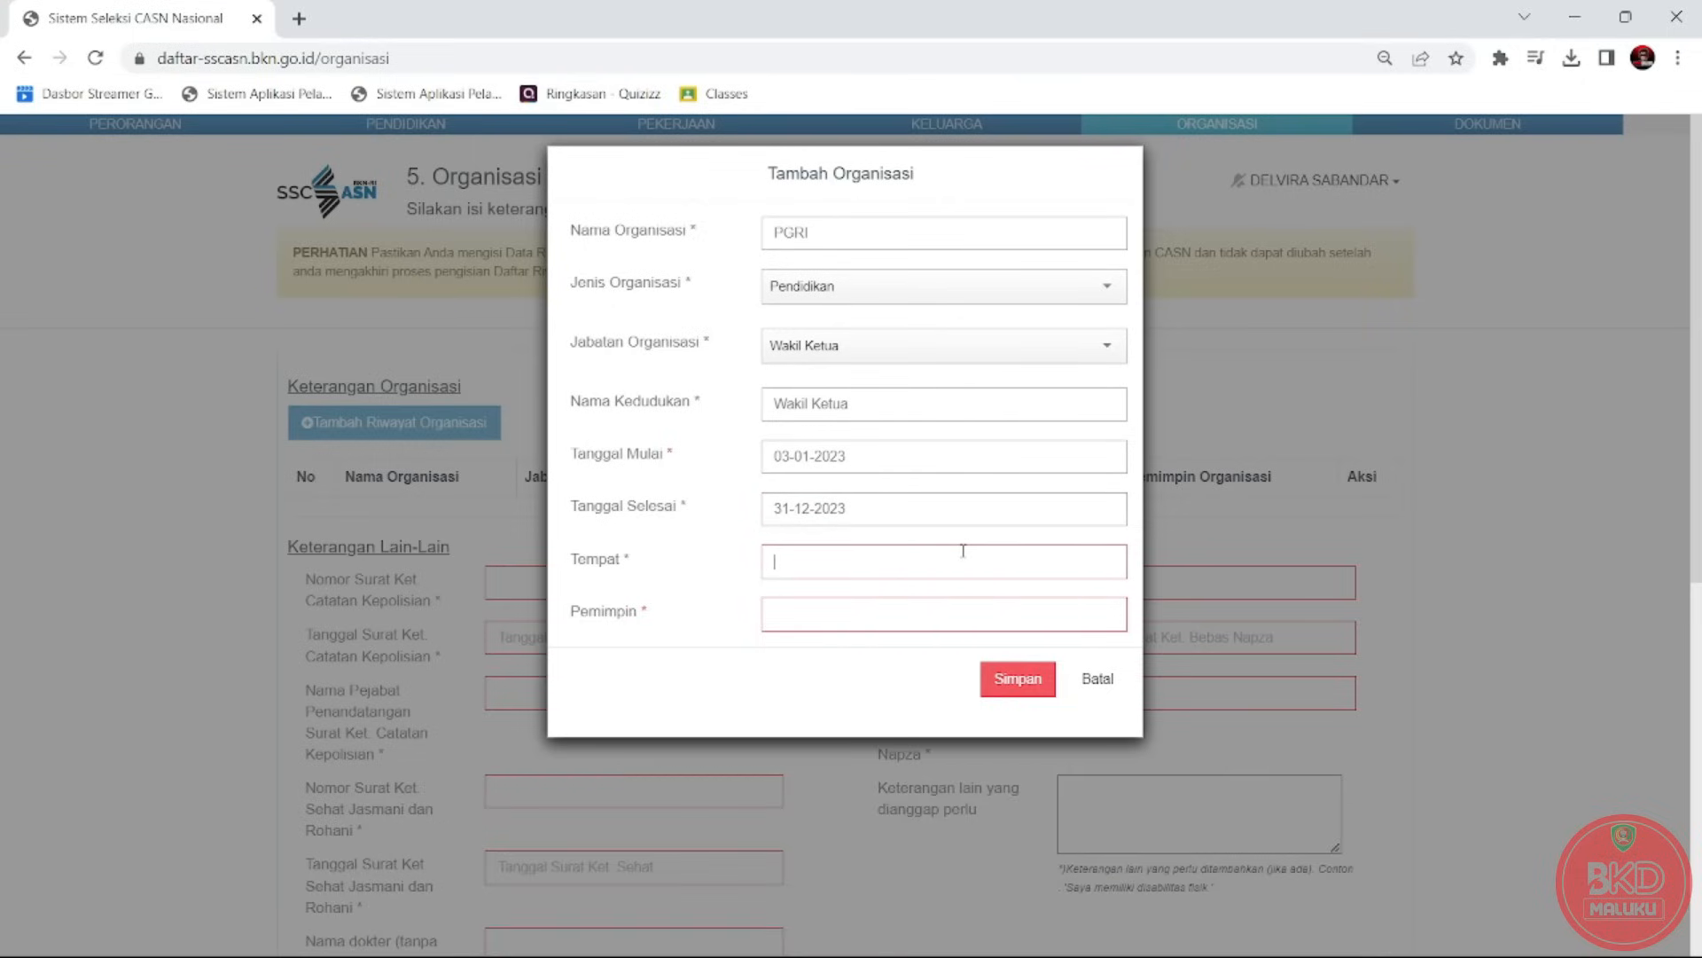
pyautogui.write('AMBON')
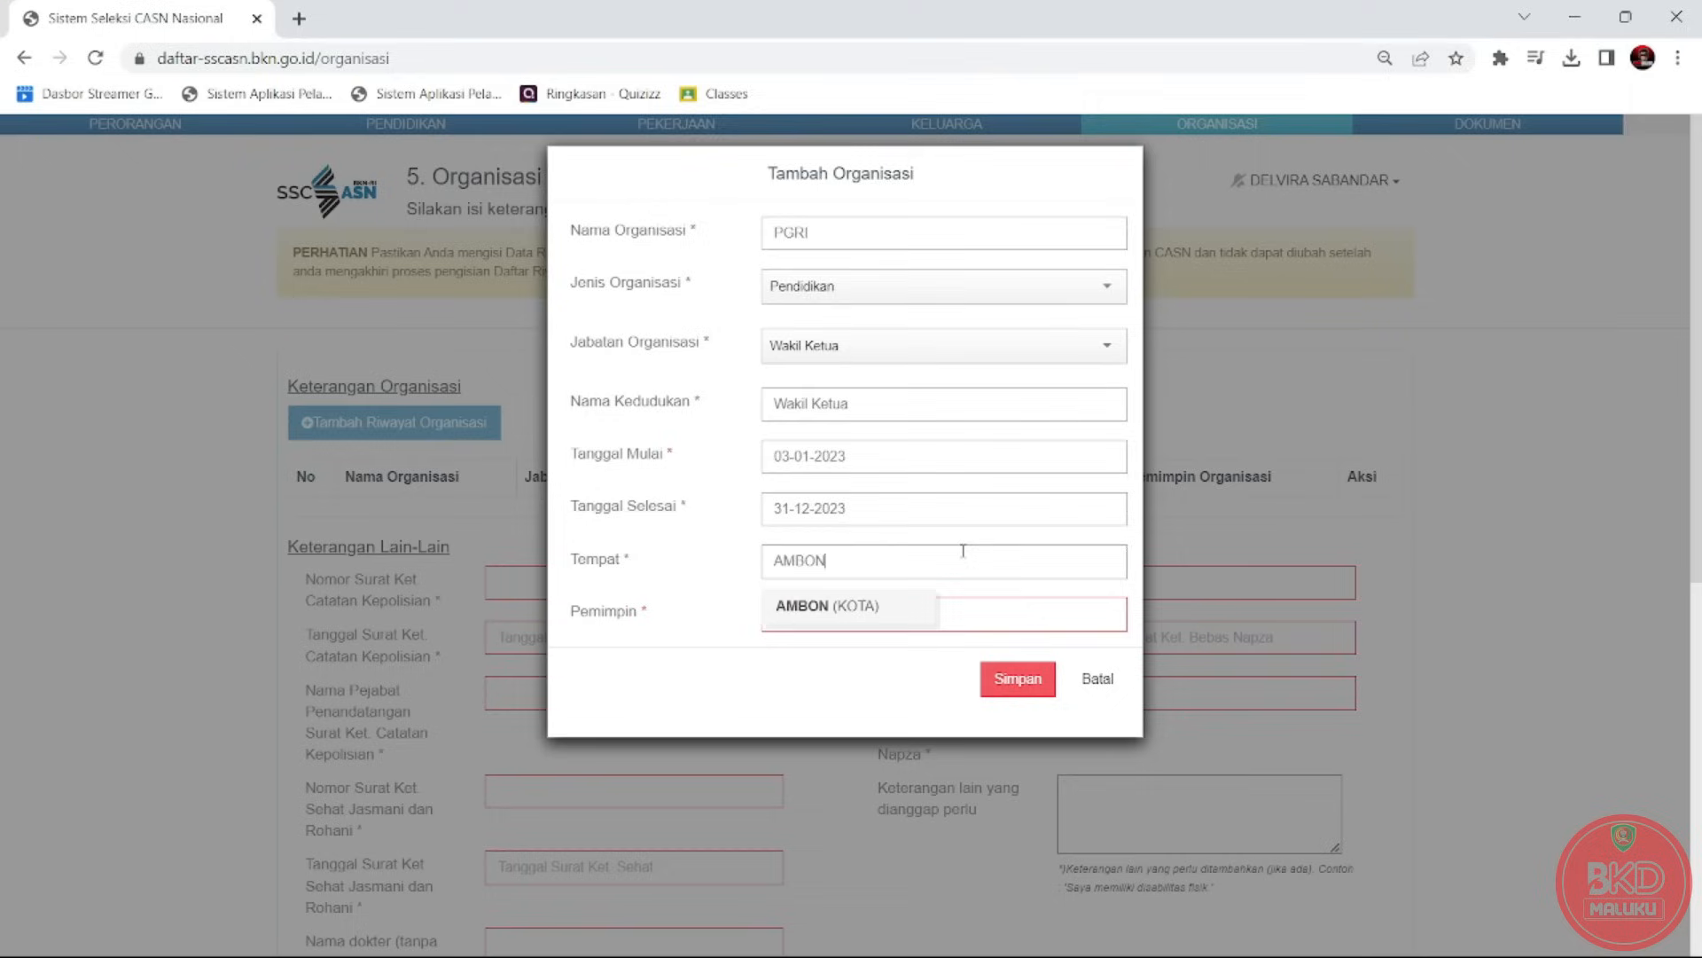
pyautogui.click(827, 606)
pyautogui.click(821, 620)
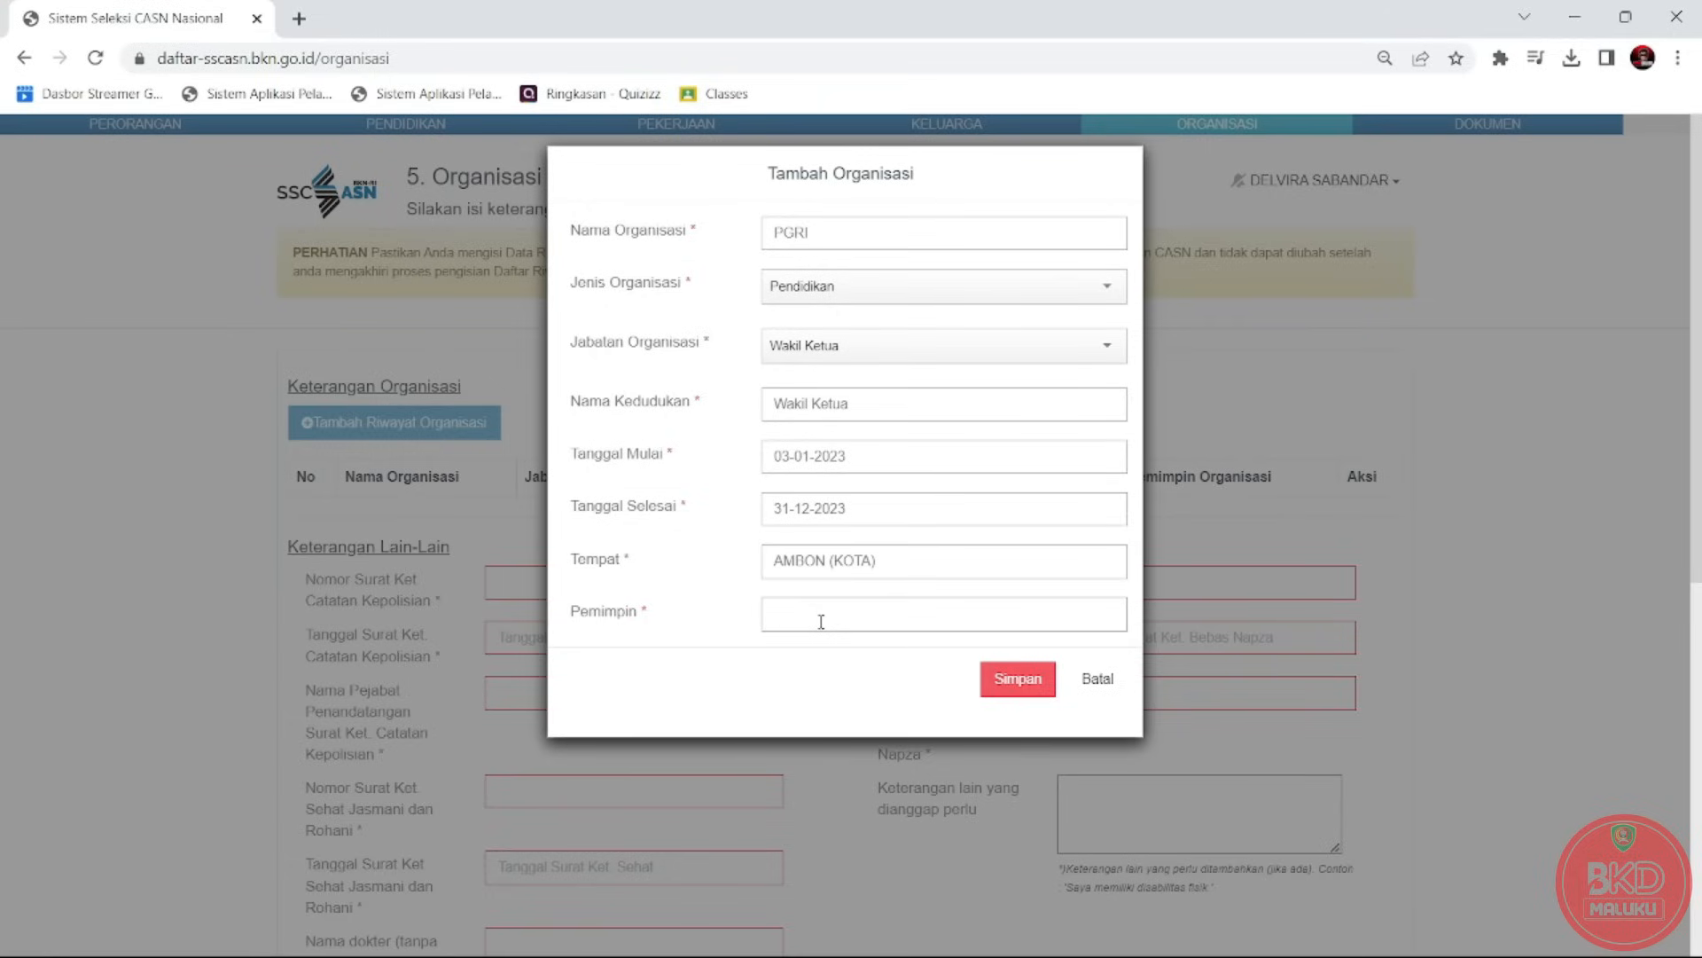
pyautogui.write('ADI M Si')
pyautogui.click(1005, 688)
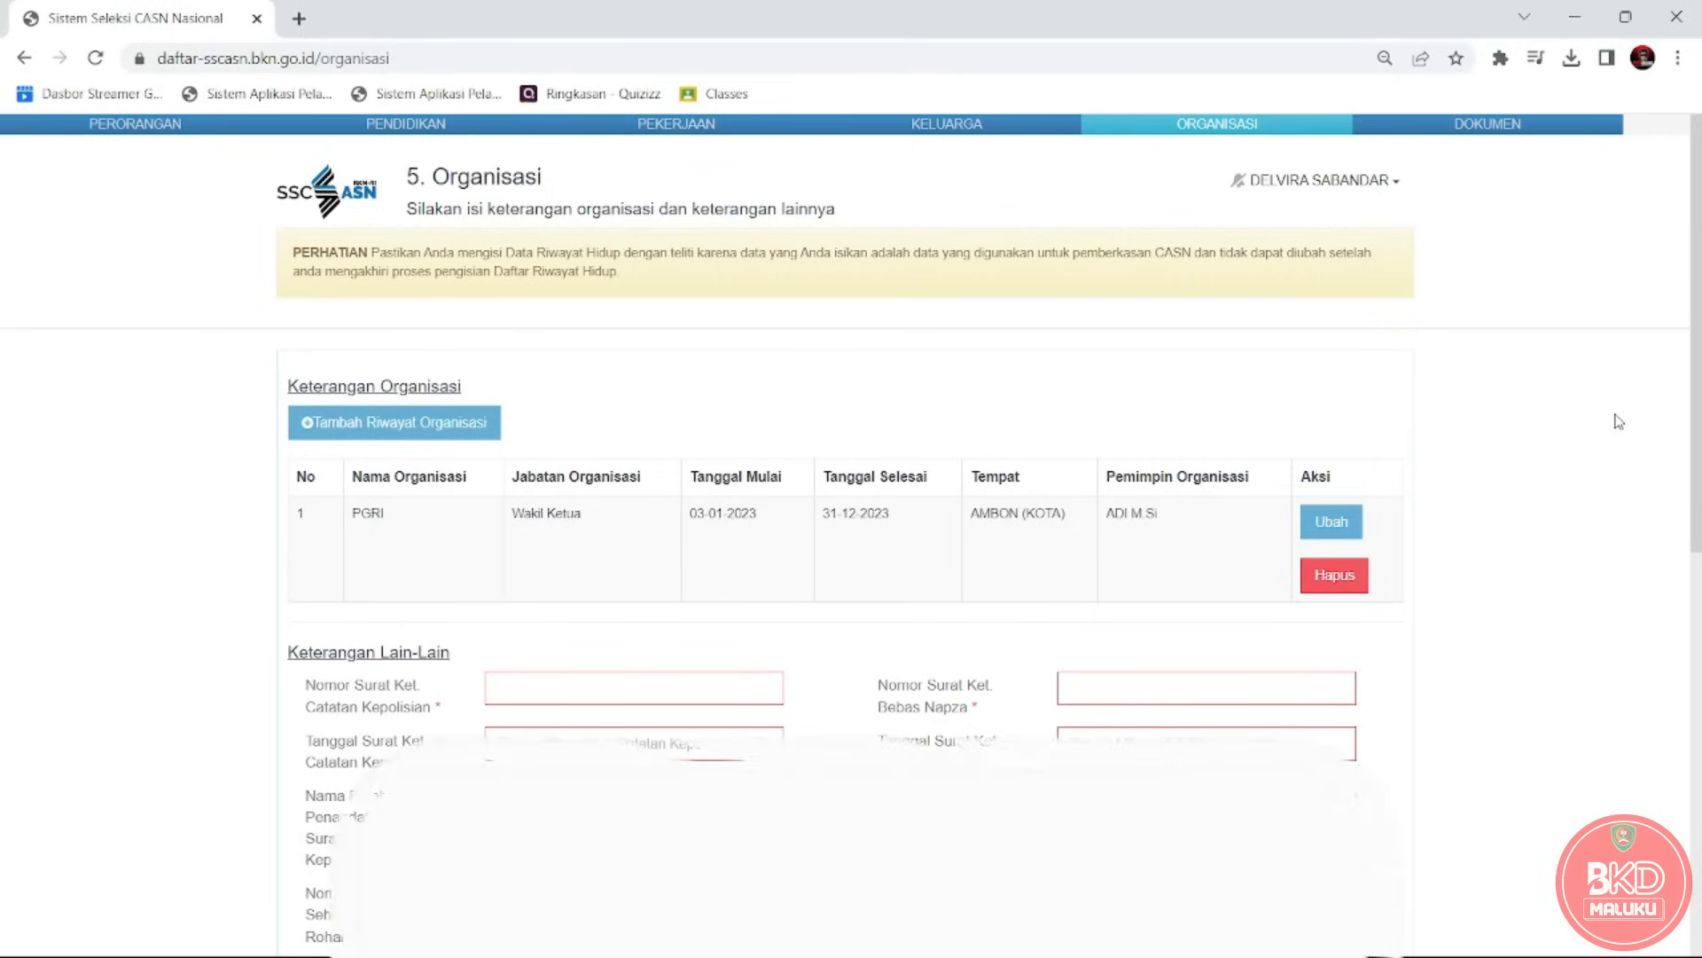
pyautogui.click(1328, 528)
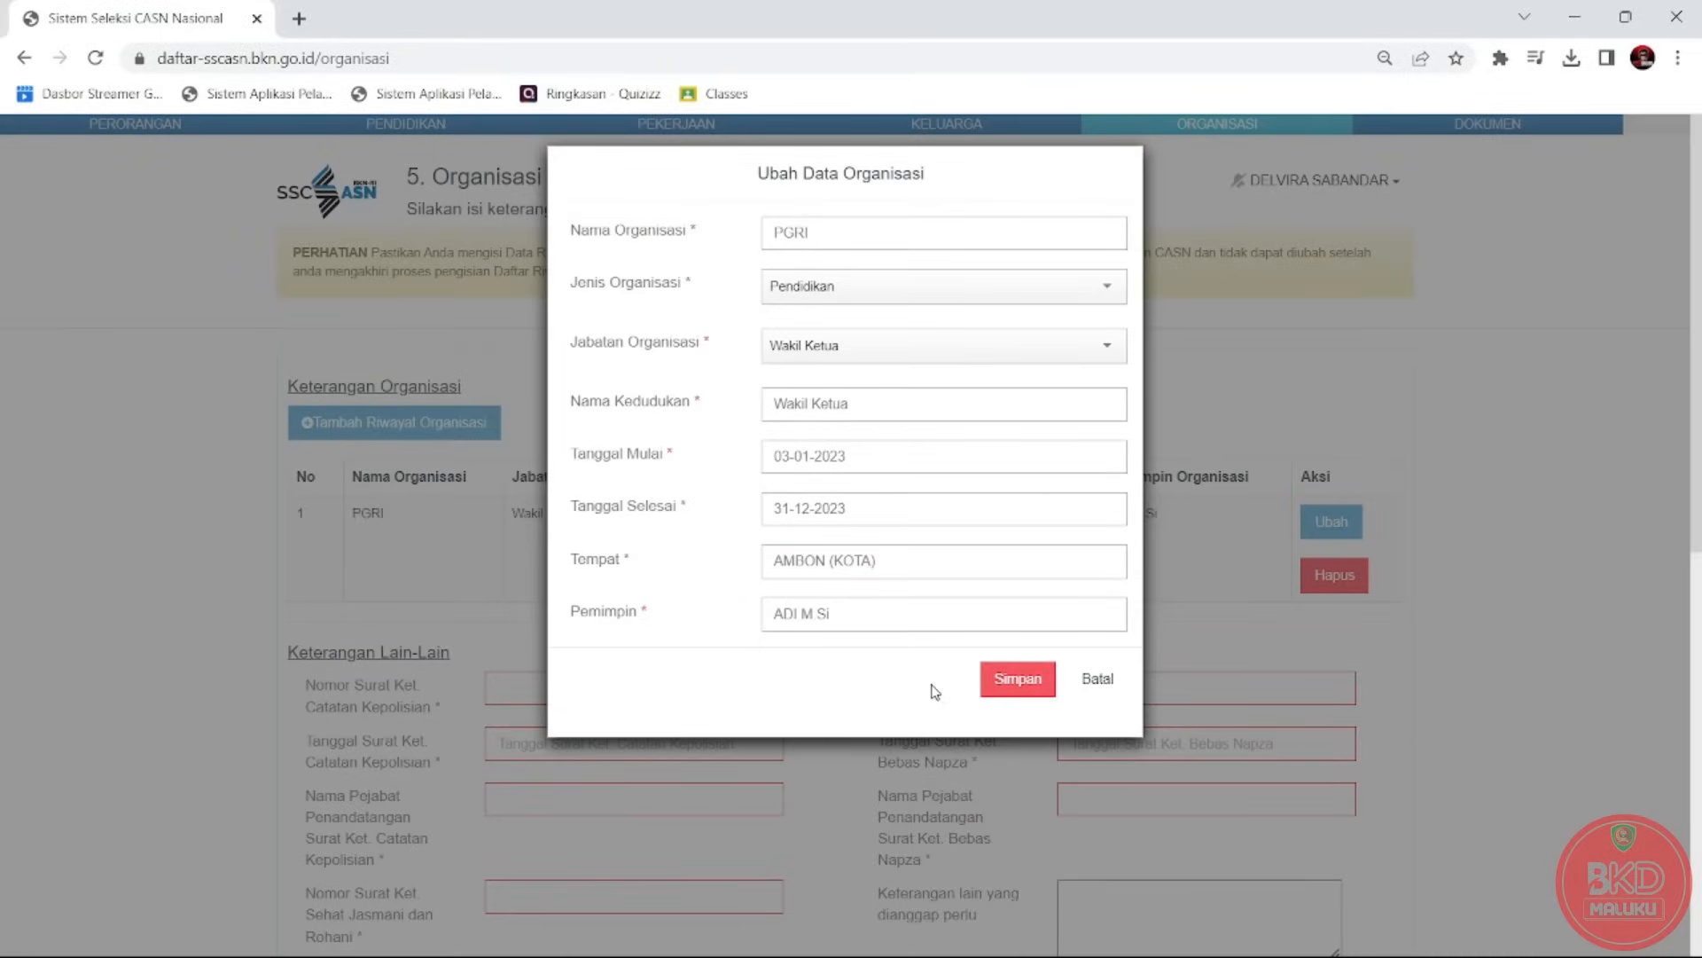
# Save the PGRI entry unchanged and scroll down to the Keterangan Lain-Lain fields.
pyautogui.click(1011, 678)
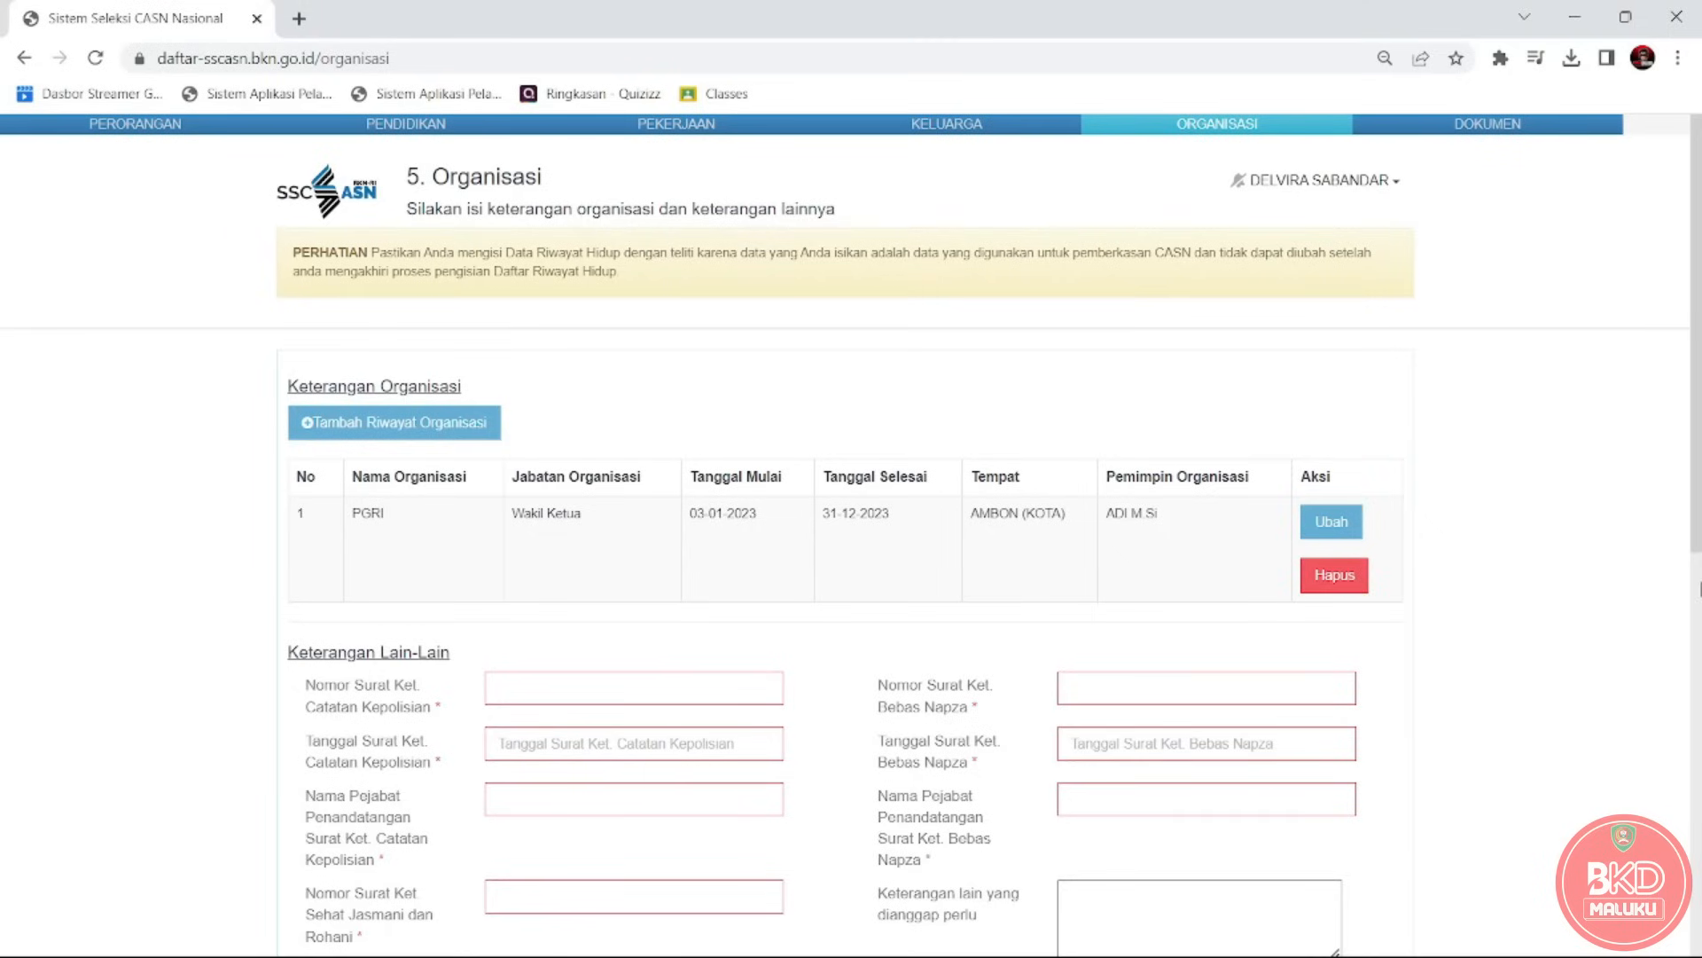
pyautogui.moveTo(1699, 450); pyautogui.dragTo(1699, 568)
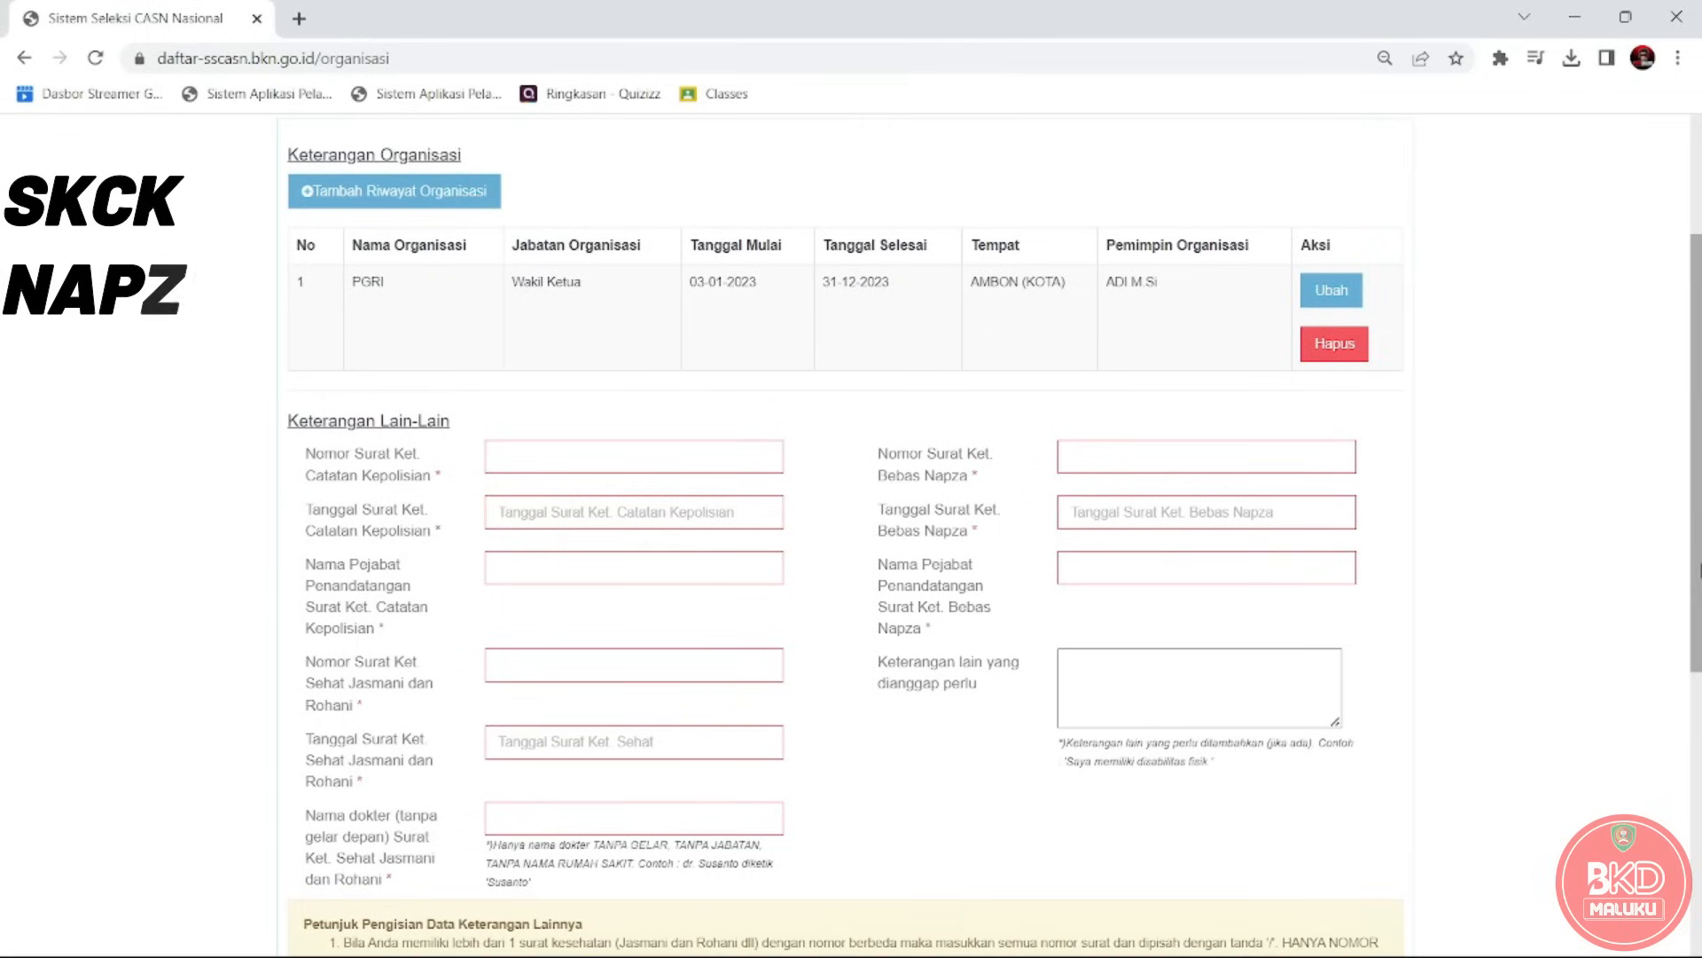
pyautogui.moveTo(1698, 572); pyautogui.dragTo(1699, 585)
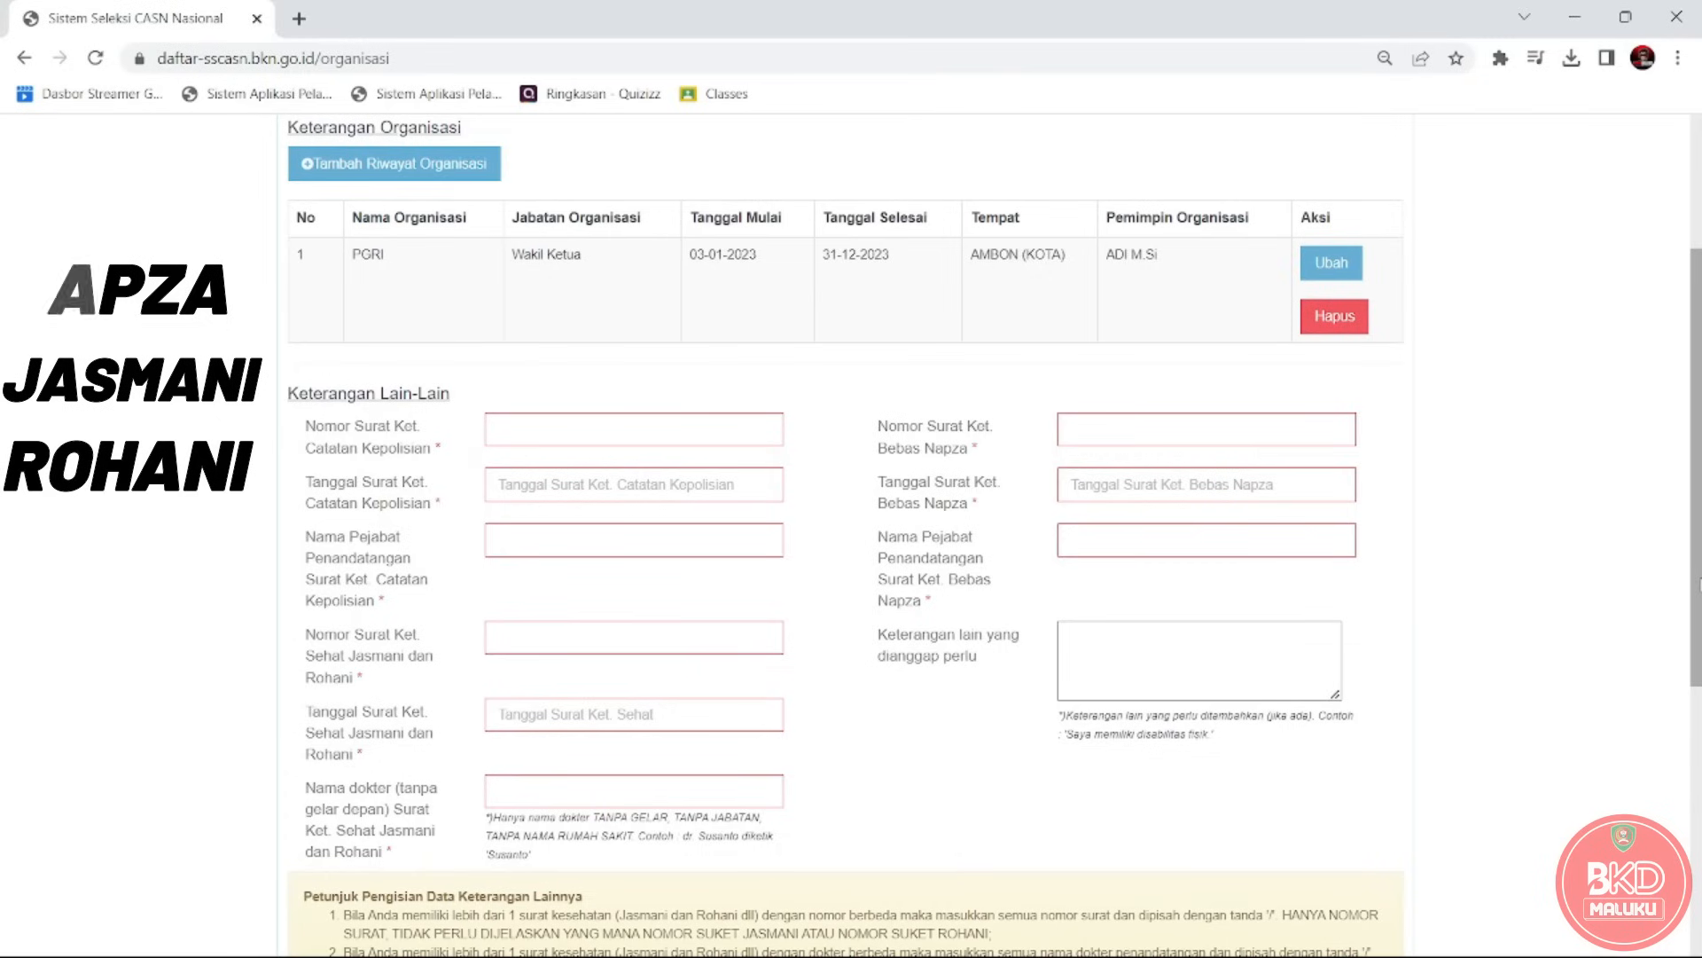
pyautogui.moveTo(1700, 519); pyautogui.dragTo(1700, 585)
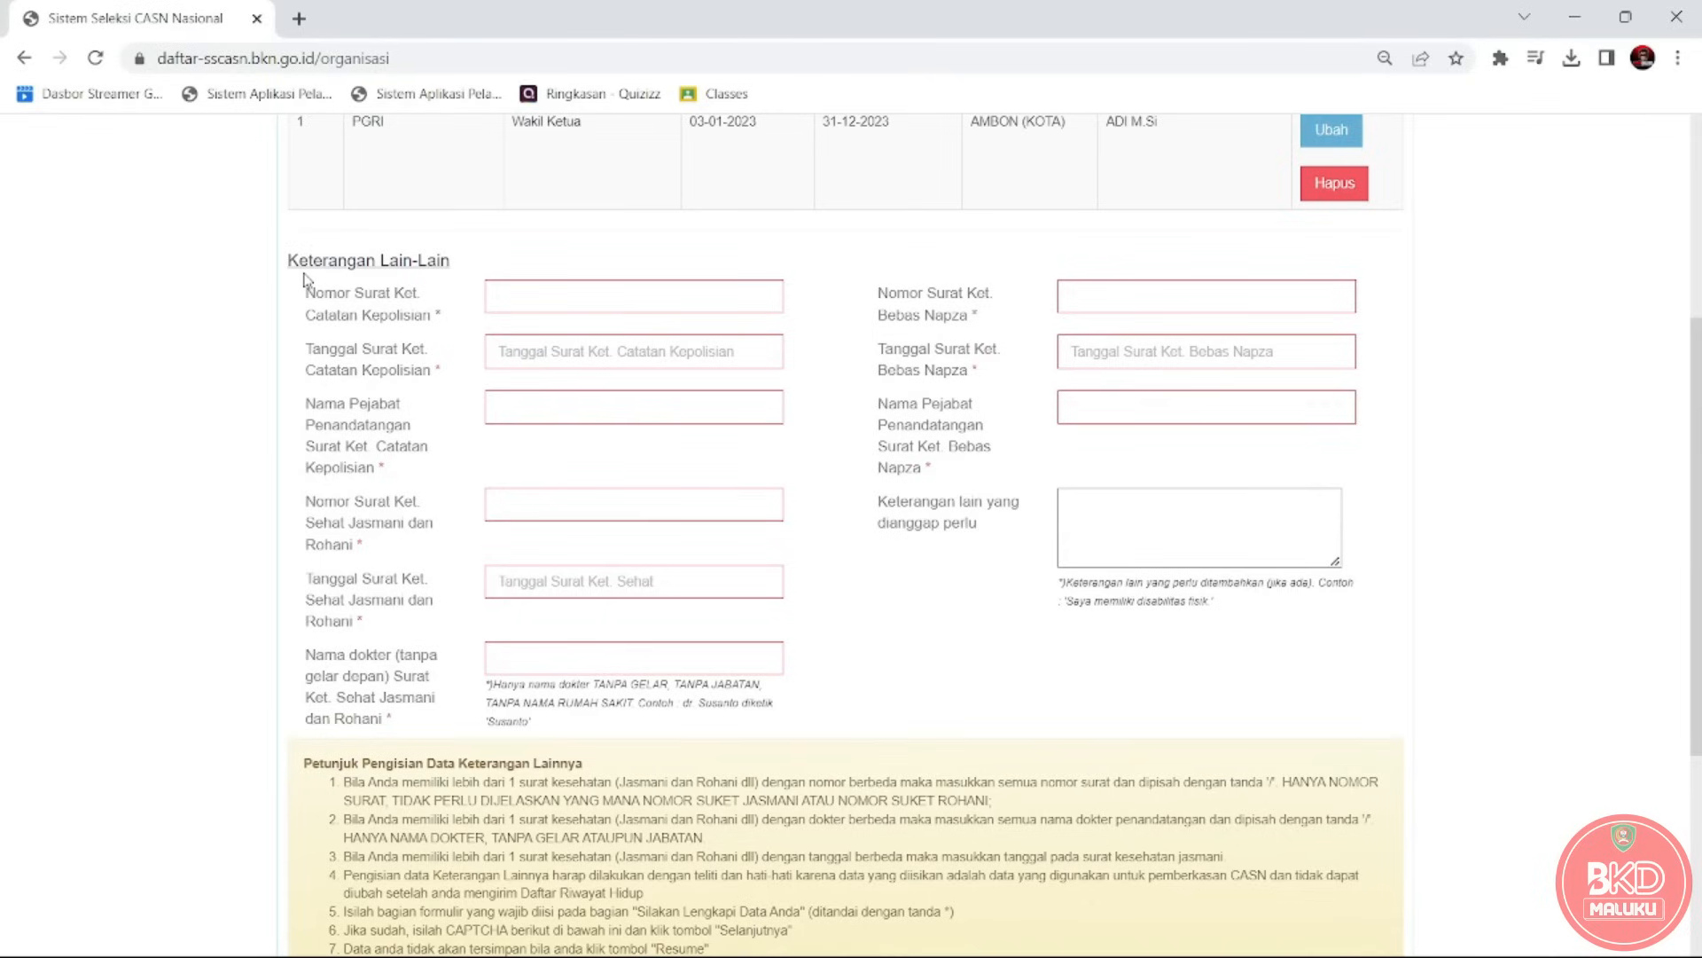
pyautogui.moveTo(303, 292); pyautogui.dragTo(440, 331)
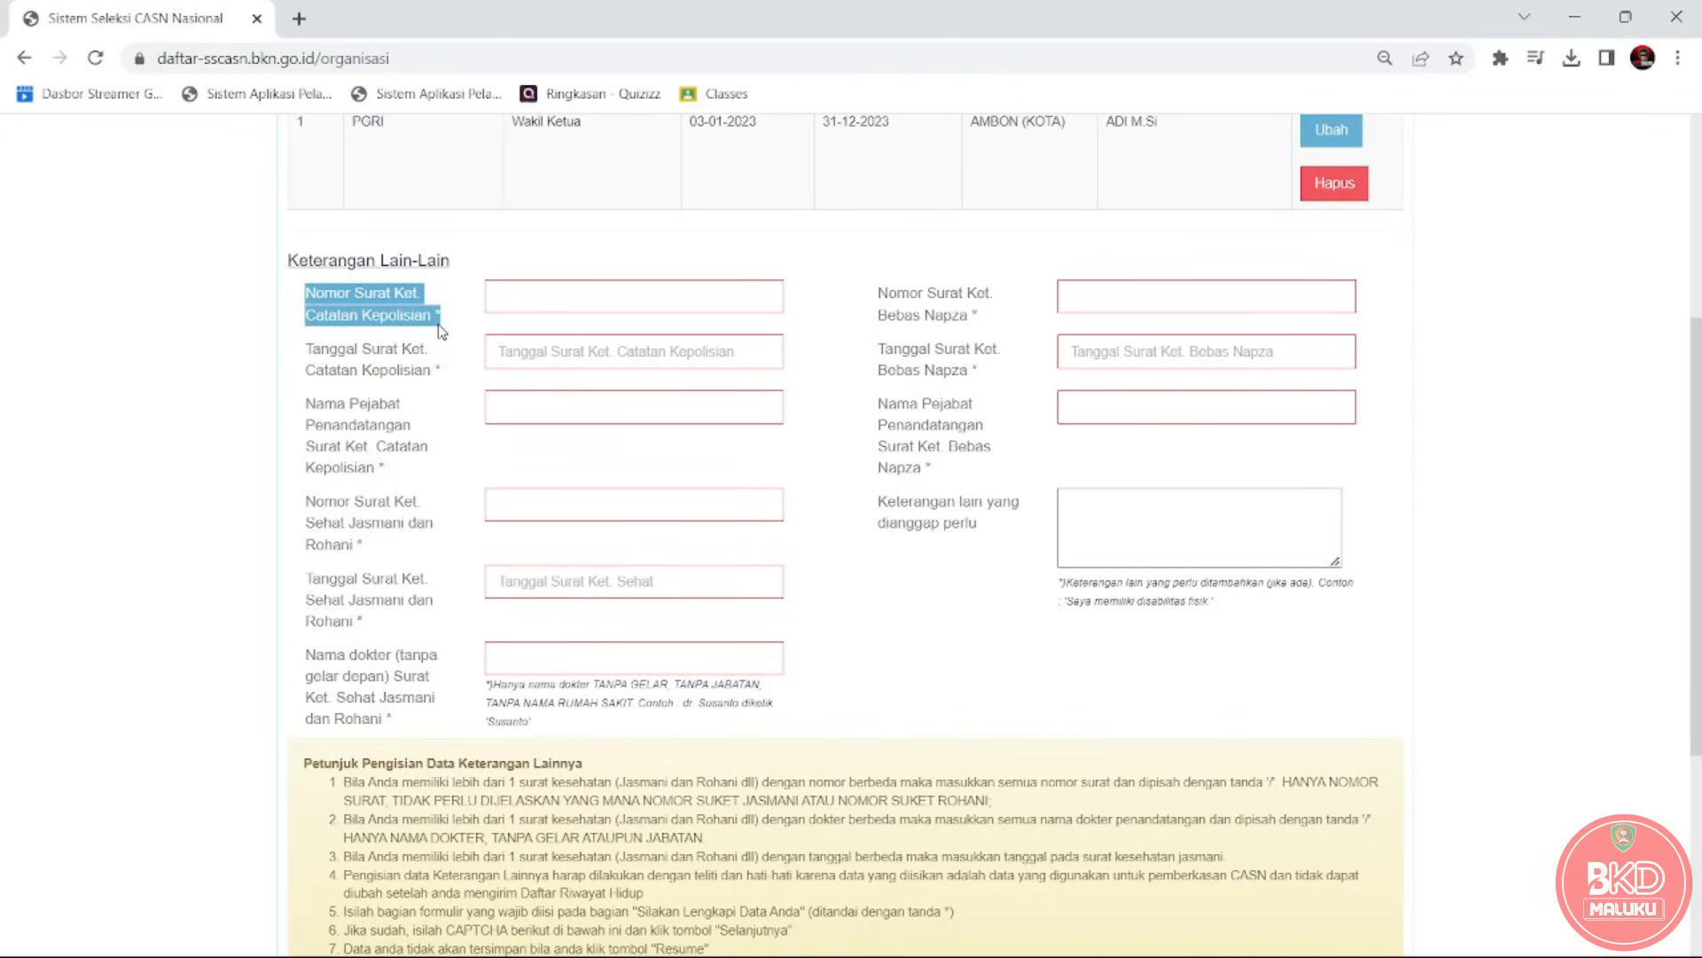
# Paste the police certificate number from the SKCK PDF into Nomor Surat Ket. Catatan Kepolisian.
pyautogui.click(517, 303)
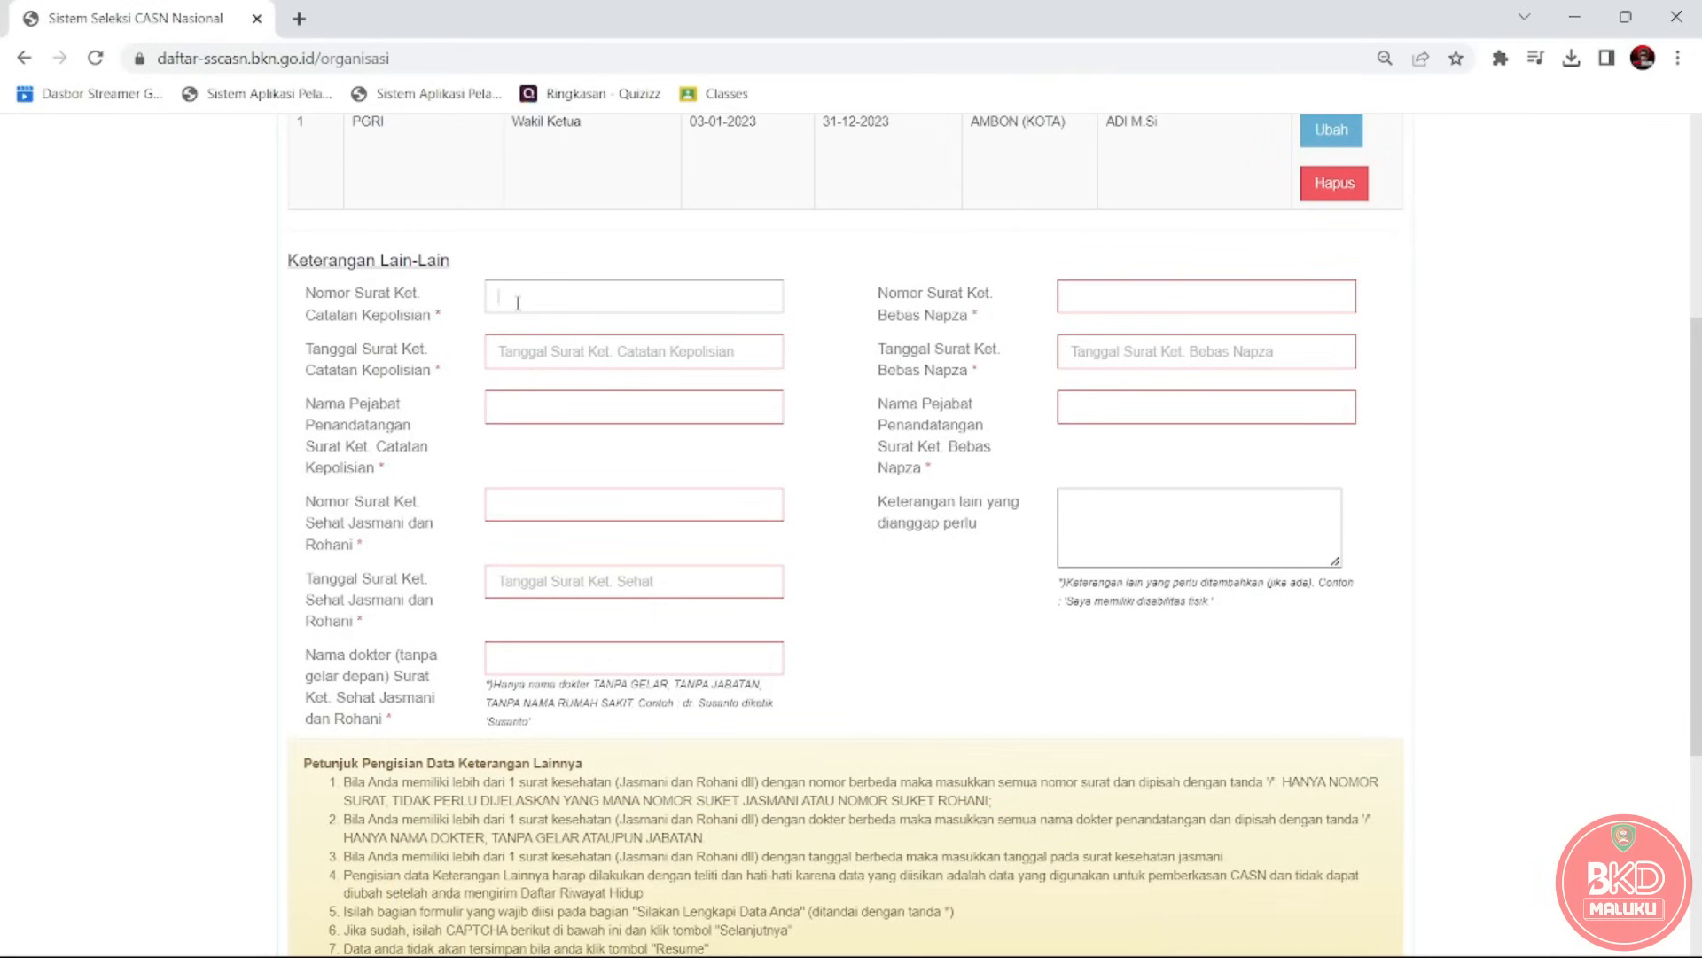
pyautogui.hotkey('alt', 'Tab')
pyautogui.press('Tab')
pyautogui.press('Tab')
pyautogui.press('Tab')
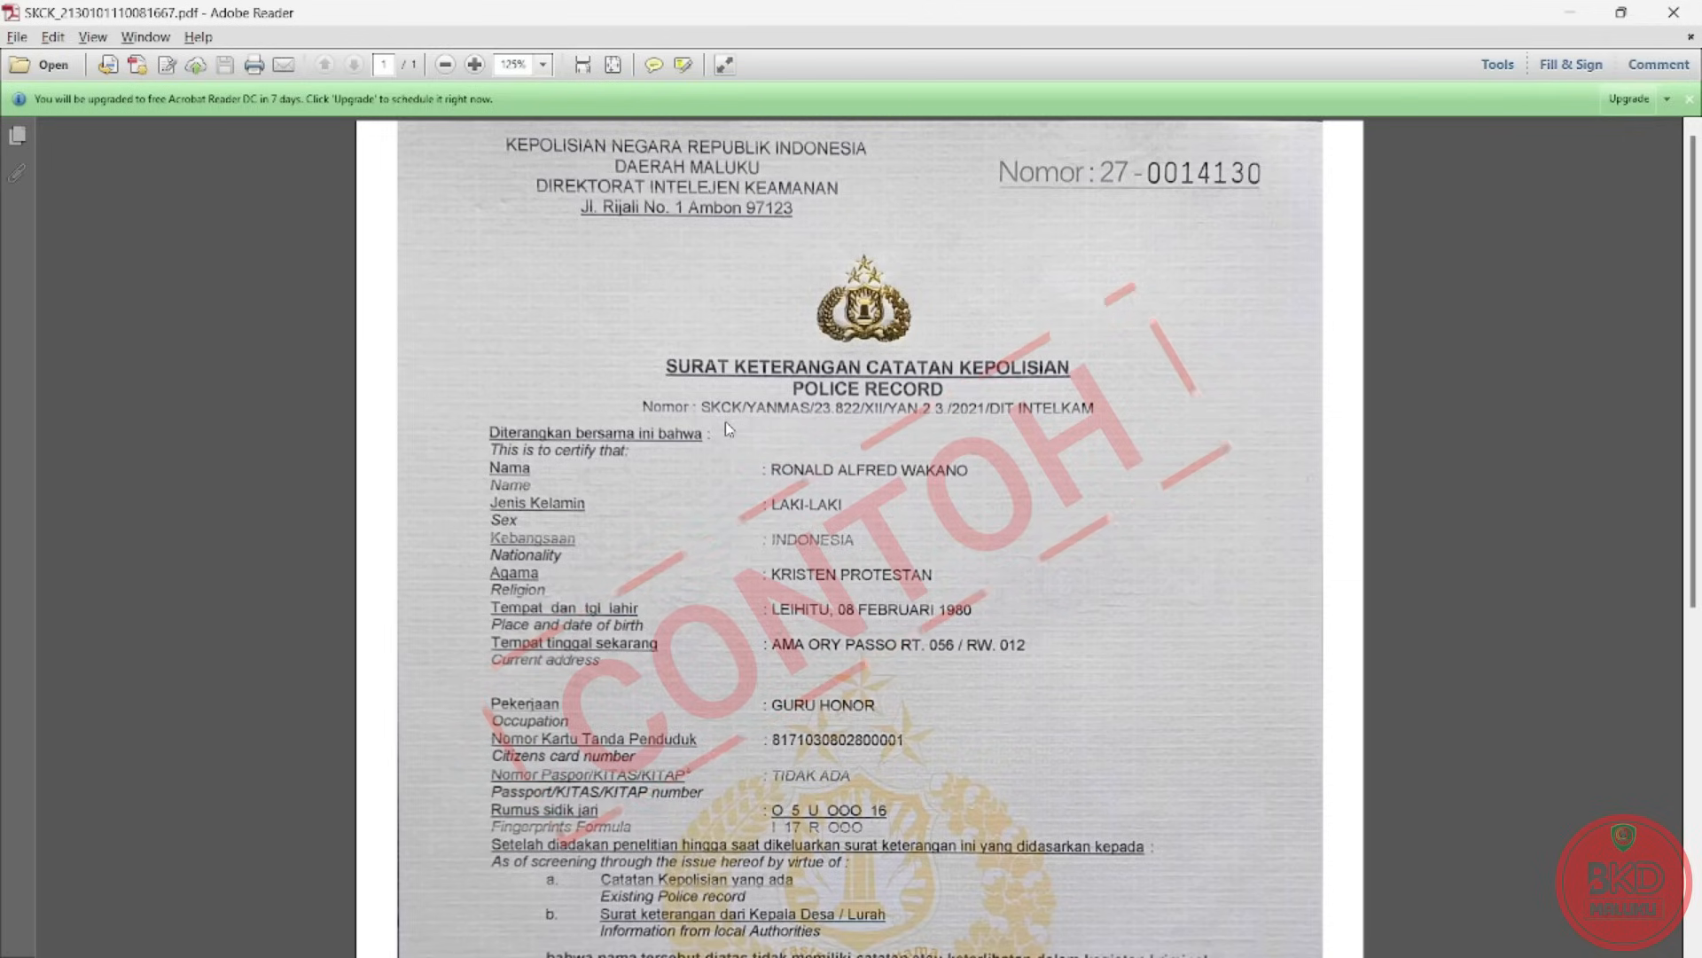
pyautogui.hotkey('alt', 'Tab')
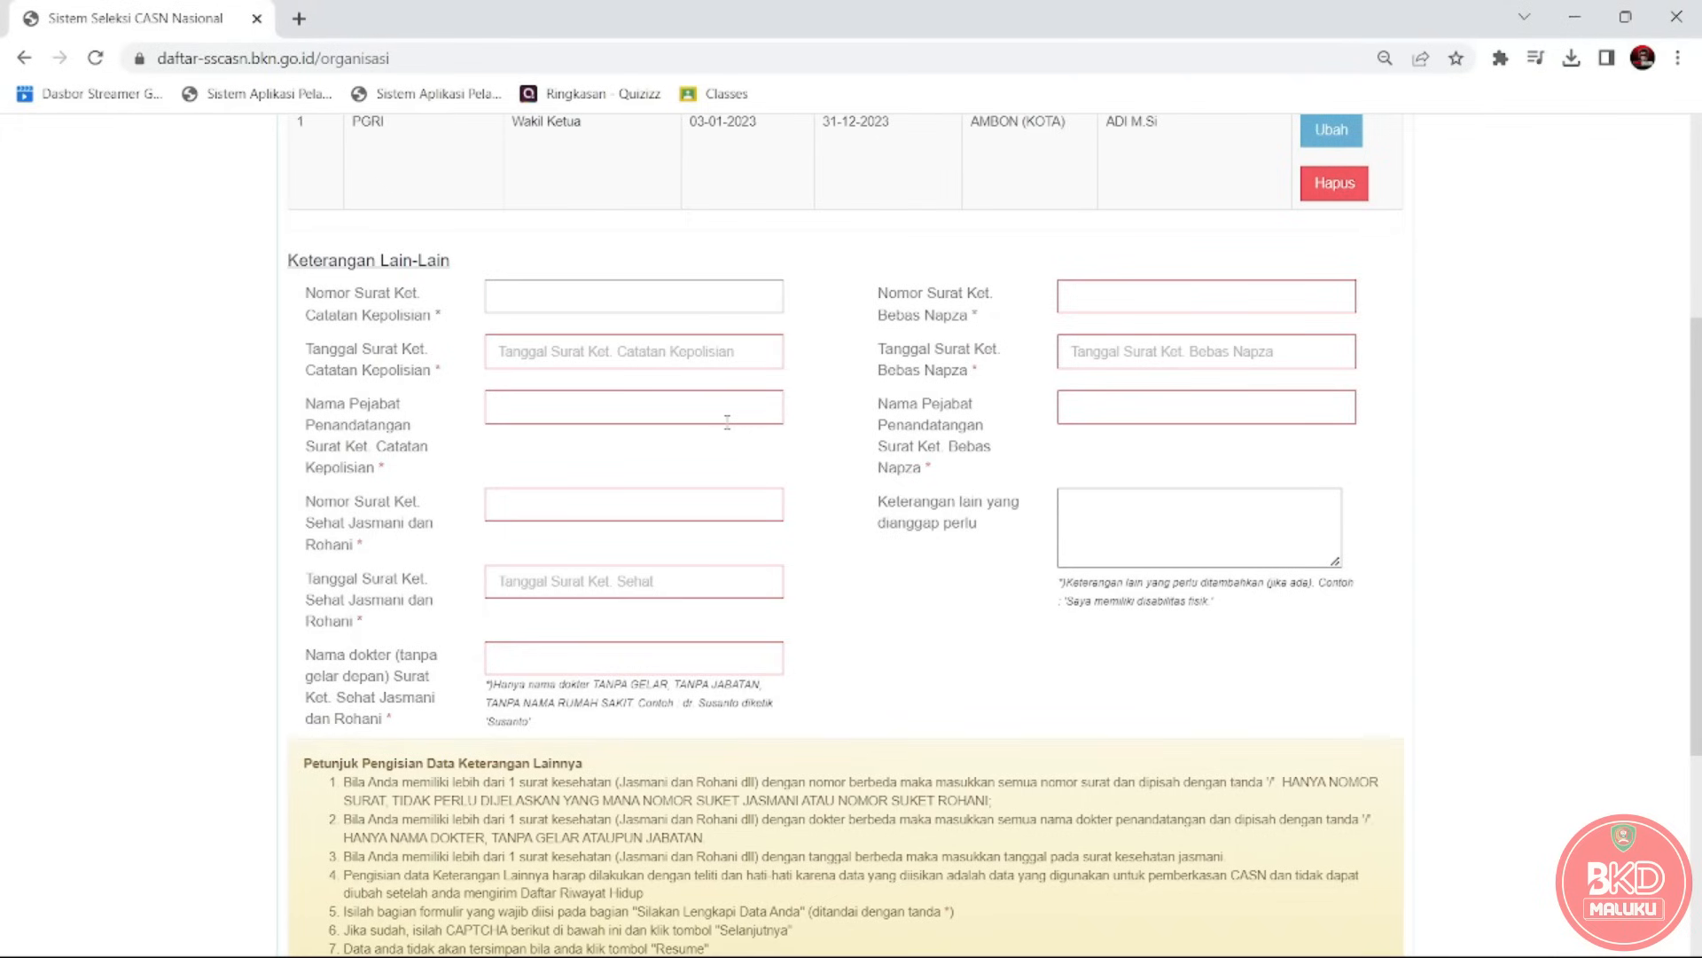
pyautogui.write('SKCK.....INTELKAM')
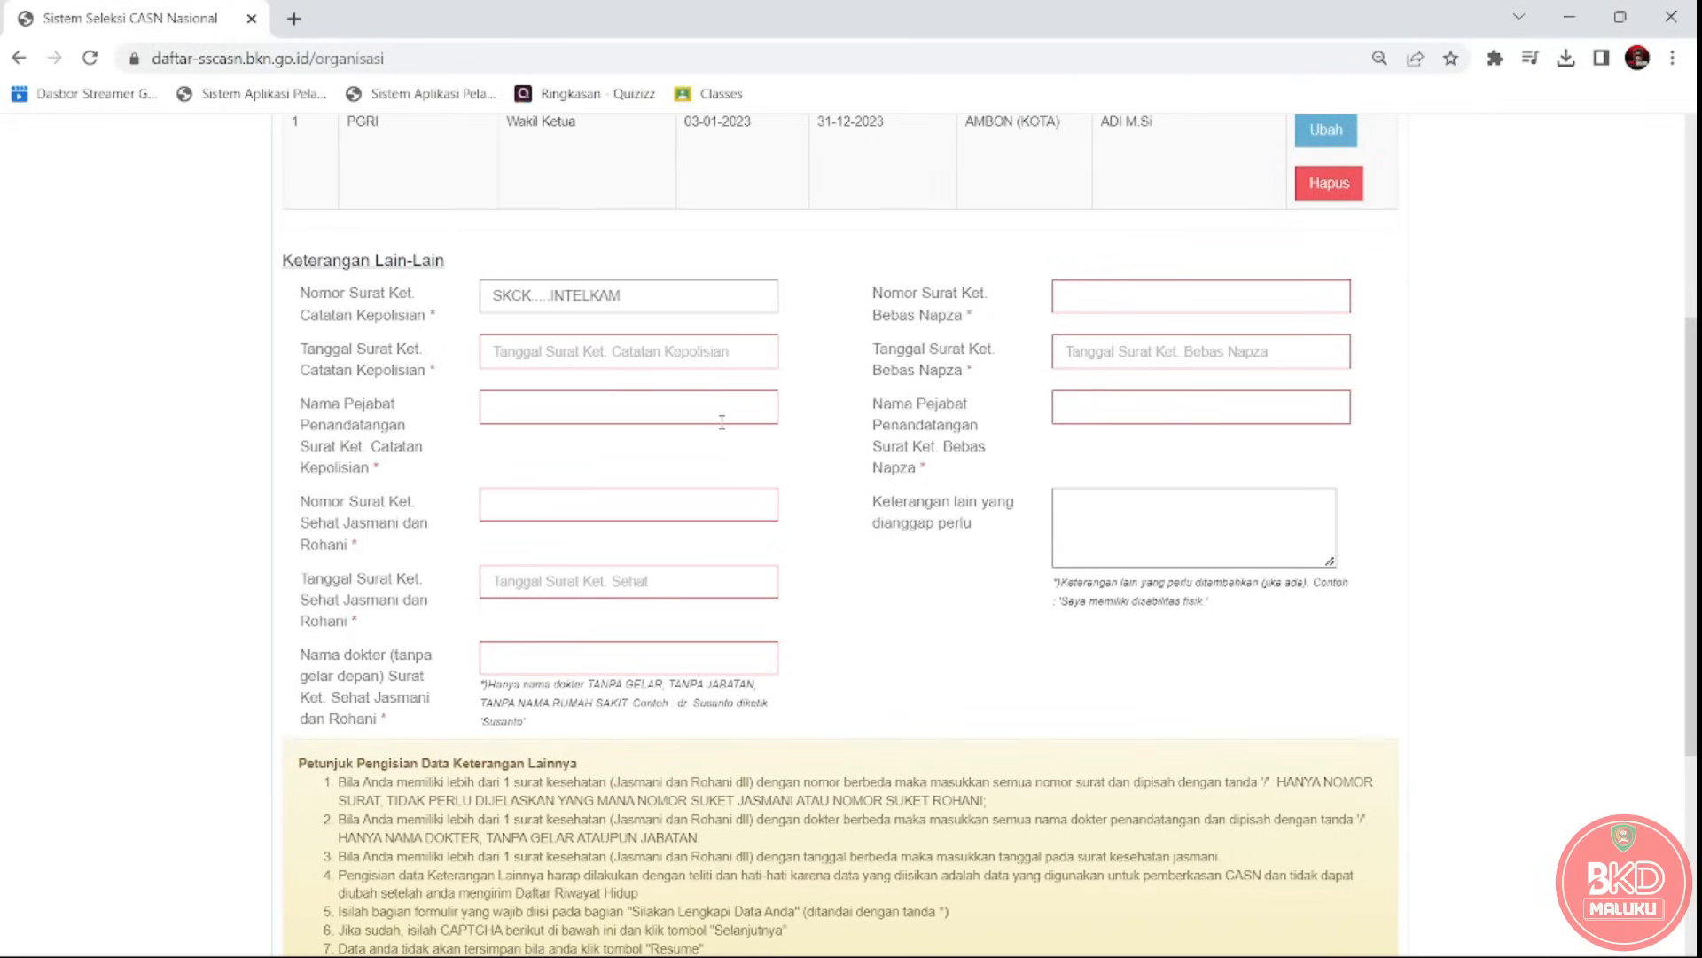
pyautogui.hotkey('alt', 'Tab')
pyautogui.moveTo(636, 292); pyautogui.dragTo(477, 305)
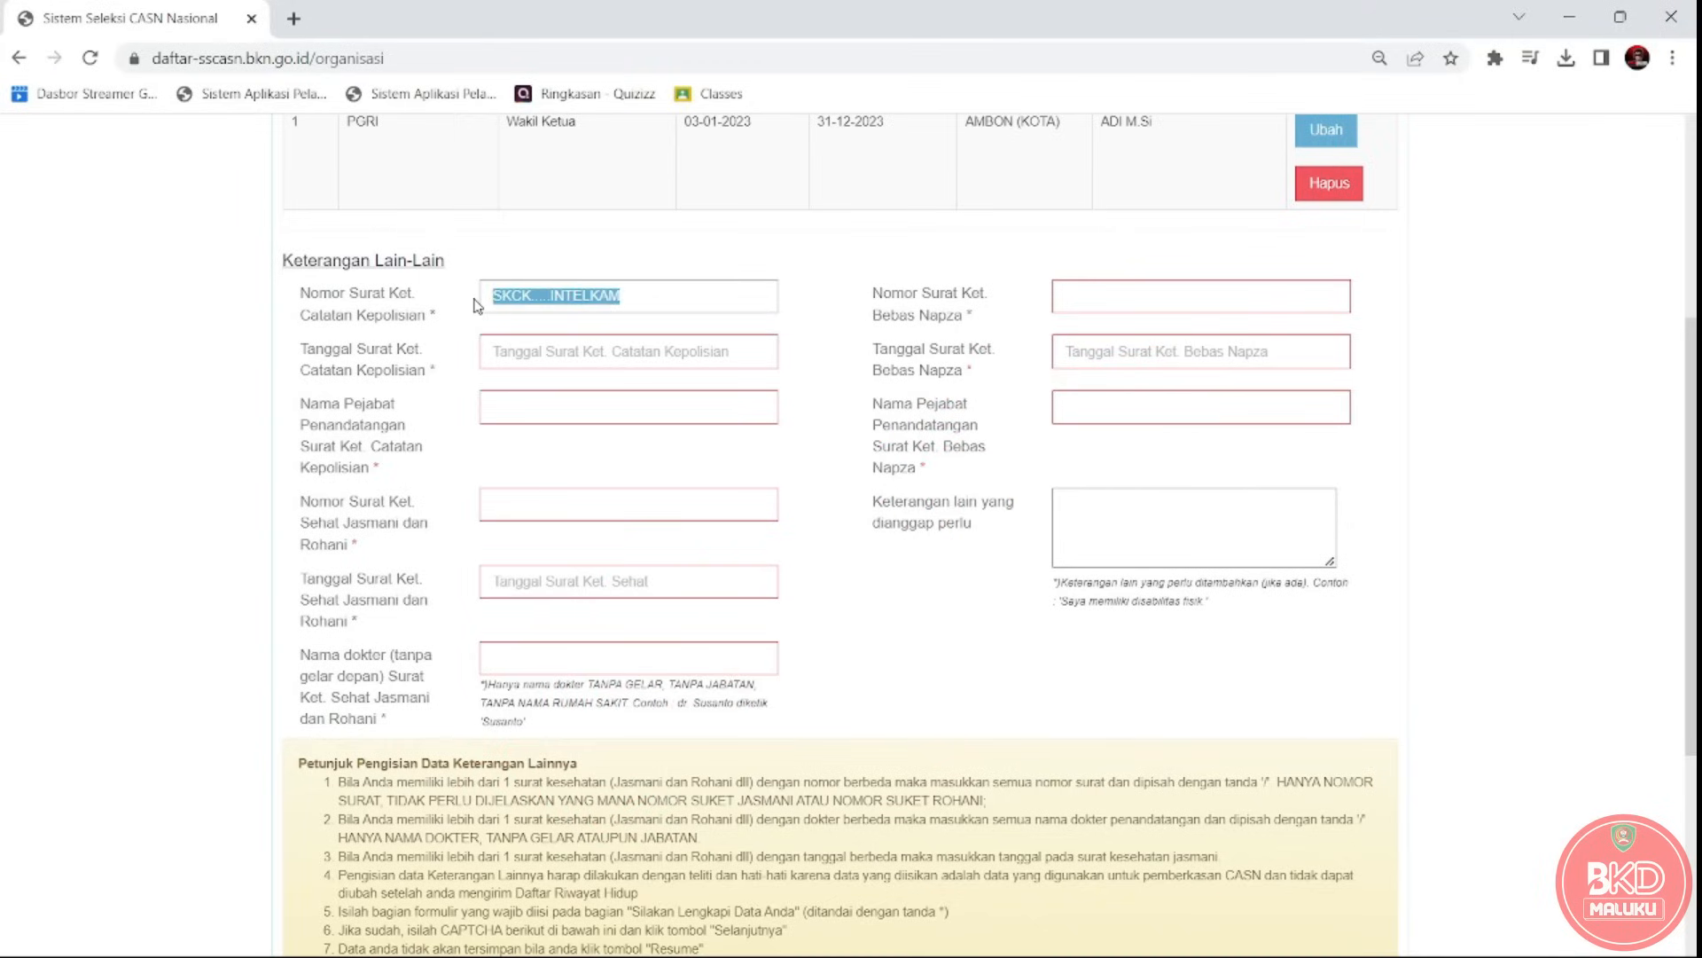
pyautogui.click(543, 356)
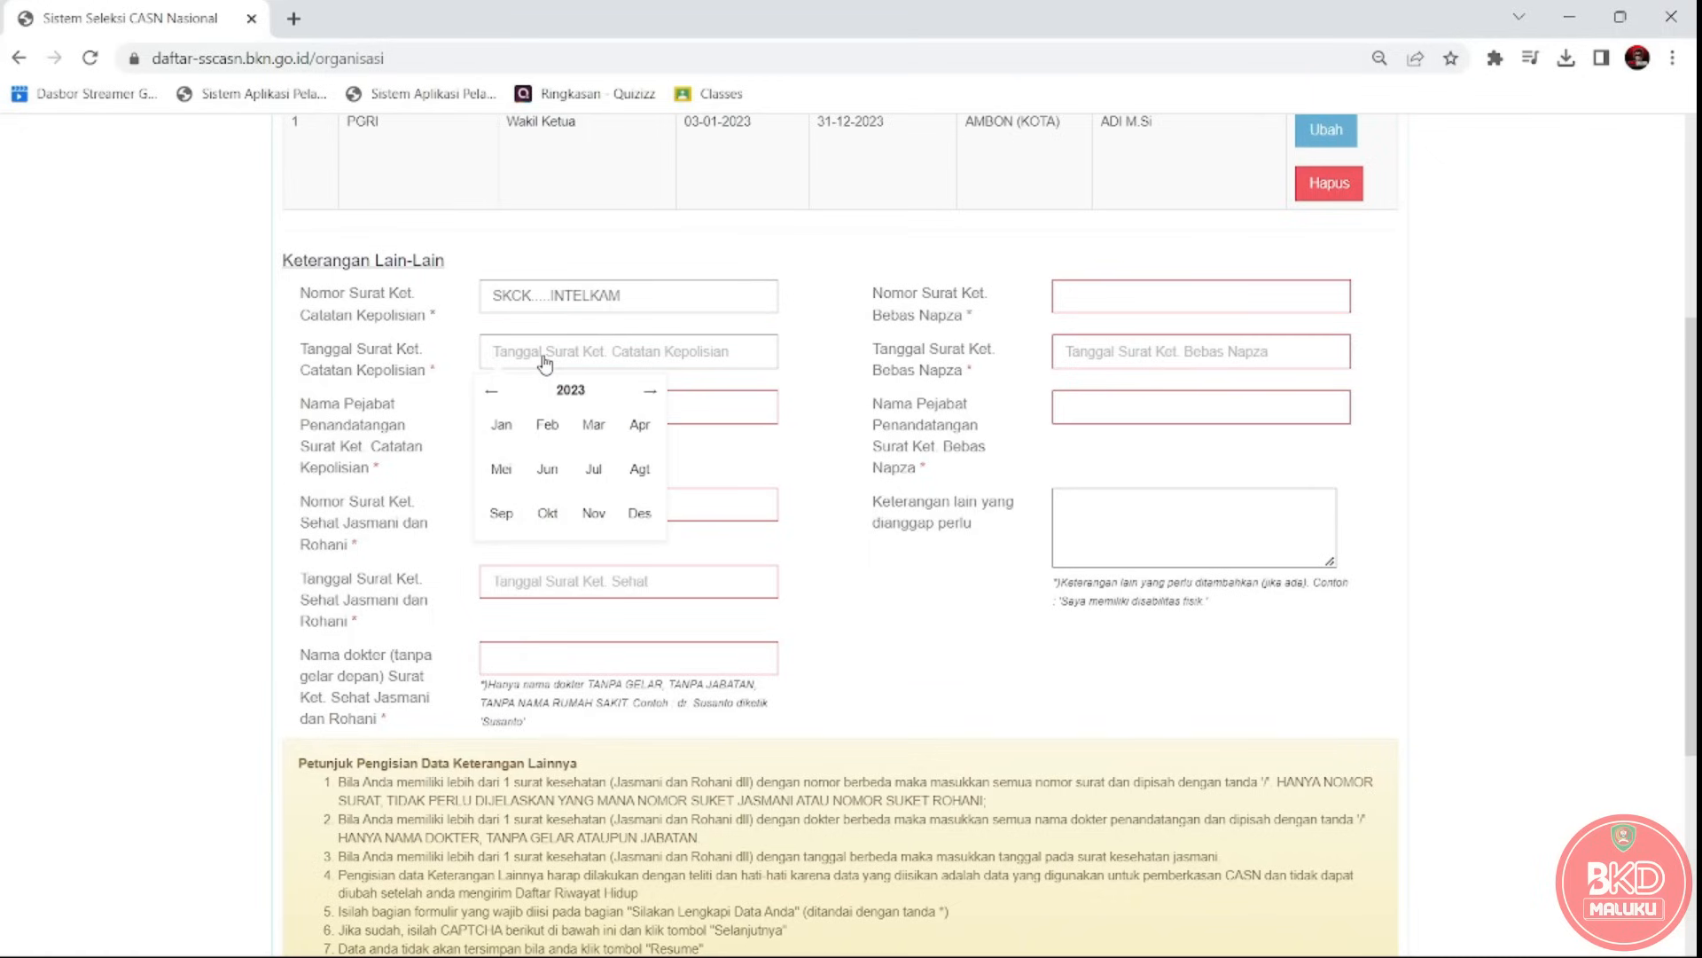
# Check the SKCK PDF and set the police certificate date to 18-04-2023.
pyautogui.hotkey('alt', 'Tab')
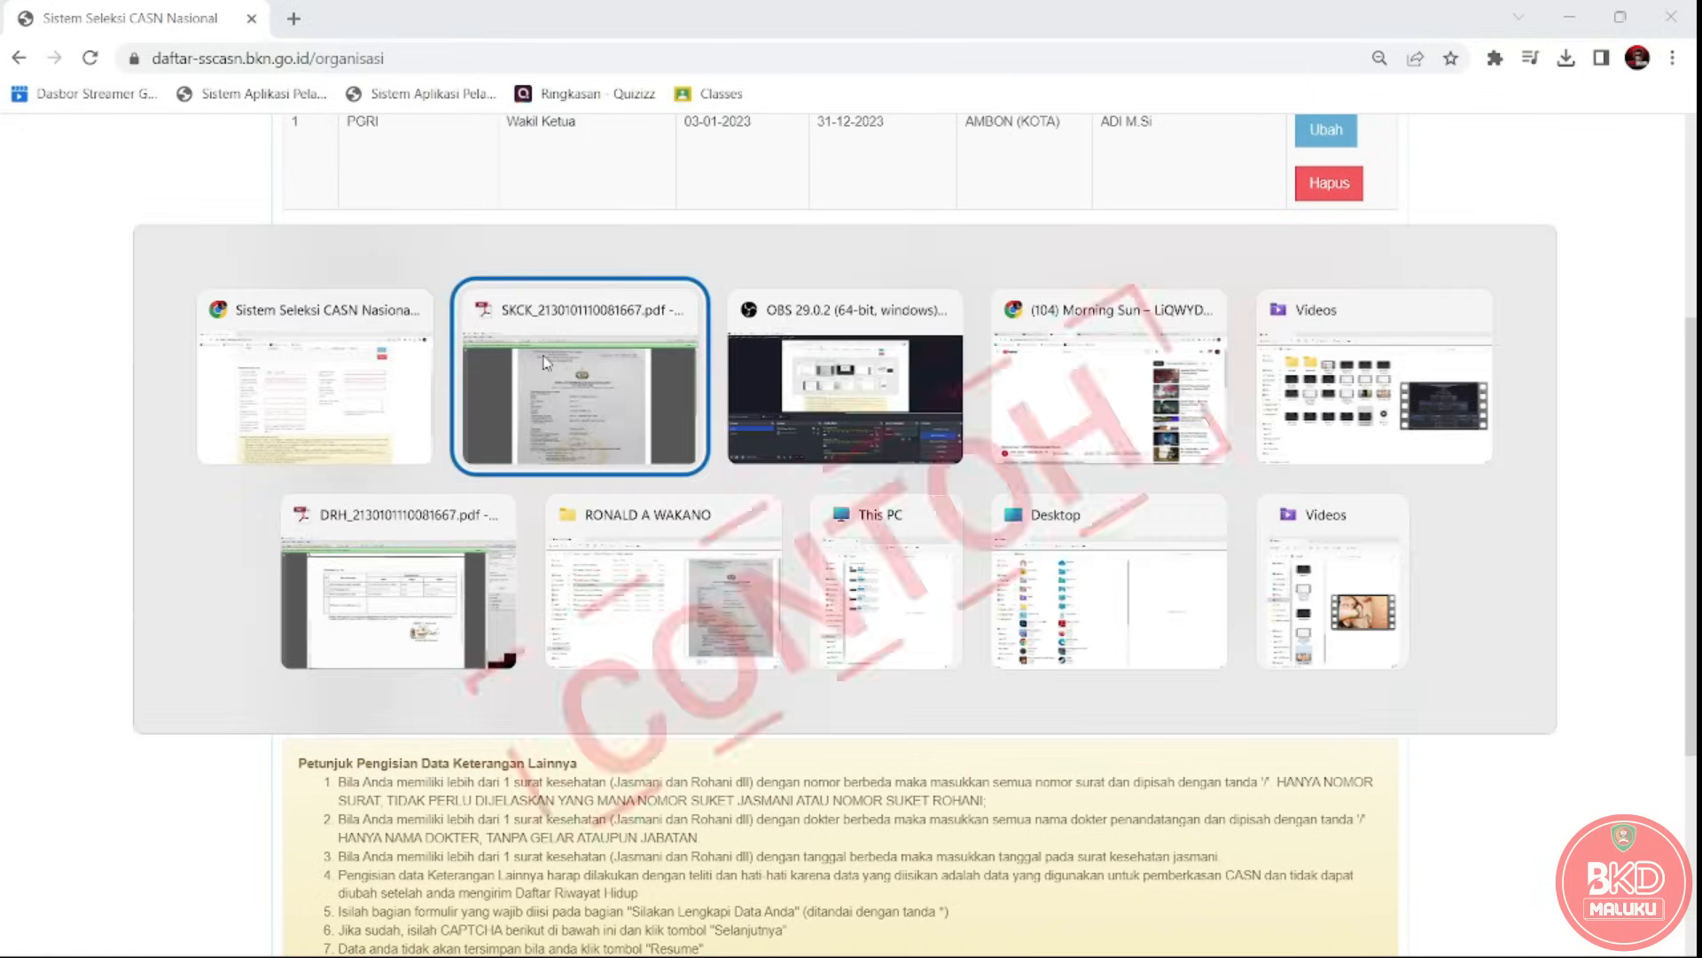
pyautogui.moveTo(1689, 421); pyautogui.dragTo(1695, 752)
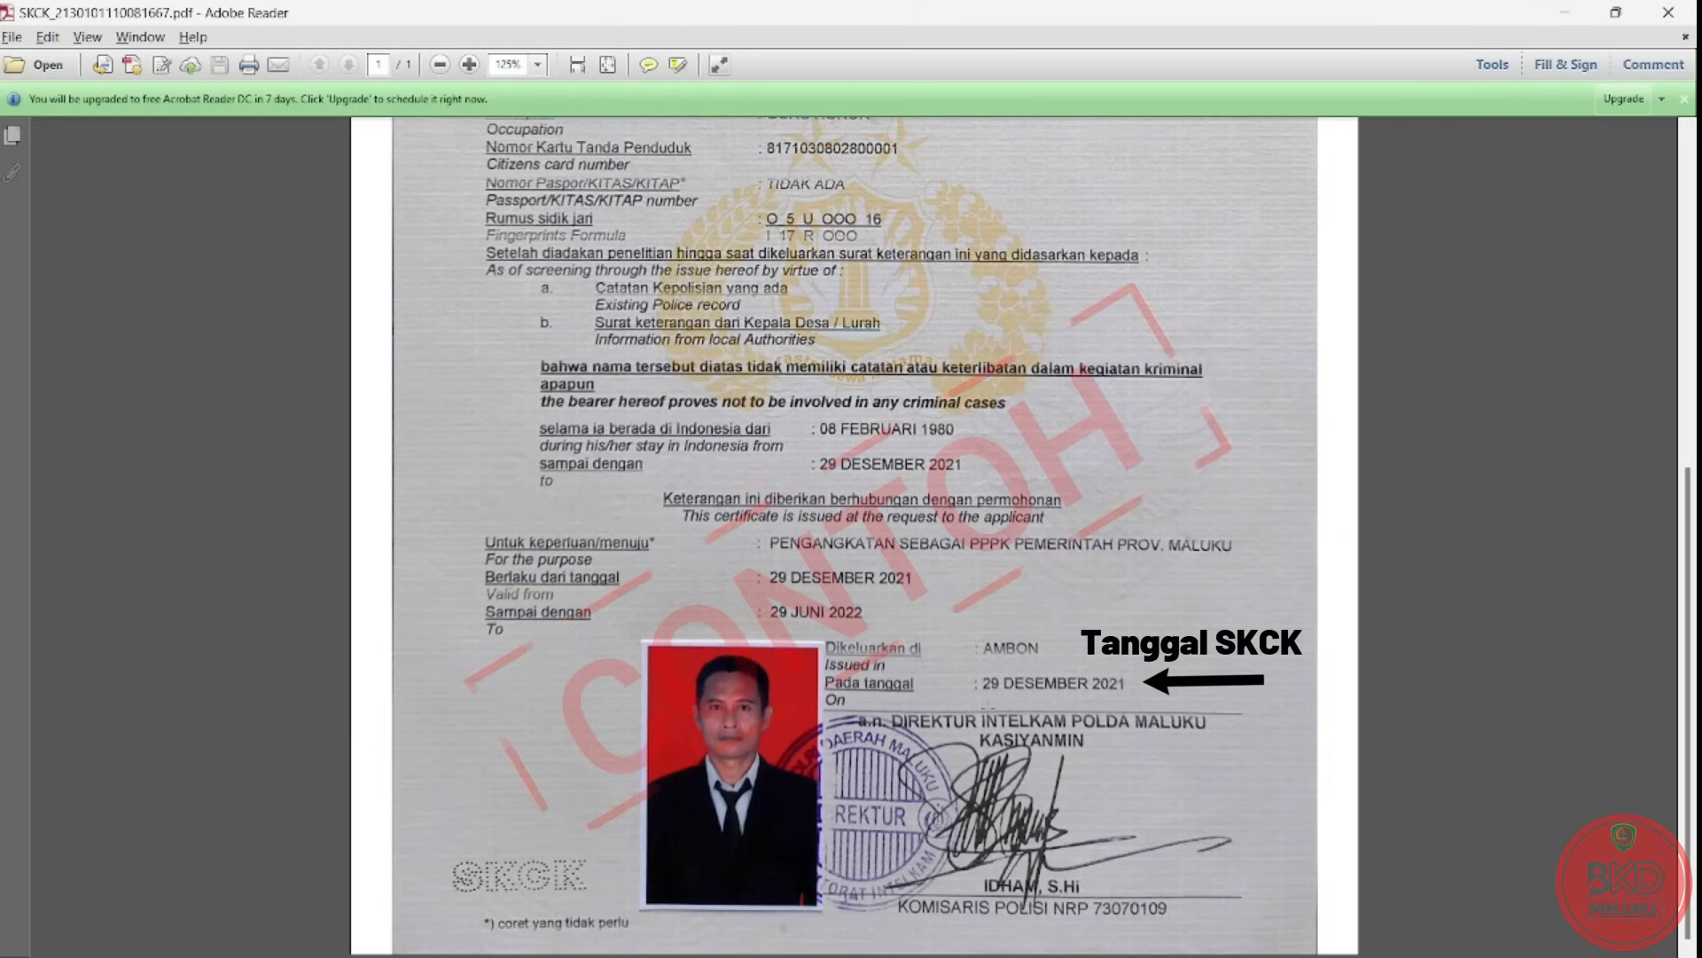
pyautogui.hotkey('alt', 'Tab')
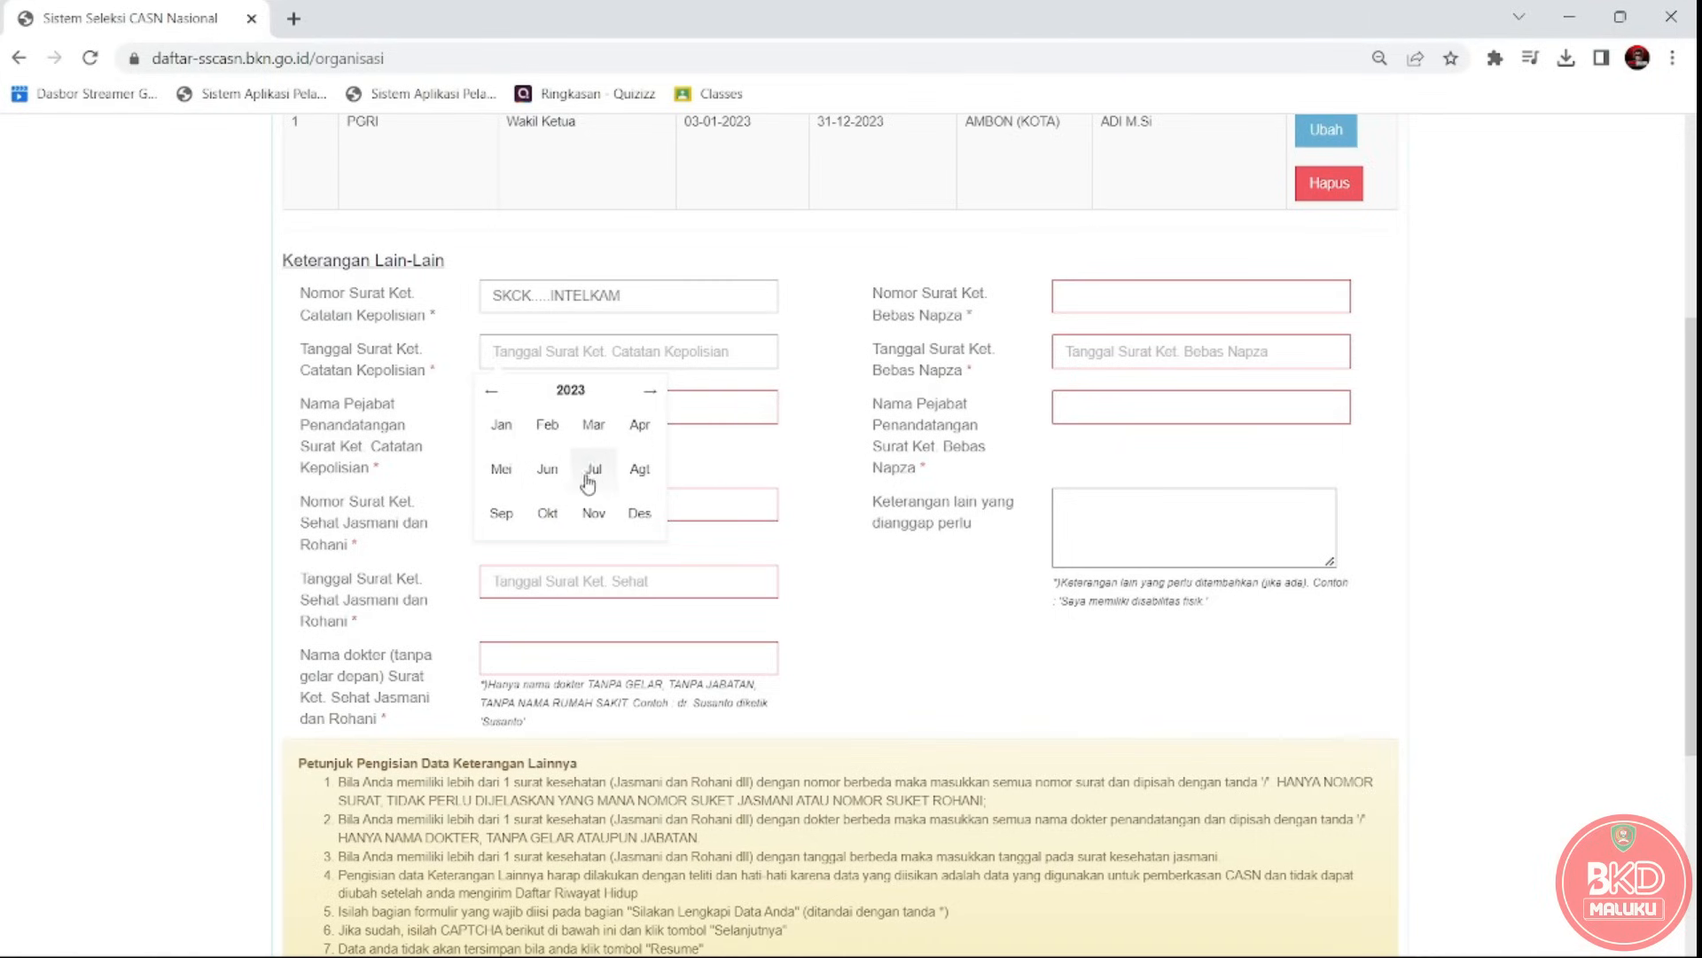
pyautogui.click(636, 427)
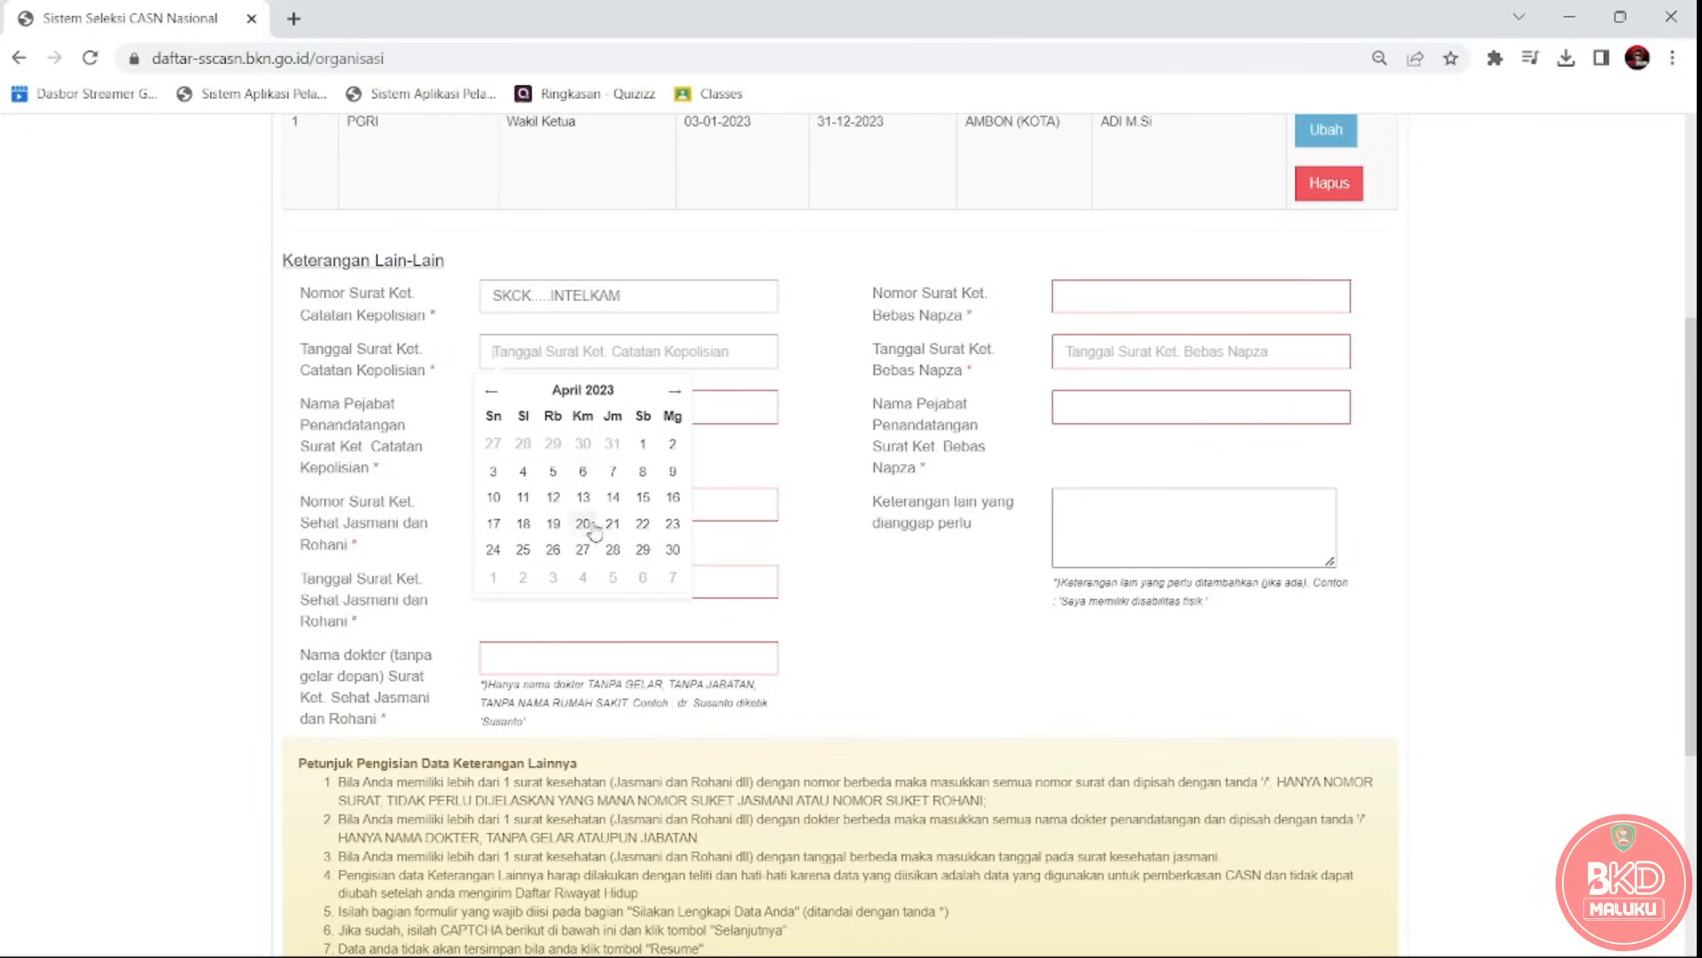
pyautogui.click(520, 526)
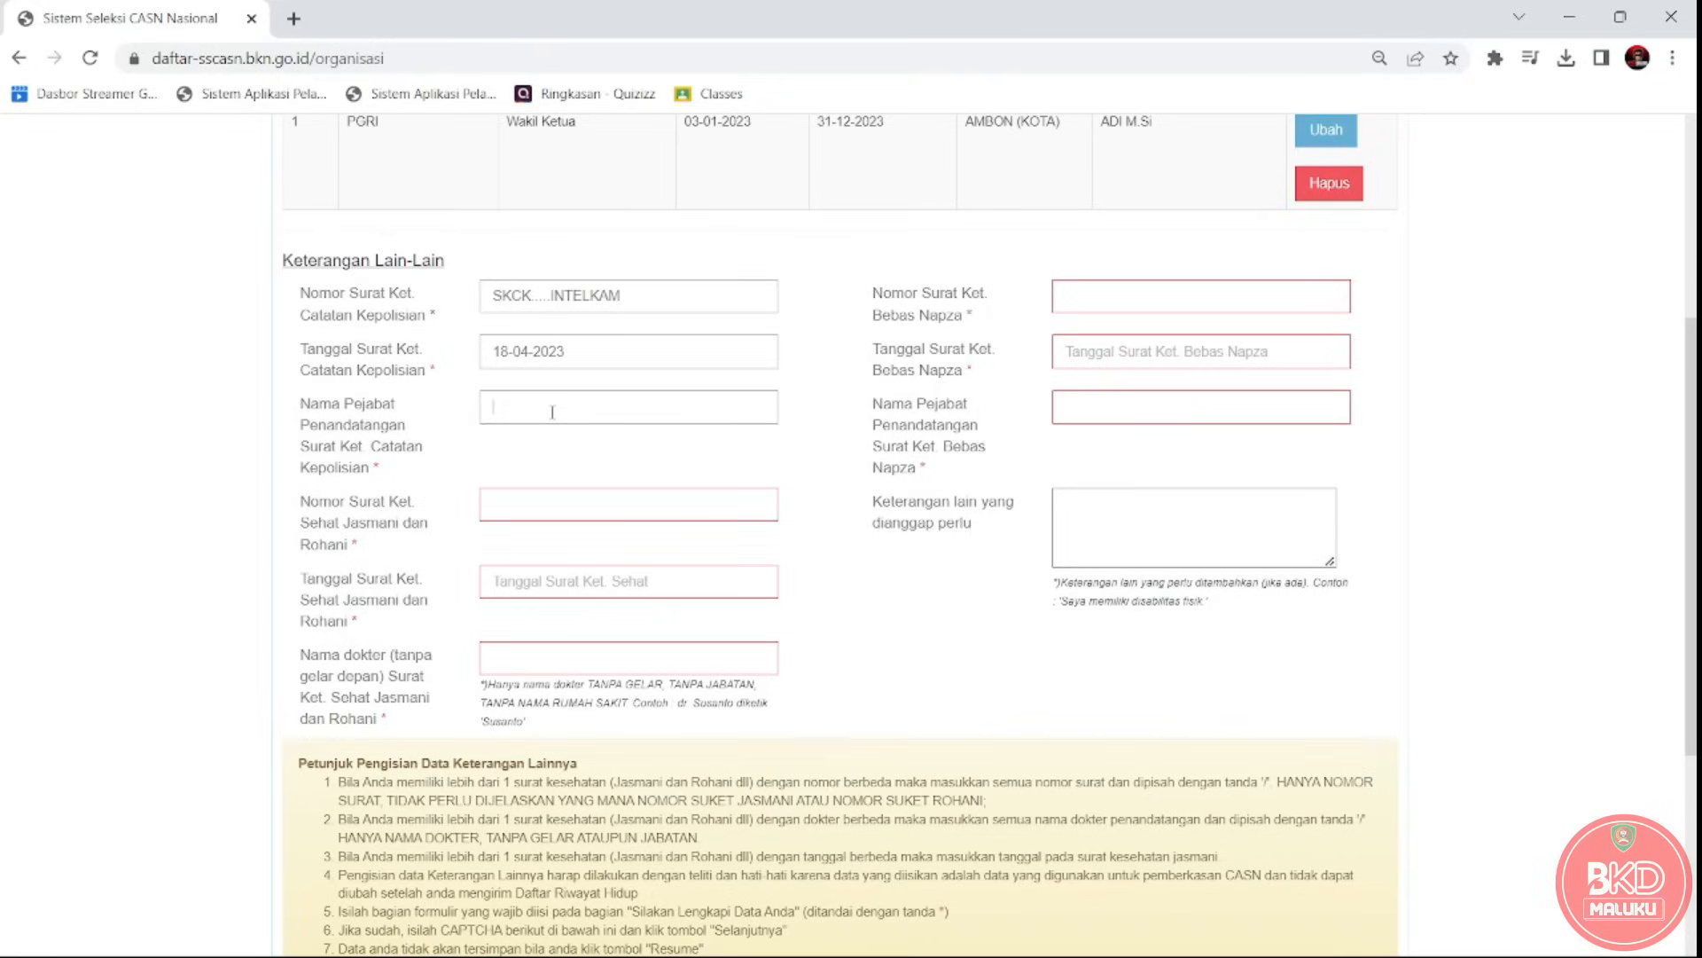
pyautogui.click(302, 411)
pyautogui.moveTo(302, 410); pyautogui.dragTo(372, 477)
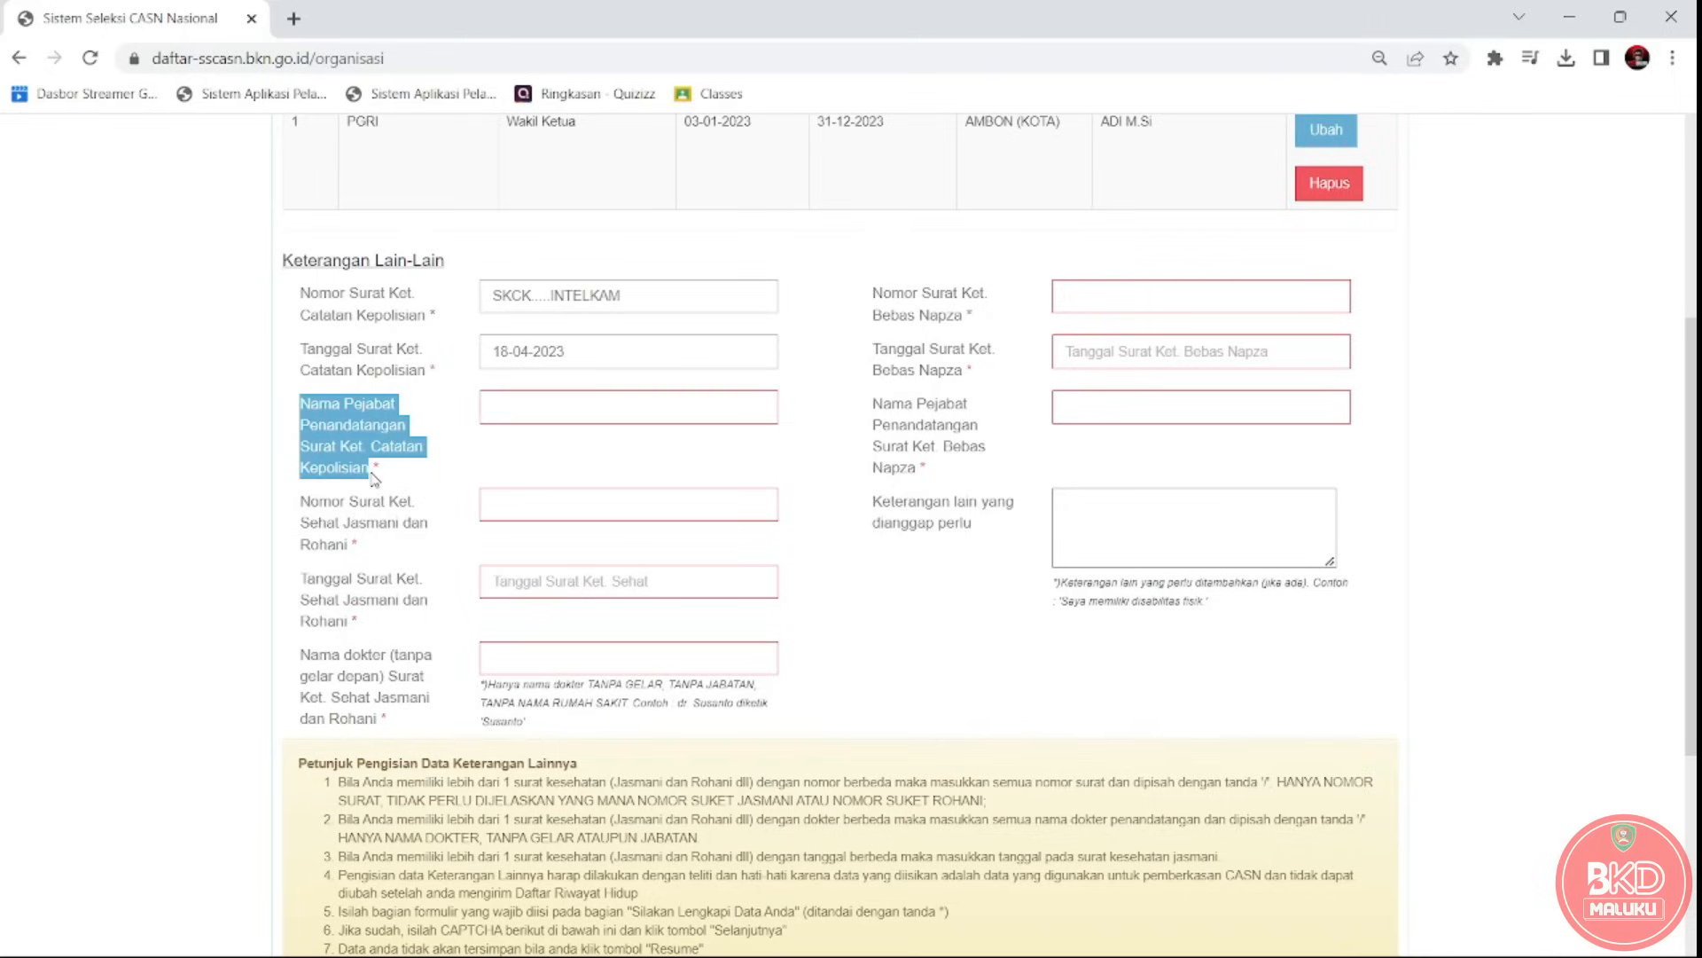
pyautogui.click(510, 406)
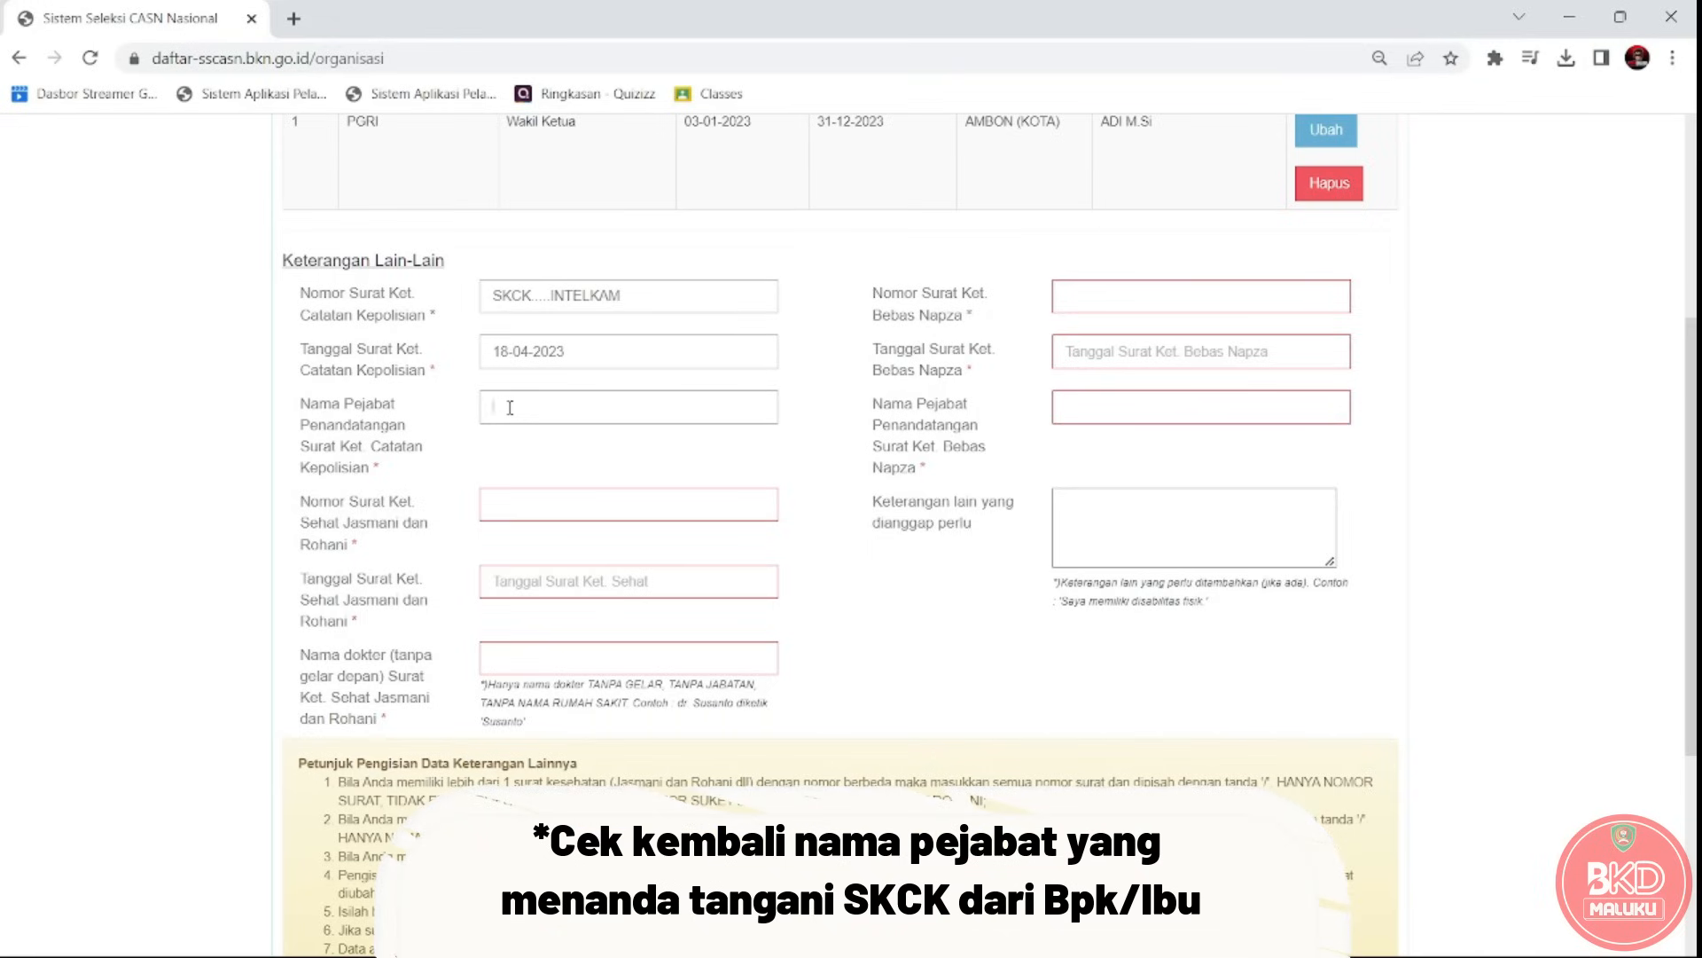
# Type the signing officer's name, read from the SKCK PDF, into Nama Pejabat Penandatangan.
pyautogui.hotkey('alt', 'Tab')
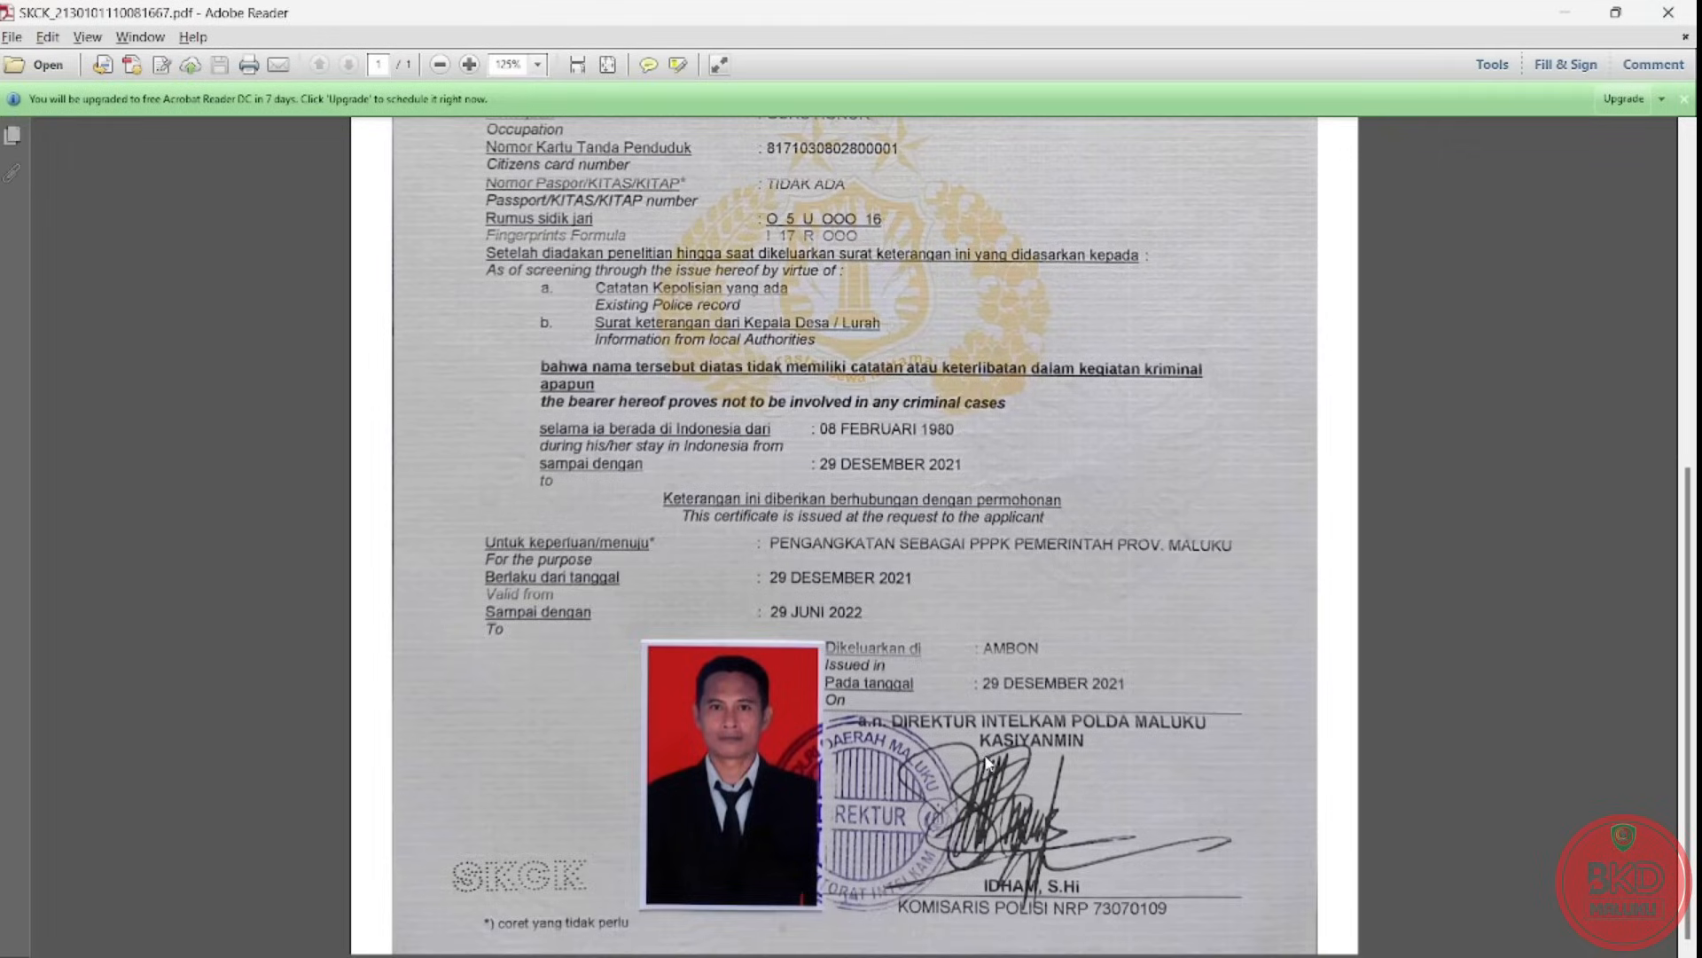
pyautogui.hotkey('alt', 'Tab')
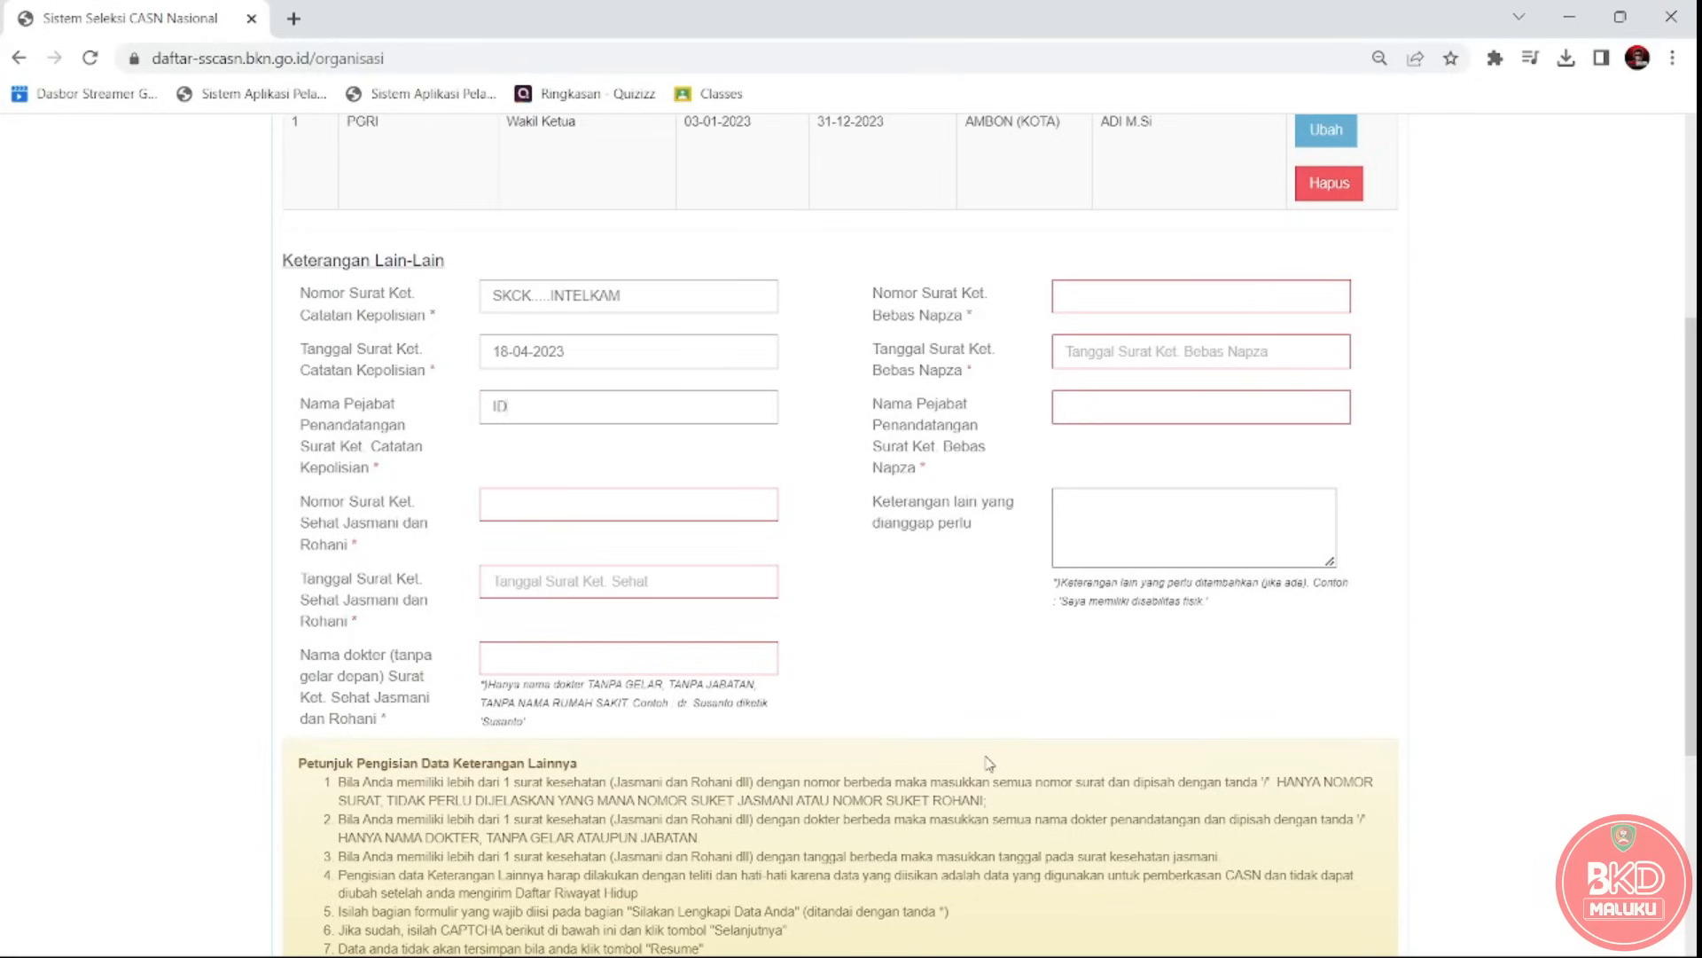
pyautogui.write('IDHAM, S.Hi')
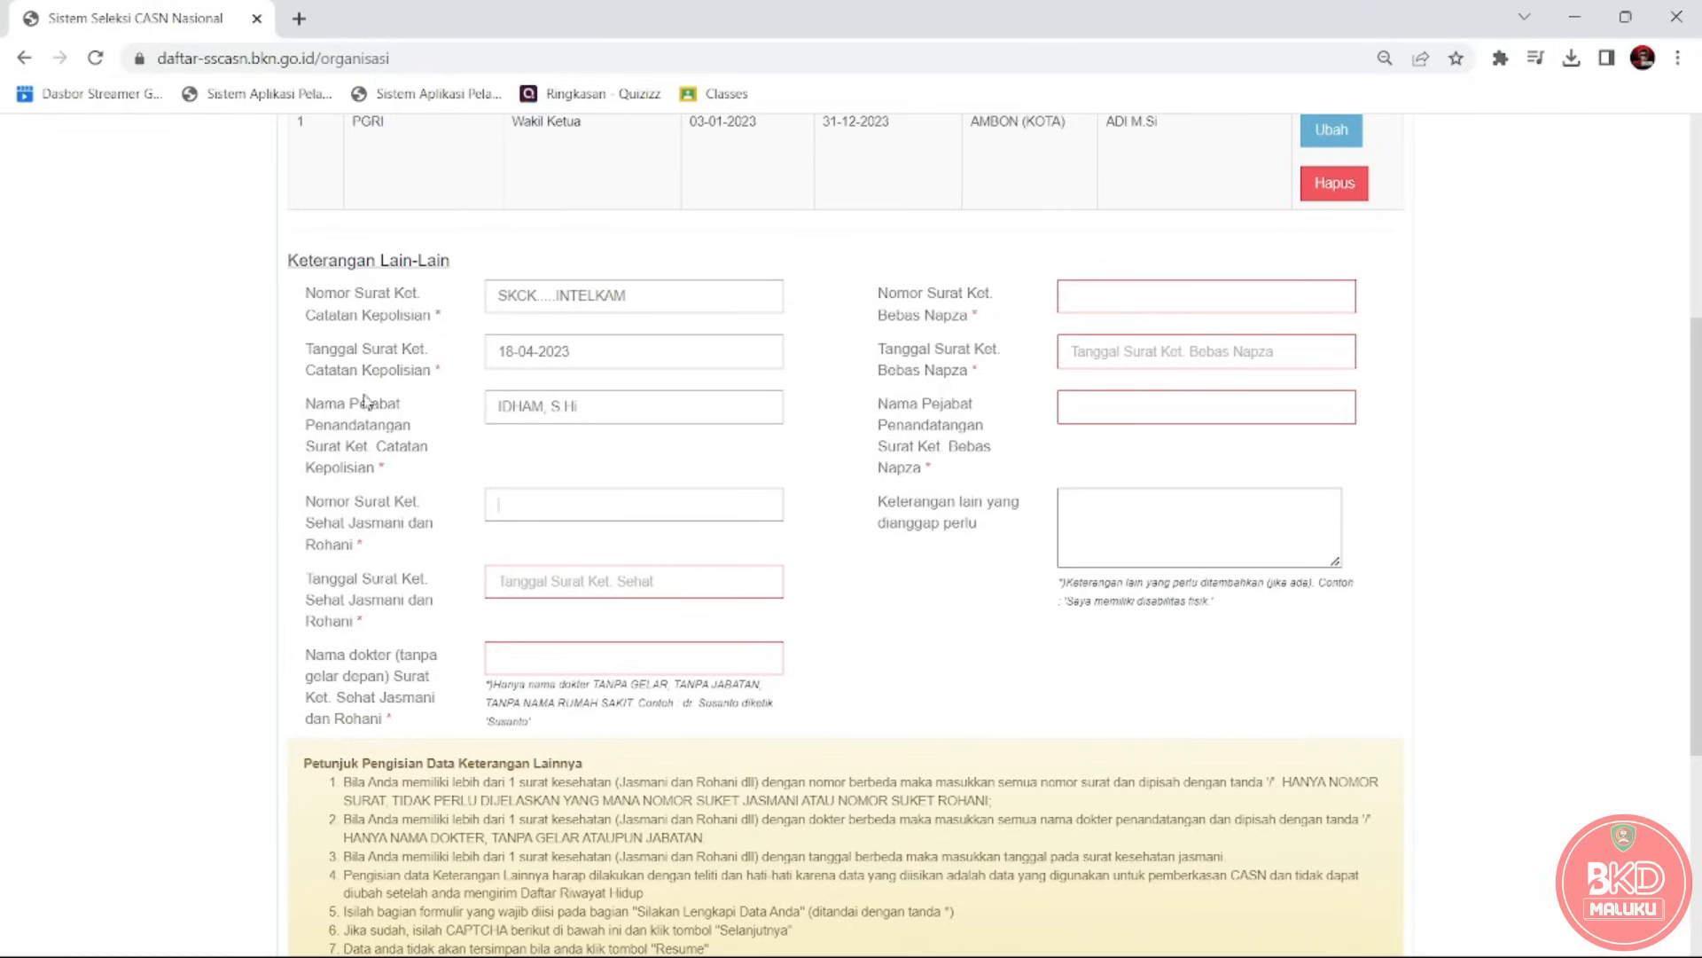
pyautogui.moveTo(306, 501); pyautogui.dragTo(359, 557)
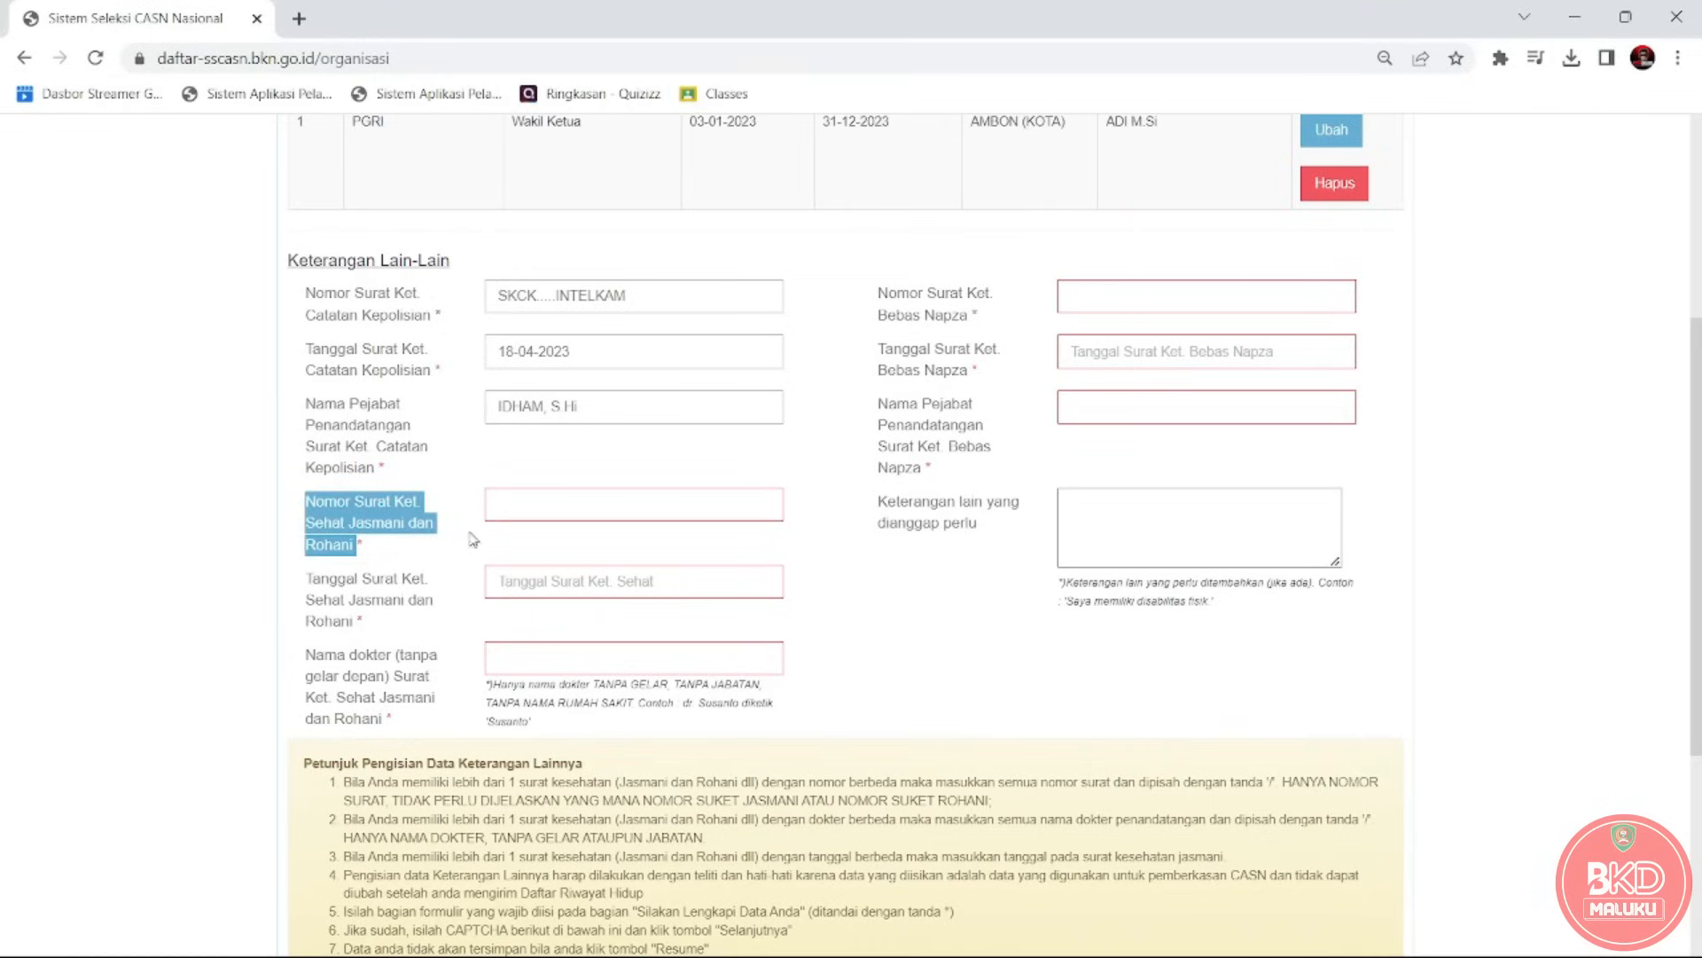
# Type 441.3//....../2021 / as the health certificate number, referencing the SKETSEHAT PDF.
pyautogui.click(531, 507)
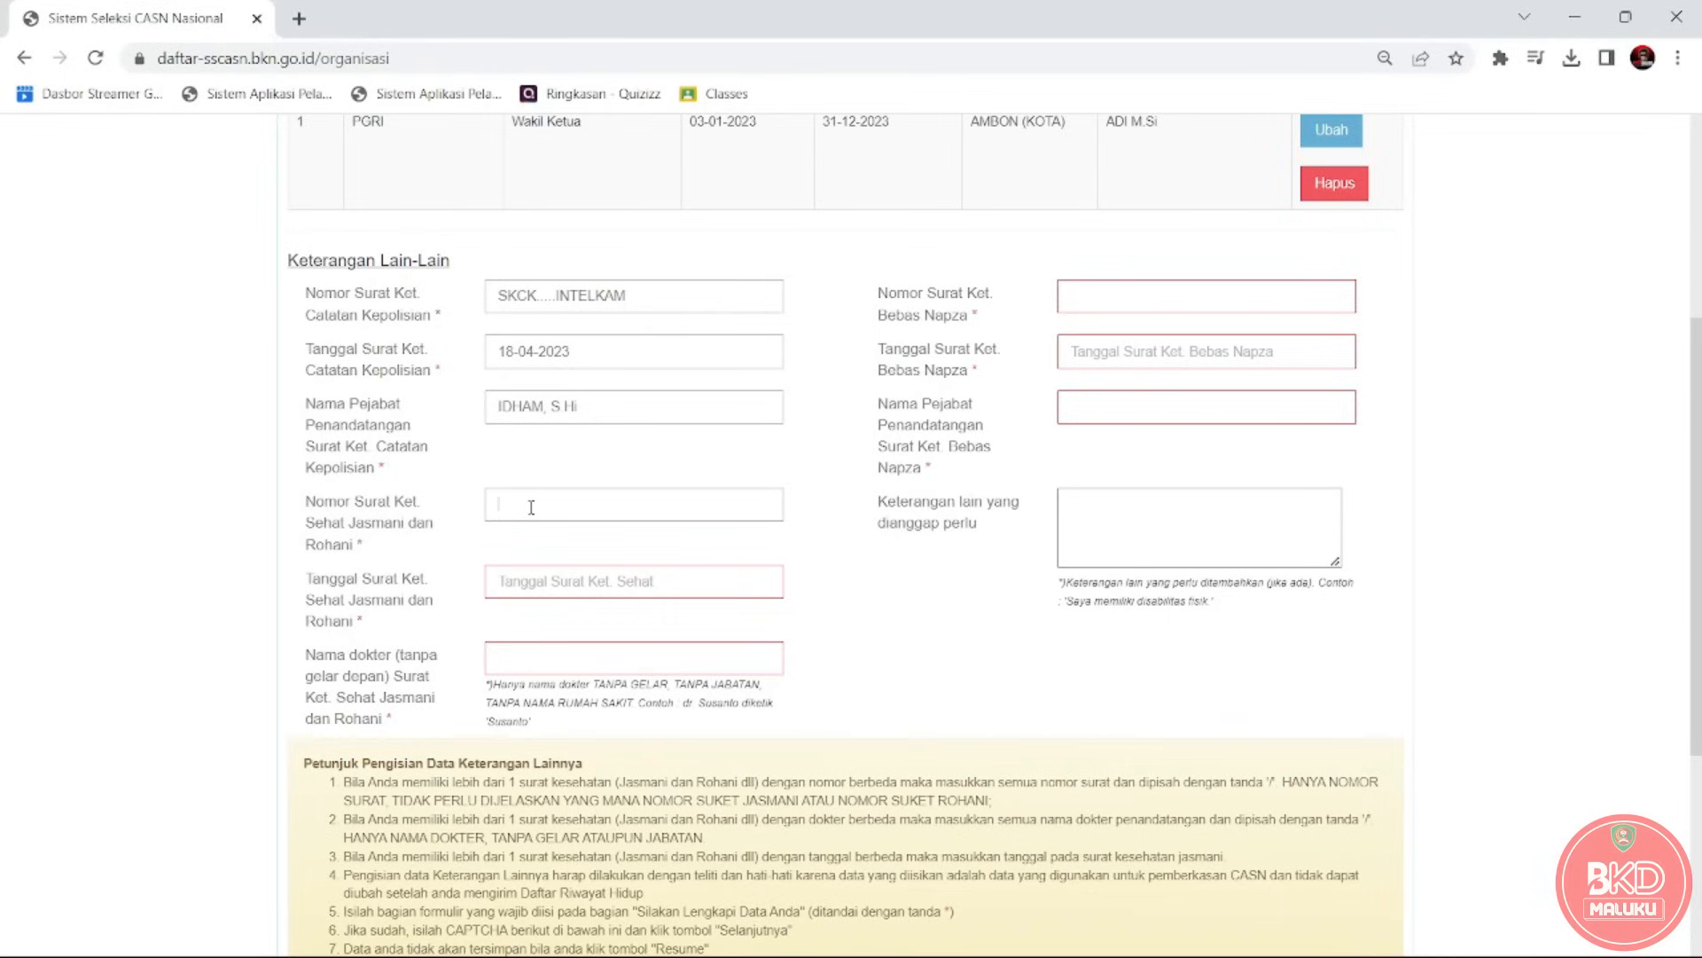
pyautogui.hotkey('alt', 'Tab')
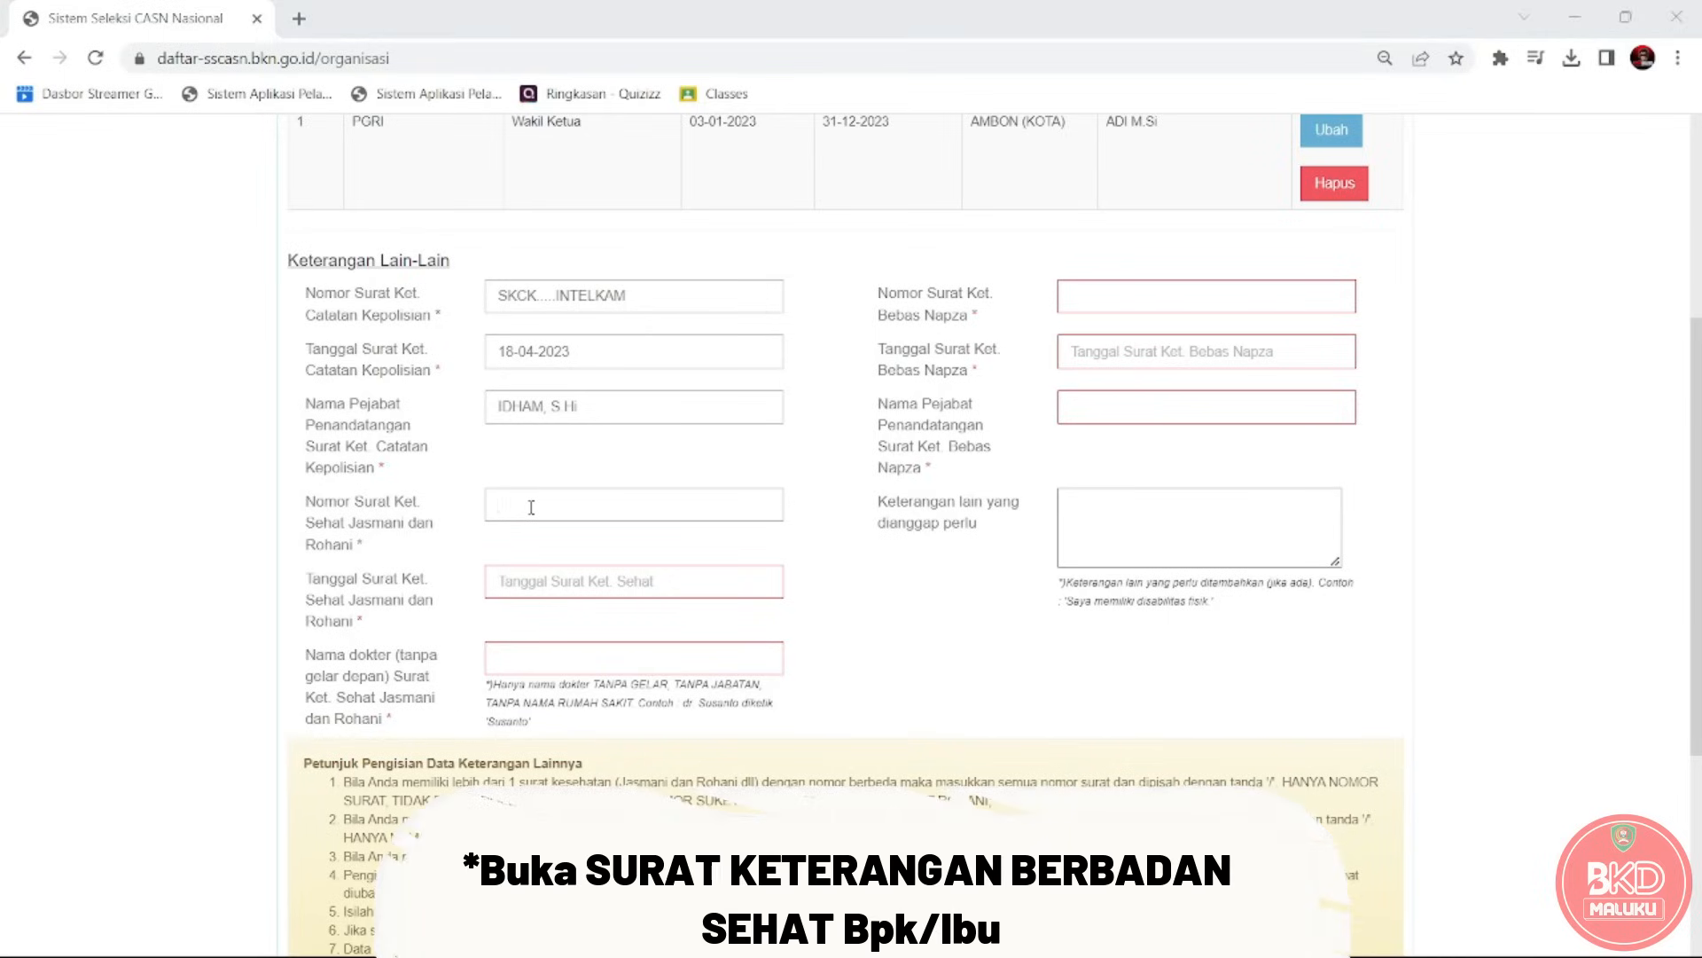
pyautogui.hotkey('alt', 'Tab')
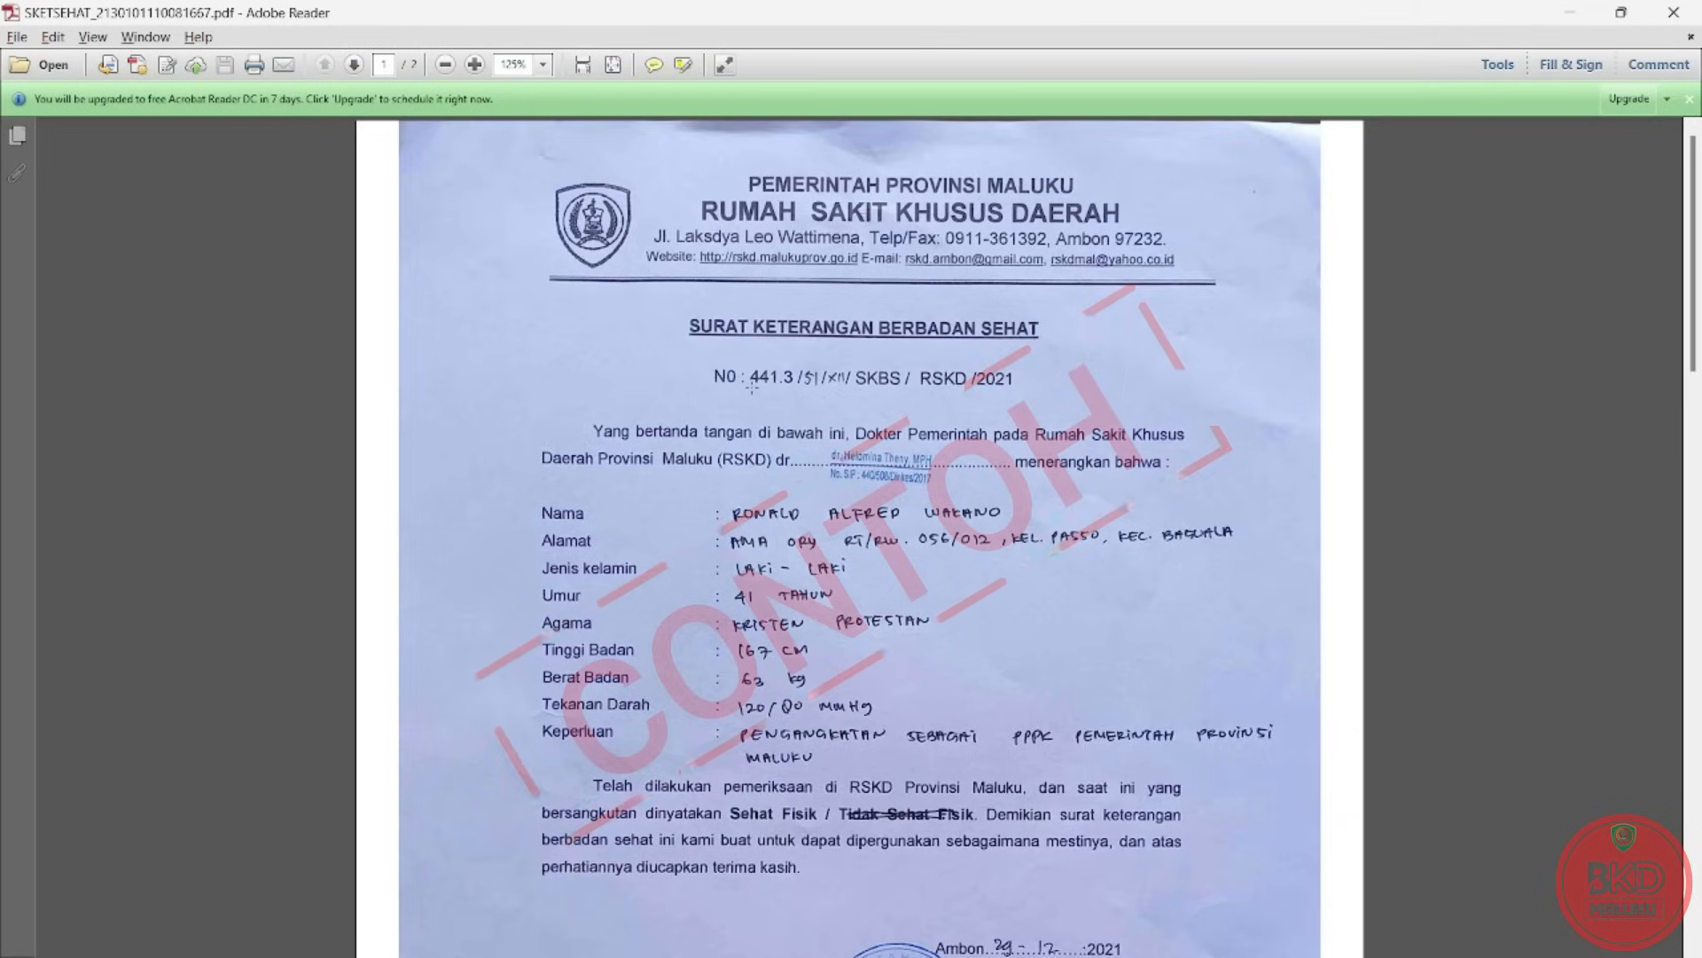
pyautogui.hotkey('alt', 'Tab')
pyautogui.write('44')
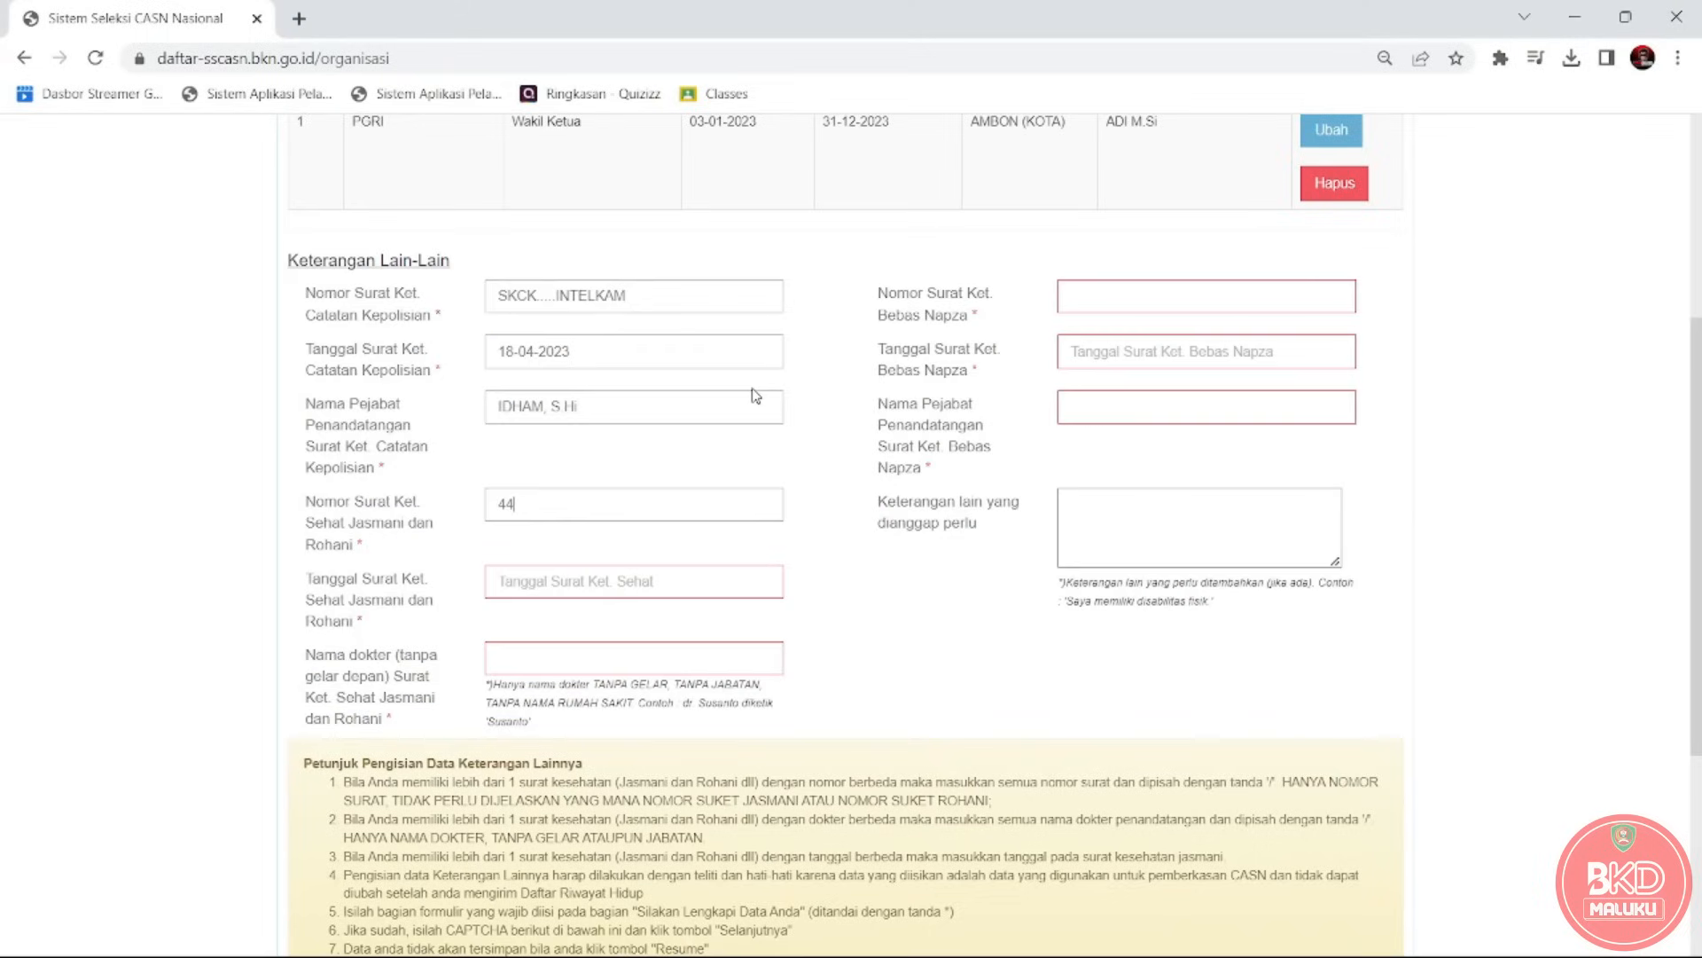
pyautogui.write('1.3//....../2021')
pyautogui.write('/')
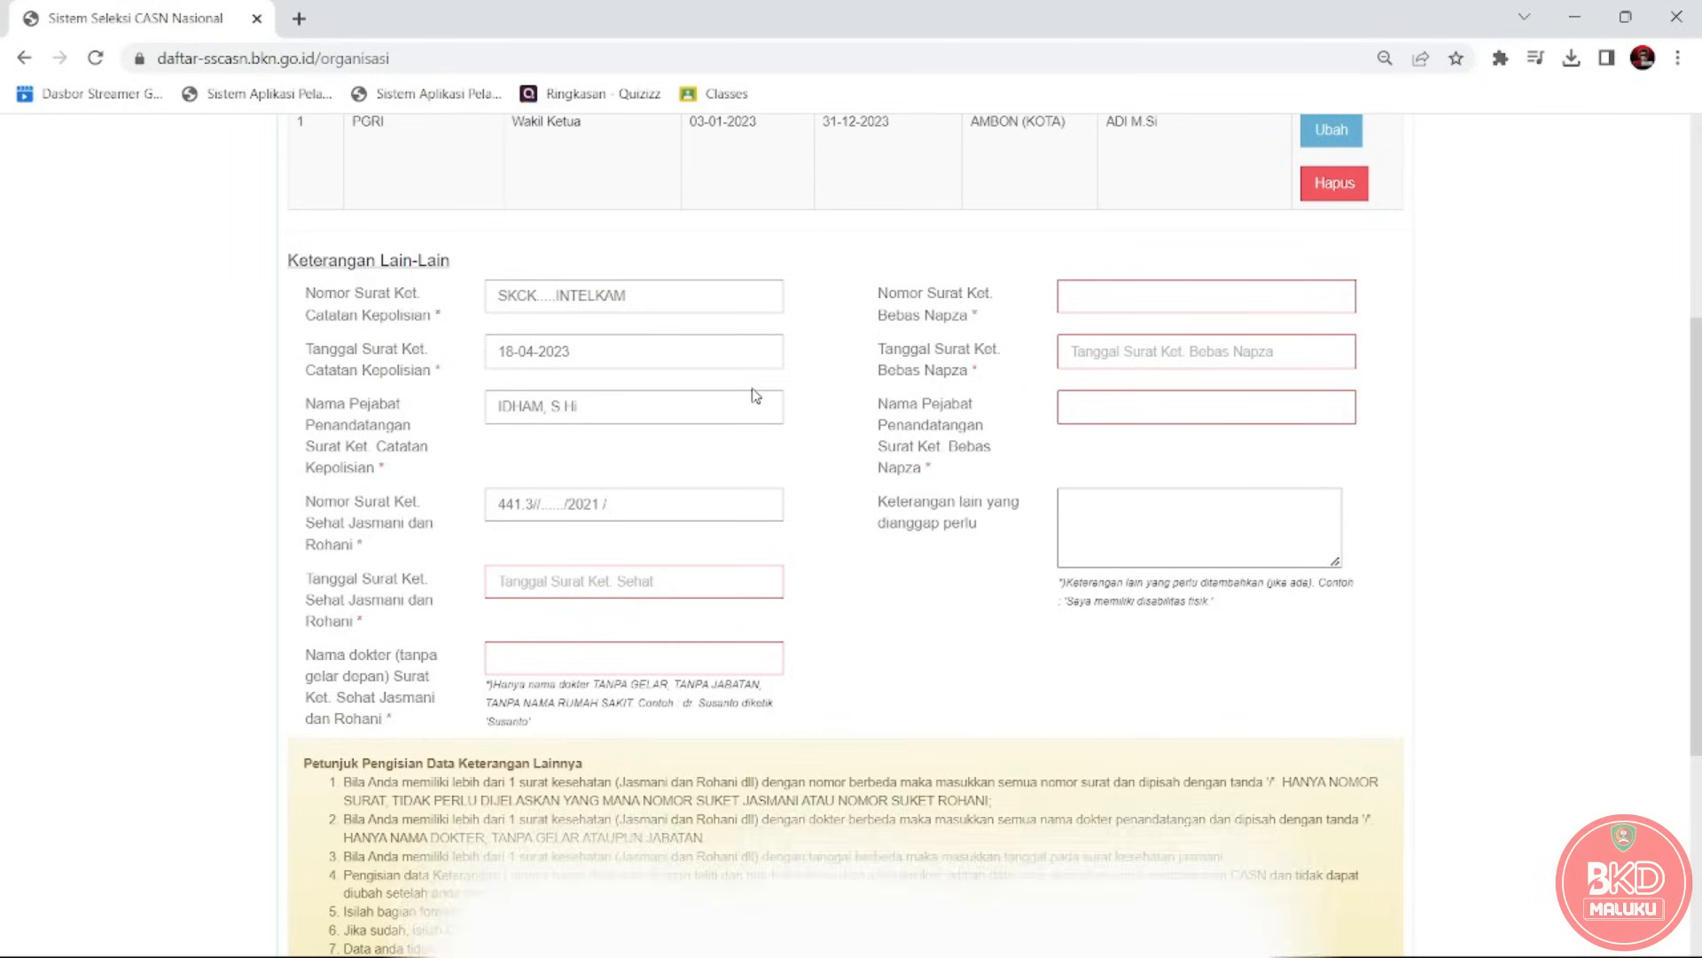
pyautogui.hotkey('alt', 'Tab')
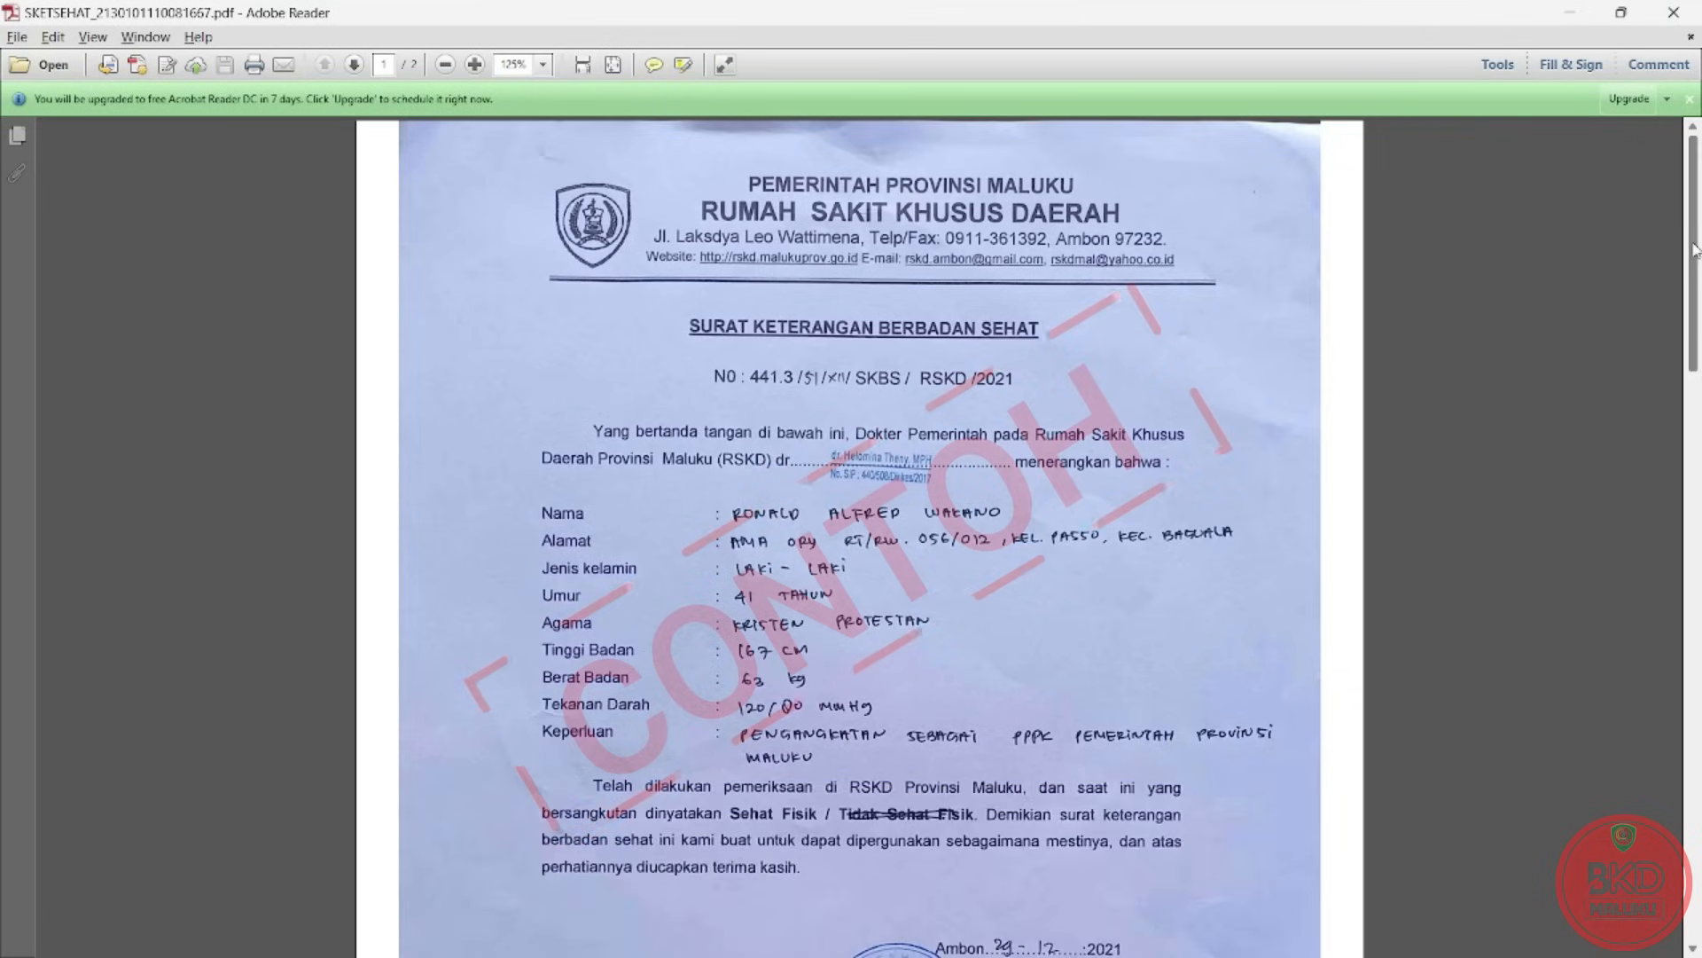
pyautogui.moveTo(1687, 253); pyautogui.dragTo(1698, 701)
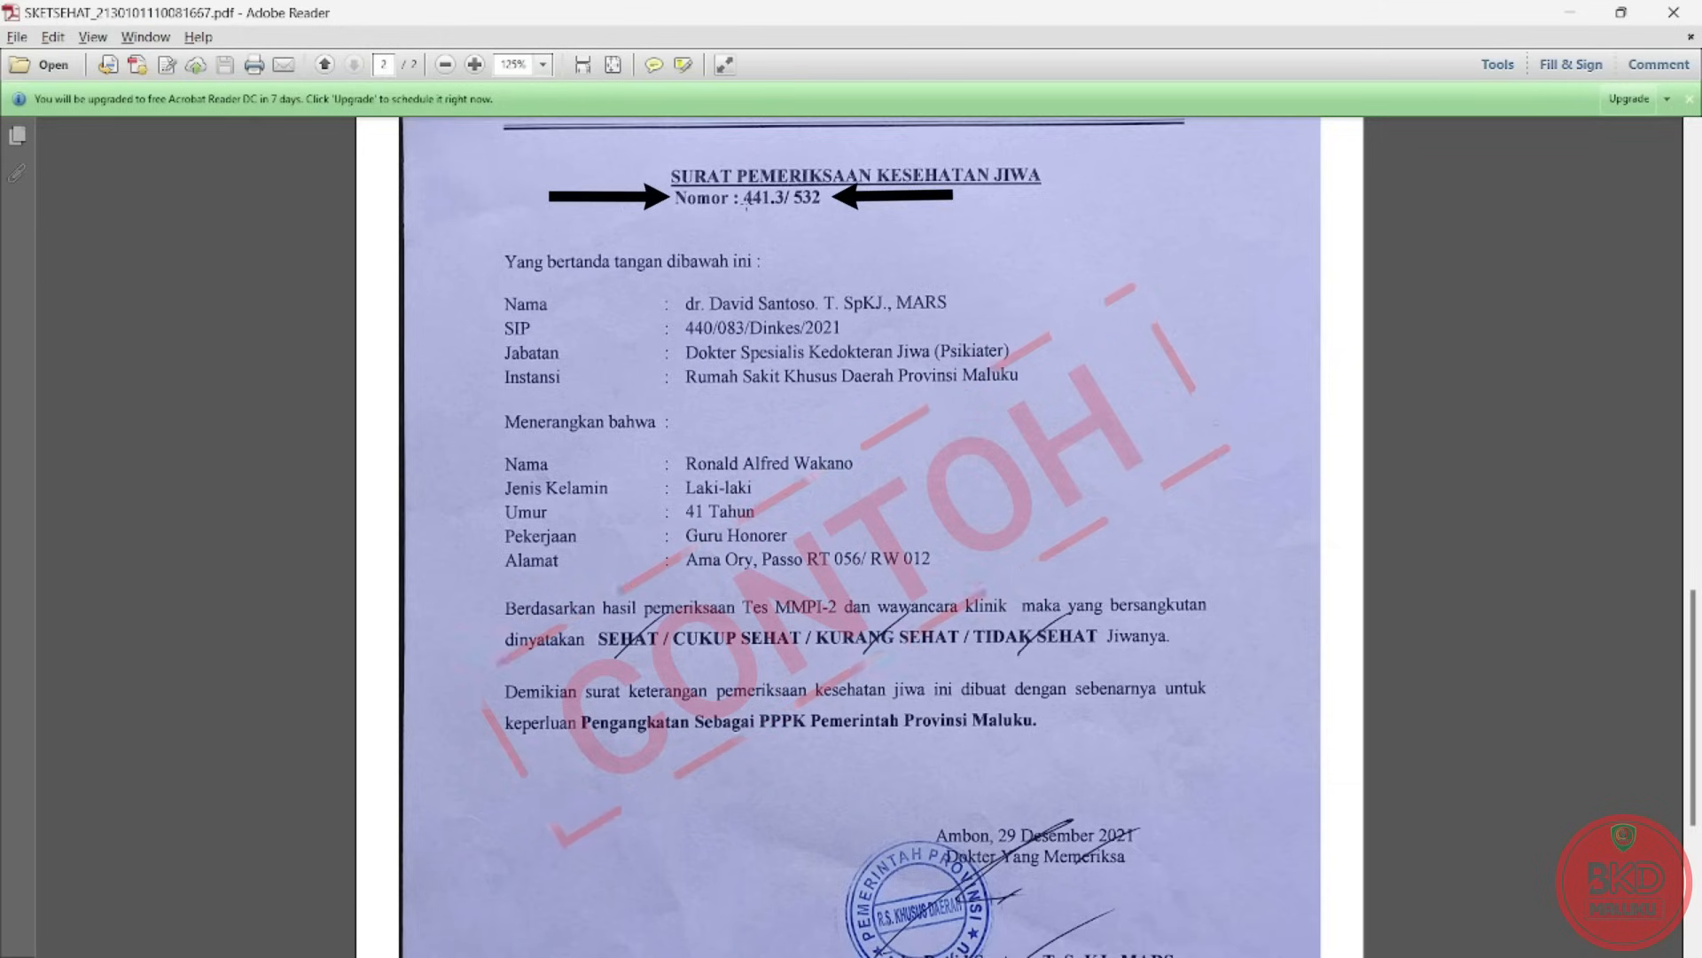
pyautogui.hotkey('alt', 'Tab')
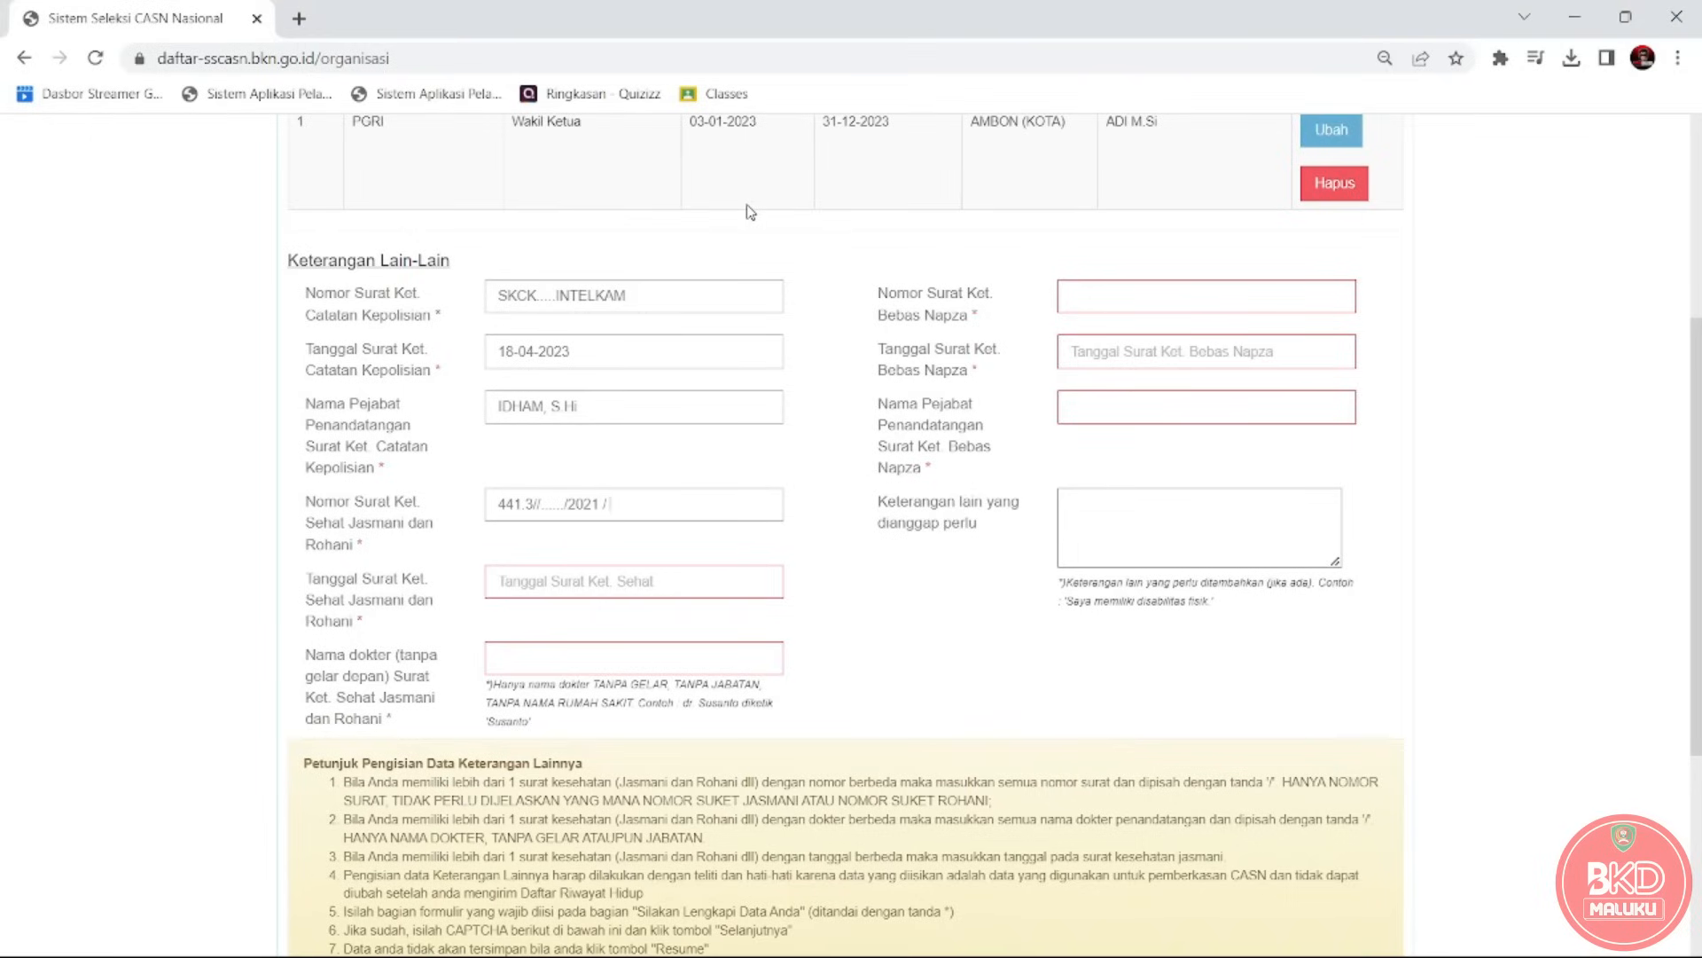
pyautogui.write('441.352')
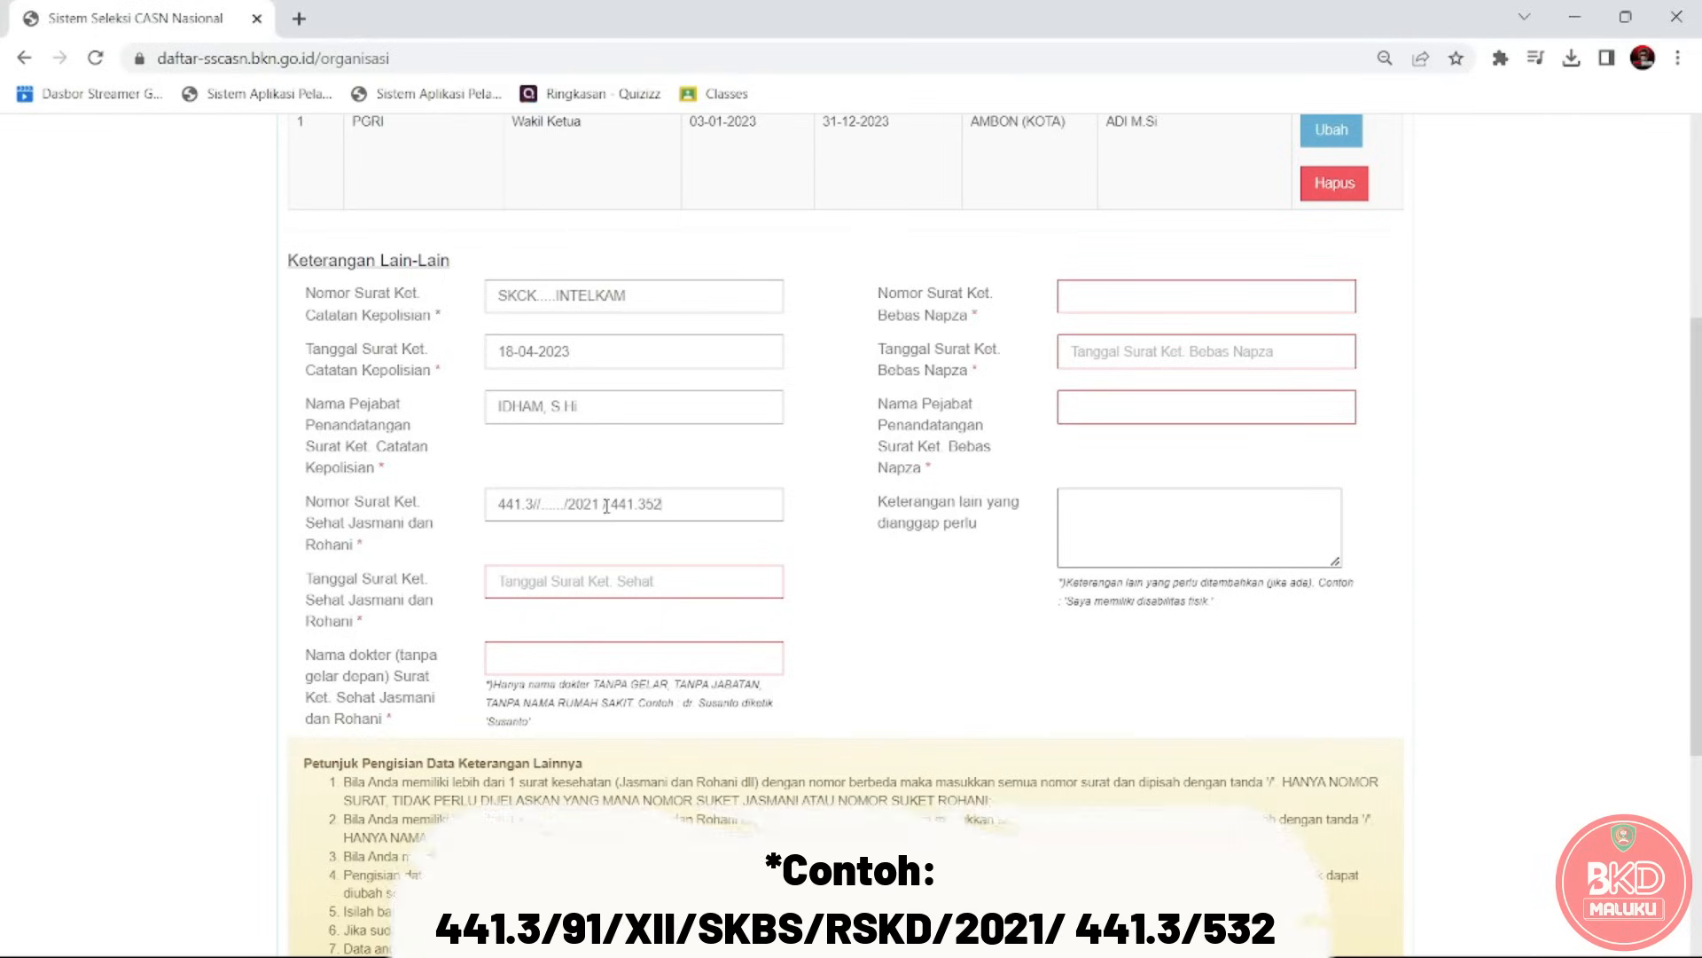
pyautogui.moveTo(612, 507); pyautogui.dragTo(662, 508)
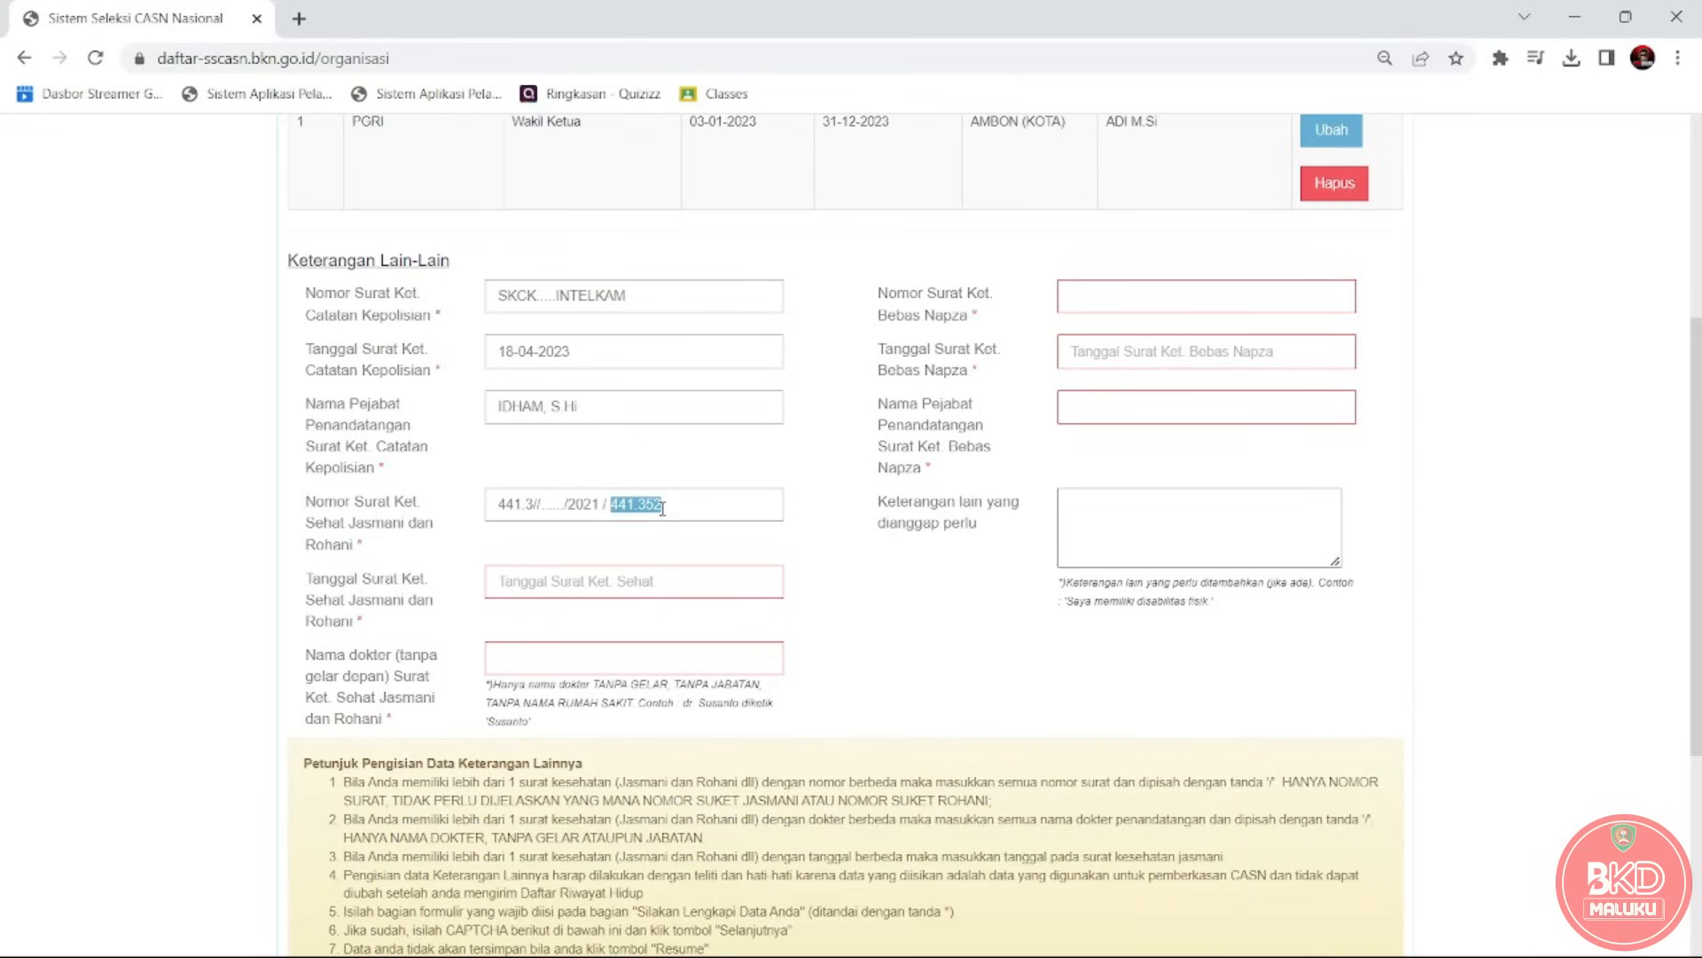
pyautogui.click(664, 509)
pyautogui.click(606, 508)
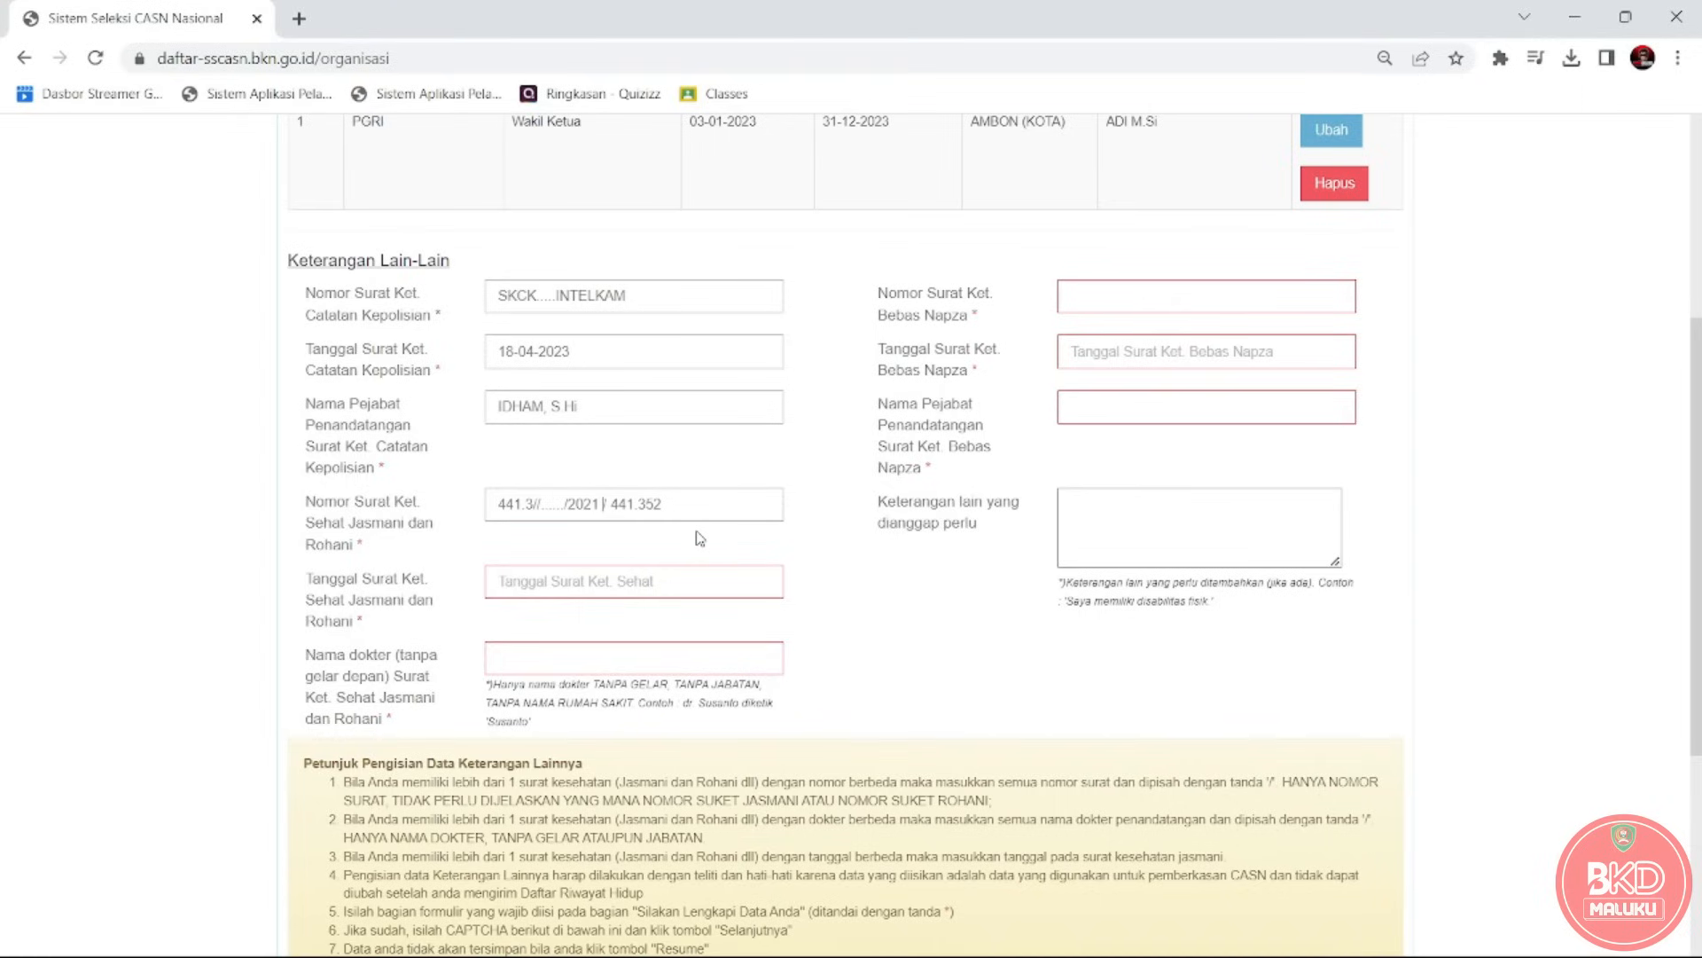
# Pick 17 April 2023 as the Tanggal Surat Ket. Sehat in the date picker.
pyautogui.click(613, 589)
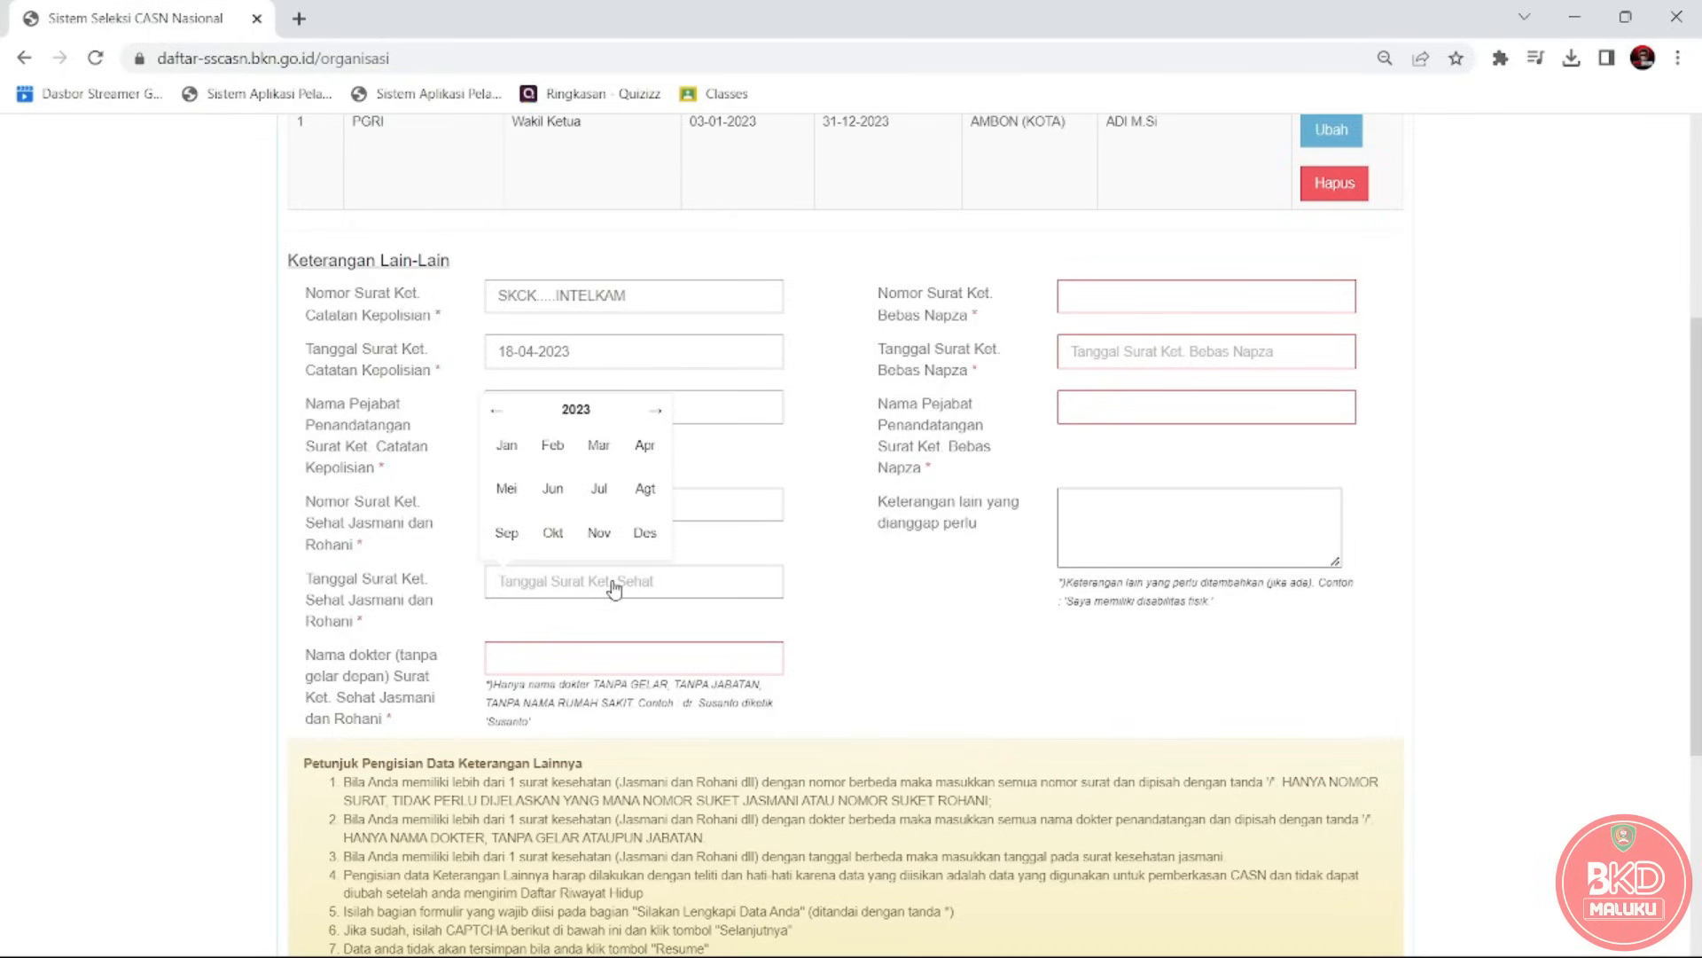
pyautogui.click(644, 454)
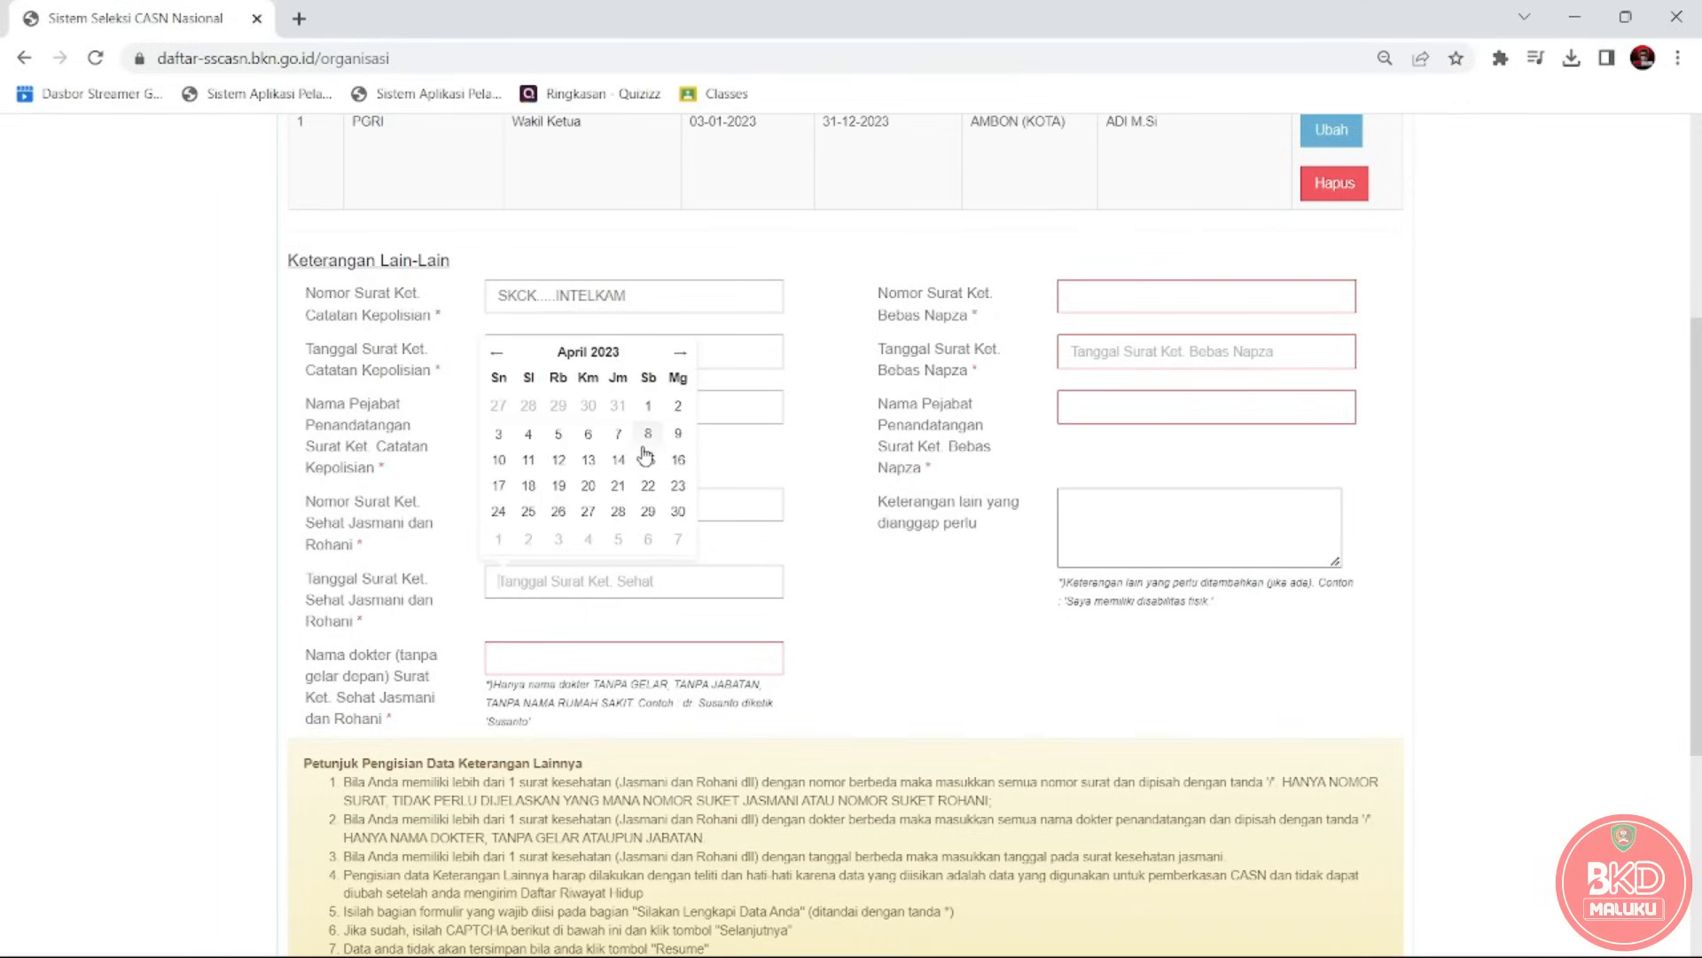
pyautogui.click(510, 493)
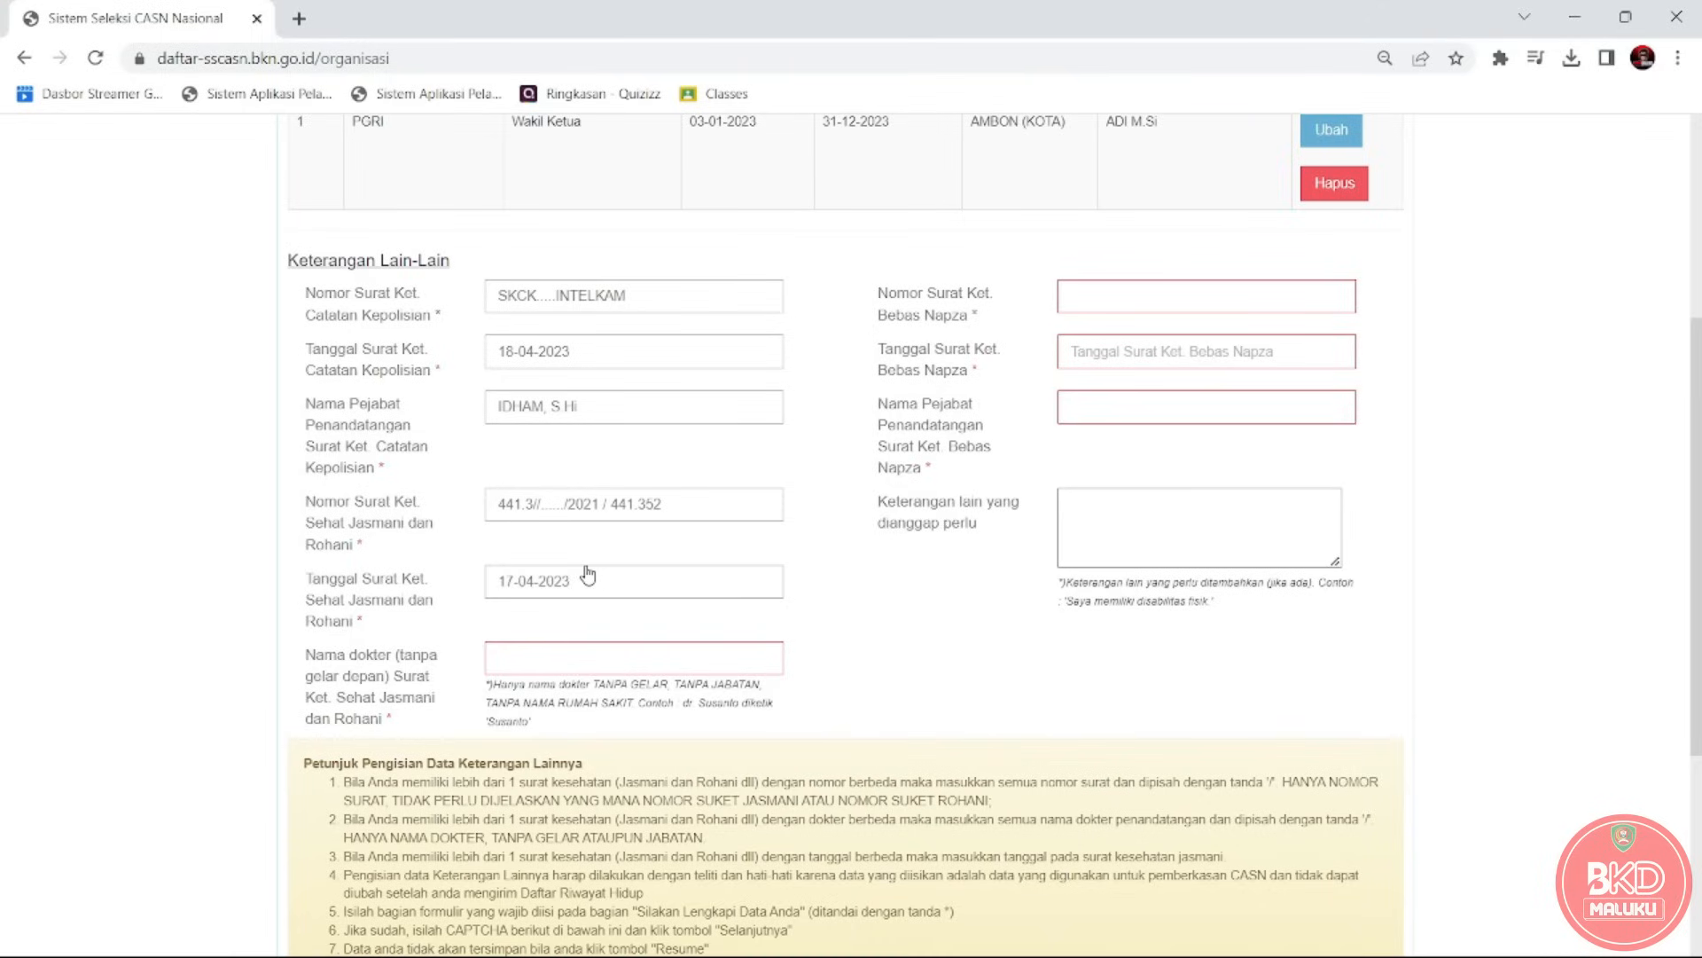
# Highlight the Nama dokter label and its no-titles hint, then switch to the SKETSEHAT PDF.
pyautogui.click(592, 651)
pyautogui.moveTo(305, 654); pyautogui.dragTo(392, 733)
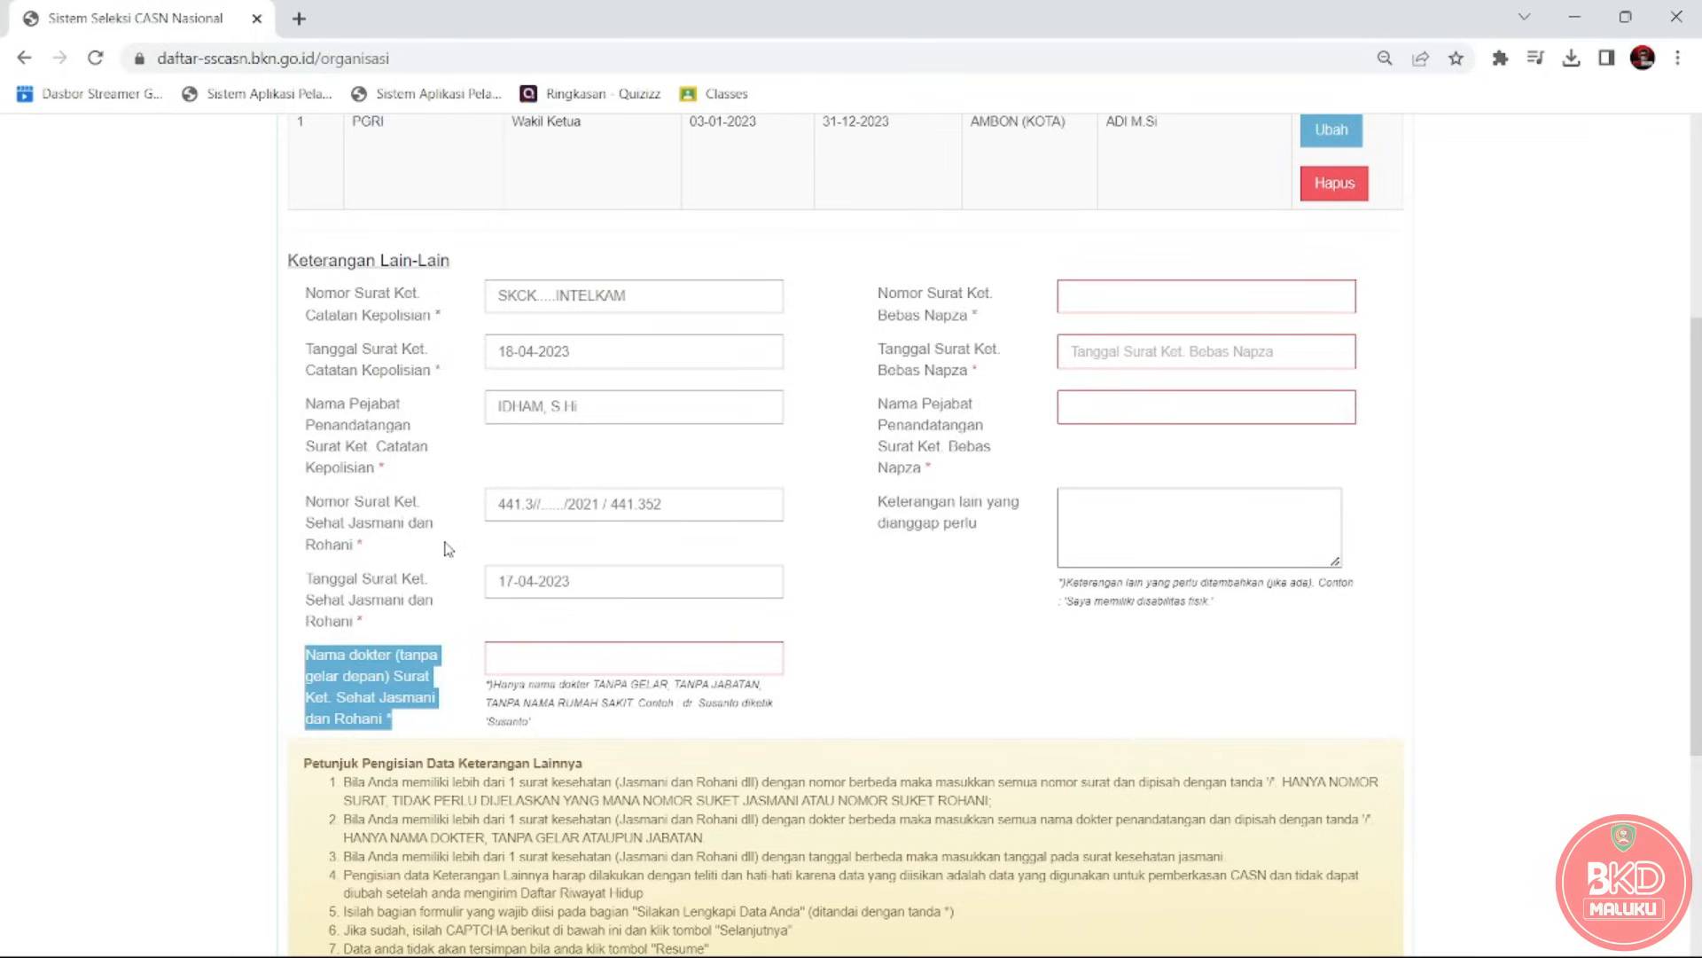
pyautogui.moveTo(305, 502); pyautogui.dragTo(371, 563)
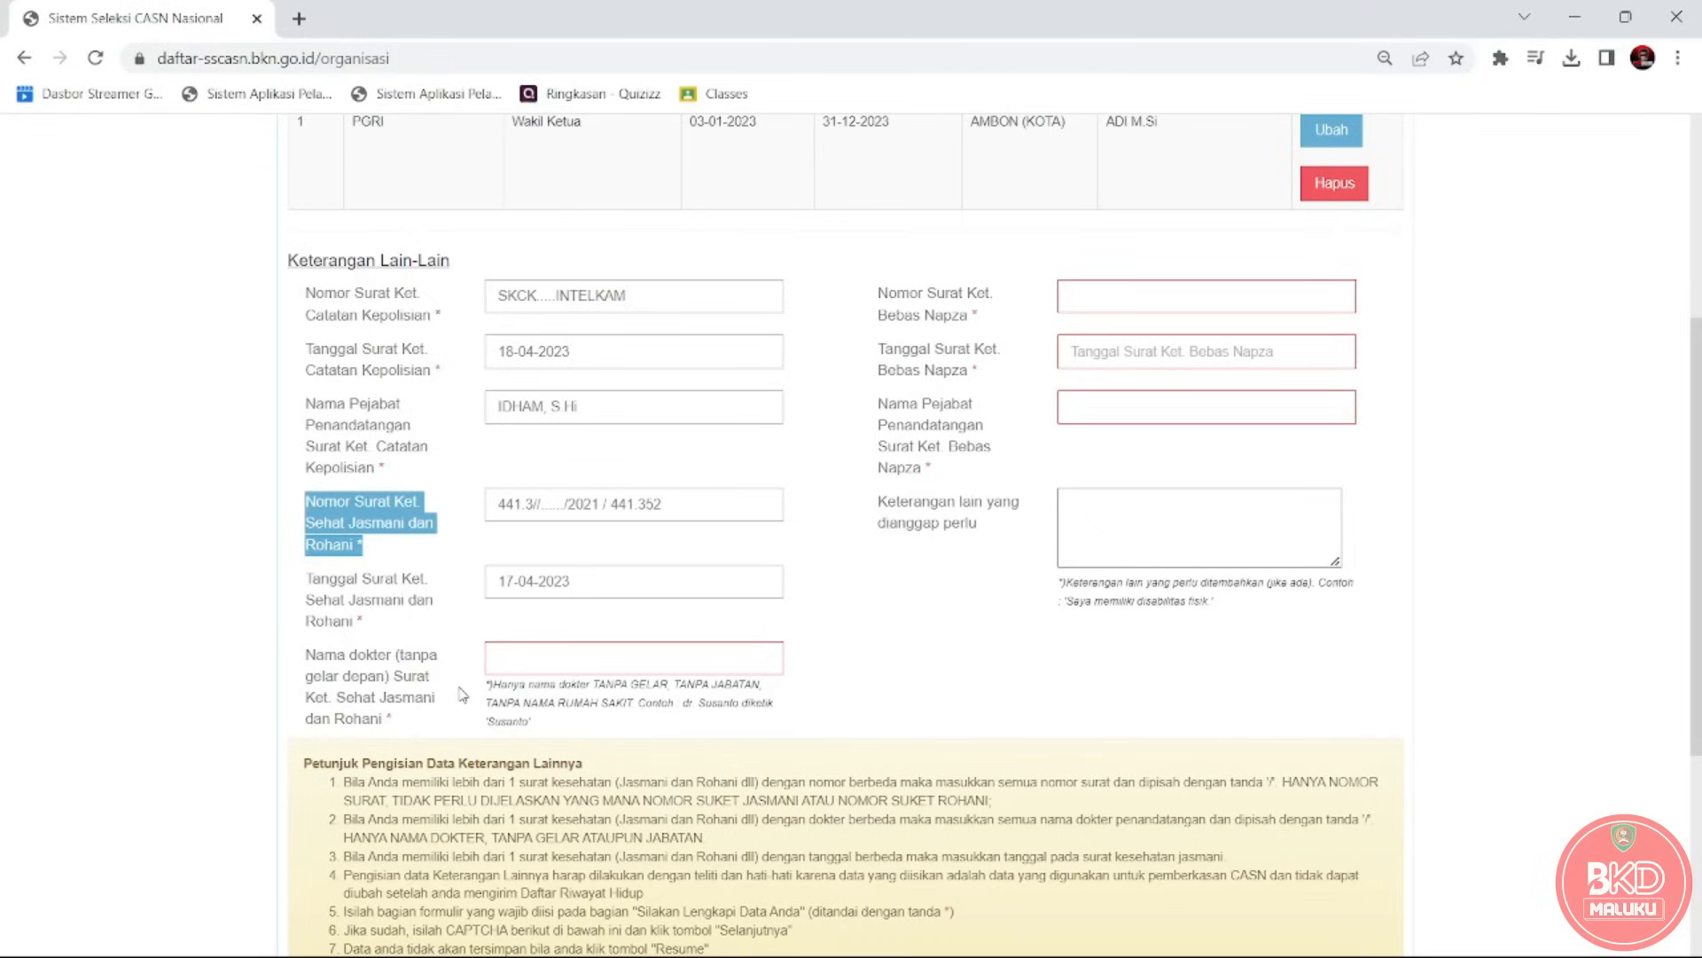
pyautogui.click(519, 665)
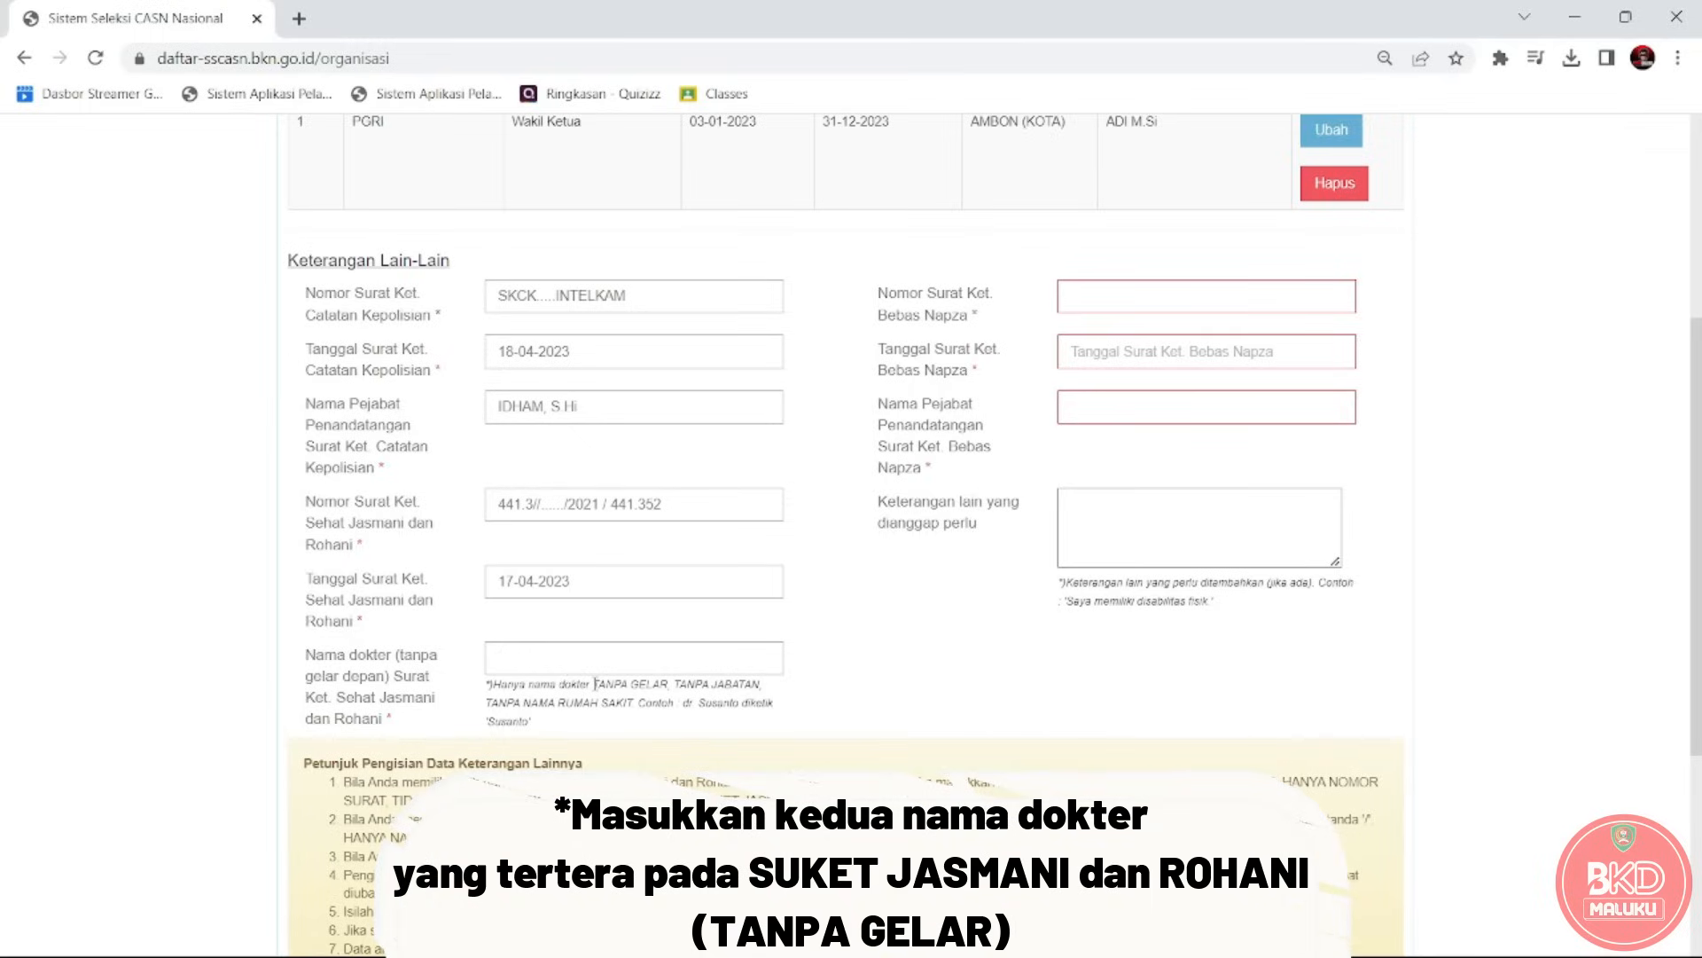
pyautogui.moveTo(596, 684); pyautogui.dragTo(713, 729)
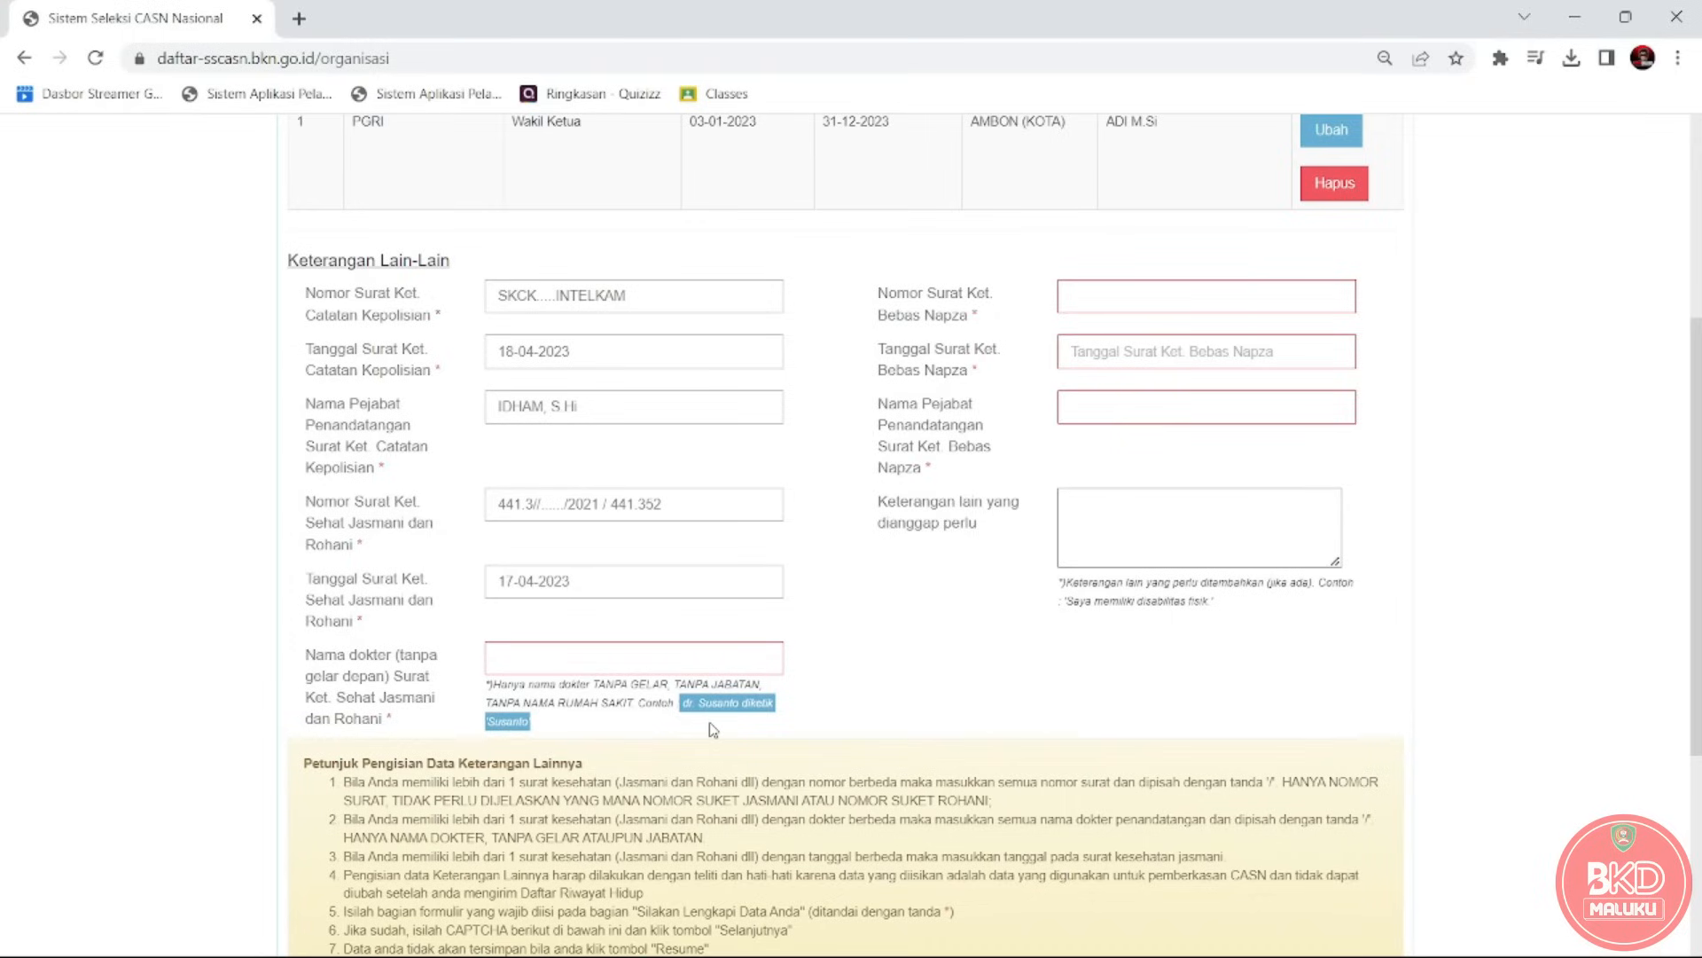
pyautogui.click(589, 670)
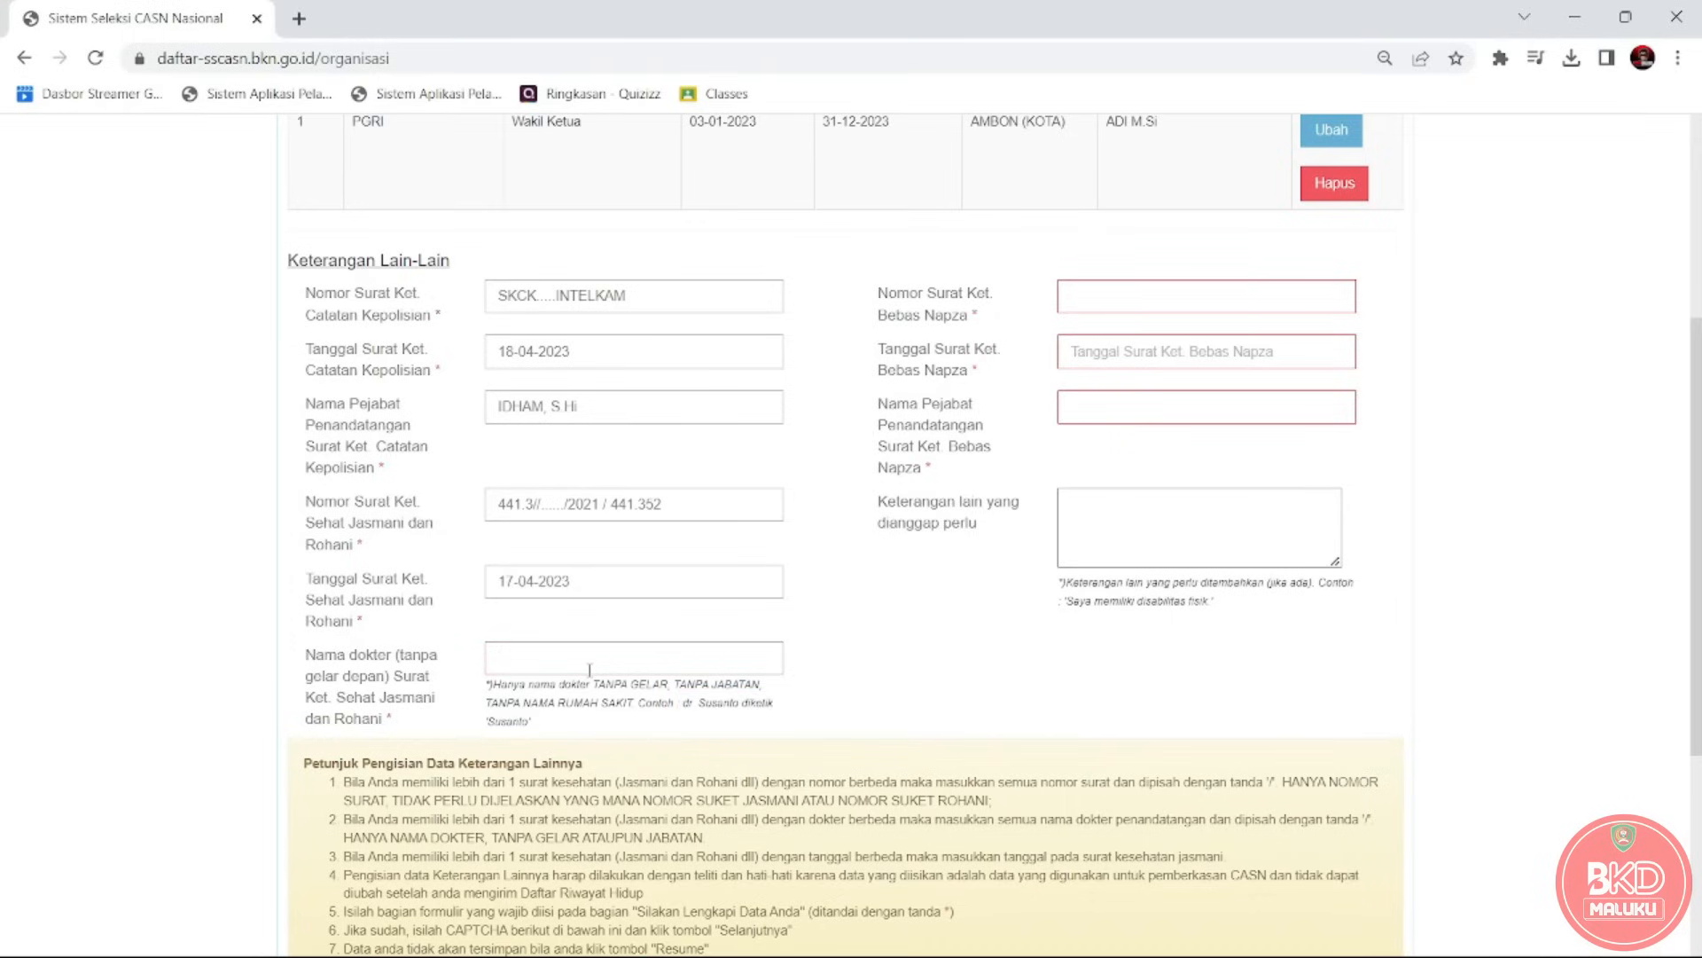
pyautogui.hotkey('alt', 'Tab')
pyautogui.hotkey('alt', 'Tab')
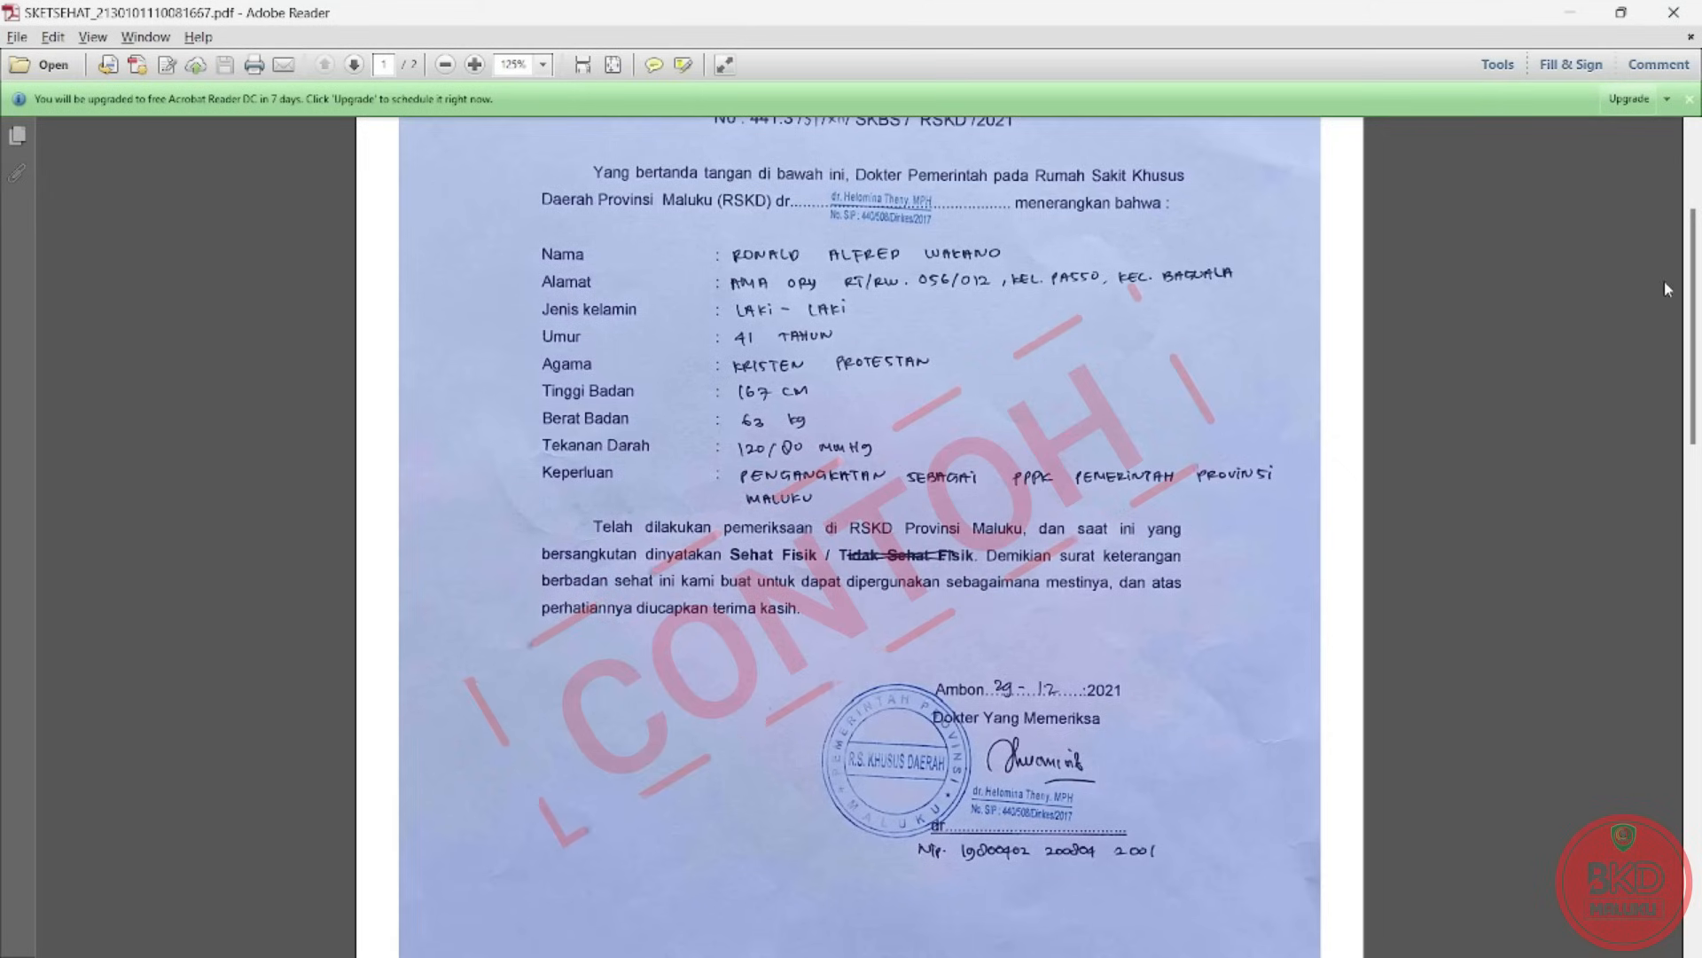
# Scroll the SKETSEHAT PDF to the examining doctor's signature block, then return to the form.
pyautogui.moveTo(1693, 297); pyautogui.dragTo(1697, 342)
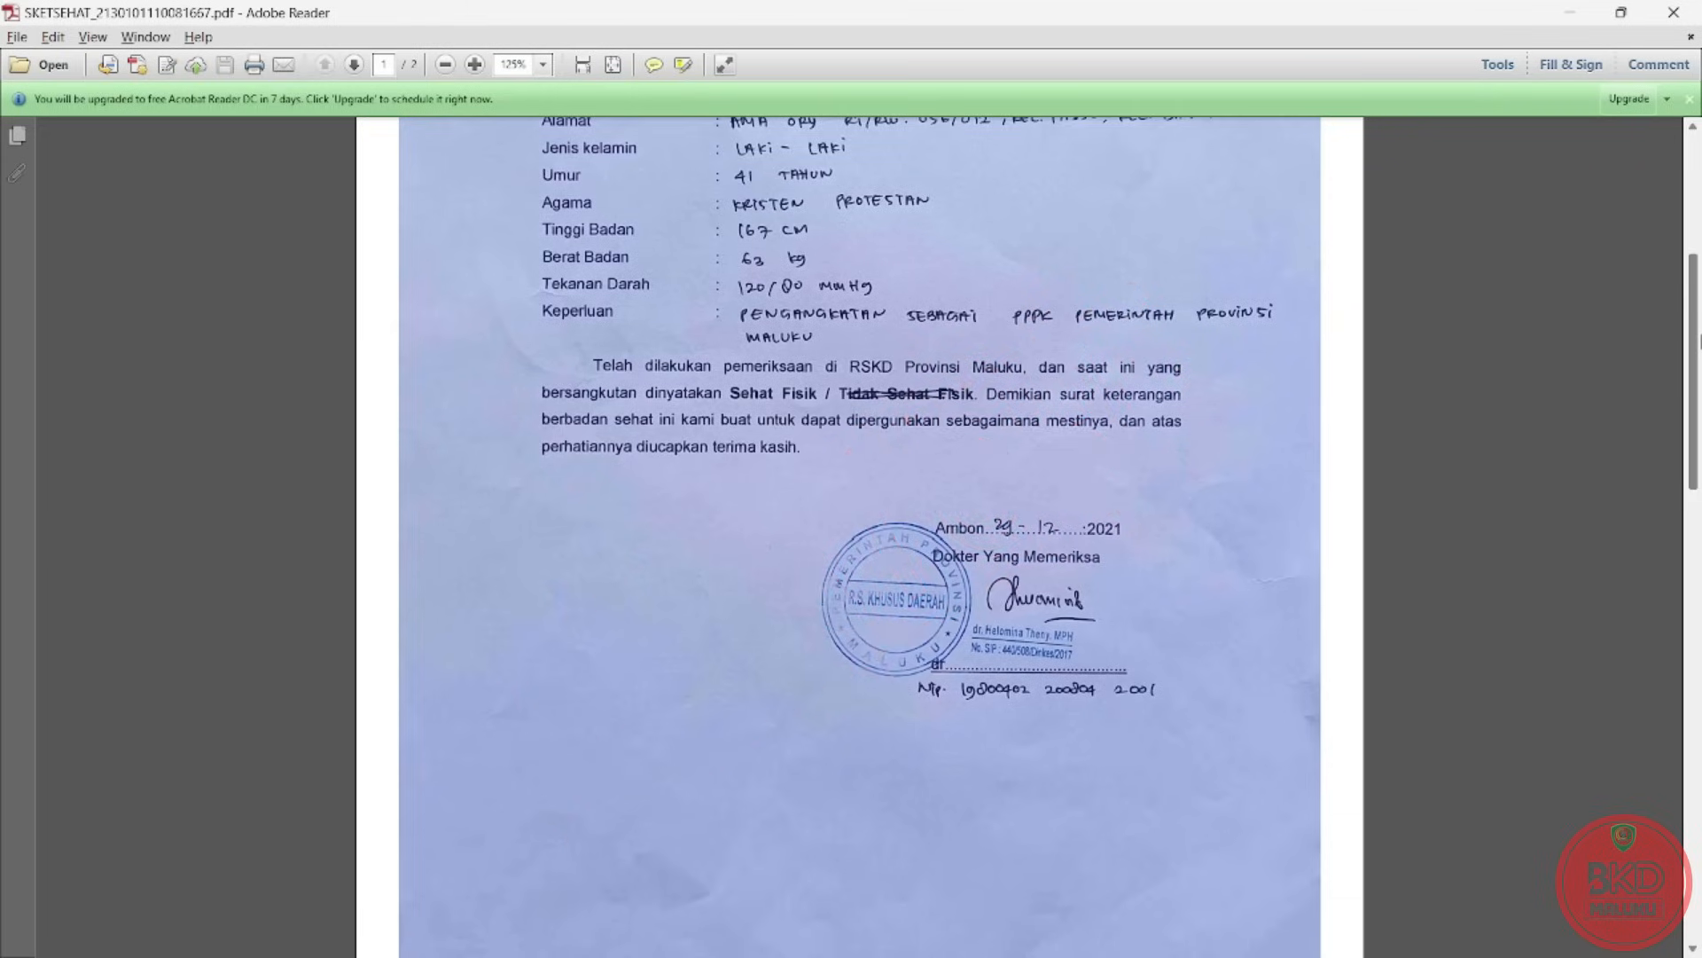
pyautogui.hotkey('alt', 'Tab')
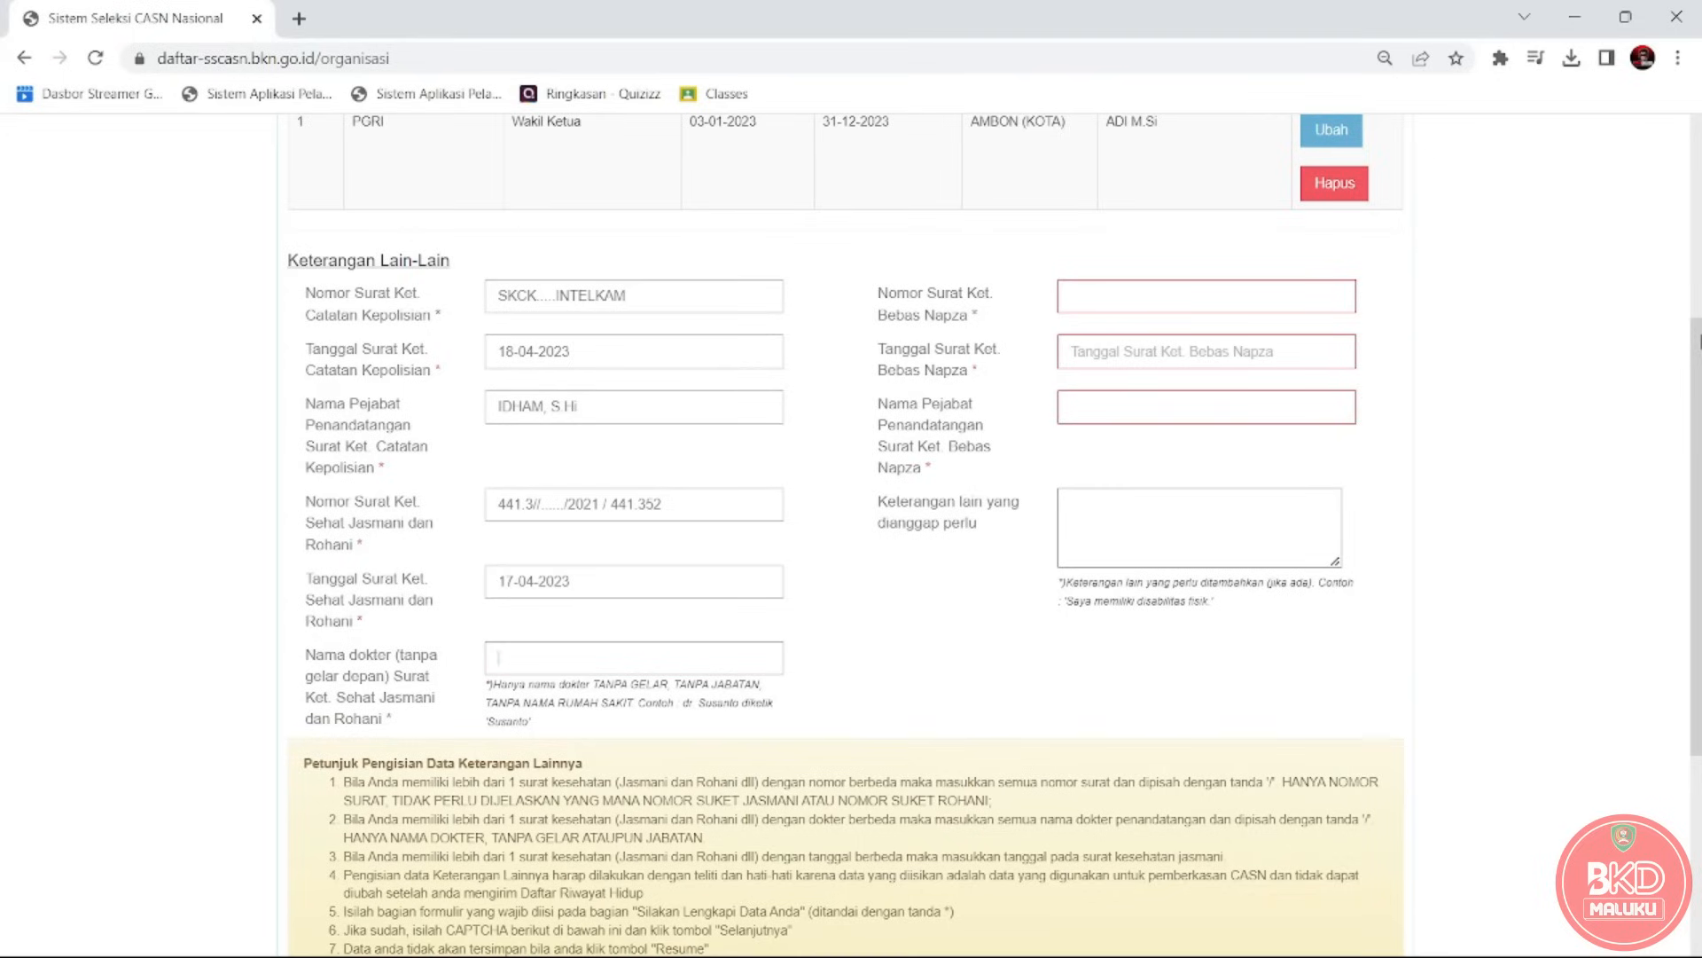
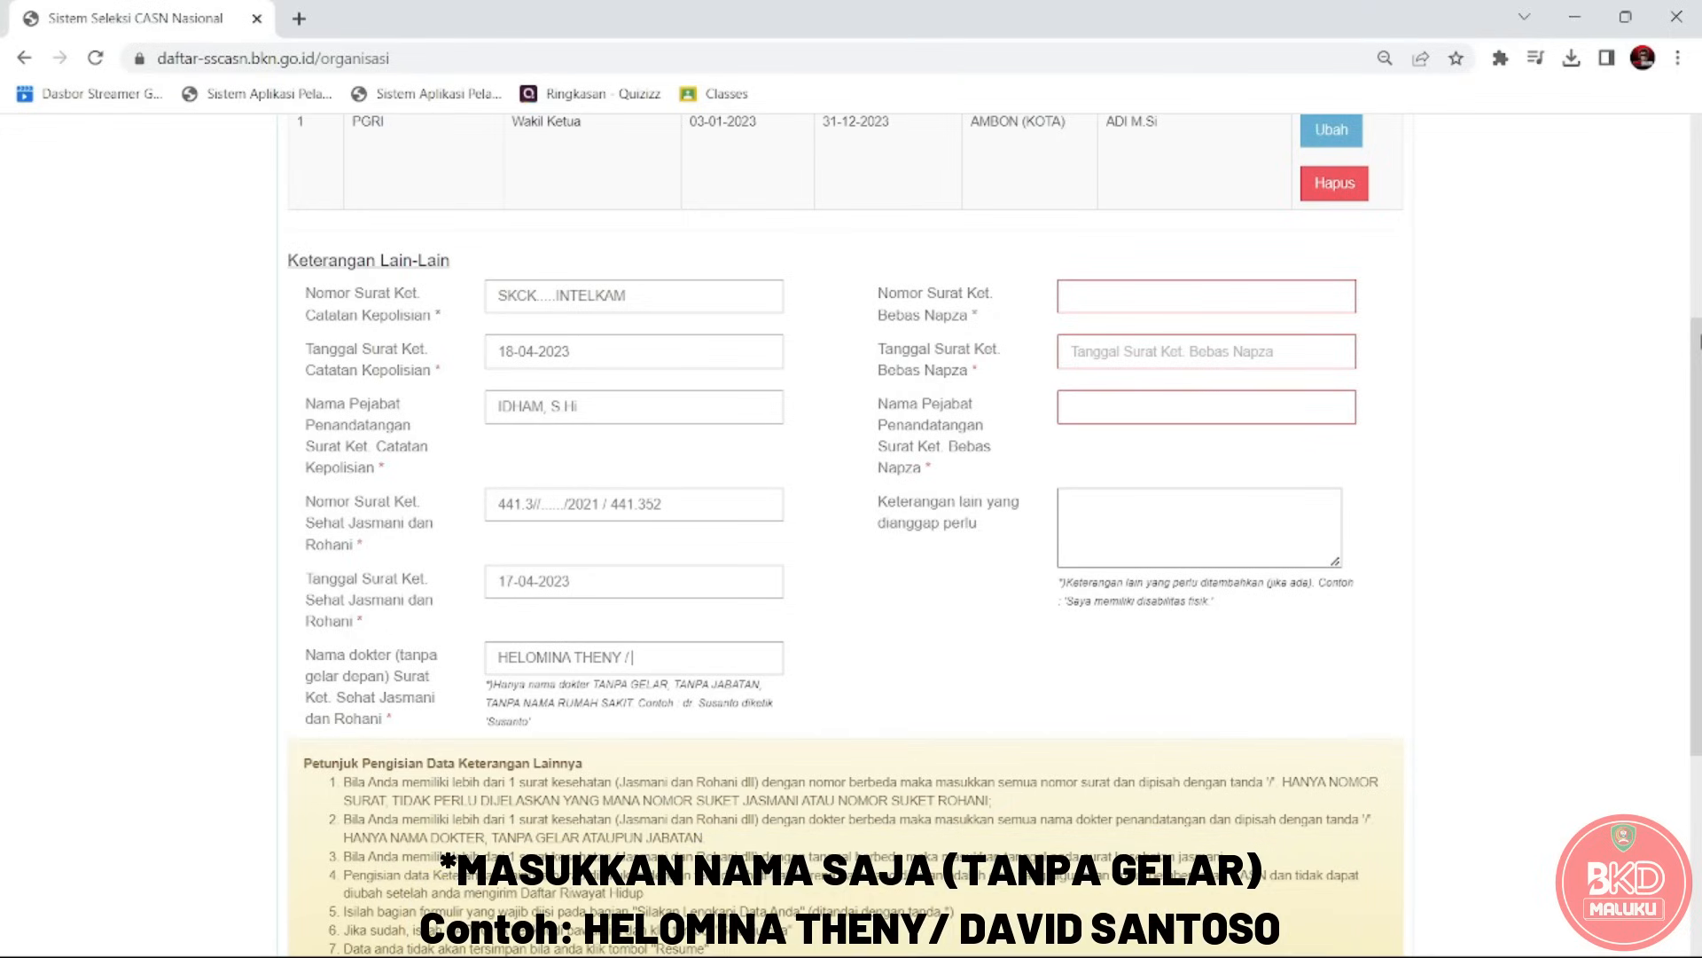
# Type both doctors' names from the PDF, without titles and slash-separated, fixing a typo.
pyautogui.hotkey('alt', 'Tab')
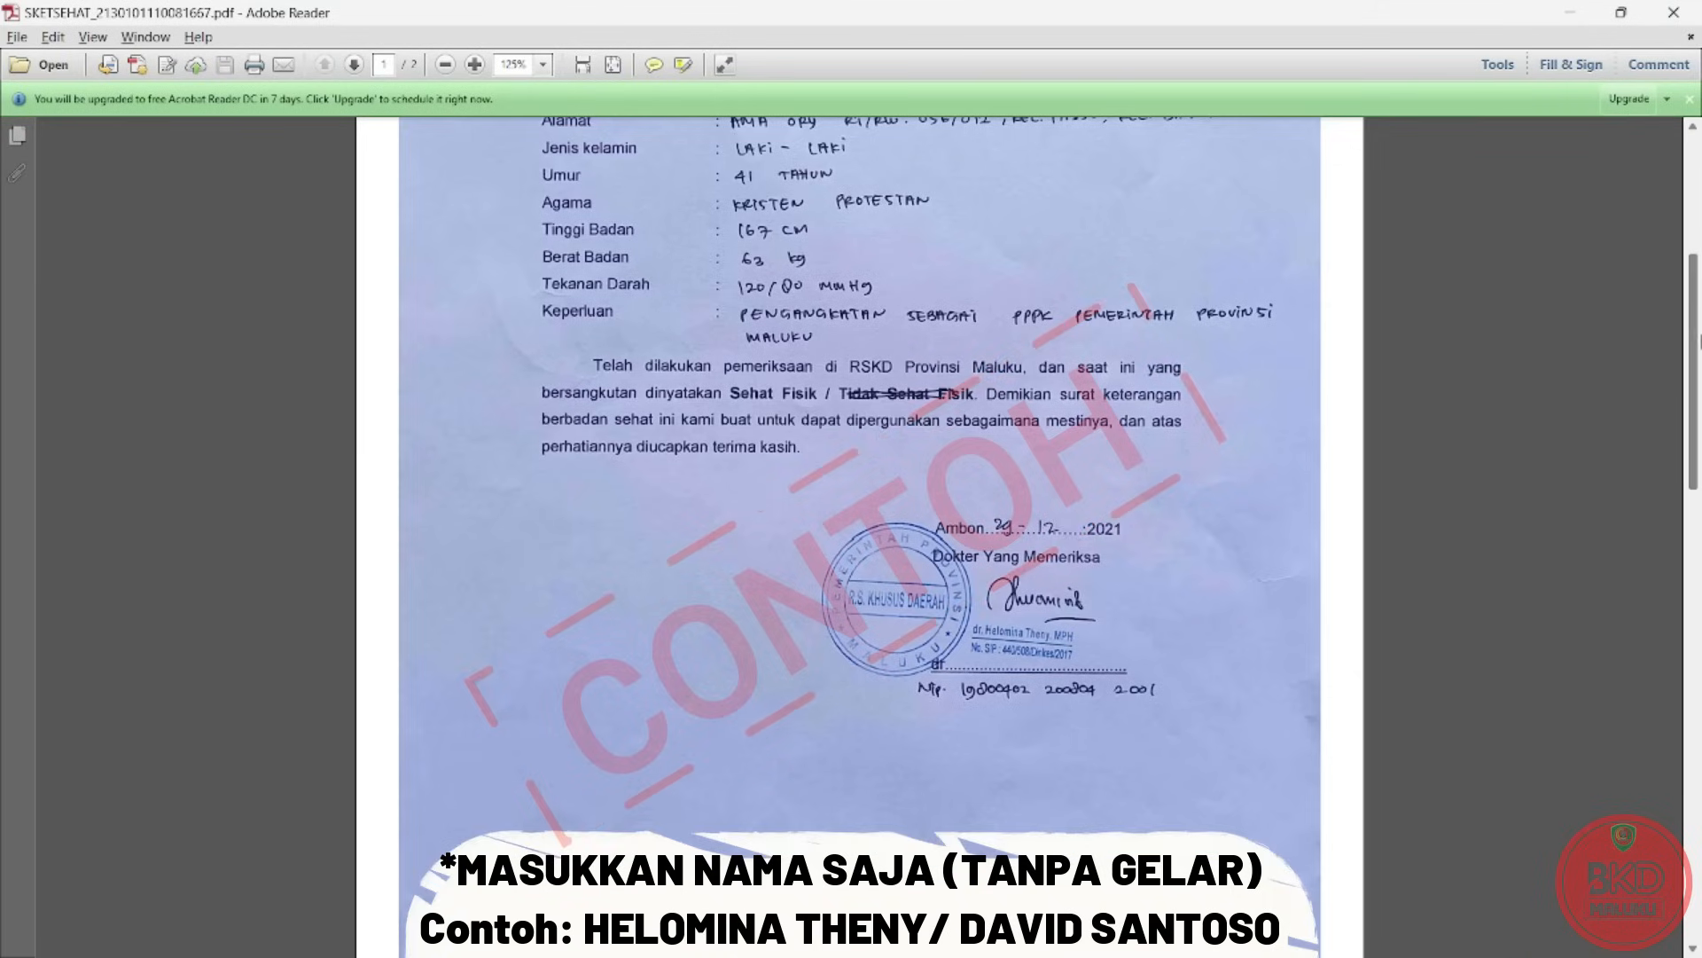
pyautogui.scroll(-3, 860, 532)
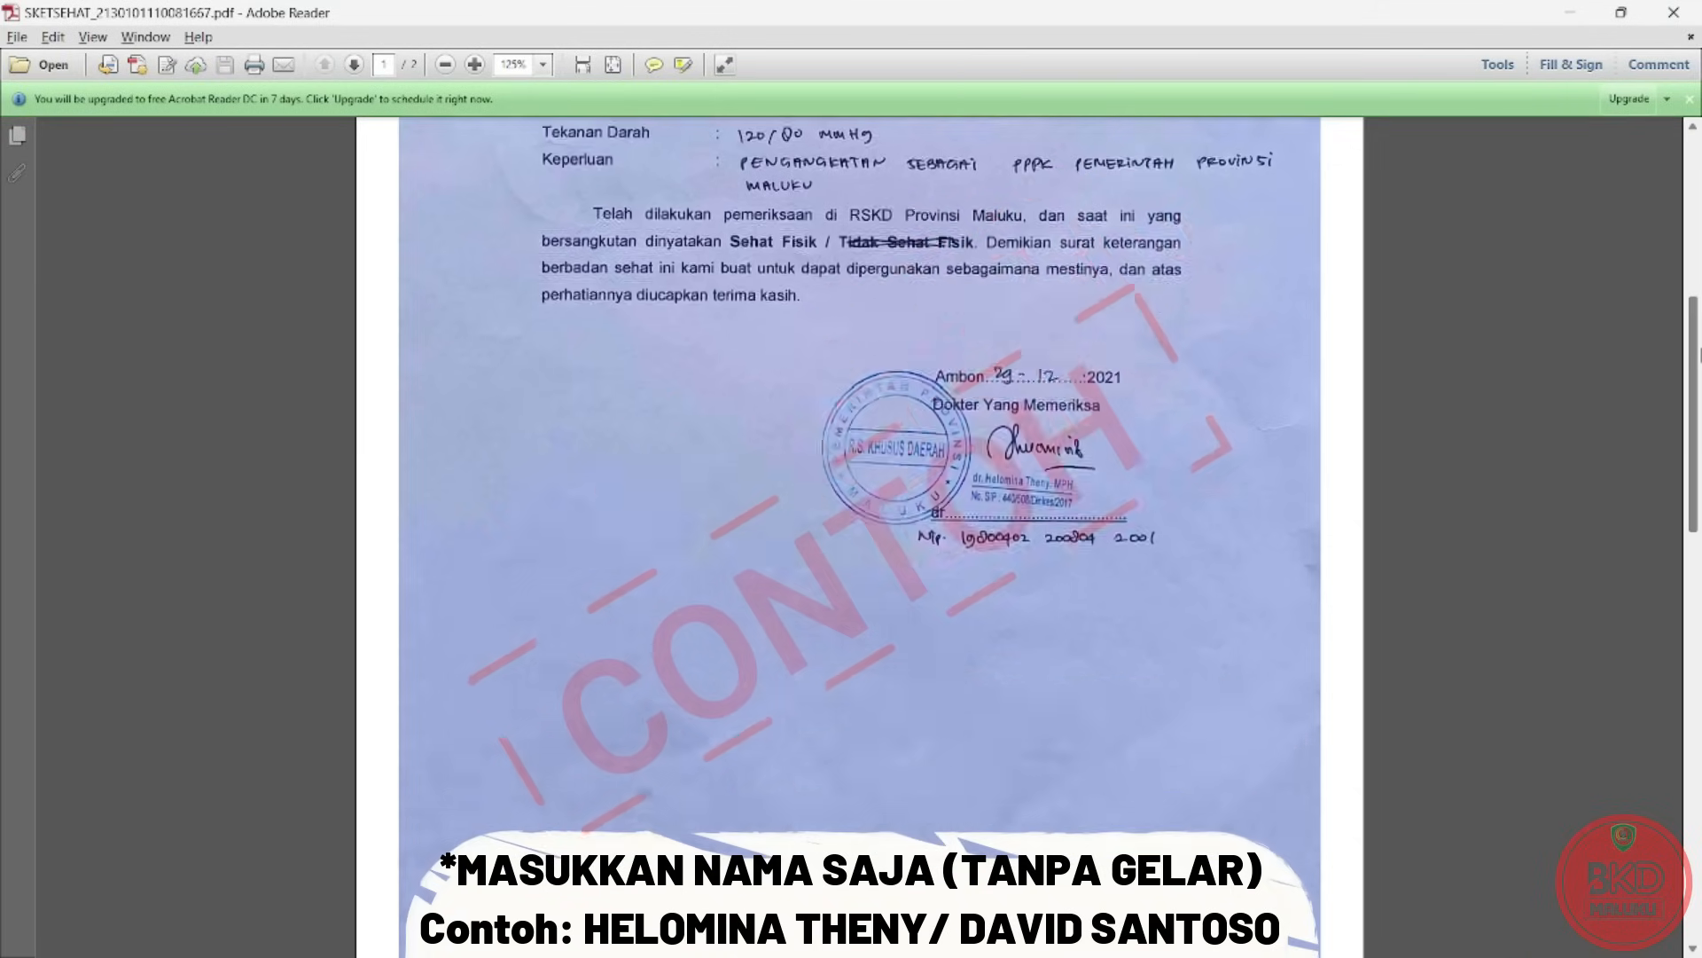
pyautogui.scroll(-10, 860, 532)
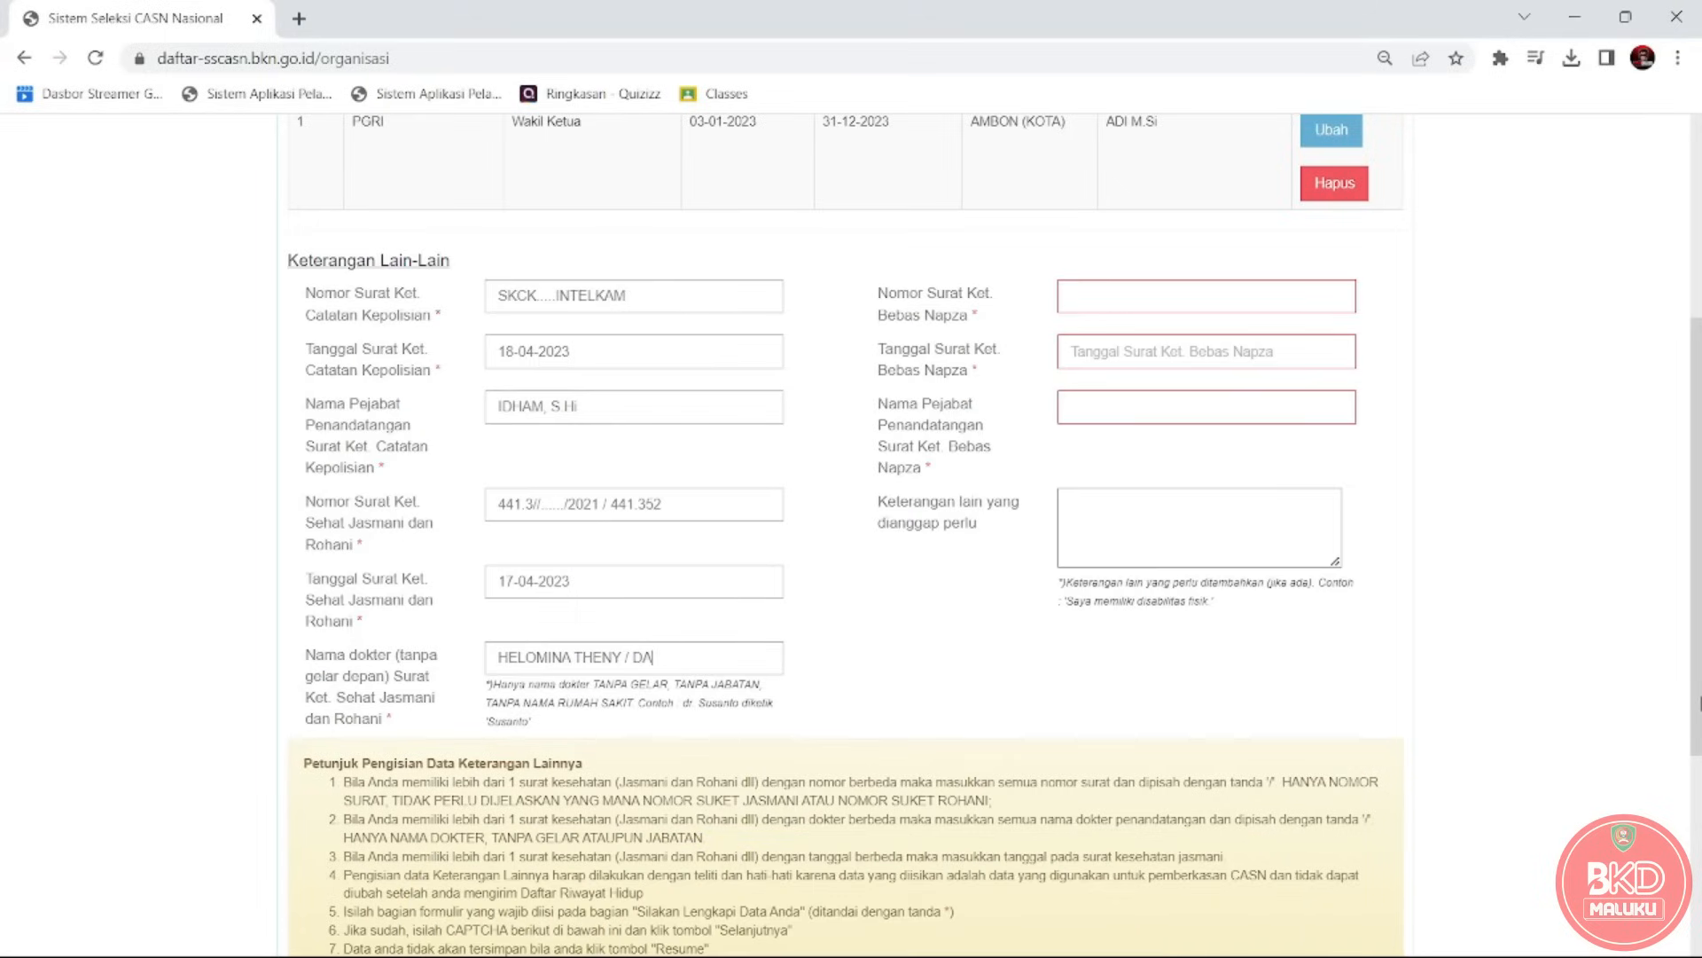
pyautogui.write('ID SANTOISO')
pyautogui.press('BackSpace')
pyautogui.press('BackSpace')
pyautogui.press('BackSpace')
pyautogui.click(638, 659)
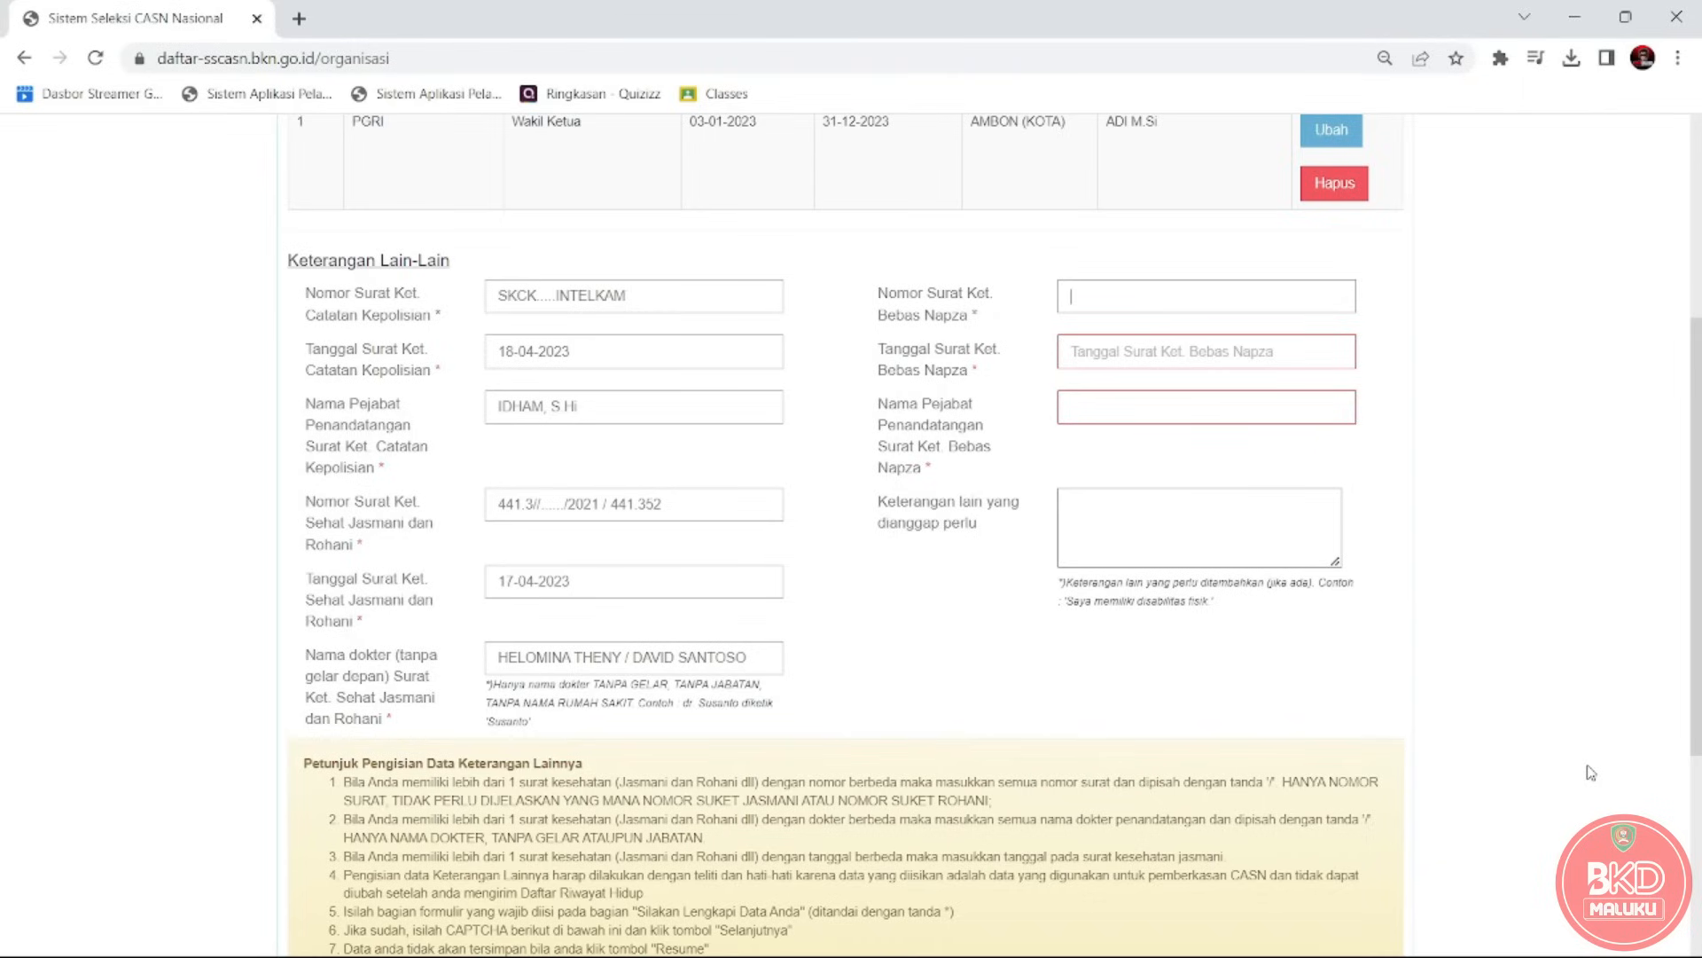
# Look up the Bebas Napza number 446/.../2021 on the SKETNAPZA PDF and return to the form.
pyautogui.hotkey('alt', 'Tab')
pyautogui.press('Tab')
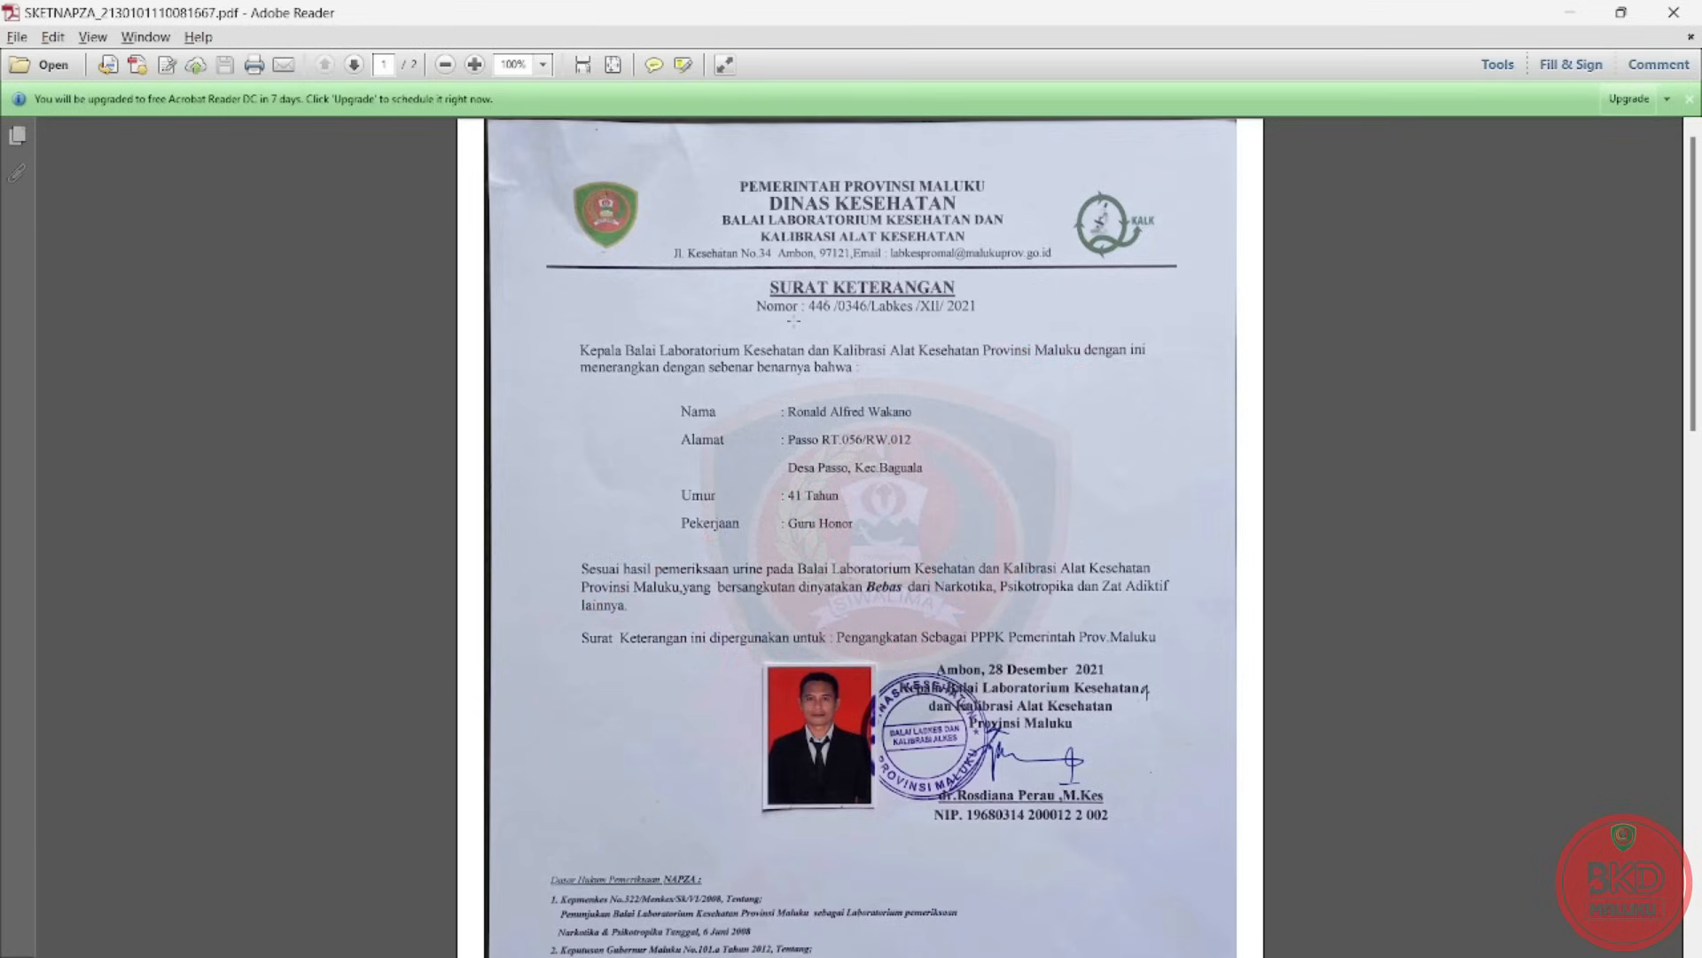
pyautogui.hotkey('alt', 'Tab')
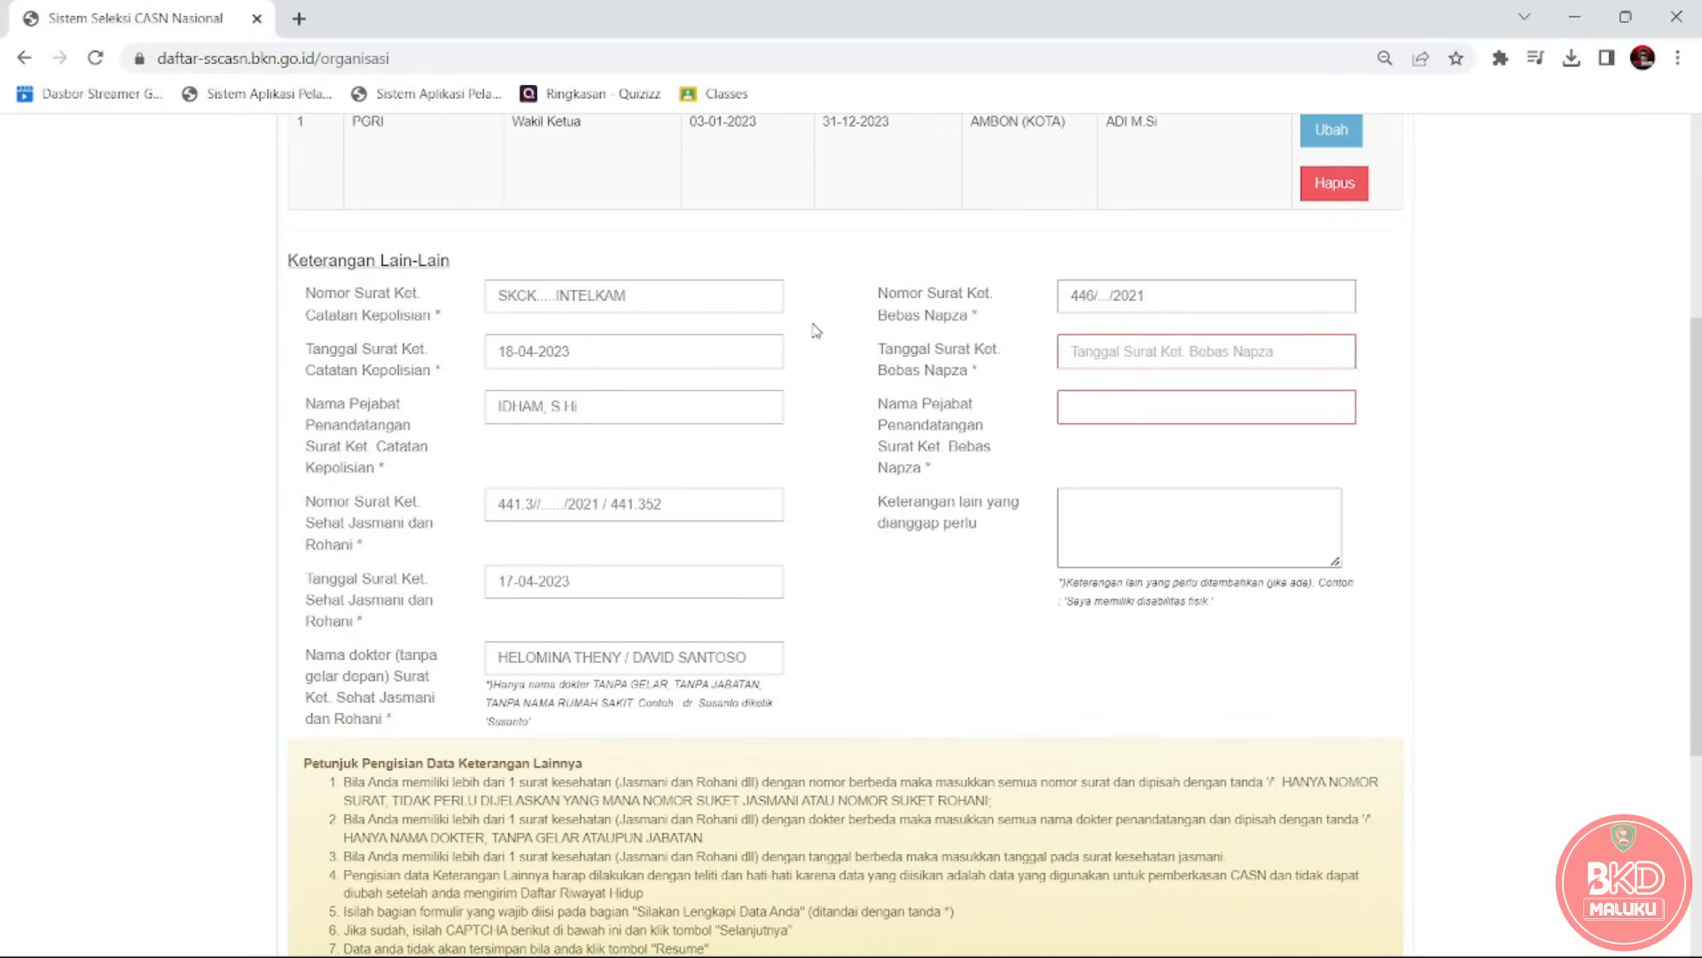
# Check the date on the PDF, then pick 18 April 2023 as the Bebas Napza date.
pyautogui.click(1077, 352)
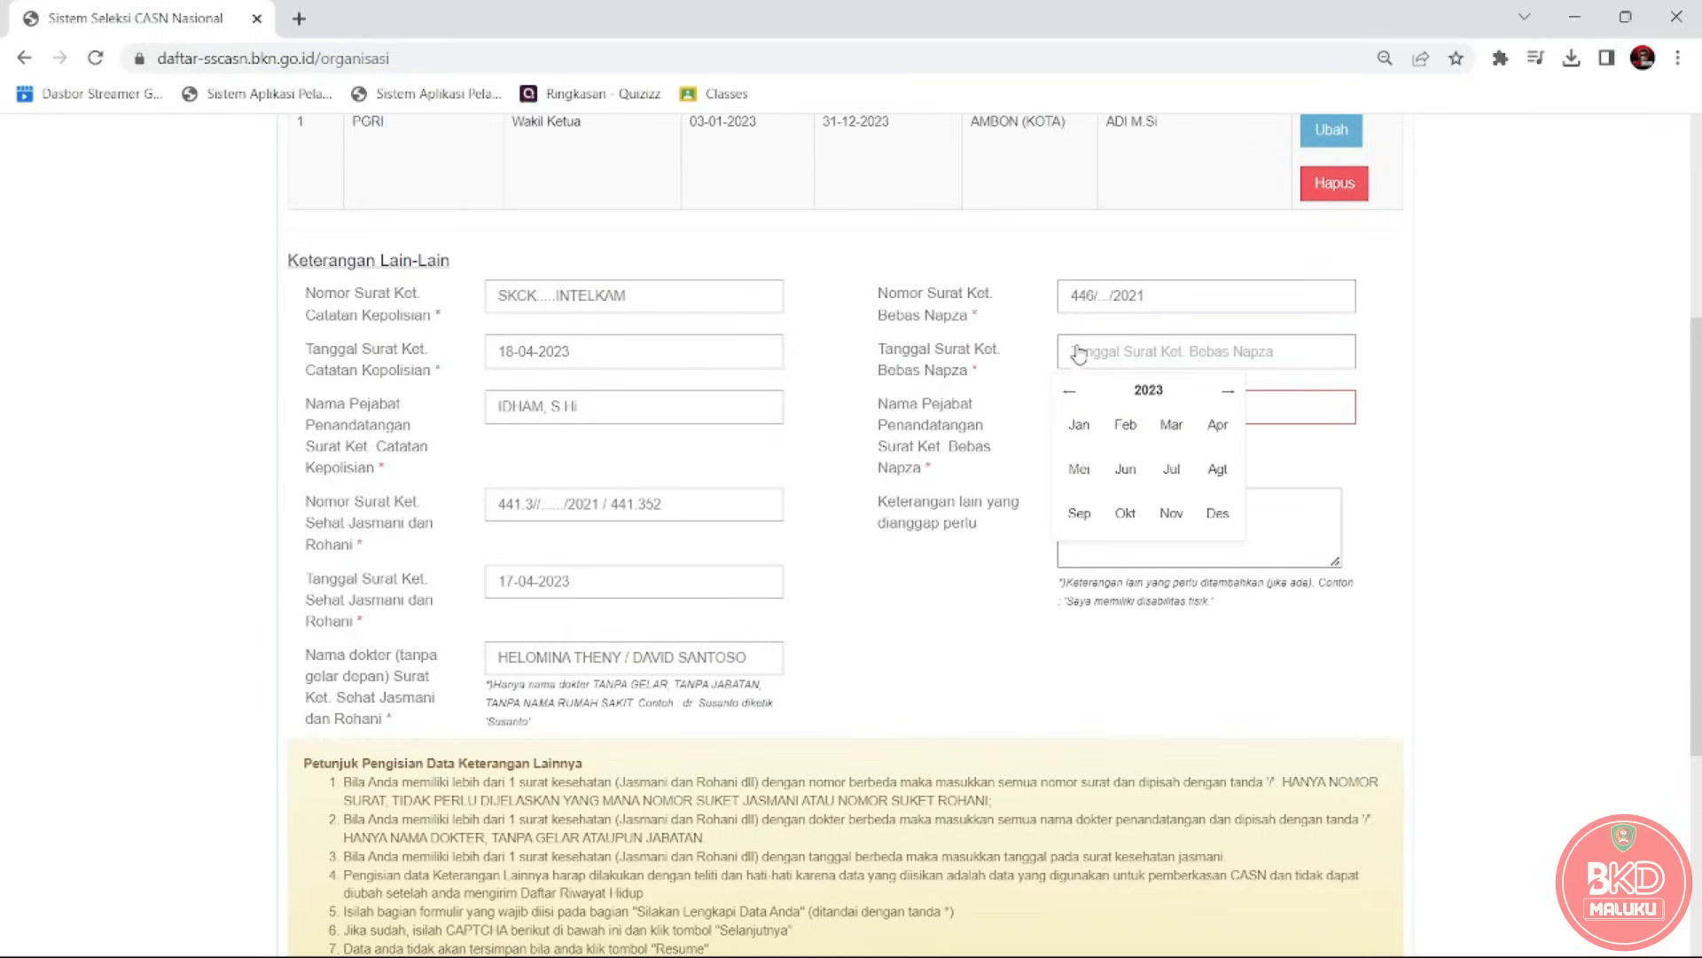
pyautogui.hotkey('alt', 'Tab')
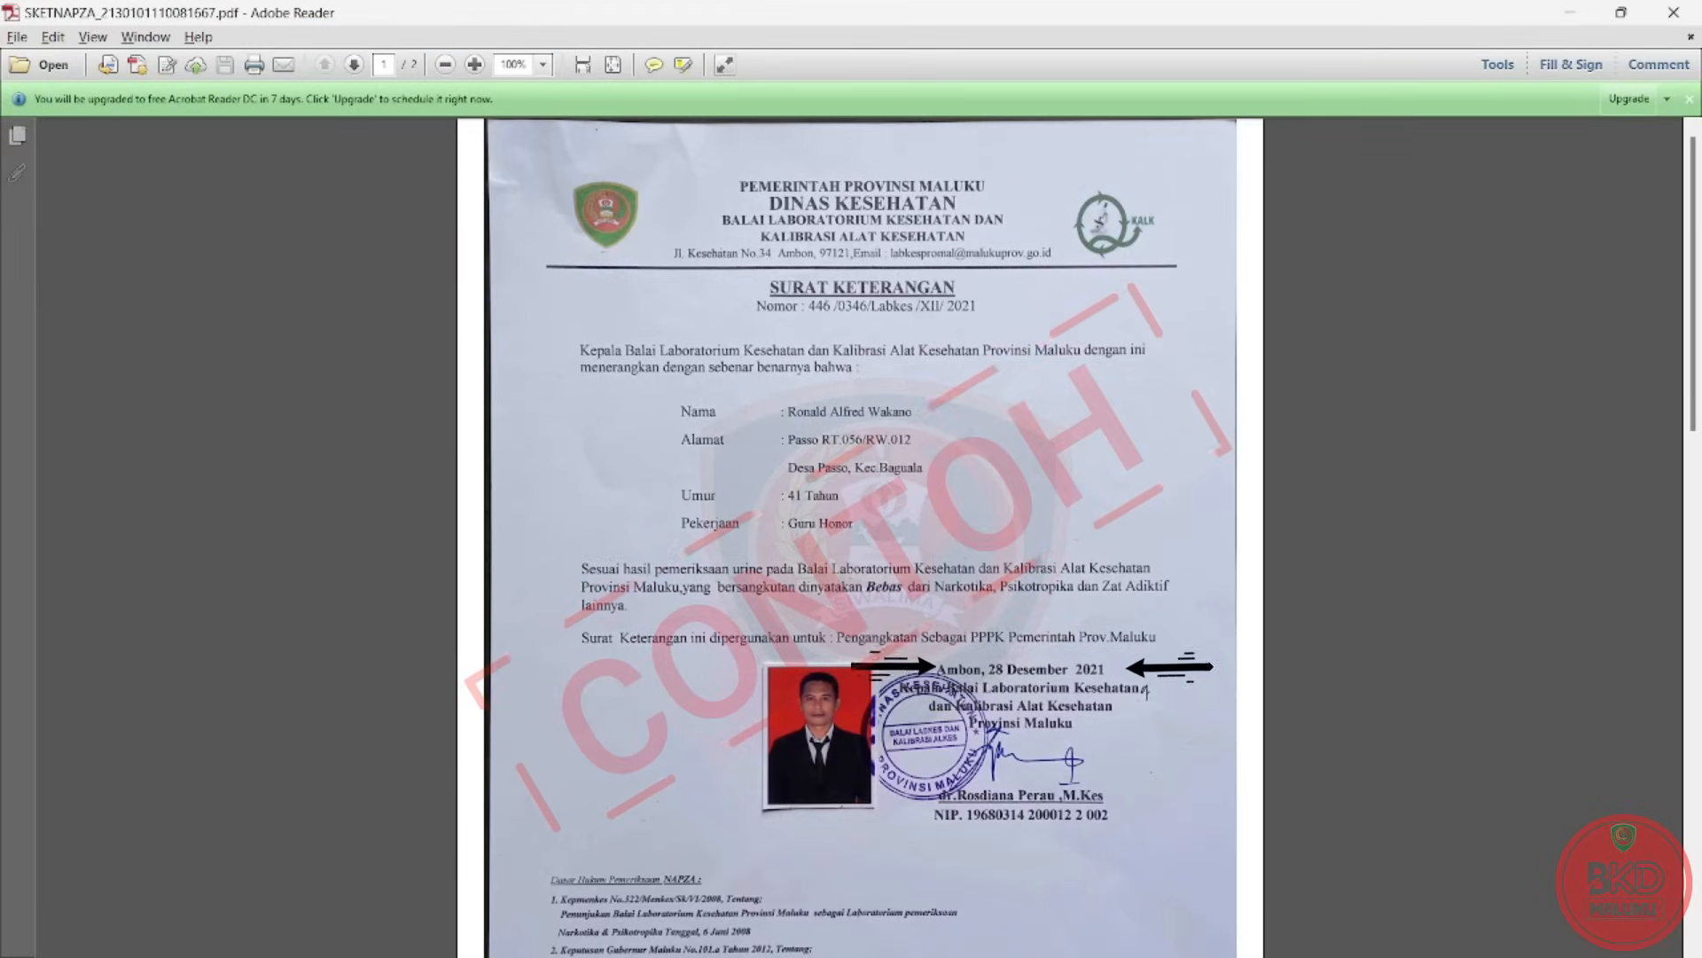
pyautogui.hotkey('alt', 'Tab')
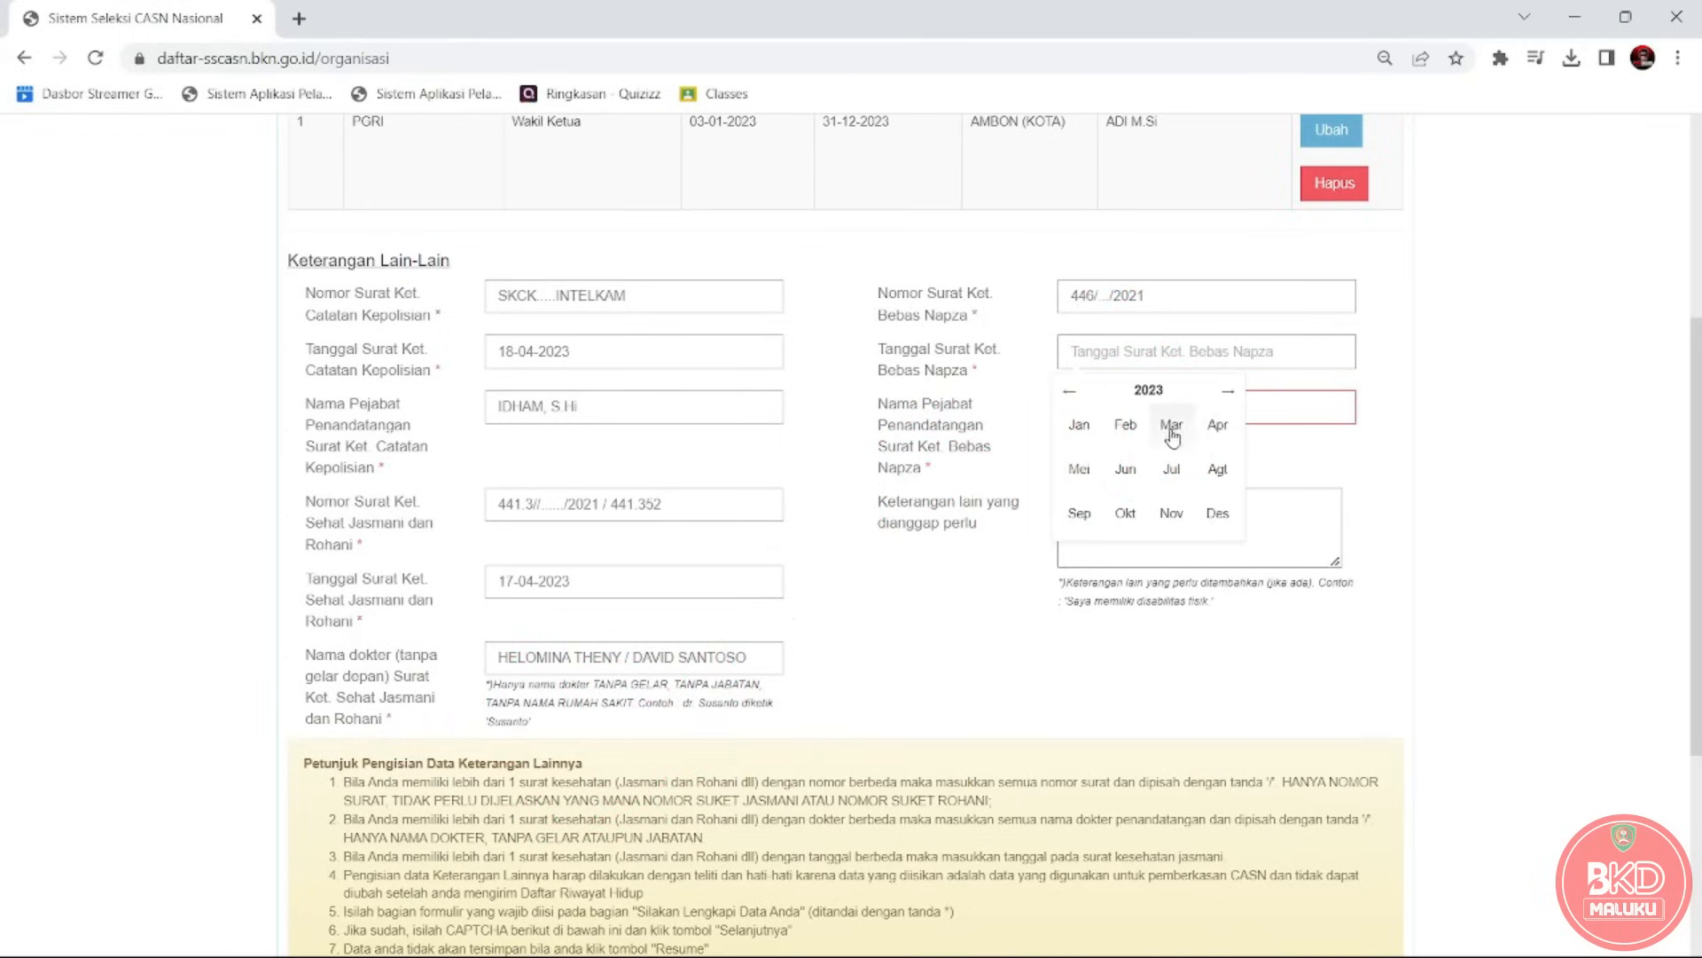
pyautogui.click(1211, 433)
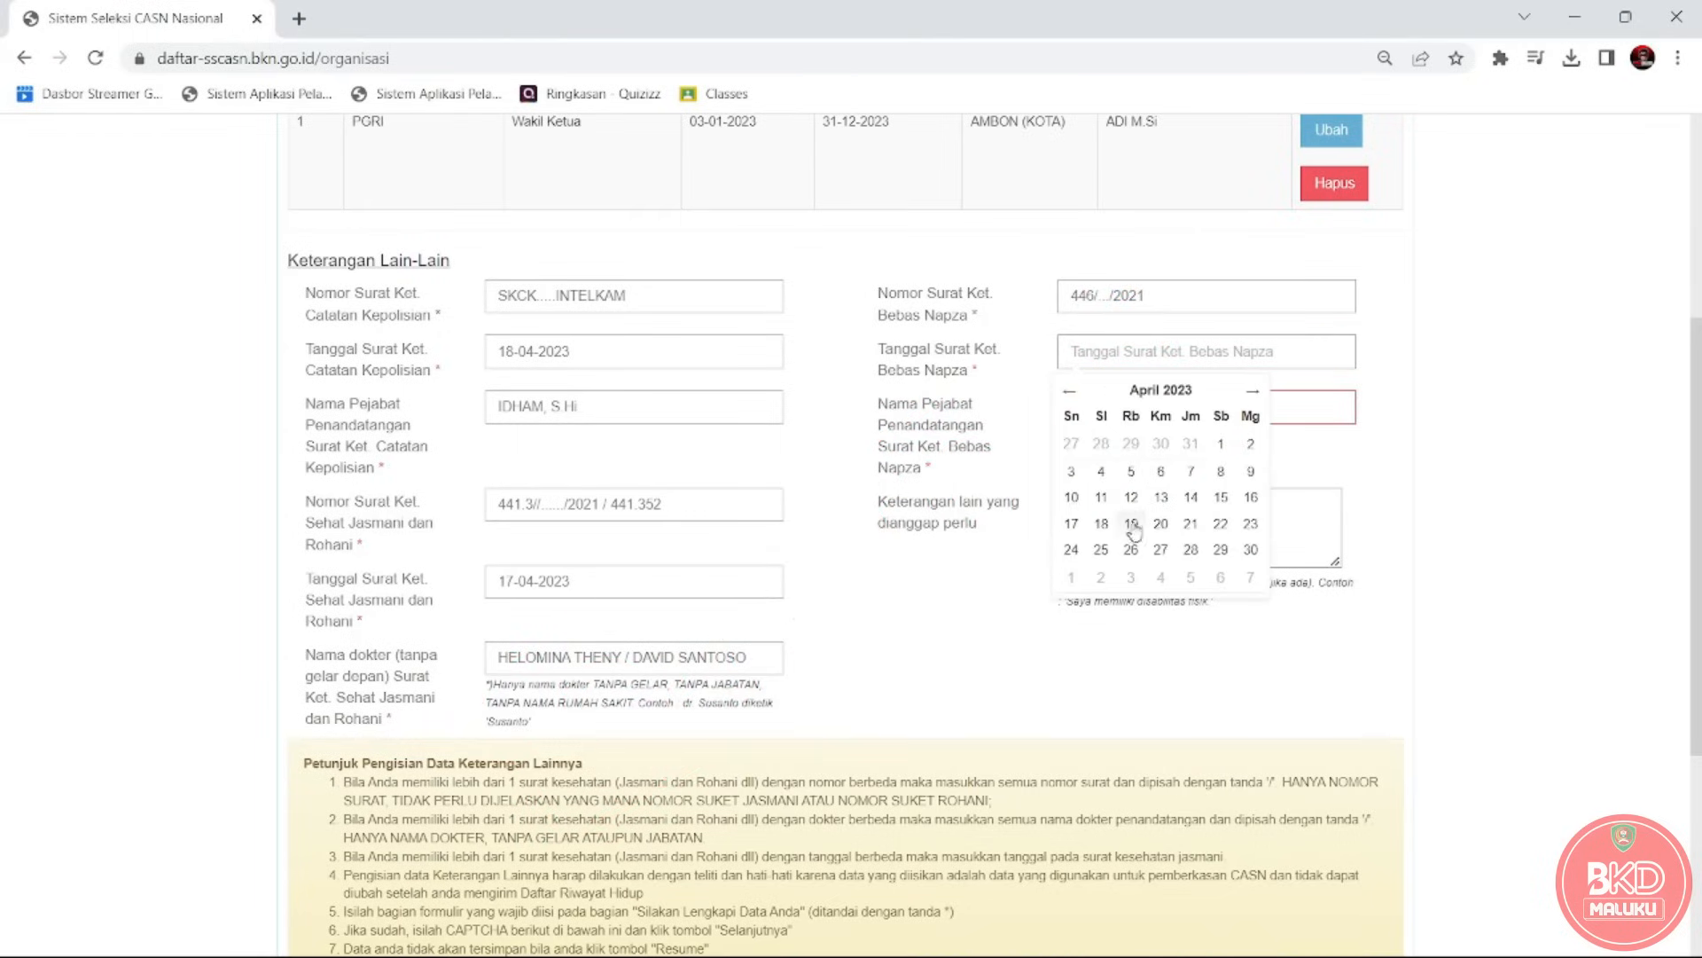
pyautogui.click(1101, 523)
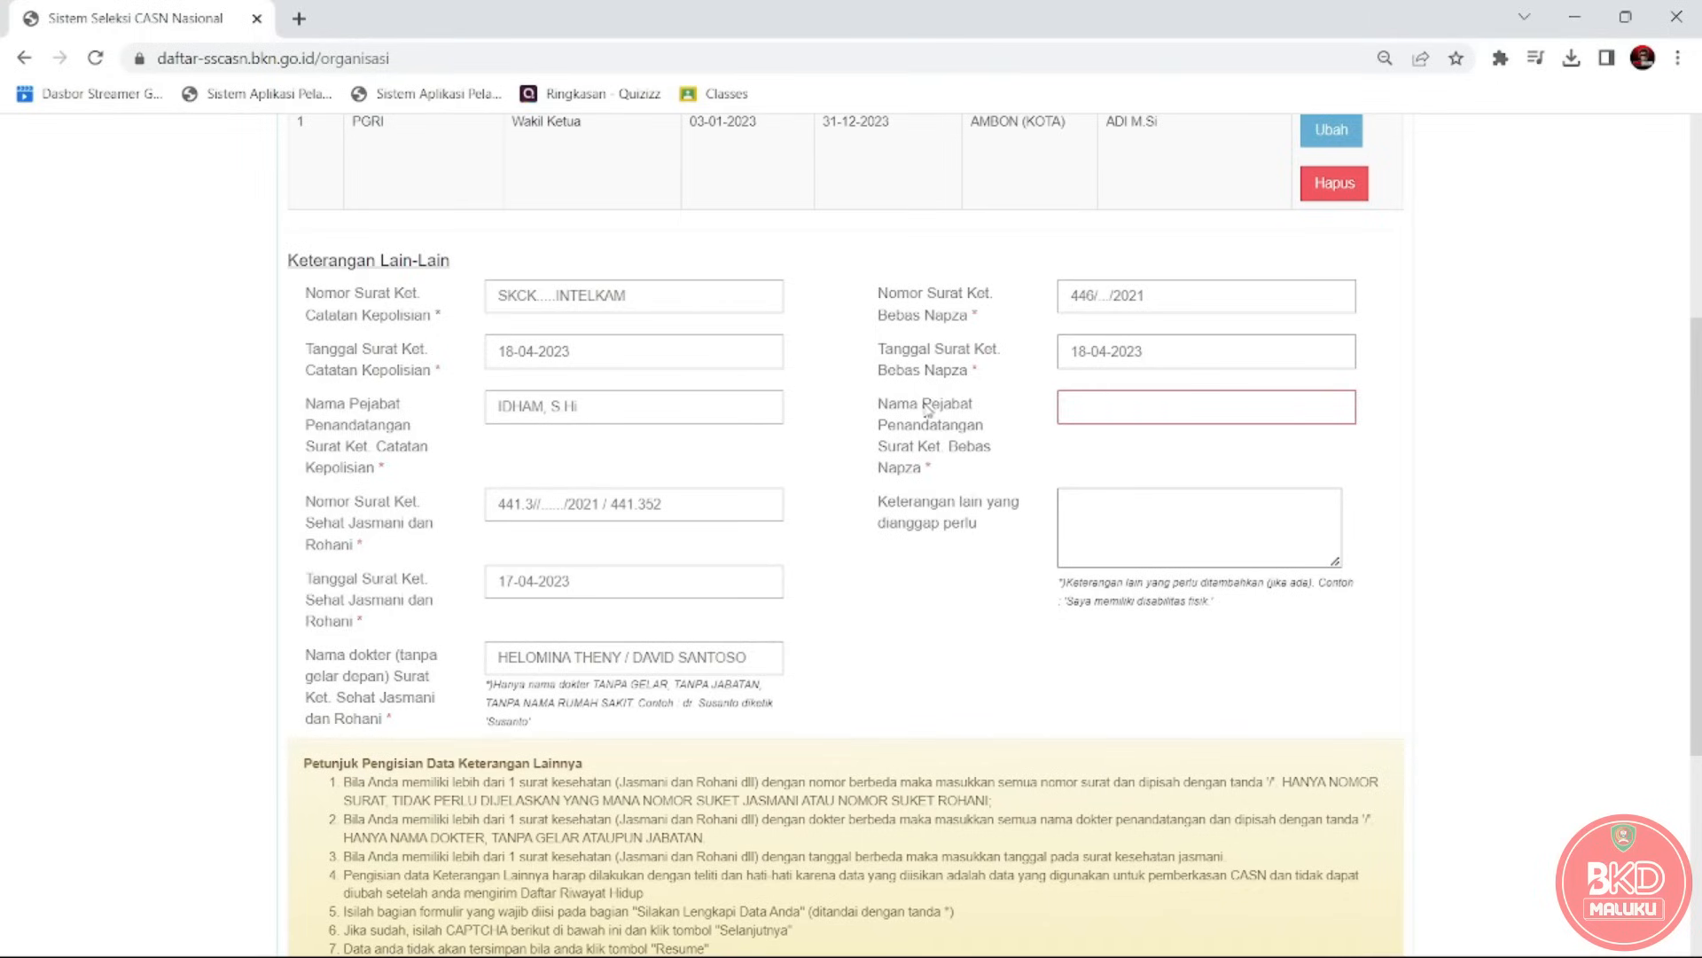
# Check the signer on the certificate PDF, then type the doctor's name with title as signing official.
pyautogui.moveTo(877, 405); pyautogui.dragTo(935, 479)
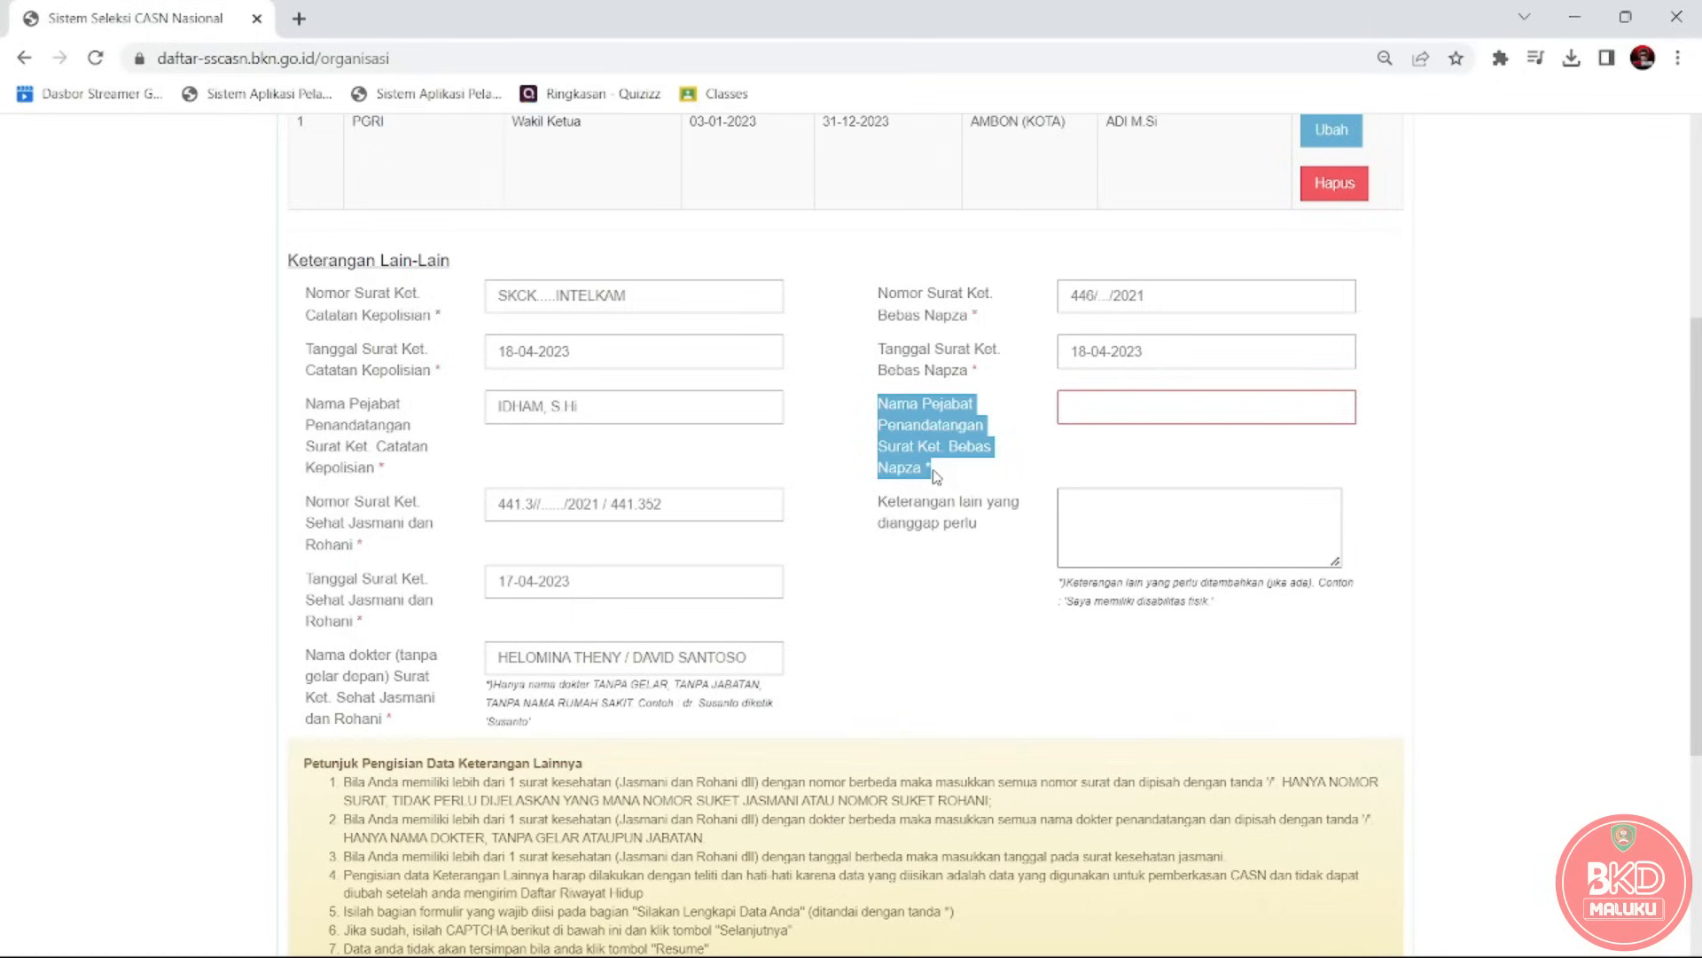
pyautogui.click(1139, 408)
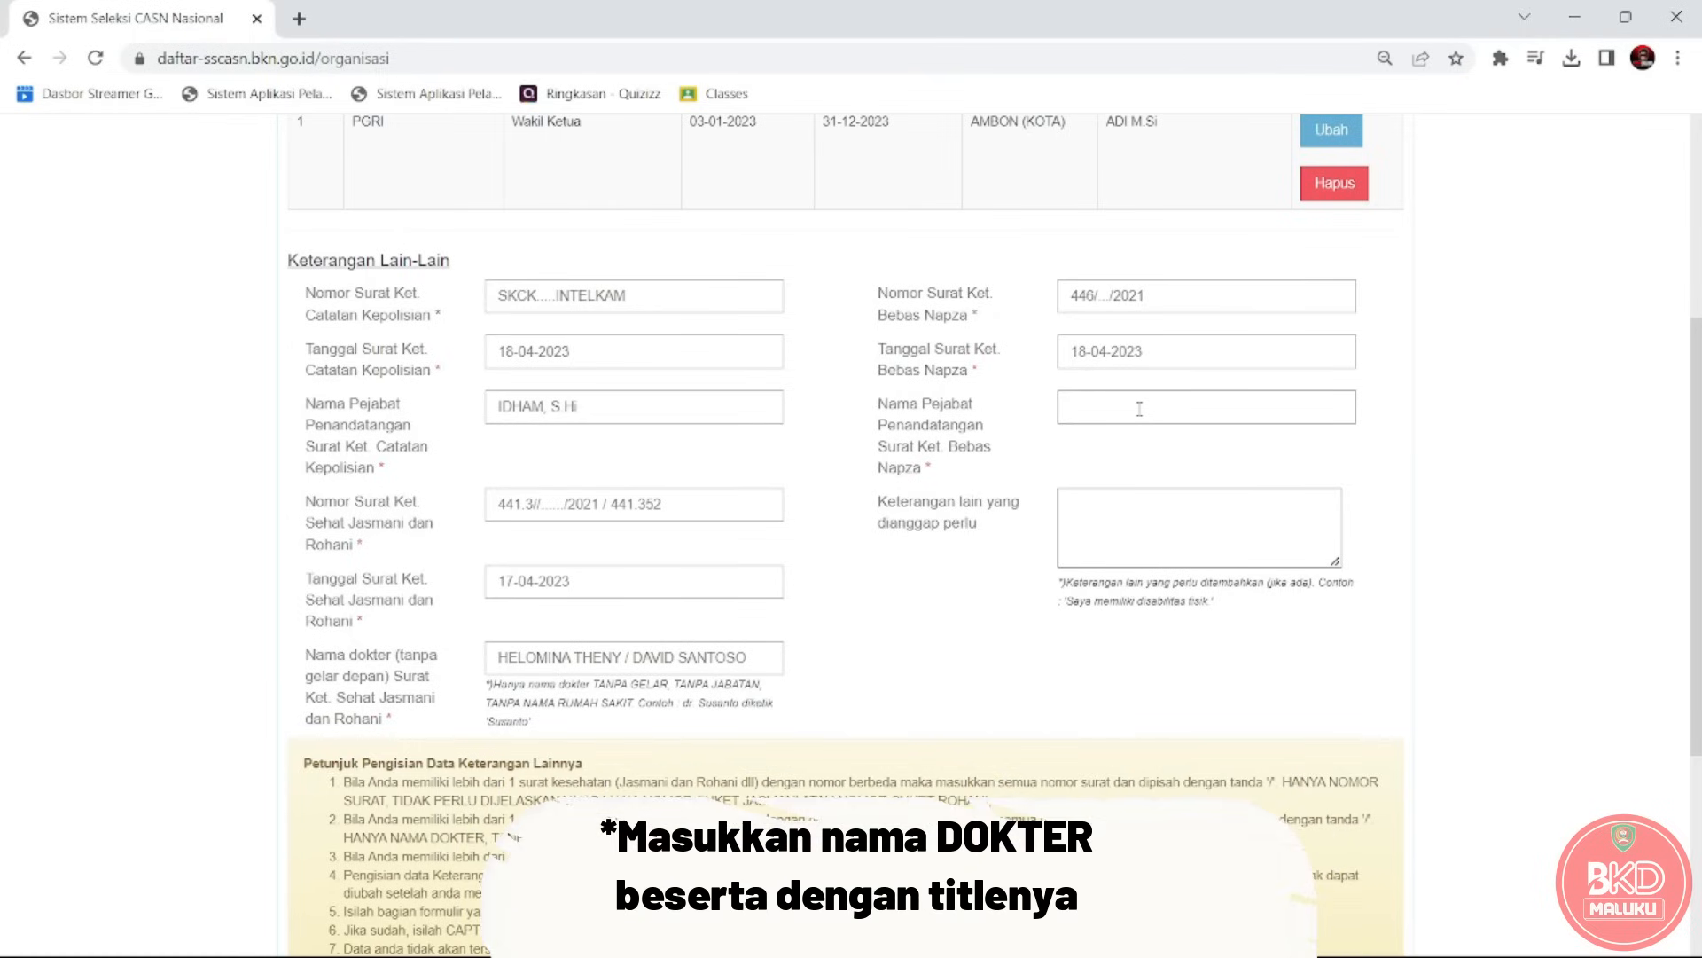
pyautogui.hotkey('alt', 'Tab')
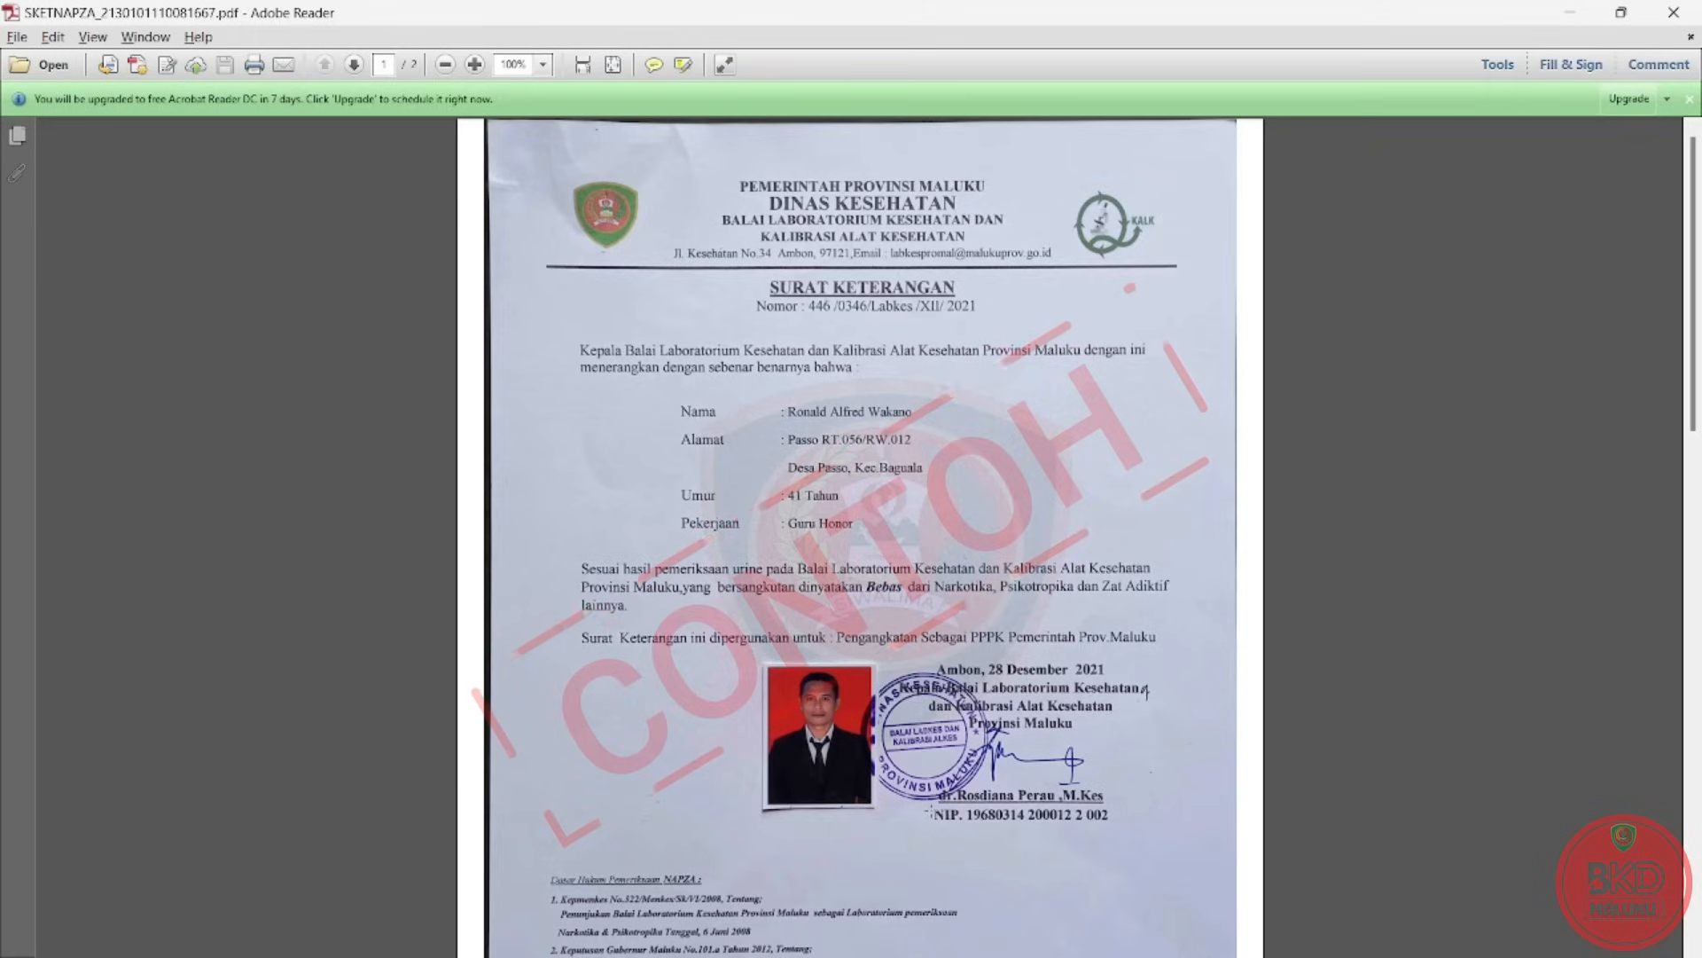
pyautogui.hotkey('alt', 'Tab')
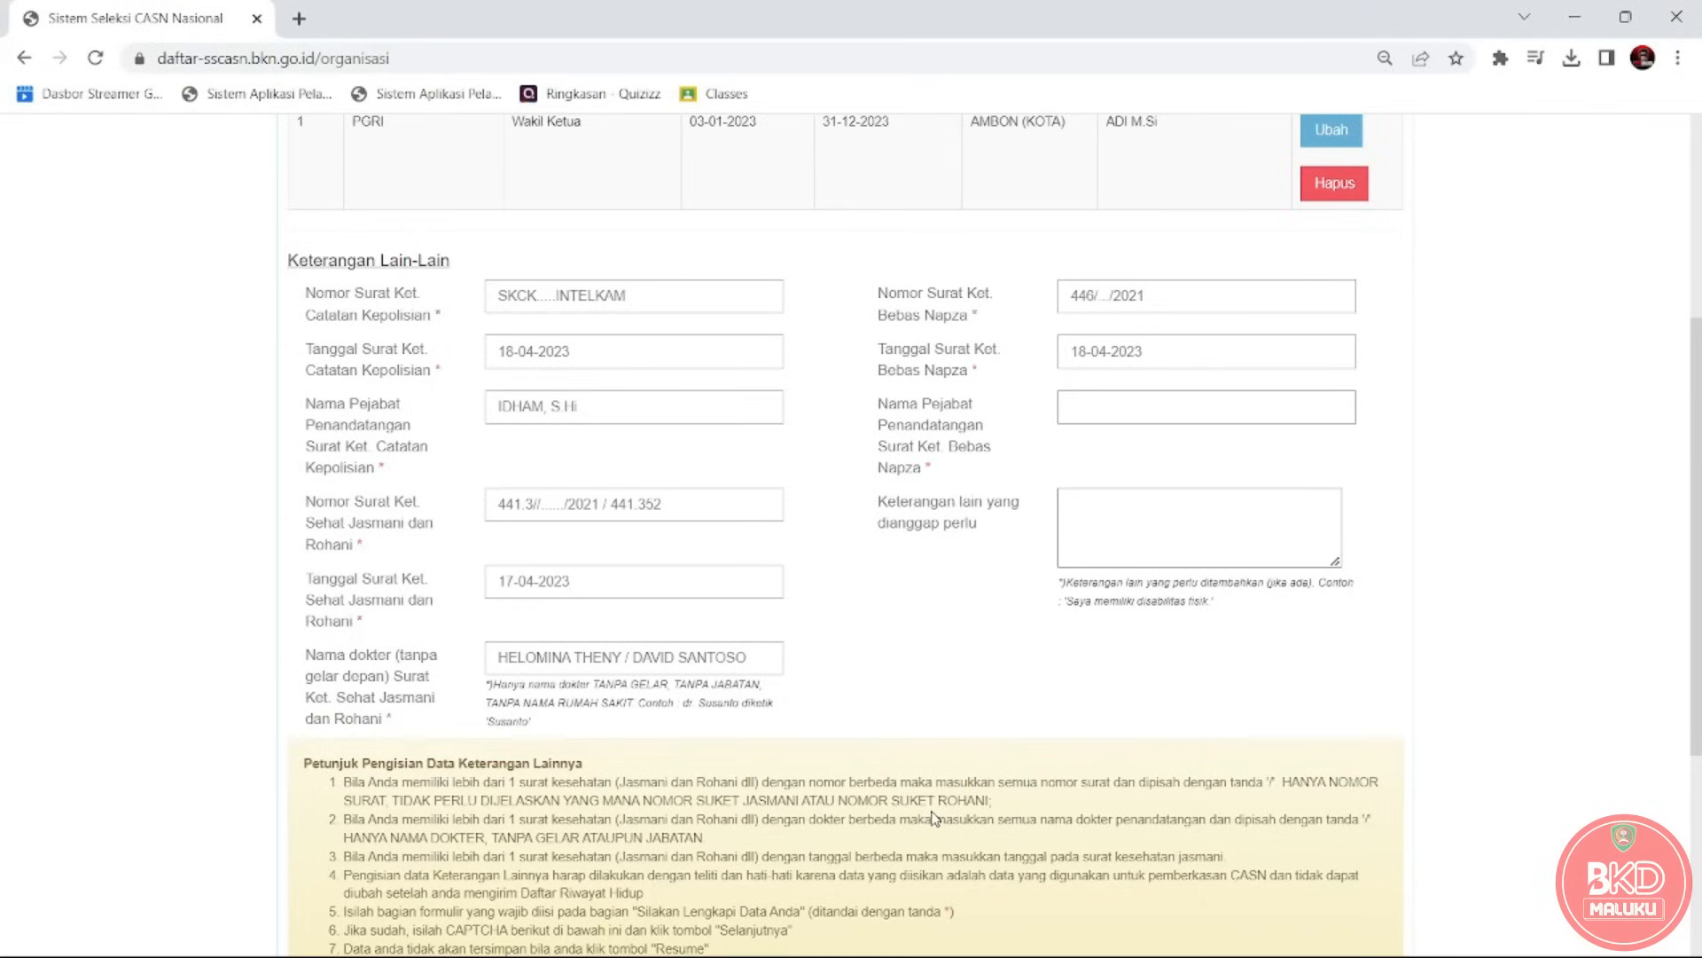
pyautogui.write('r')
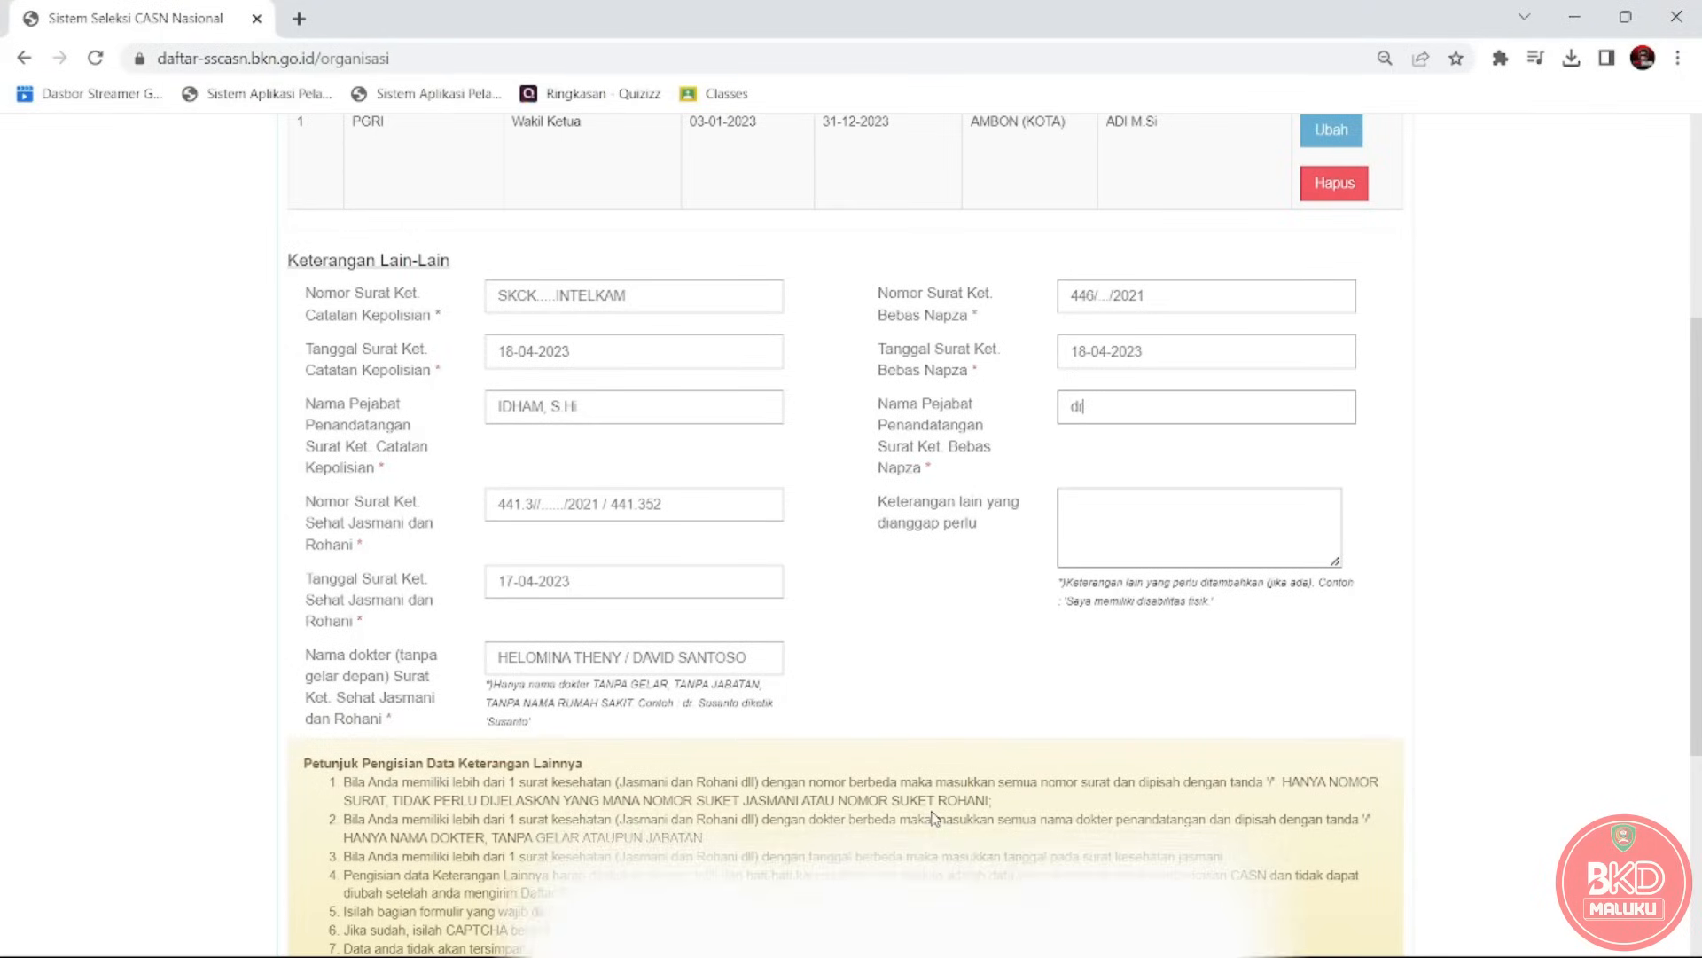
pyautogui.write(' r')
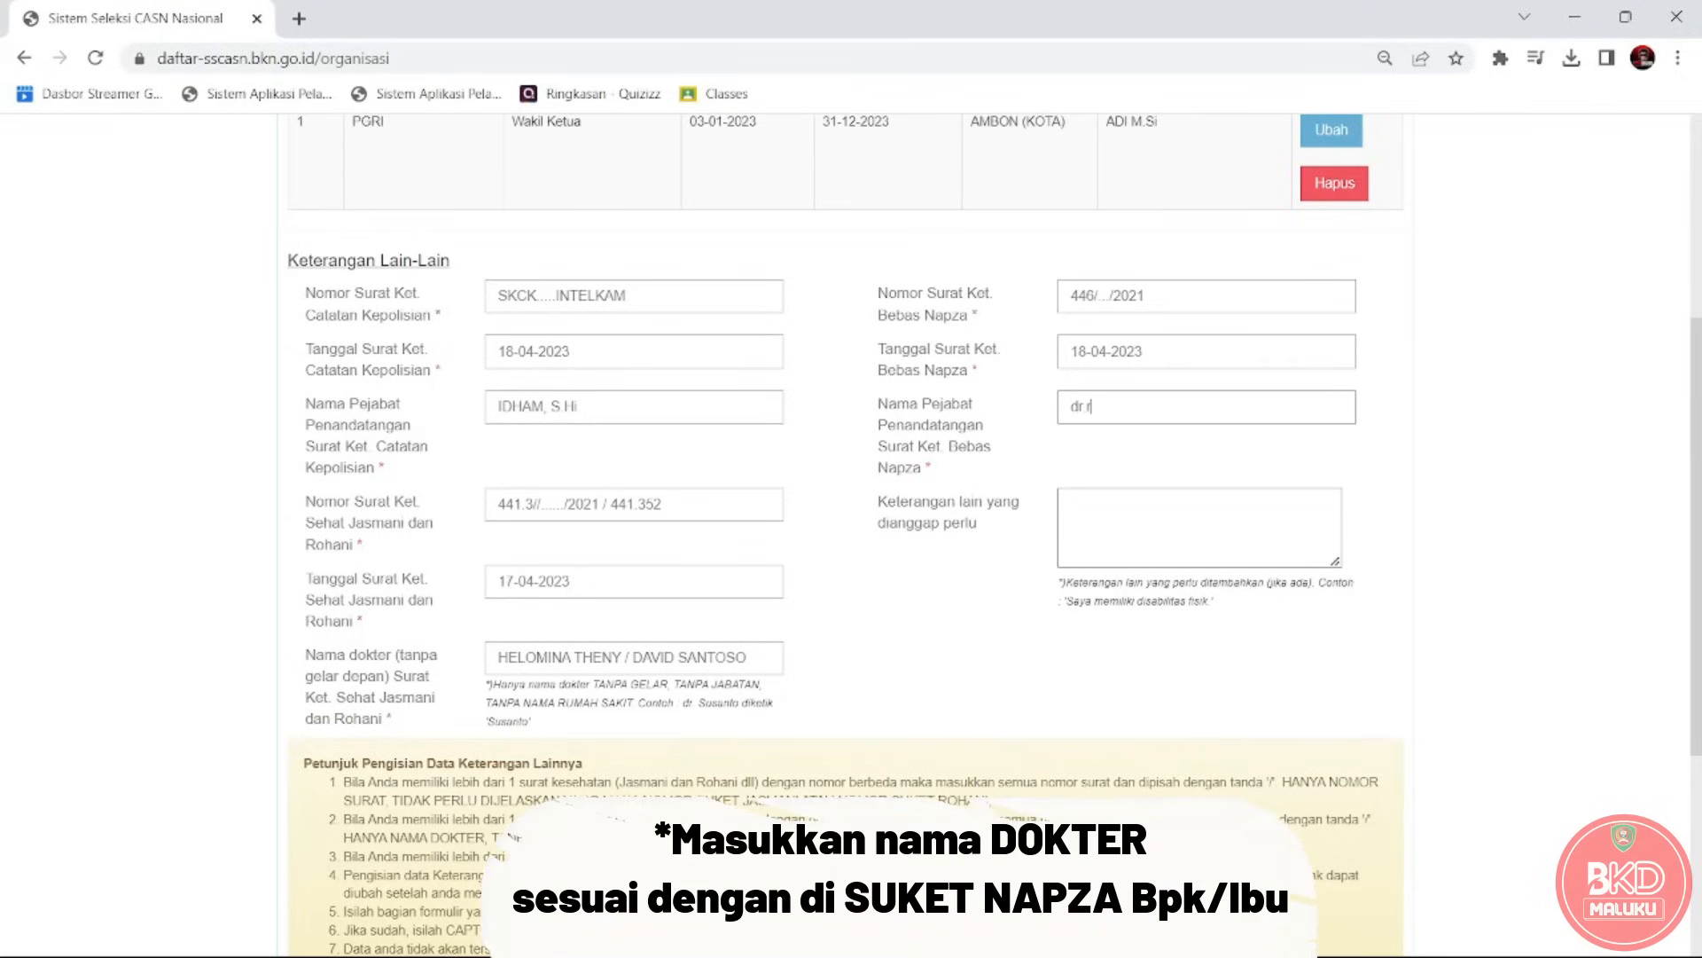
pyautogui.press('BackSpace')
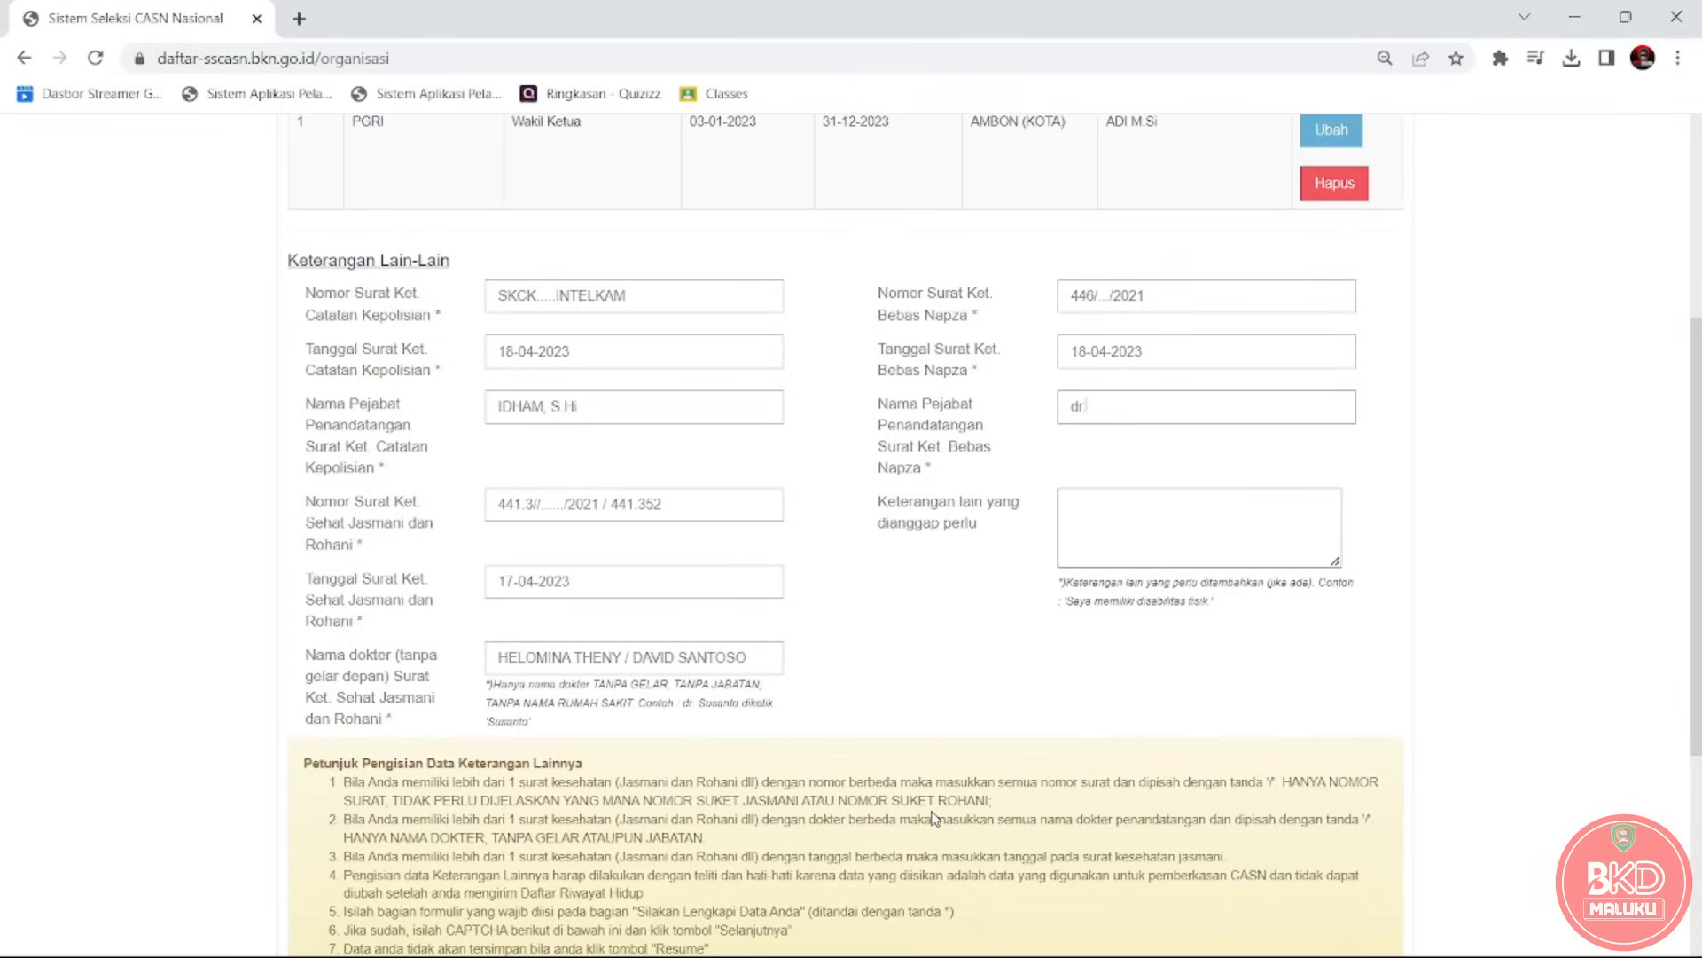
pyautogui.write('S')
pyautogui.press('BackSpace')
pyautogui.write(' K')
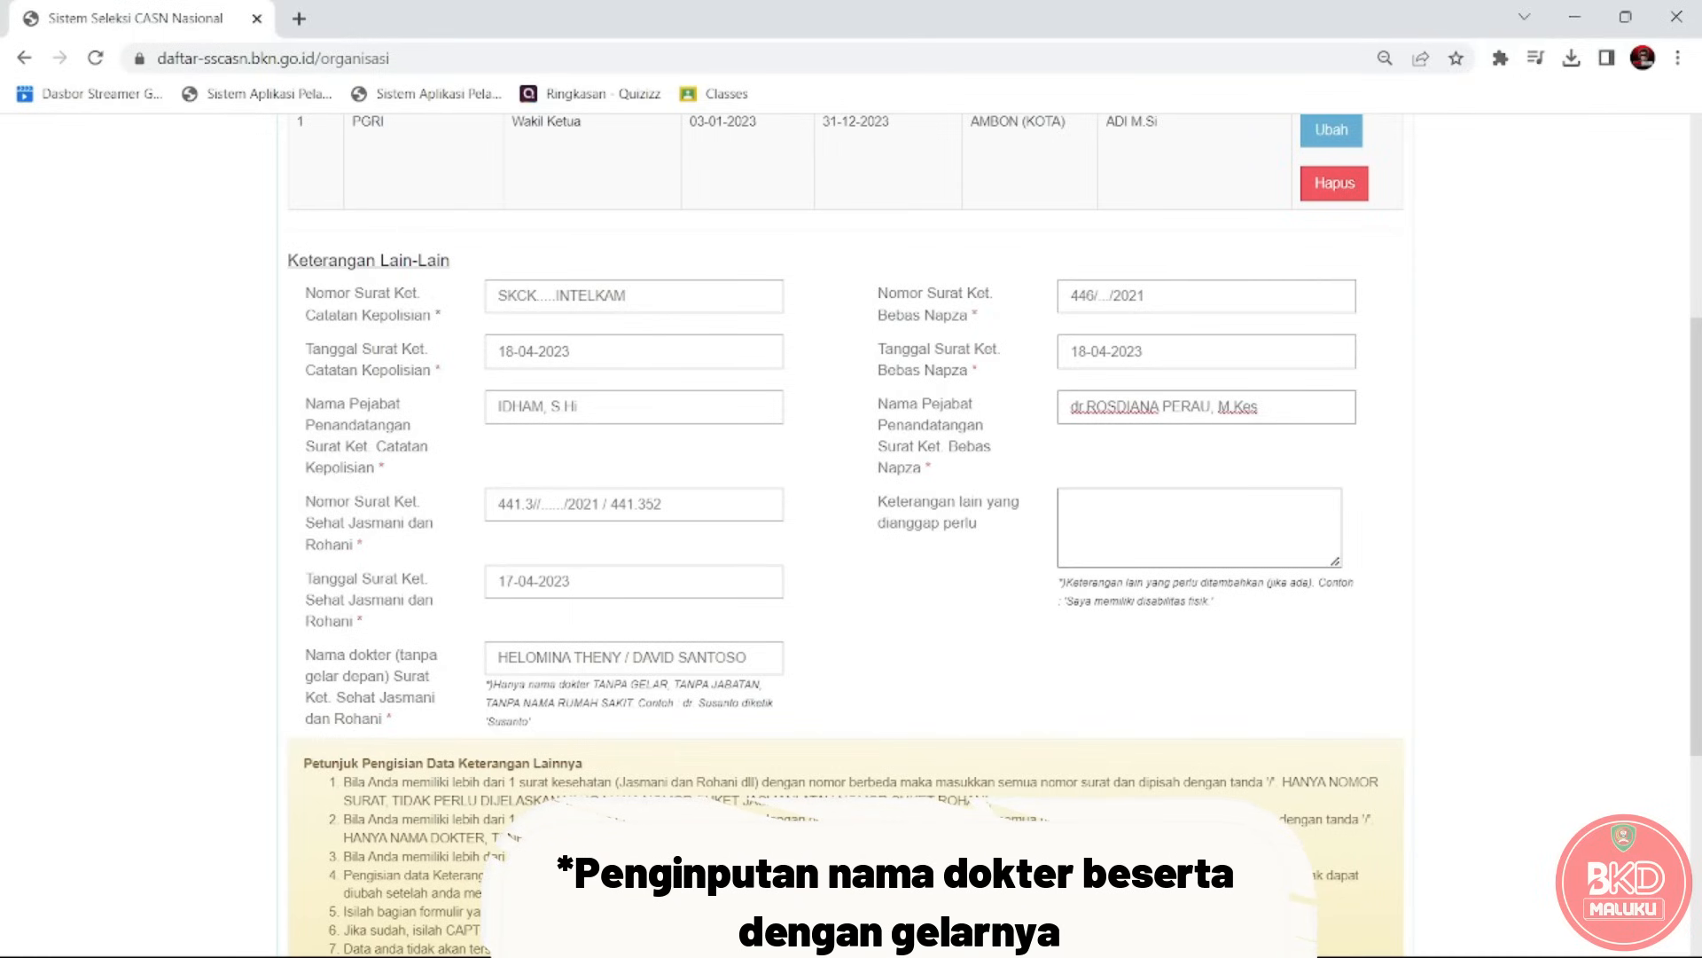
pyautogui.moveTo(795, 951)
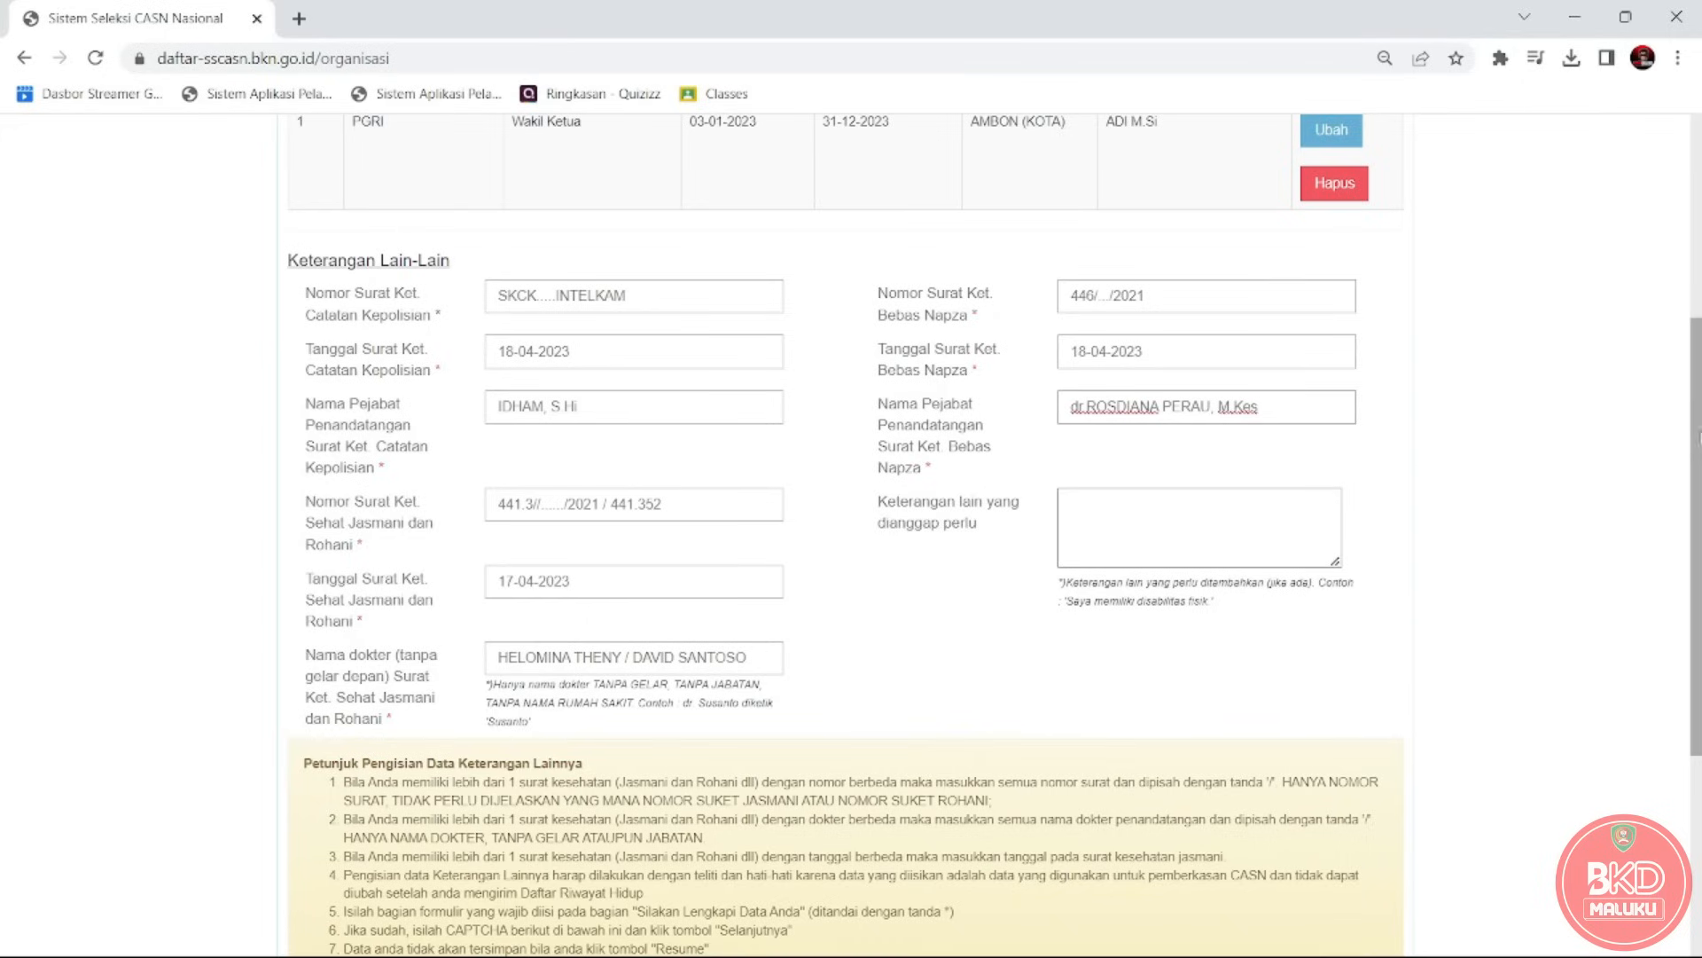
# Enter the displayed CAPTCHA code and submit with Selanjutnya to reach Unggah Dokumen.
pyautogui.scroll(-4, 1696, 435)
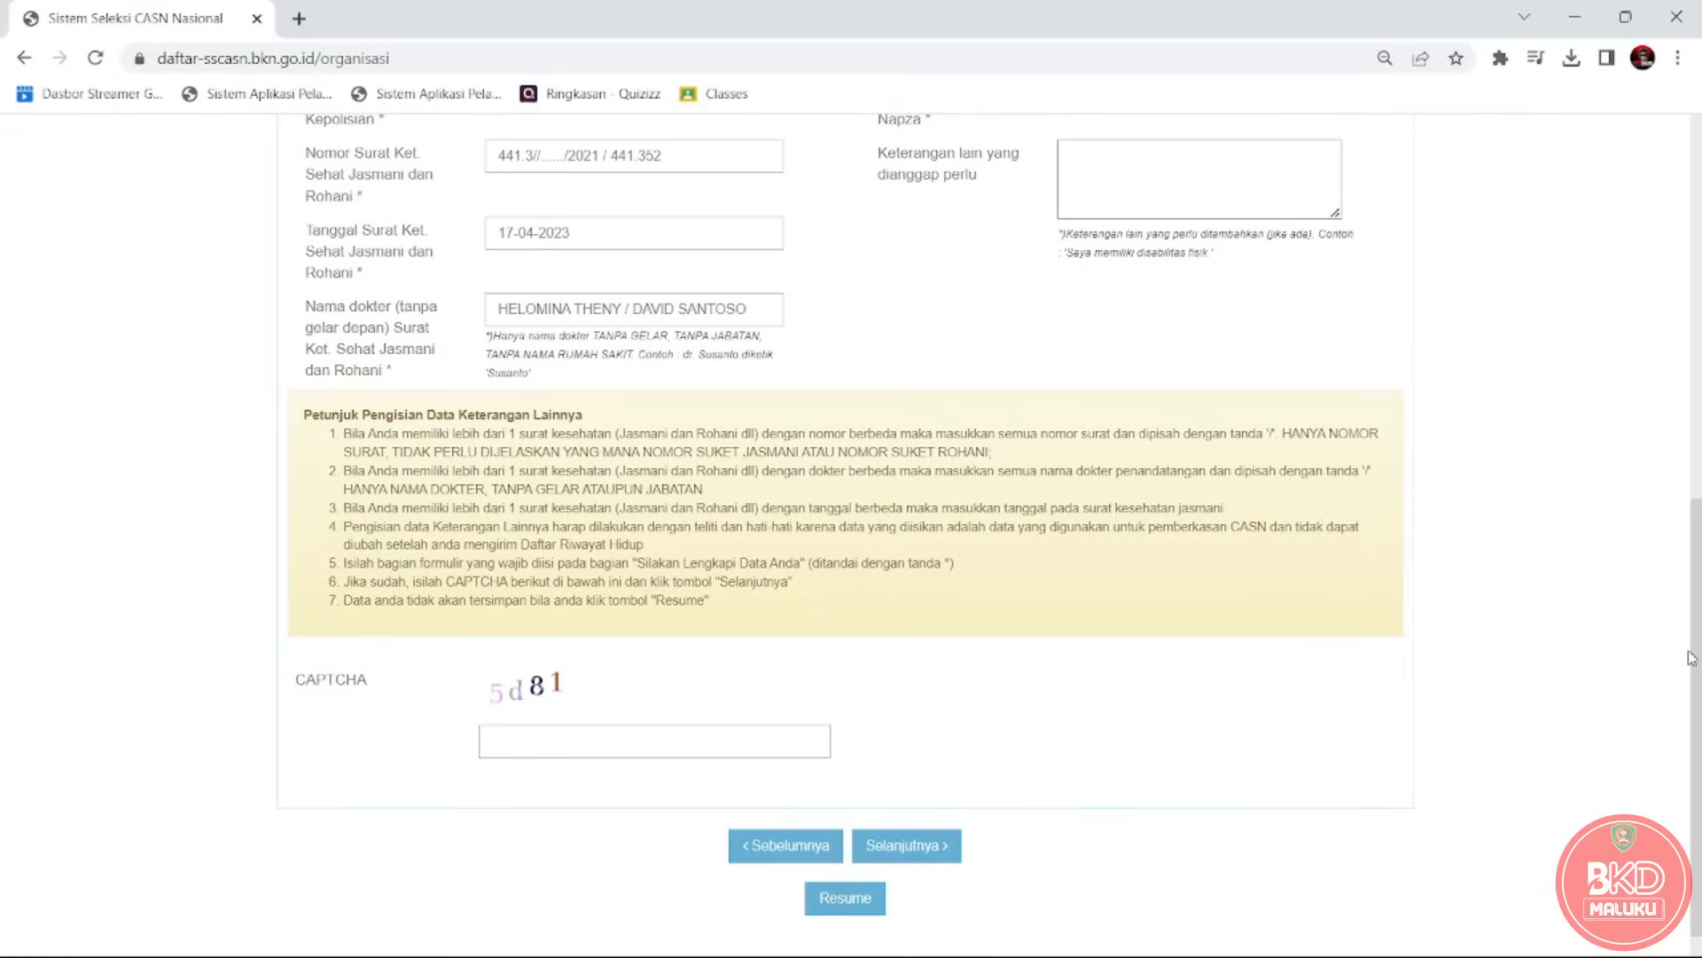
pyautogui.click(551, 741)
pyautogui.write('5d81')
pyautogui.click(902, 842)
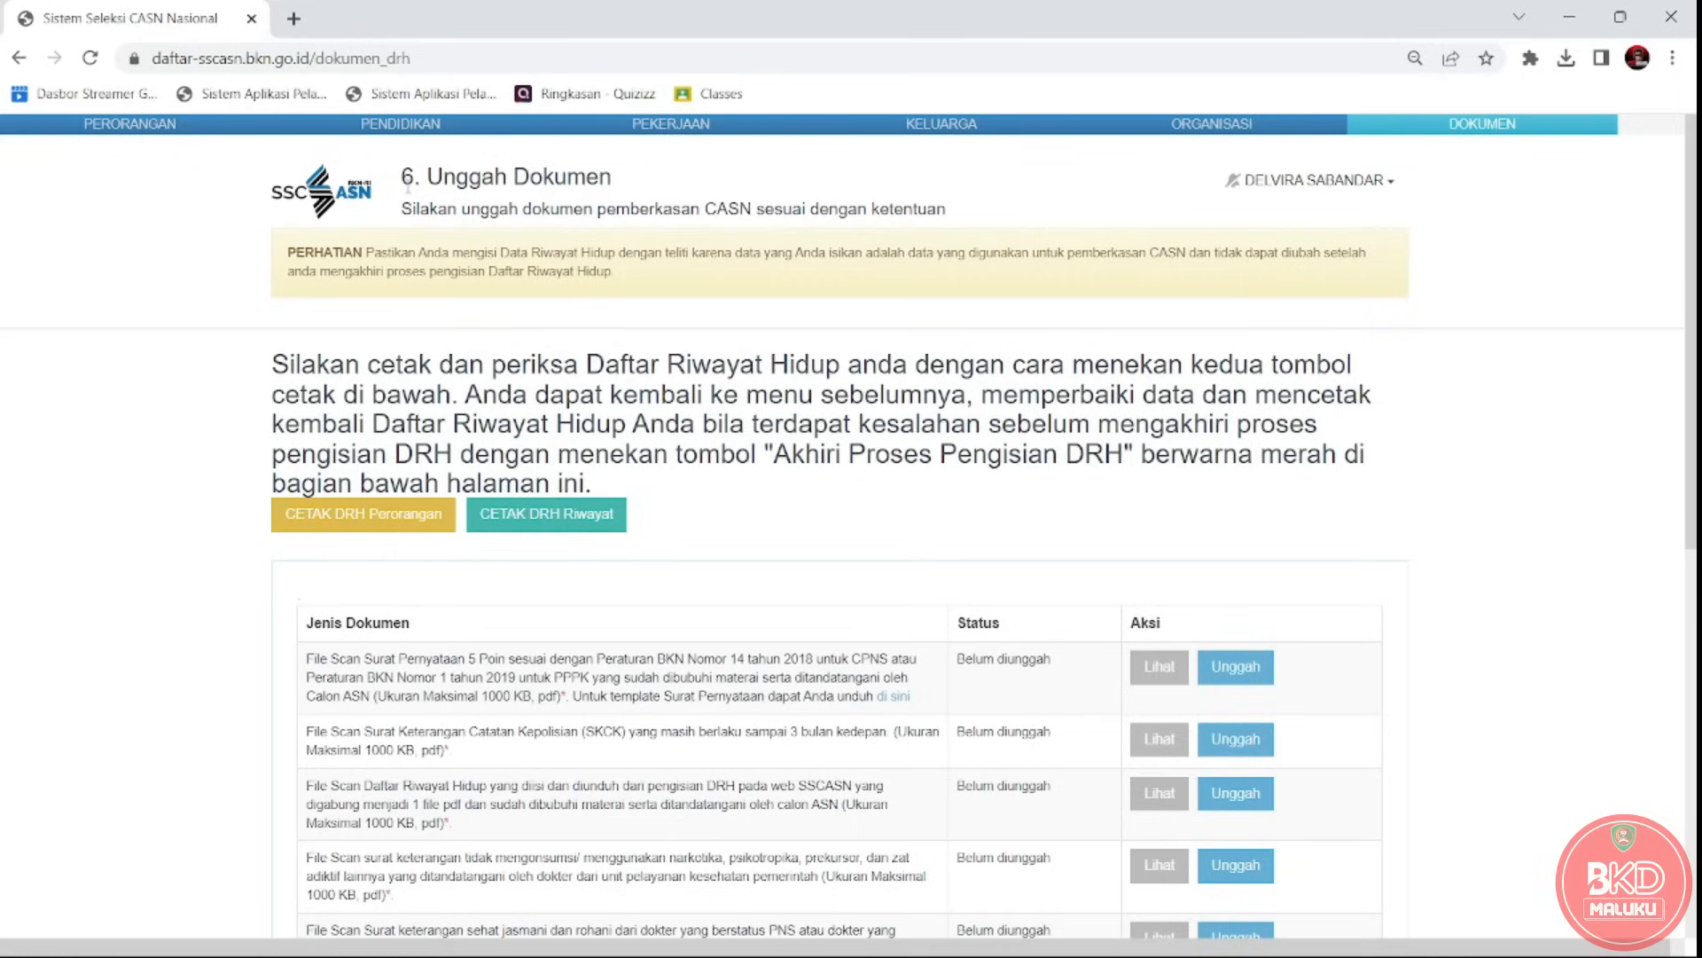
pyautogui.moveTo(410, 186); pyautogui.dragTo(618, 179)
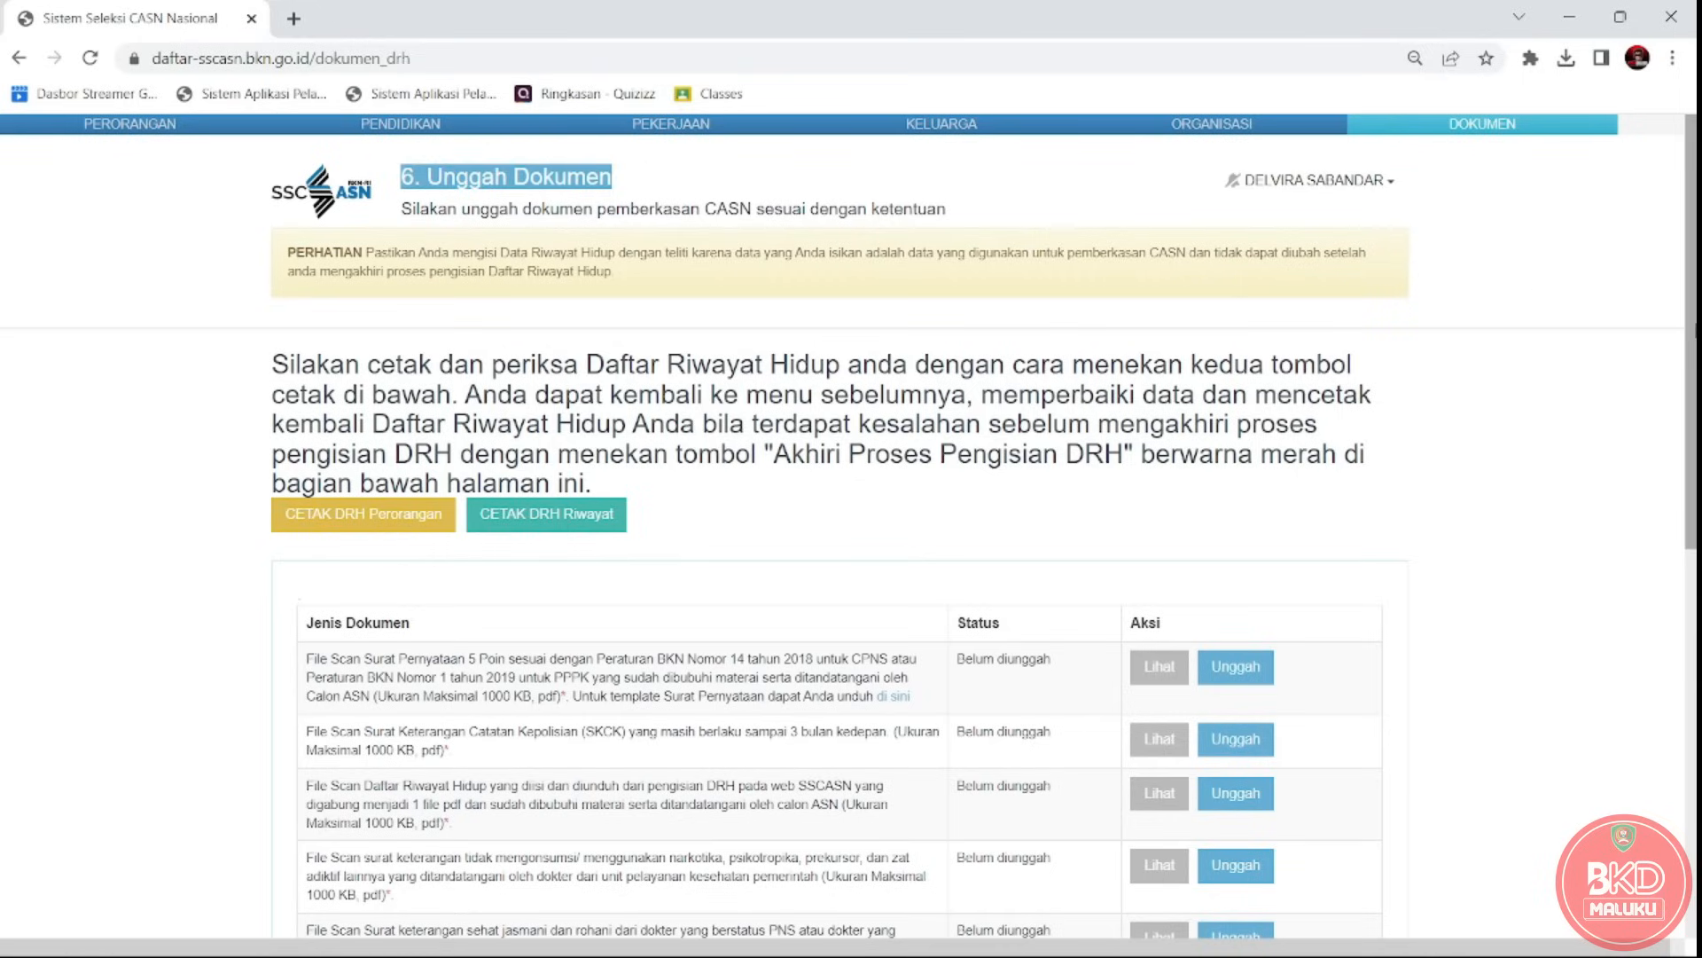
pyautogui.scroll(-3, 1694, 479)
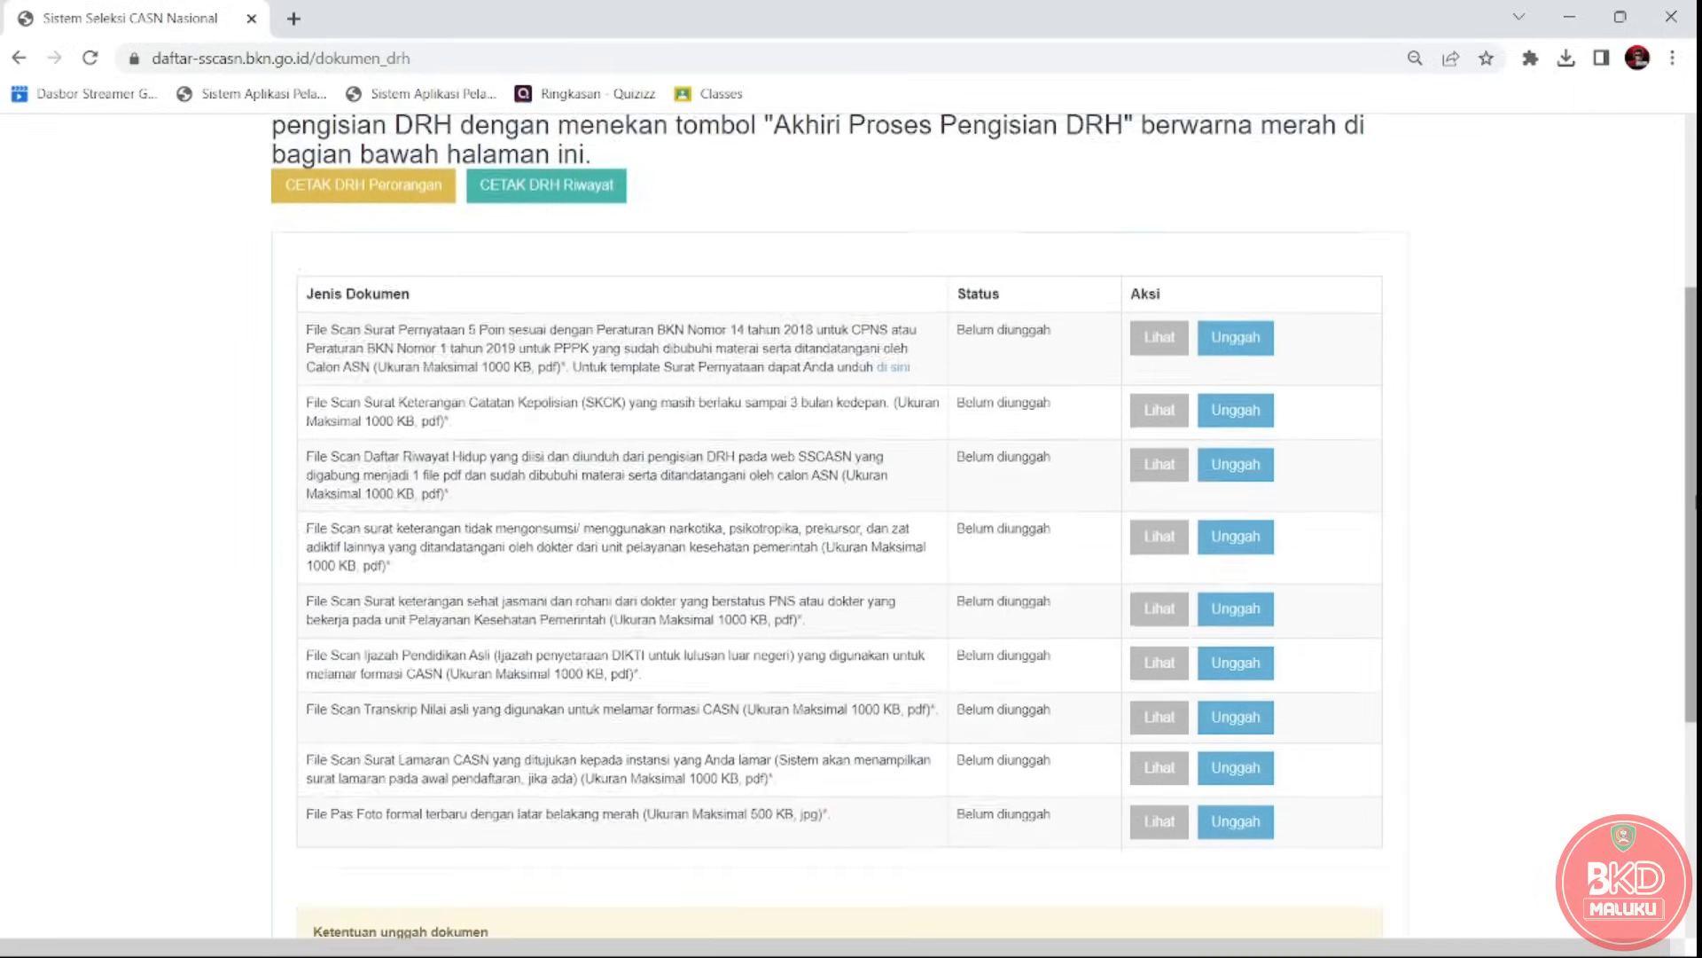
pyautogui.scroll(3, 1694, 479)
pyautogui.moveTo(1696, 336); pyautogui.dragTo(1695, 323)
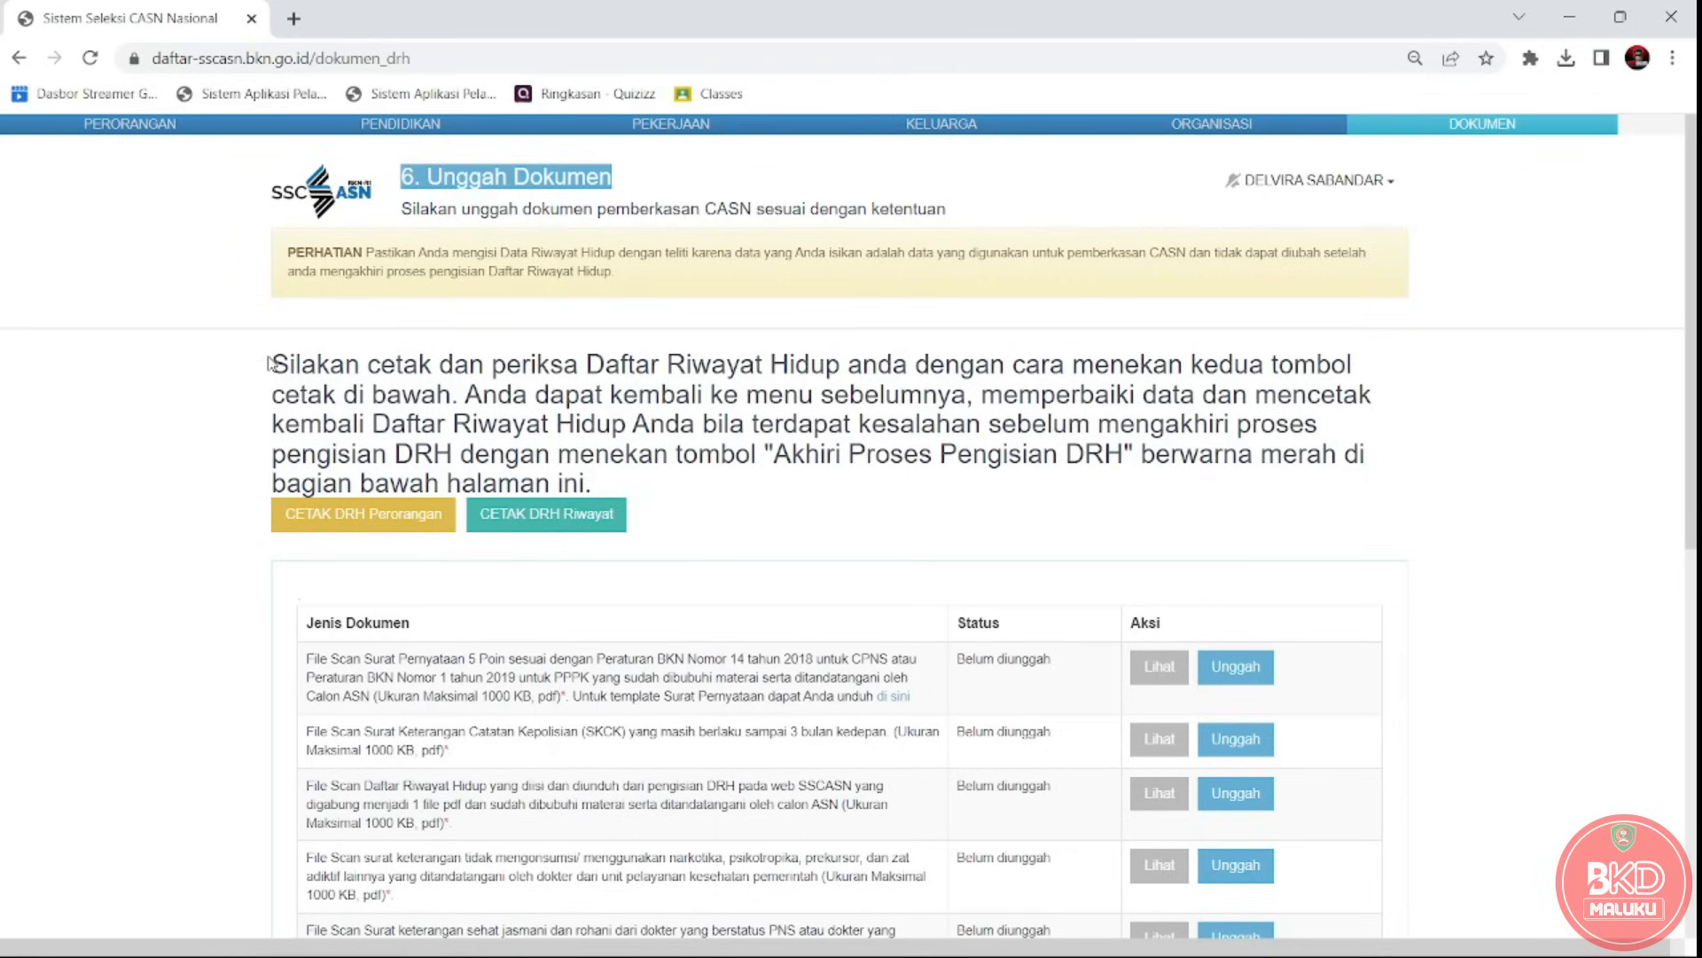
pyautogui.moveTo(268, 363); pyautogui.dragTo(460, 393)
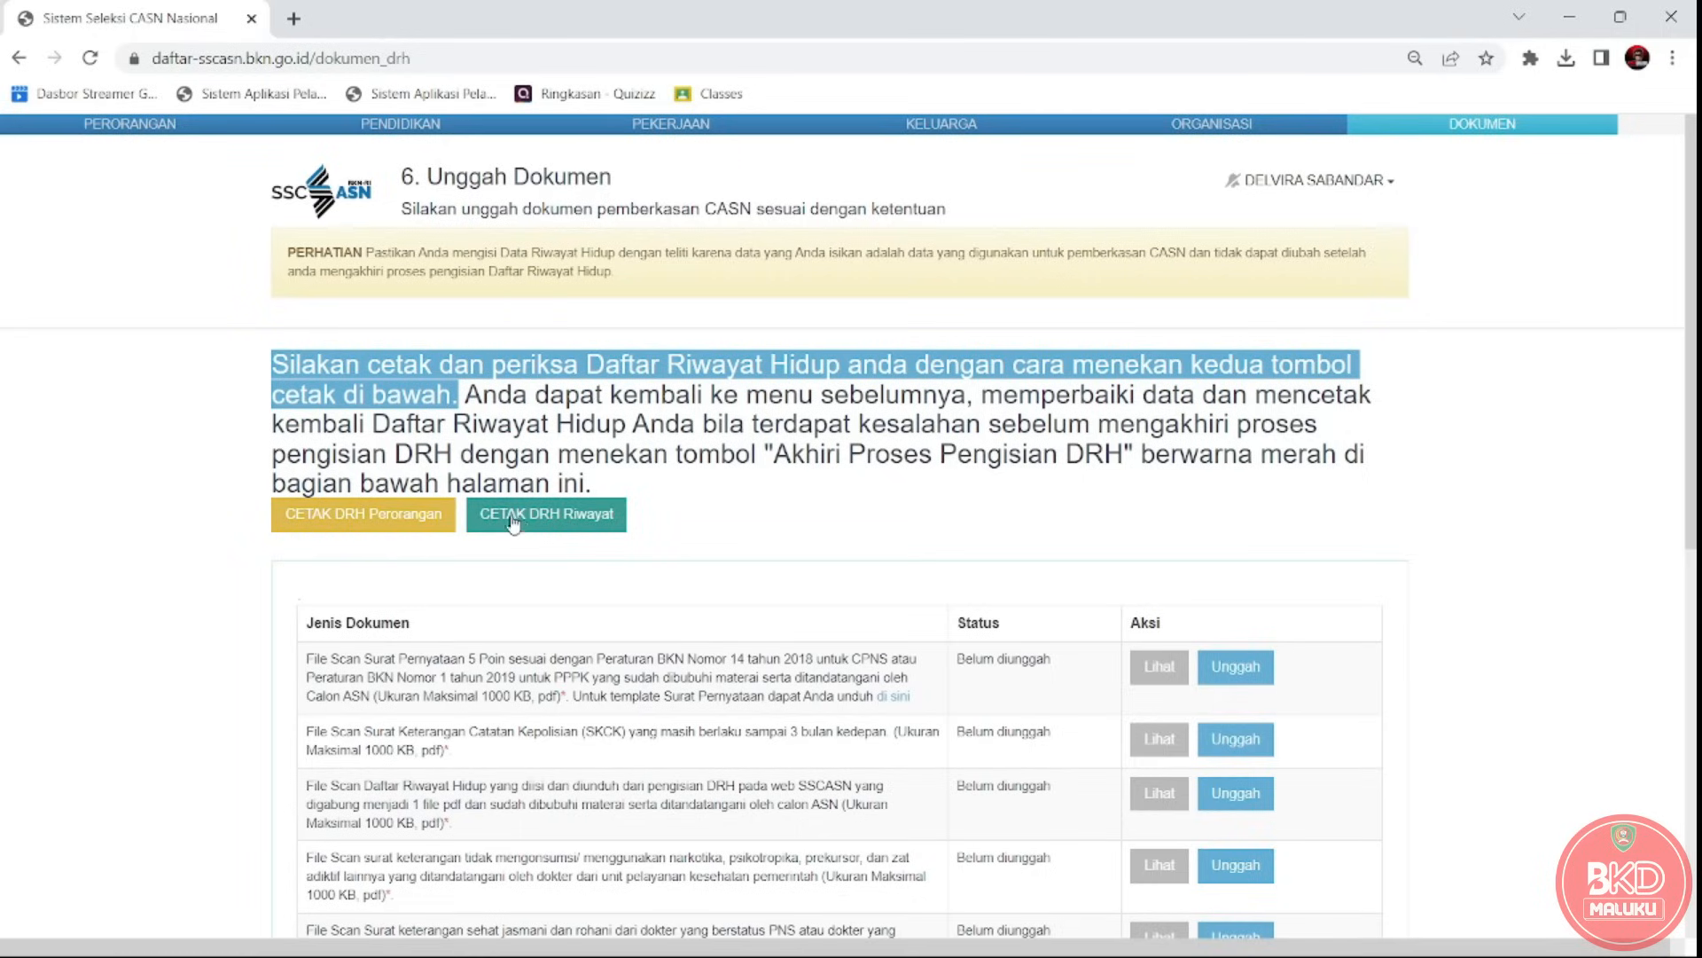
# Generate the DRH Perorangan PDF with the yellow CETAK DRH Perorangan button.
pyautogui.click(359, 526)
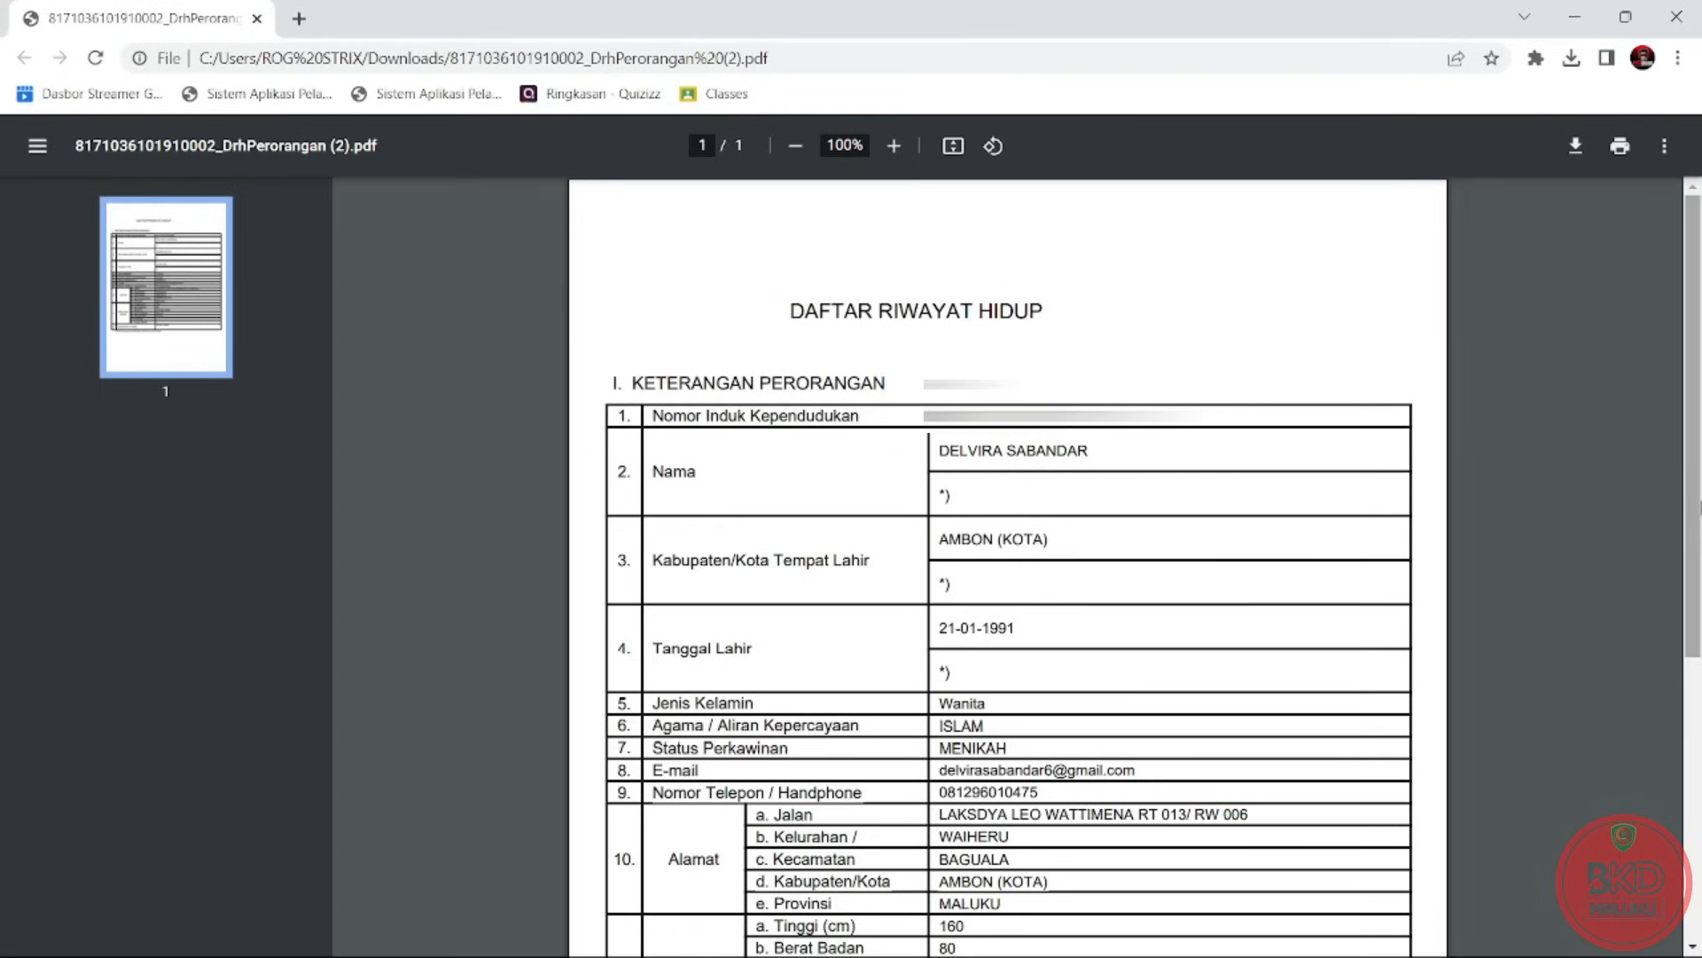
pyautogui.moveTo(1691, 542)
pyautogui.mouseDown()
pyautogui.moveTo(1700, 789)
pyautogui.moveTo(1701, 545)
pyautogui.mouseUp()
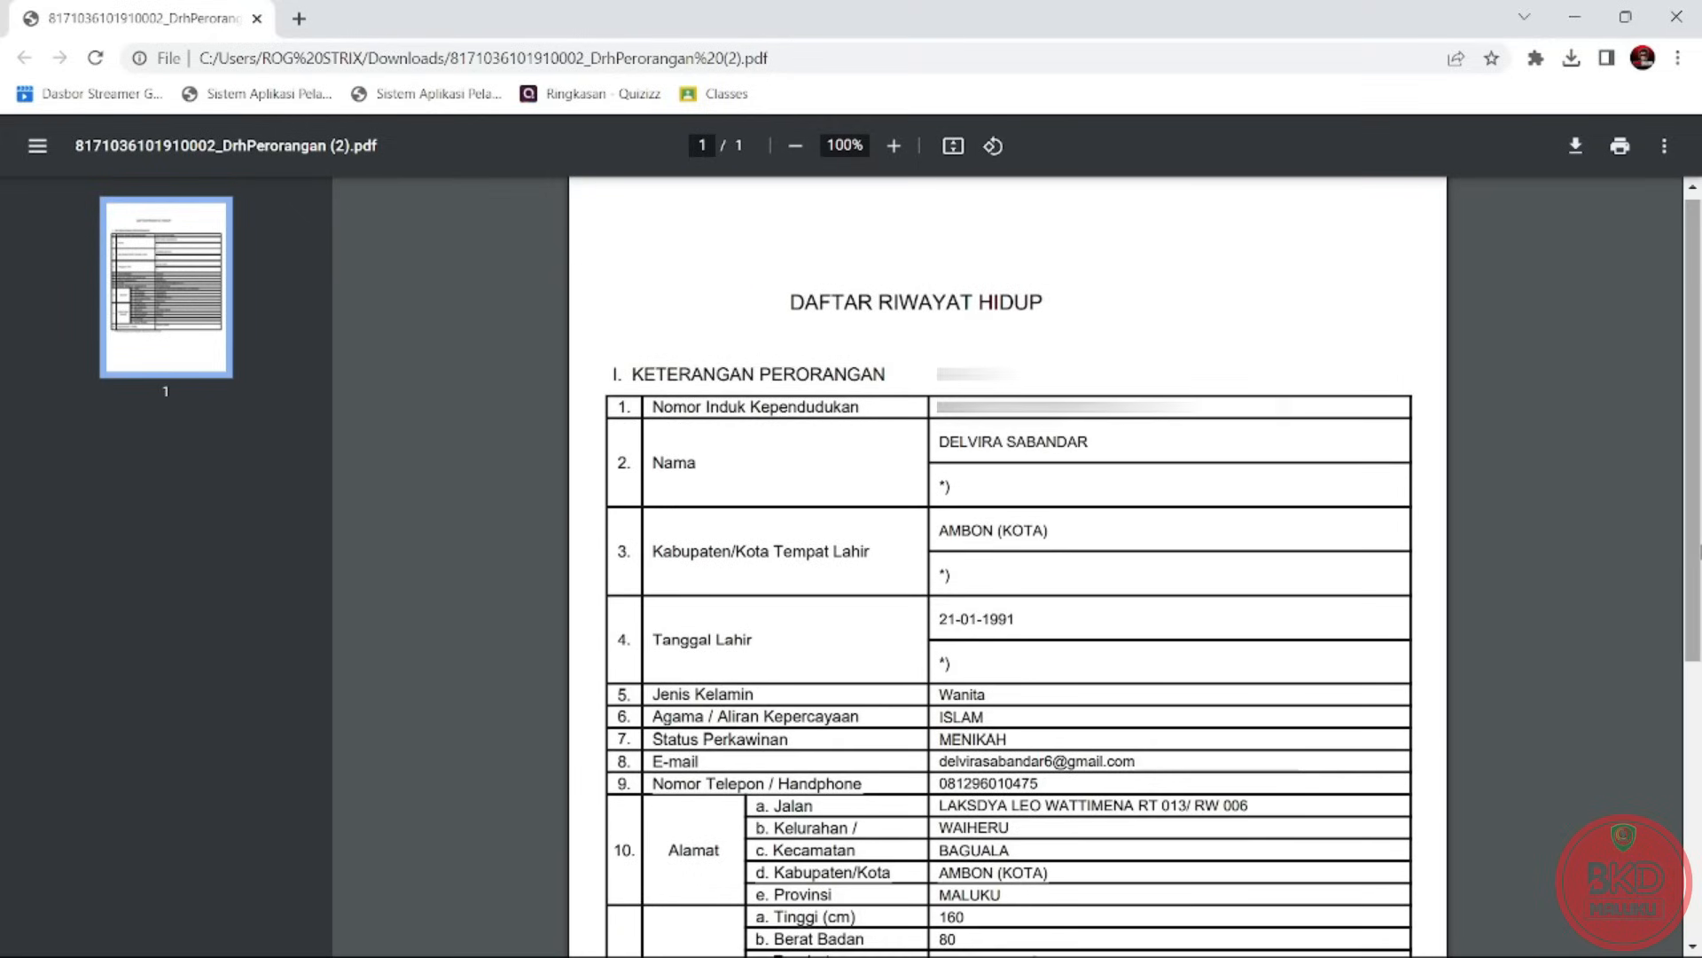
pyautogui.hotkey('alt', 'Tab')
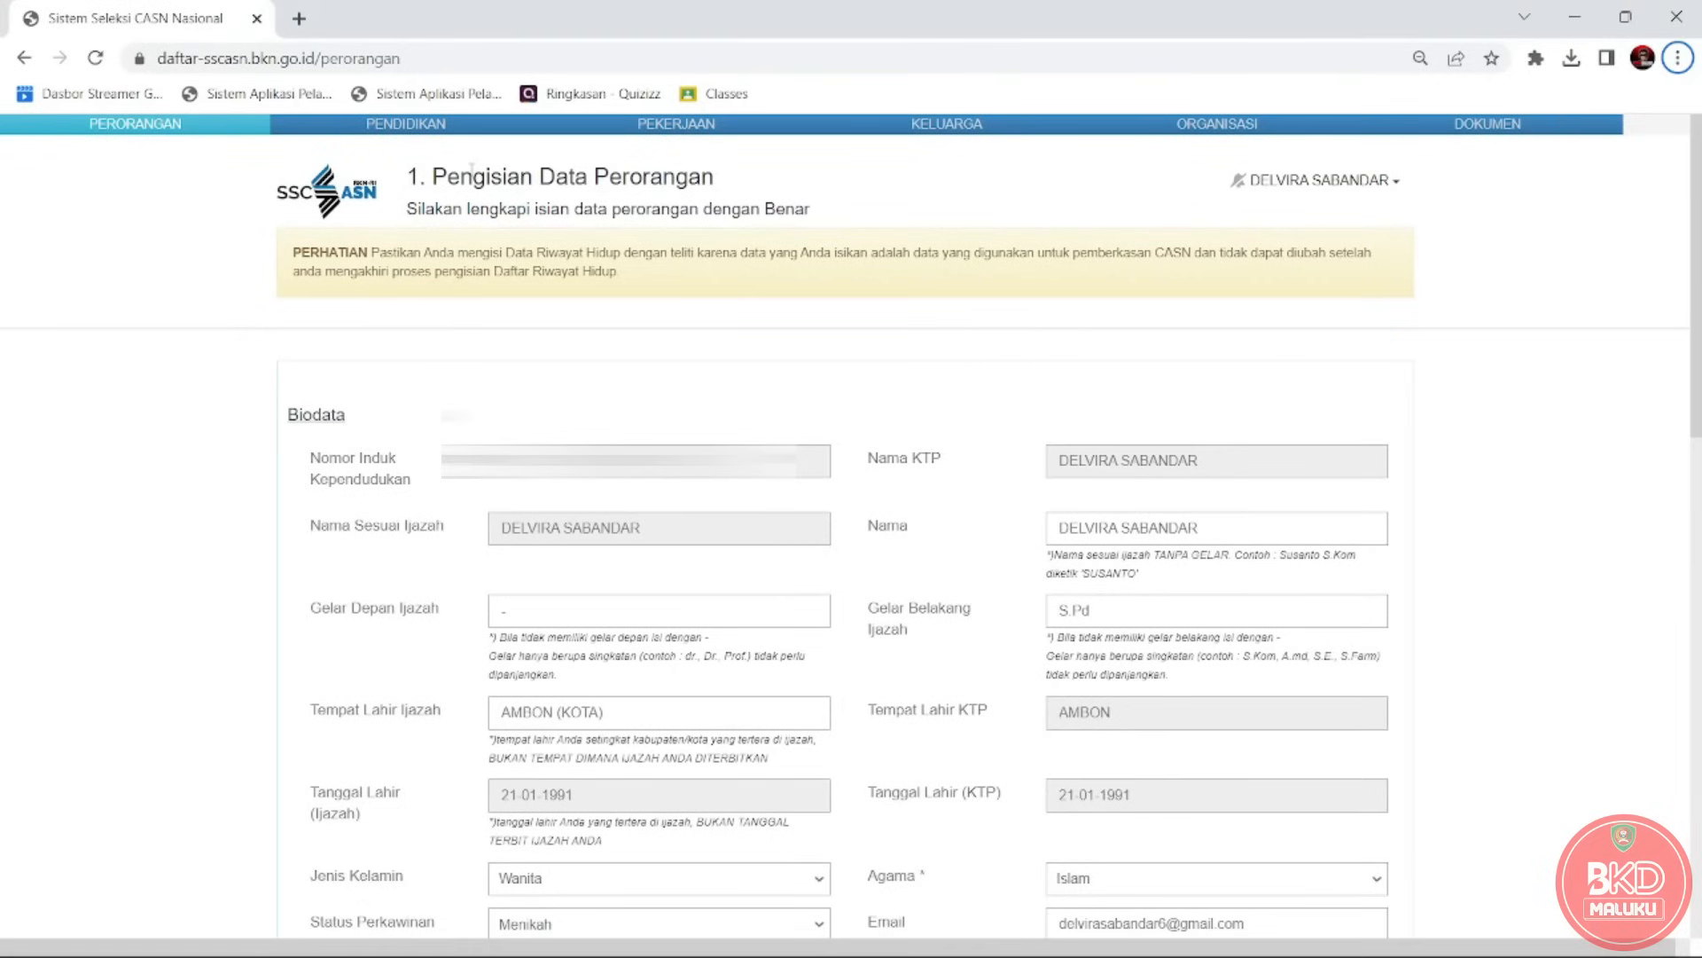
pyautogui.moveTo(432, 176); pyautogui.dragTo(811, 211)
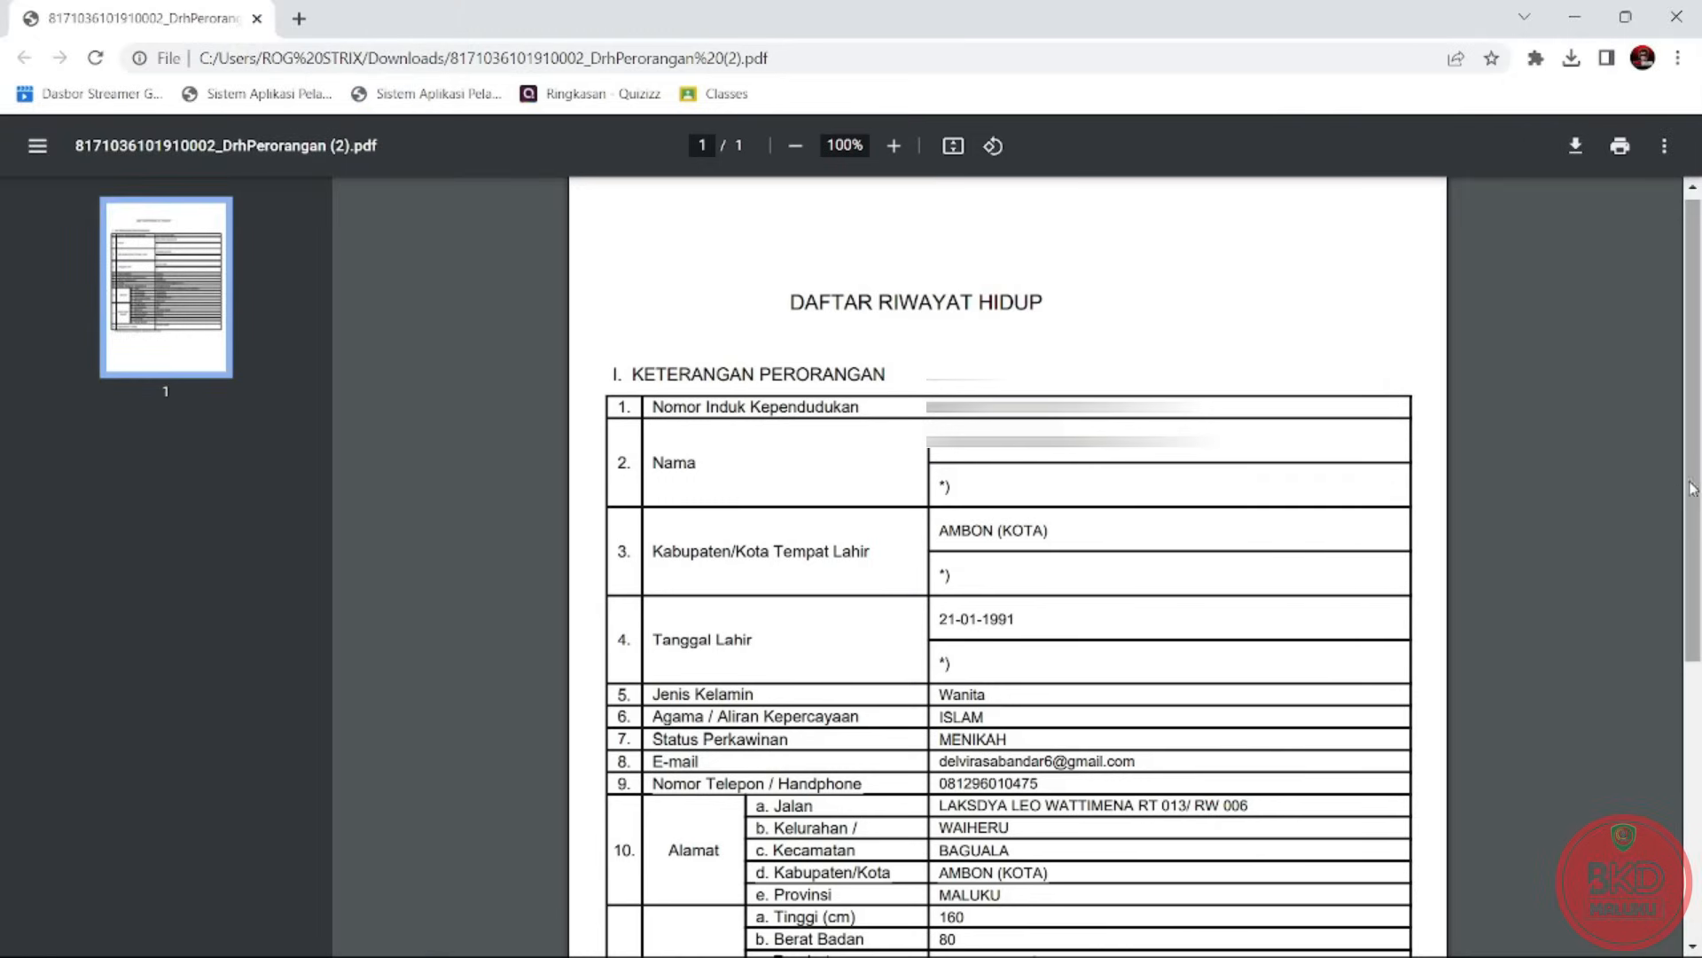
pyautogui.scroll(-1, 1698, 496)
pyautogui.moveTo(1699, 512); pyautogui.dragTo(1701, 524)
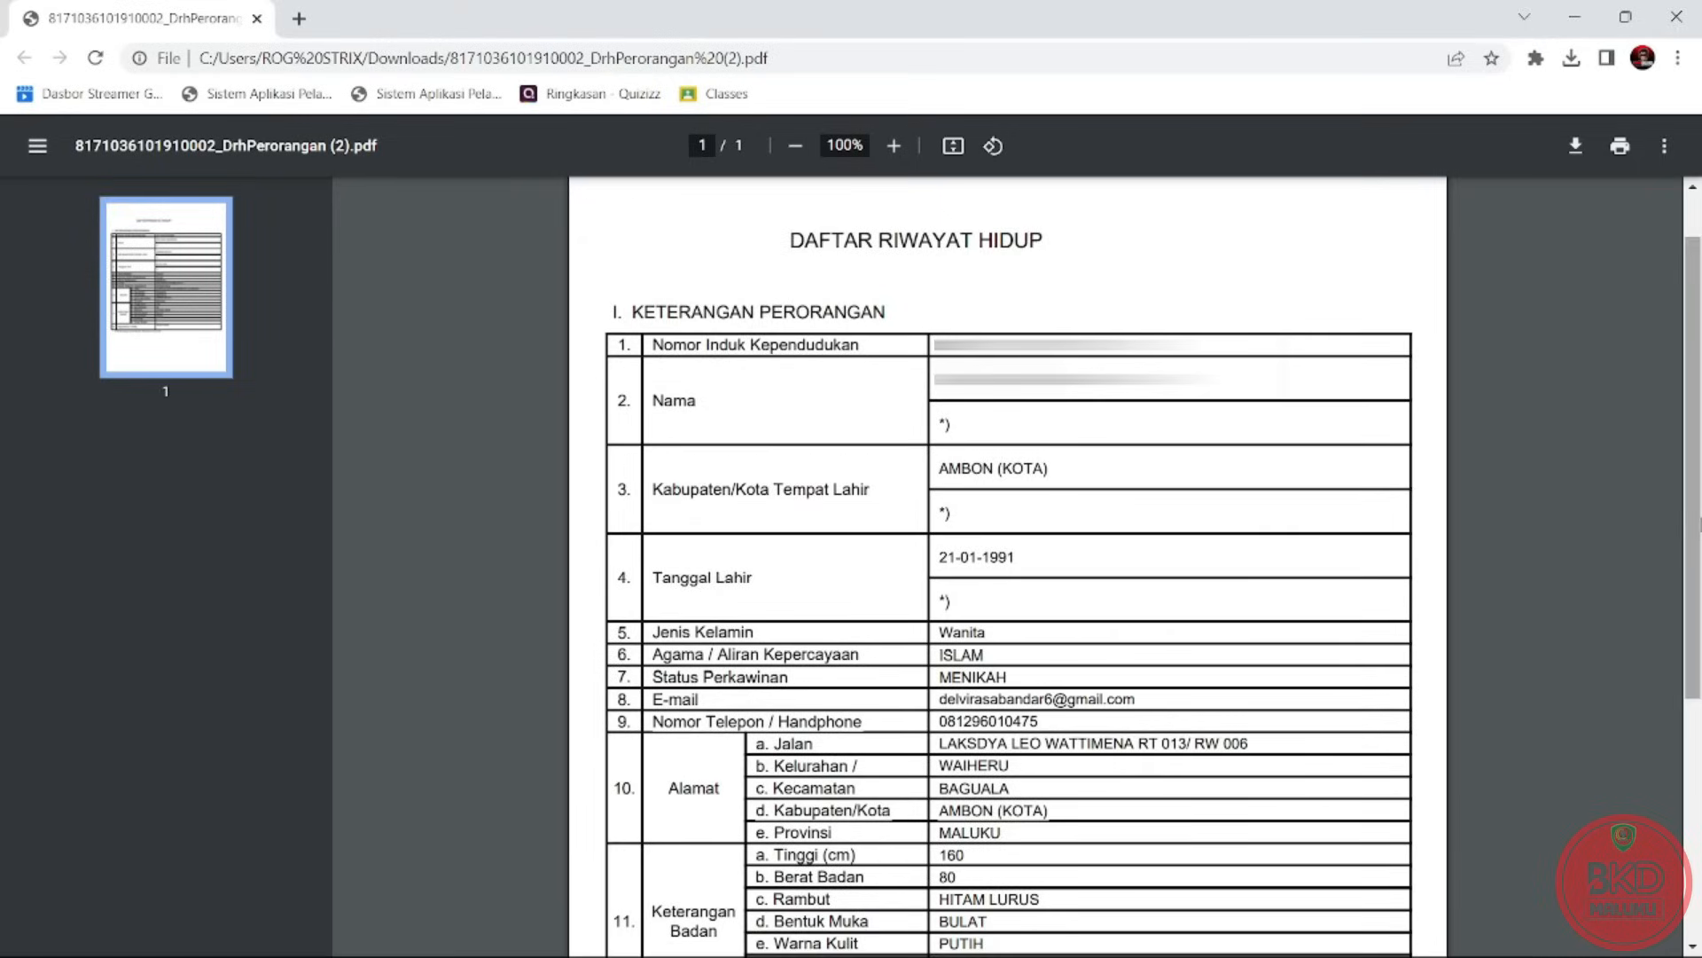
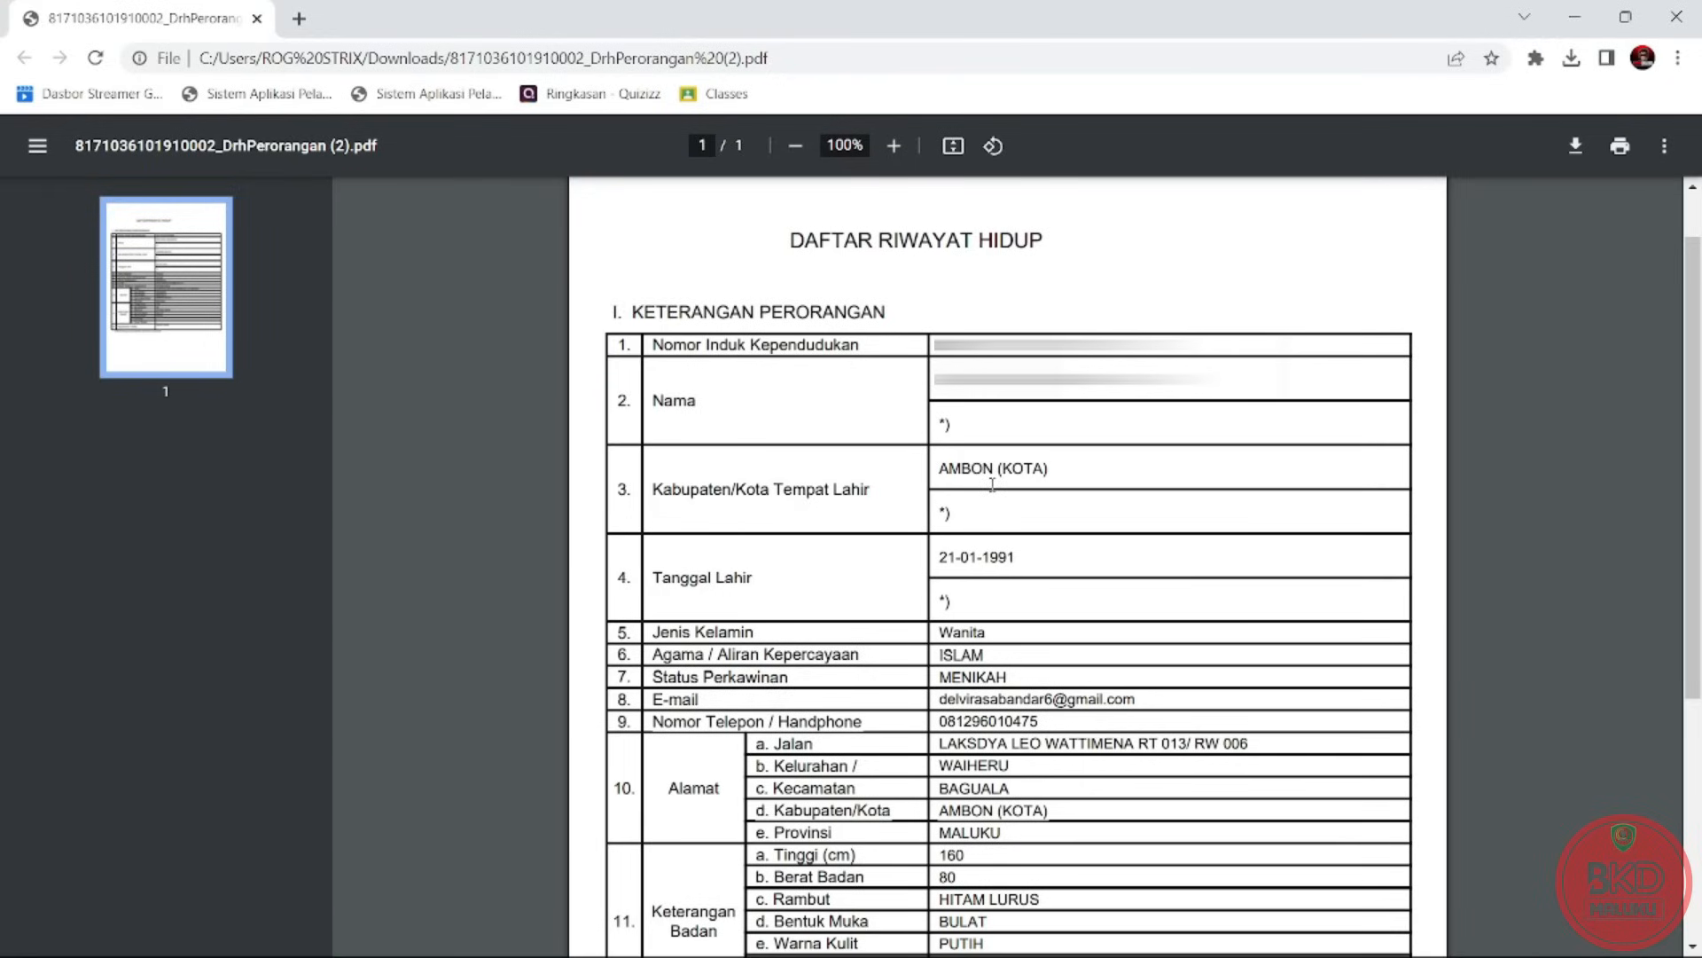
# Highlight the birthplace and birth date entries in the personal DRH PDF, then scroll further down.
pyautogui.moveTo(939, 474); pyautogui.dragTo(1062, 475)
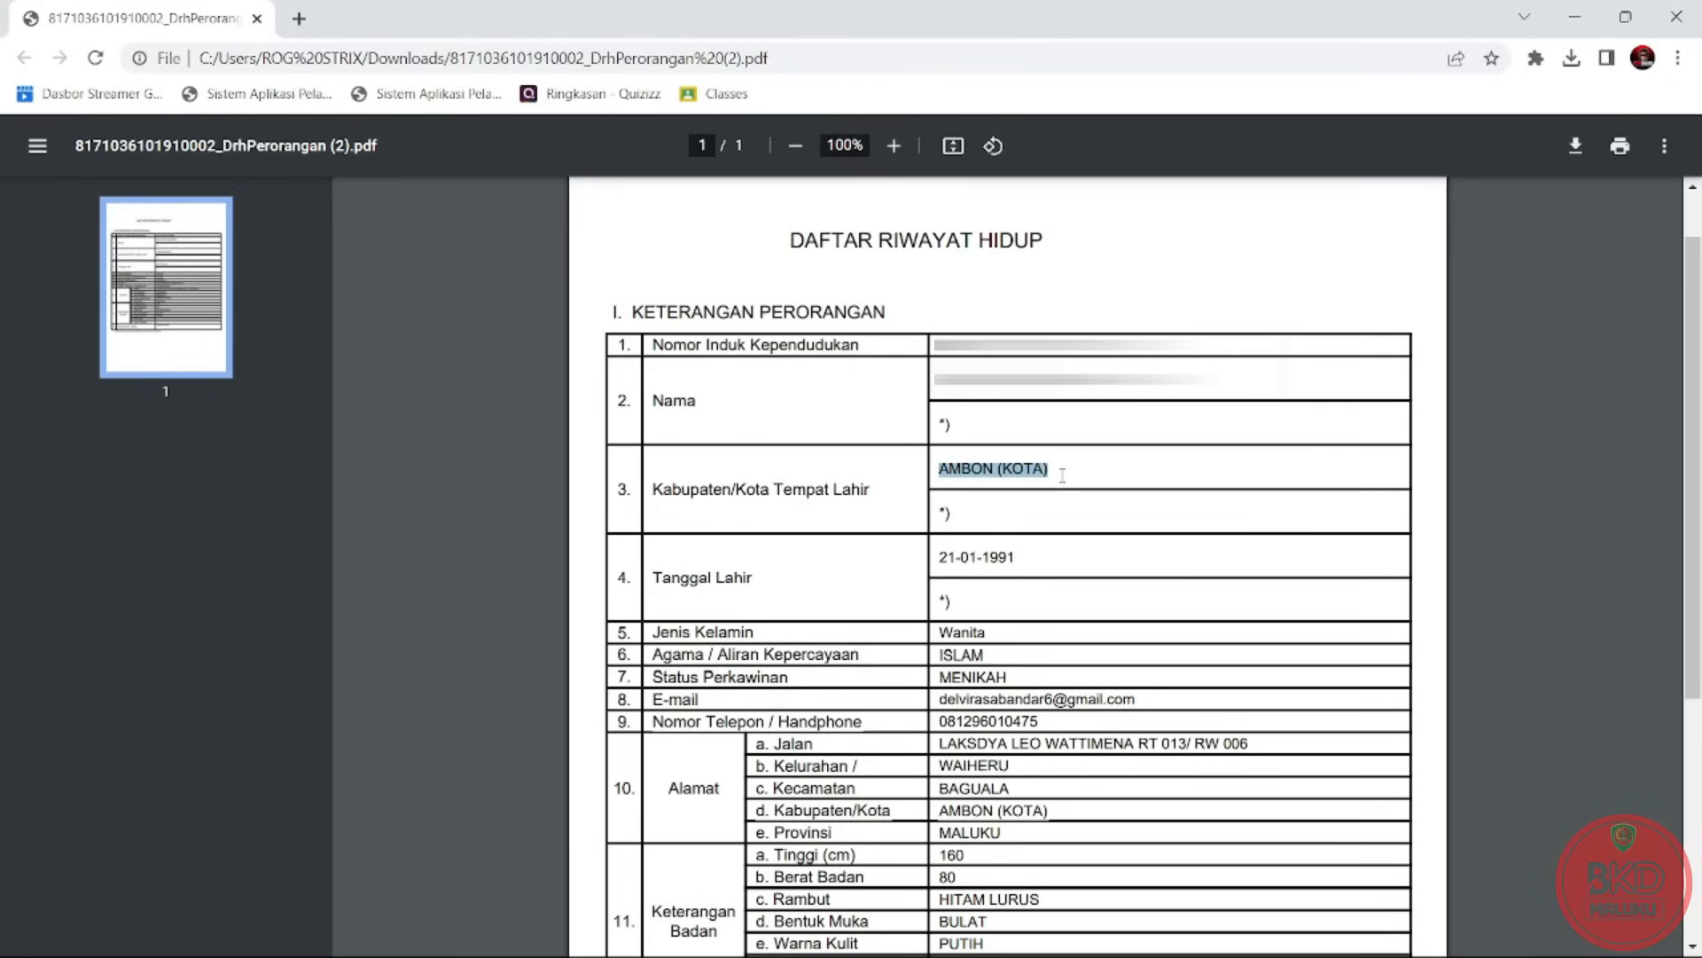
pyautogui.click(1017, 526)
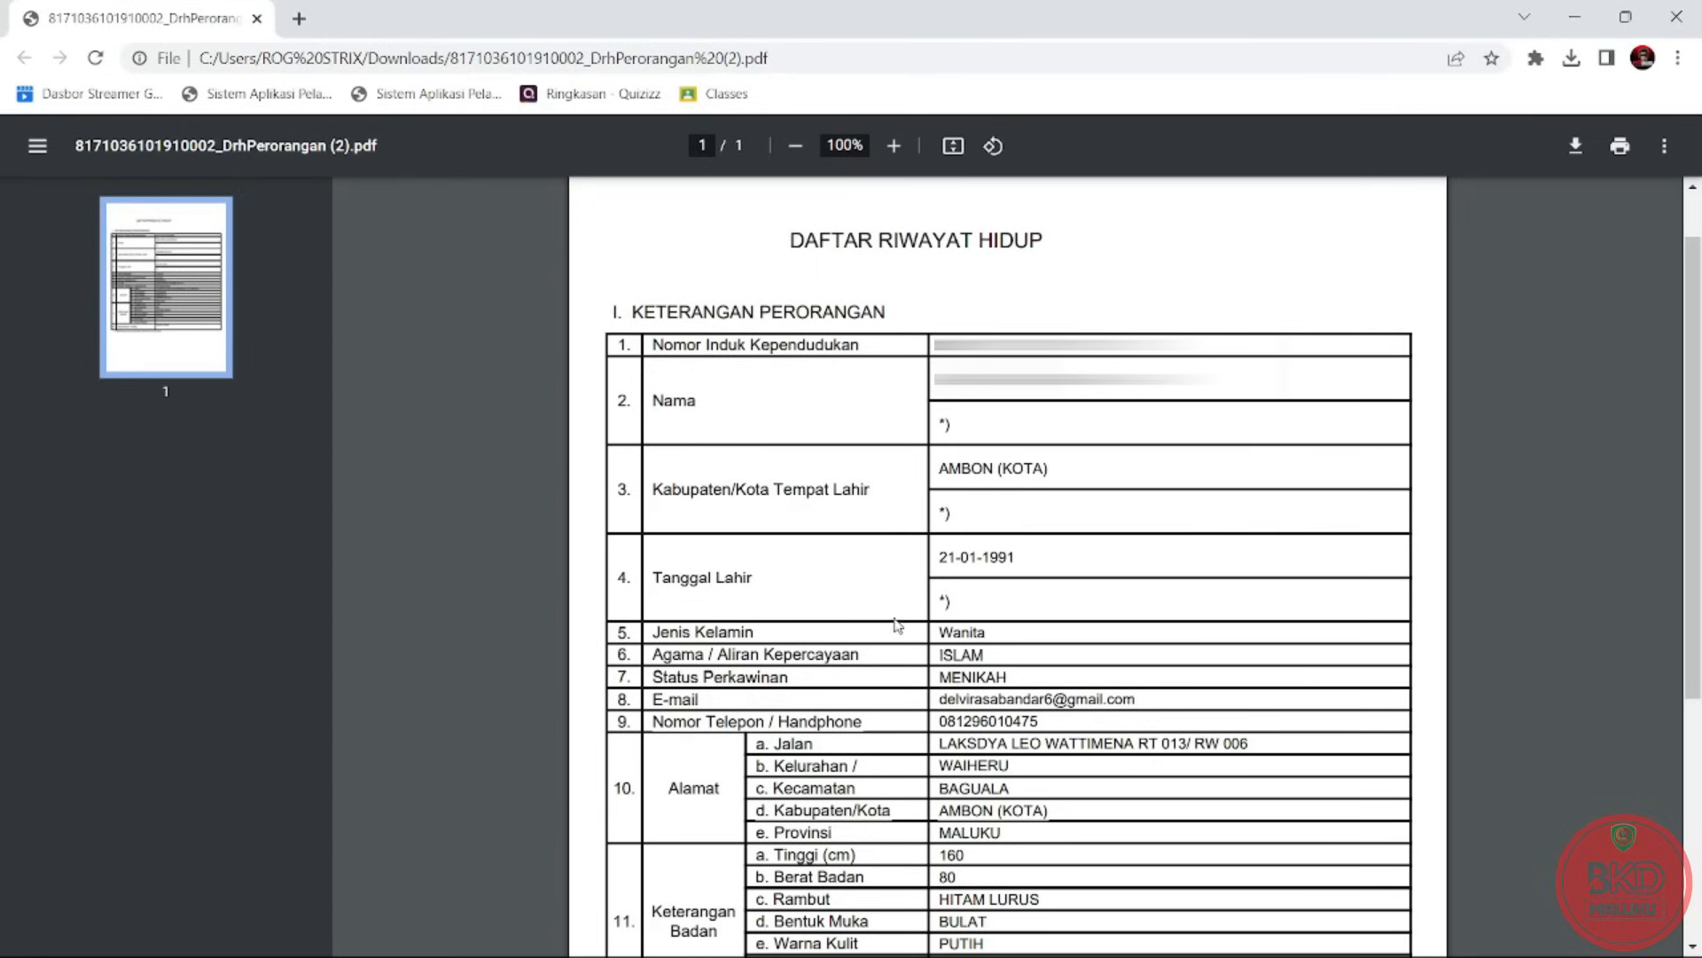
pyautogui.moveTo(1020, 559); pyautogui.dragTo(948, 555)
pyautogui.click(1023, 559)
pyautogui.scroll(-1, 1692, 469)
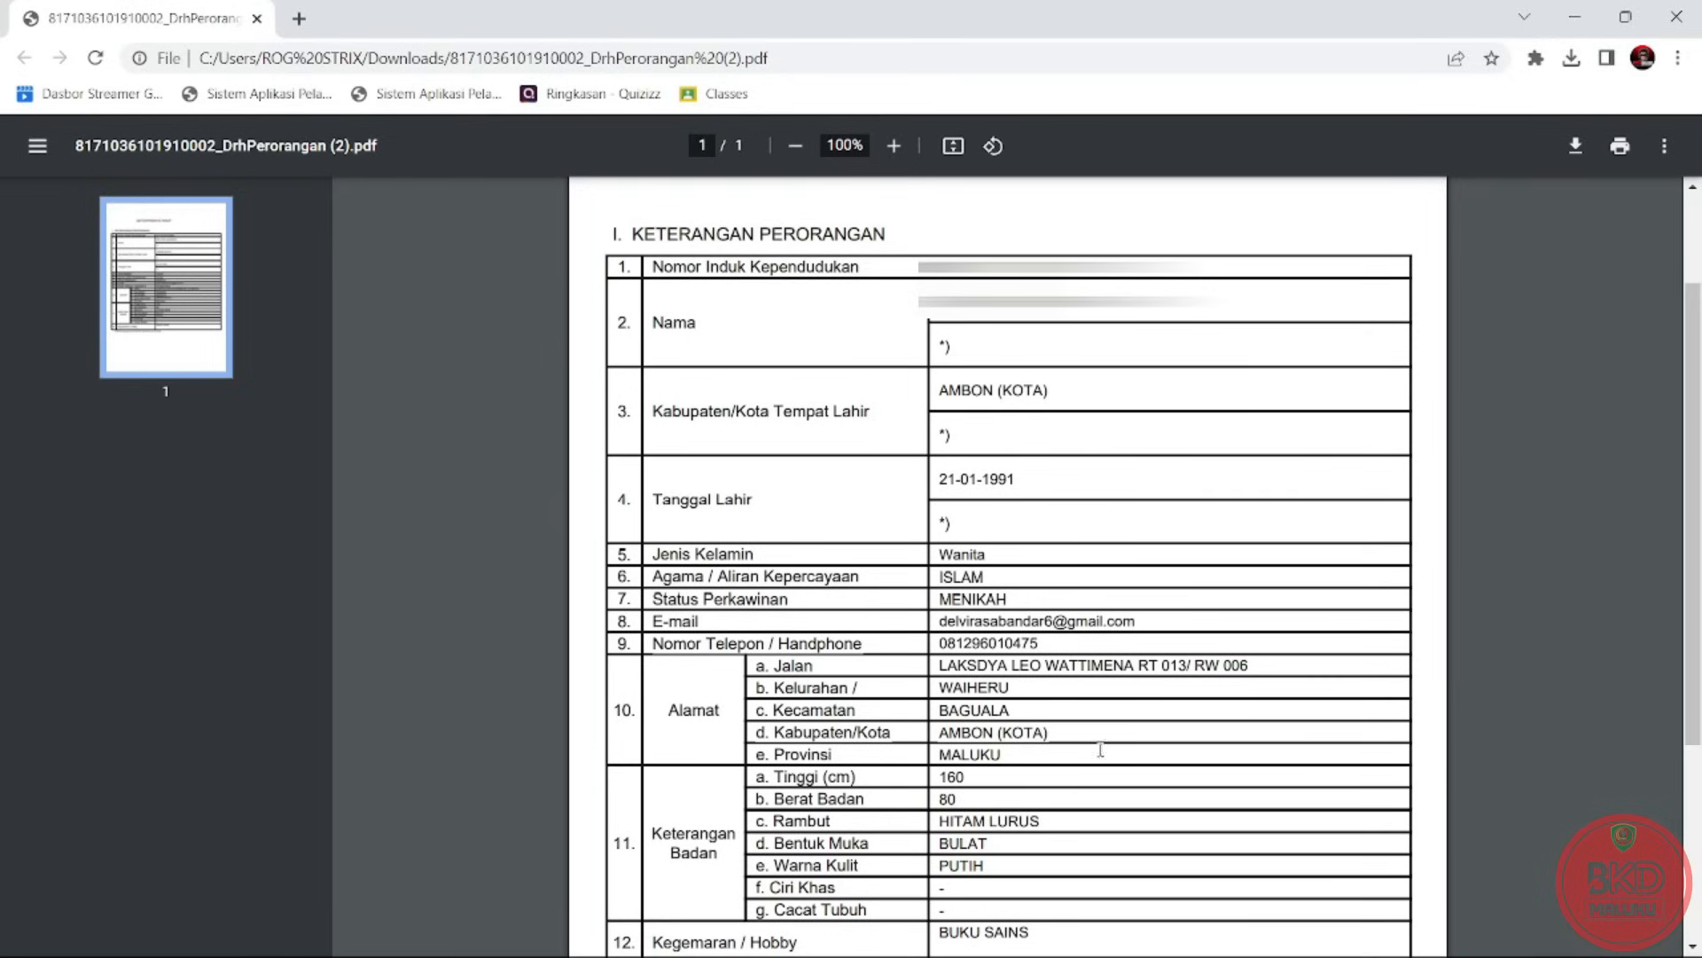
pyautogui.scroll(-1, 1693, 532)
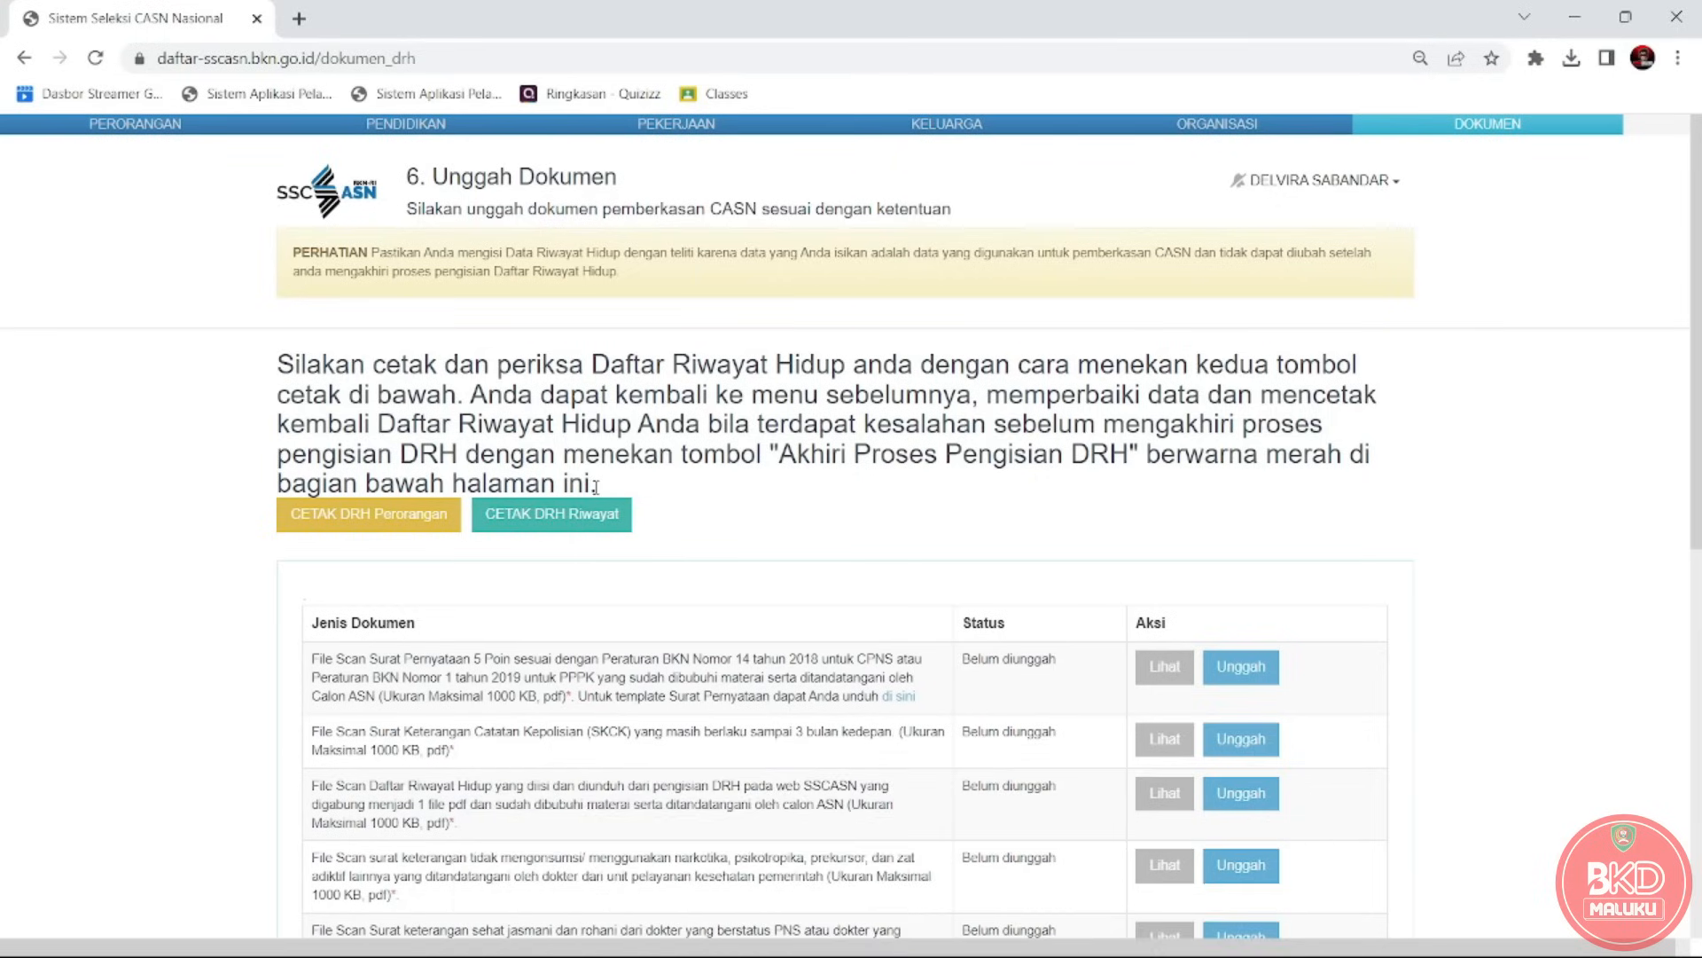
# Generate the DRH Riwayat printout with the teal CETAK DRH Riwayat button.
pyautogui.click(558, 527)
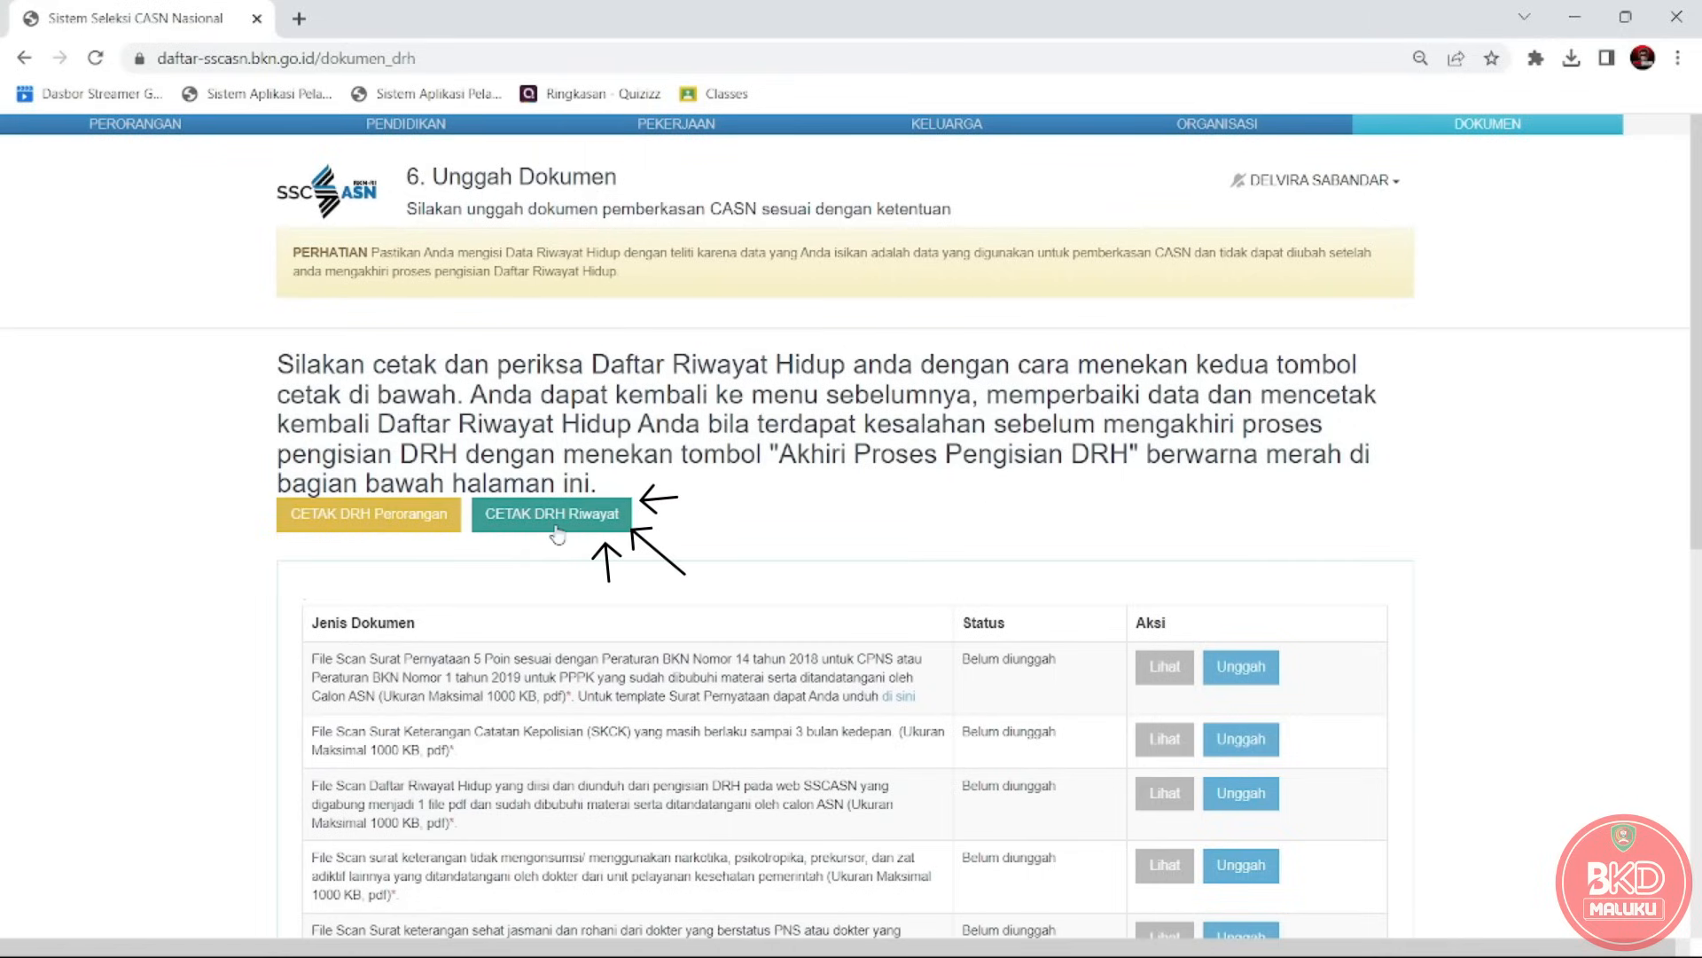
pyautogui.click(557, 529)
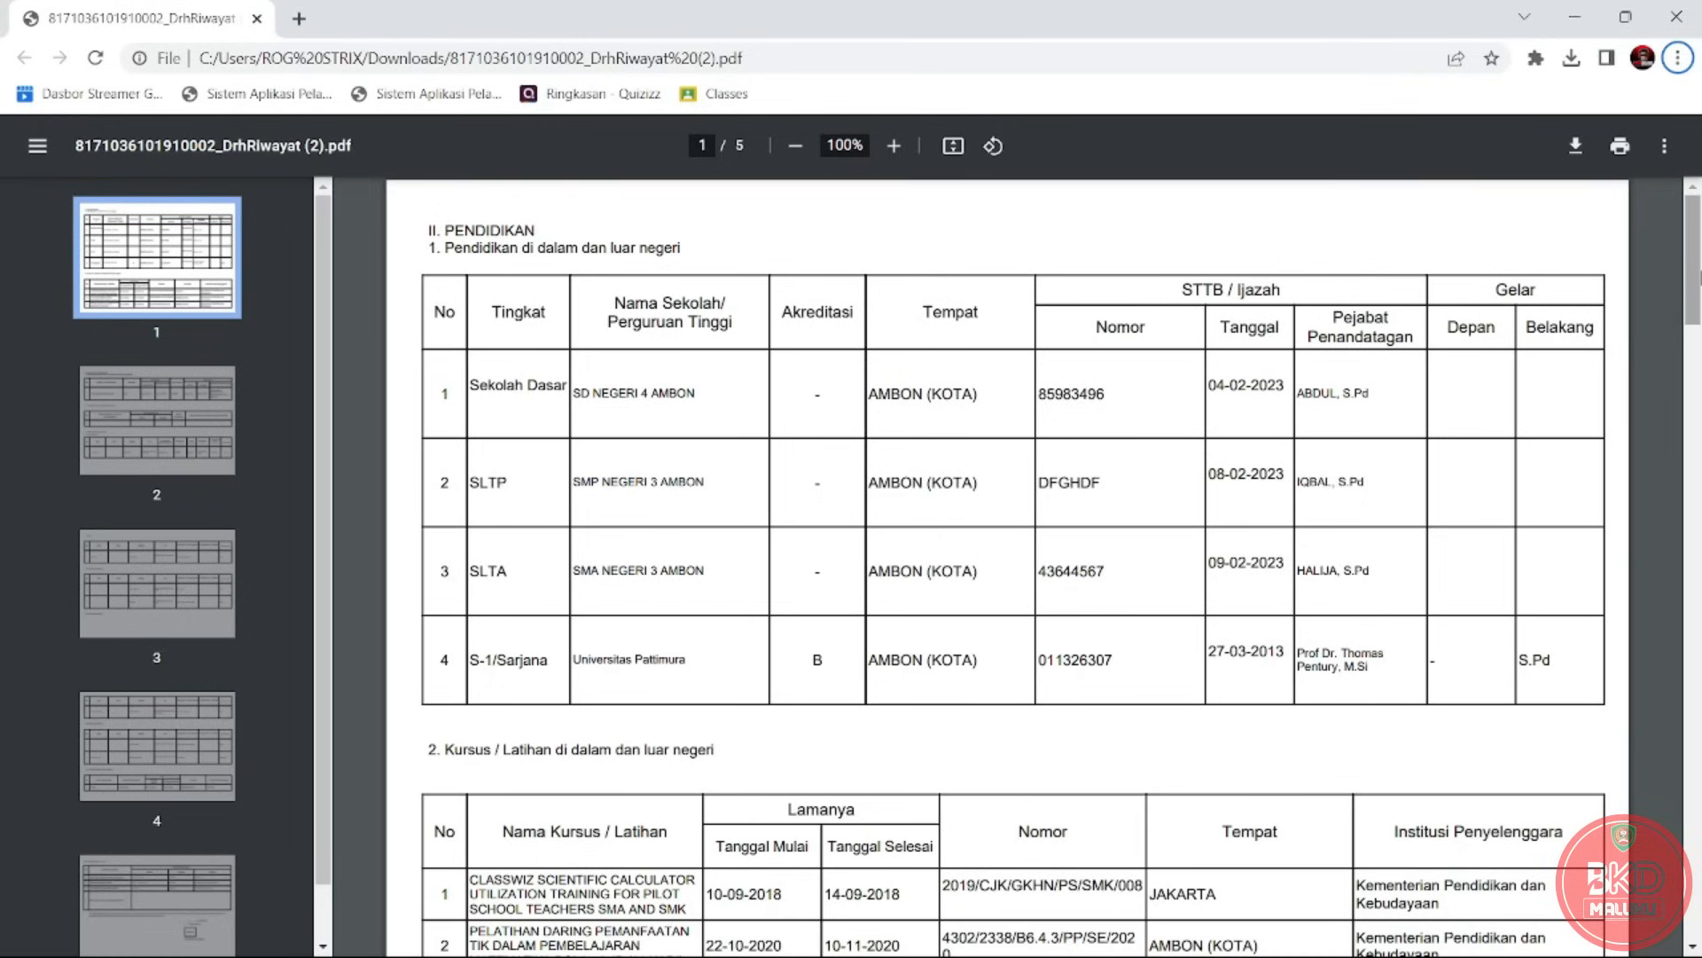
# Scroll to page 5 and highlight the blank signature line and the date 19 April 2023.
pyautogui.moveTo(1701, 278); pyautogui.dragTo(1698, 922)
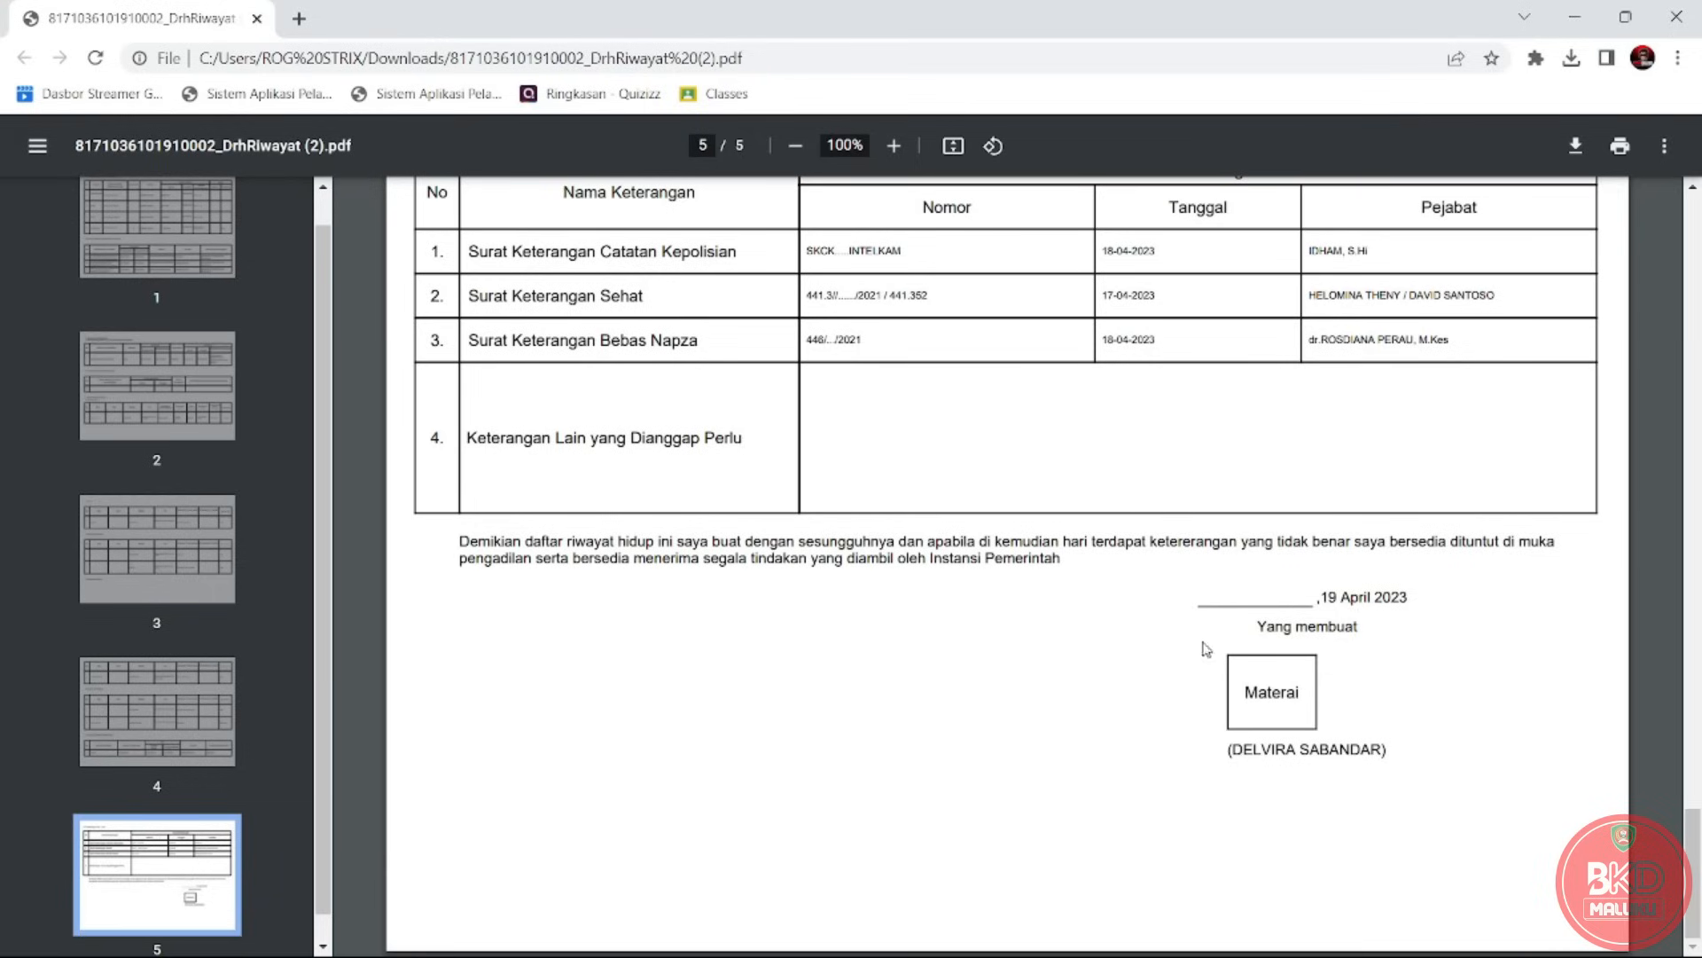
pyautogui.moveTo(1206, 601); pyautogui.dragTo(1305, 594)
pyautogui.moveTo(1222, 606); pyautogui.dragTo(1275, 603)
pyautogui.click(1336, 597)
pyautogui.moveTo(1321, 596); pyautogui.dragTo(1335, 595)
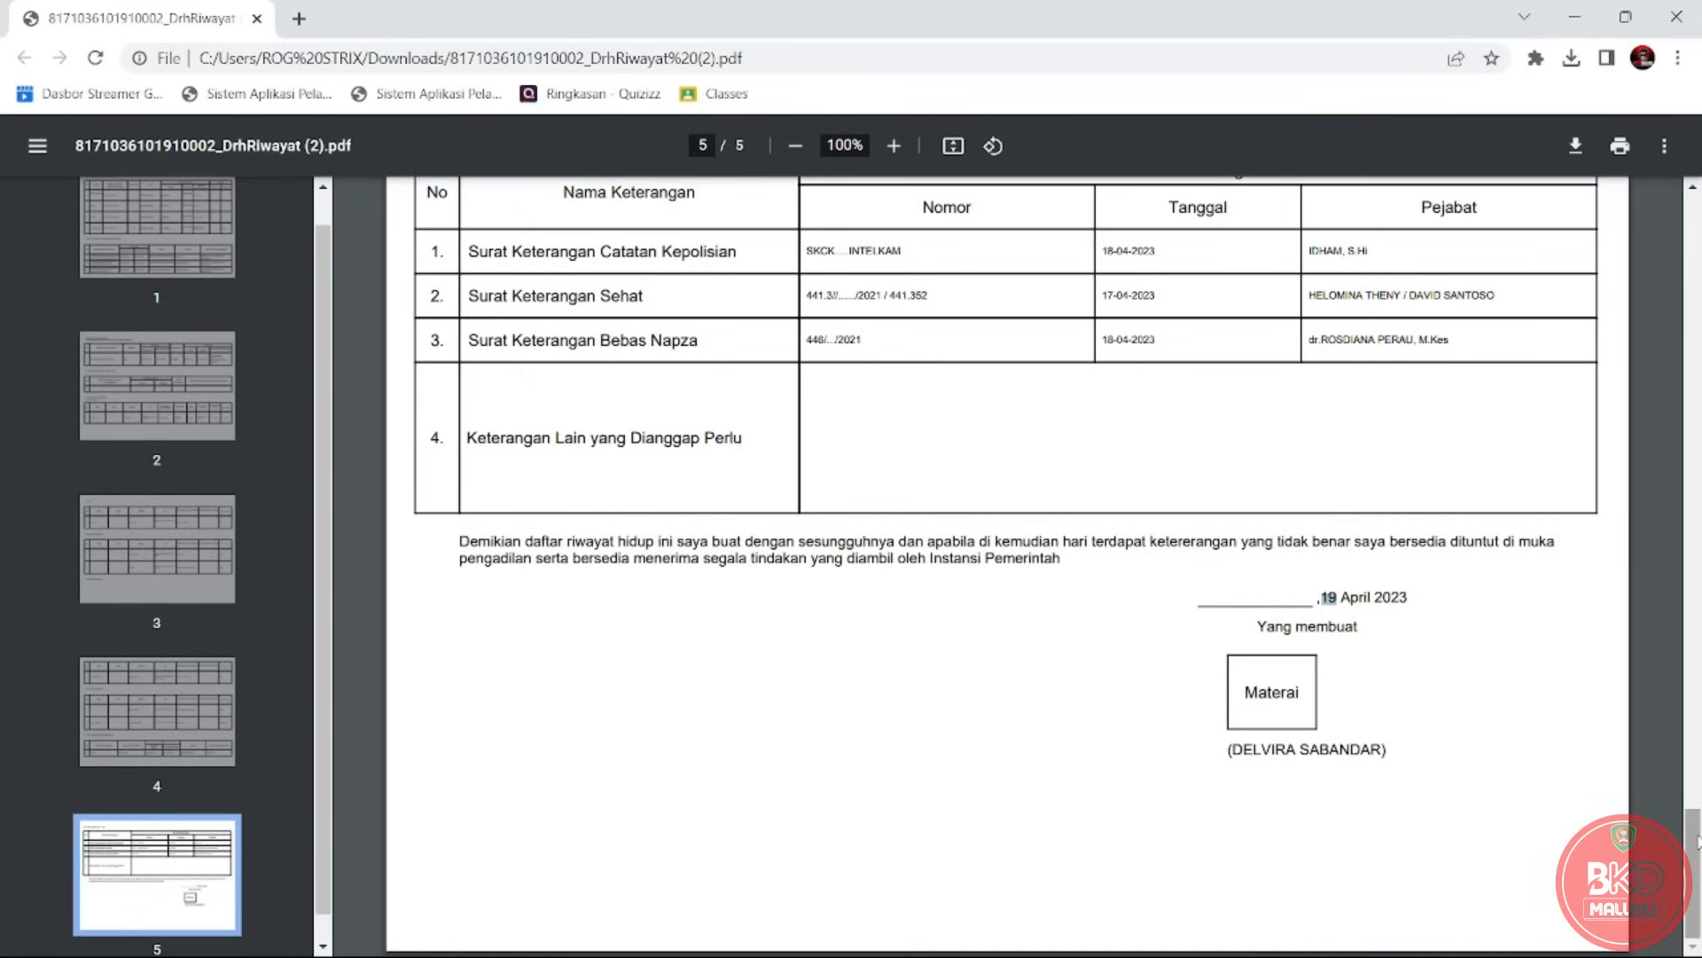
# Open DrhPerorangan (4).pdf and DrhRiwayat (2).pdf from recent downloads in new tabs.
pyautogui.click(1570, 59)
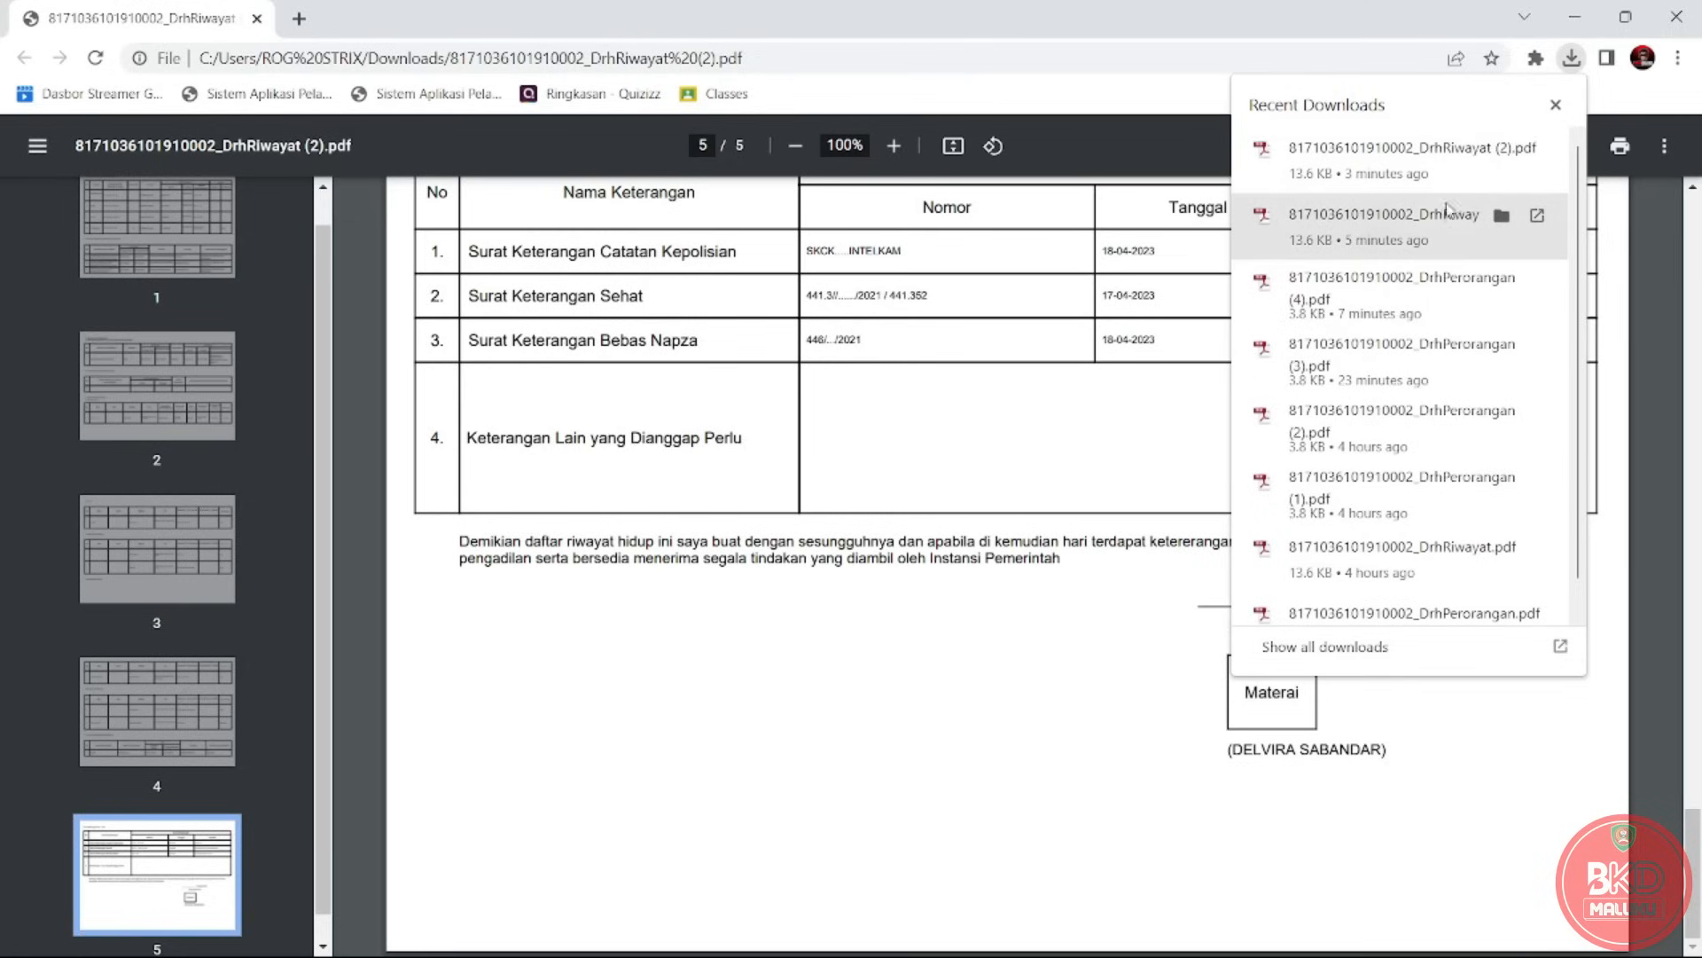
pyautogui.click(1428, 274)
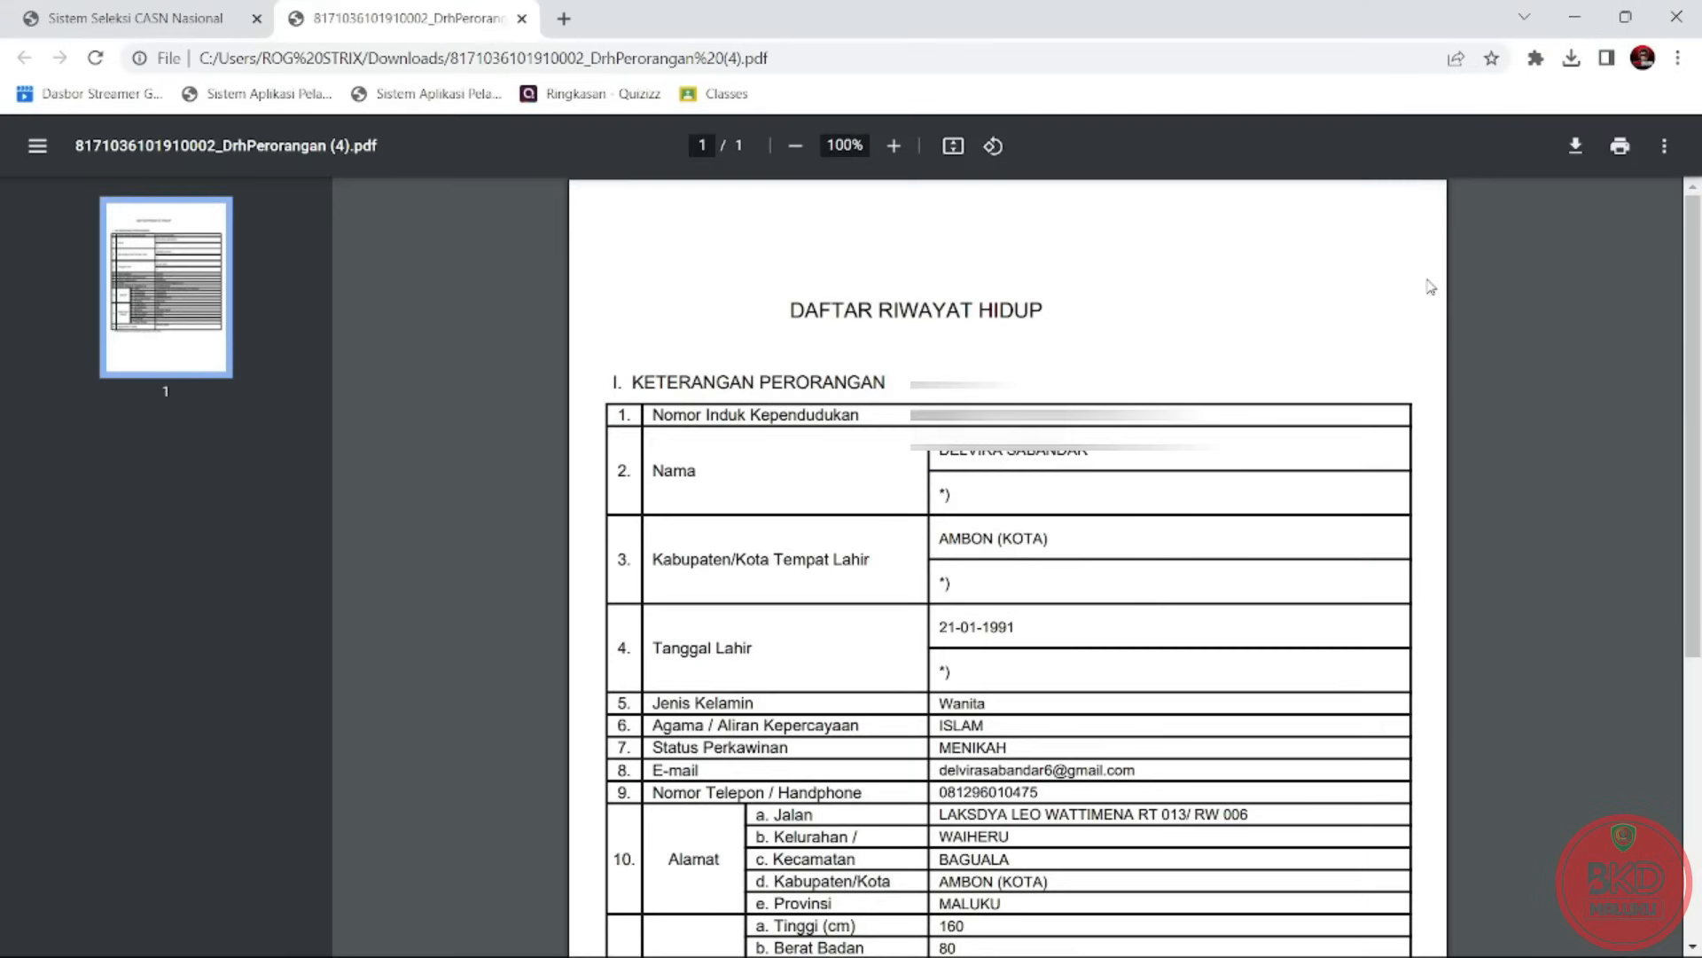
pyautogui.click(137, 13)
pyautogui.click(350, 14)
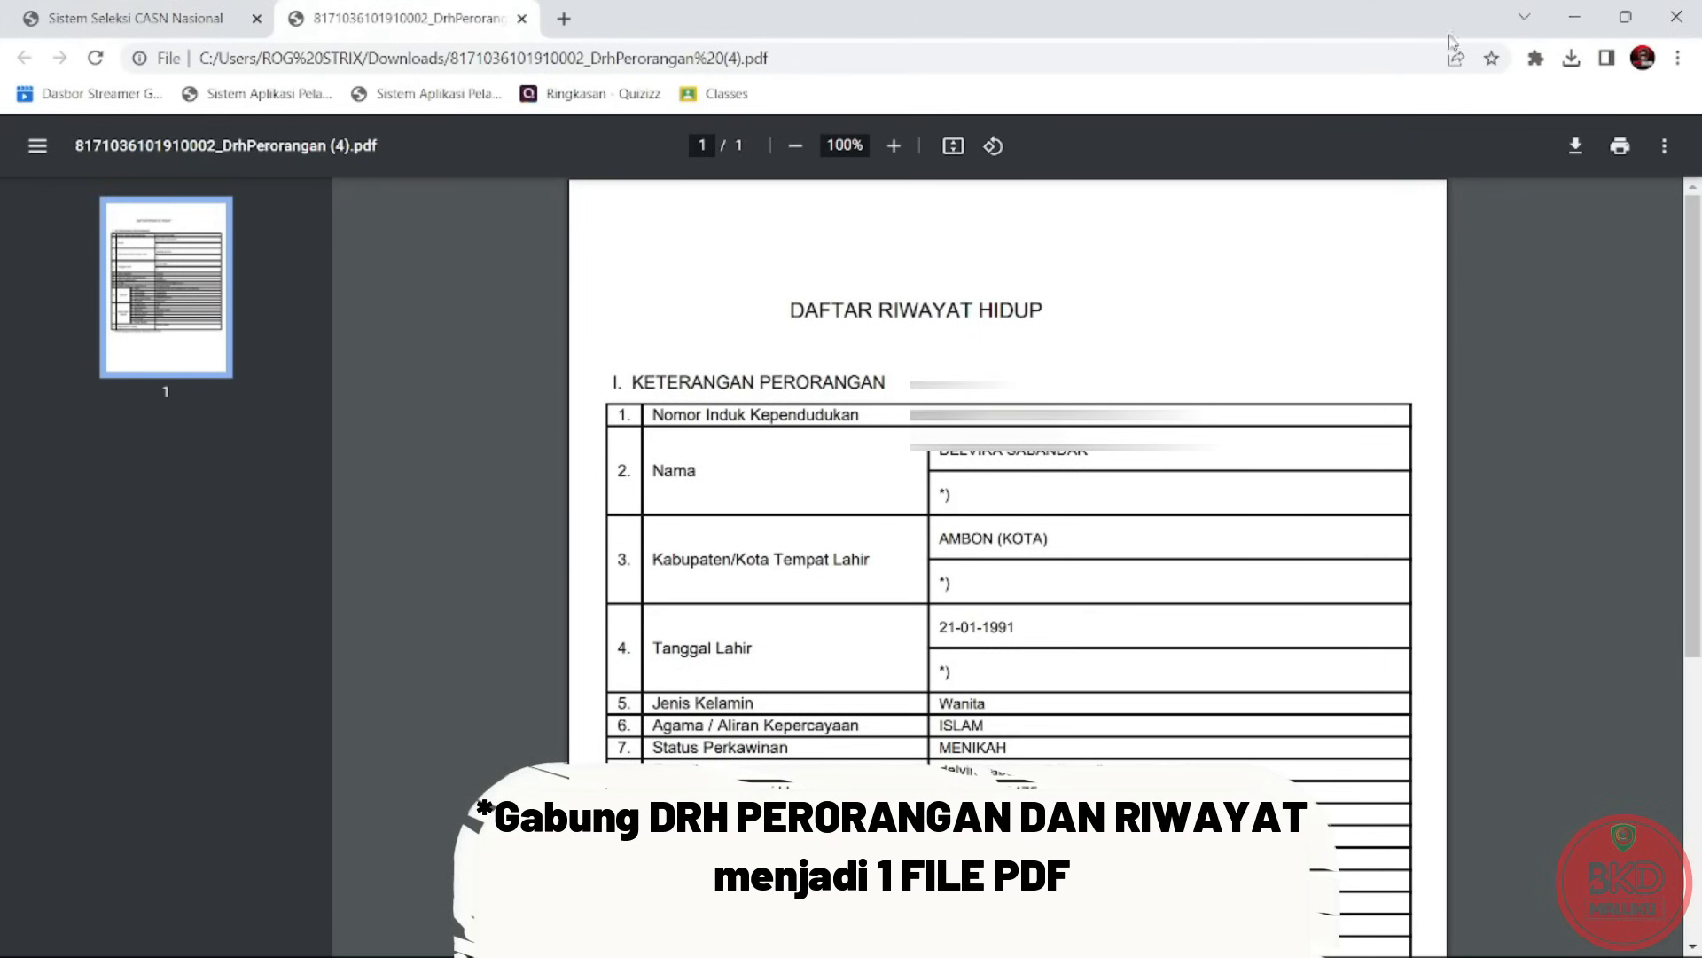
pyautogui.click(1577, 60)
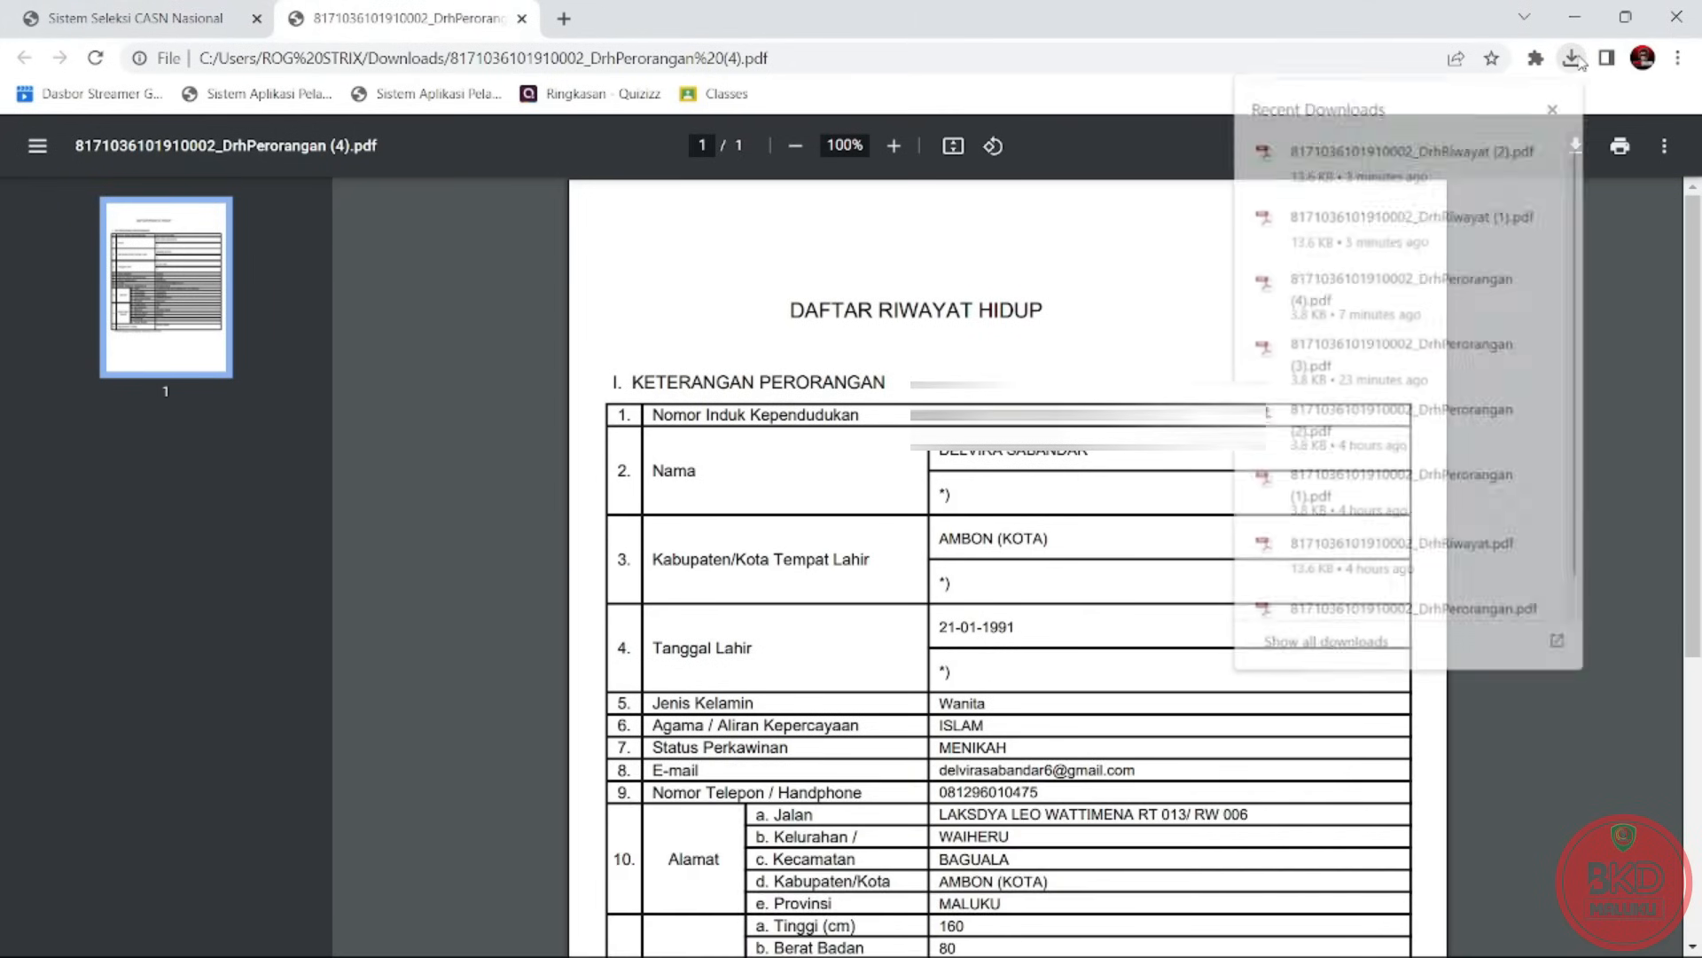
pyautogui.click(1475, 168)
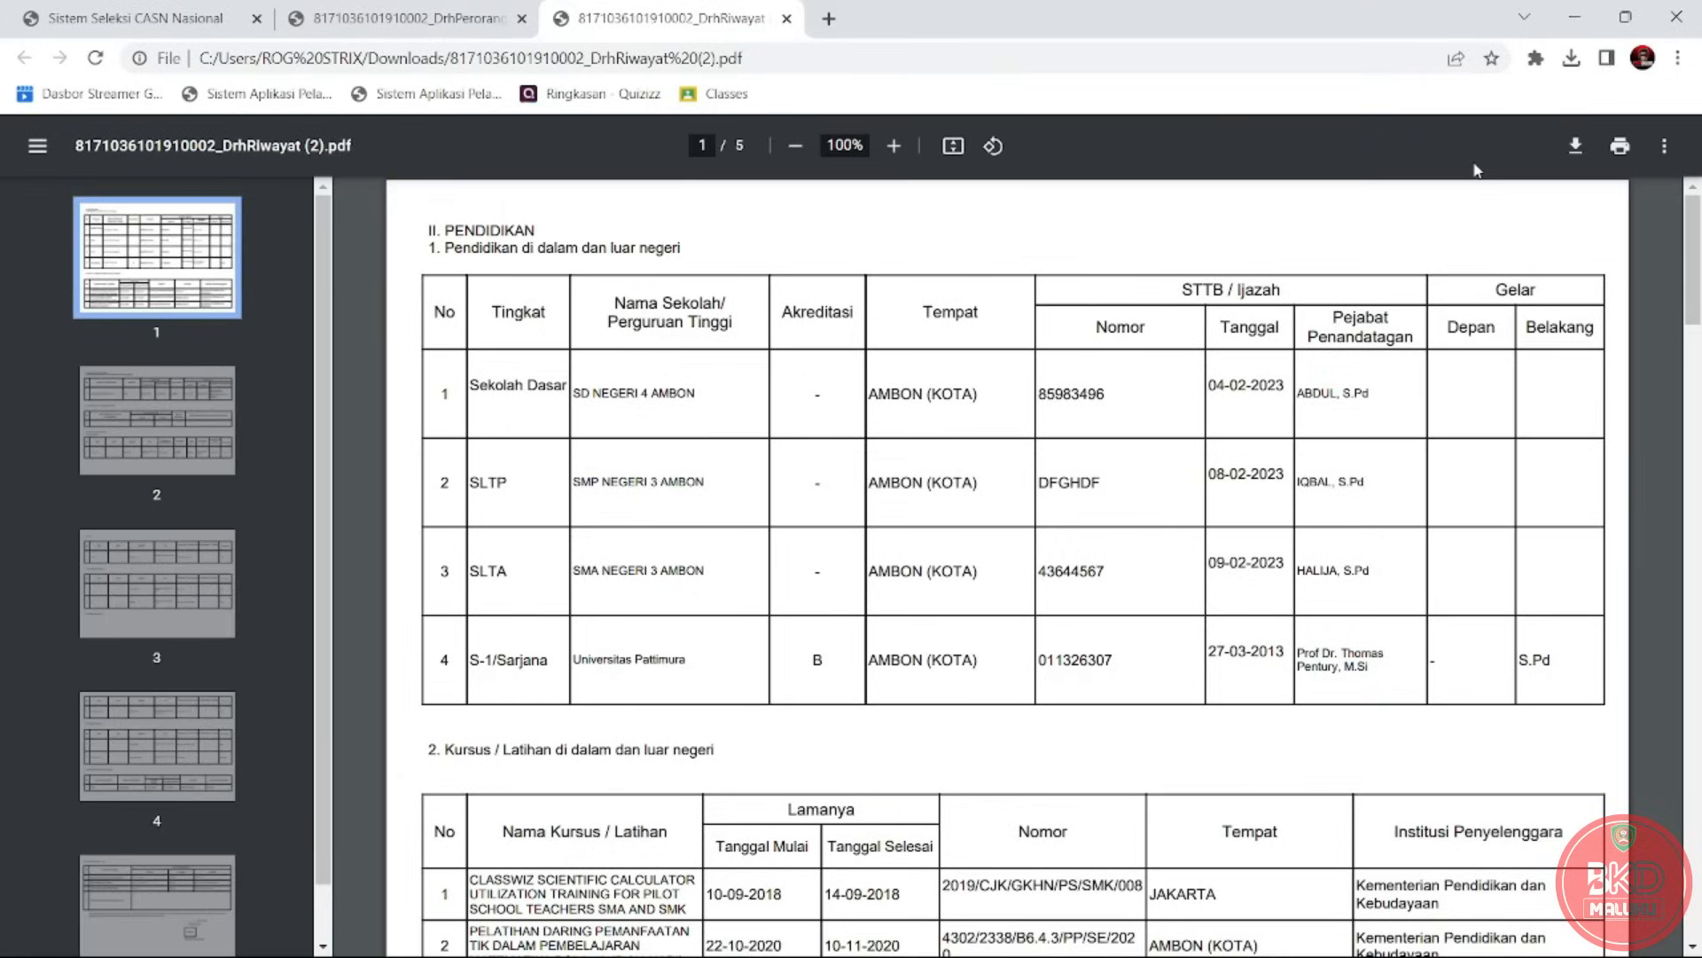
# Compare the DrhPerorangan and DrhRiwayat PDFs by switching back and forth between them.
pyautogui.click(467, 10)
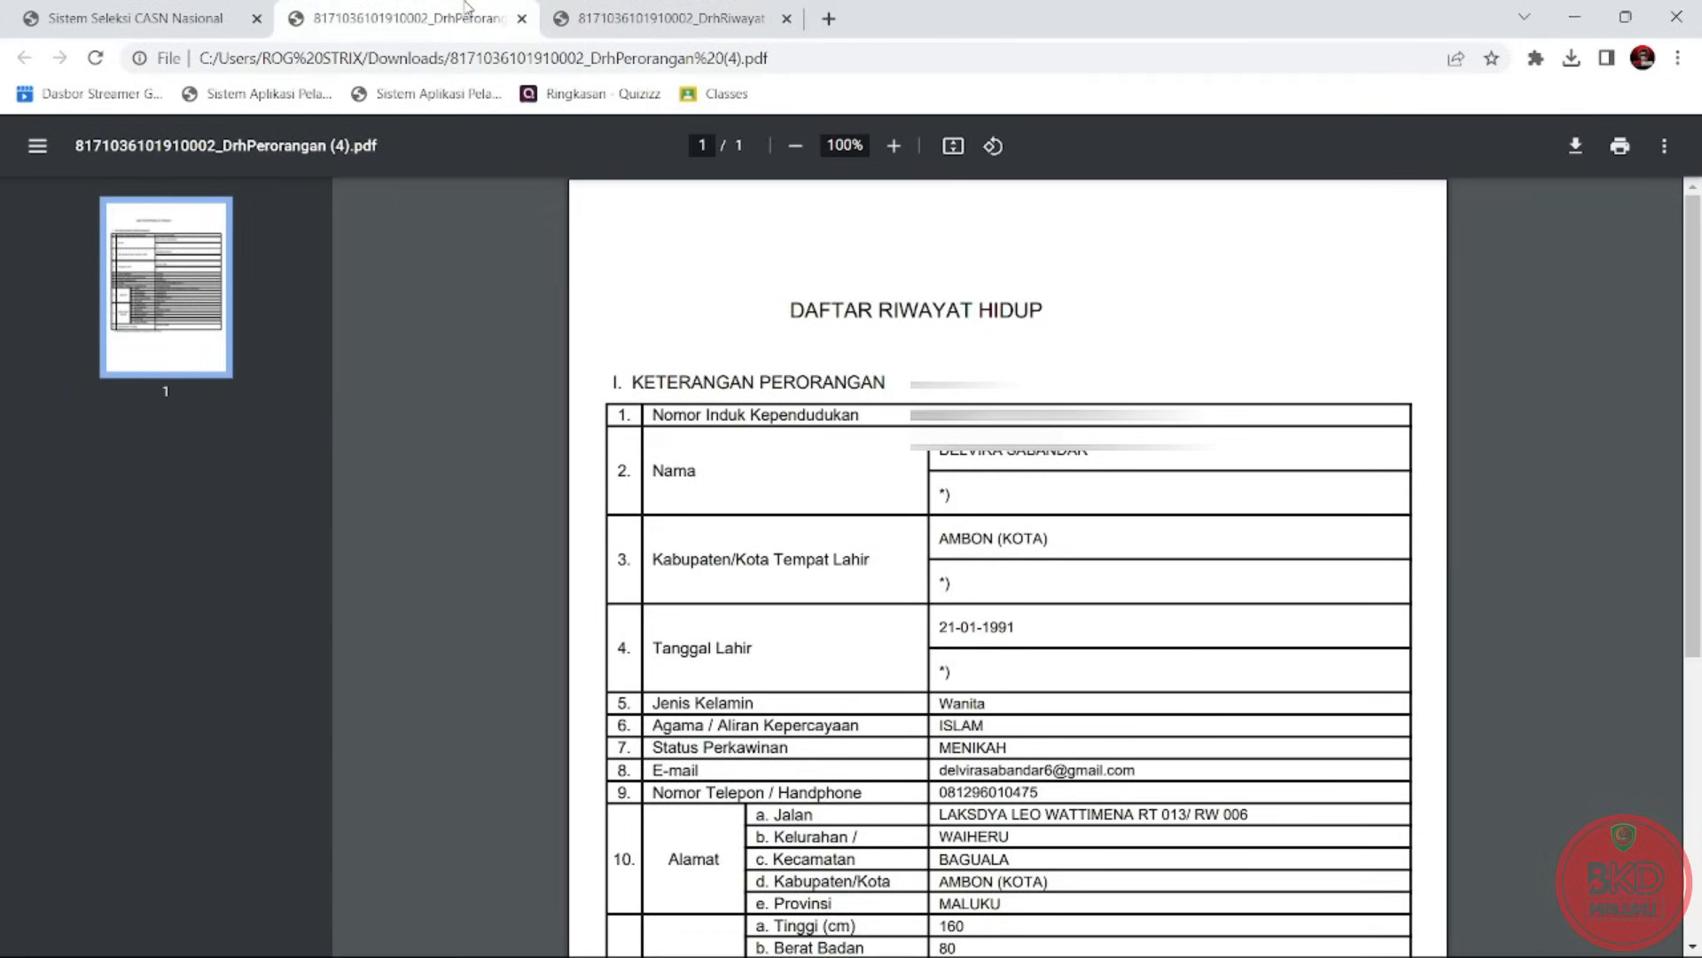
pyautogui.click(610, 8)
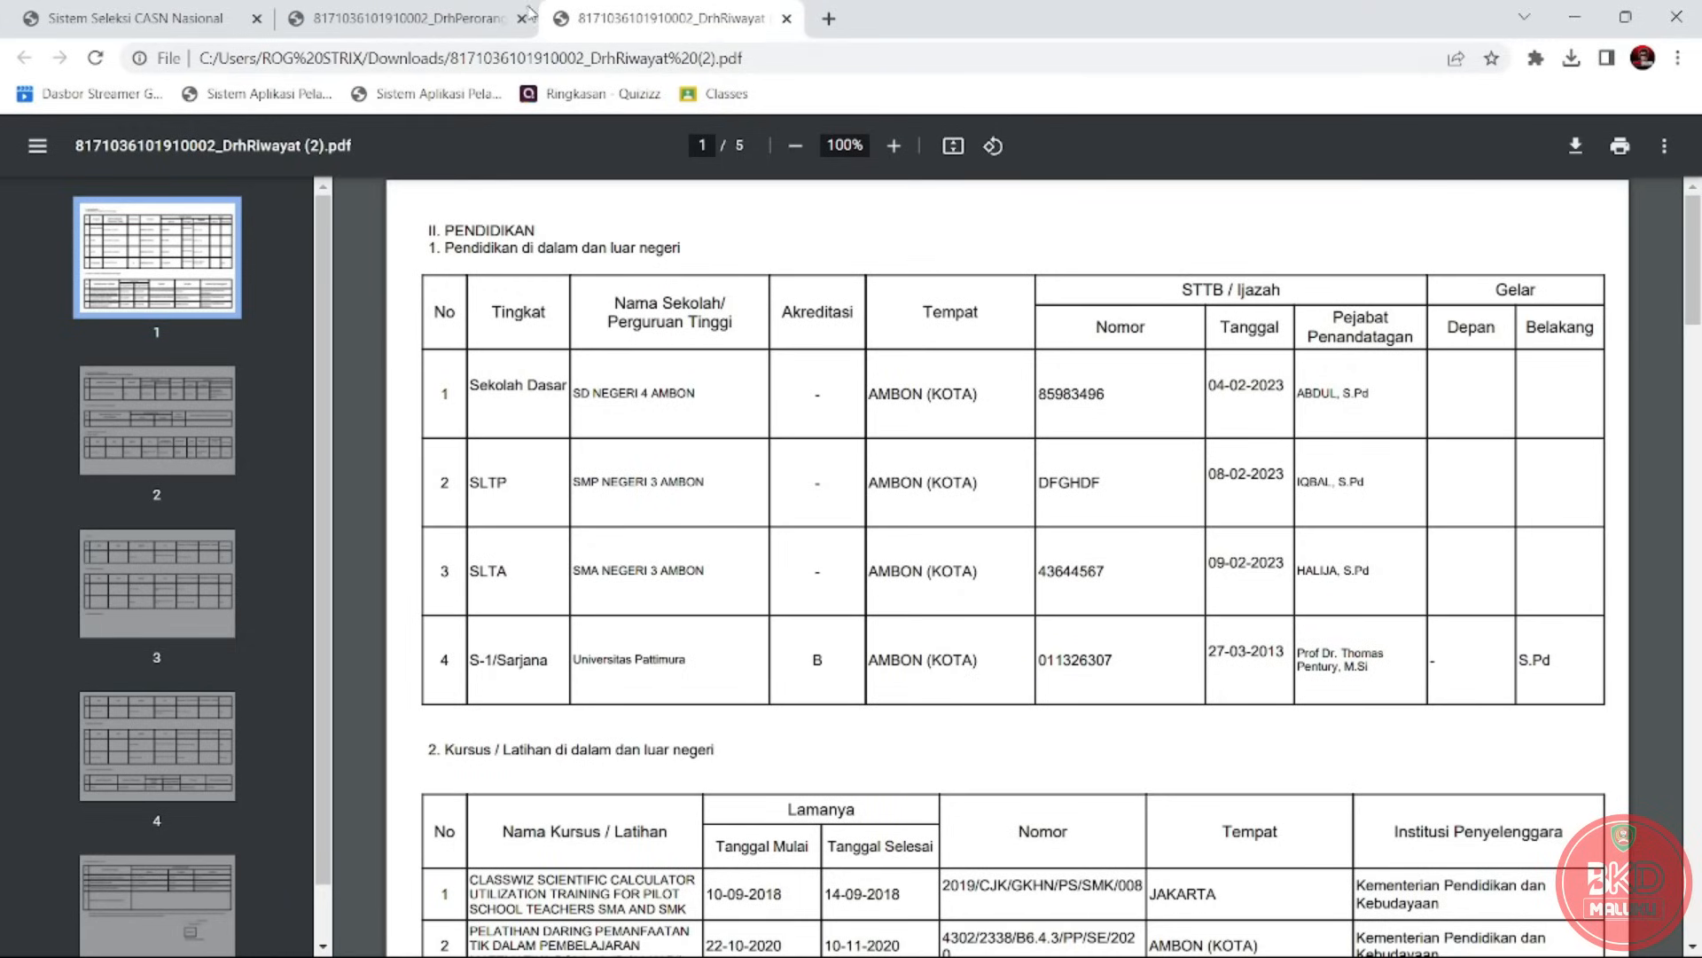
pyautogui.click(482, 9)
pyautogui.moveTo(591, 8)
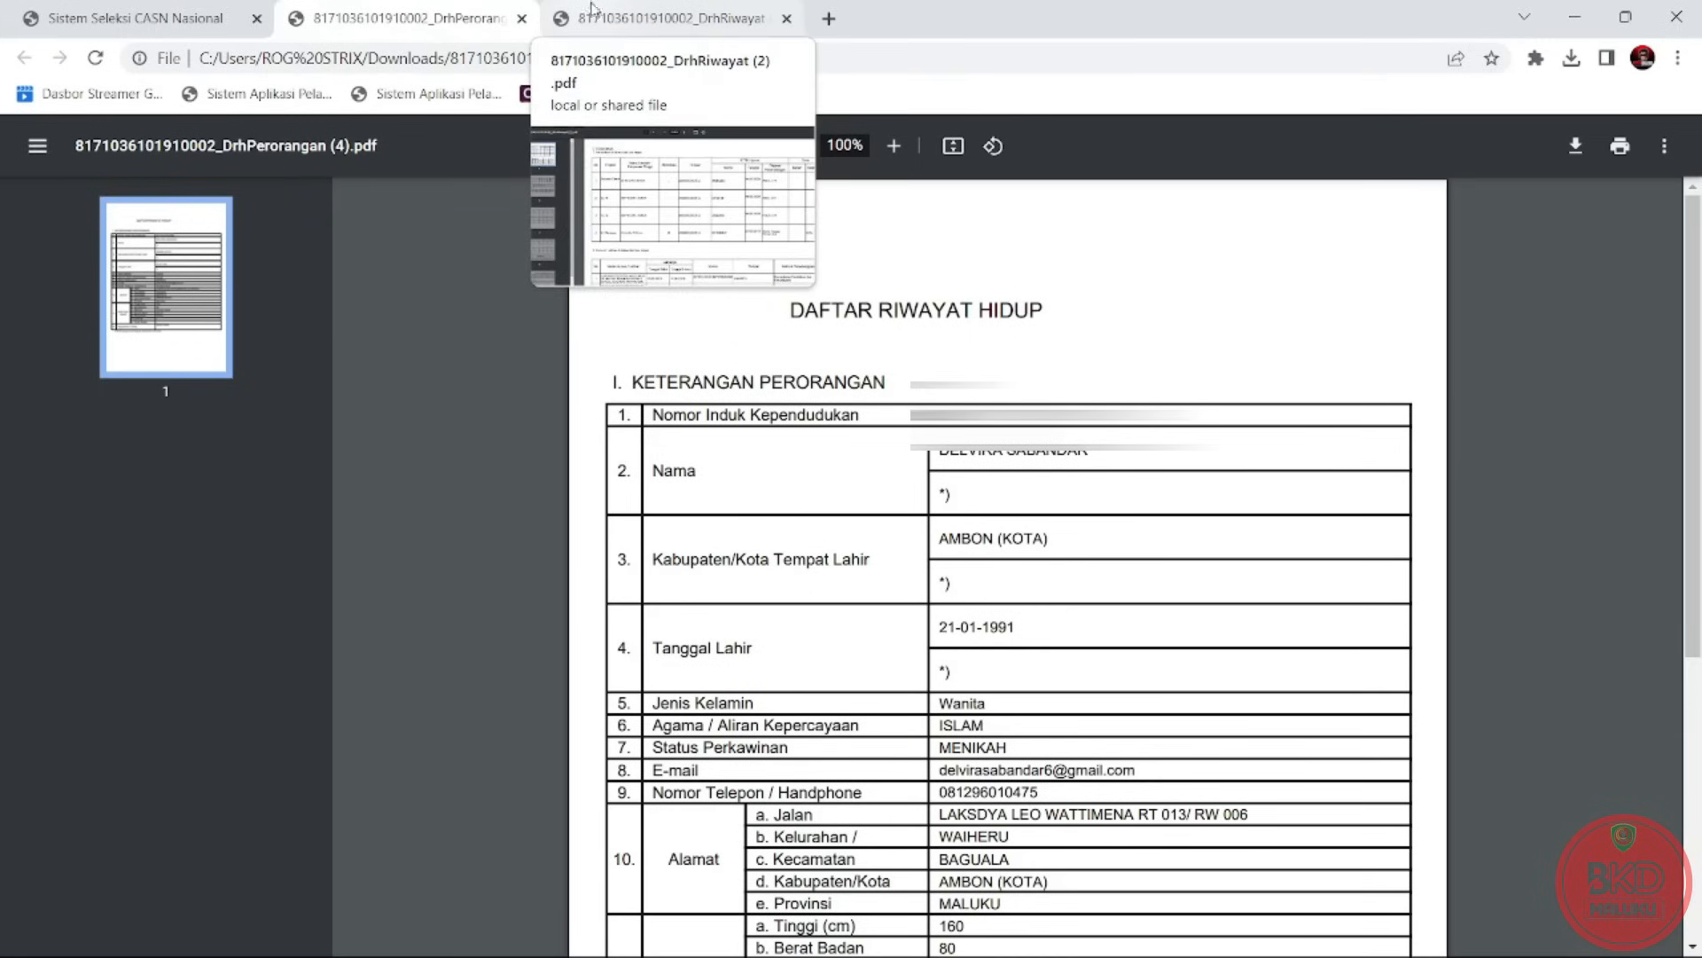
pyautogui.click(591, 8)
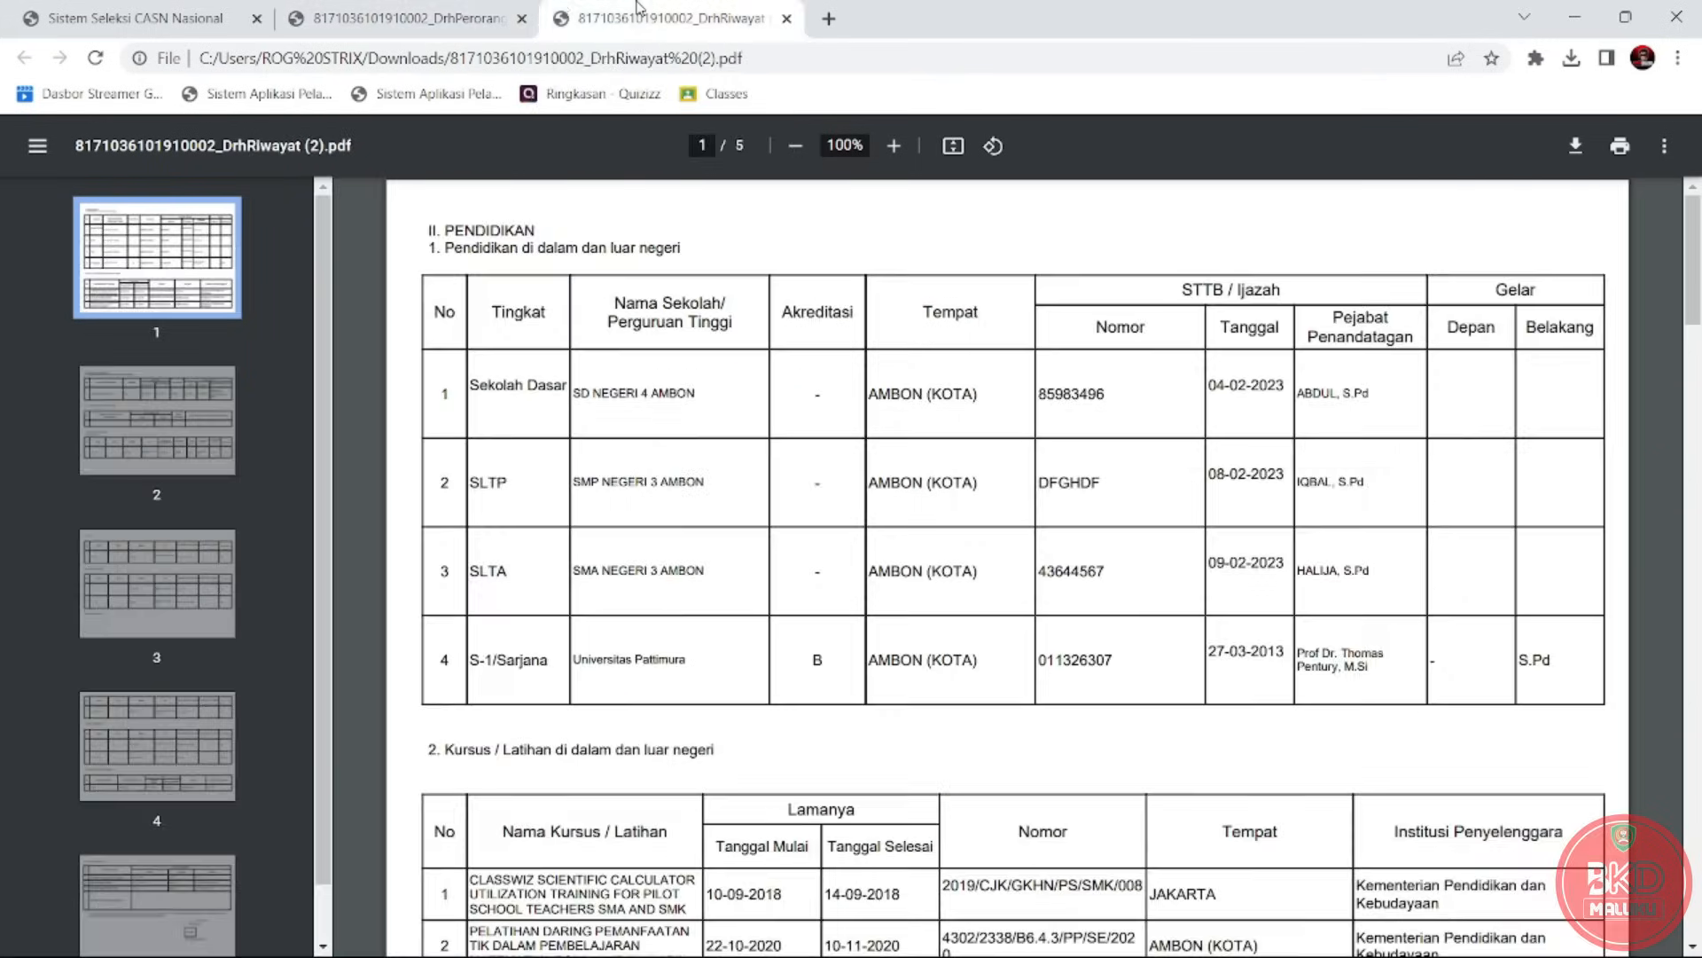
pyautogui.click(473, 7)
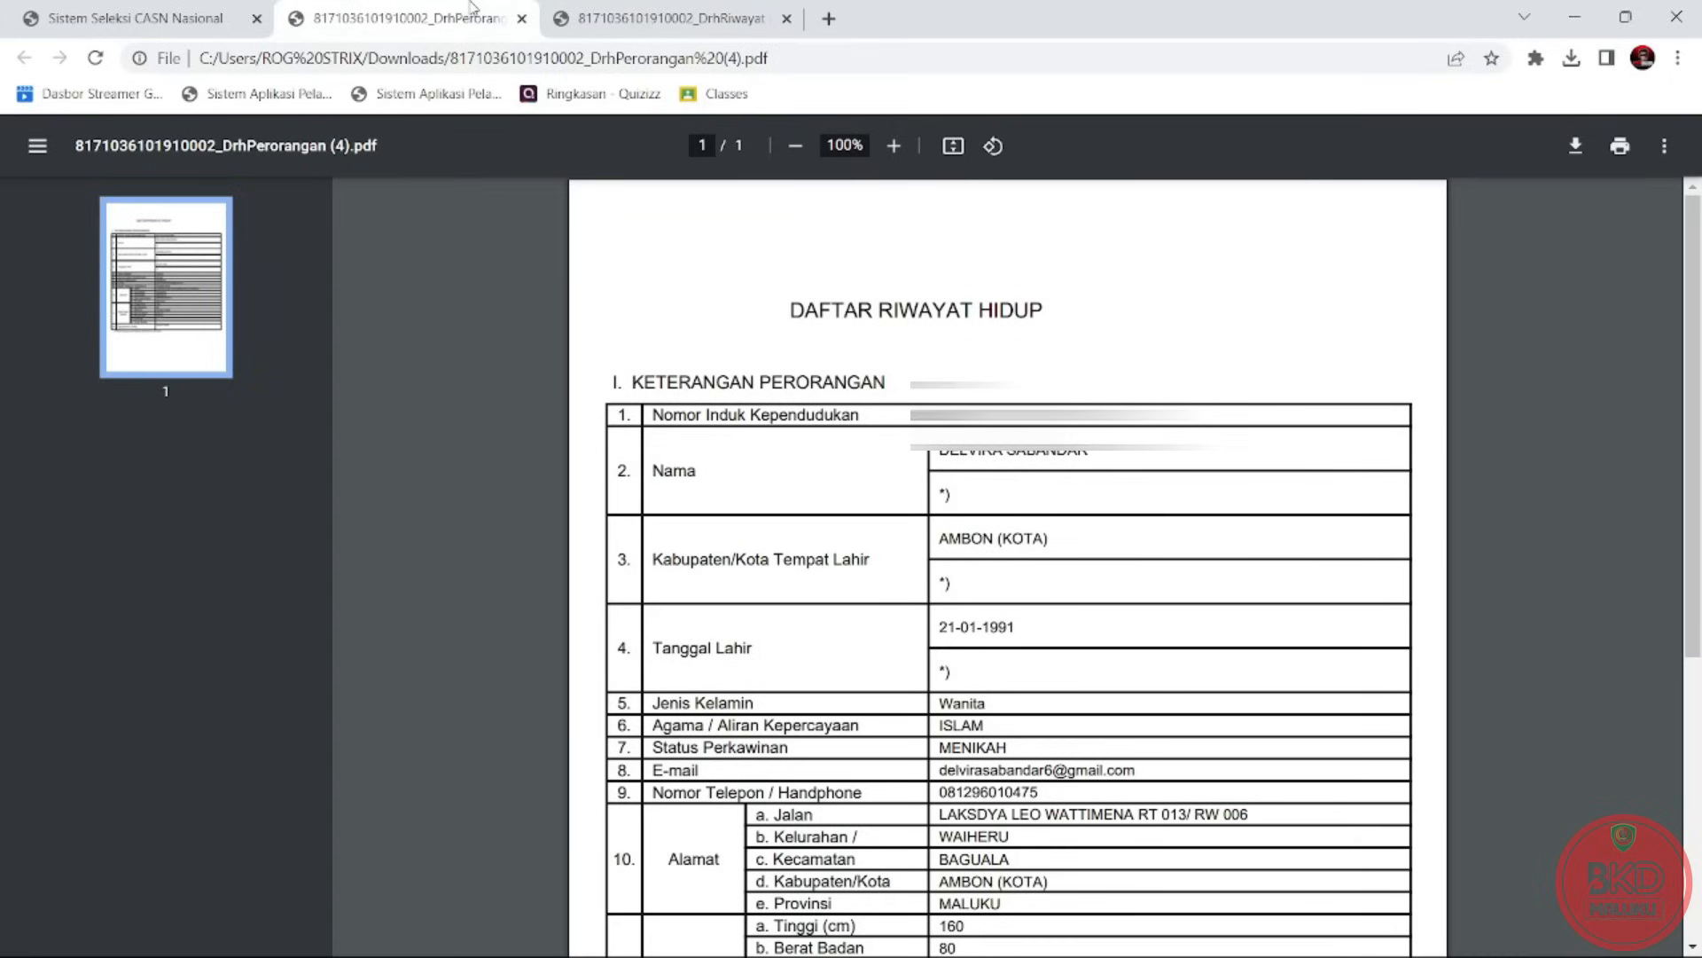
pyautogui.click(623, 9)
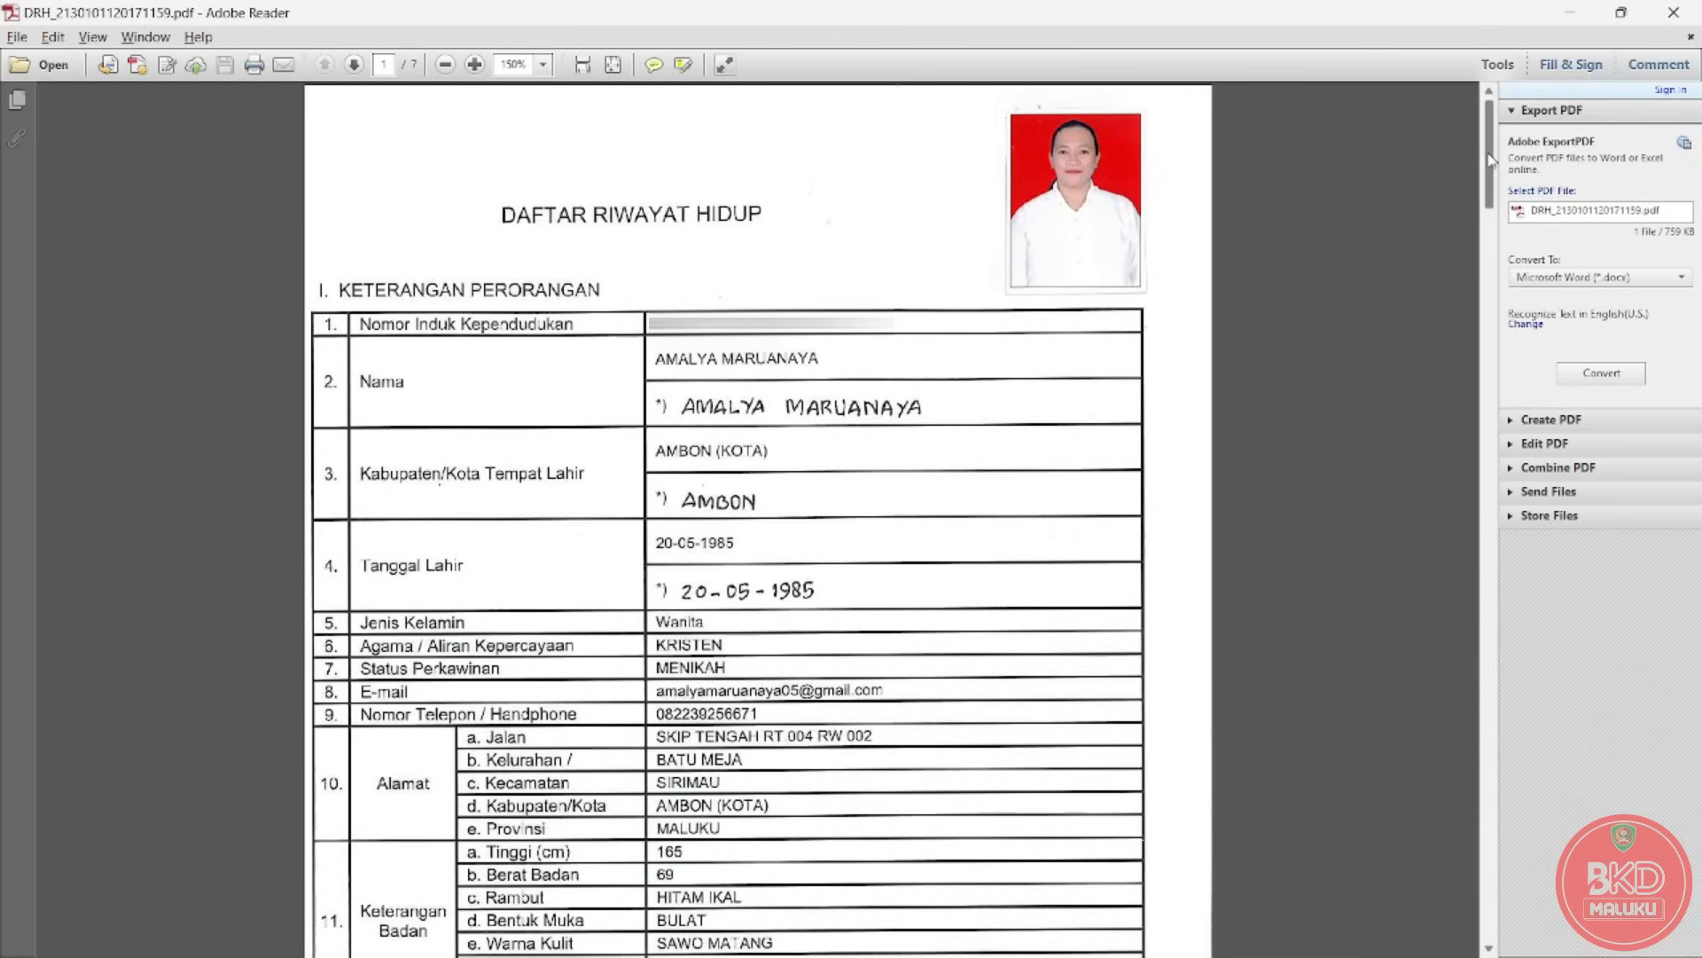
# Scroll the merged DRH example to its signed, stamped page 7 and back to page 1.
pyautogui.moveTo(1489, 153)
pyautogui.mouseDown()
pyautogui.moveTo(1491, 170)
pyautogui.moveTo(1509, 129)
pyautogui.moveTo(1506, 153)
pyautogui.mouseUp()
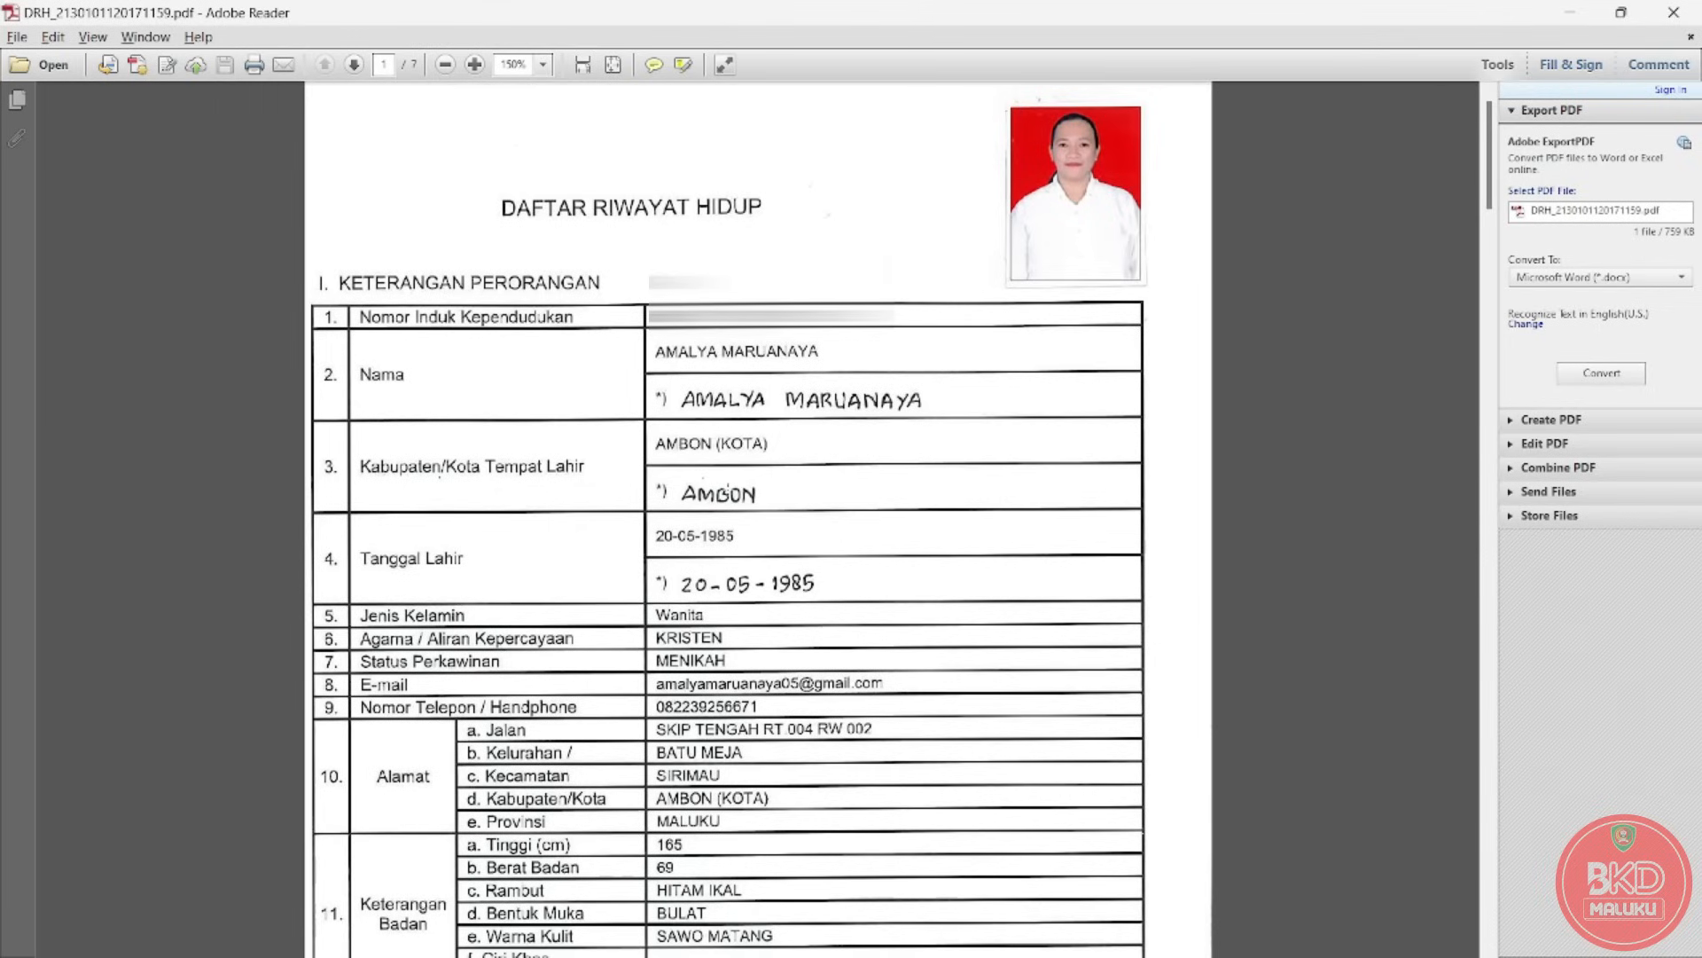
pyautogui.moveTo(1490, 144); pyautogui.dragTo(1496, 864)
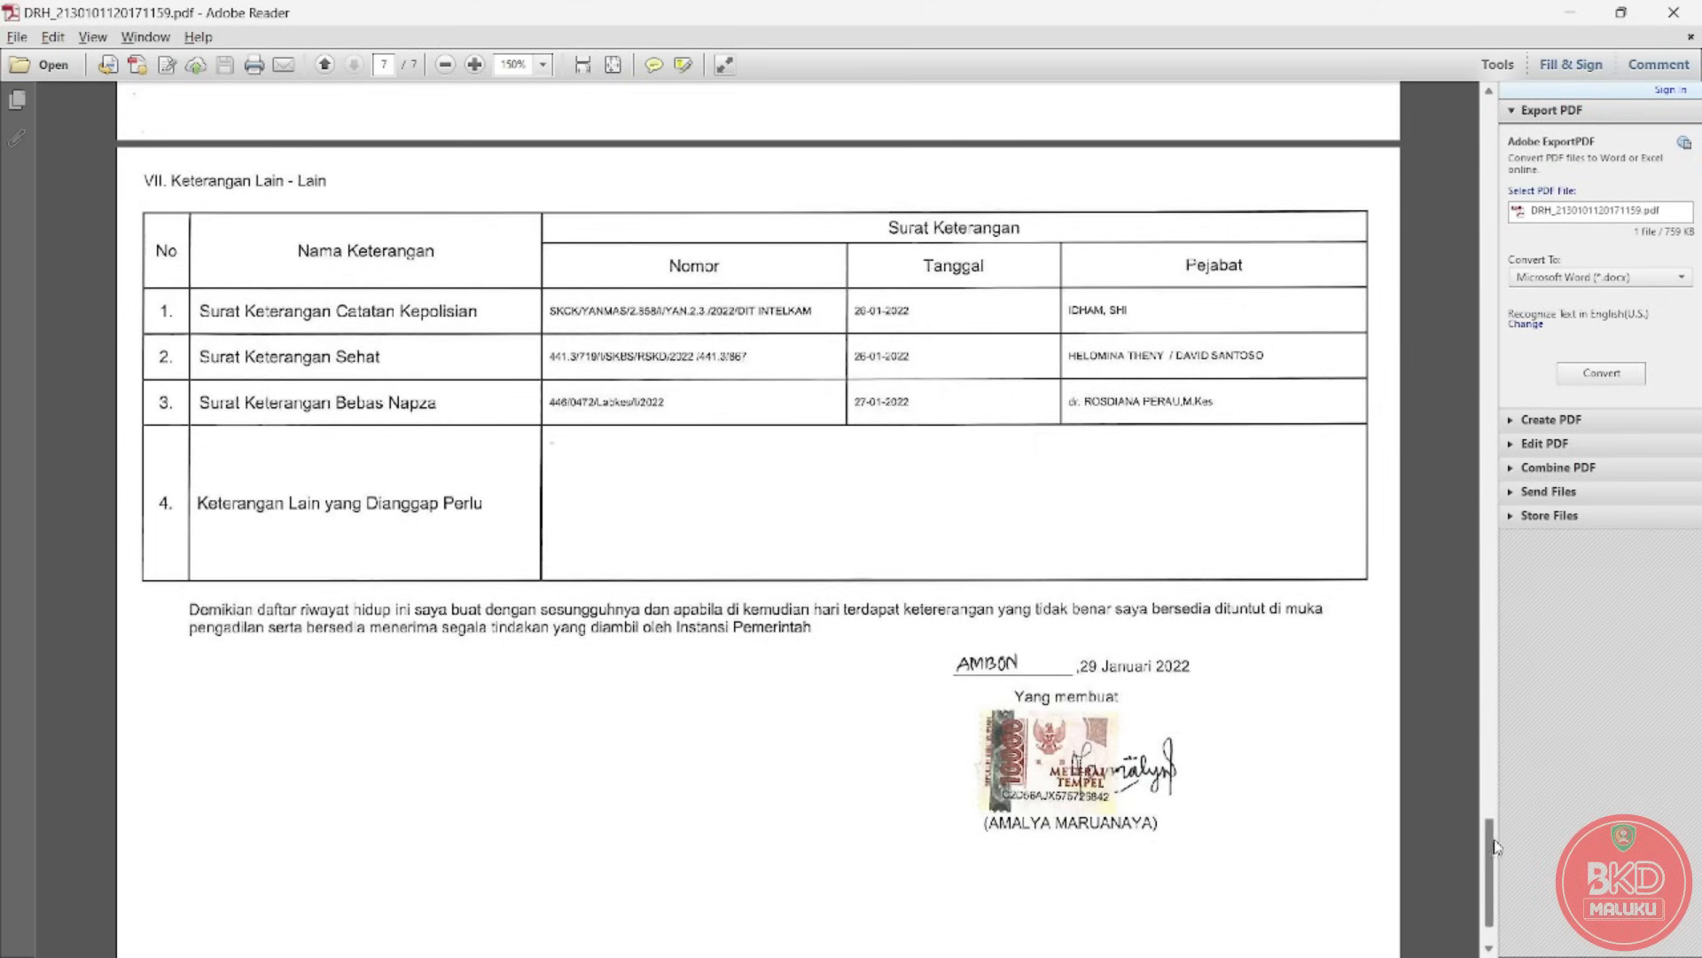
pyautogui.moveTo(1486, 839); pyautogui.dragTo(1619, 108)
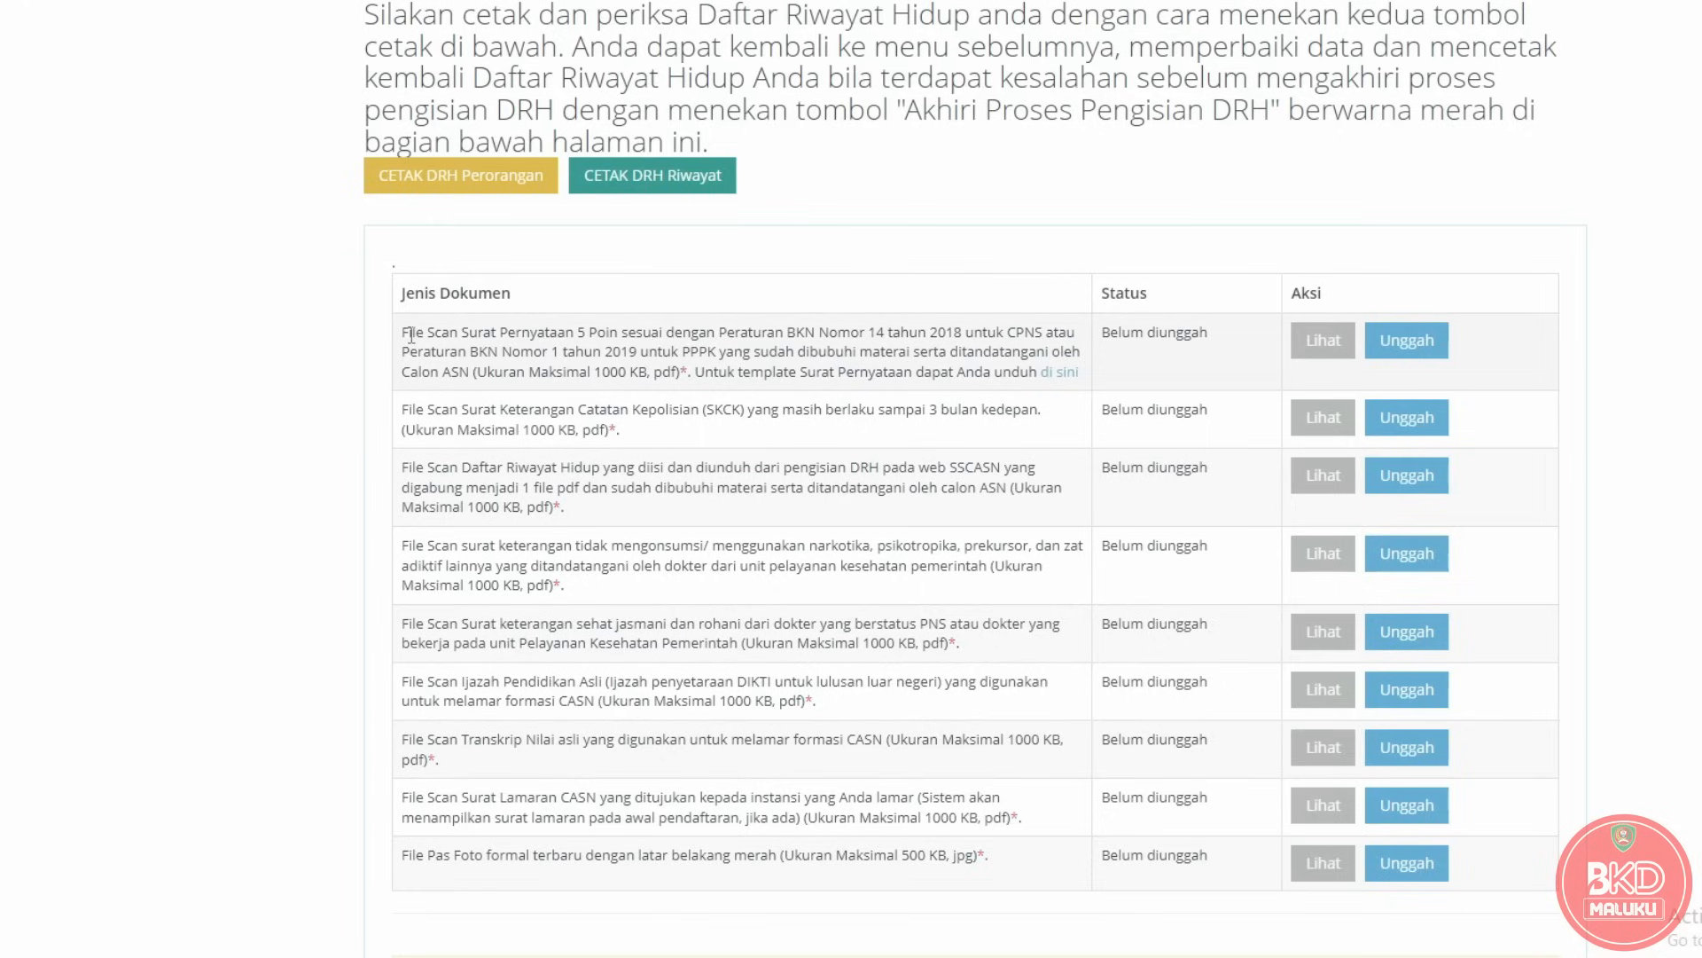
pyautogui.moveTo(404, 335); pyautogui.dragTo(457, 363)
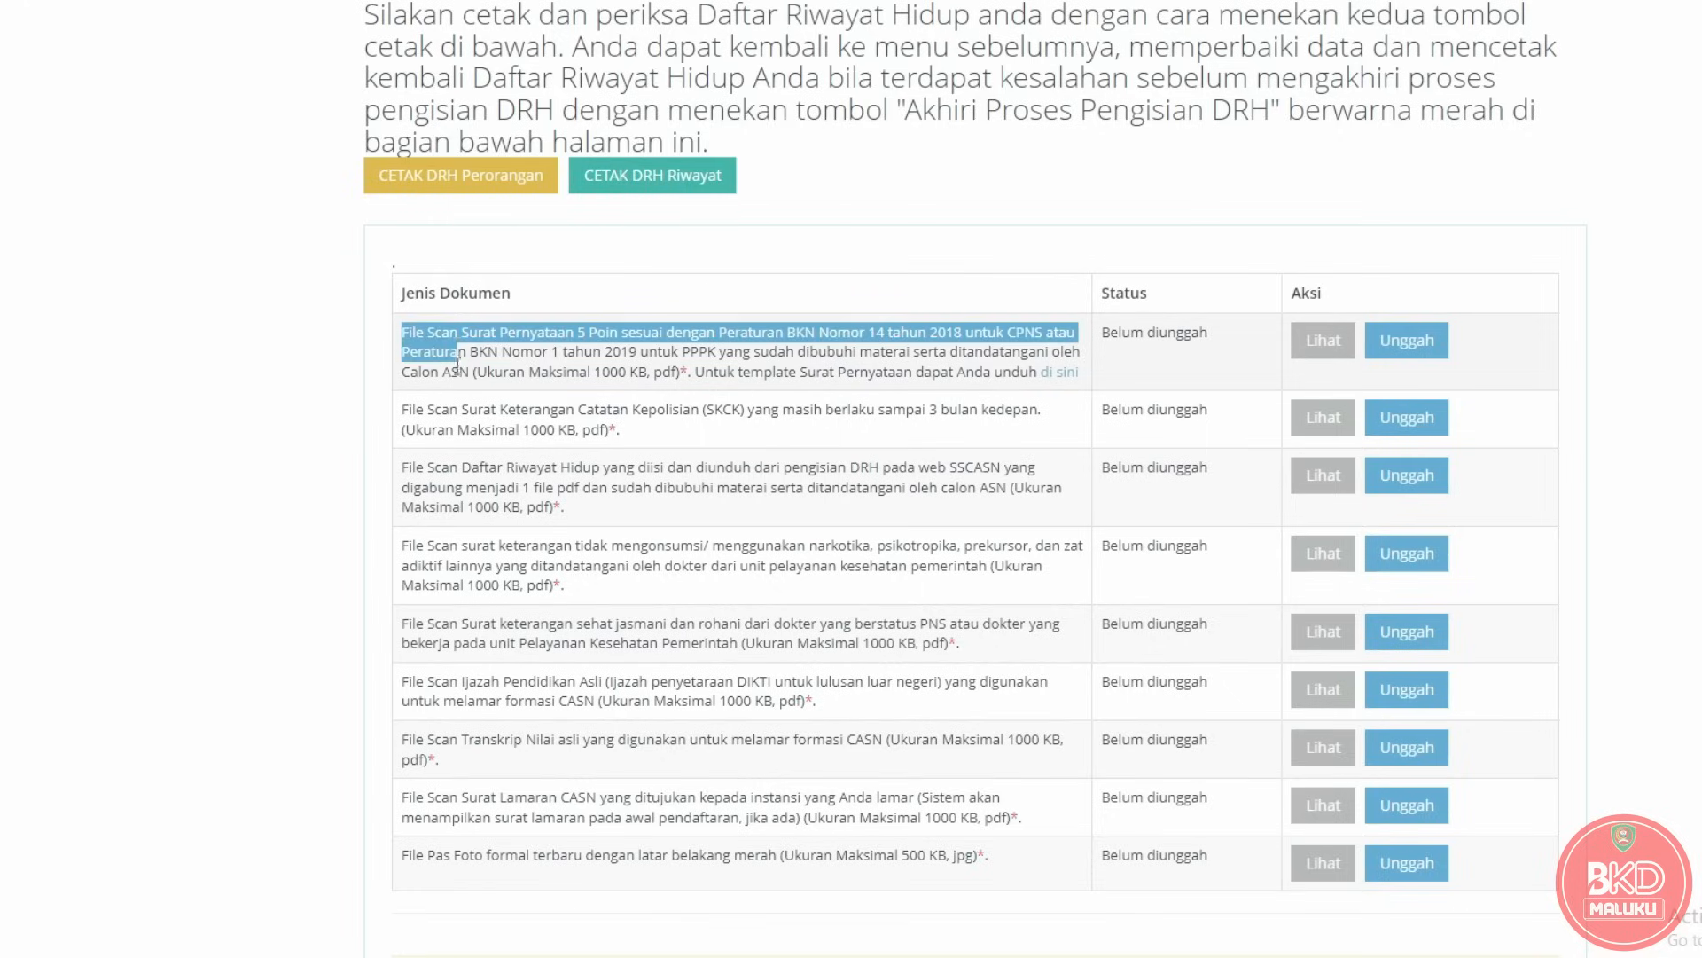
pyautogui.moveTo(403, 429); pyautogui.dragTo(456, 429)
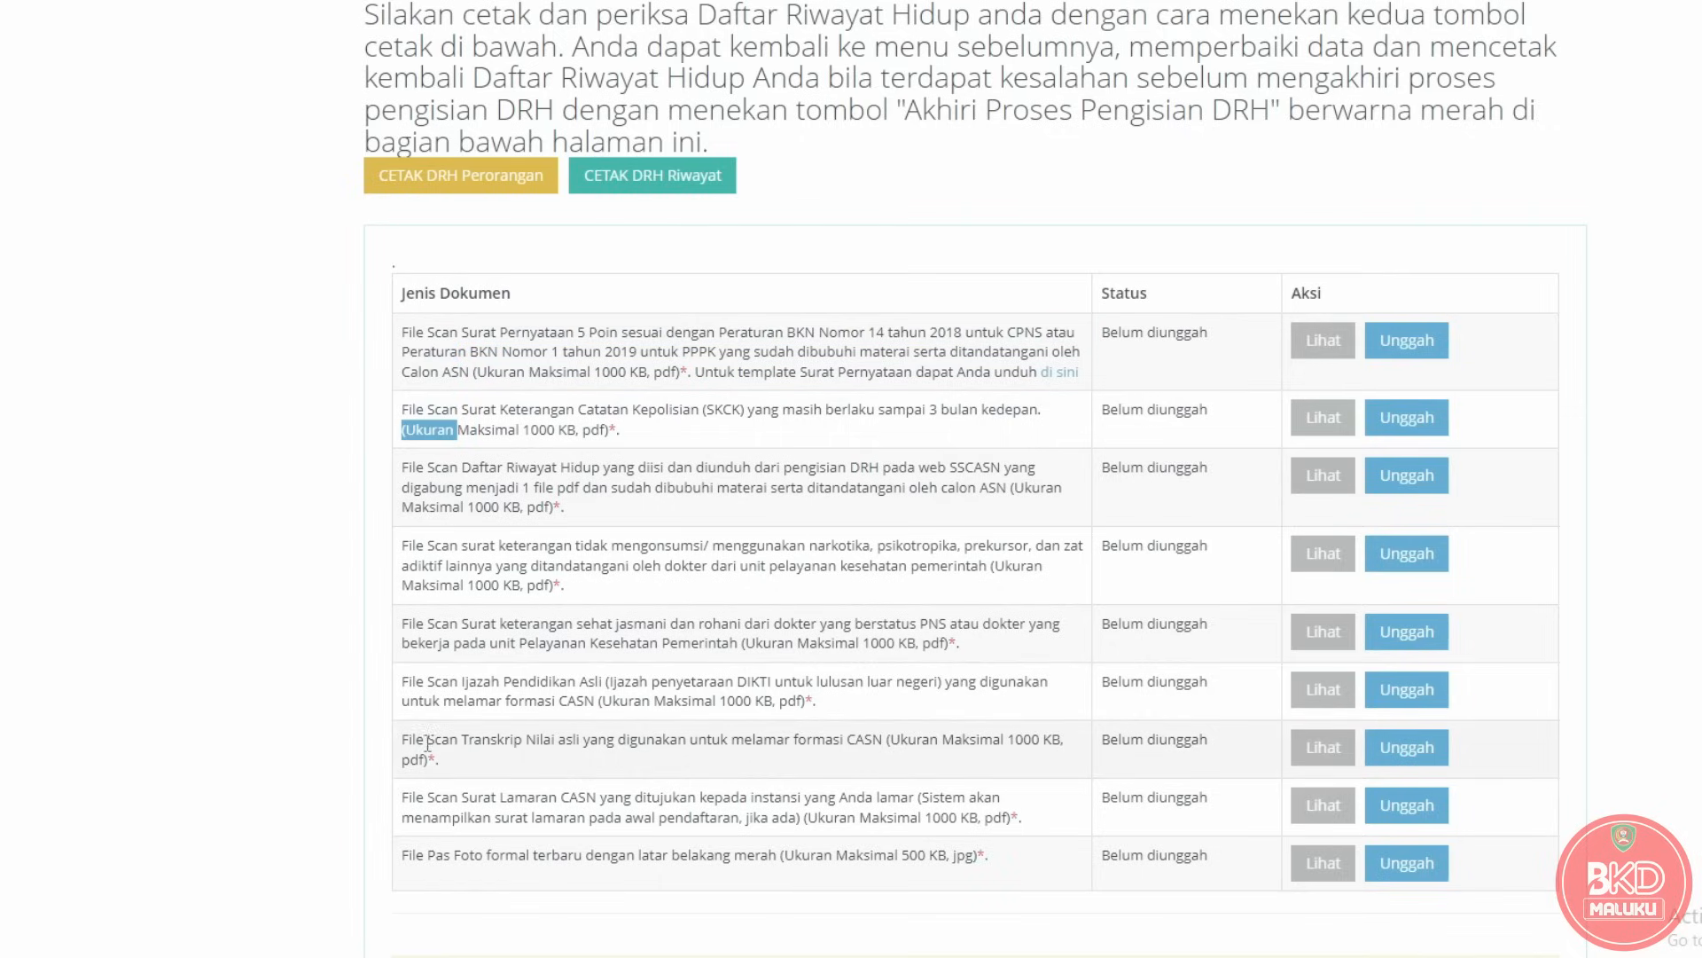
pyautogui.moveTo(402, 855); pyautogui.dragTo(486, 856)
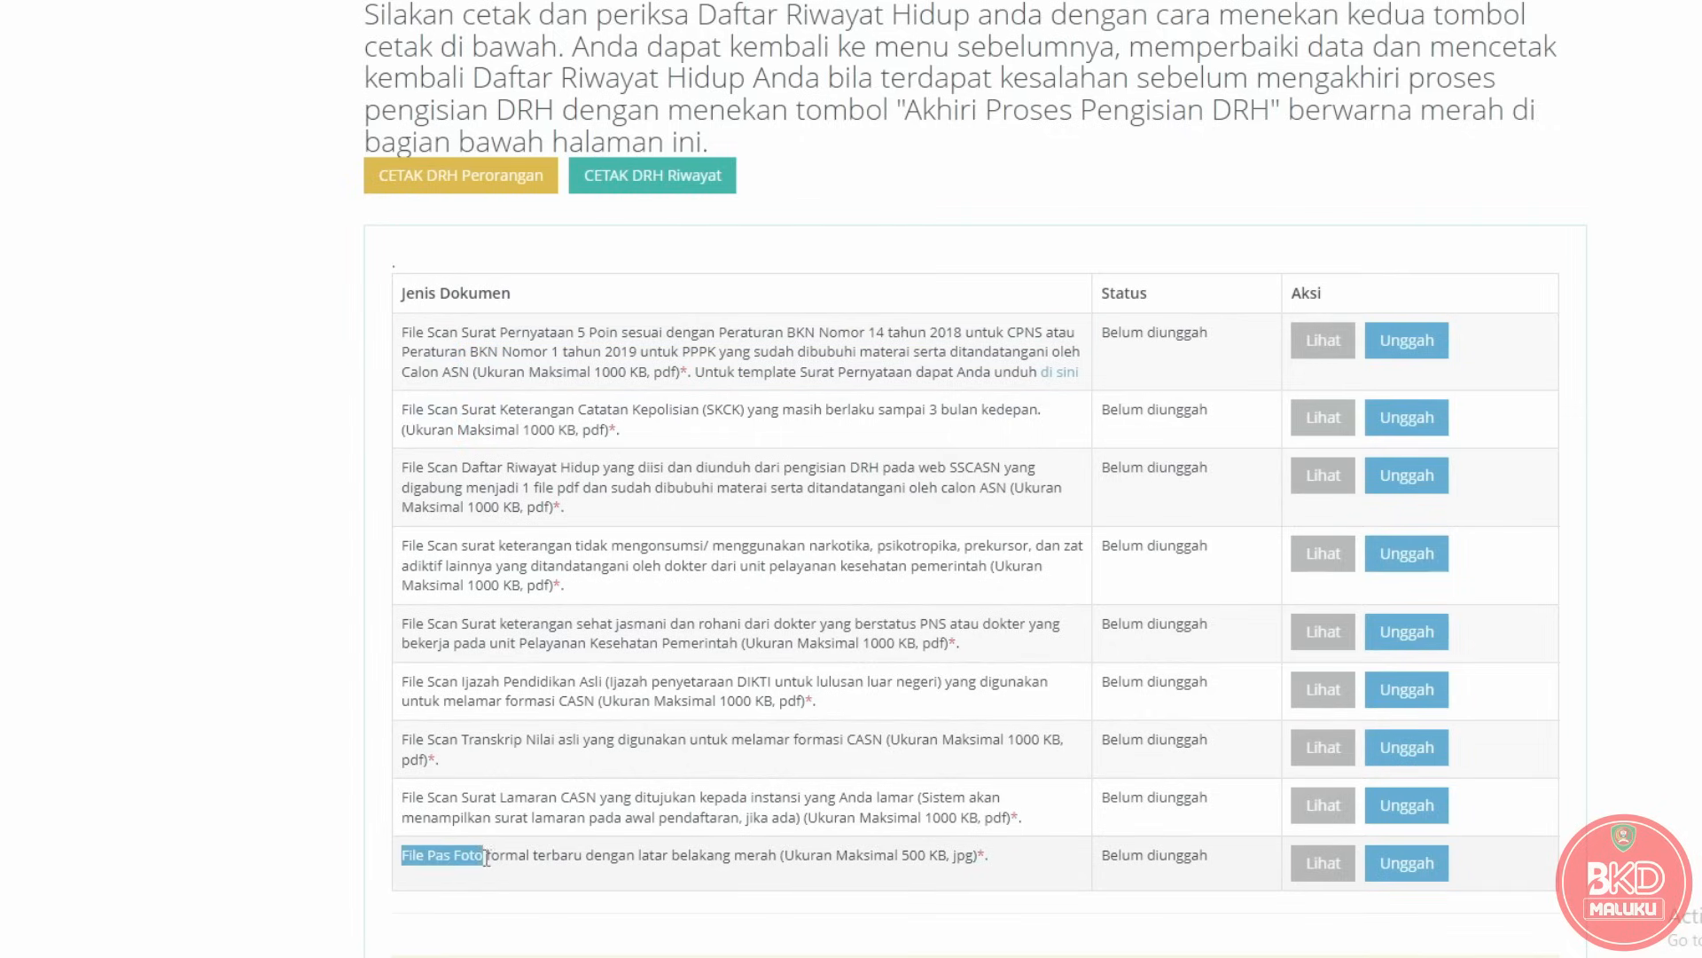
pyautogui.click(294, 758)
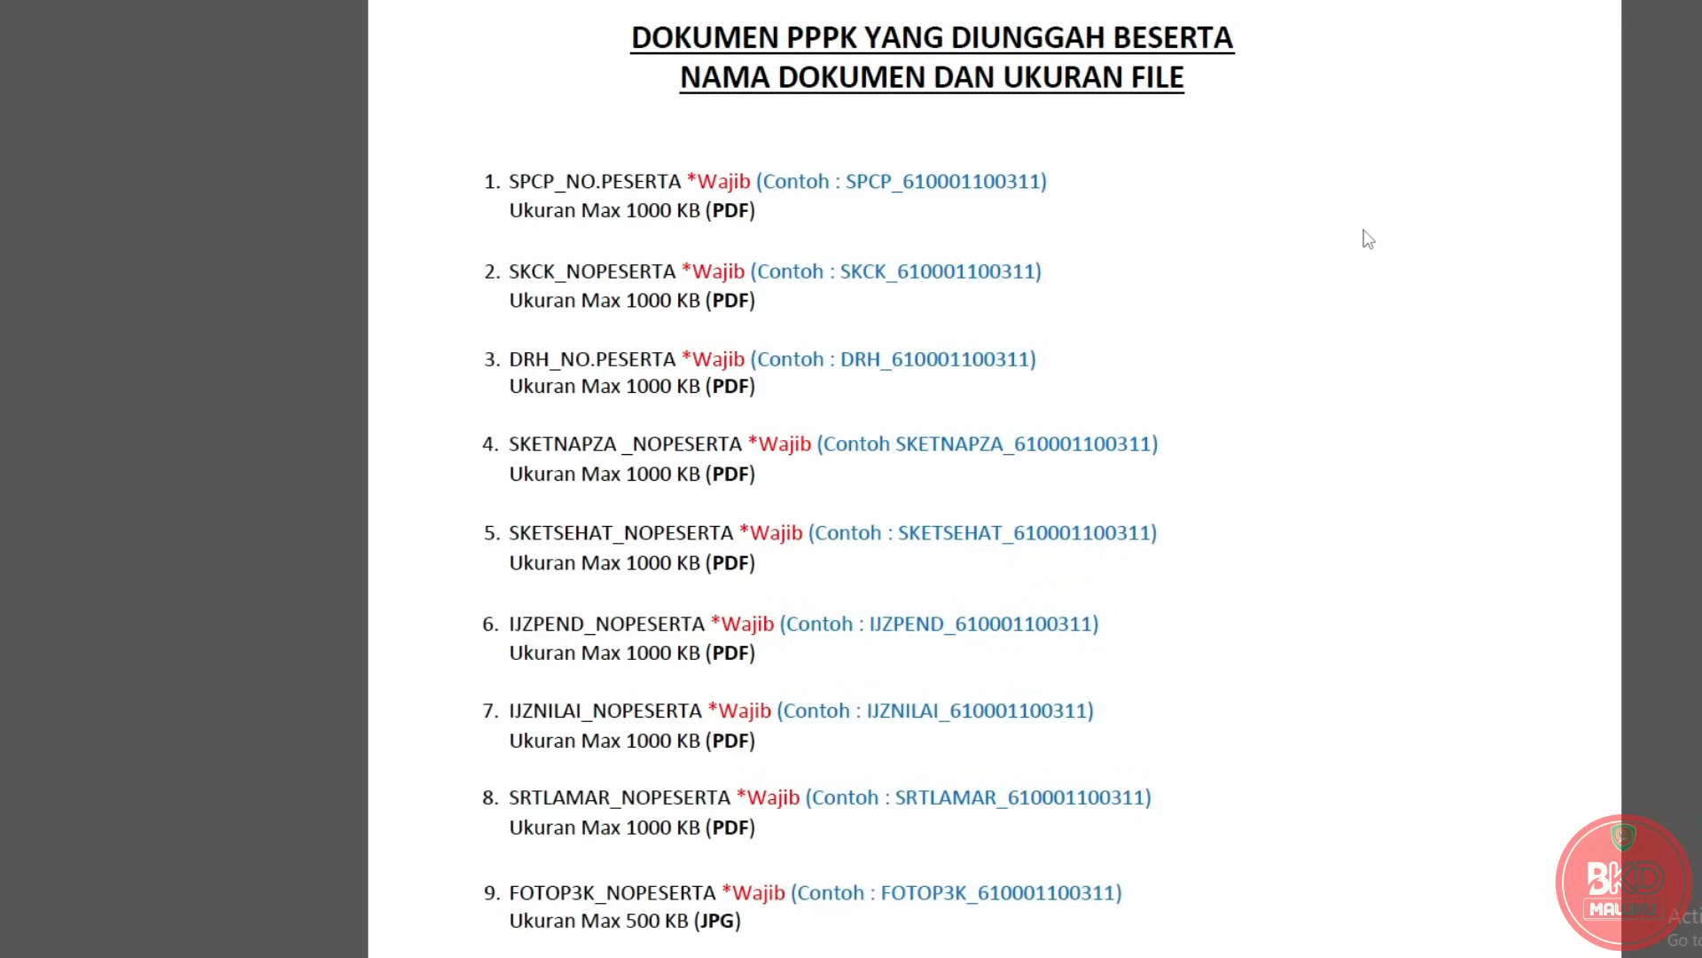
# Scroll the PPPK naming guide to show all nine file names and size limits.
pyautogui.scroll(-1, 1365, 388)
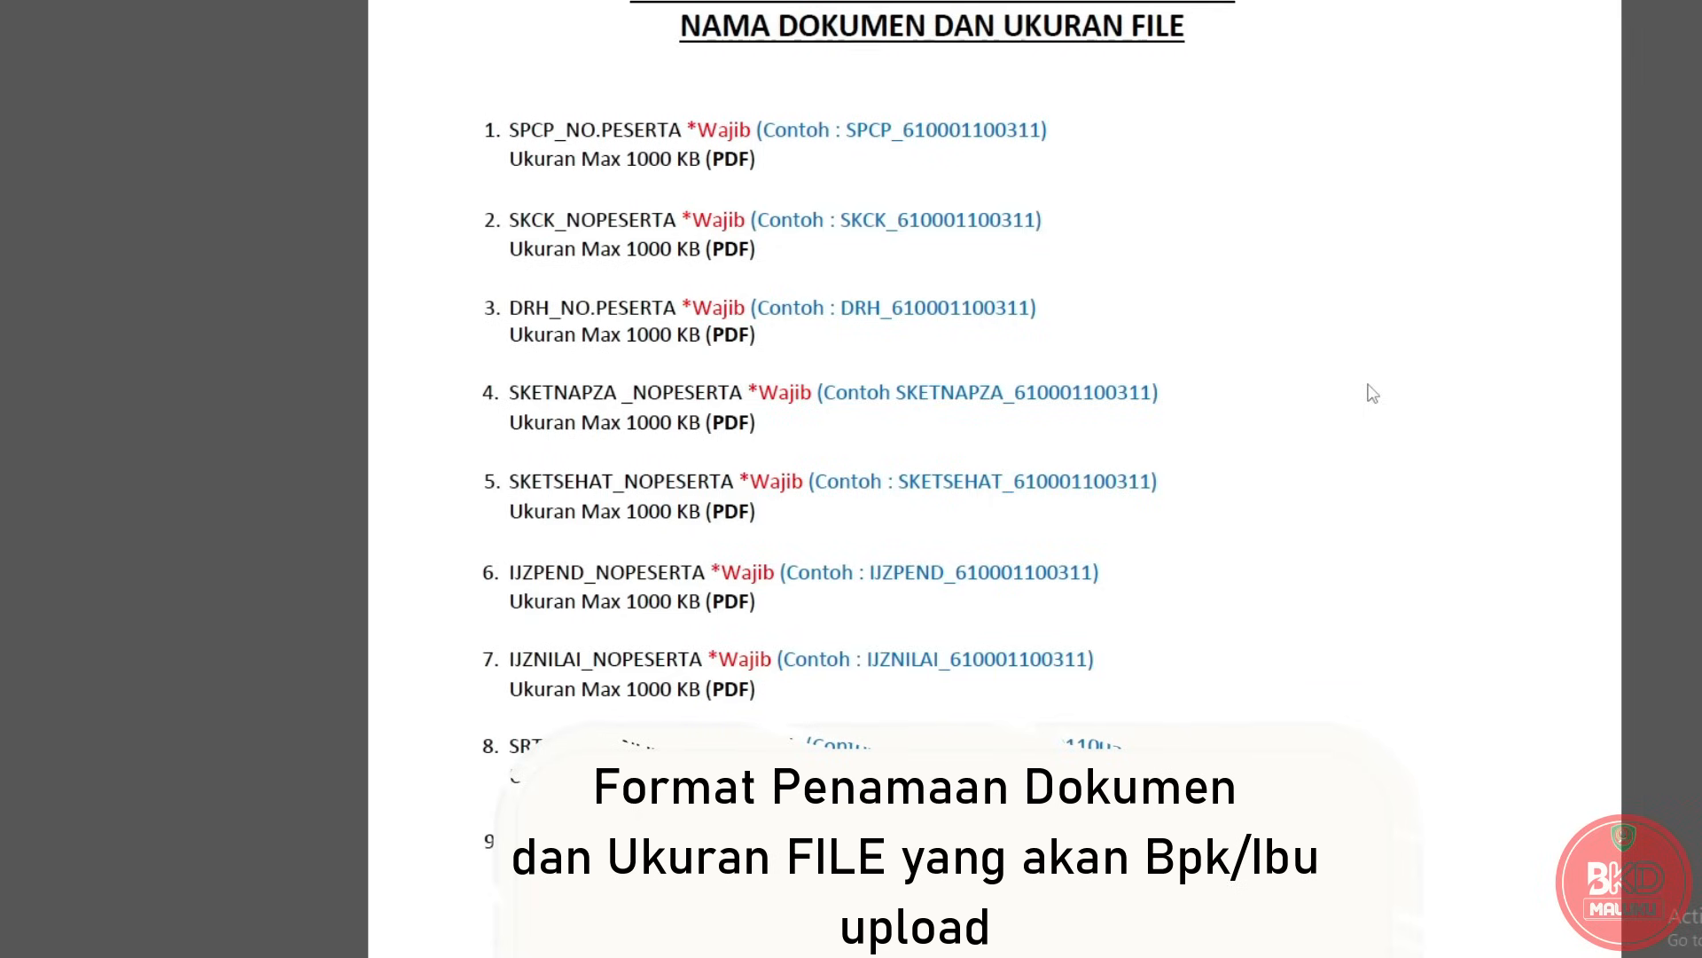
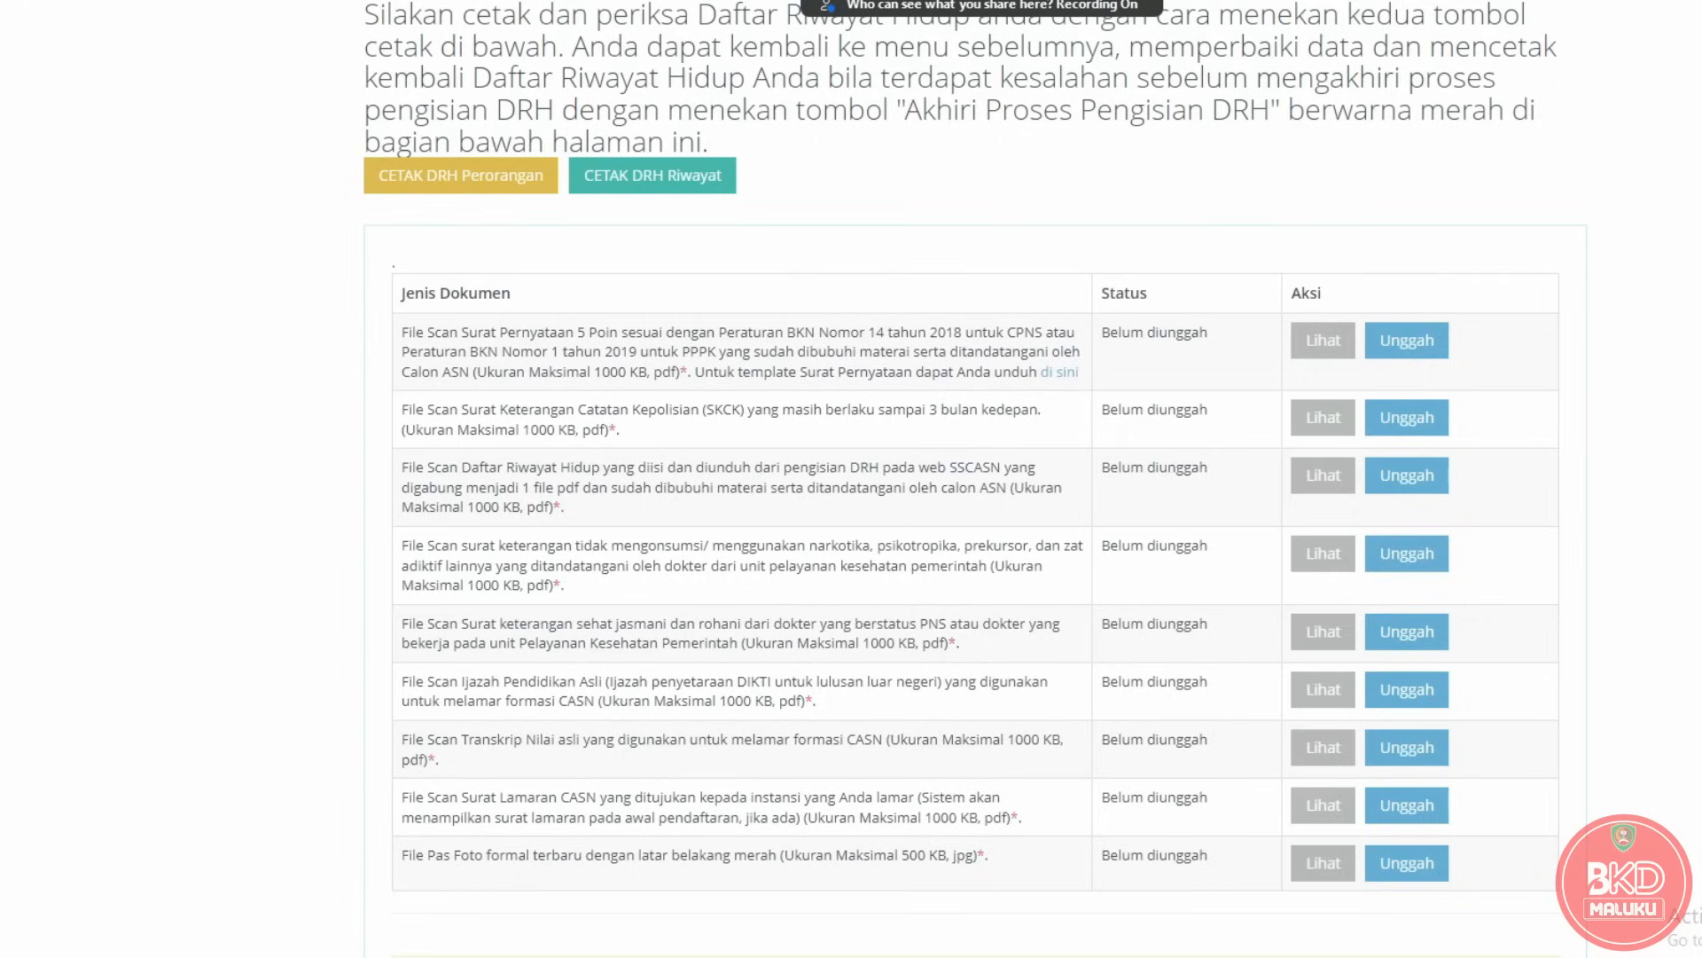
# Bring up the SSCASN upload page listing nine required documents, all marked Belum diunggah.
pyautogui.click(1232, 2)
pyautogui.click(1273, 15)
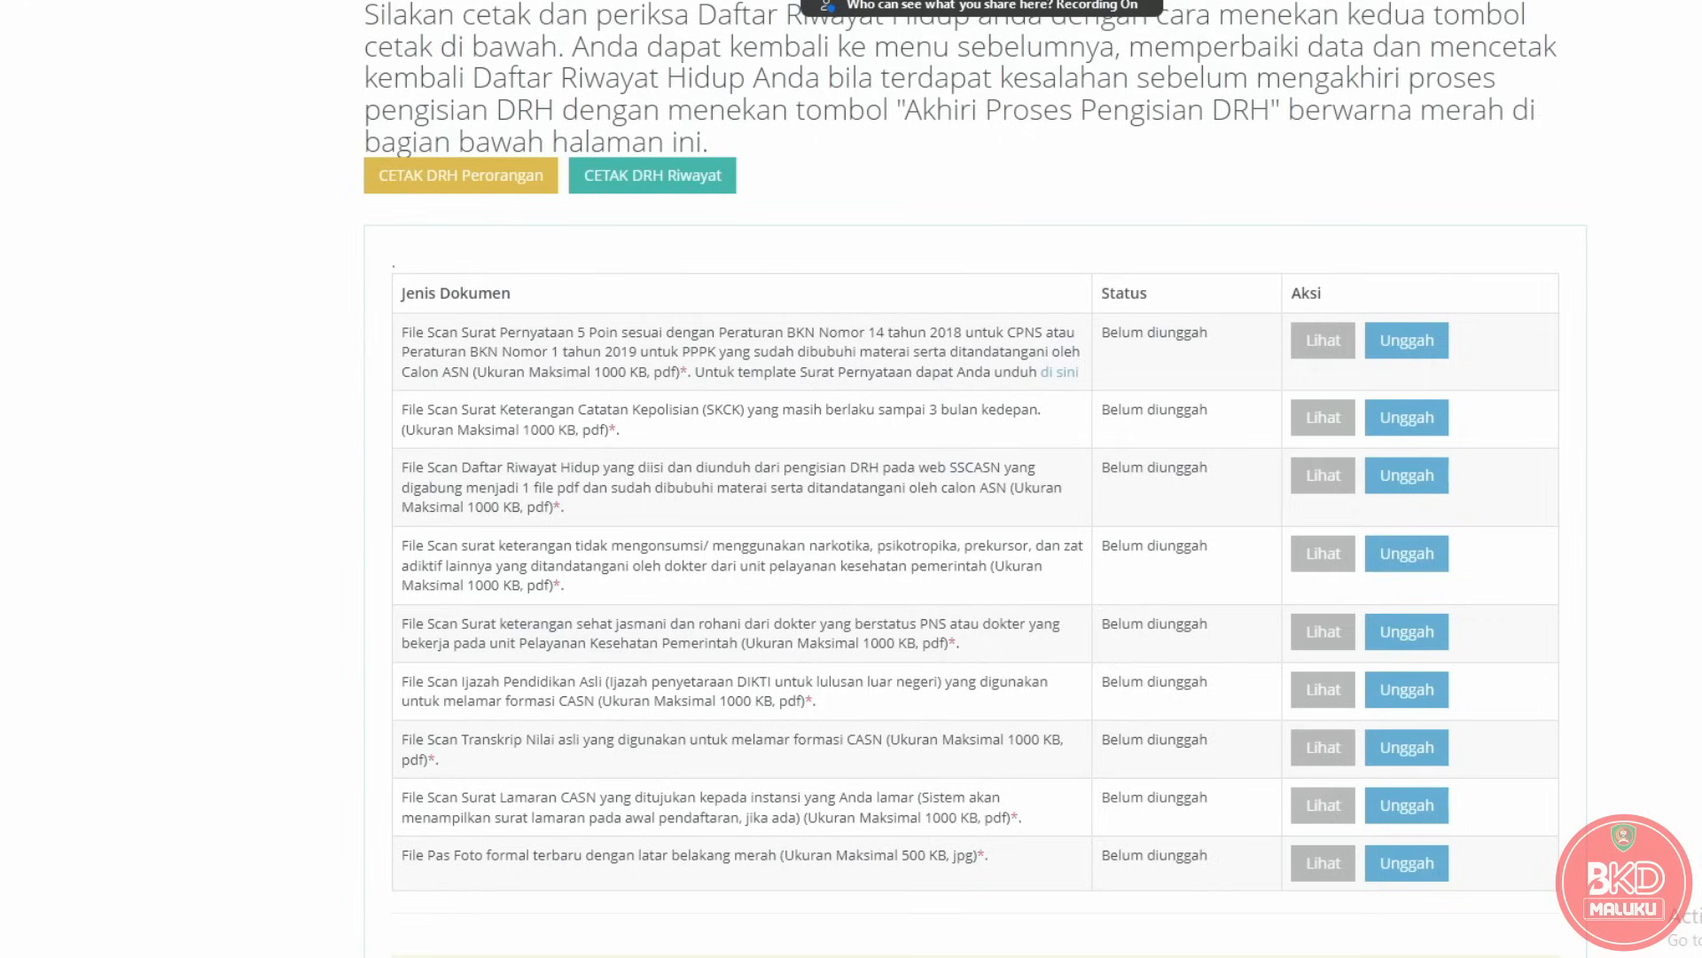
# Download FORMAT SURAT PERNYATAAN PPPK.docx through the 'di sini' link and open it in Word.
pyautogui.click(1049, 380)
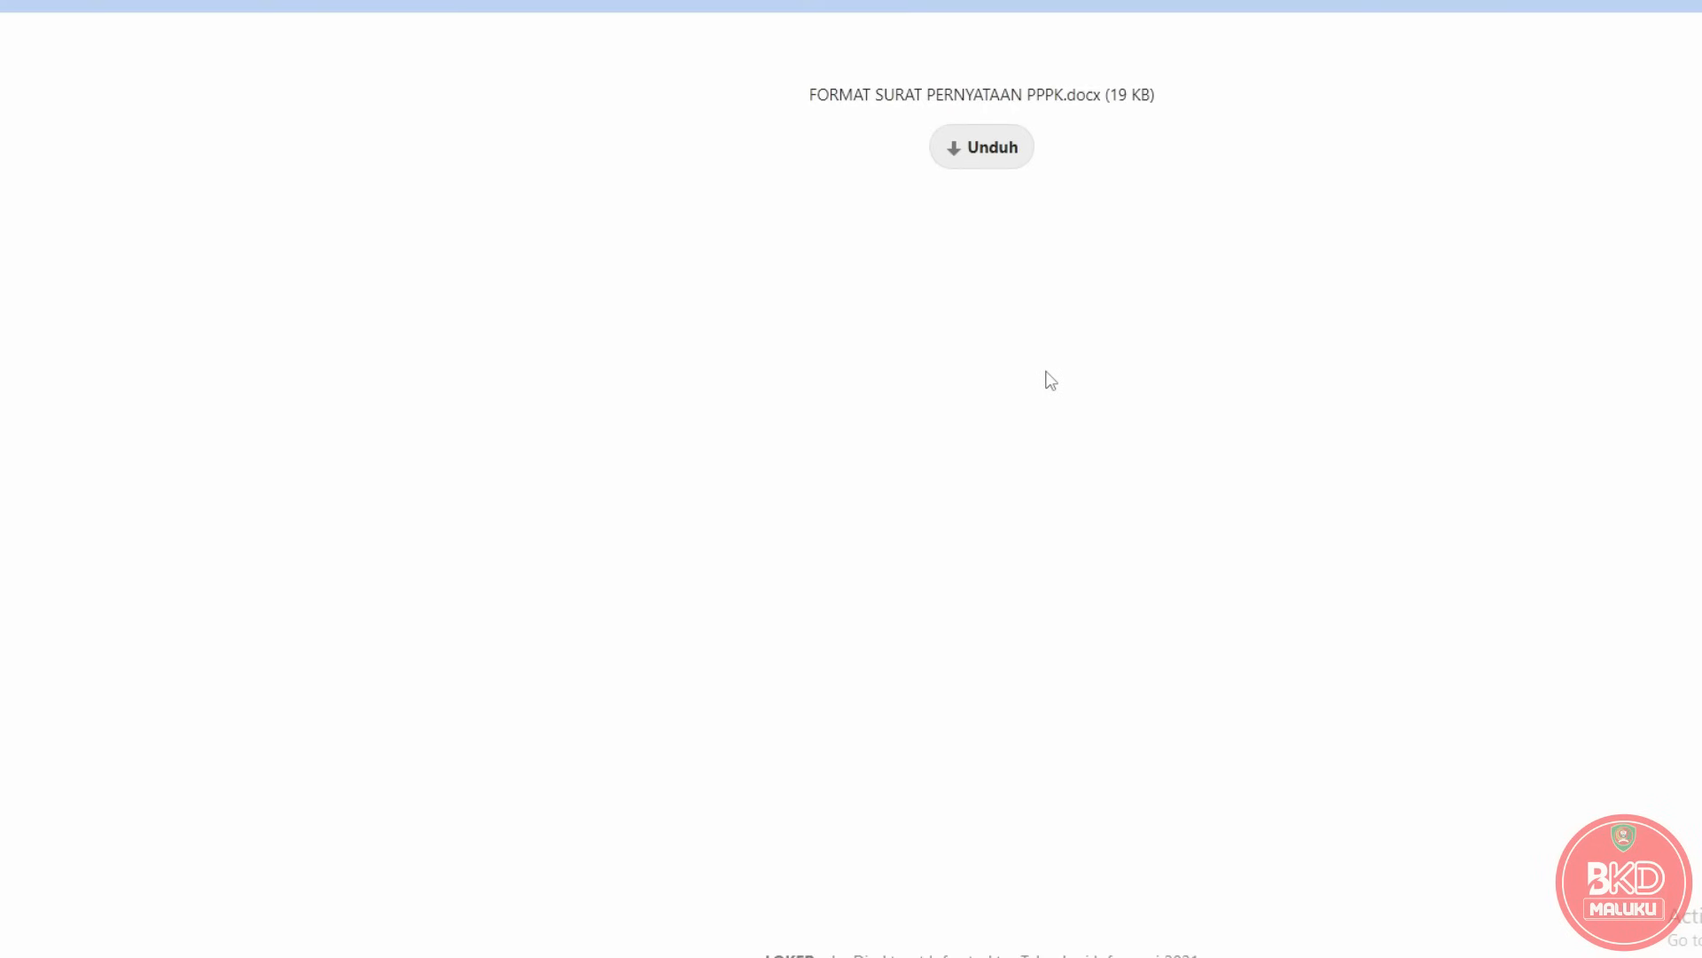
pyautogui.click(986, 150)
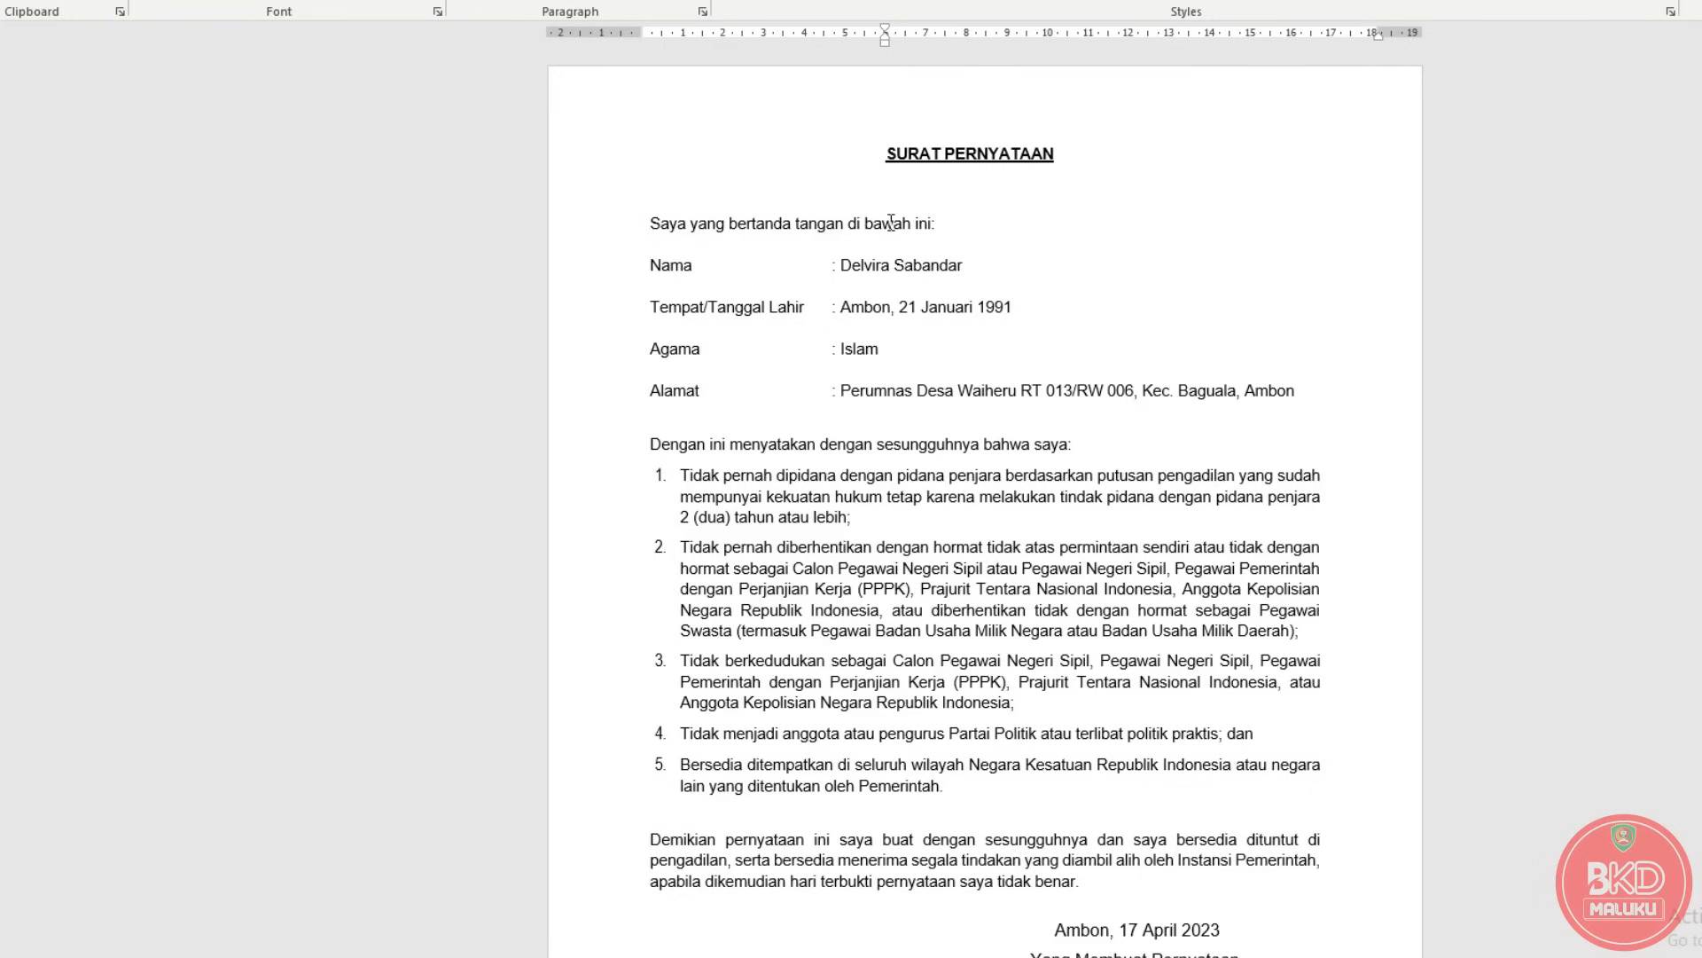
pyautogui.scroll(-2, 868, 388)
pyautogui.scroll(1, 868, 387)
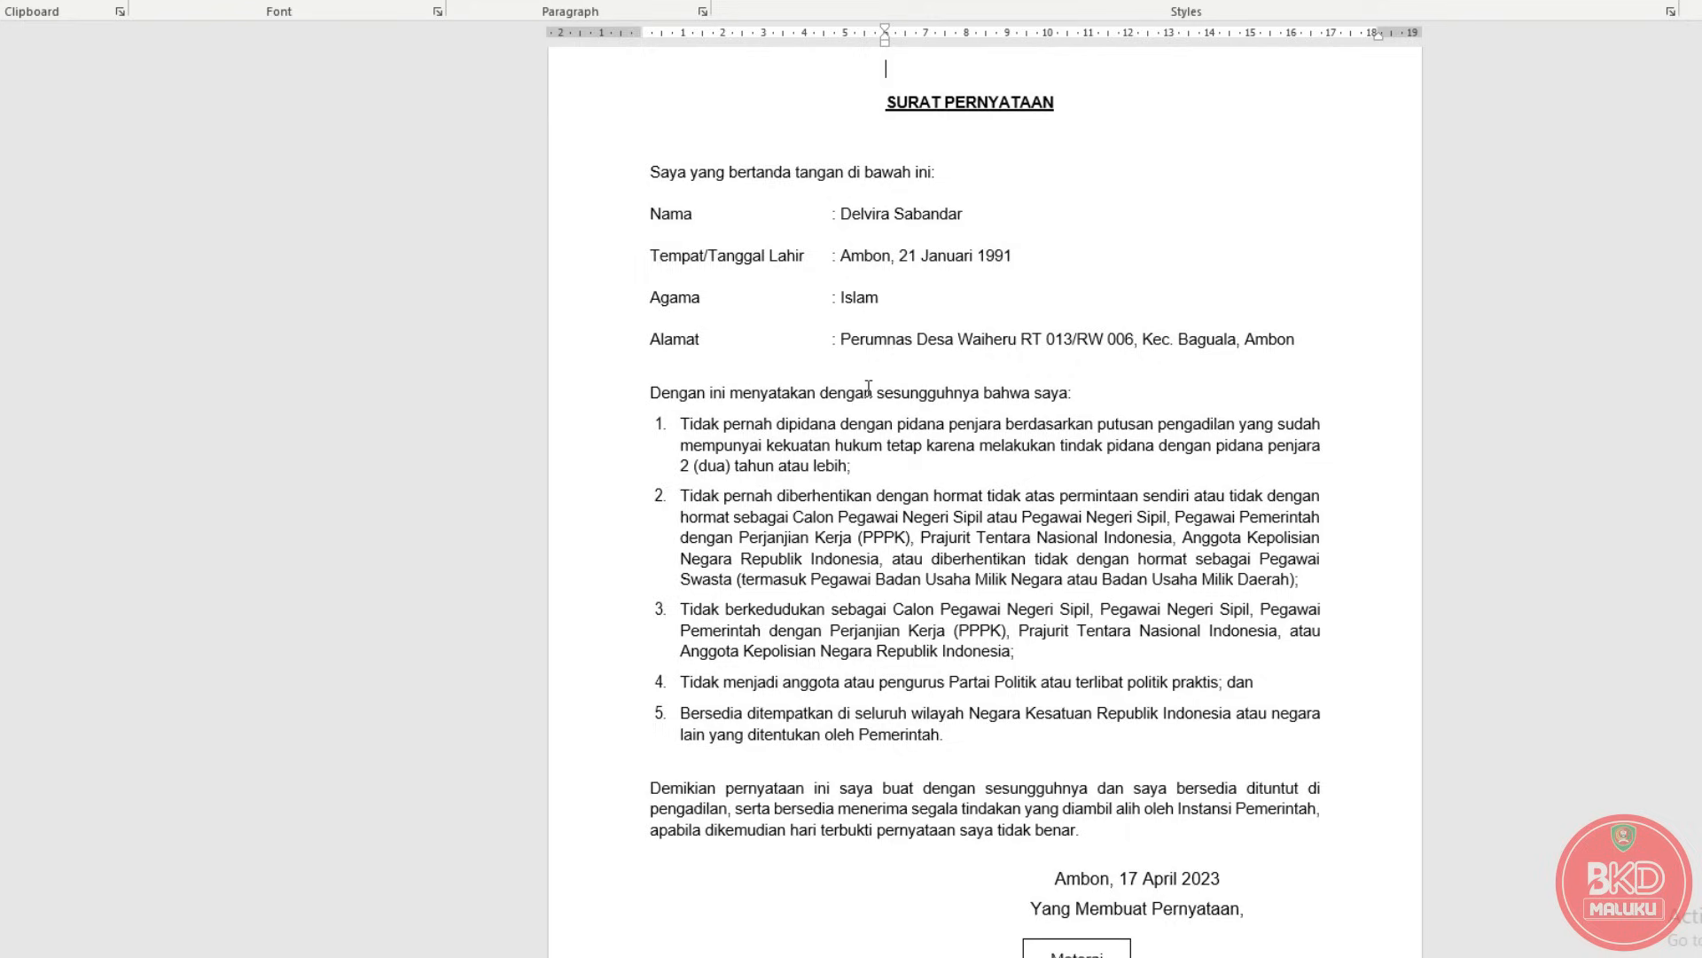
# Highlight the sample name, place and date of birth, religion and address values.
pyautogui.click(844, 217)
pyautogui.moveTo(841, 214); pyautogui.dragTo(966, 213)
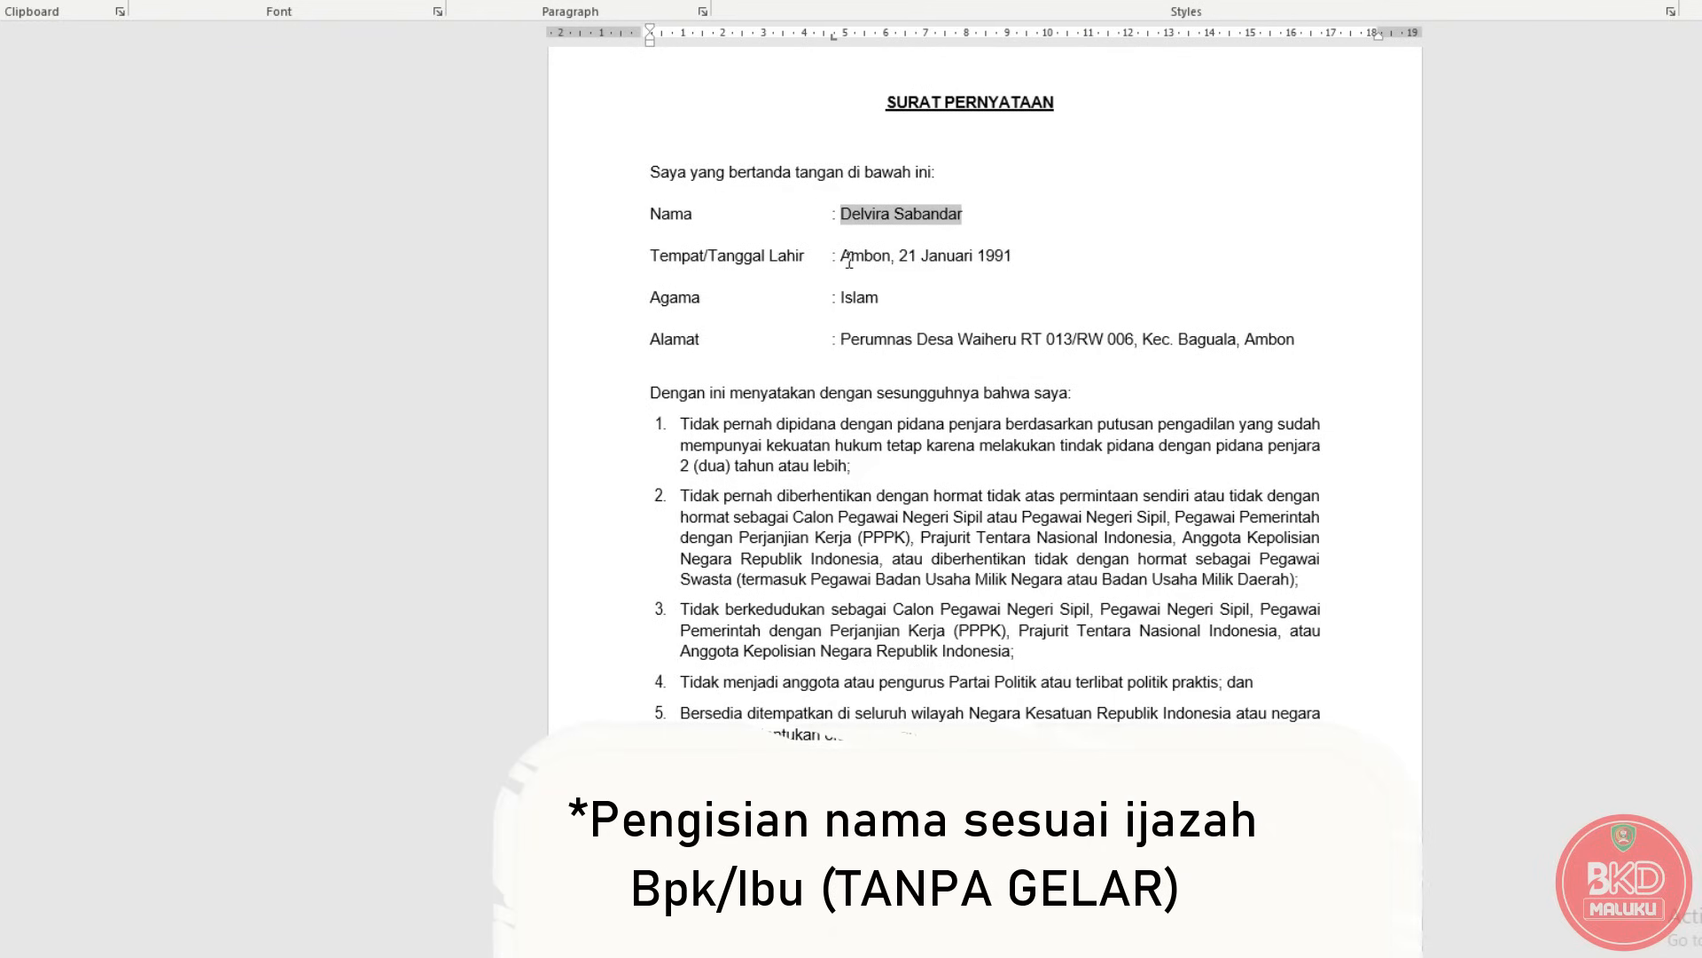
pyautogui.moveTo(841, 257); pyautogui.dragTo(1022, 255)
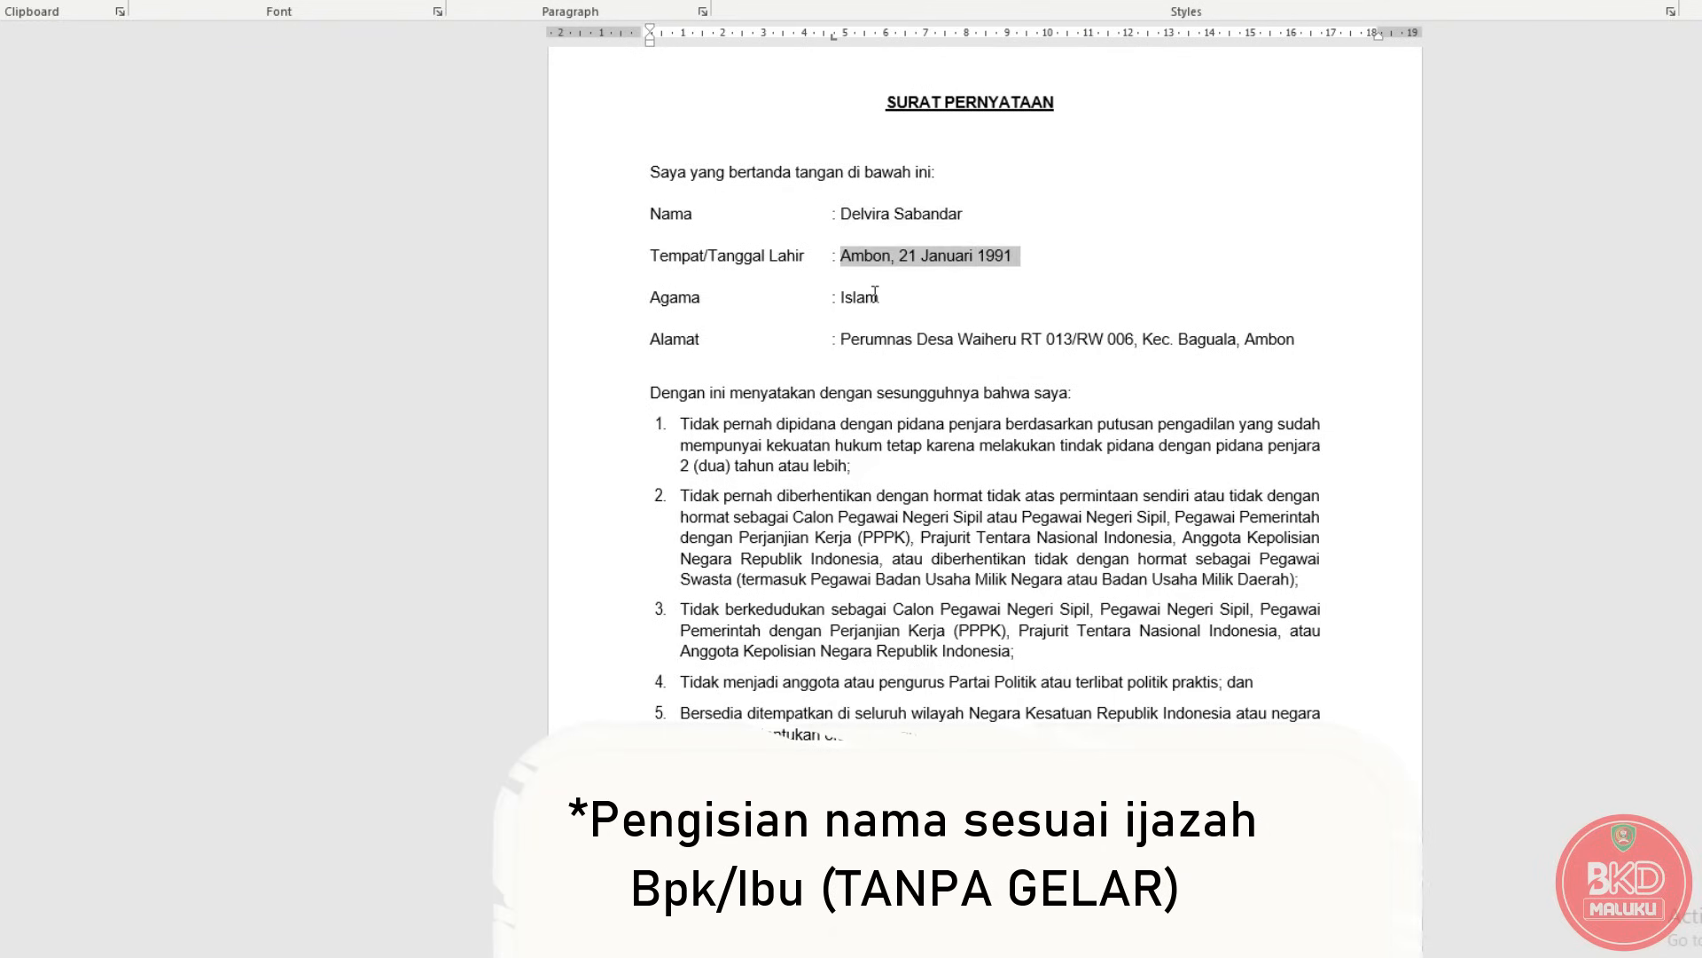
pyautogui.moveTo(884, 297); pyautogui.dragTo(1285, 340)
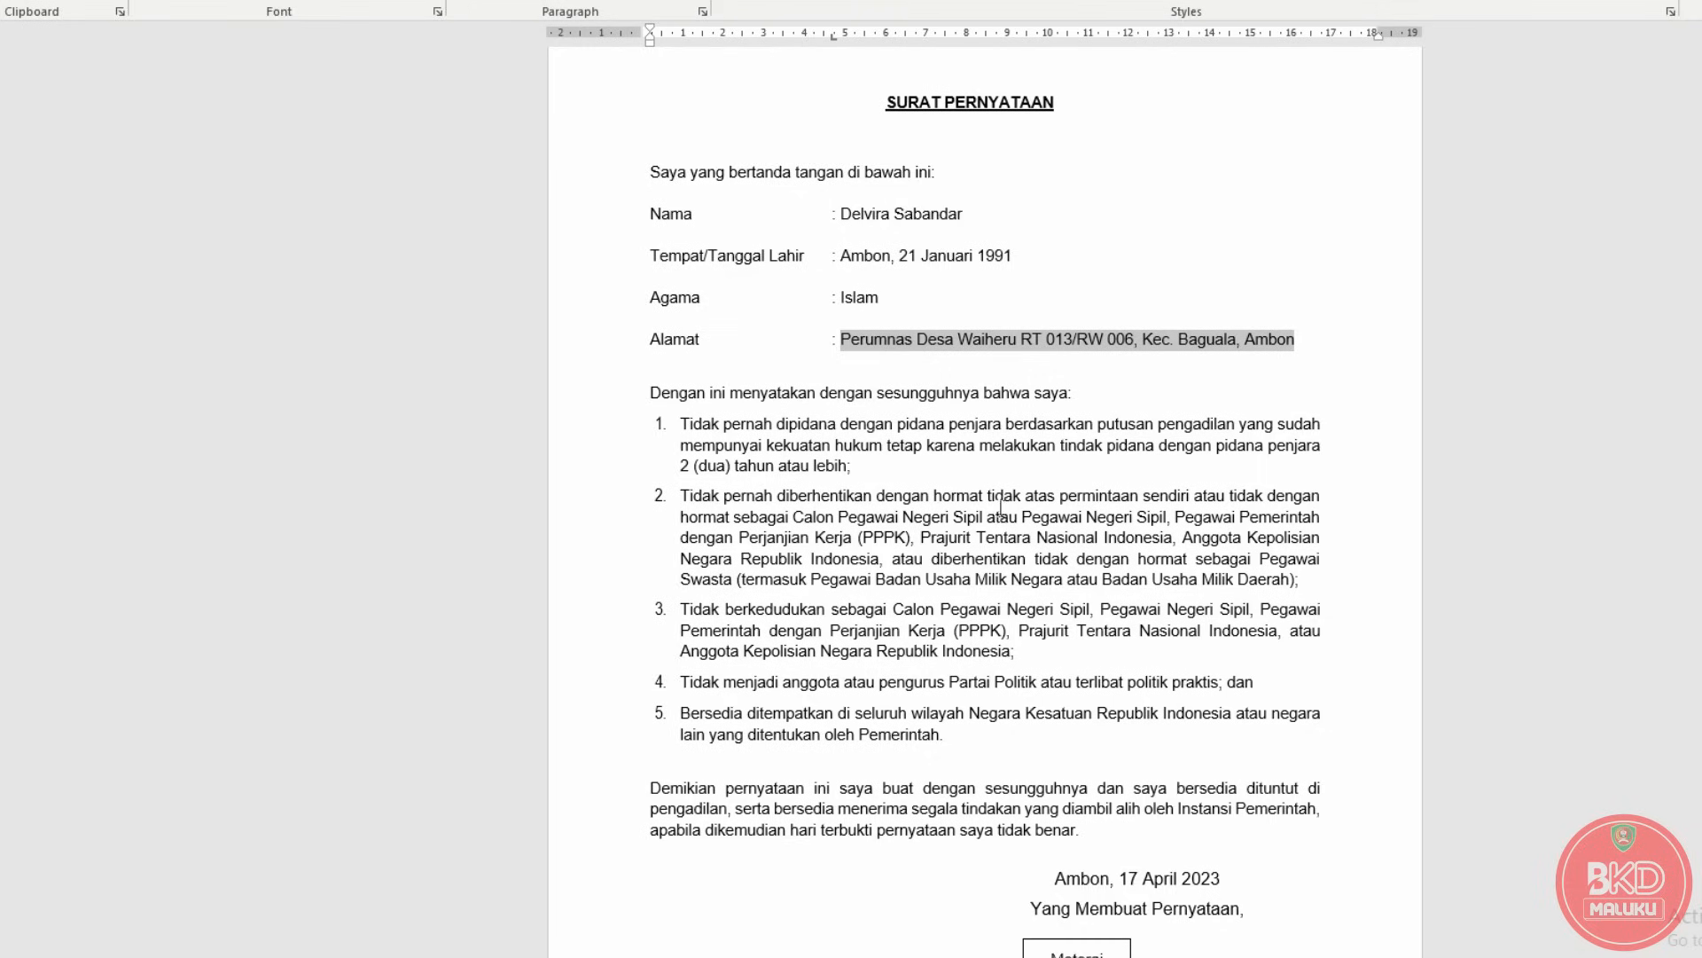
# Highlight the declaration paragraph and its five numbered statements.
pyautogui.moveTo(650, 394); pyautogui.dragTo(1012, 732)
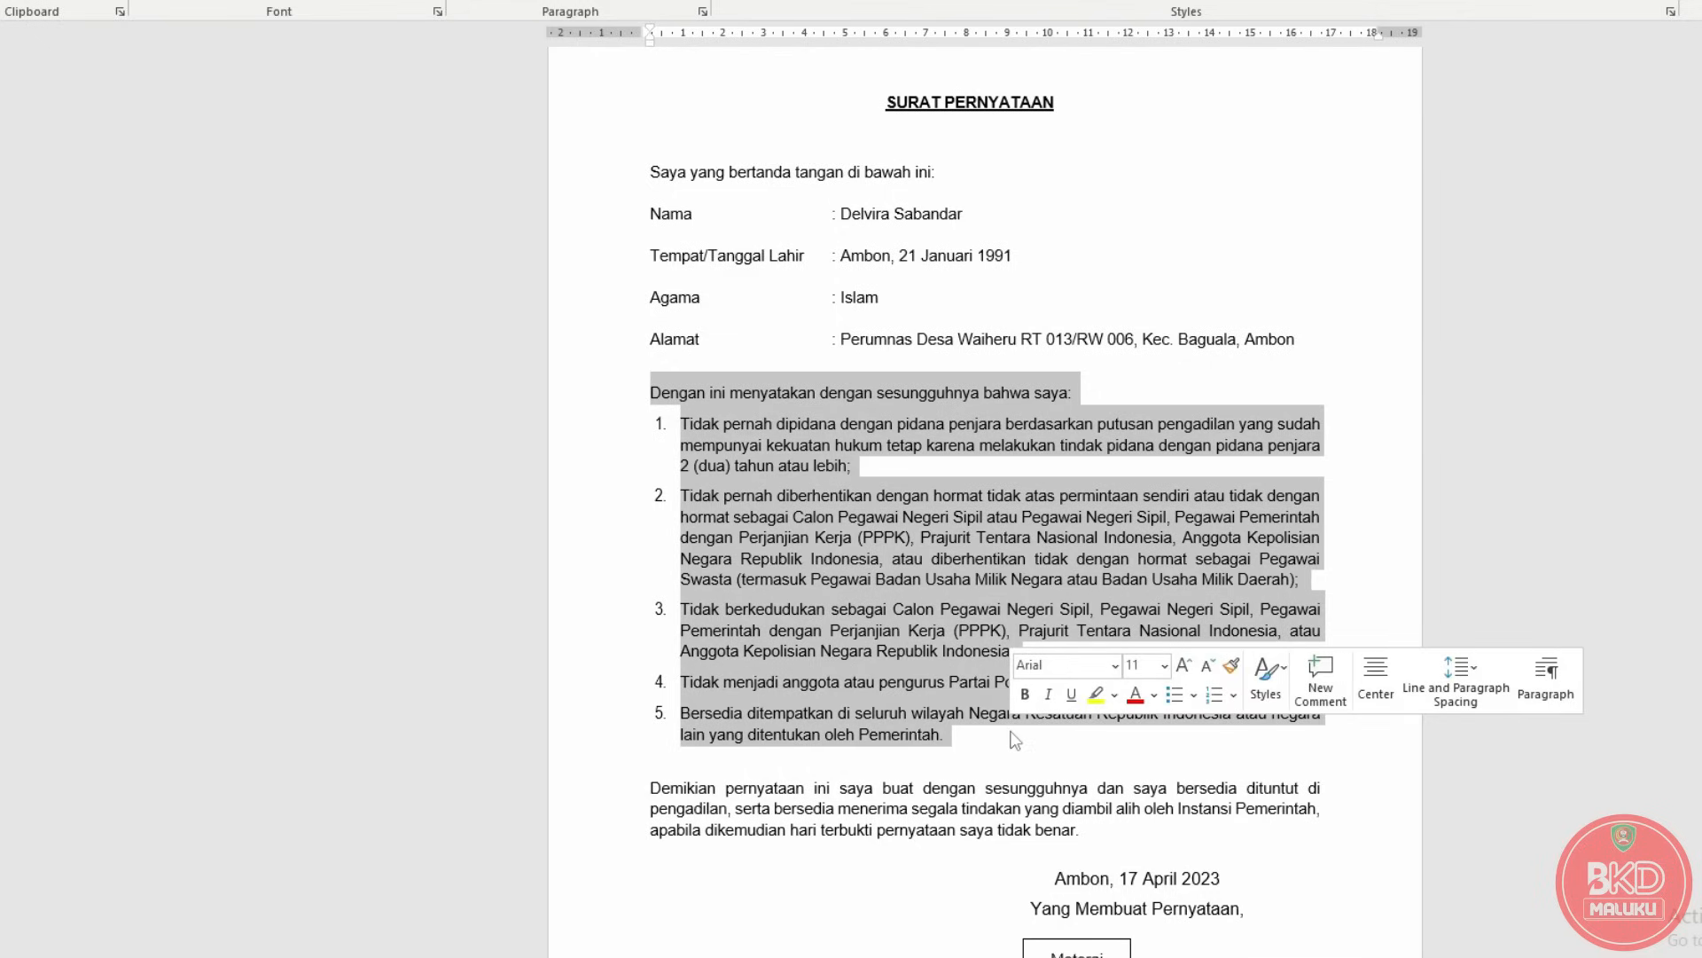
pyautogui.click(957, 736)
pyautogui.moveTo(958, 736); pyautogui.dragTo(713, 393)
pyautogui.click(1392, 678)
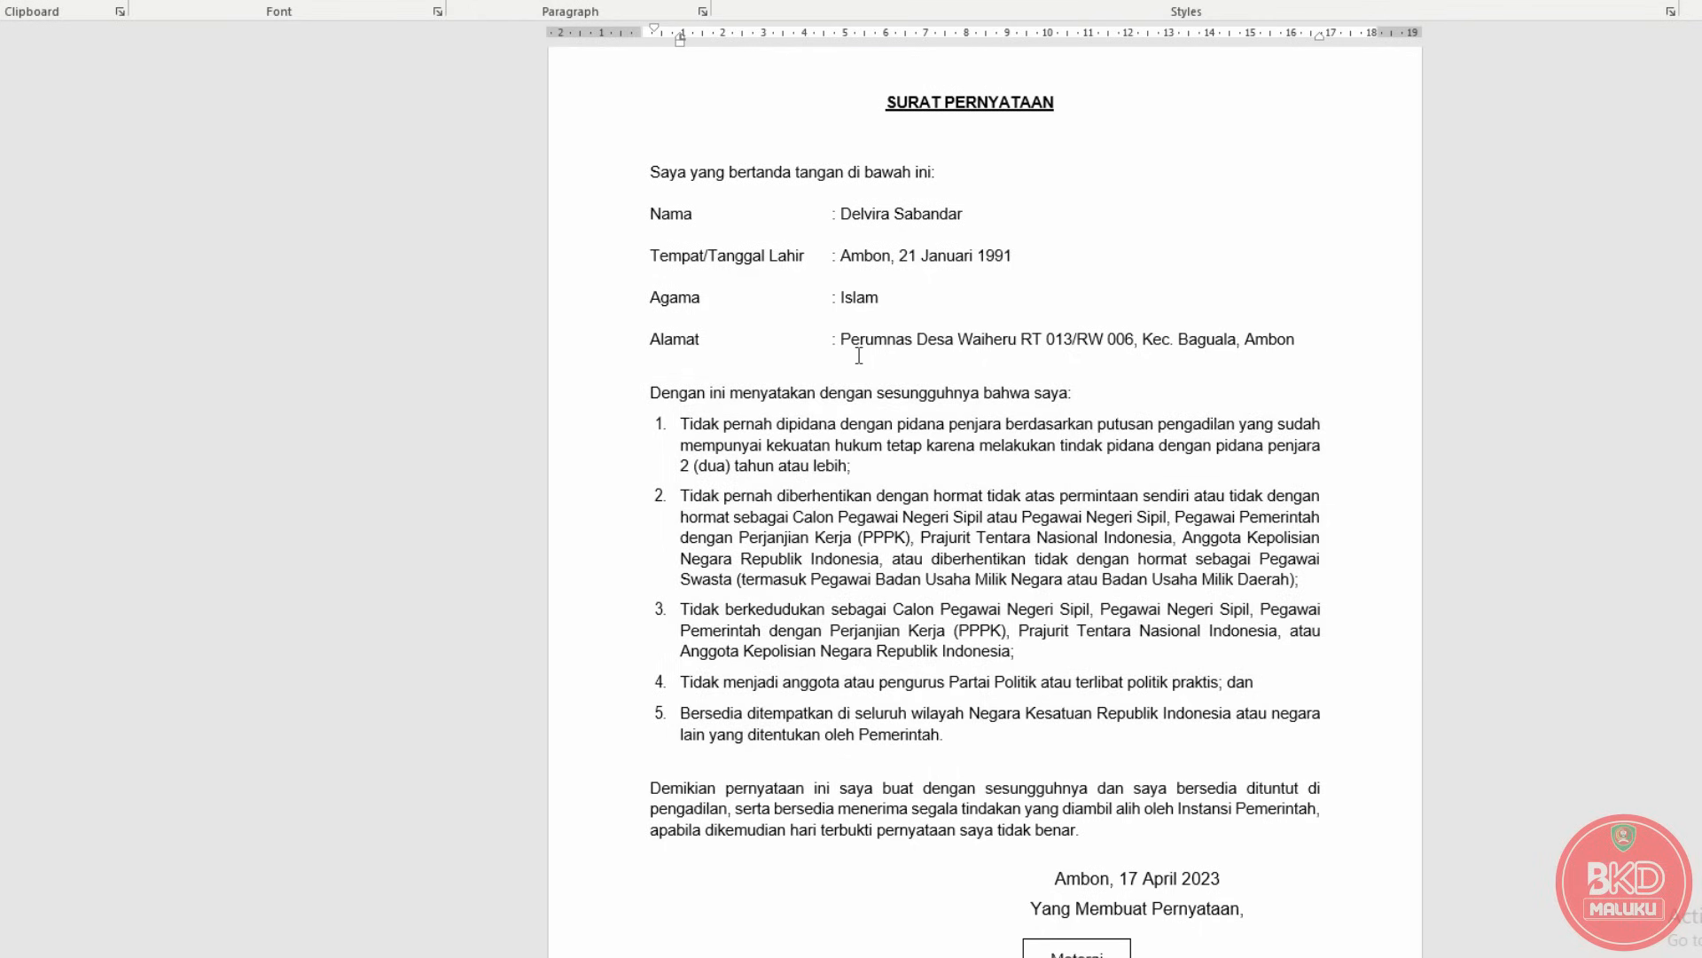
# Highlight Ambon in the letter's place-and-date line.
pyautogui.scroll(-3, 973, 547)
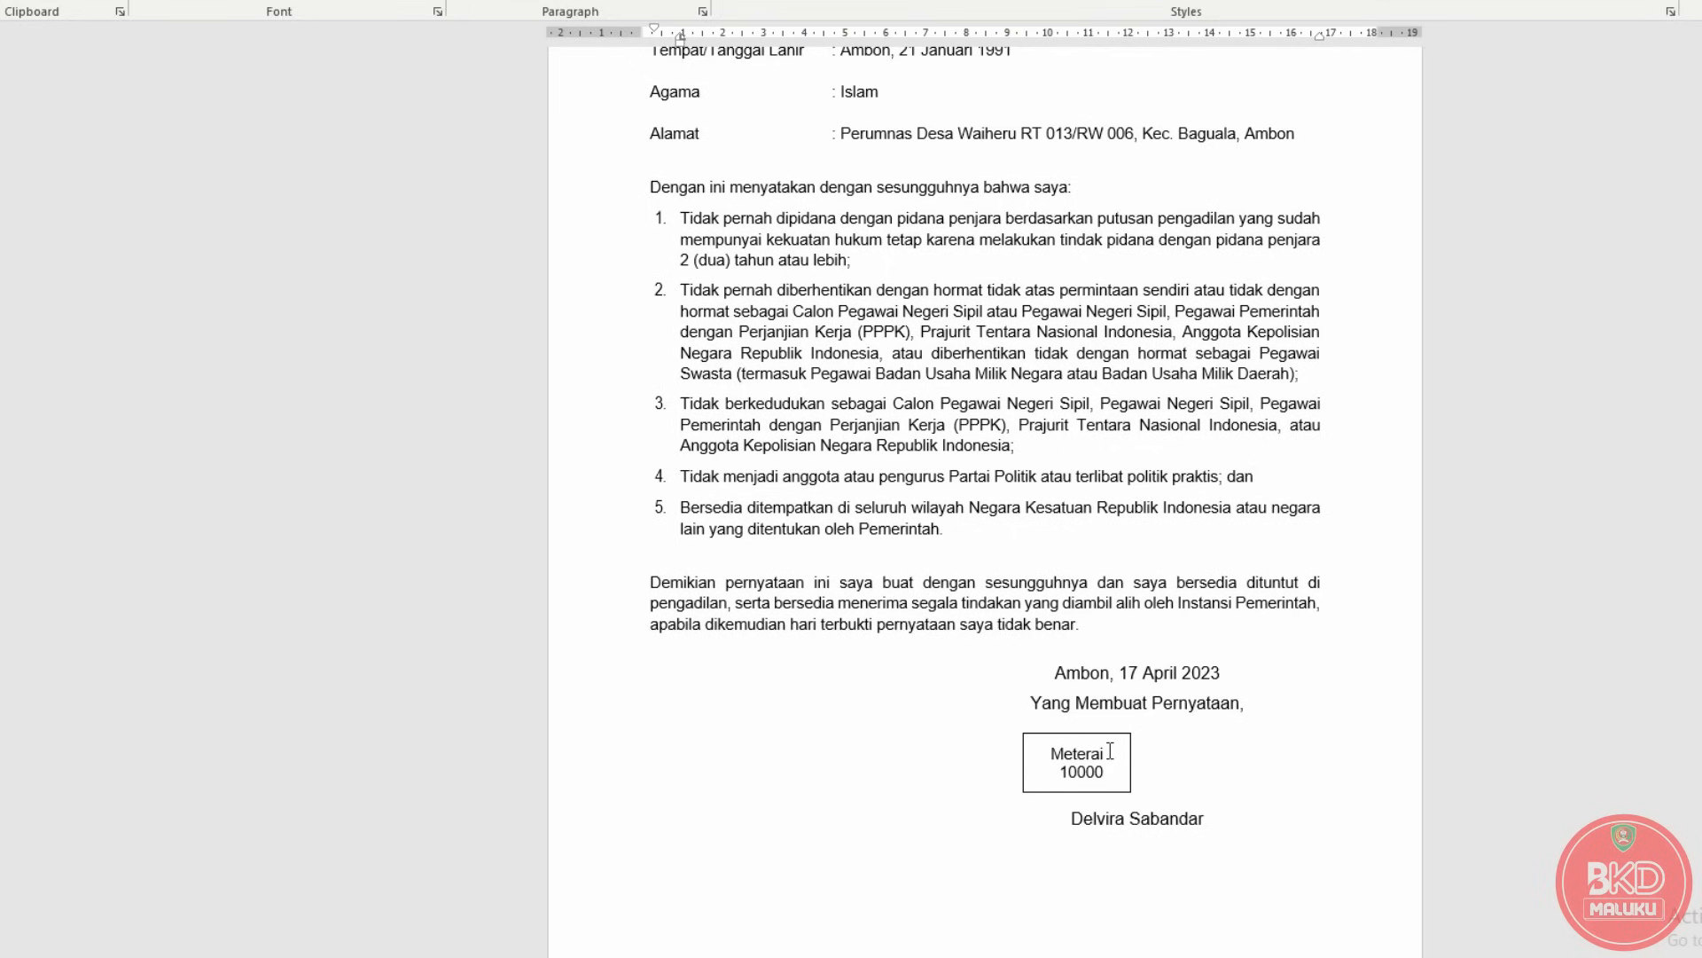
pyautogui.moveTo(1110, 681)
pyautogui.mouseDown()
pyautogui.moveTo(1046, 667)
pyautogui.moveTo(1117, 674)
pyautogui.mouseUp()
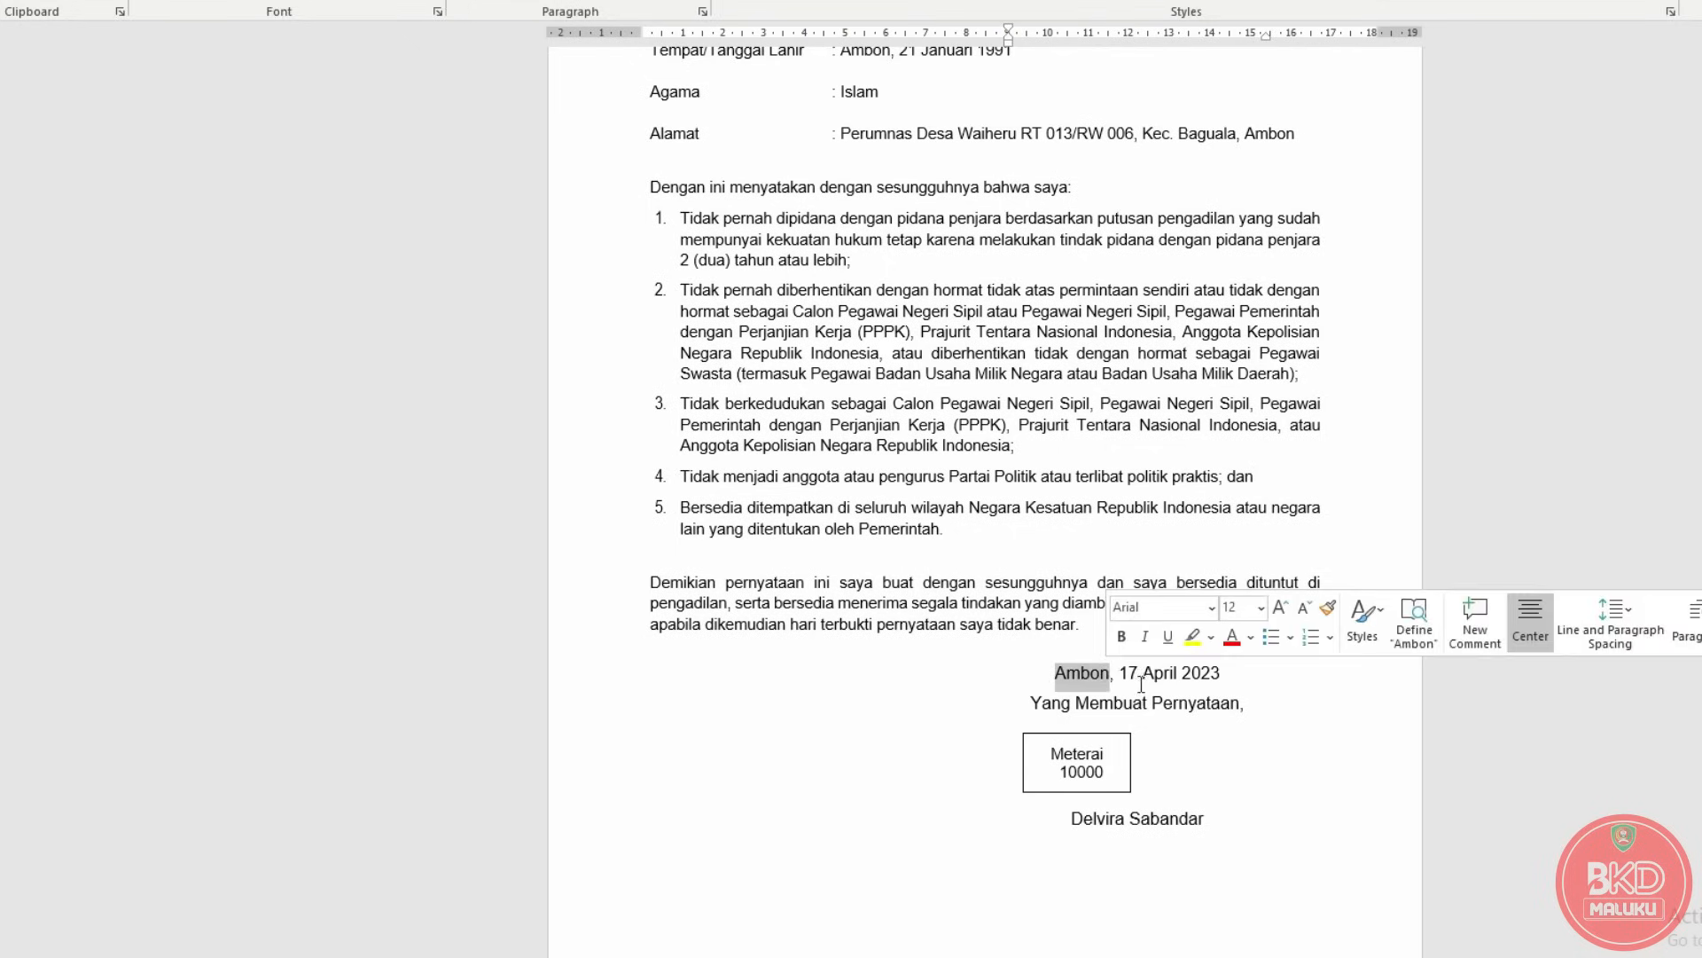
pyautogui.click(1141, 682)
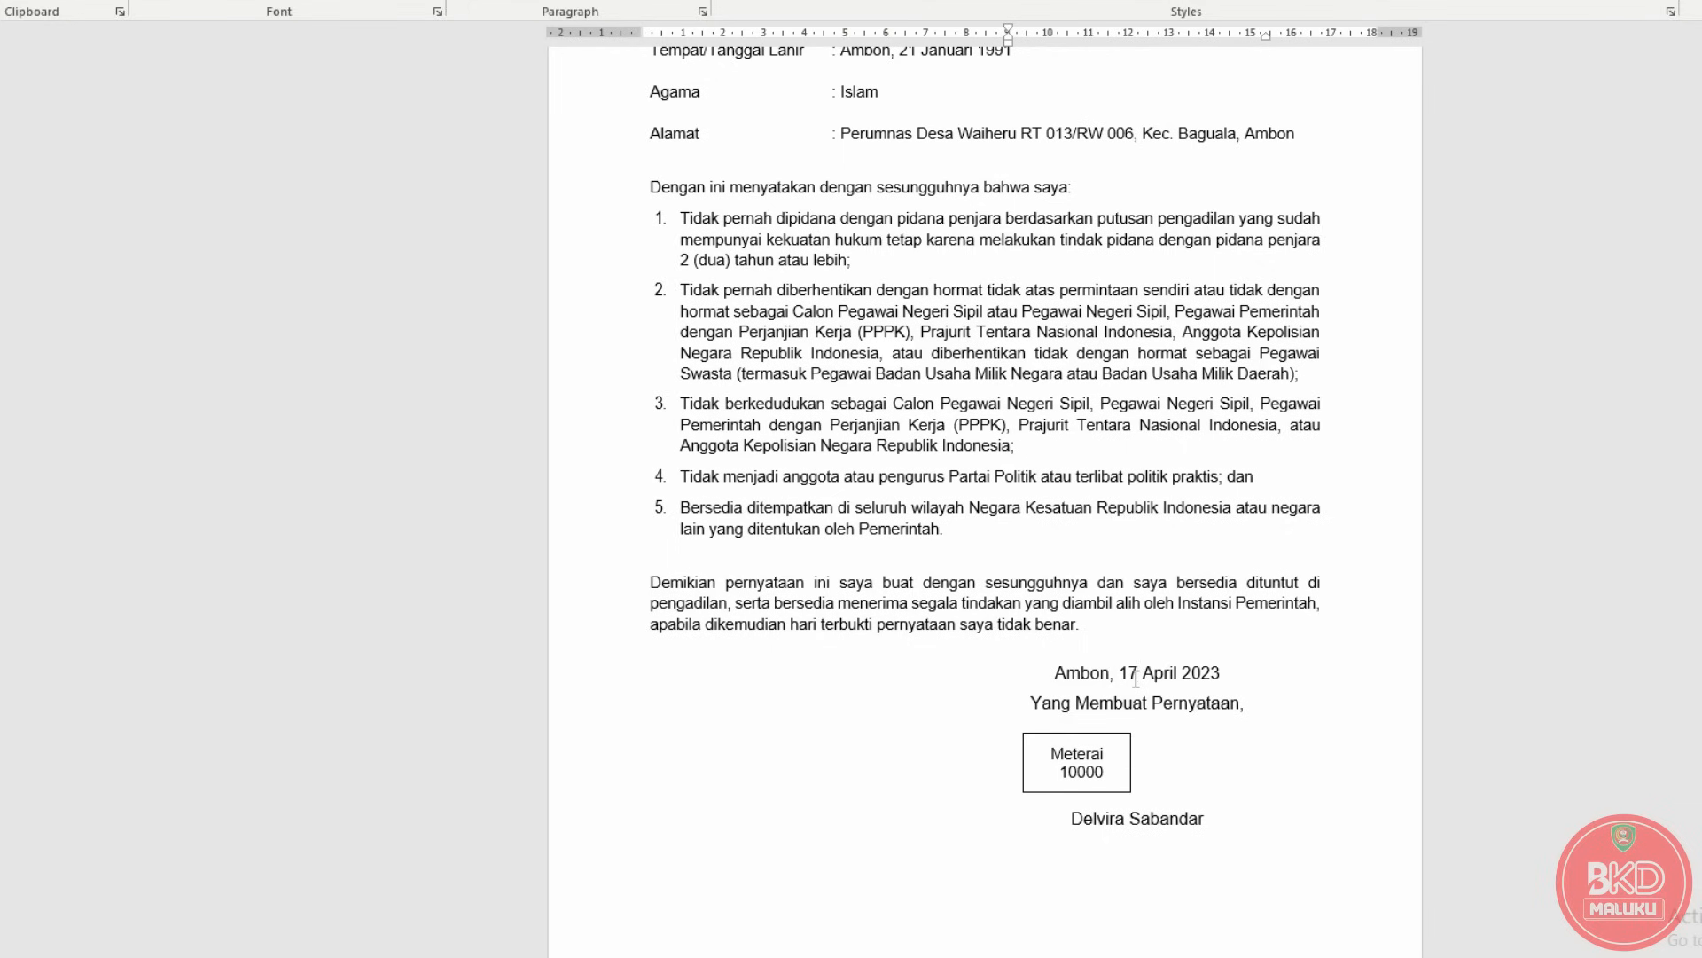
# Highlight the signer's name beneath the Meterai 10000 stamp box.
pyautogui.scroll(4, 1135, 679)
pyautogui.scroll(-4, 1144, 679)
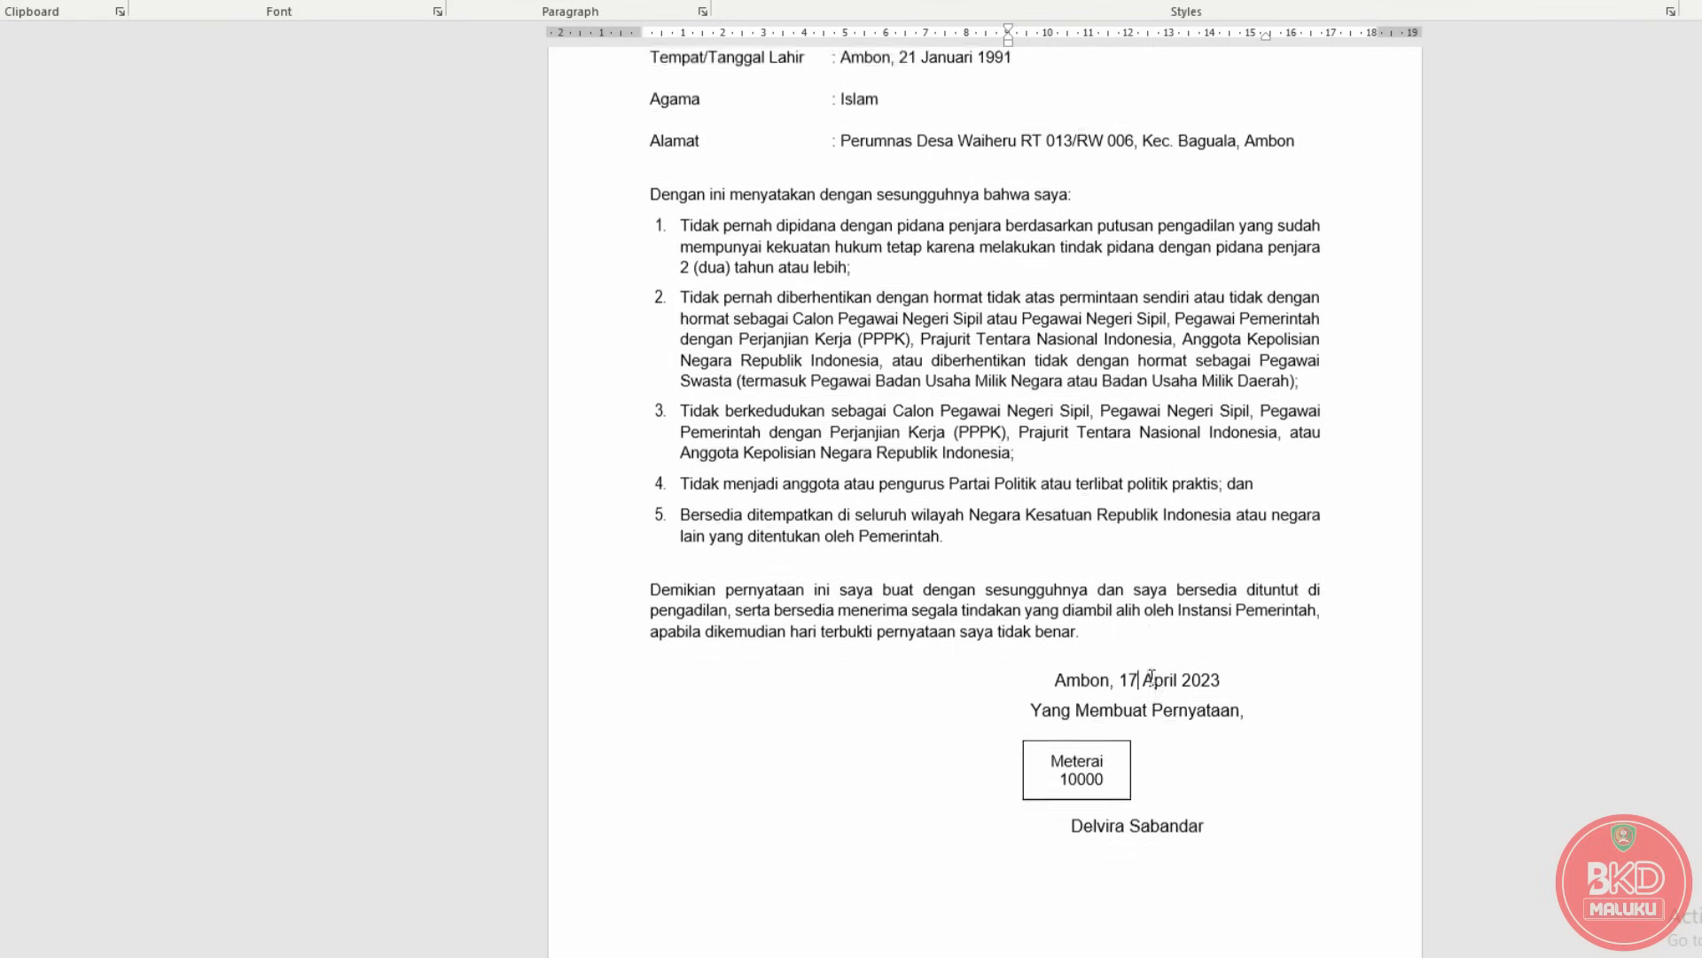
pyautogui.scroll(-1, 1151, 678)
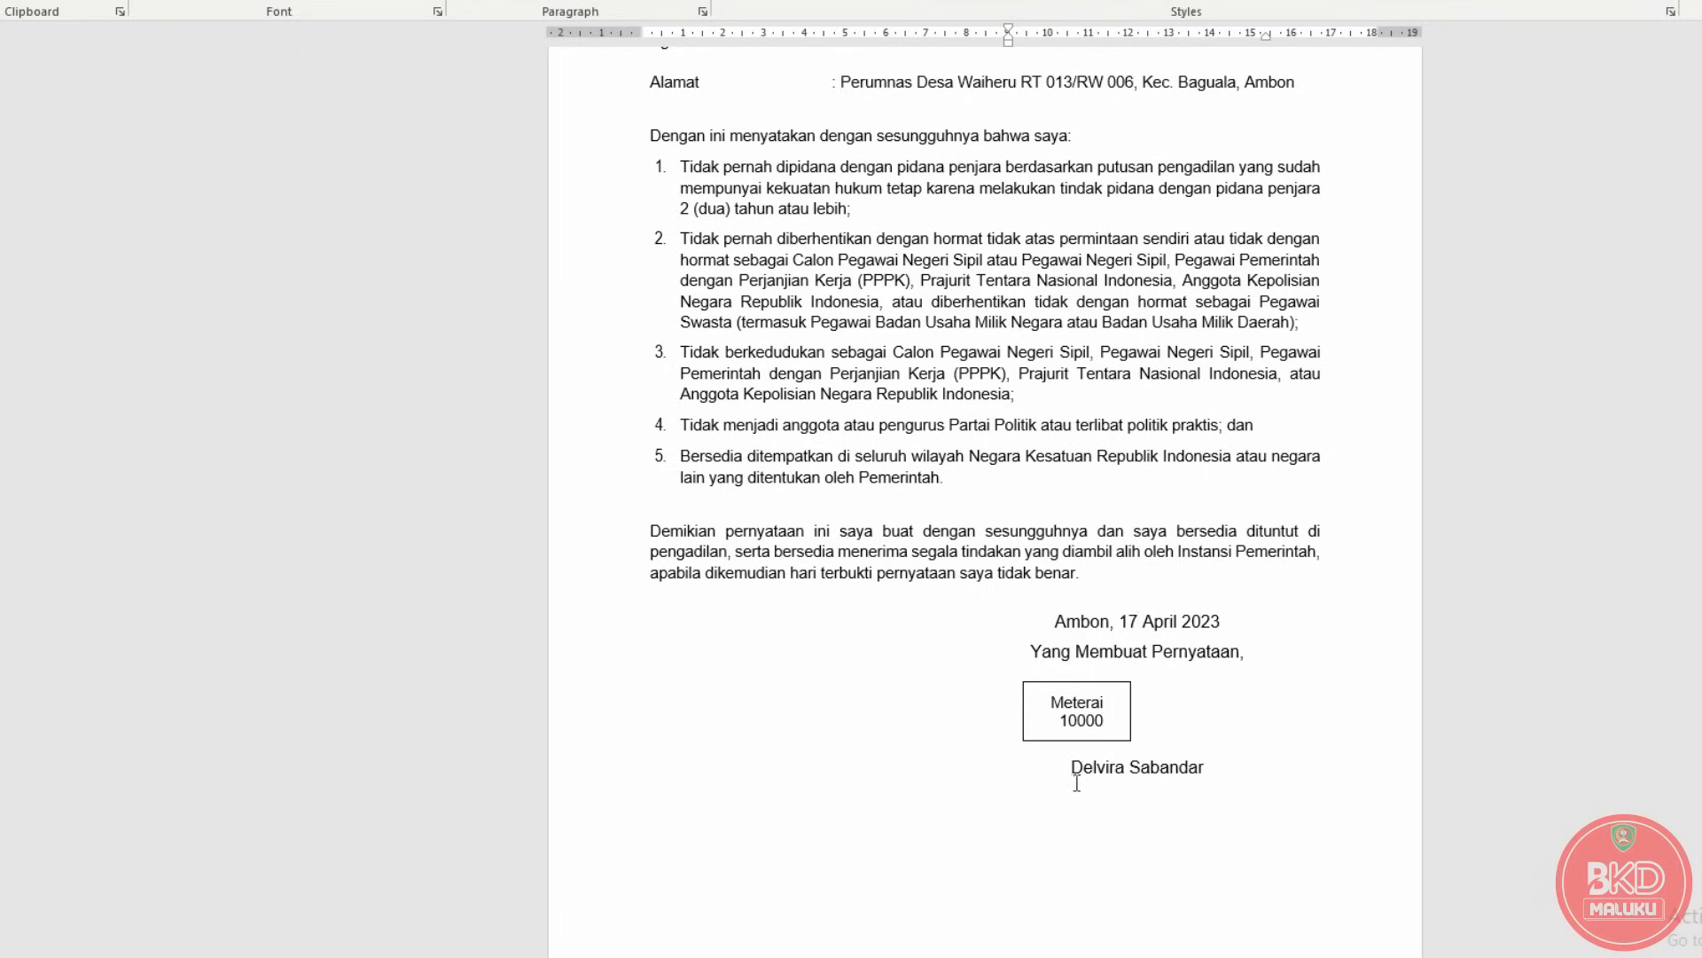
pyautogui.moveTo(1068, 768); pyautogui.dragTo(1211, 770)
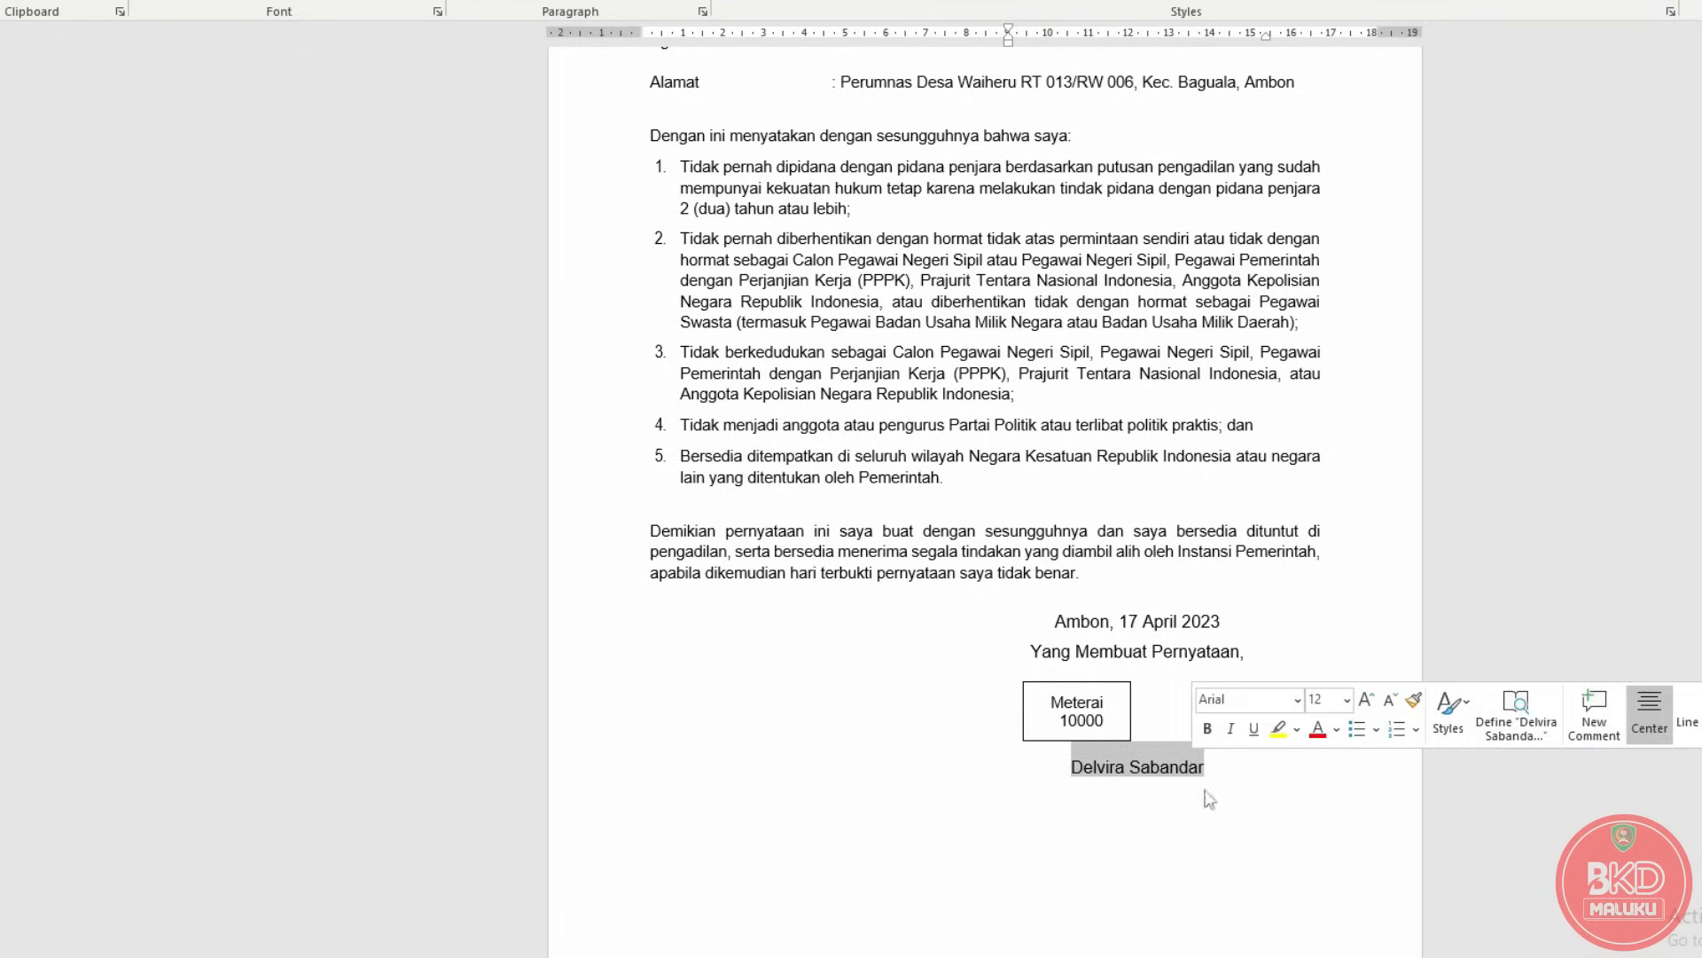
pyautogui.click(1228, 829)
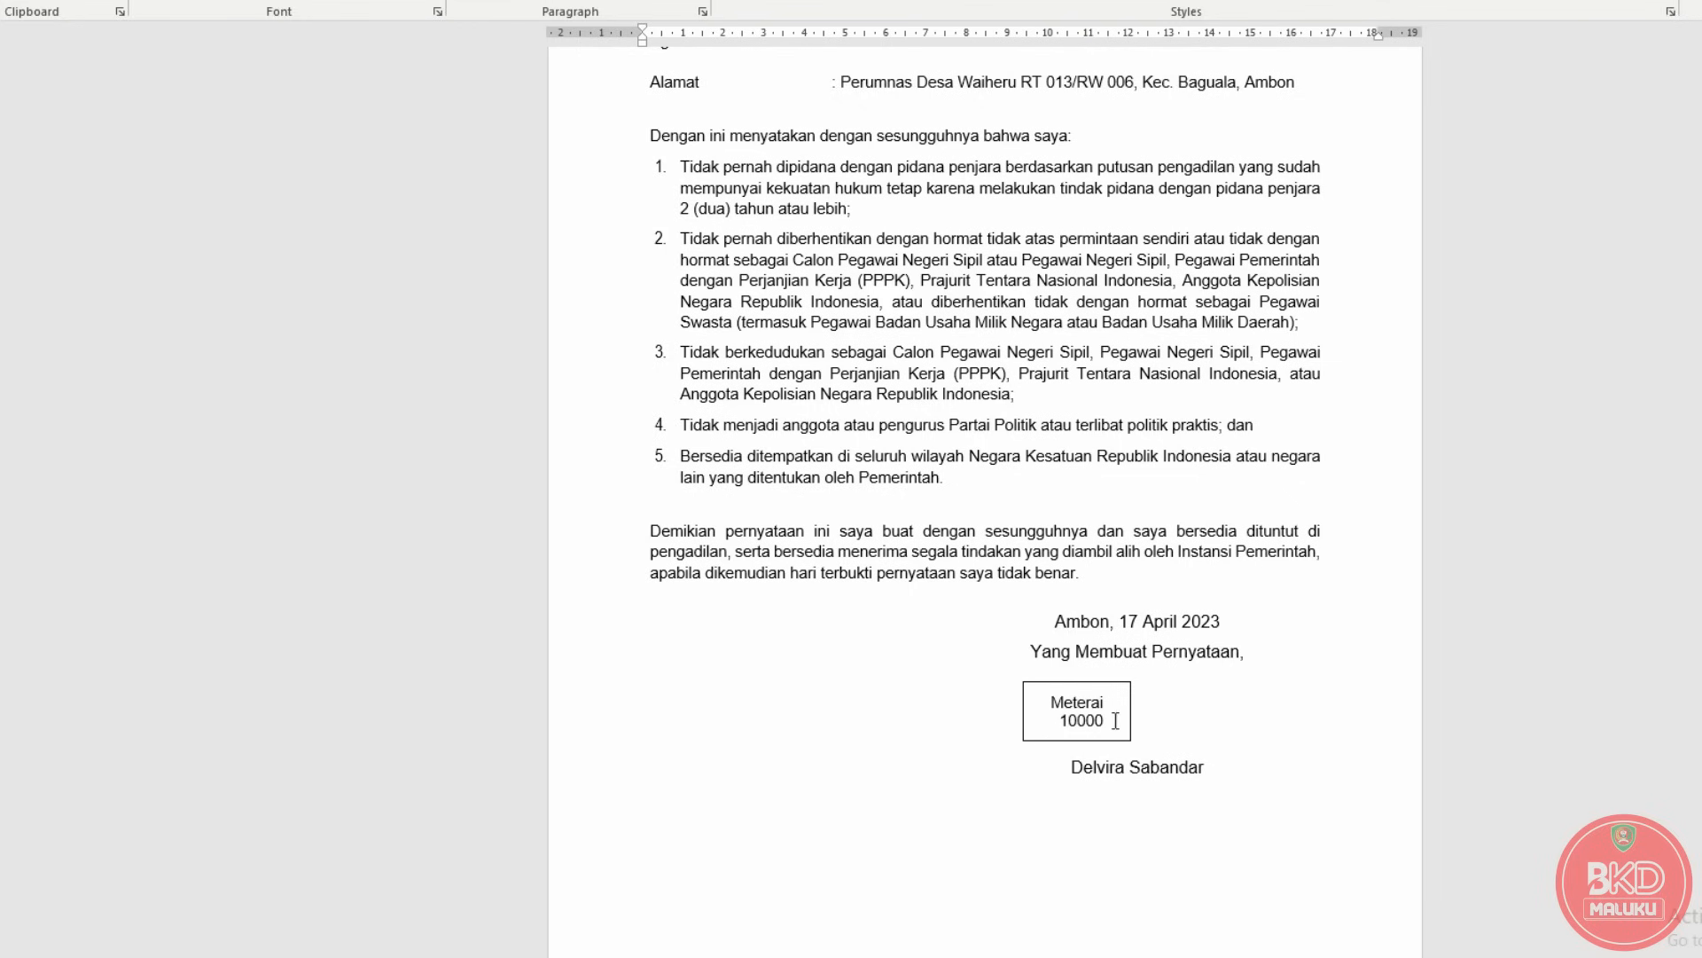
pyautogui.scroll(4, 1116, 720)
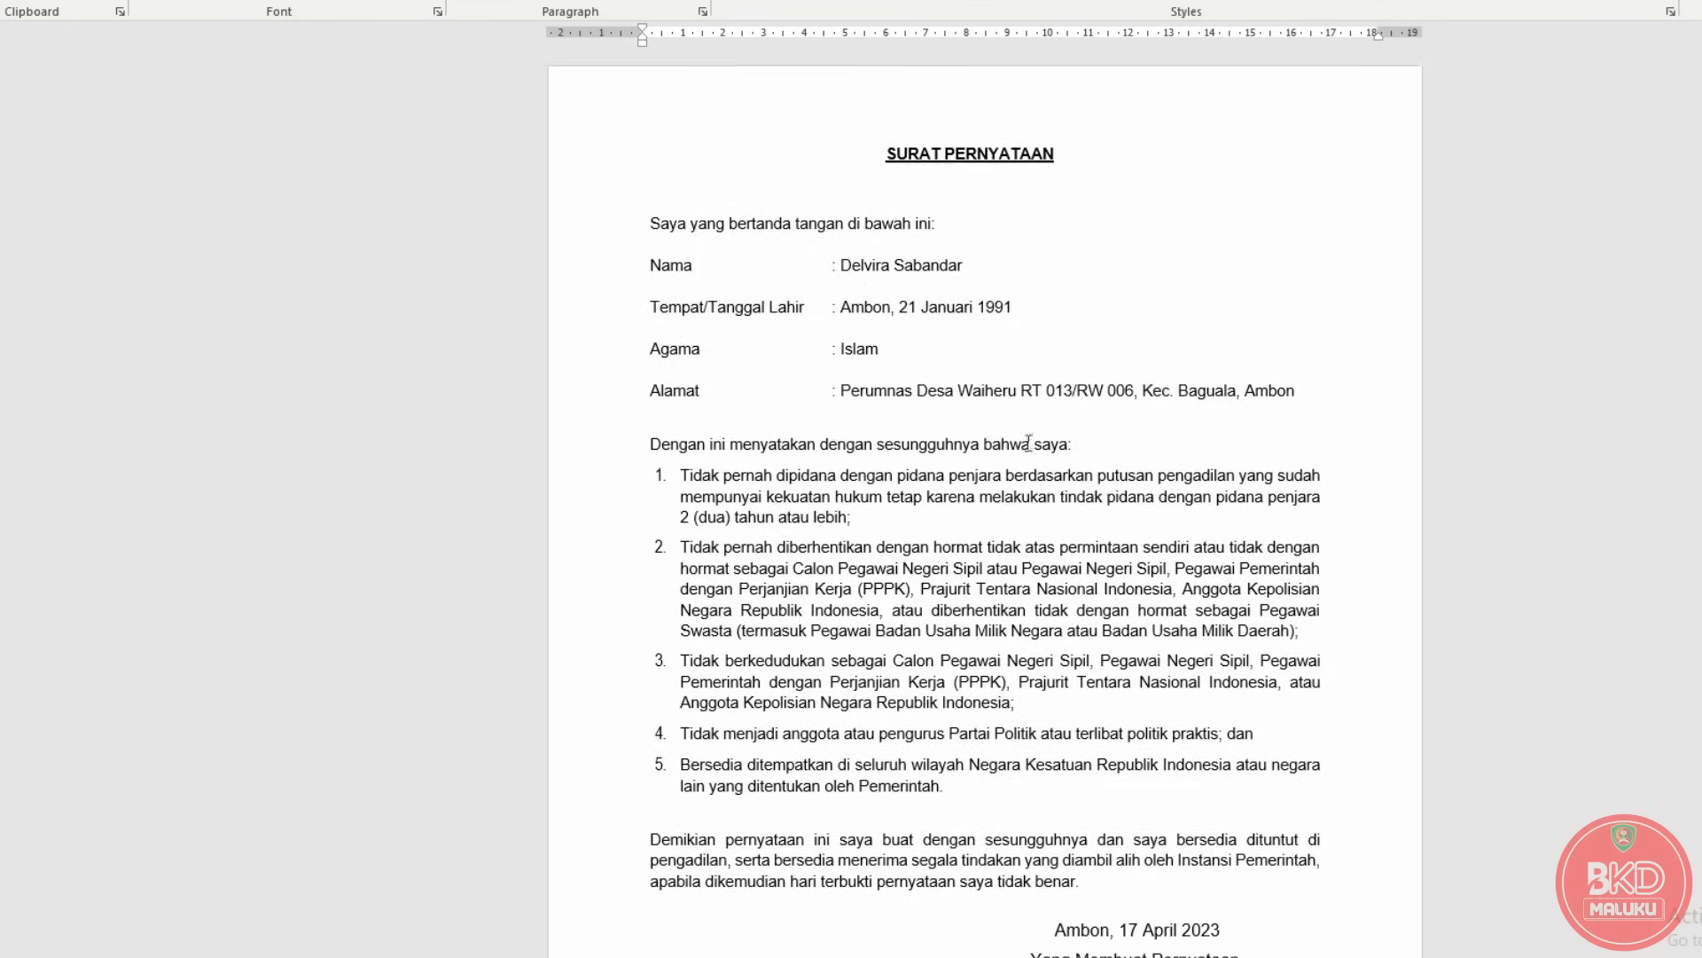
pyautogui.scroll(-4, 1028, 441)
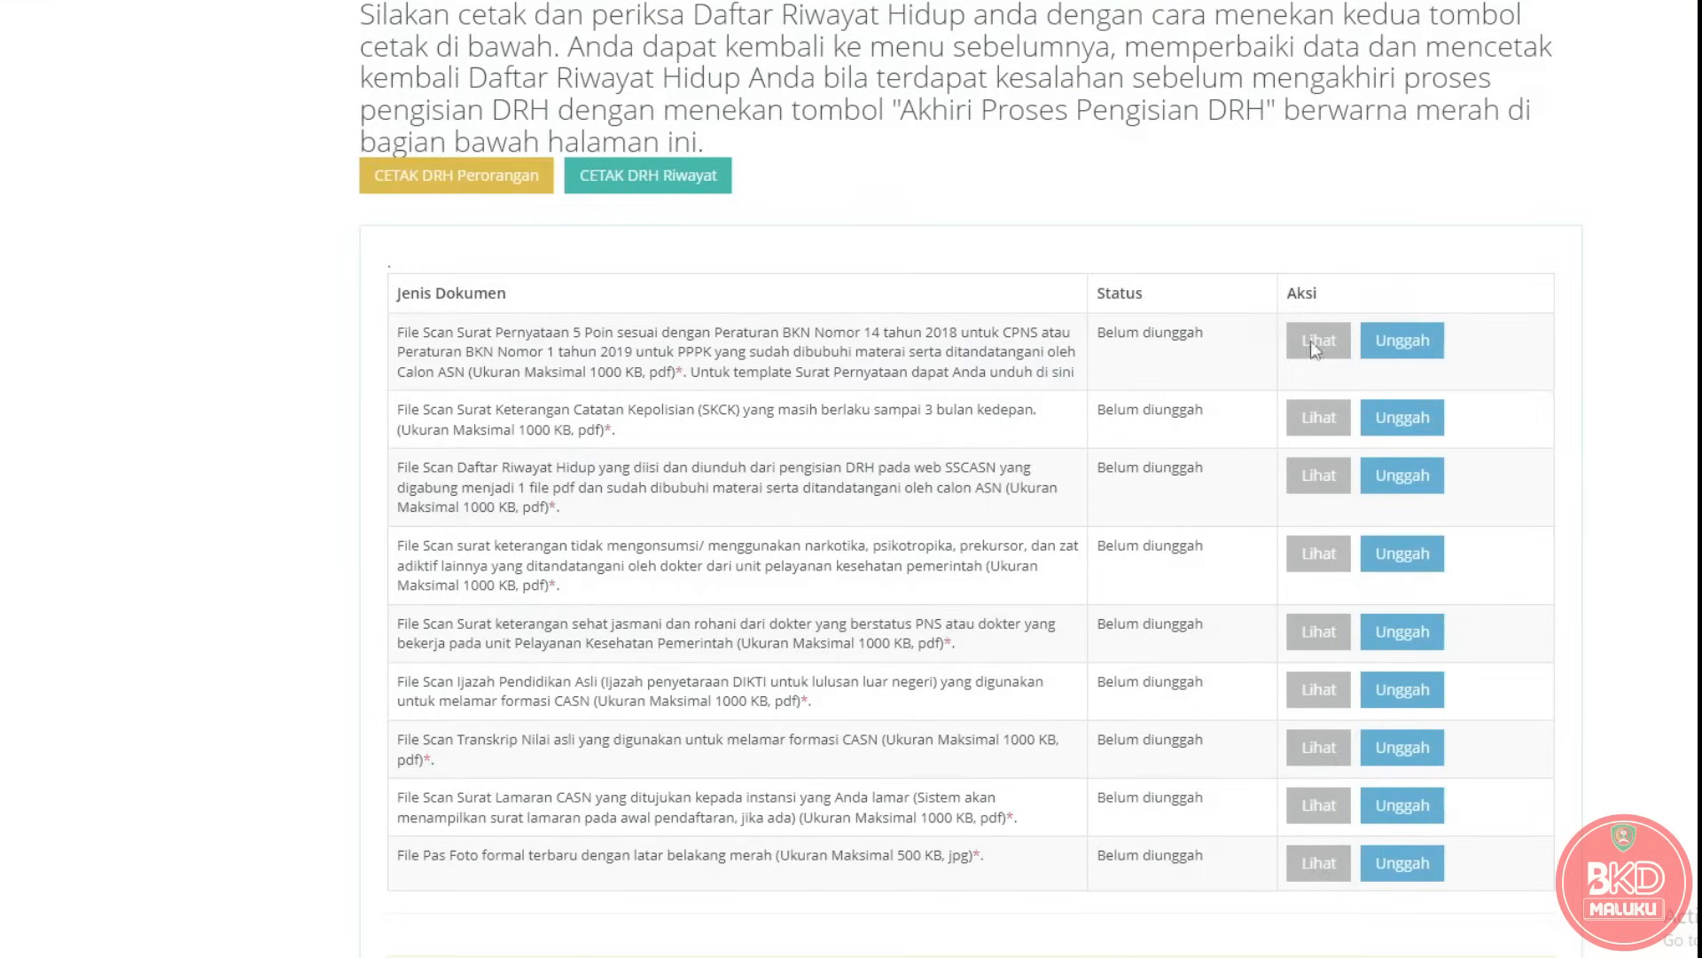
# Point out the statement letter's Unggah button and highlight the SKCK requirement text.
pyautogui.click(1410, 342)
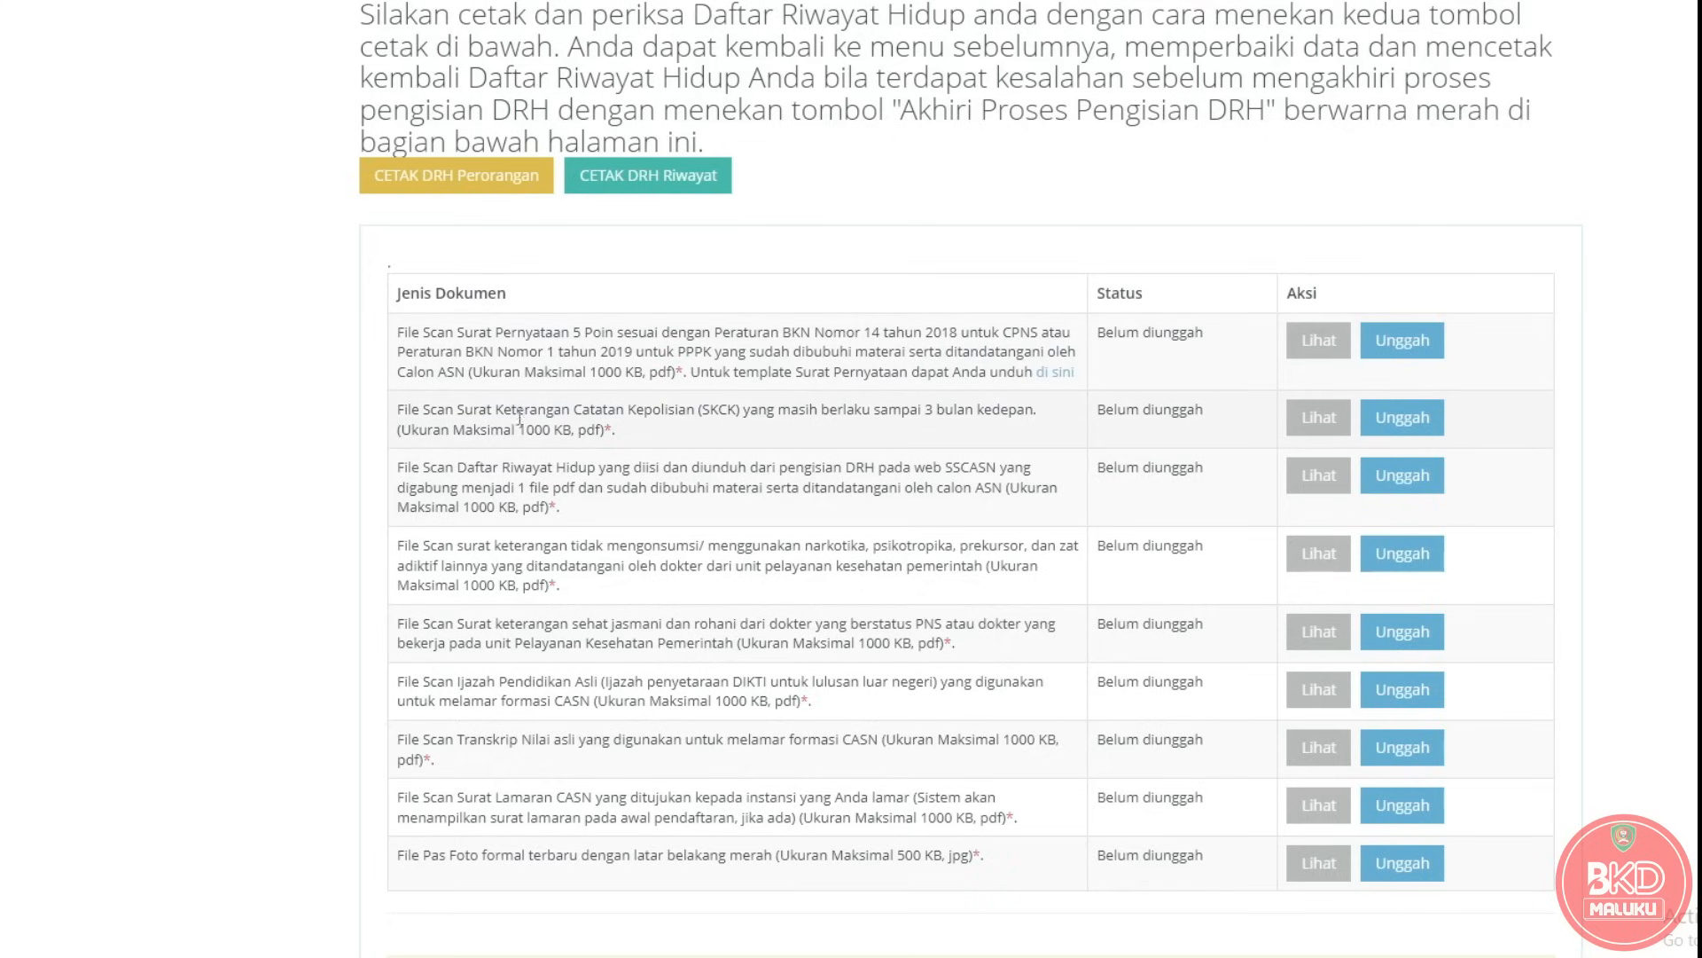
pyautogui.moveTo(393, 411); pyautogui.dragTo(611, 436)
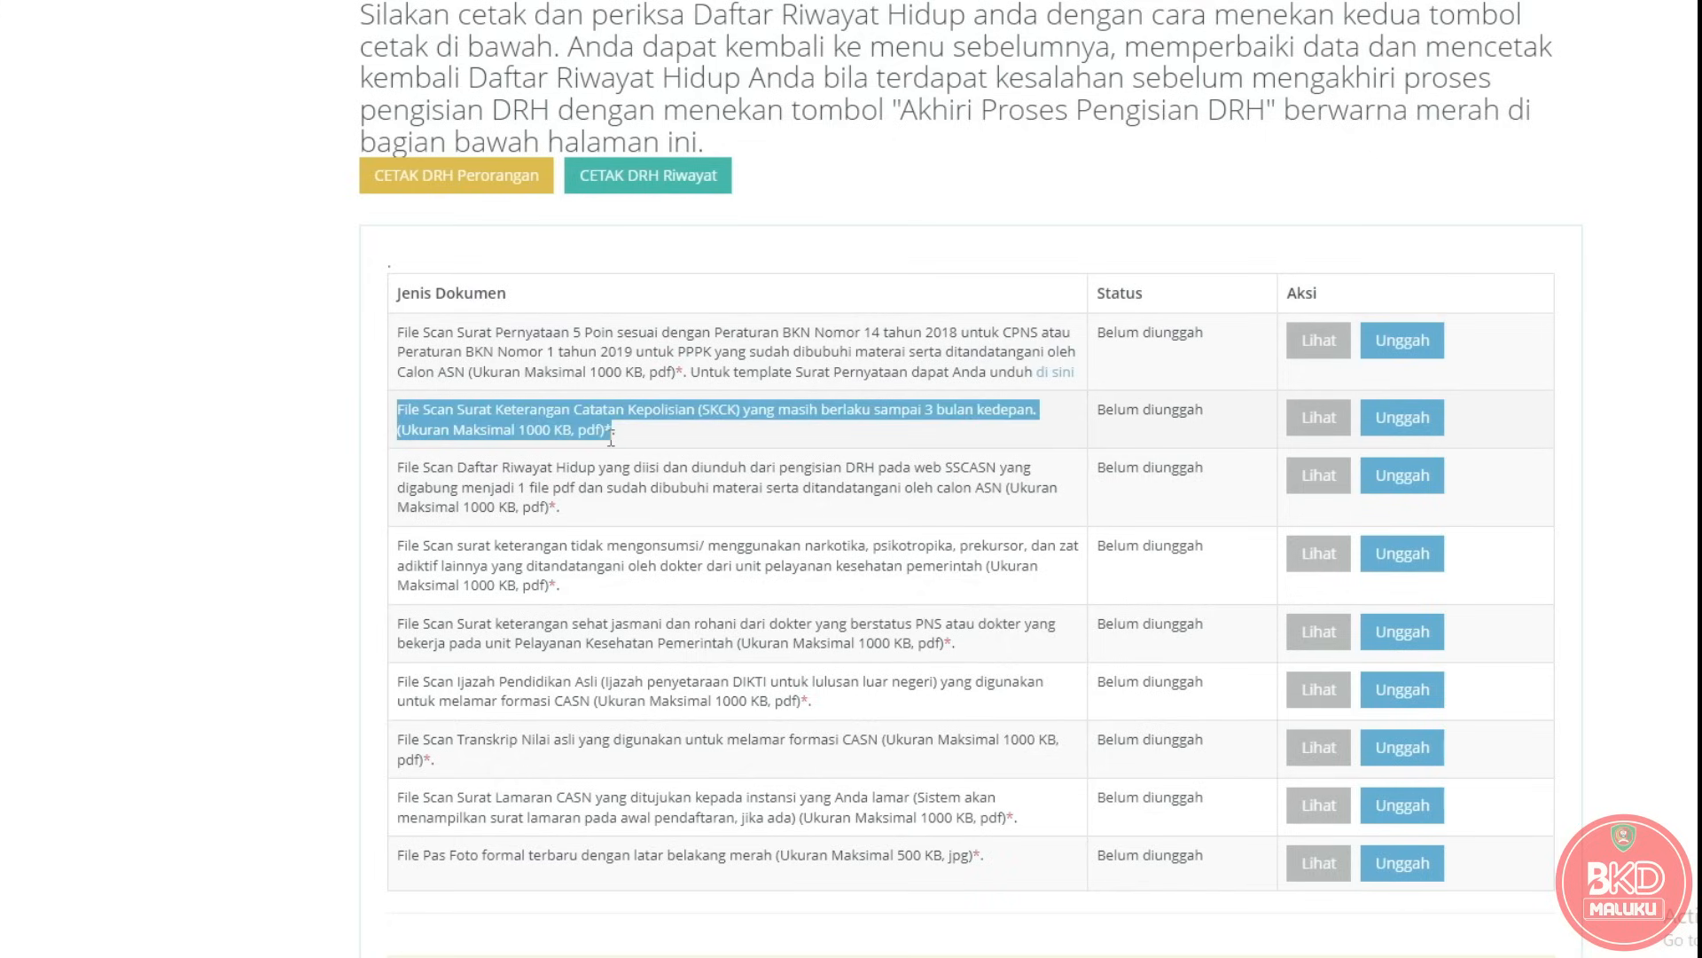
pyautogui.click(704, 438)
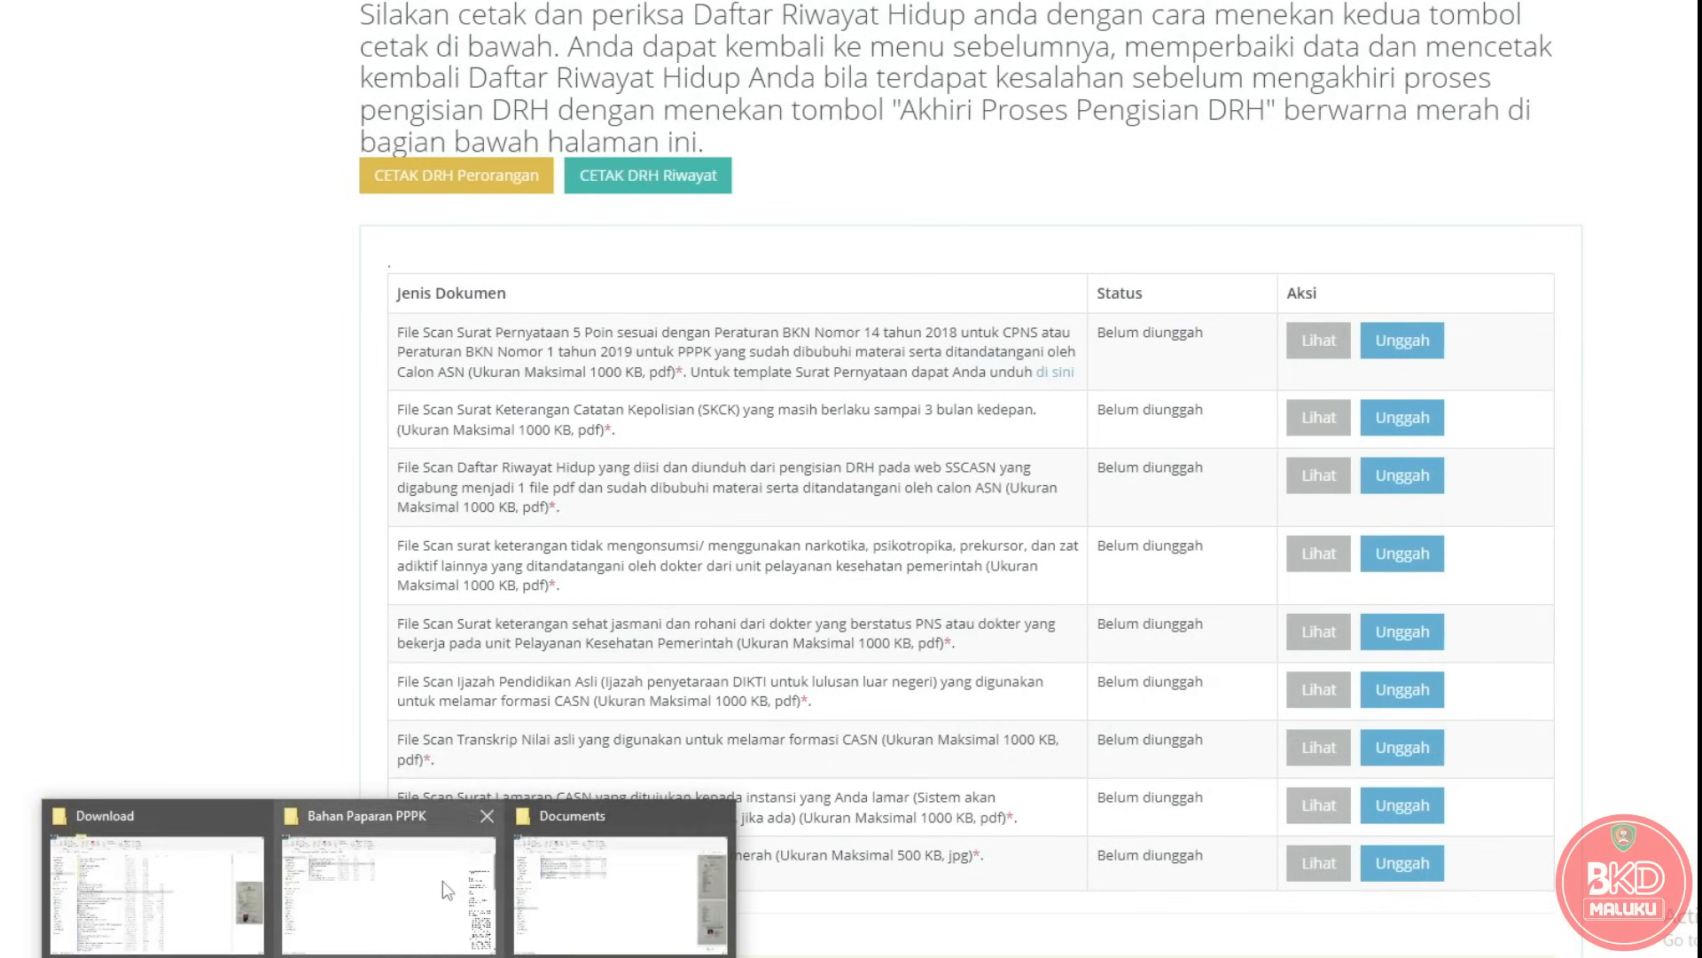
pyautogui.click(444, 880)
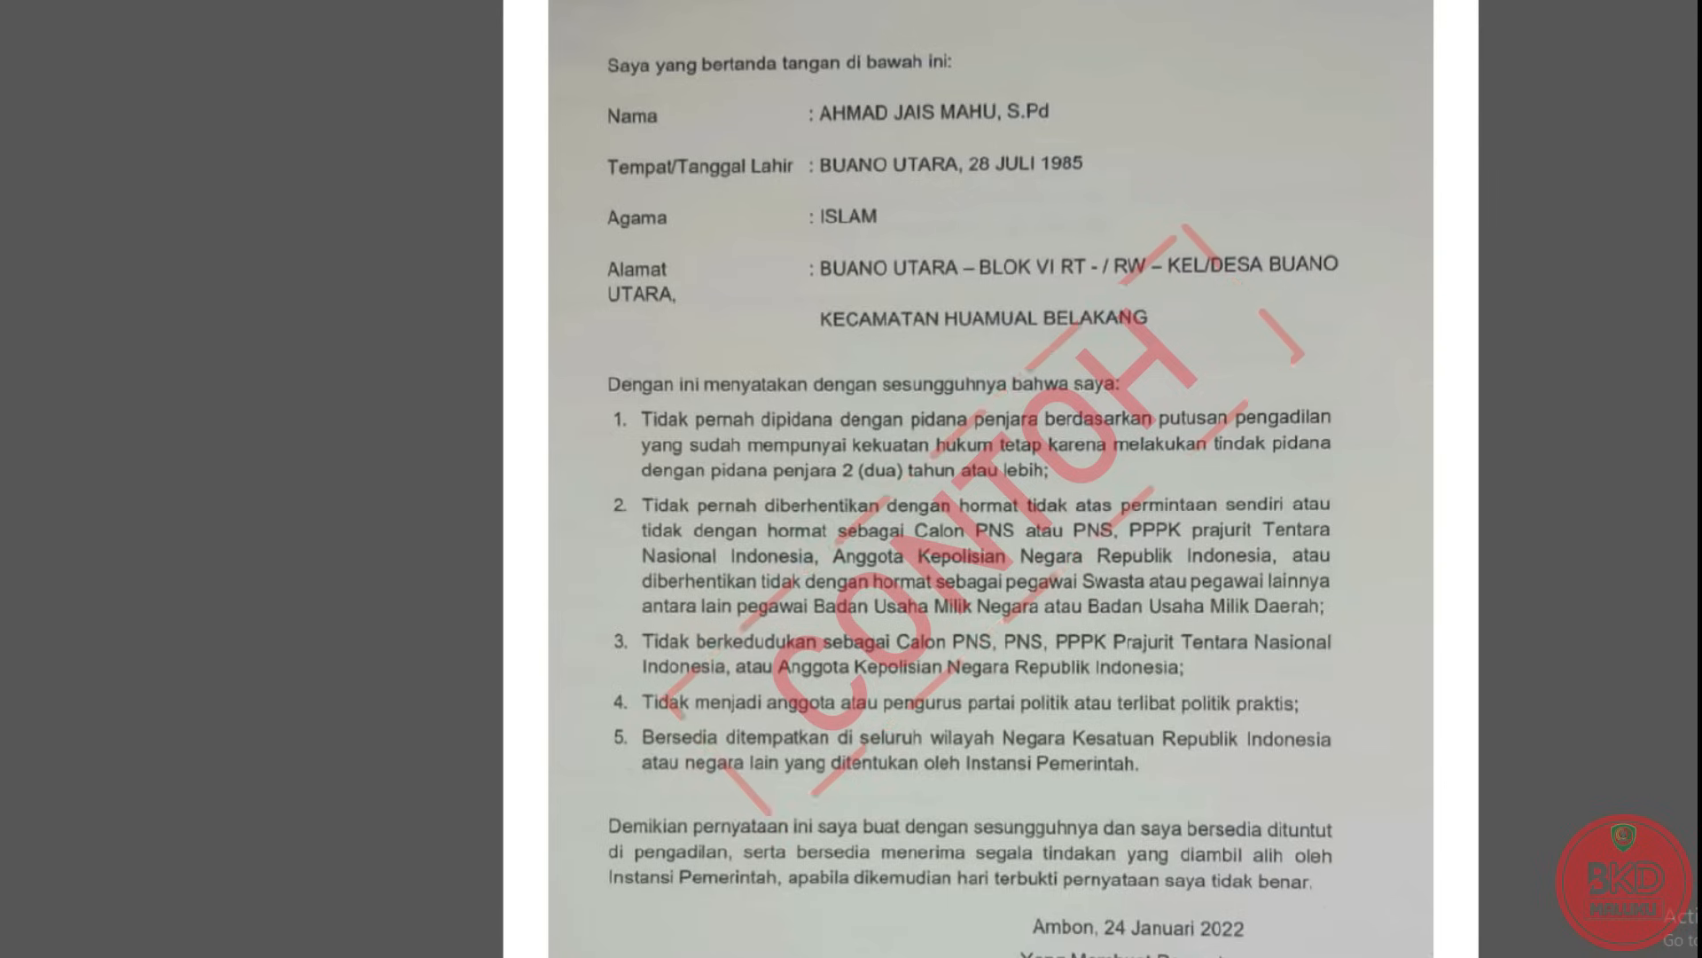
# Scroll the CONTOH sample statement letter down to its closing and signature area.
pyautogui.scroll(-3, 991, 478)
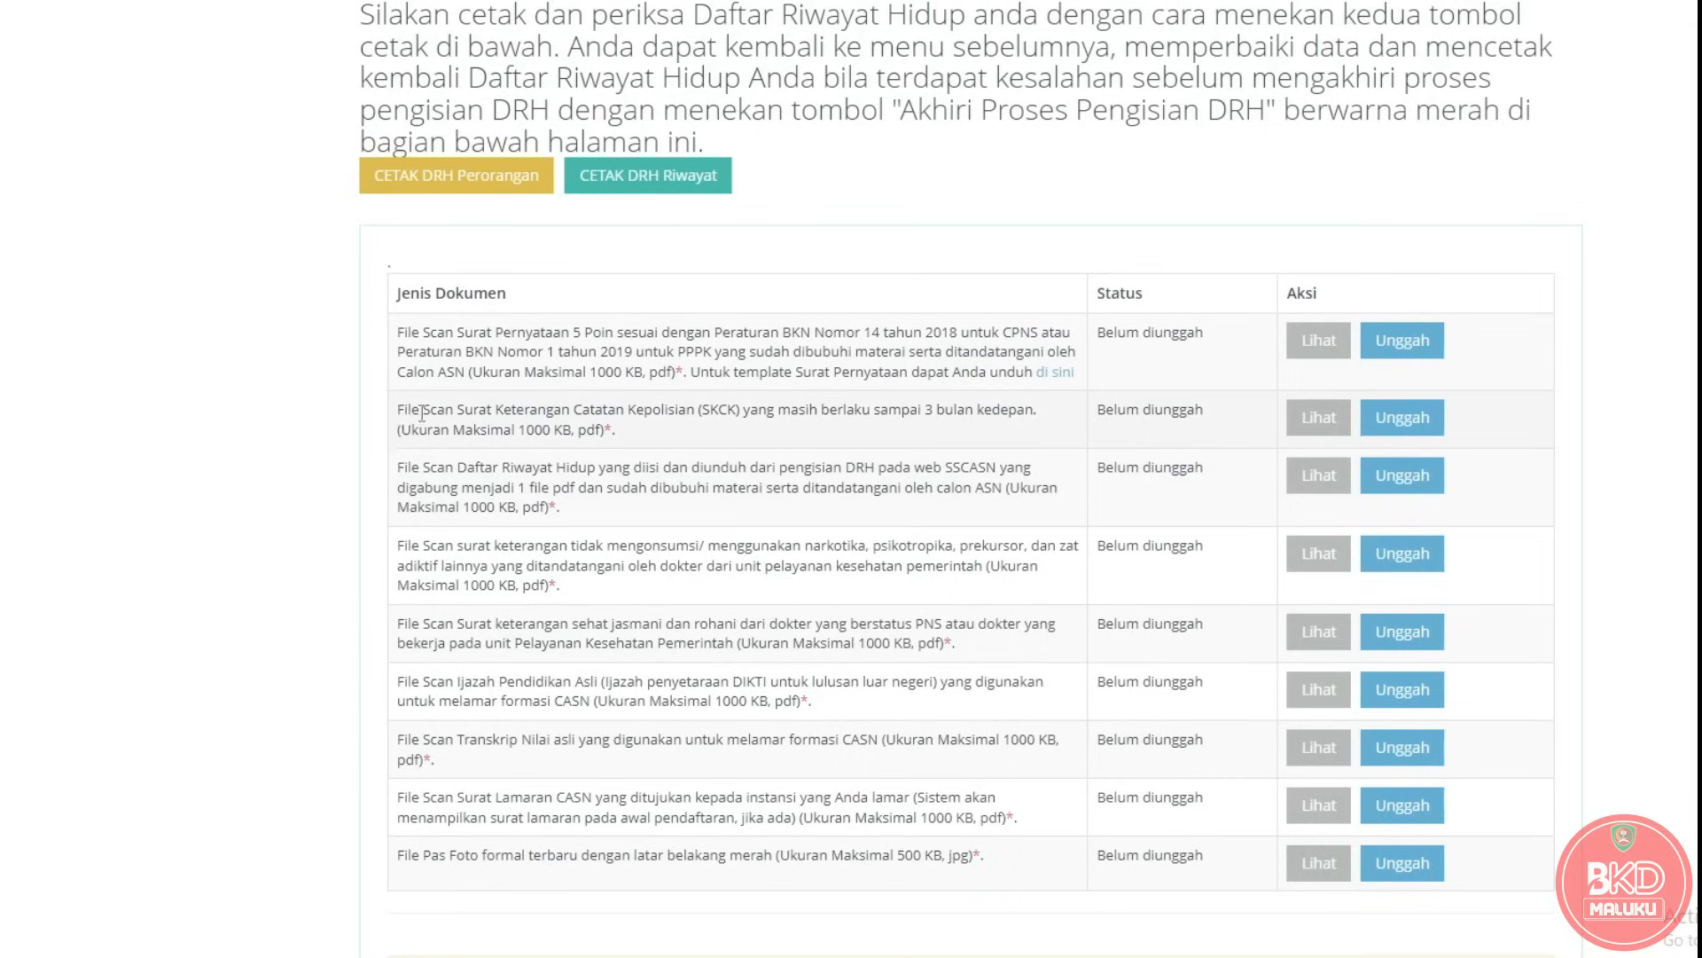
# Highlight the SKCK, Daftar Riwayat Hidup and drug-free certificate requirement texts.
pyautogui.moveTo(397, 409); pyautogui.dragTo(607, 441)
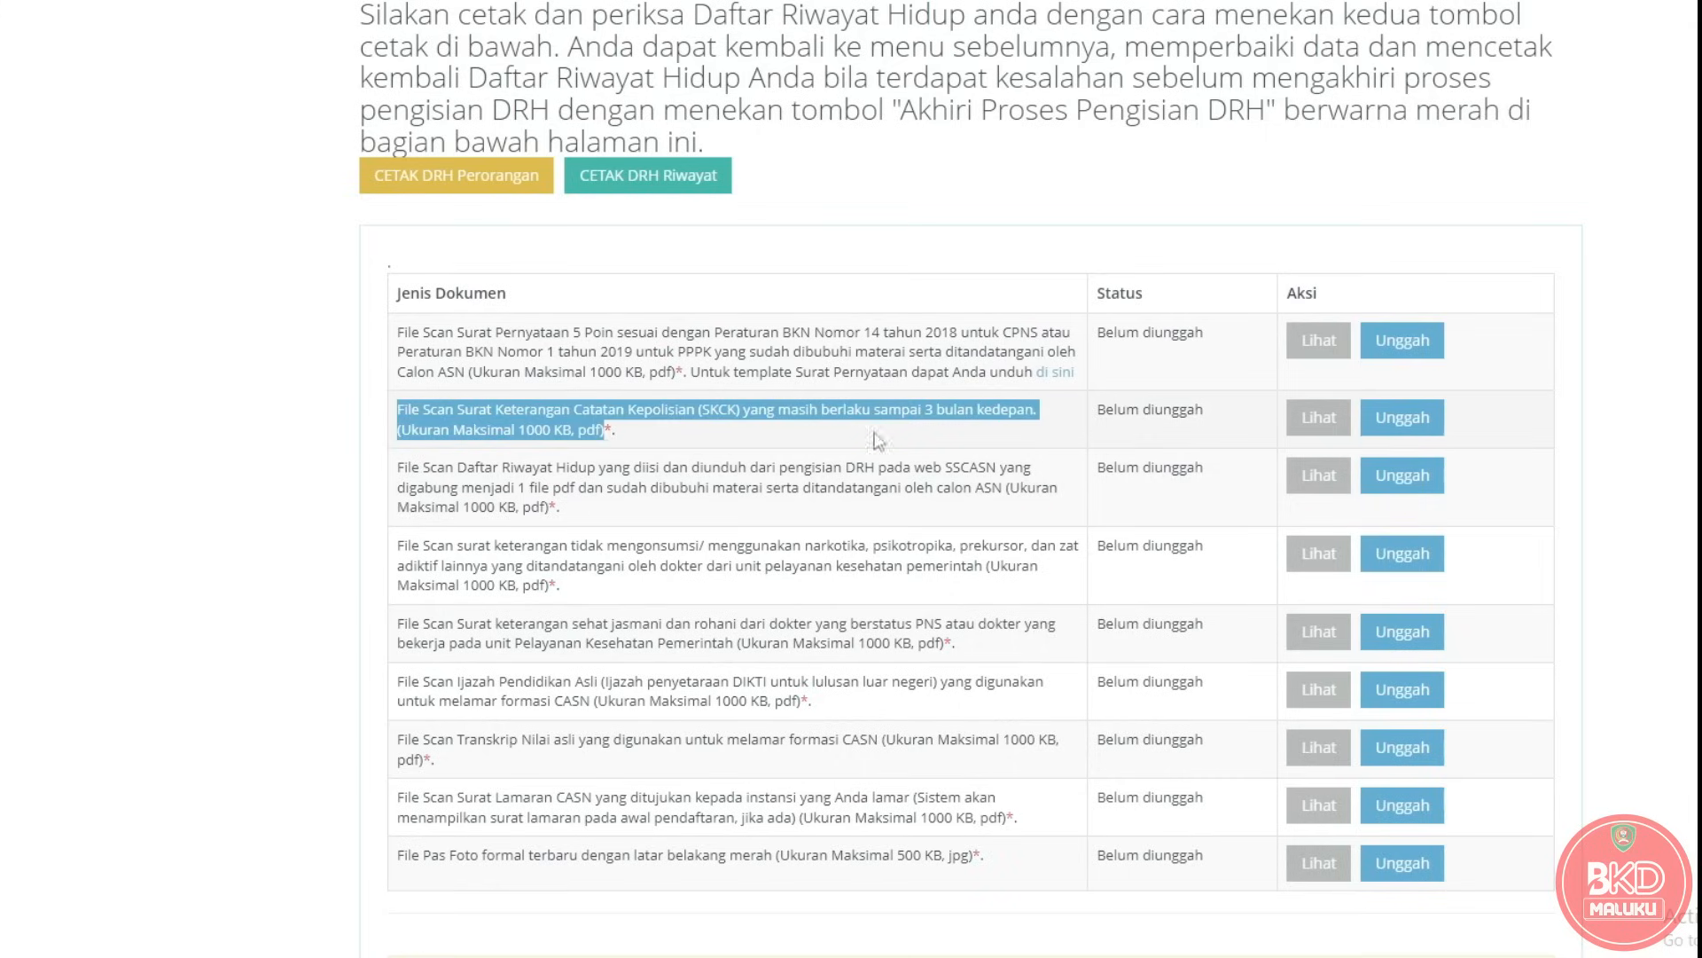
pyautogui.moveTo(398, 468); pyautogui.dragTo(560, 508)
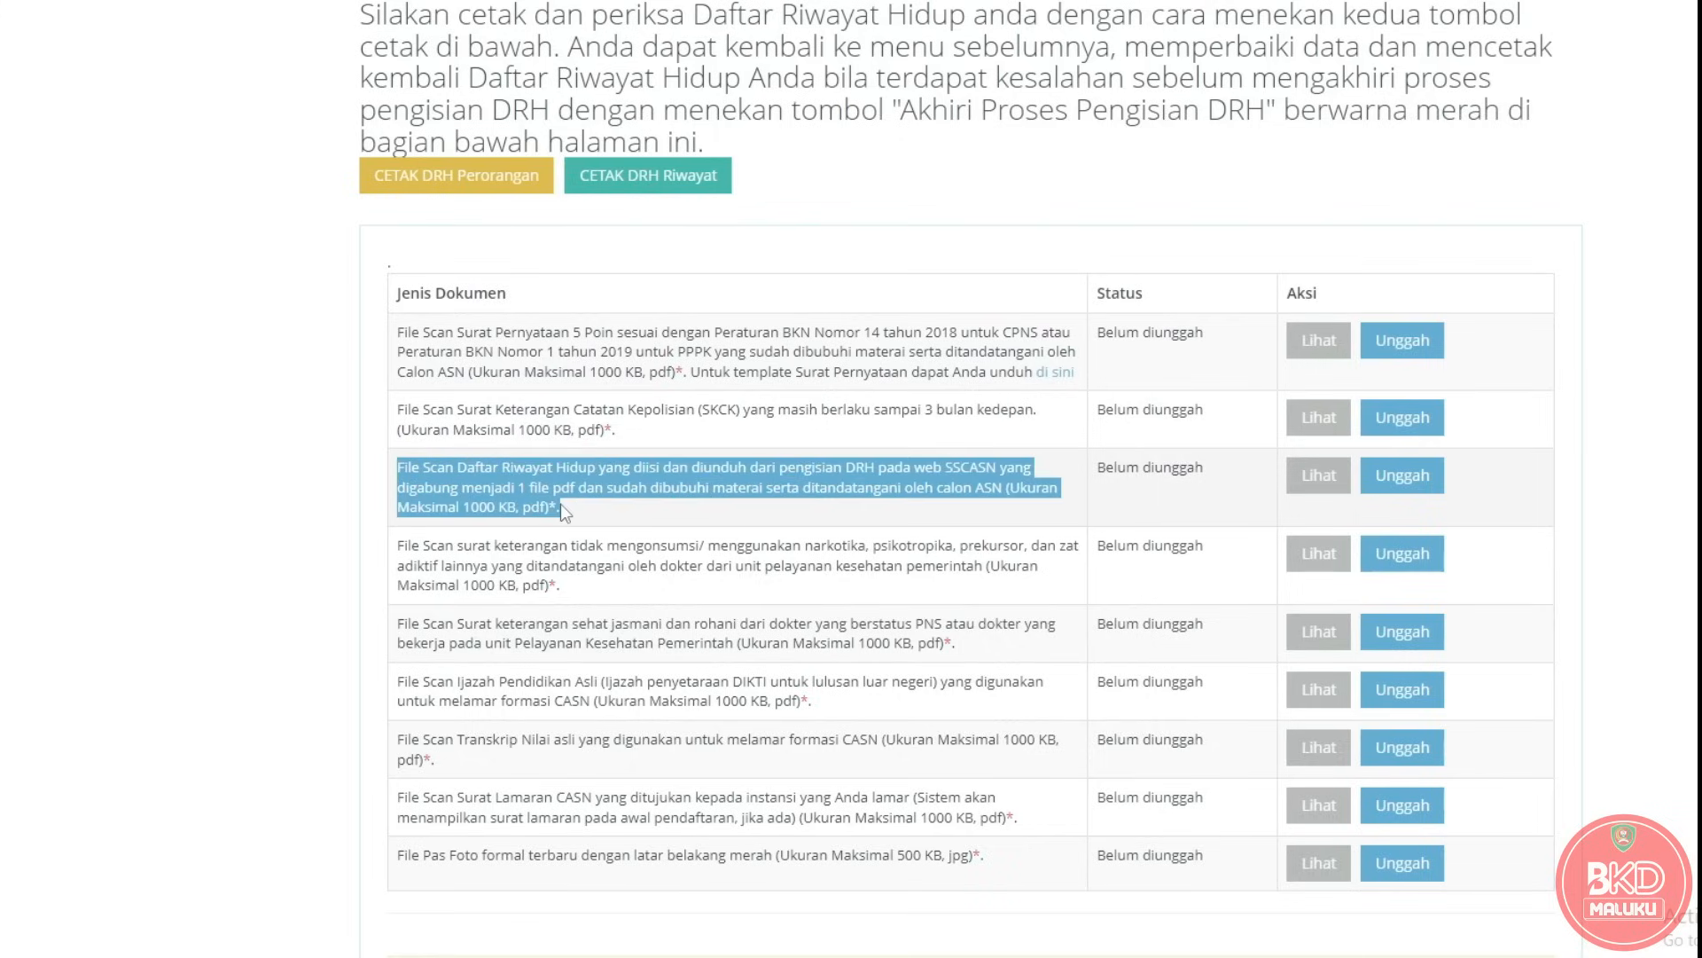
pyautogui.click(628, 517)
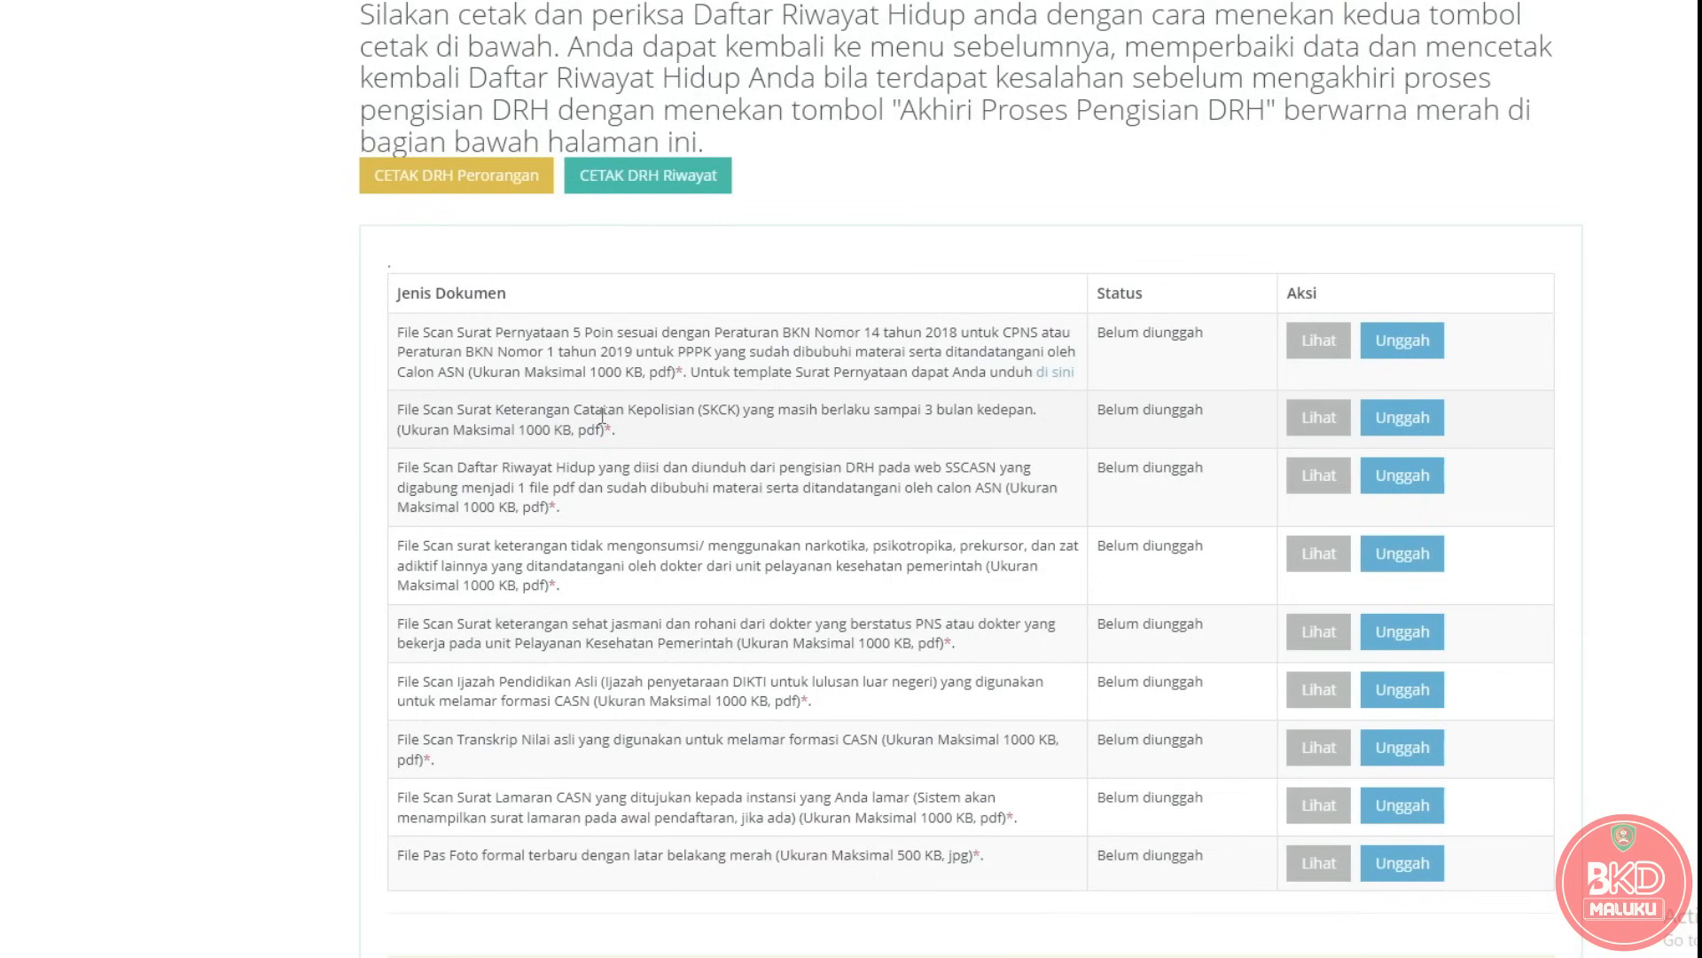
pyautogui.moveTo(399, 470); pyautogui.dragTo(568, 512)
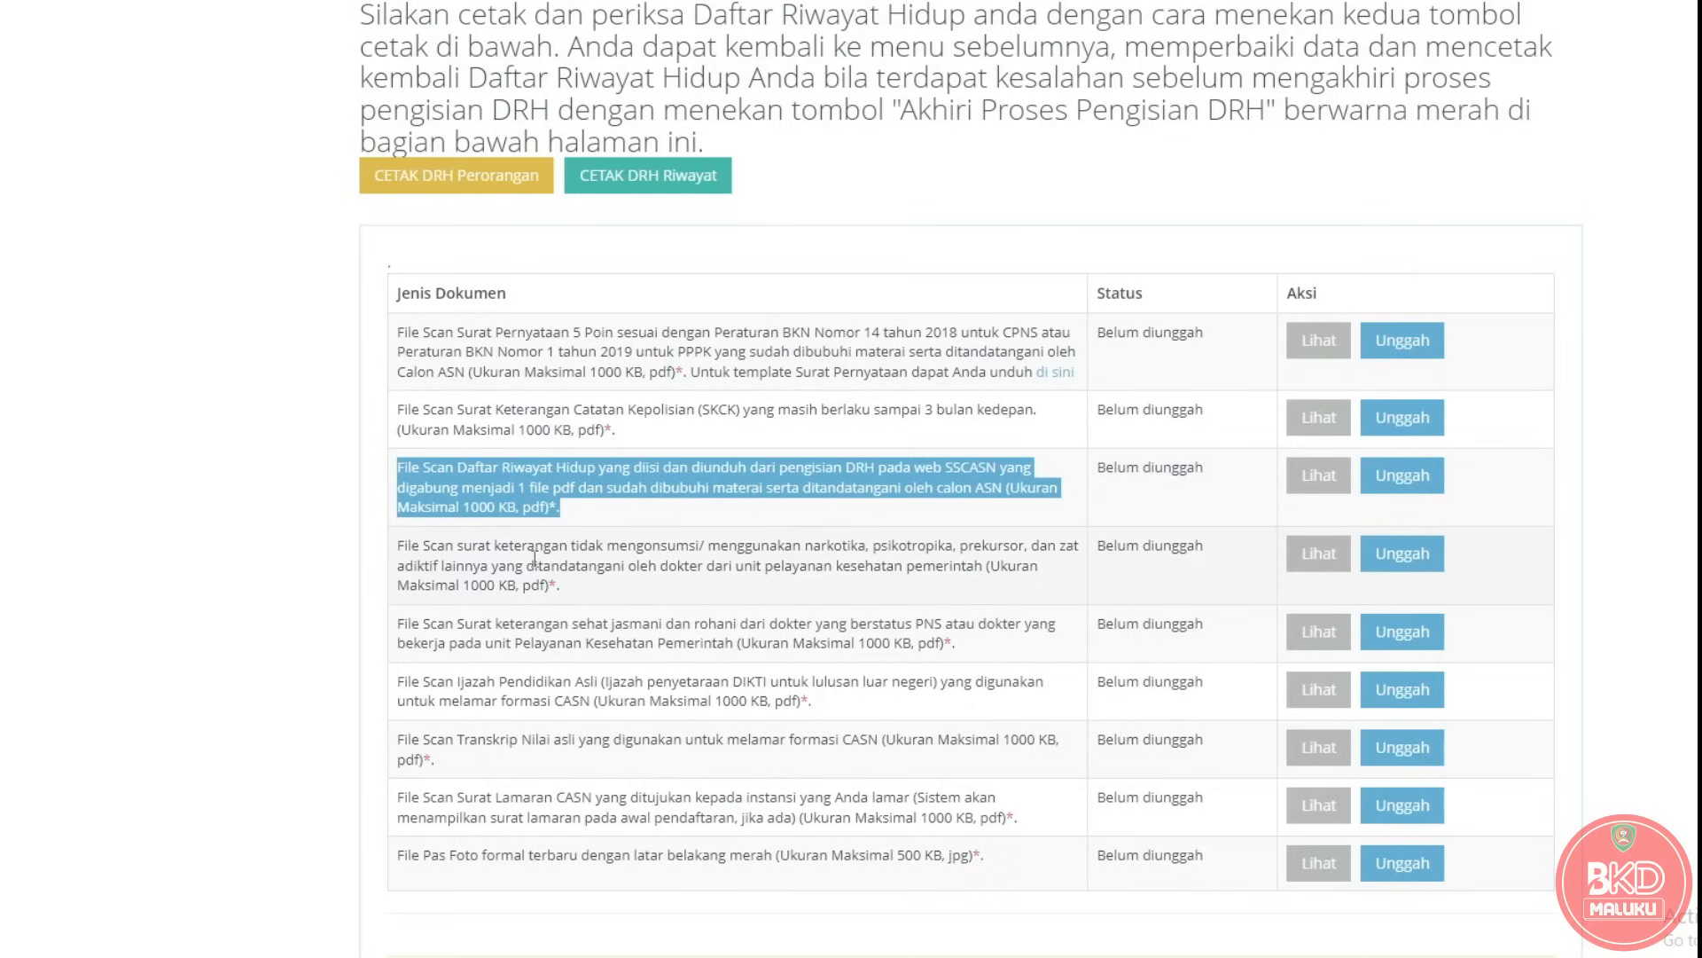
pyautogui.moveTo(397, 546); pyautogui.dragTo(585, 592)
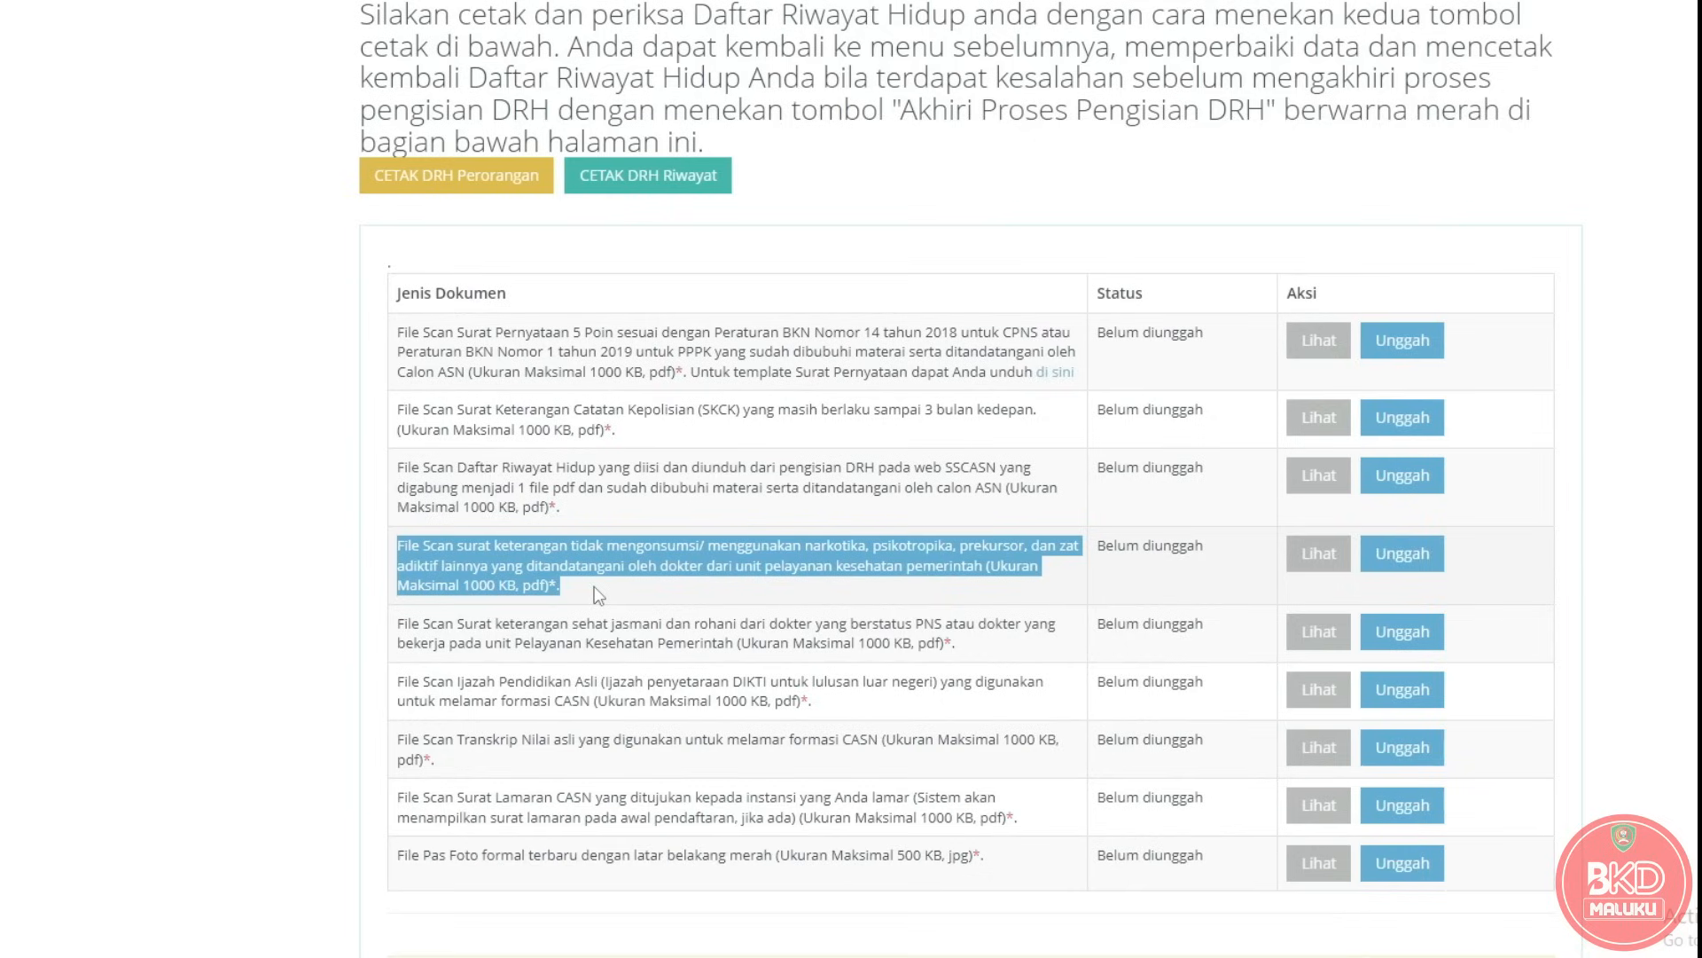
# Highlight the health certificate and original Ijazah requirement texts.
pyautogui.moveTo(393, 626); pyautogui.dragTo(1000, 651)
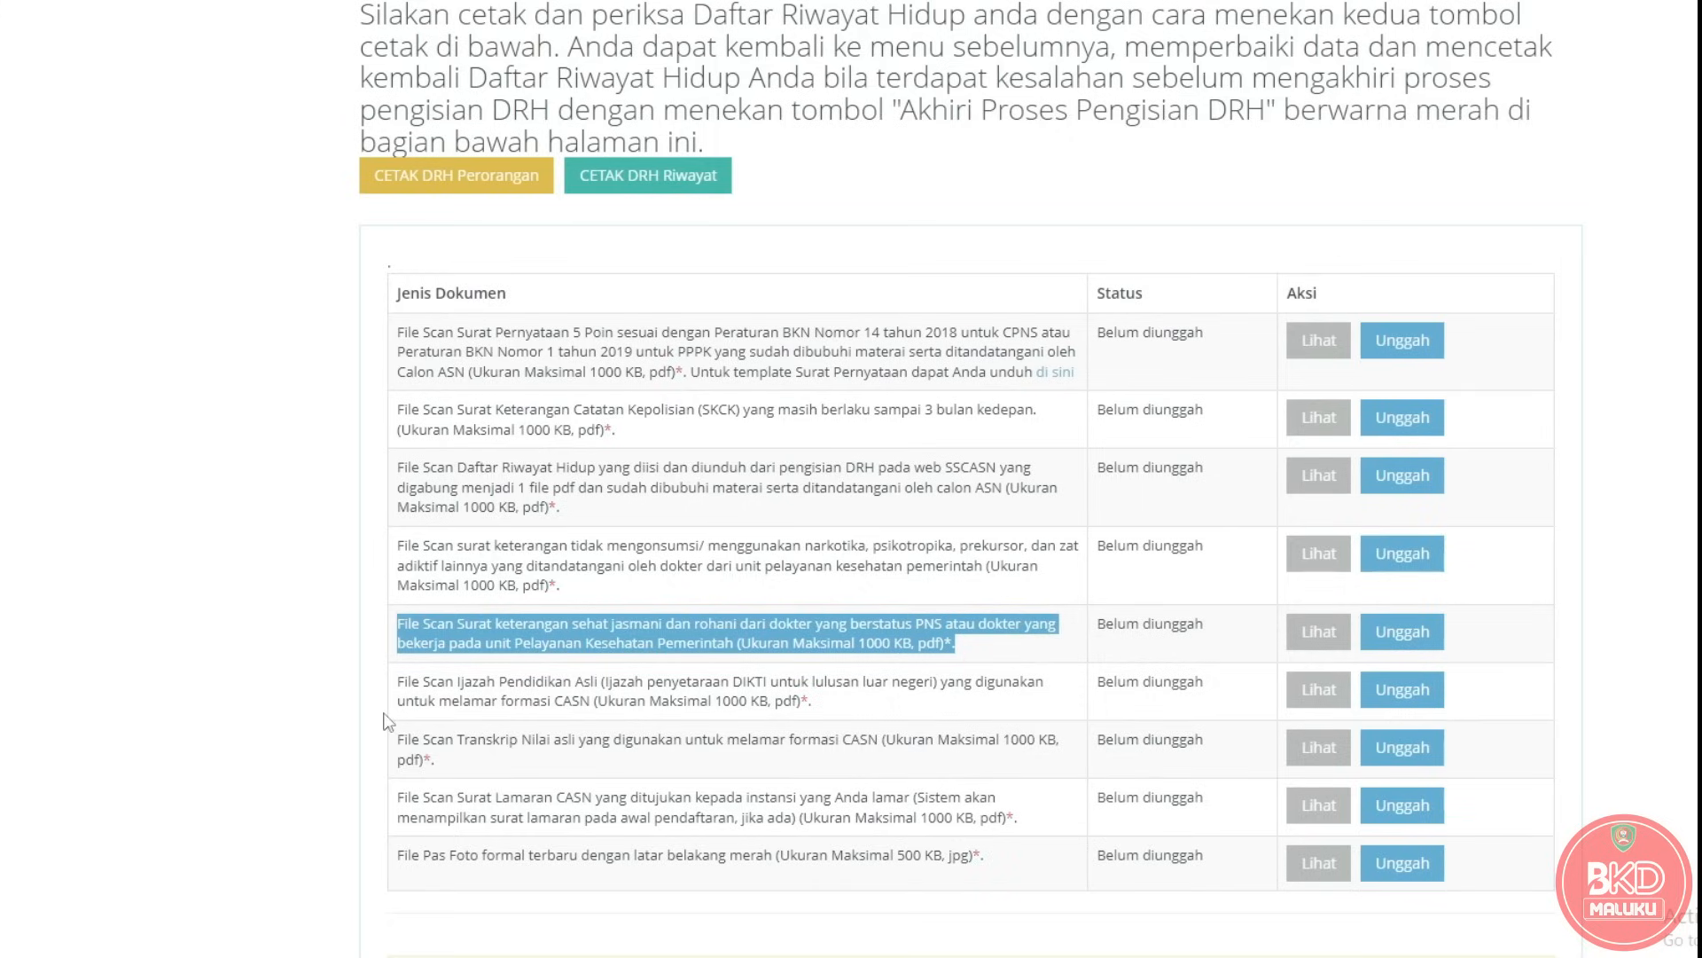
pyautogui.moveTo(396, 685); pyautogui.dragTo(822, 715)
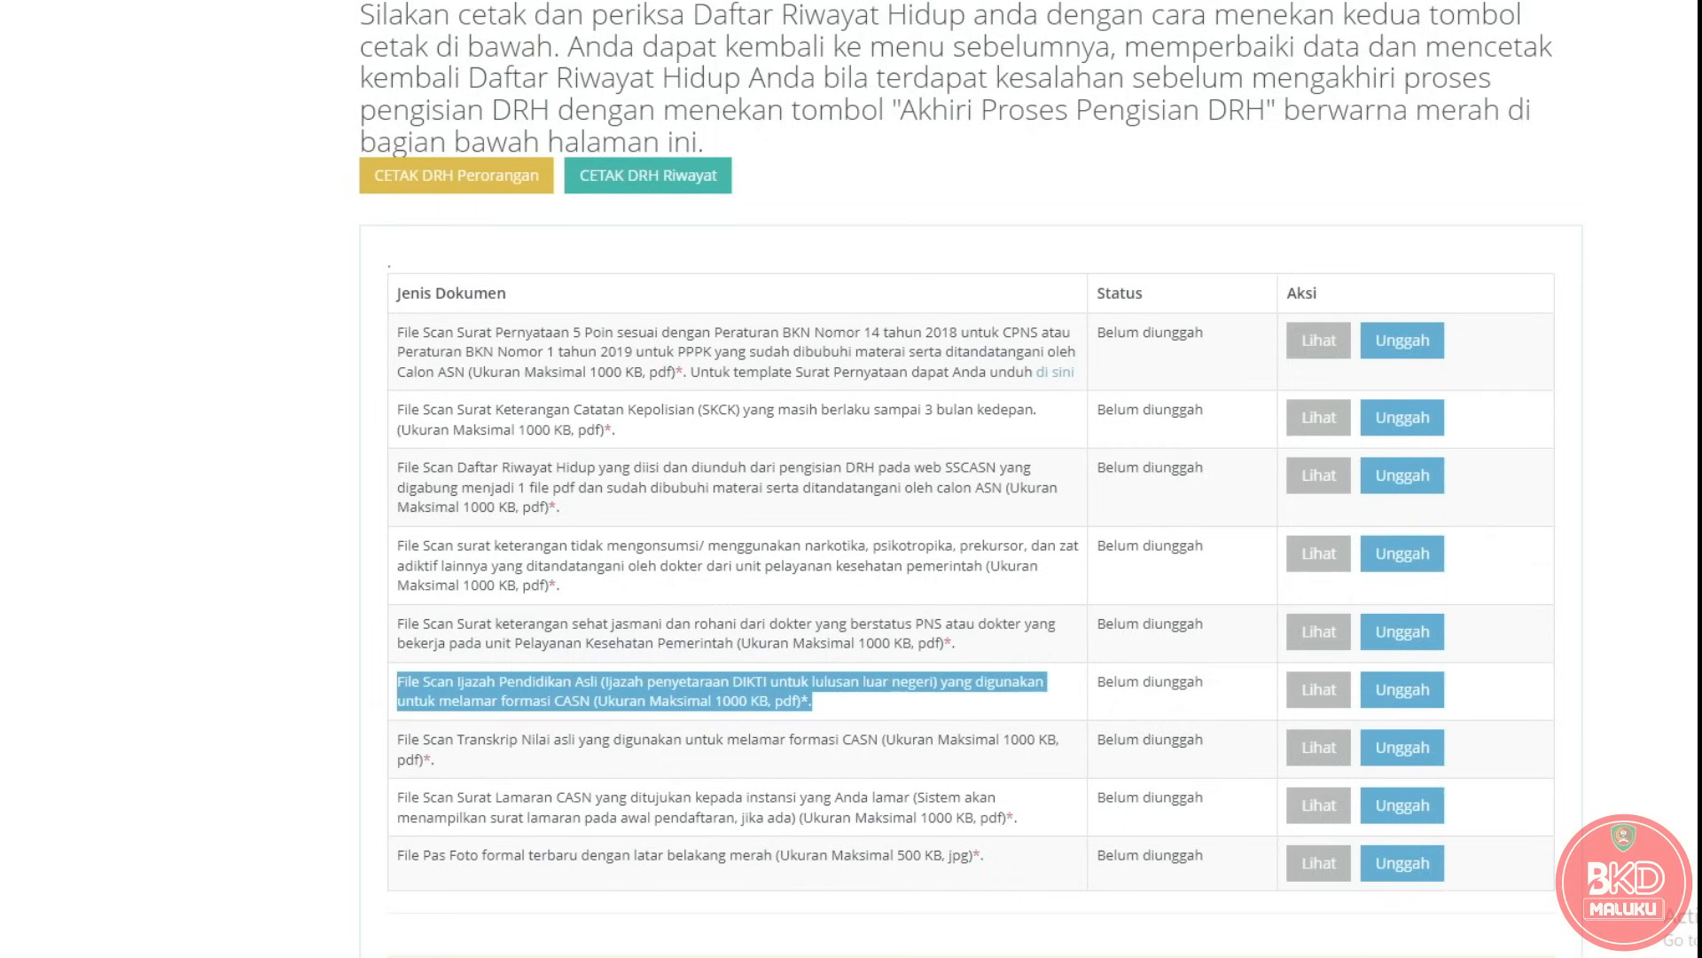
# Scroll between both pages of the CONTOH sample diploma, then mark the Transkrip Nilai row.
pyautogui.click(390, 887)
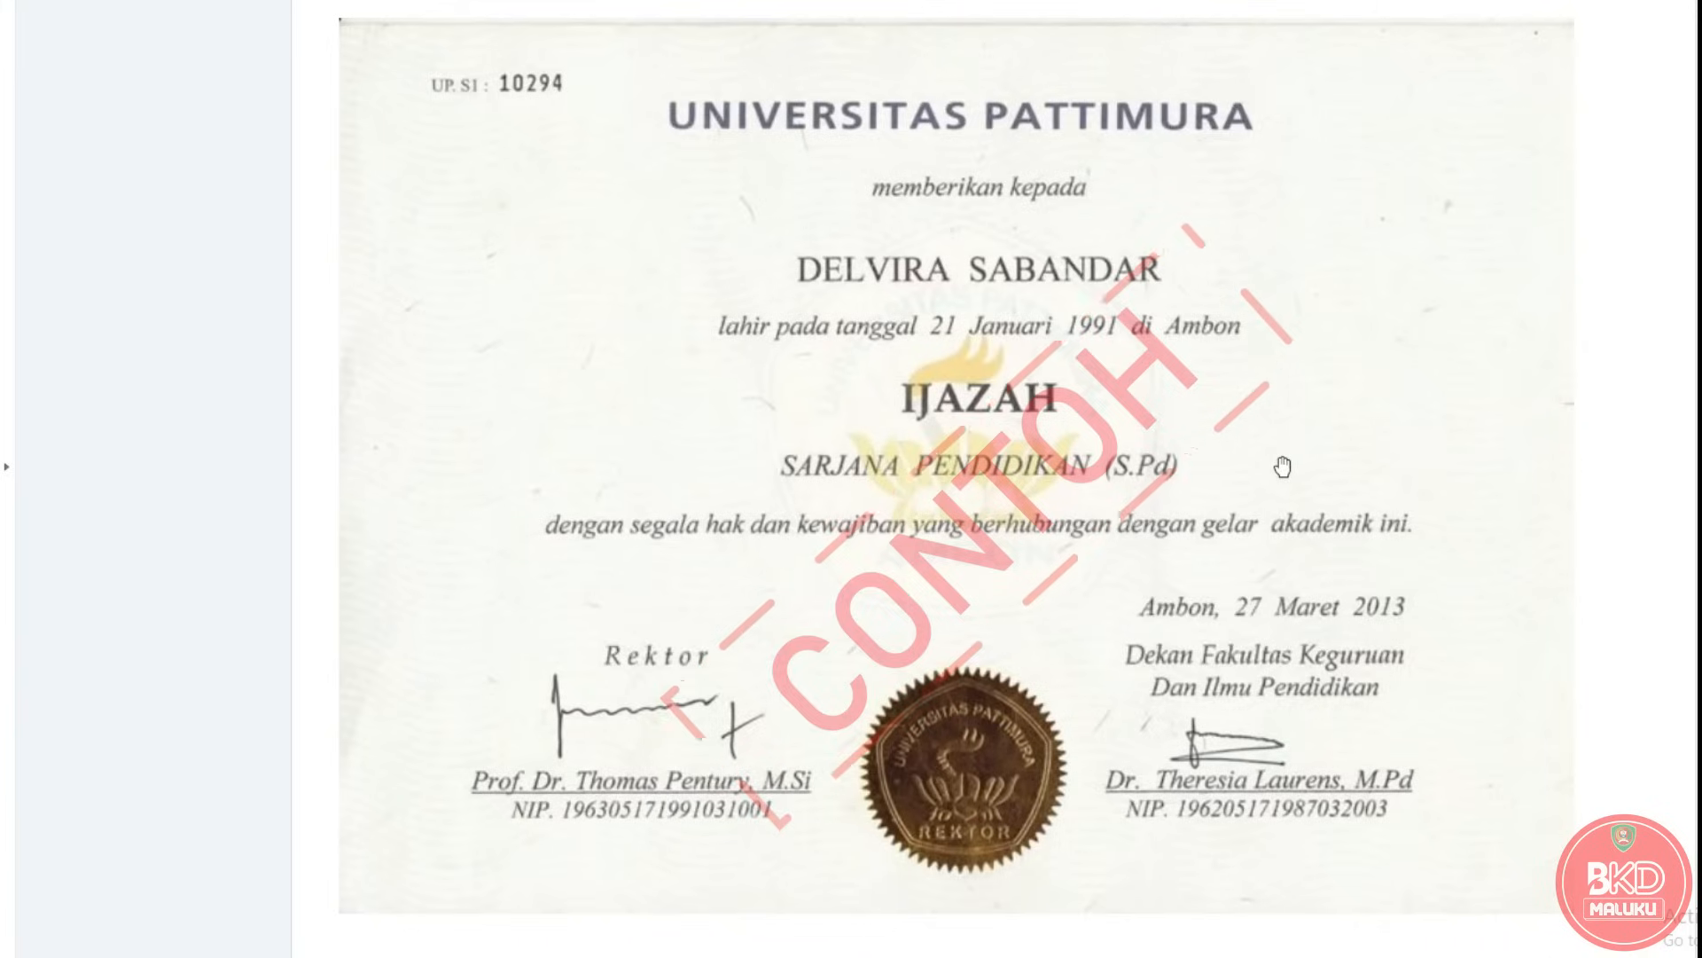
pyautogui.scroll(-8, 1437, 537)
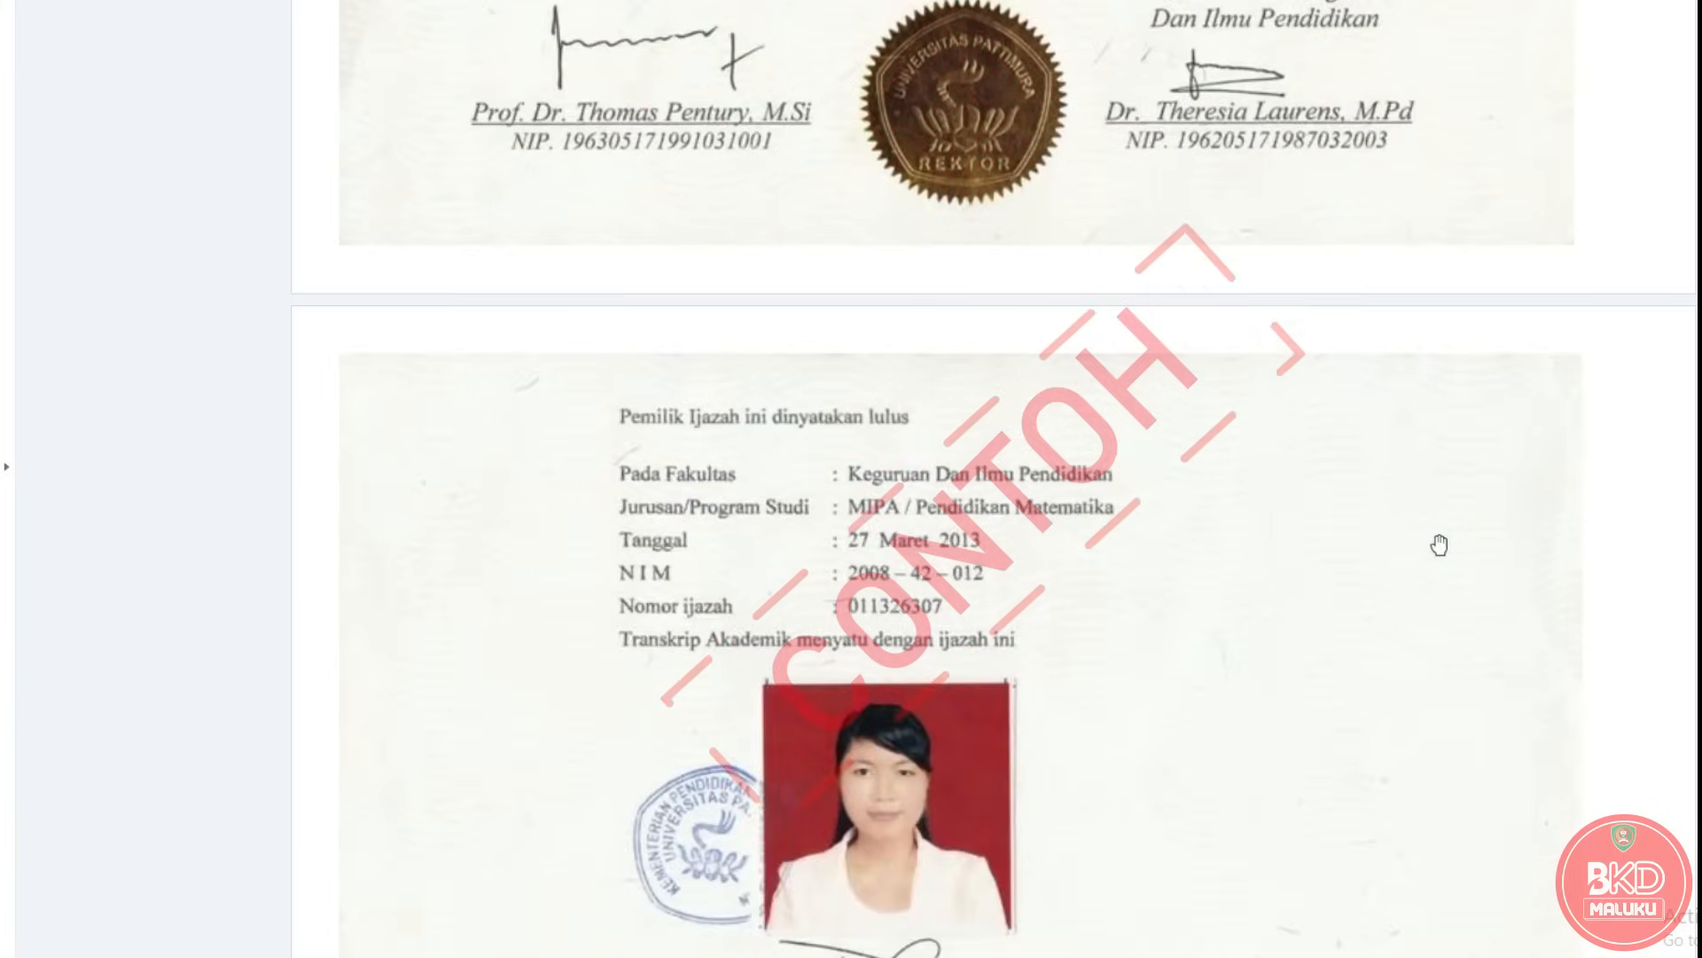
pyautogui.scroll(-4, 1436, 585)
pyautogui.scroll(12, 1433, 627)
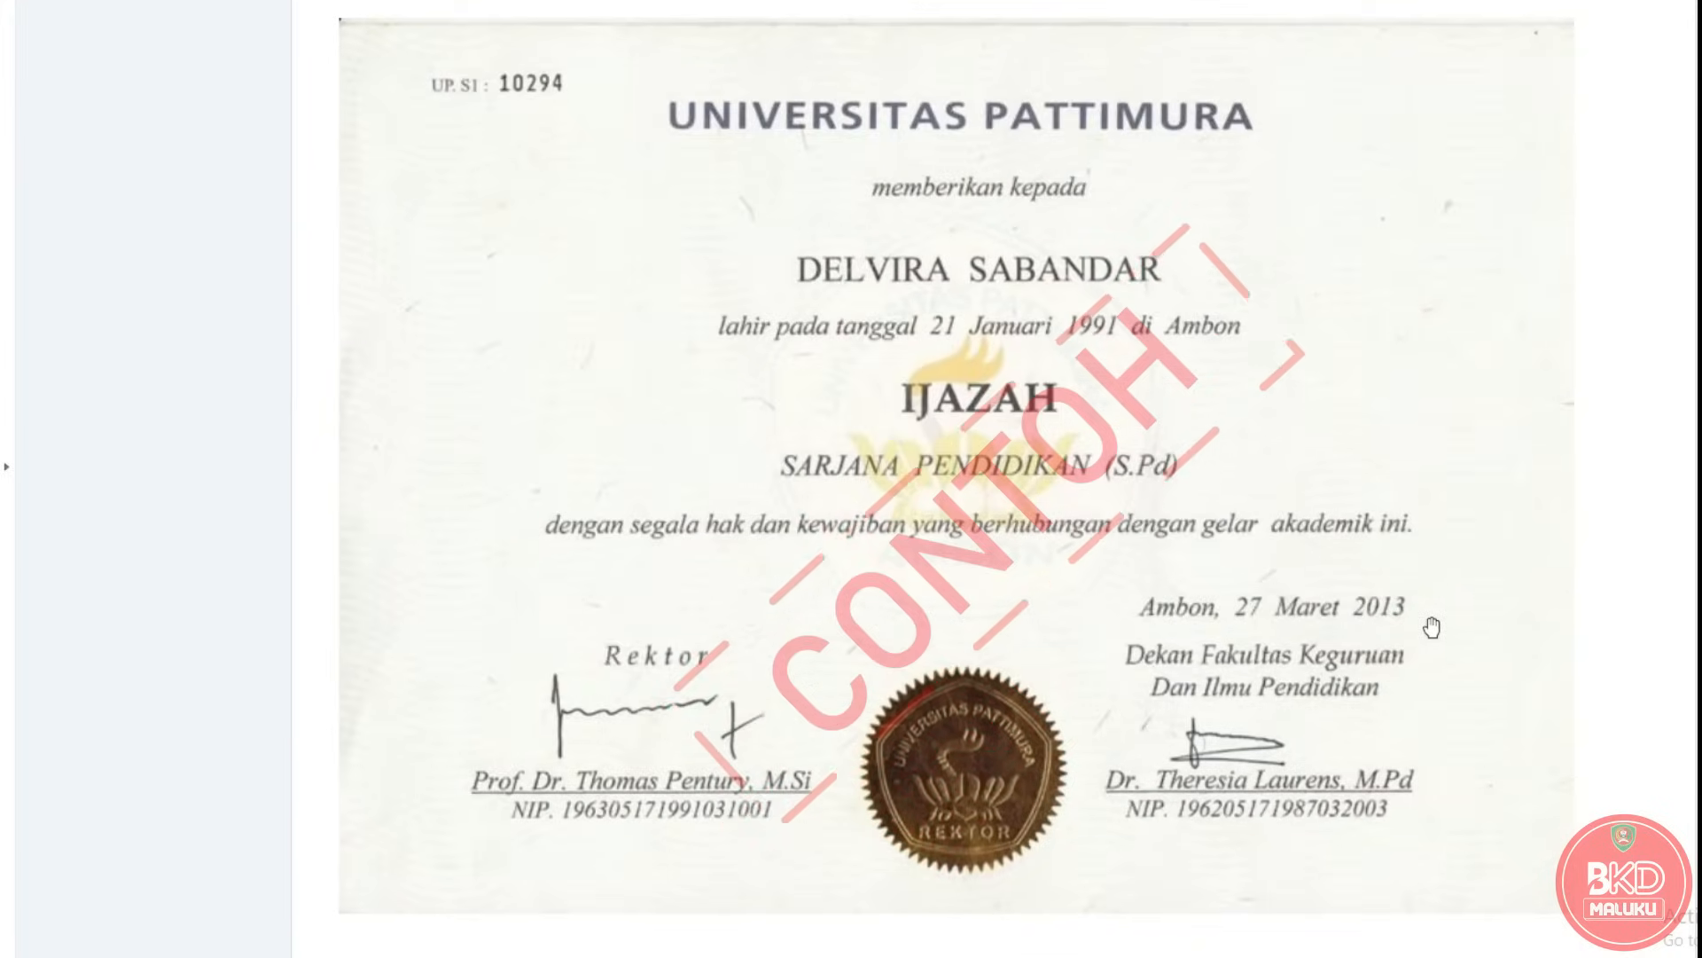
pyautogui.scroll(-6, 1418, 615)
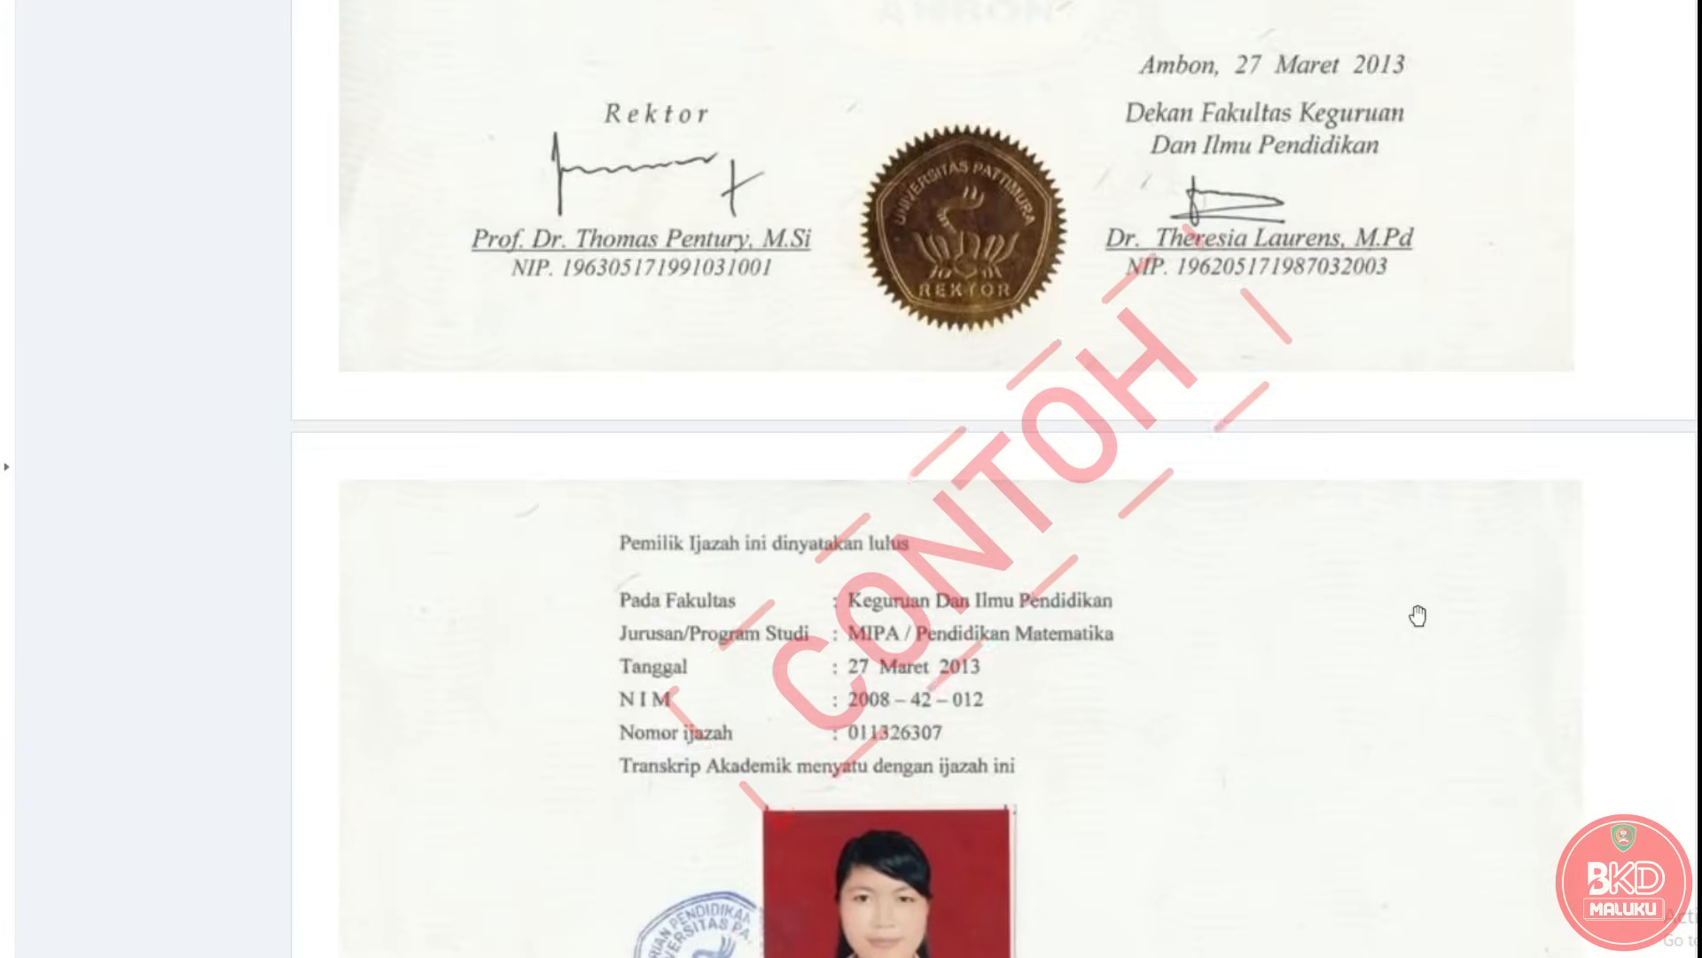
pyautogui.scroll(5, 1419, 615)
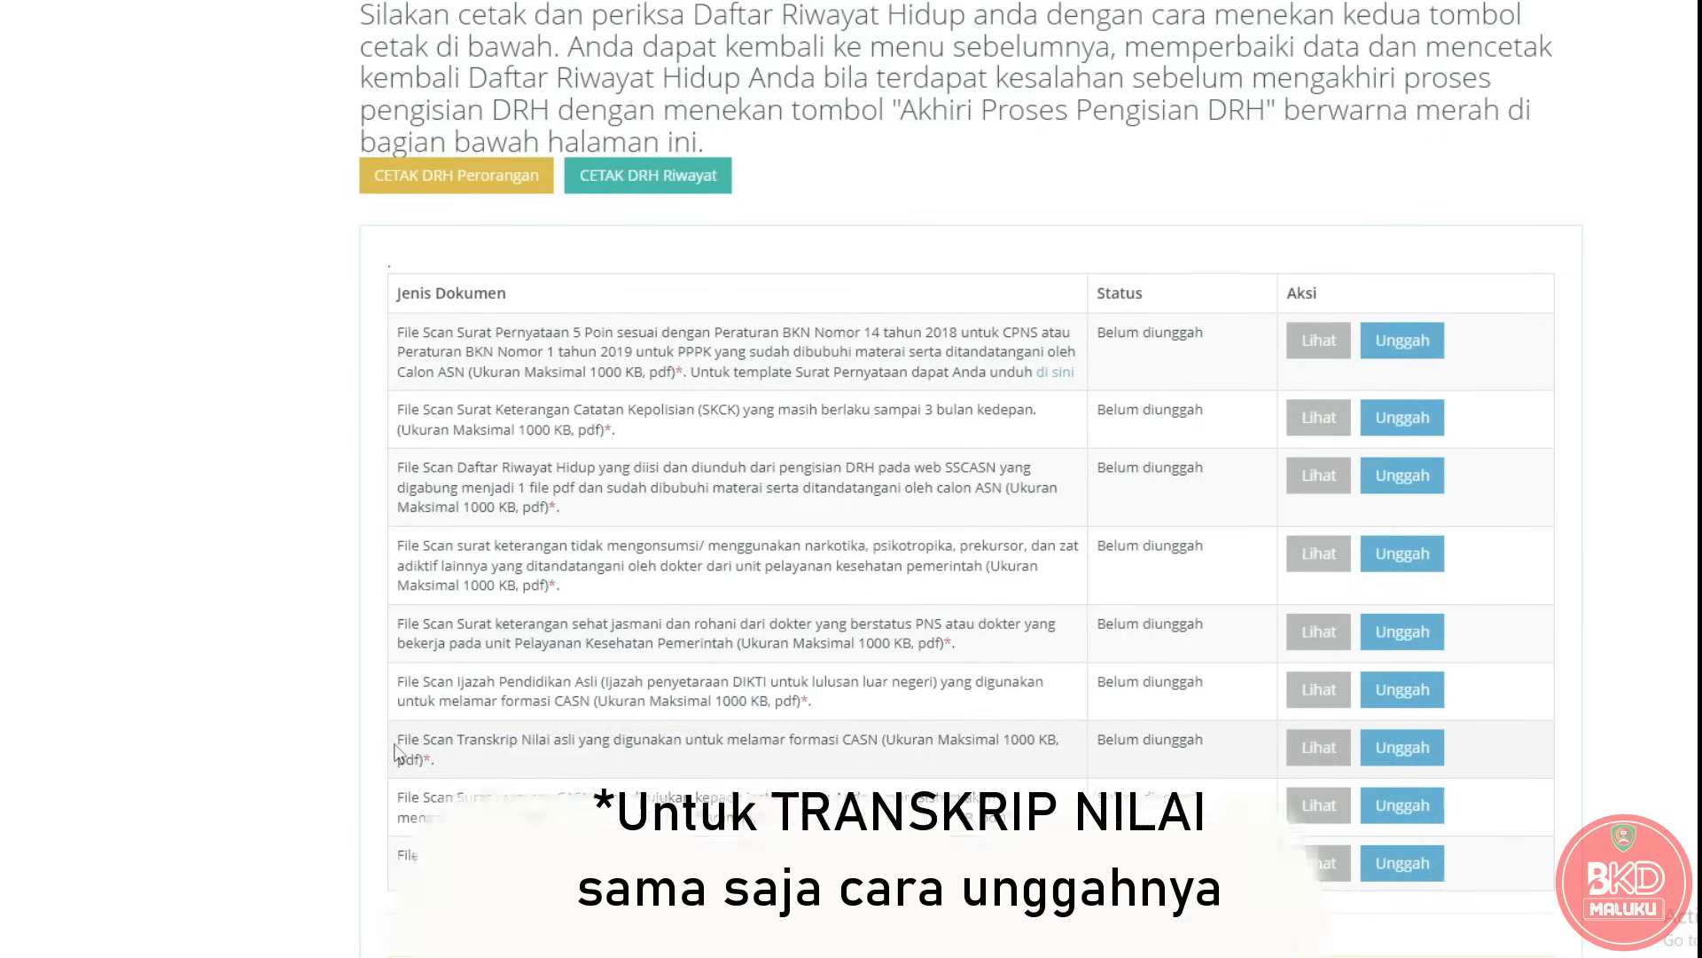
pyautogui.moveTo(397, 738); pyautogui.dragTo(452, 768)
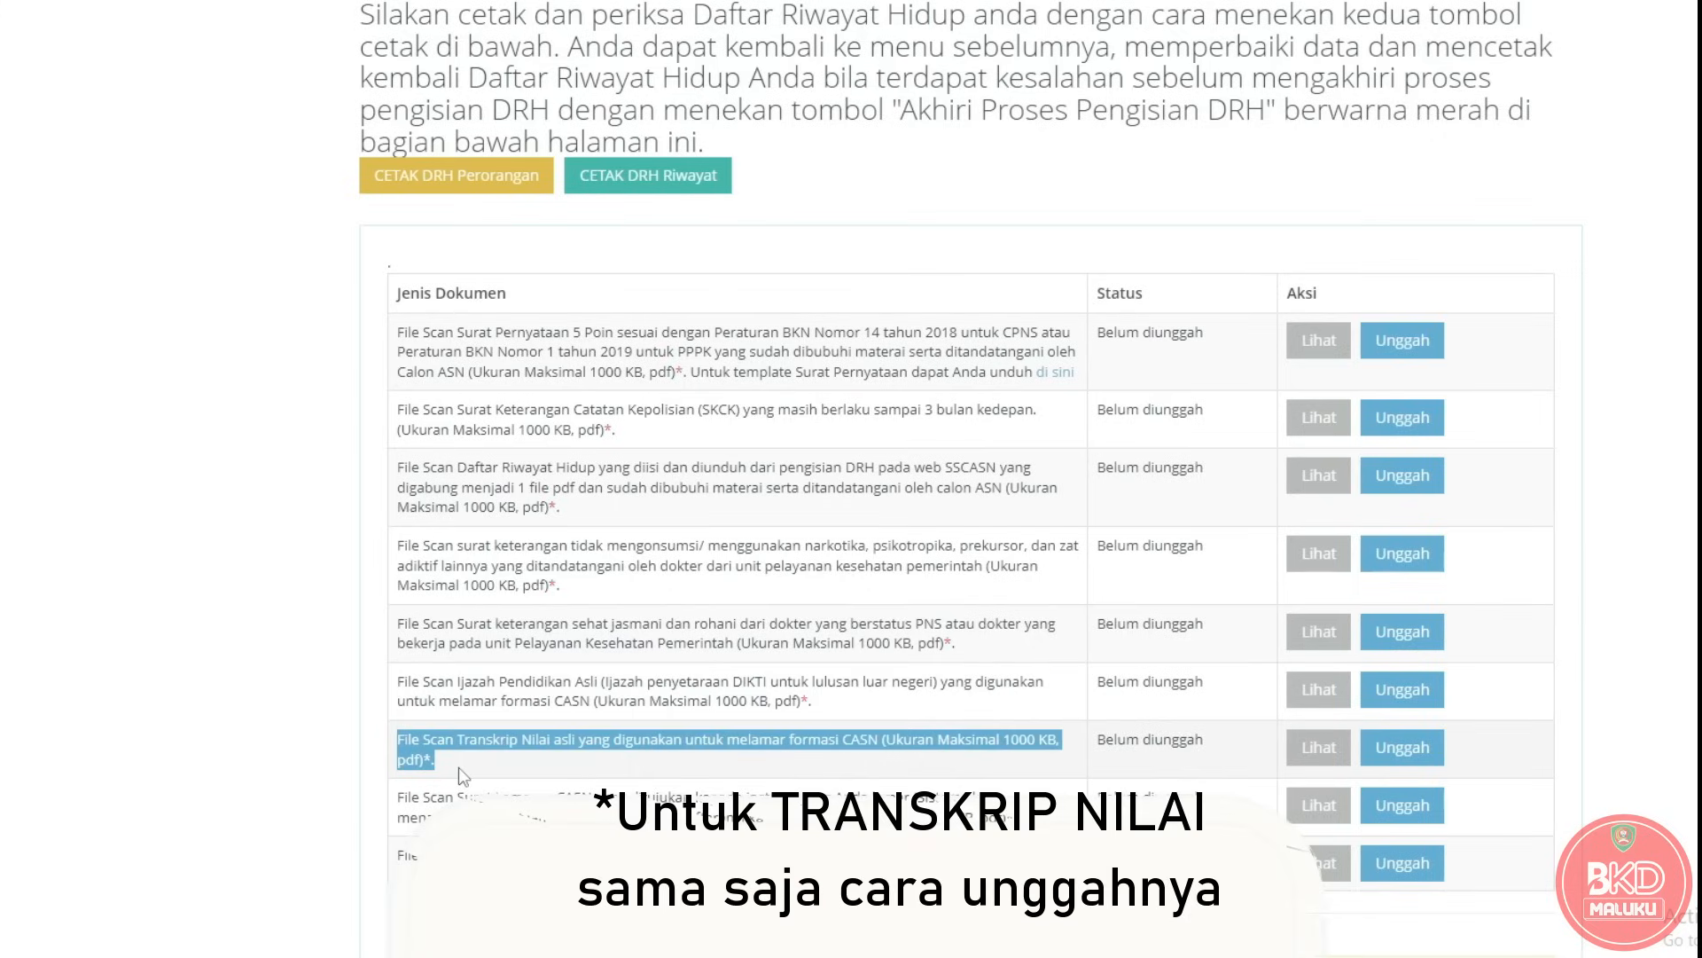
# Highlight the Surat Lamaran CASN requirement text below the Transkrip Nilai row.
pyautogui.click(401, 694)
pyautogui.scroll(-1, 400, 694)
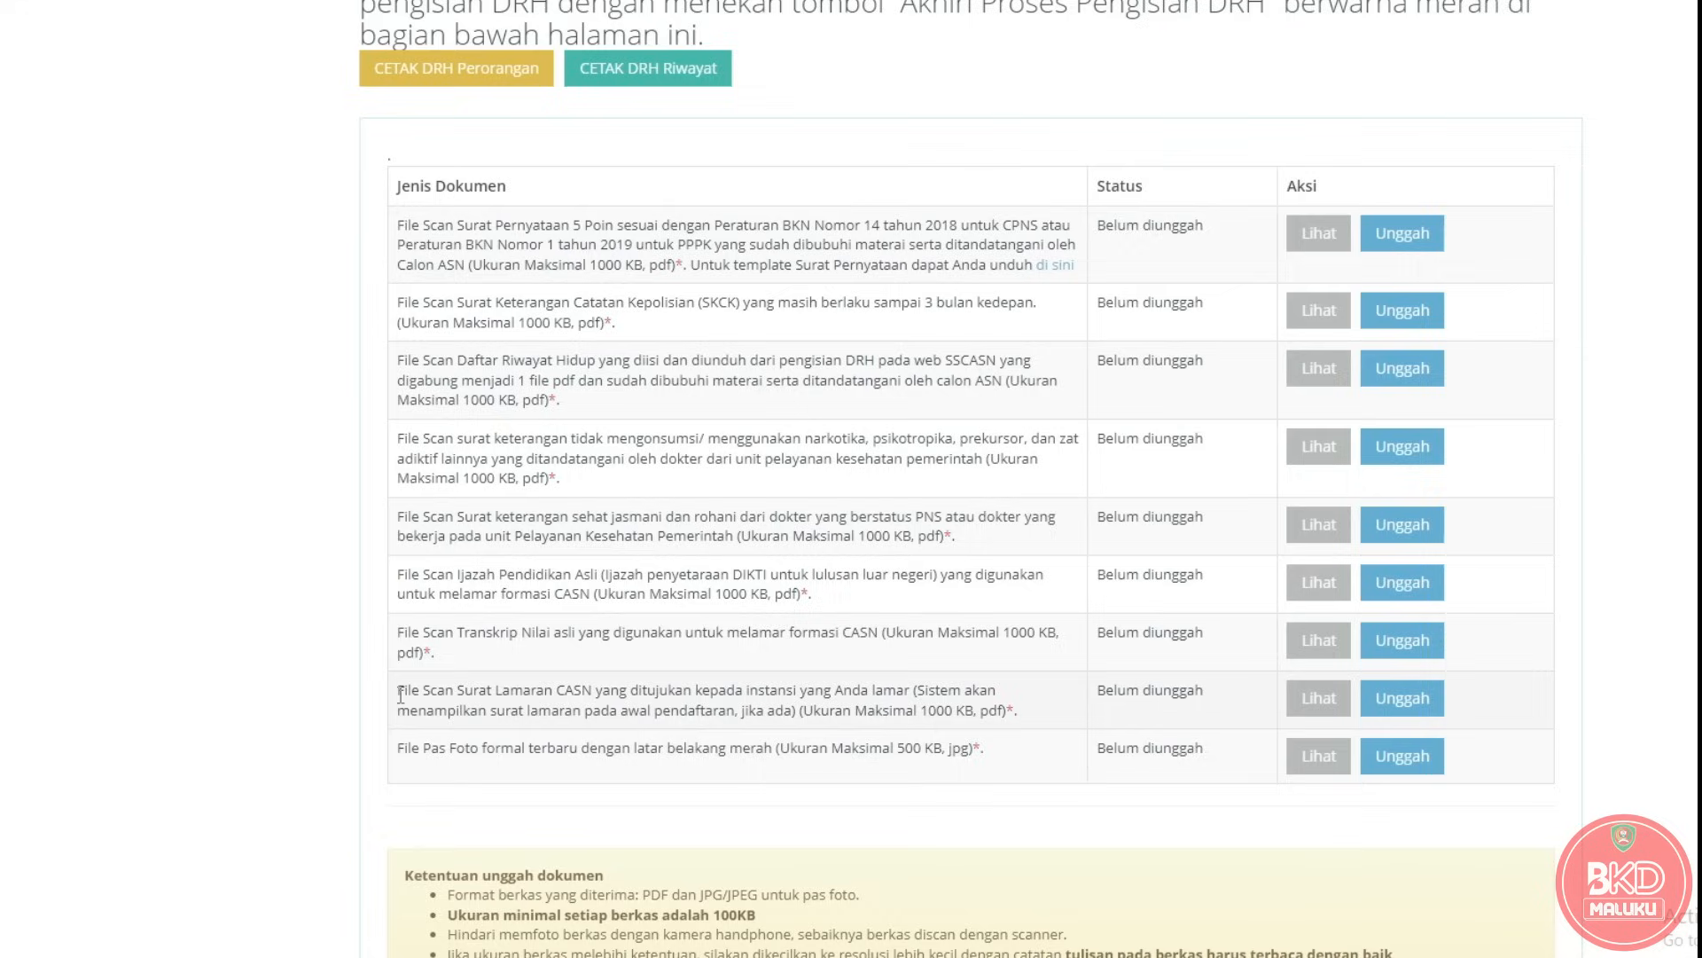
pyautogui.moveTo(401, 694); pyautogui.dragTo(1044, 709)
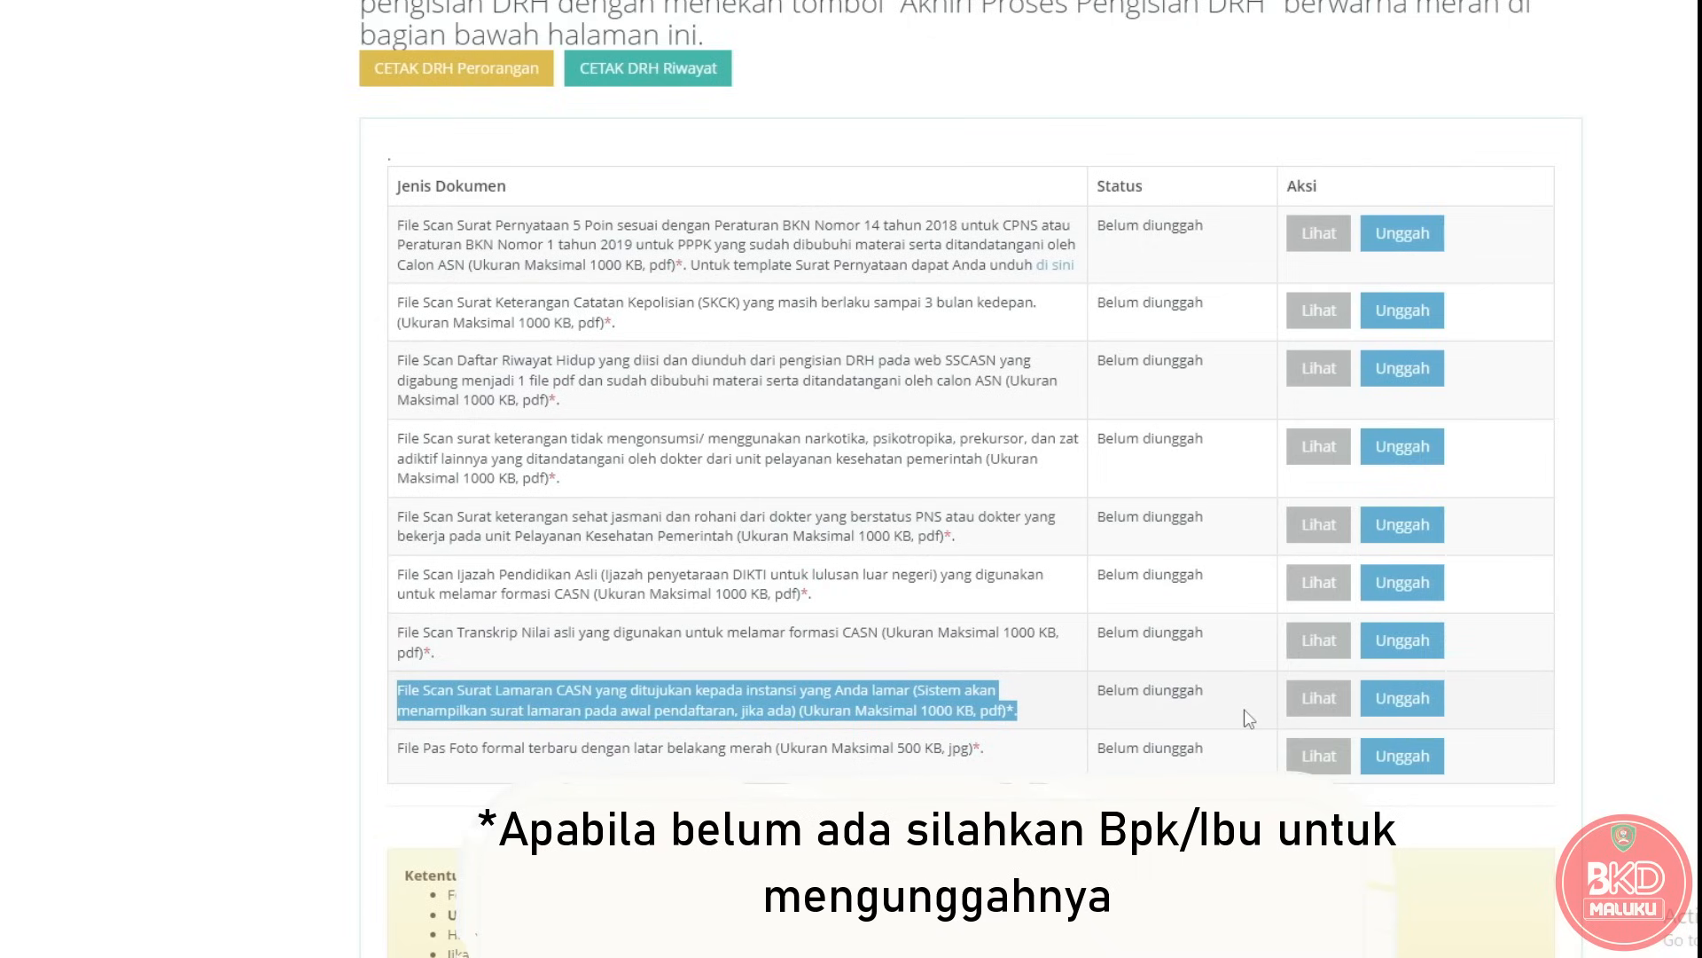
pyautogui.click(1215, 717)
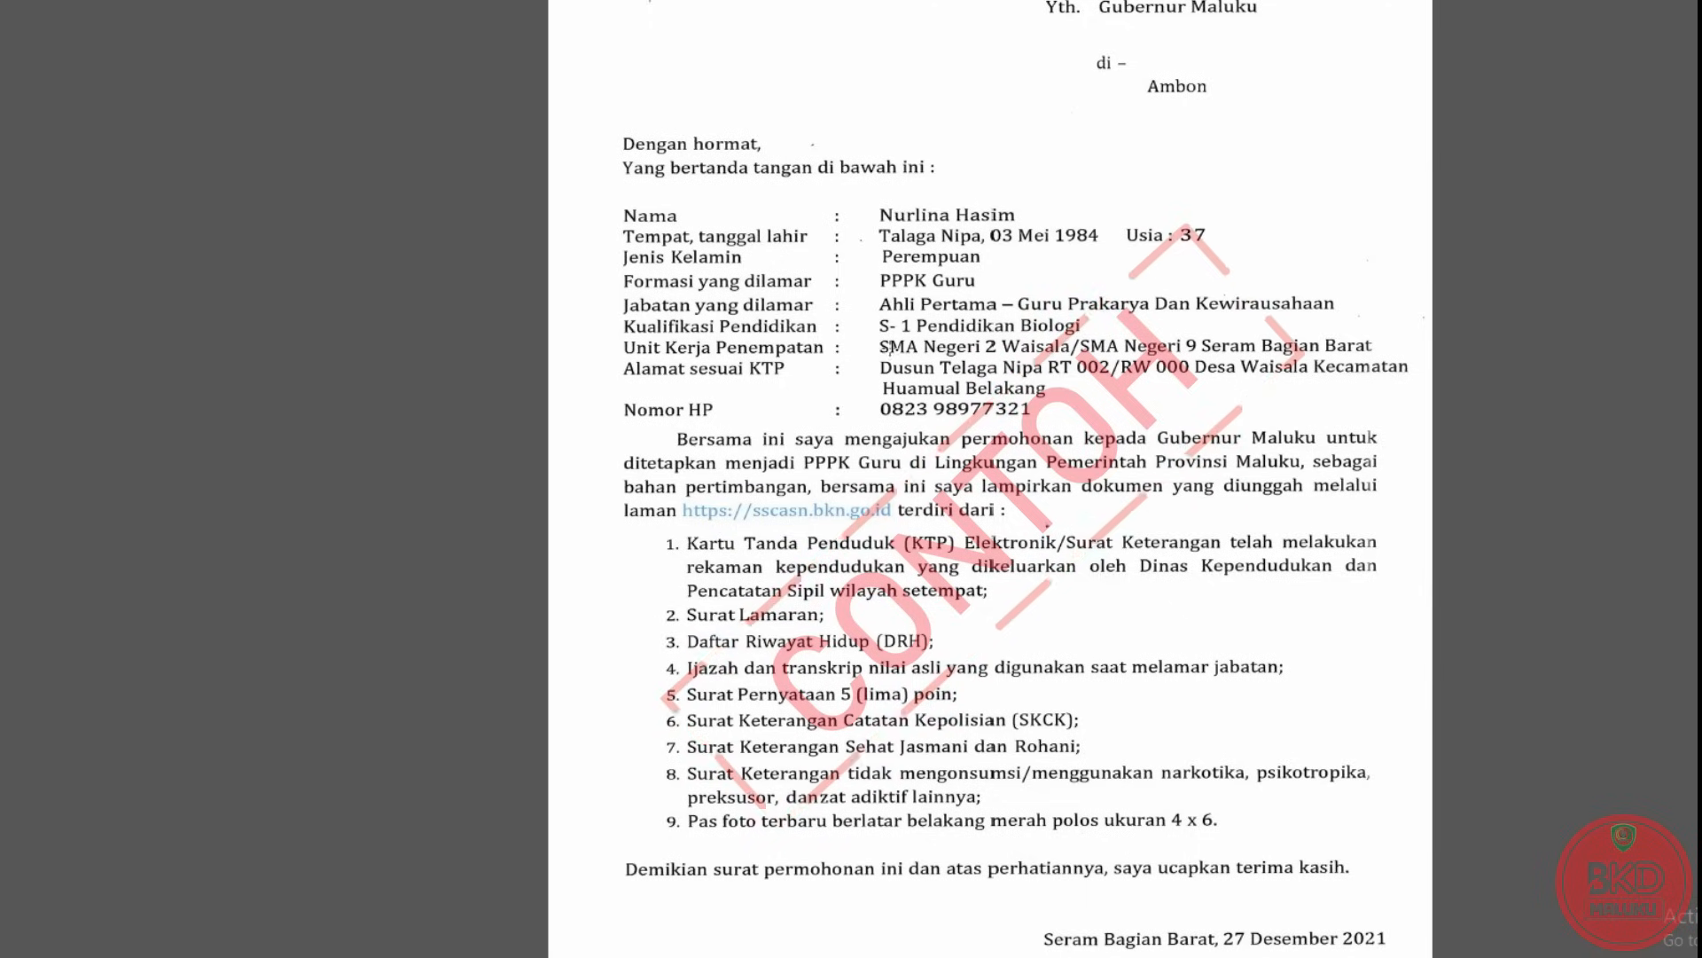
# Highlight the Unit Kerja Penempatan line on the CONTOH sample application letter.
pyautogui.moveTo(1238, 344); pyautogui.dragTo(1387, 359)
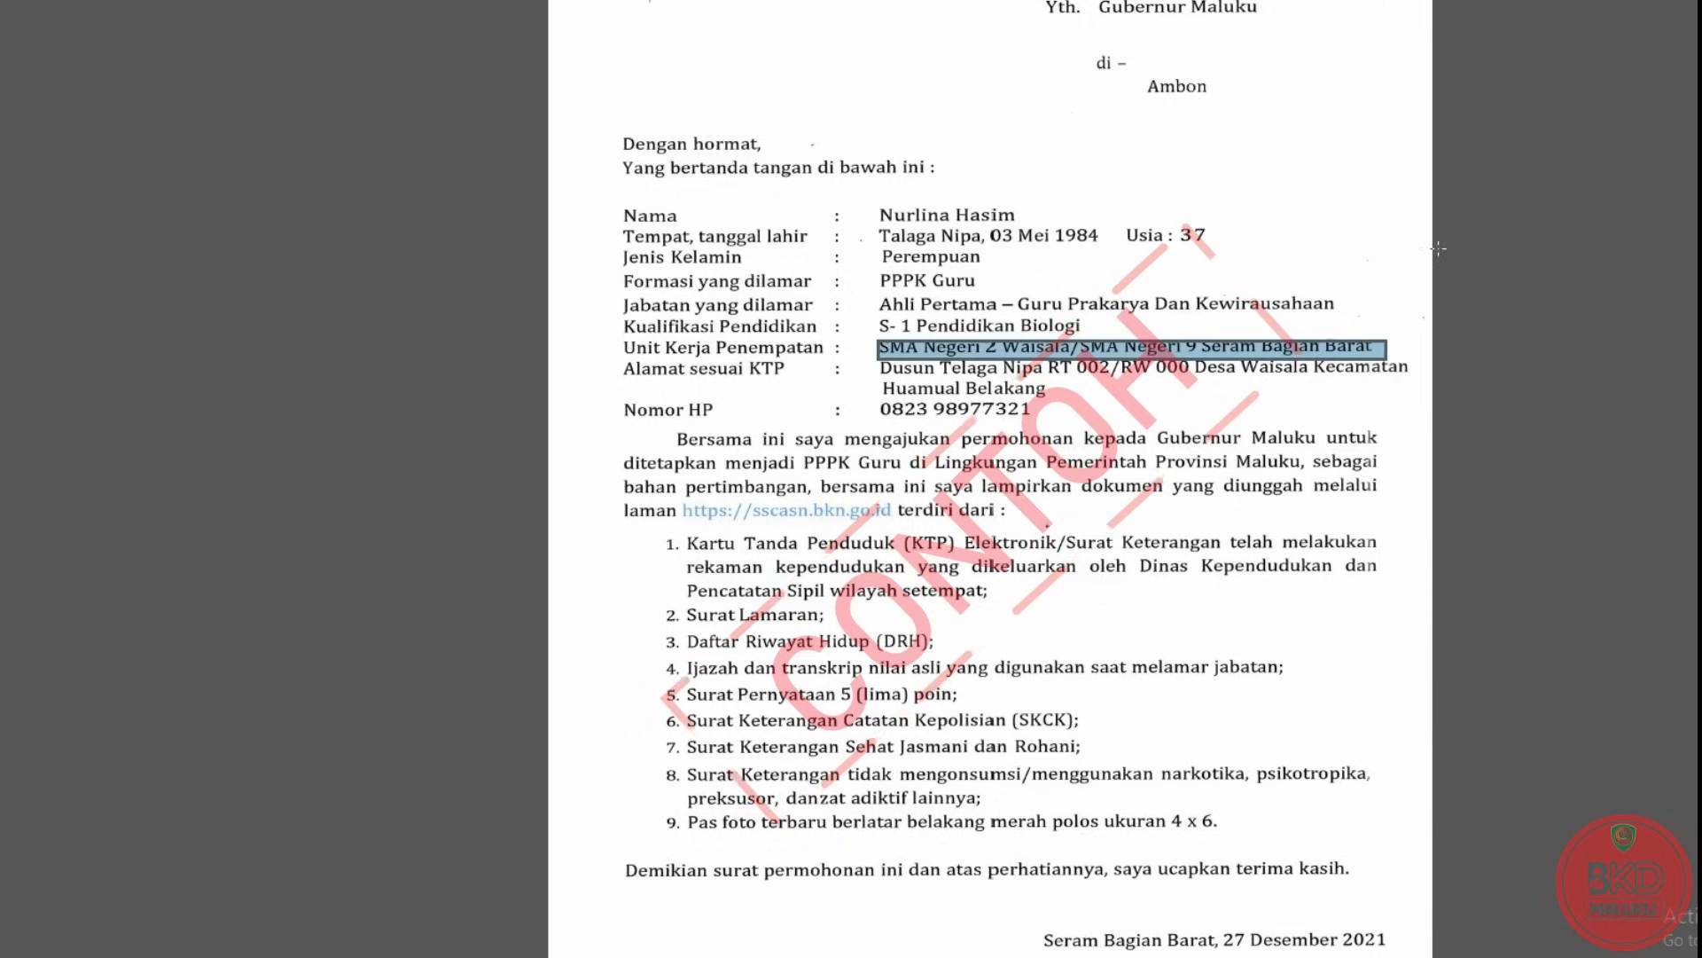